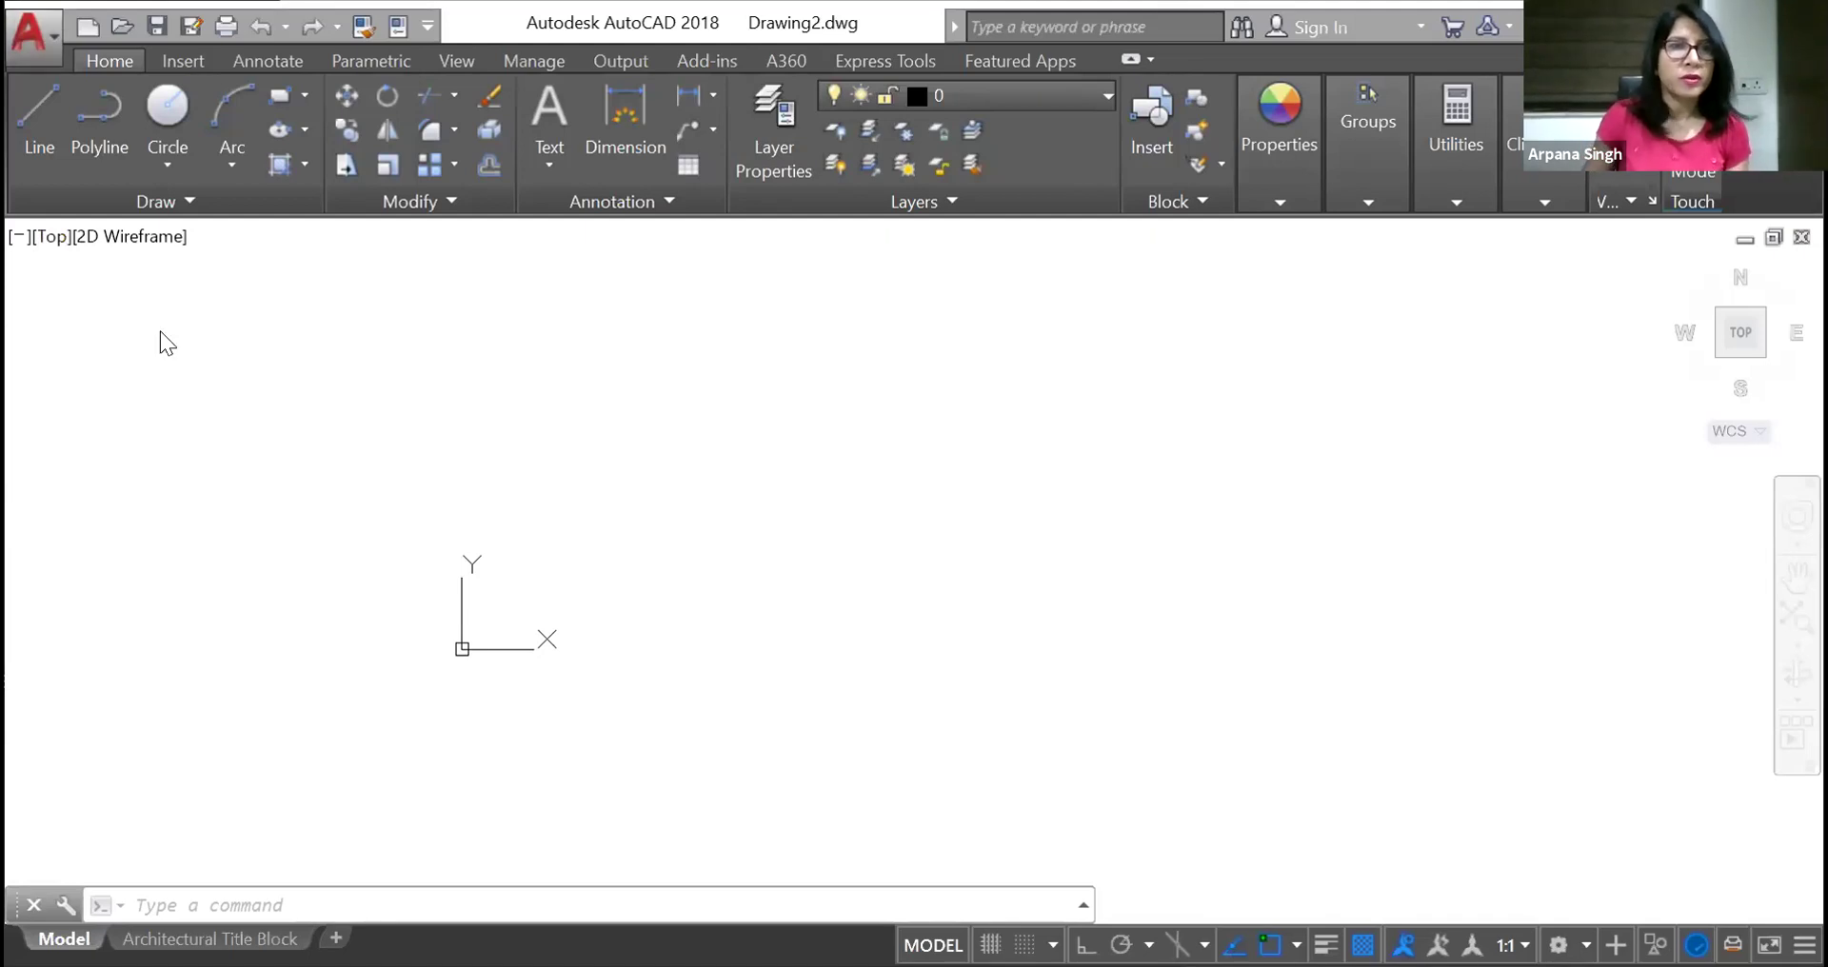
Preview the 1 WWW, TEMPLATE, TYPICAL F PLAN and A2 3 drawings in the TRIAL folder without opening any
{"action": "left_click", "coordinate": [31, 31]}
{"action": "left_click", "coordinate": [65, 250]}
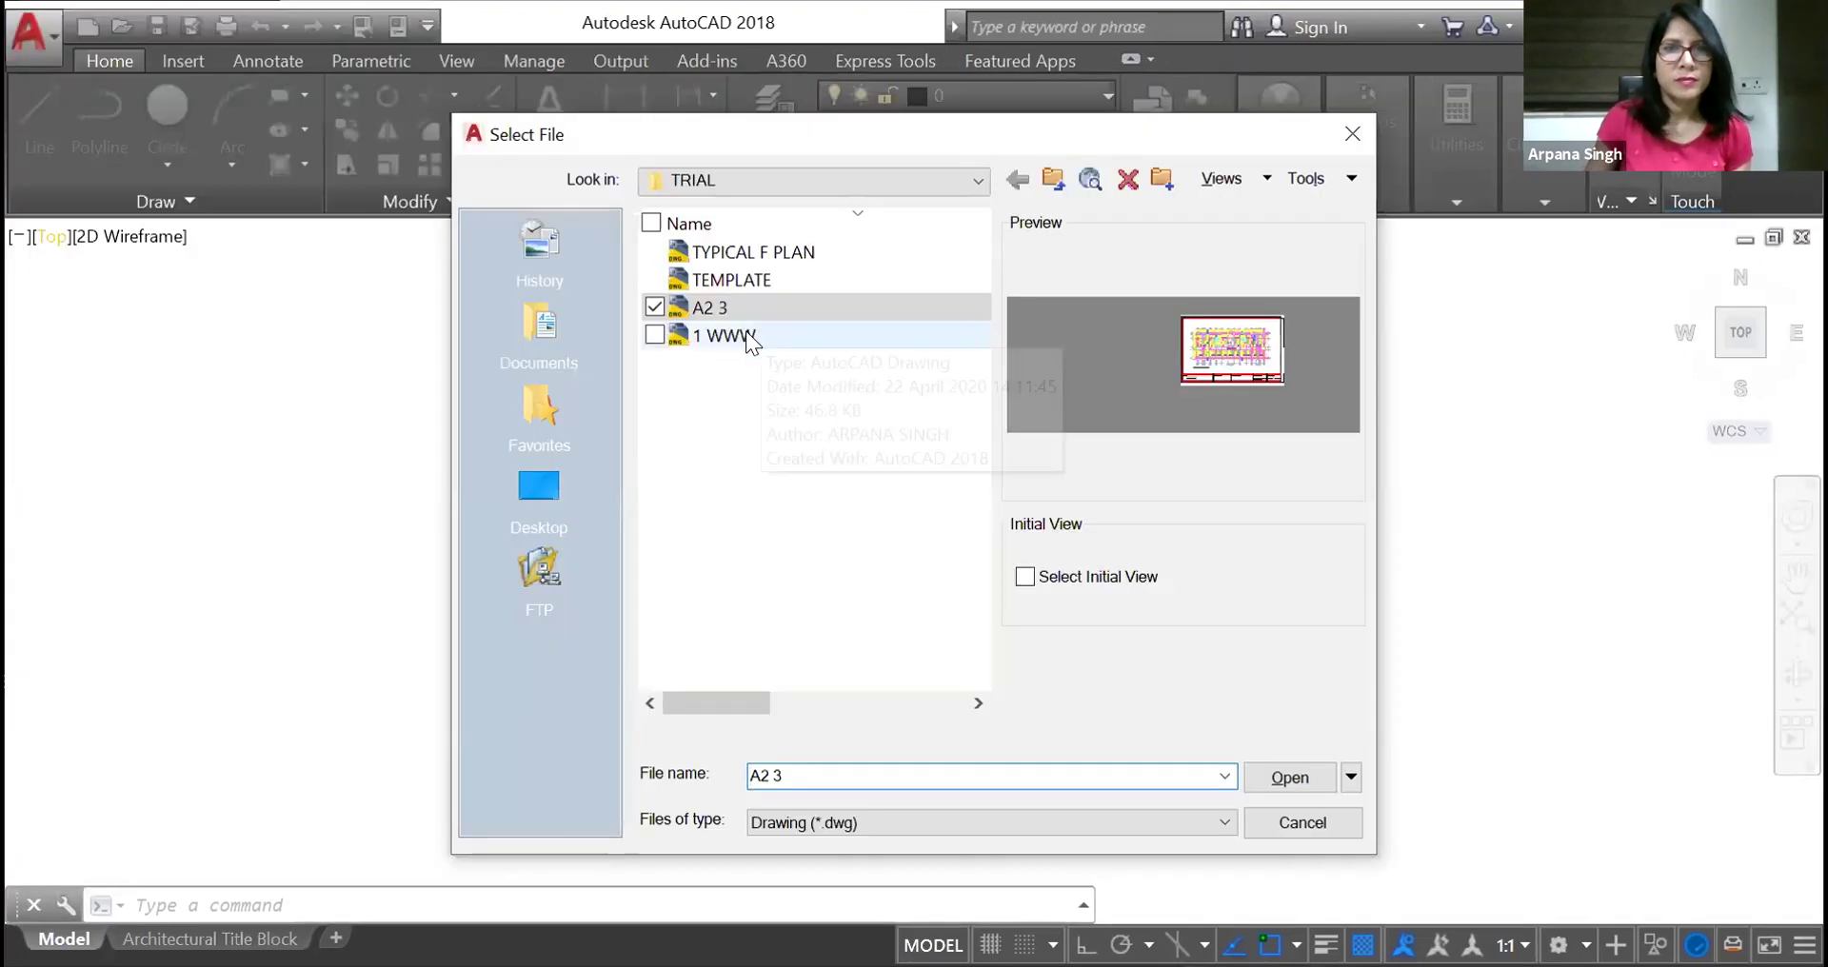
{"action": "left_click", "coordinate": [746, 335]}
{"action": "left_click", "coordinate": [735, 282]}
{"action": "left_click", "coordinate": [745, 257]}
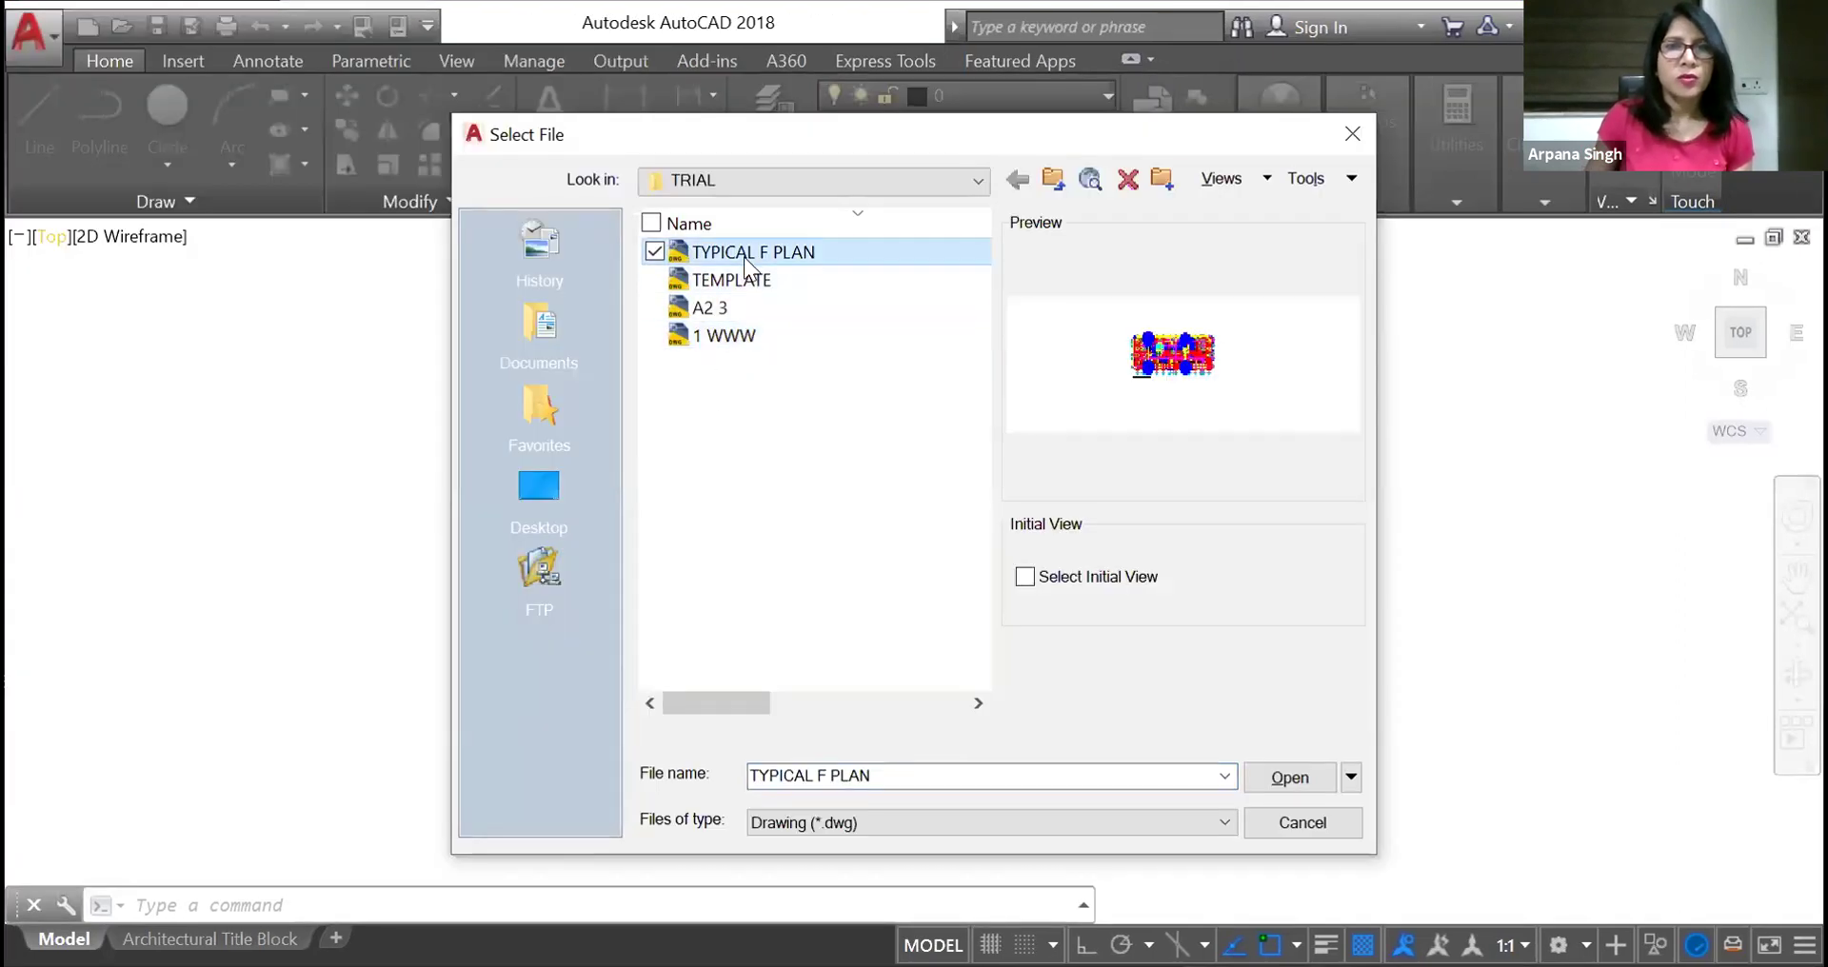
{"action": "left_click", "coordinate": [707, 306]}
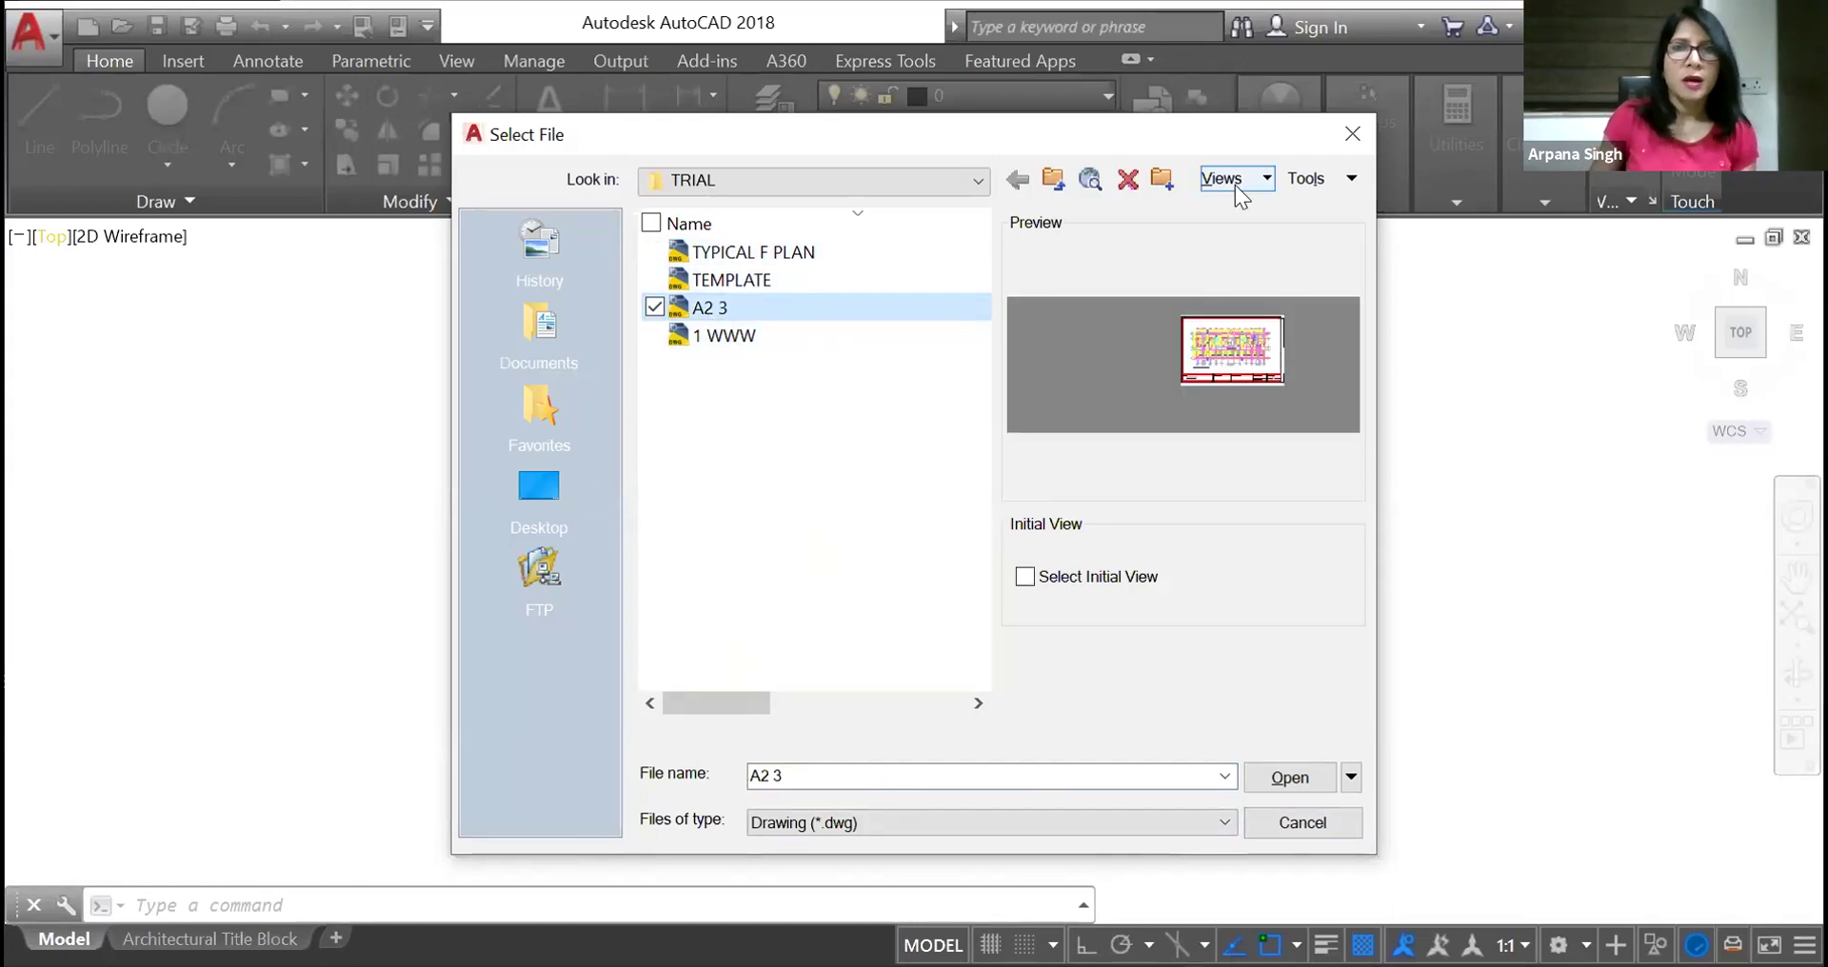
{"action": "left_click", "coordinate": [1351, 134]}
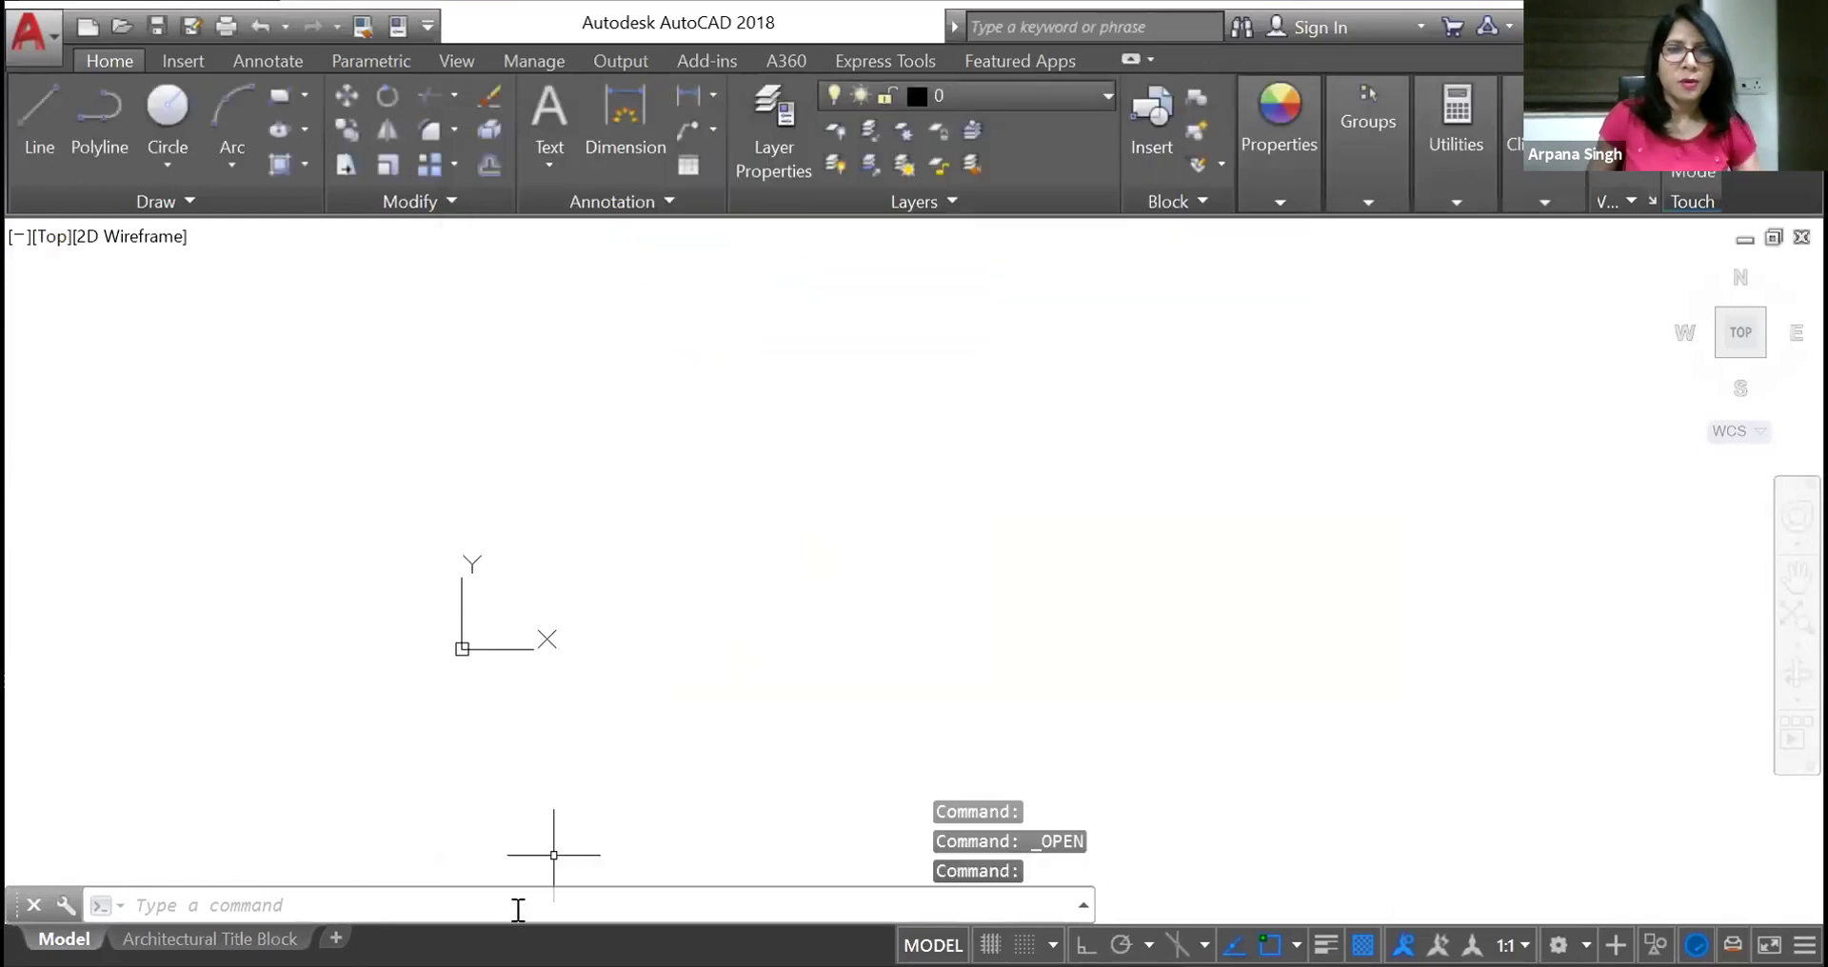
Examine the model views, sheet views and sheet list of the AAA sheet set in the Sheet Set Manager, and close it
{"action": "type", "text": "SSM"}
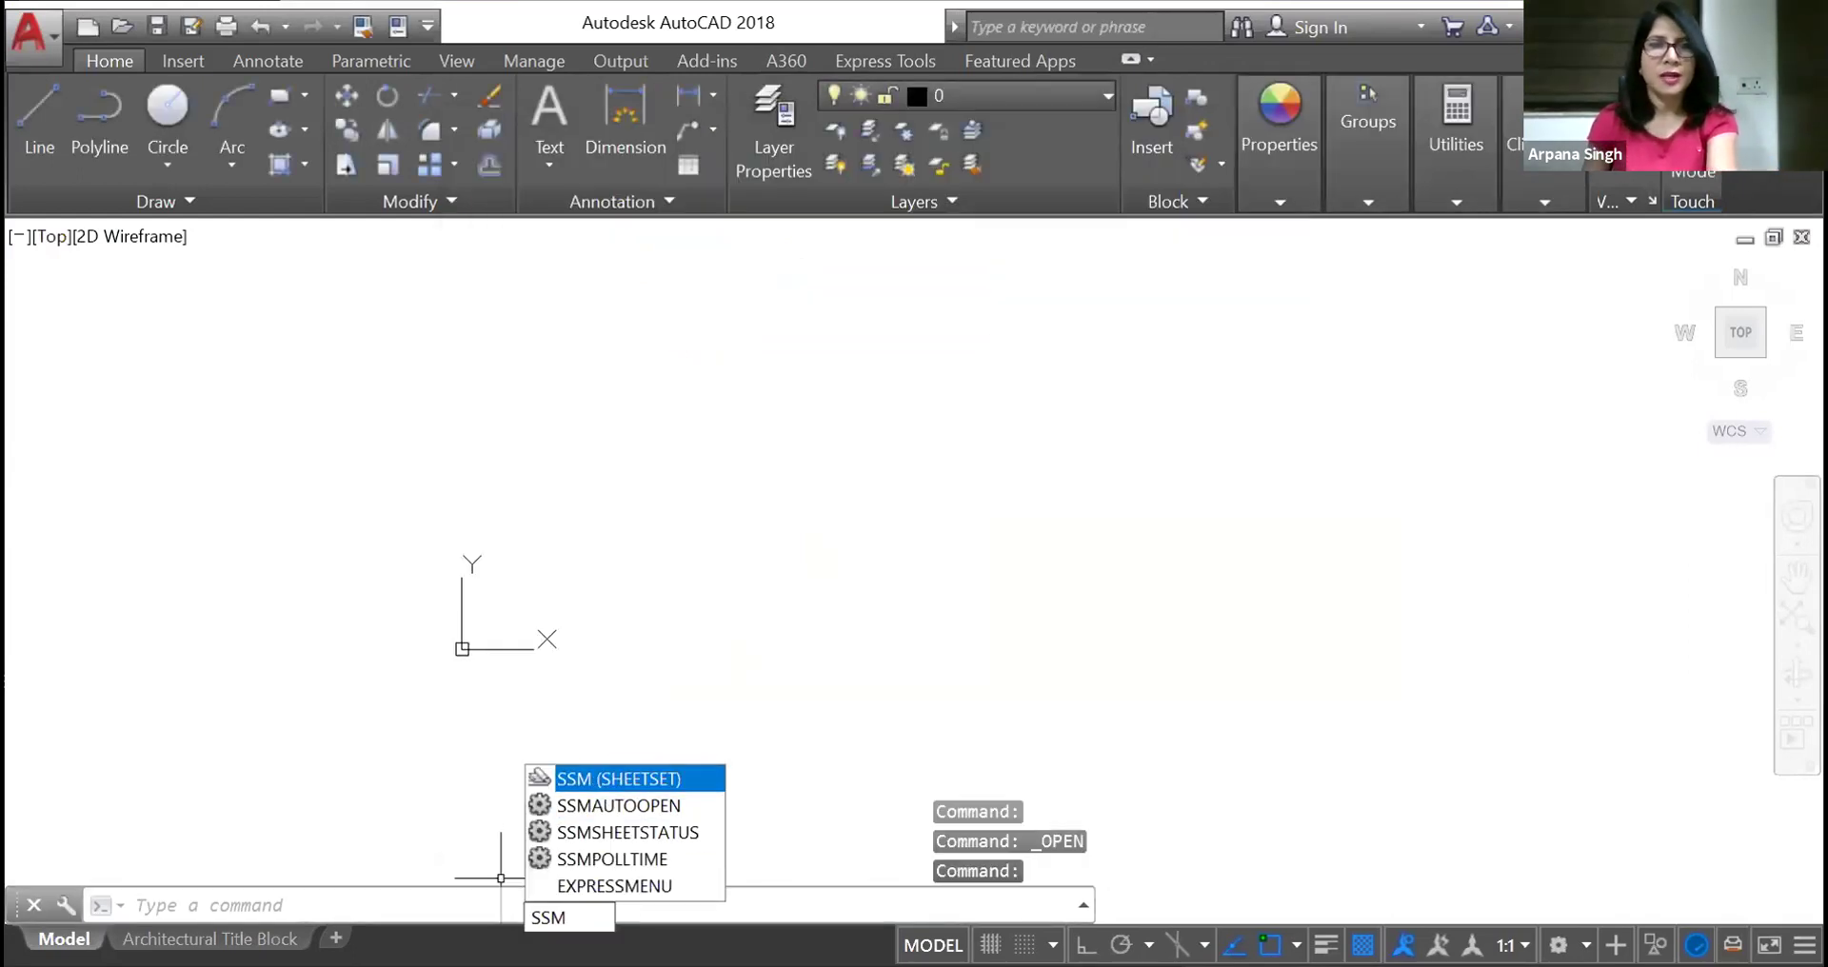
{"action": "key", "text": "Return"}
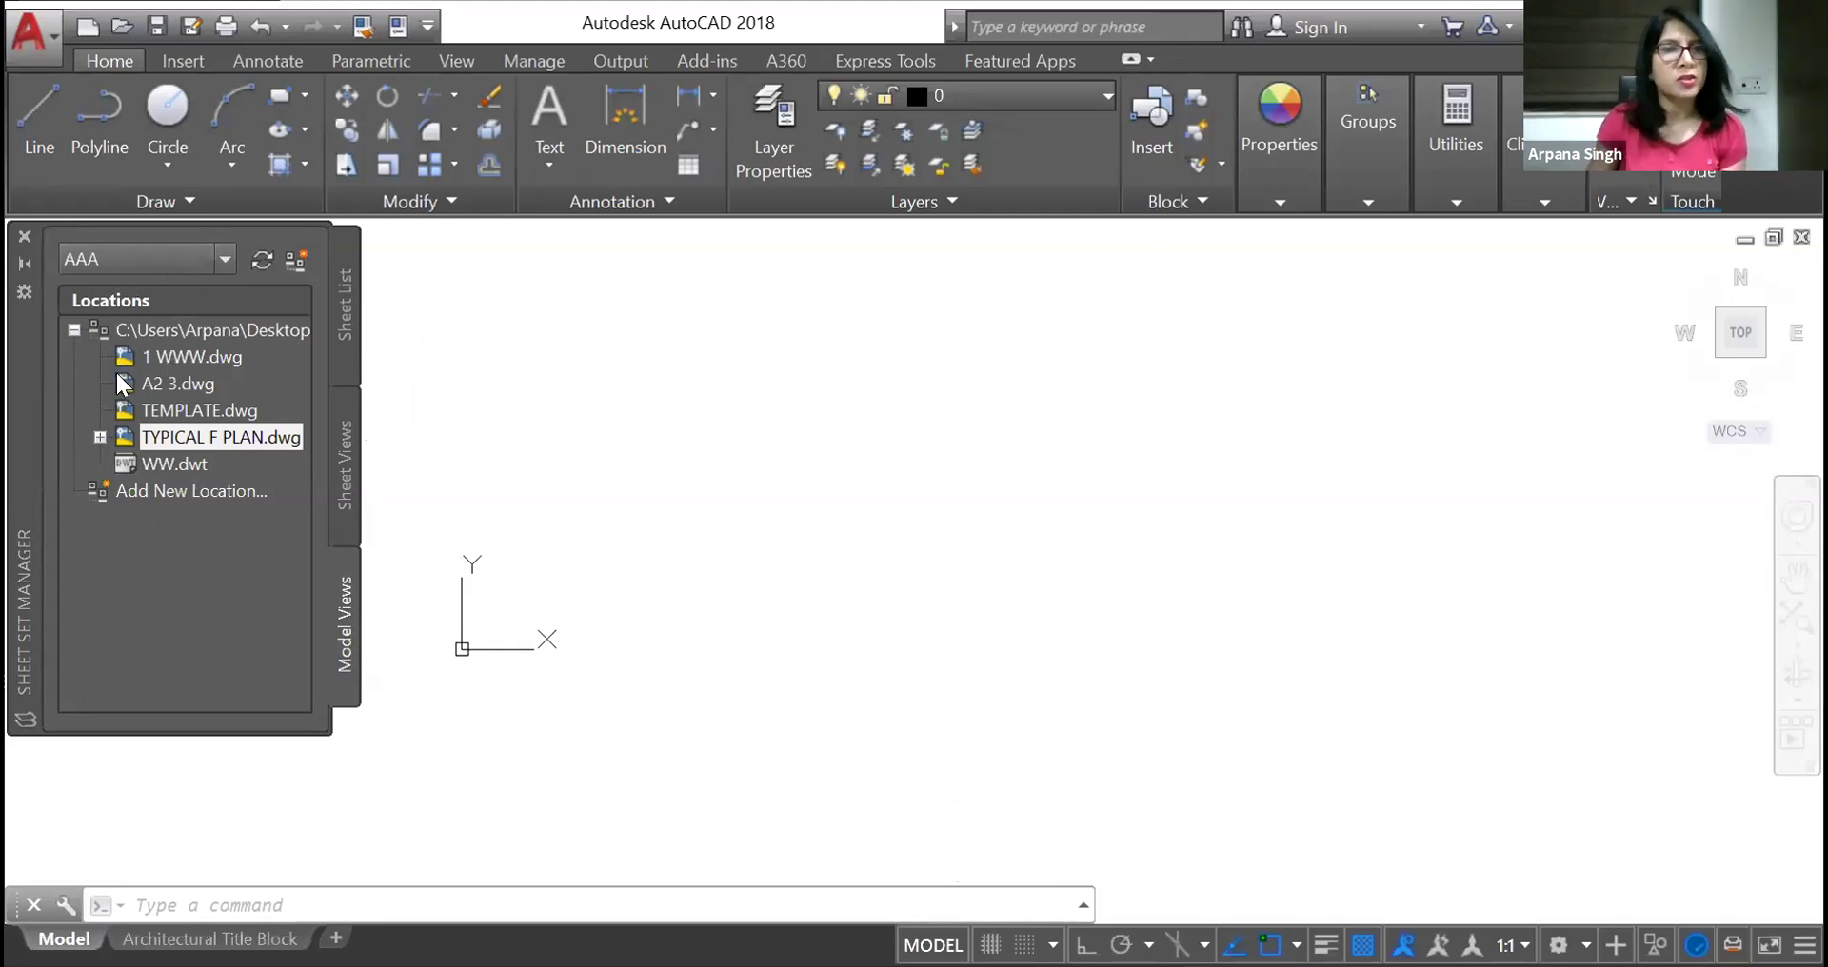
{"action": "left_click", "coordinate": [74, 331]}
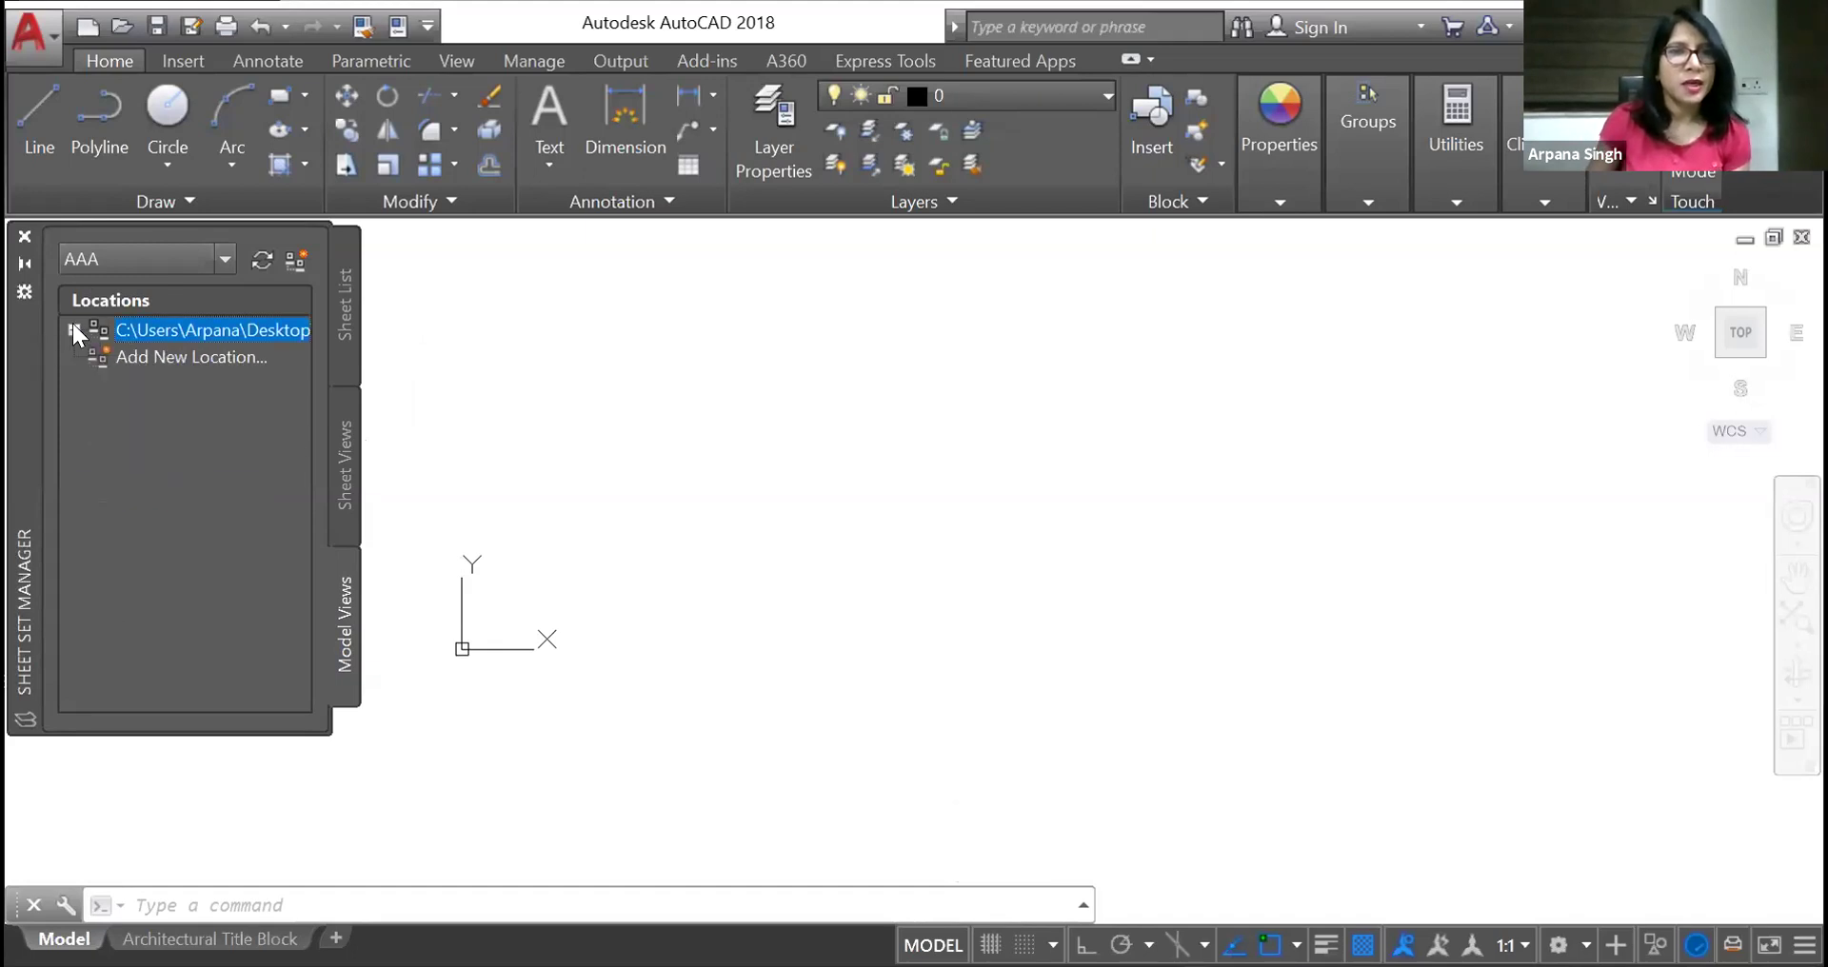
{"action": "left_click", "coordinate": [74, 331]}
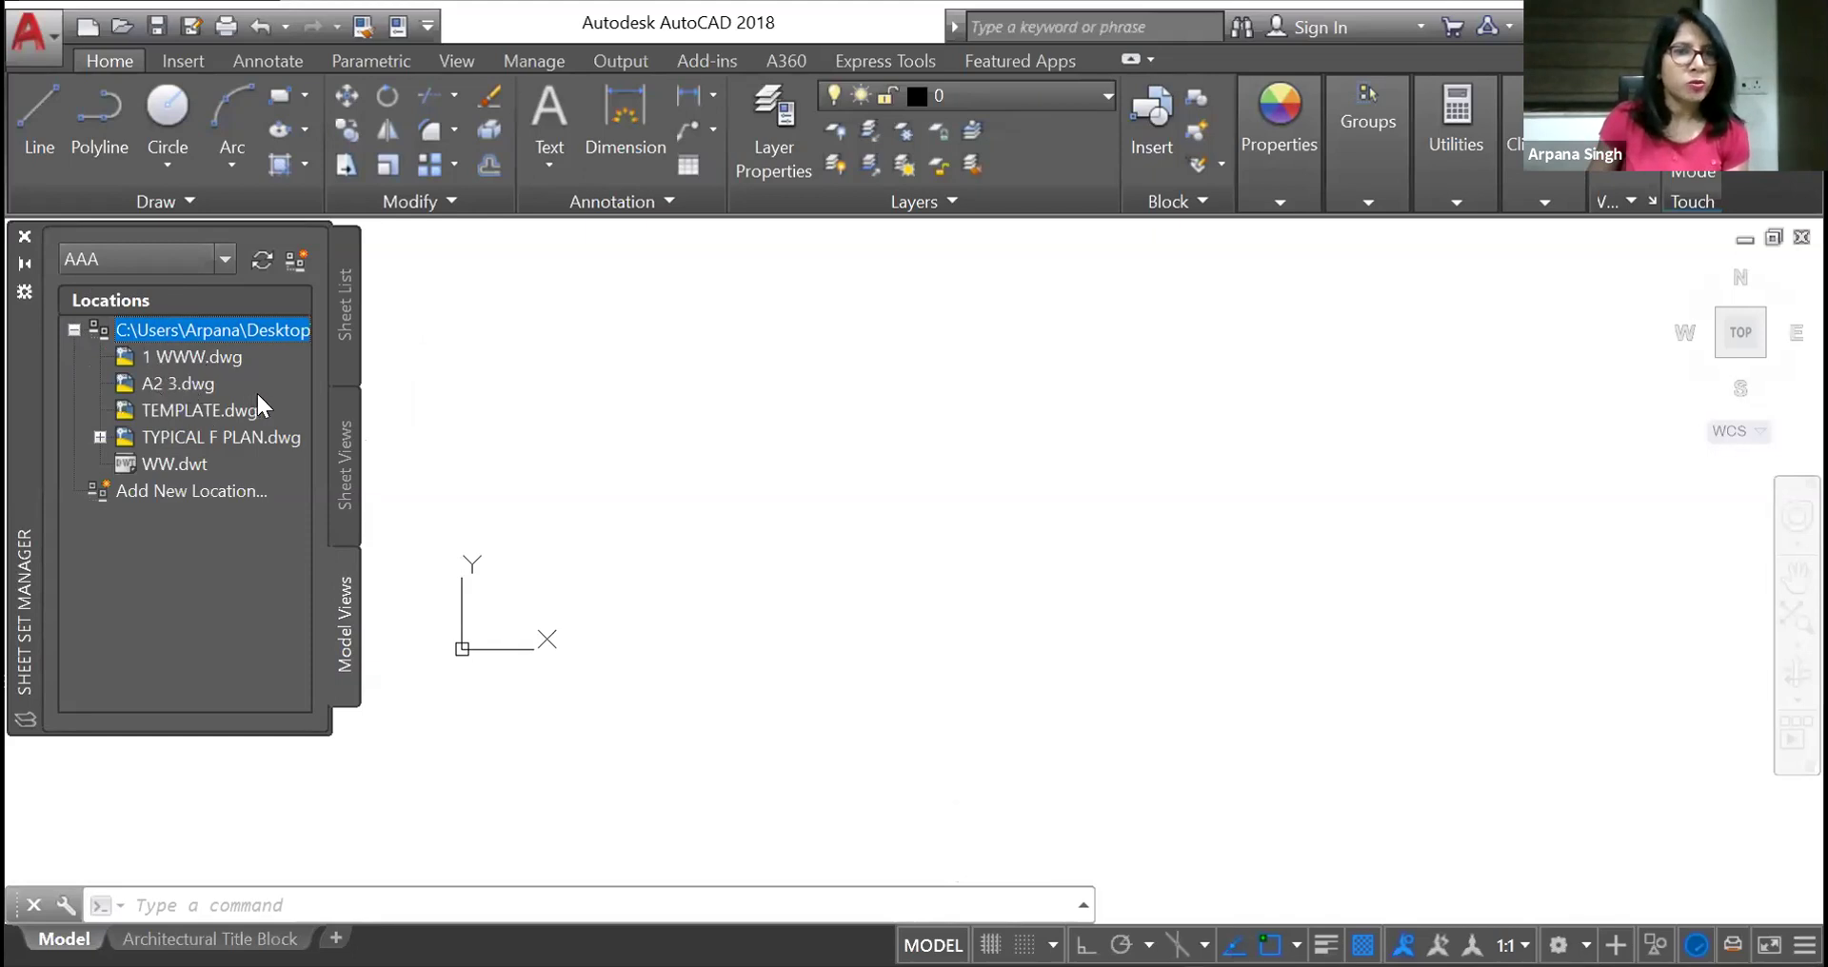
{"action": "mouse_move", "coordinate": [259, 419]}
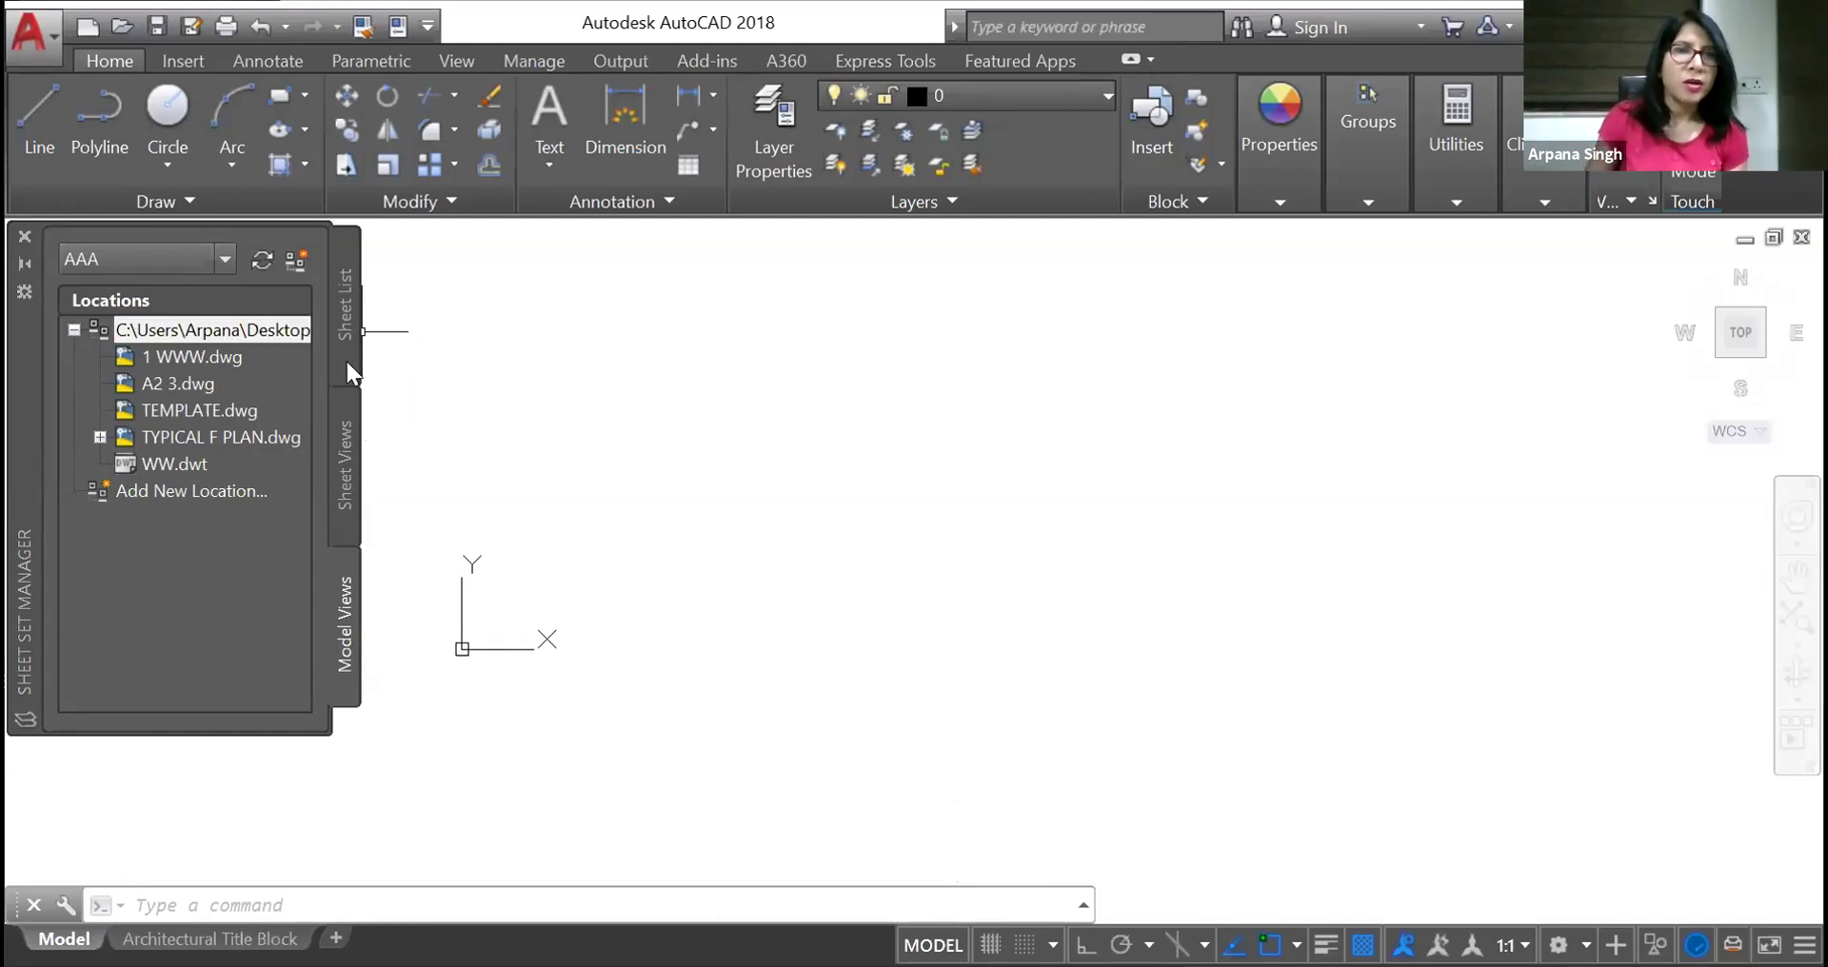
{"action": "left_click", "coordinate": [345, 455]}
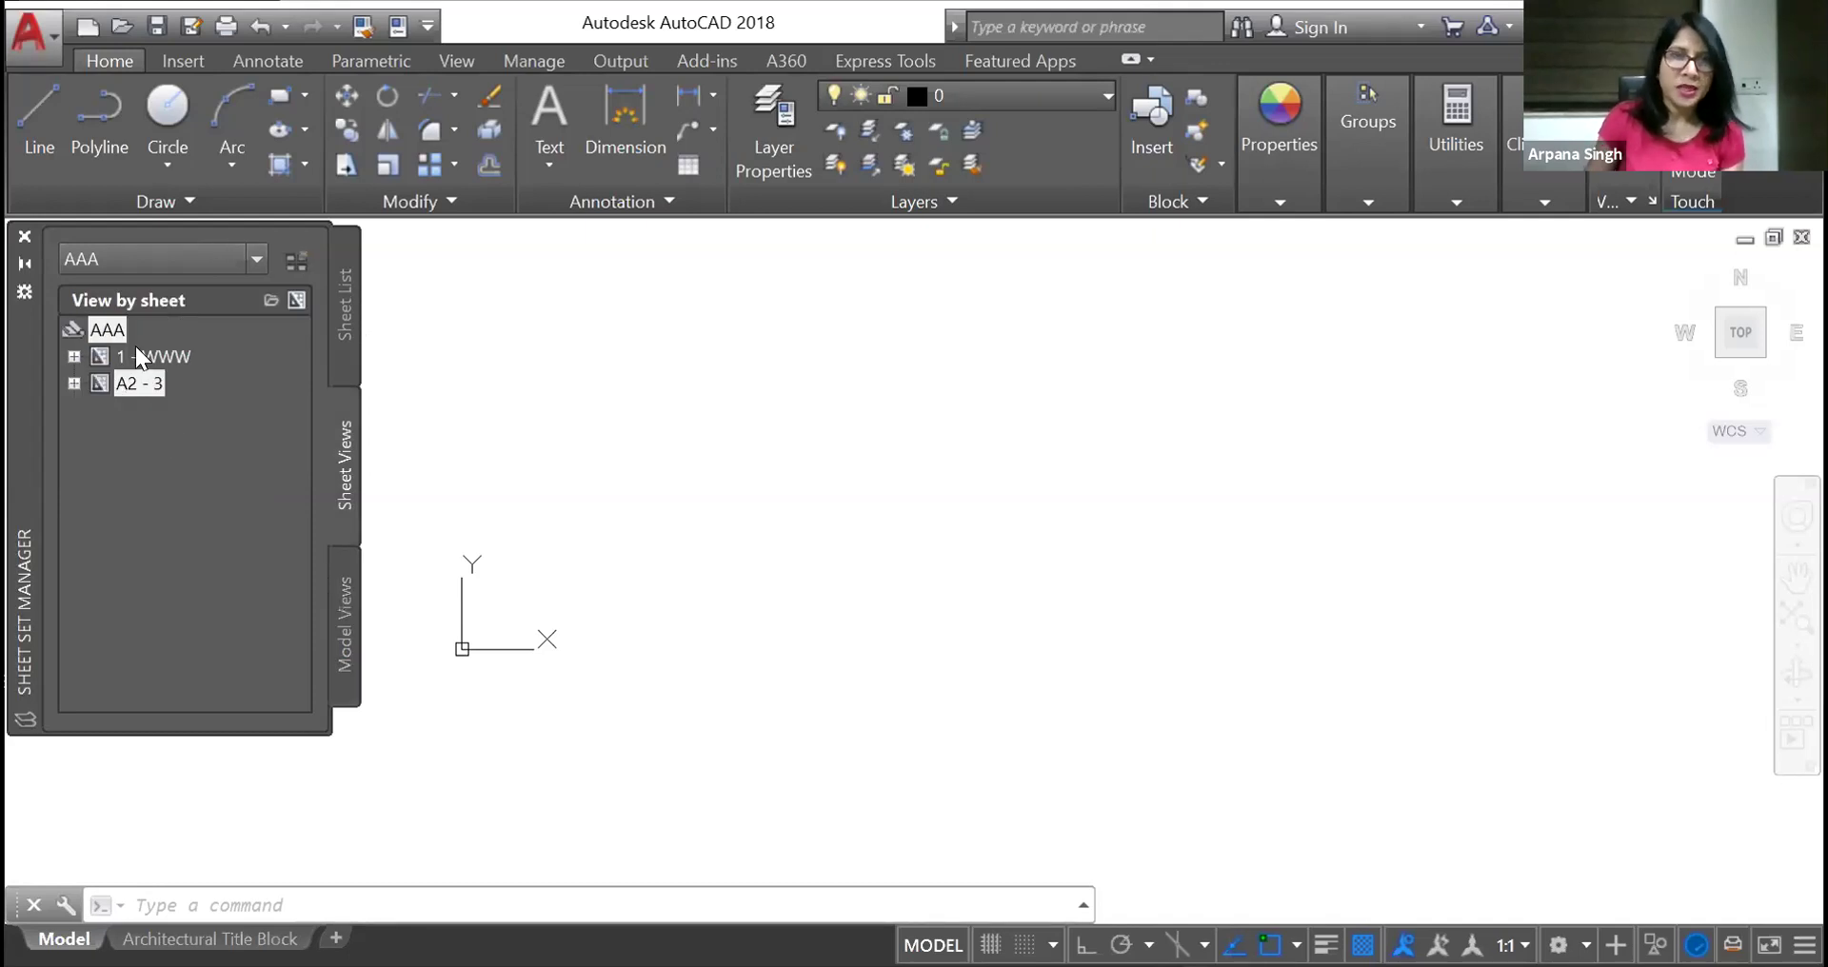
{"action": "mouse_move", "coordinate": [136, 349]}
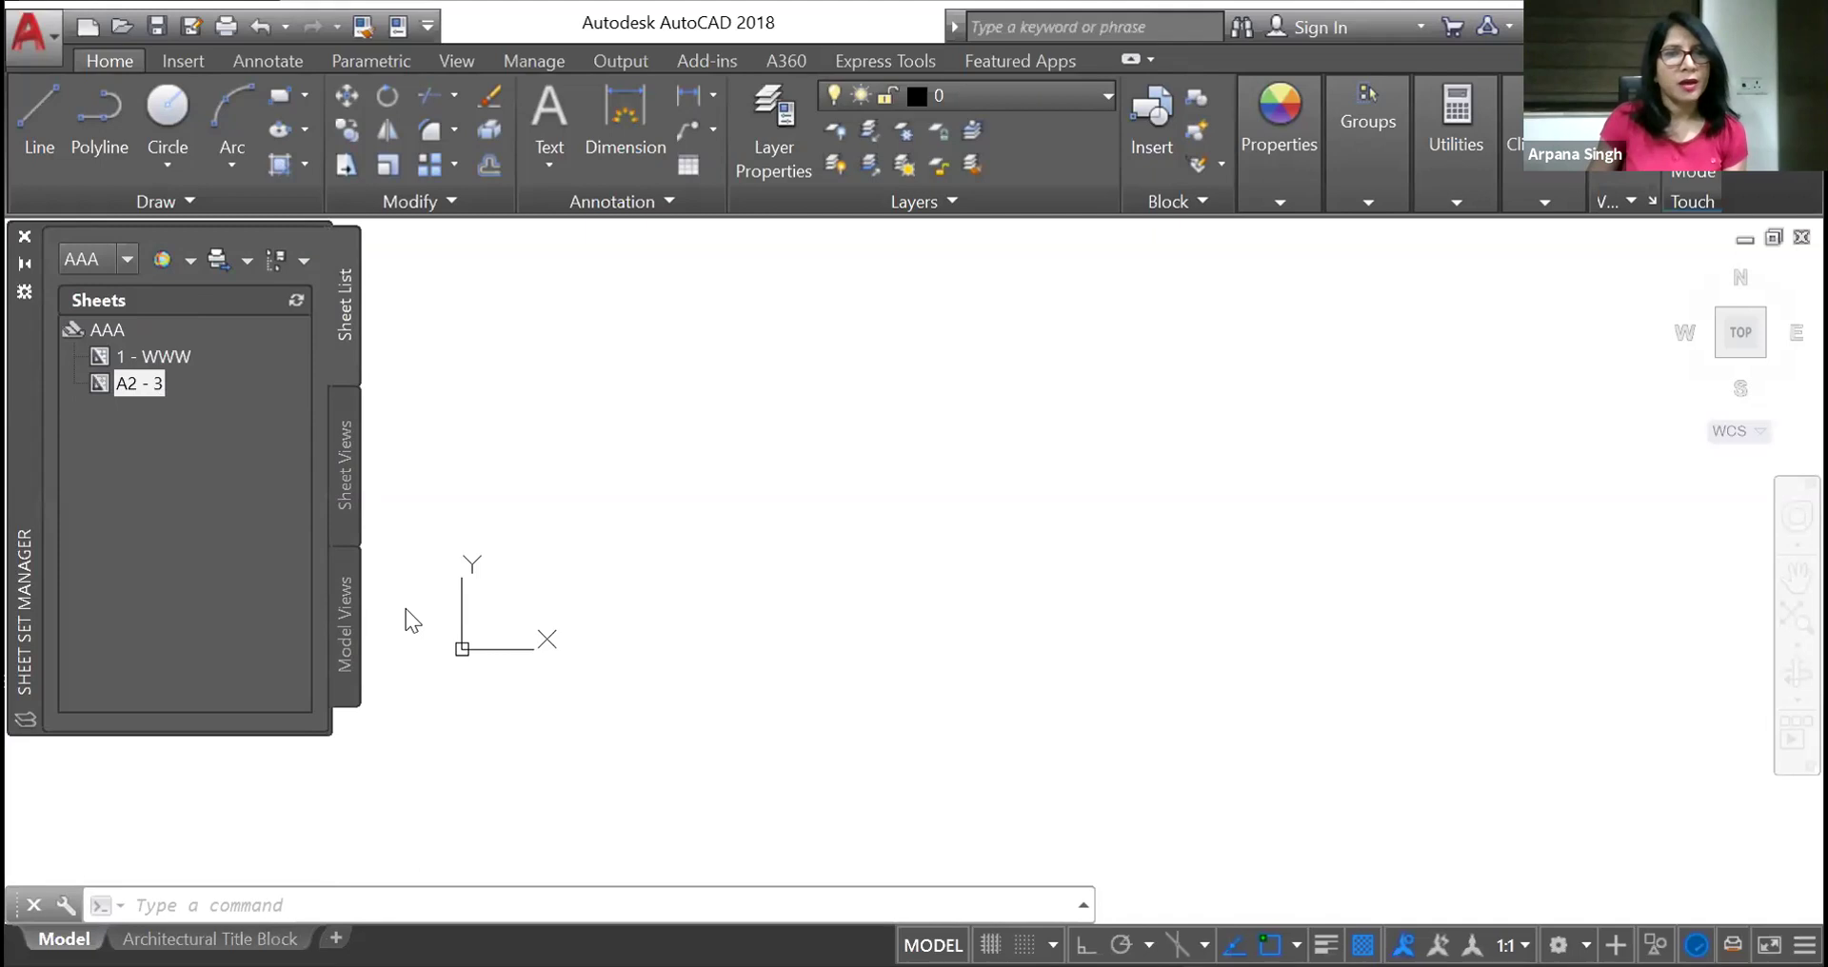
{"action": "left_click", "coordinate": [345, 642]}
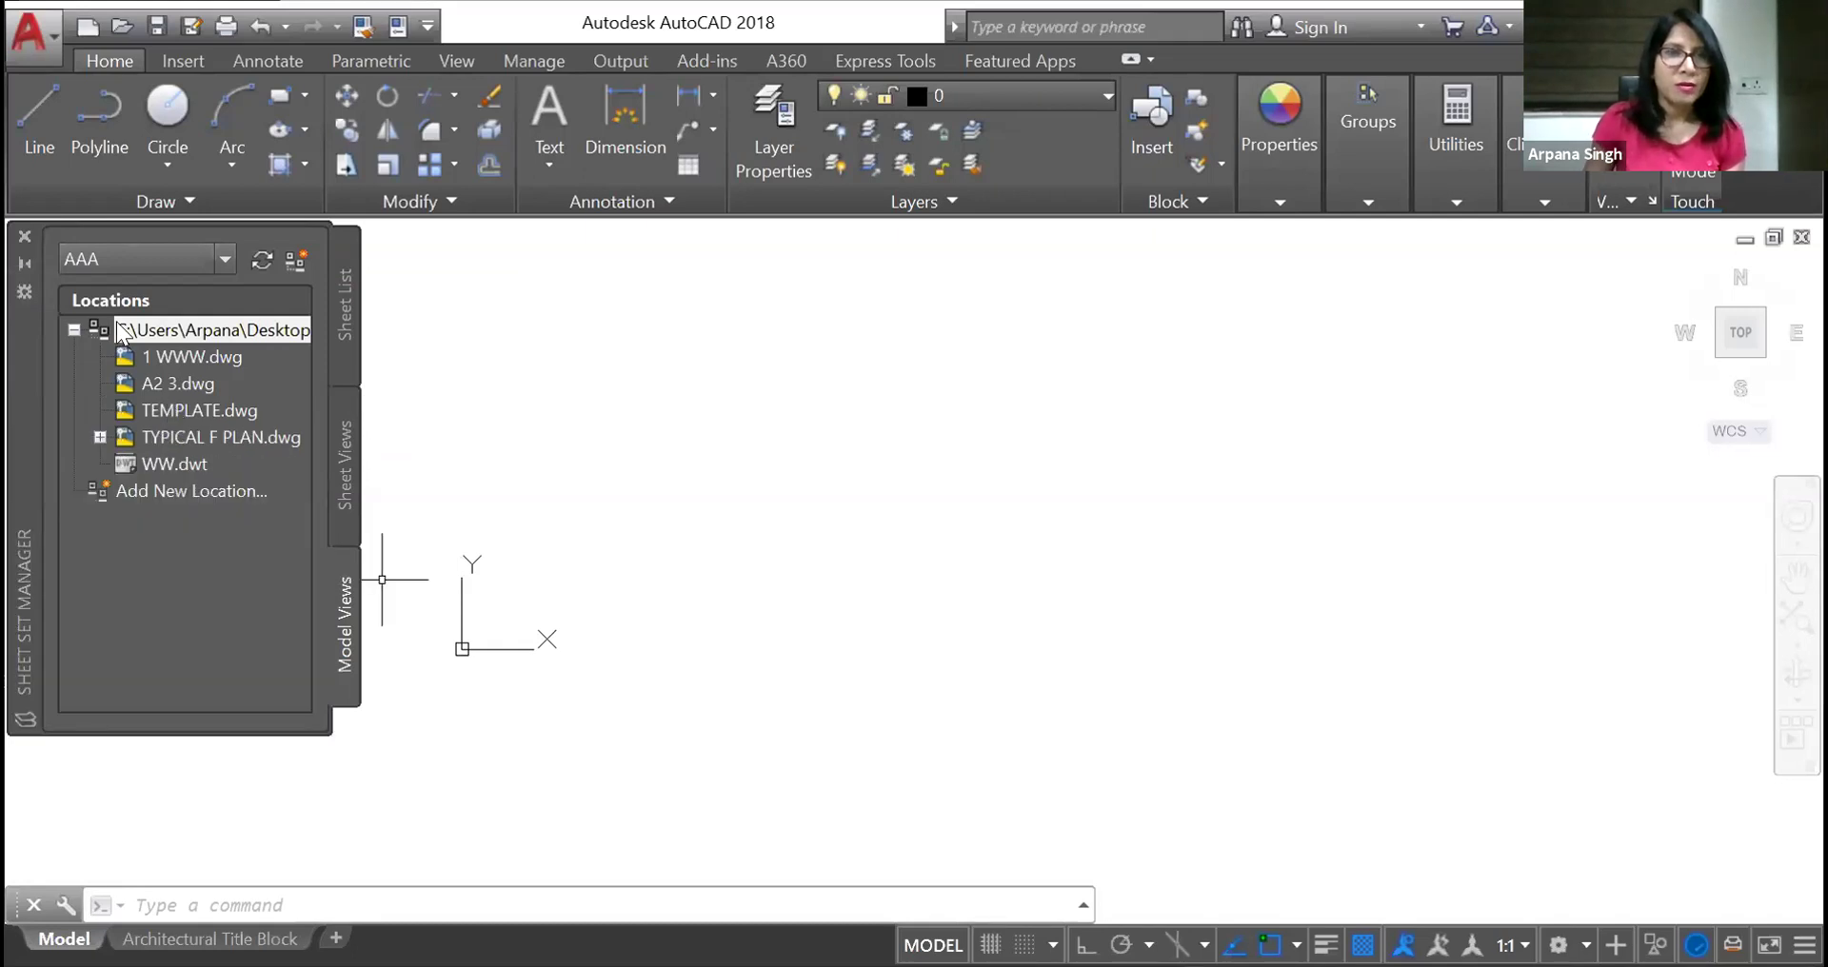
{"action": "left_click", "coordinate": [26, 236]}
{"action": "left_click", "coordinate": [345, 458]}
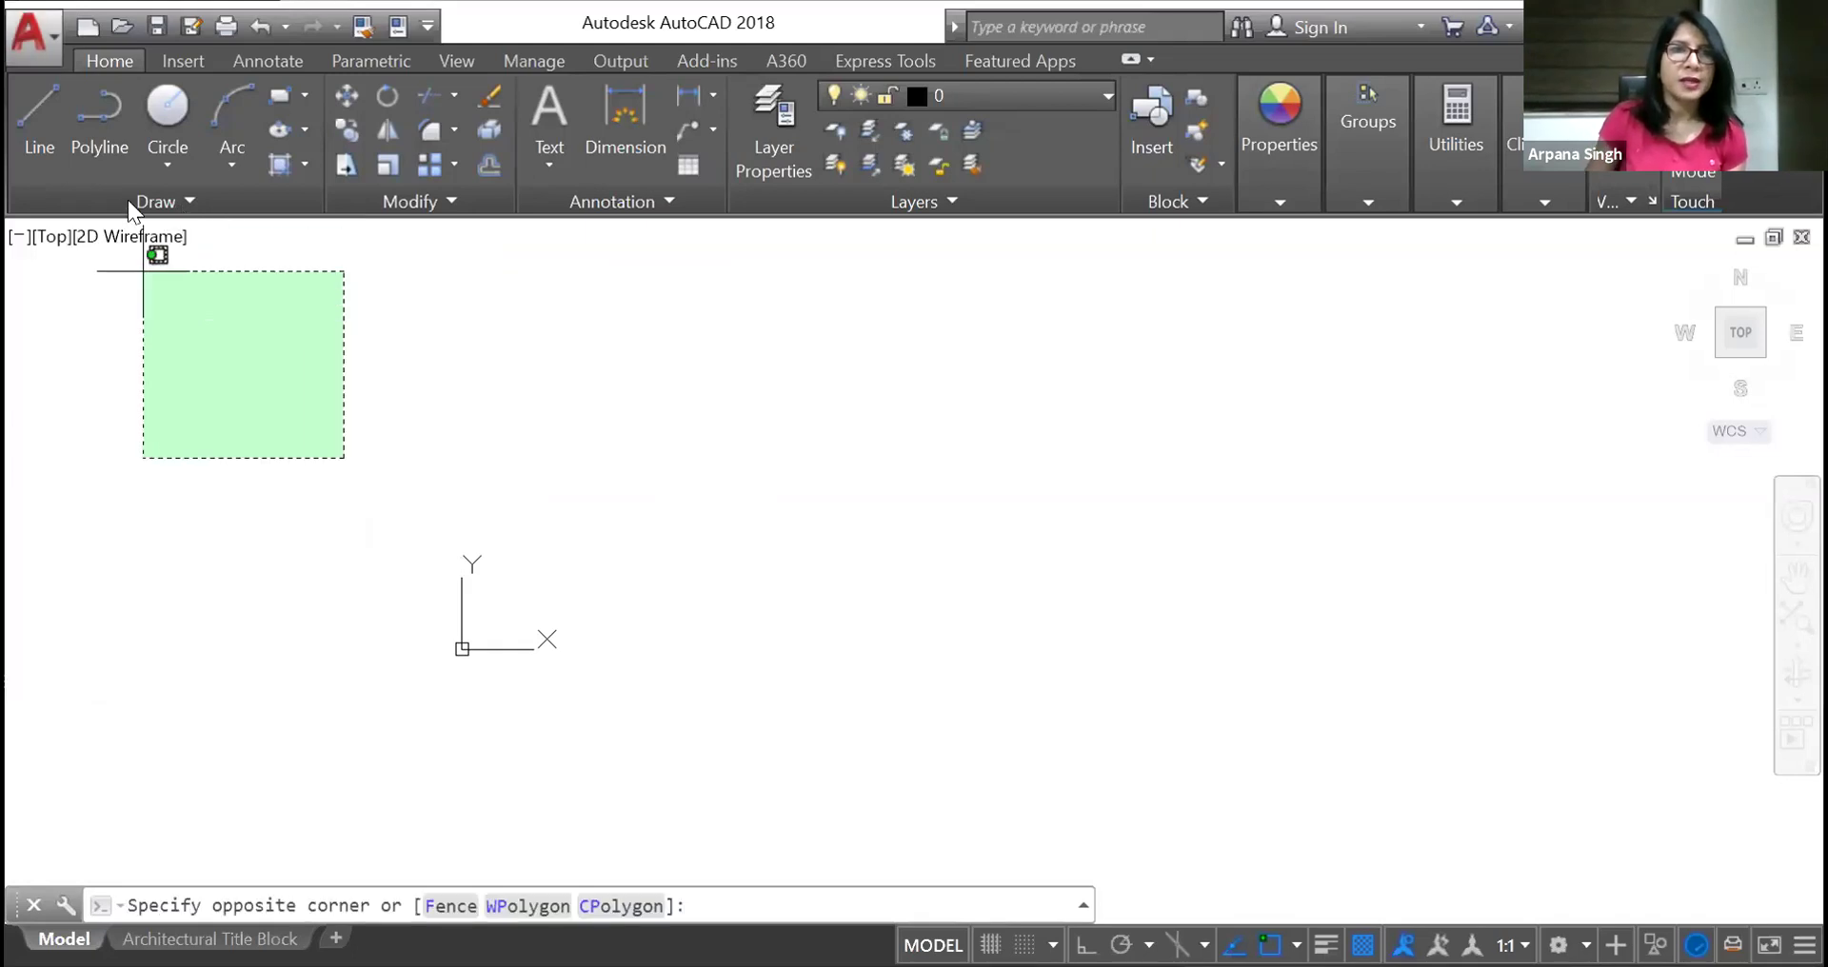
Open the GF PLAN drawing from the CLASS folder on the Desktop
{"action": "left_click", "coordinate": [34, 36]}
{"action": "mouse_move", "coordinate": [124, 198]}
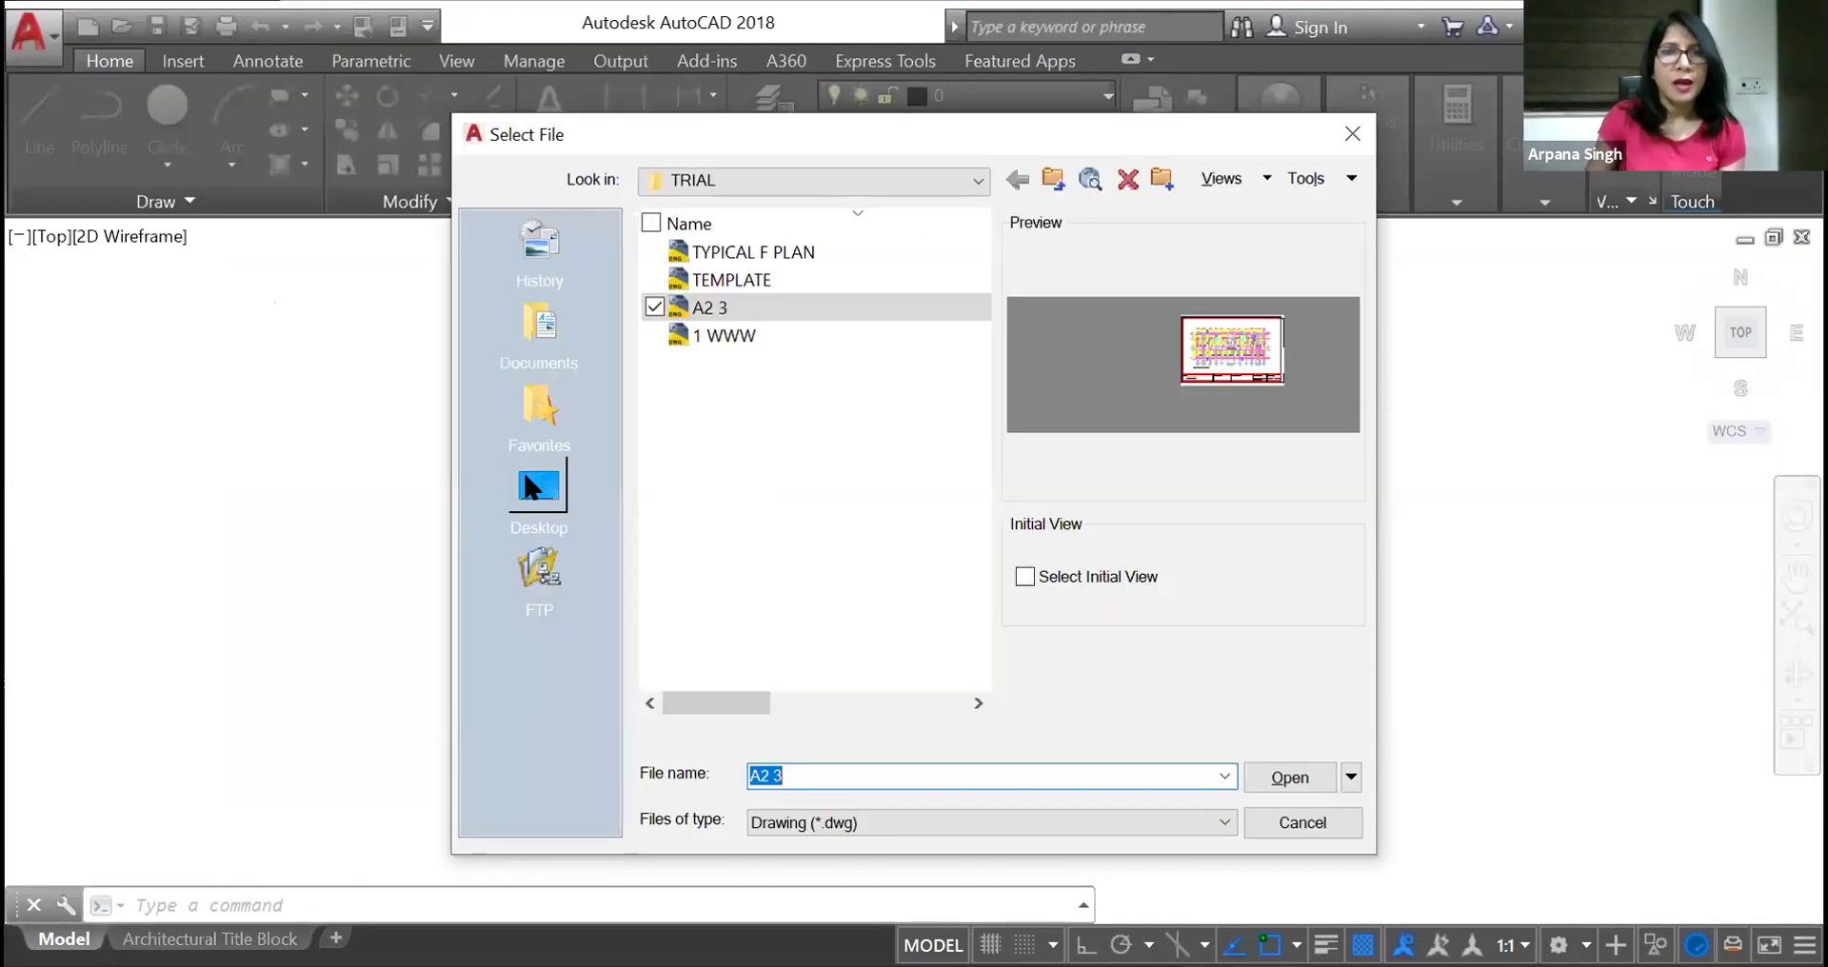
{"action": "left_click", "coordinate": [529, 483]}
{"action": "left_click_drag", "start_coordinate": [968, 402], "coordinate": [981, 569]}
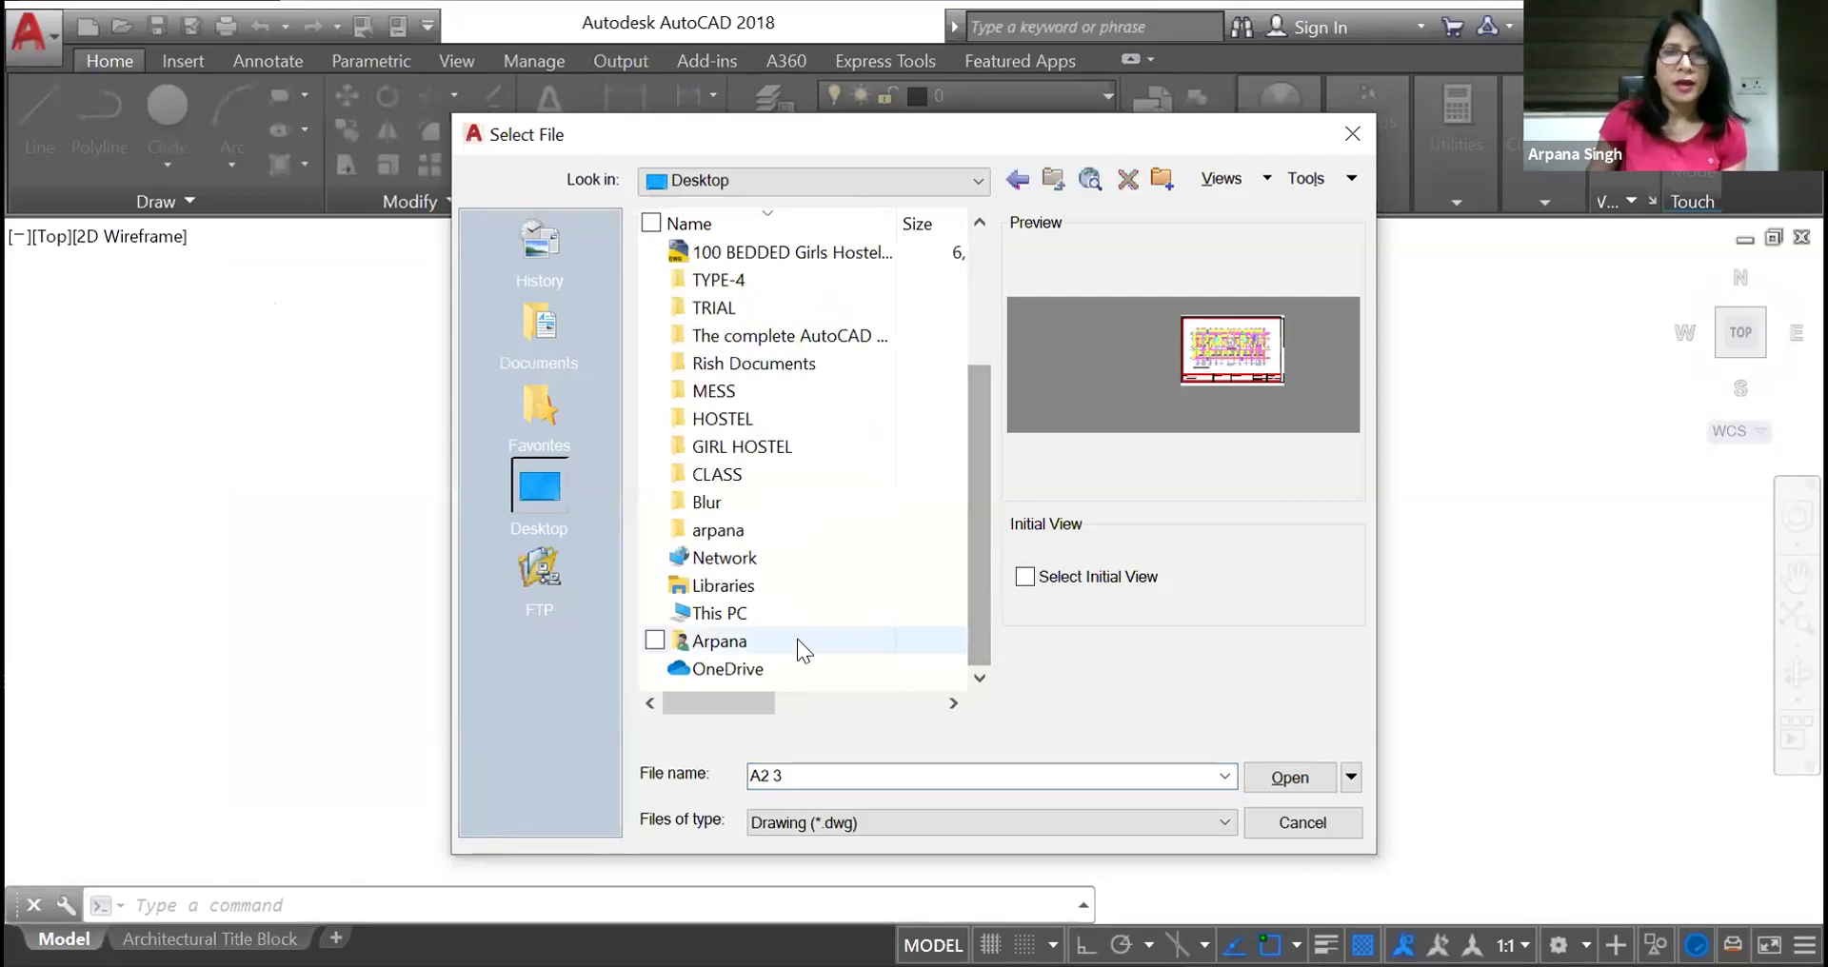
{"action": "scroll", "coordinate": [876, 400], "scroll_direction": "up", "scroll_amount": 2}
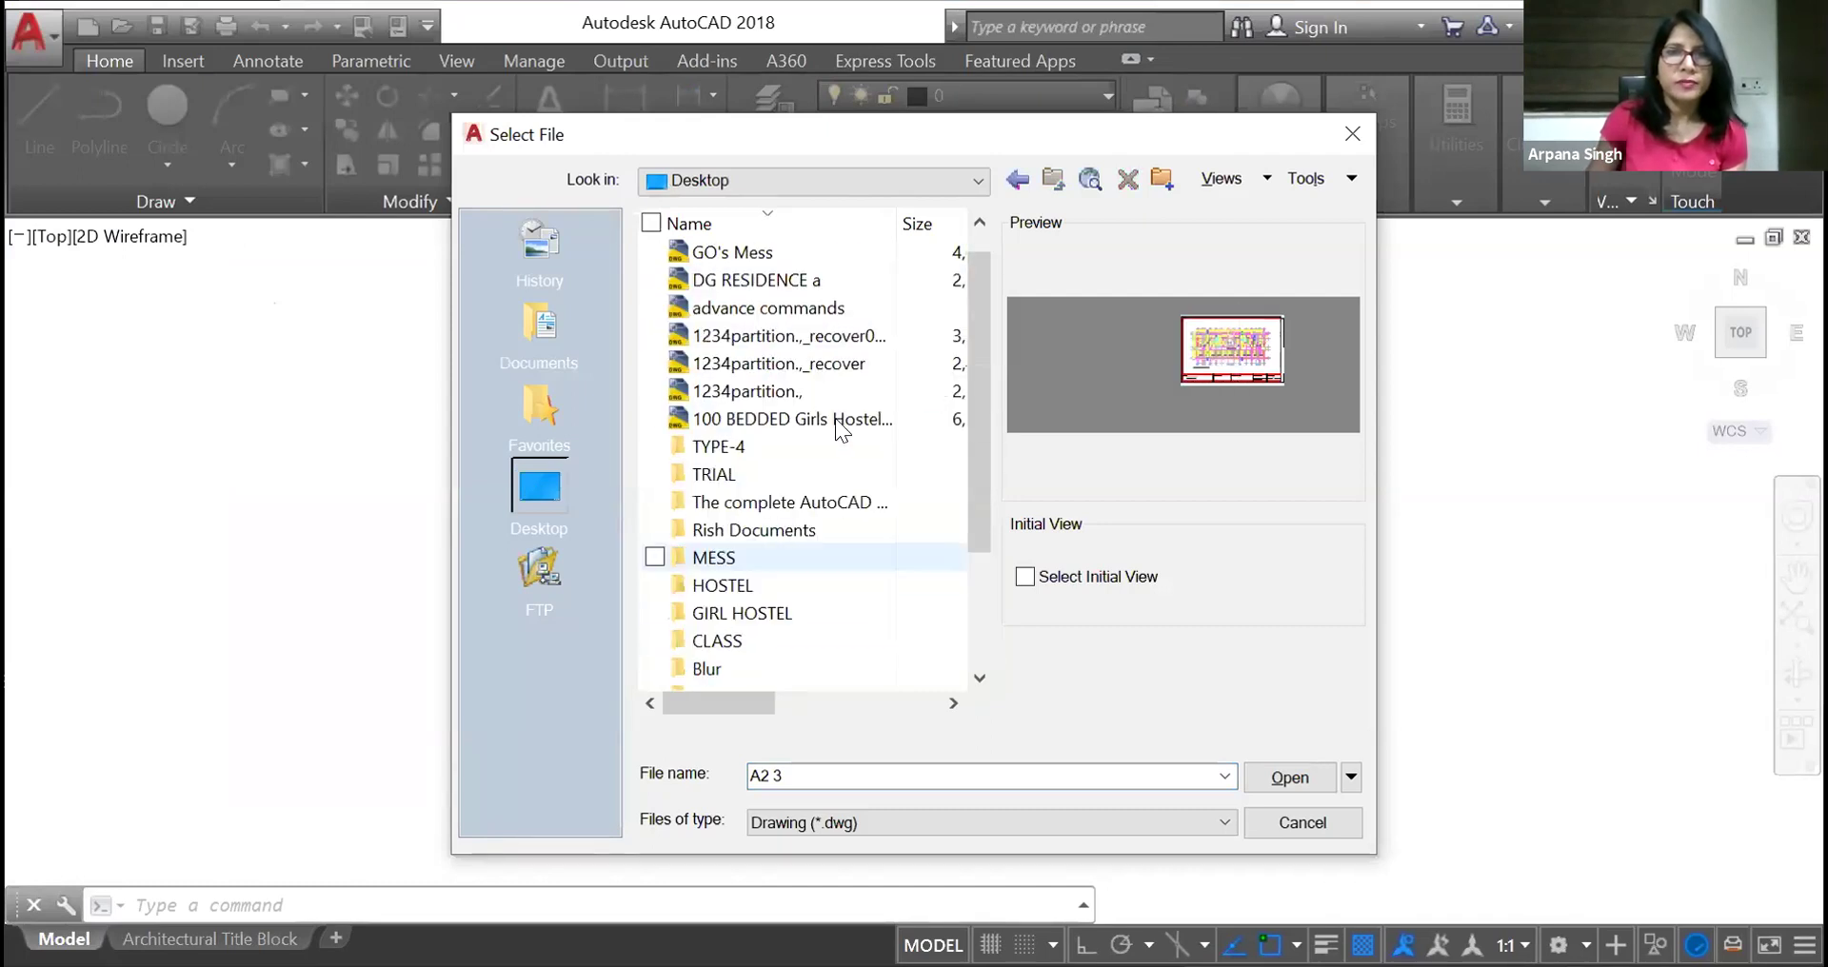
{"action": "scroll", "coordinate": [807, 466], "scroll_direction": "down", "scroll_amount": 1}
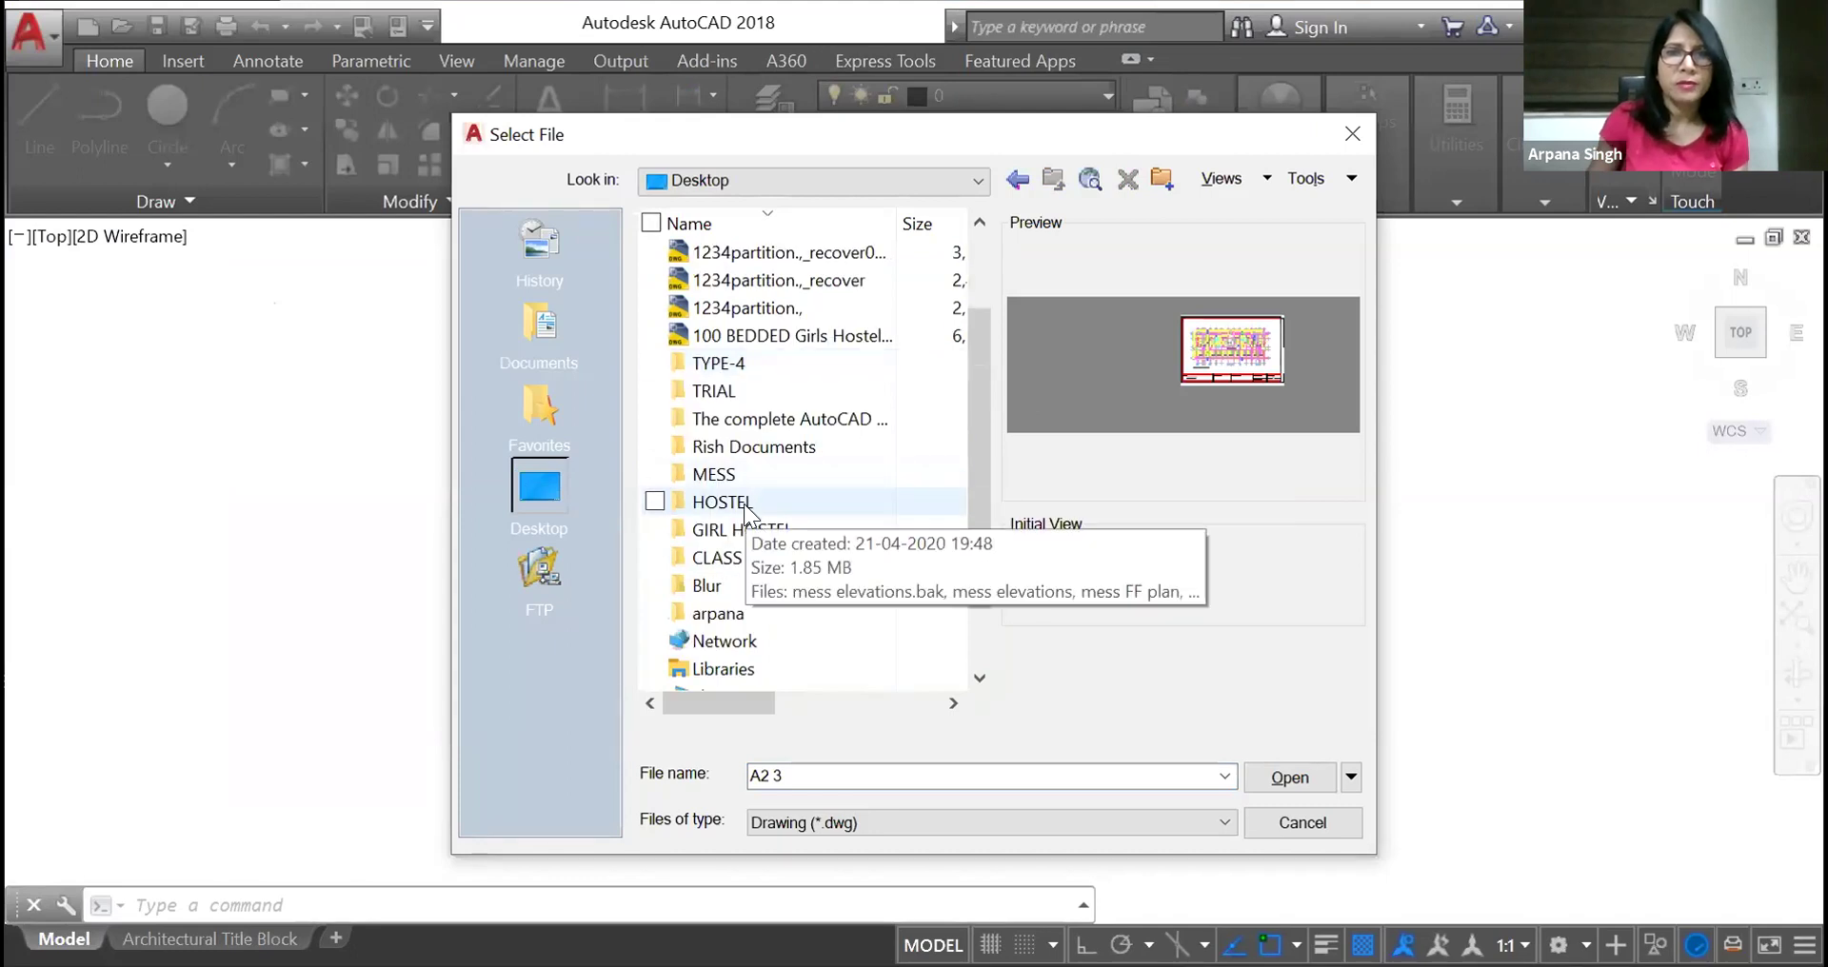
{"action": "left_click", "coordinate": [724, 557]}
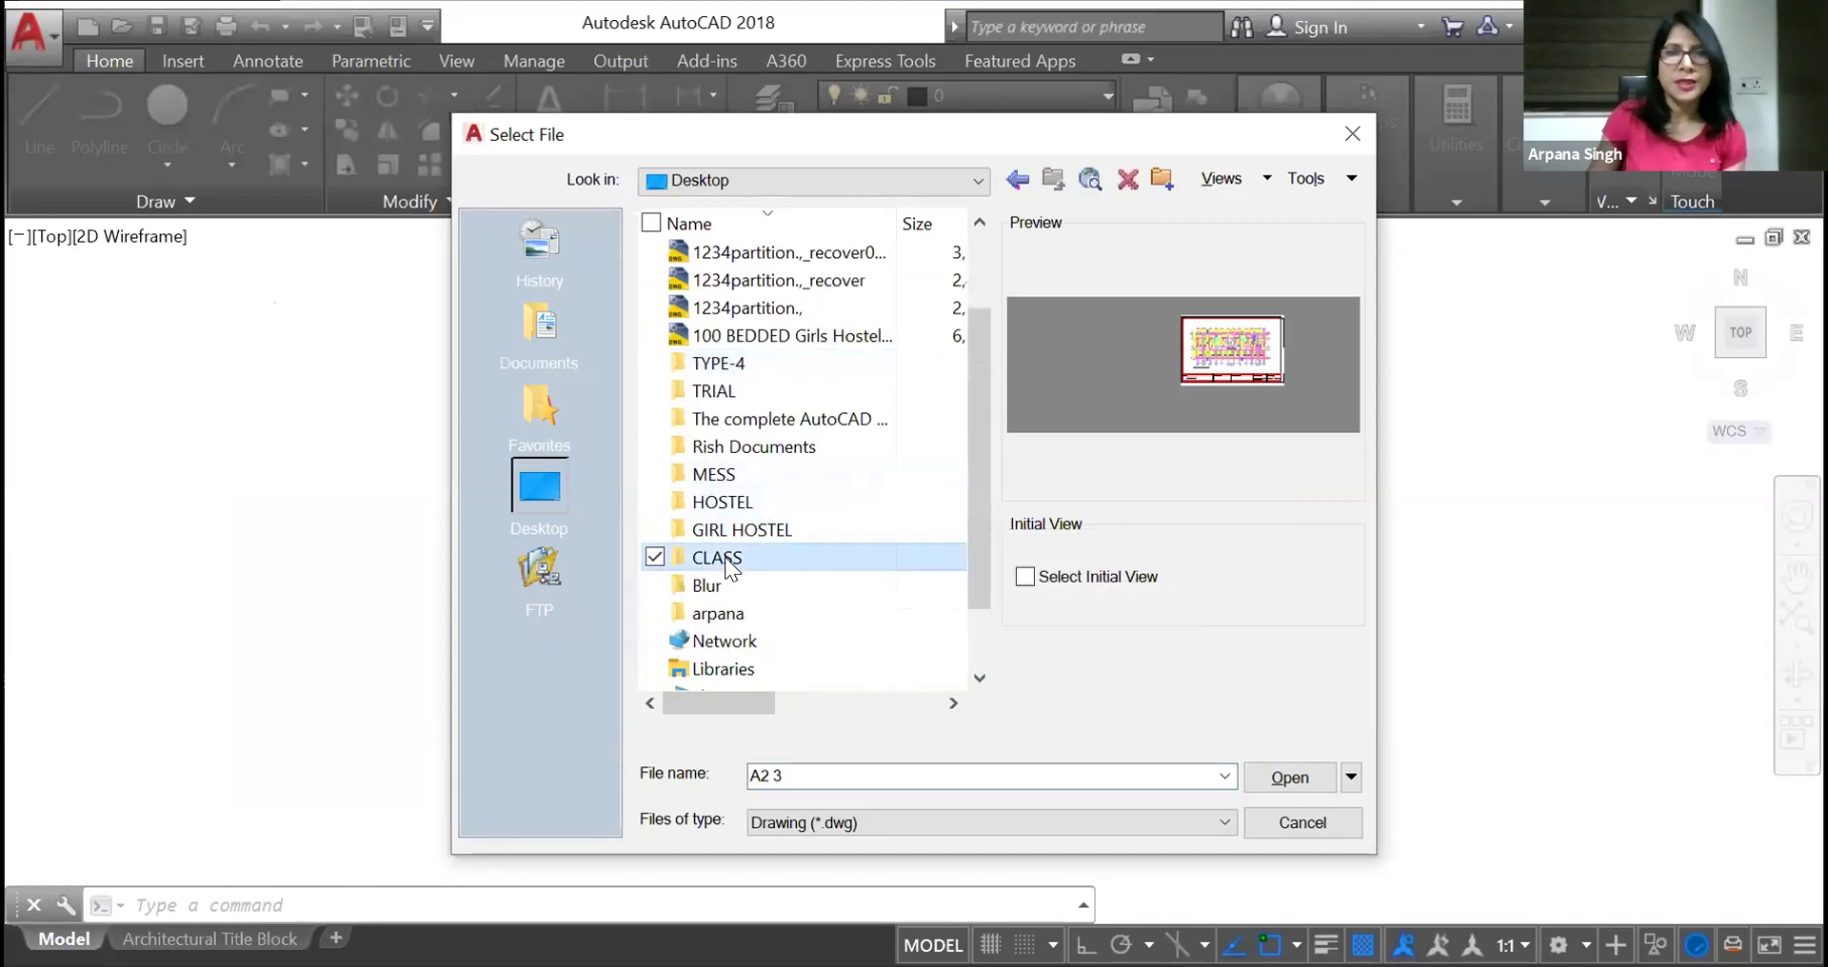
{"action": "double_click", "coordinate": [717, 559]}
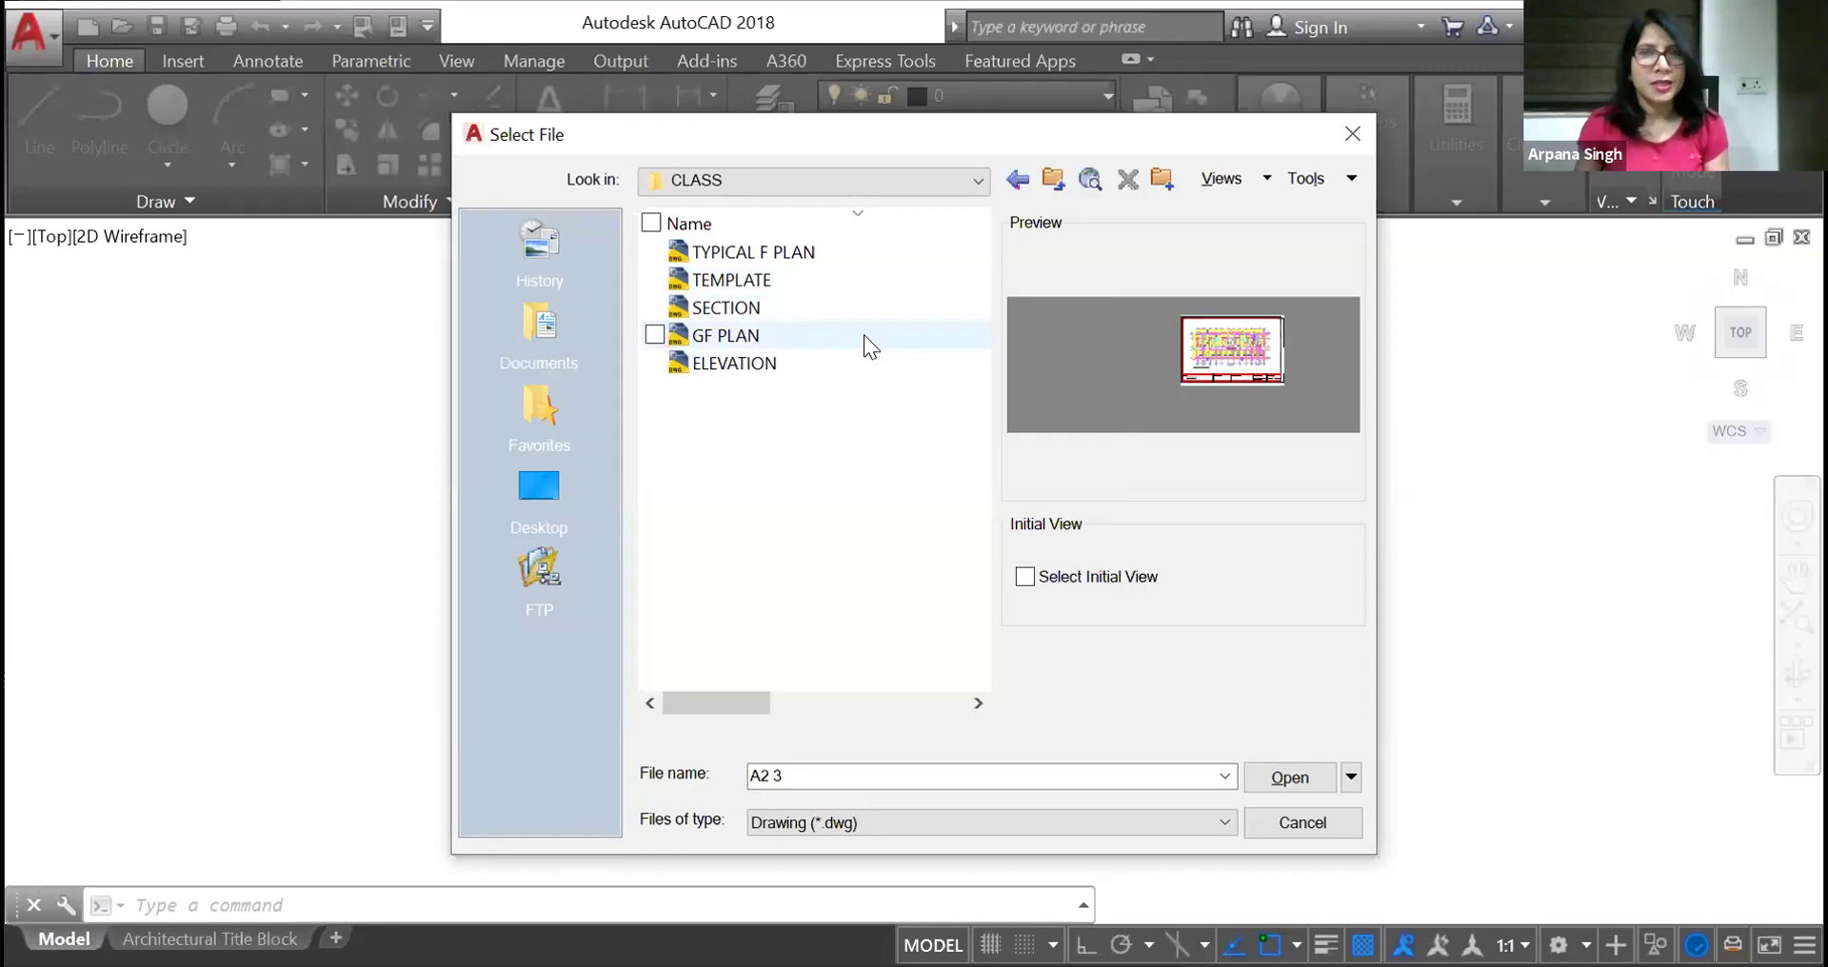
{"action": "left_click", "coordinate": [763, 278]}
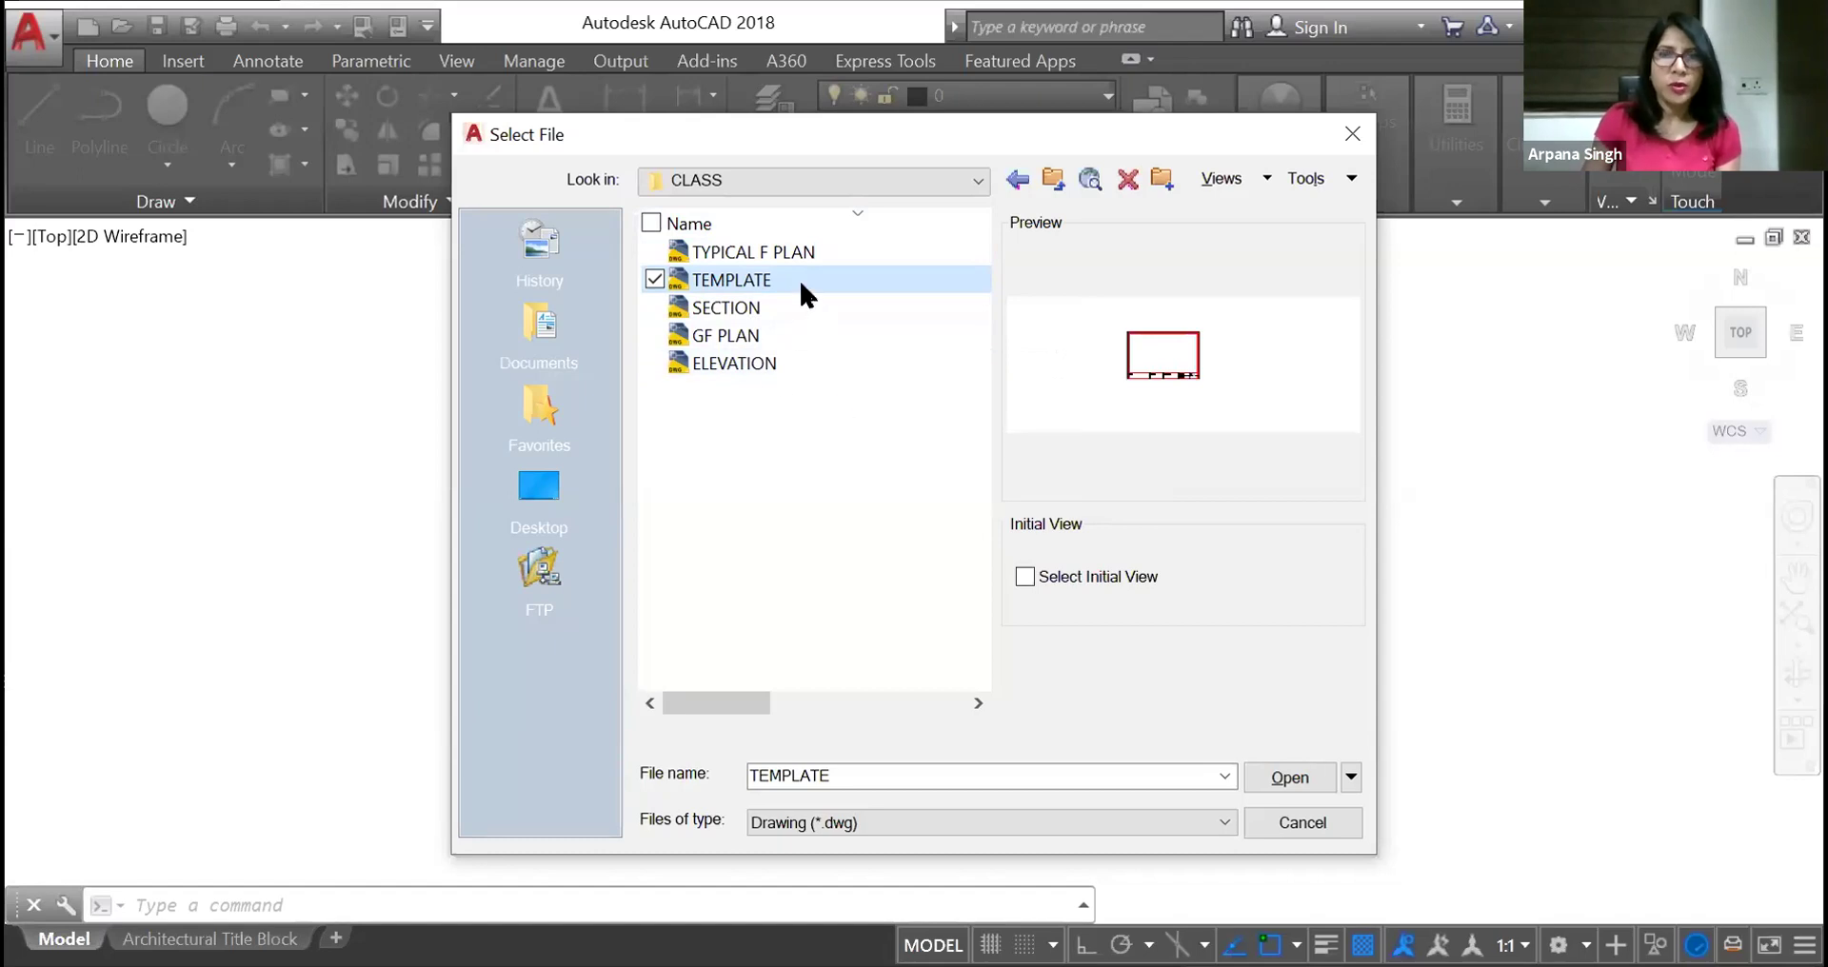
{"action": "left_click", "coordinate": [746, 349]}
{"action": "left_click", "coordinate": [1277, 786]}
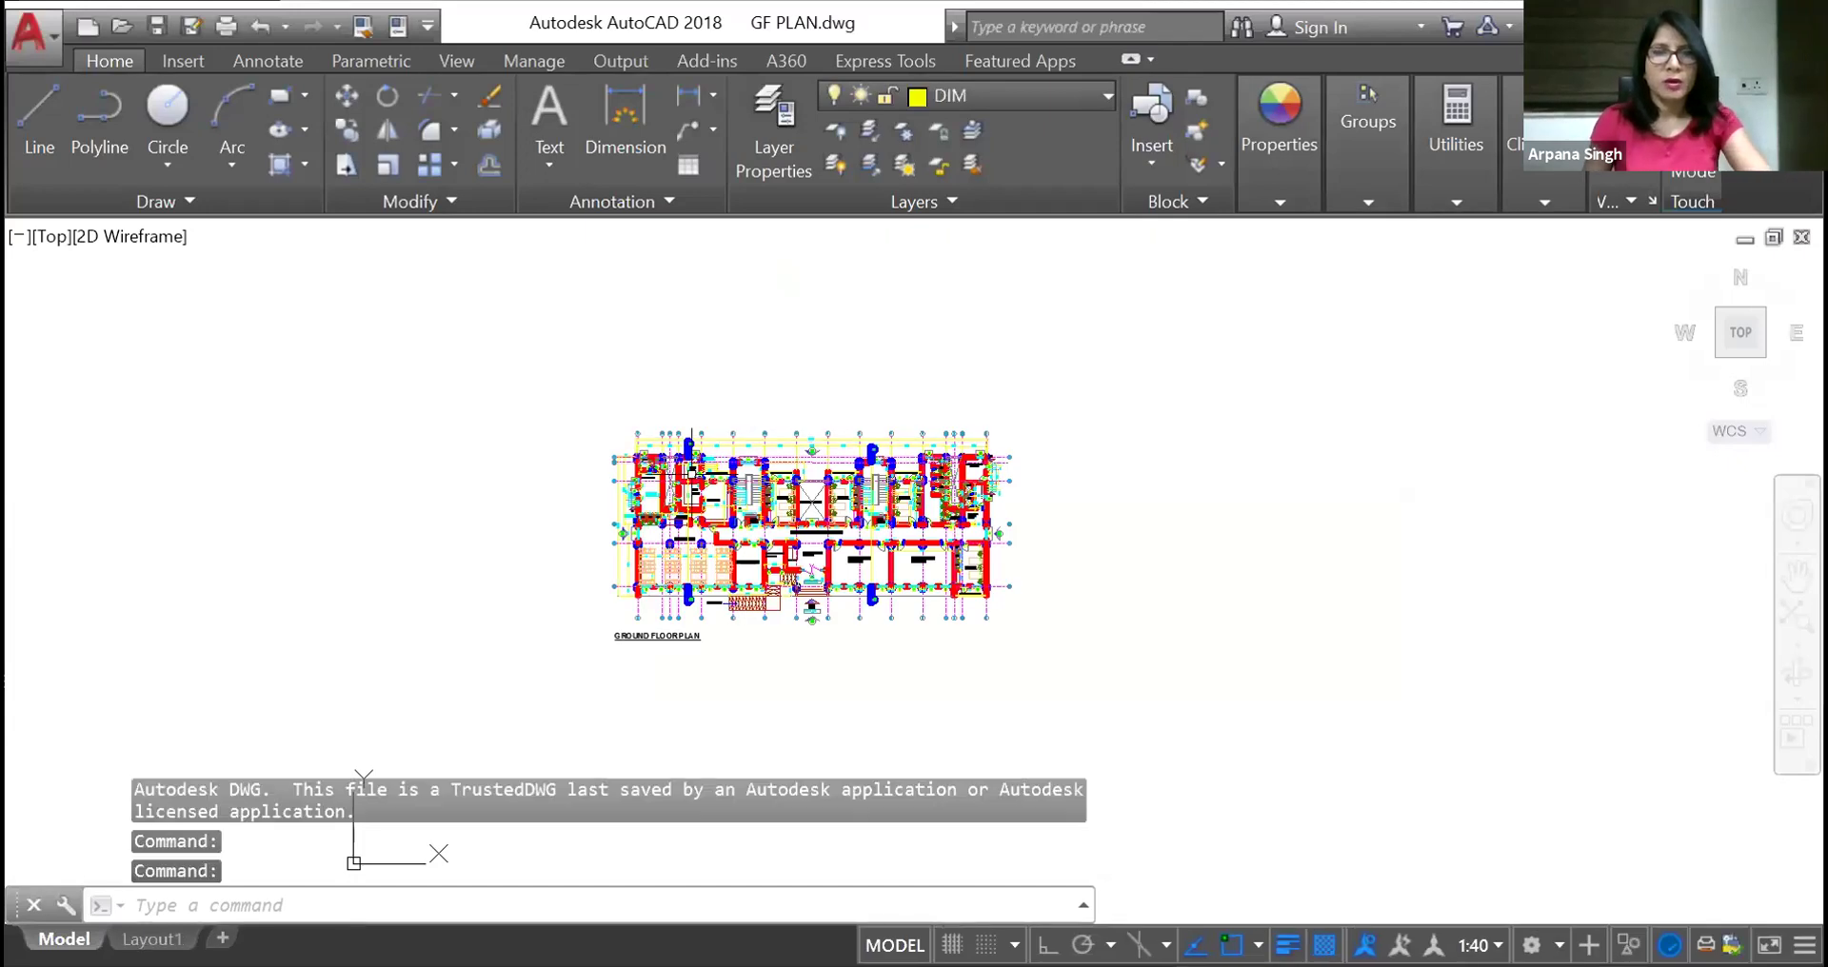
Start a new model view in the View Manager and name it G F V
{"action": "middle_click_drag", "start_coordinate": [739, 392], "coordinate": [763, 366]}
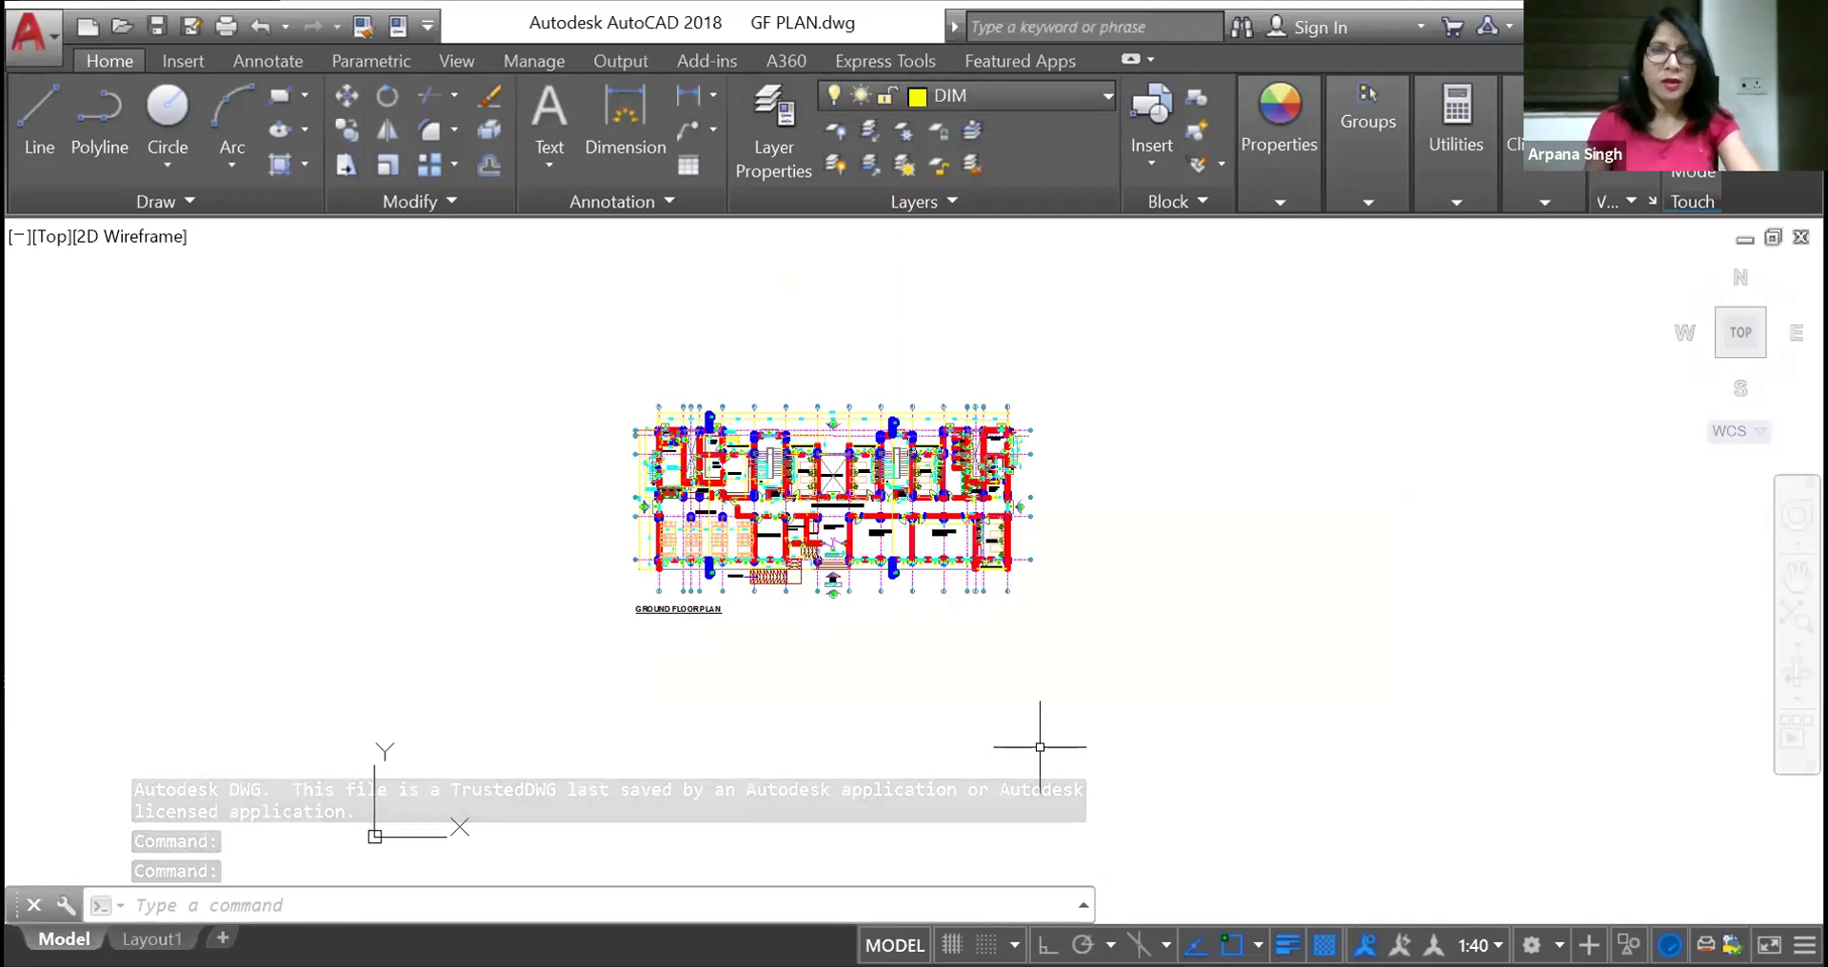
{"action": "type", "text": "V"}
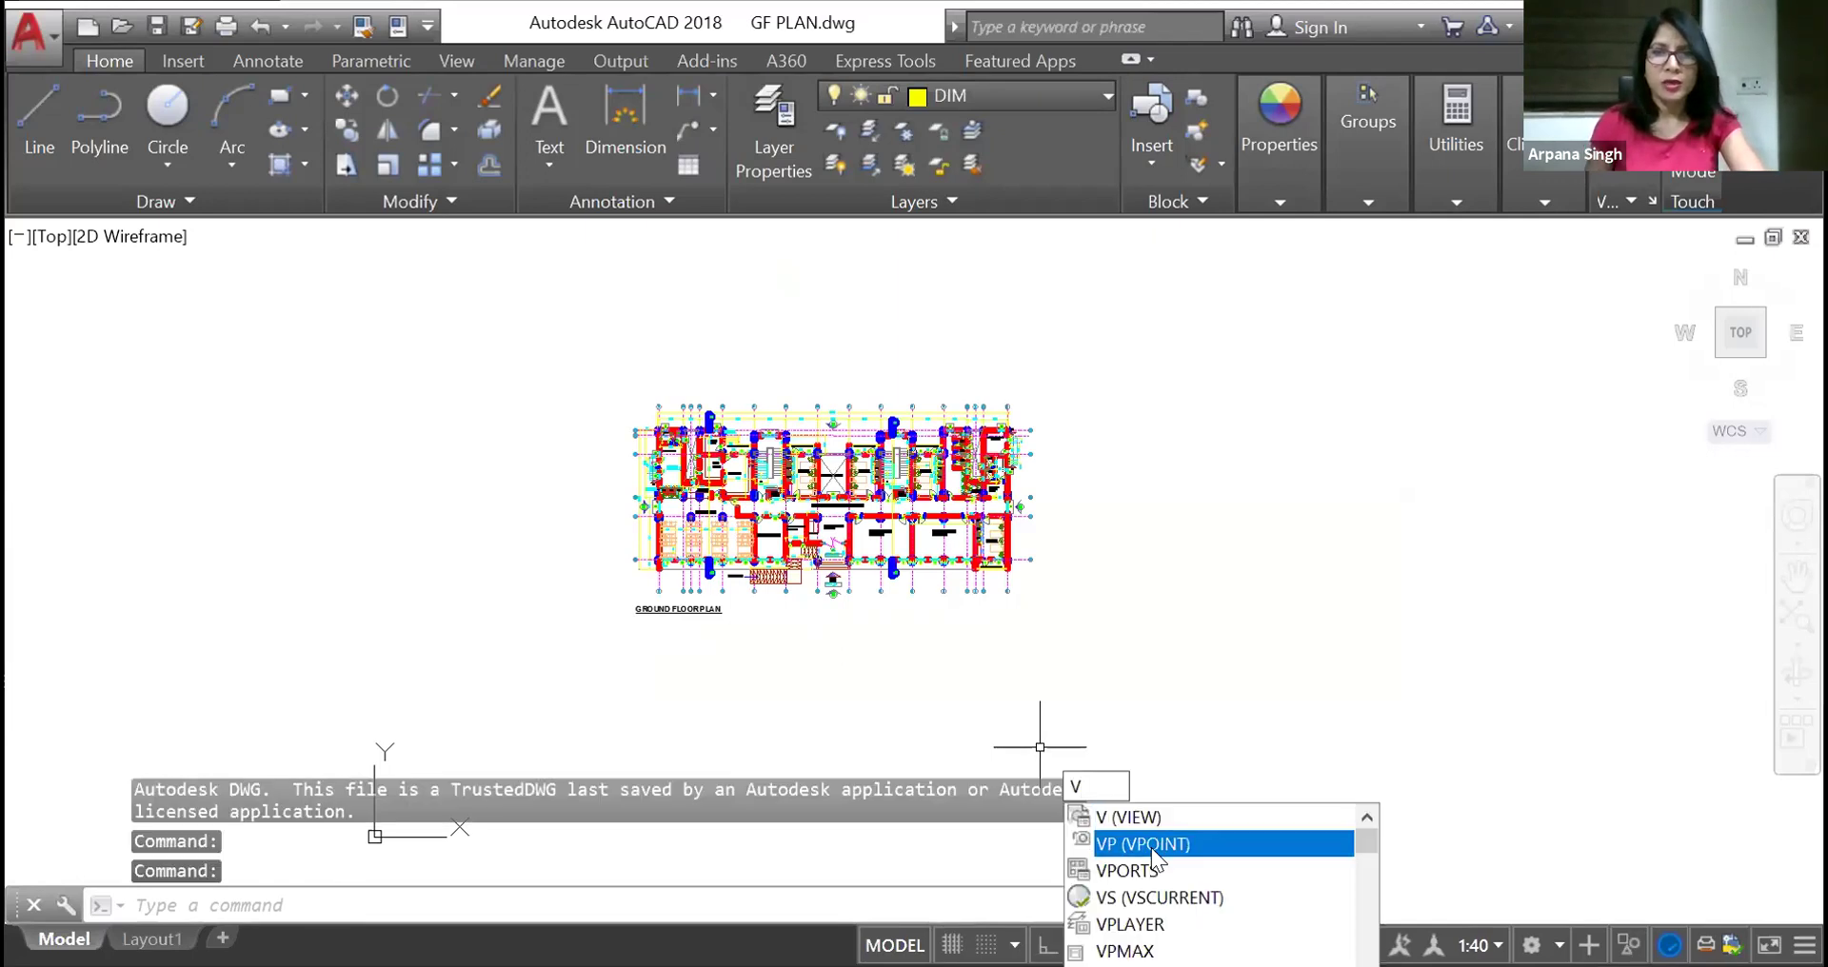
{"action": "scroll", "coordinate": [1164, 895], "scroll_direction": "down", "scroll_amount": 1}
{"action": "scroll", "coordinate": [1158, 853], "scroll_direction": "up", "scroll_amount": 1}
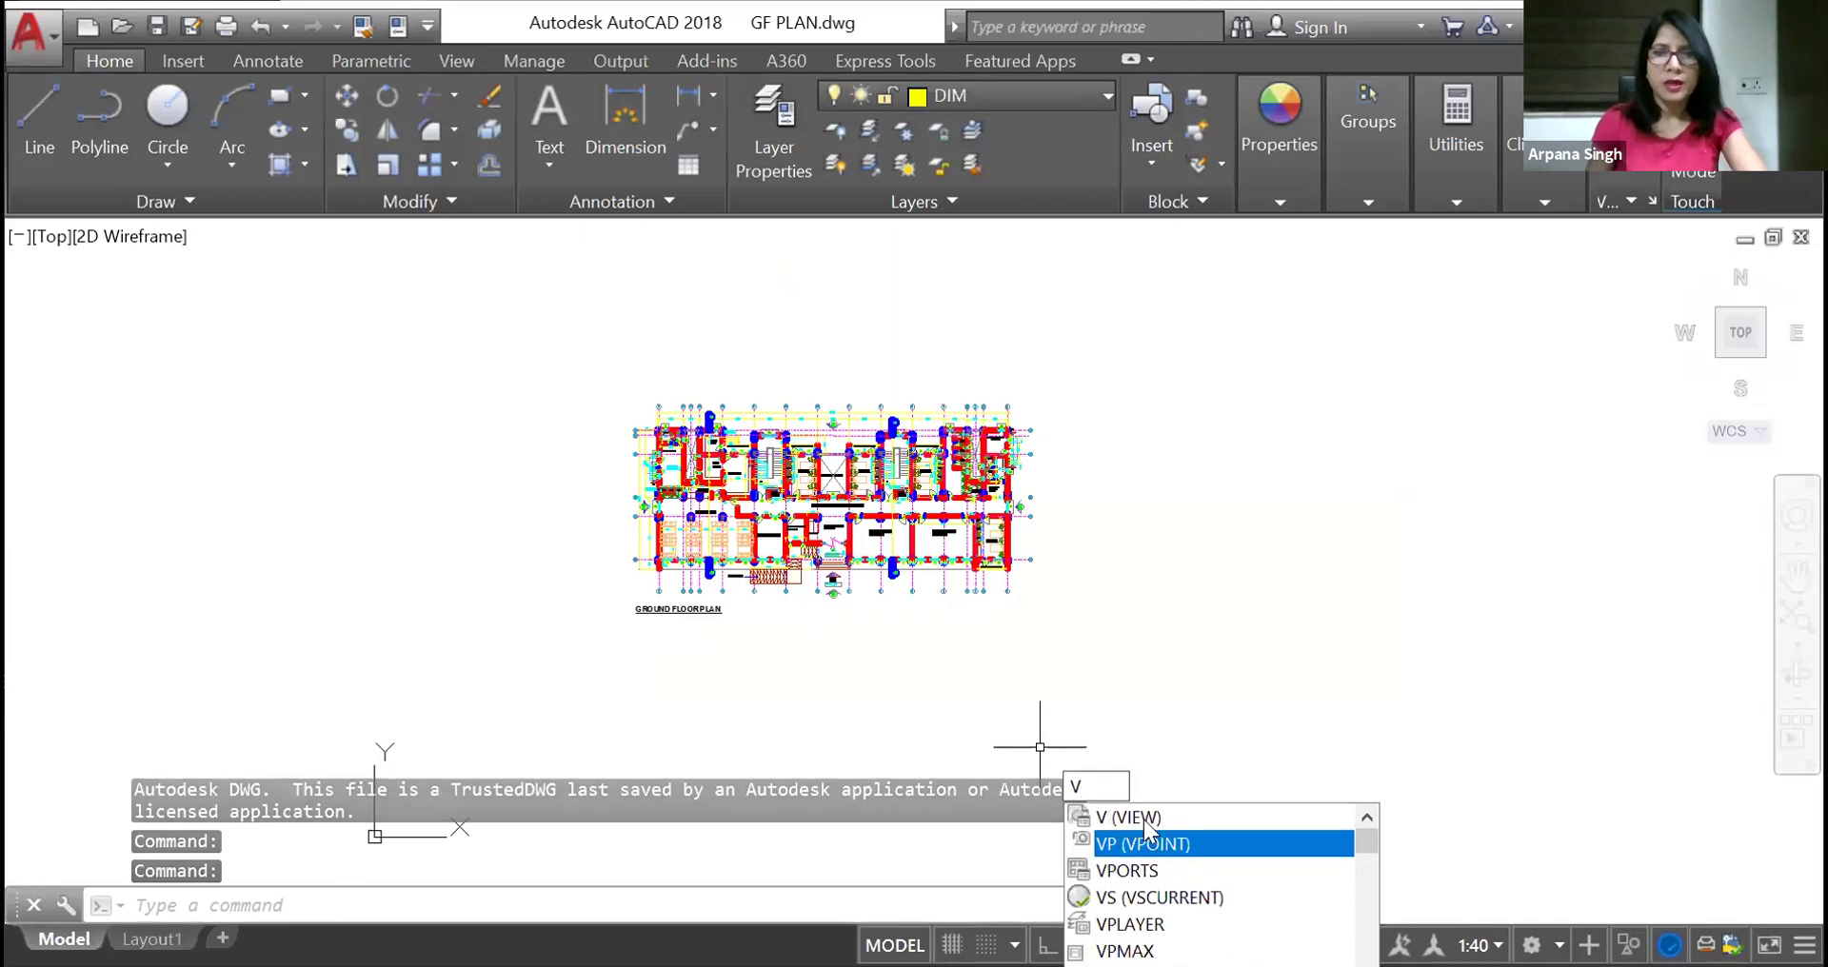
{"action": "key", "text": "Return"}
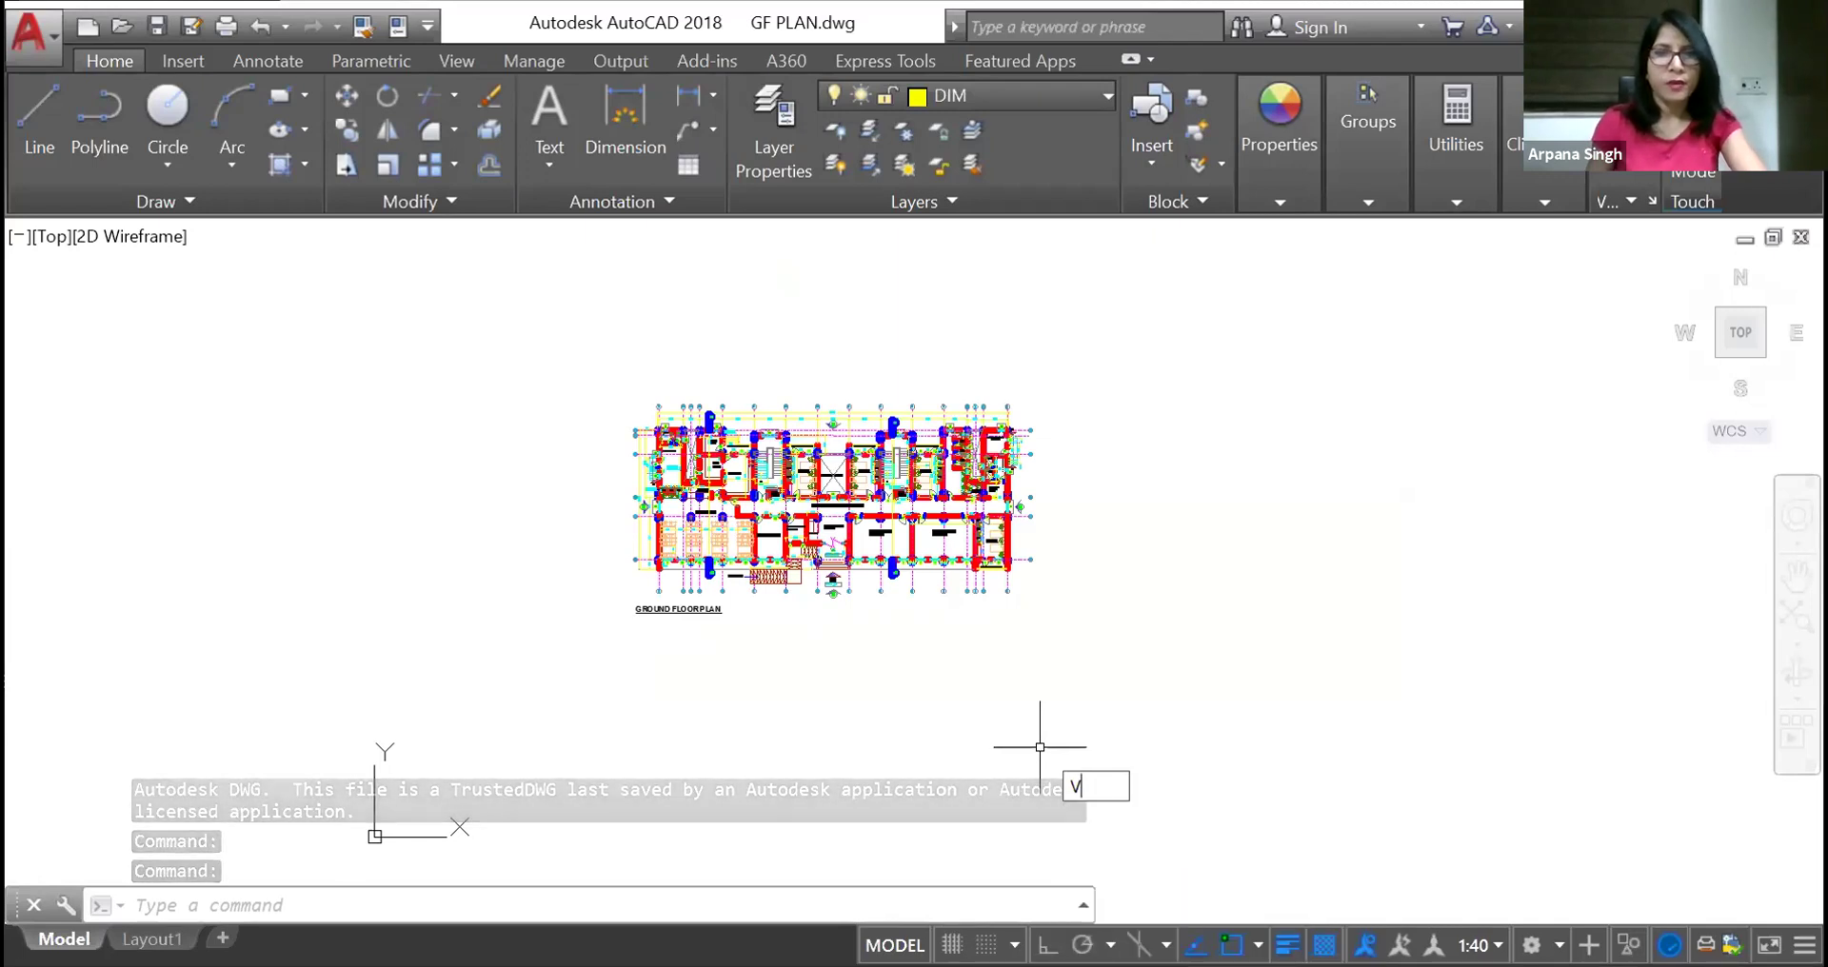
{"action": "key", "text": "Return"}
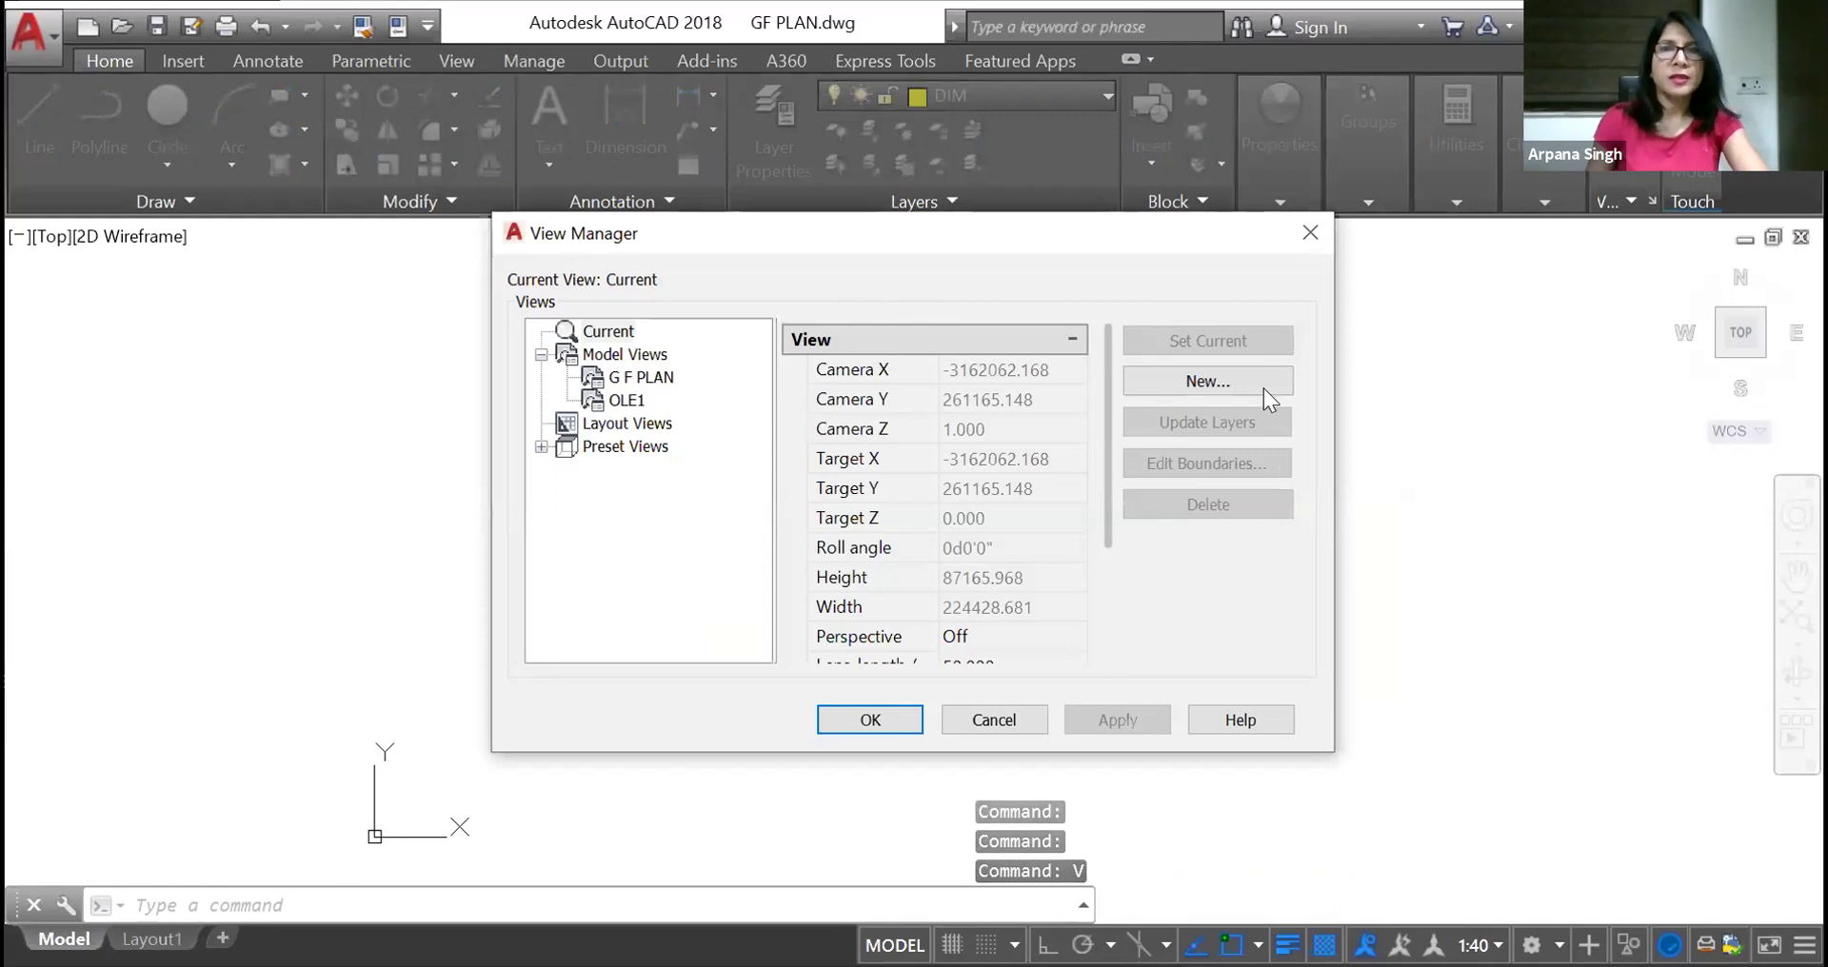
{"action": "left_click", "coordinate": [1219, 377]}
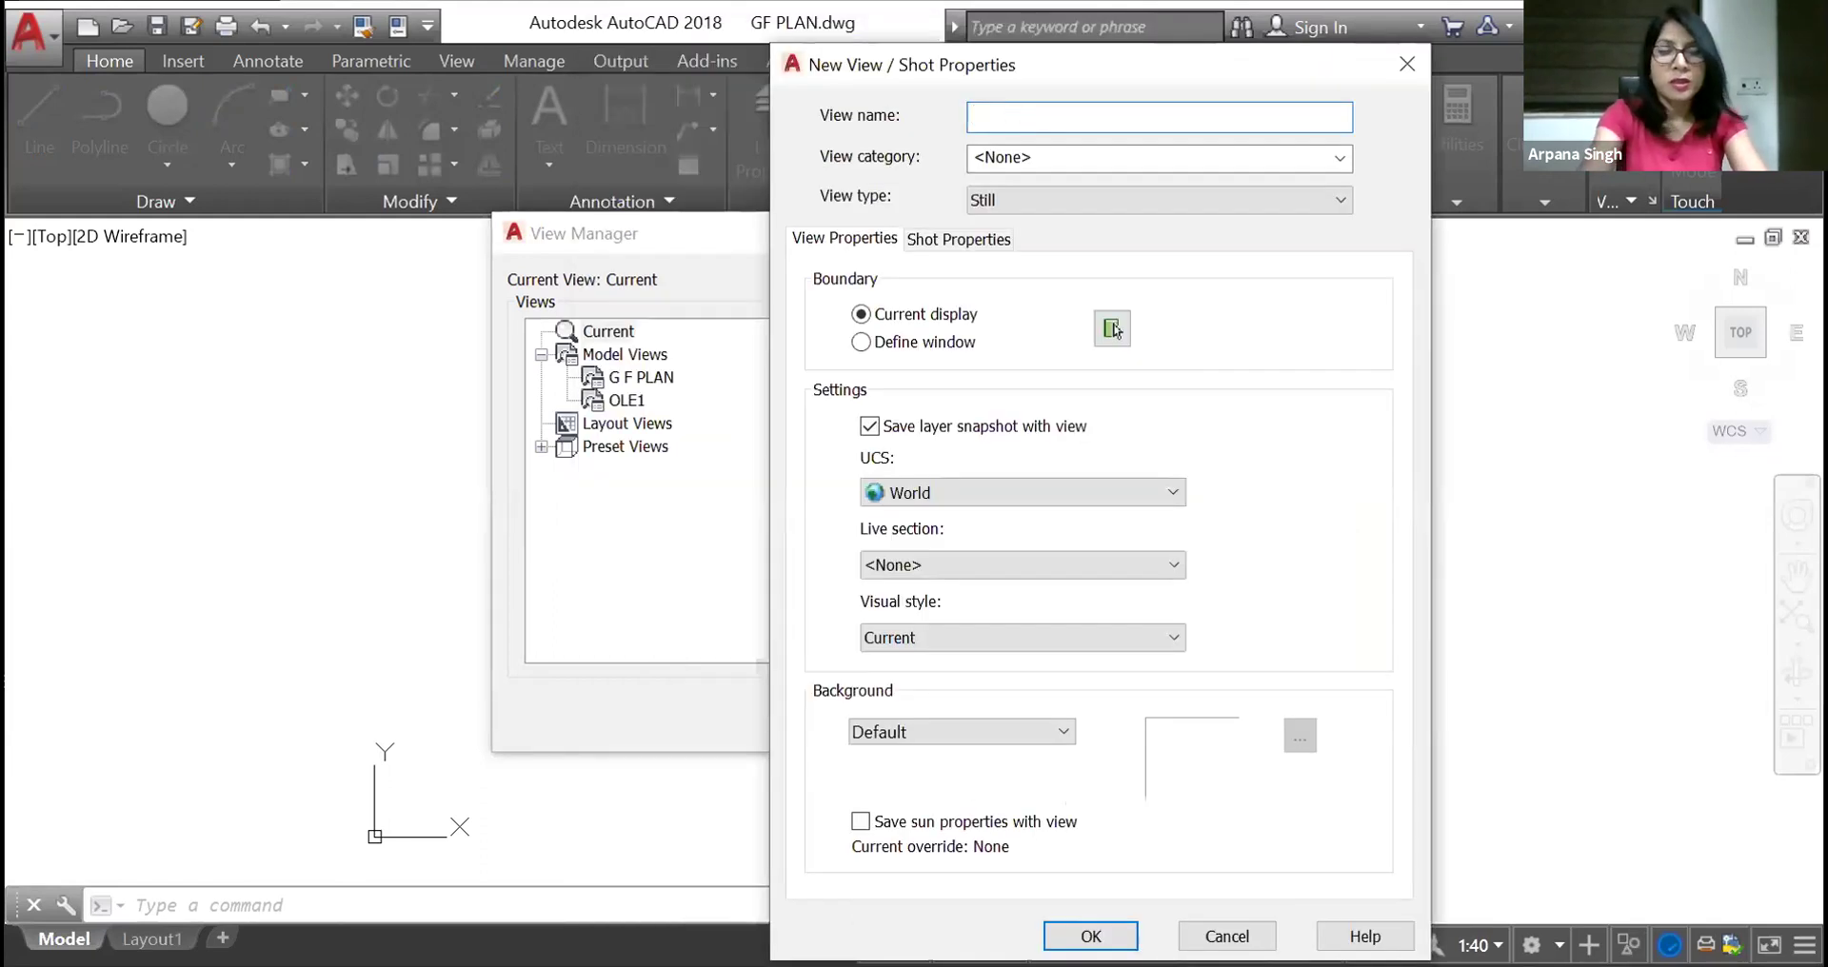
{"action": "type", "text": "G F "}
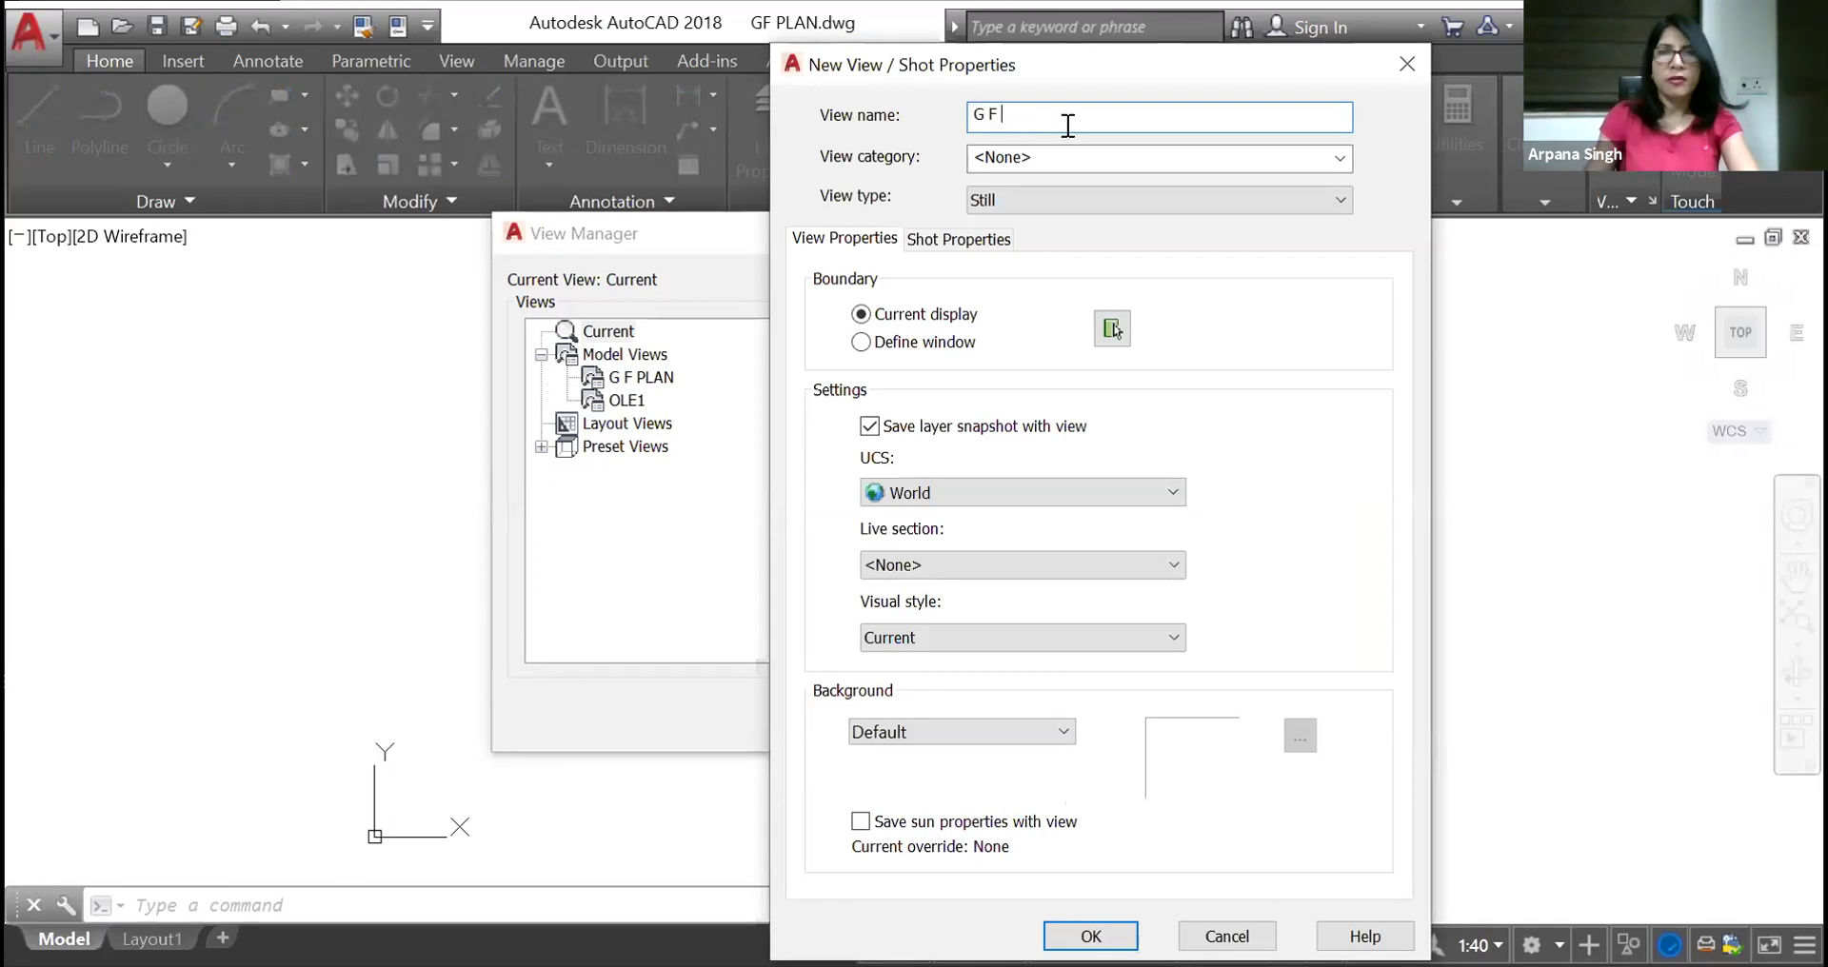
{"action": "type", "text": "V"}
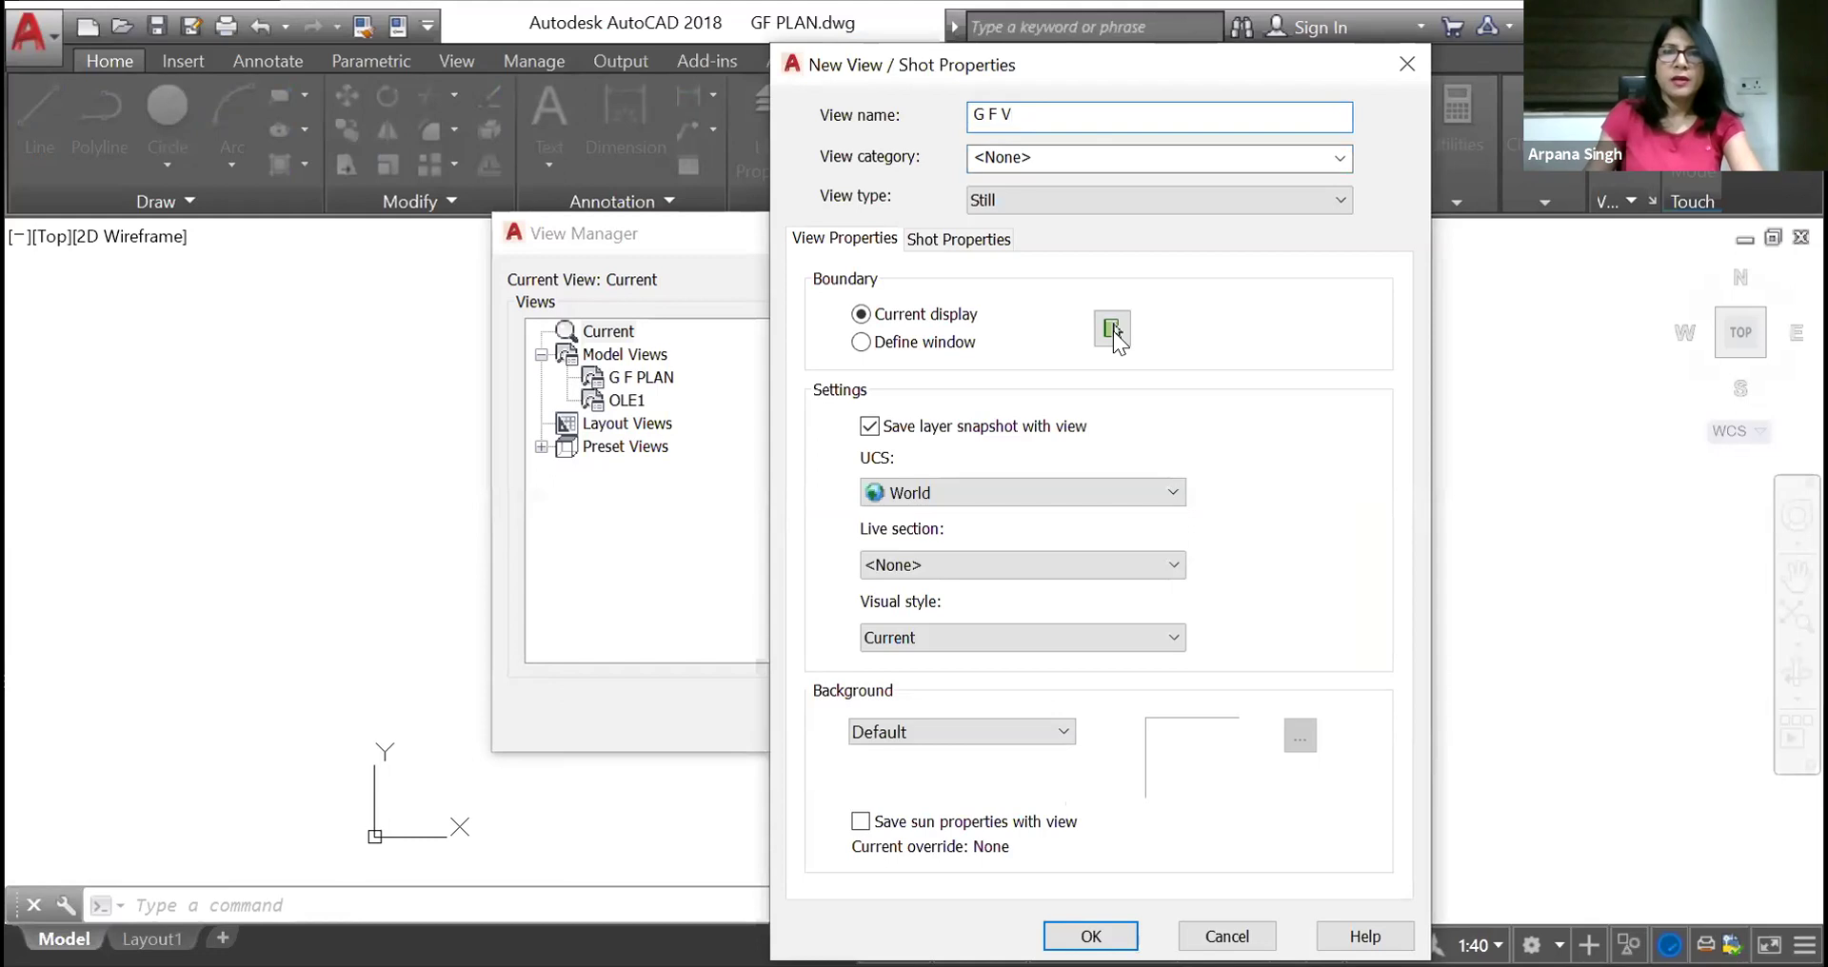
Define the view's boundary as a window around the whole ground floor plan with object snap off, and save the view
{"action": "left_click", "coordinate": [1117, 330]}
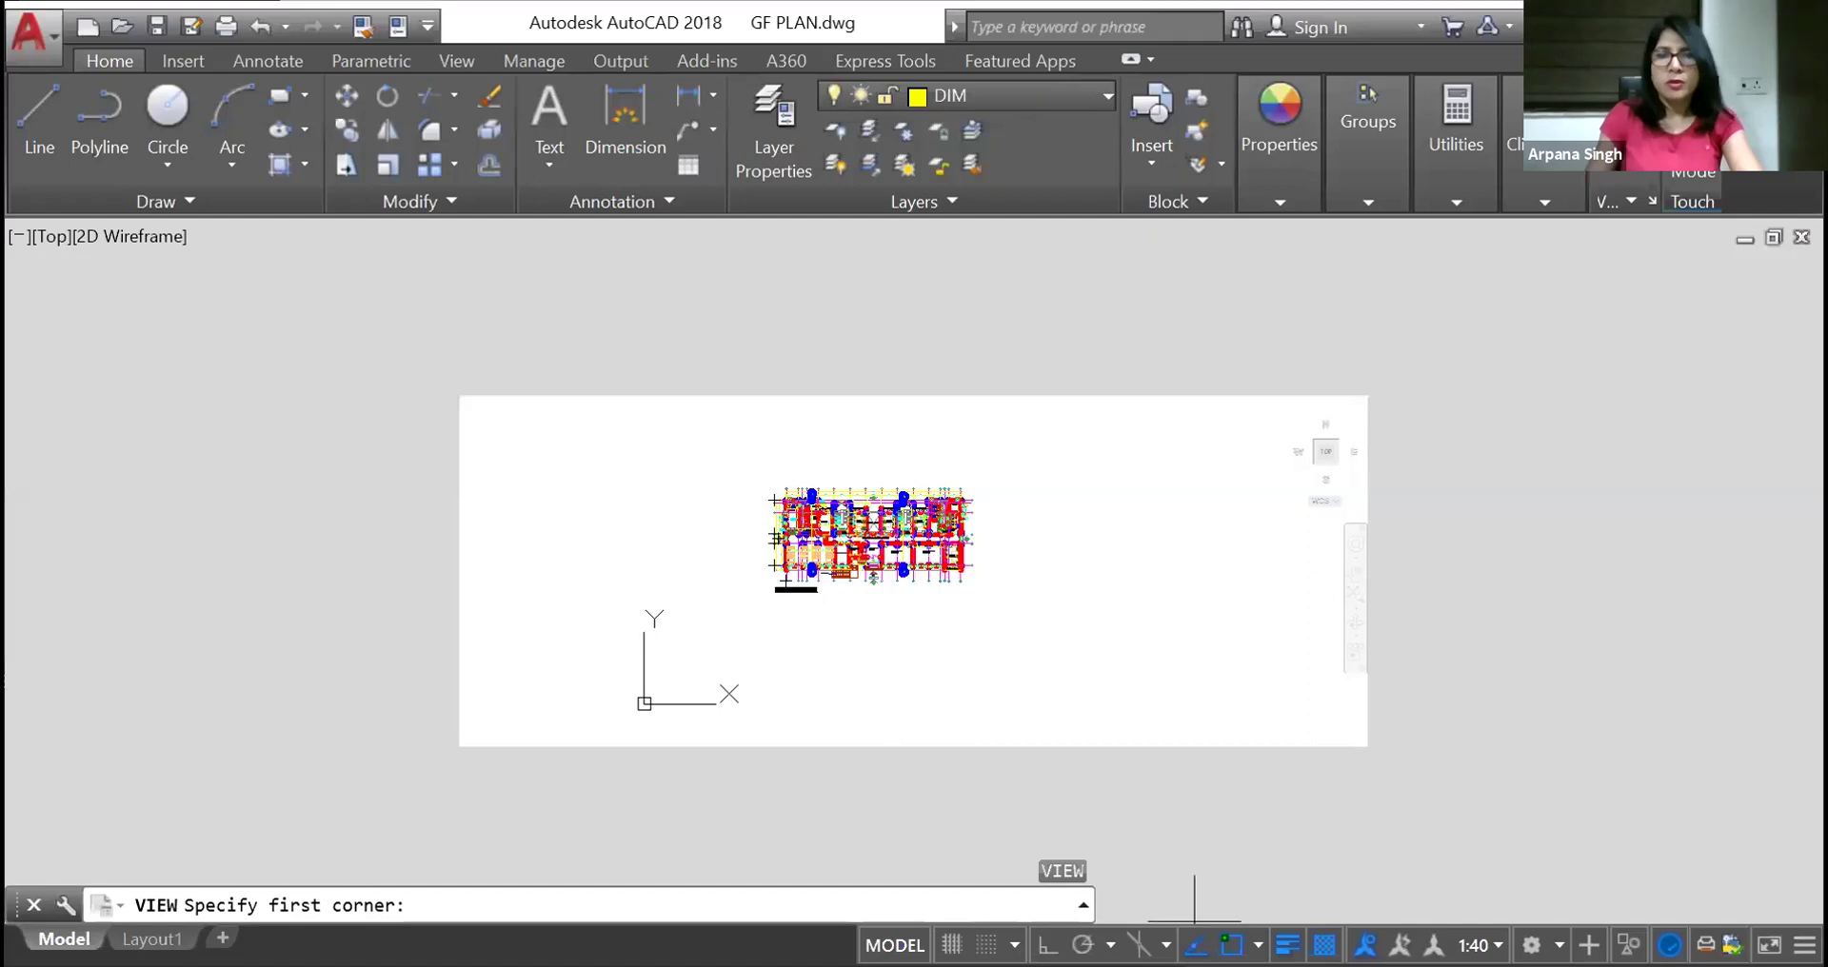
{"action": "left_click", "coordinate": [1232, 945]}
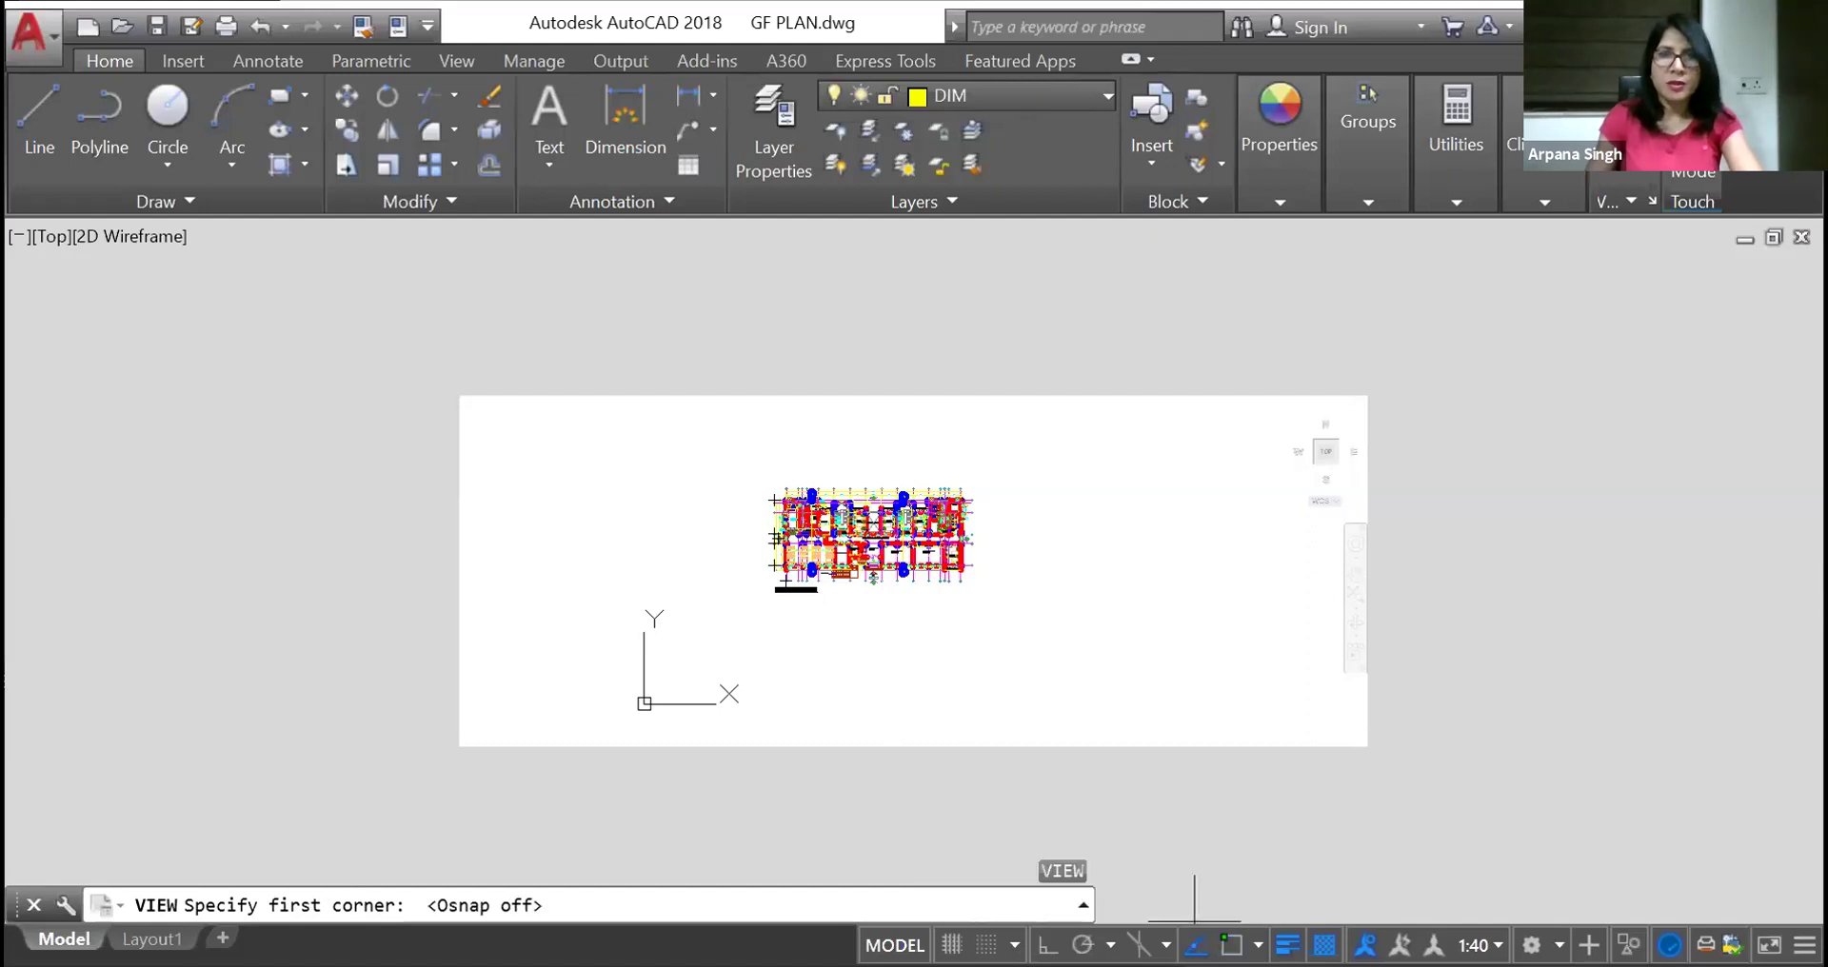
{"action": "left_click", "coordinate": [752, 469]}
{"action": "left_click", "coordinate": [1000, 614]}
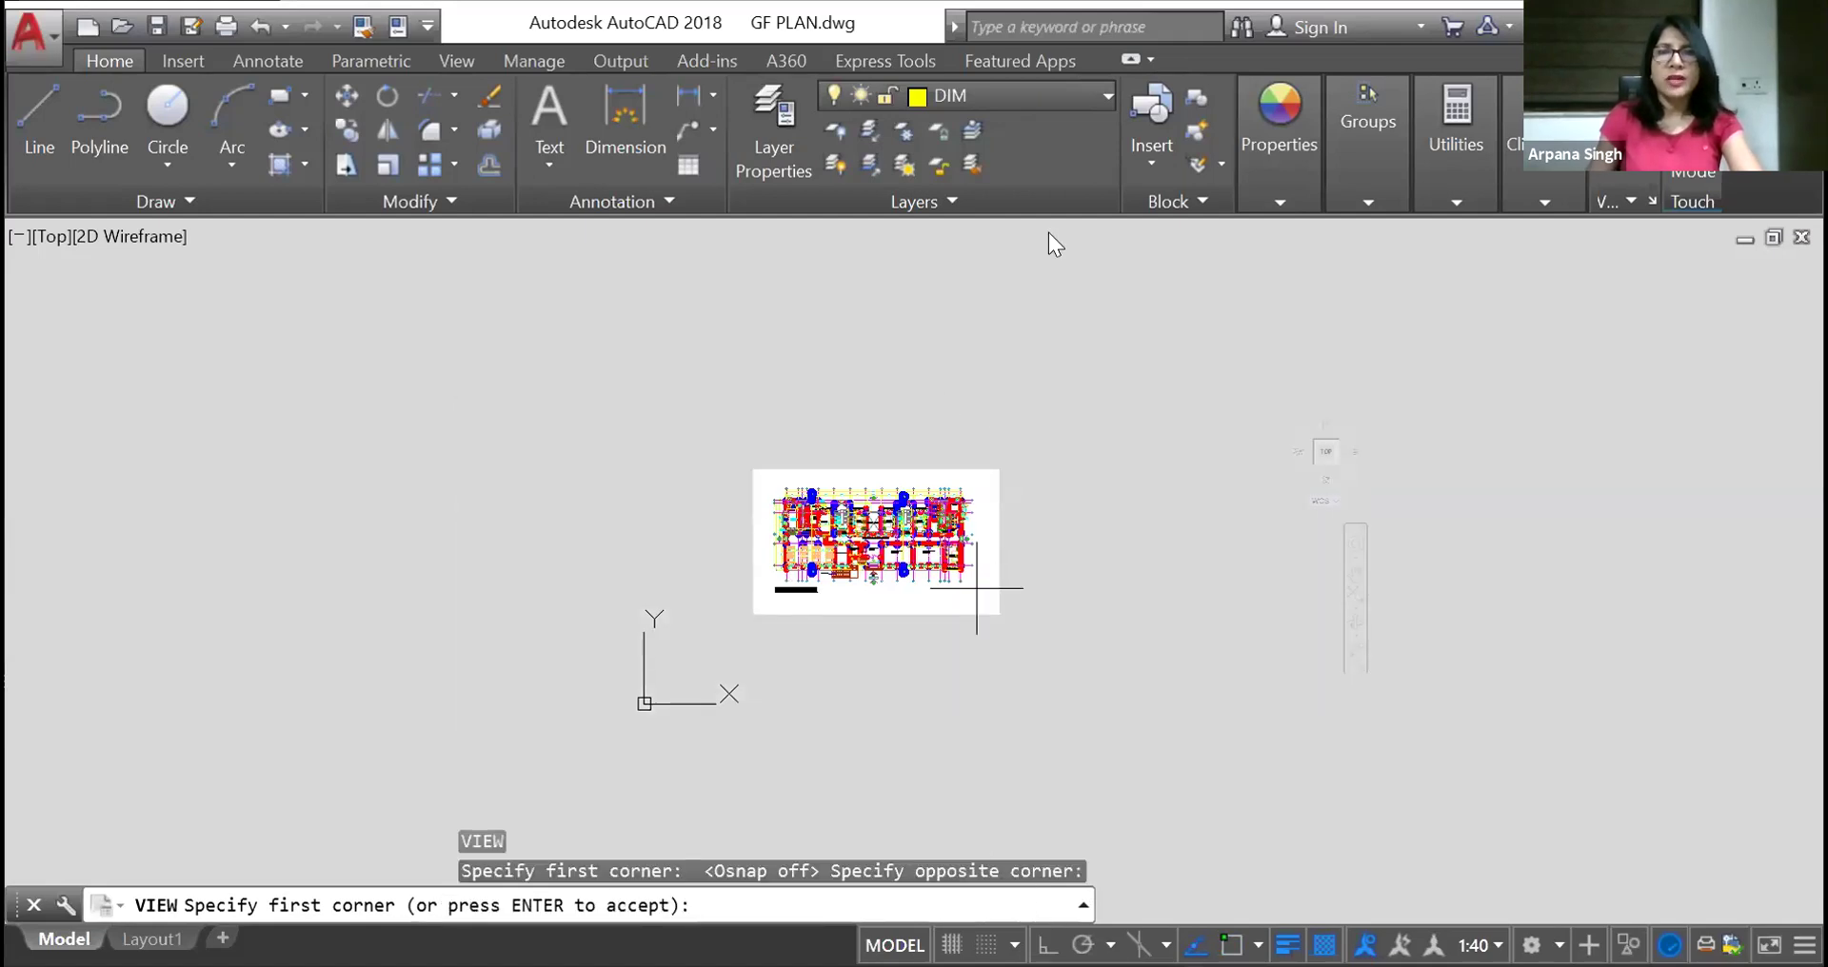
{"action": "key", "text": "Return"}
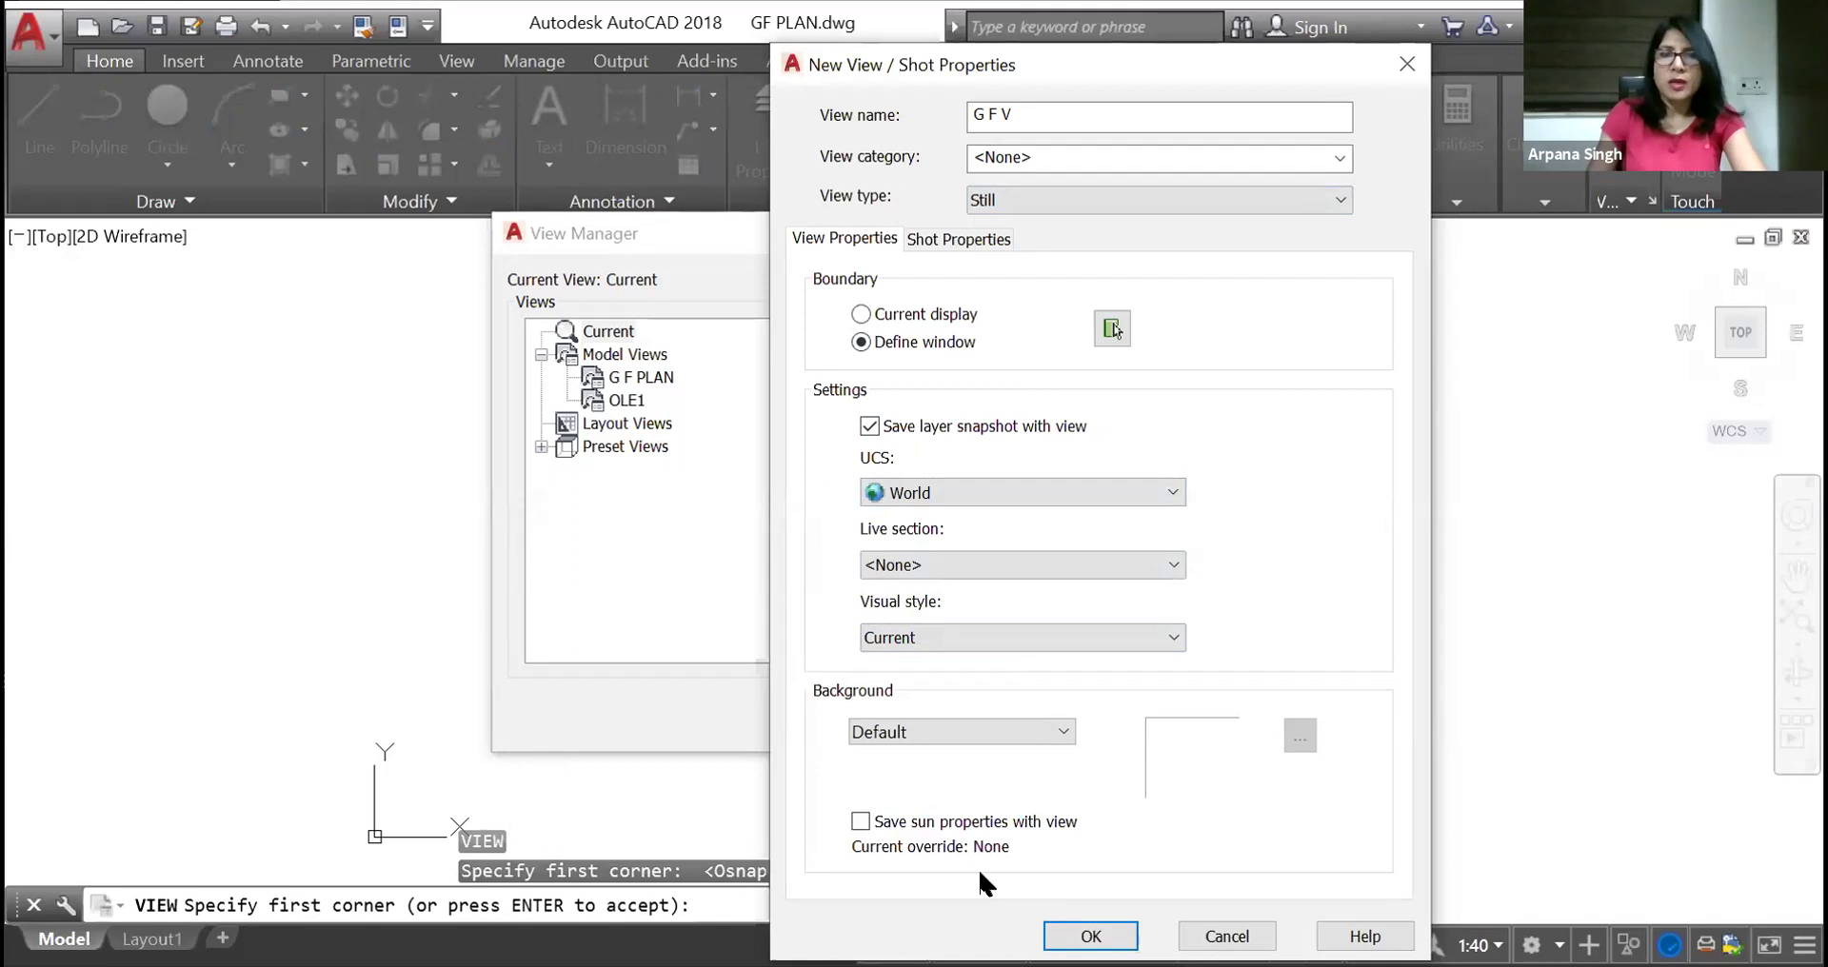
{"action": "left_click", "coordinate": [1090, 936]}
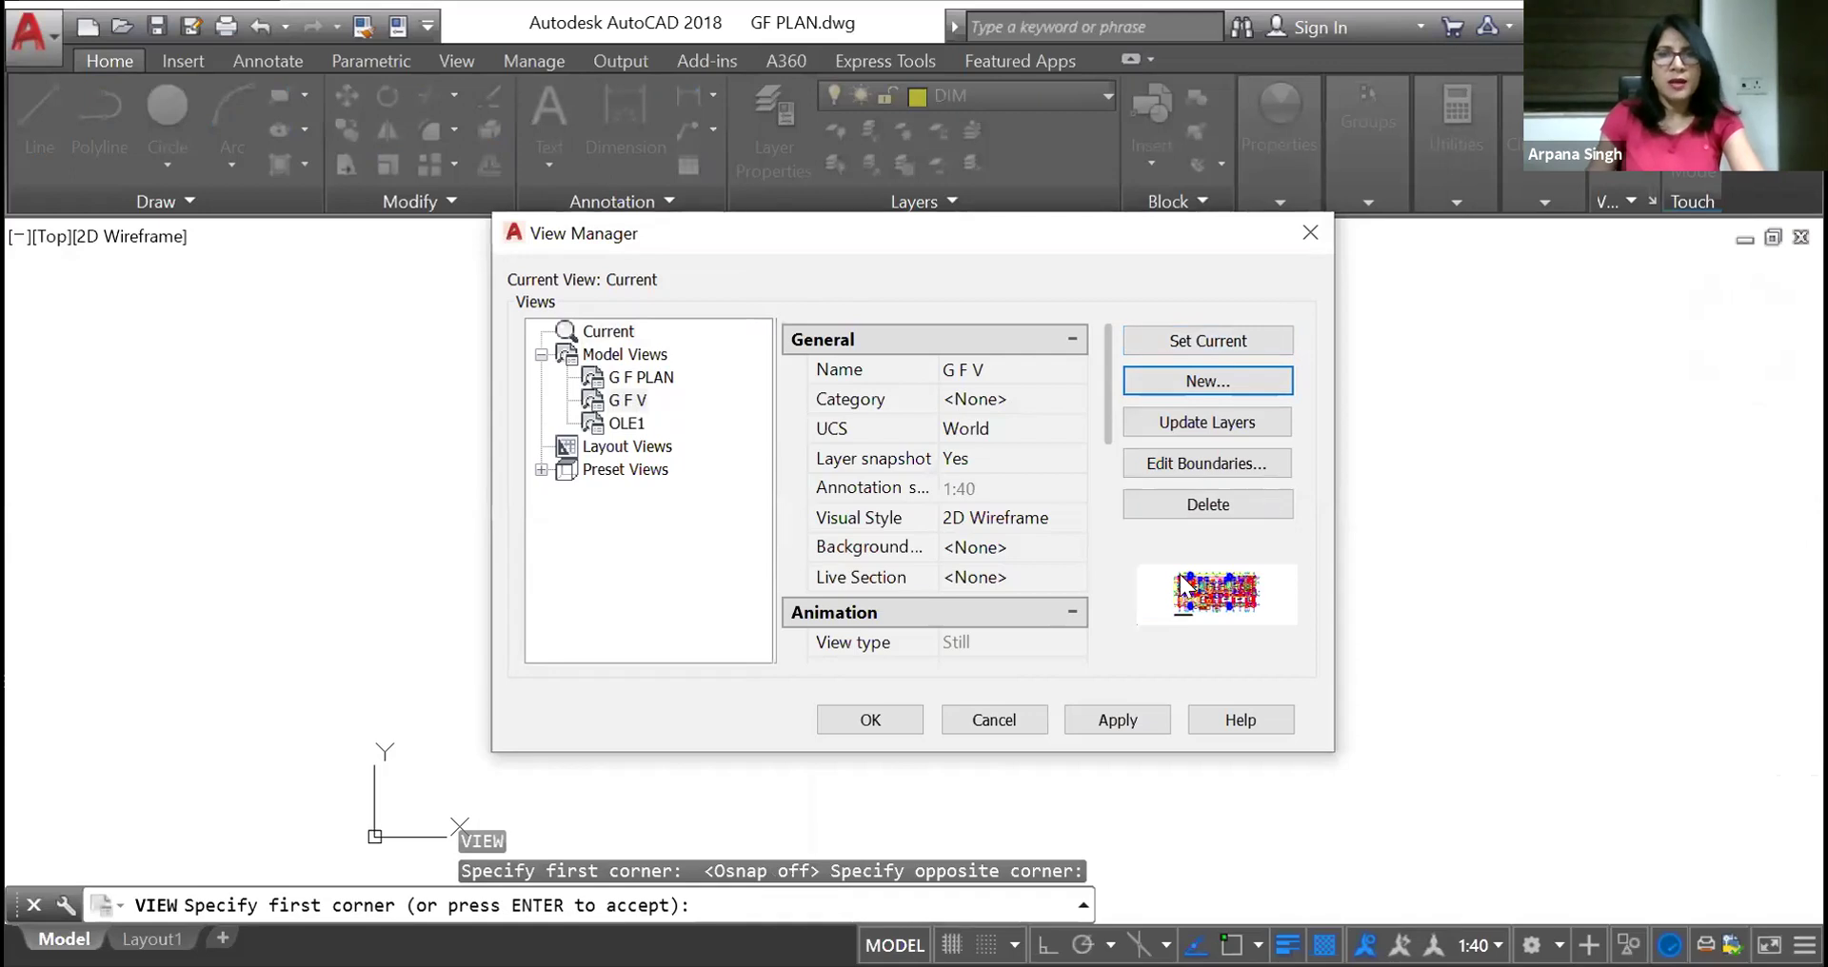
{"action": "left_click", "coordinate": [869, 721]}
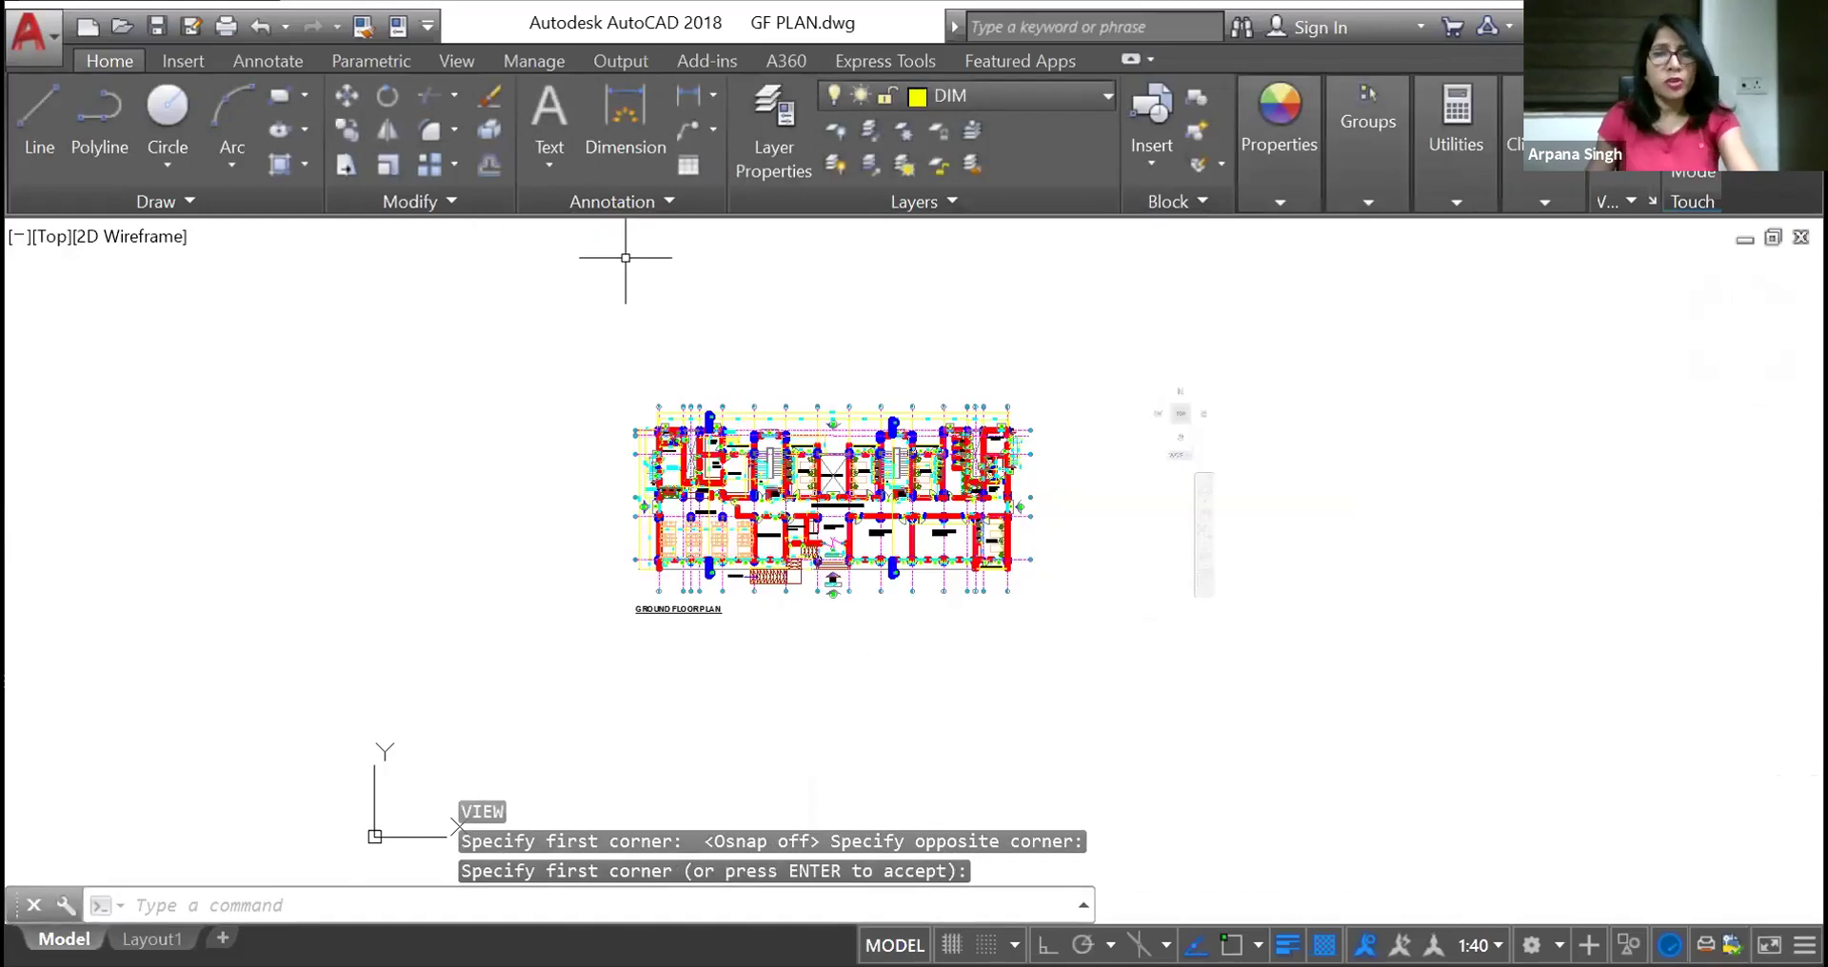
Check the saved model views of the ground floor plan drawing in the View Manager, and close it
{"action": "type", "text": "v"}
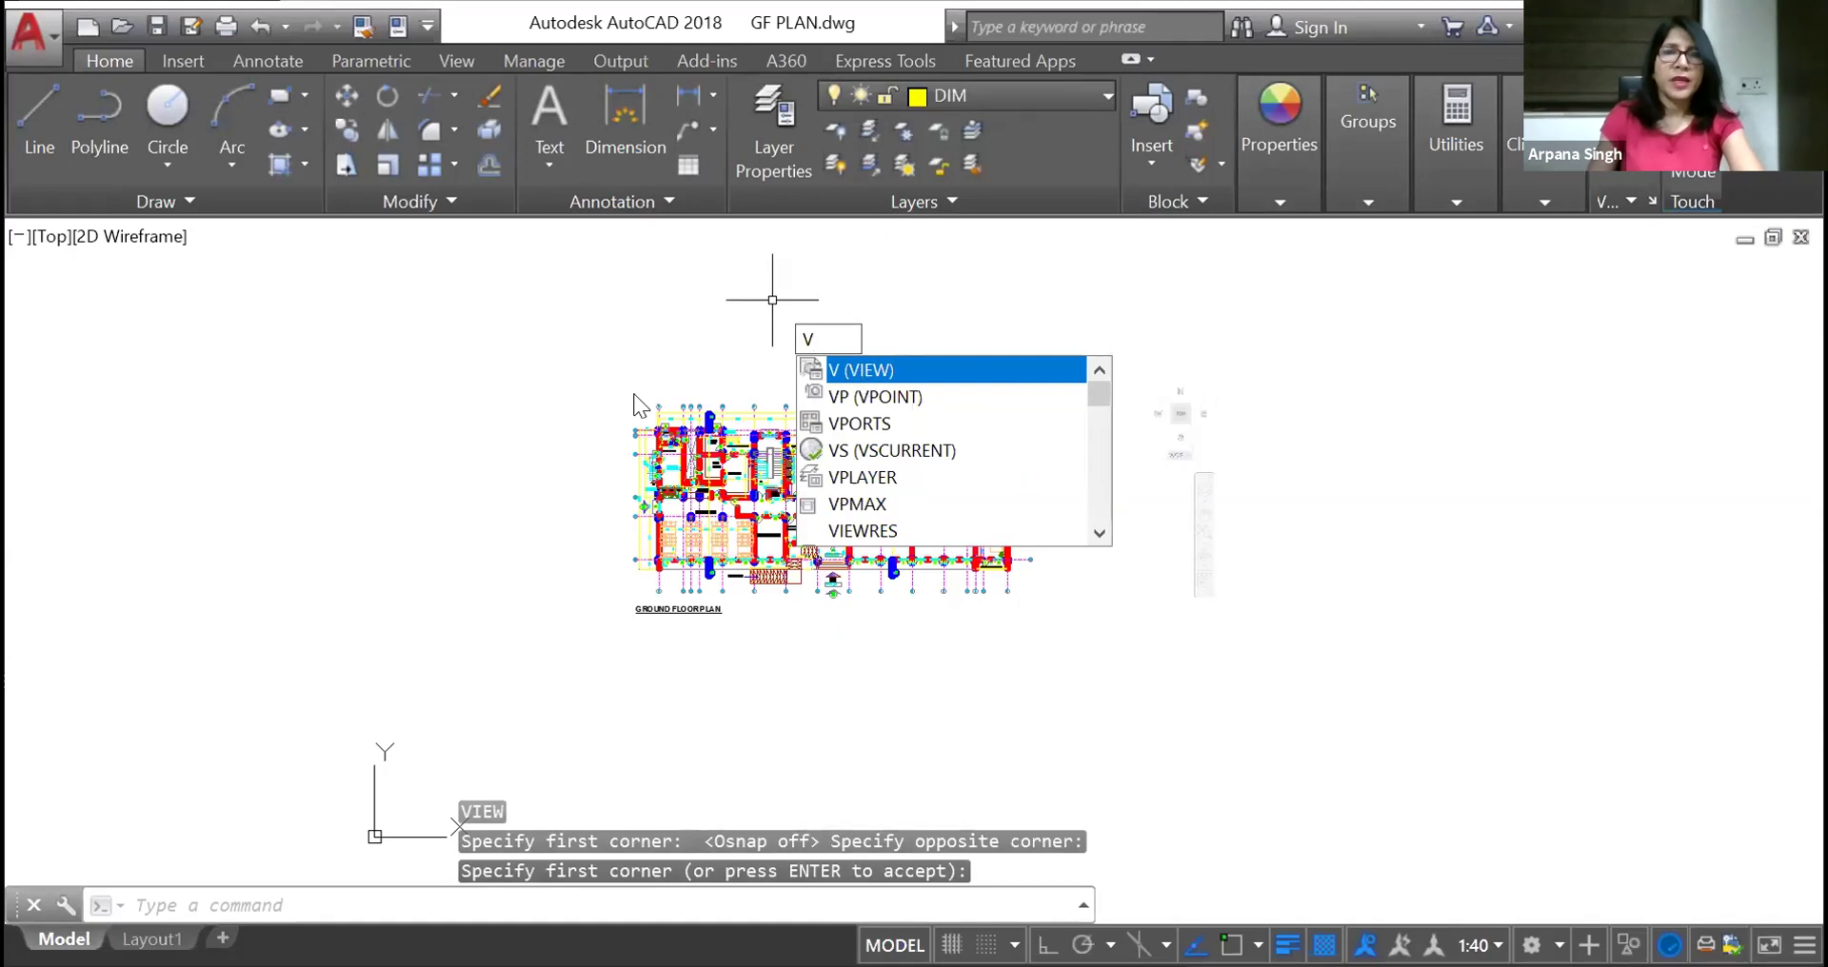
{"action": "key", "text": "Return"}
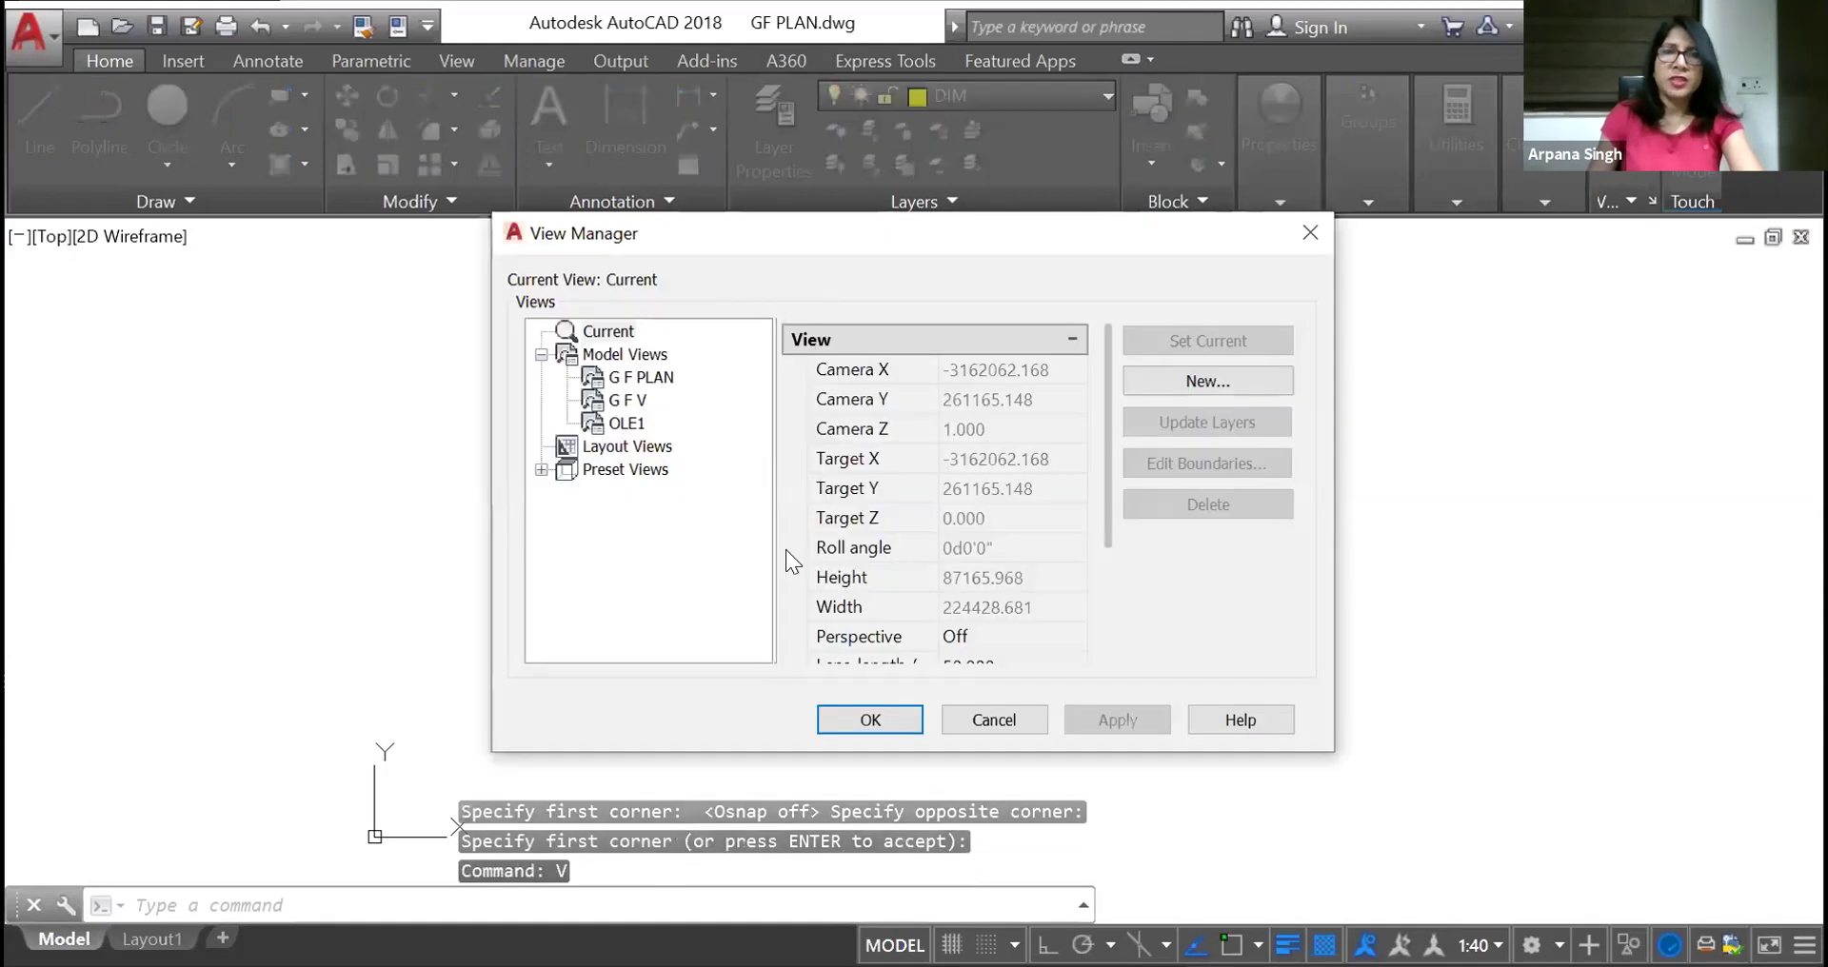
{"action": "left_click", "coordinate": [990, 723]}
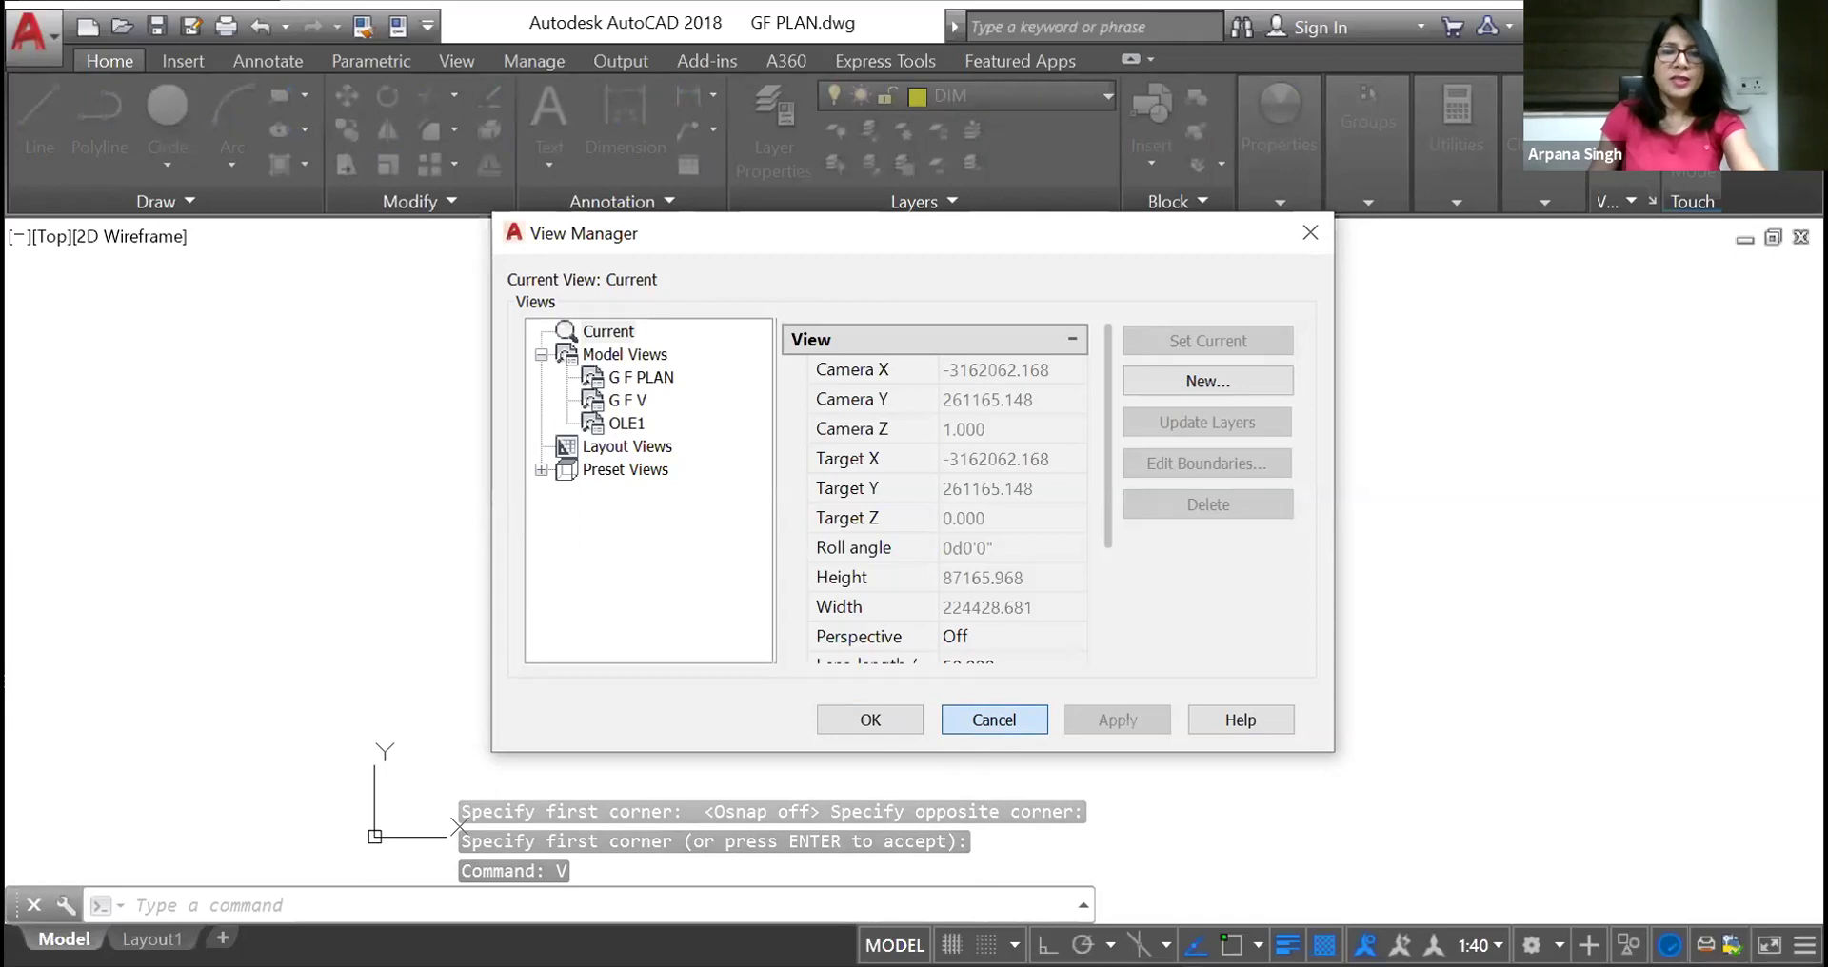
{"action": "left_click", "coordinate": [994, 723]}
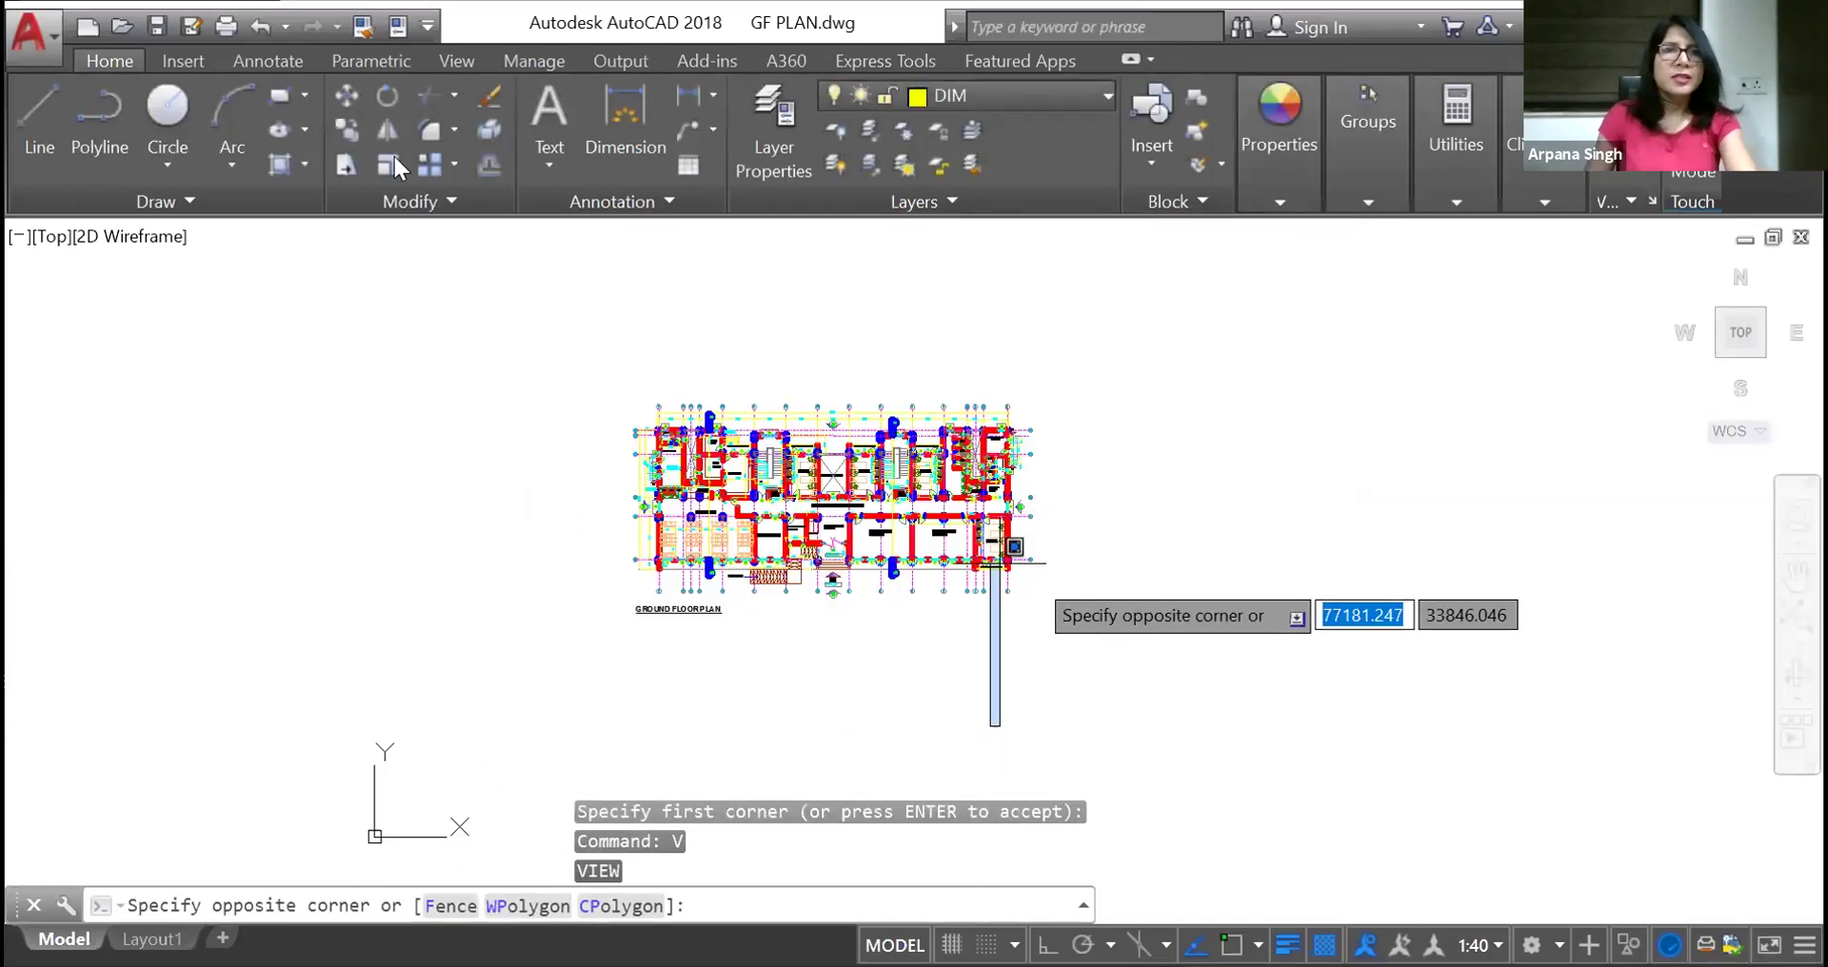
{"action": "key", "text": "Escape"}
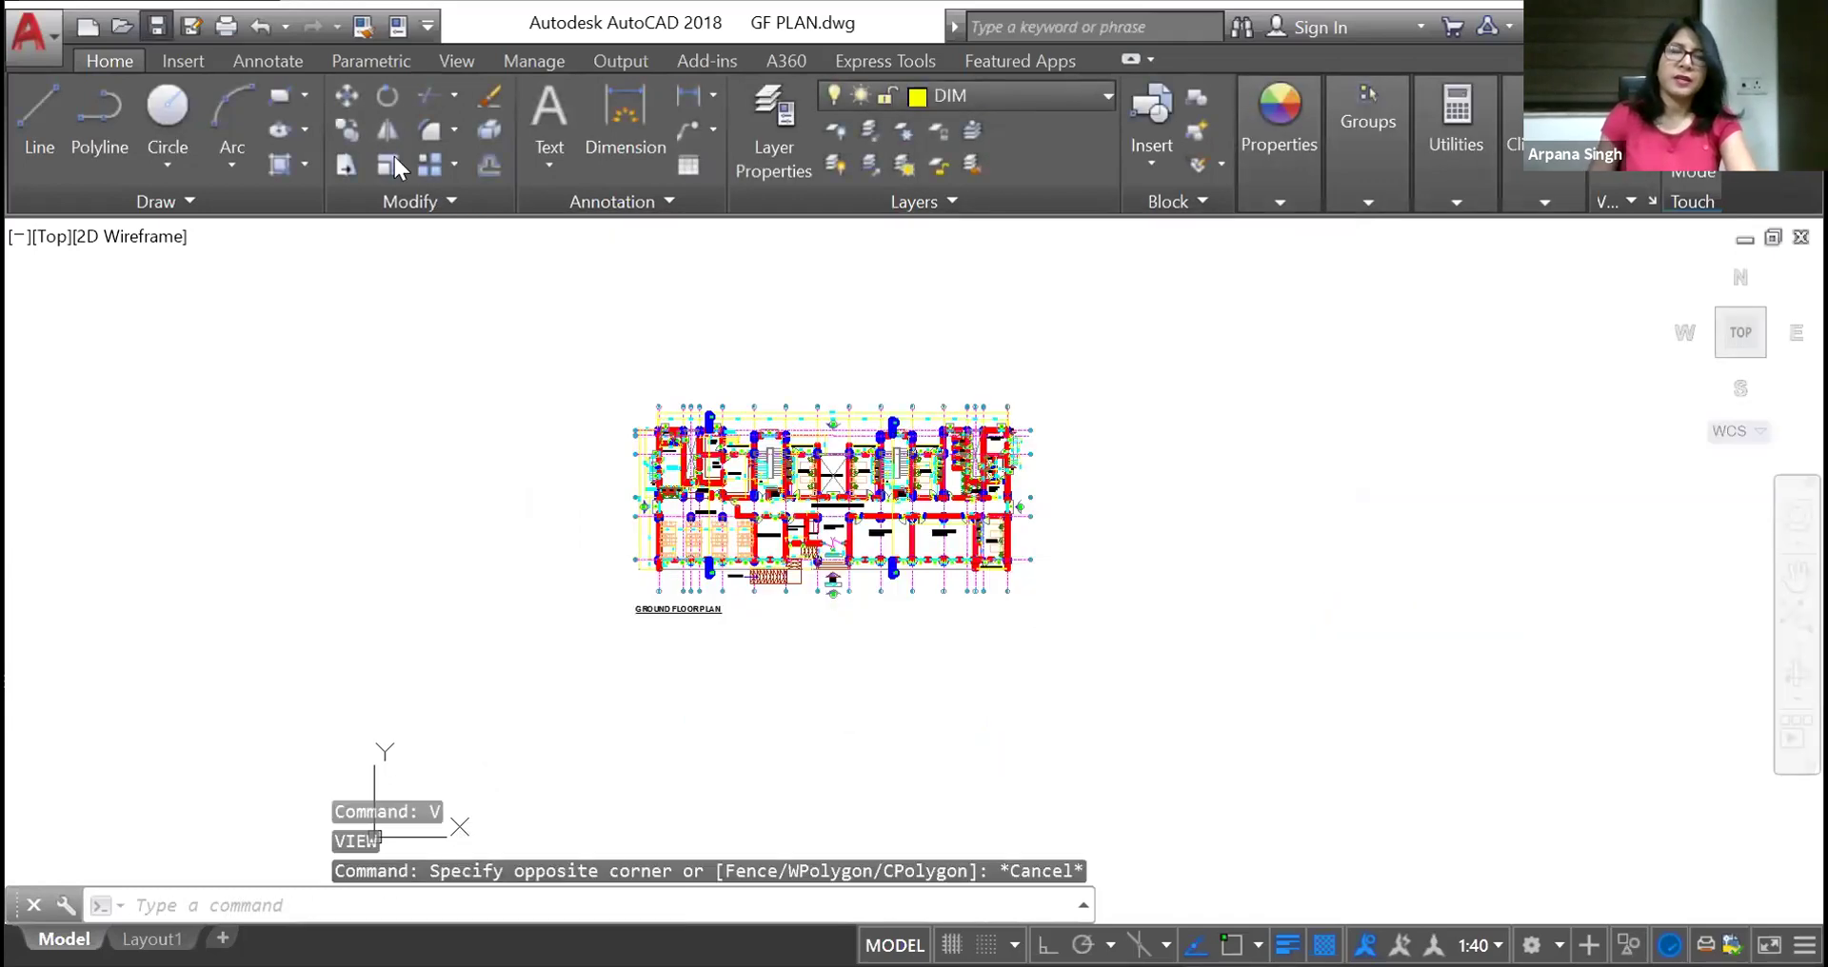
Save the ground floor plan drawing, and open the TYPICAL F PLAN drawing from the CLASS folder
{"action": "key", "text": "ctrl+s"}
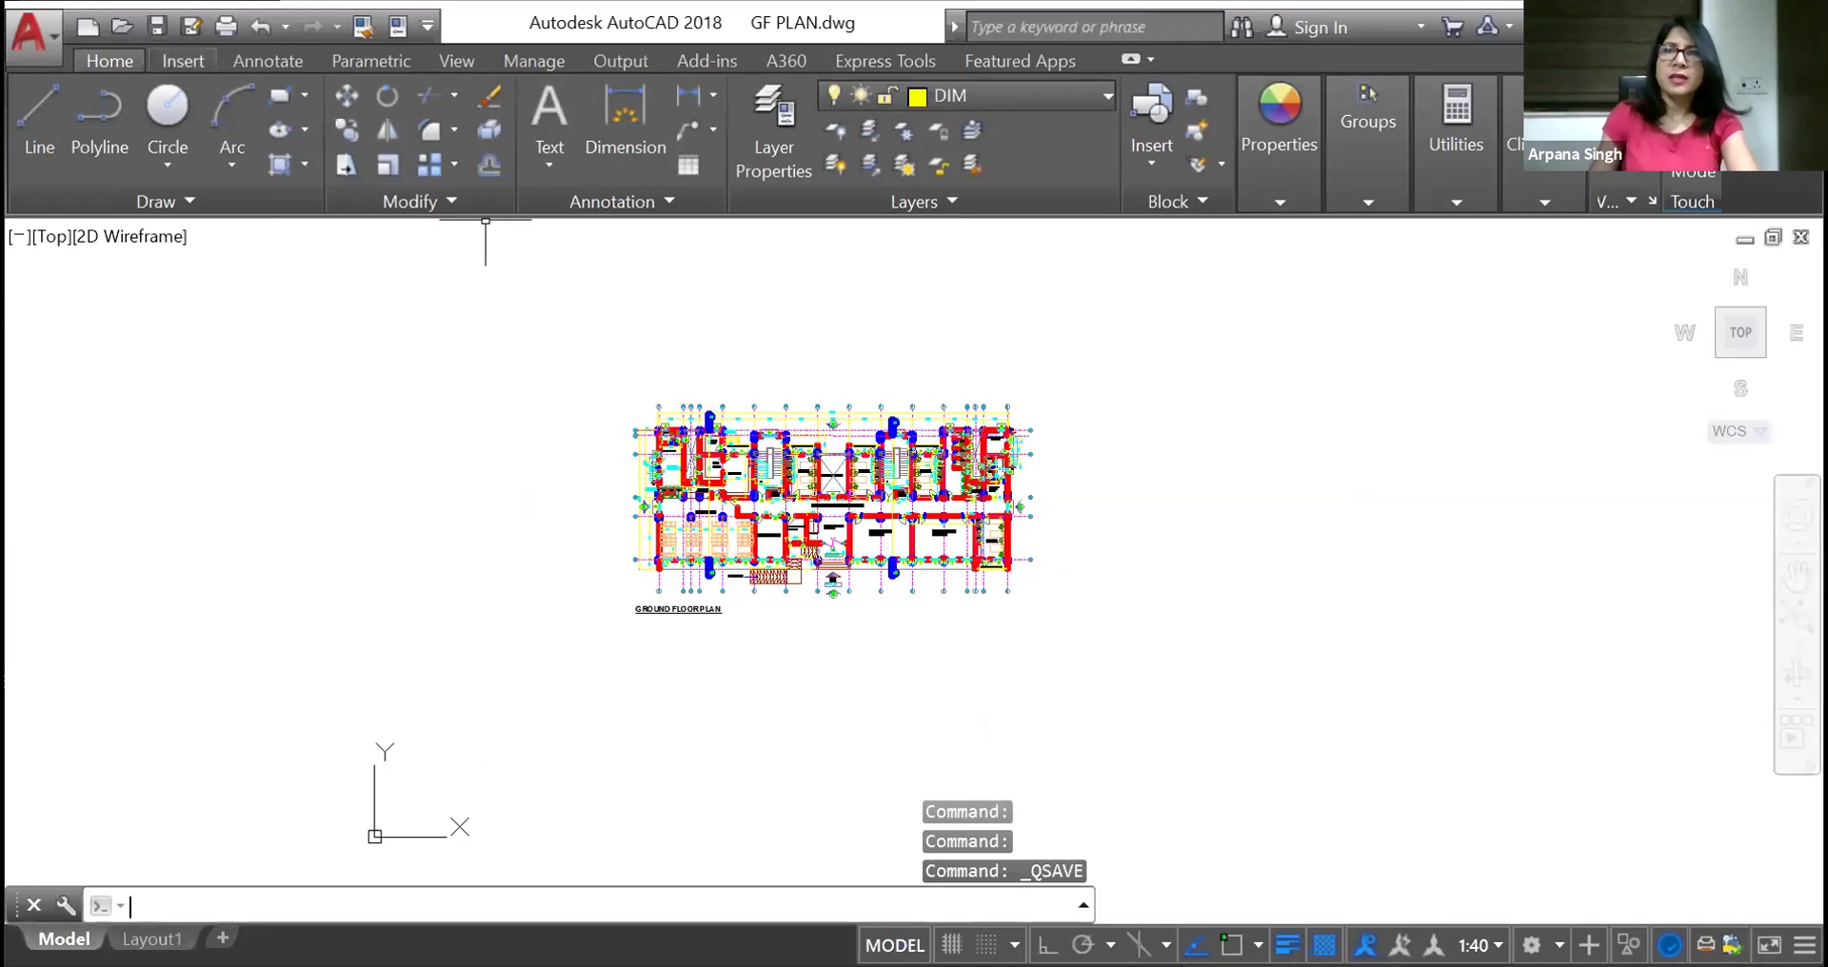
{"action": "key", "text": "ctrl+Tab"}
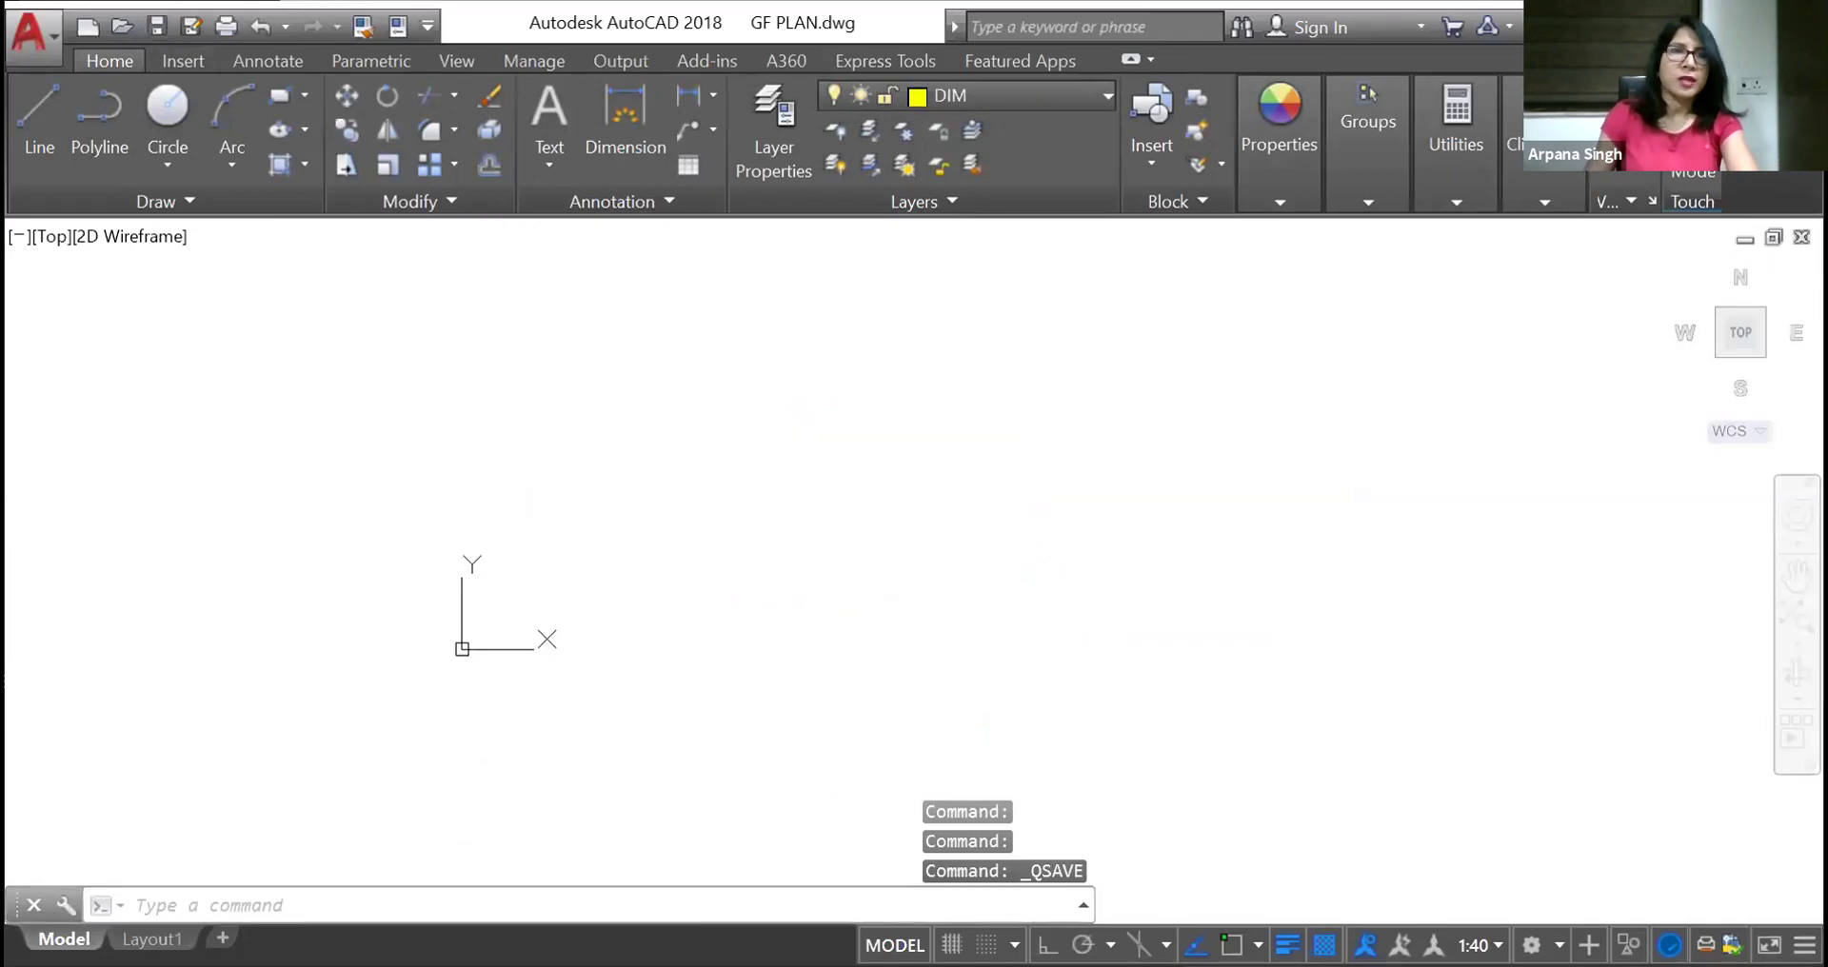
{"action": "left_click", "coordinate": [35, 36]}
{"action": "left_click", "coordinate": [121, 243]}
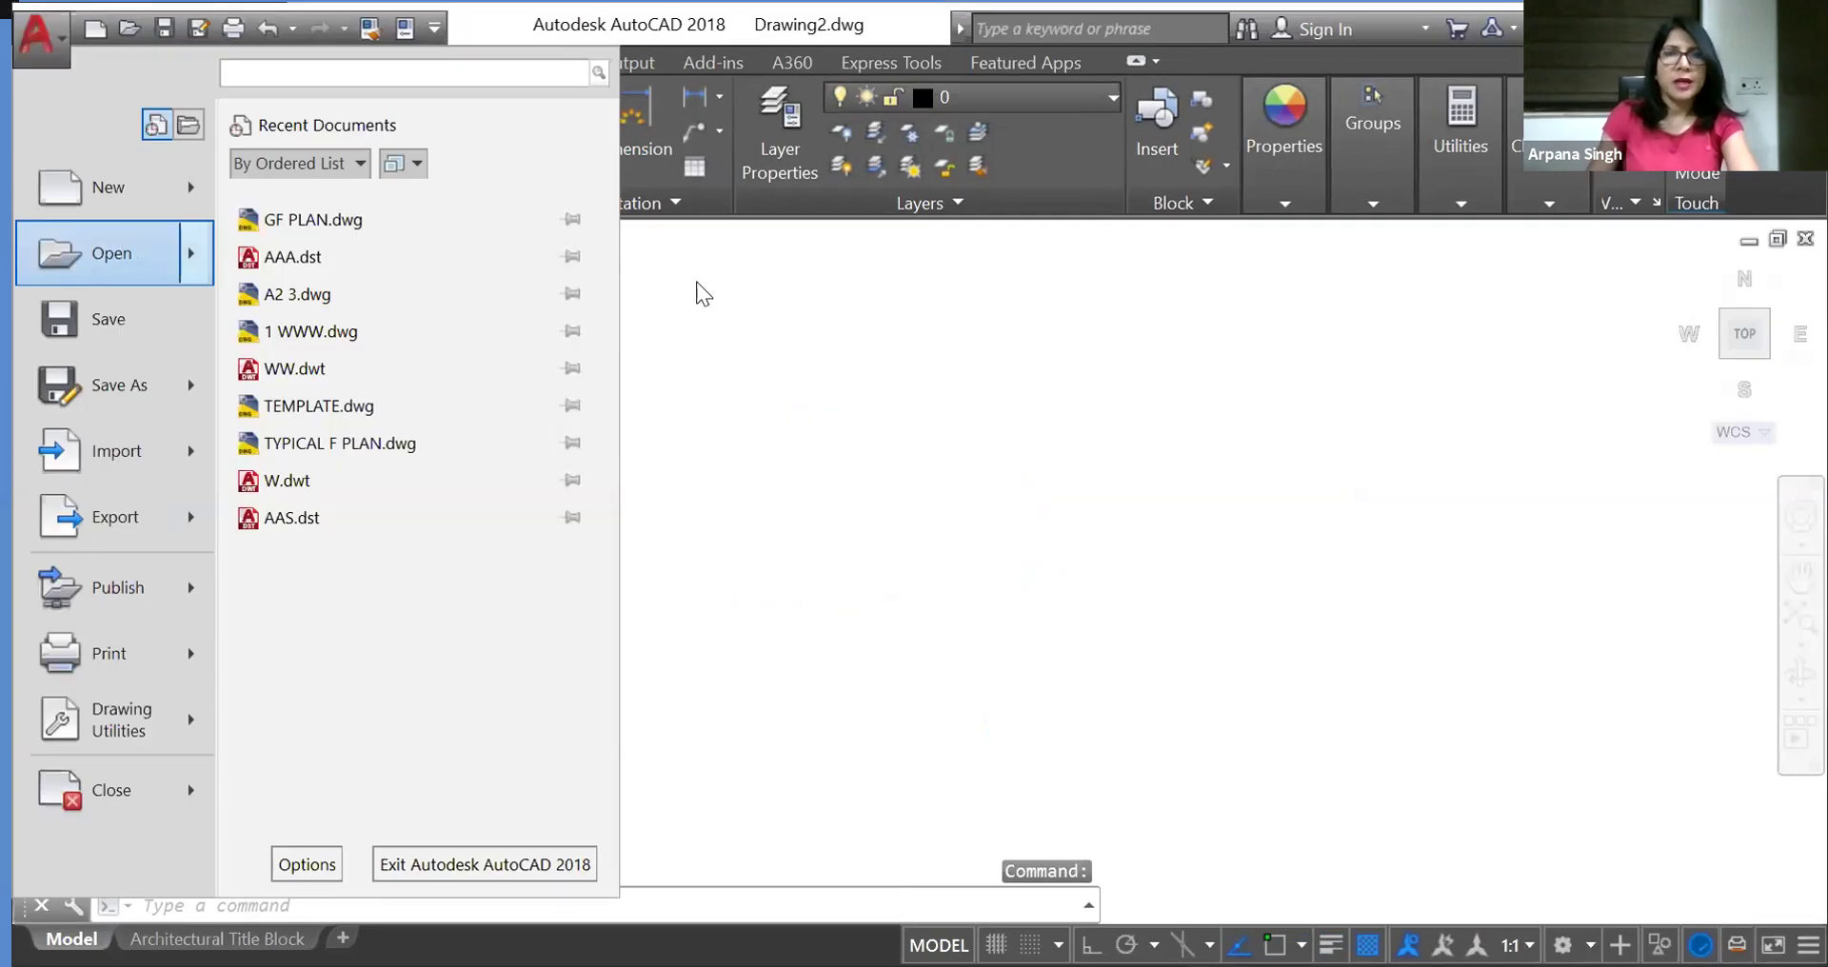
{"action": "left_click", "coordinate": [753, 253]}
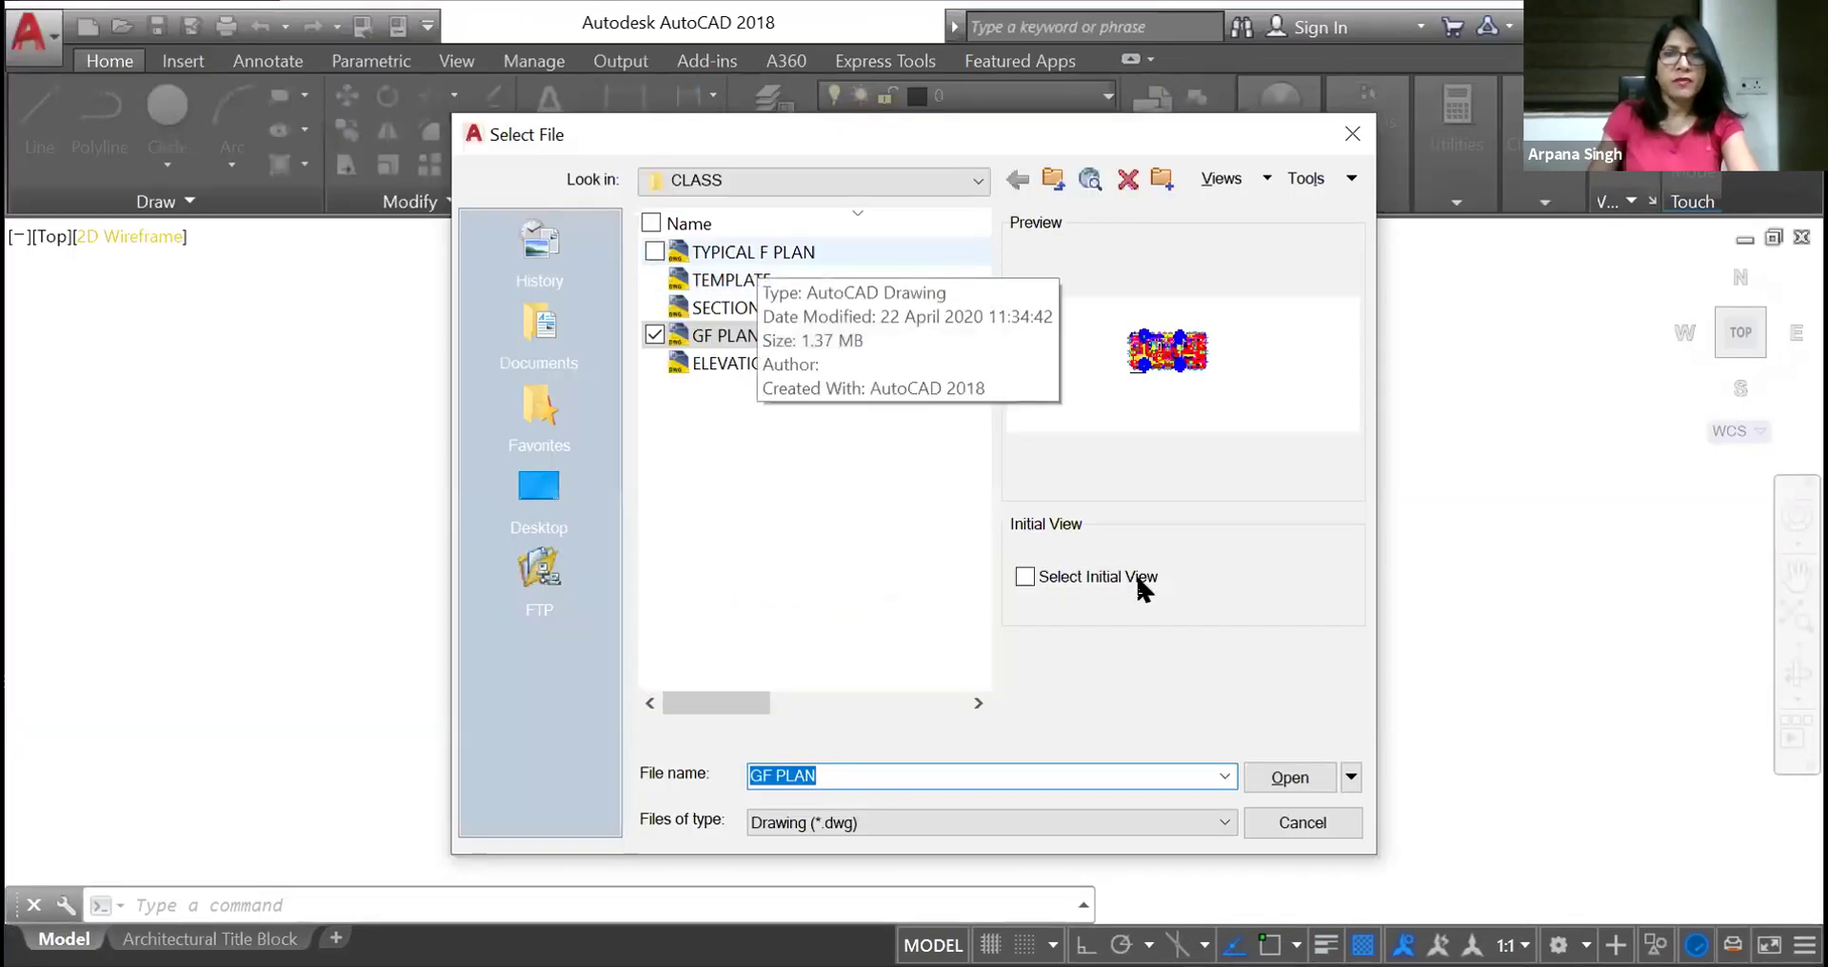
{"action": "left_click", "coordinate": [1282, 779]}
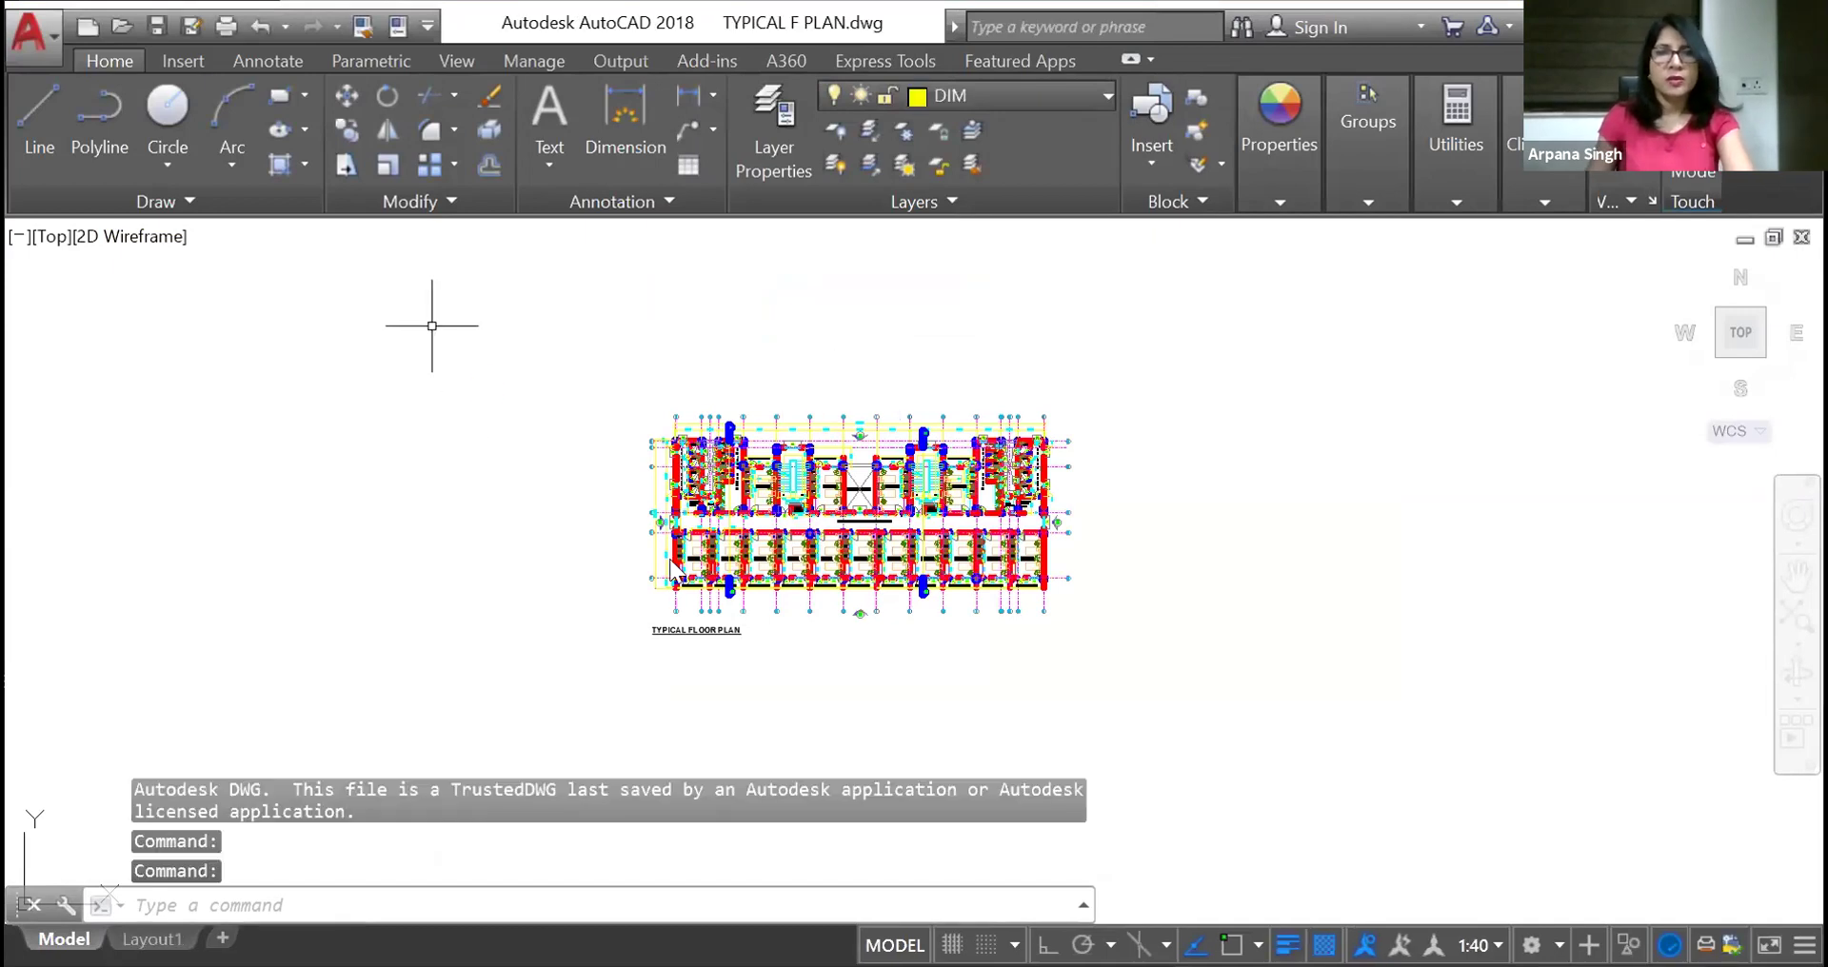
Start a new model view in the View Manager and name it TFP
{"action": "type", "text": "V"}
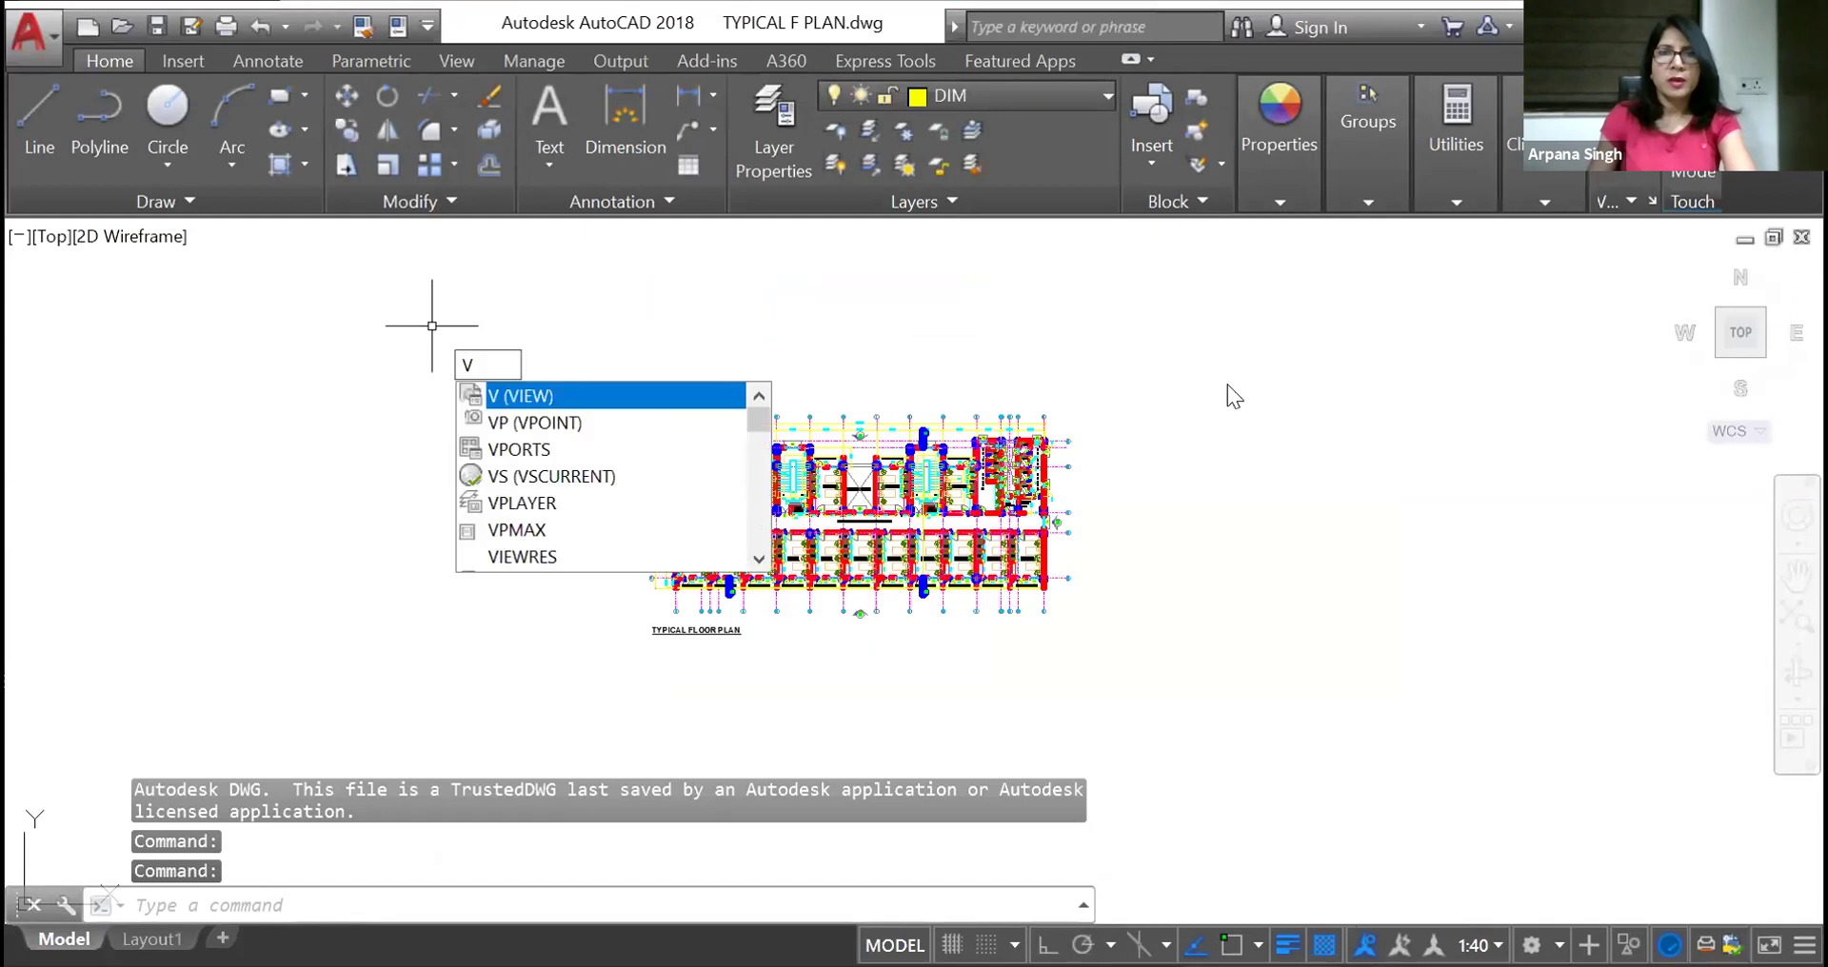
{"action": "key", "text": "Return"}
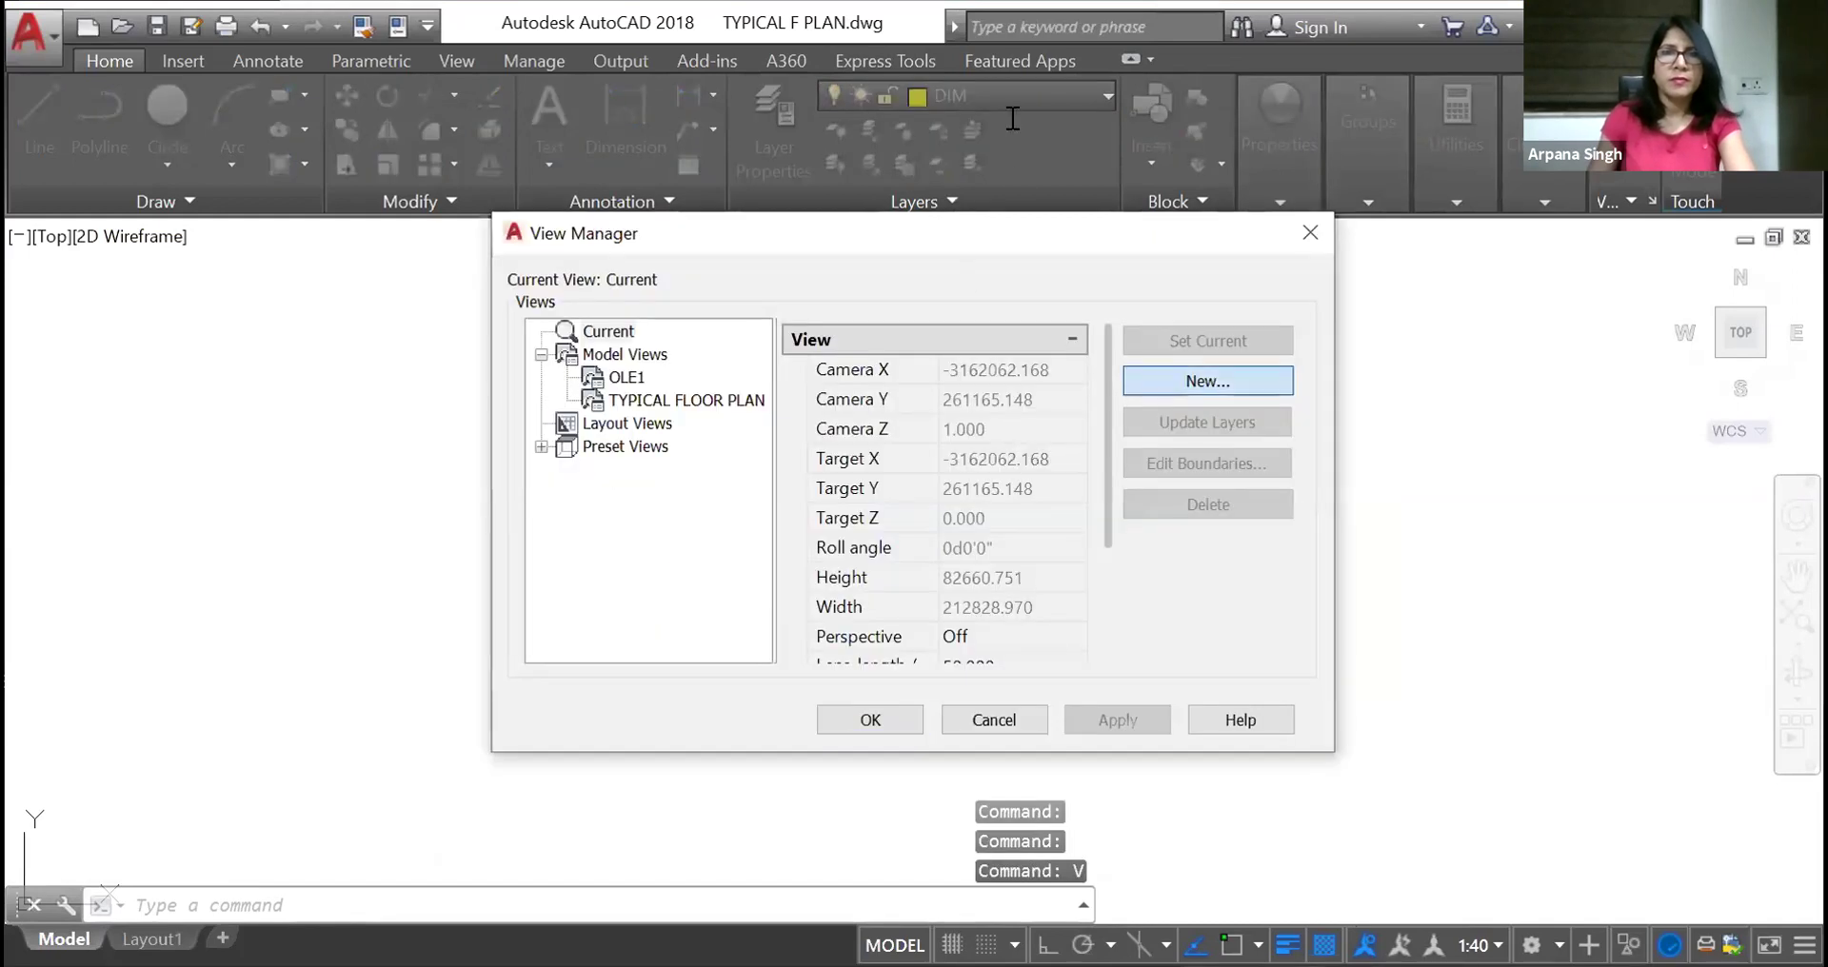
{"action": "left_click", "coordinate": [1208, 381]}
{"action": "type", "text": "TFP"}
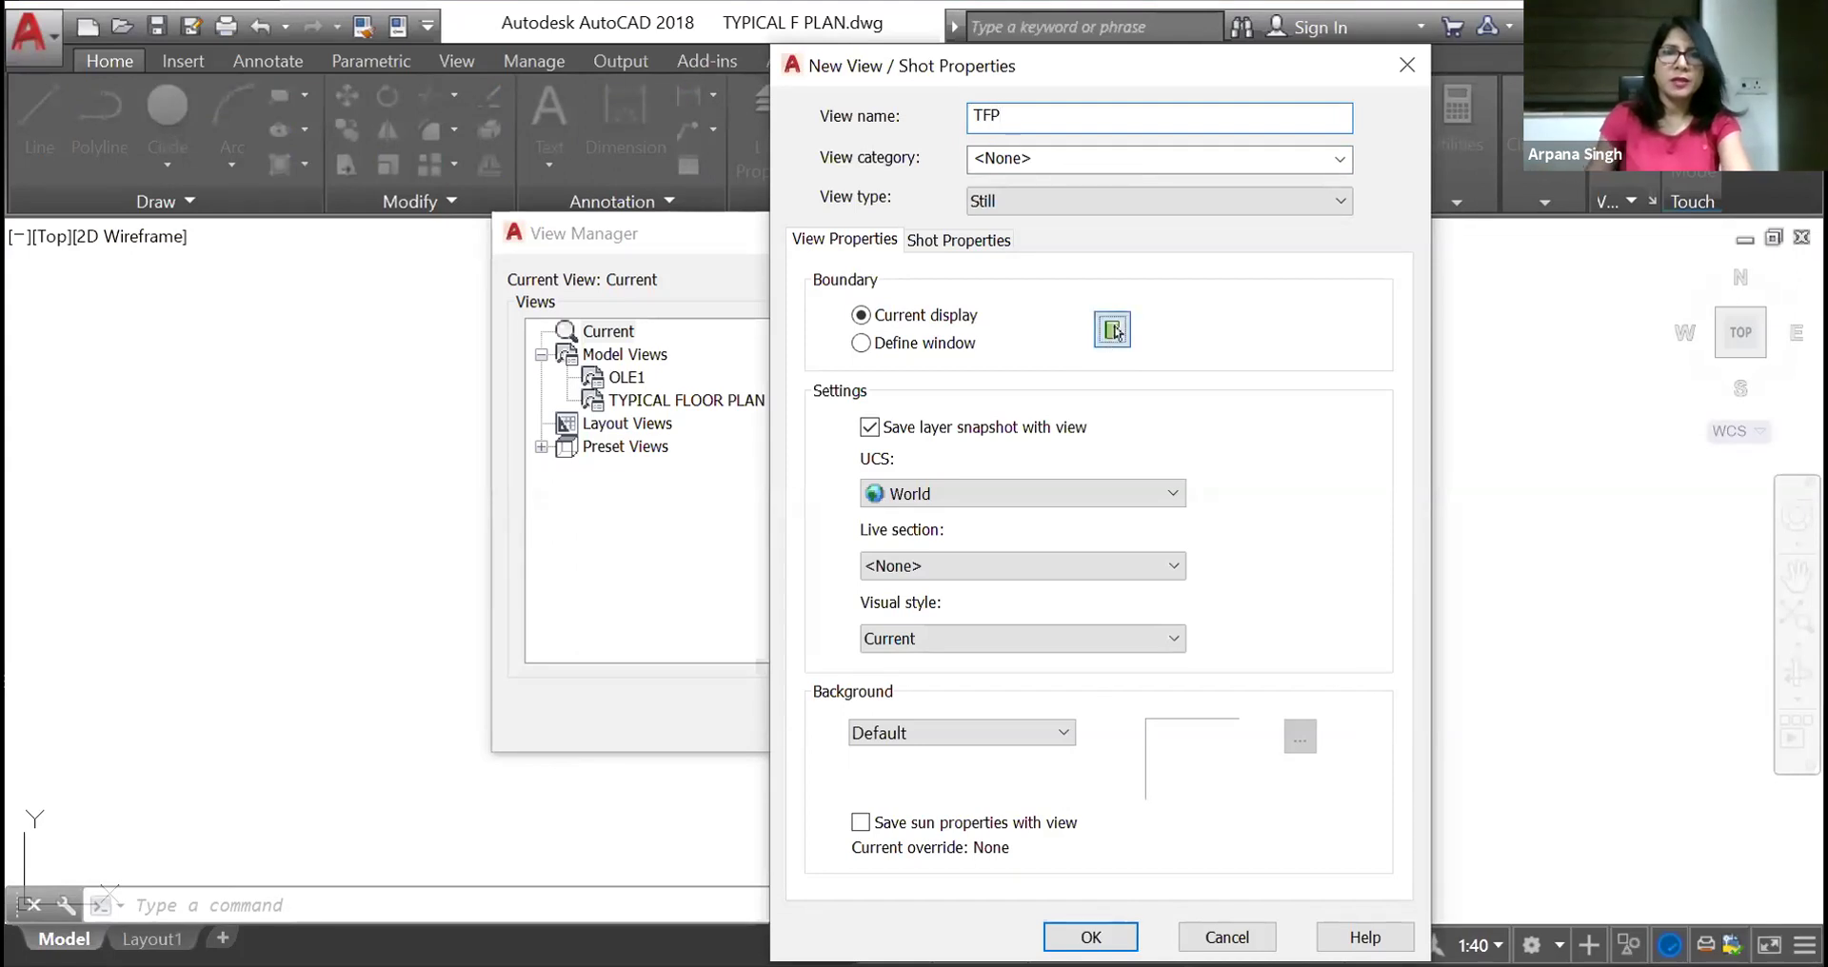
Define the TFP view's boundary as a window around the whole typical floor plan, and save the view
{"action": "left_click", "coordinate": [1112, 329]}
{"action": "left_click", "coordinate": [770, 466]}
{"action": "left_click", "coordinate": [998, 623]}
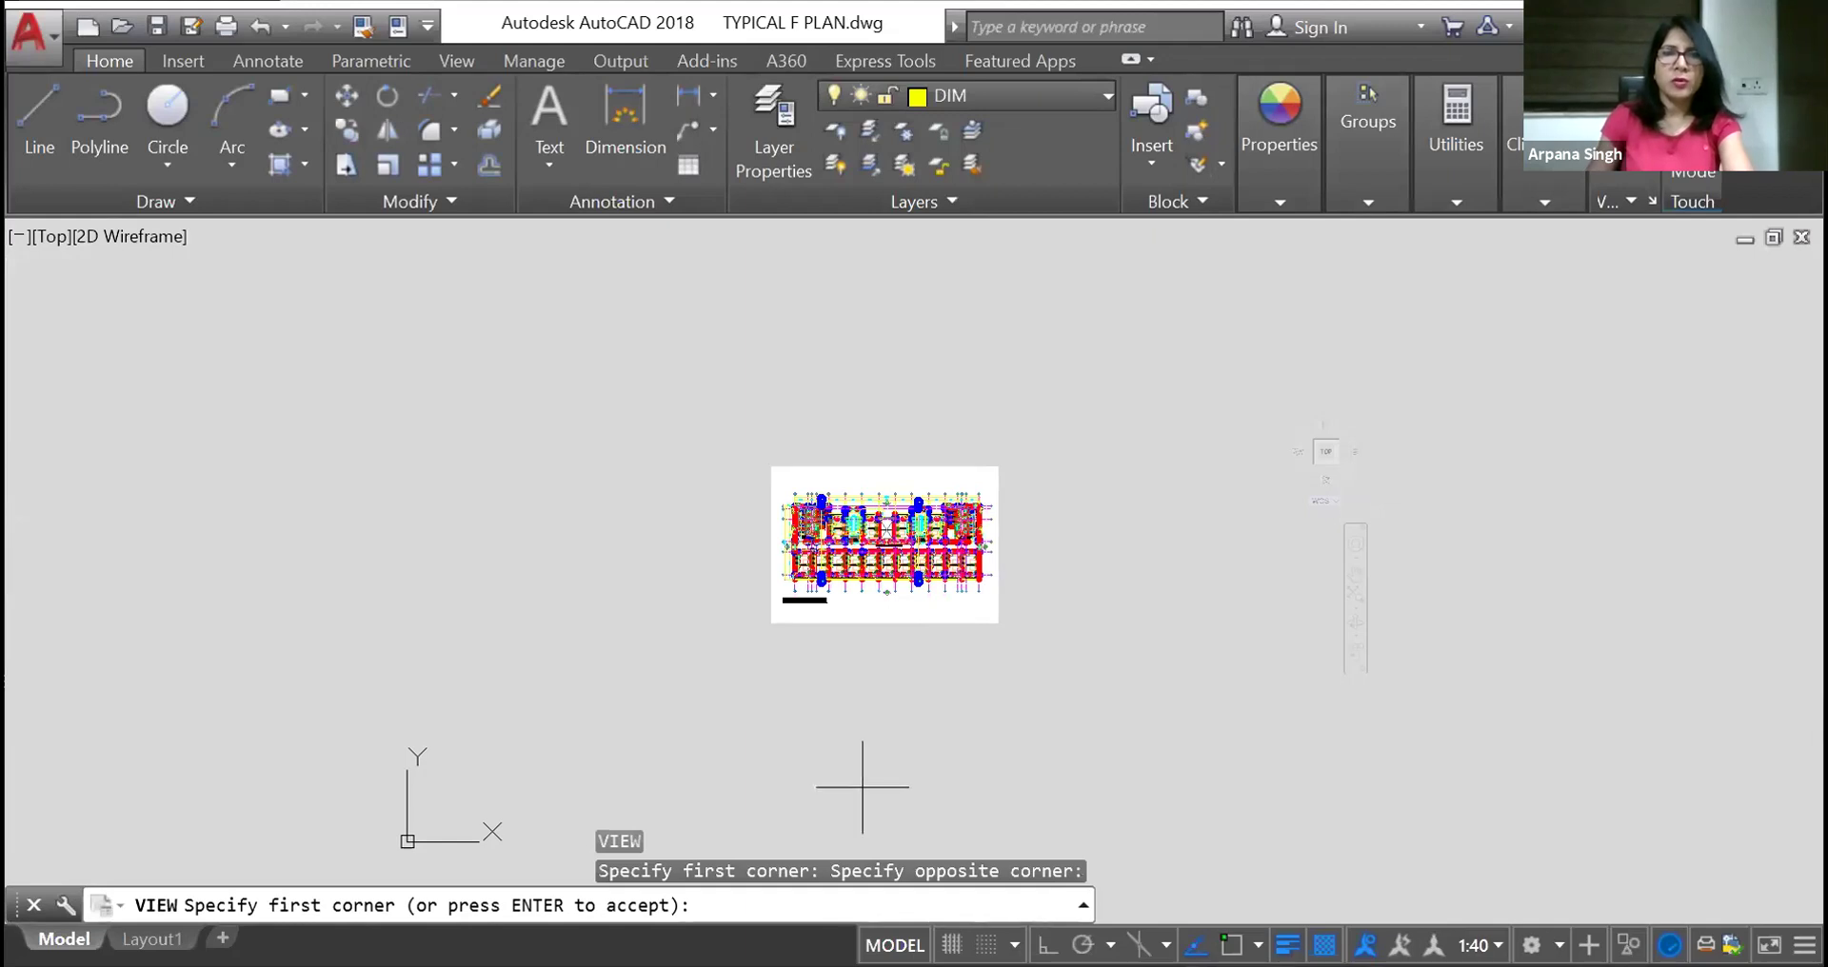
{"action": "key", "text": "Return"}
{"action": "key", "text": "Return"}
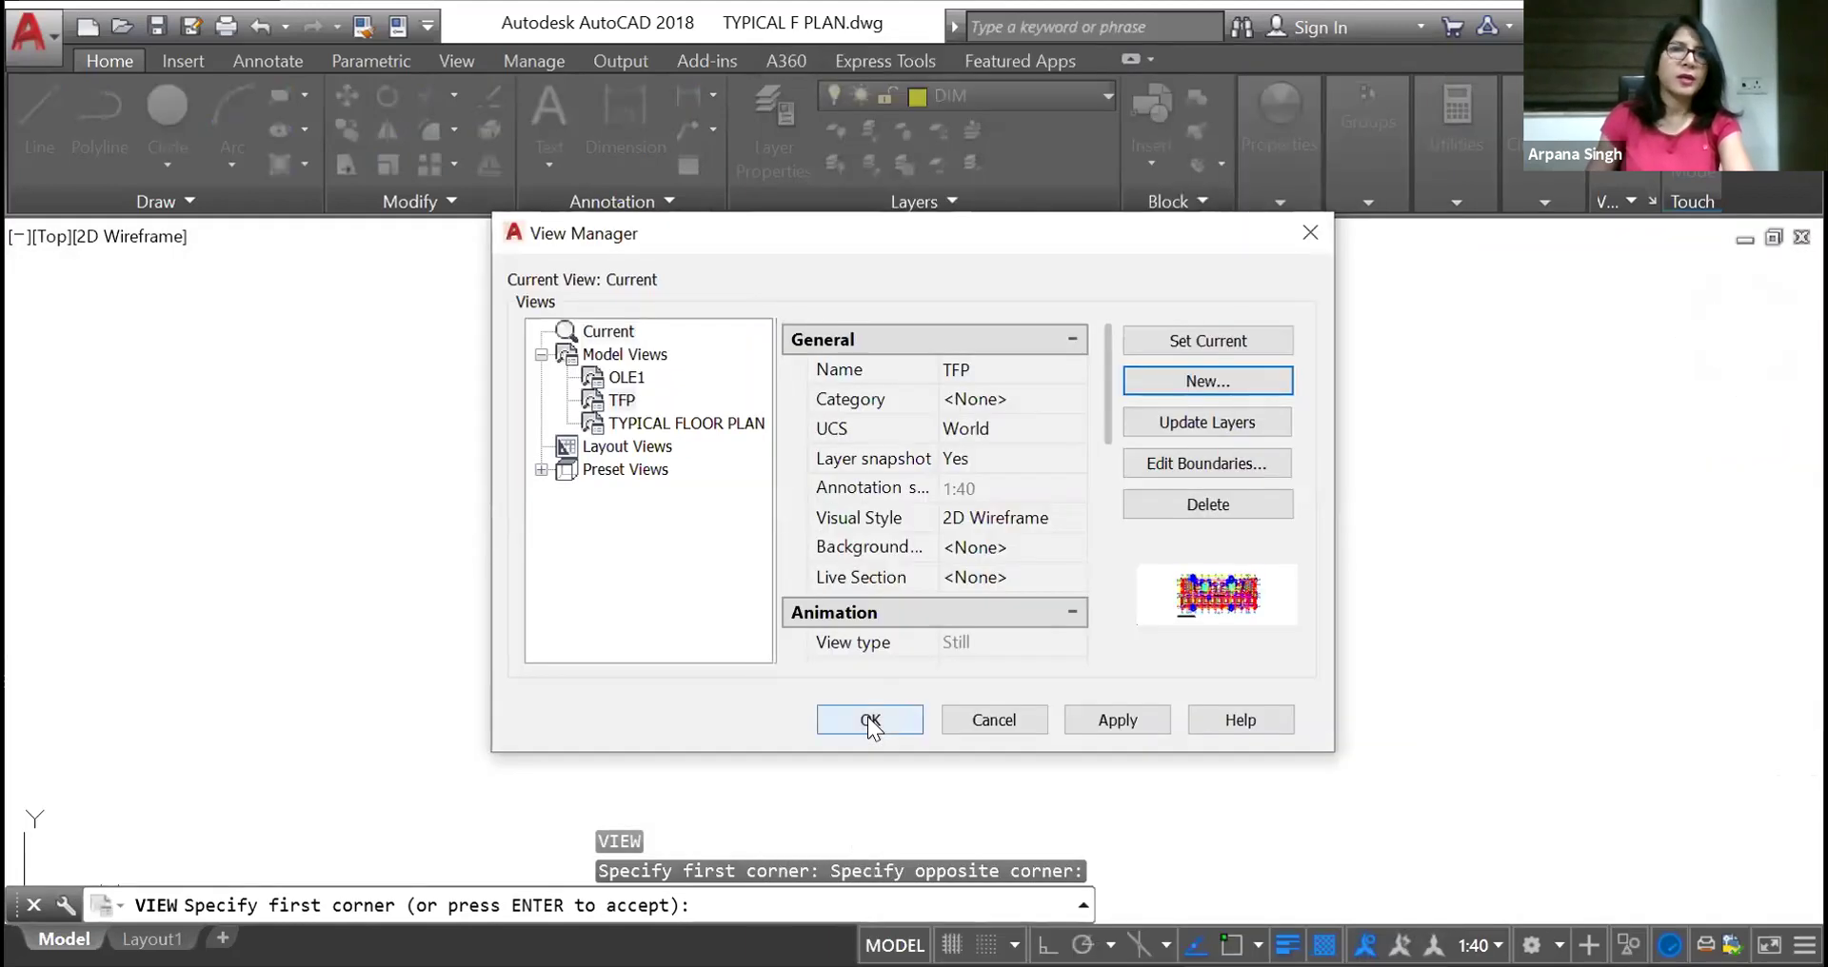
{"action": "left_click", "coordinate": [870, 720]}
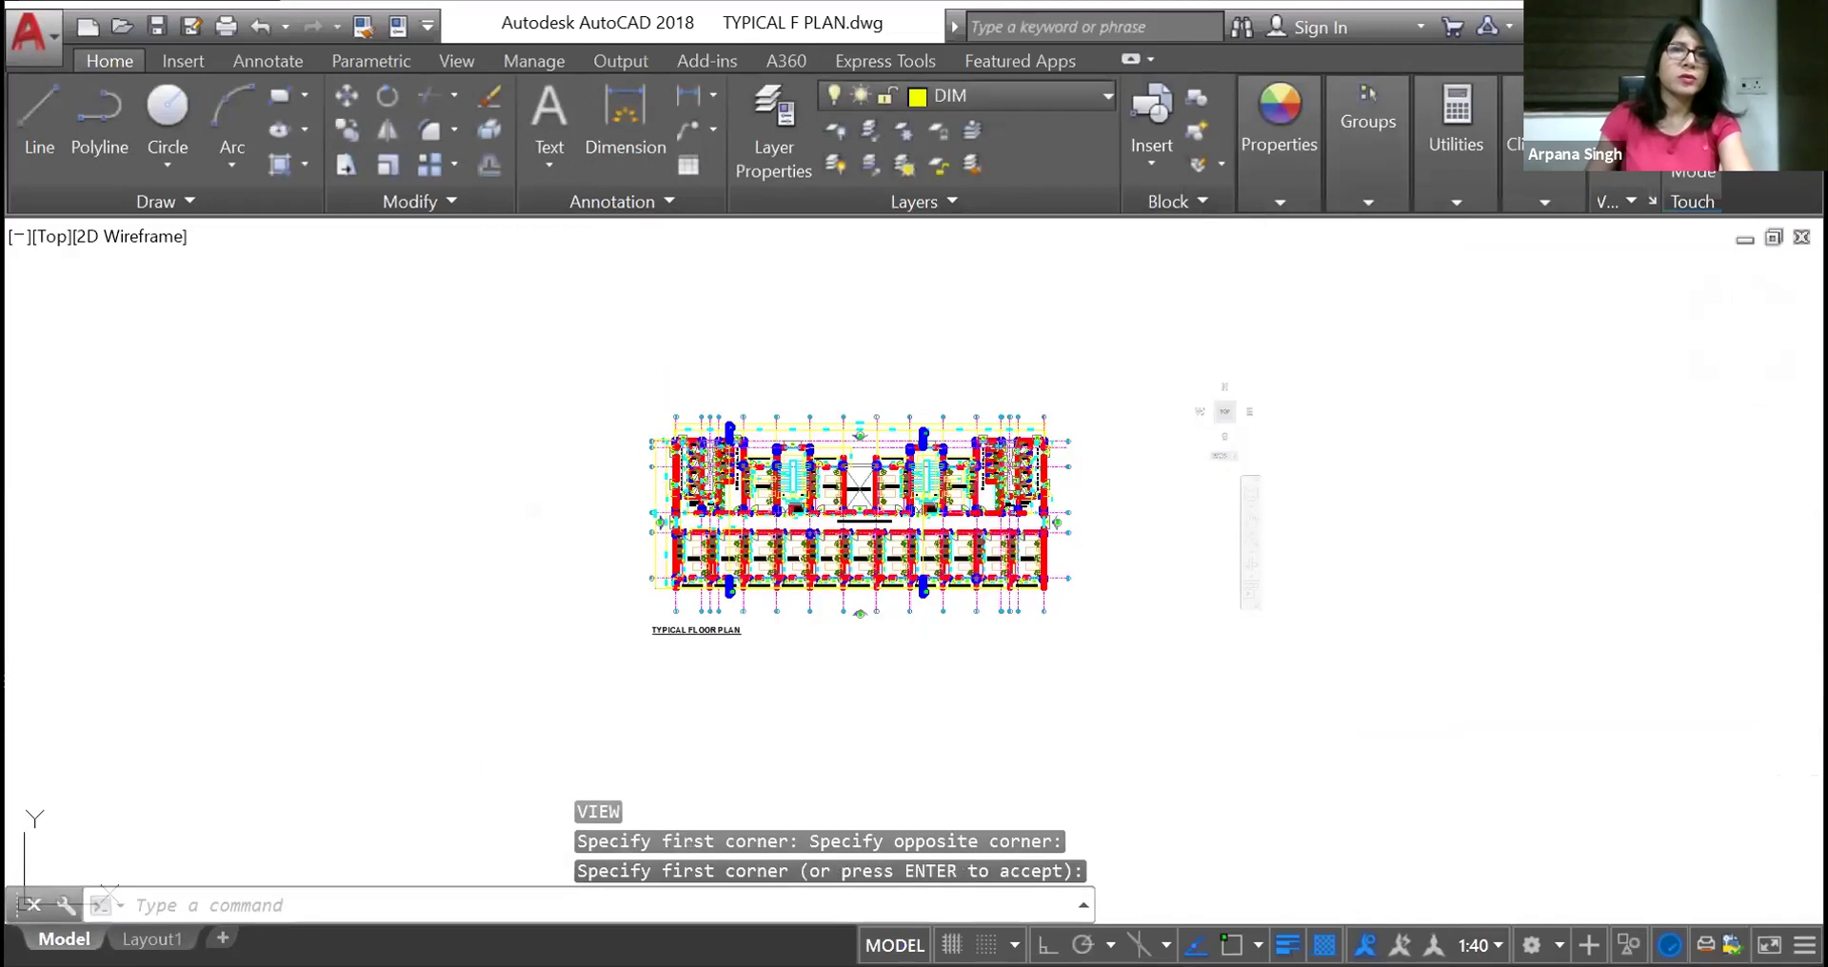
Save and close the typical floor plan drawing, and open the ELEVATION drawing from the CLASS folder
{"action": "left_click", "coordinate": [158, 27]}
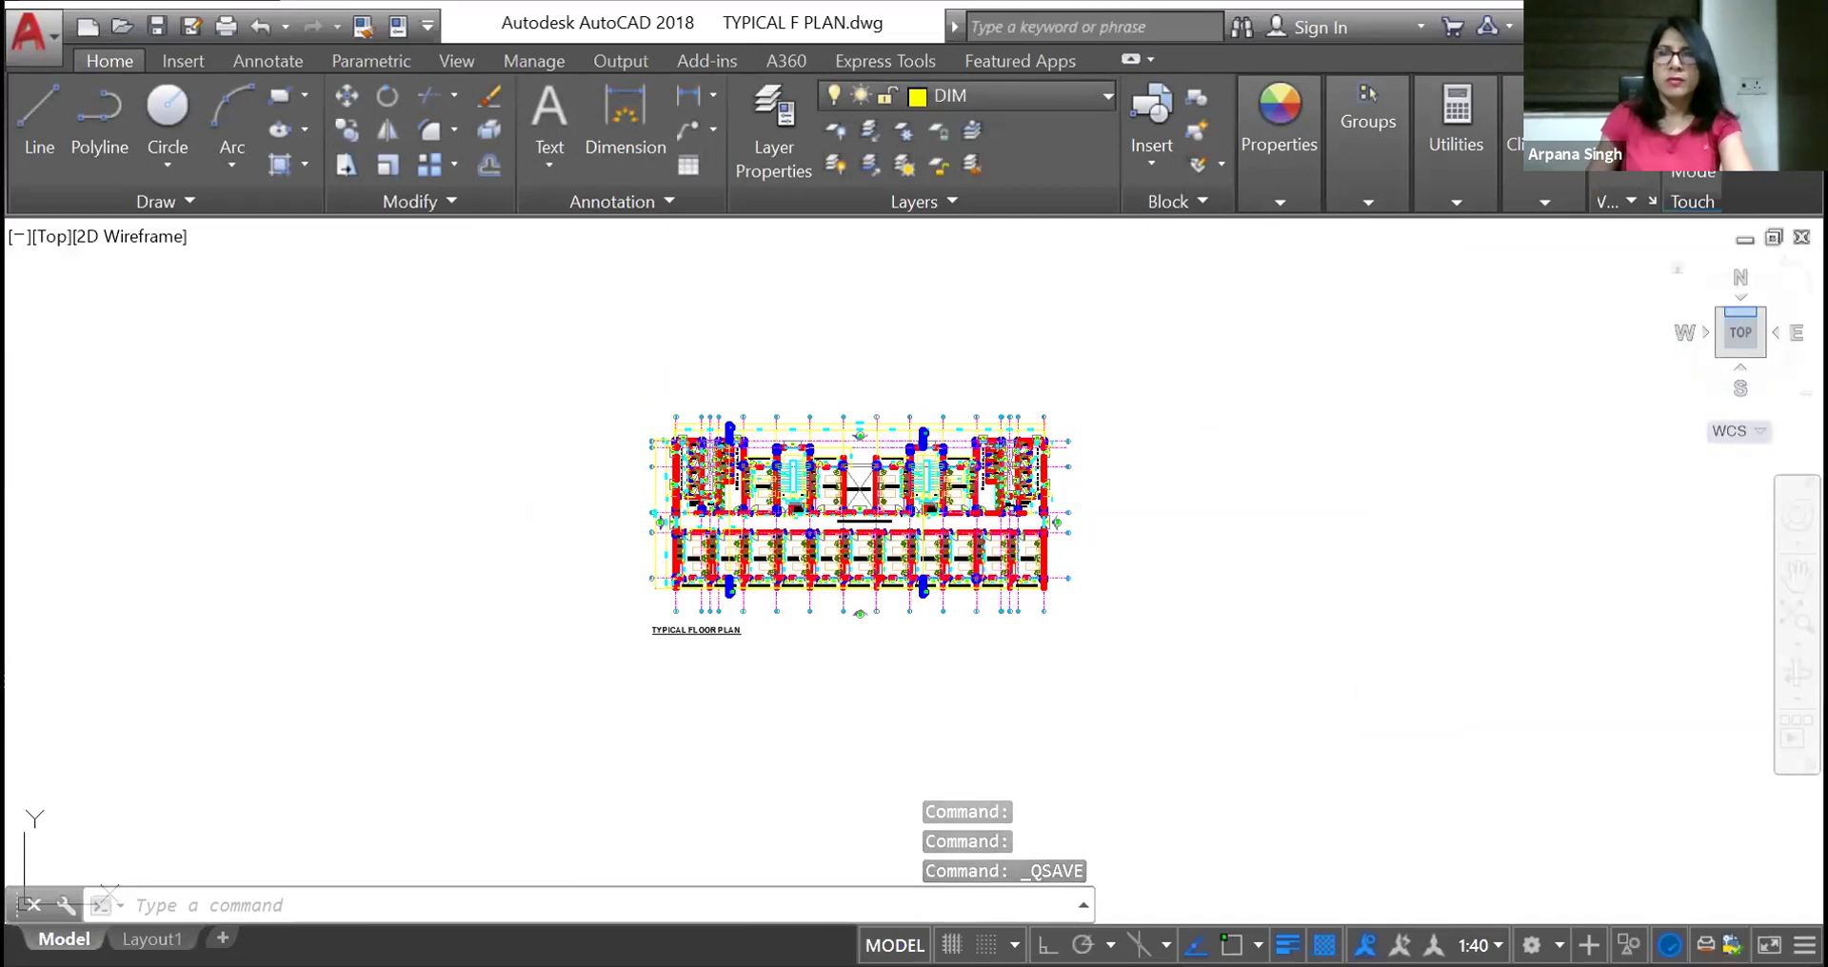
{"action": "left_click", "coordinate": [1801, 238]}
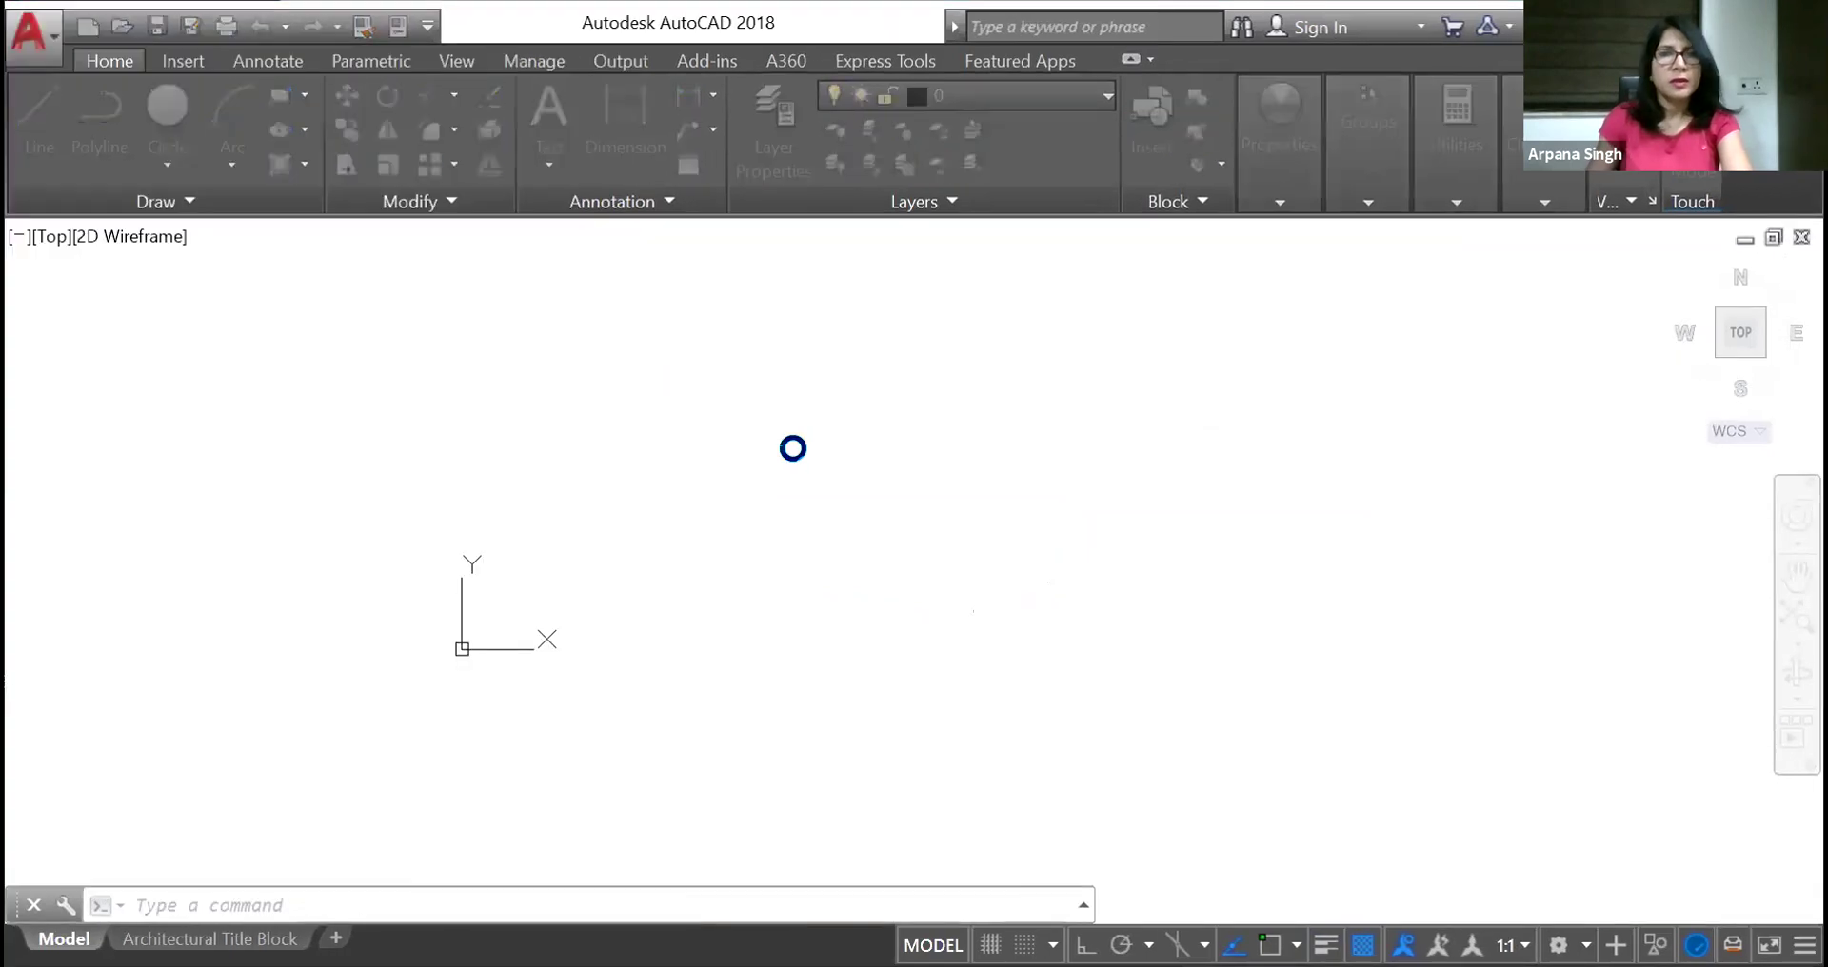
{"action": "left_click", "coordinate": [738, 370]}
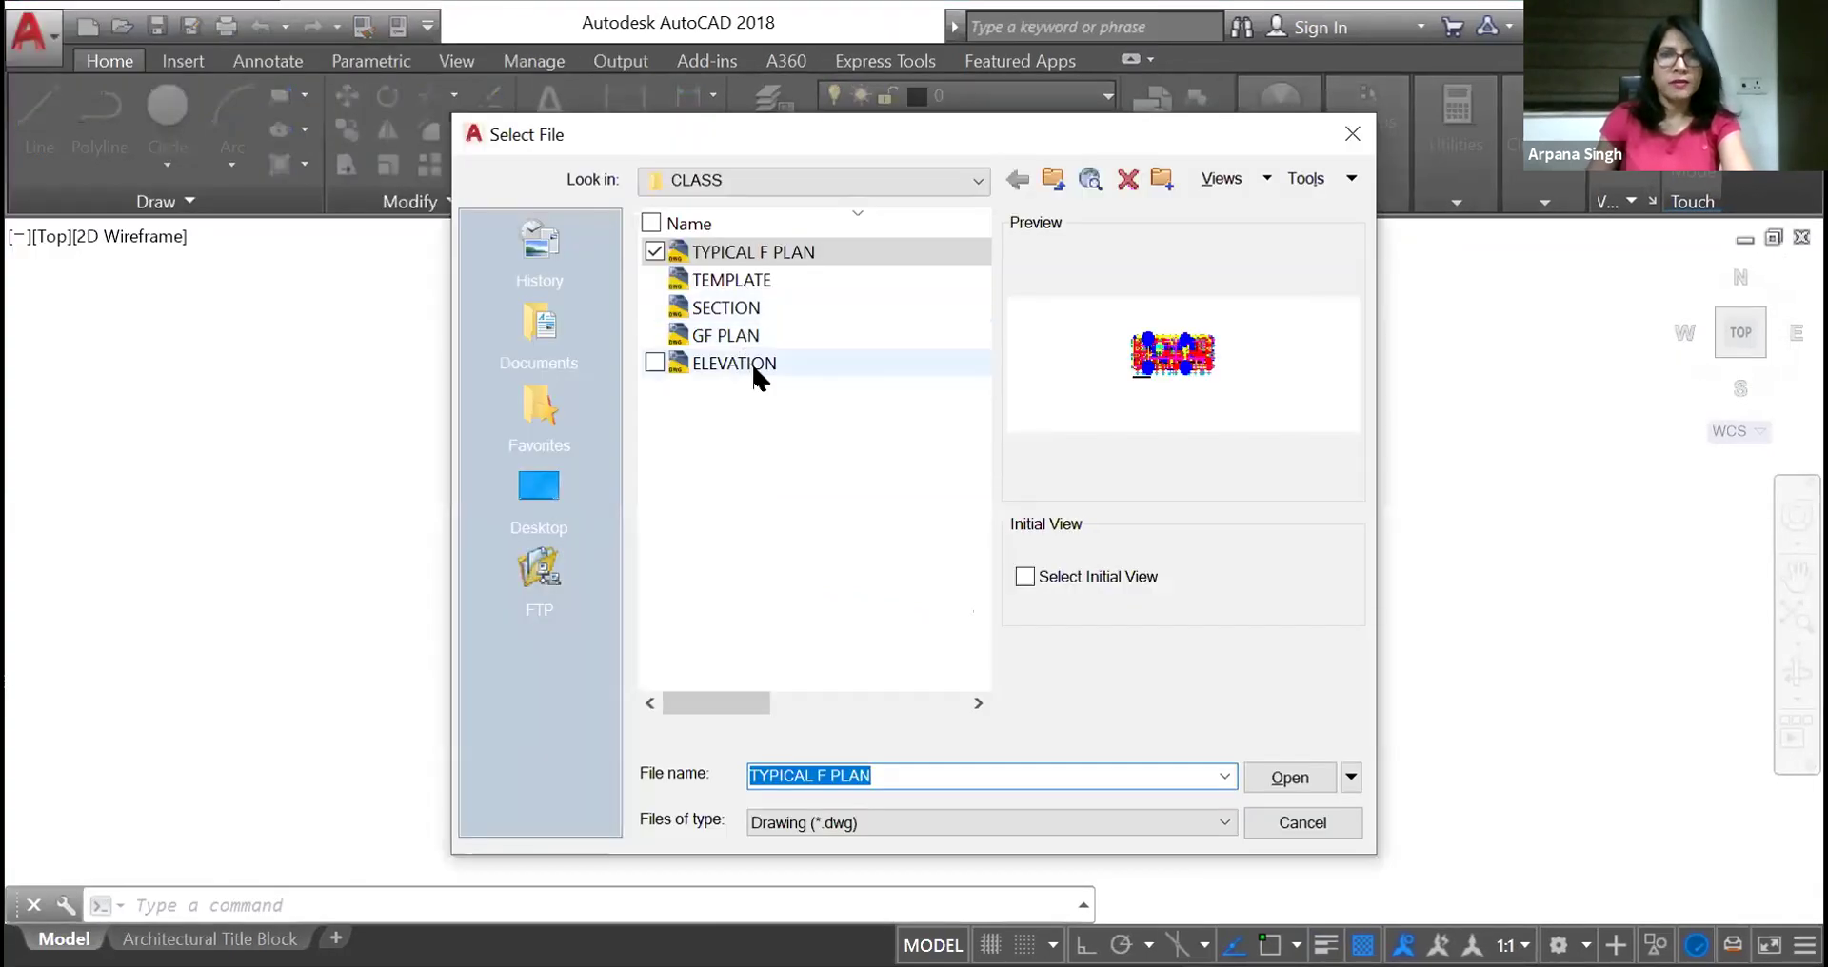
{"action": "left_click", "coordinate": [1277, 769]}
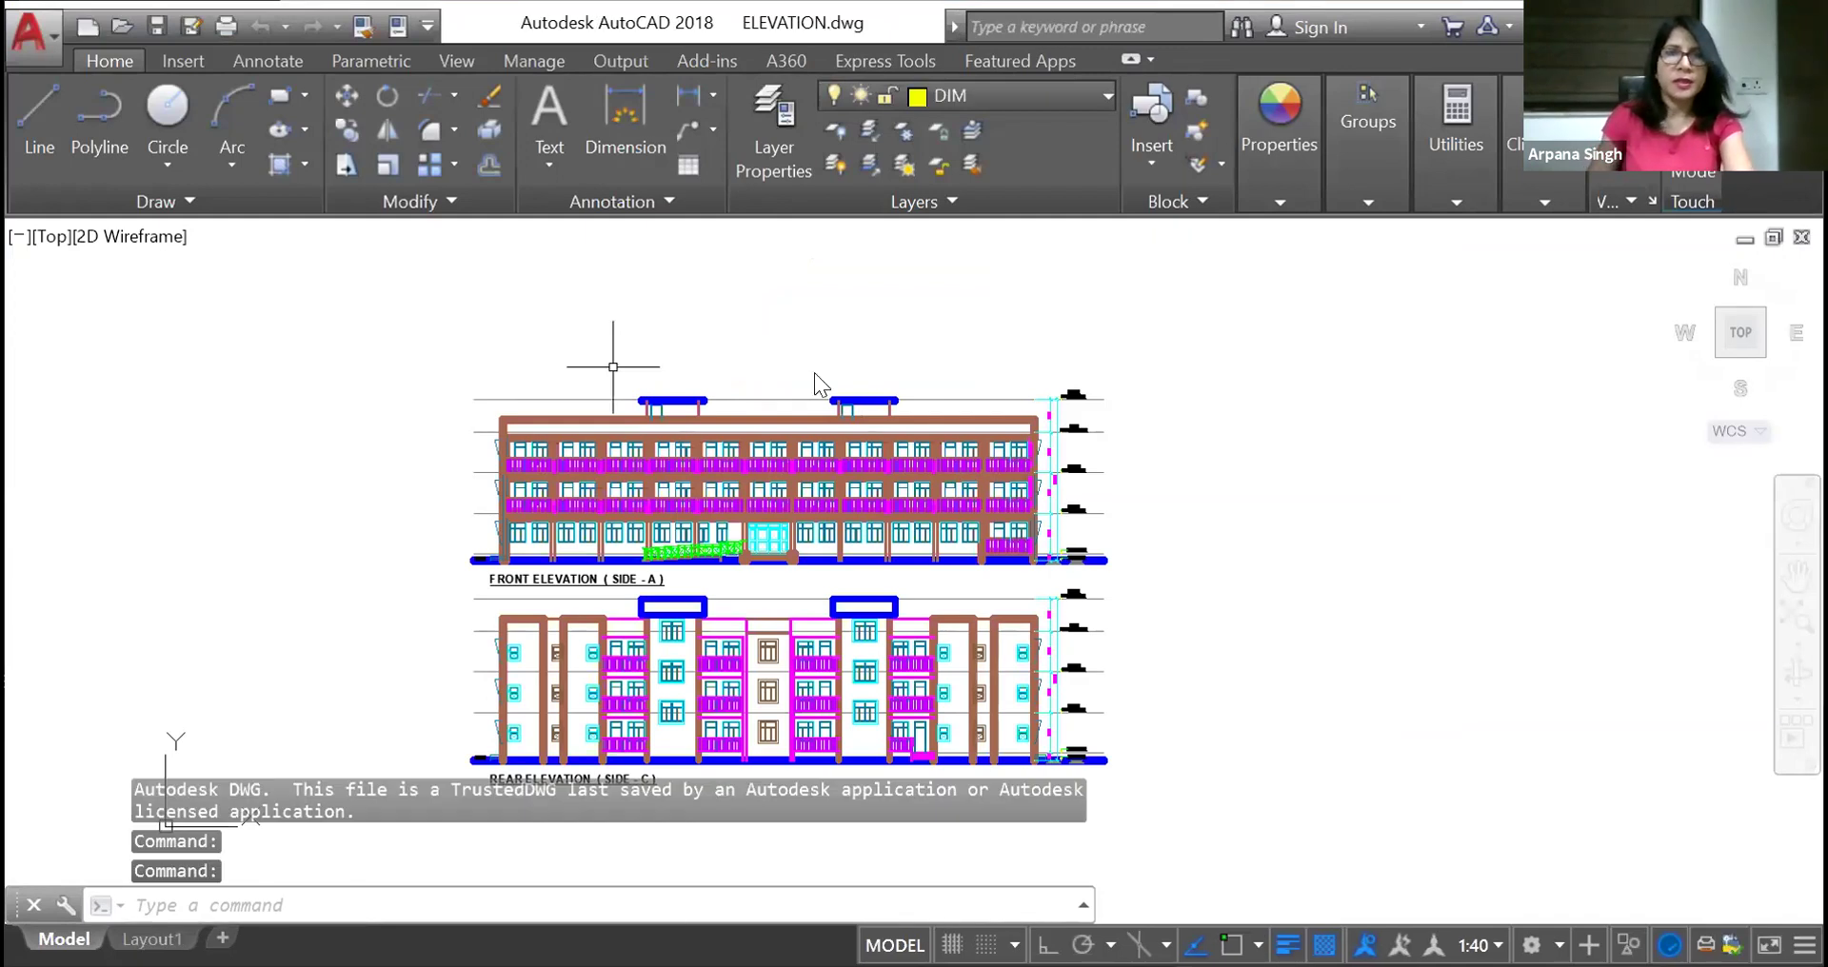
Start a new model view in the View Manager and name it ELE
{"action": "type", "text": "v"}
{"action": "key", "text": "Return"}
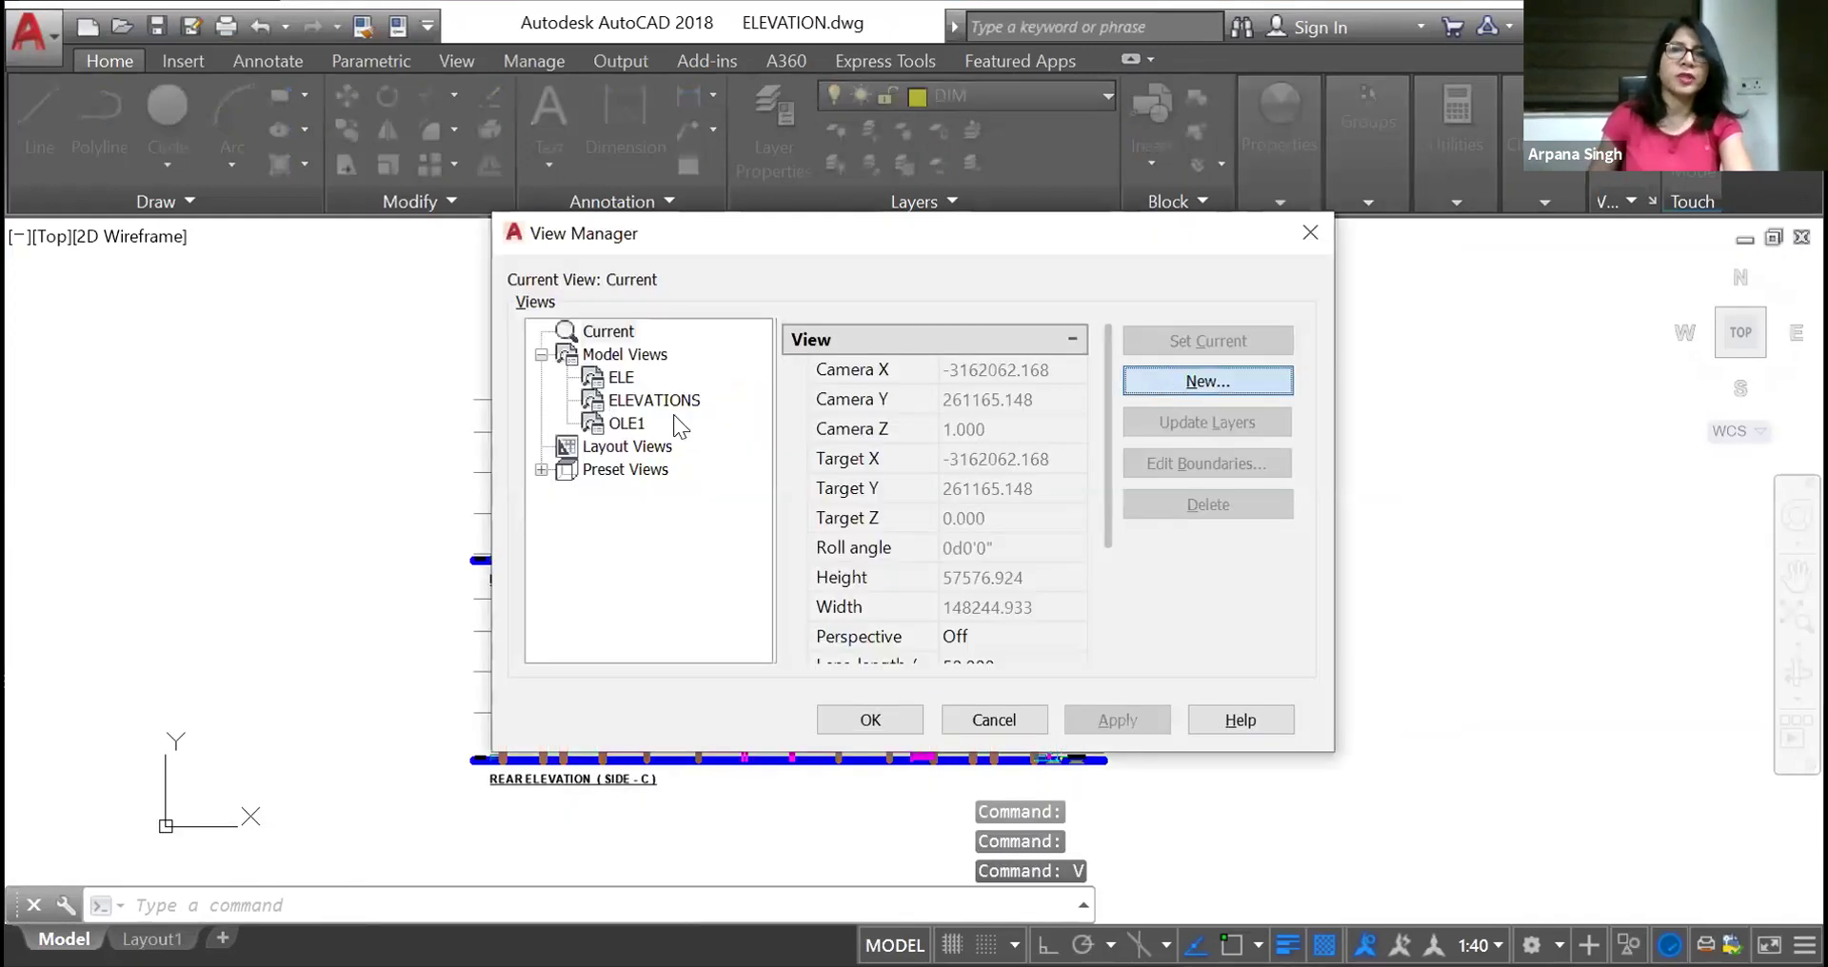
{"action": "left_click", "coordinate": [1207, 381]}
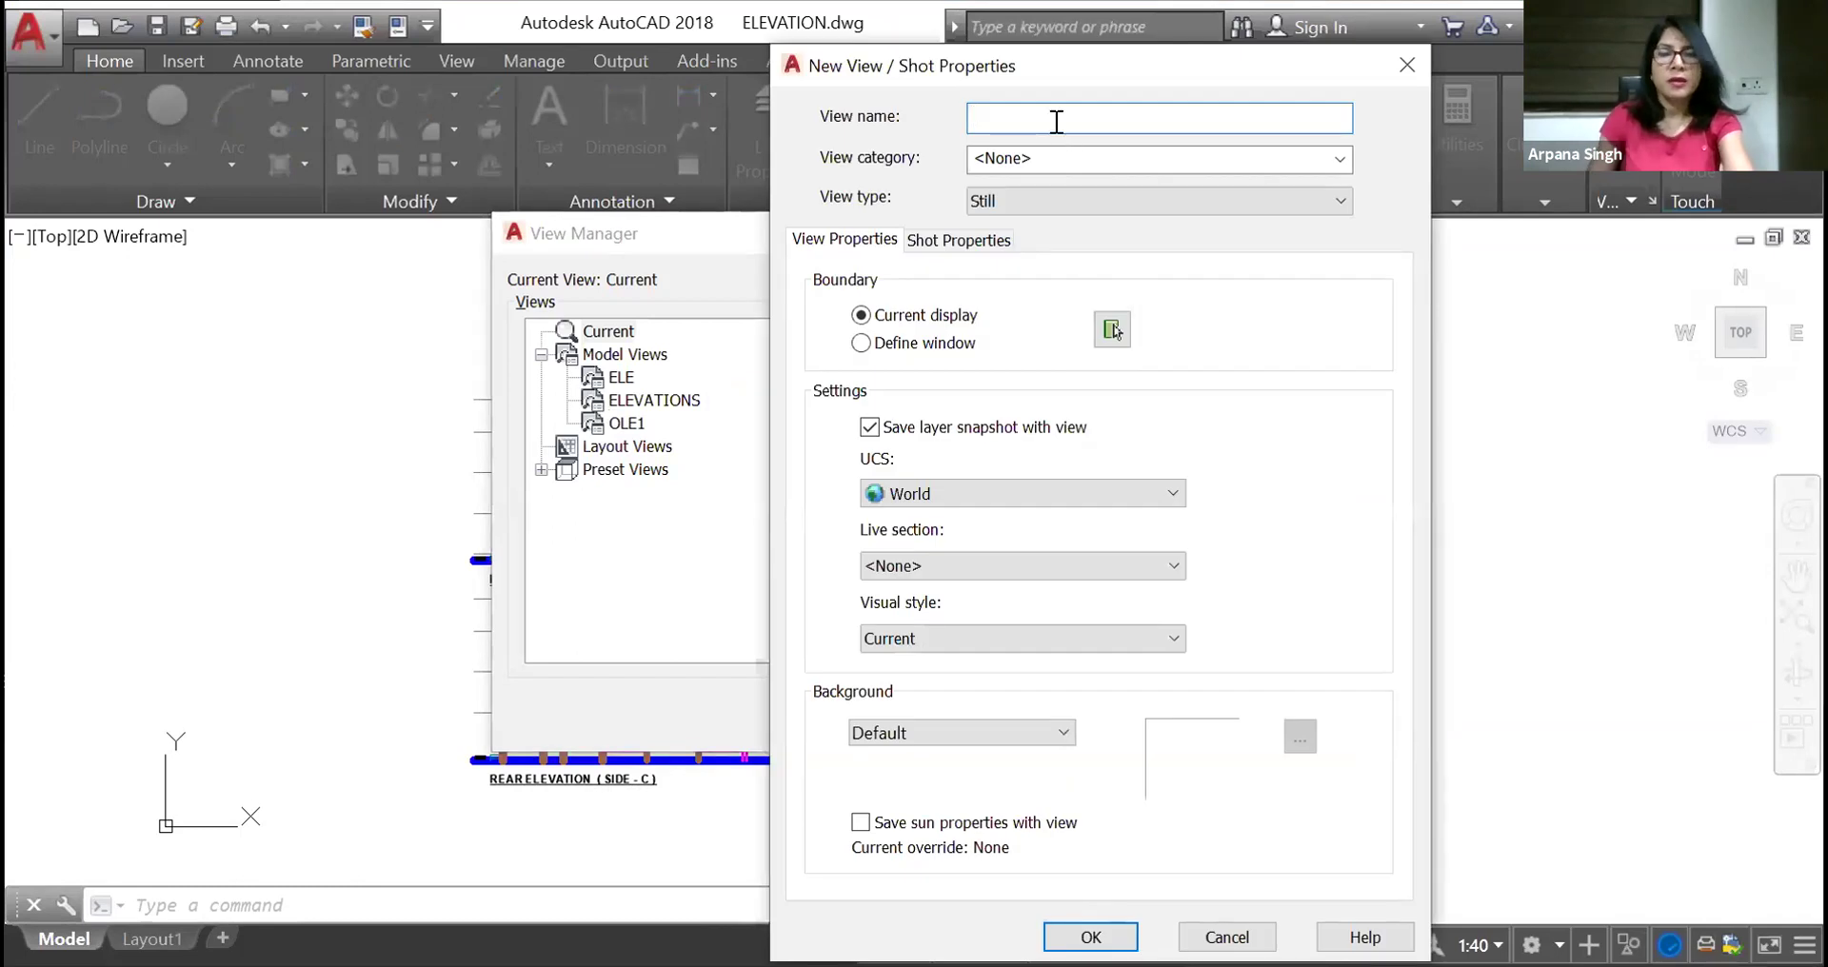
{"action": "type", "text": "ELE"}
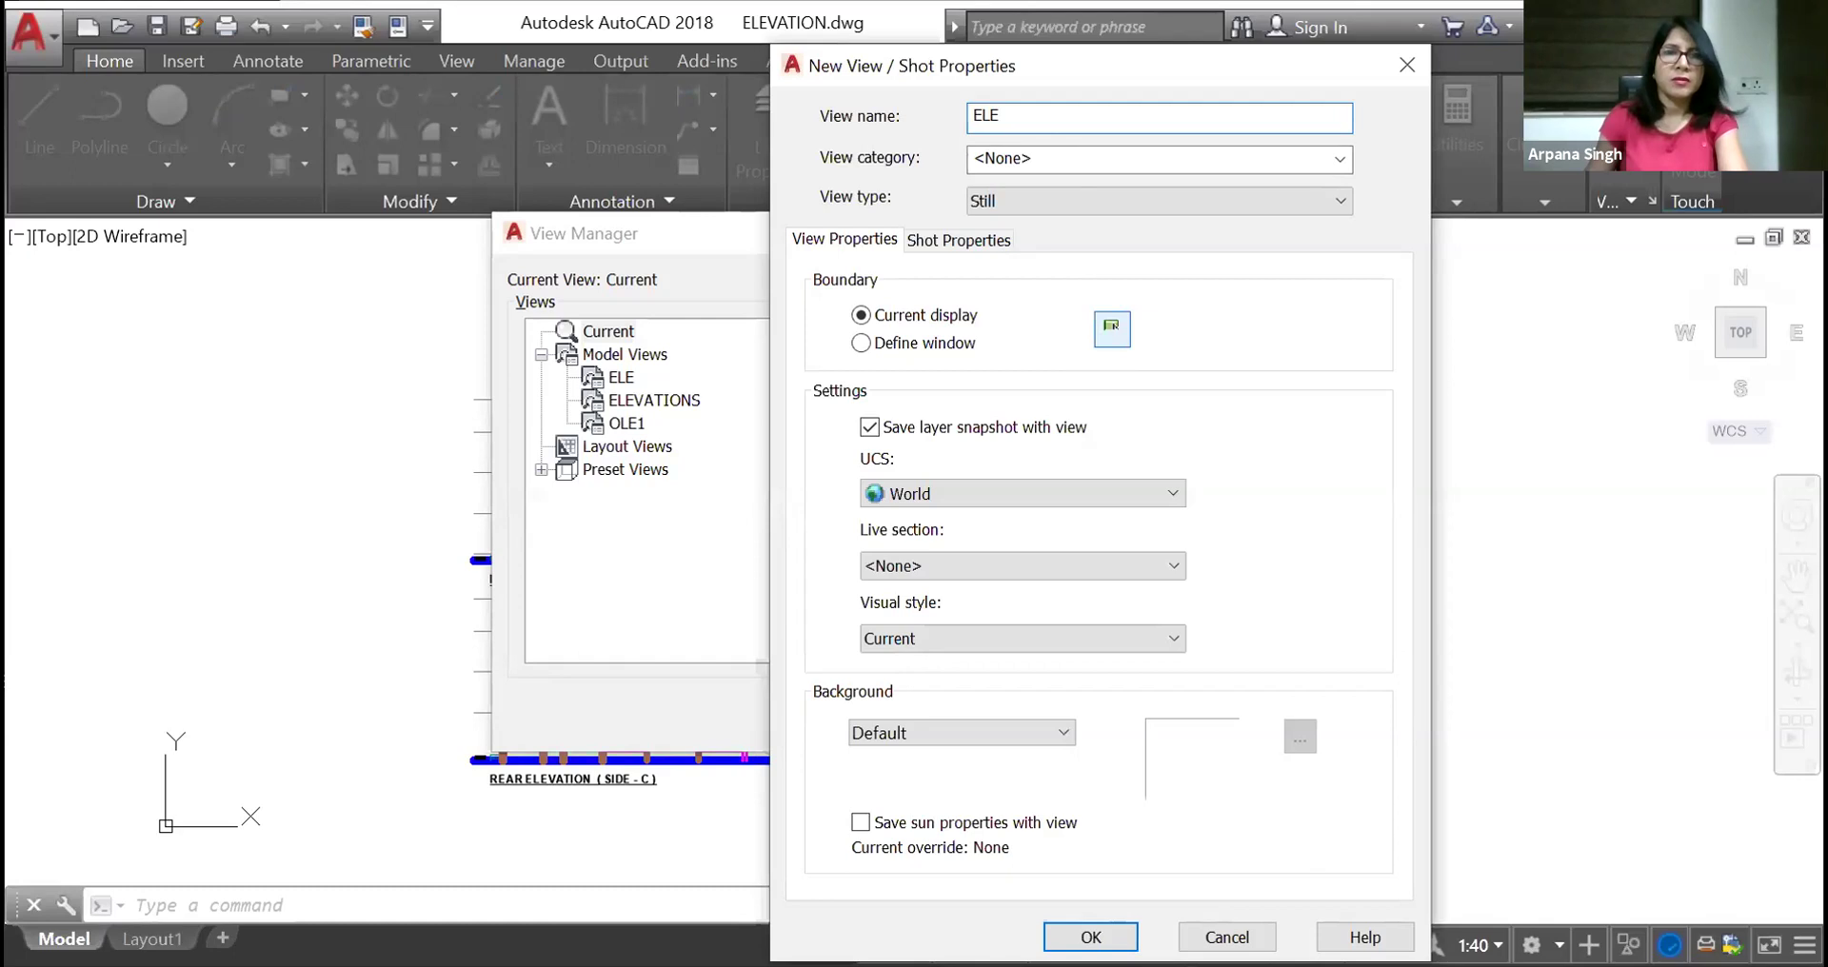
Define the ELE view's boundary as a window around the front and rear elevations, and save it, replacing the existing ELE view
{"action": "left_click", "coordinate": [1112, 329]}
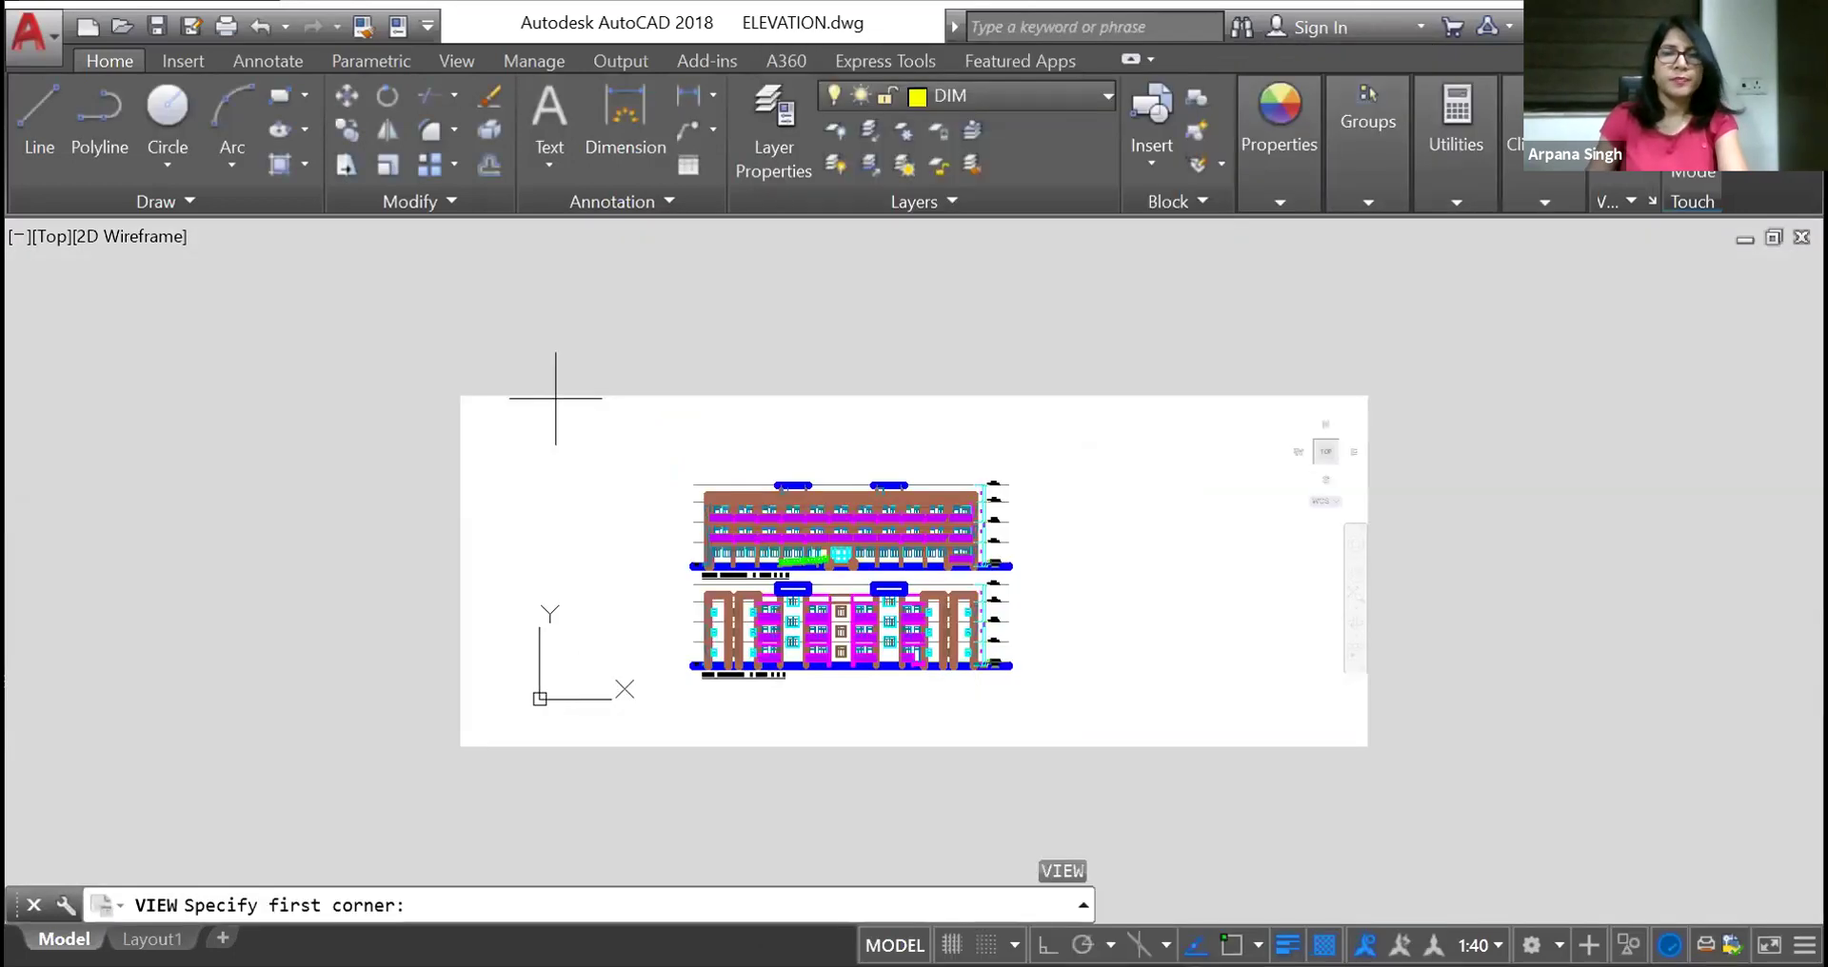
{"action": "left_click", "coordinate": [674, 458]}
{"action": "left_click", "coordinate": [1033, 693]}
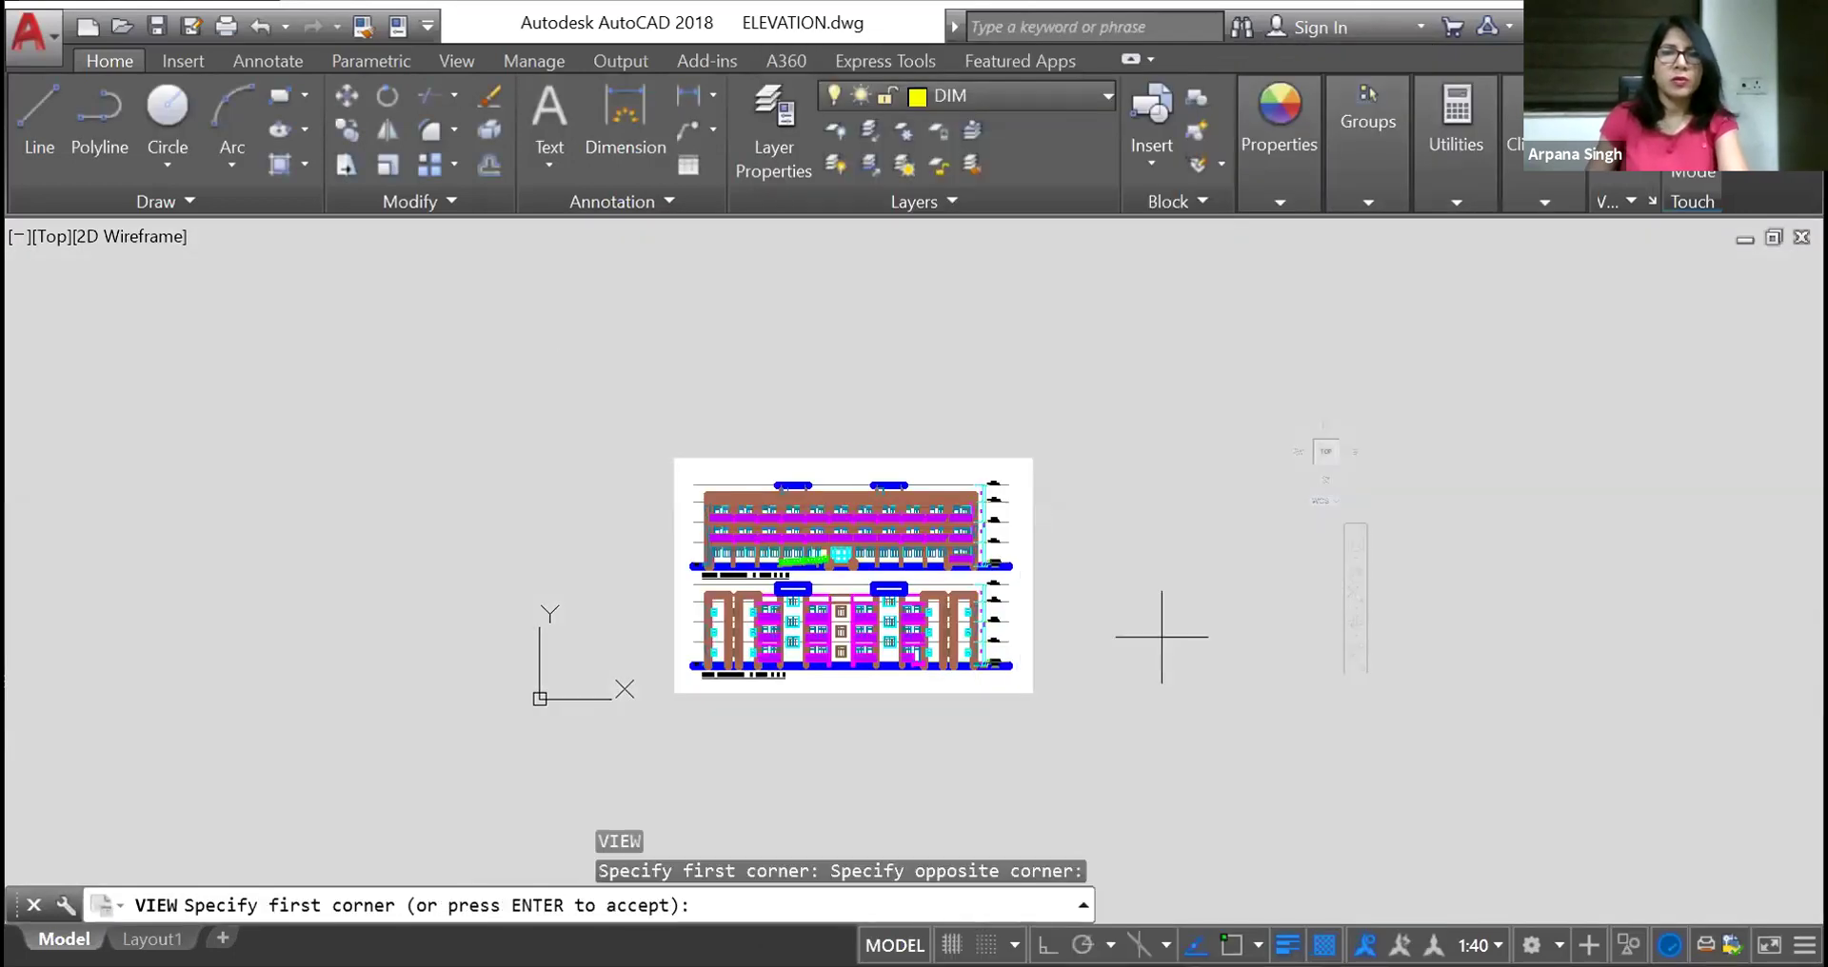
{"action": "key", "text": "Return"}
{"action": "key", "text": "Return"}
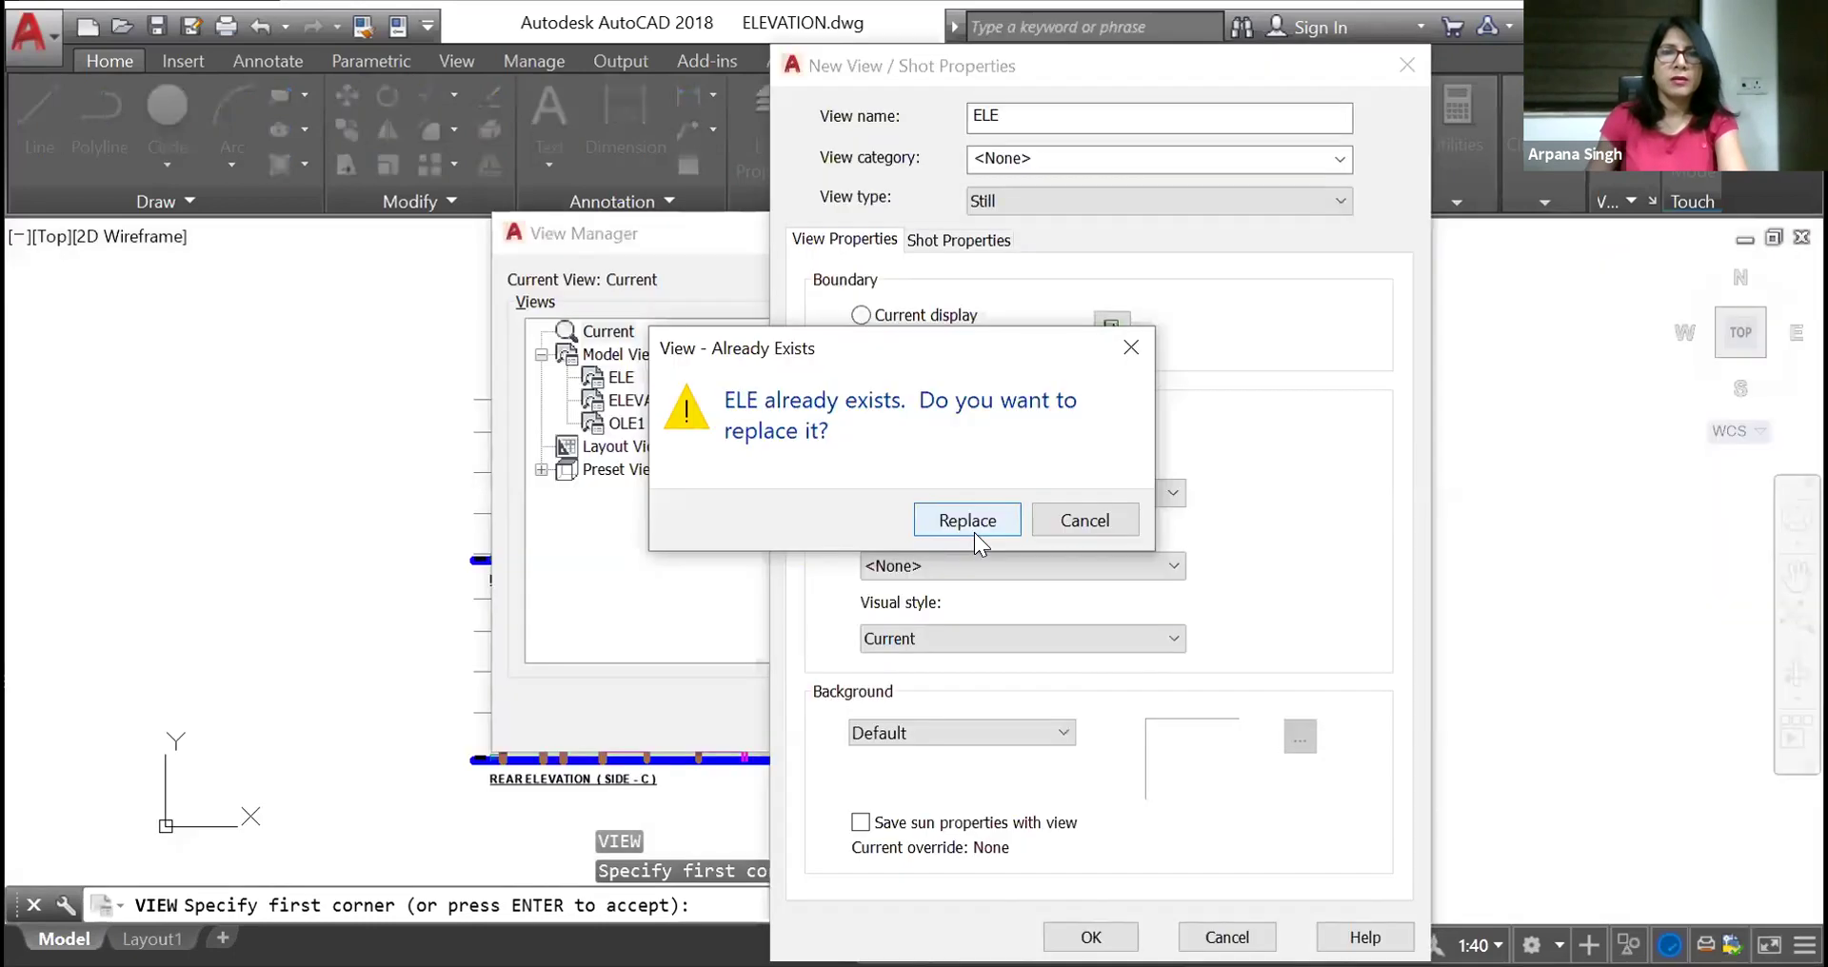
{"action": "key", "text": "Return"}
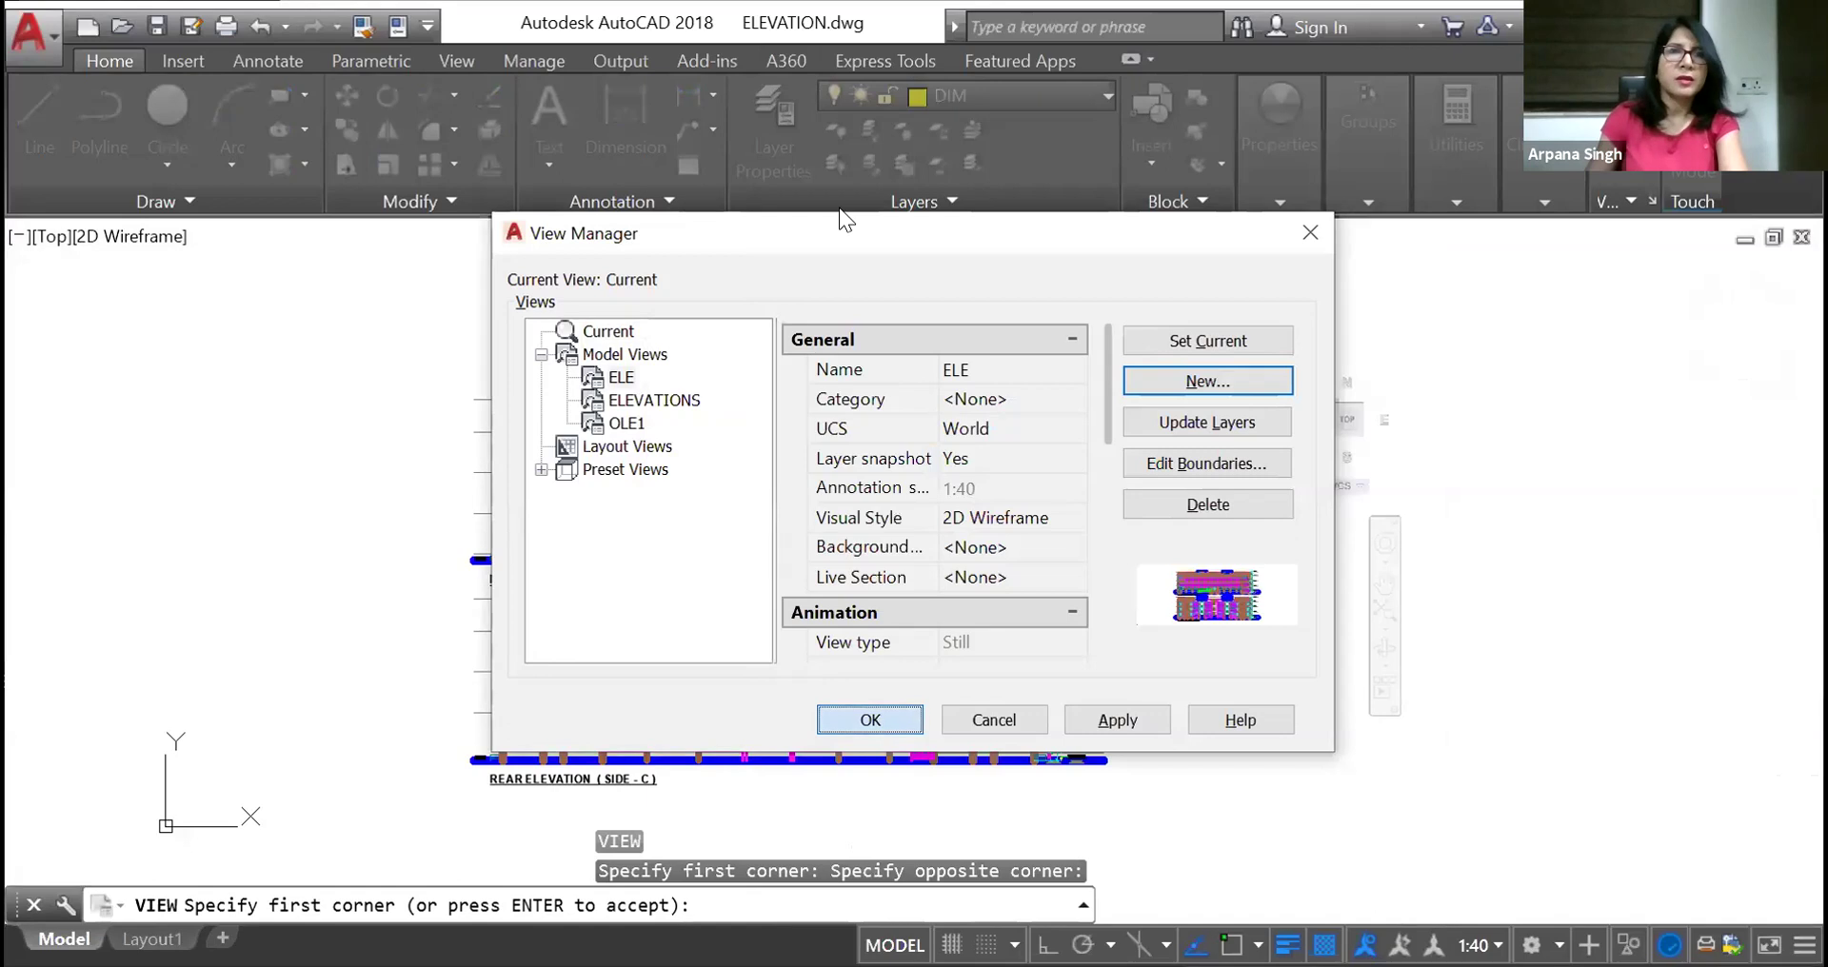
{"action": "key", "text": "Return"}
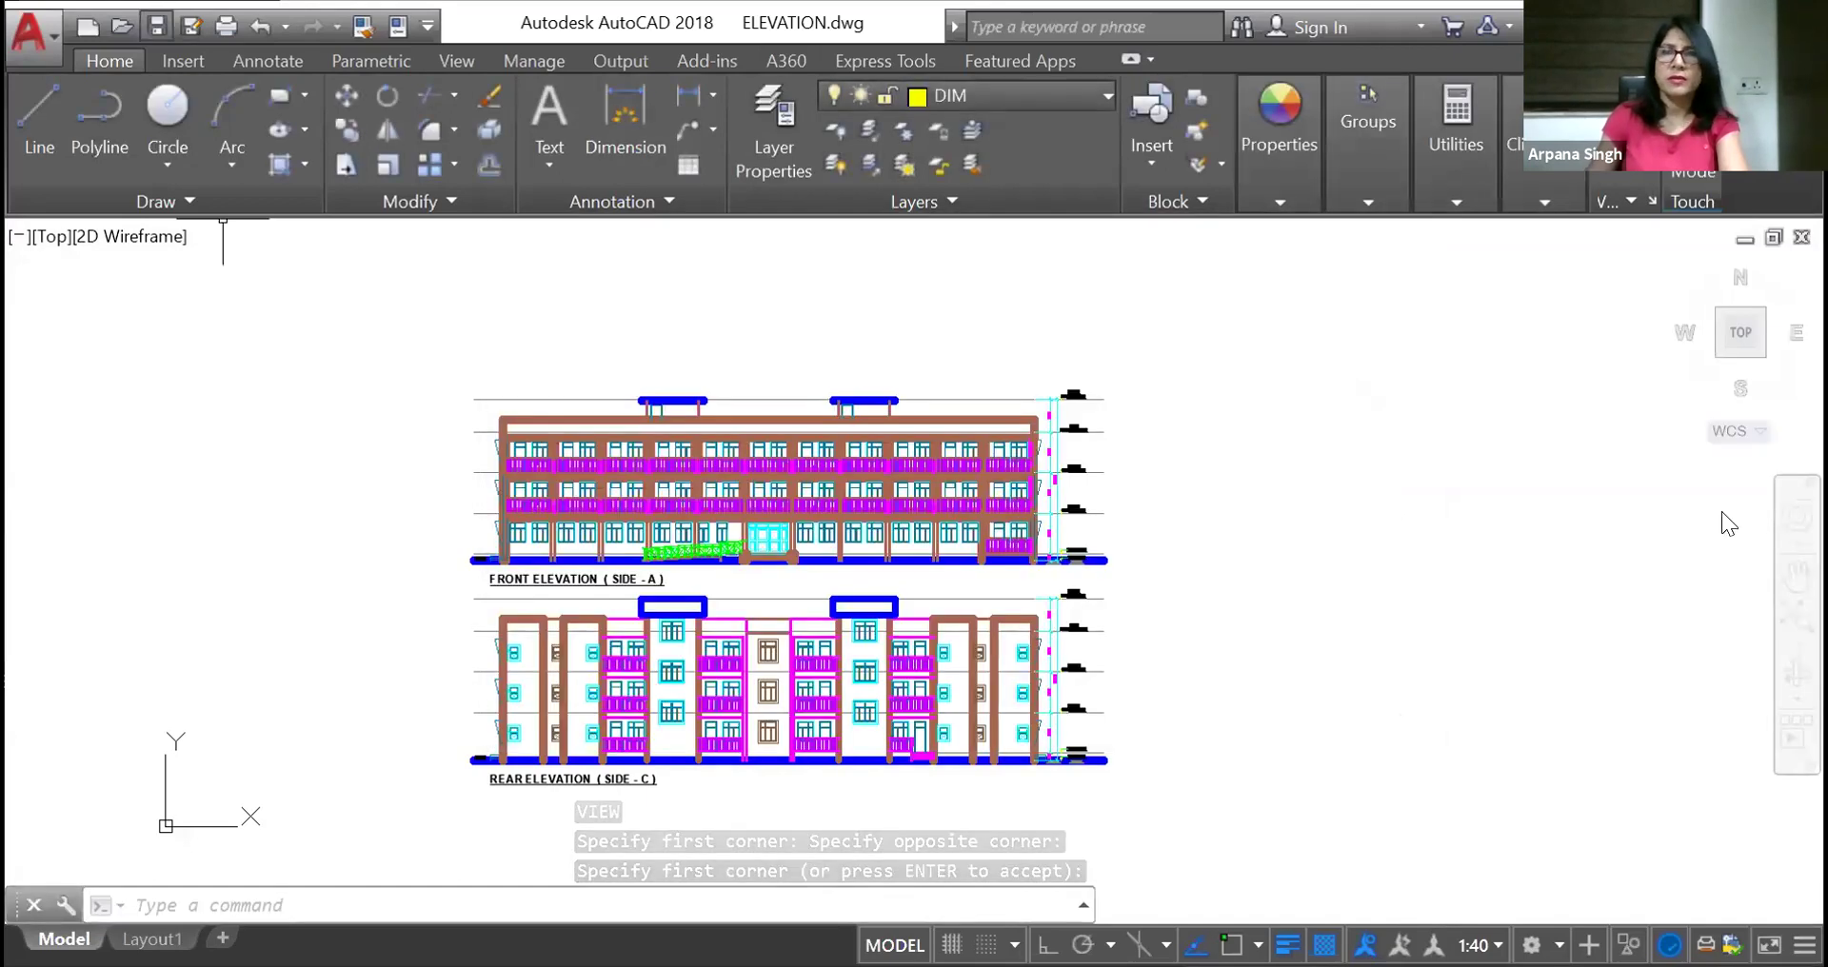
Save the elevation drawing, and open the SECTION drawing from the CLASS folder
{"action": "key", "text": "Escape"}
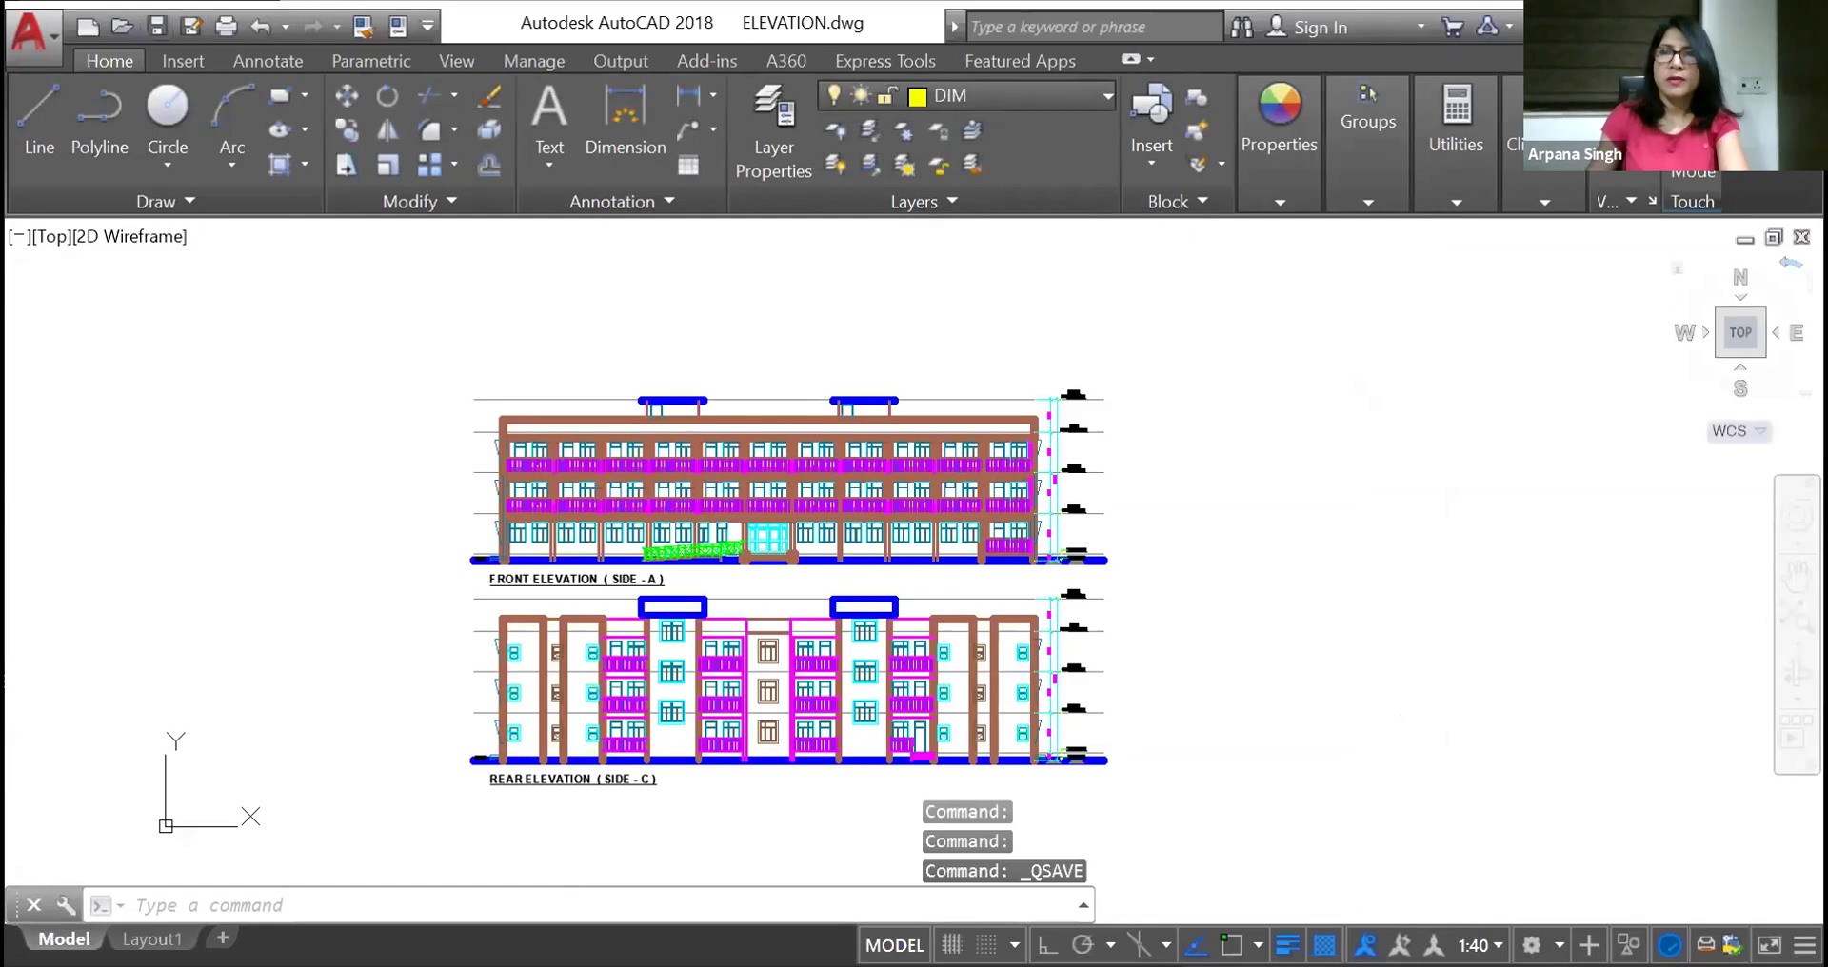
{"action": "key", "text": "ctrl+Tab"}
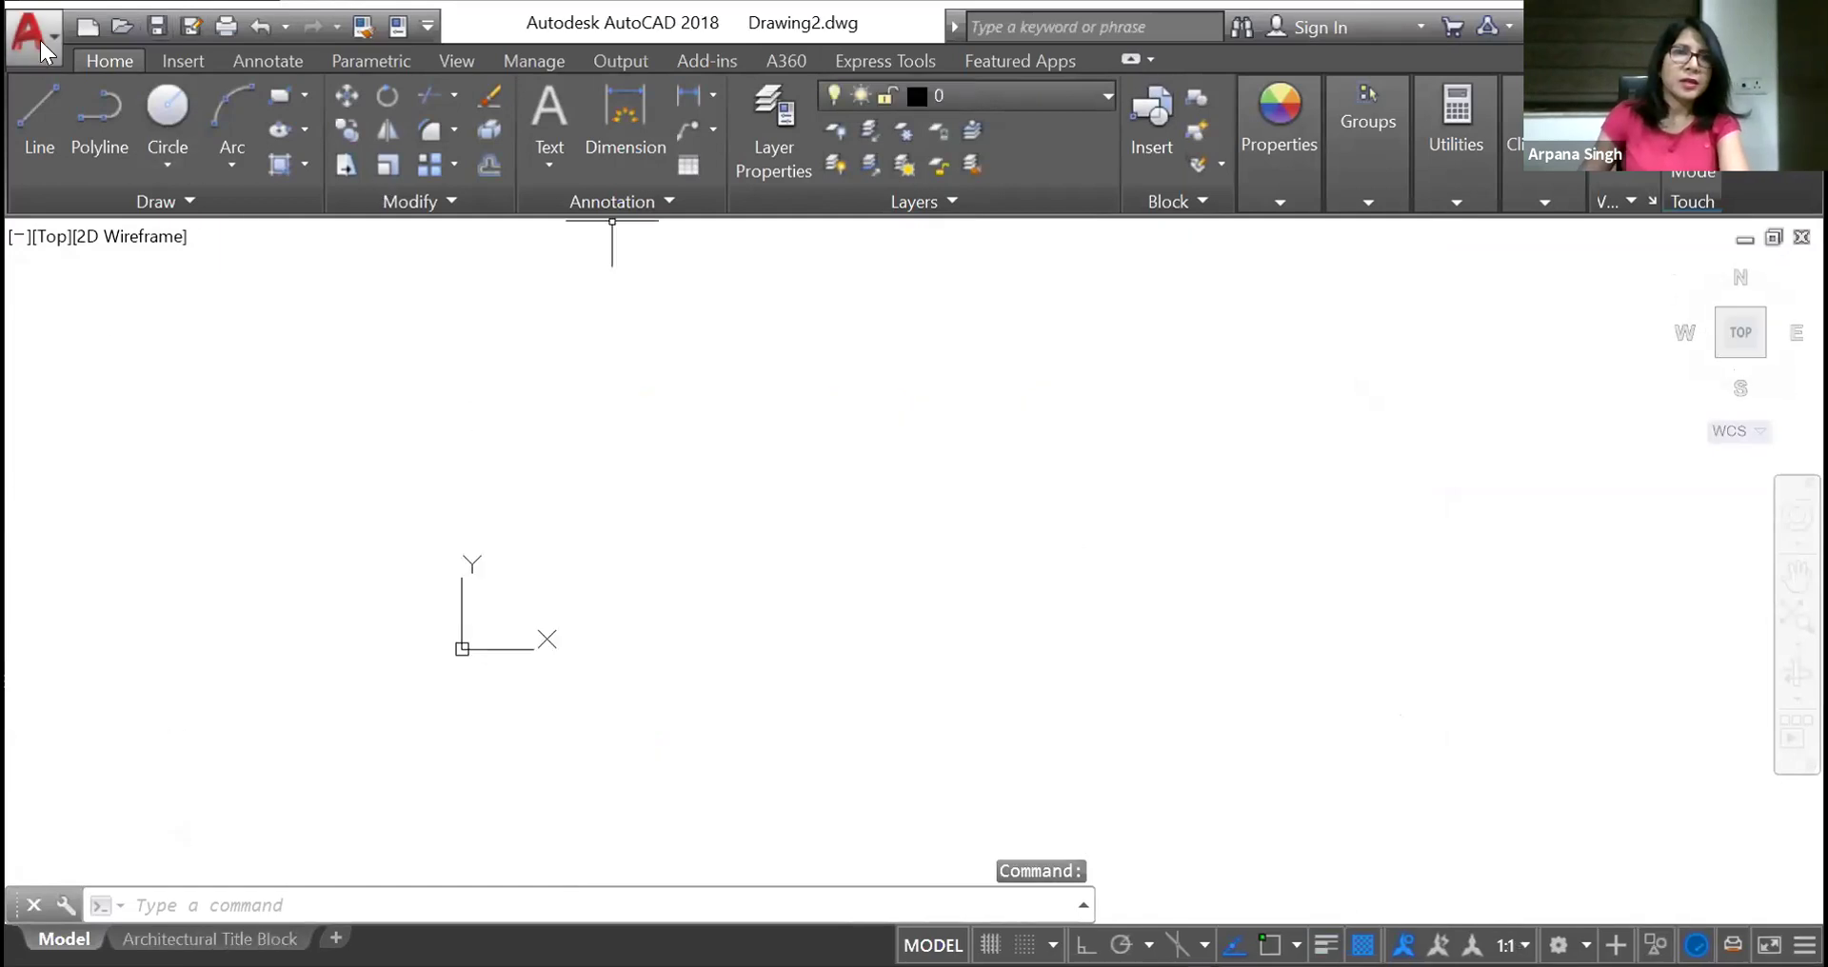
{"action": "left_click", "coordinate": [33, 36]}
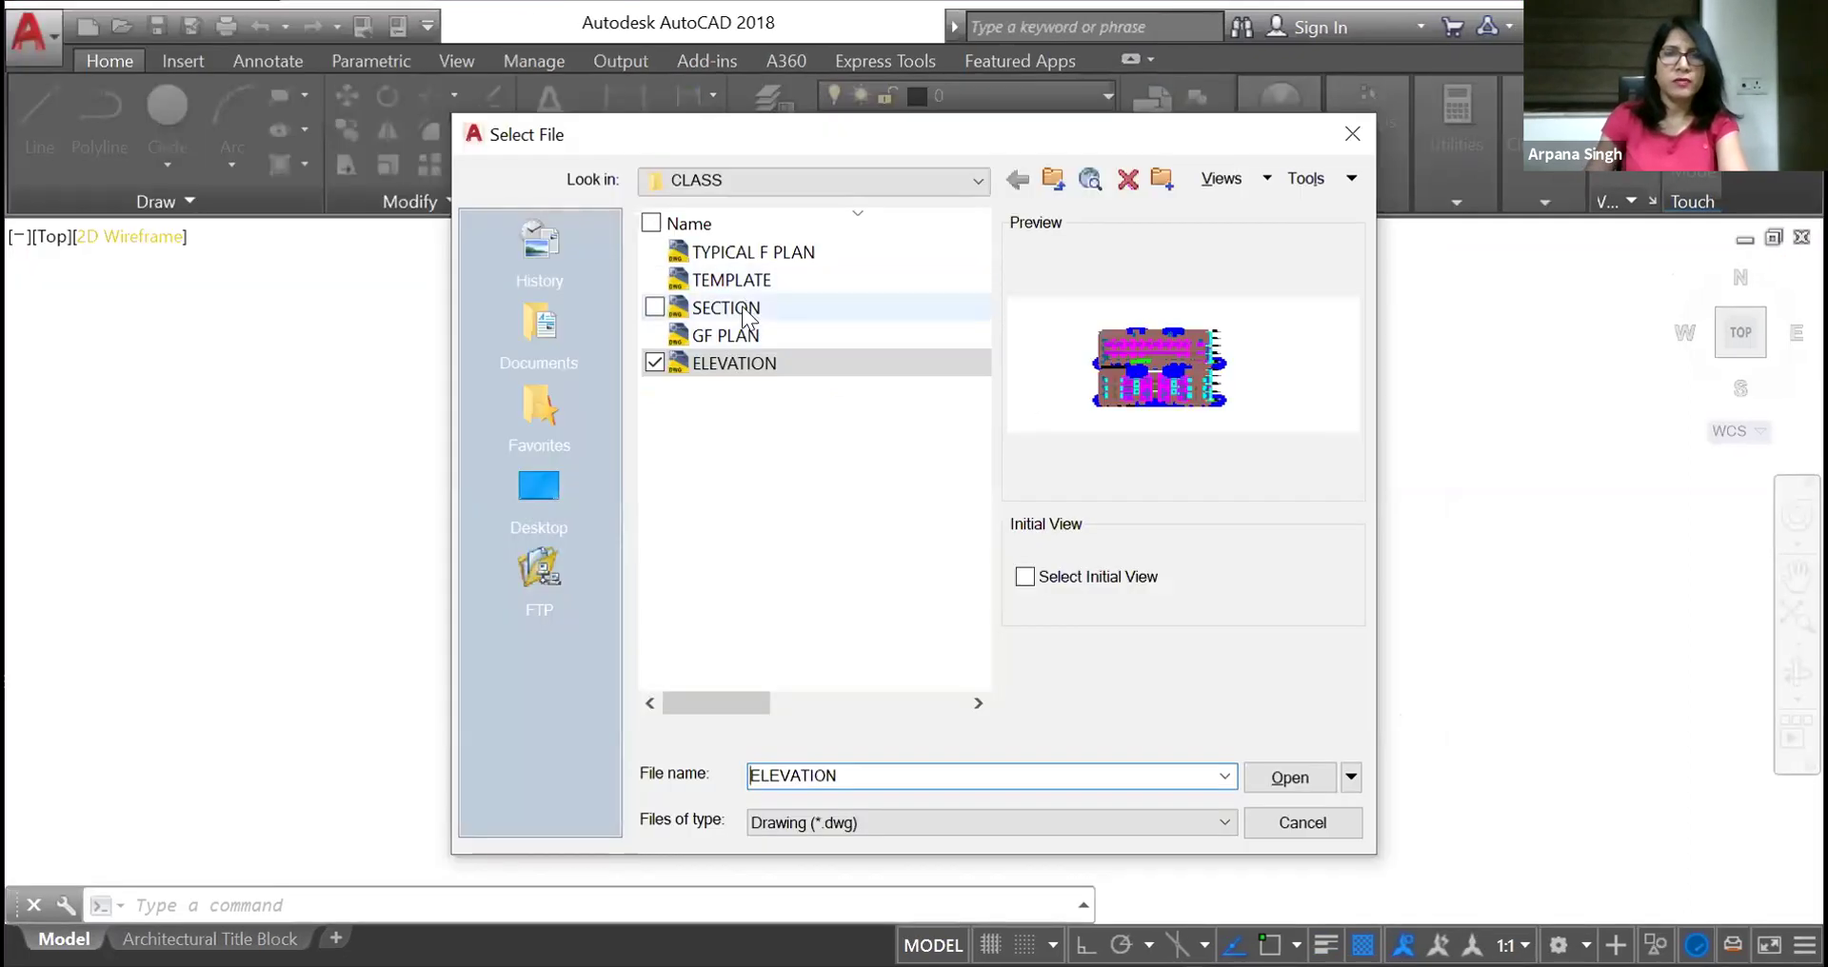
{"action": "left_click", "coordinate": [747, 308]}
{"action": "left_click", "coordinate": [1276, 781]}
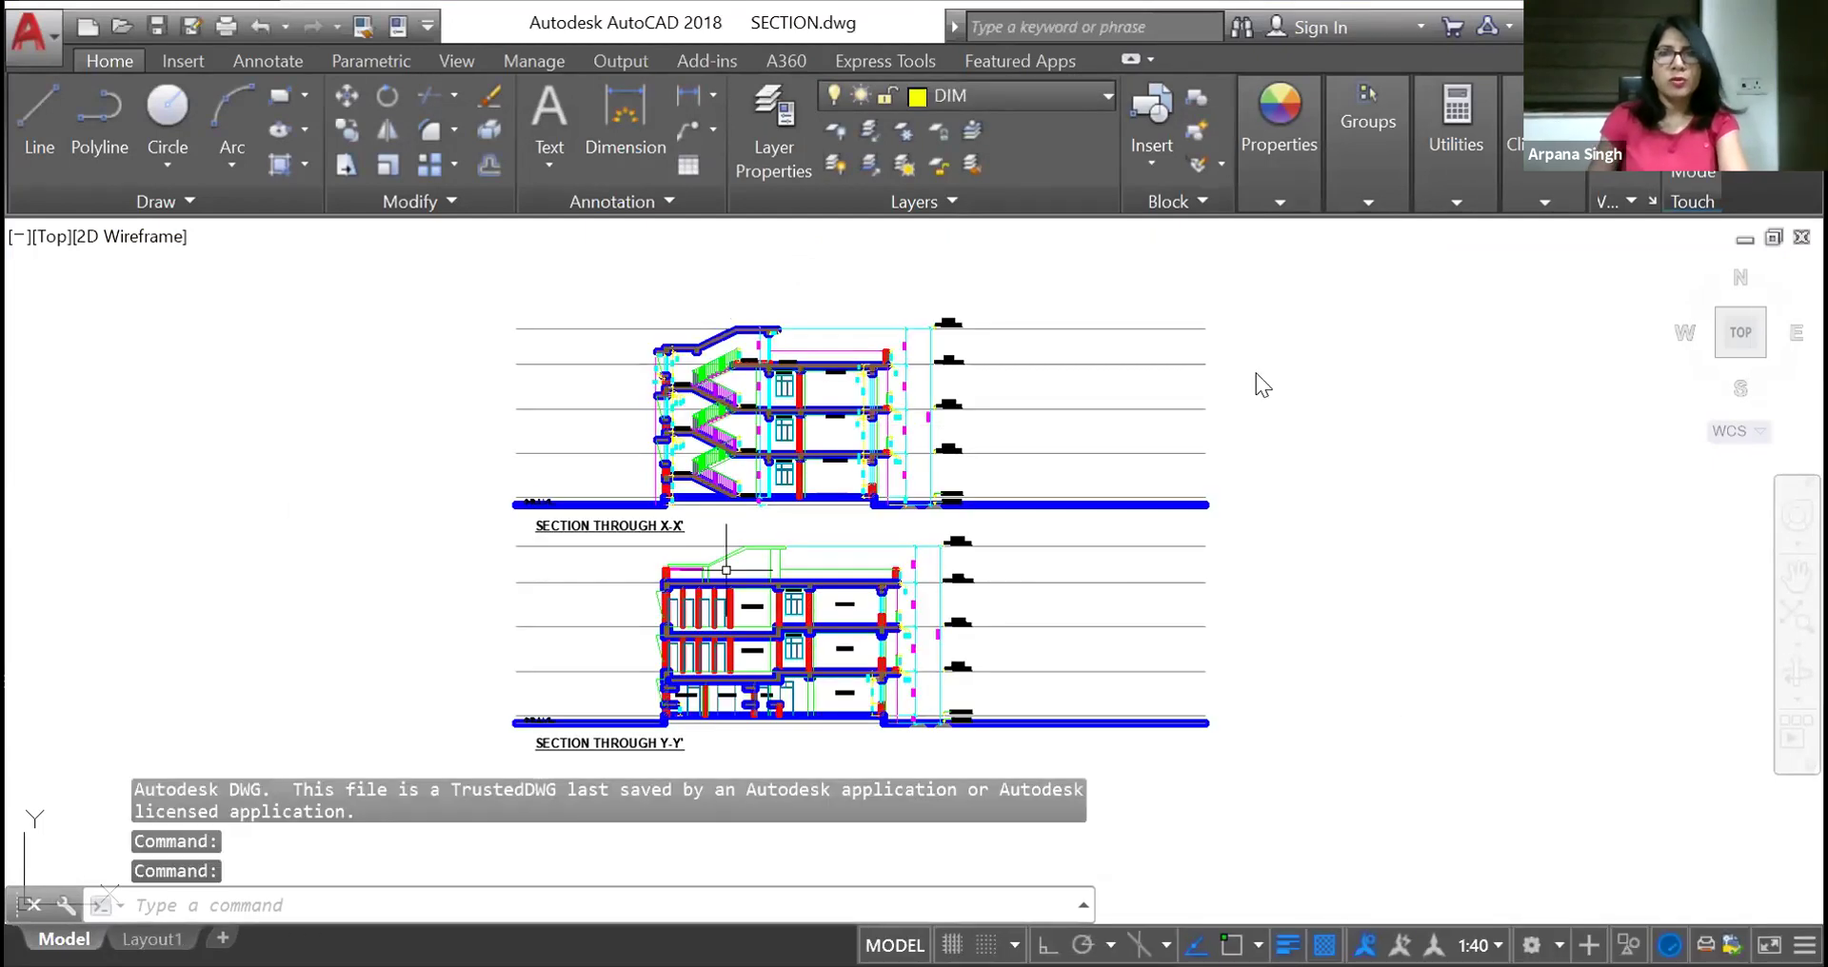
Start a new model view in the View Manager and name it SEC
{"action": "type", "text": "v"}
{"action": "key", "text": "Return"}
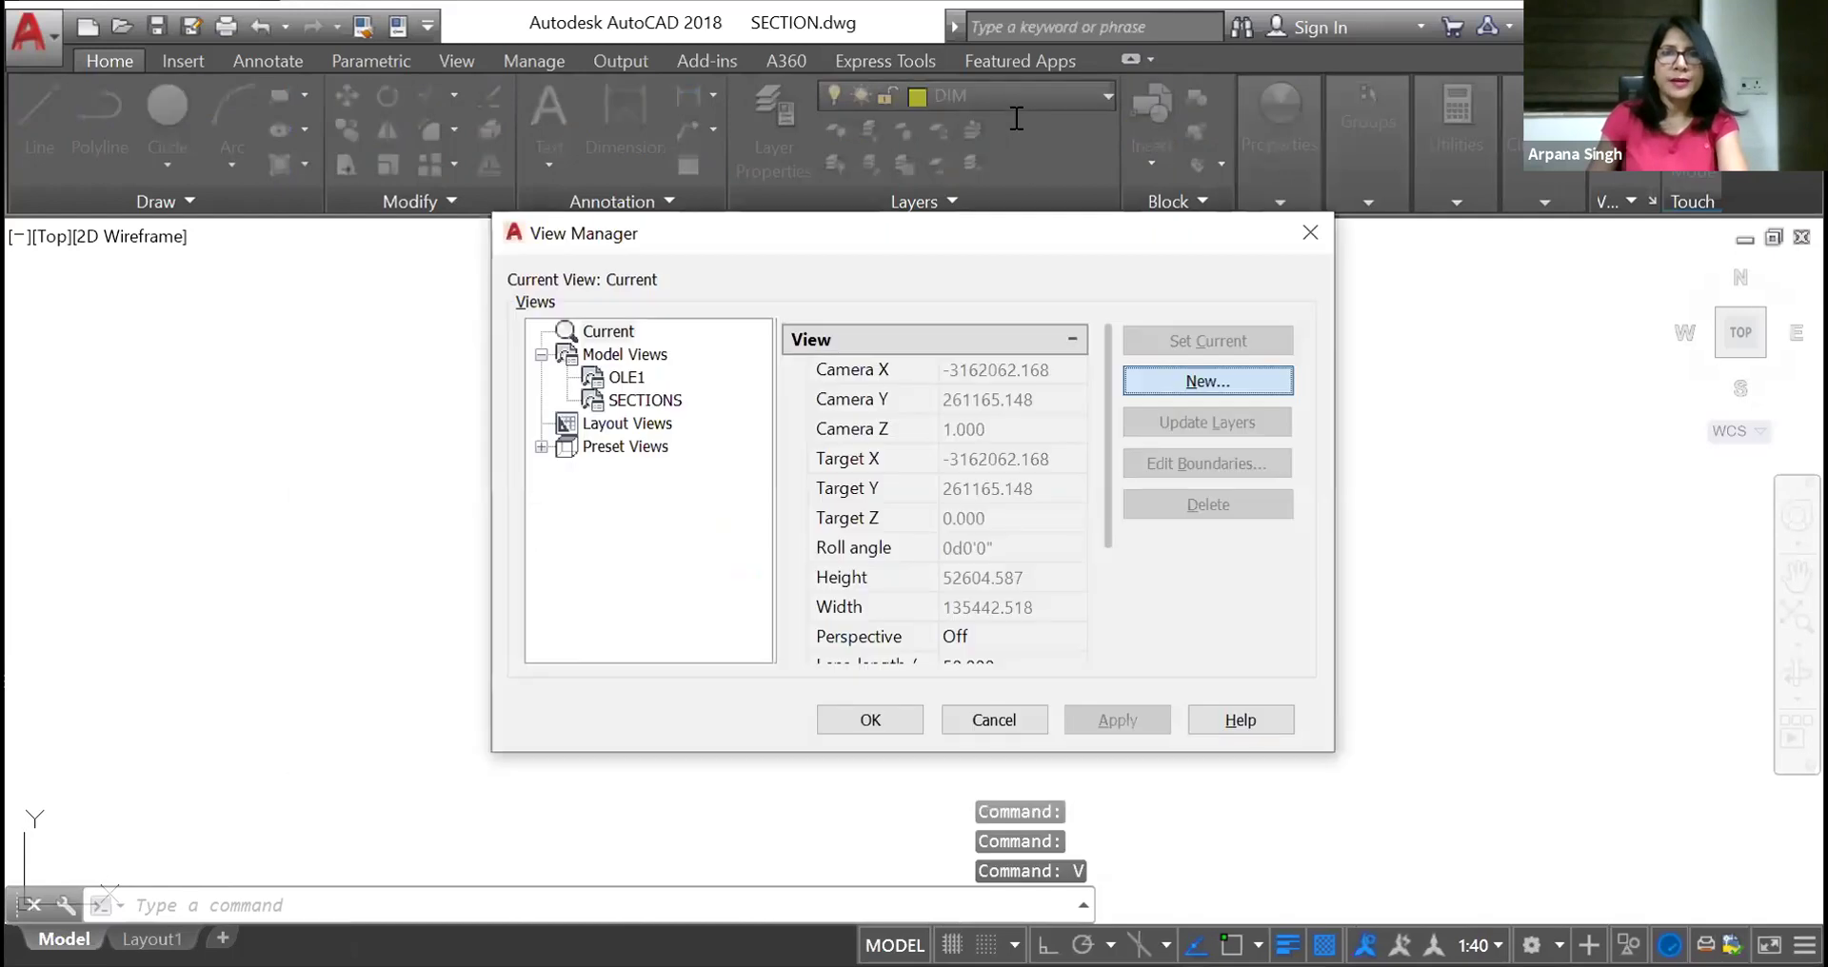
{"action": "left_click", "coordinate": [1255, 376]}
{"action": "type", "text": "SEC"}
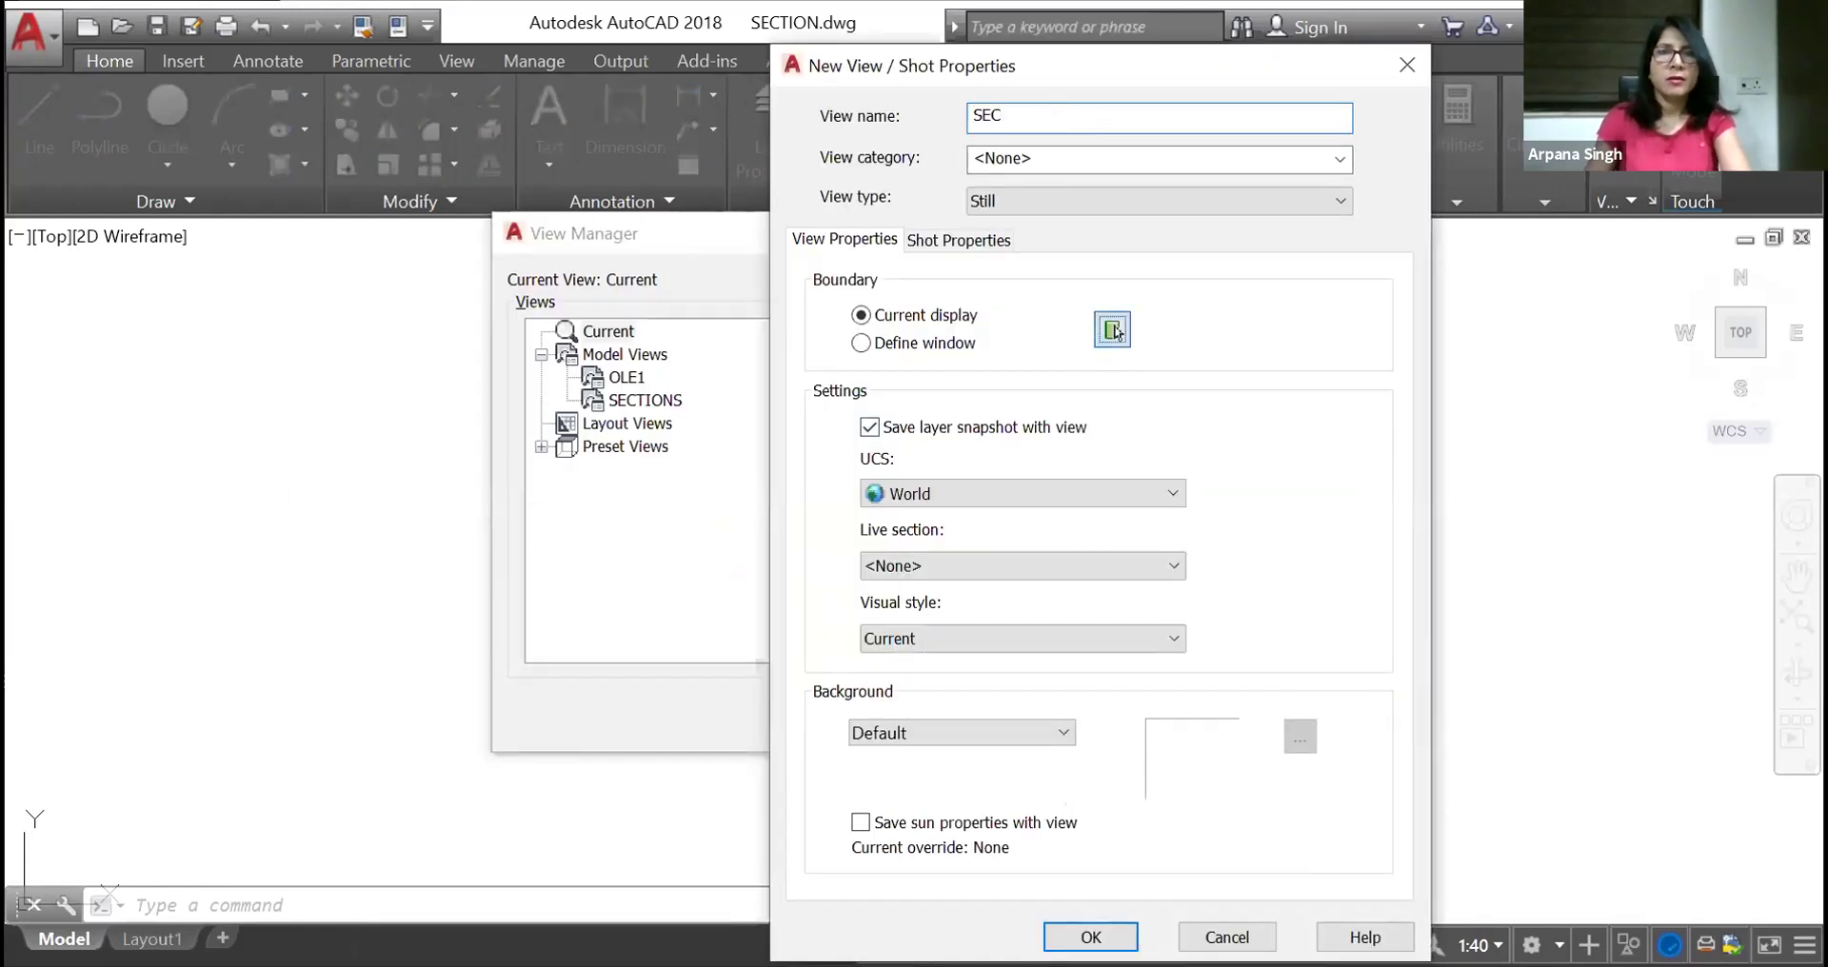
Define the SEC view's boundary as a window around both building sections, and save the section drawing
{"action": "left_click", "coordinate": [1114, 331]}
{"action": "left_click", "coordinate": [672, 427]}
{"action": "left_click", "coordinate": [1087, 697]}
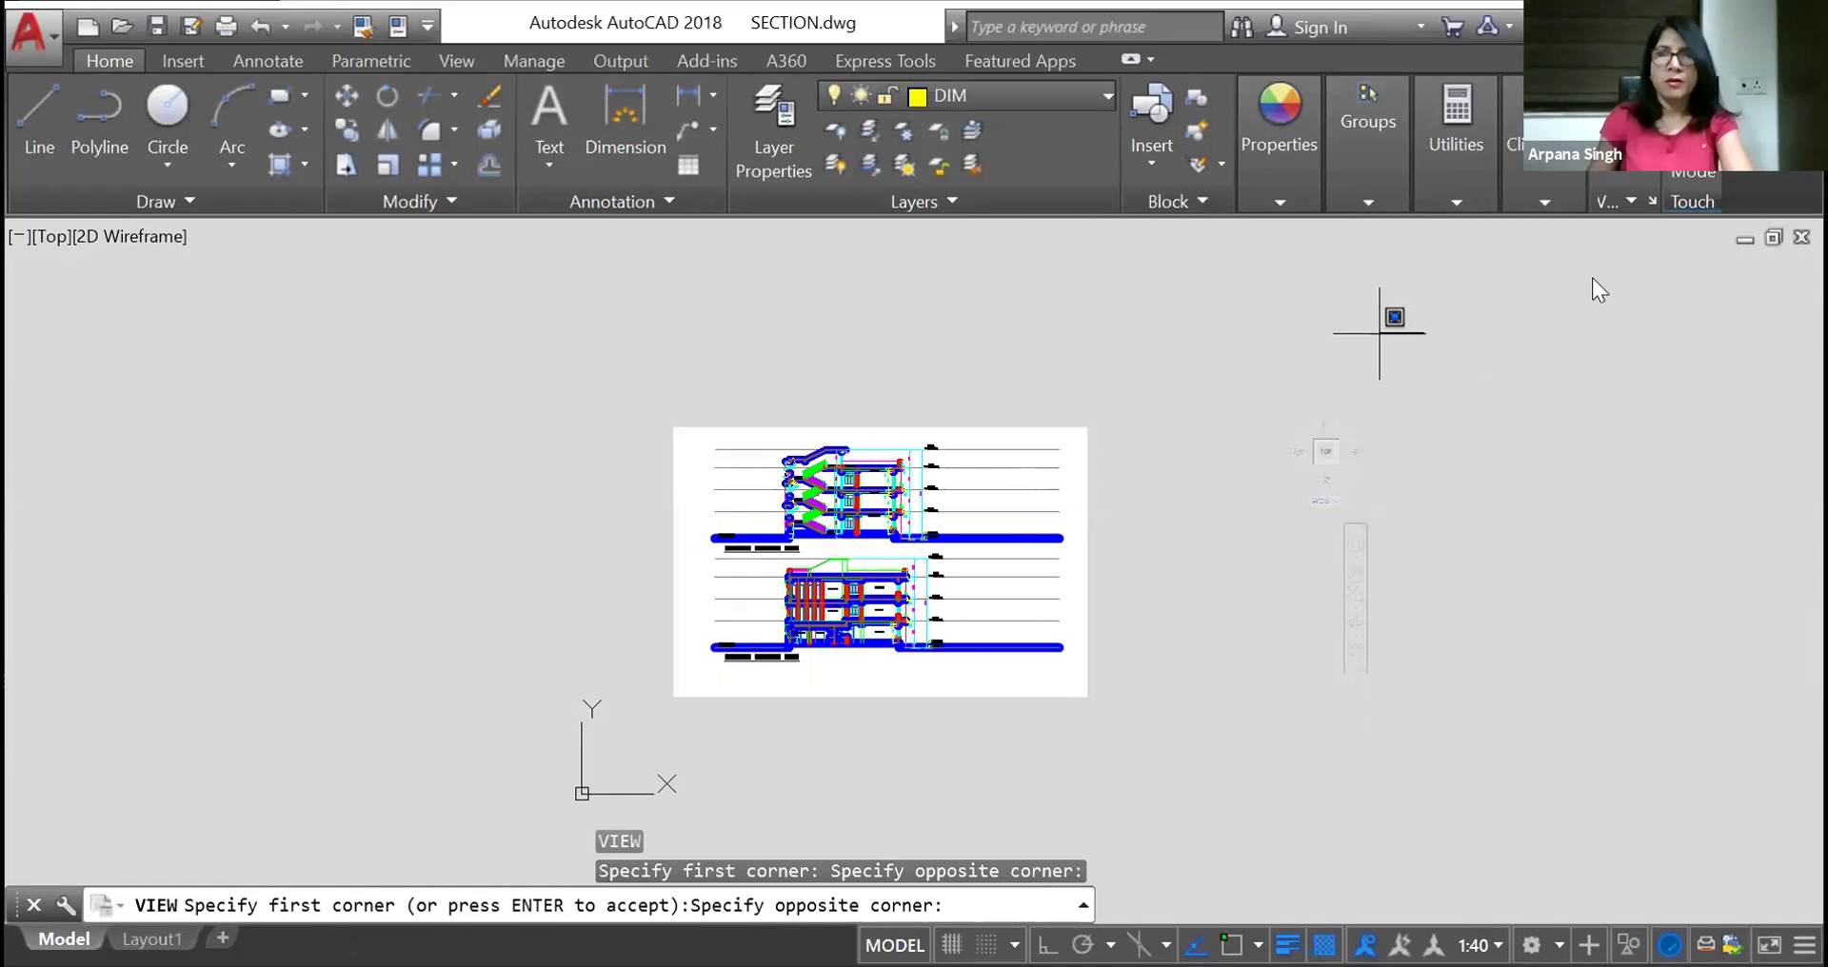
{"action": "key", "text": "ctrl+s"}
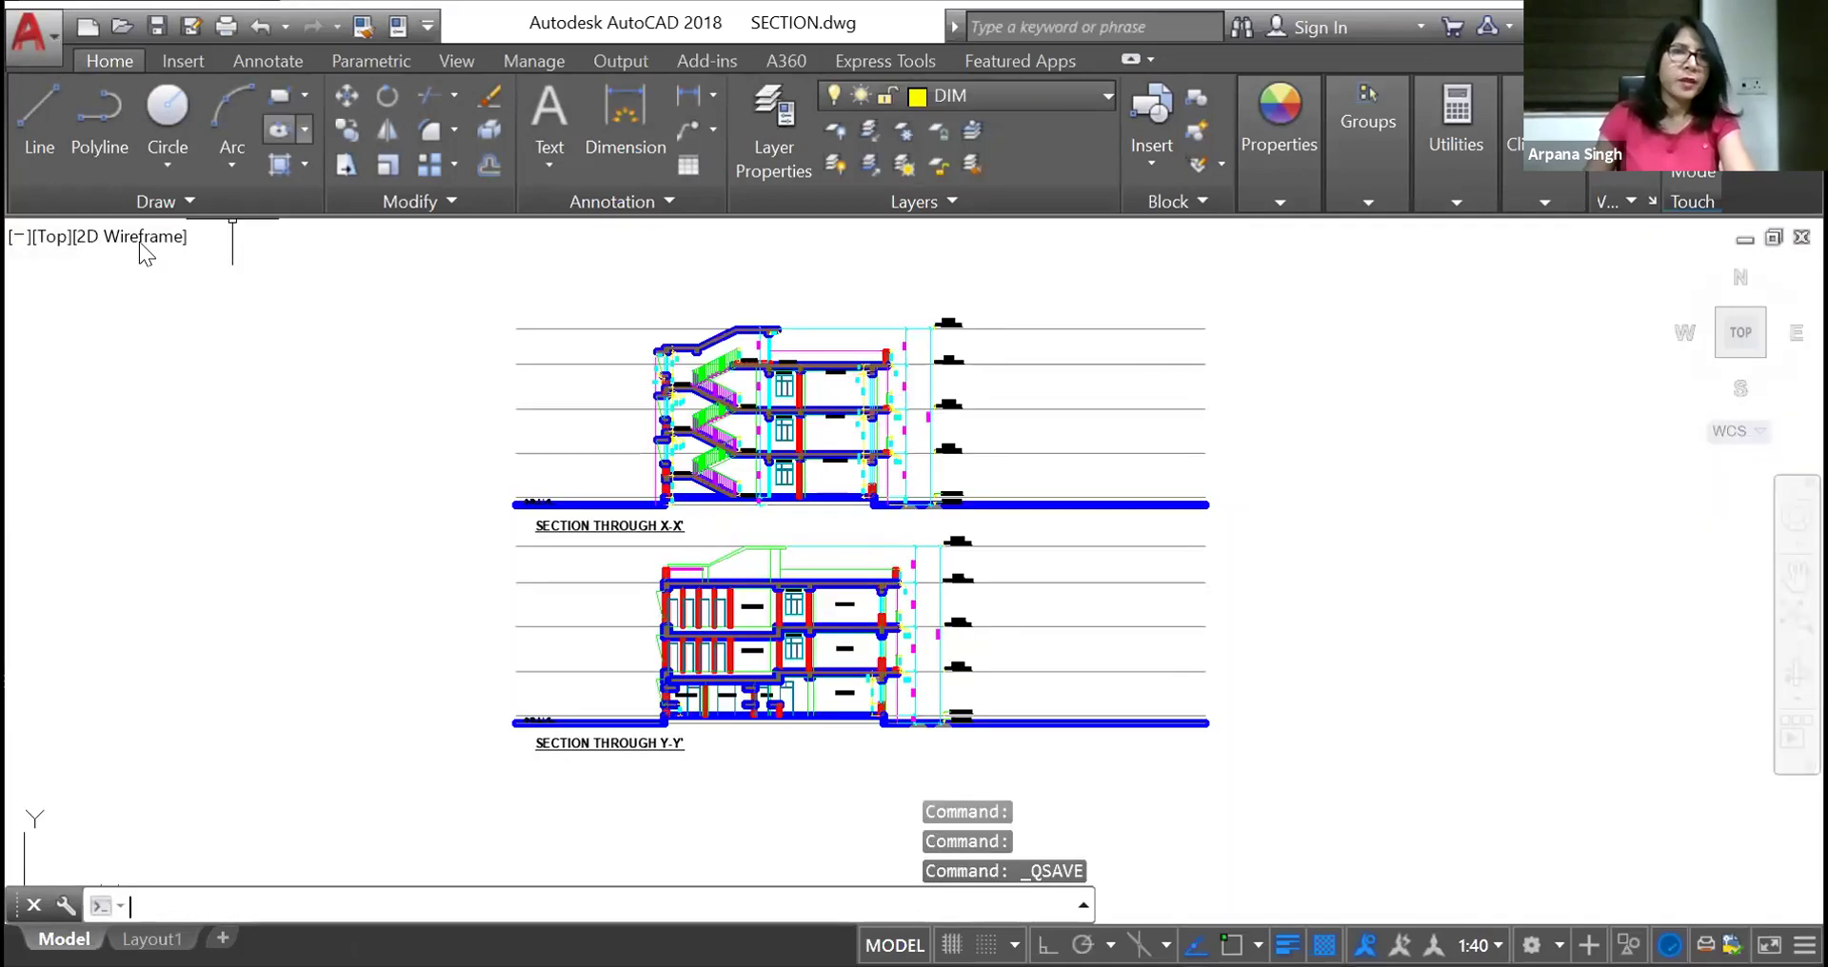
Open the TEMPLATE drawing from the CLASS folder and erase the placeholder field under SHEET NO in the title block
{"action": "key", "text": "ctrl+Tab"}
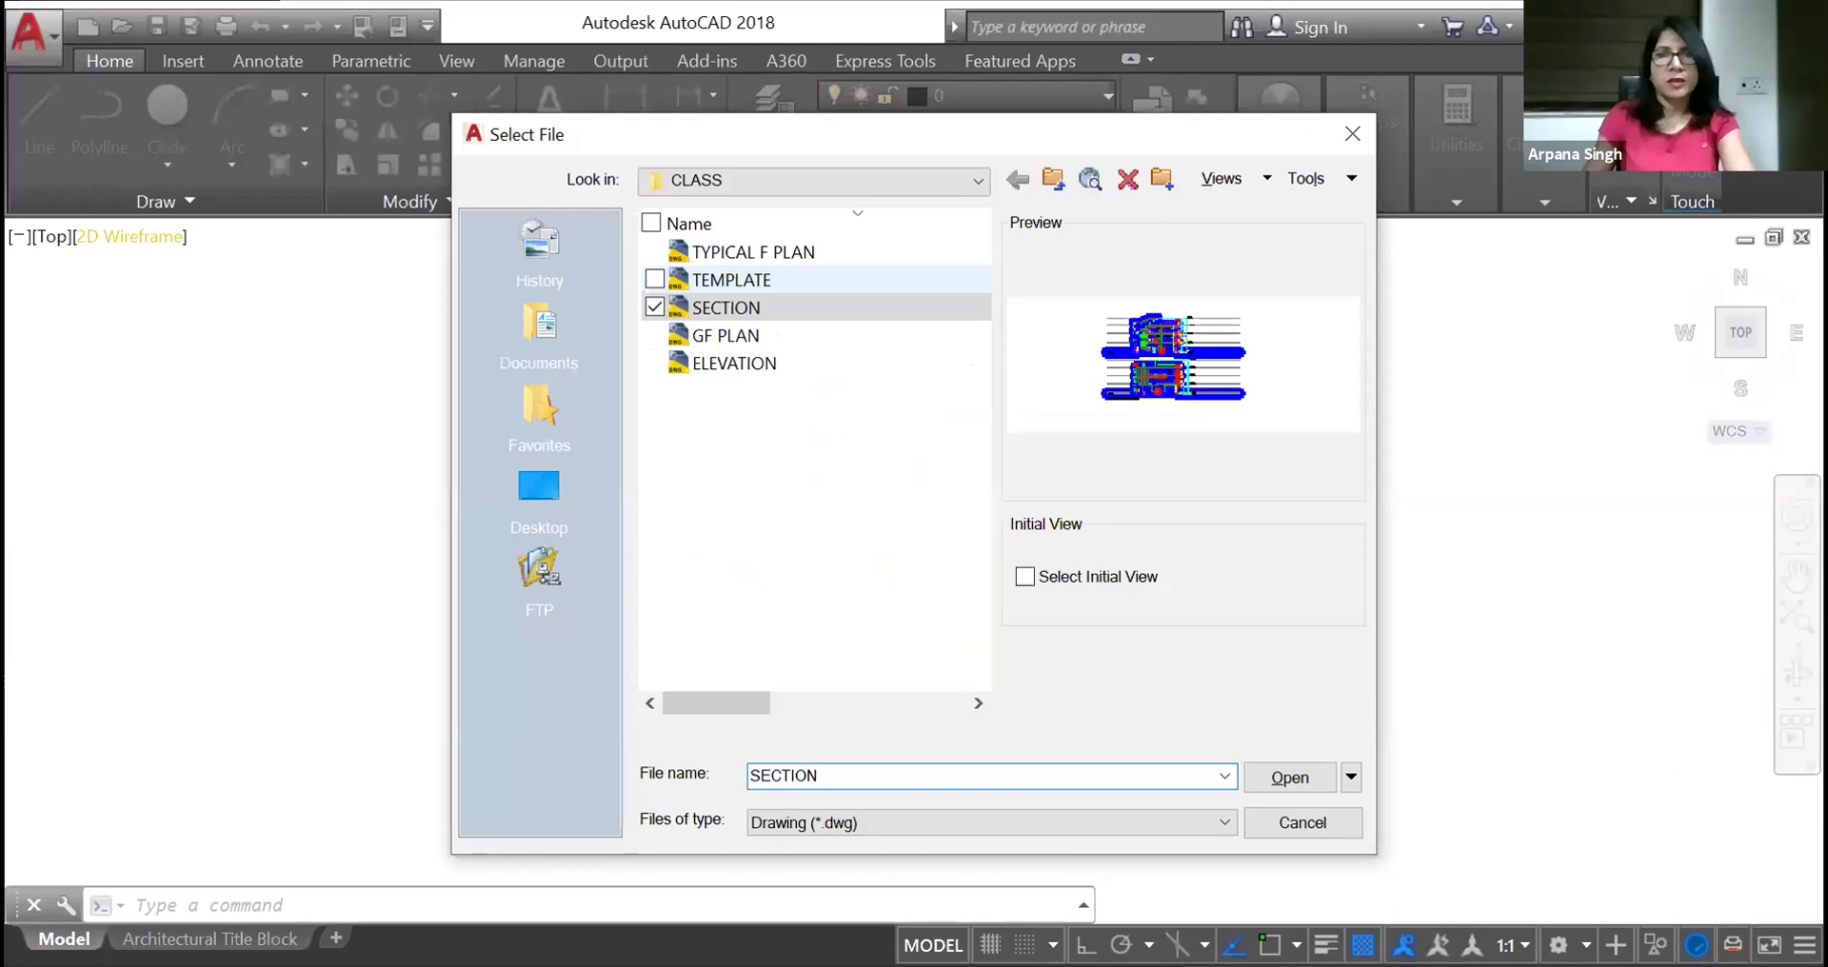
{"action": "key", "text": "Escape"}
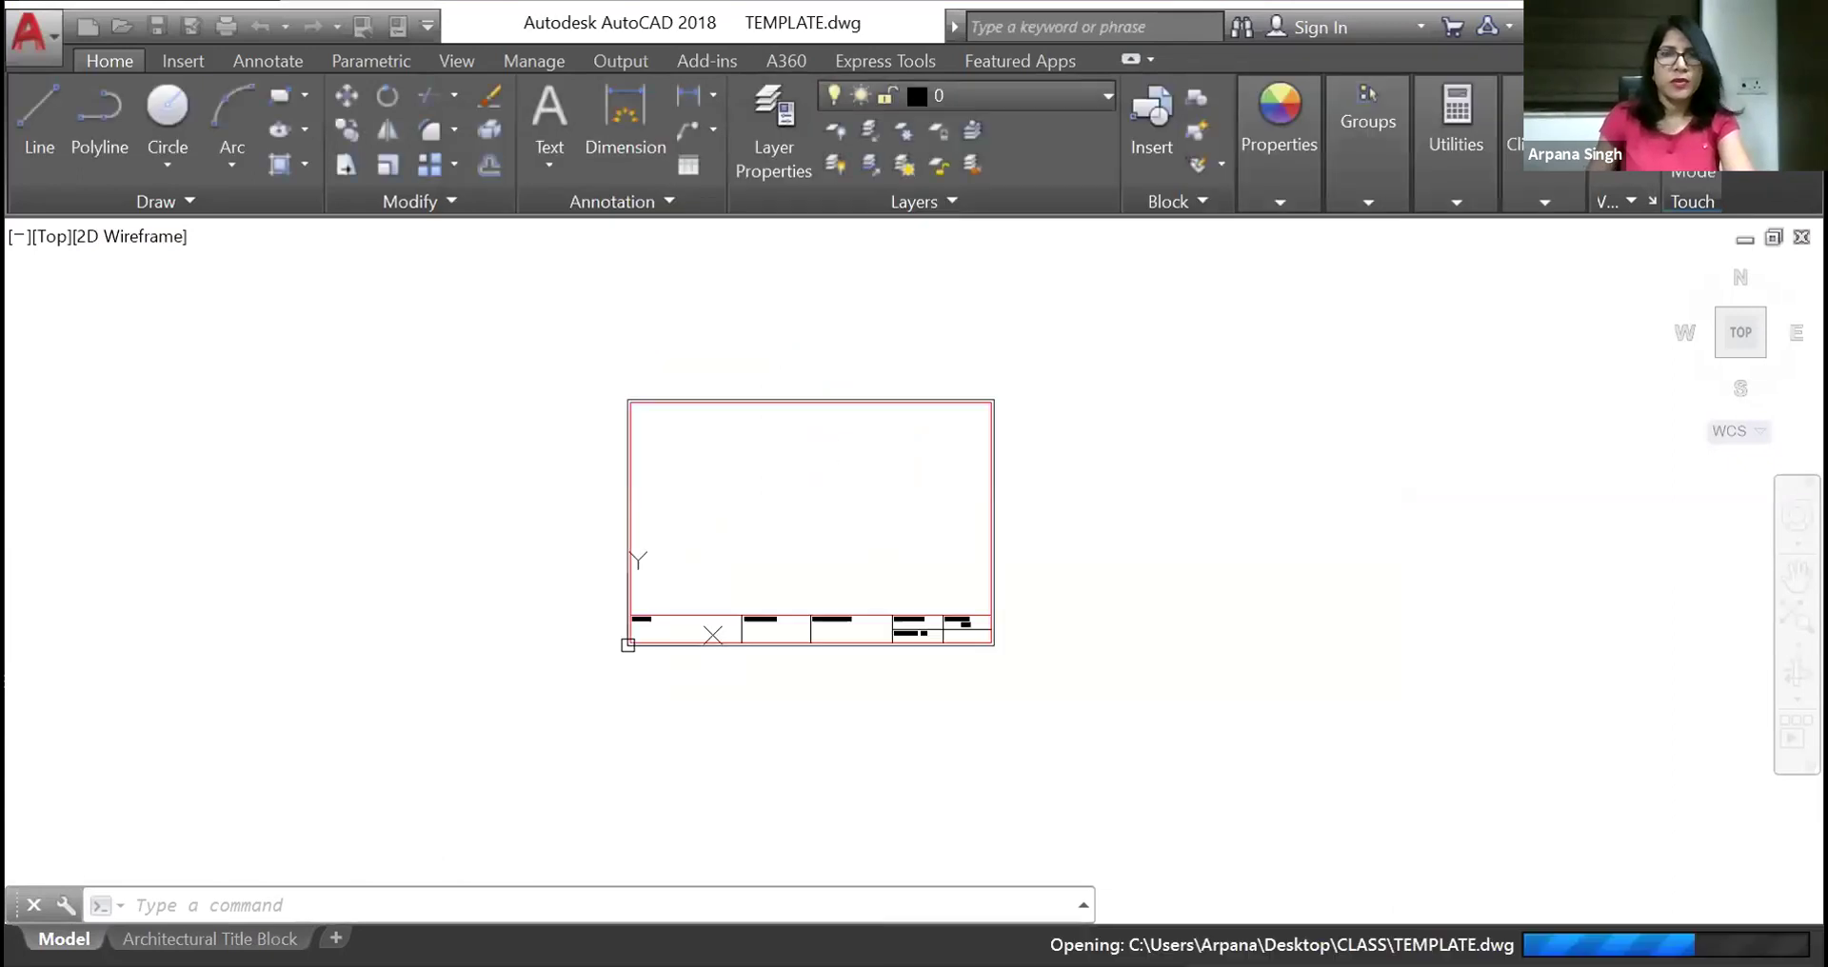
{"action": "scroll", "coordinate": [767, 603], "scroll_direction": "up", "scroll_amount": 4}
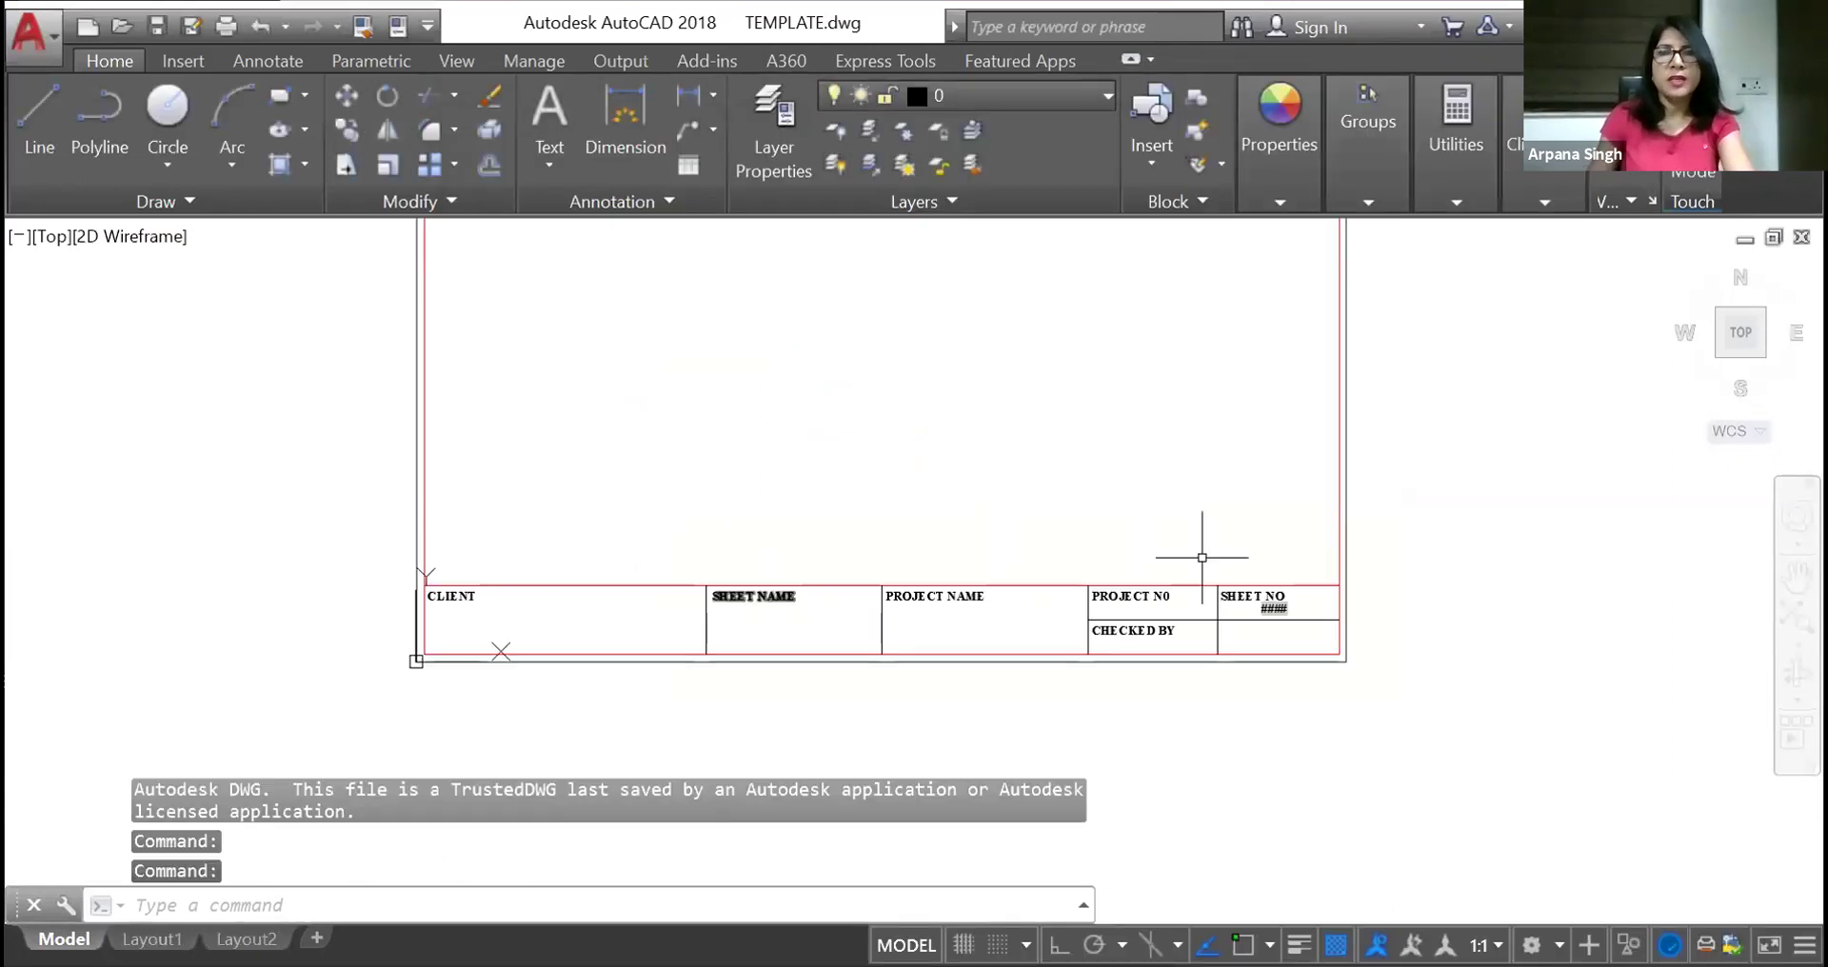
{"action": "scroll", "coordinate": [1248, 621], "scroll_direction": "up", "scroll_amount": 2}
{"action": "left_click", "coordinate": [1248, 621]}
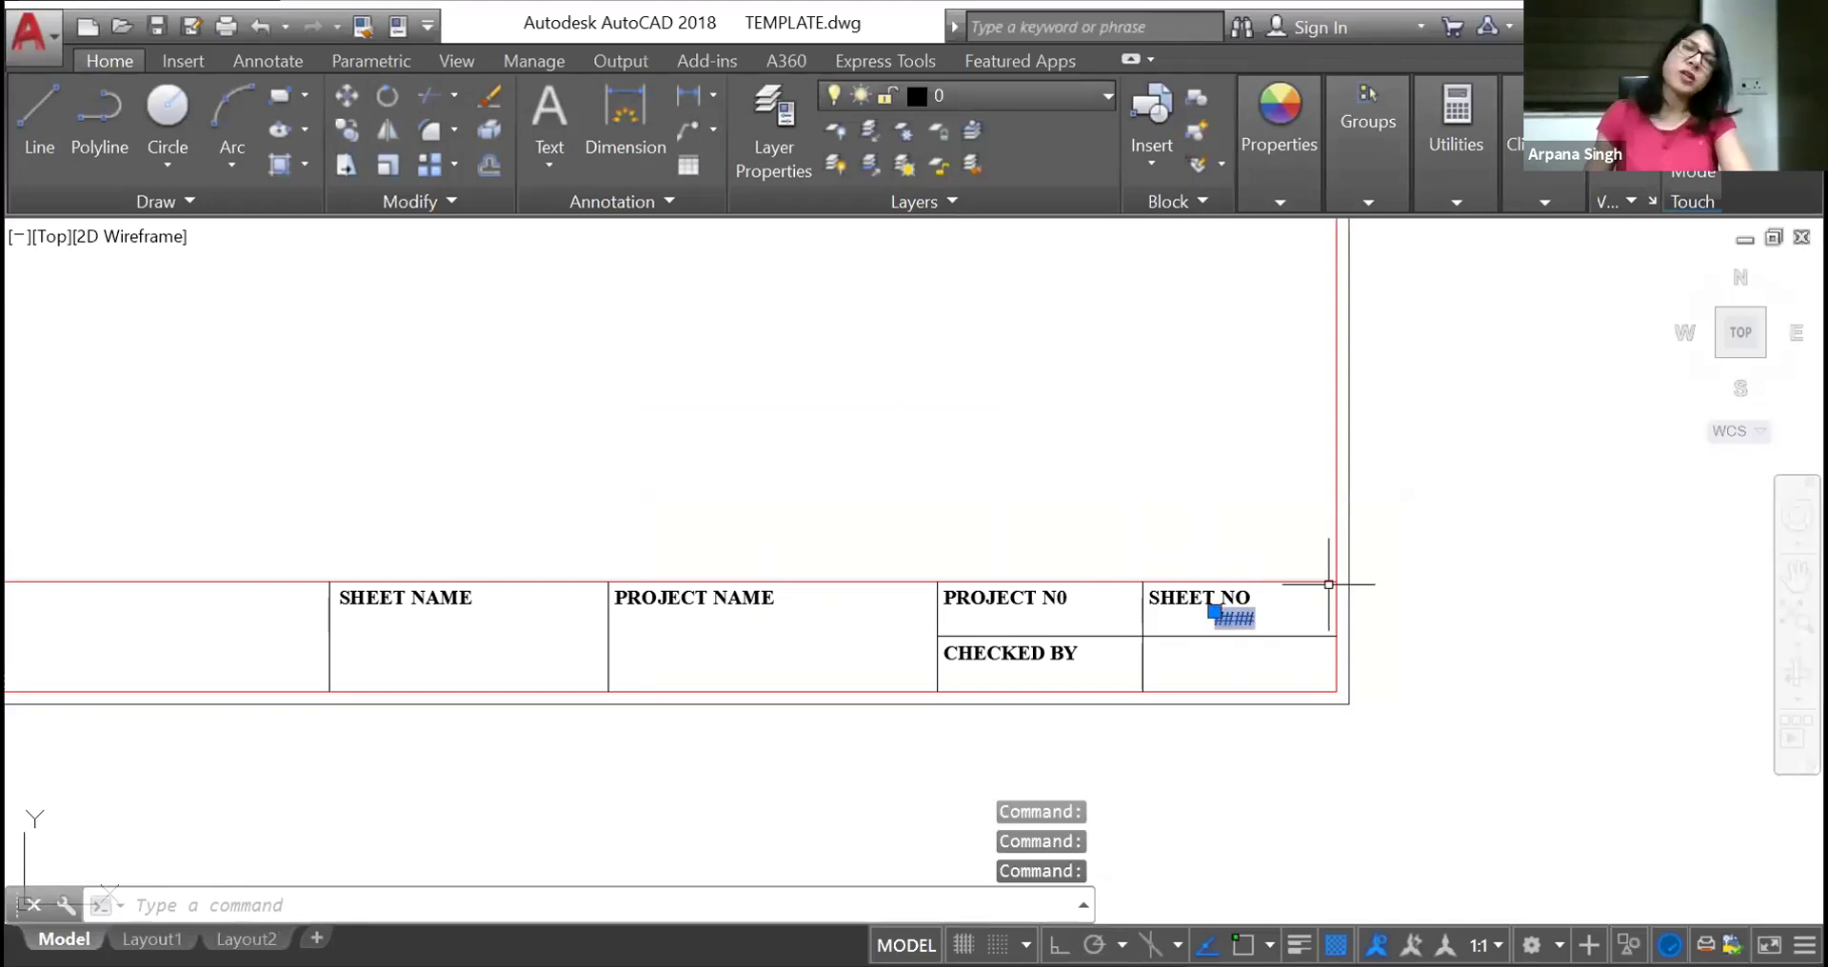
{"action": "type", "text": "e"}
{"action": "key", "text": "Return"}
Examine the font and height settings of the A1 text style, leaving them as they are
{"action": "scroll", "coordinate": [1128, 715], "scroll_direction": "down", "scroll_amount": 4}
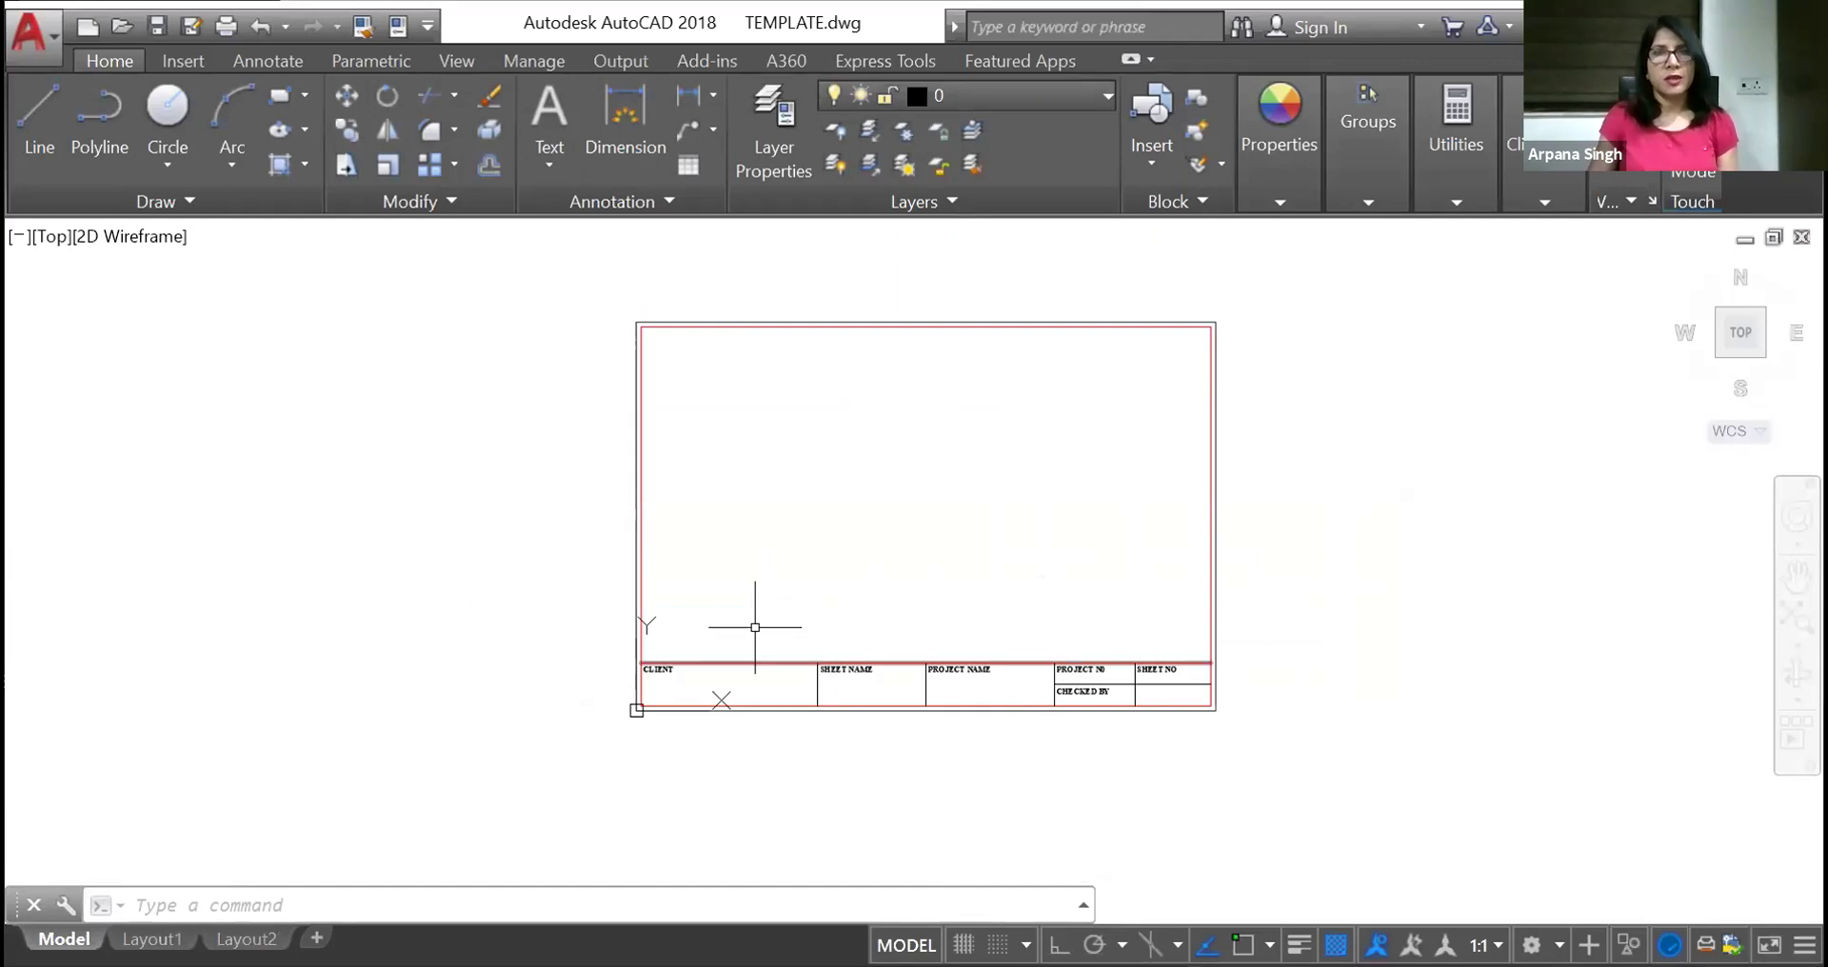
{"action": "scroll", "coordinate": [744, 584], "scroll_direction": "up", "scroll_amount": 2}
{"action": "middle_click_drag", "start_coordinate": [910, 533], "coordinate": [747, 607]}
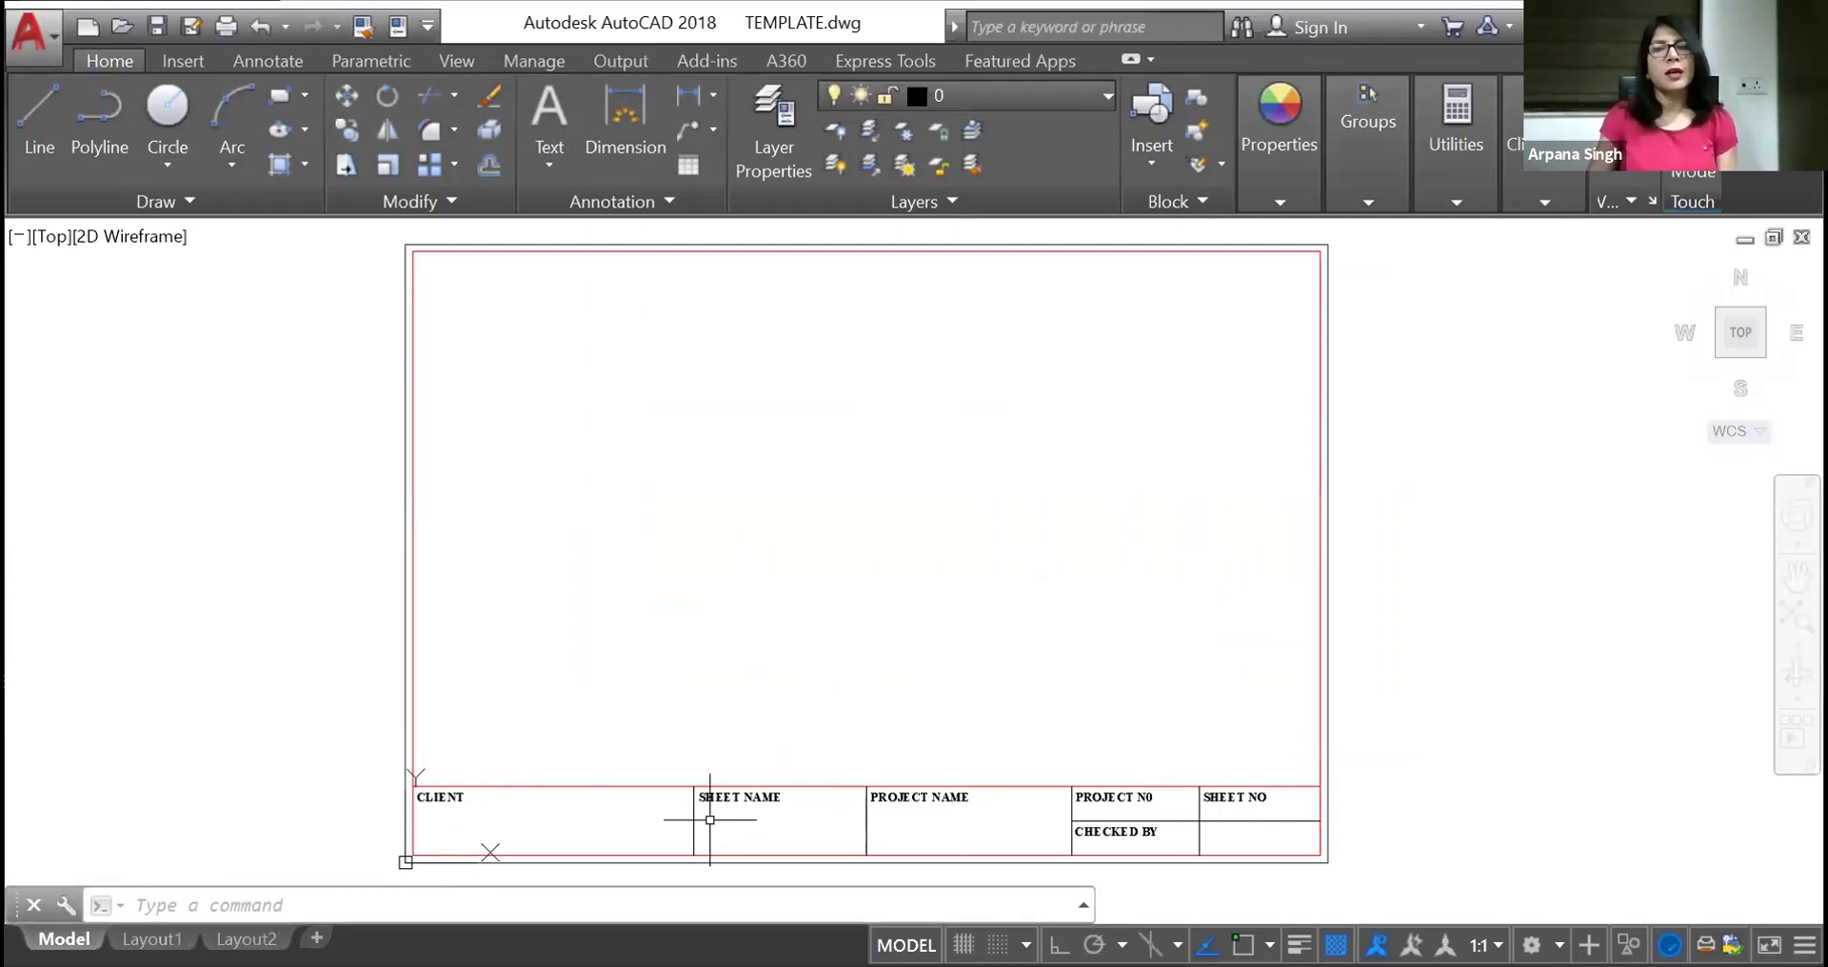
{"action": "left_click", "coordinate": [561, 164]}
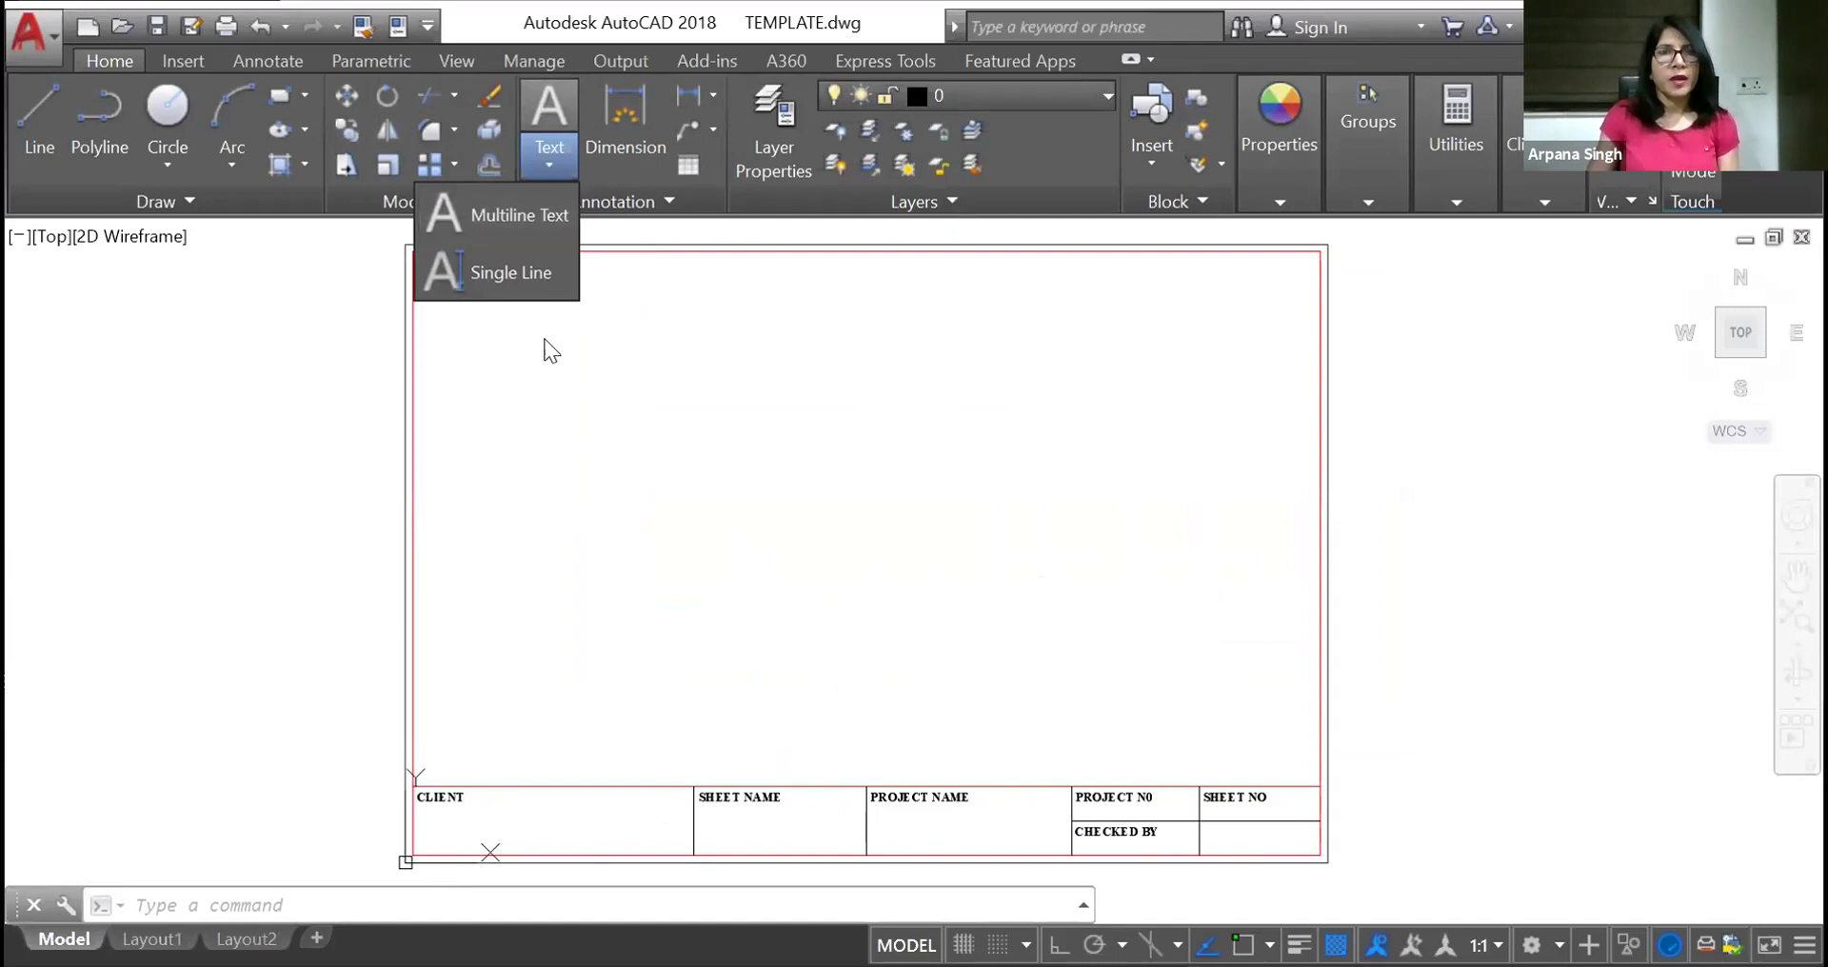
{"action": "left_click", "coordinate": [615, 200]}
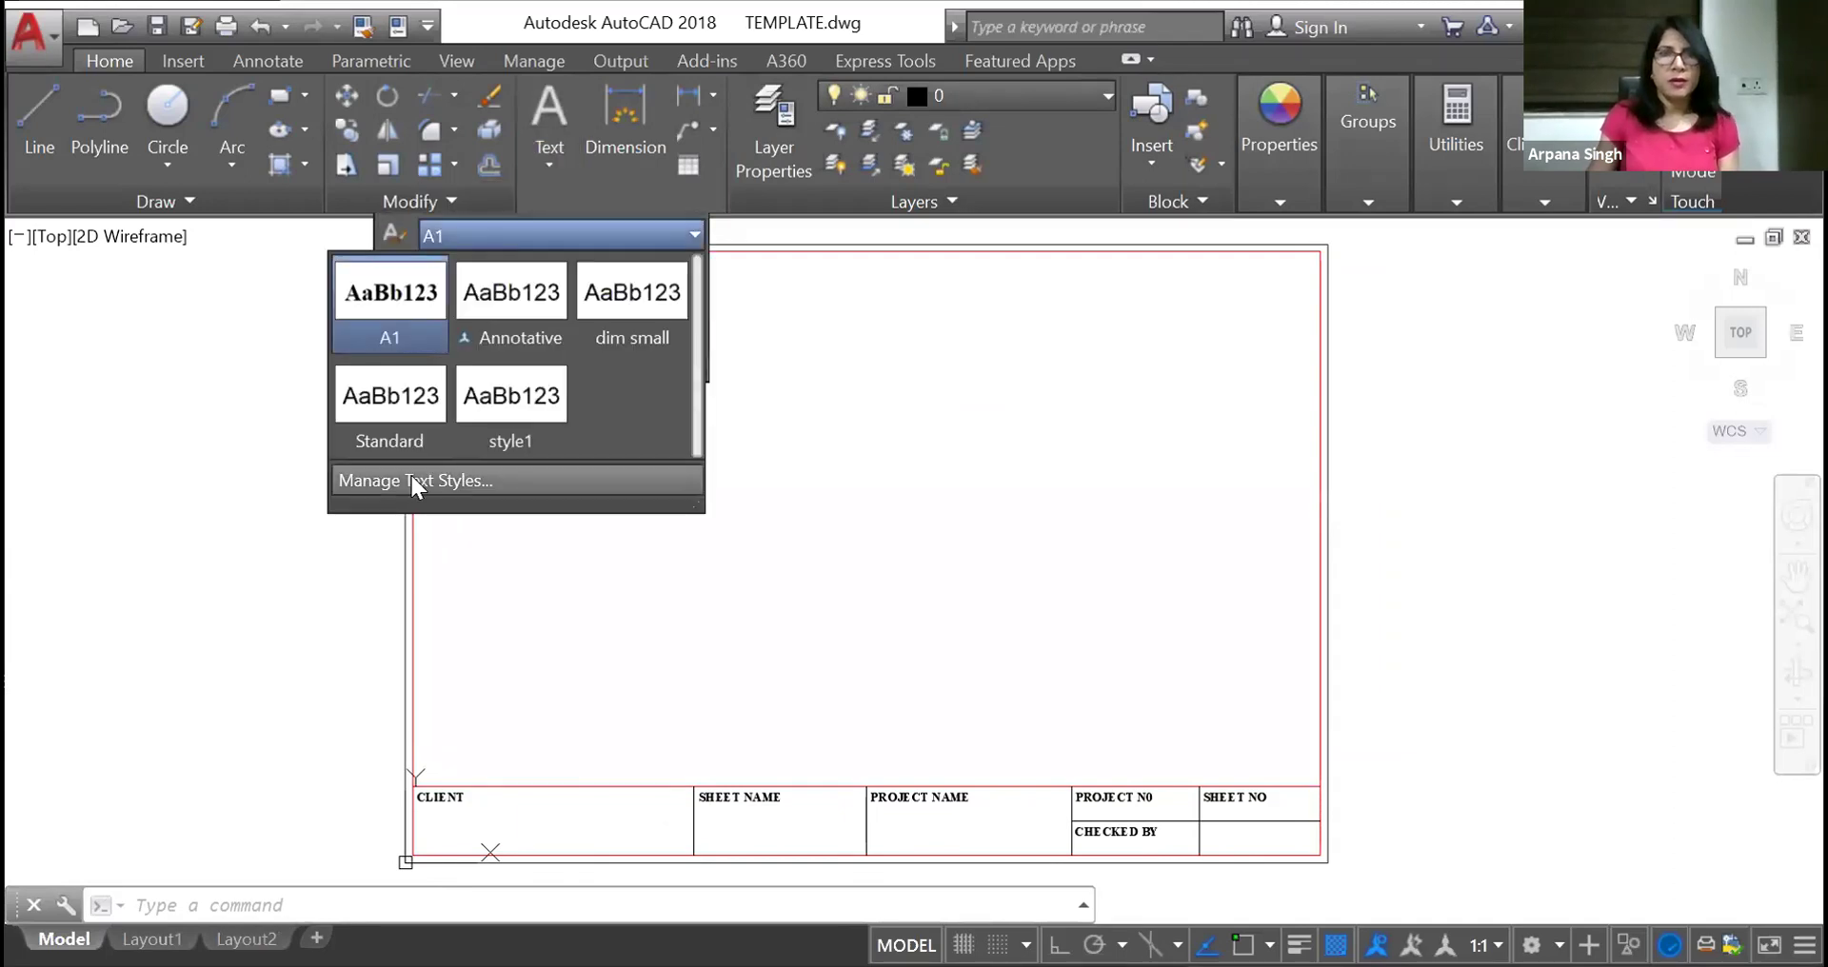
{"action": "left_click", "coordinate": [413, 480]}
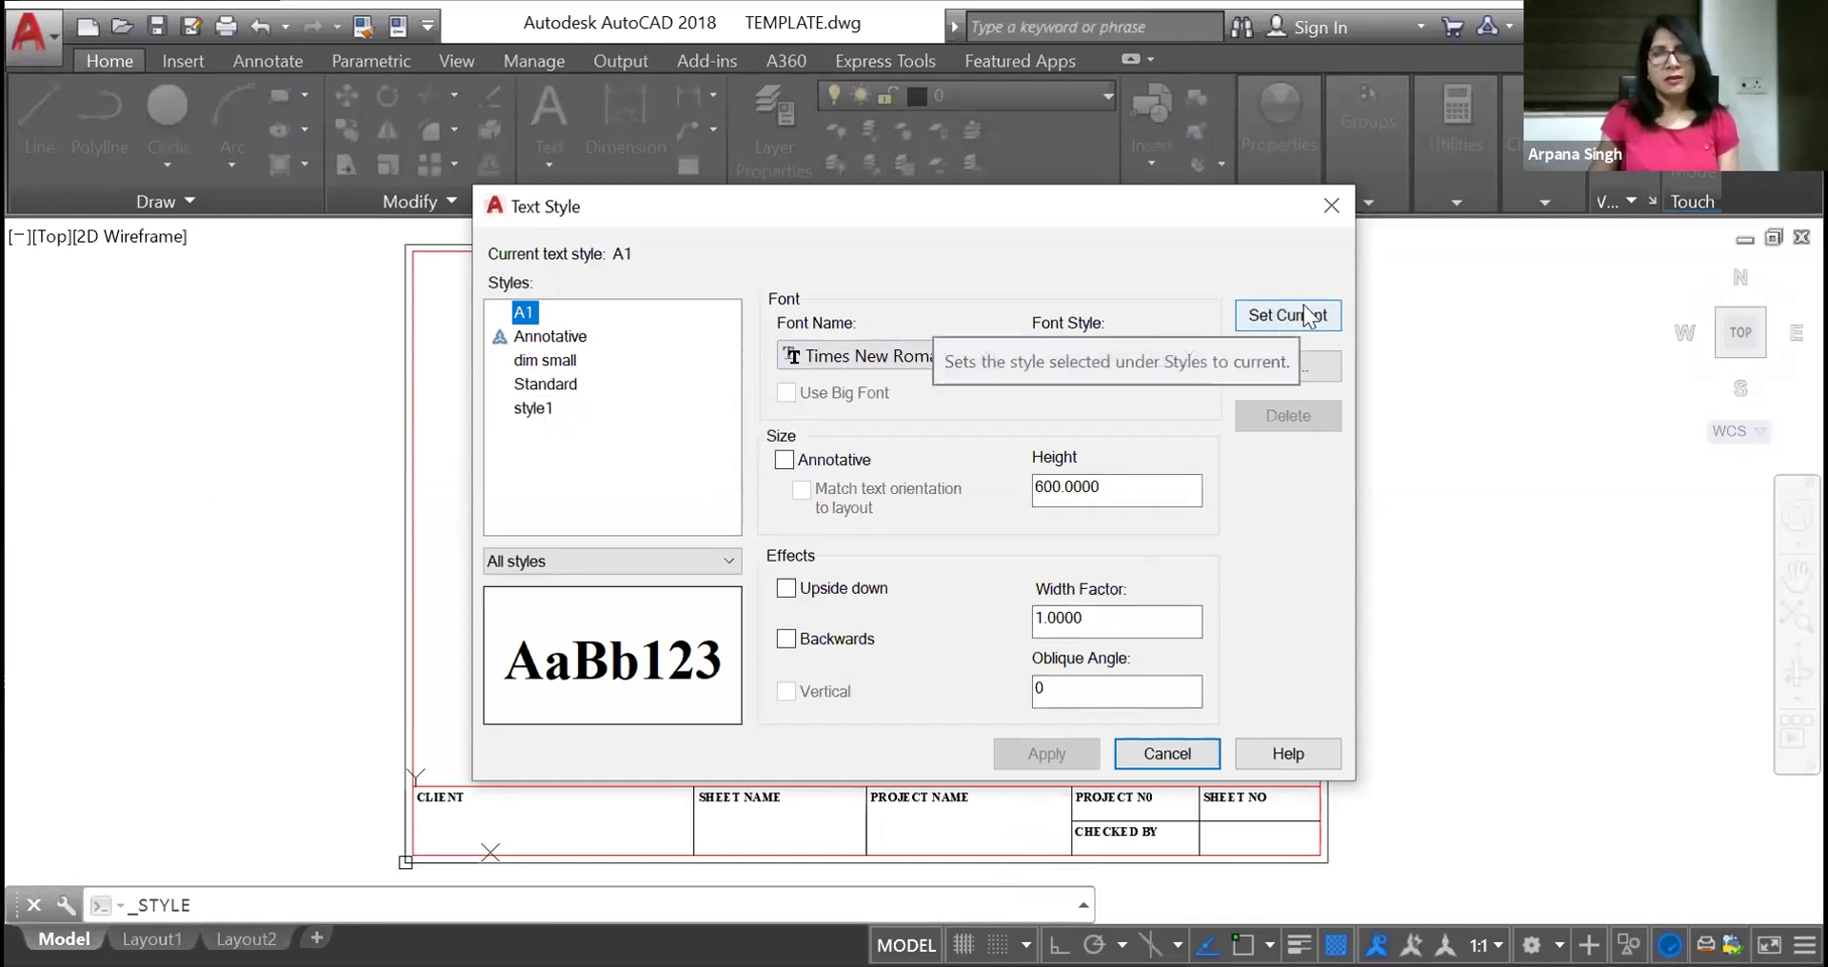
{"action": "left_click", "coordinate": [1167, 753]}
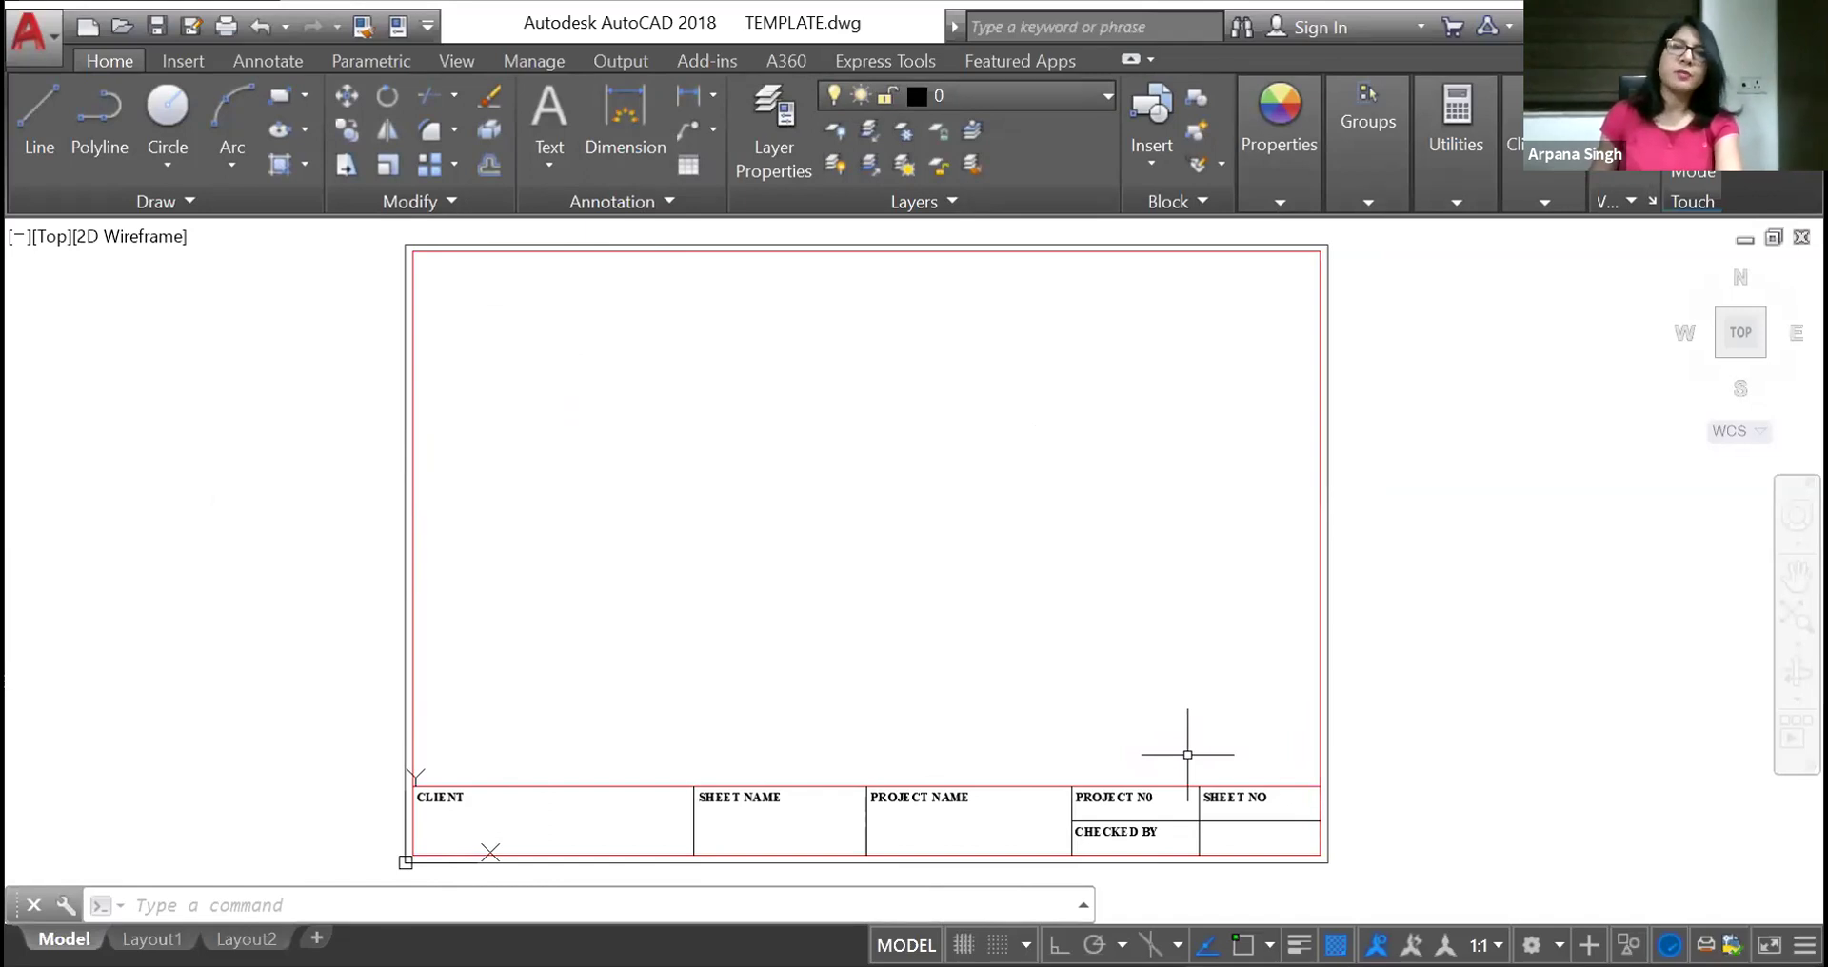
{"action": "scroll", "coordinate": [1188, 755], "scroll_direction": "up", "scroll_amount": 5}
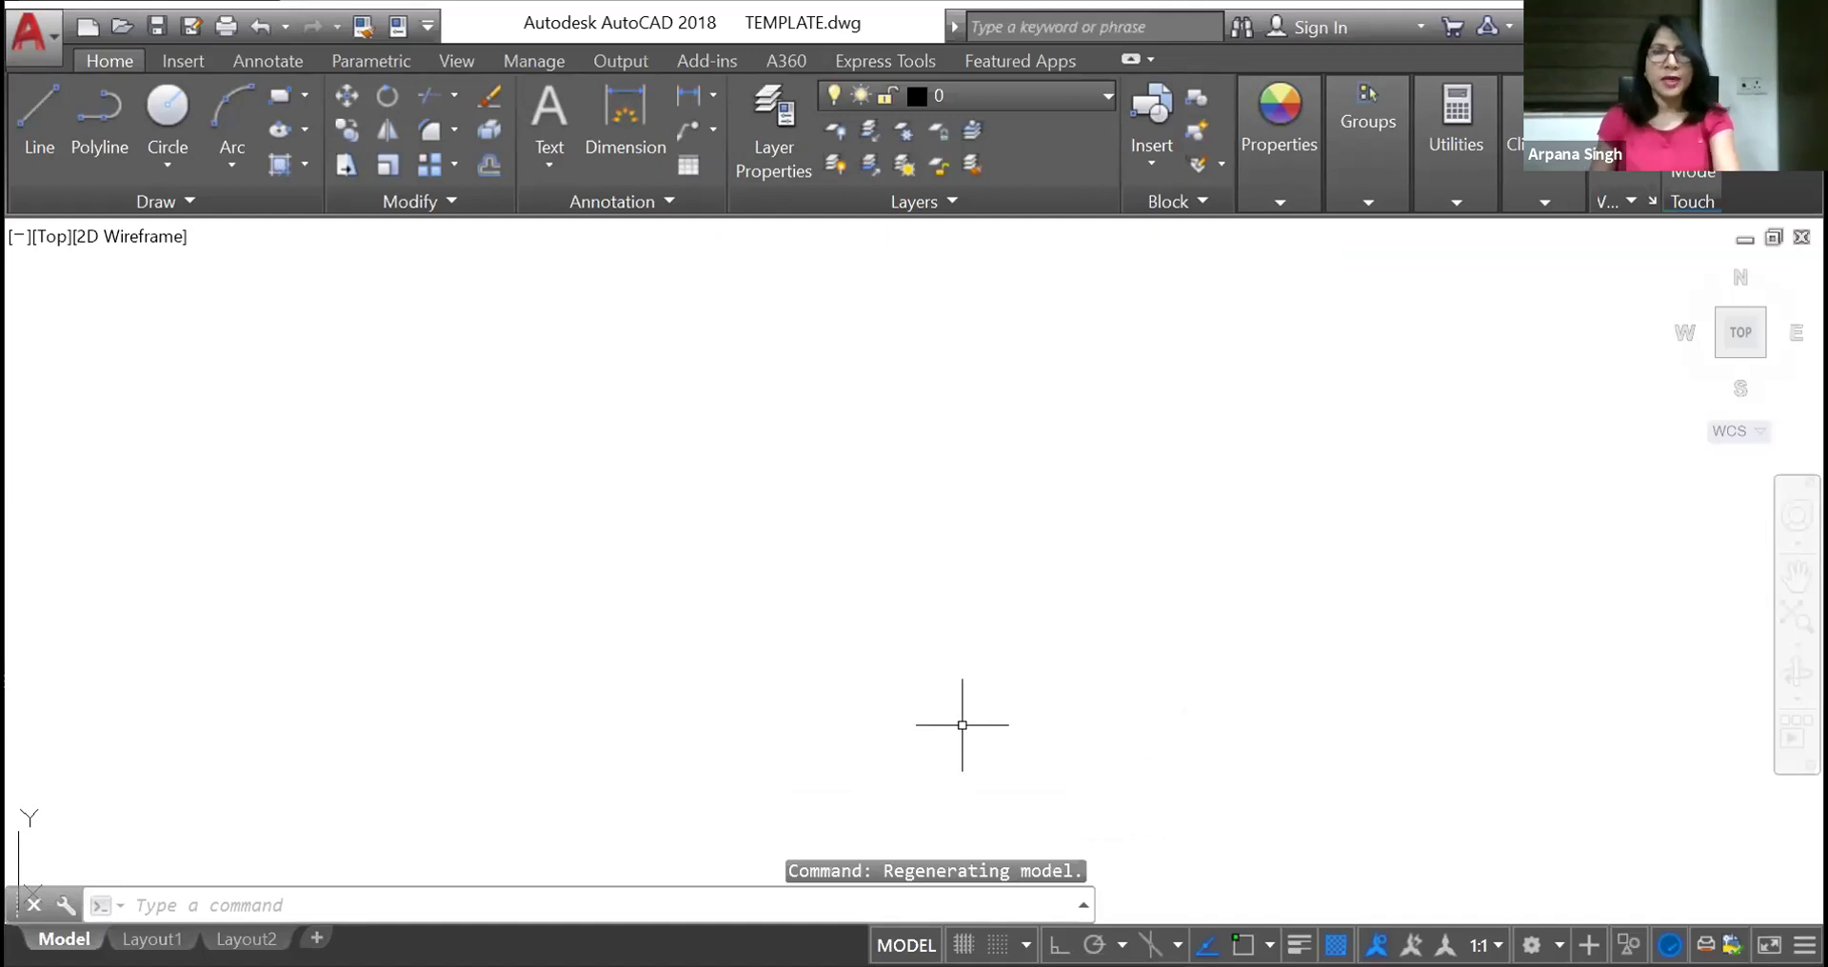
{"action": "type", "text": "Z"}
{"action": "key", "text": "Return"}
{"action": "type", "text": "ALL"}
{"action": "key", "text": "Return"}
{"action": "middle_click_drag", "start_coordinate": [928, 553], "coordinate": [921, 538]}
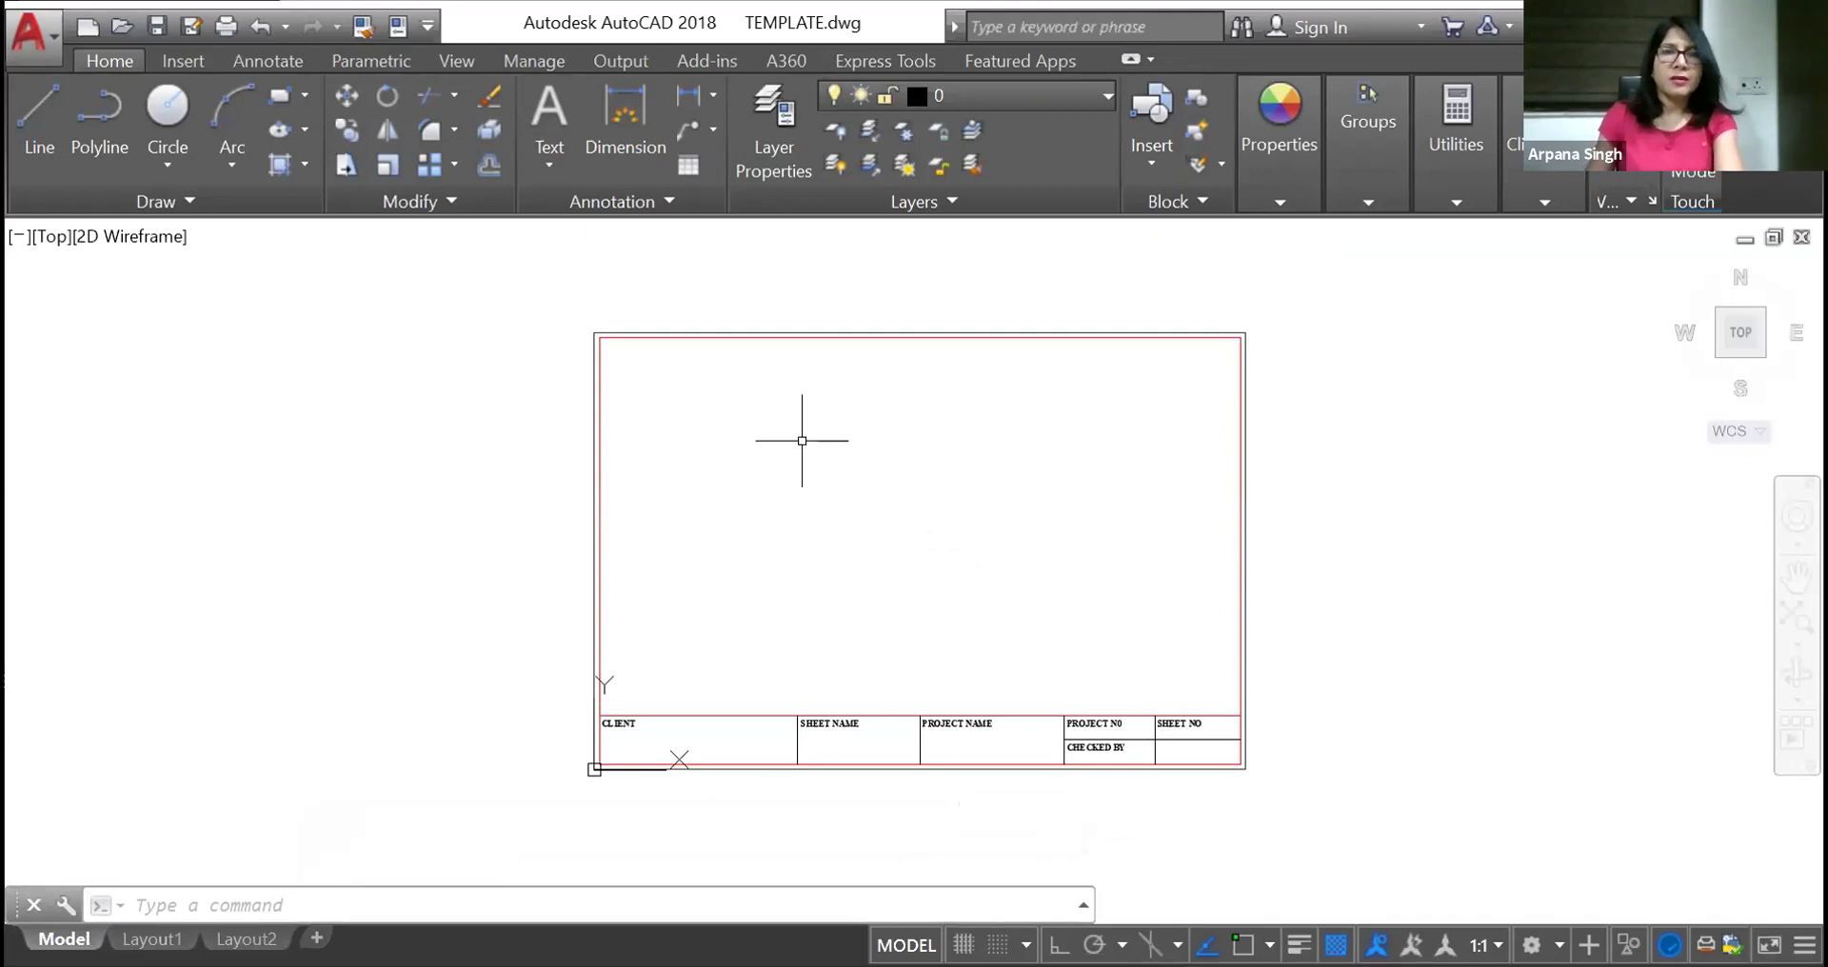
{"action": "middle_click_drag", "start_coordinate": [869, 543], "coordinate": [830, 550]}
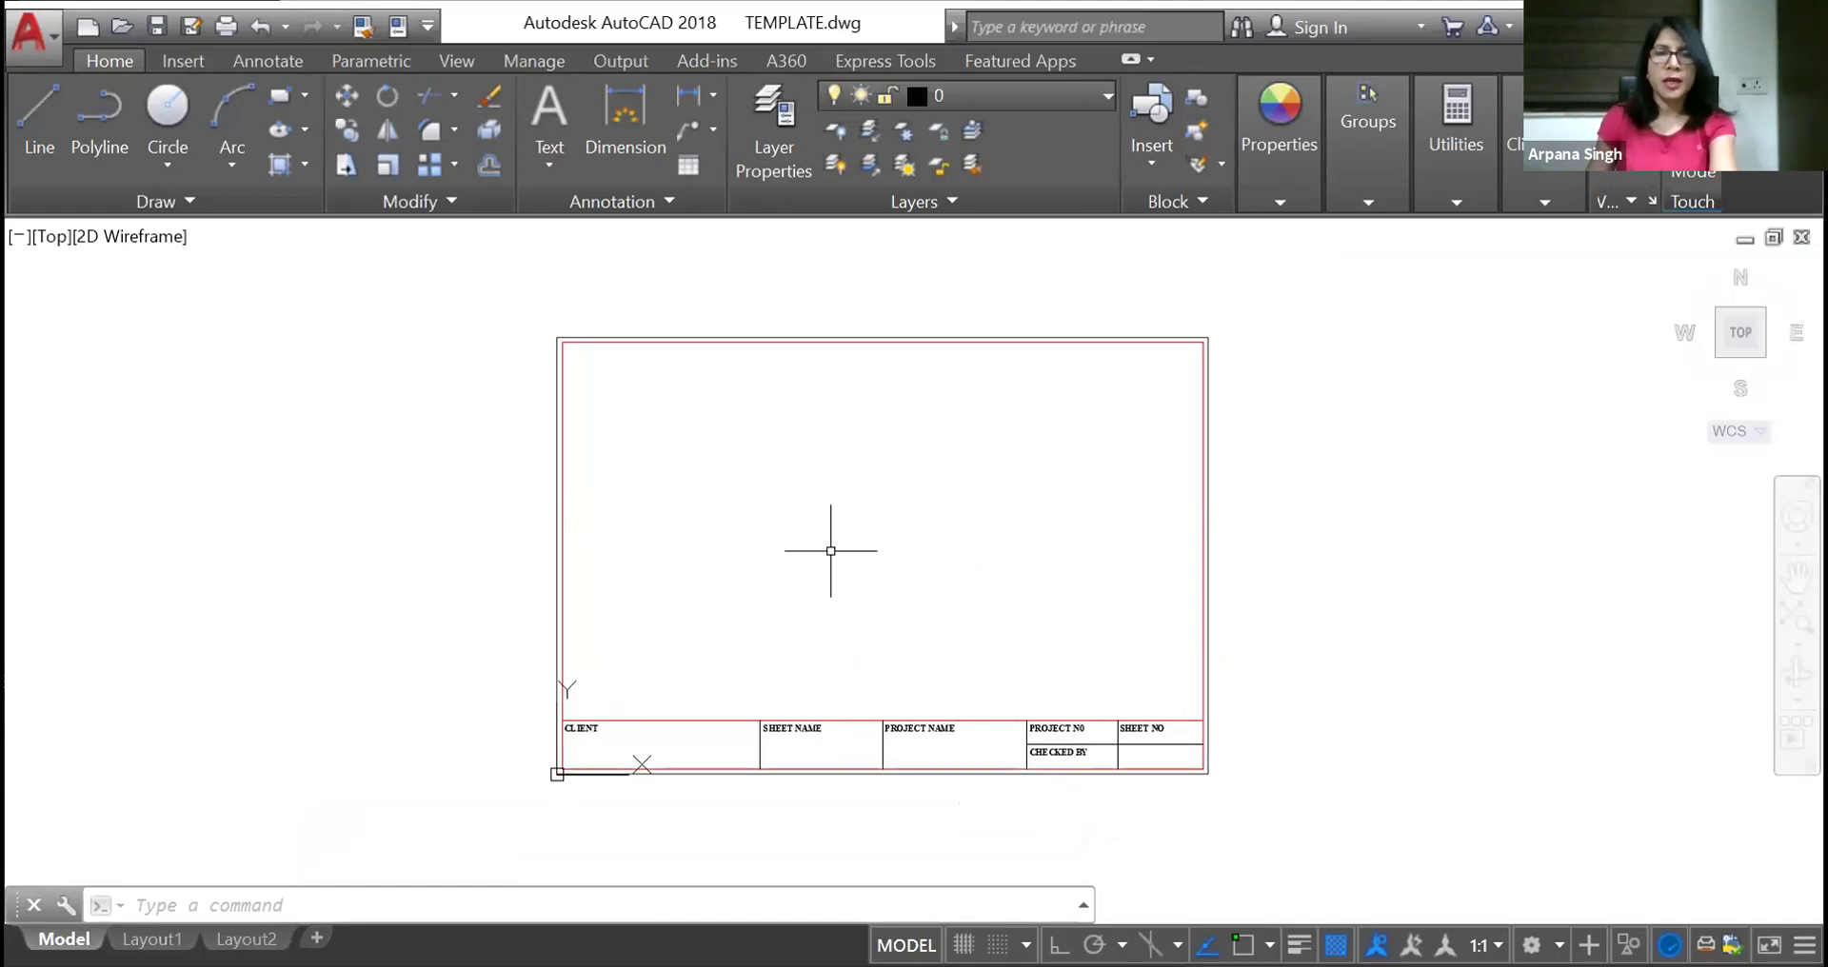
Insert a SheetSet field of type CurrentSheetNumber with no format under SHEET NO in the title block
{"action": "type", "text": "F"}
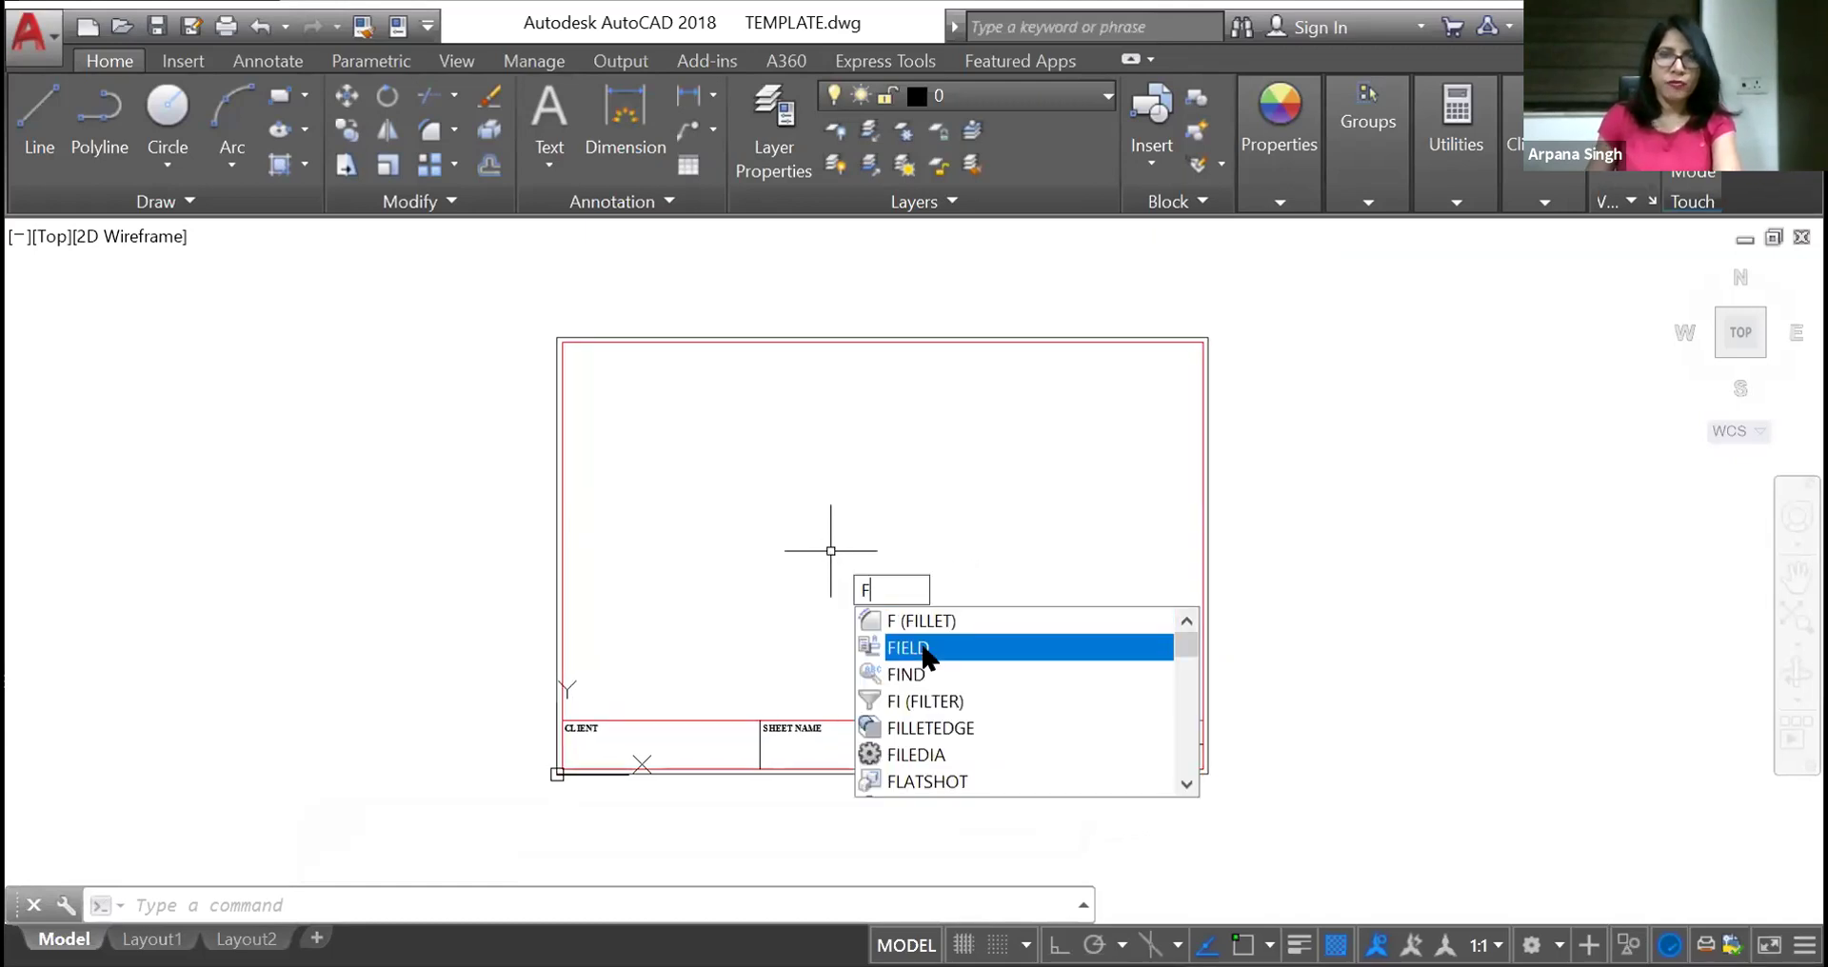
{"action": "left_click", "coordinate": [914, 647]}
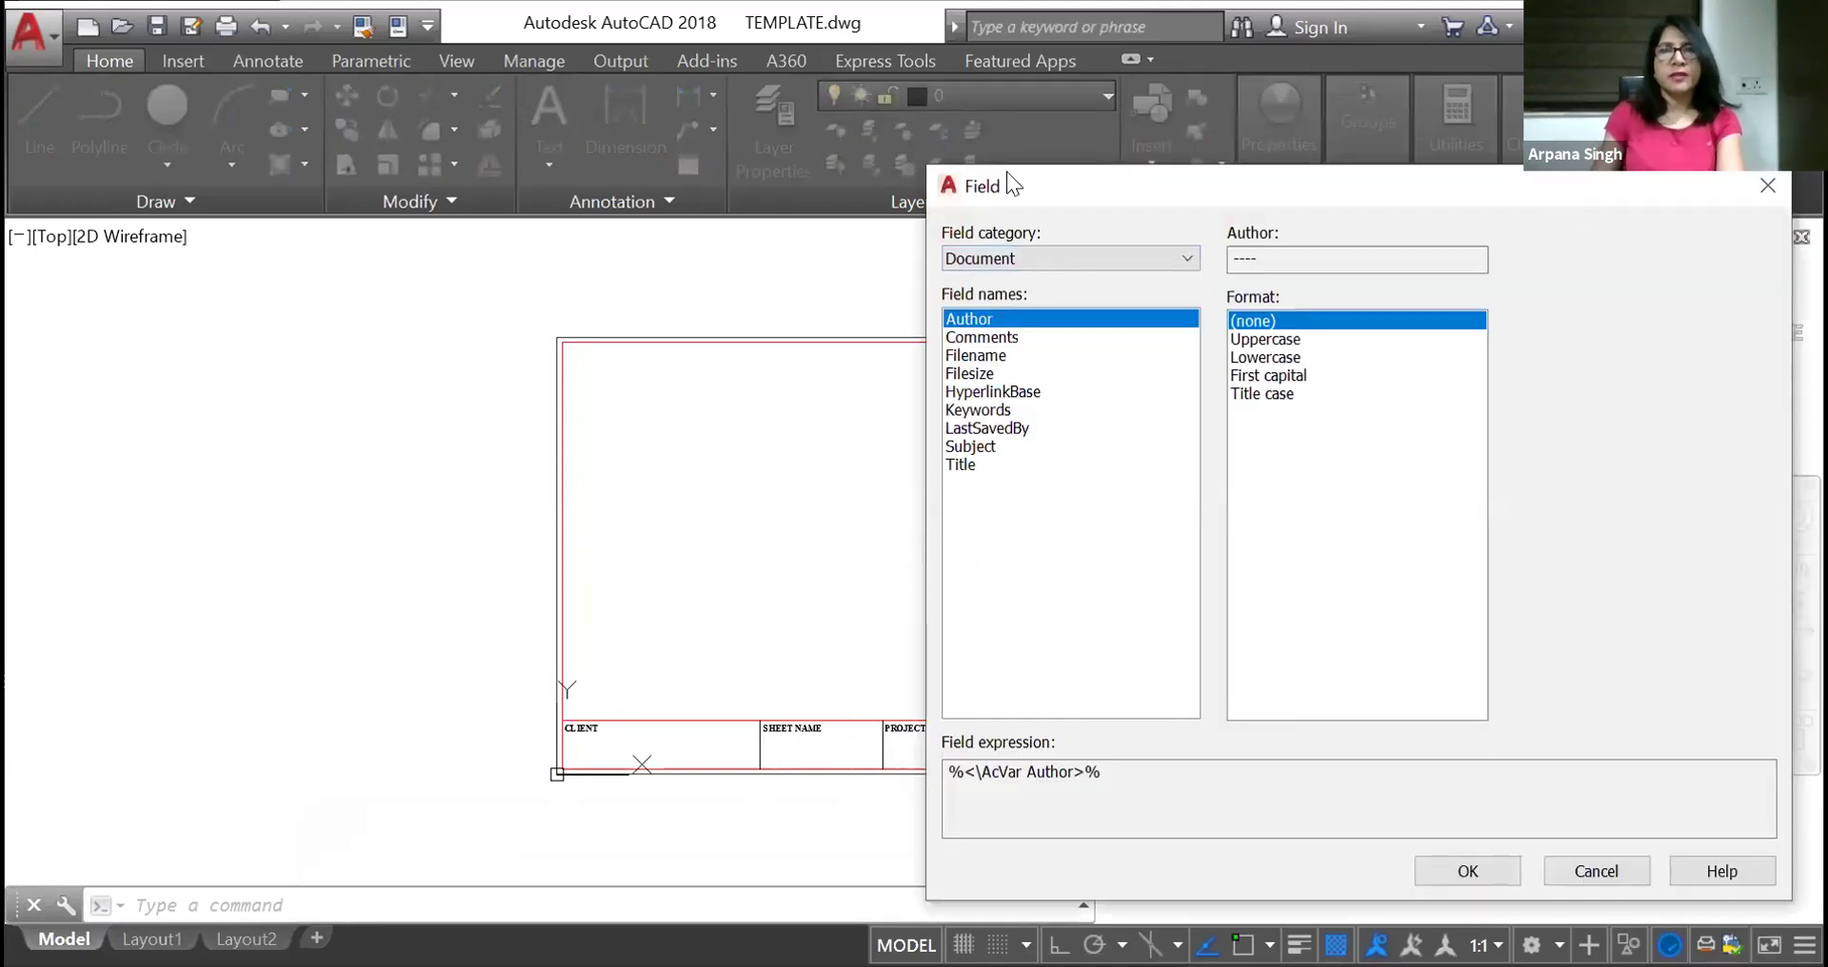
{"action": "left_click", "coordinate": [1061, 253]}
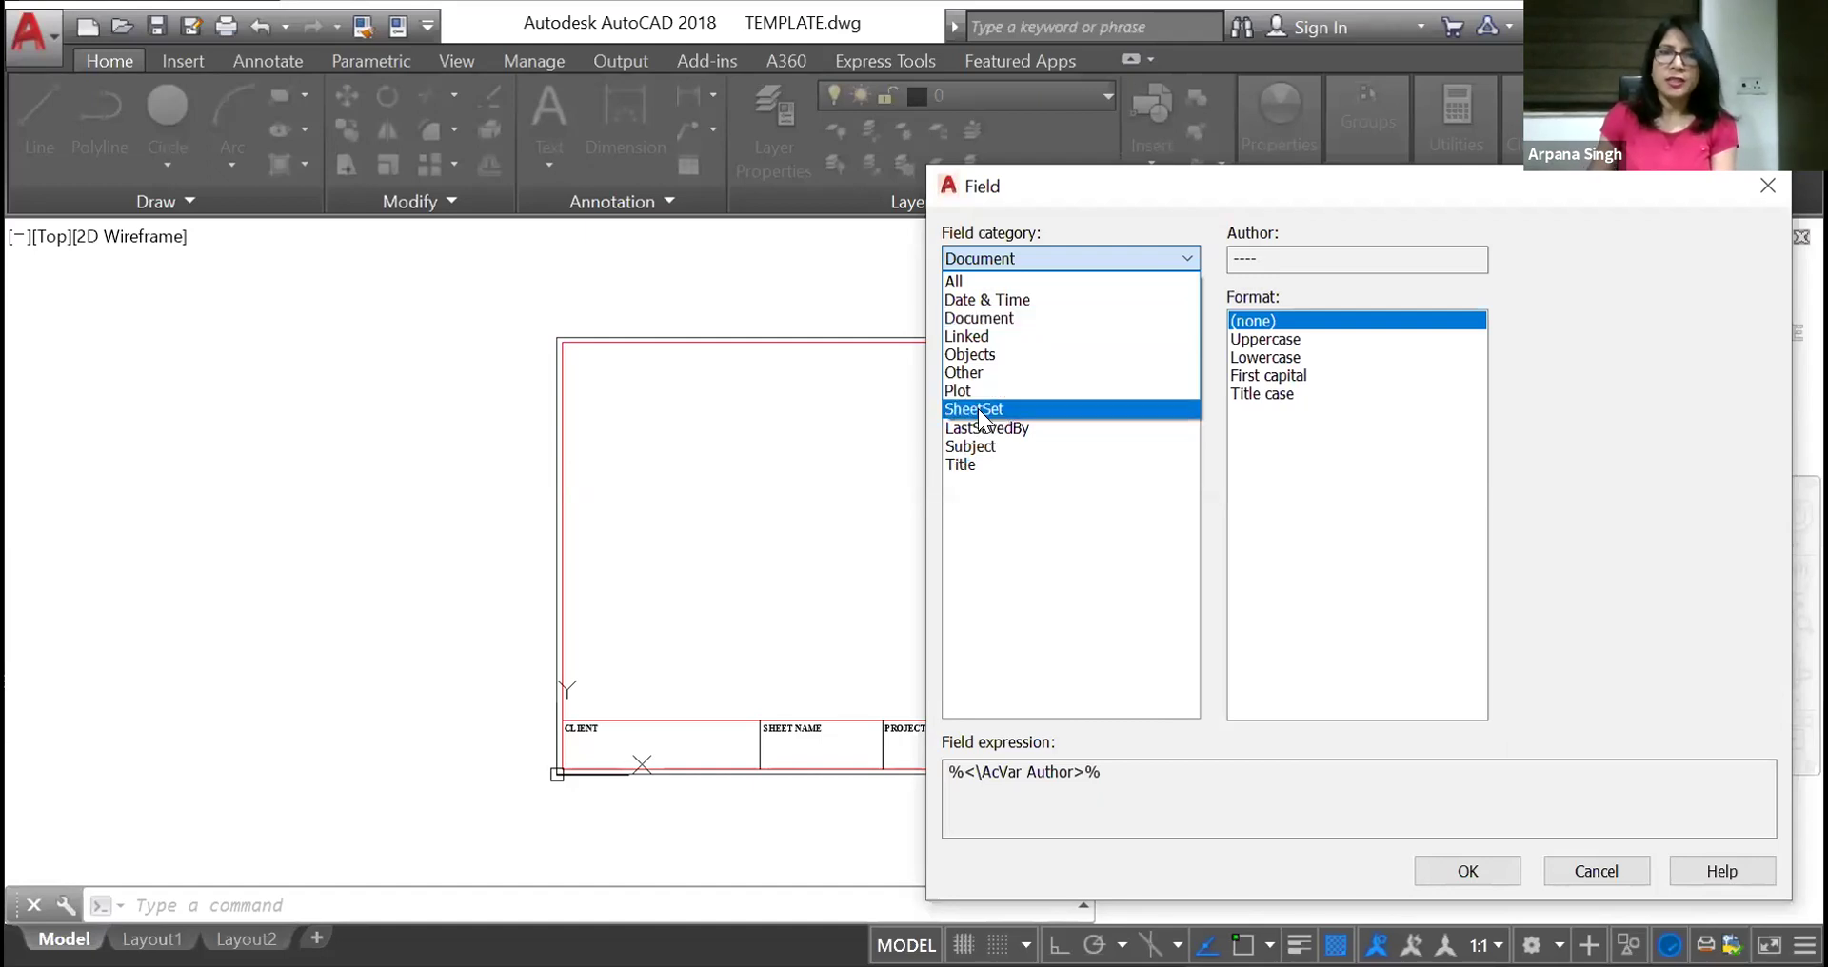
{"action": "left_click", "coordinate": [1014, 660]}
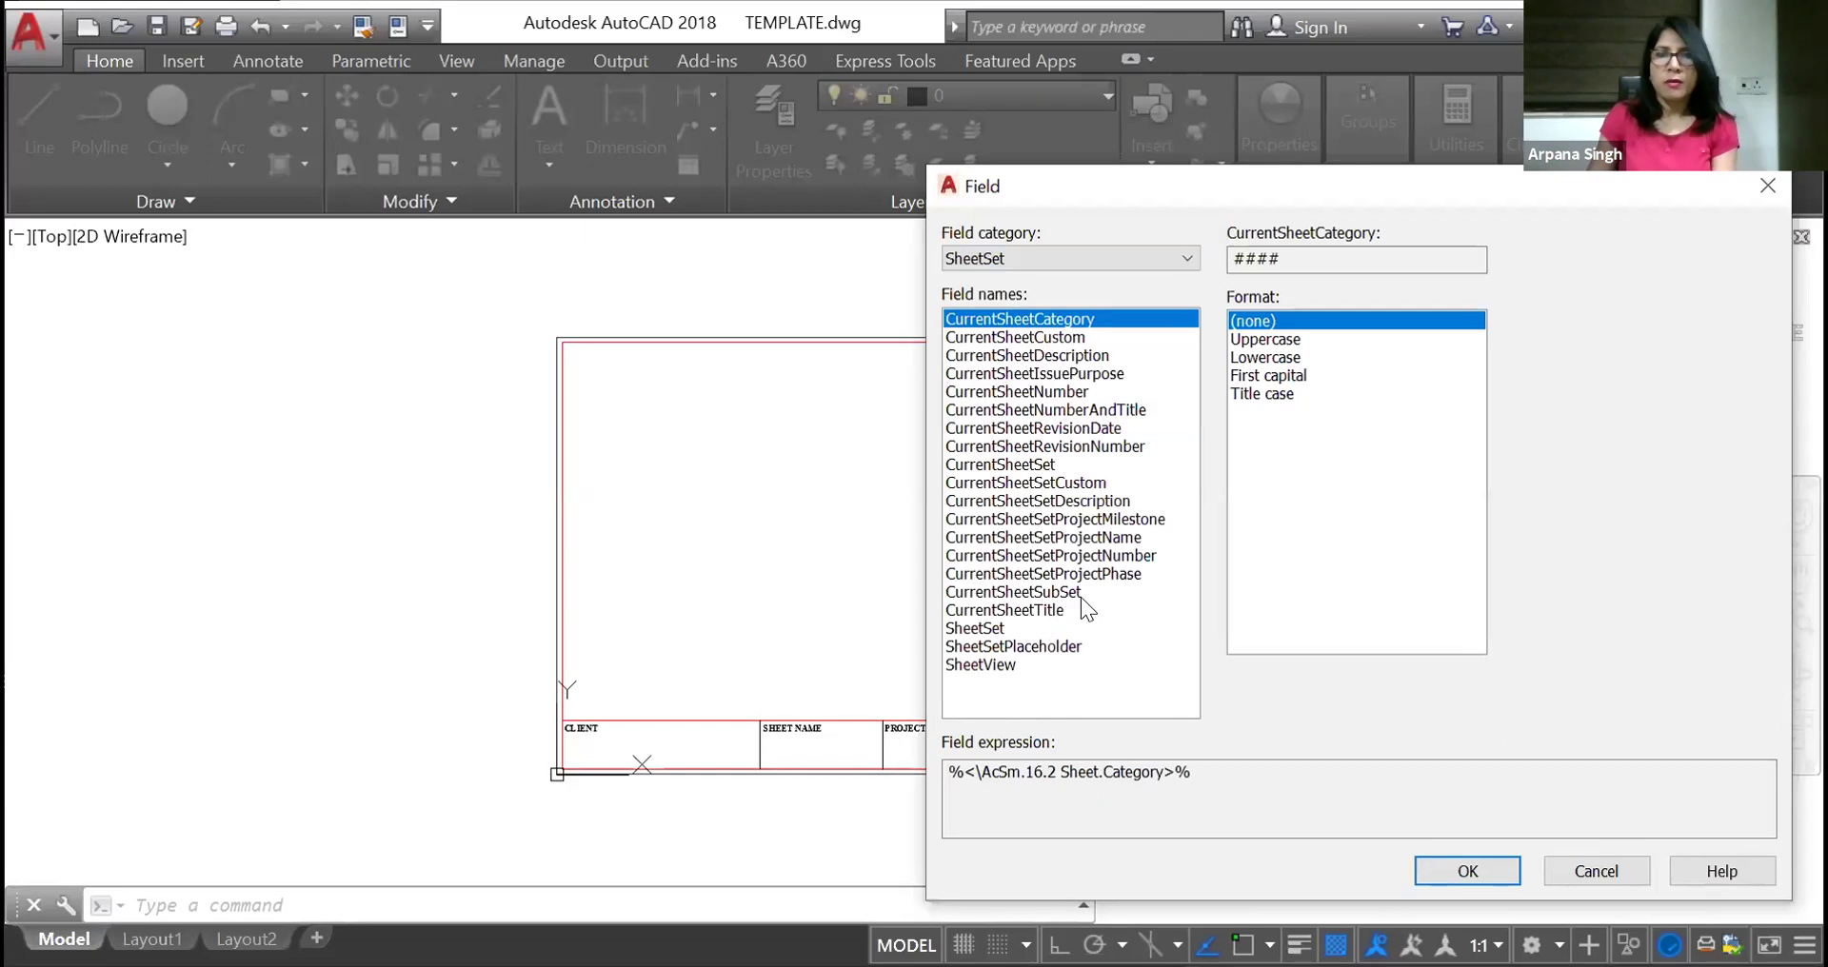
{"action": "left_click", "coordinate": [1064, 392]}
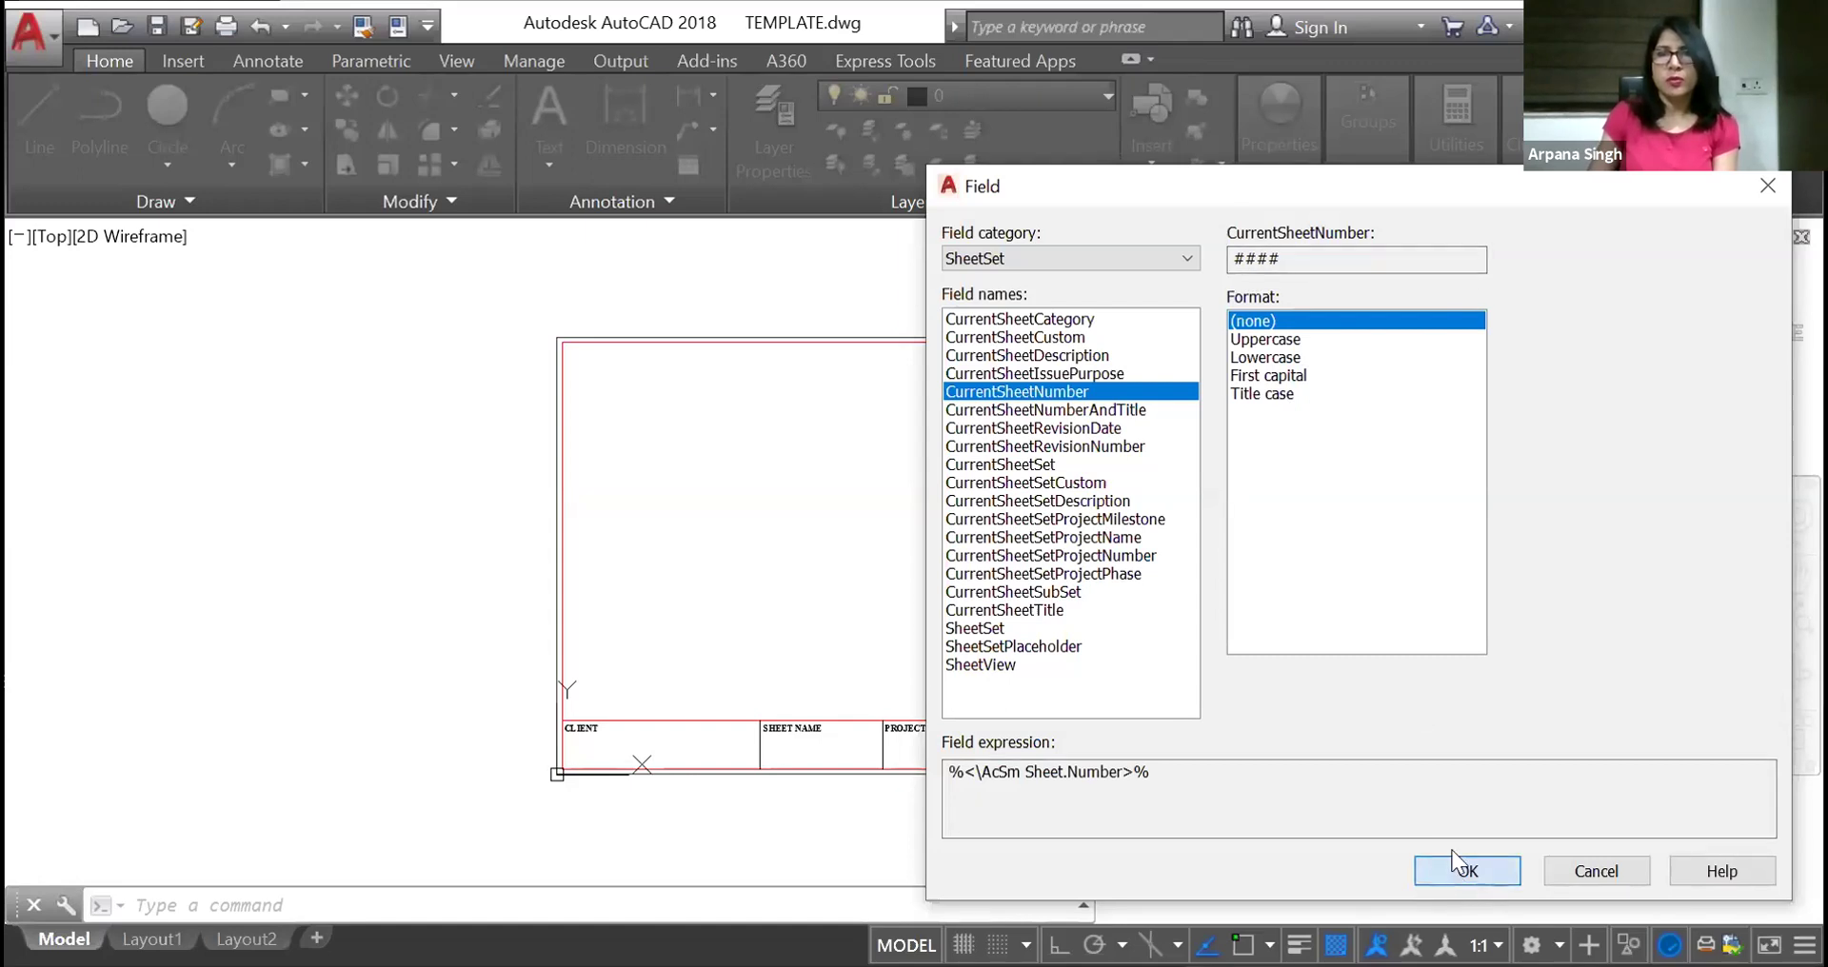
{"action": "left_click", "coordinate": [1467, 871]}
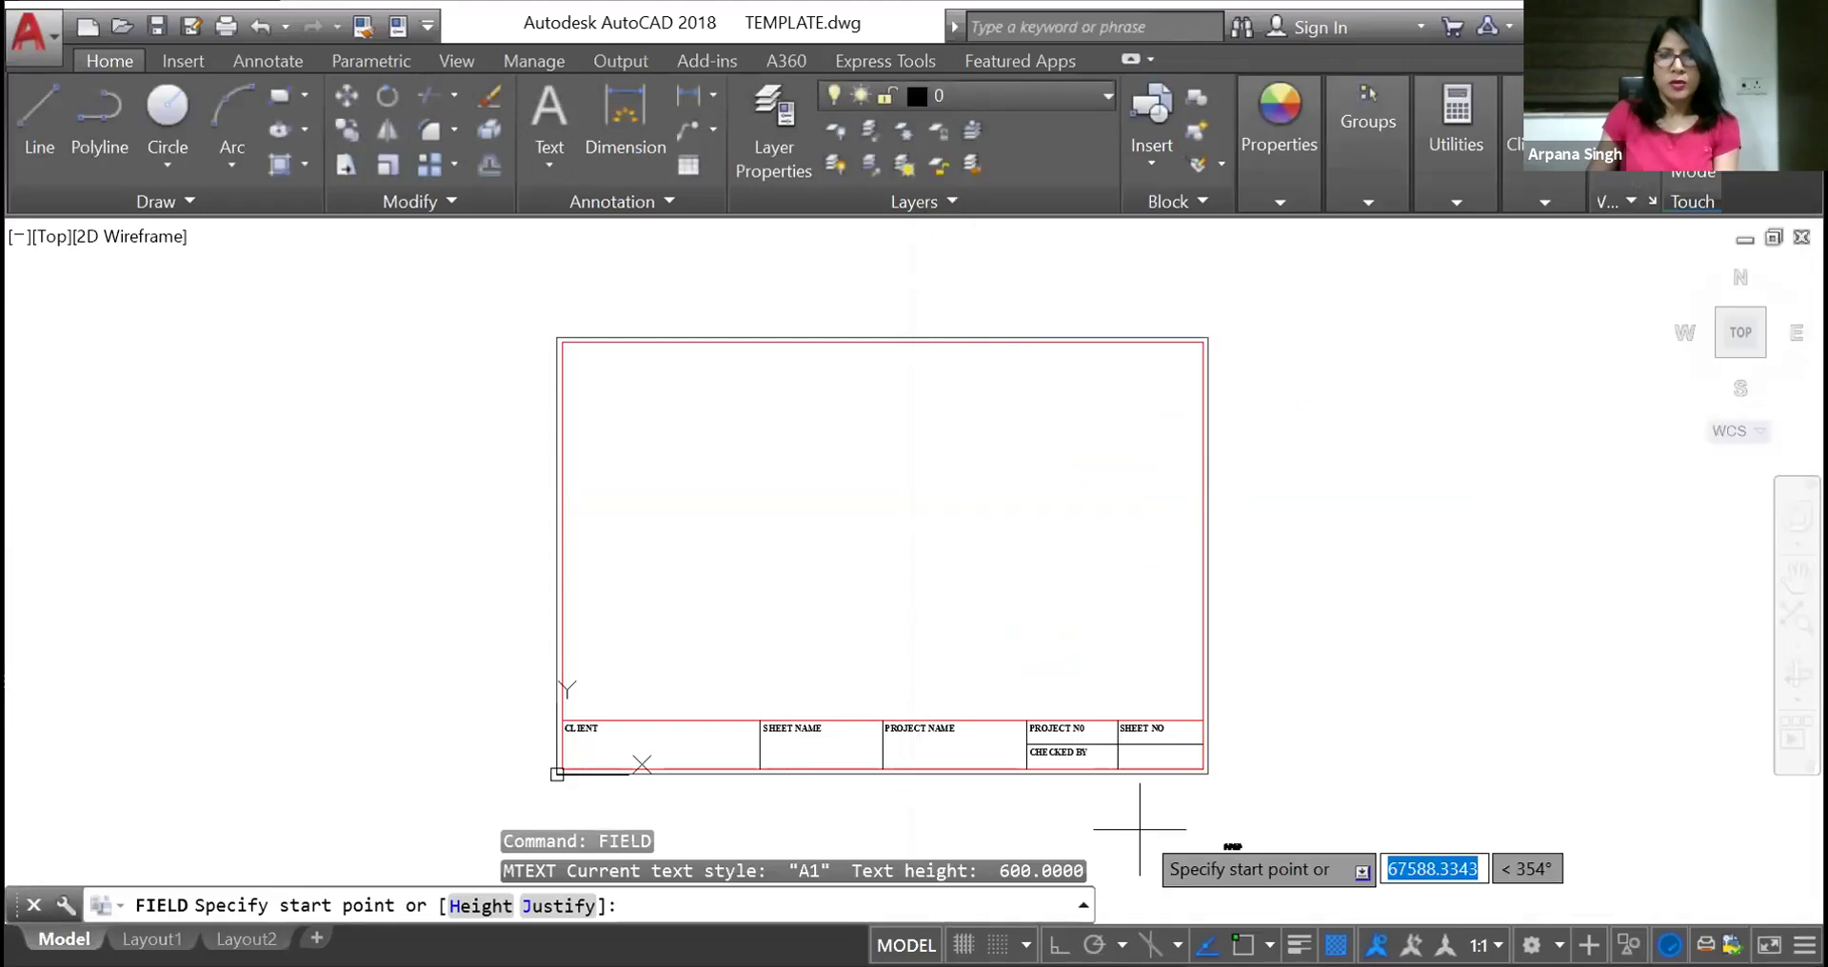
{"action": "scroll", "coordinate": [1076, 738], "scroll_direction": "up", "scroll_amount": 4}
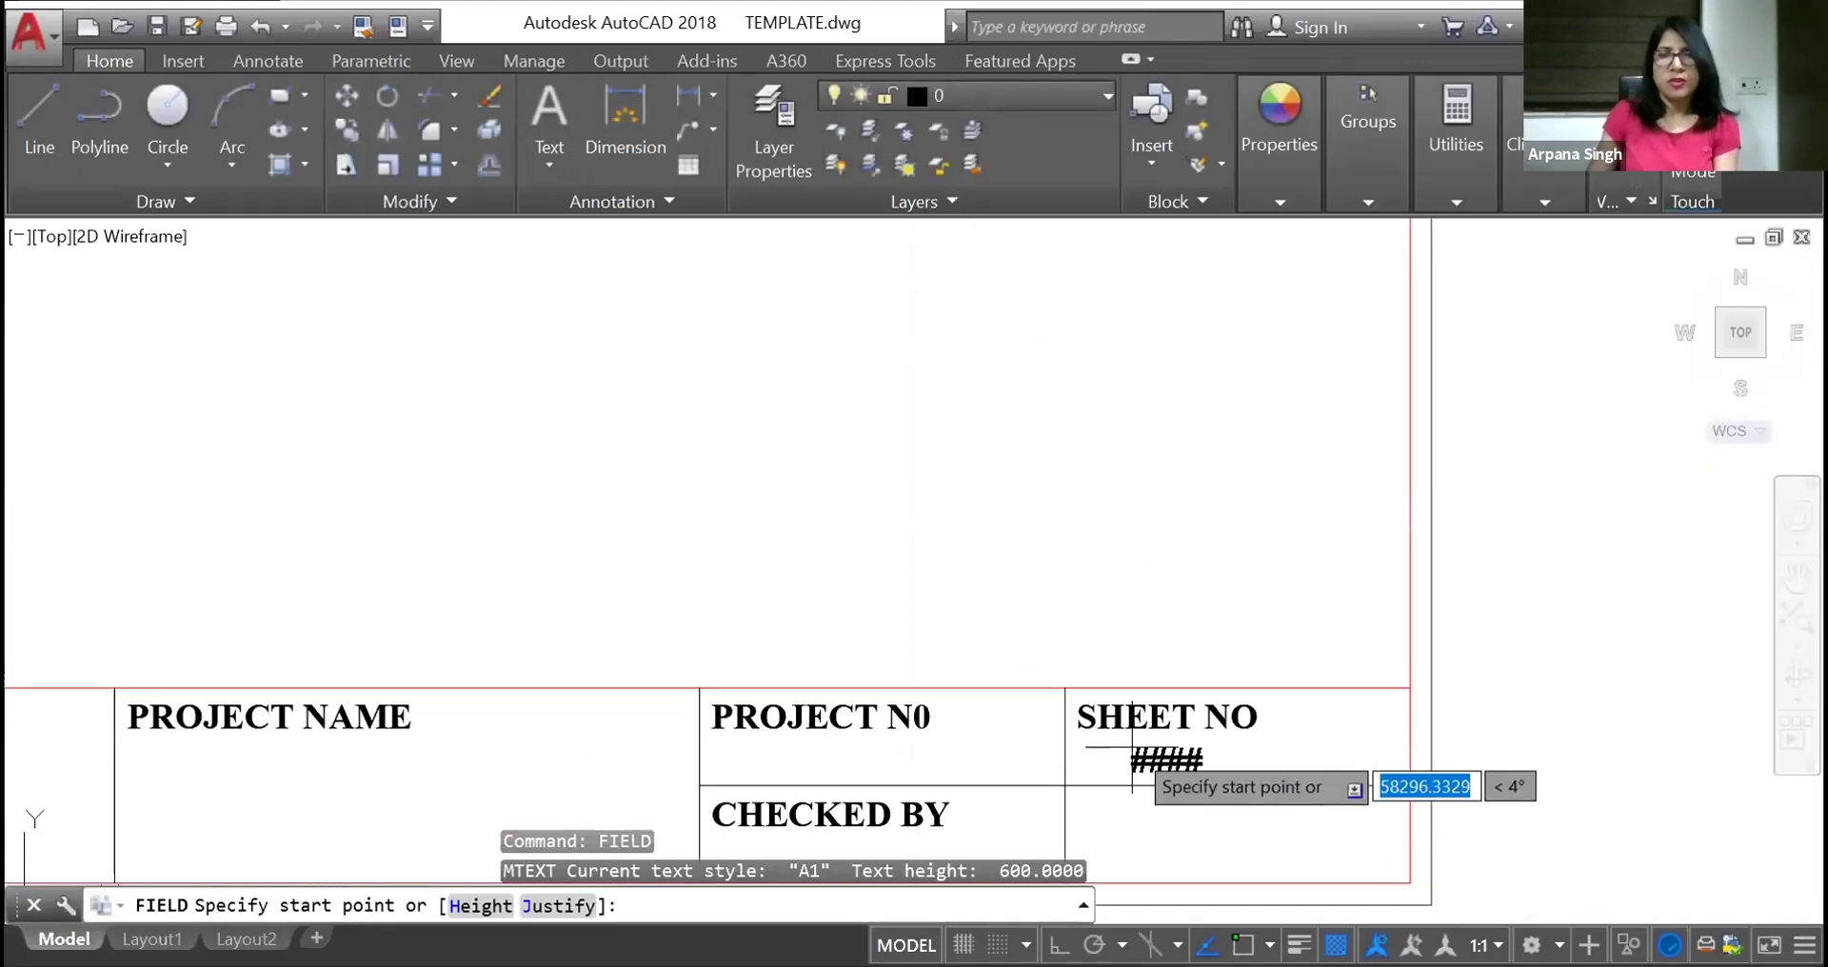
{"action": "left_click", "coordinate": [1138, 749]}
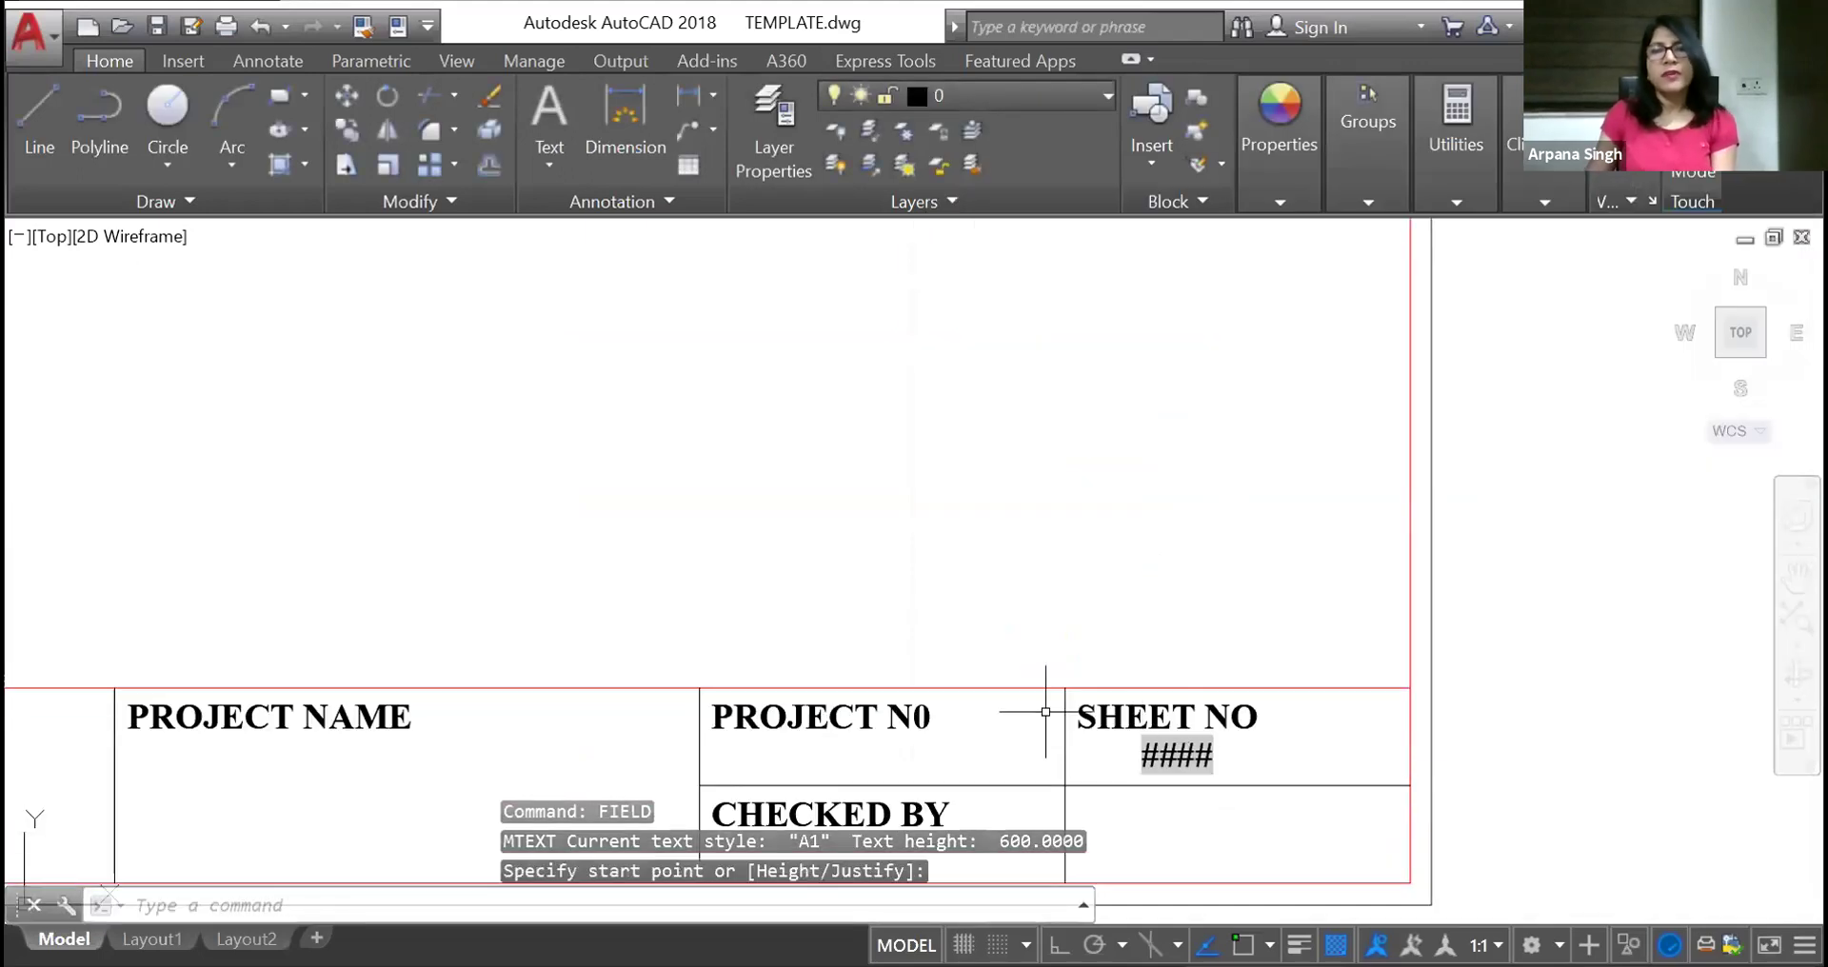
Insert a CurrentSheetSetProjectNumber field under PROJECT N0 in the title block
{"action": "scroll", "coordinate": [1203, 608], "scroll_direction": "down", "scroll_amount": 4}
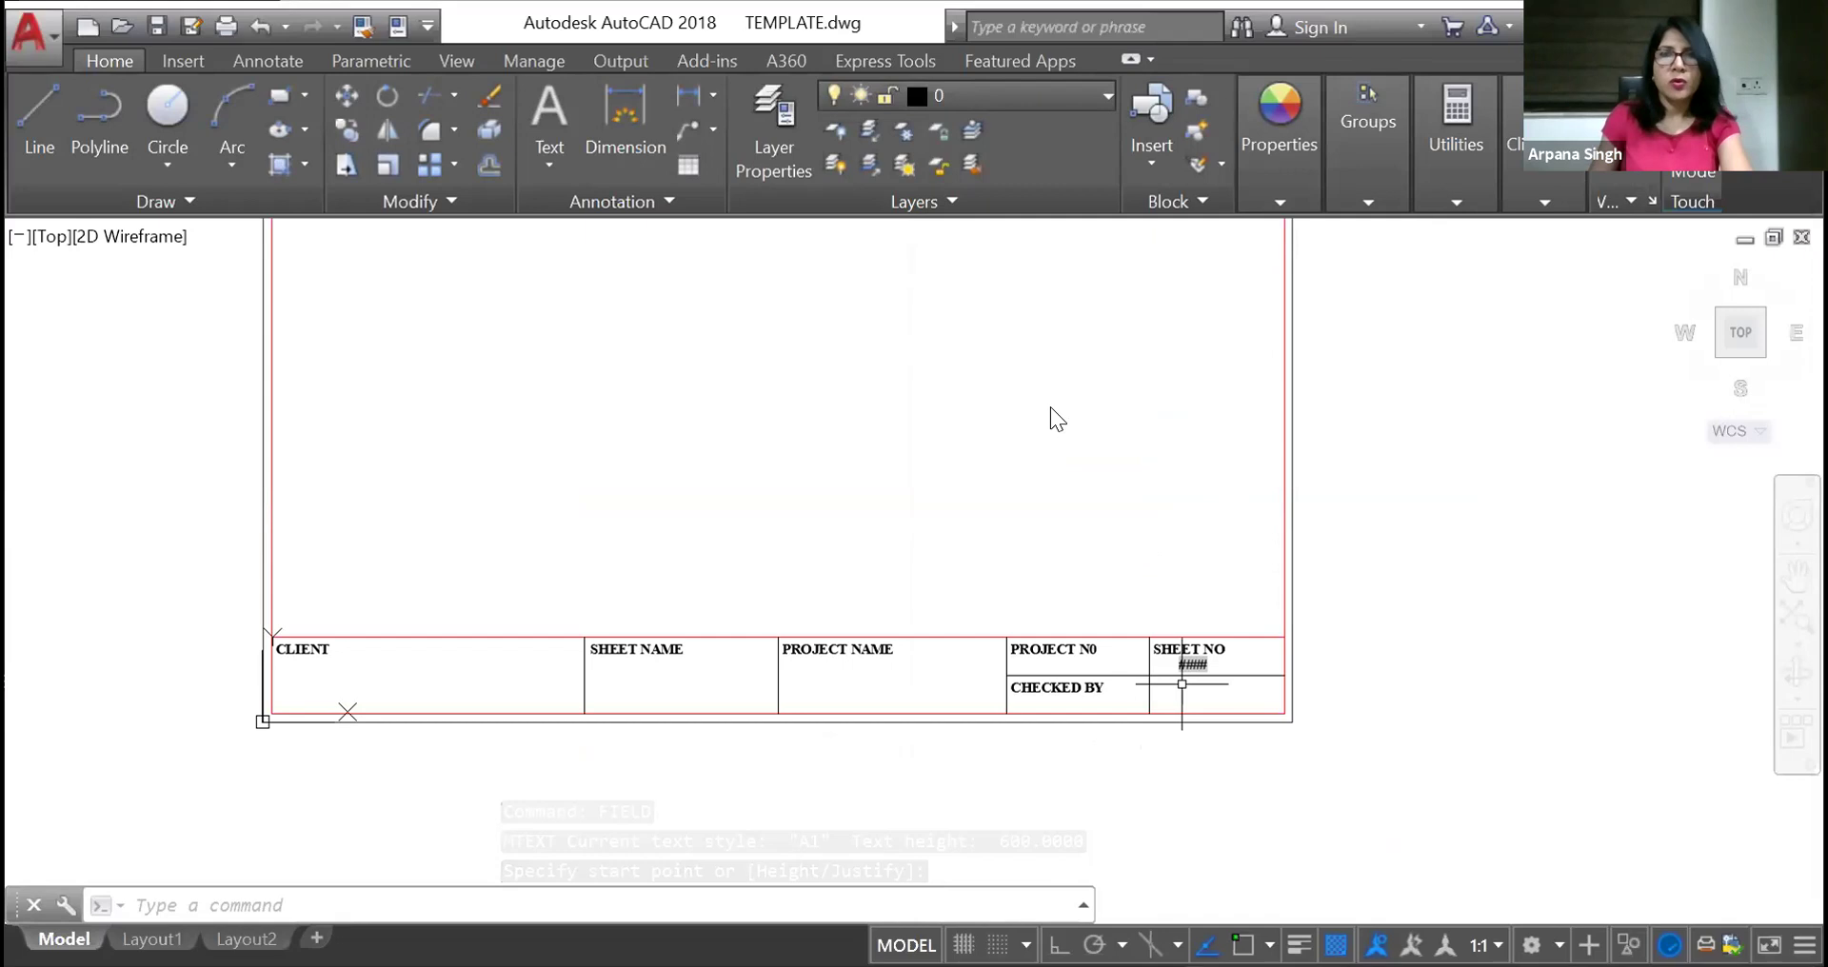
{"action": "key", "text": "Return"}
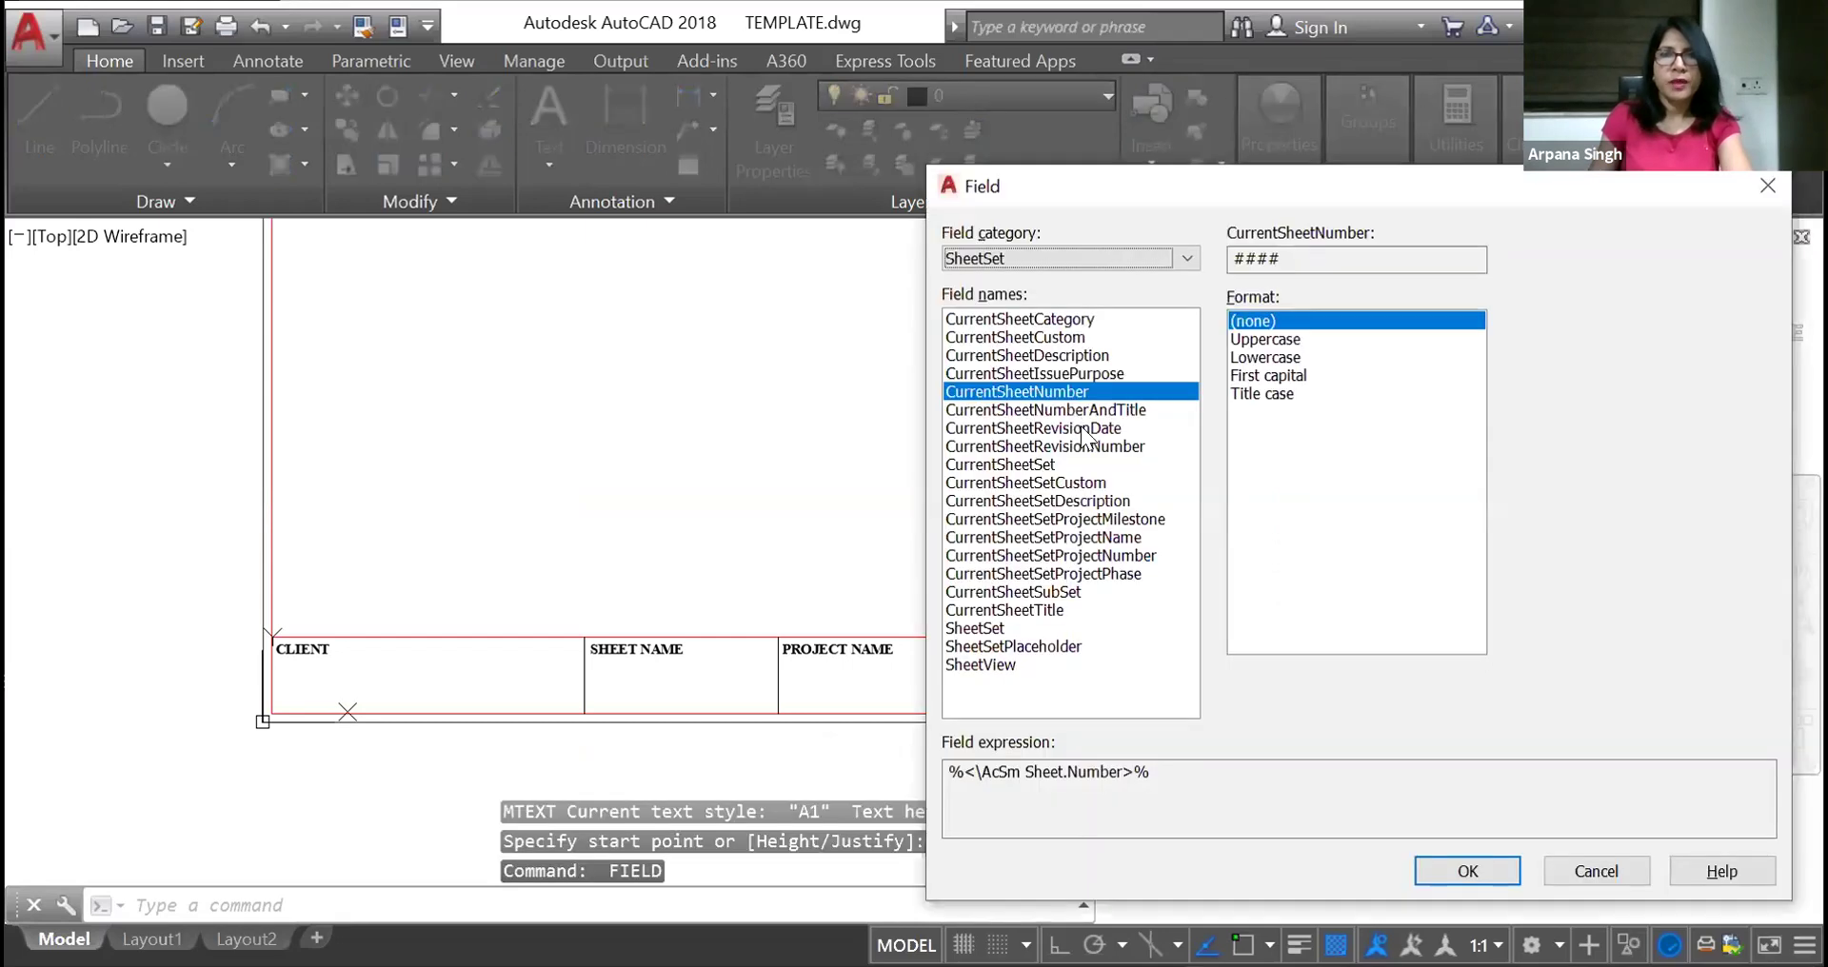
{"action": "left_click", "coordinate": [1085, 556]}
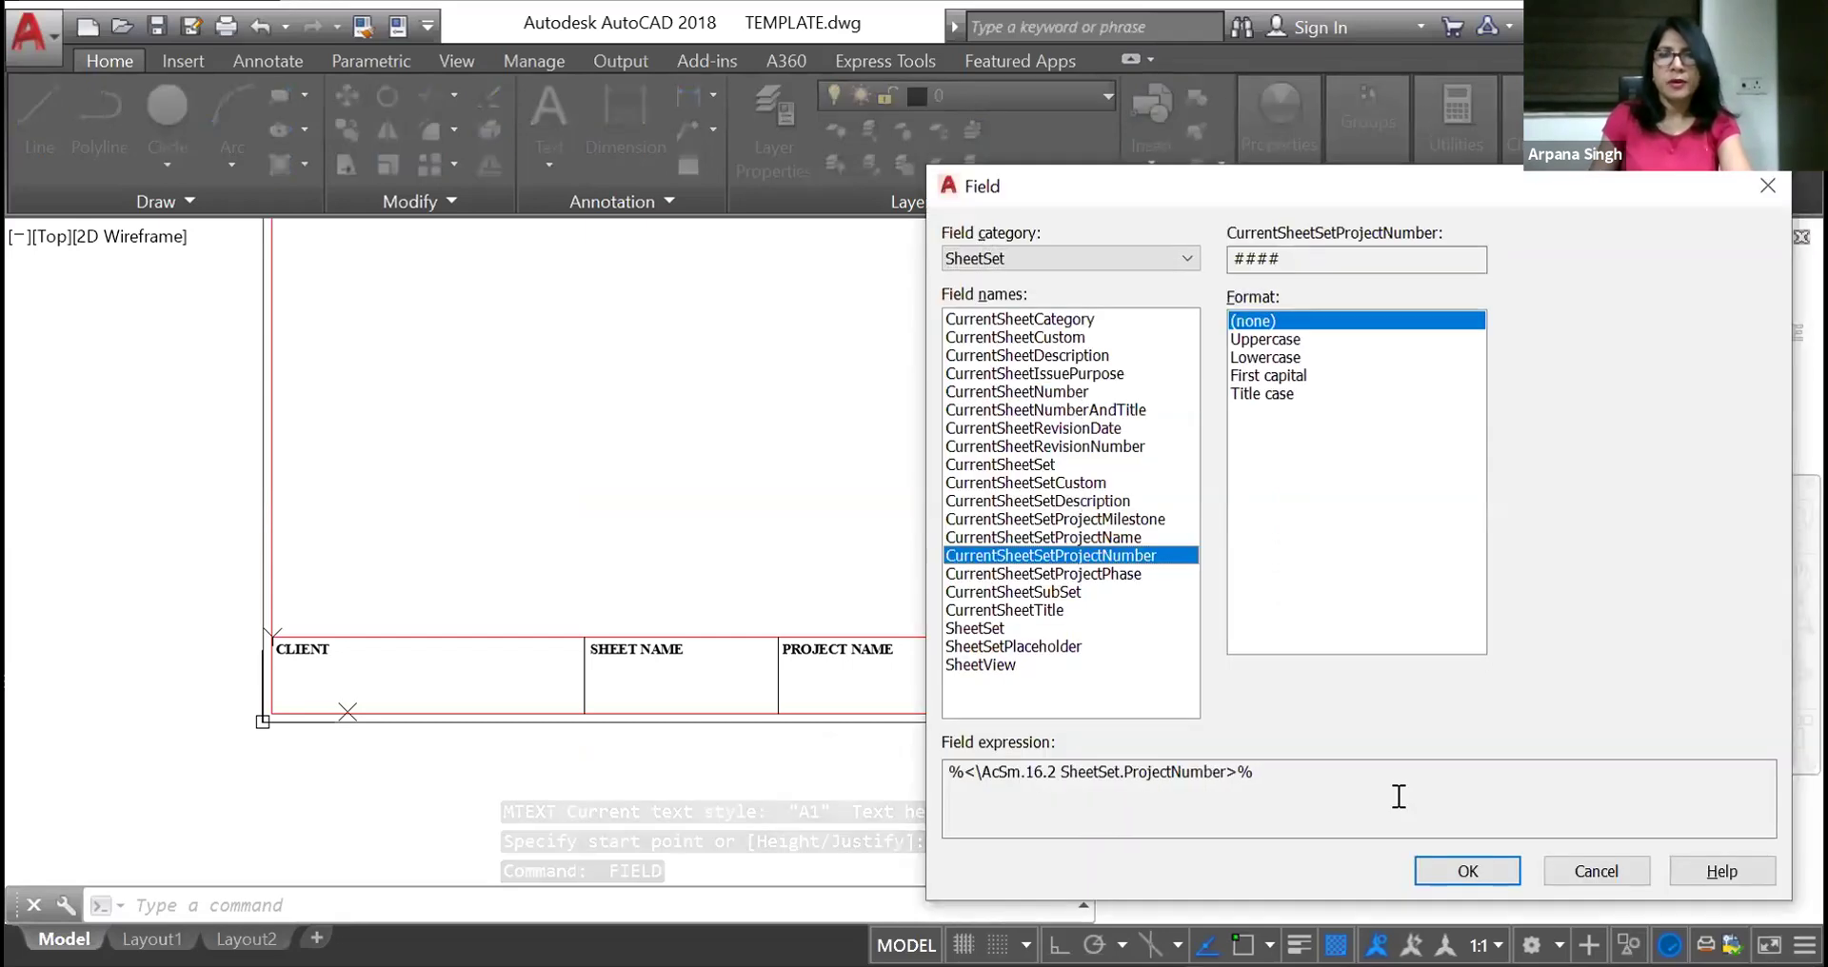
{"action": "left_click", "coordinate": [1473, 875]}
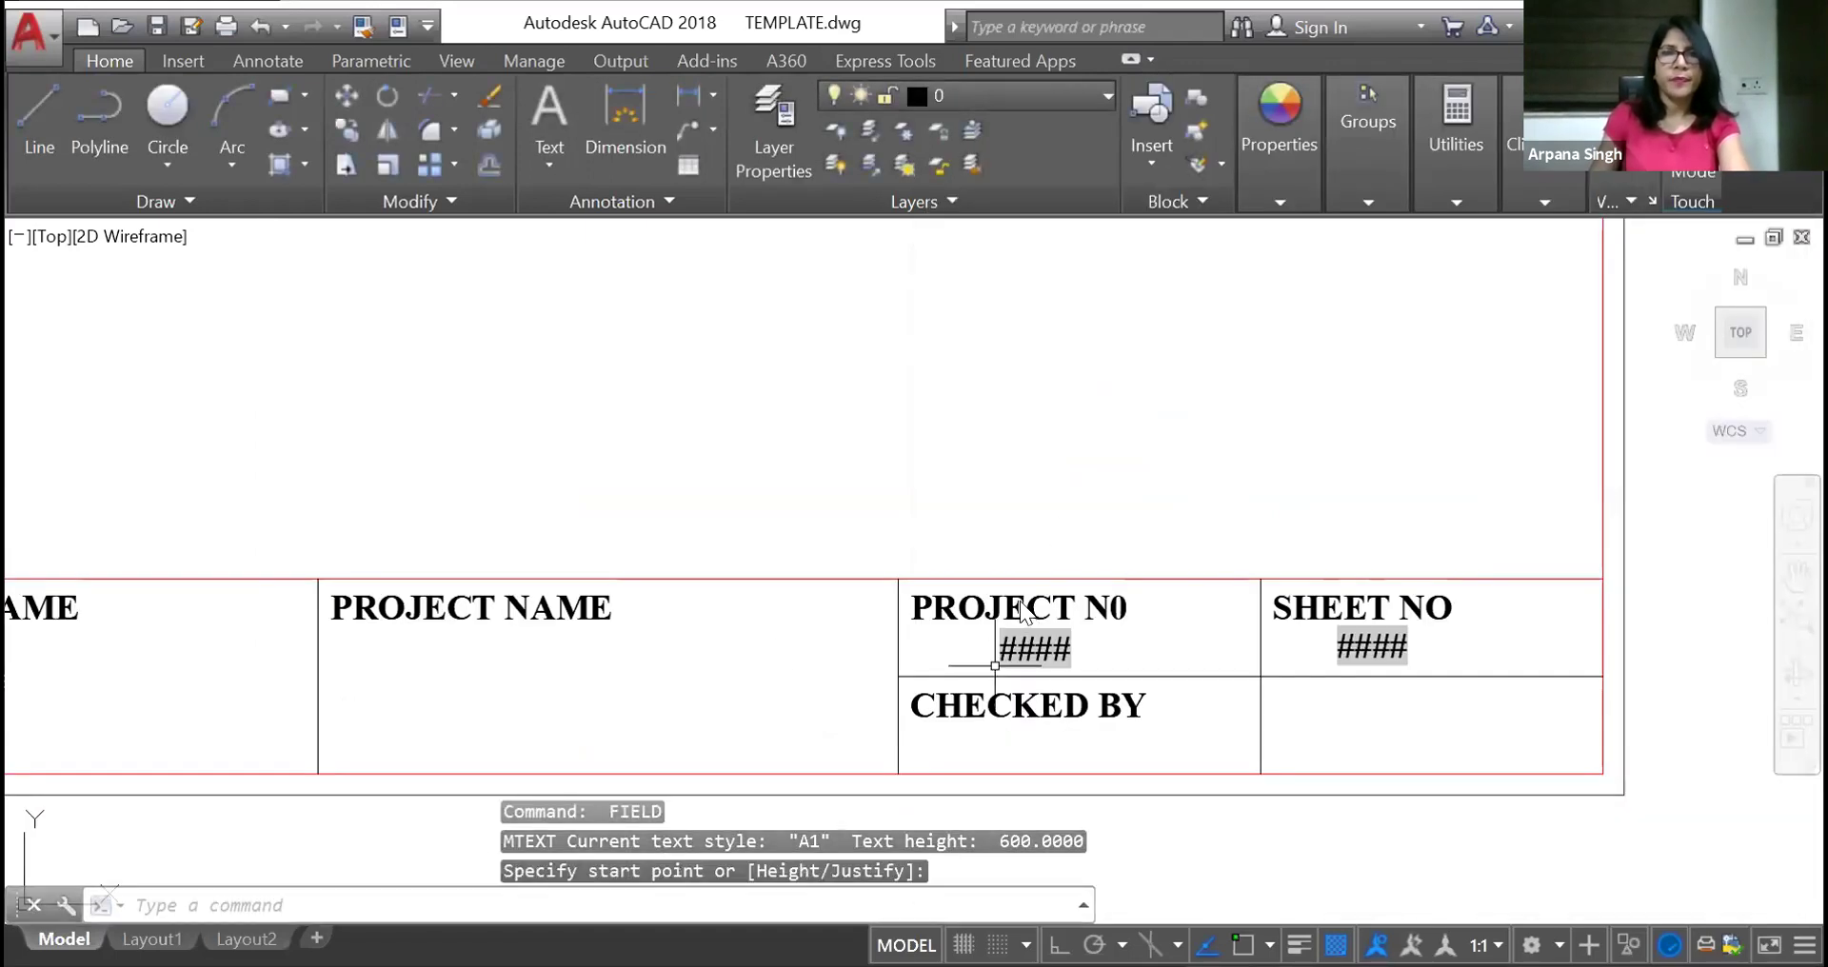
Insert a CurrentSheetSetProjectName field under PROJECT NAME in the title block
{"action": "key", "text": "Return"}
{"action": "left_click", "coordinate": [1077, 535]}
{"action": "left_click", "coordinate": [1454, 869]}
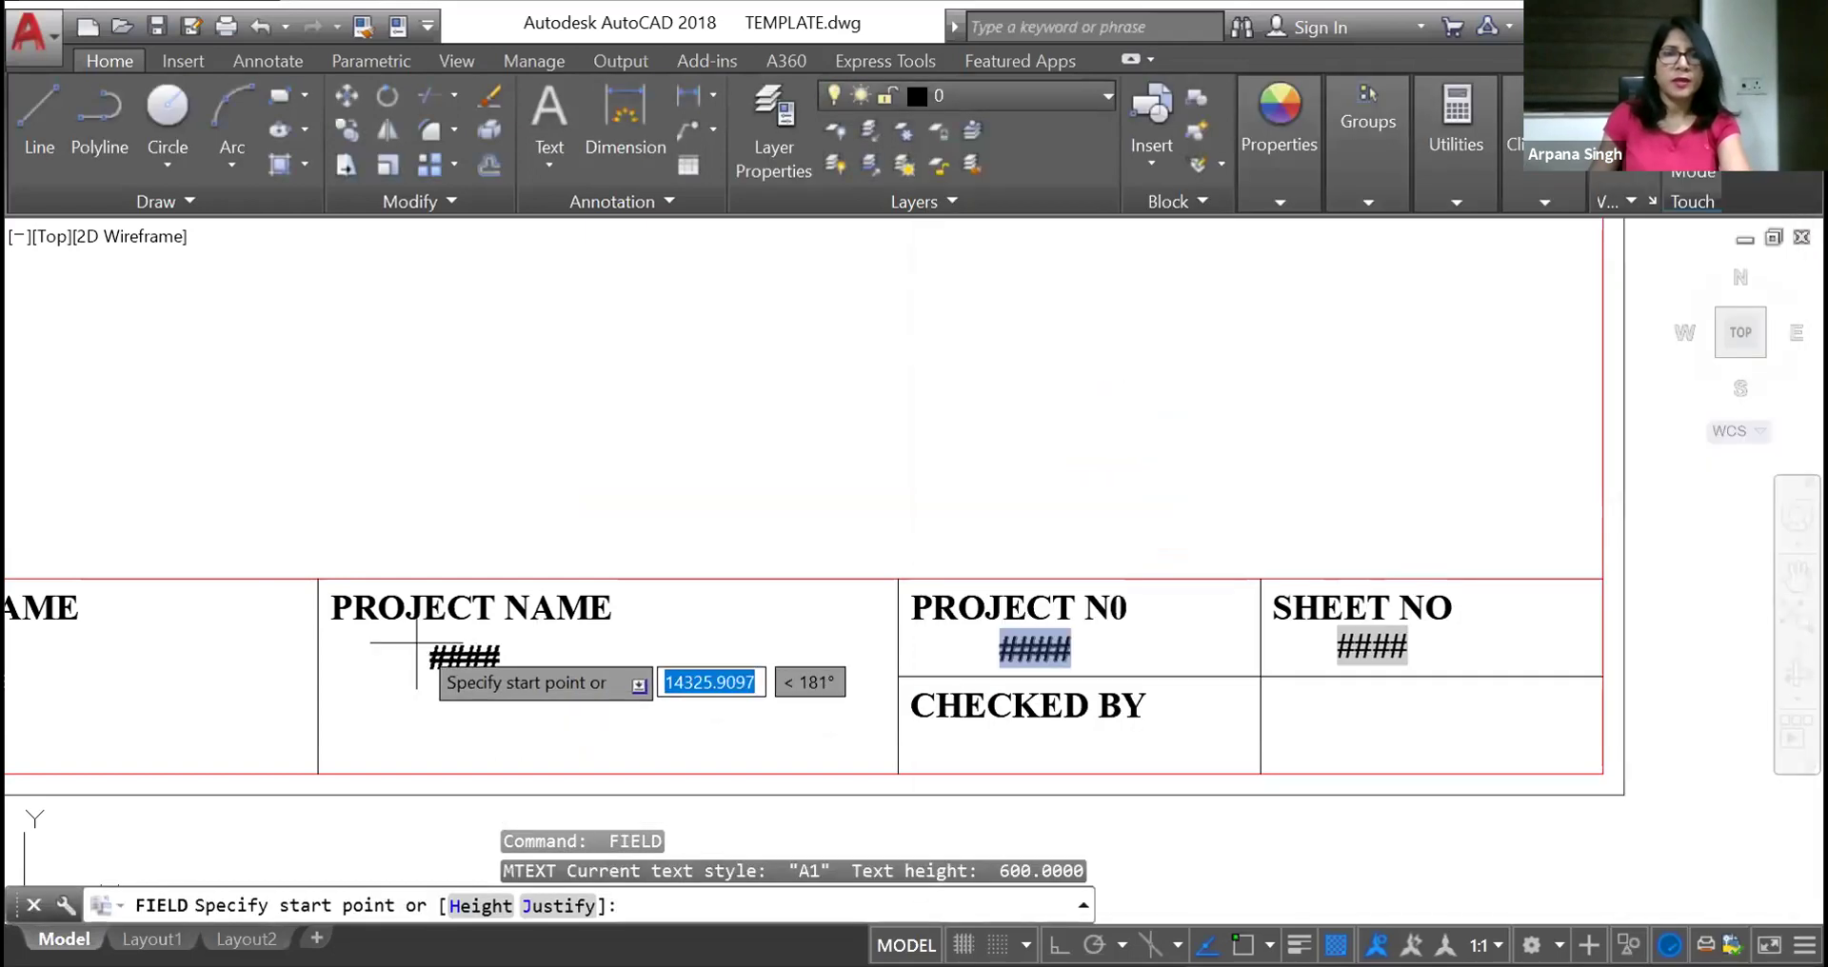
{"action": "left_click", "coordinate": [357, 663]}
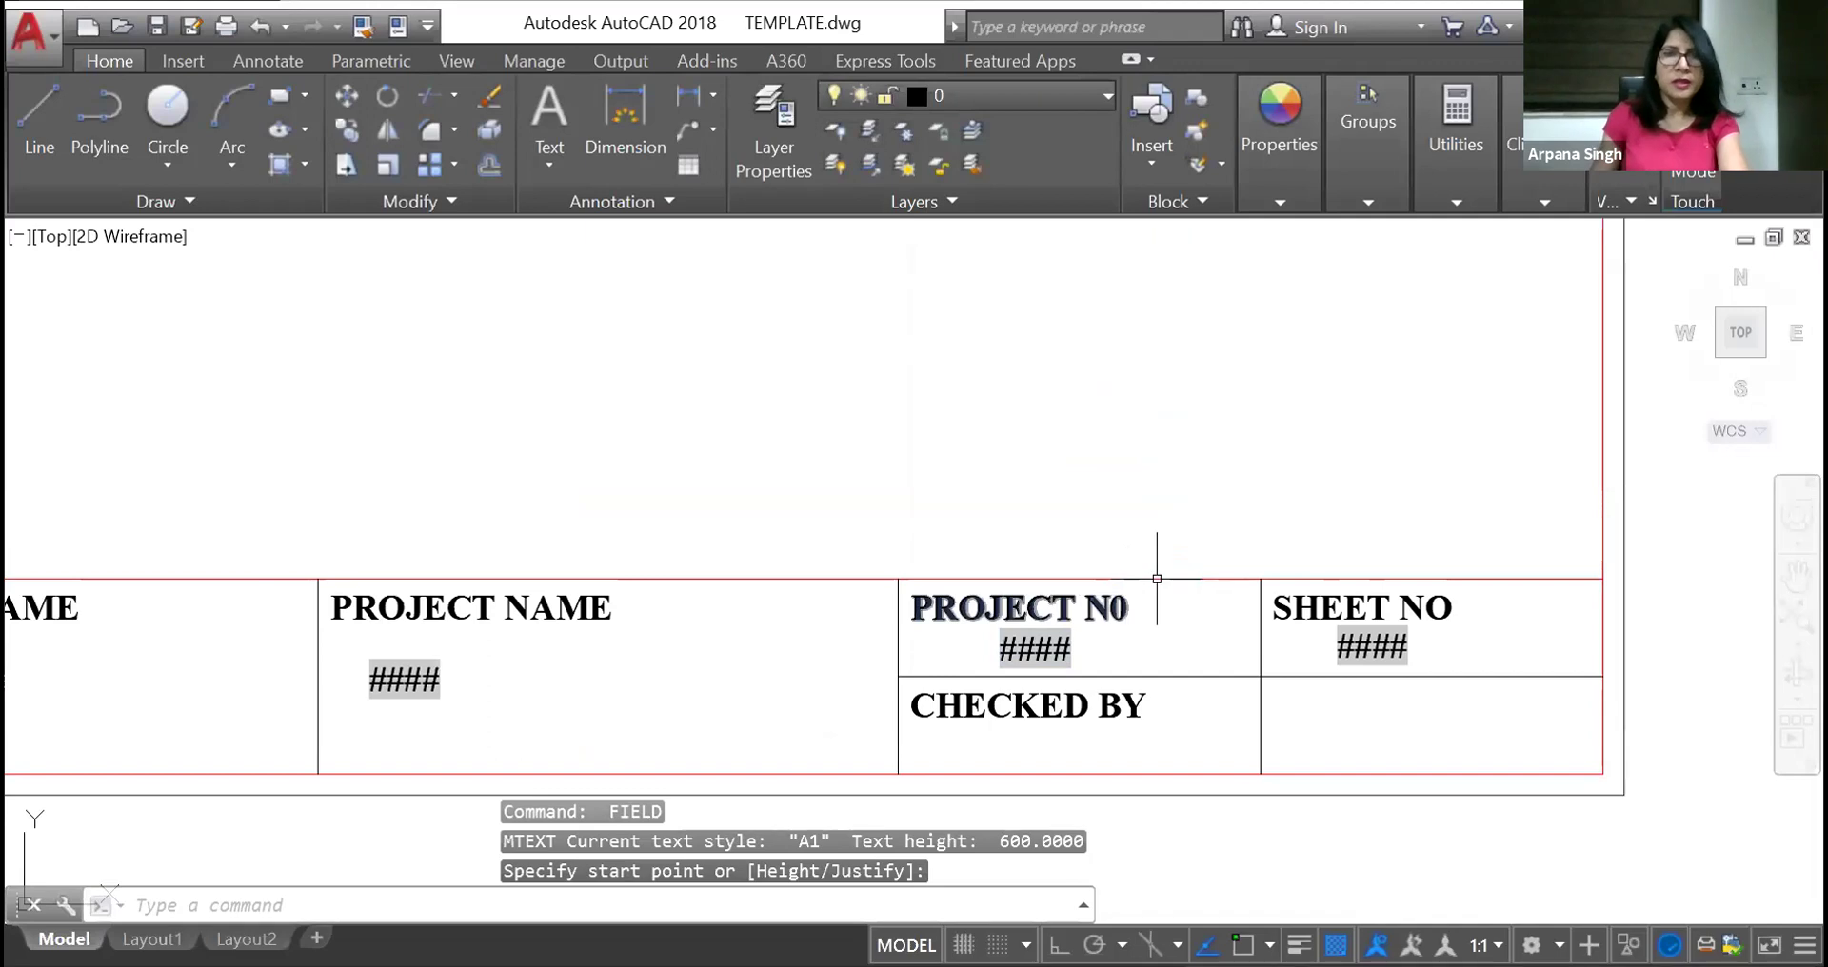
Insert an Author field from the Document category, with no format, under CLIENT in the title block
{"action": "scroll", "coordinate": [1157, 576], "scroll_direction": "down", "scroll_amount": 2}
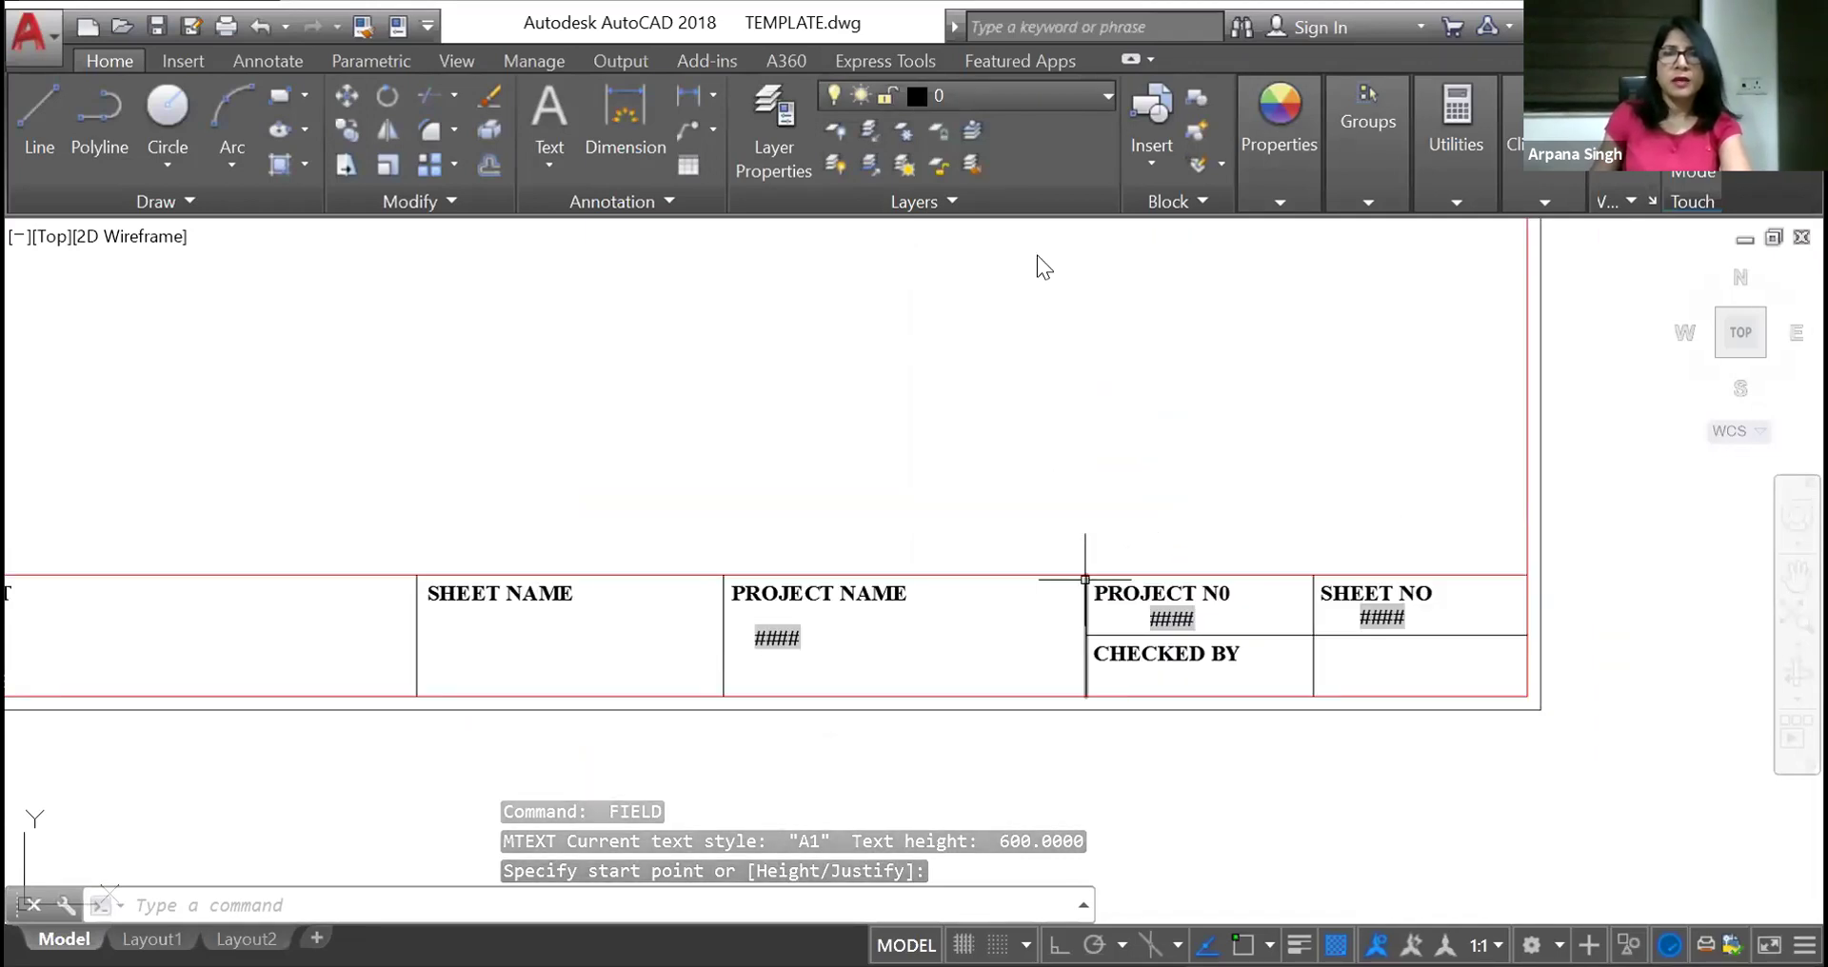
{"action": "key", "text": "Return"}
{"action": "left_click", "coordinate": [1010, 258]}
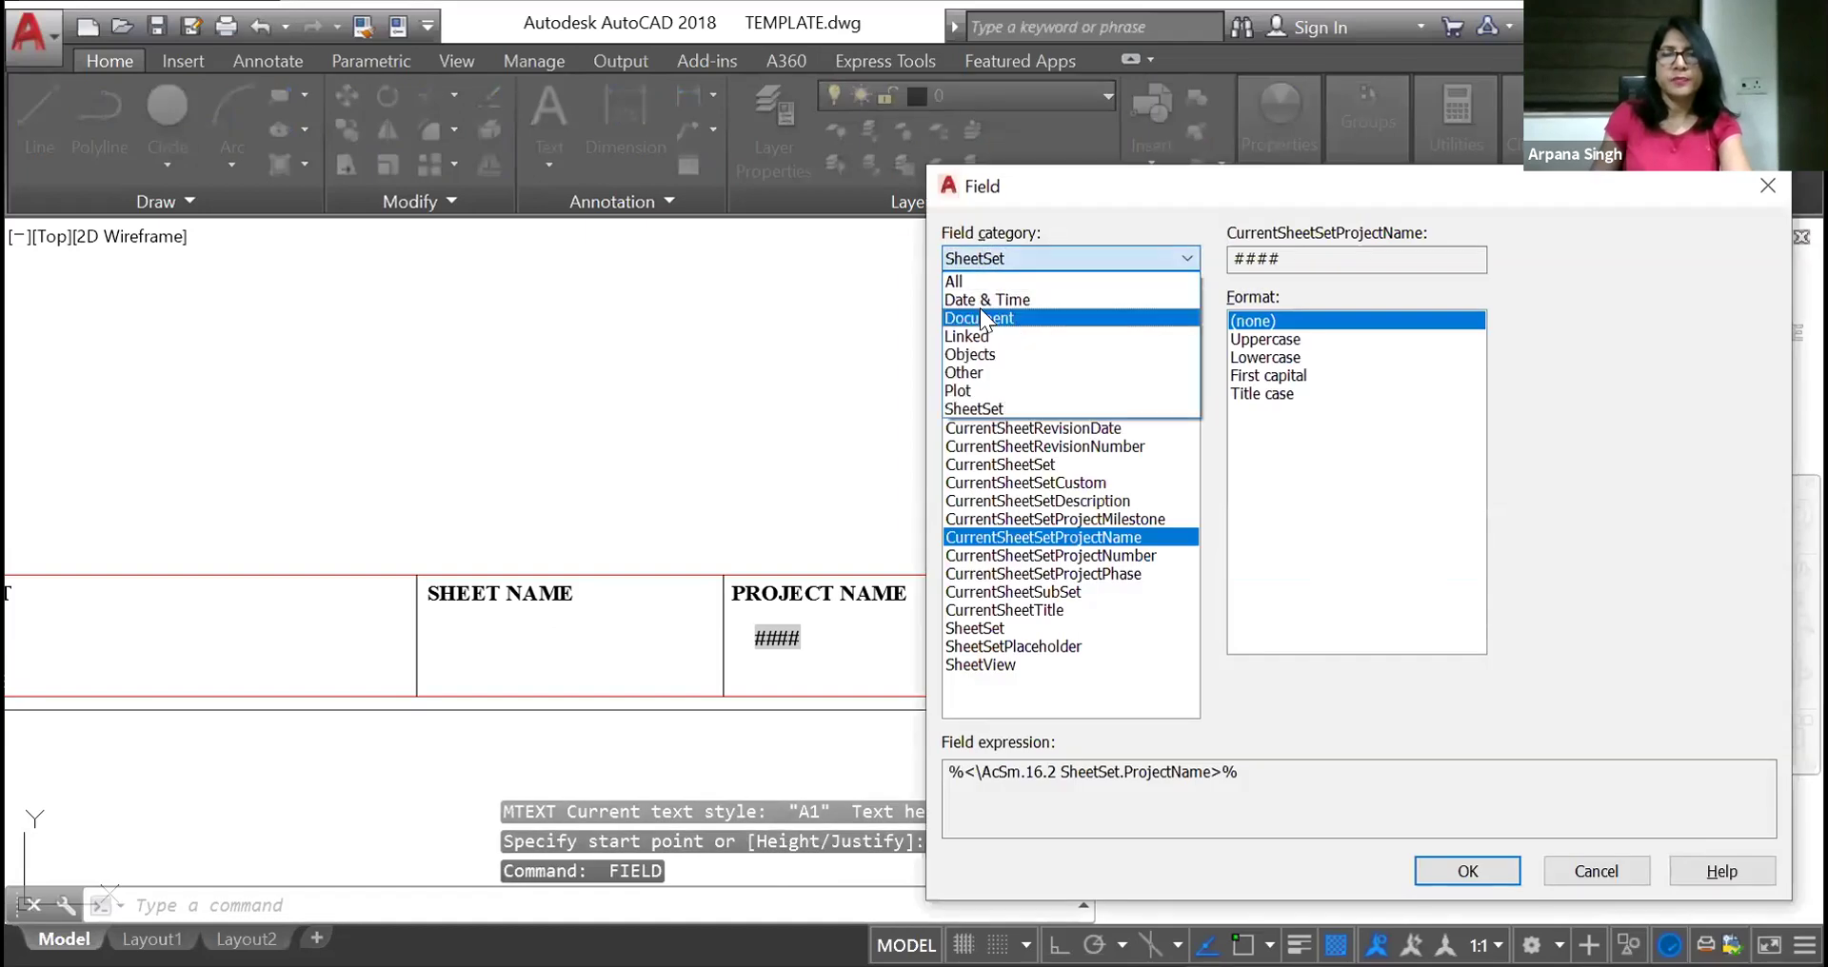
{"action": "left_click", "coordinate": [981, 314]}
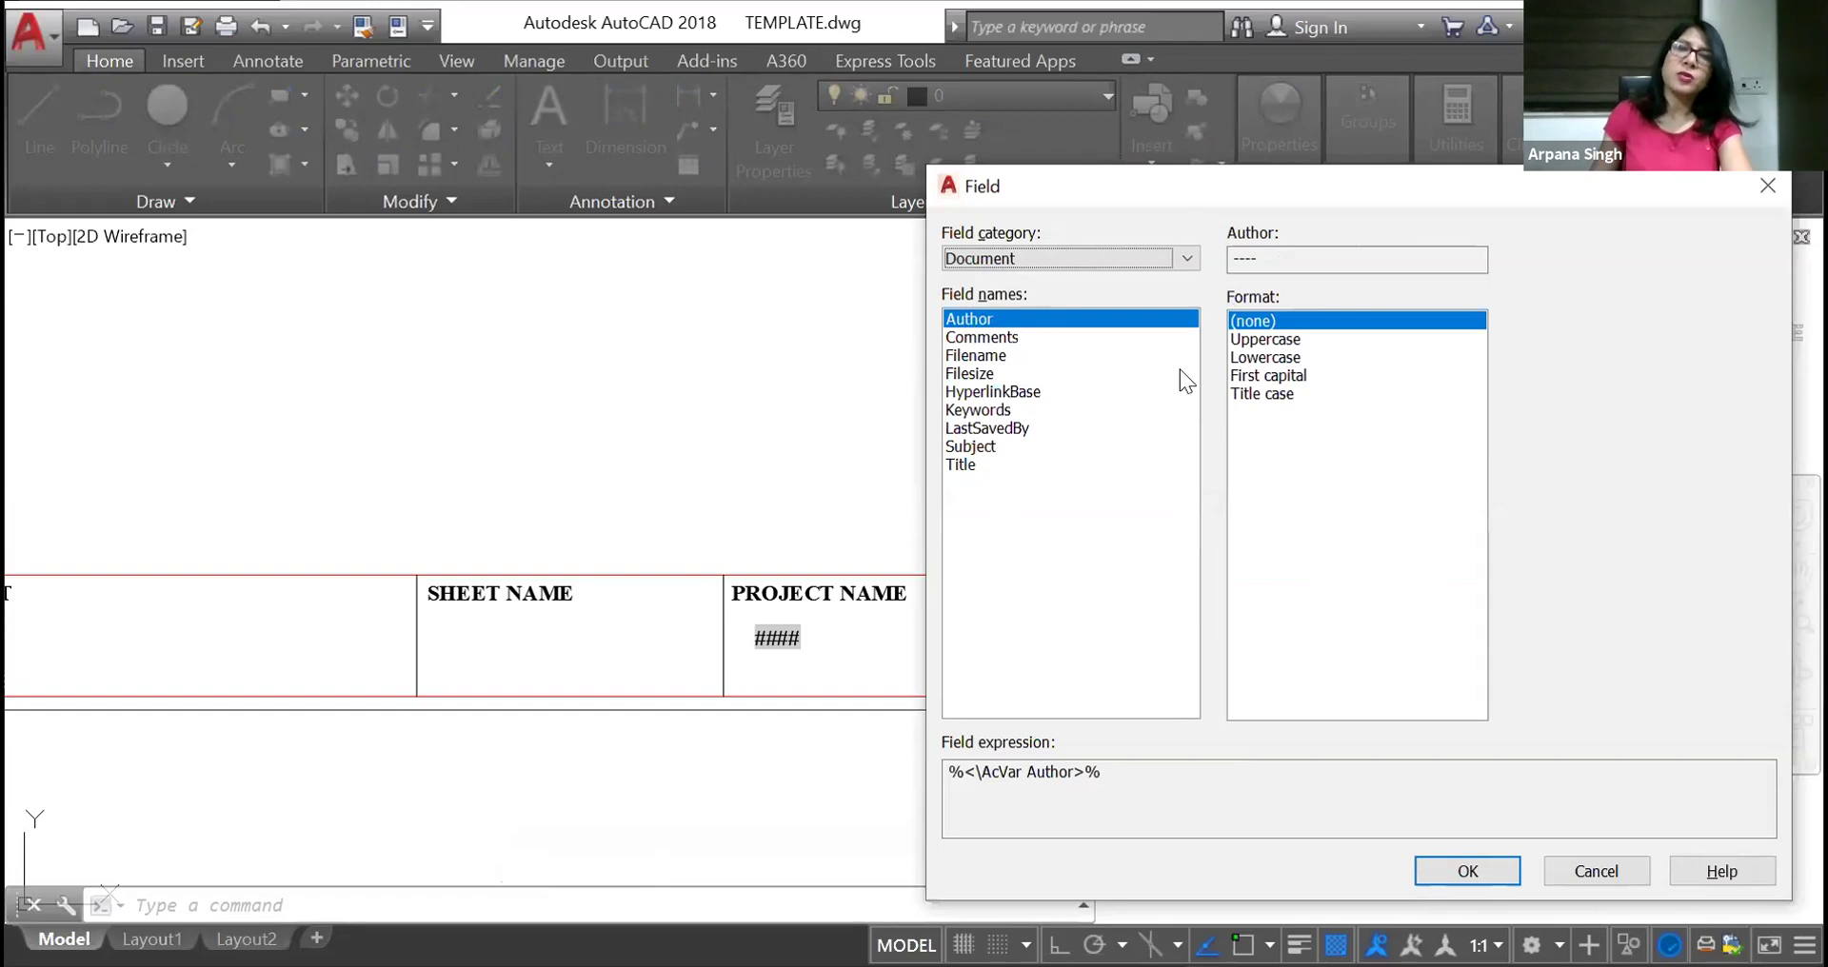
{"action": "left_click", "coordinate": [988, 325]}
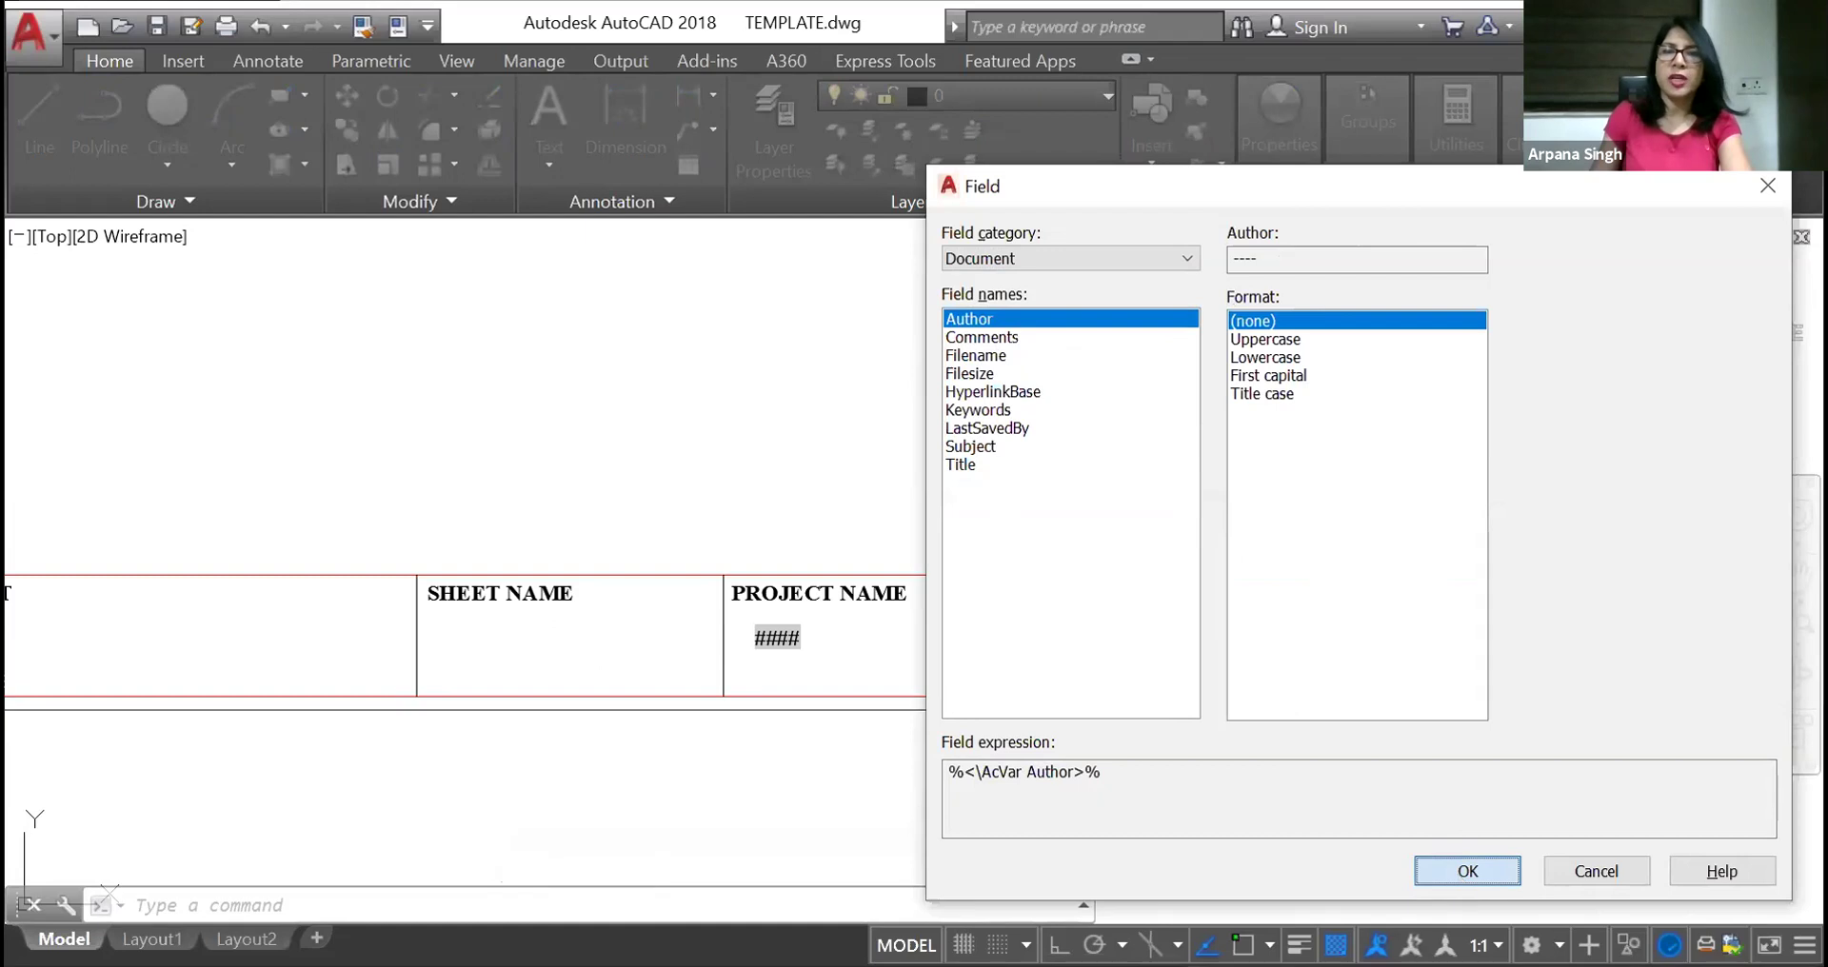
{"action": "left_click", "coordinate": [1468, 872]}
{"action": "scroll", "coordinate": [1183, 694], "scroll_direction": "down", "scroll_amount": 2}
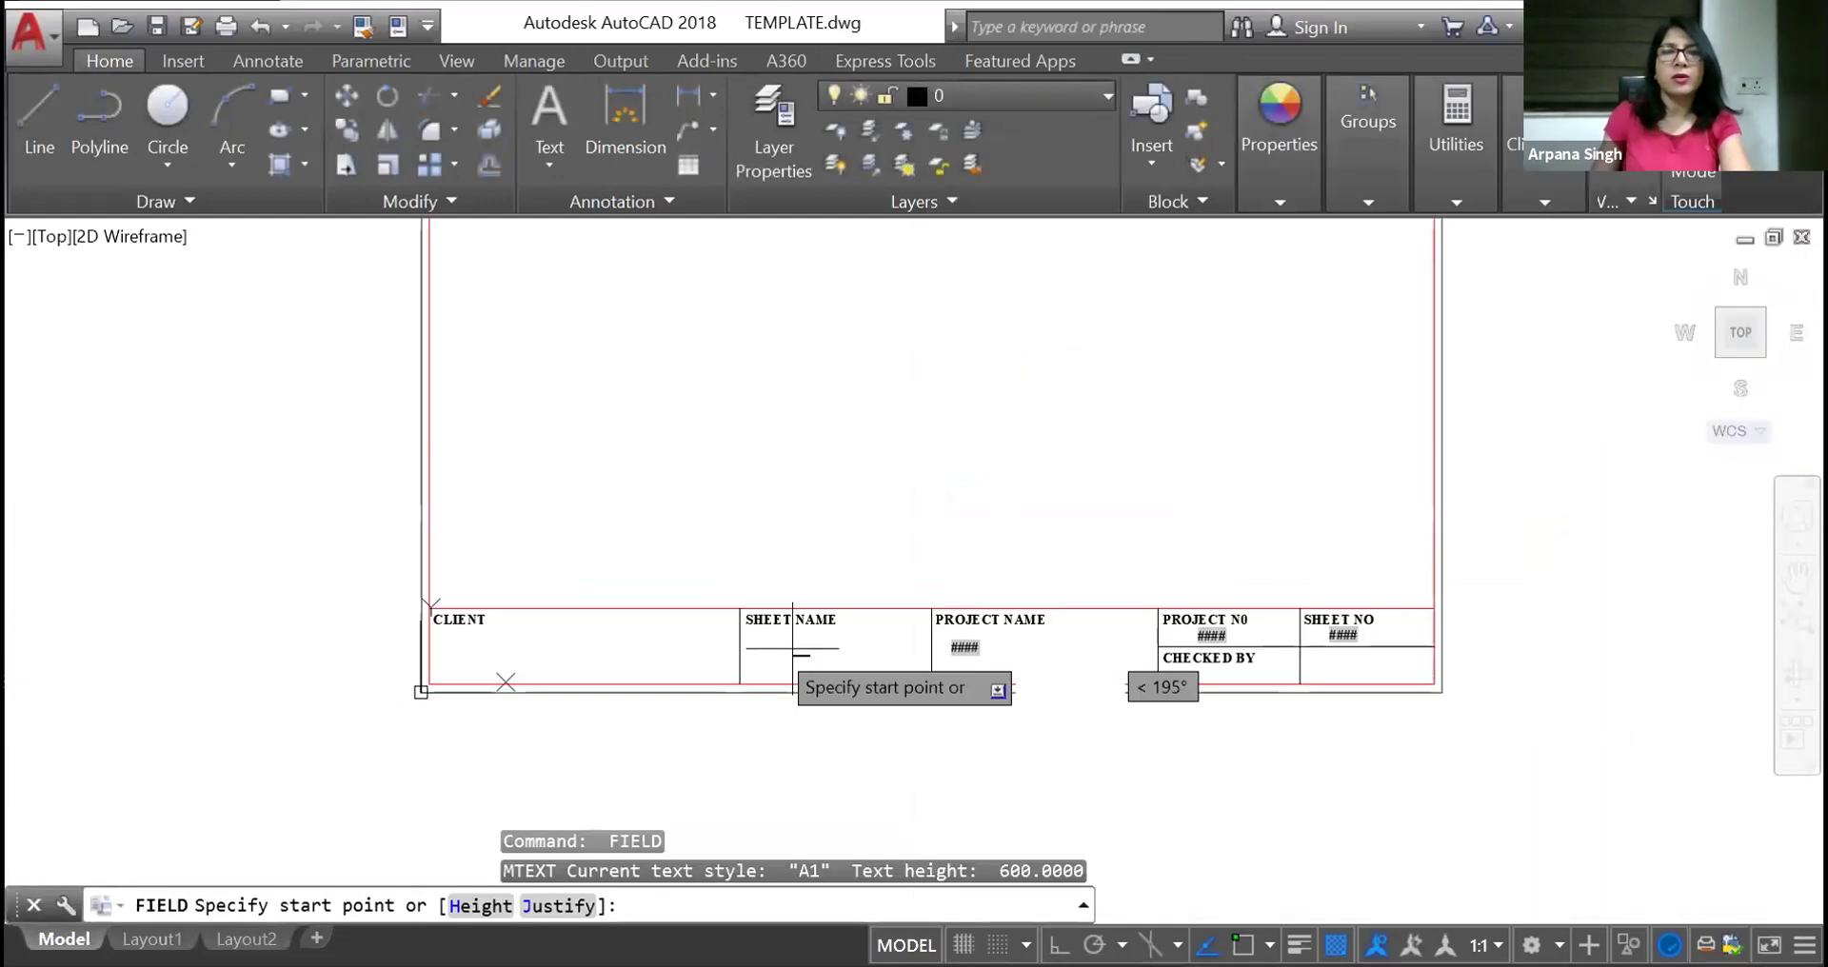
{"action": "left_click", "coordinate": [466, 646]}
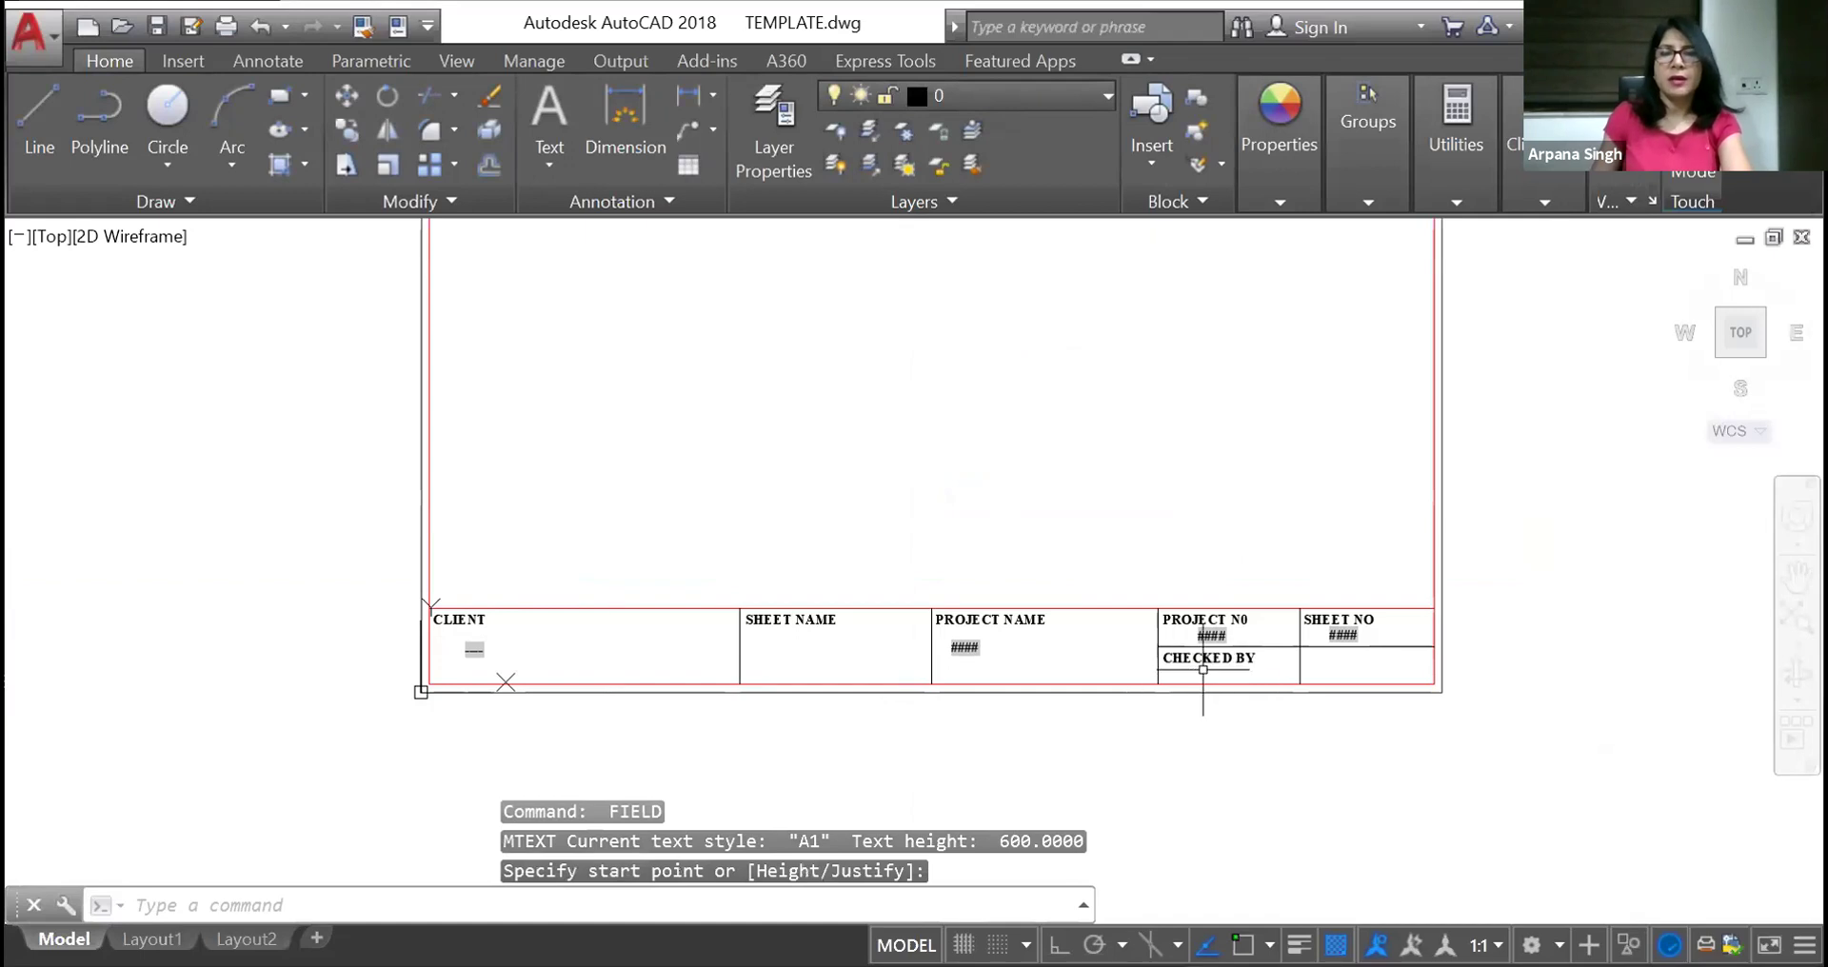
Insert a Subject field from the Document category, with no format, under CHECKED BY in the title block
{"action": "key", "text": "Return"}
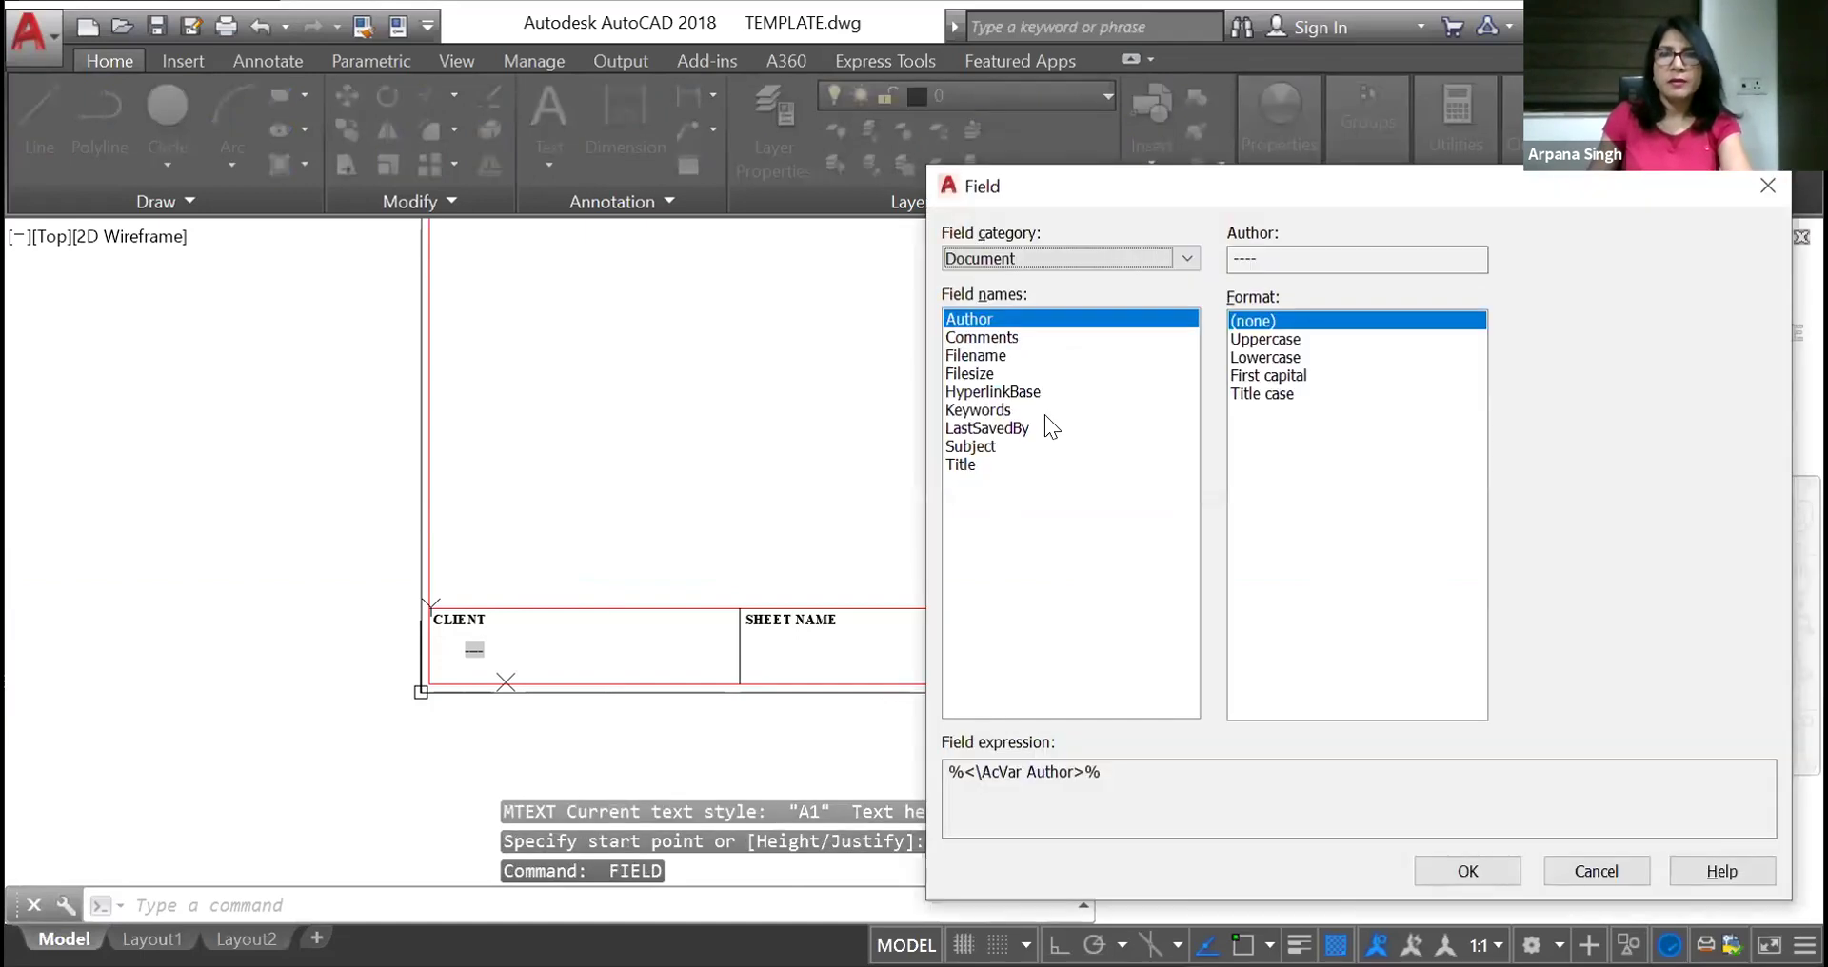
{"action": "left_click", "coordinate": [962, 466]}
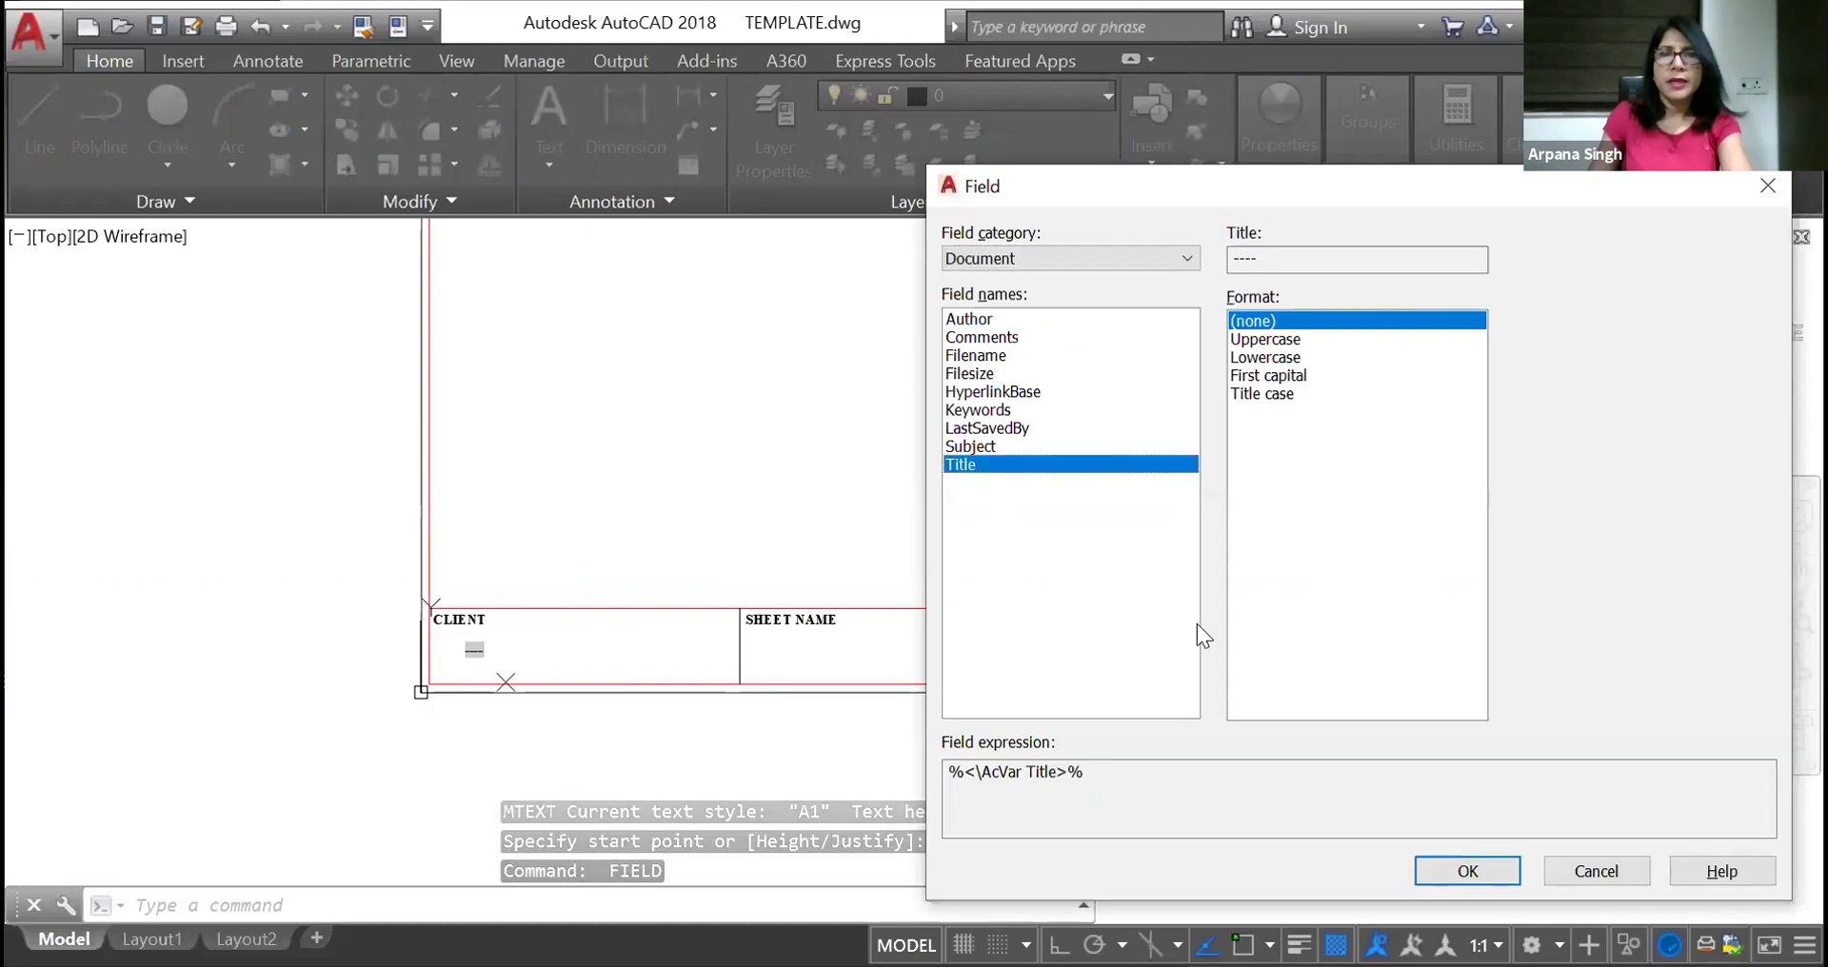
{"action": "left_click", "coordinate": [974, 446]}
{"action": "left_click", "coordinate": [1468, 872]}
{"action": "scroll", "coordinate": [1133, 678], "scroll_direction": "up", "scroll_amount": 5}
{"action": "left_click", "coordinate": [1100, 674]}
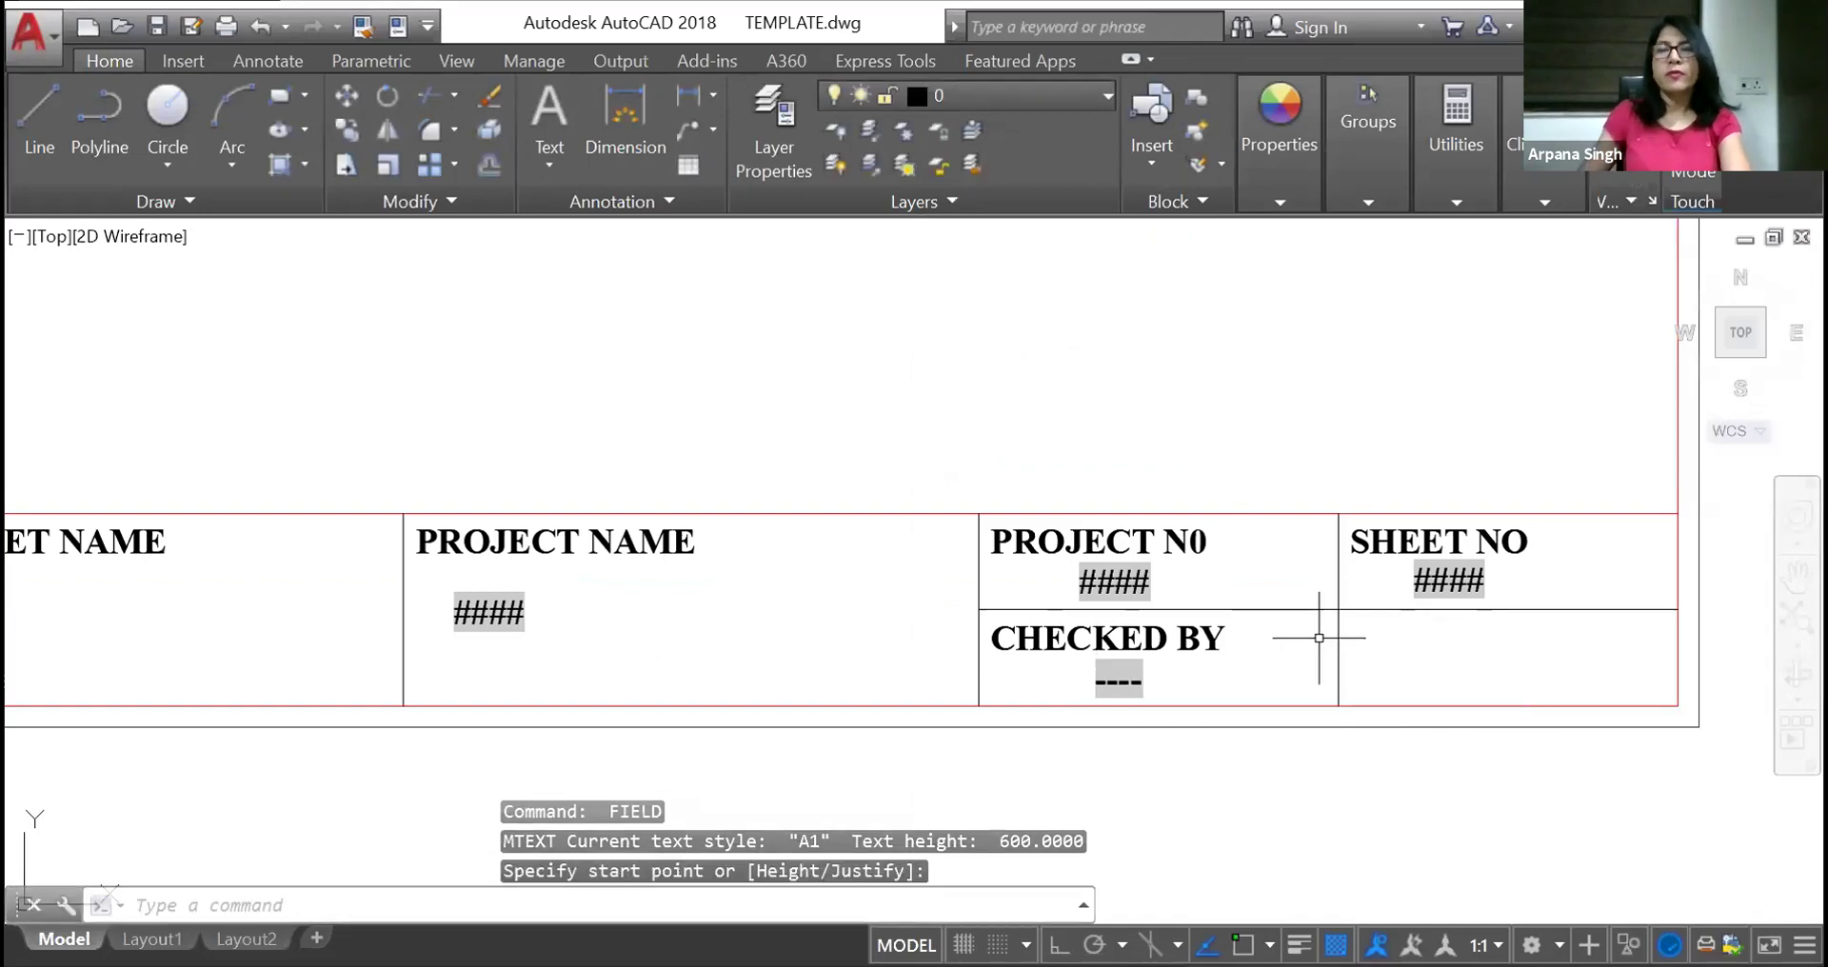
Set the drawing's insertion base point at the lower-left corner of the sheet border, using object snap, and save the drawing
{"action": "scroll", "coordinate": [1142, 486], "scroll_direction": "down", "scroll_amount": 2}
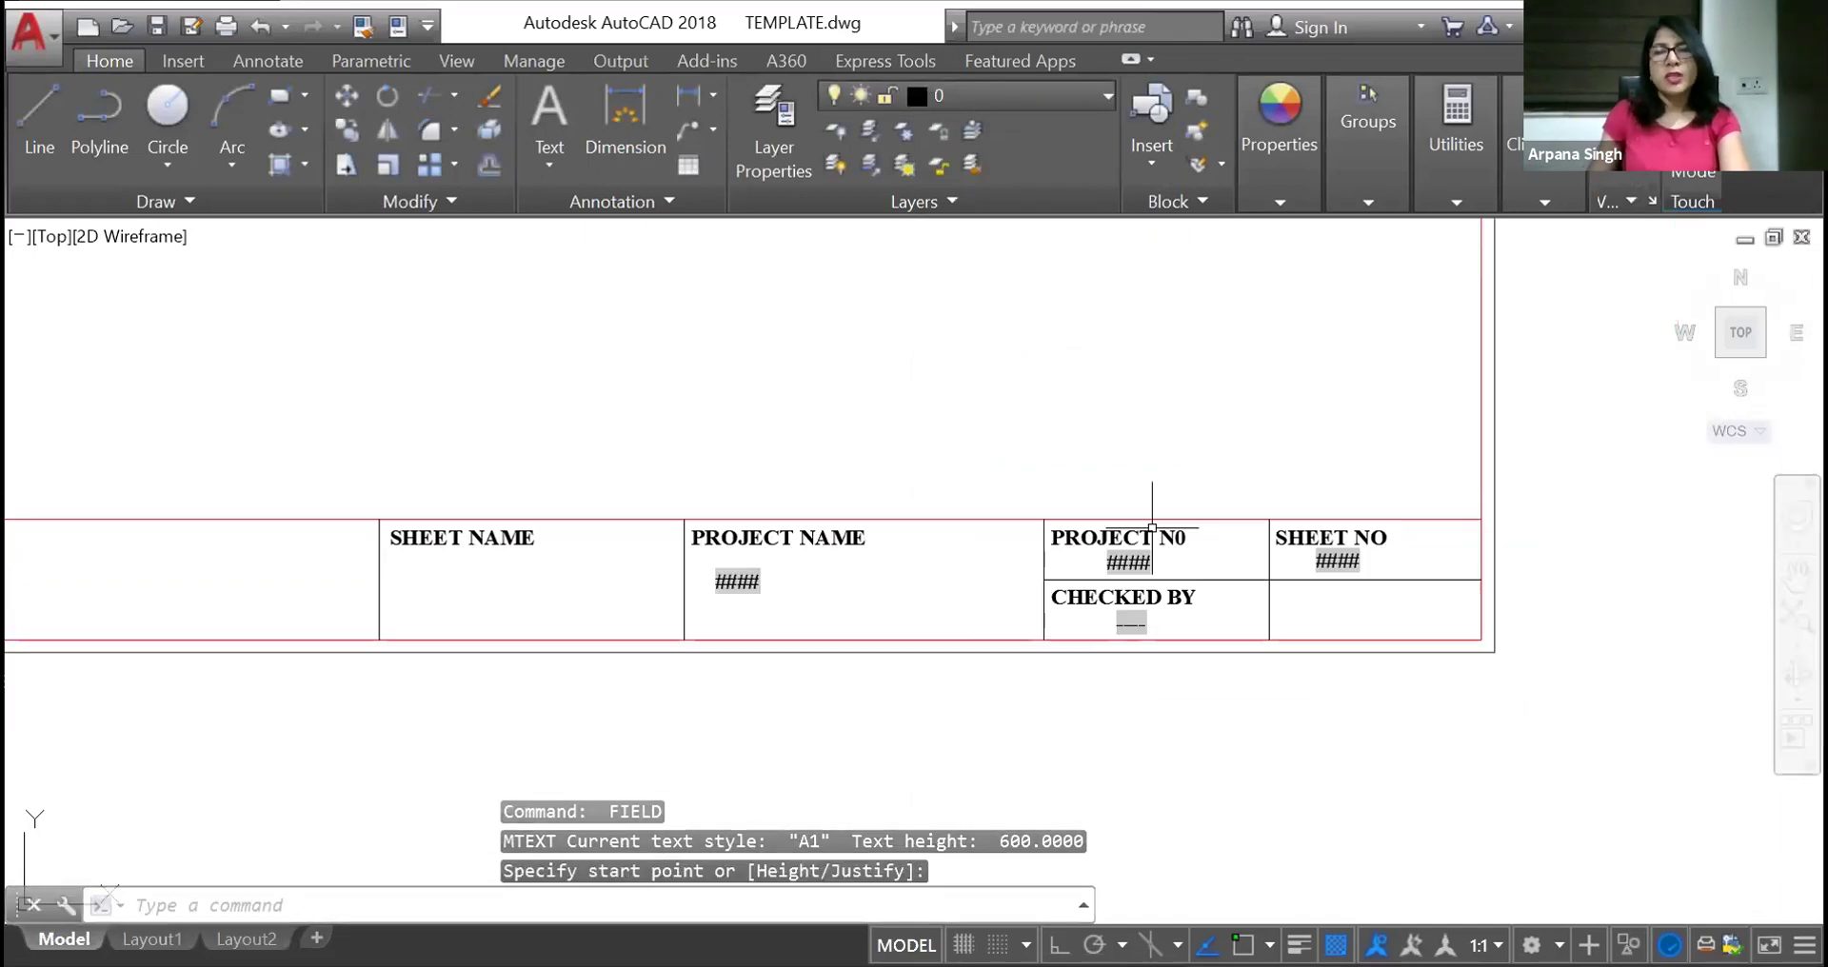
{"action": "scroll", "coordinate": [1134, 428], "scroll_direction": "down", "scroll_amount": 3}
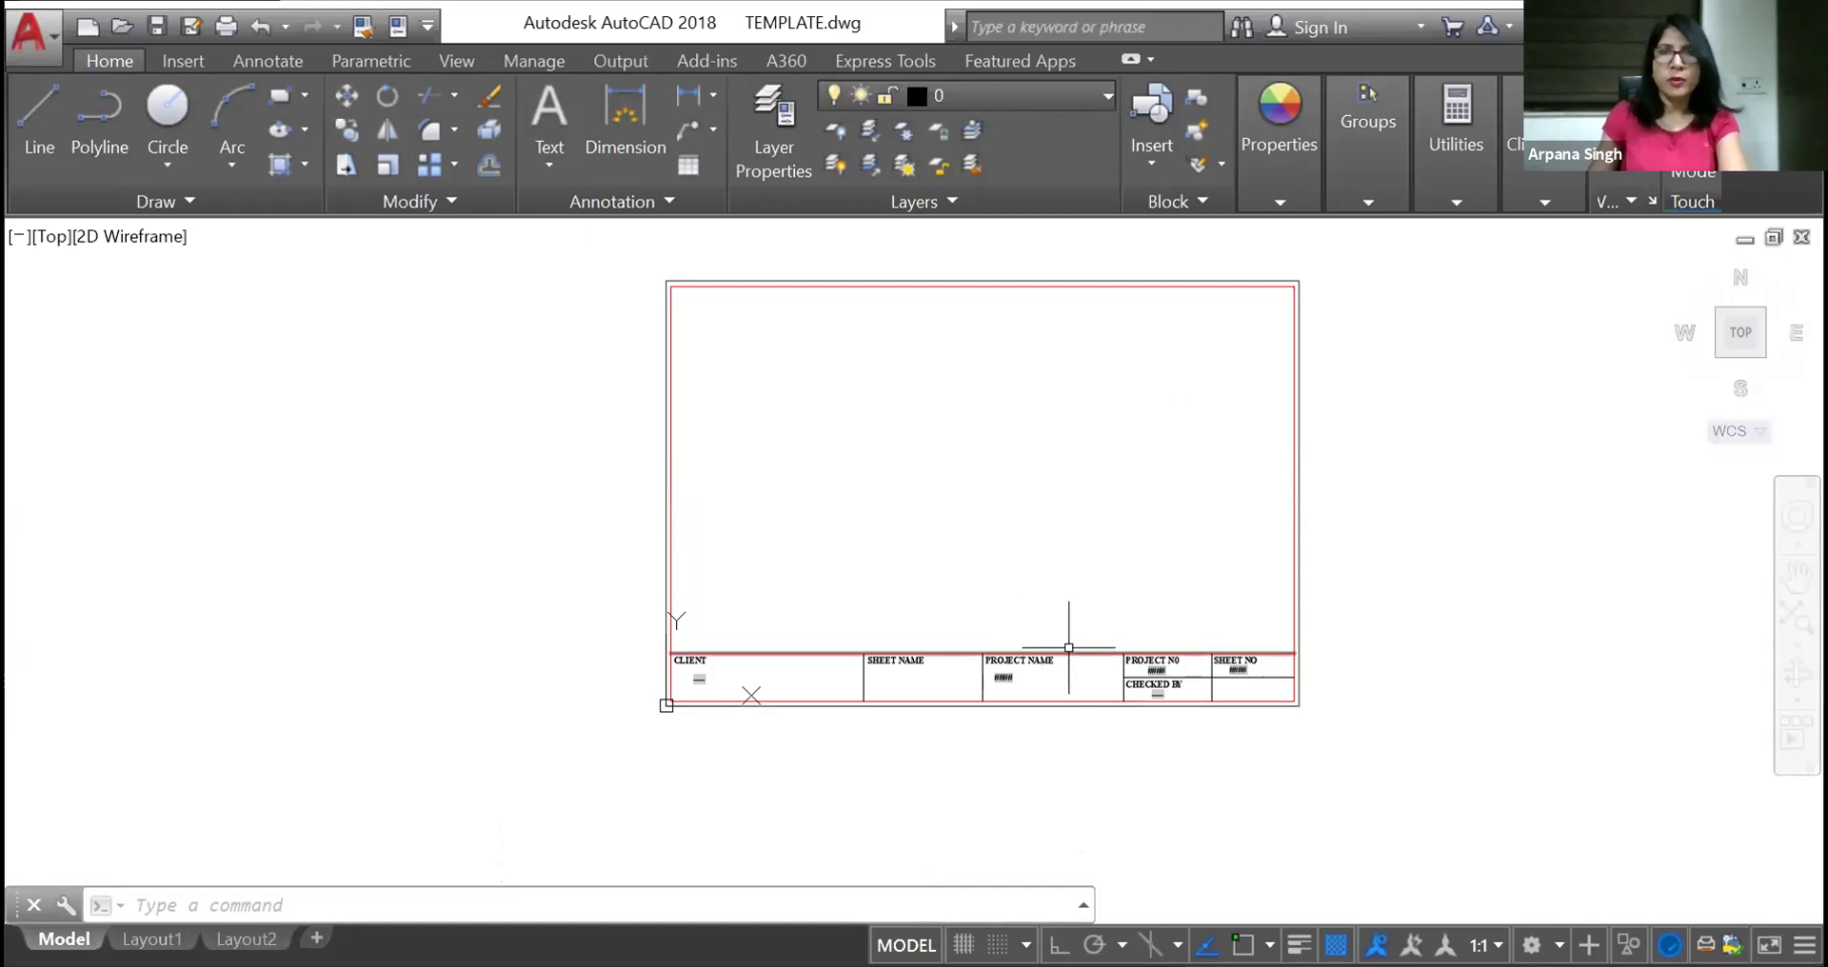
{"action": "left_click", "coordinate": [1177, 202]}
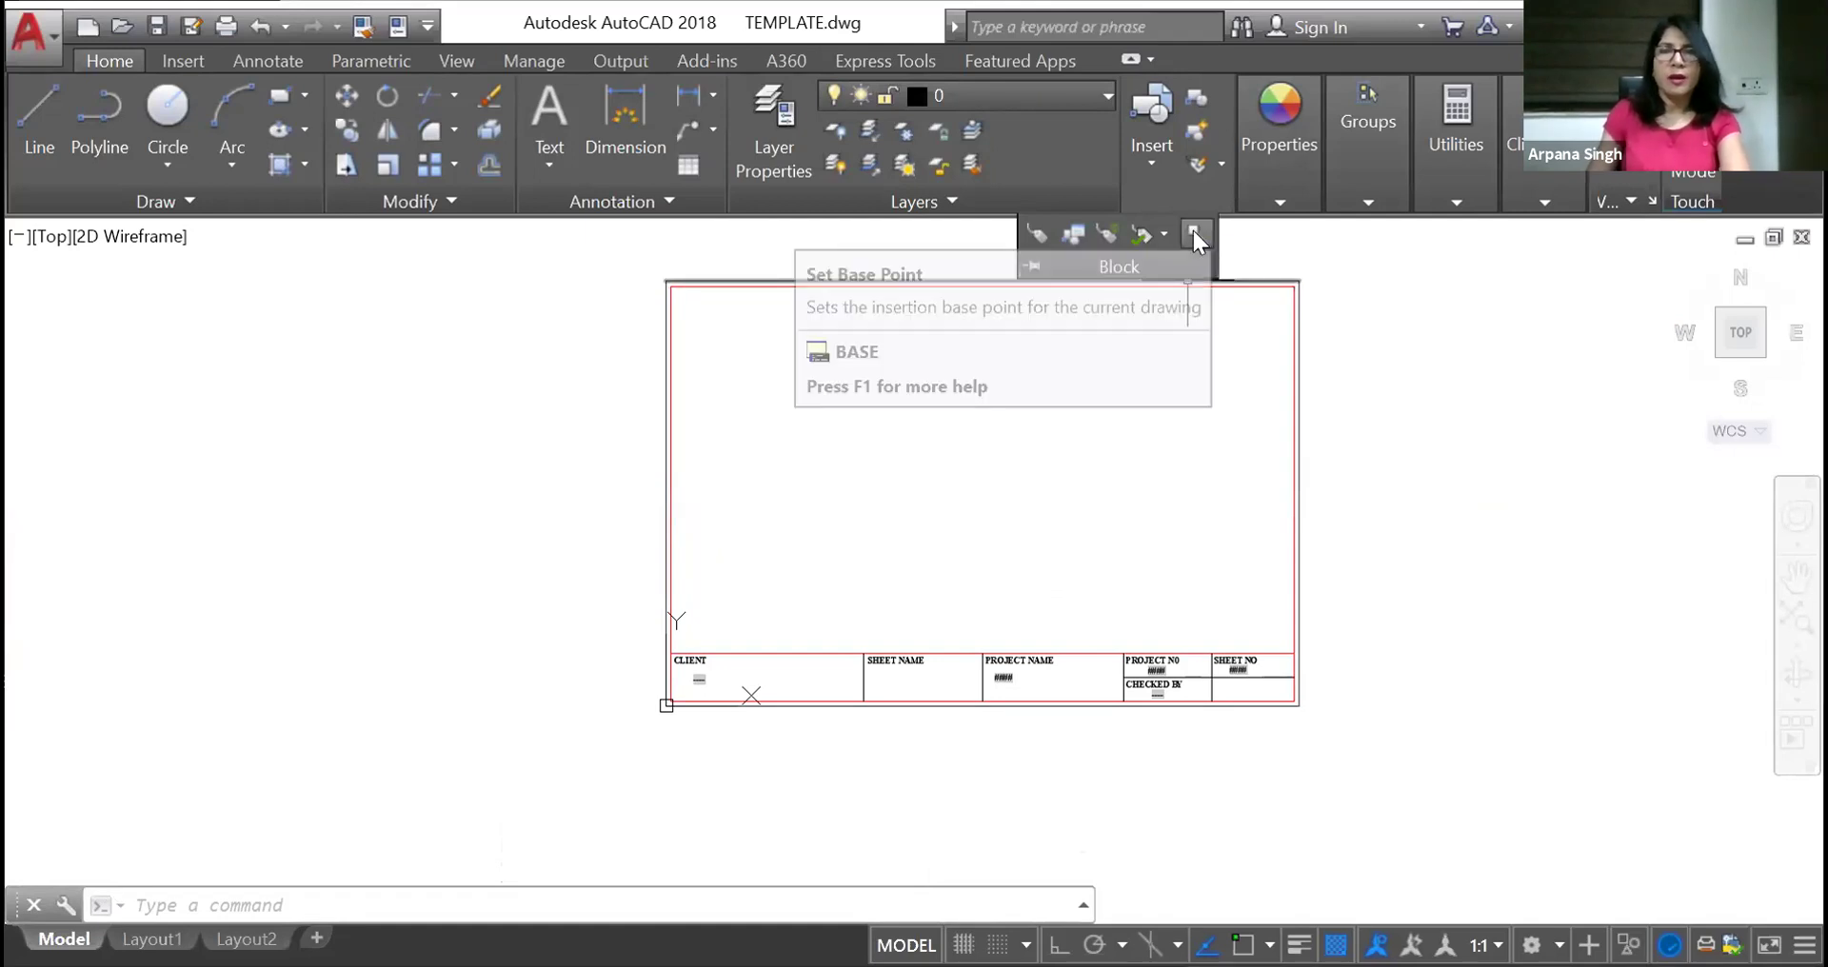
{"action": "left_click", "coordinate": [1194, 234]}
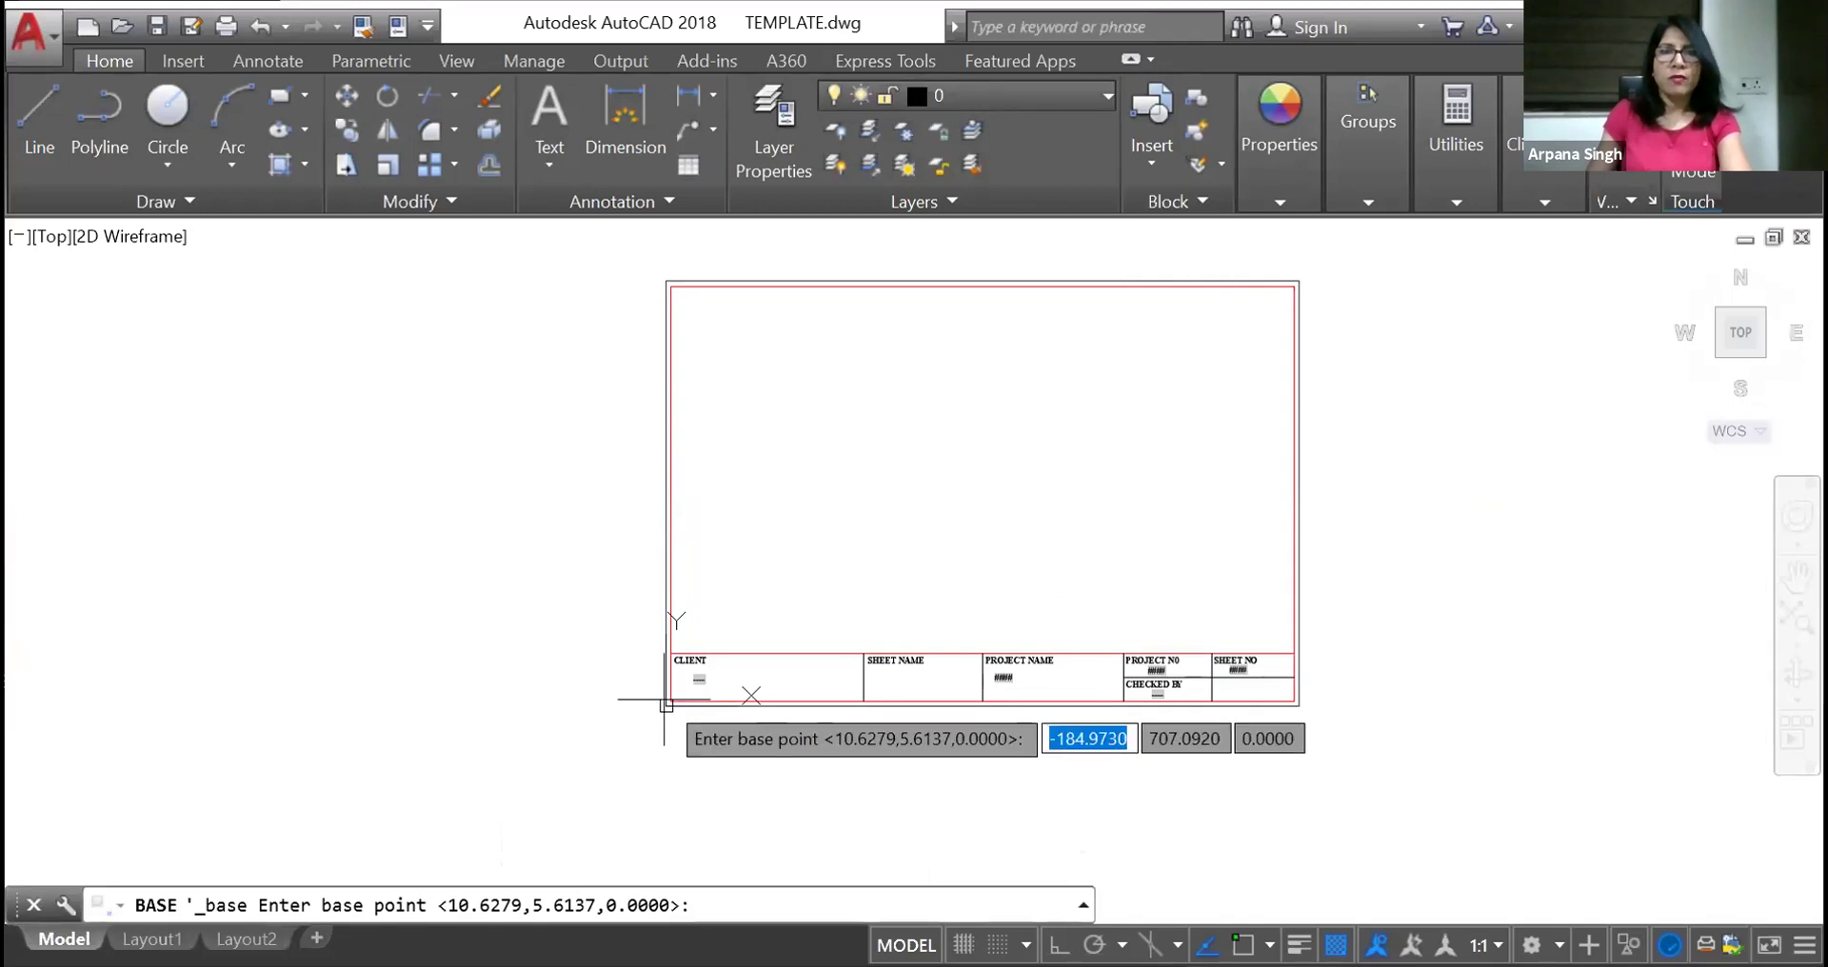
{"action": "key", "text": "F3"}
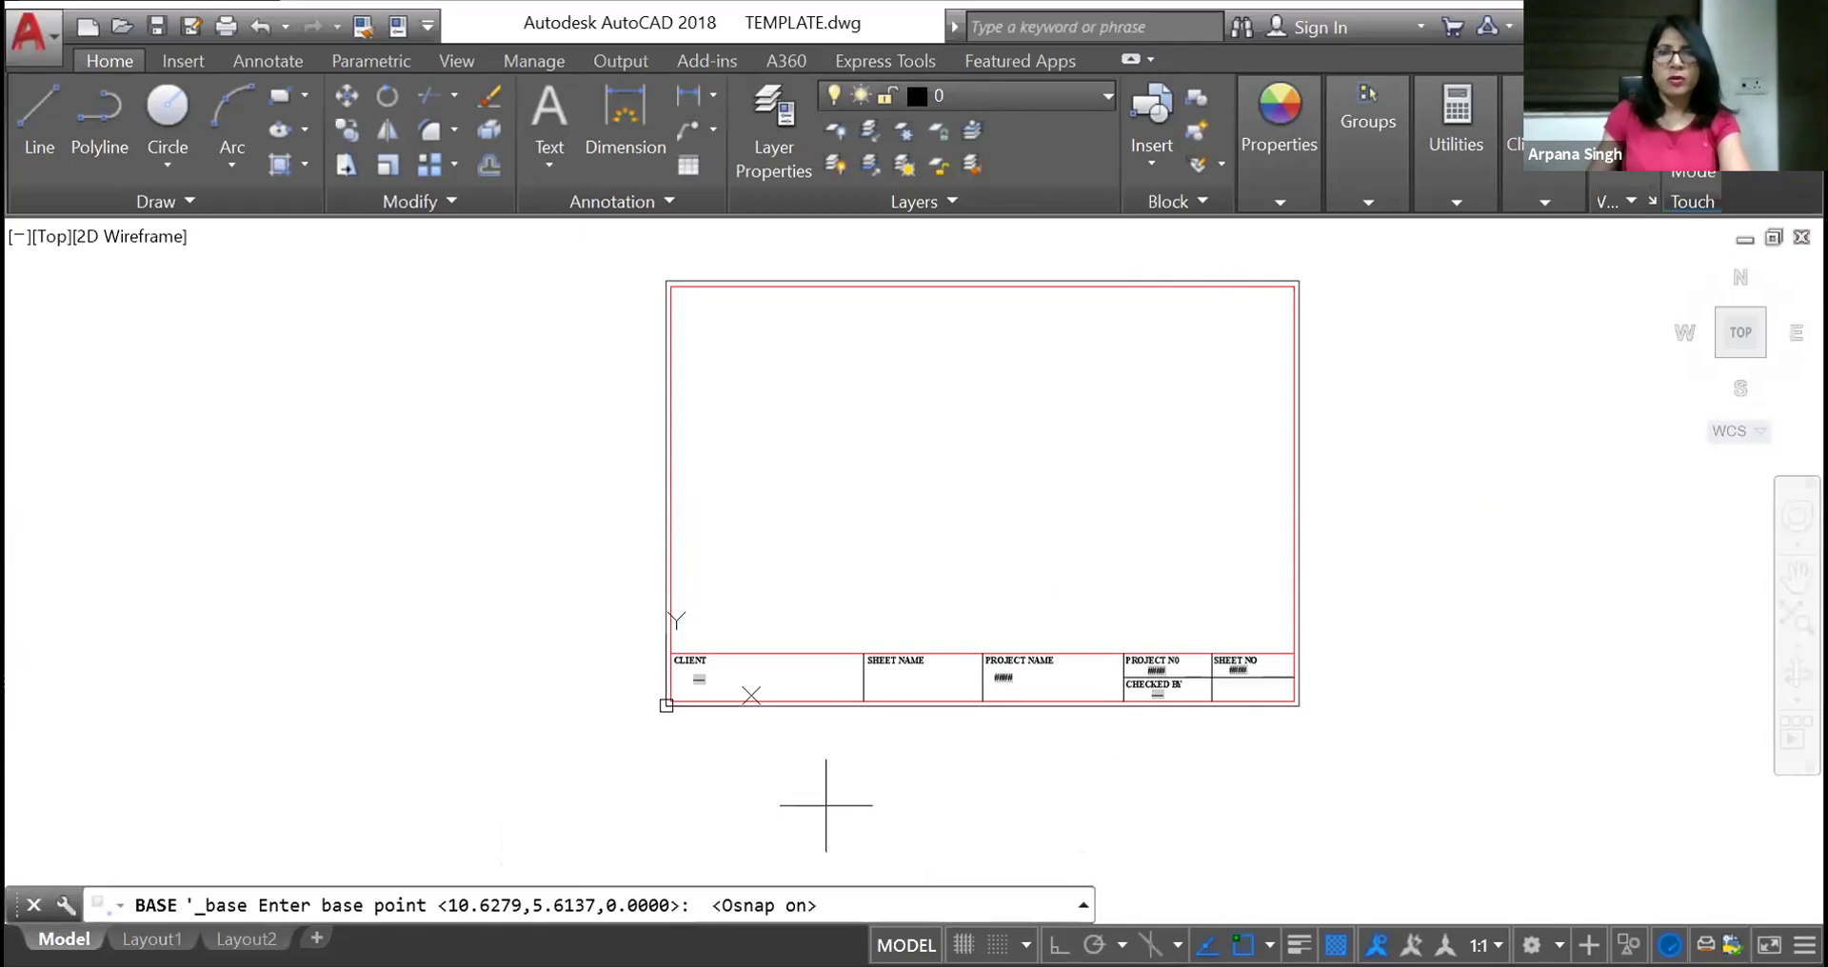
{"action": "left_click", "coordinate": [674, 700]}
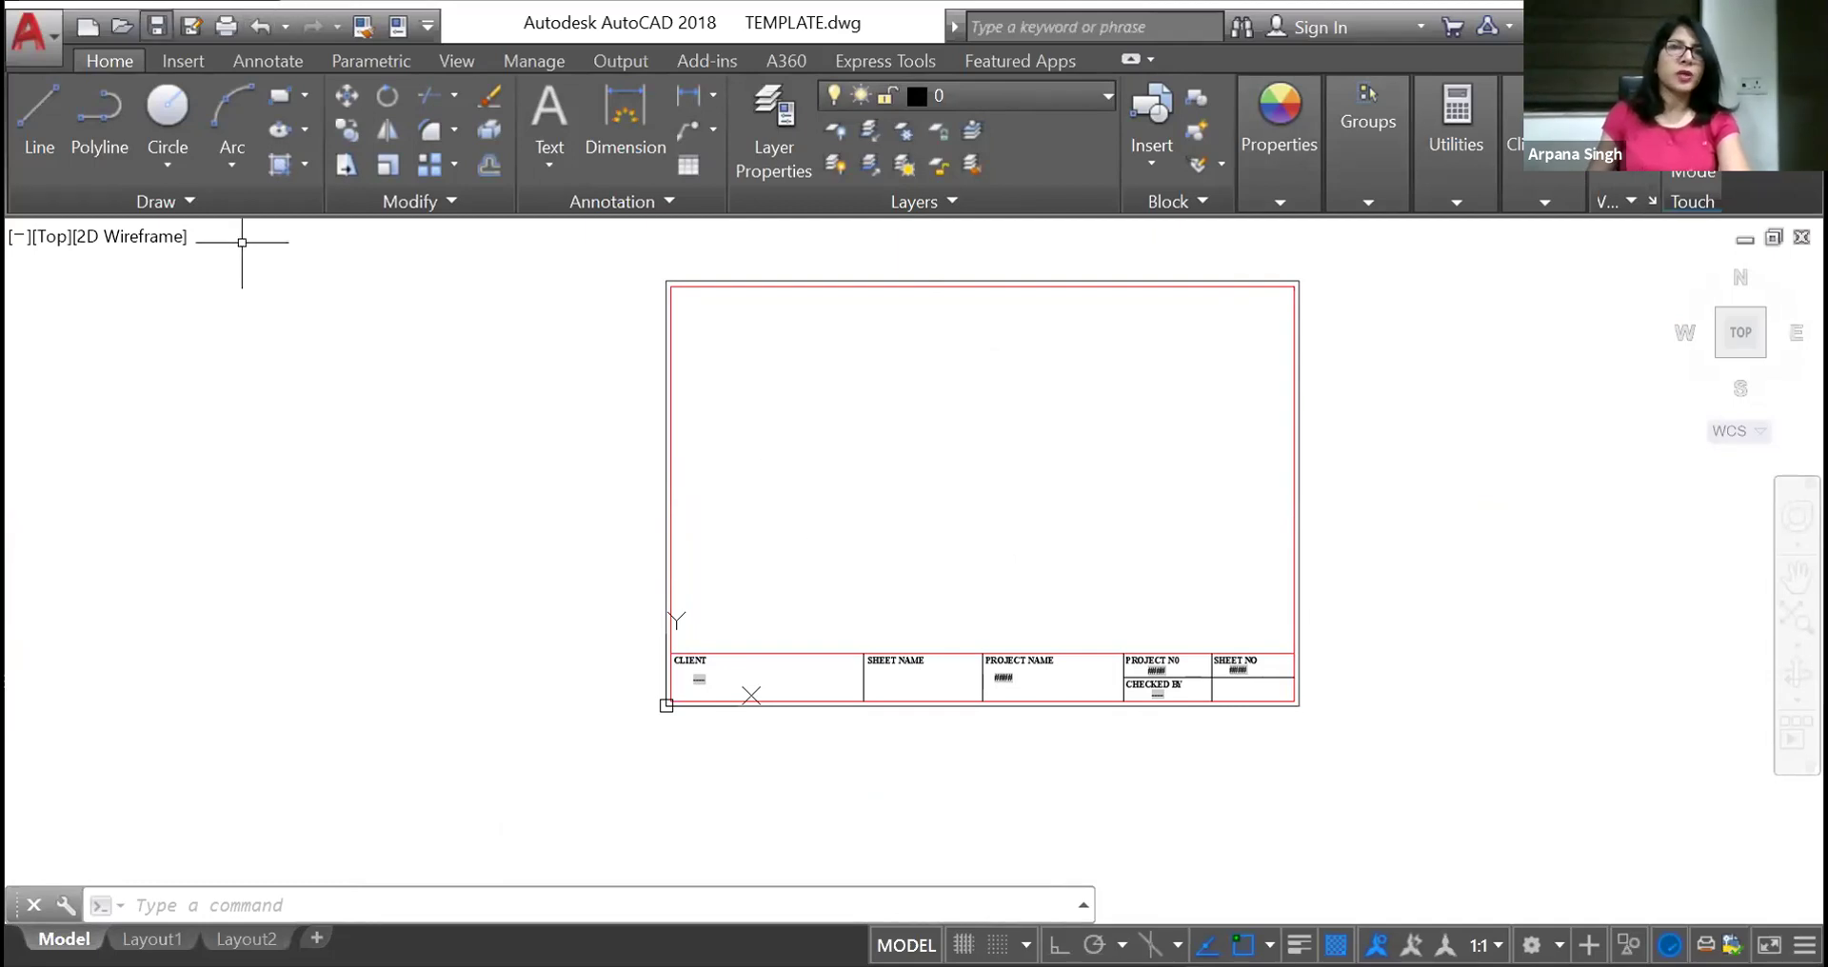
{"action": "key", "text": "ctrl+s"}
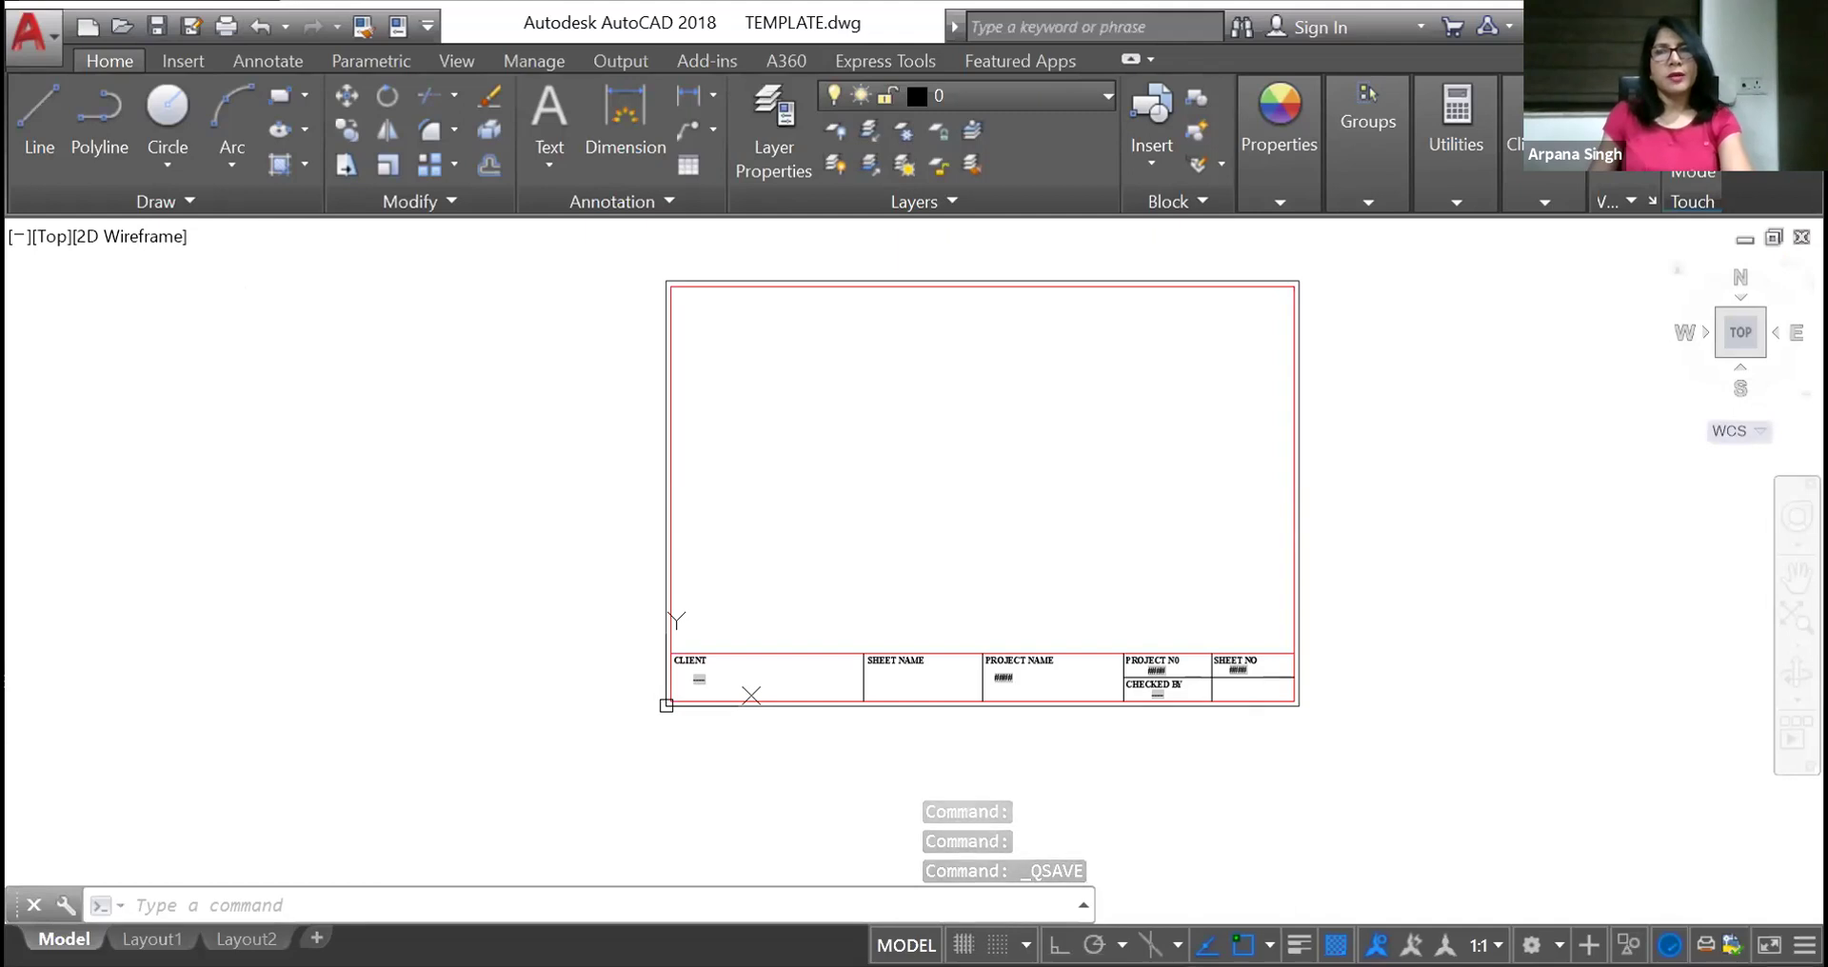
Add a new layout to Drawing2.dwg and erase the default viewport on it
{"action": "key", "text": "ctrl+Tab"}
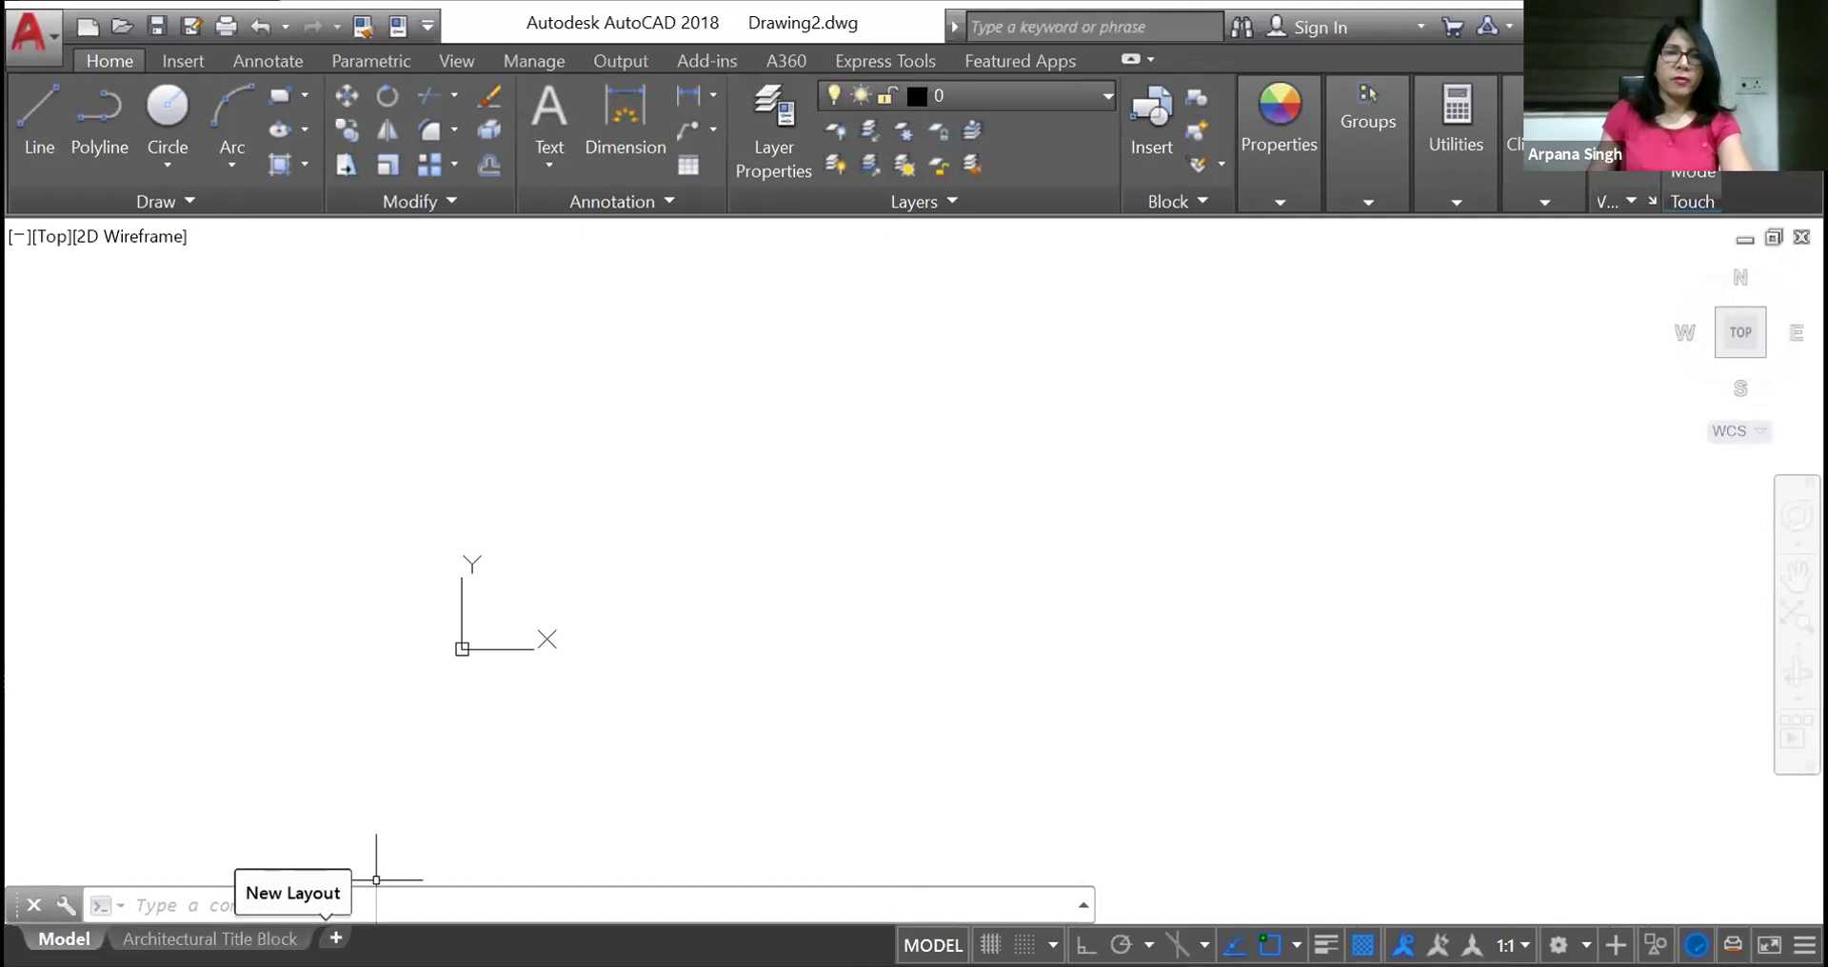
{"action": "left_click", "coordinate": [335, 938]}
{"action": "left_click", "coordinate": [359, 939]}
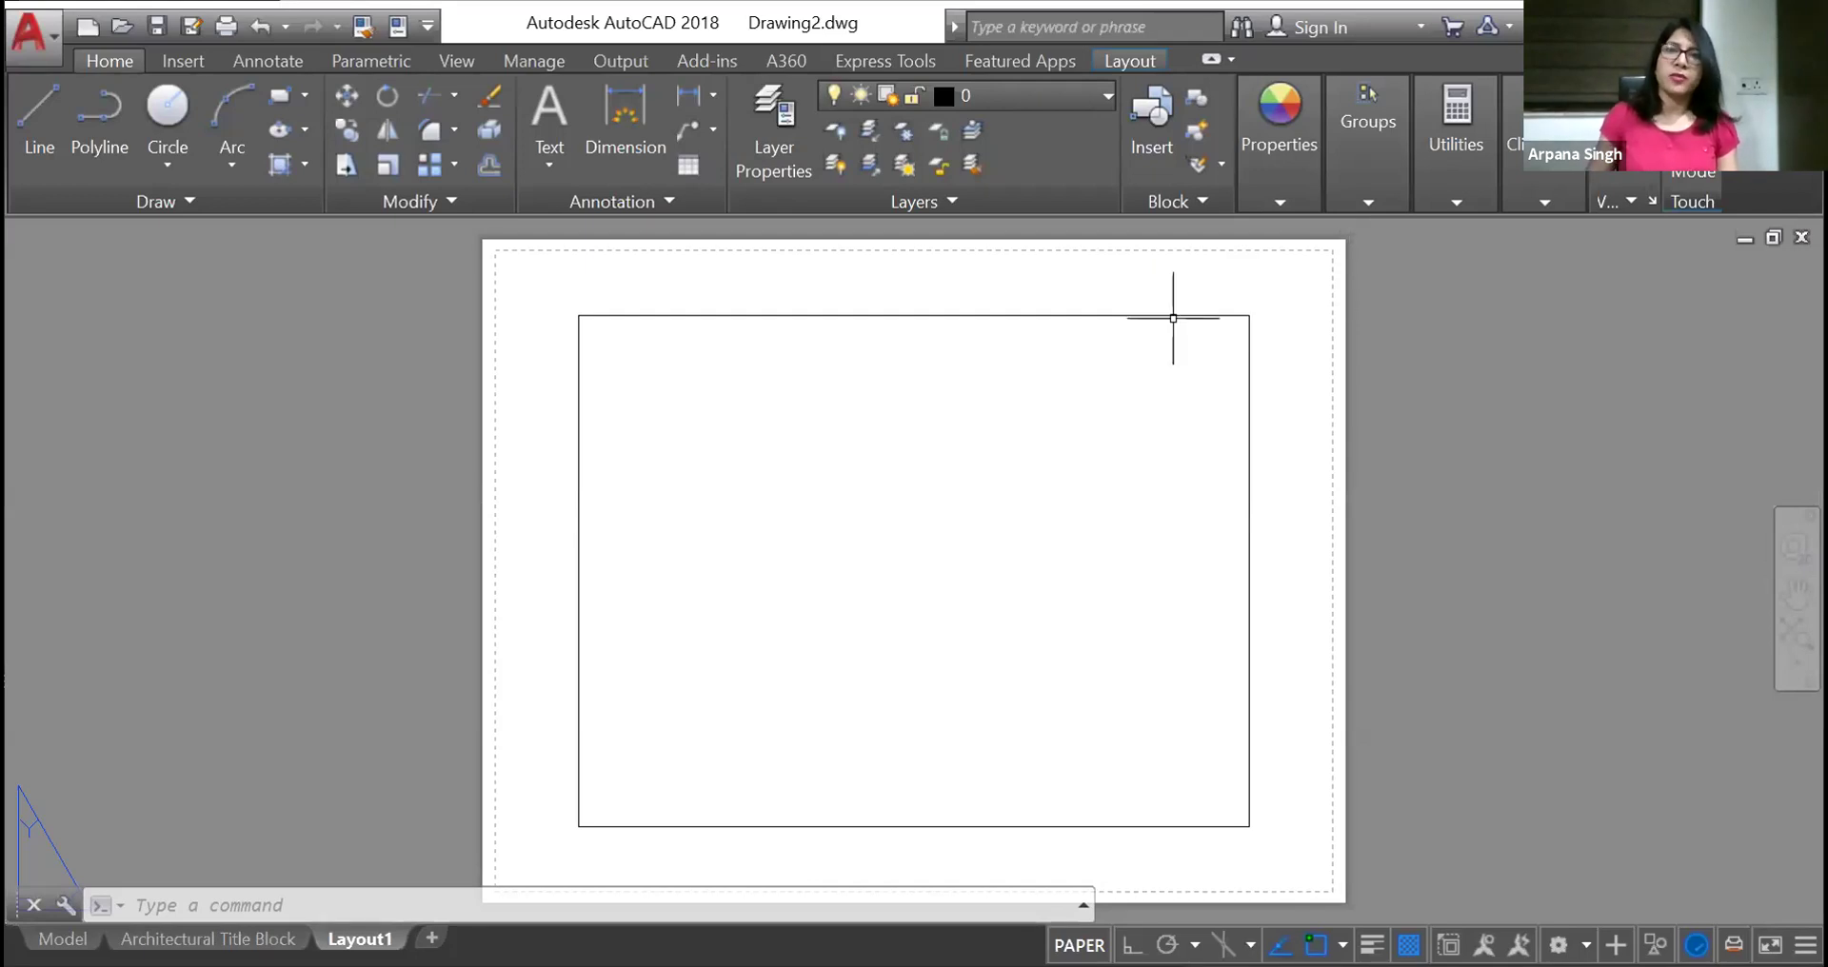
{"action": "left_click", "coordinate": [1173, 315]}
{"action": "right_click", "coordinate": [1173, 317]}
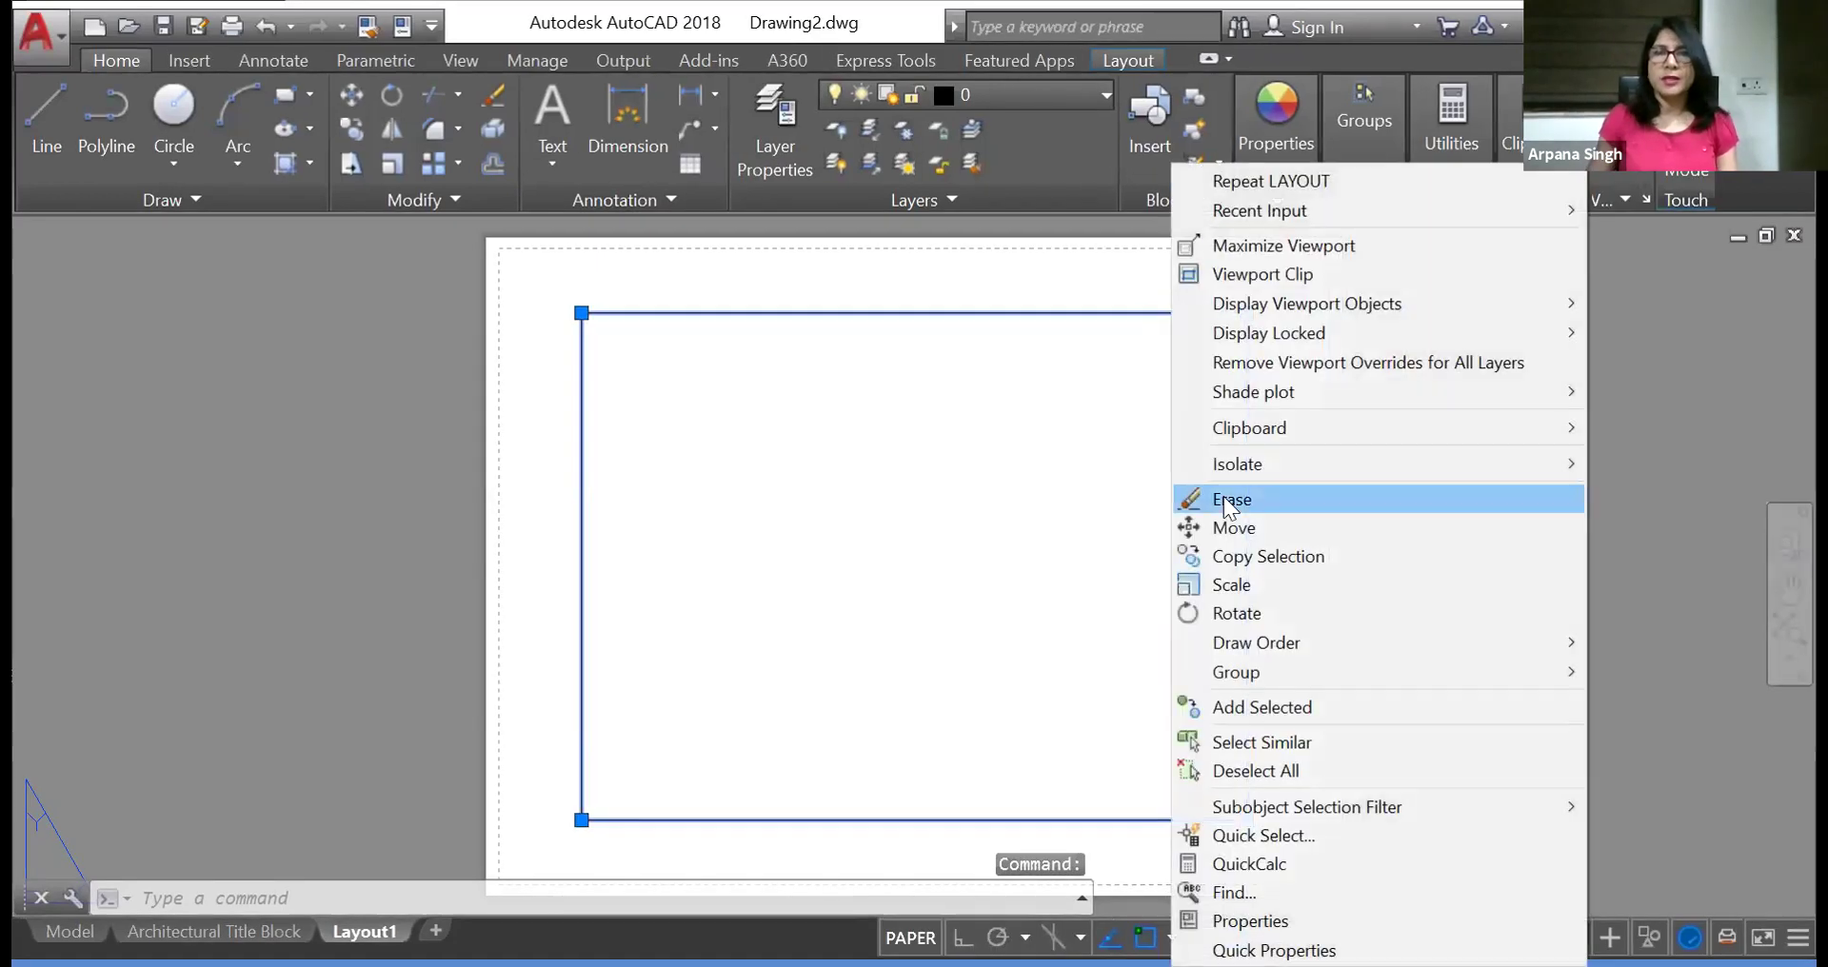
{"action": "left_click", "coordinate": [1230, 503]}
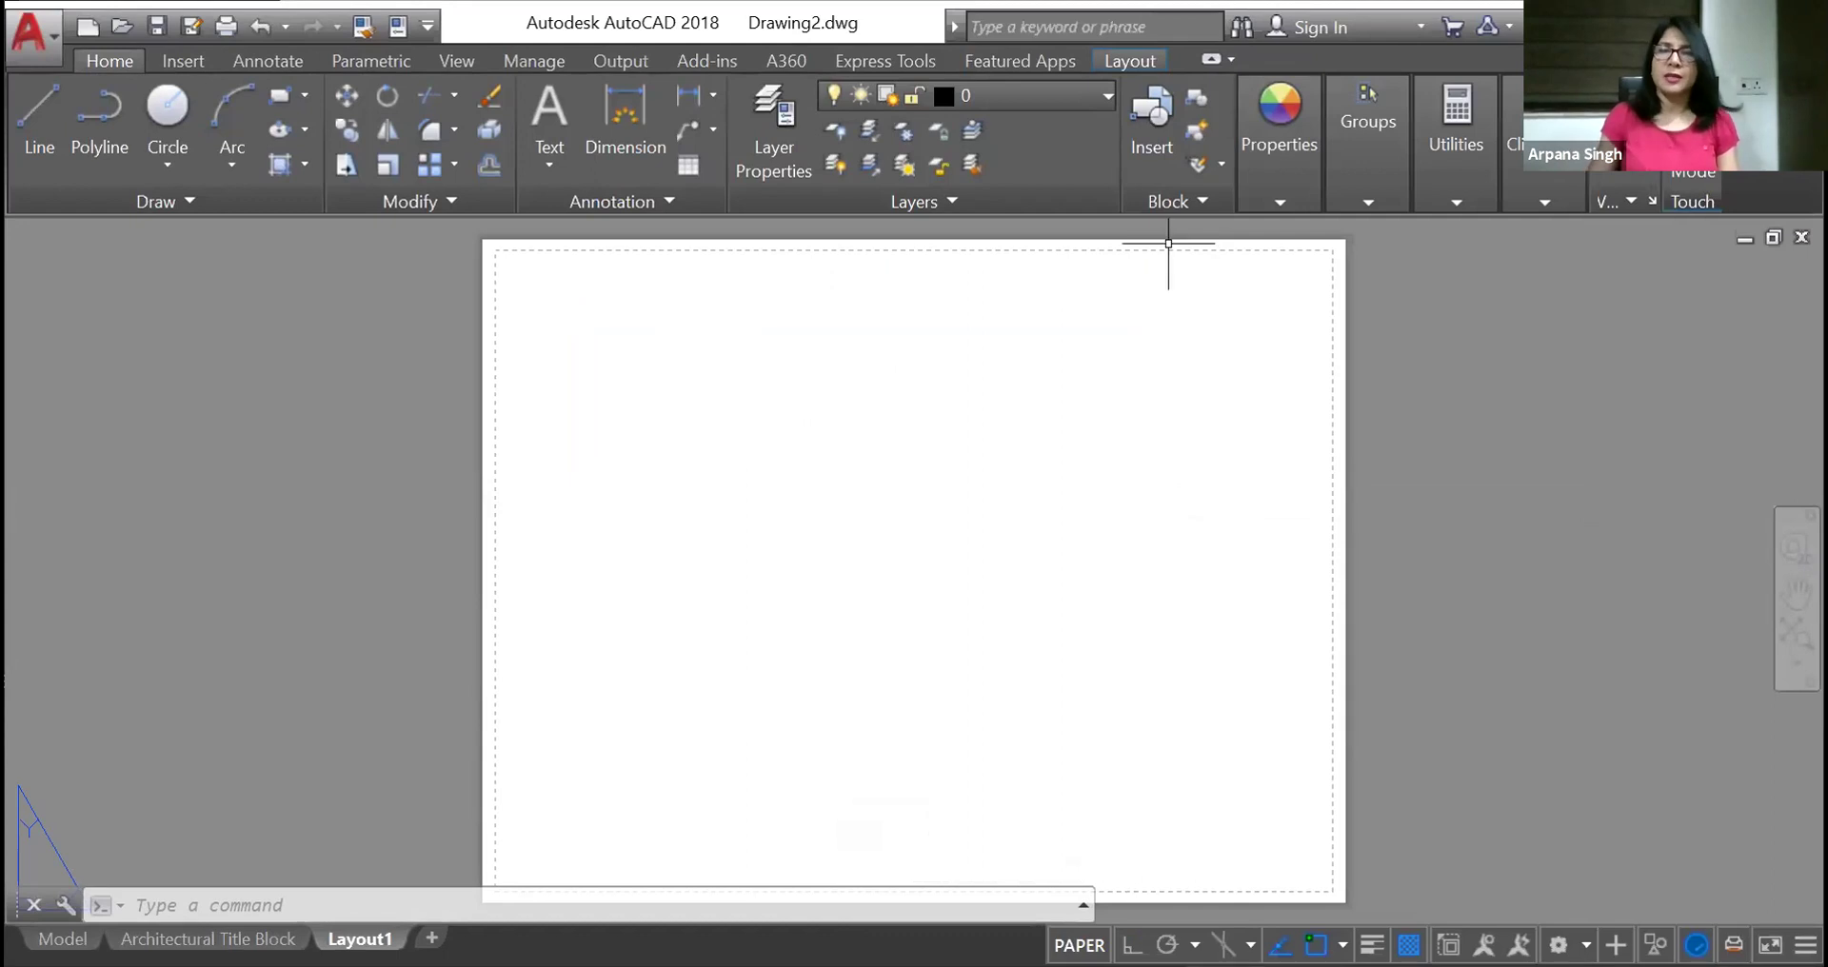
Modify the Layout1 page setup to use the DWG To PDF.pc3 plotter
{"action": "left_click", "coordinate": [1122, 61]}
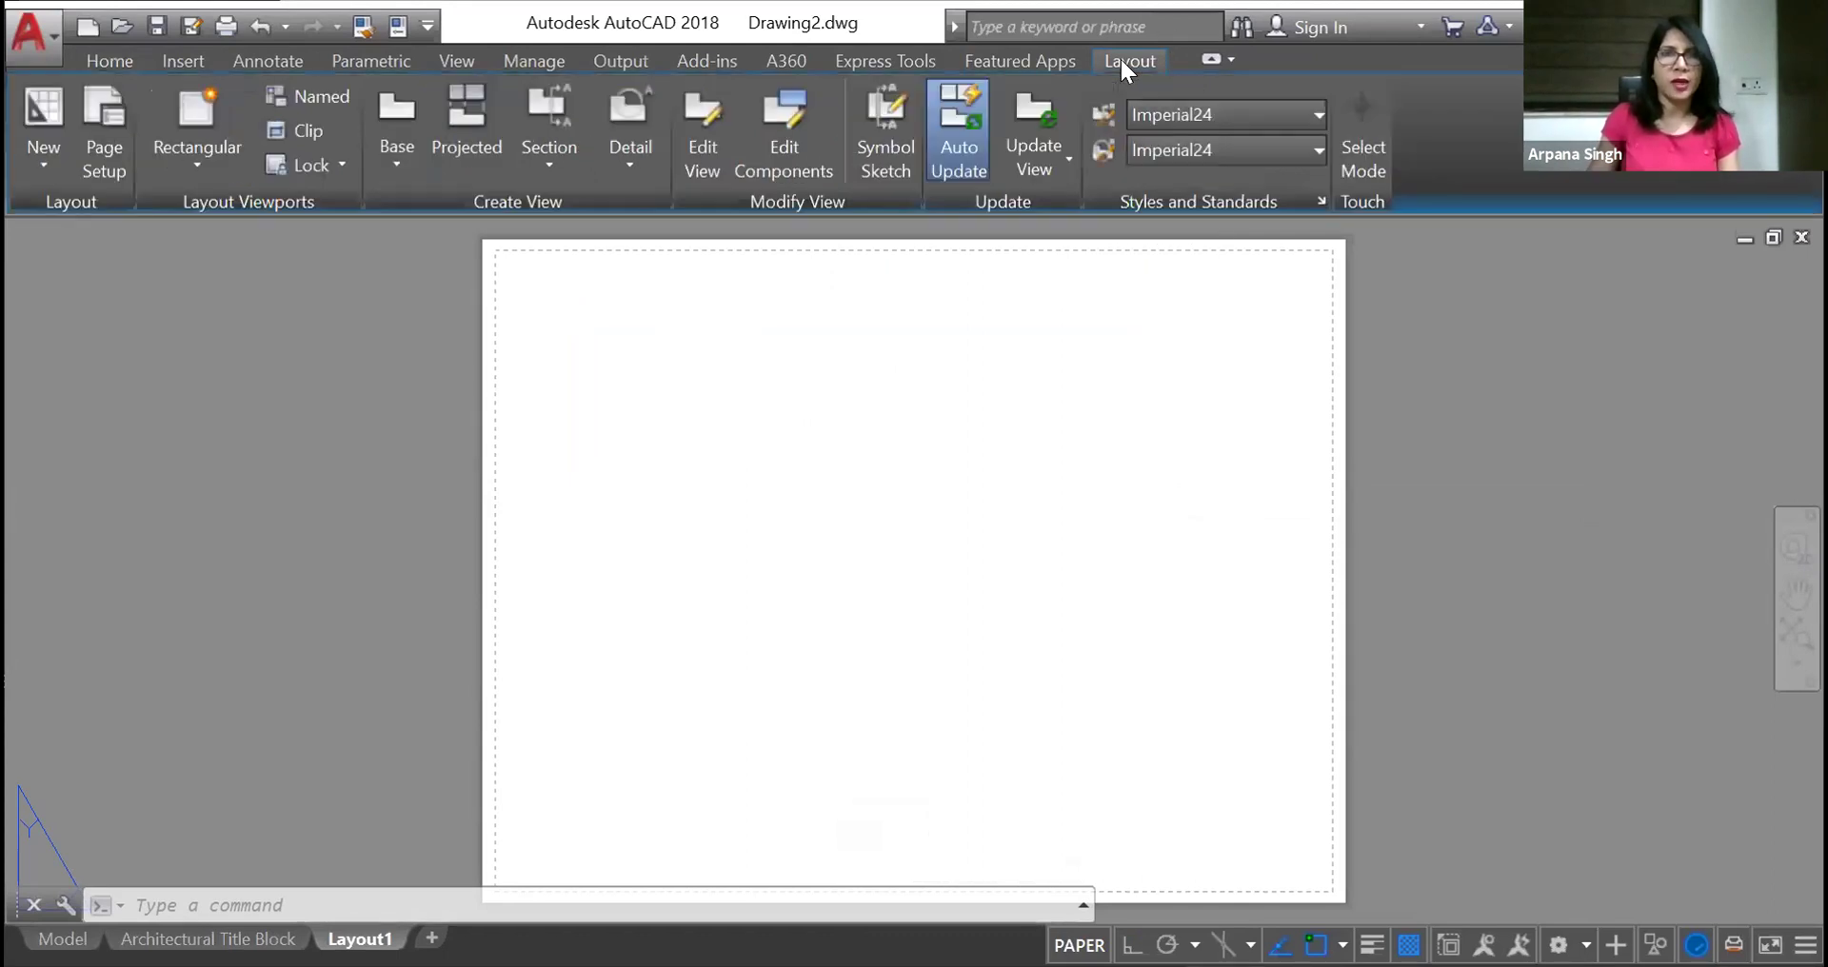
{"action": "left_click", "coordinate": [113, 164]}
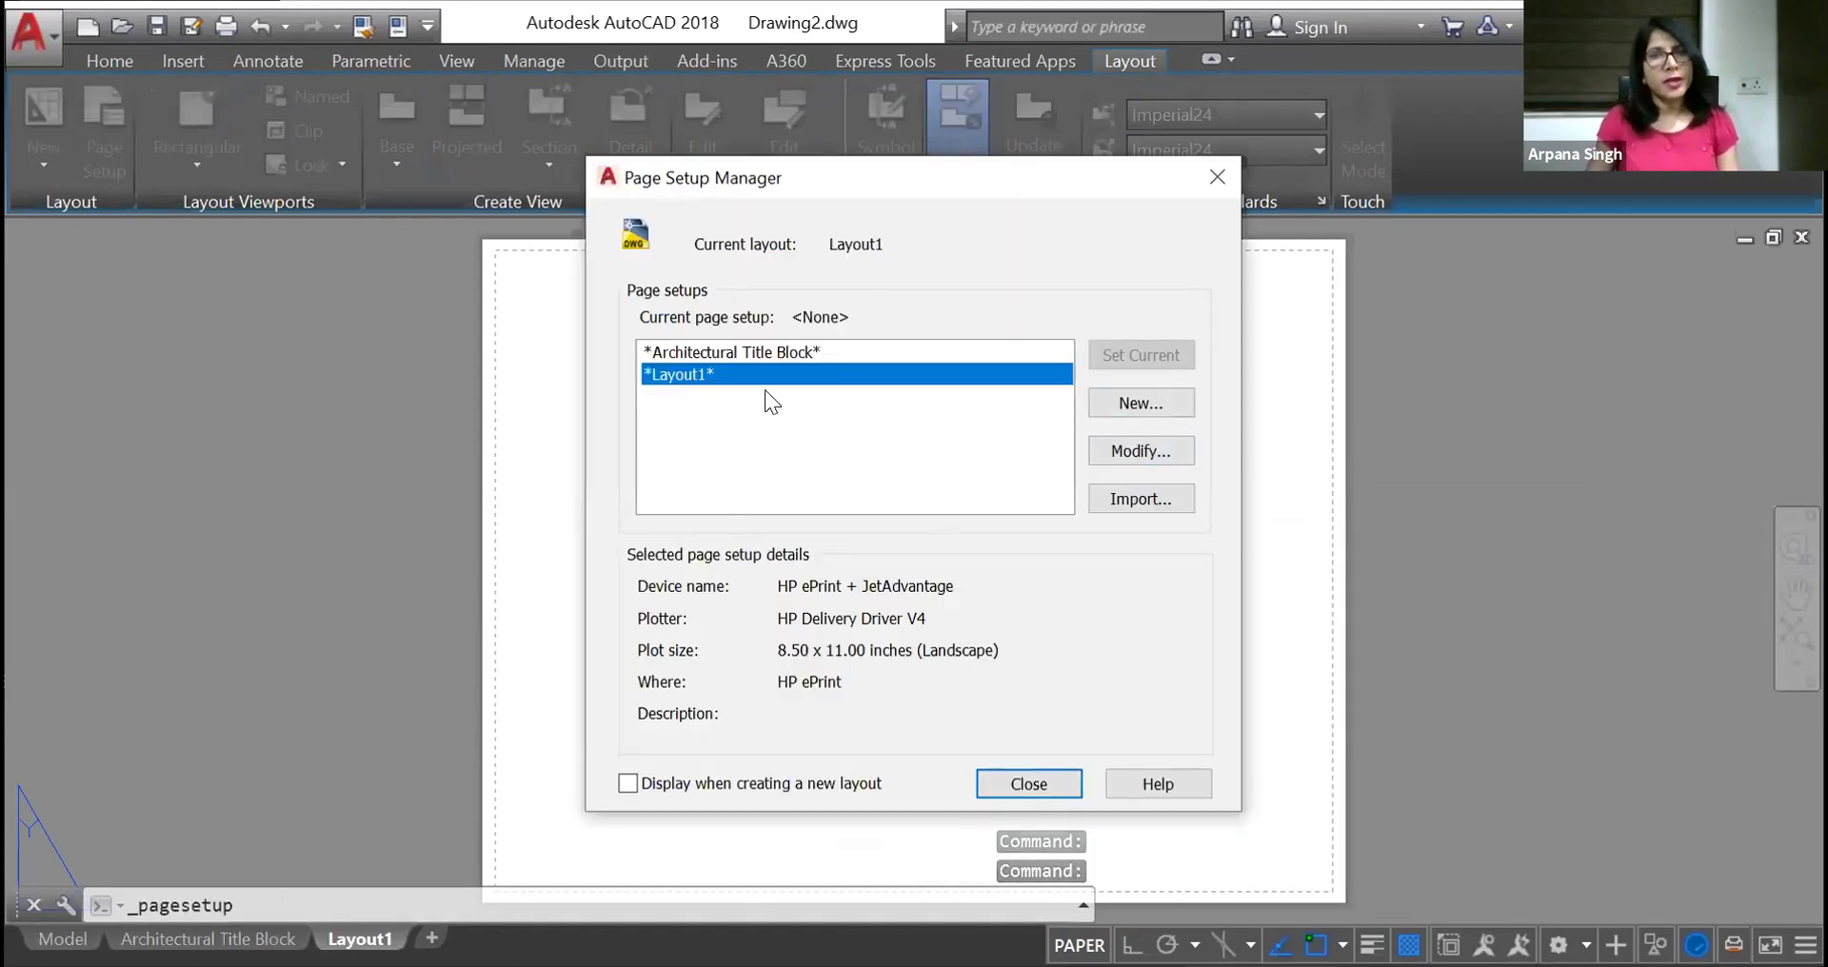
{"action": "left_click", "coordinate": [1146, 454]}
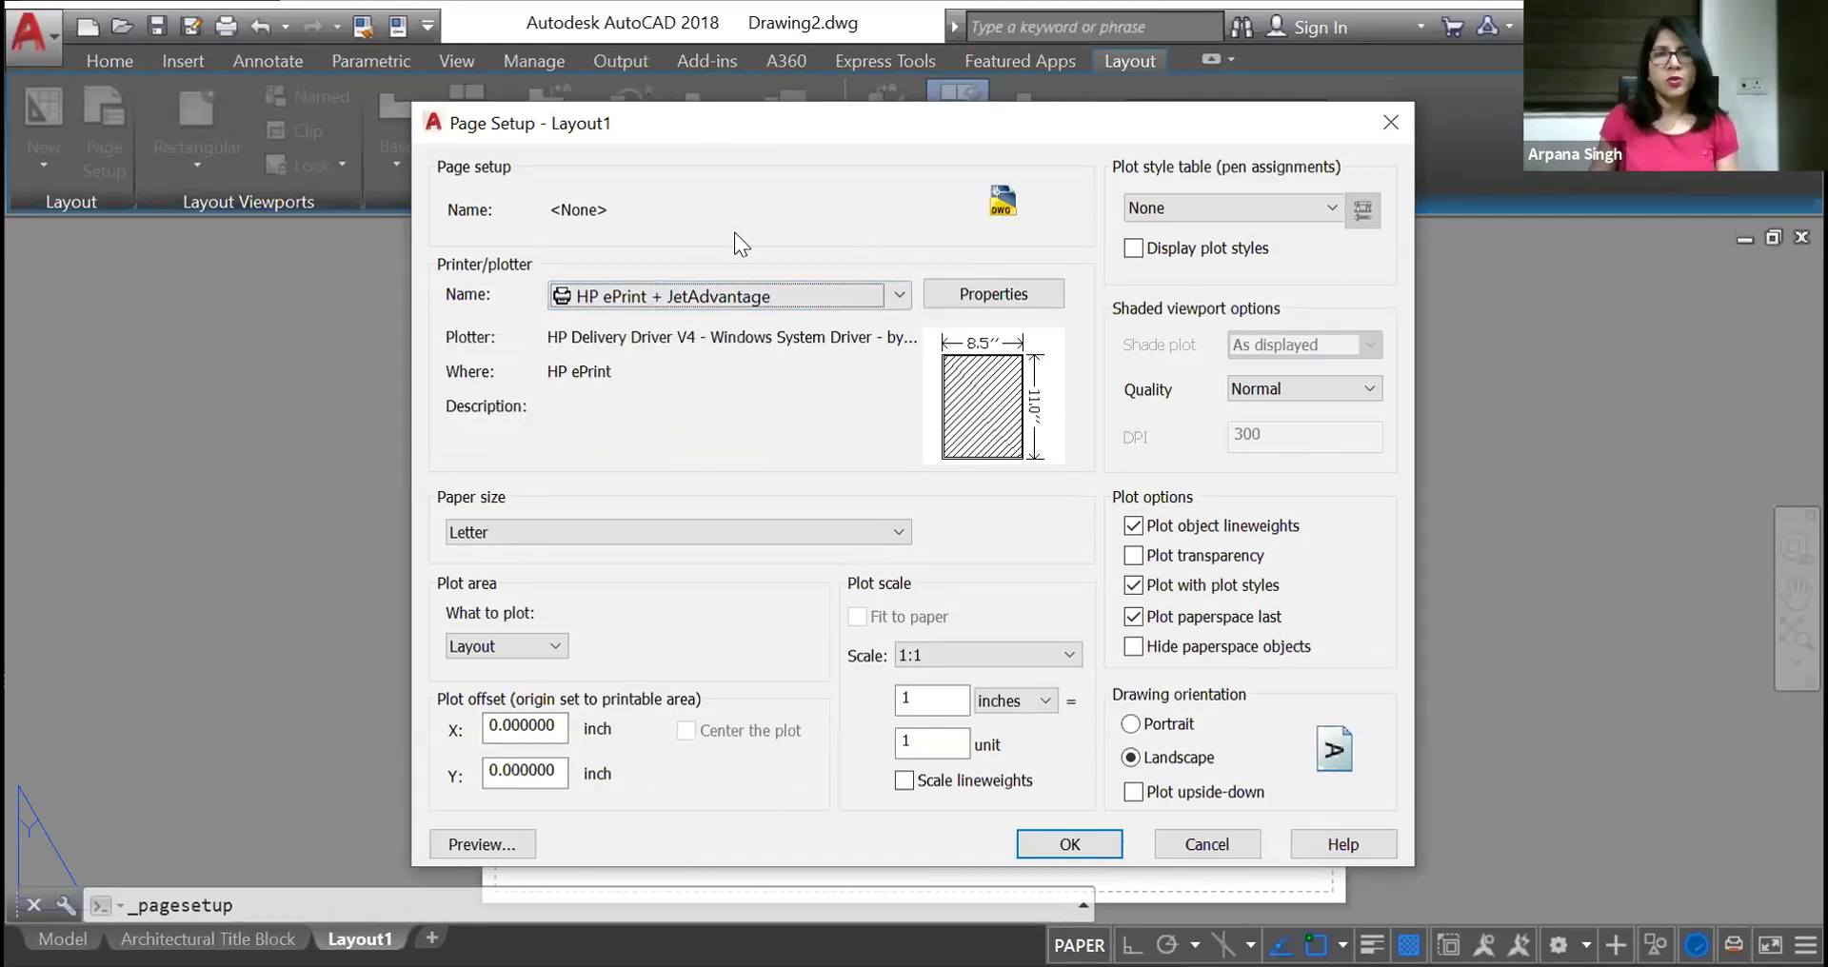
{"action": "left_click", "coordinate": [728, 297]}
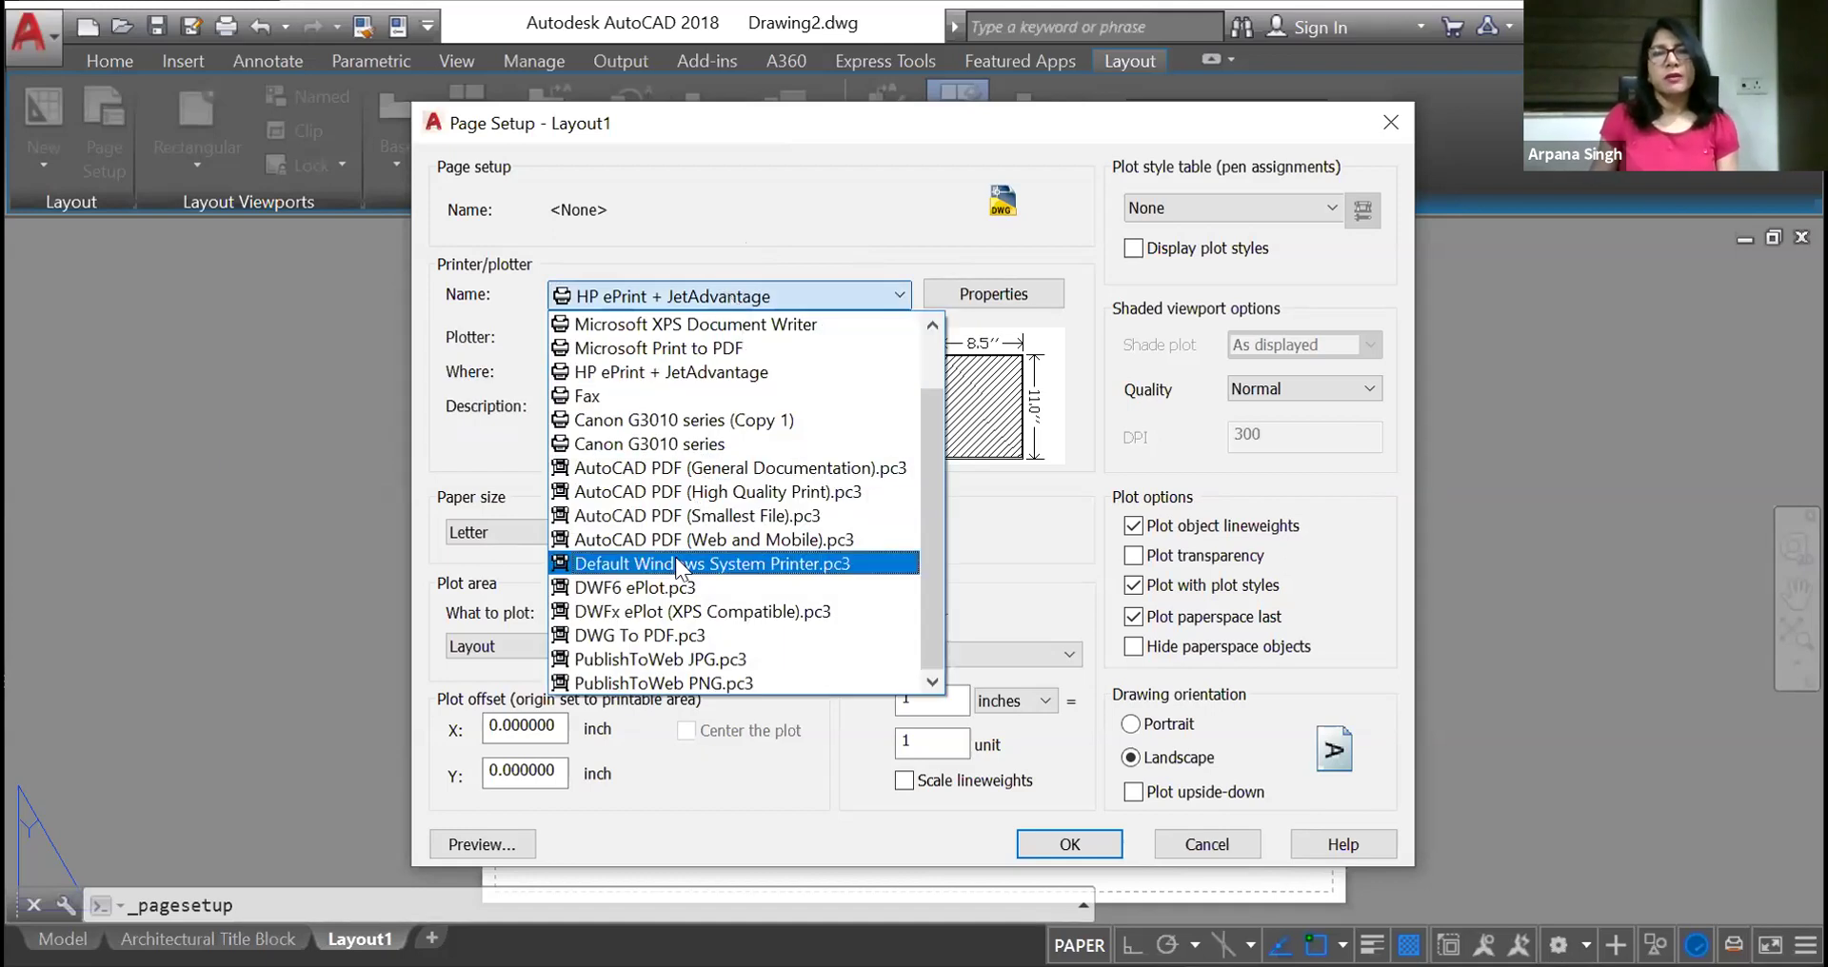
{"action": "left_click", "coordinate": [648, 634]}
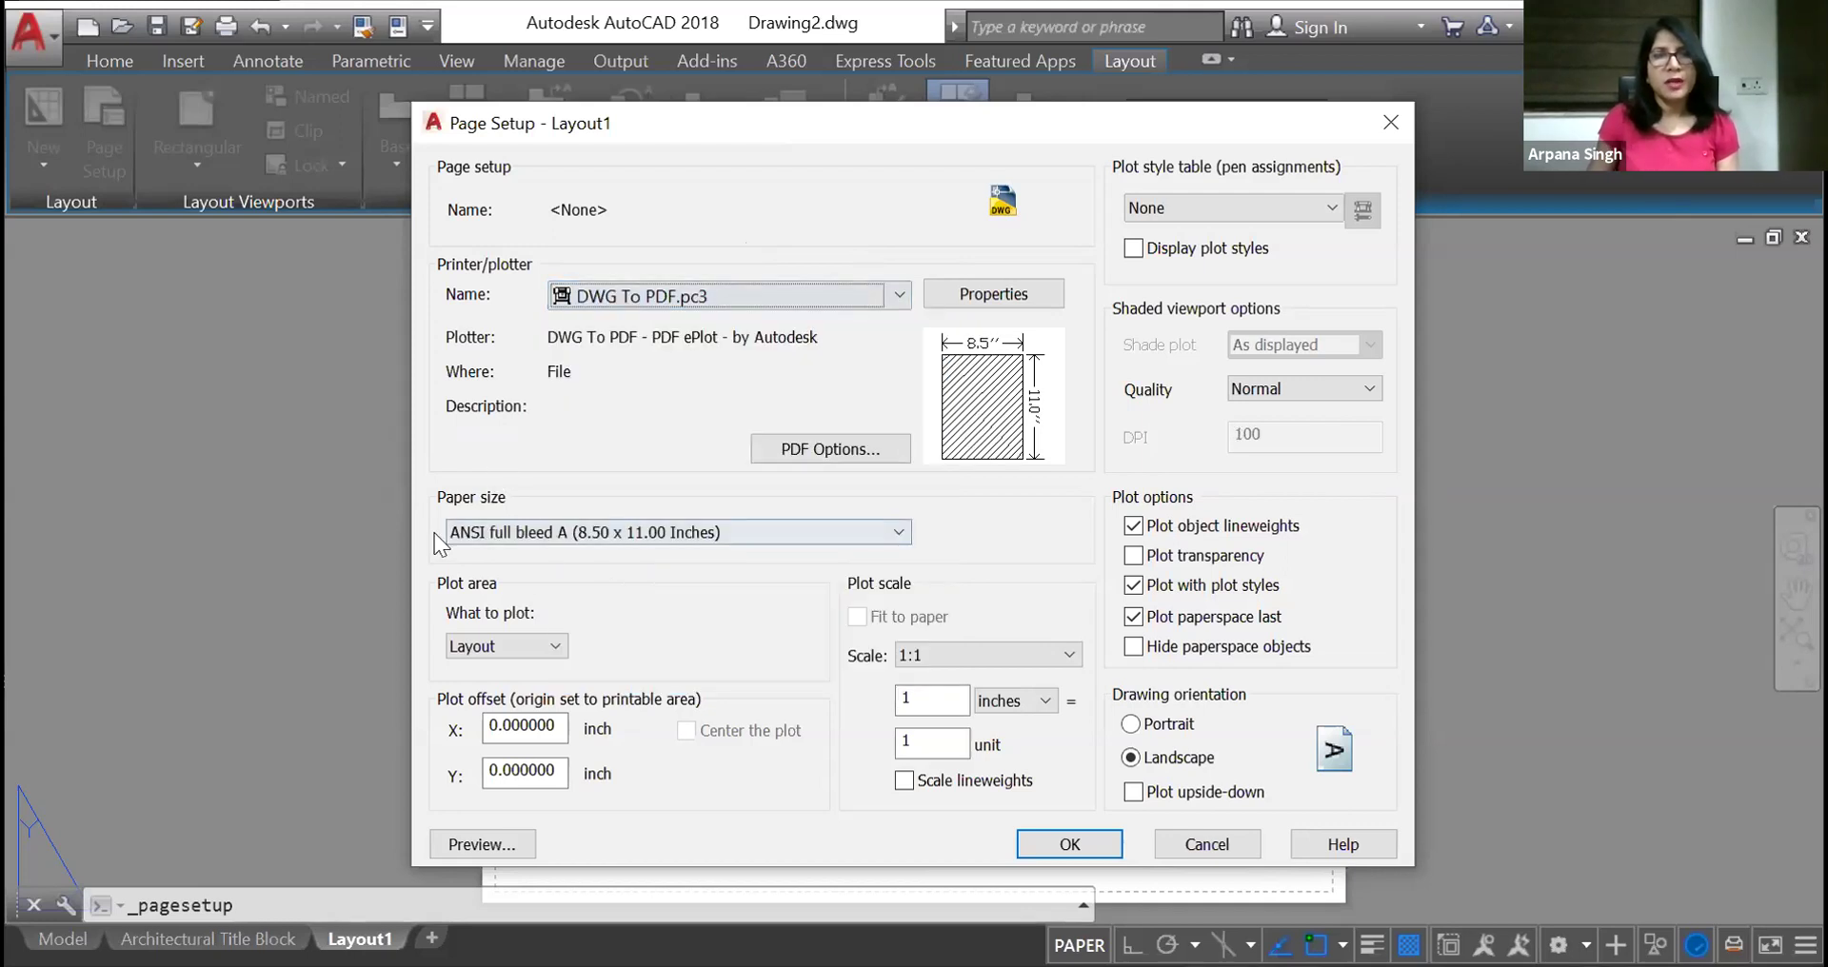
Set the paper size to ISO full bleed A3 (420.00 x 297.00 MM), enable Display plot styles, and apply the page setup
{"action": "left_click", "coordinate": [750, 532]}
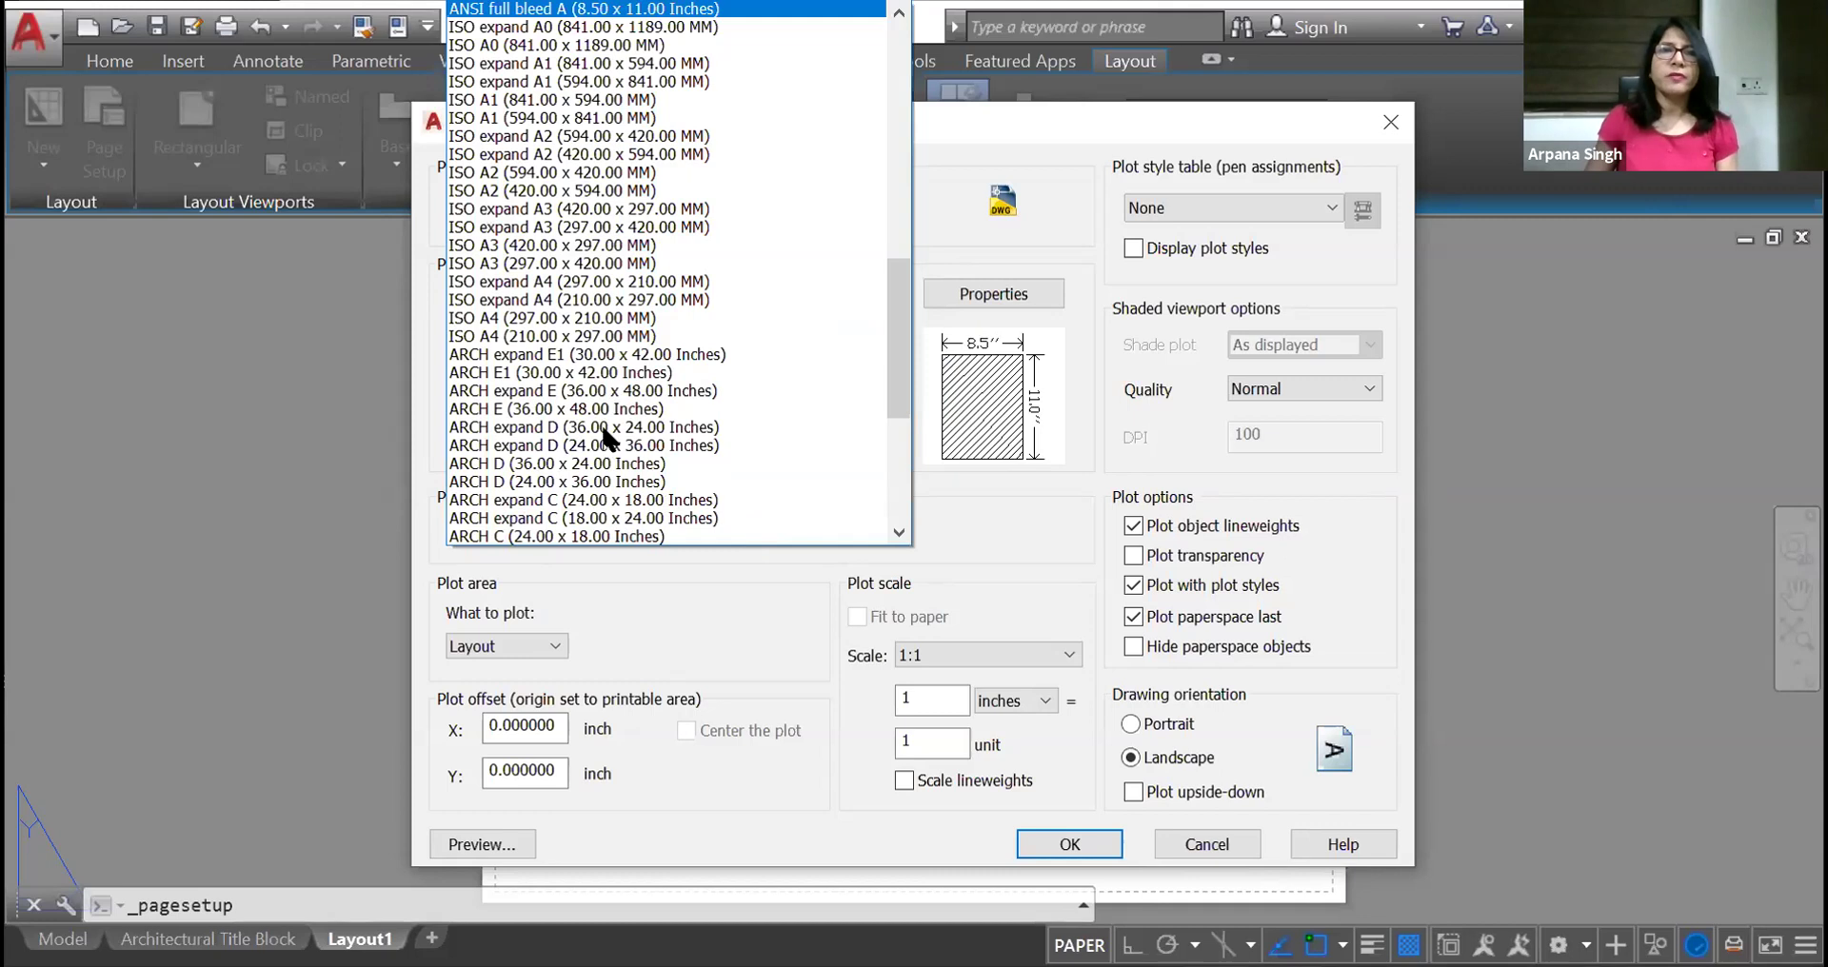
{"action": "scroll", "coordinate": [615, 195], "scroll_direction": "up", "scroll_amount": 3}
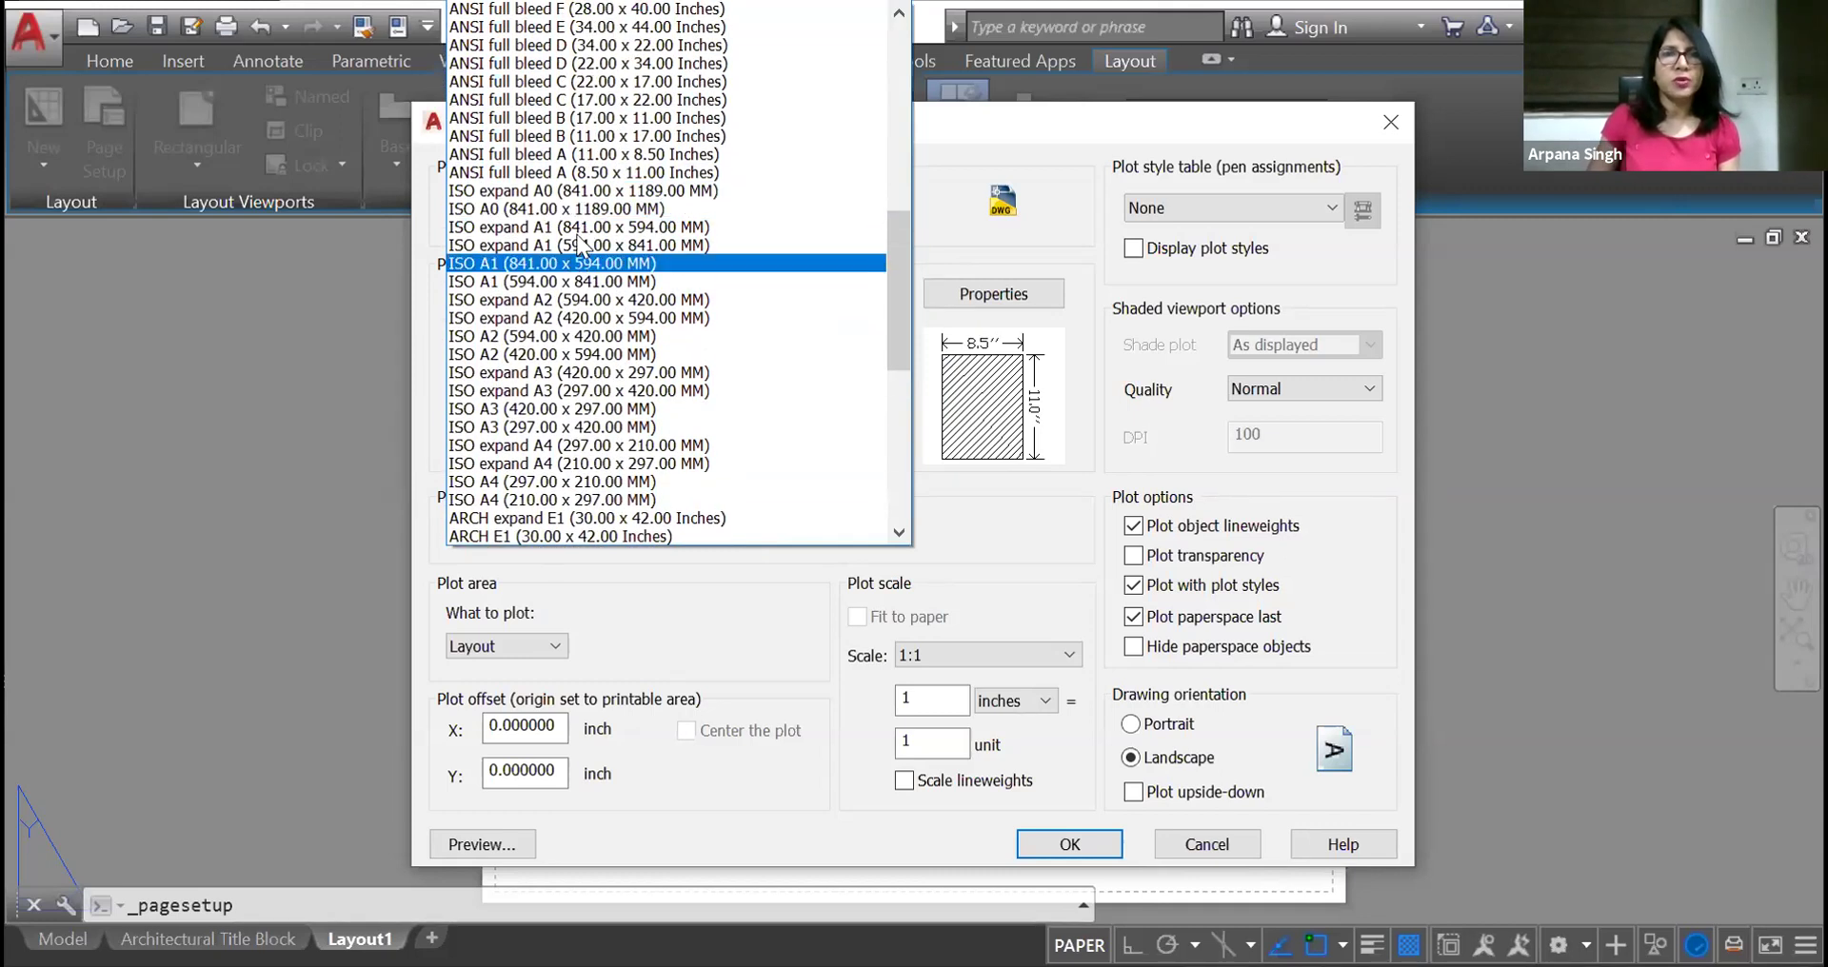
{"action": "scroll", "coordinate": [584, 249], "scroll_direction": "up", "scroll_amount": 7}
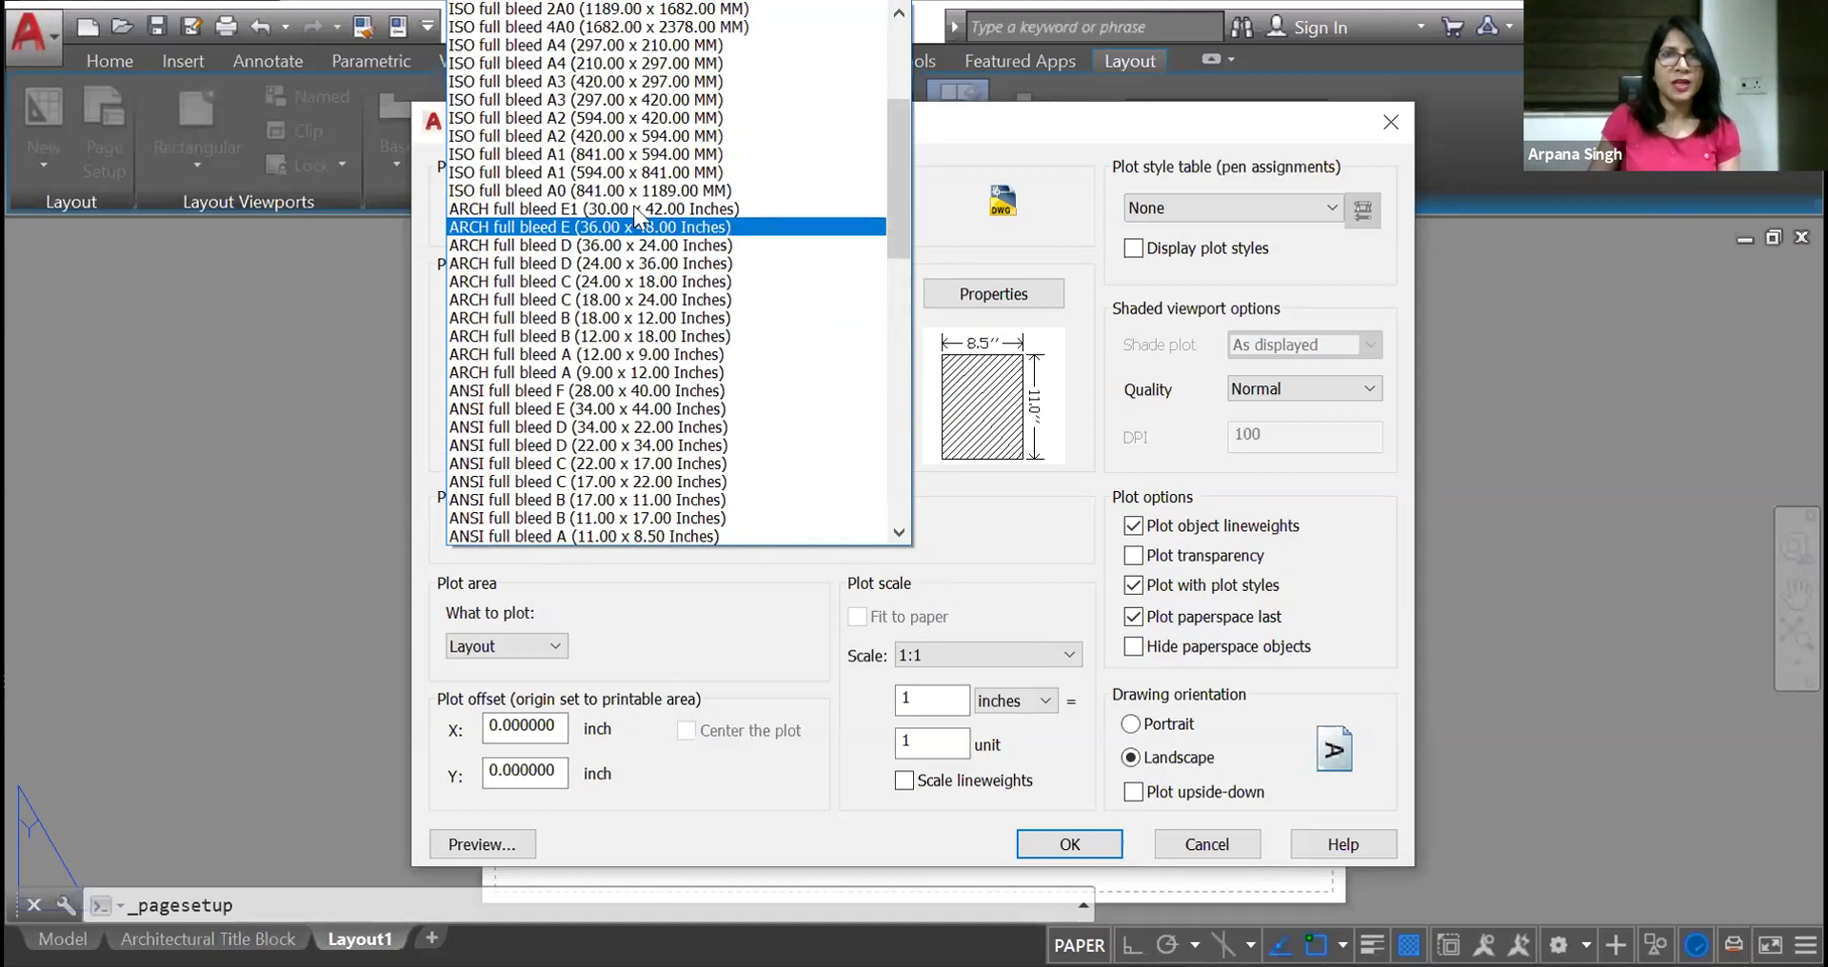
{"action": "key", "text": "Up"}
{"action": "key", "text": "Up"}
{"action": "key", "text": "Up"}
{"action": "key", "text": "Up"}
{"action": "key", "text": "Return"}
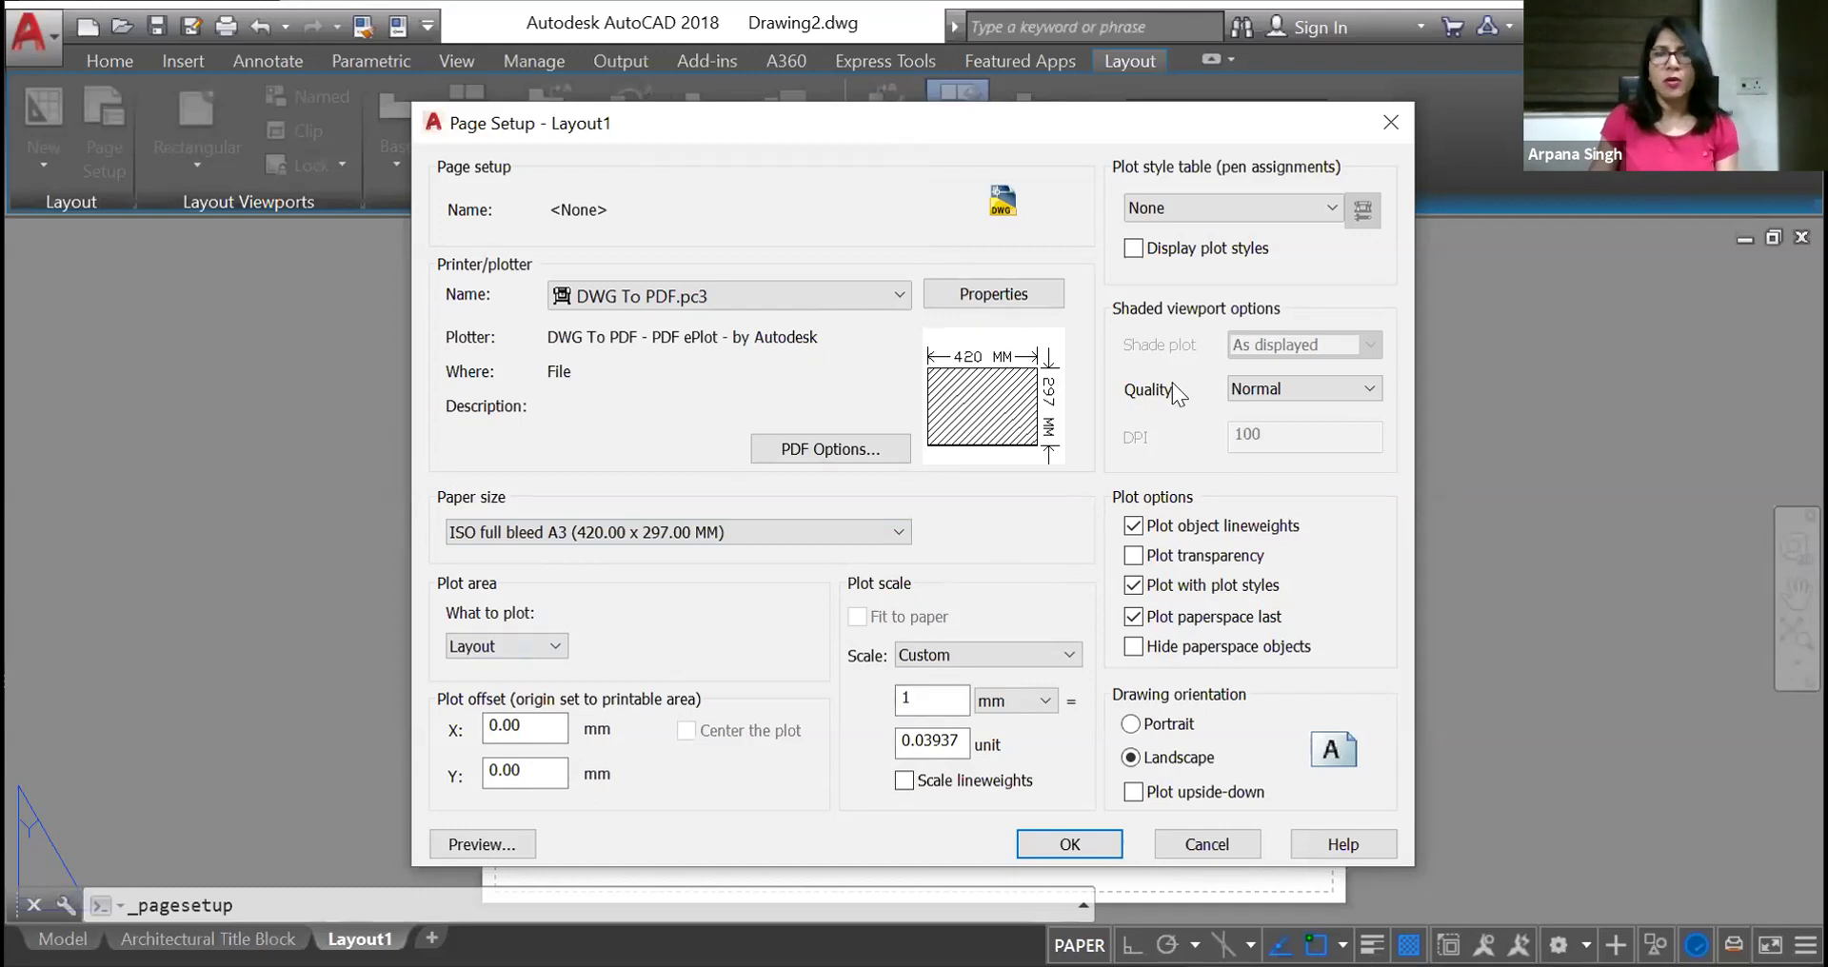
{"action": "left_click", "coordinate": [1133, 248]}
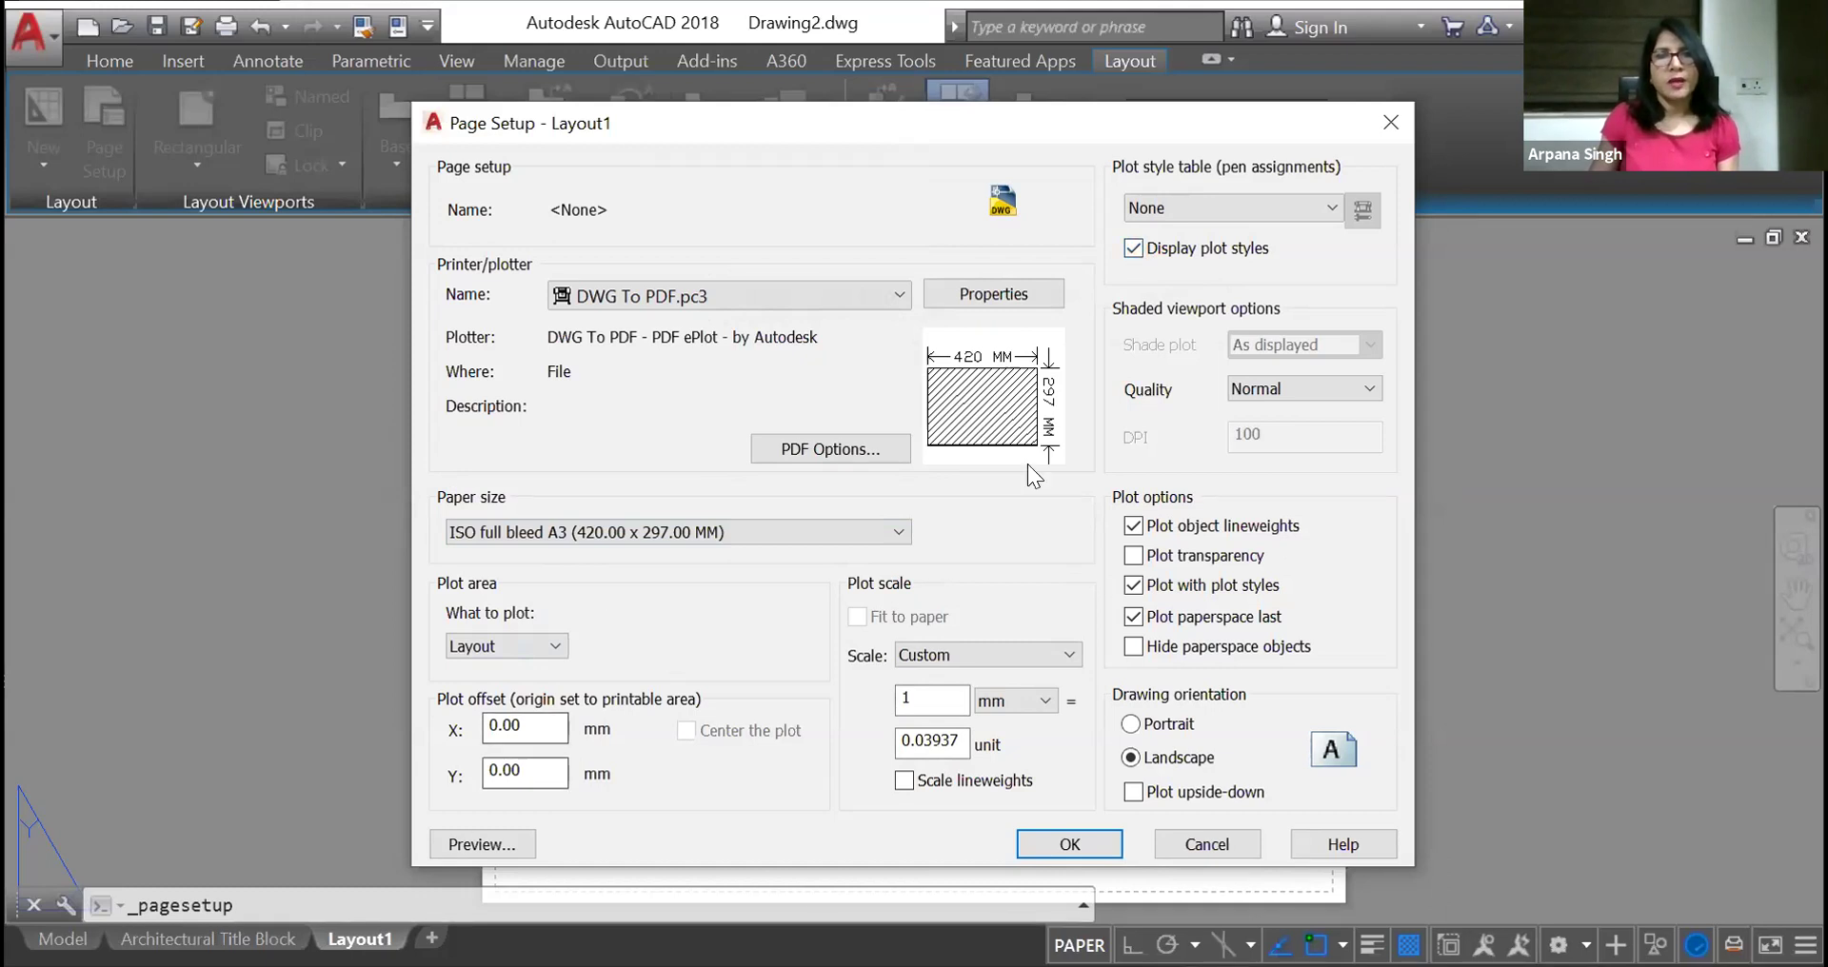
{"action": "left_click", "coordinate": [1054, 845]}
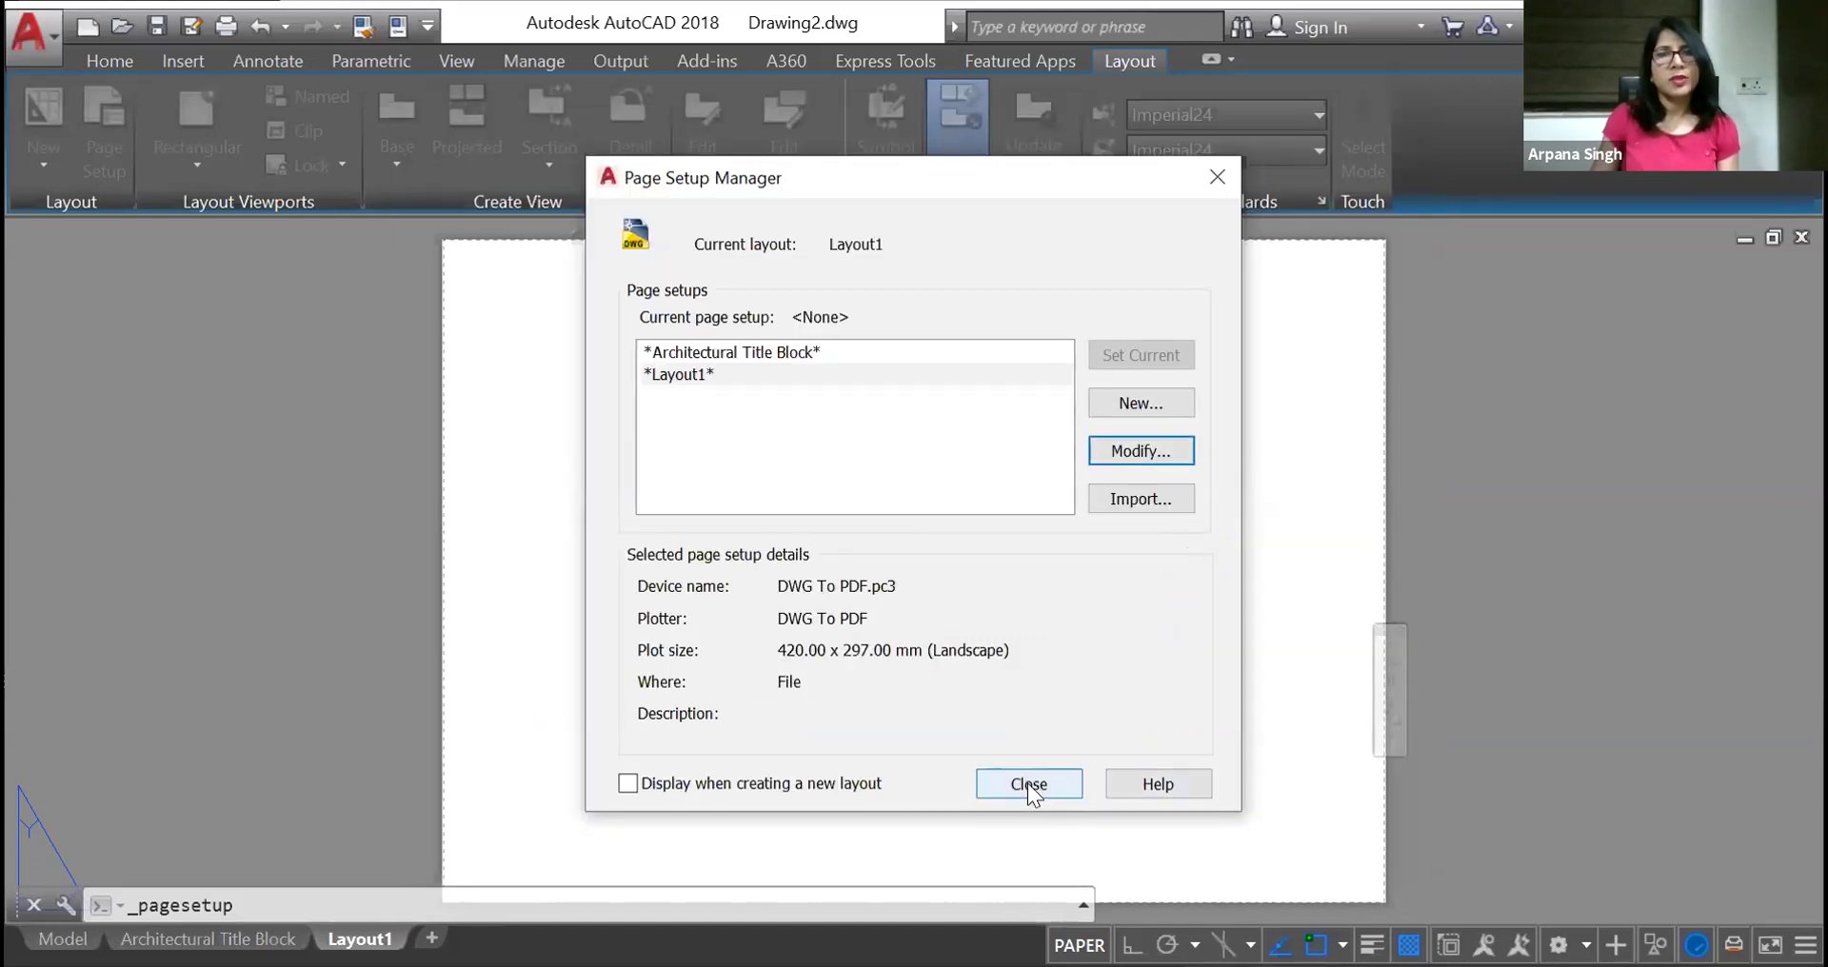
{"action": "left_click", "coordinate": [1028, 783]}
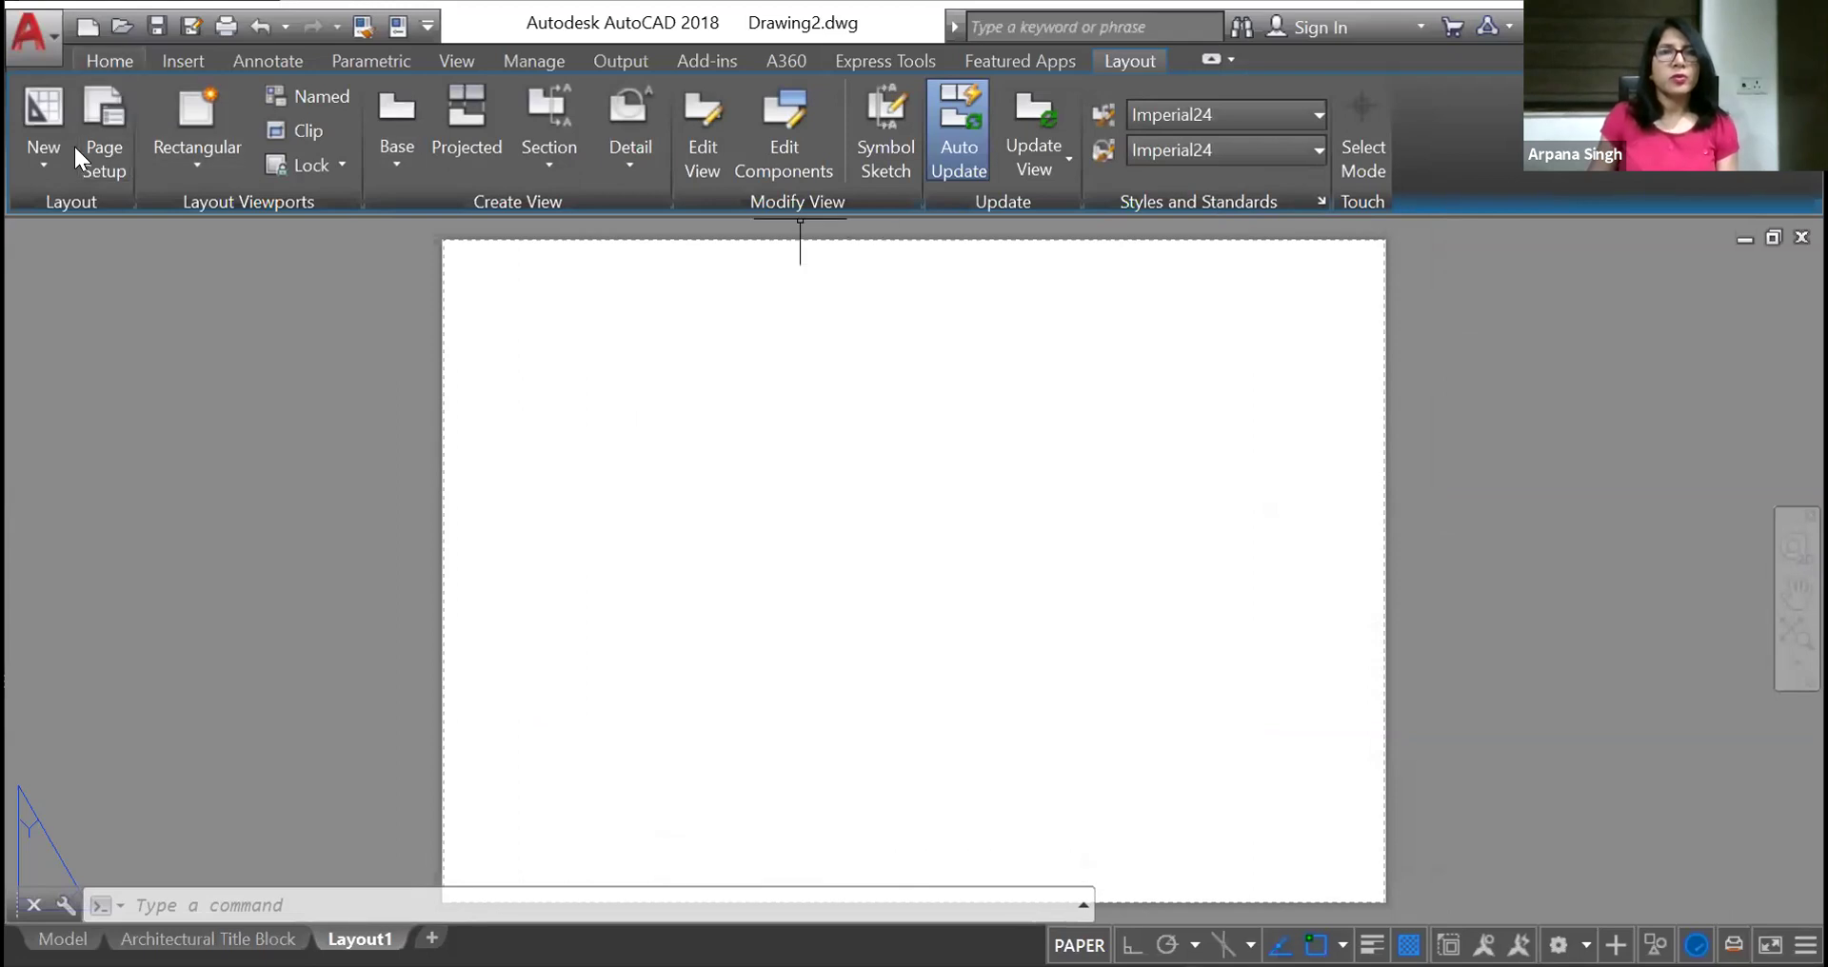
Create a new layer named VP in Drawing2.dwg
{"action": "left_click", "coordinate": [109, 60]}
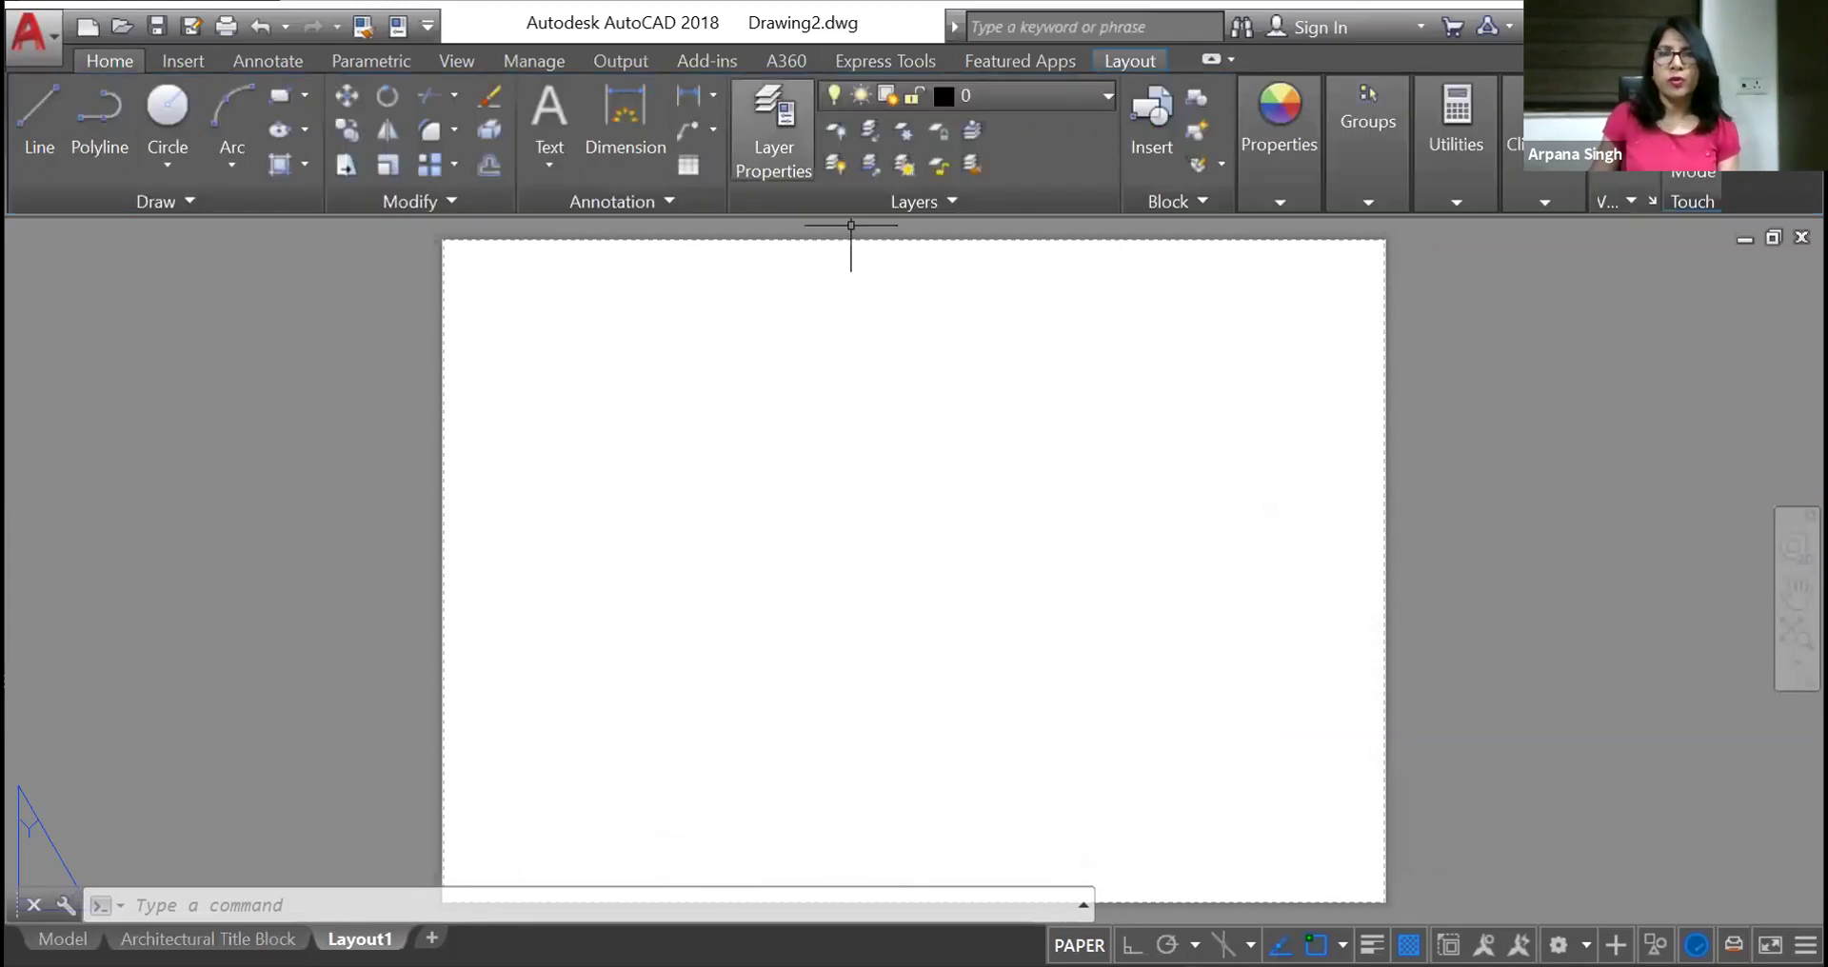
{"action": "left_click", "coordinate": [775, 148]}
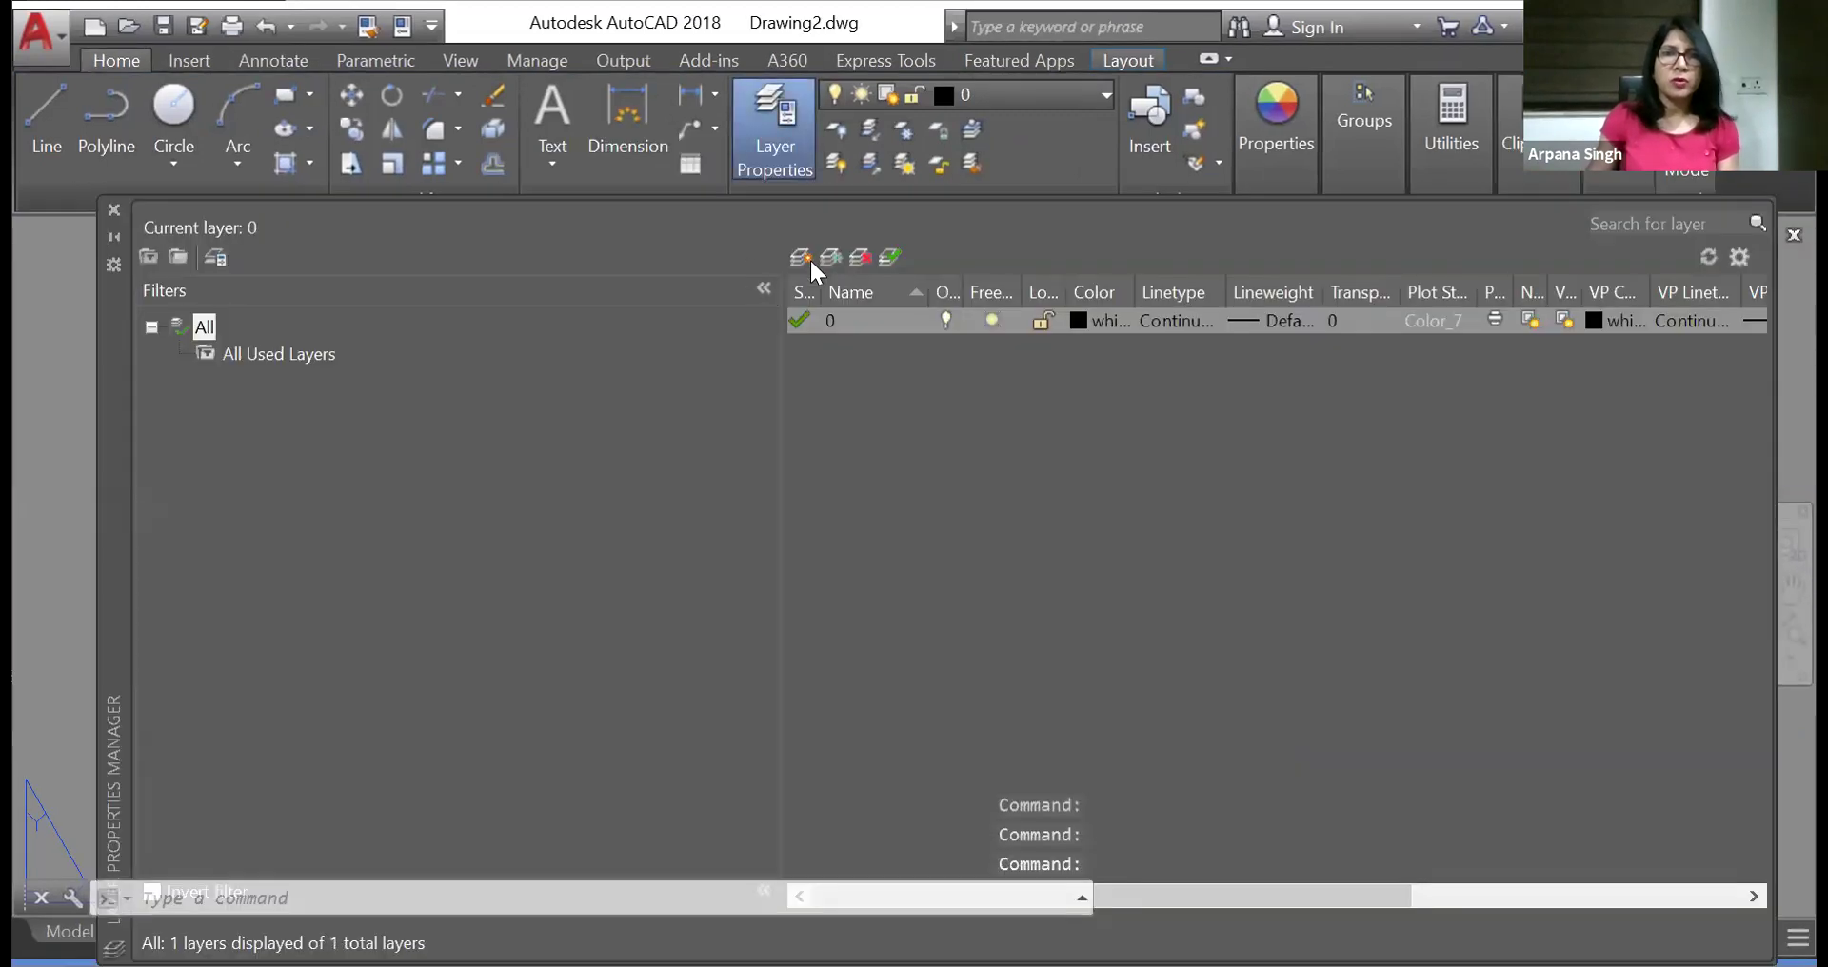
{"action": "left_click", "coordinate": [802, 258]}
{"action": "type", "text": "VP"}
{"action": "left_click", "coordinate": [642, 527]}
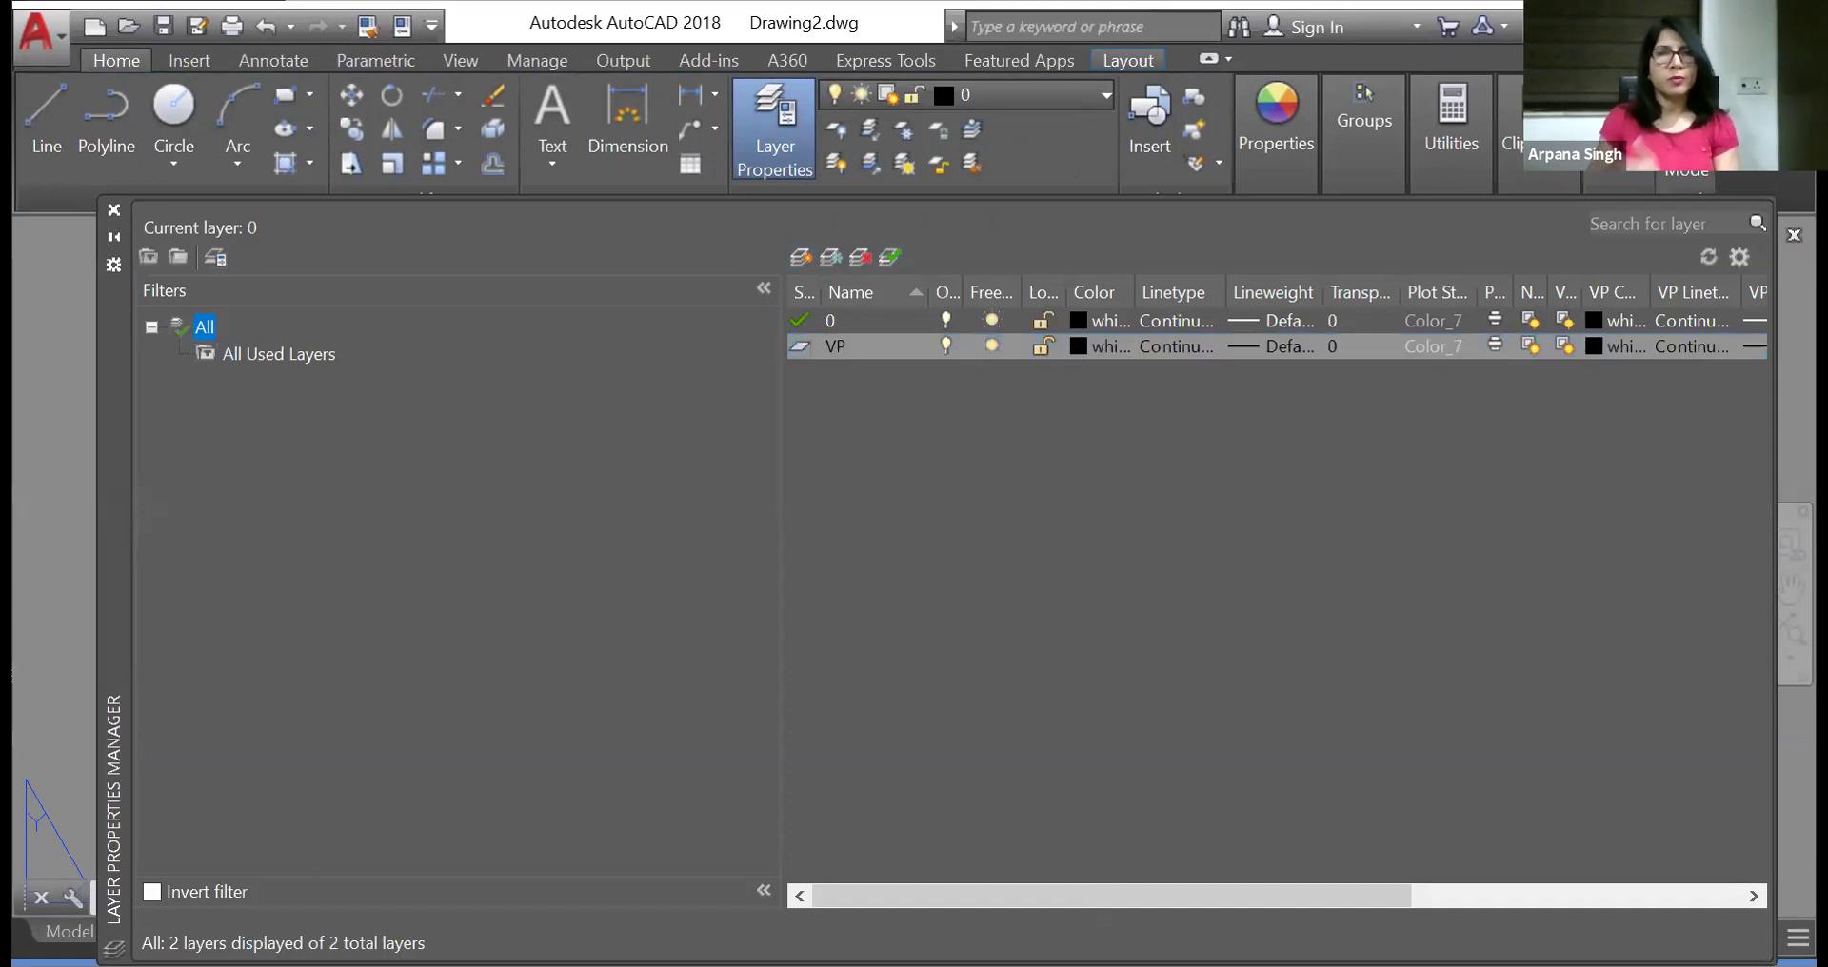
{"action": "left_click", "coordinate": [113, 211]}
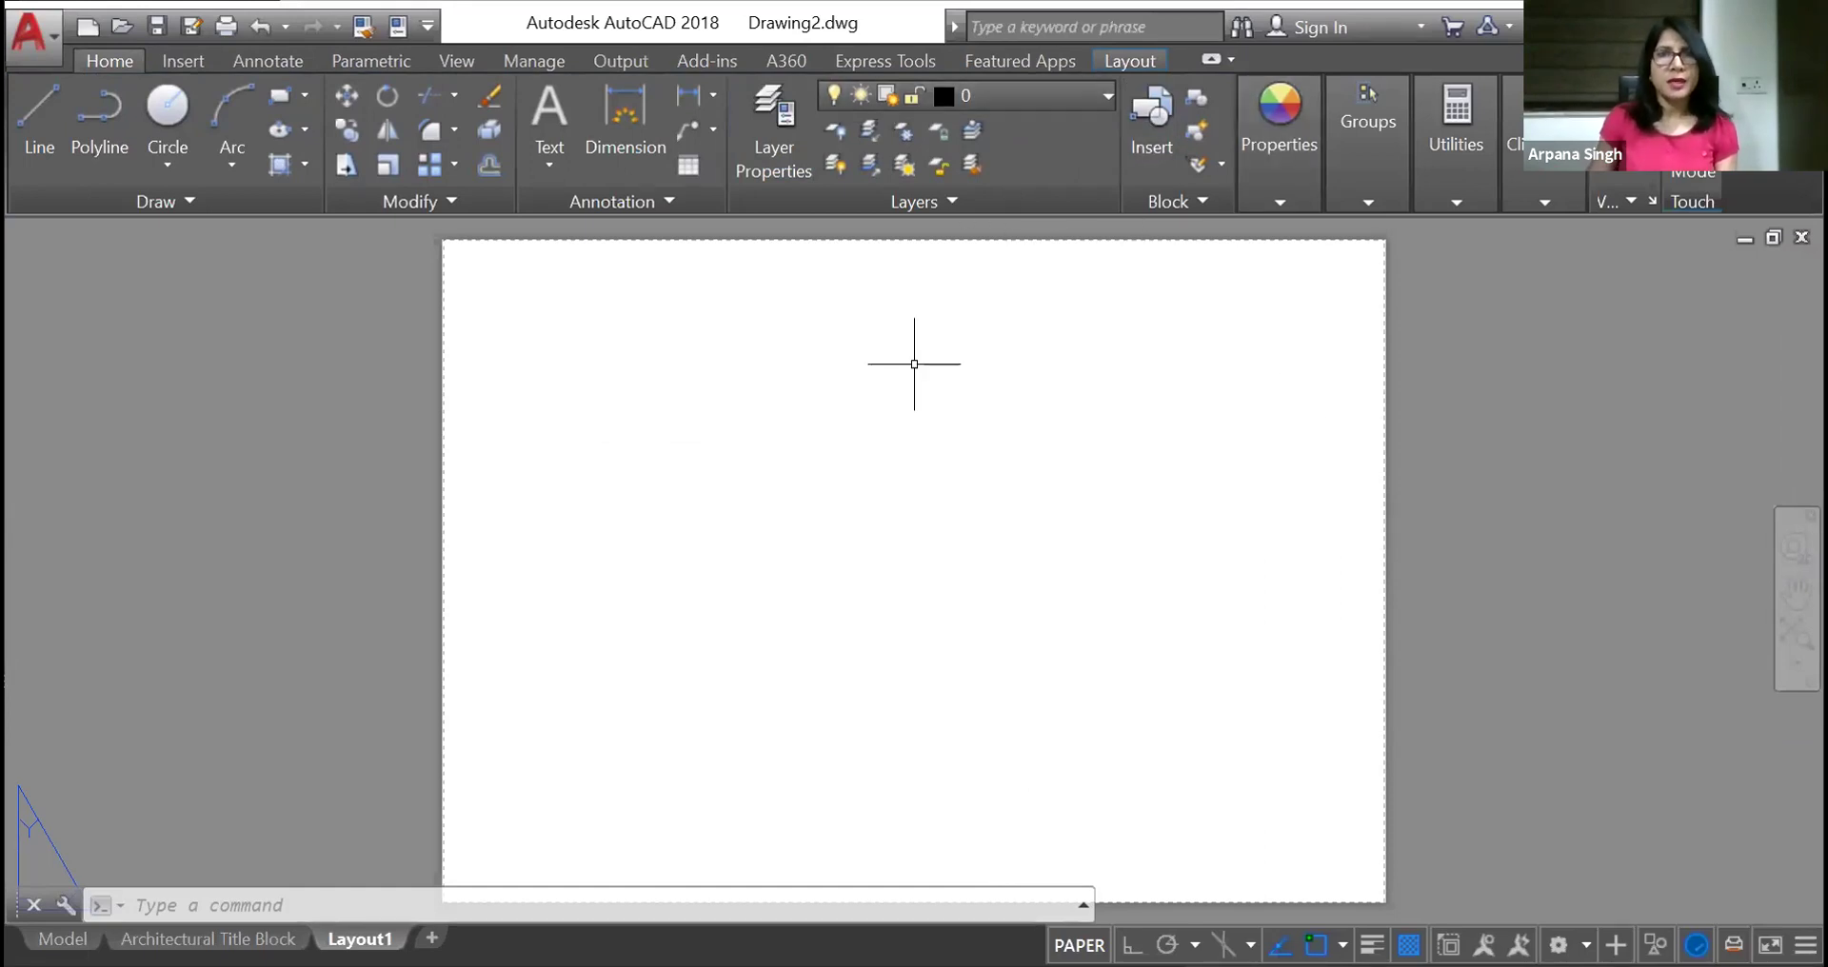
Insert the TEMPLATE drawing from the Desktop's CLASS folder as an exploded block just inside the sheet's lower-left corner
{"action": "left_click", "coordinate": [1152, 152]}
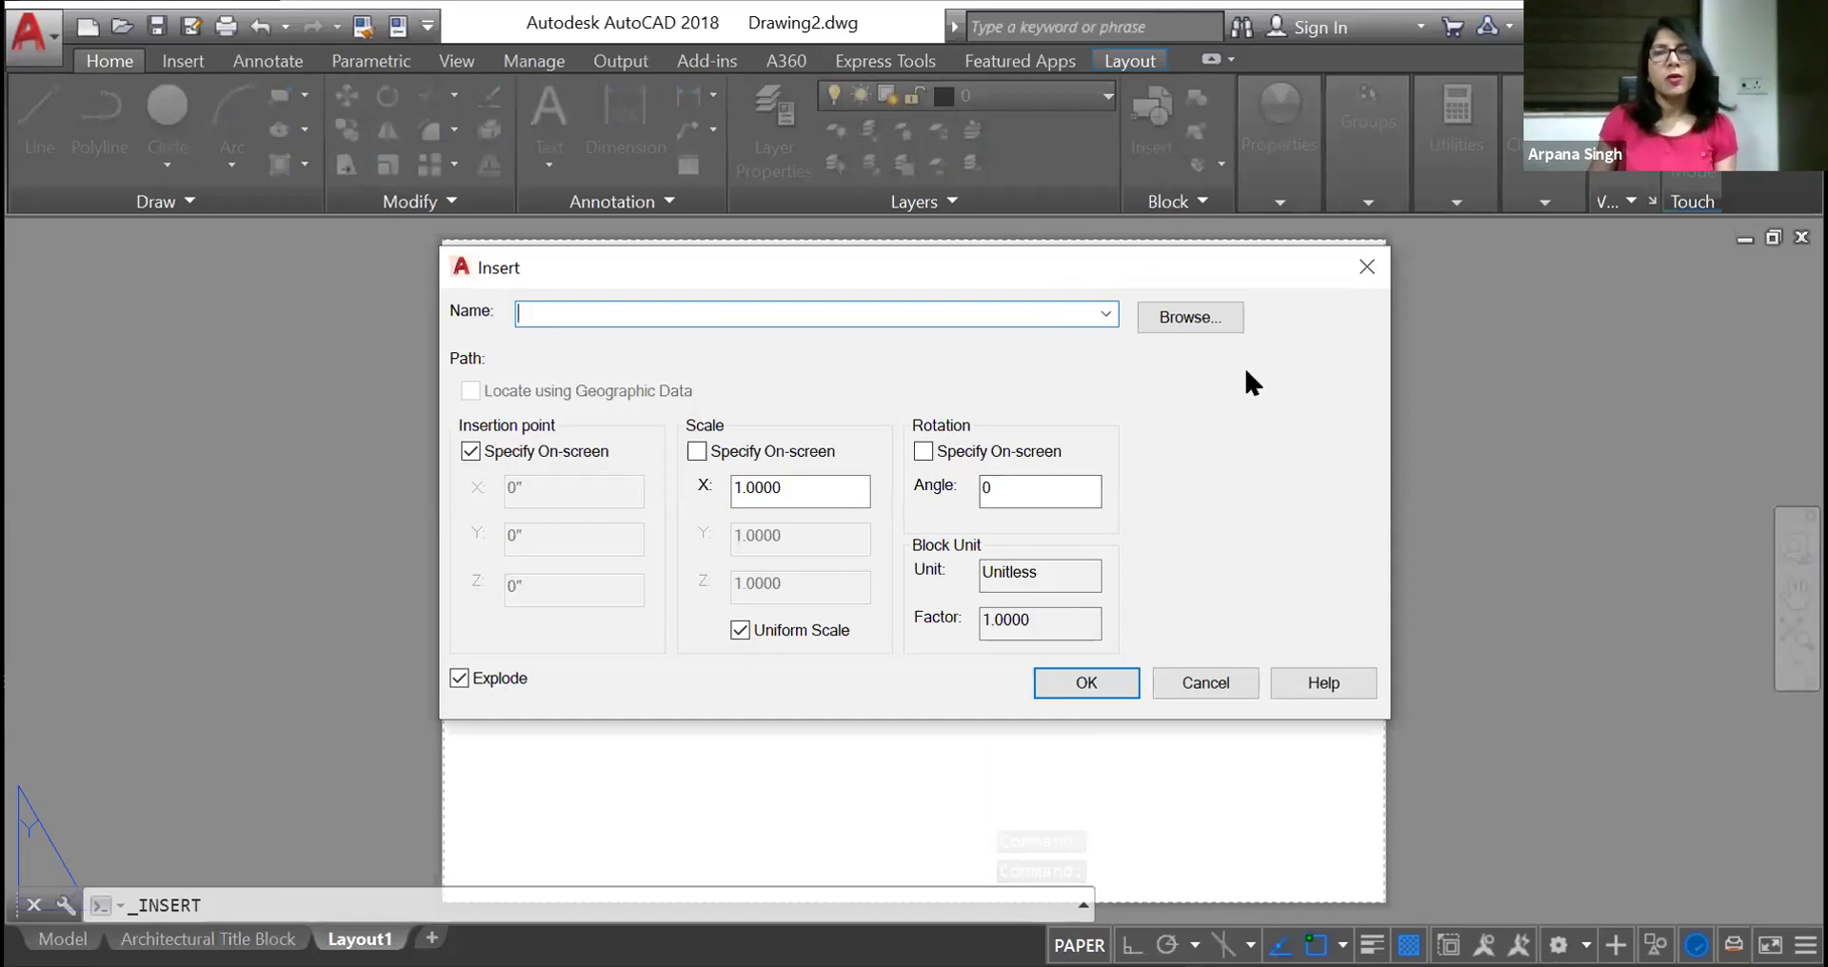
{"action": "left_click", "coordinate": [1197, 320]}
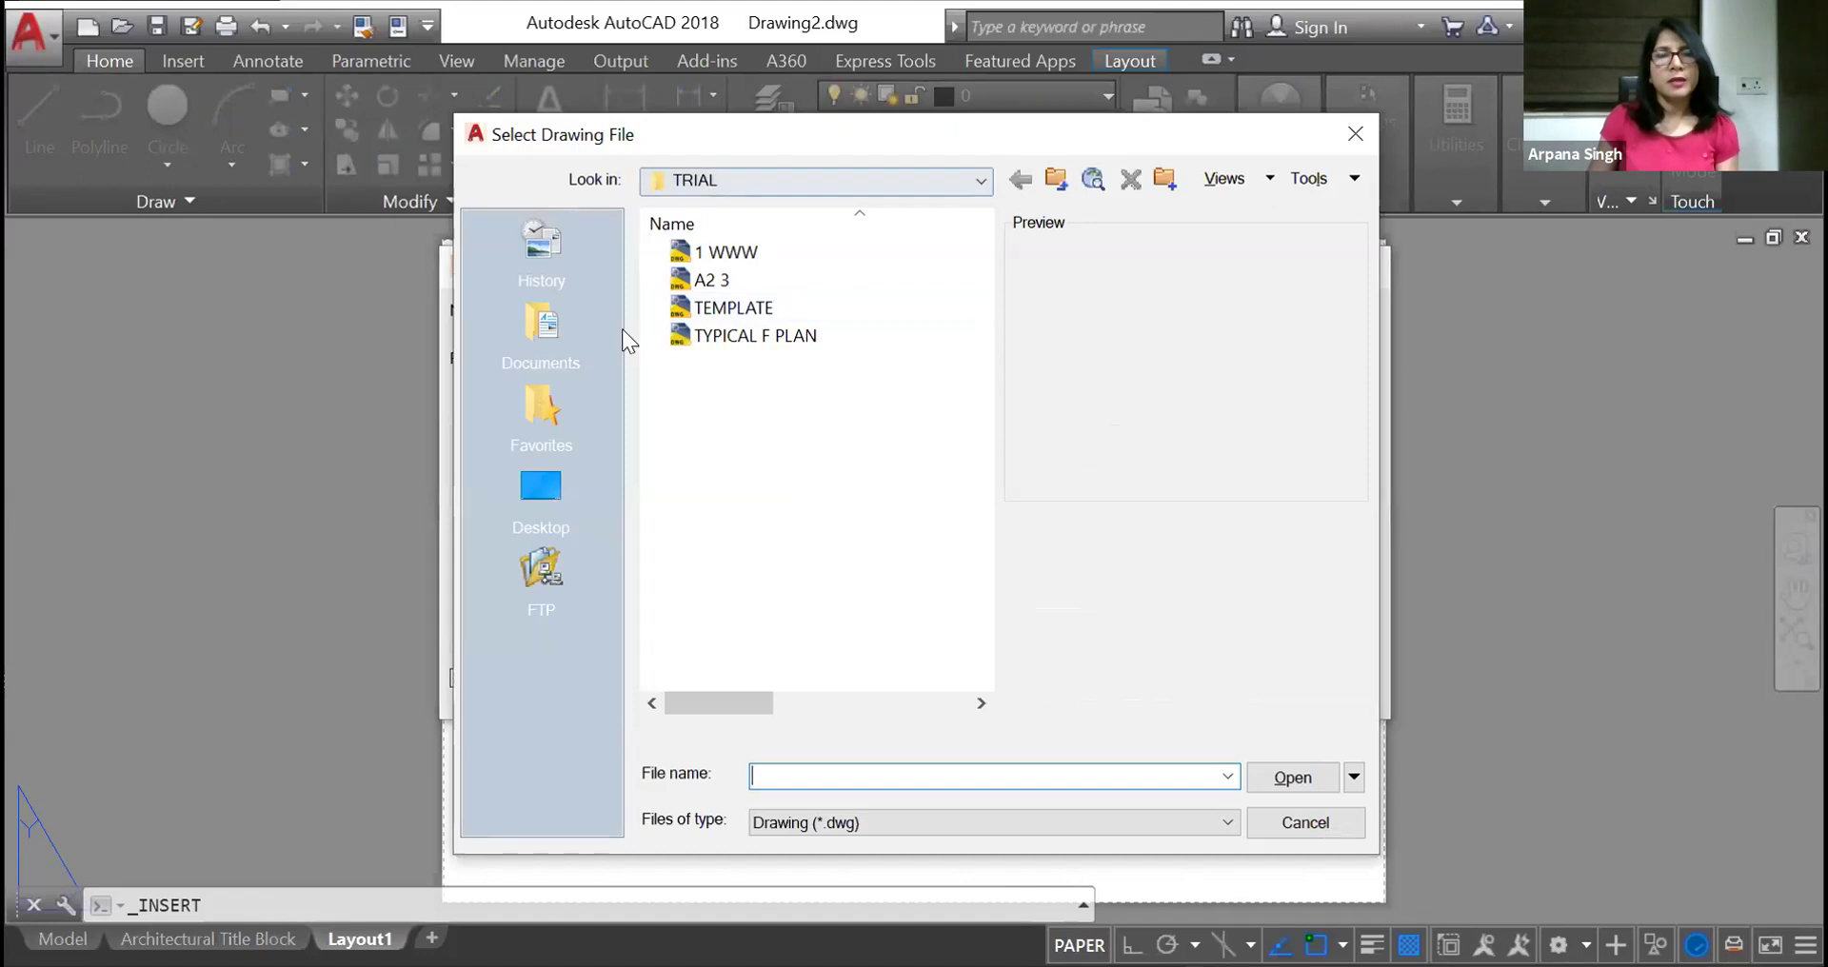
{"action": "left_click", "coordinate": [536, 501]}
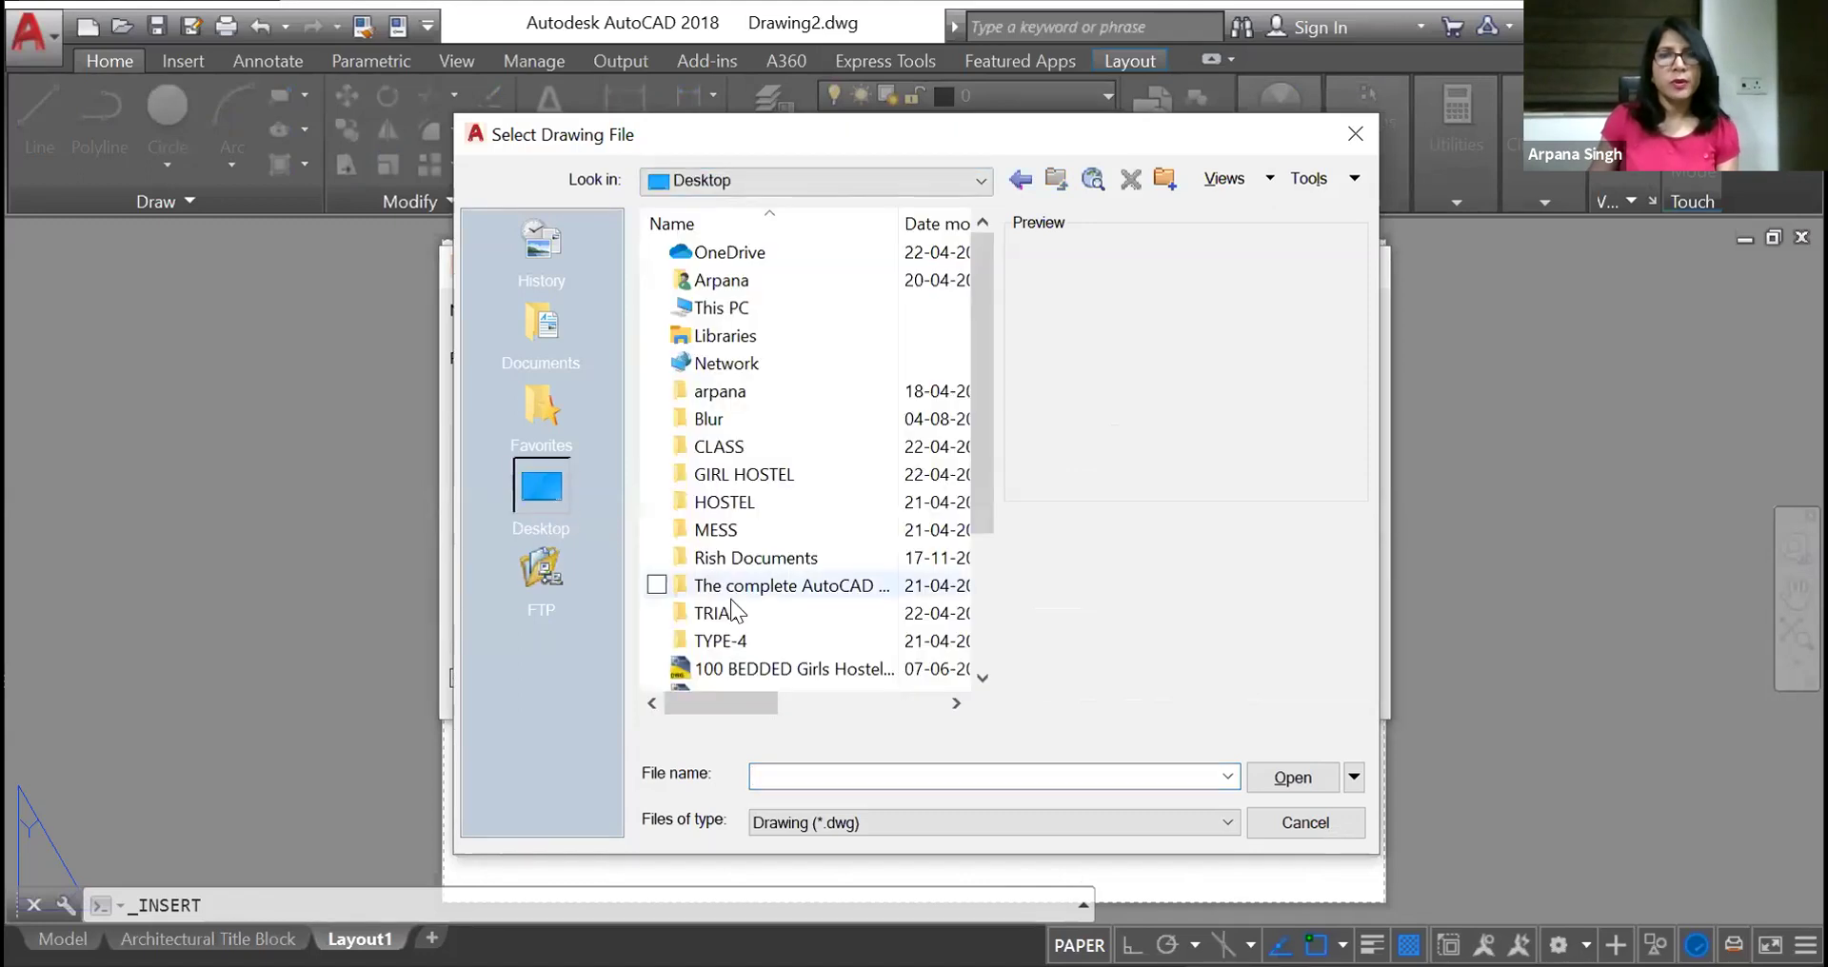
{"action": "scroll", "coordinate": [752, 544], "scroll_direction": "down", "scroll_amount": 2}
{"action": "scroll", "coordinate": [746, 516], "scroll_direction": "up", "scroll_amount": 2}
{"action": "left_click", "coordinate": [721, 449]}
{"action": "double_click", "coordinate": [722, 448]}
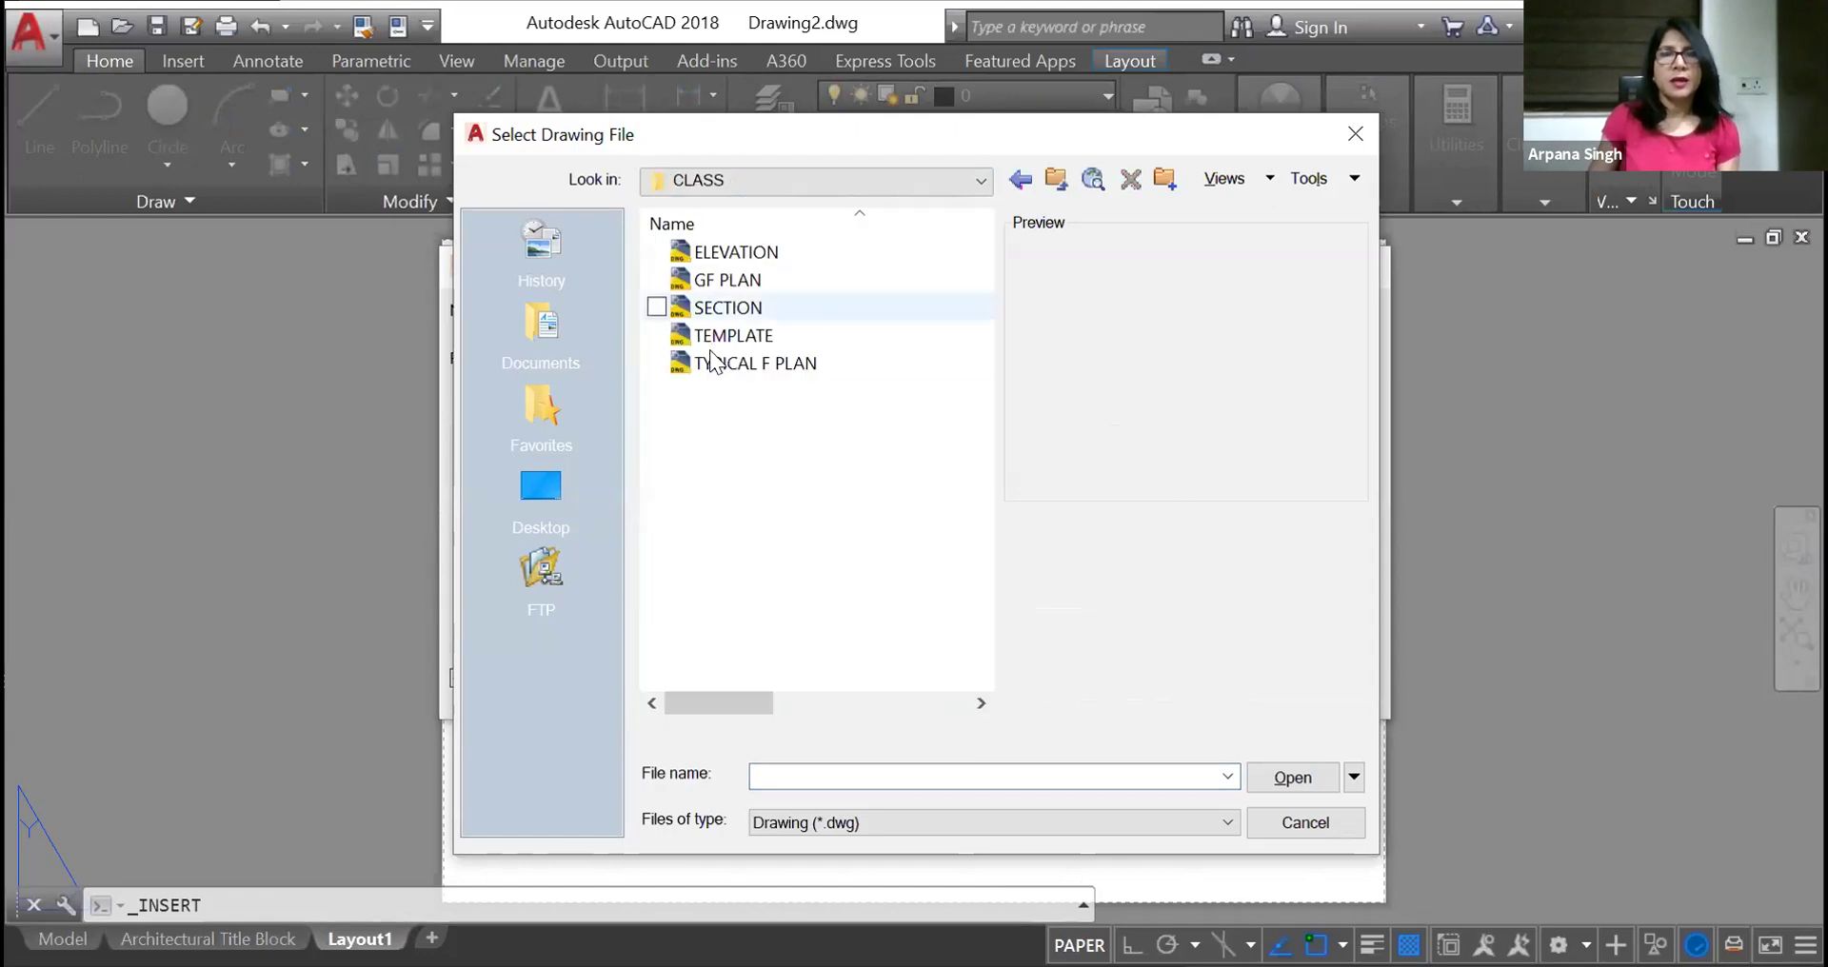
{"action": "left_click", "coordinate": [721, 340]}
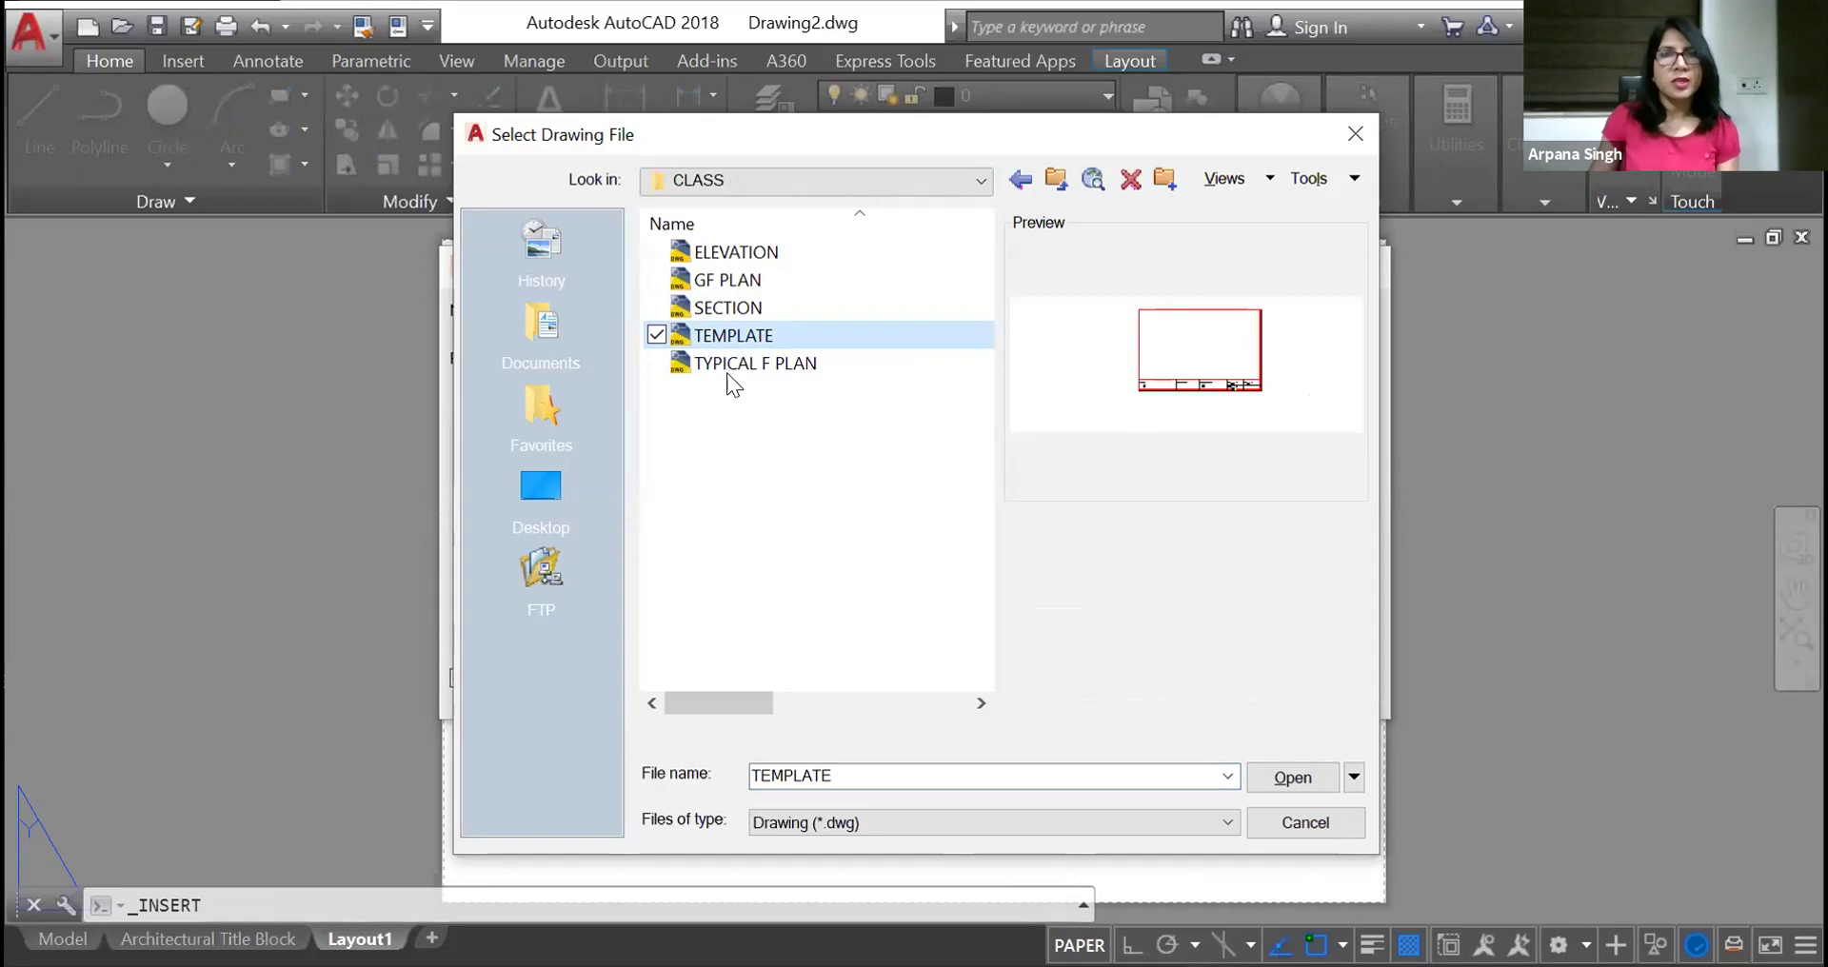
{"action": "left_click", "coordinate": [1283, 777]}
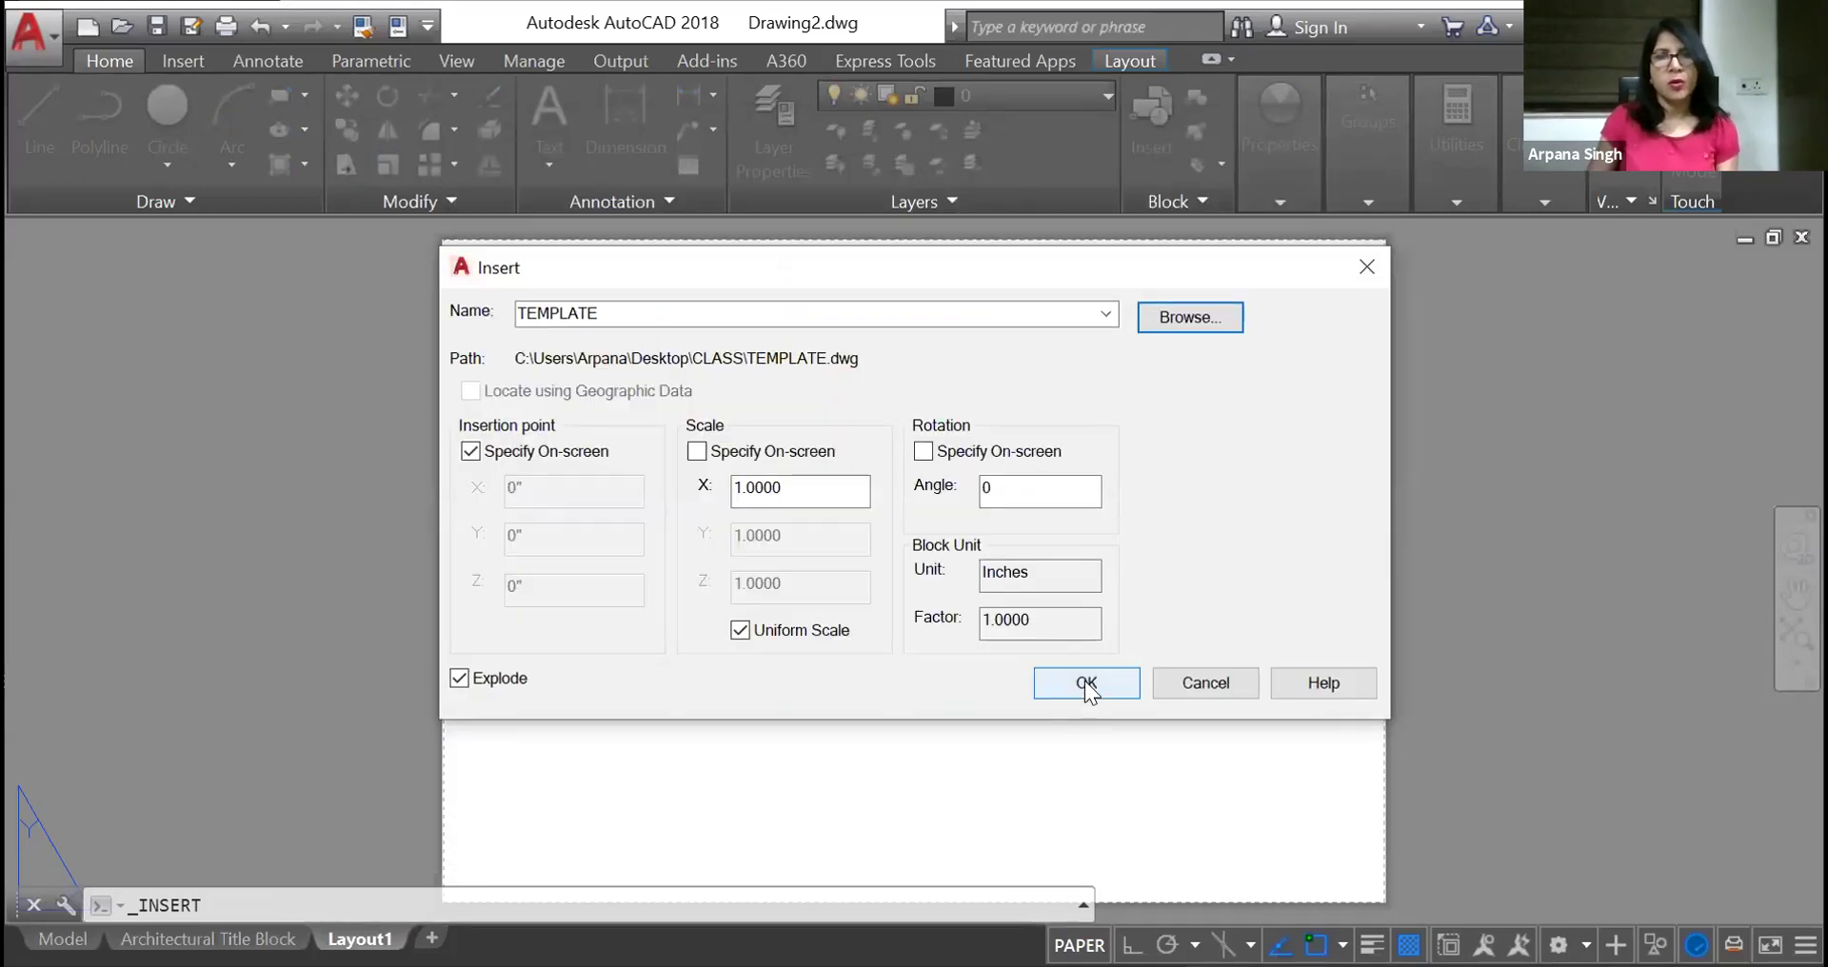
{"action": "left_click", "coordinate": [1086, 684]}
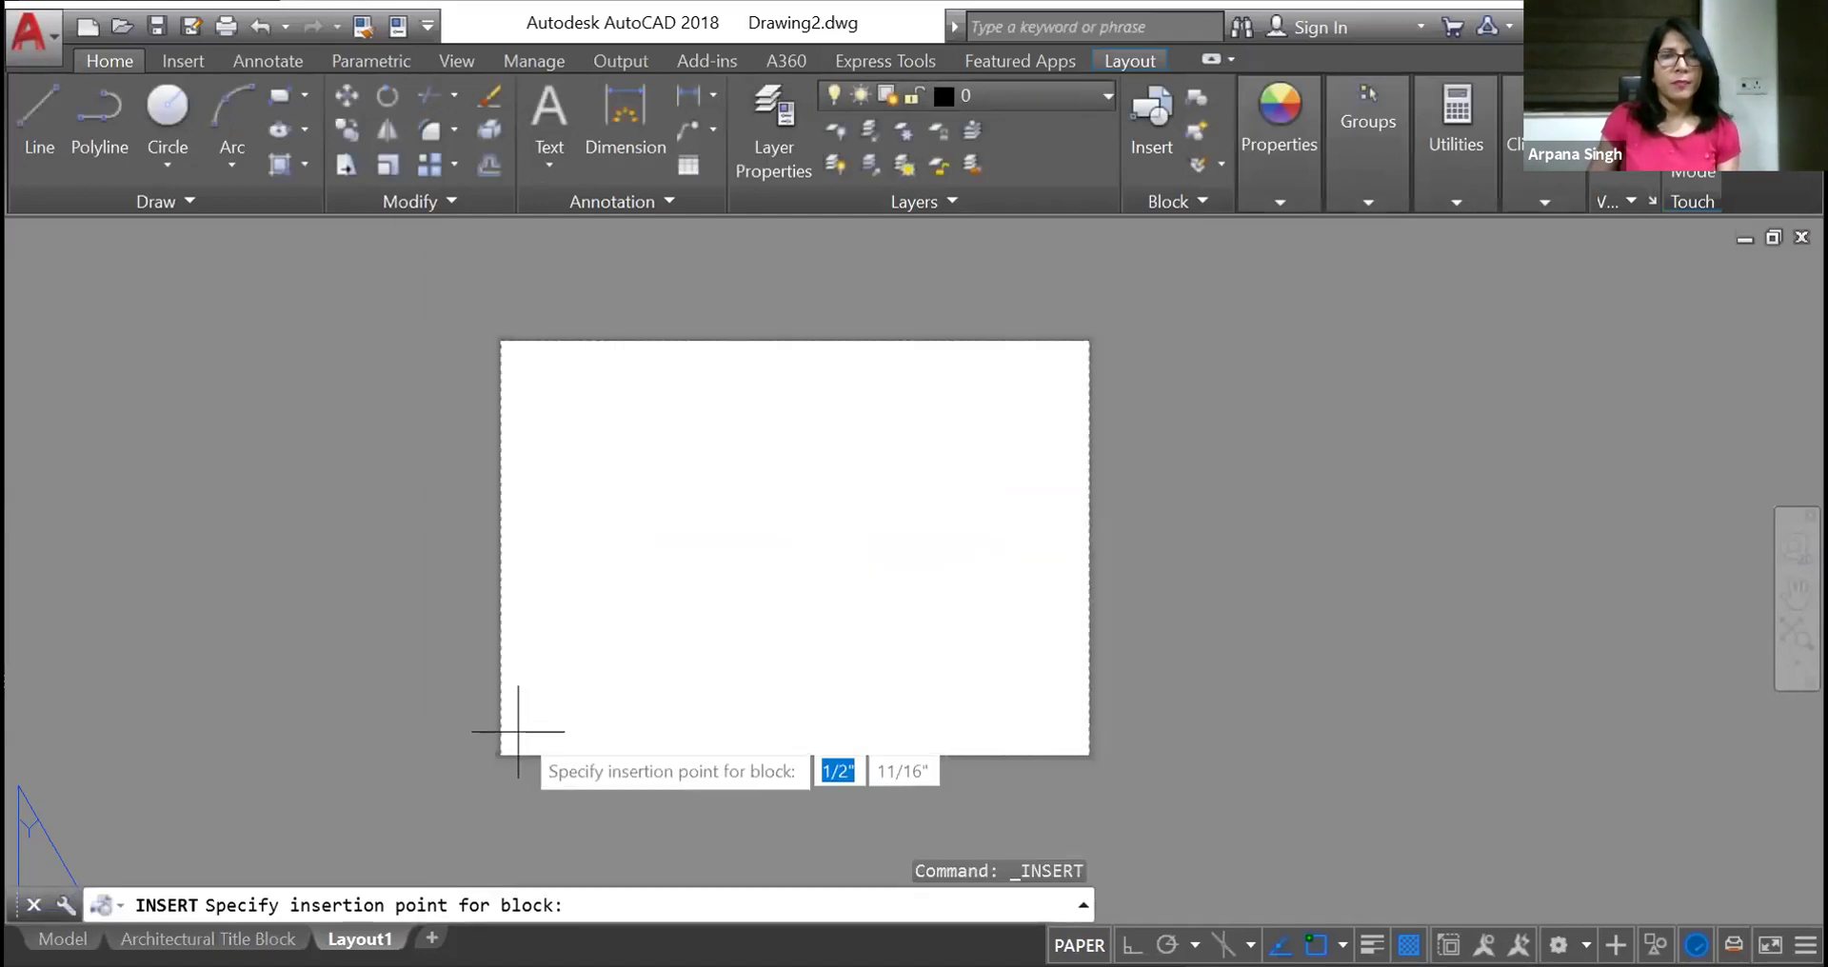
{"action": "left_click", "coordinate": [518, 732]}
Scale the whole inserted title block by a factor of .001 about its lower-left corner
{"action": "scroll", "coordinate": [877, 510], "scroll_direction": "down", "scroll_amount": 3}
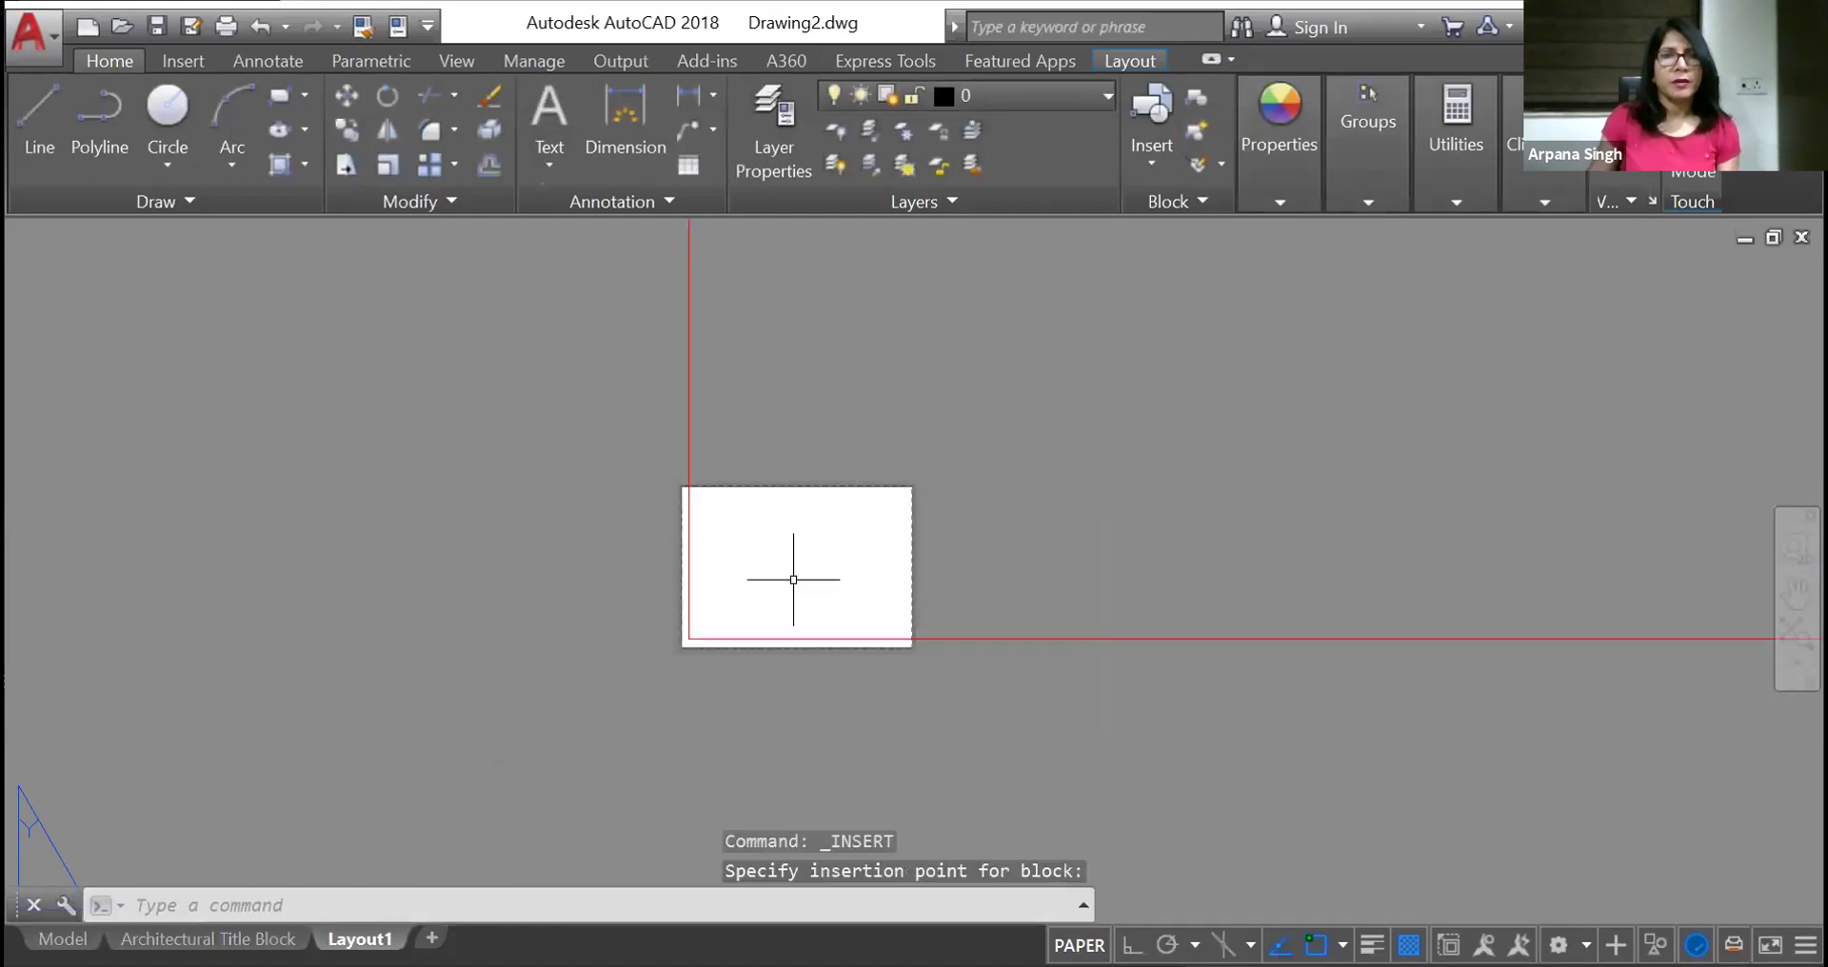
{"action": "scroll", "coordinate": [790, 561], "scroll_direction": "up", "scroll_amount": 4}
{"action": "scroll", "coordinate": [850, 531], "scroll_direction": "down", "scroll_amount": 5}
{"action": "scroll", "coordinate": [900, 475], "scroll_direction": "up", "scroll_amount": 4}
{"action": "scroll", "coordinate": [707, 452], "scroll_direction": "down", "scroll_amount": 4}
{"action": "left_click", "coordinate": [566, 300]}
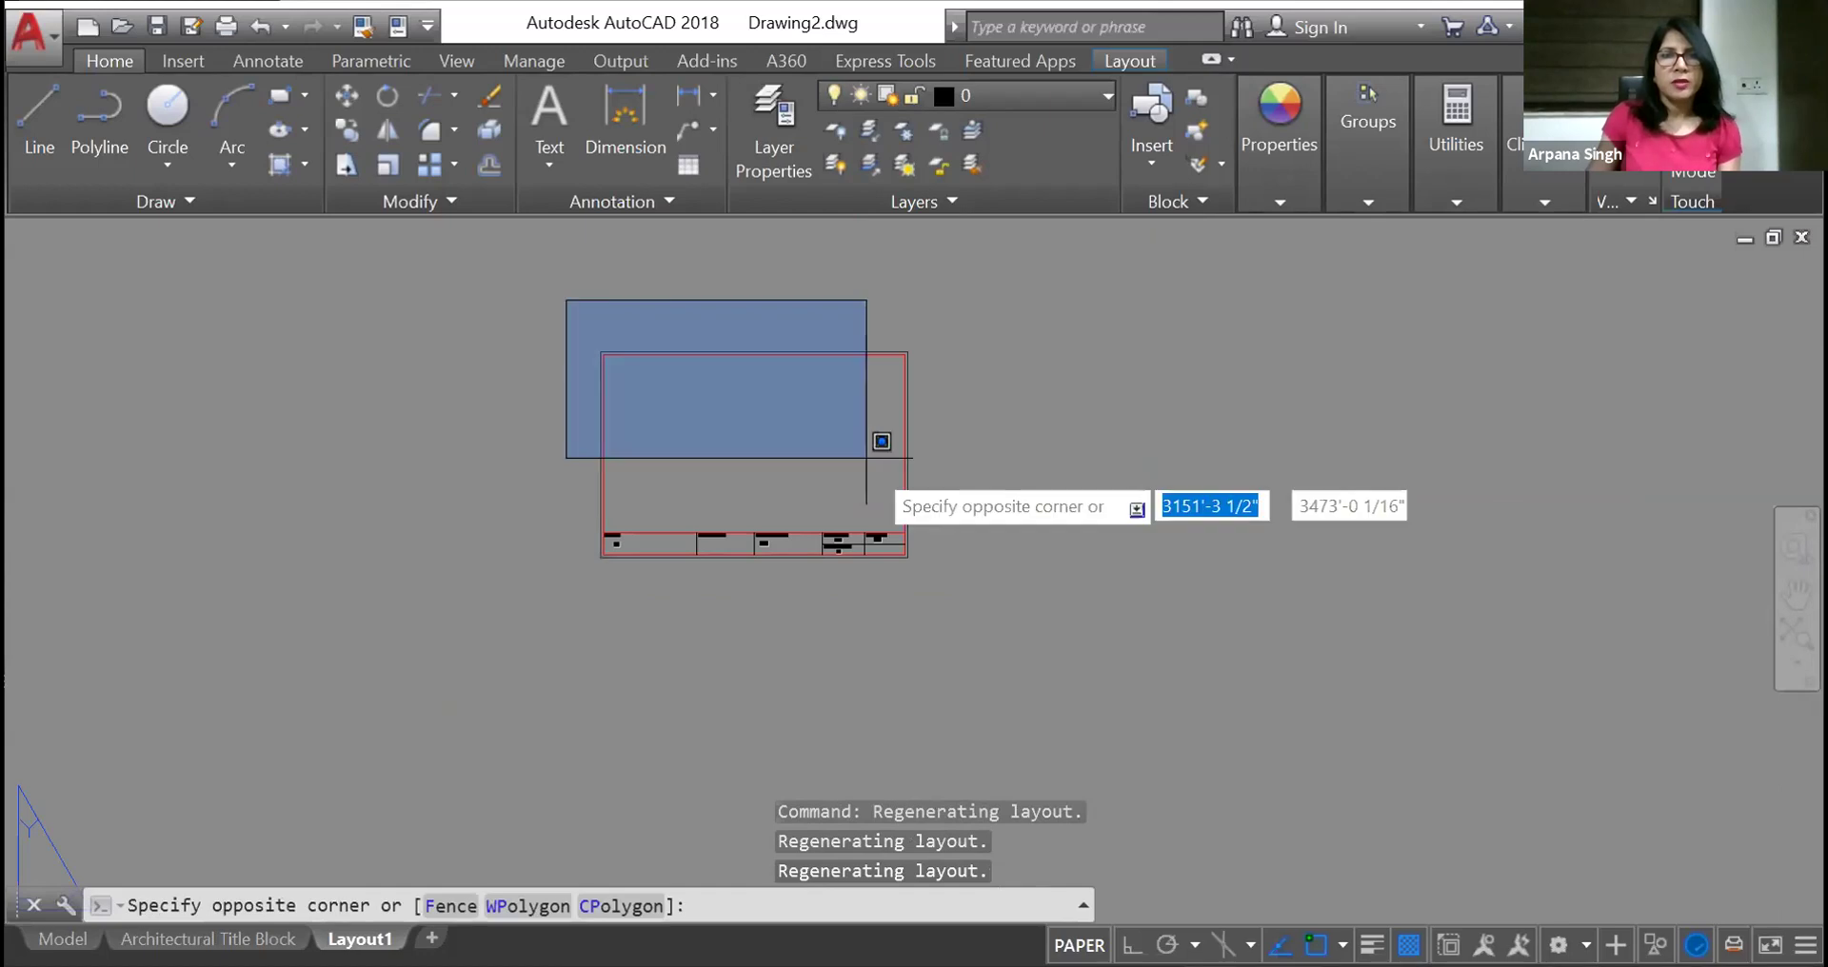
{"action": "left_click", "coordinate": [947, 587]}
{"action": "right_click", "coordinate": [889, 557]}
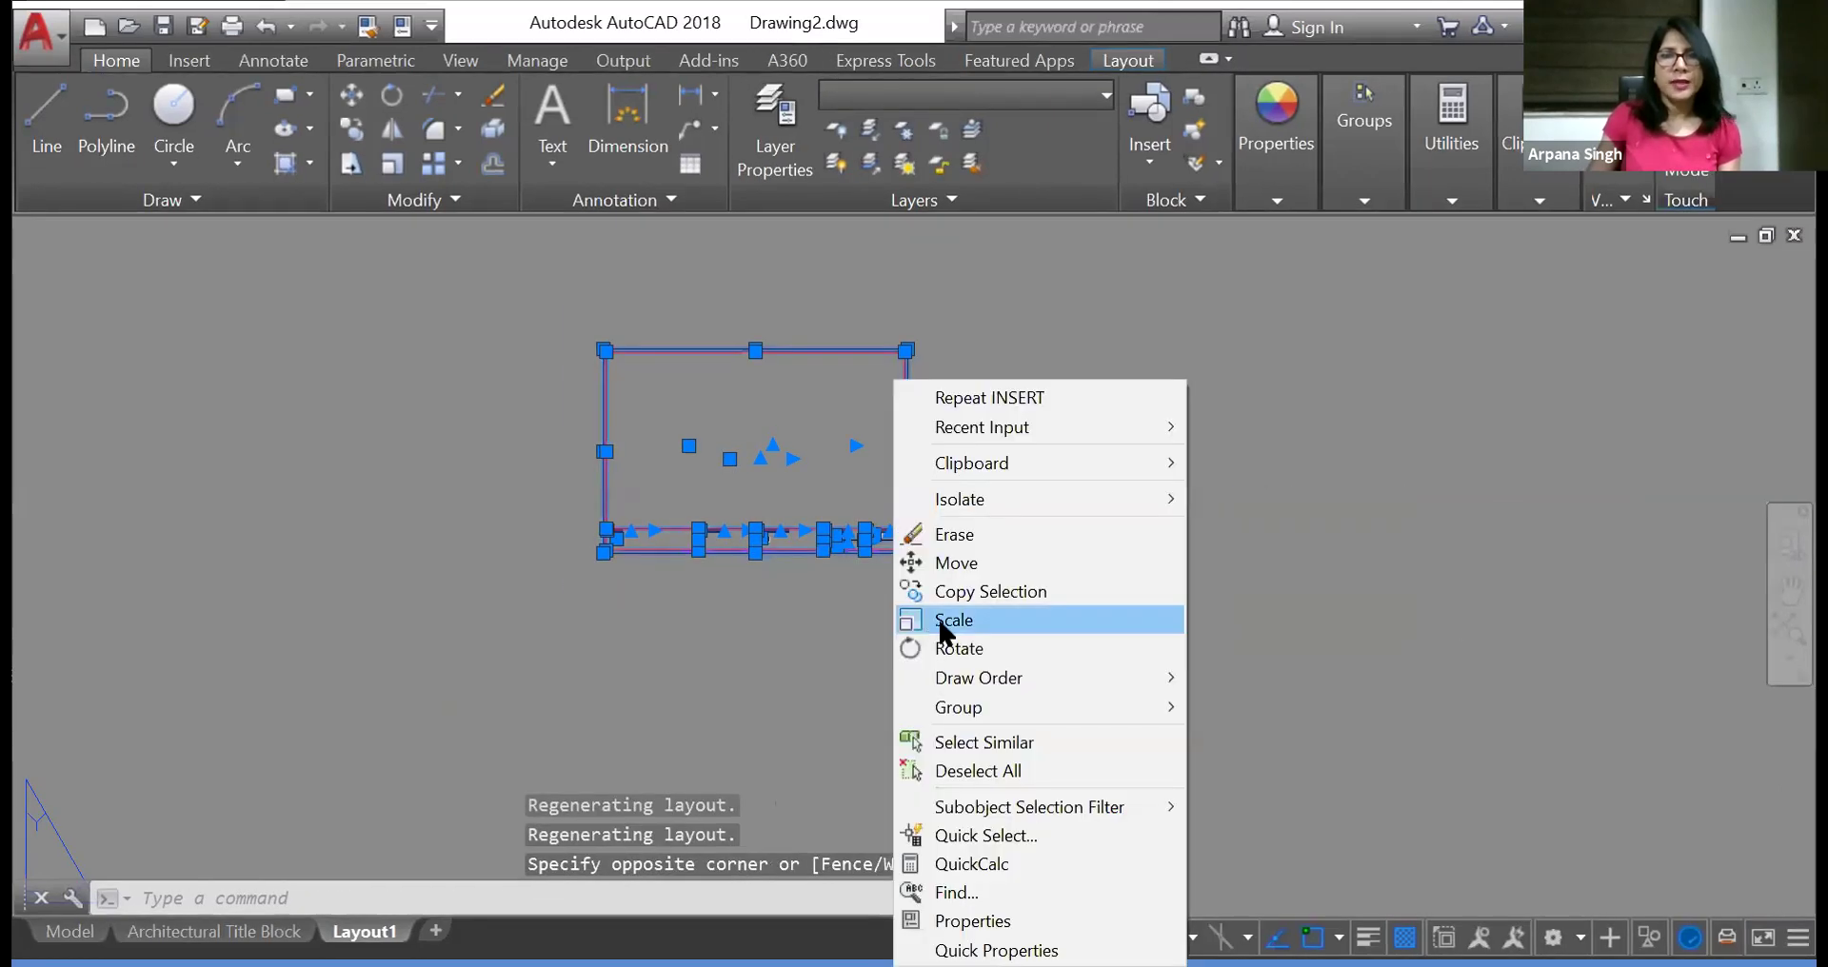
{"action": "left_click", "coordinate": [940, 622]}
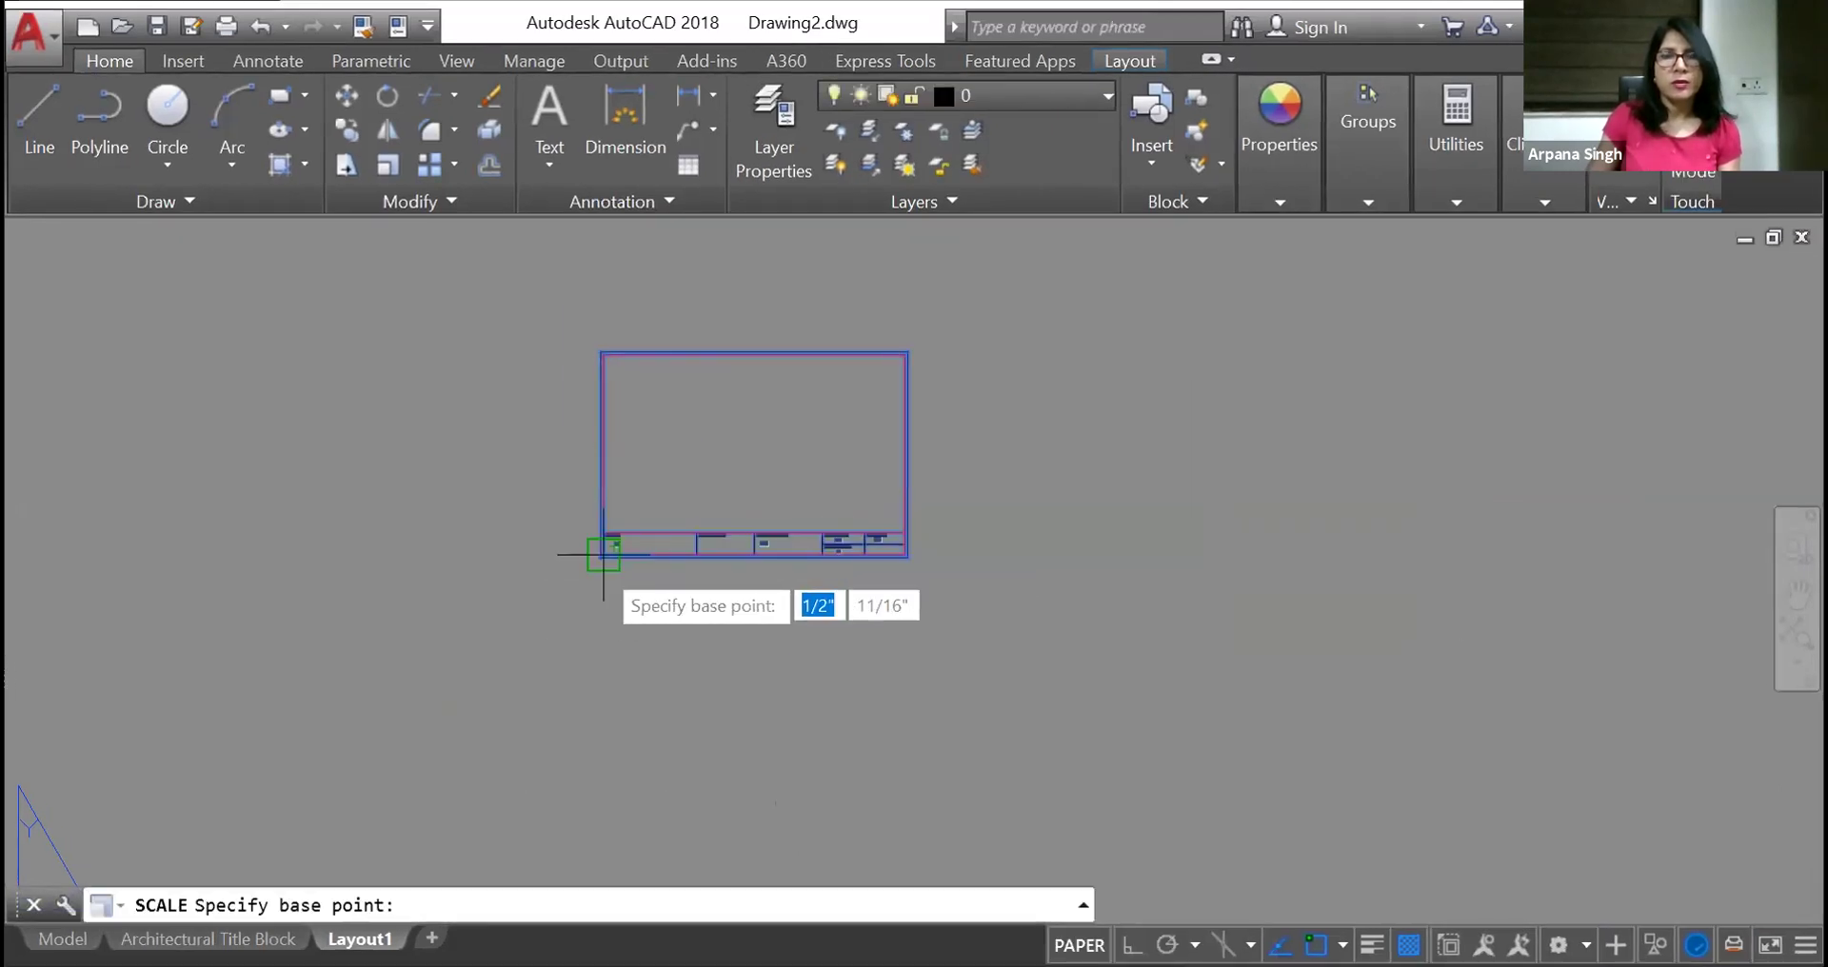
{"action": "left_click", "coordinate": [603, 554]}
{"action": "type", "text": ".001"}
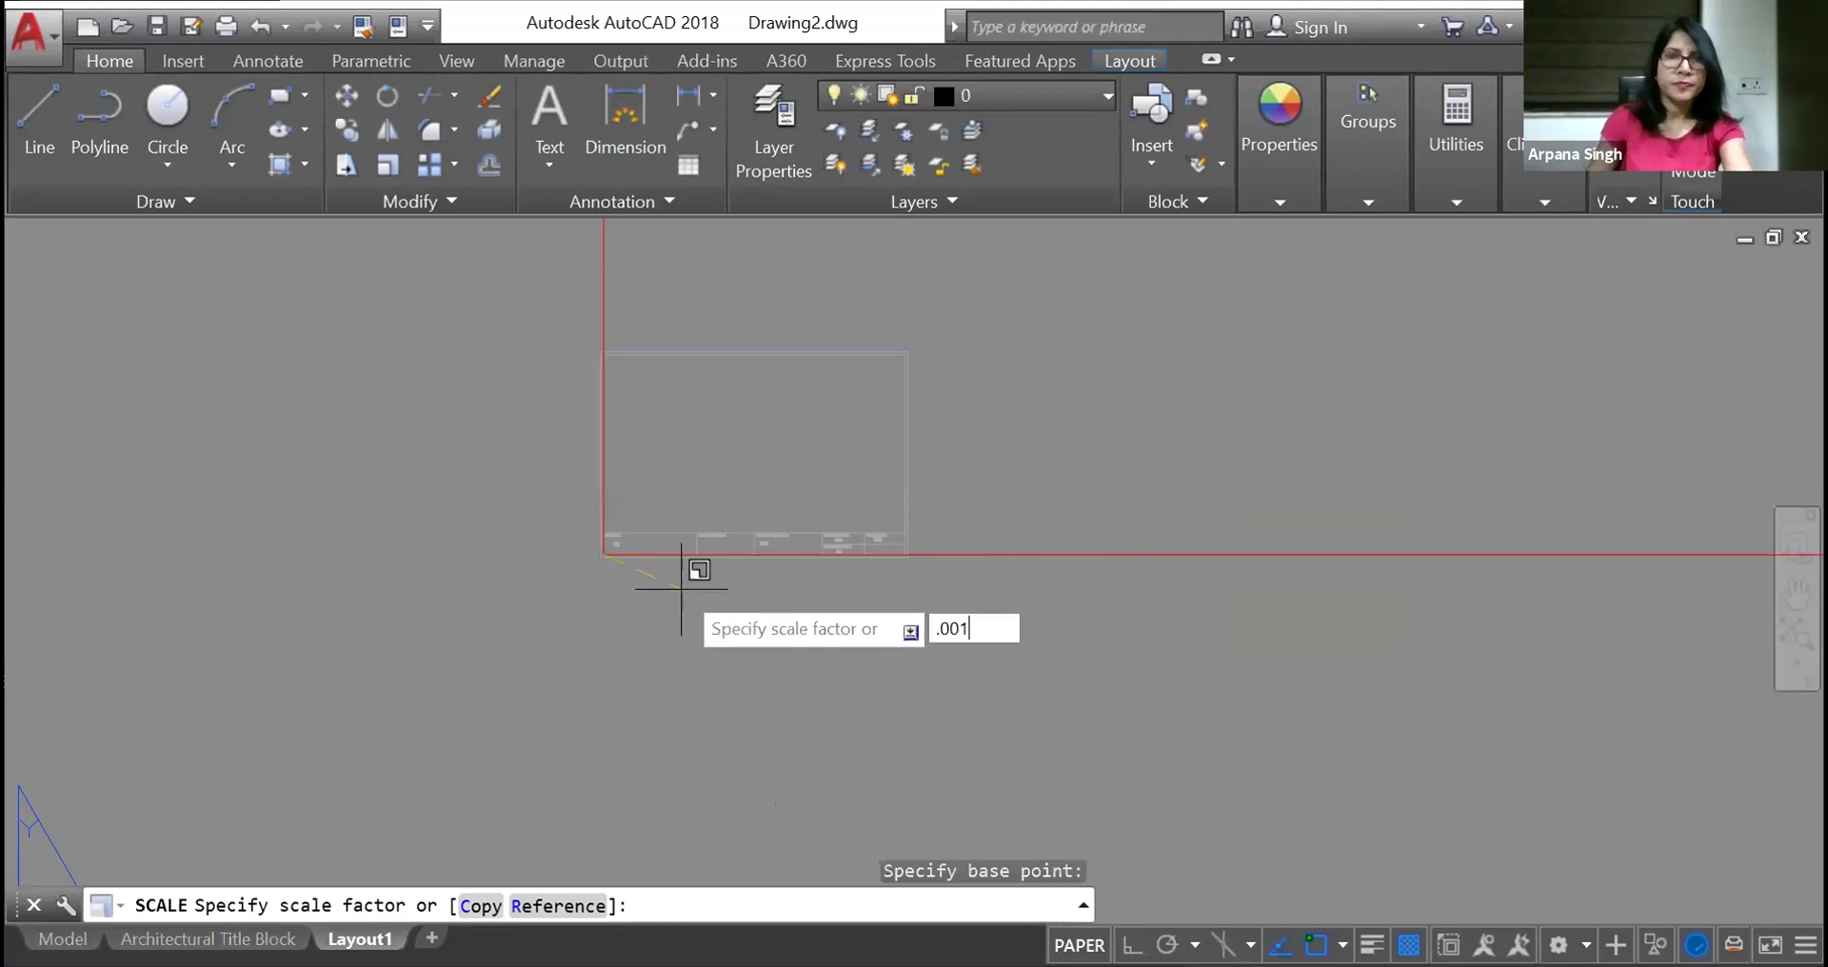
{"action": "key", "text": "Return"}
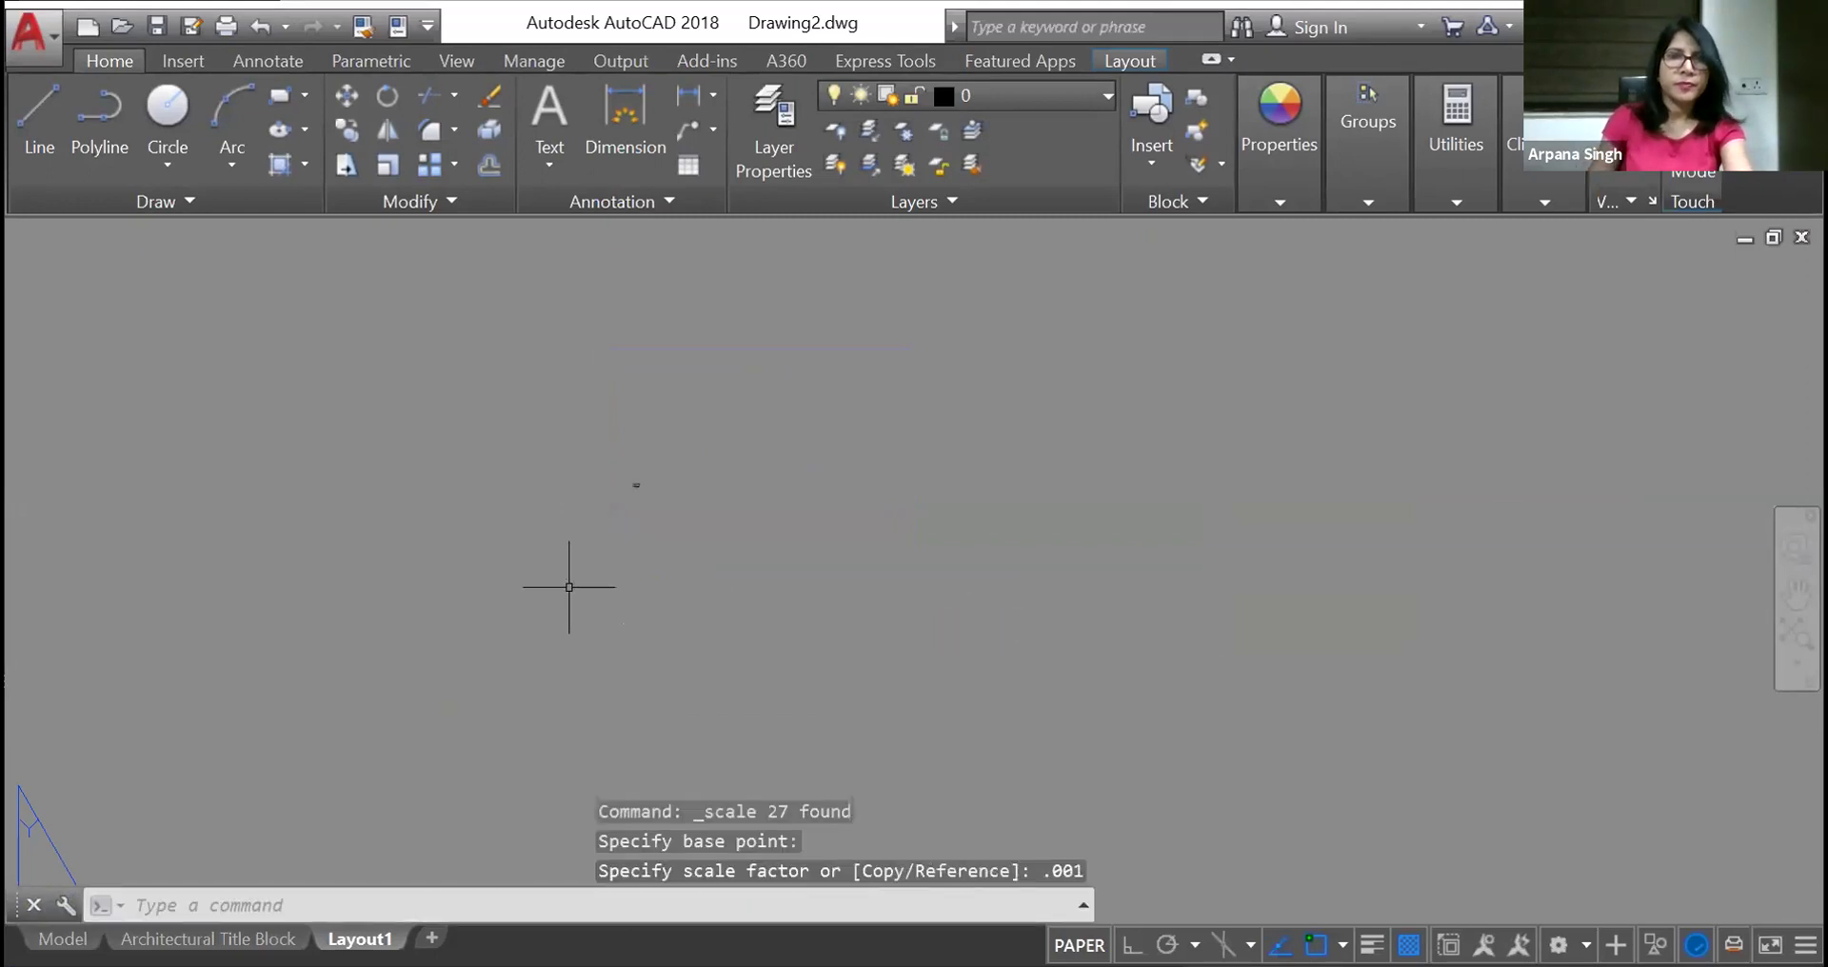
Scale the still oversized title block by a factor of .01 about its lower-left corner
{"action": "scroll", "coordinate": [490, 523], "scroll_direction": "up", "scroll_amount": 12}
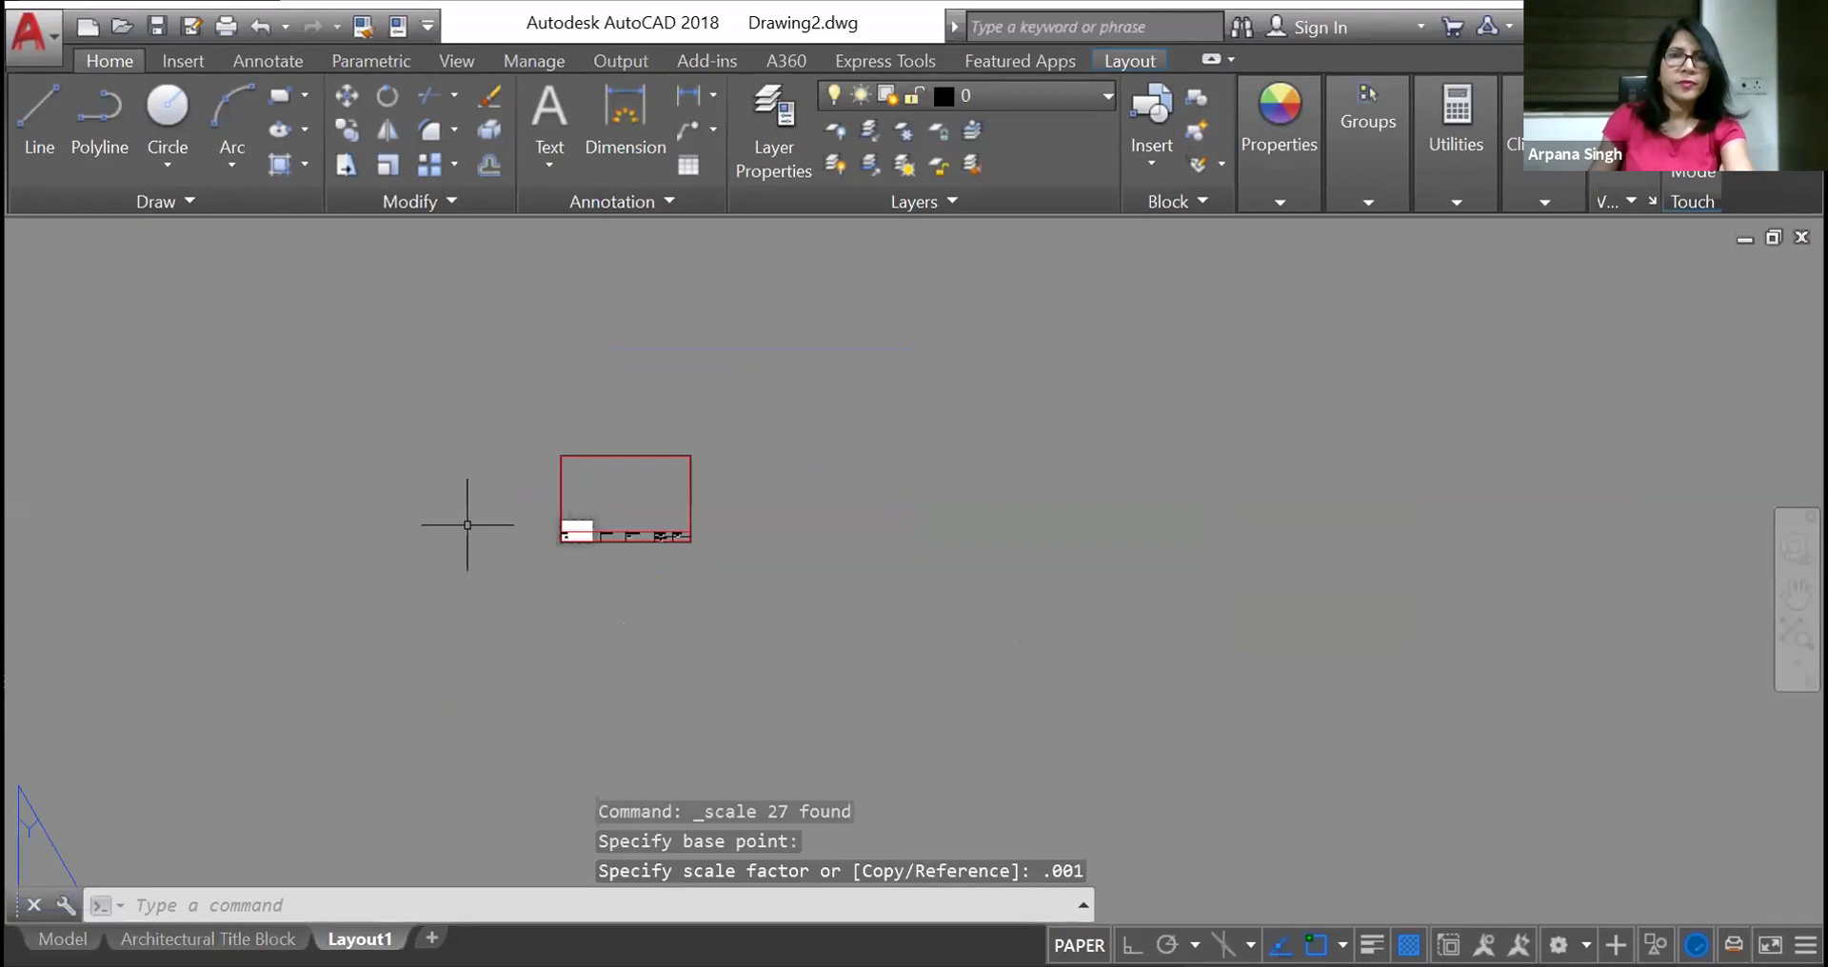
{"action": "left_click", "coordinate": [437, 340]}
{"action": "left_click", "coordinate": [1251, 662]}
{"action": "right_click", "coordinate": [871, 622]}
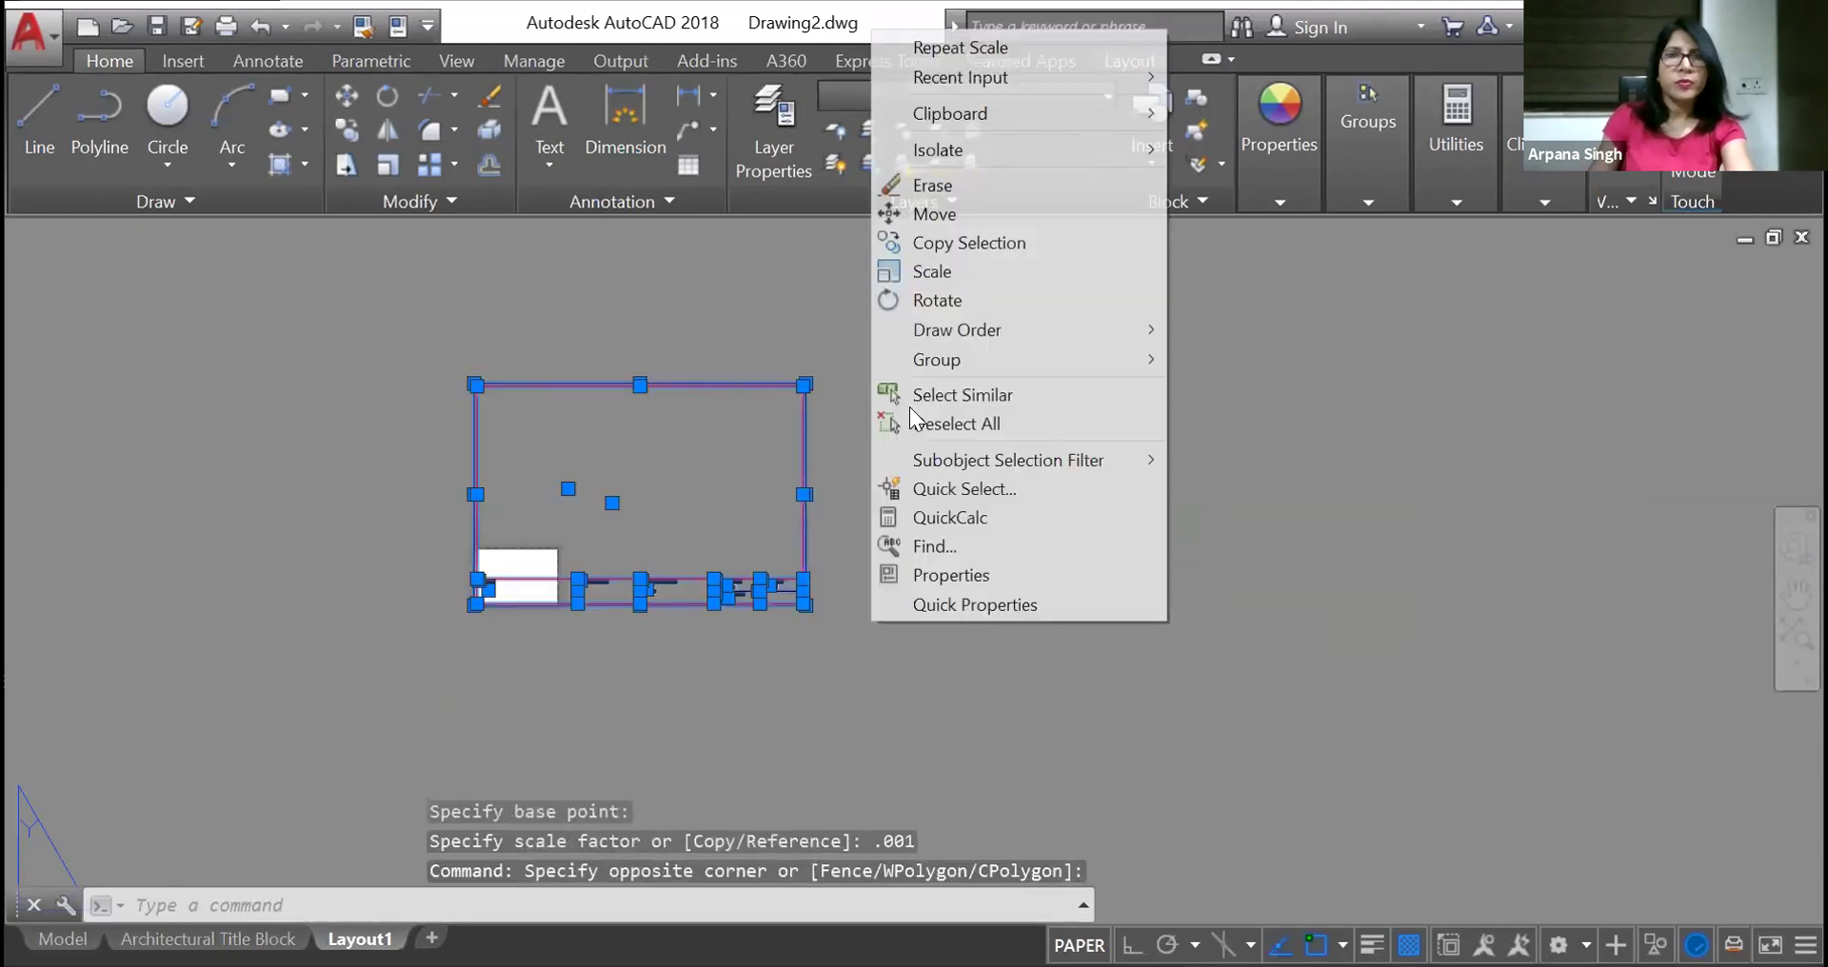
{"action": "left_click", "coordinate": [941, 276]}
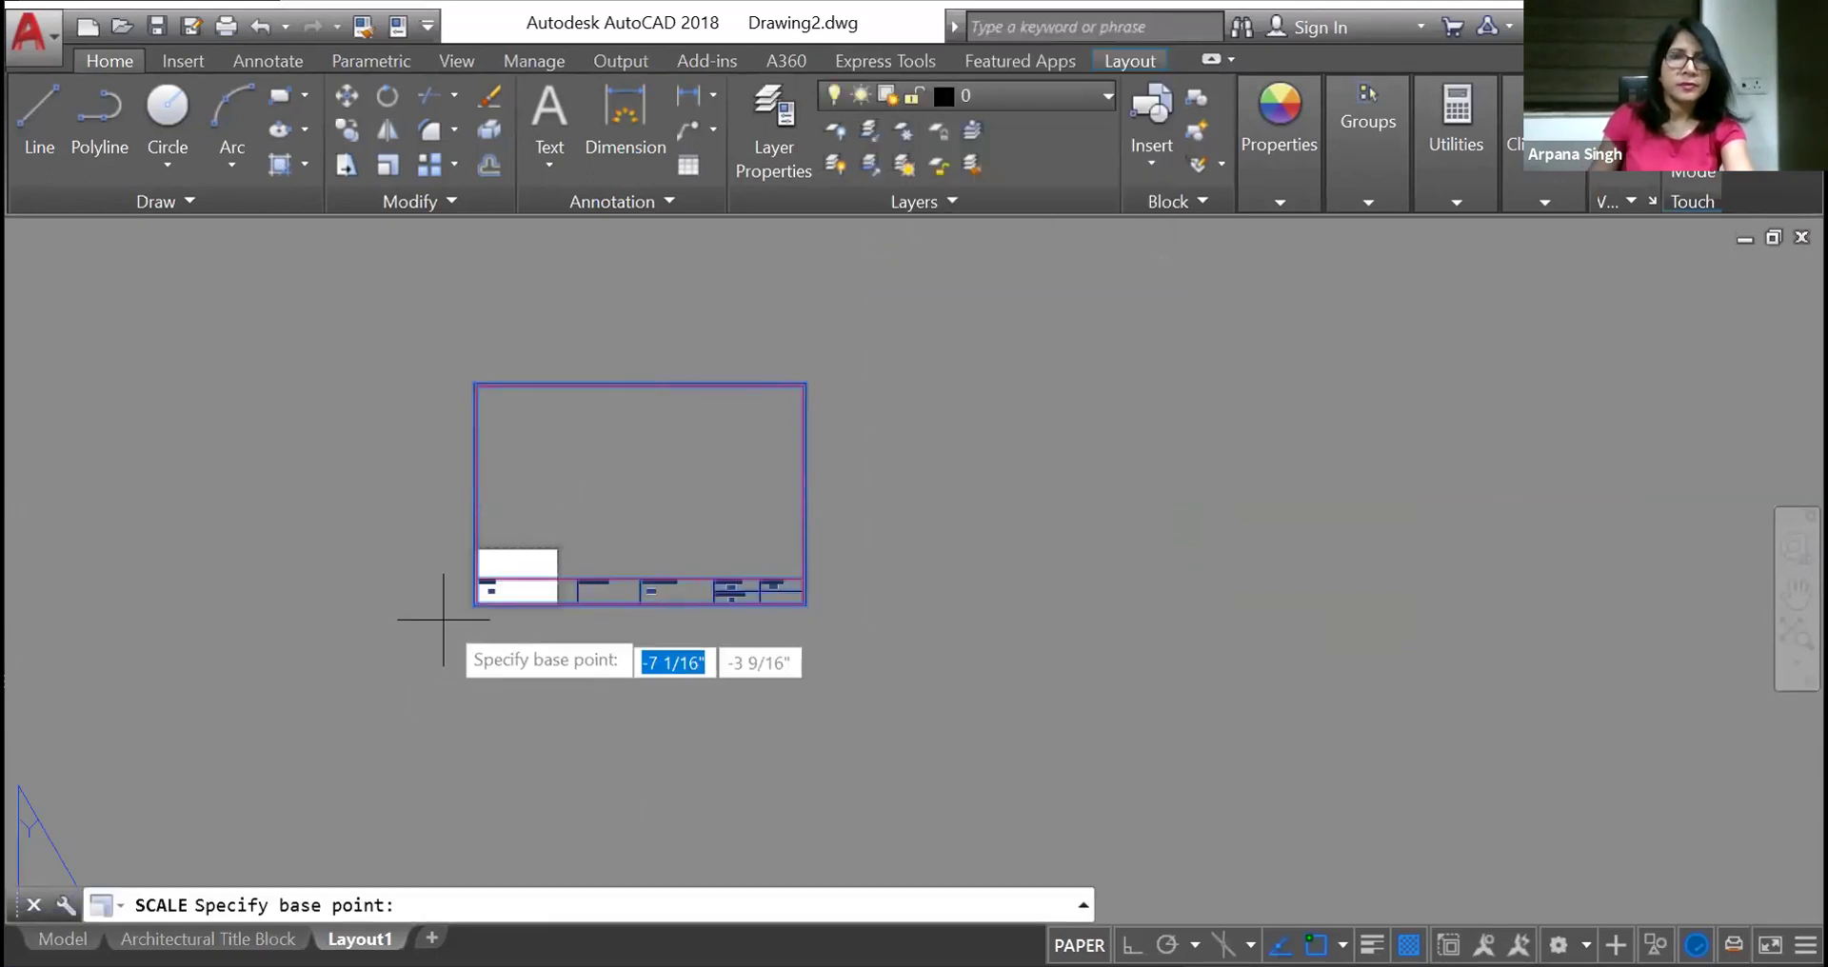
{"action": "left_click", "coordinate": [473, 606]}
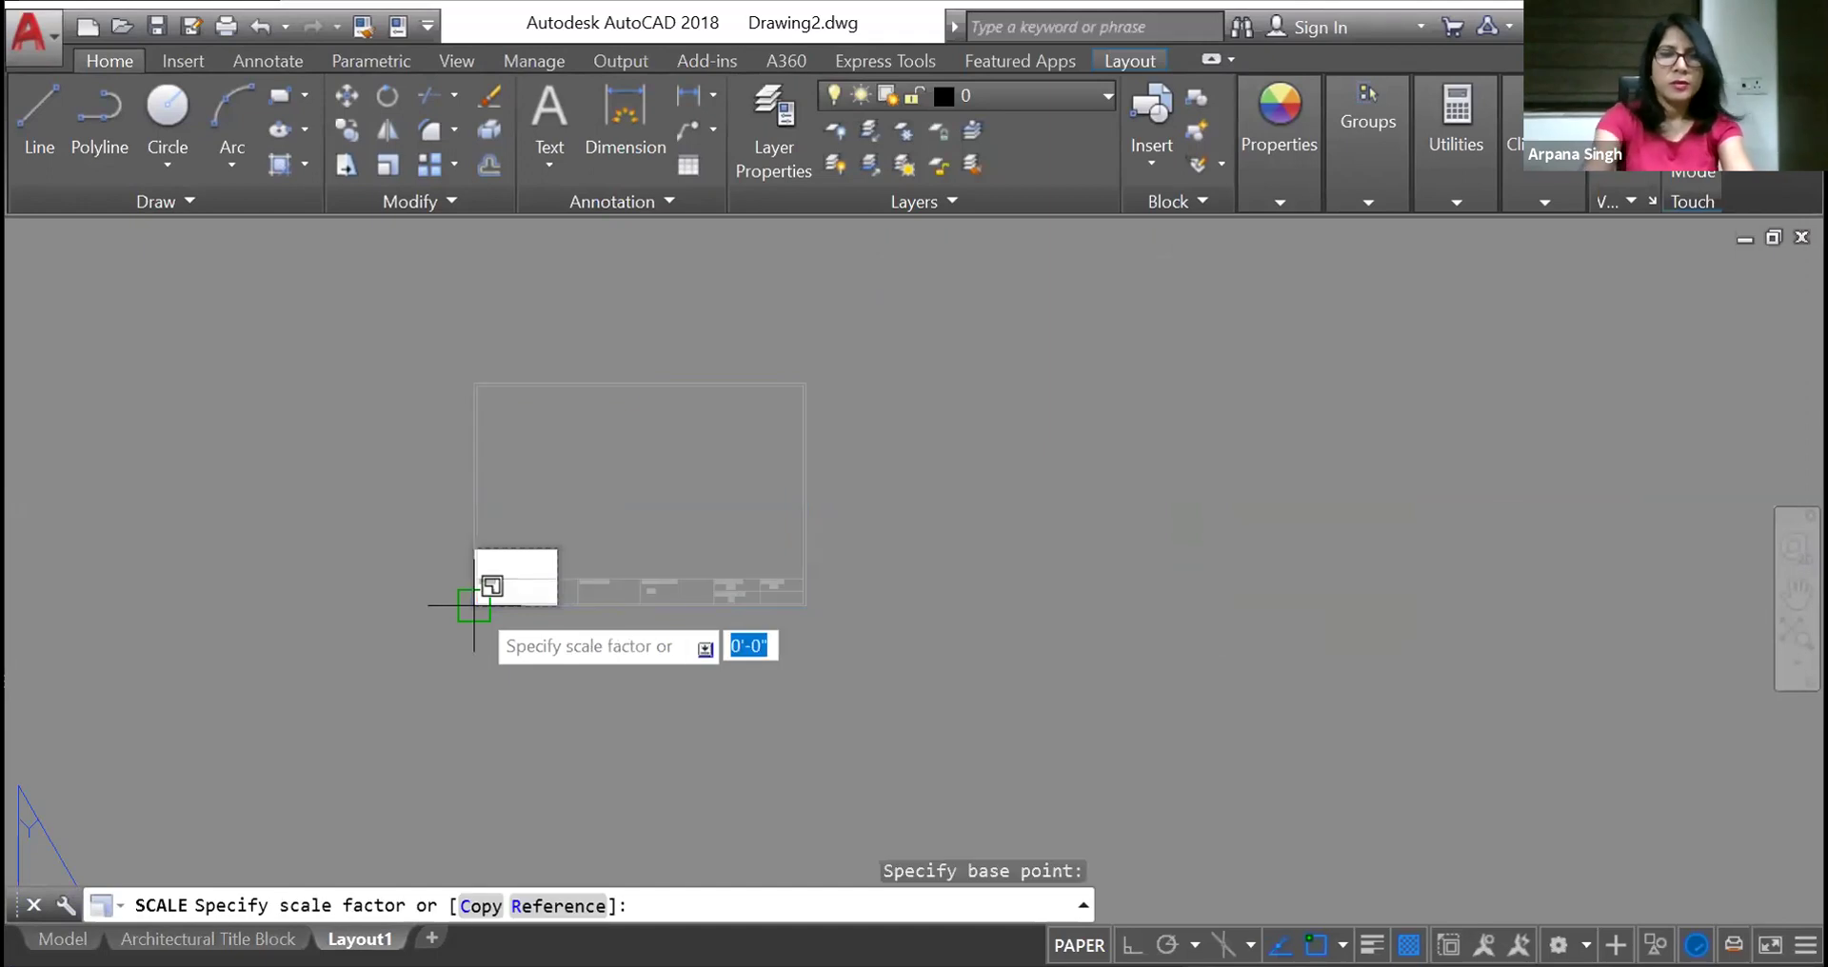
{"action": "type", "text": ".01"}
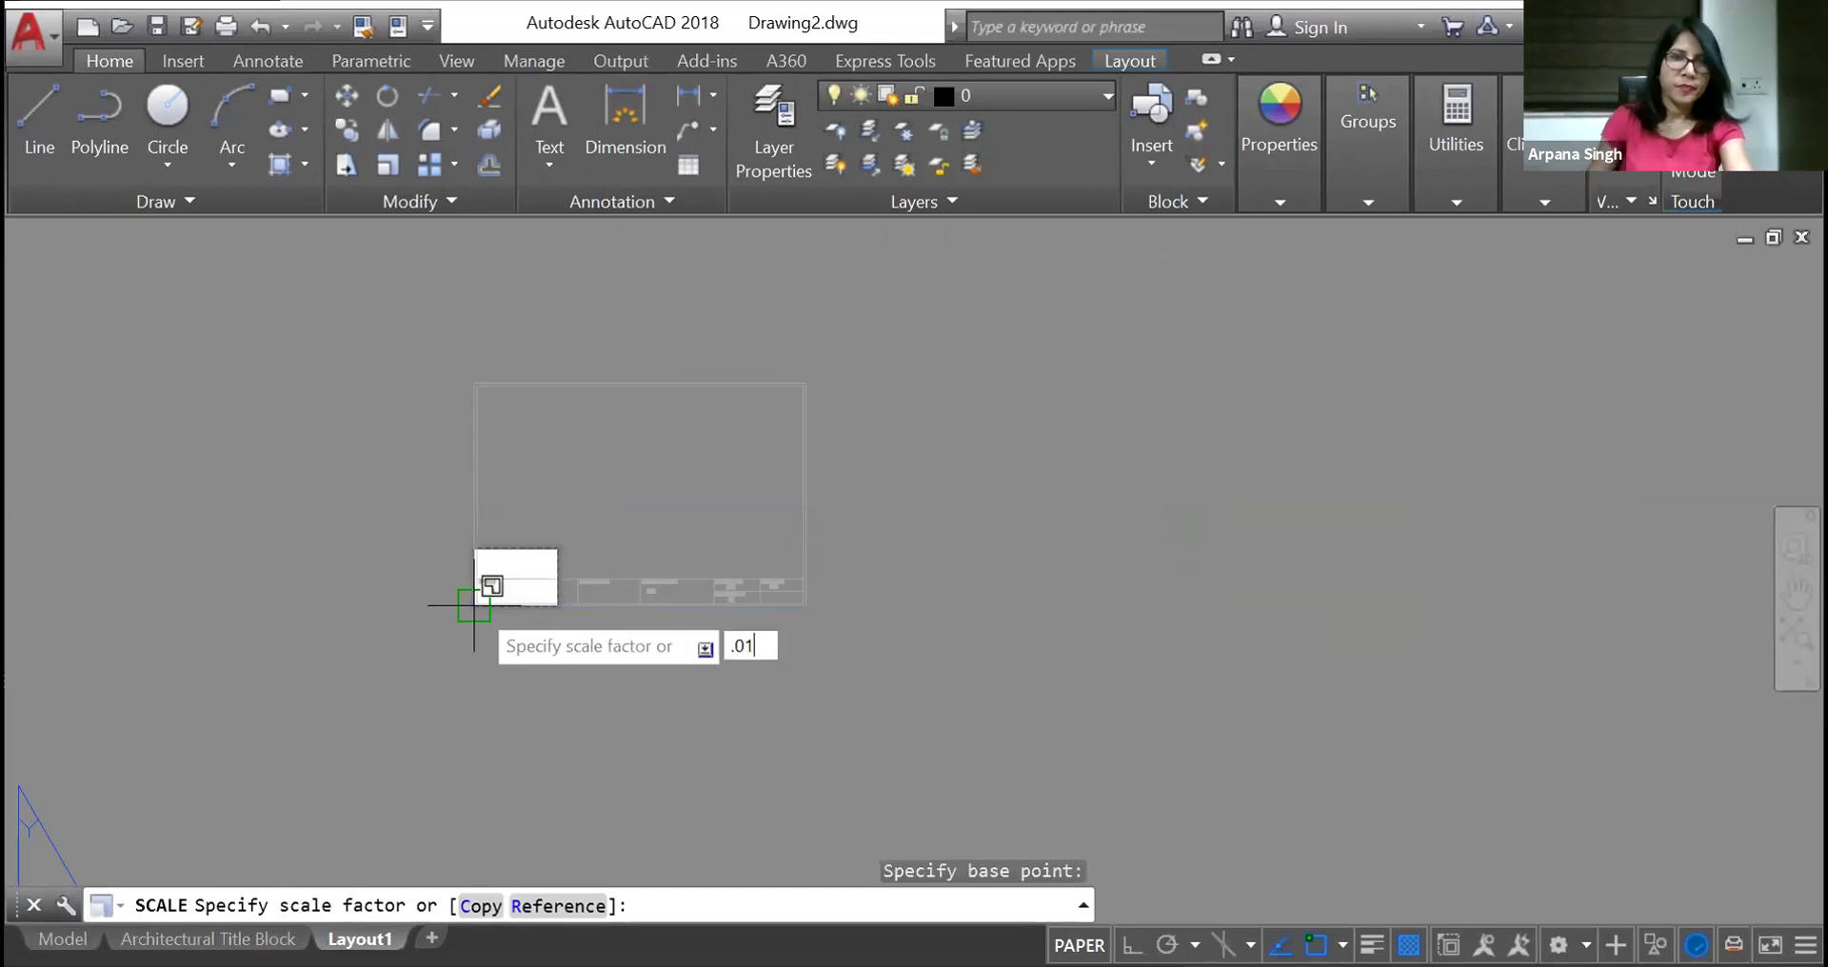
{"action": "key", "text": "Return"}
Select the tiny title block at the sheet's lower-left corner and scale it by a factor of 3
{"action": "scroll", "coordinate": [498, 584], "scroll_direction": "up", "scroll_amount": 4}
{"action": "left_click", "coordinate": [361, 611]}
{"action": "left_click", "coordinate": [467, 710]}
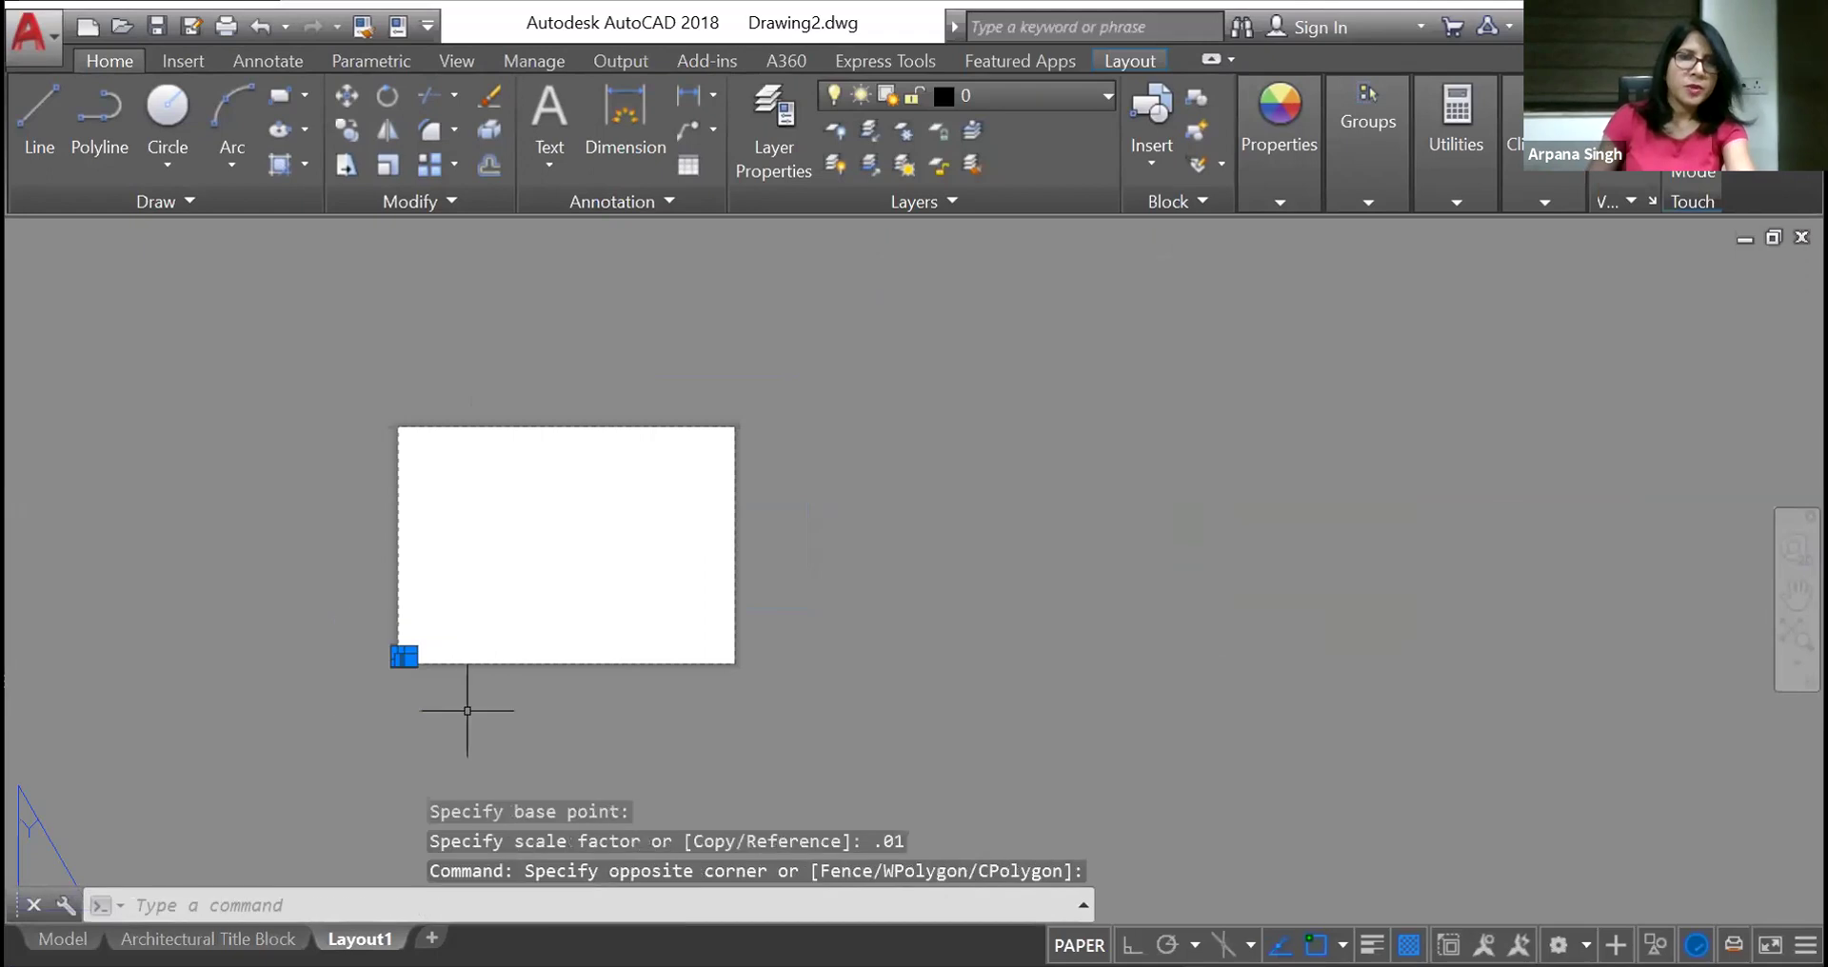
{"action": "right_click", "coordinate": [468, 710]}
{"action": "left_click", "coordinate": [538, 362]}
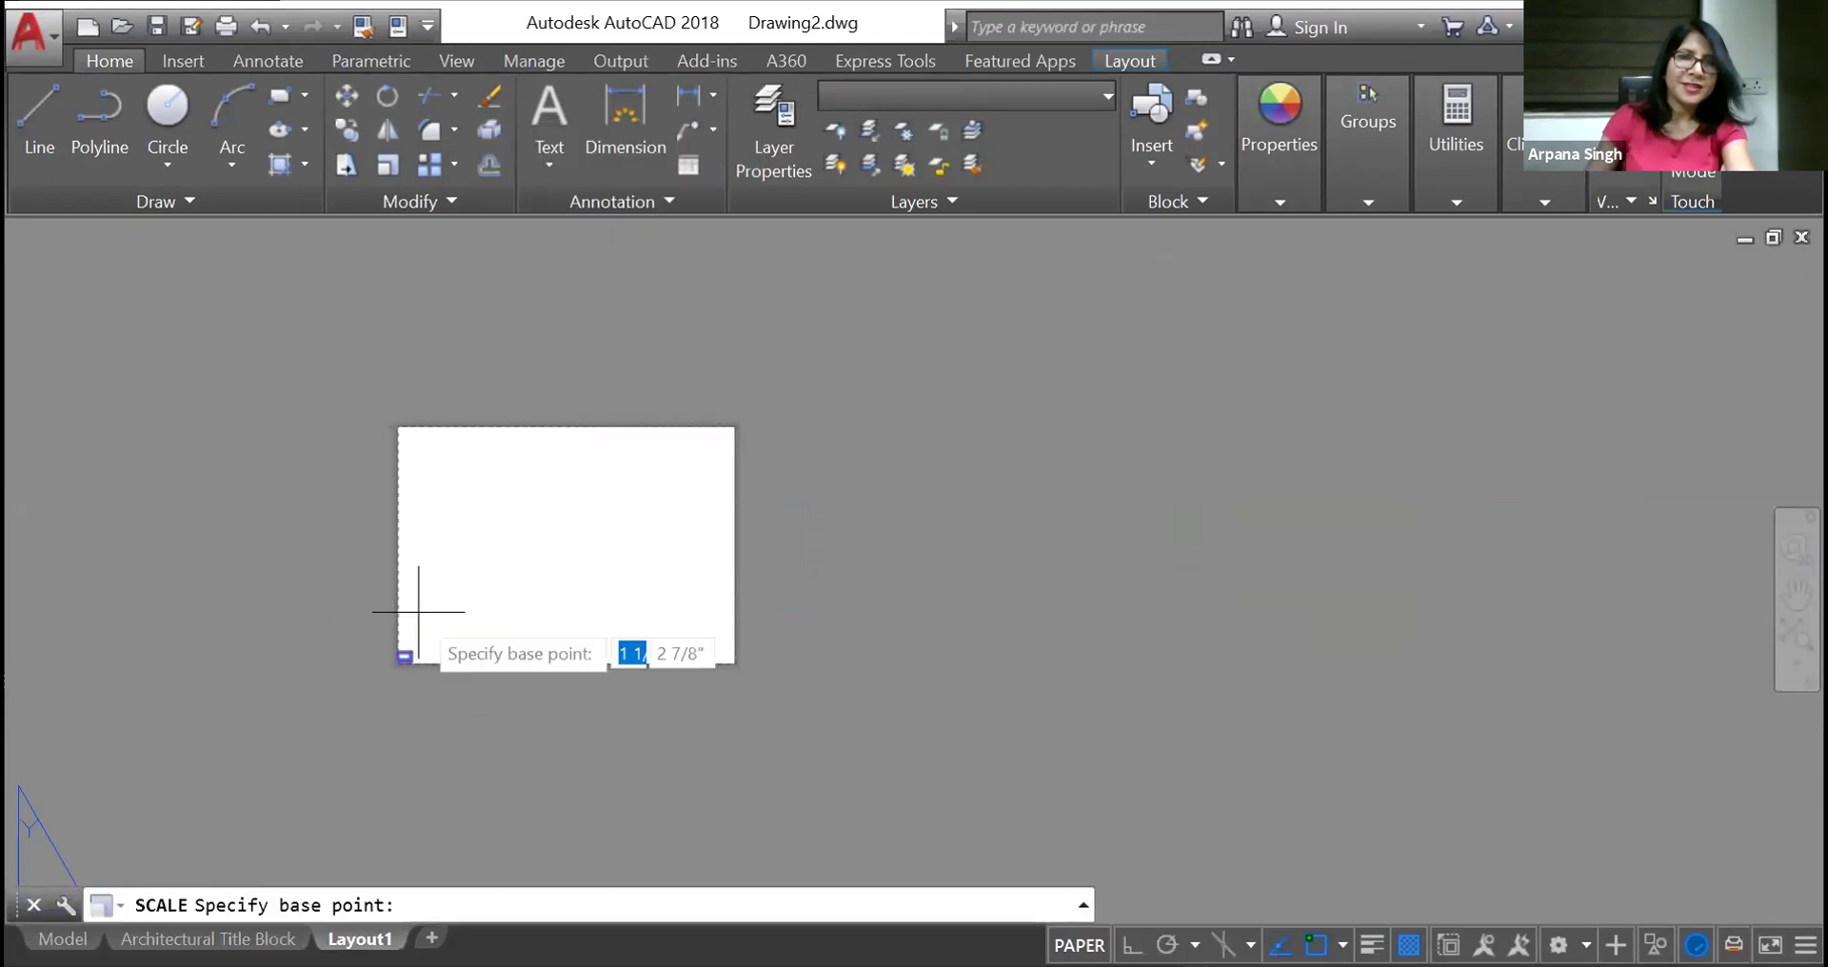
{"action": "left_click", "coordinate": [401, 660]}
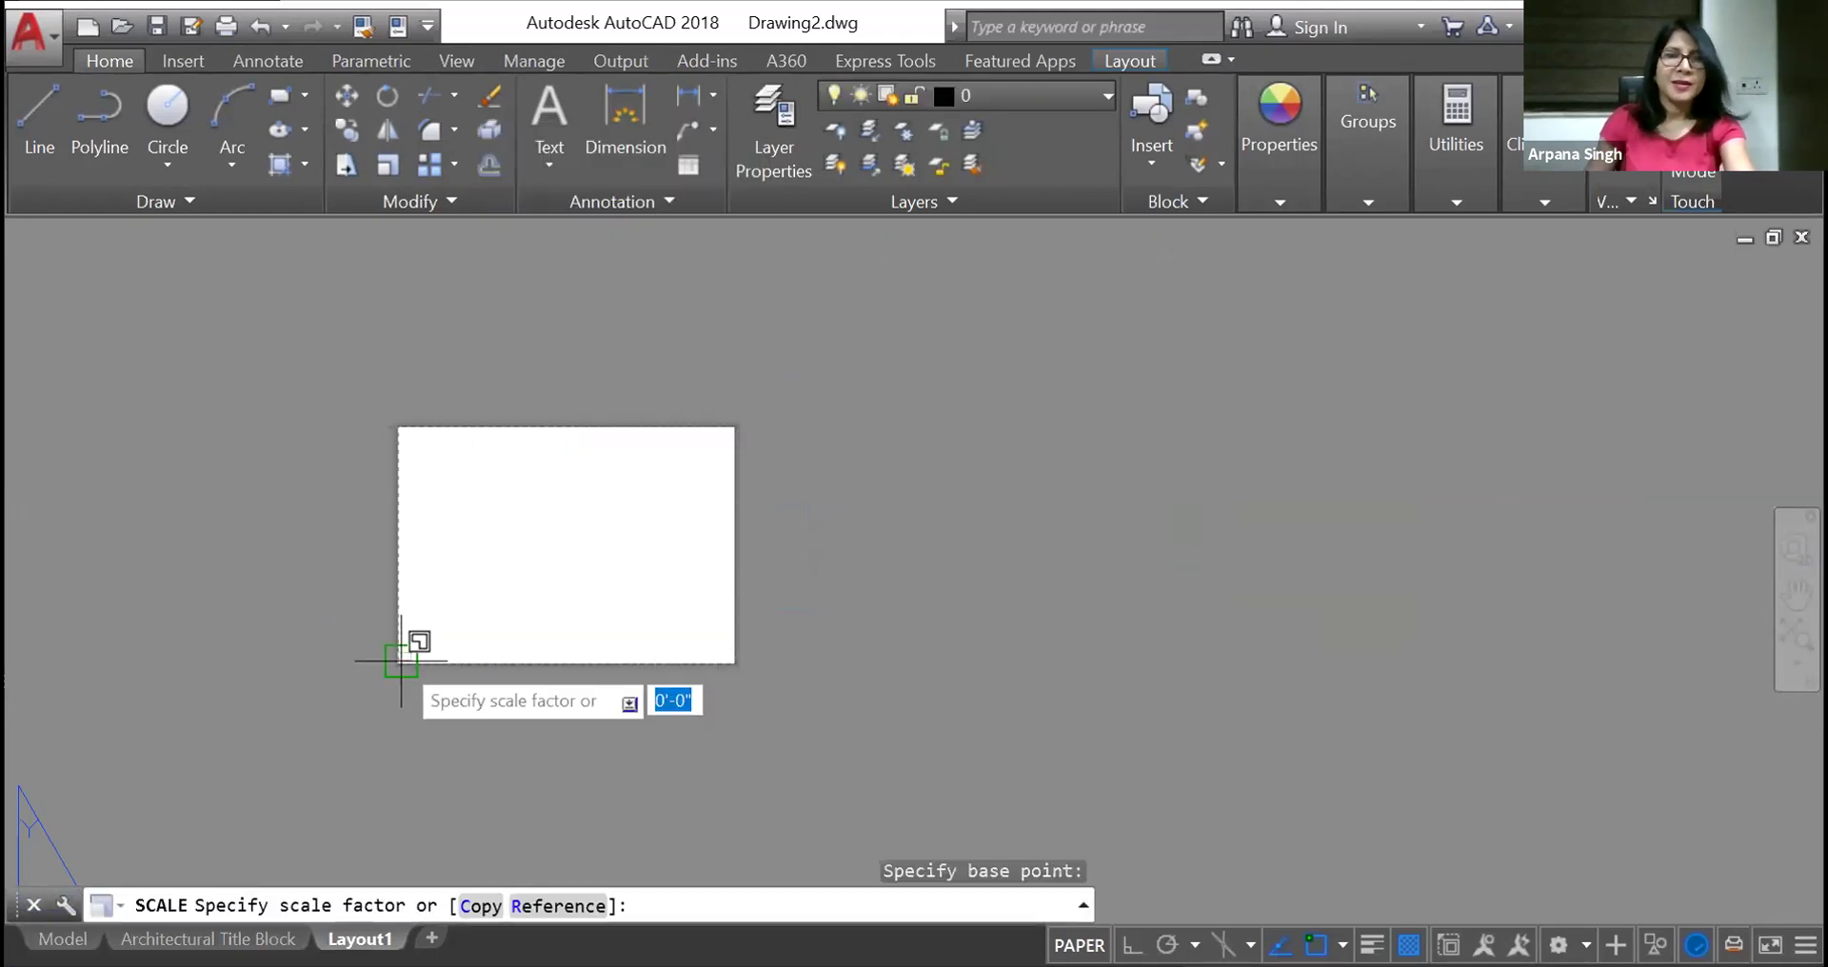
{"action": "type", "text": "3"}
{"action": "key", "text": "Return"}
Enlarge the title block by a scale factor of 6 about its lower-left corner
{"action": "left_click", "coordinate": [359, 612]}
{"action": "left_click", "coordinate": [477, 688]}
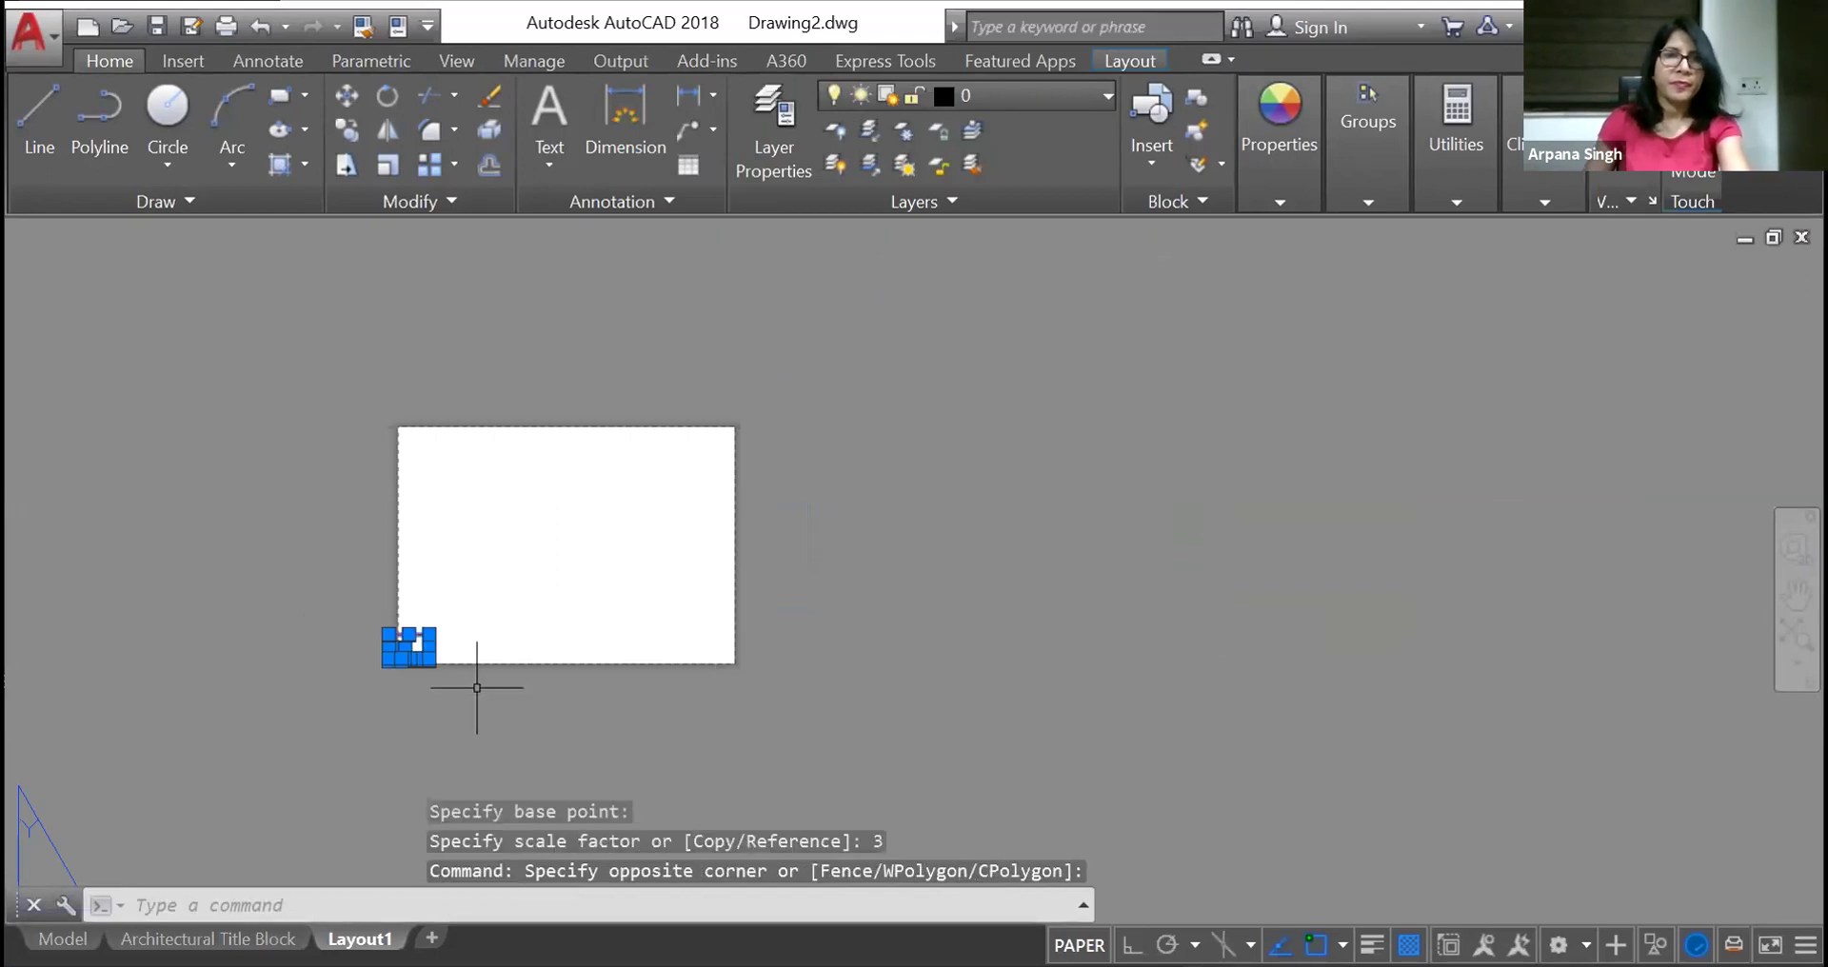
{"action": "key", "text": "Return"}
{"action": "left_click", "coordinate": [389, 661]}
{"action": "type", "text": "6"}
{"action": "key", "text": "Return"}
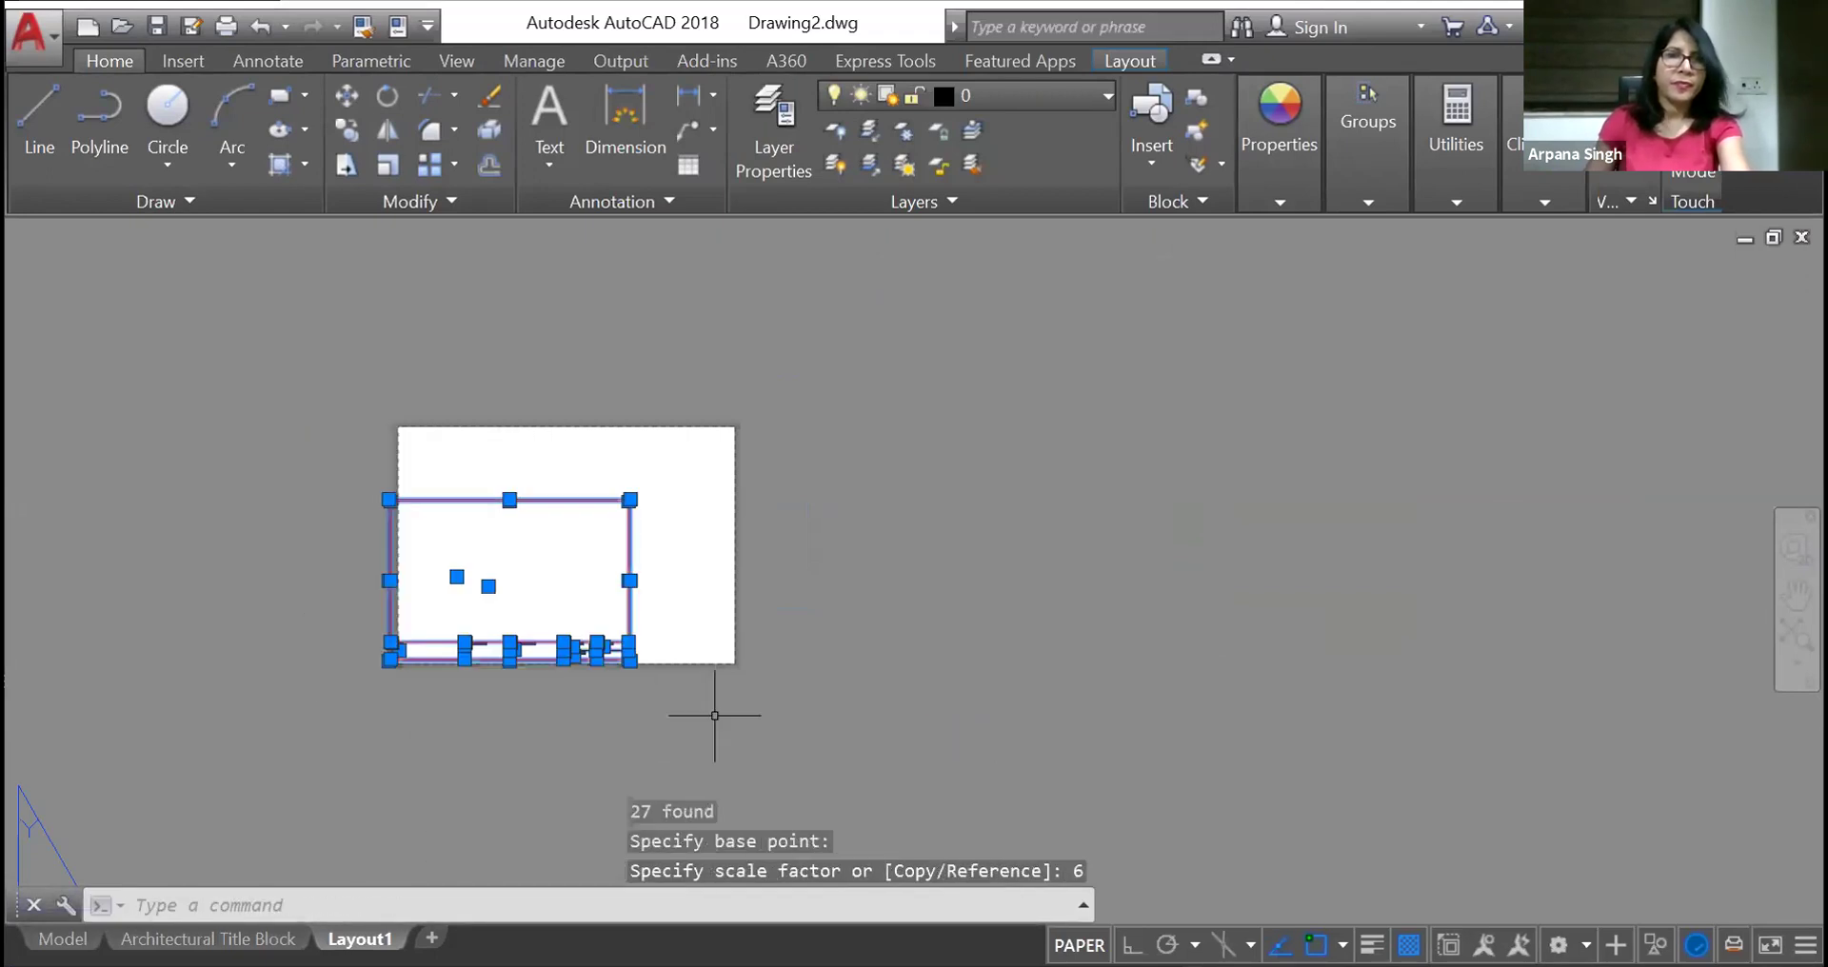
Scale the title block by a further factor of 1.4 about its lower-left corner to nearly fill the A3 sheet
{"action": "key", "text": "Return"}
{"action": "left_click", "coordinate": [389, 660]}
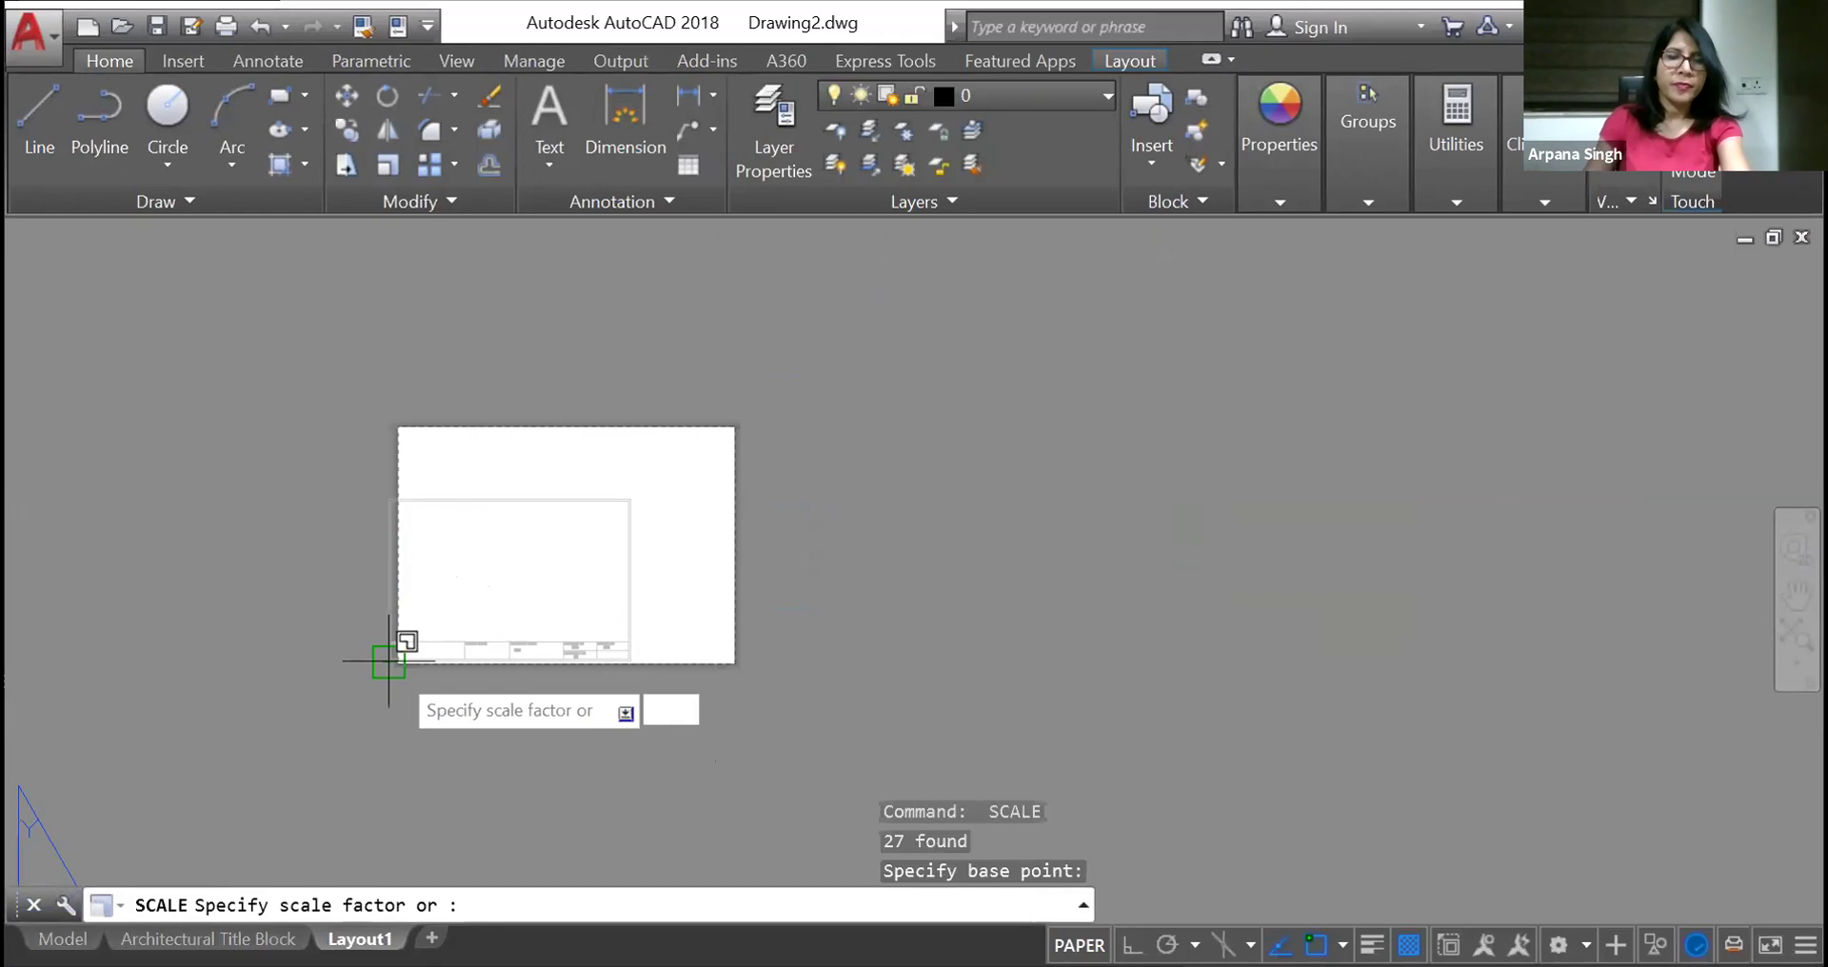
{"action": "type", "text": "1.4"}
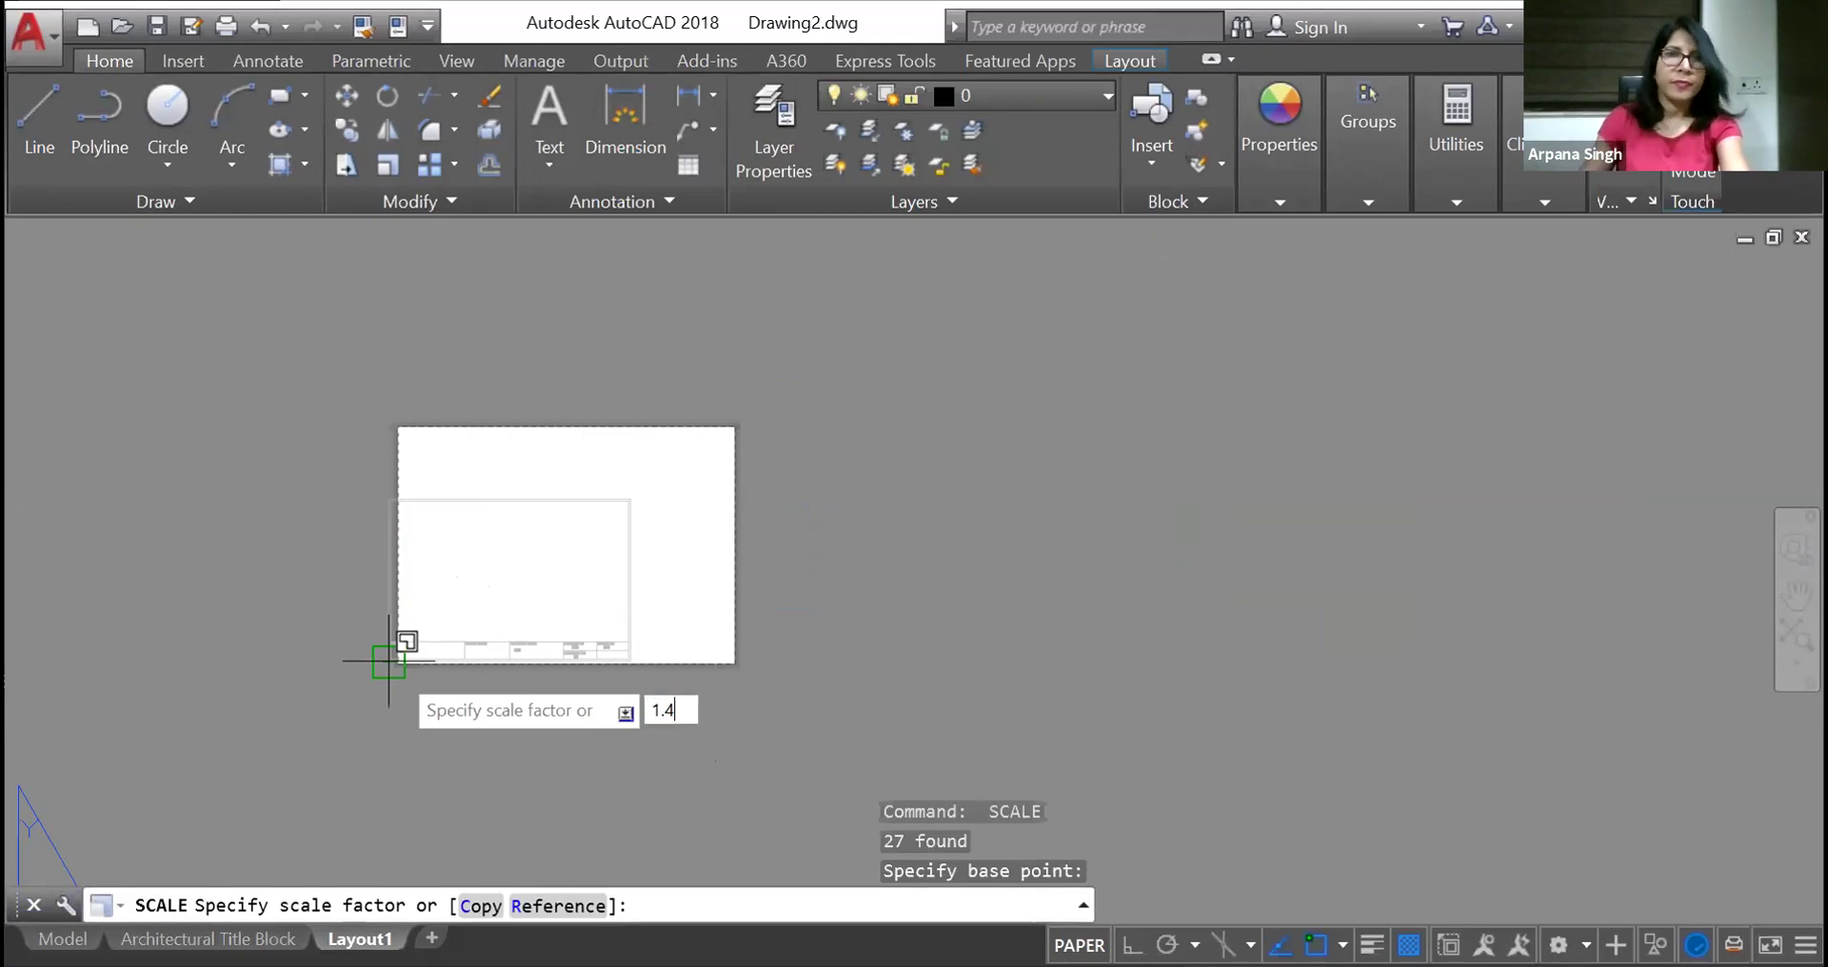
{"action": "key", "text": "Return"}
Move the complete title block slightly right and up so it sits centred on the A3 sheet
{"action": "left_click", "coordinate": [394, 390]}
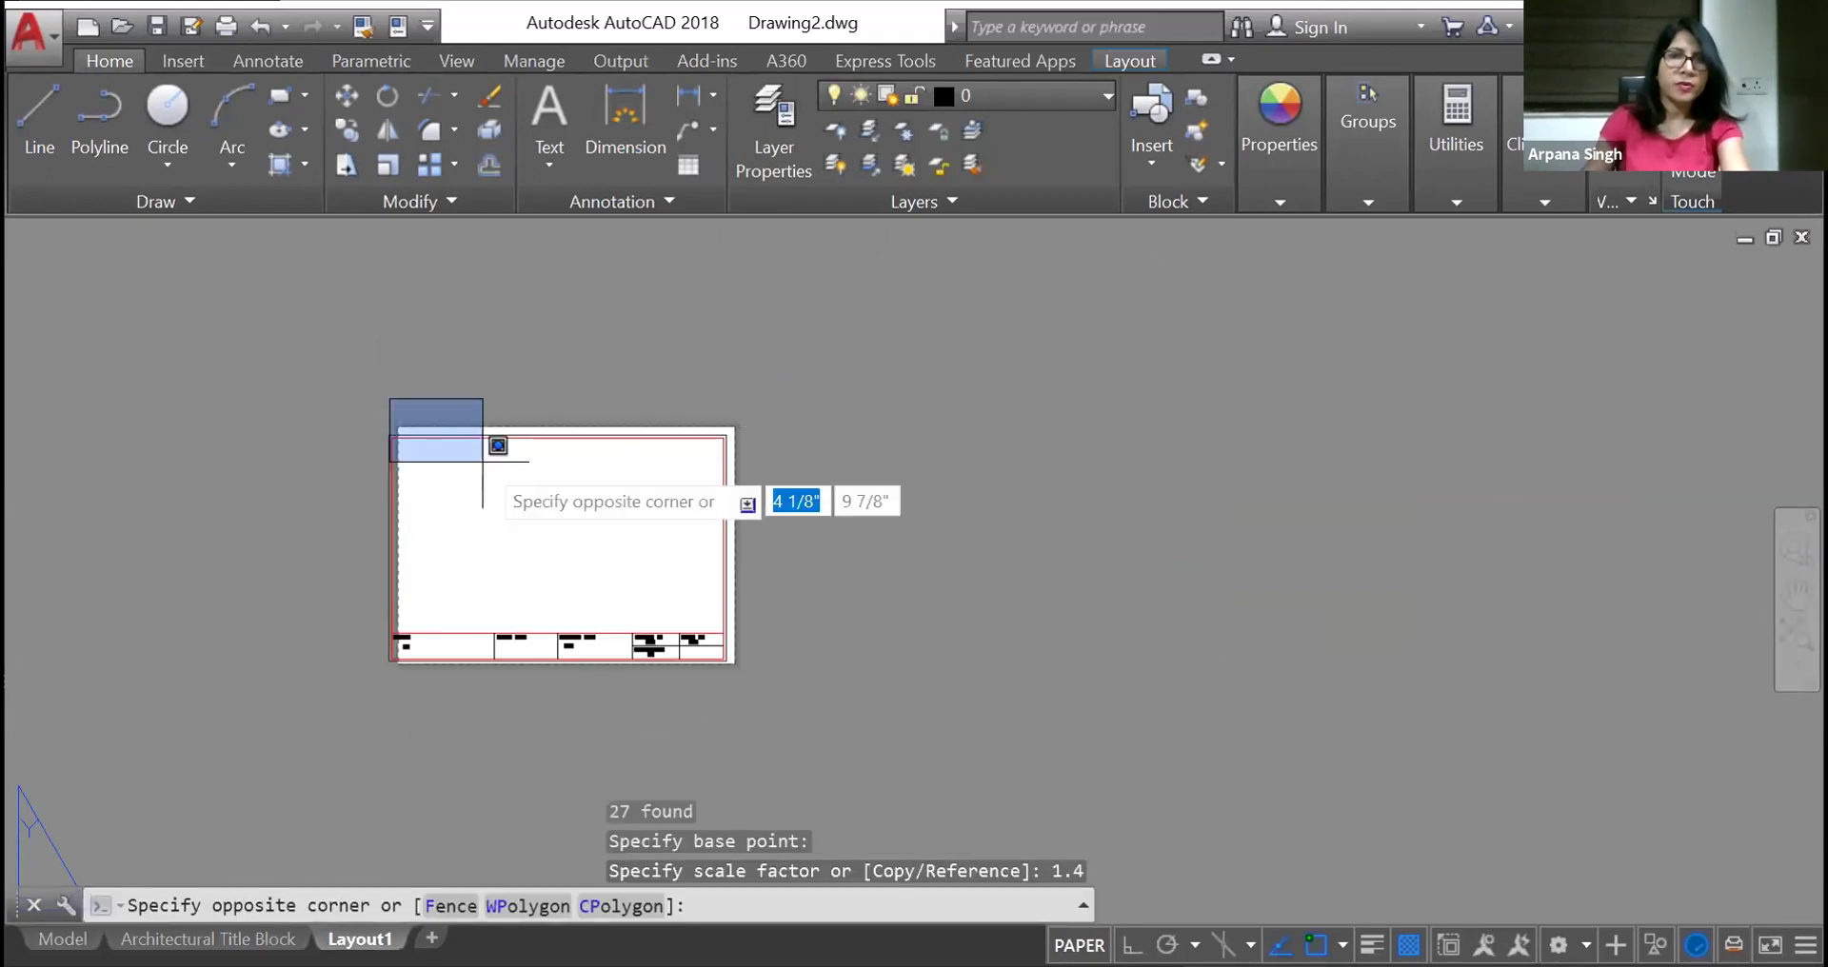
{"action": "left_click", "coordinate": [357, 410]}
{"action": "left_click", "coordinate": [357, 410]}
{"action": "left_click", "coordinate": [749, 700]}
{"action": "right_click", "coordinate": [923, 442]}
{"action": "left_click", "coordinate": [857, 304]}
{"action": "left_click", "coordinate": [562, 511]}
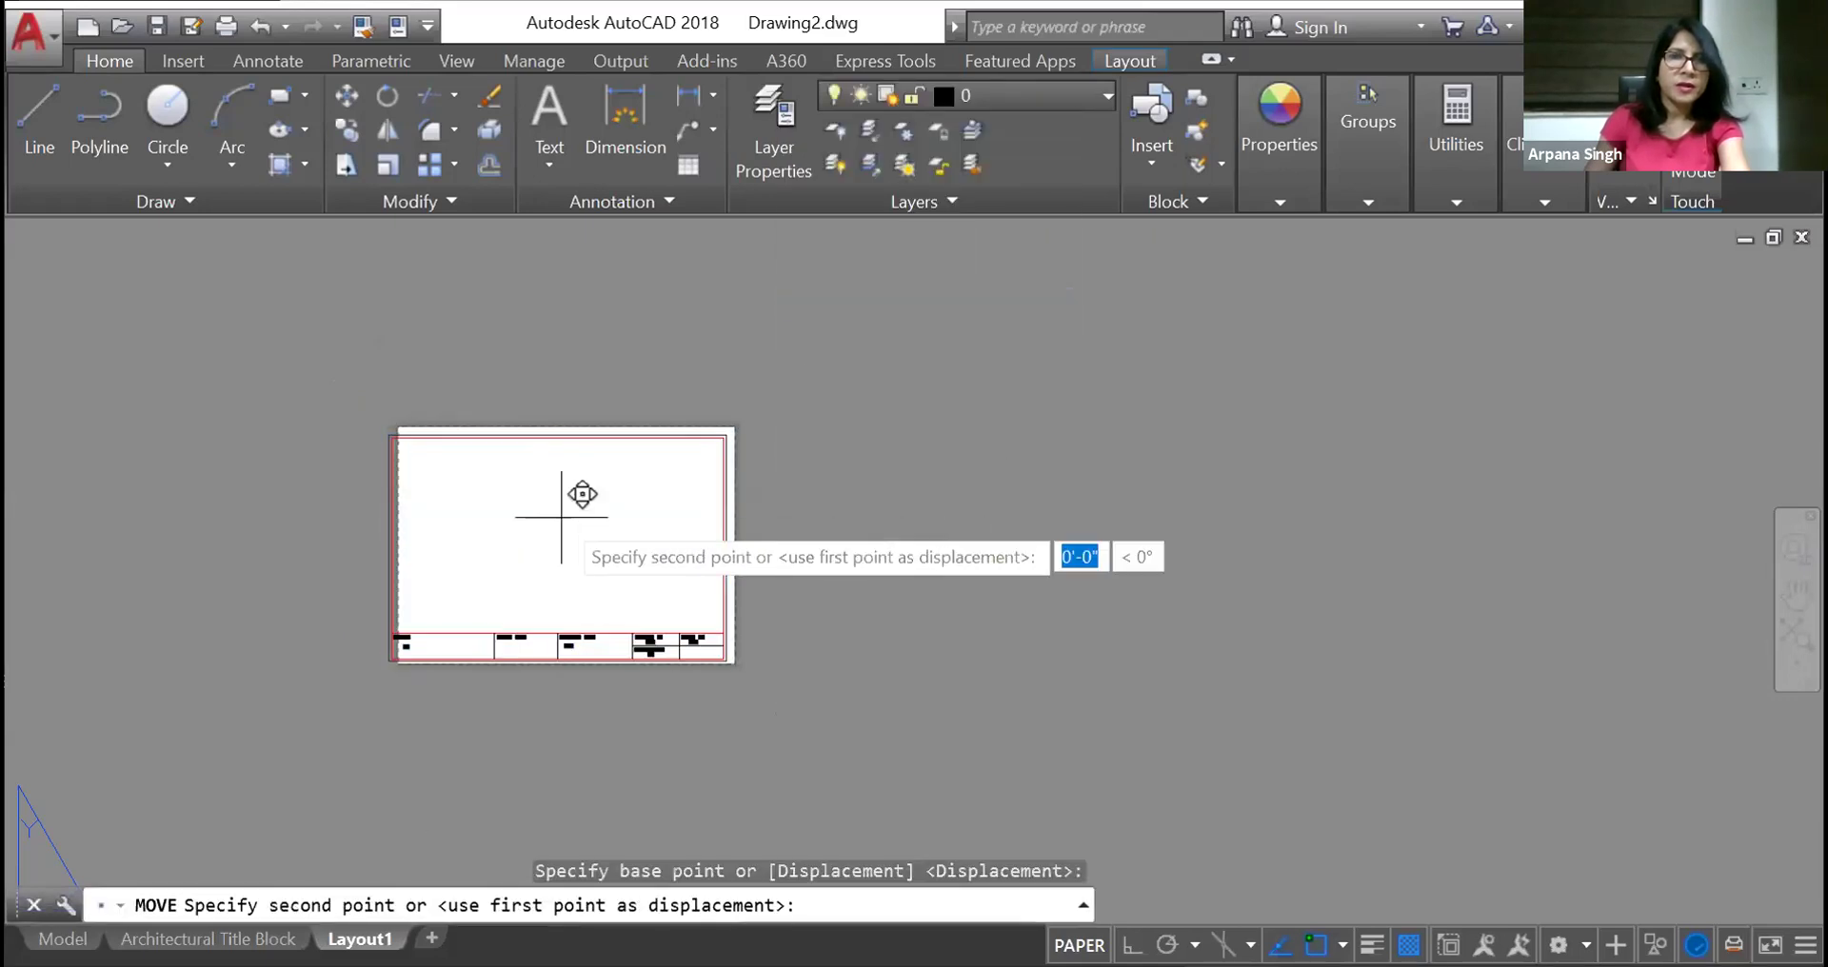
{"action": "left_click", "coordinate": [568, 513]}
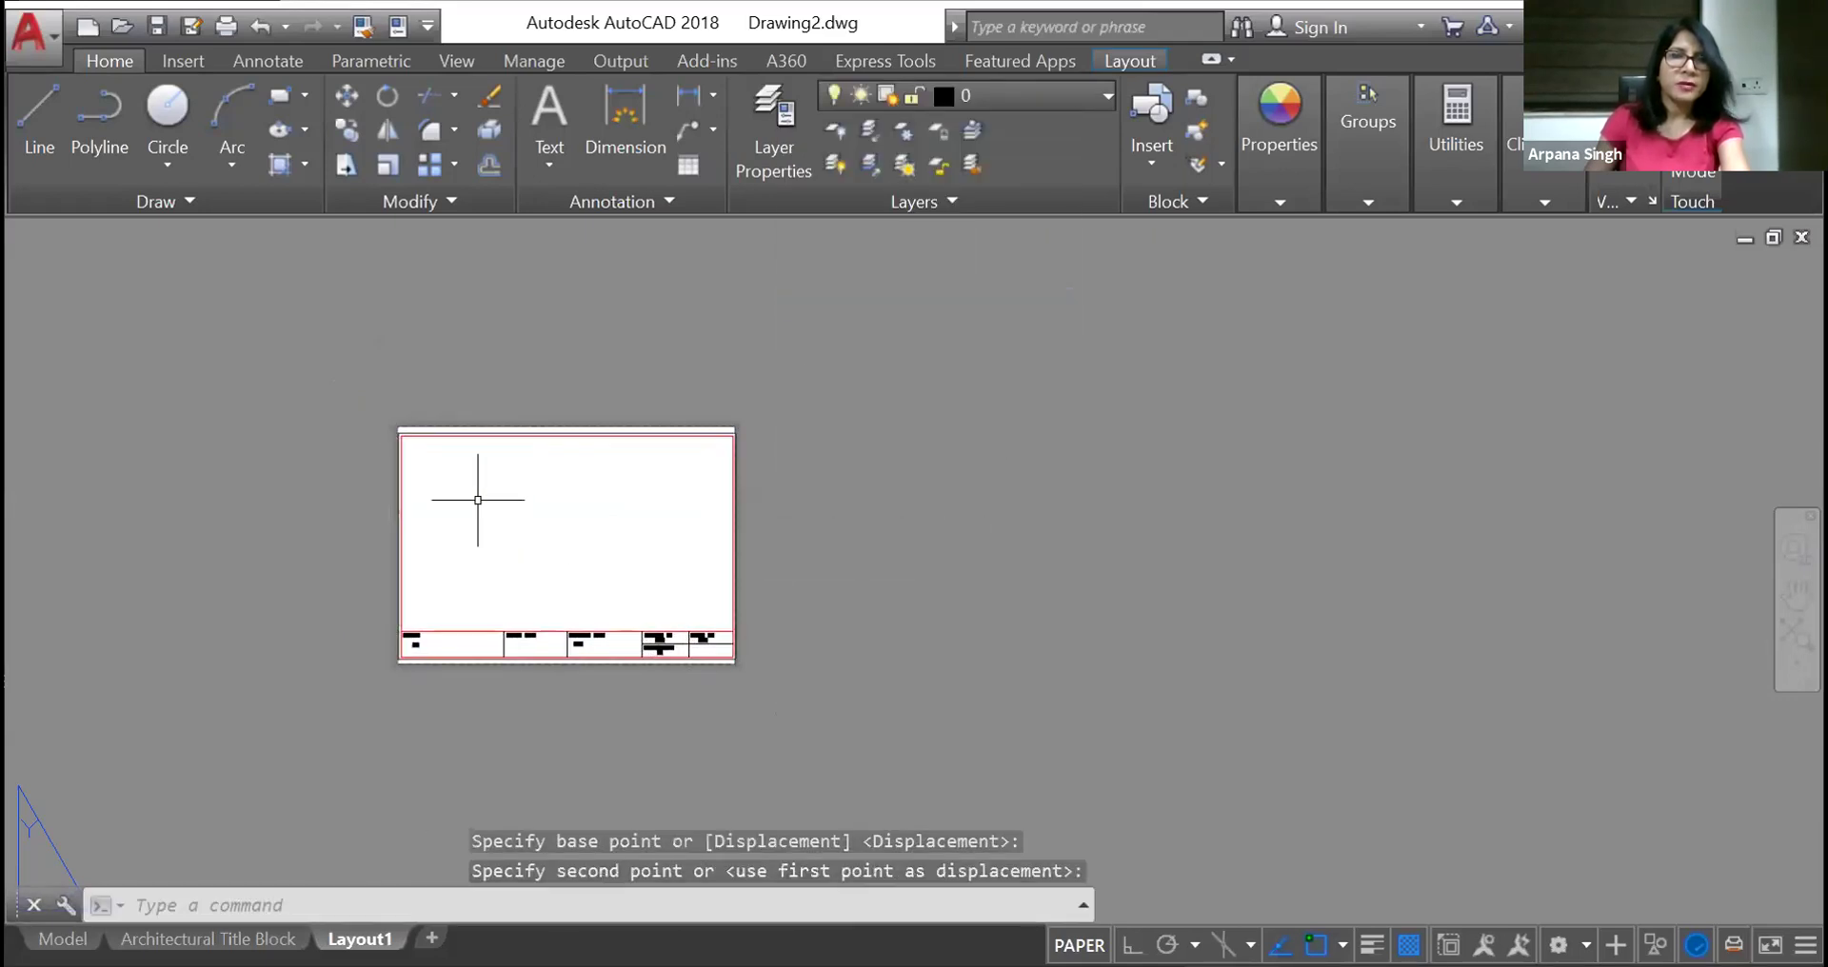
Scale the title block by a factor of .95 about a point near its centre to leave a margin inside the sheet
{"action": "left_click", "coordinate": [347, 404]}
{"action": "left_click", "coordinate": [748, 685]}
{"action": "right_click", "coordinate": [749, 688]}
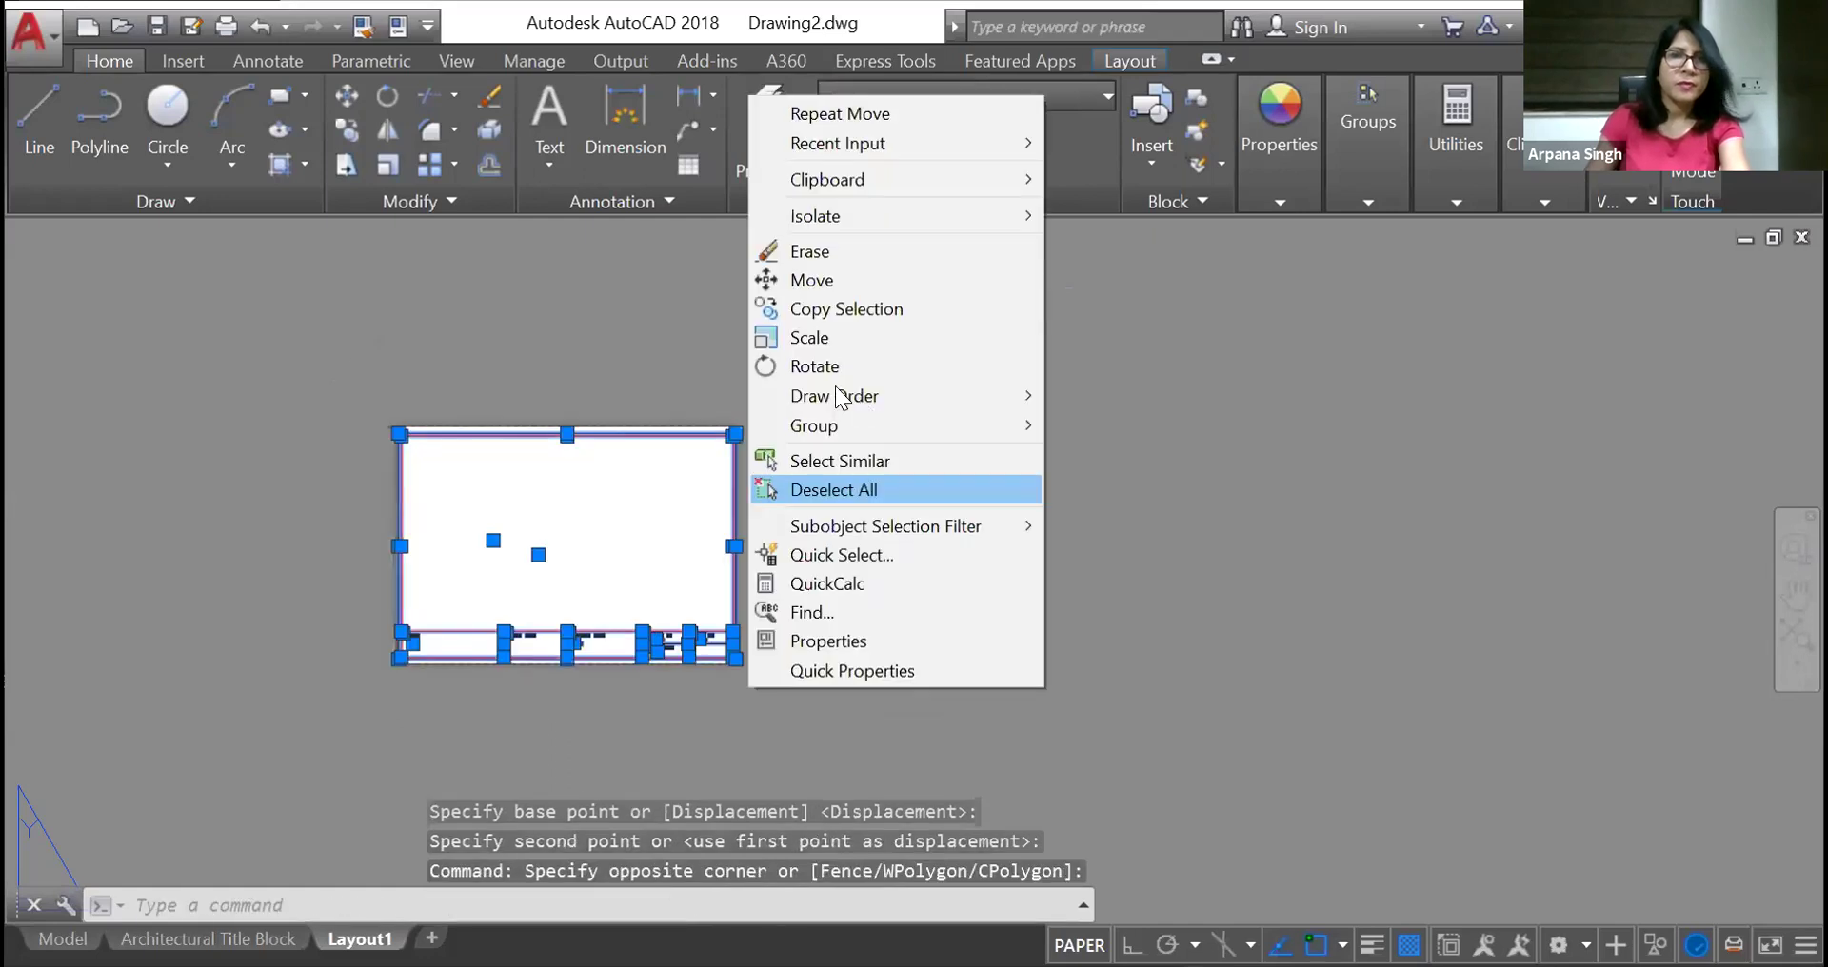
{"action": "left_click", "coordinate": [819, 341]}
{"action": "left_click", "coordinate": [559, 557]}
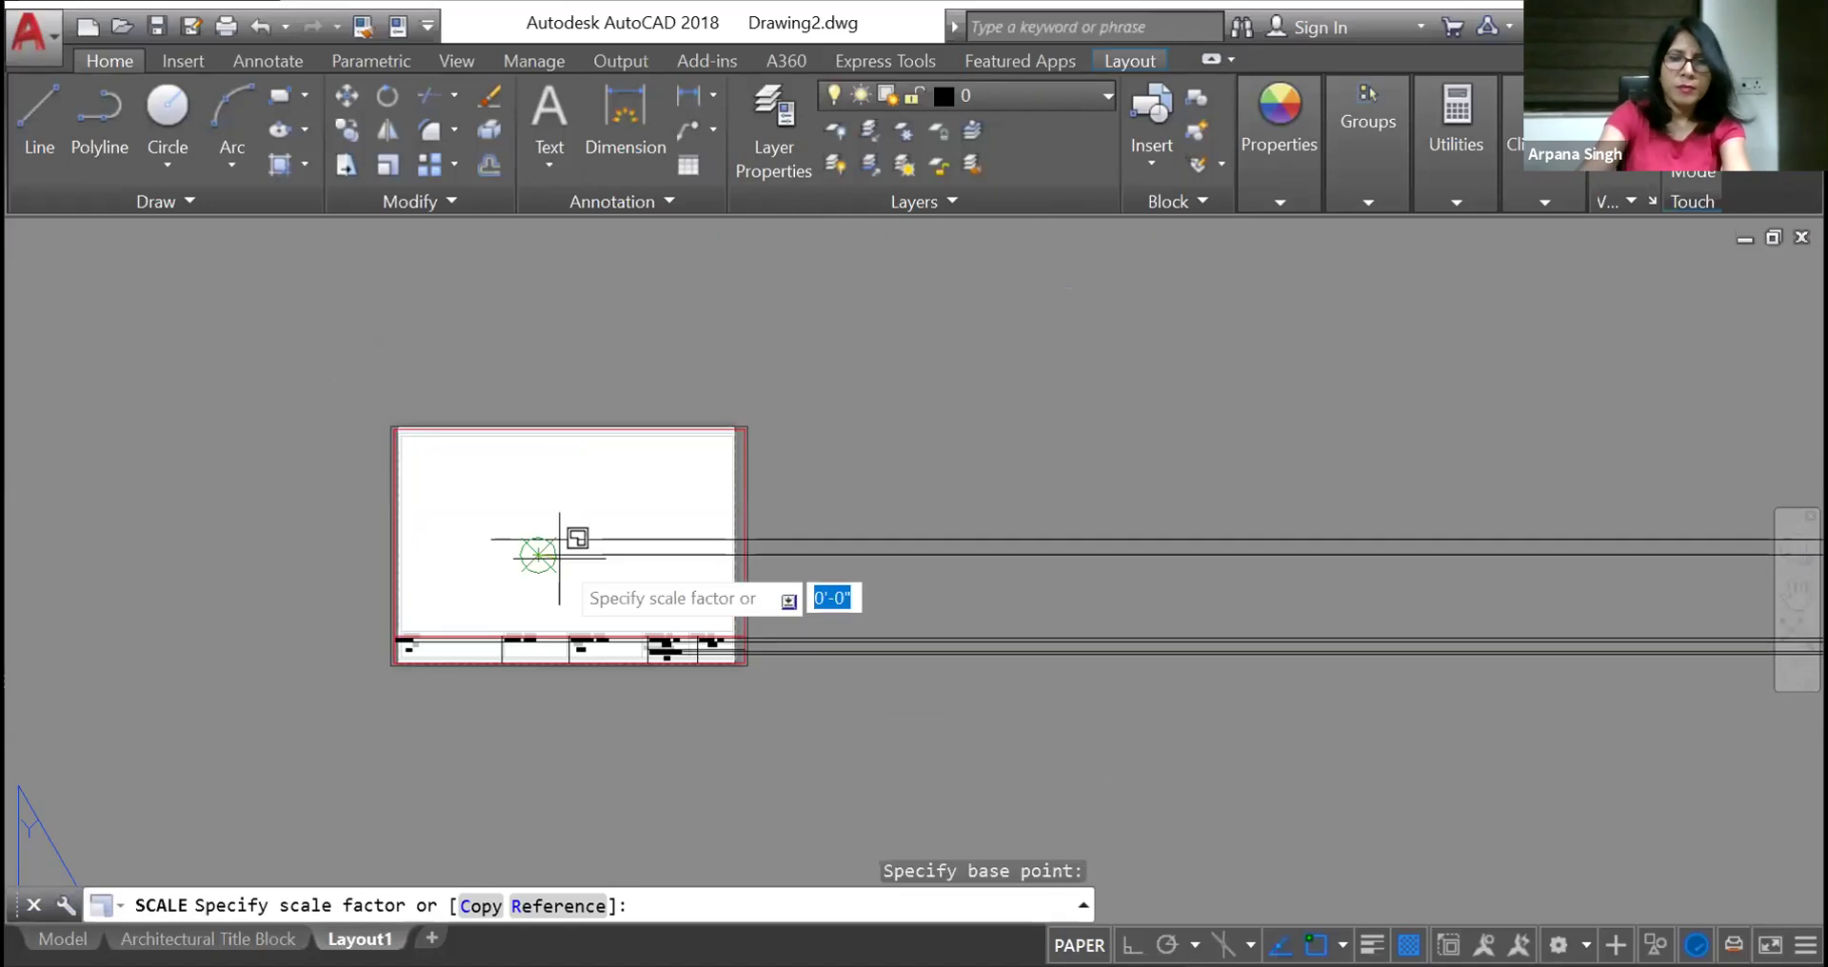
{"action": "type", "text": ".95"}
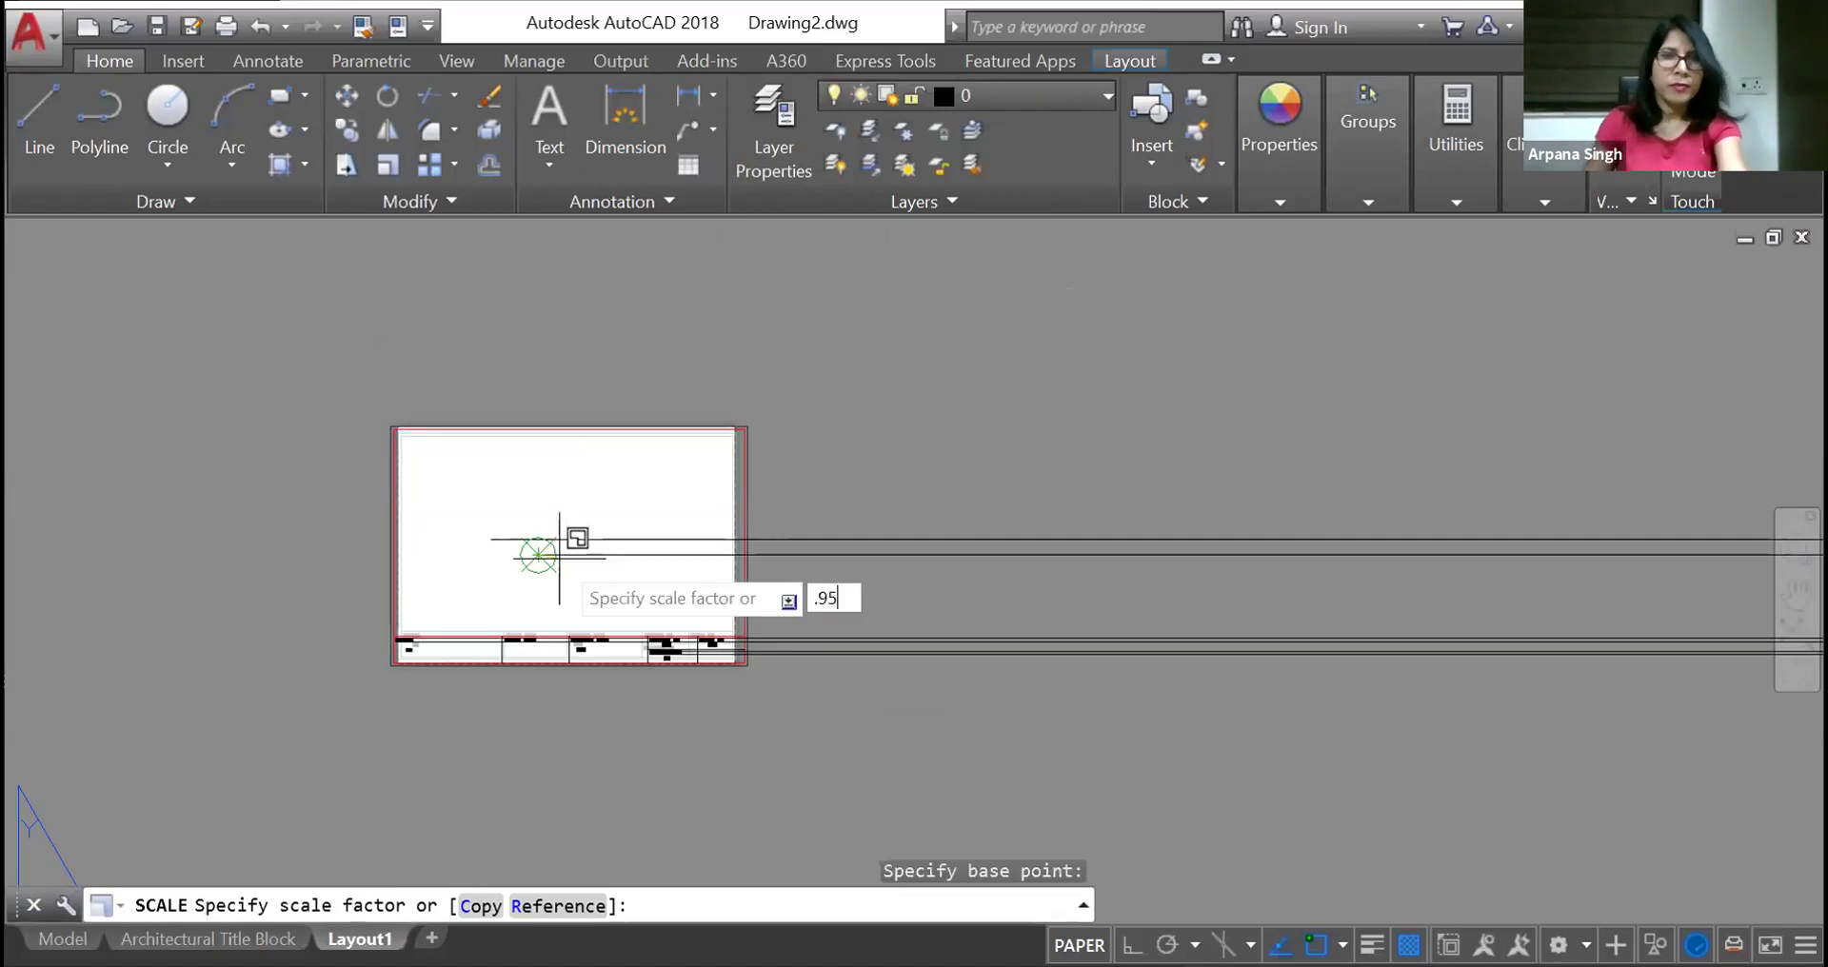
{"action": "key", "text": "Return"}
Examine the title block's fit on the sheet and its client, project, sheet number and checked-by fields
{"action": "scroll", "coordinate": [564, 580], "scroll_direction": "up", "scroll_amount": 3}
{"action": "scroll", "coordinate": [508, 573], "scroll_direction": "down", "scroll_amount": 2}
{"action": "scroll", "coordinate": [633, 655], "scroll_direction": "up", "scroll_amount": 3}
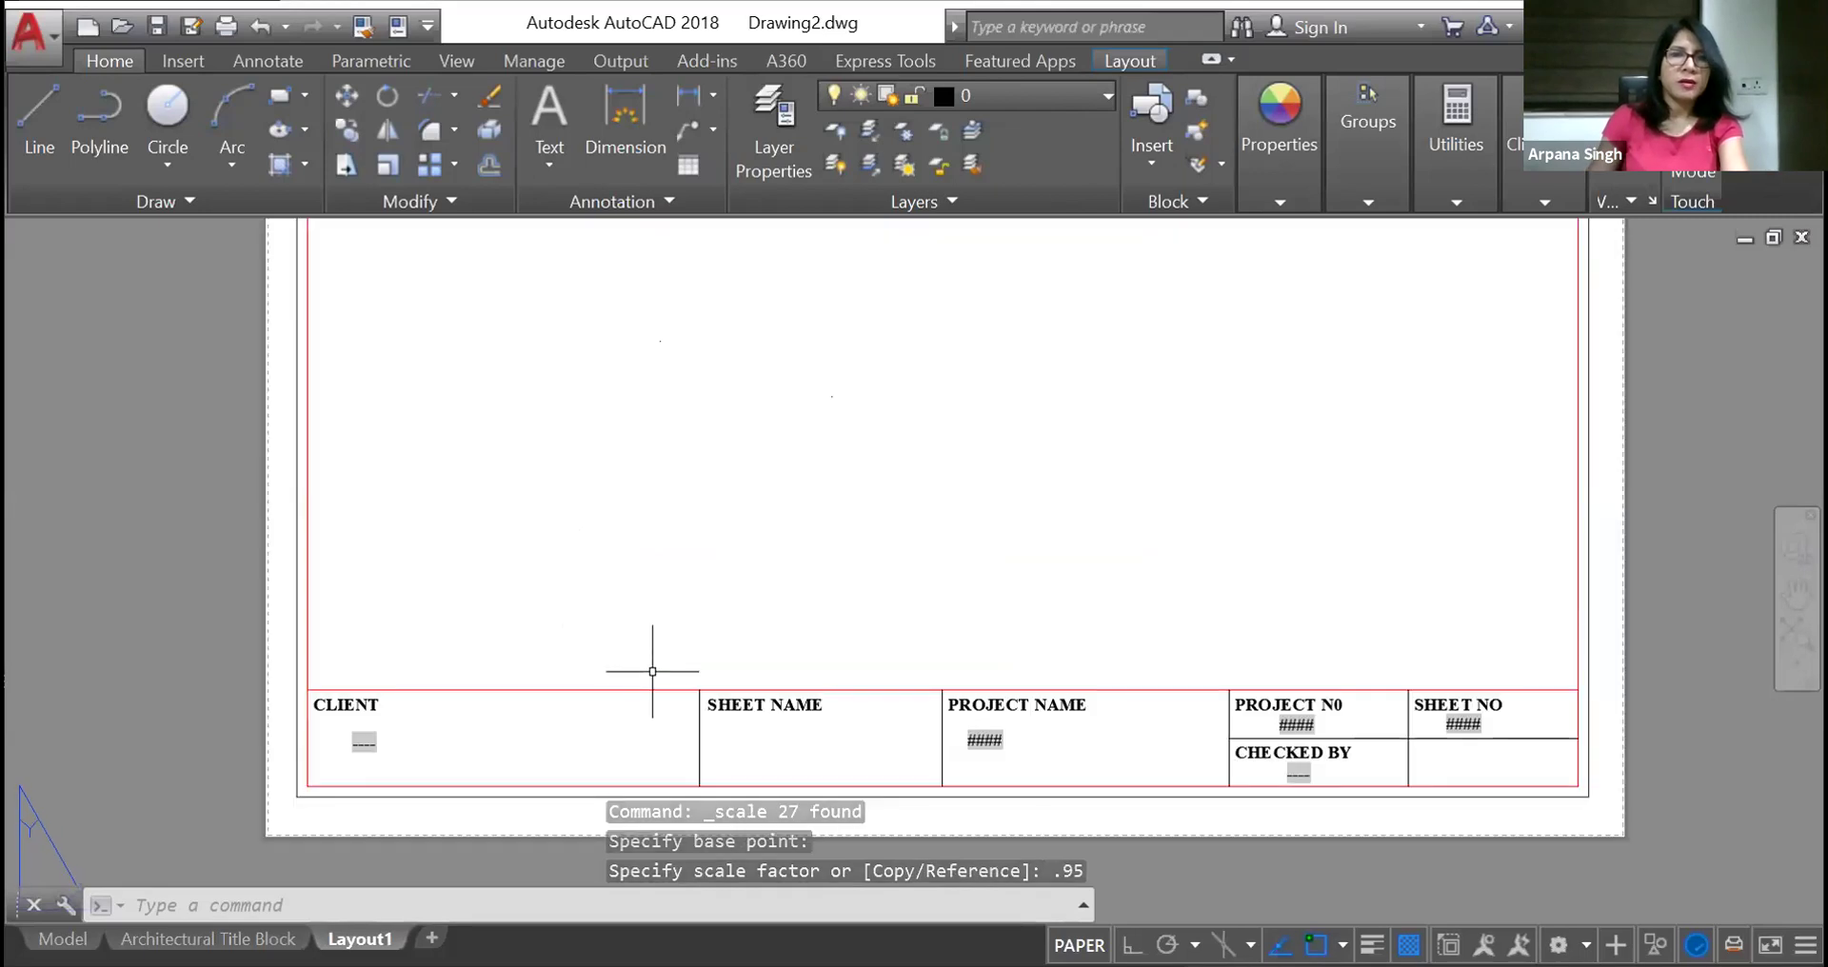
{"action": "scroll", "coordinate": [834, 571], "scroll_direction": "down", "scroll_amount": 4}
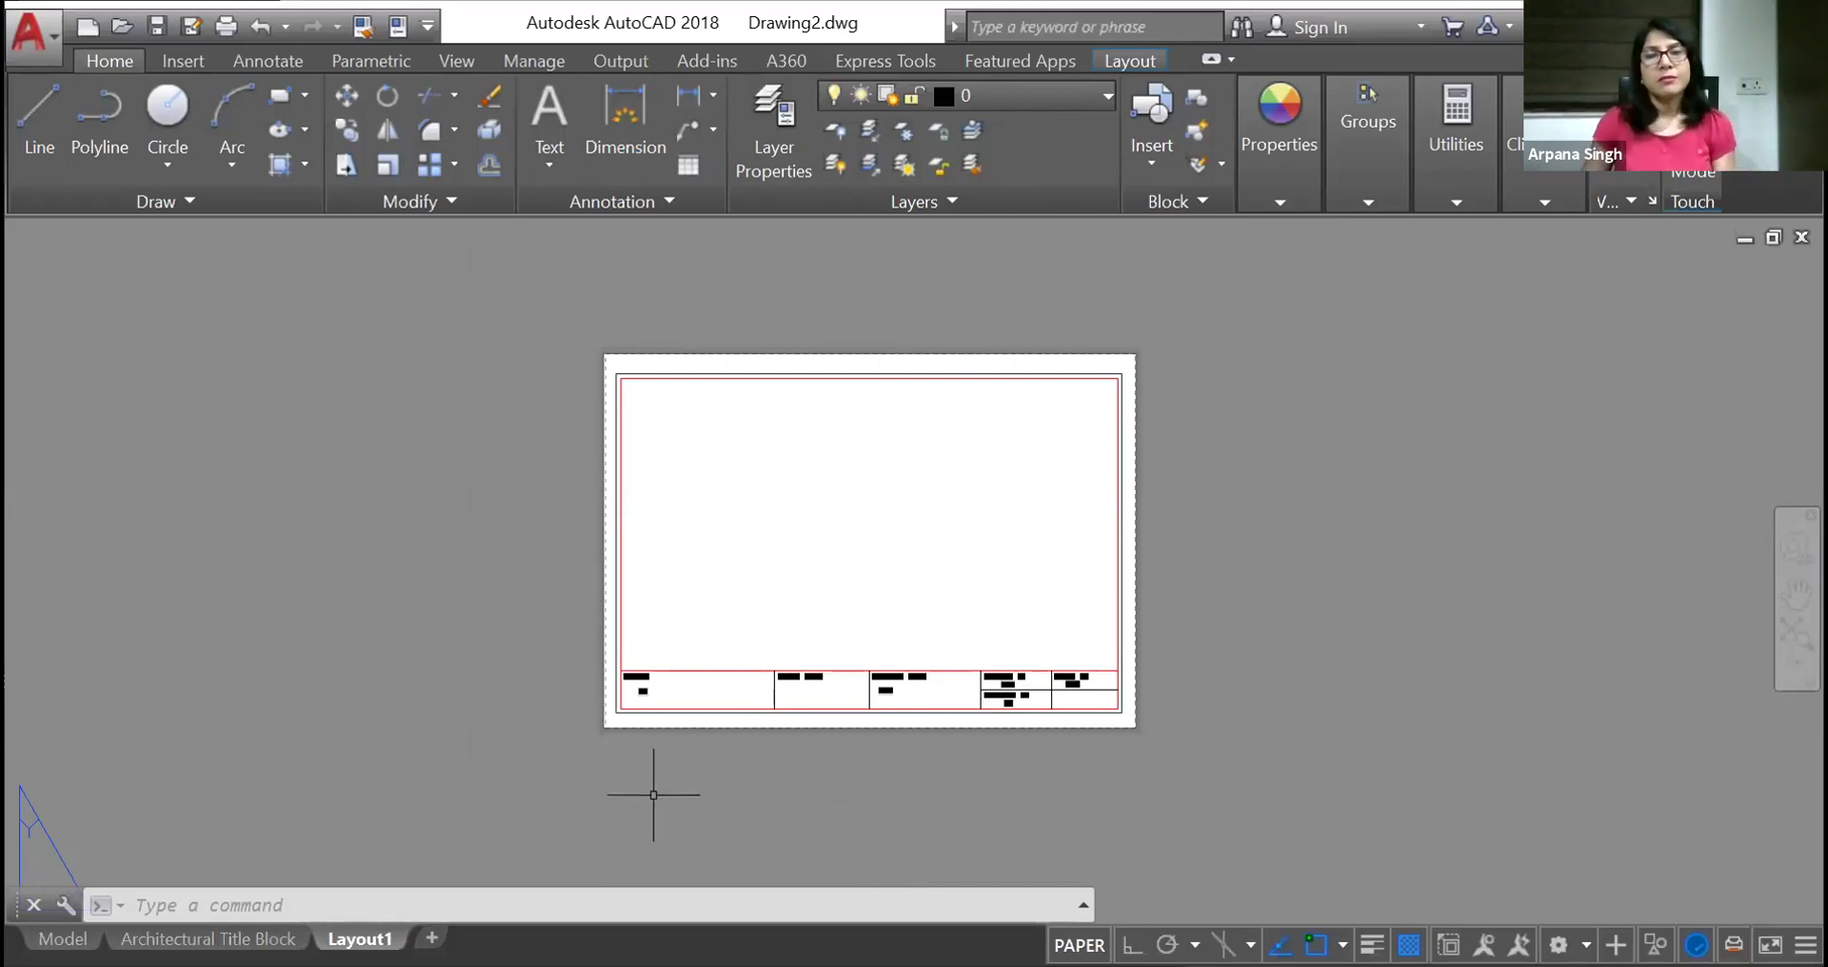
{"action": "scroll", "coordinate": [614, 691], "scroll_direction": "up", "scroll_amount": 2}
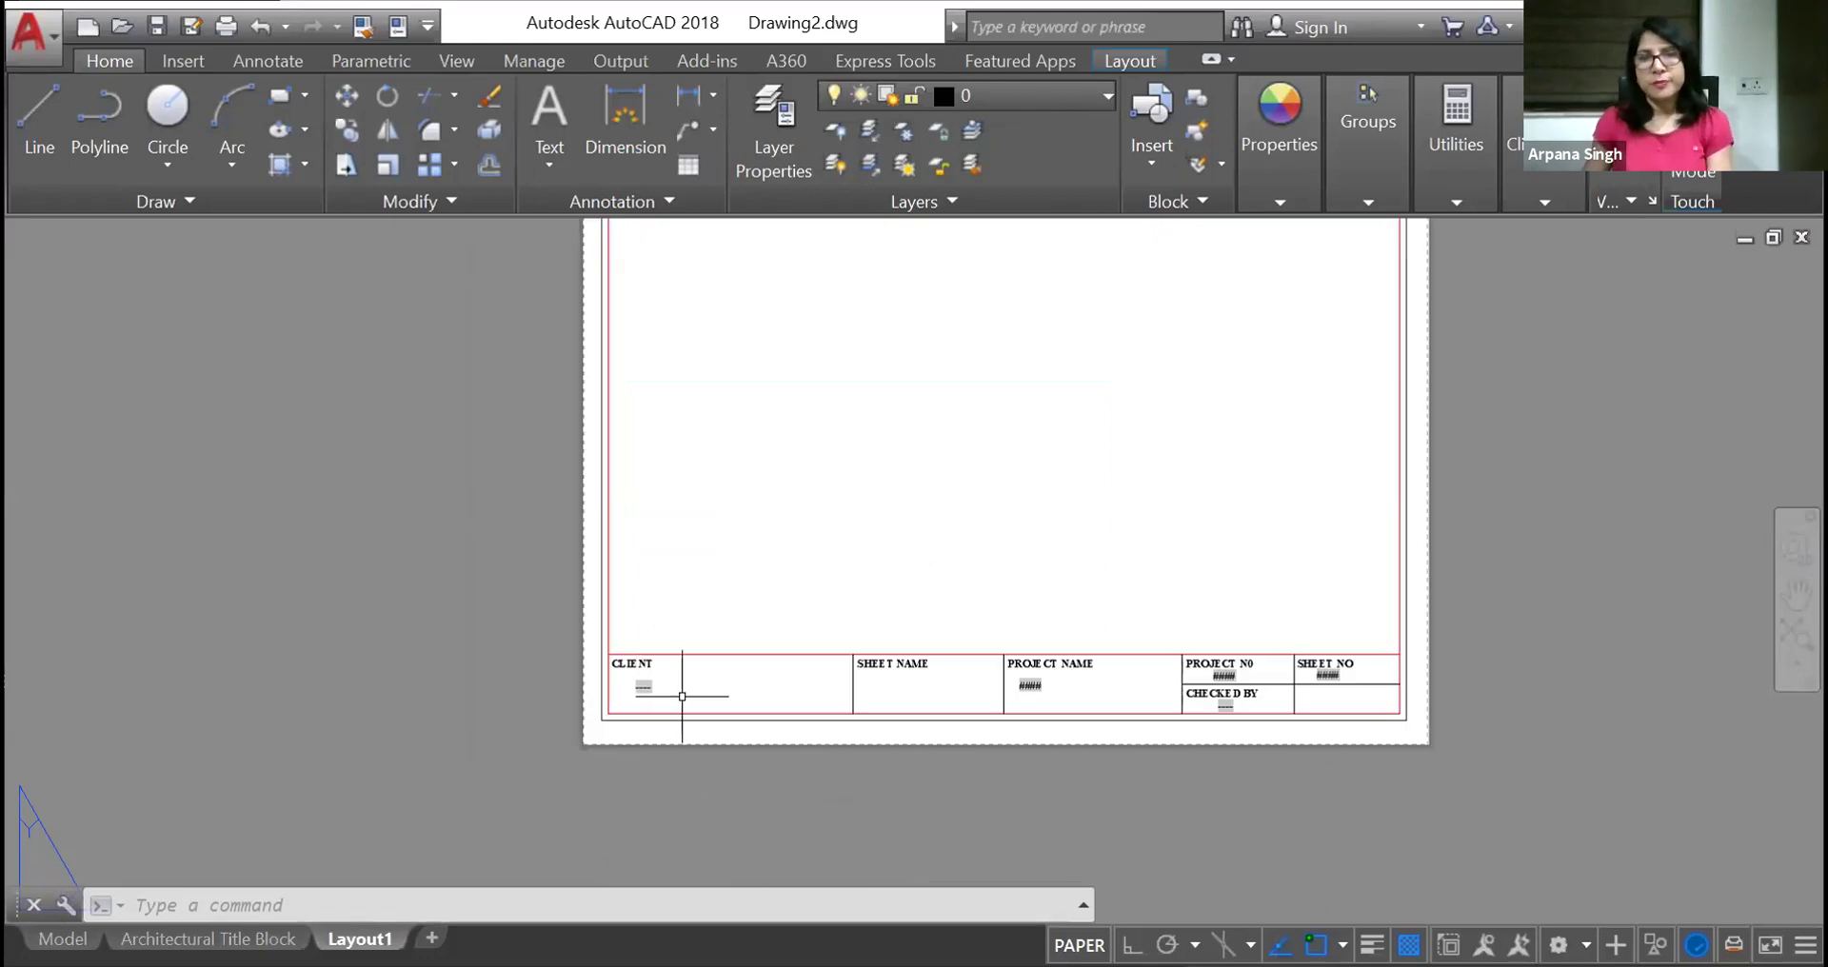
{"action": "scroll", "coordinate": [1265, 735], "scroll_direction": "up", "scroll_amount": 2}
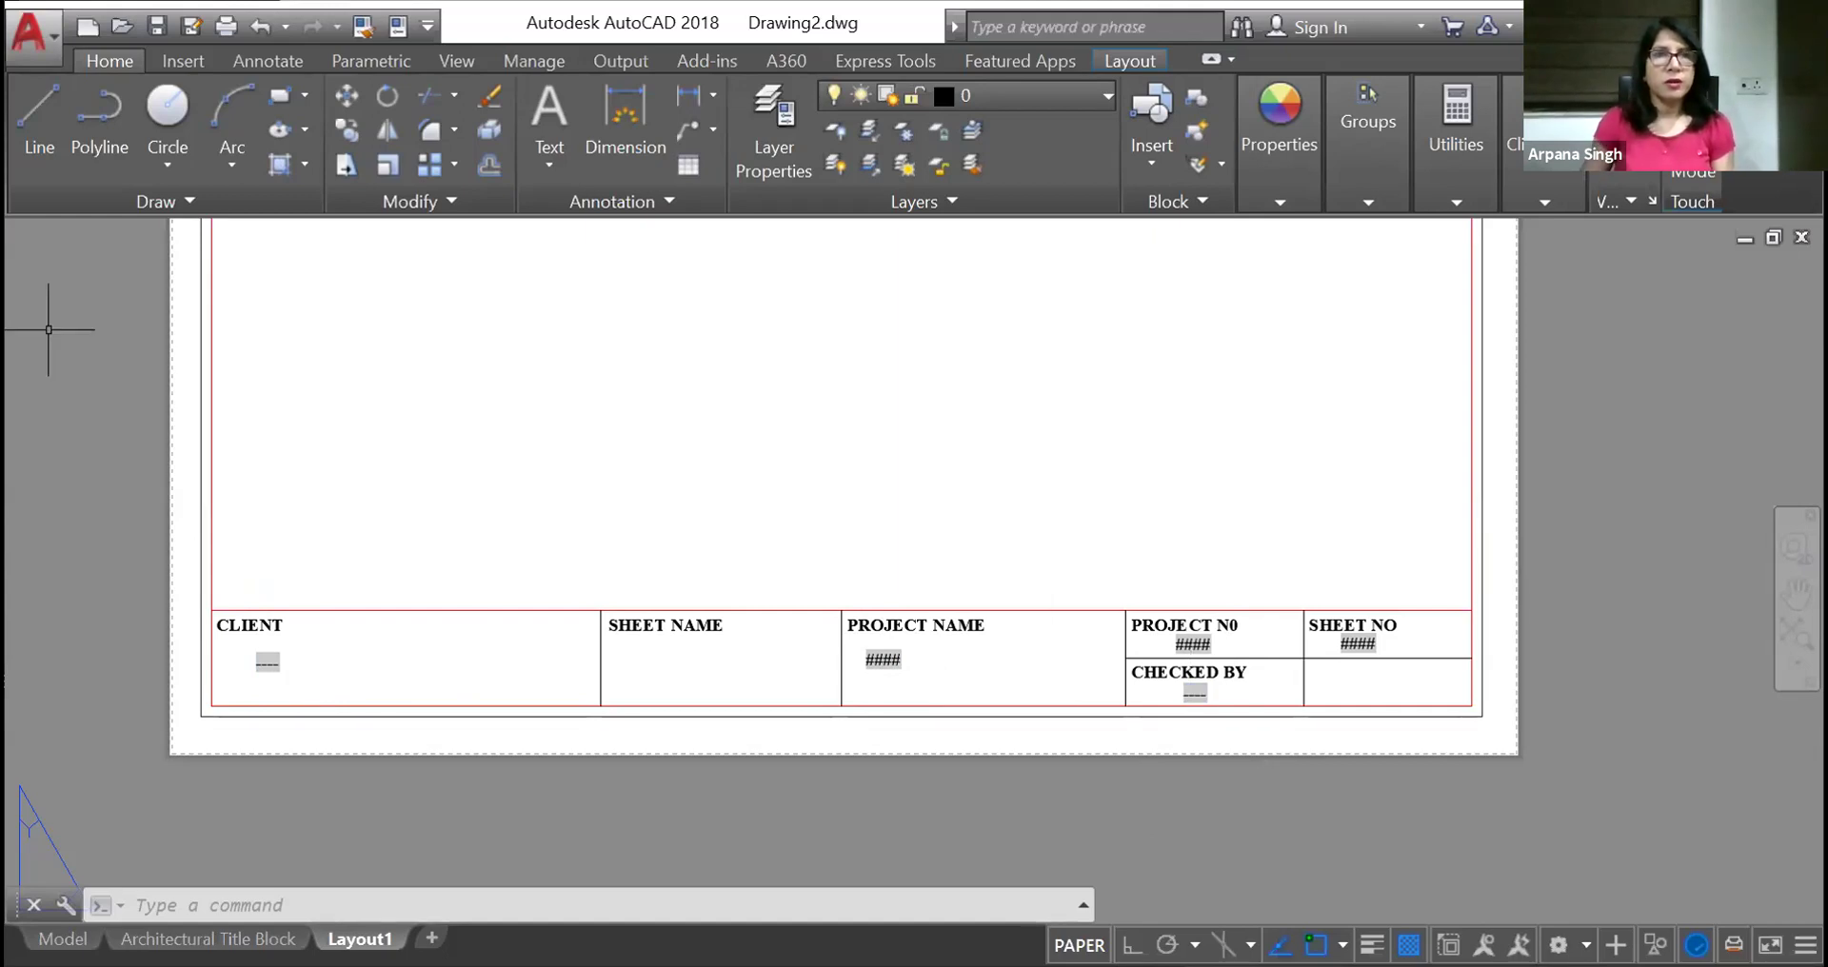
Open the drawing properties of Drawing2 and enter GIRLS HOSTEL as the author in the summary
{"action": "left_click", "coordinate": [31, 35]}
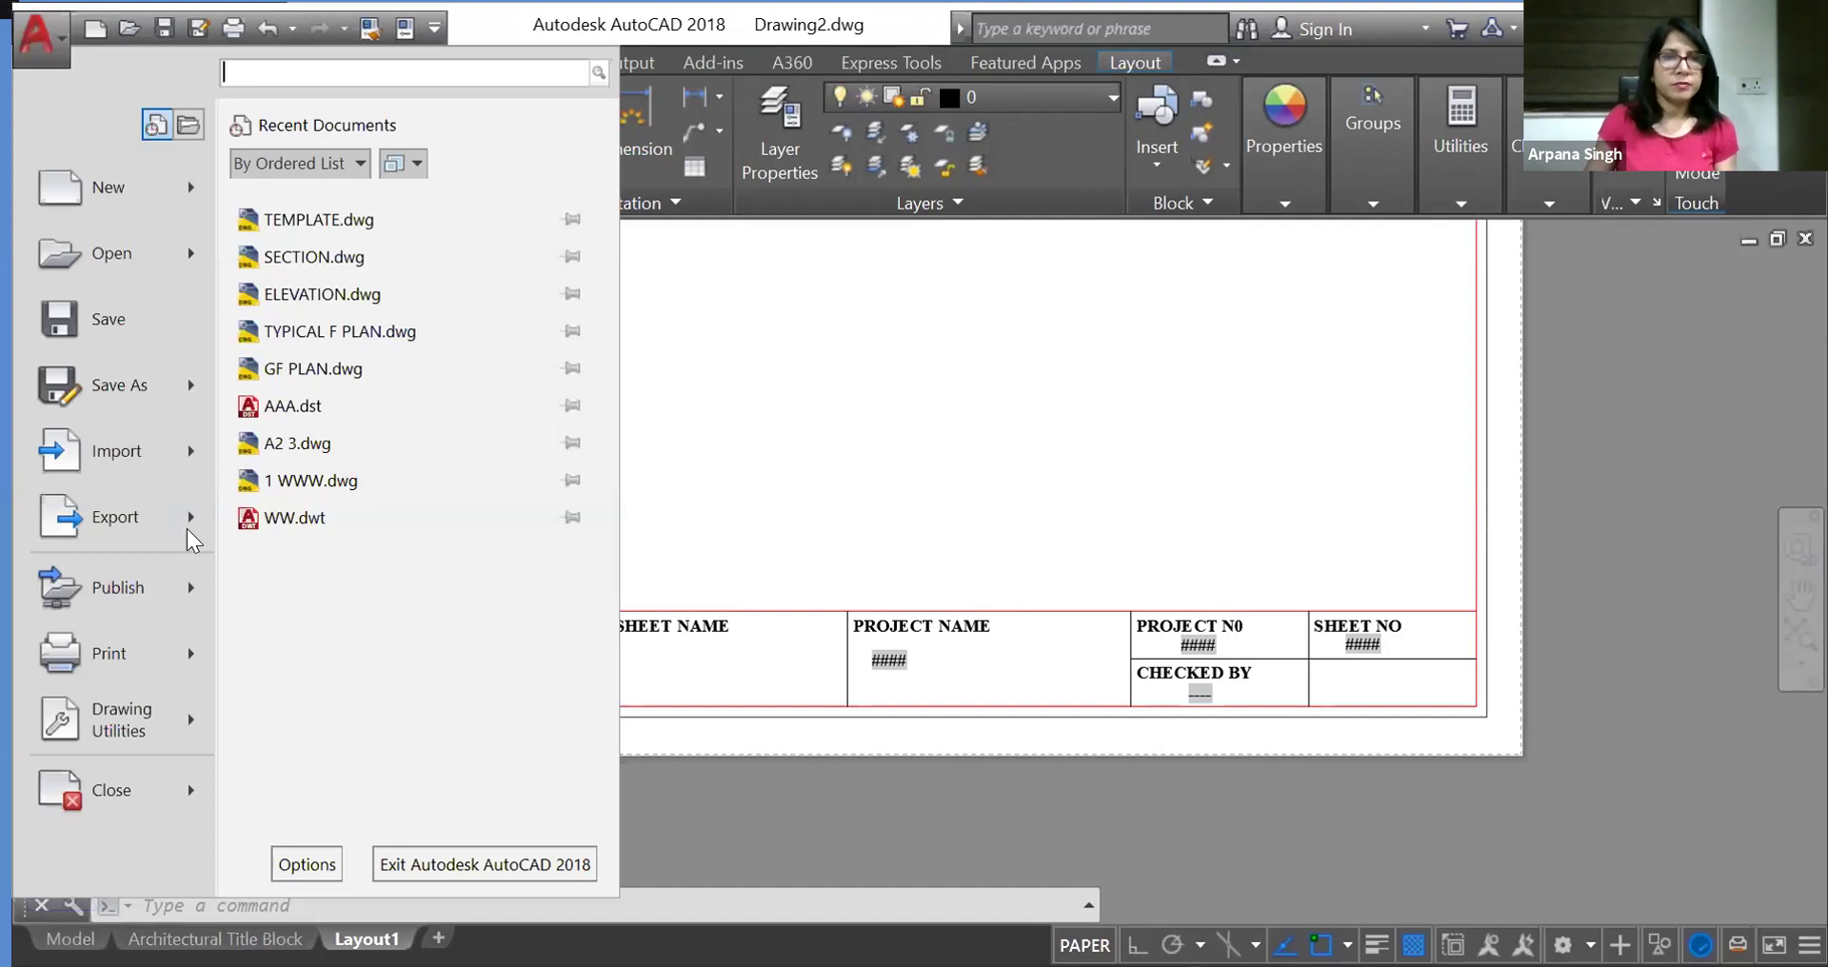
{"action": "mouse_move", "coordinate": [129, 728]}
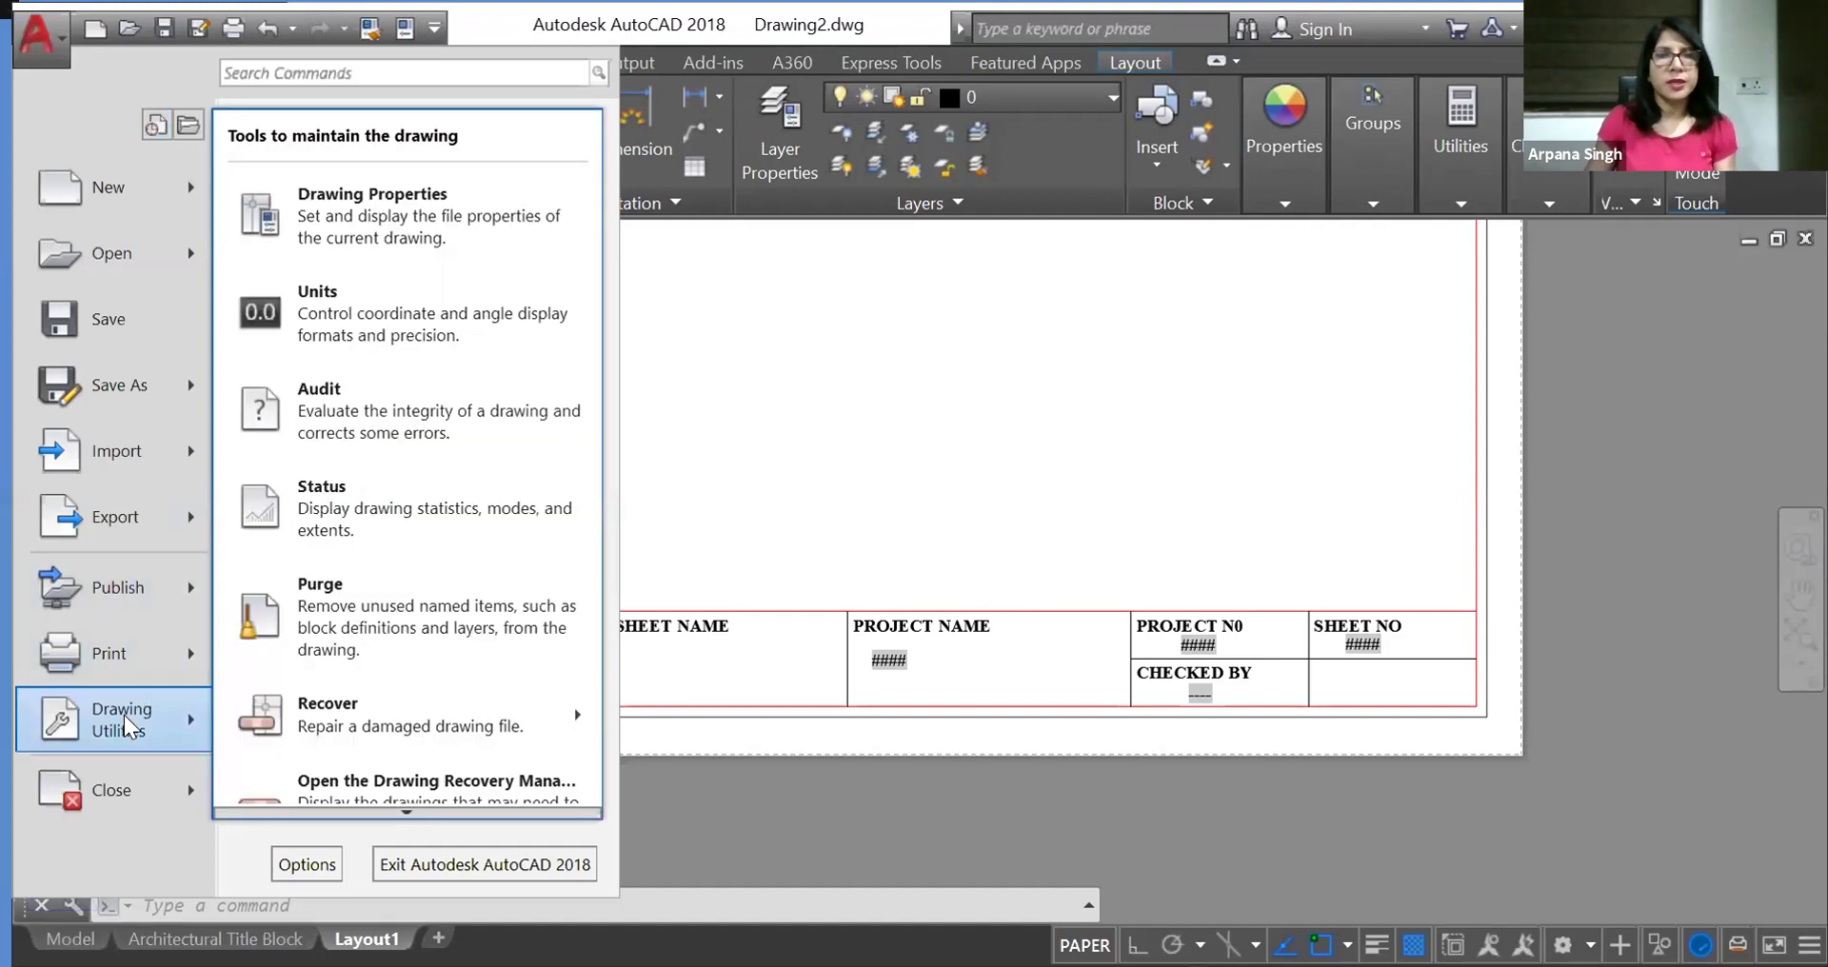
{"action": "left_click", "coordinate": [388, 217]}
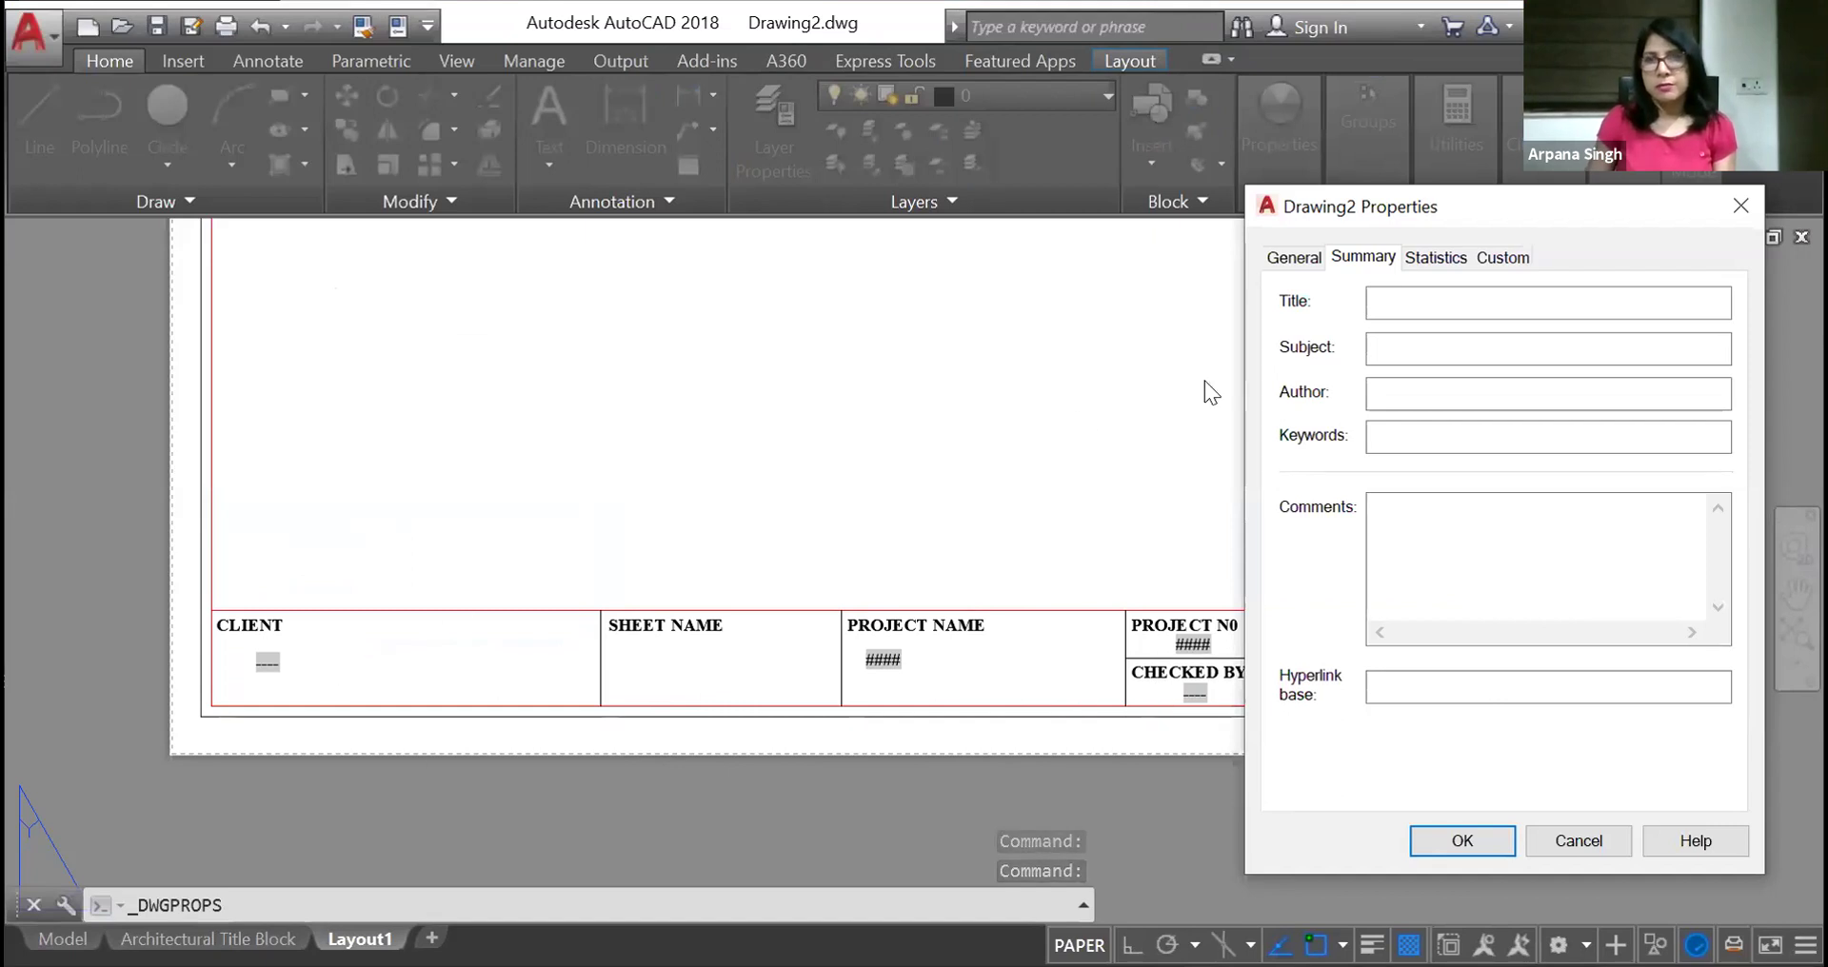
{"action": "left_click", "coordinate": [1395, 399]}
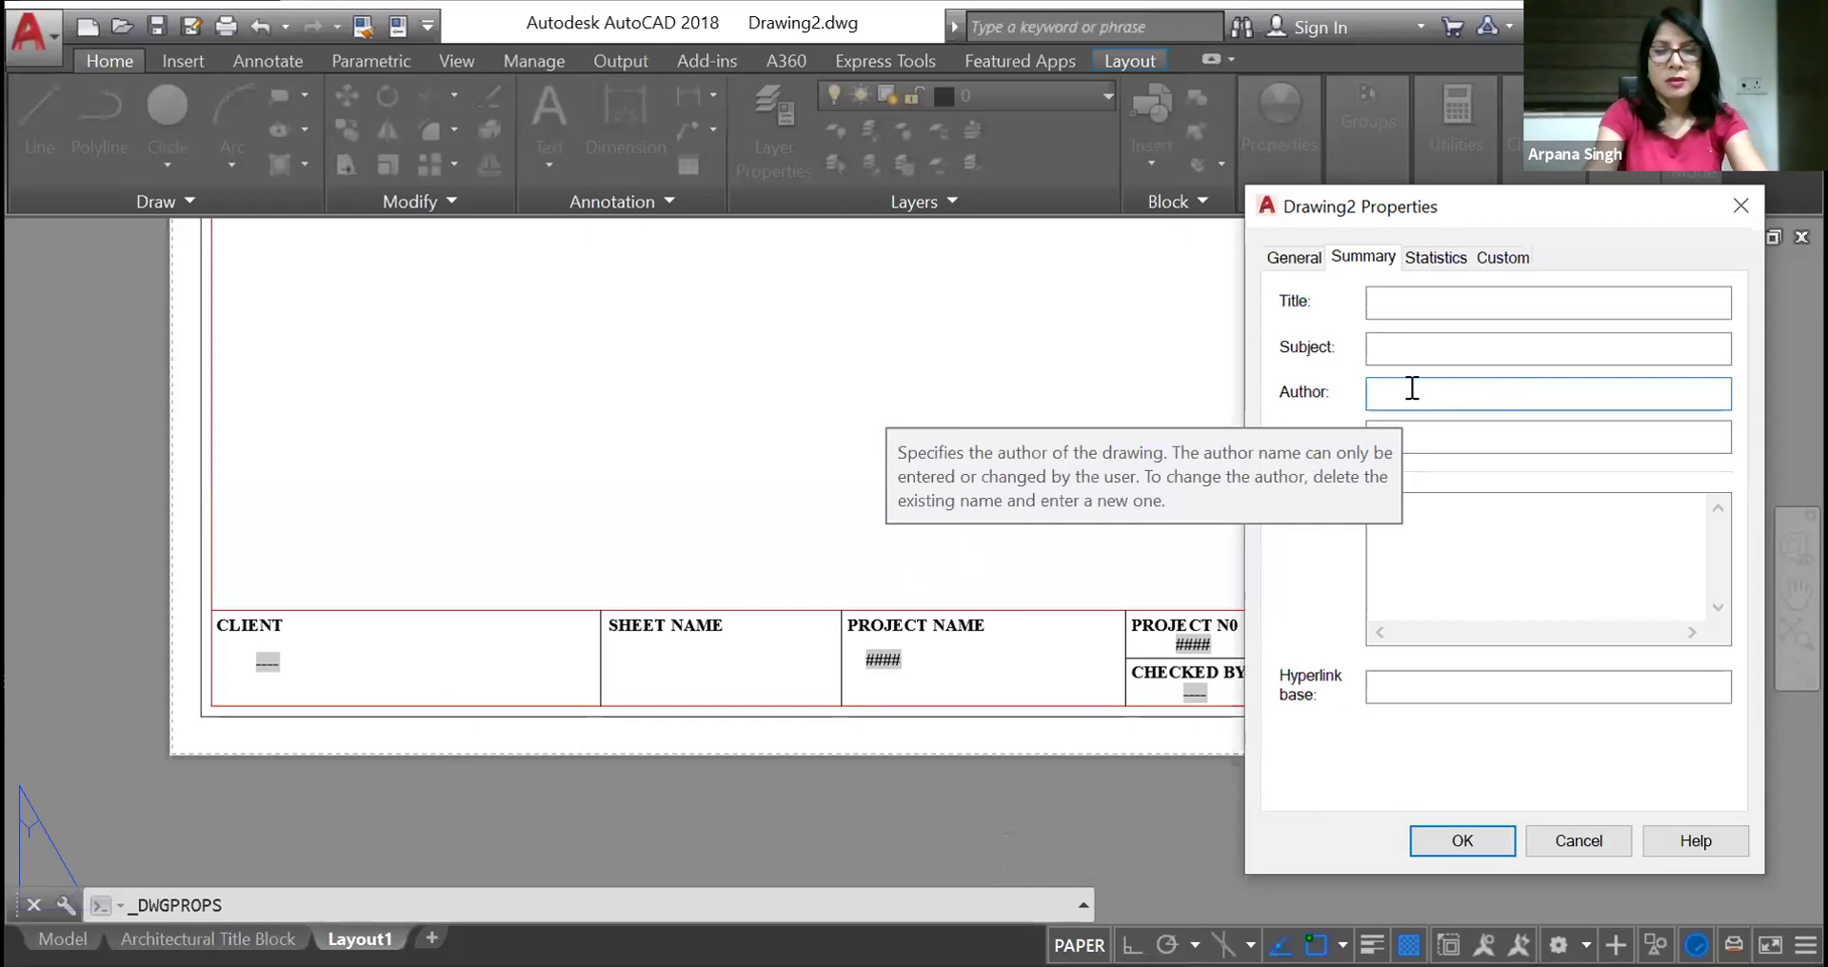
{"action": "type", "text": "GIRLS JOH"}
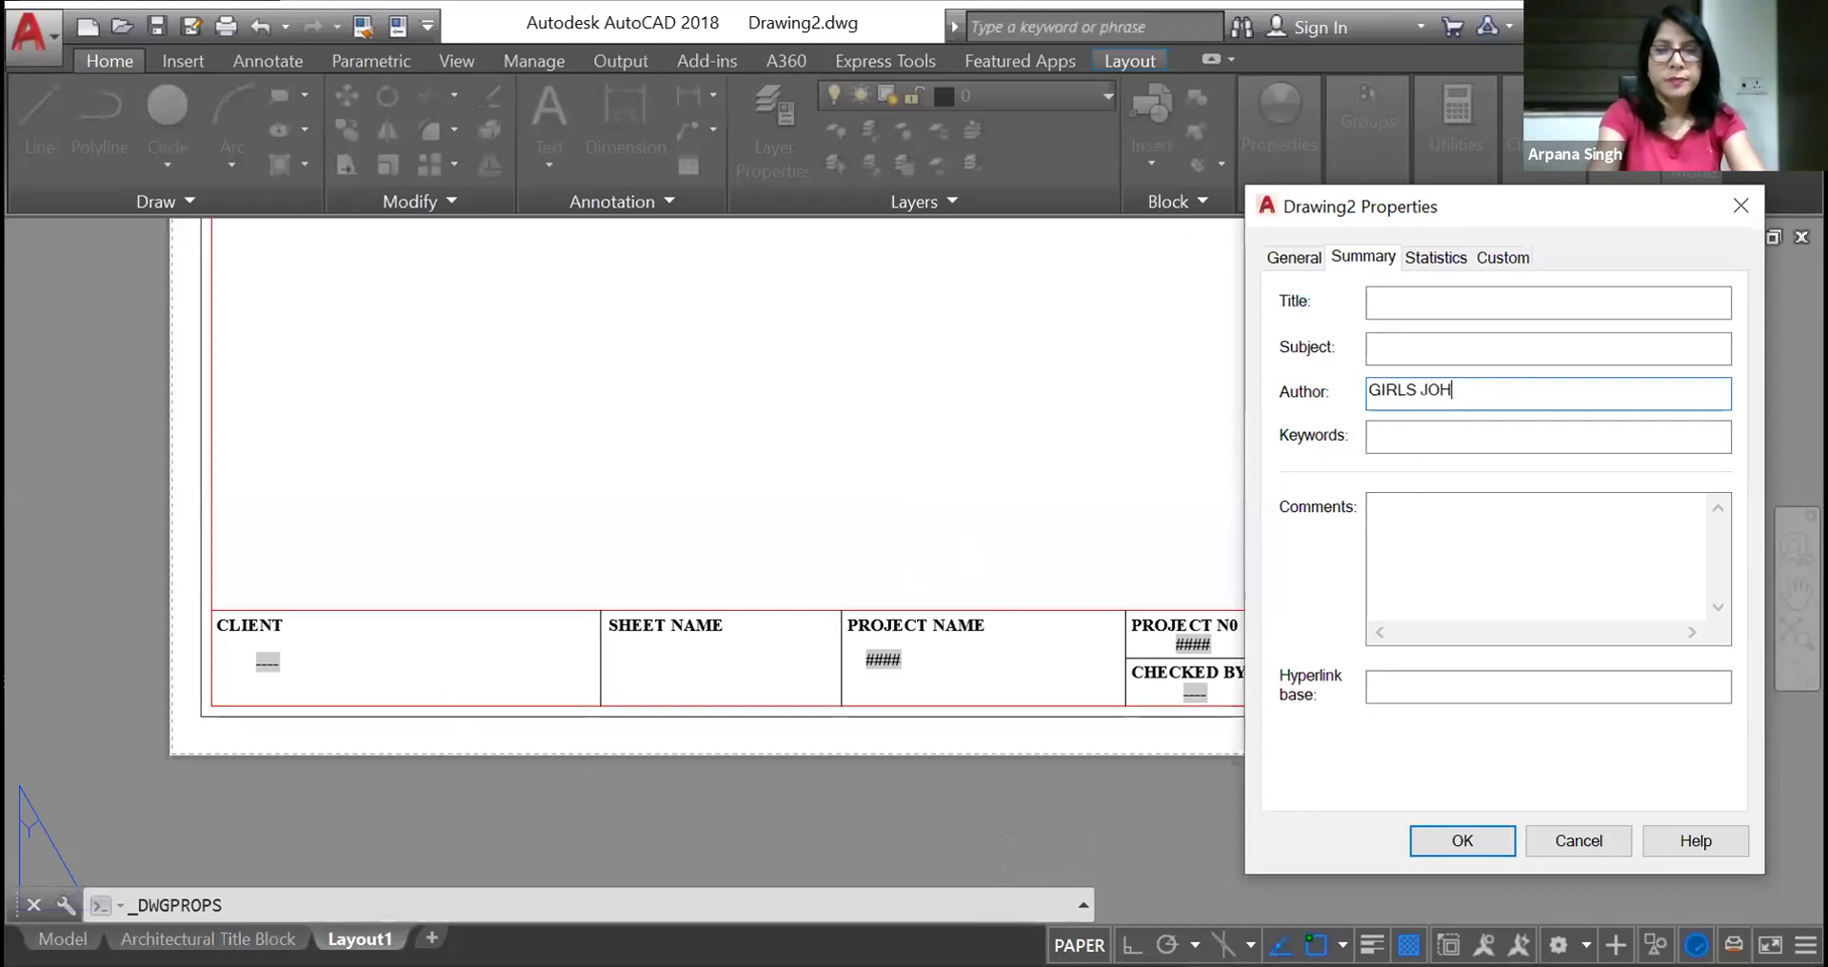
{"action": "type", "text": "ETEL"}
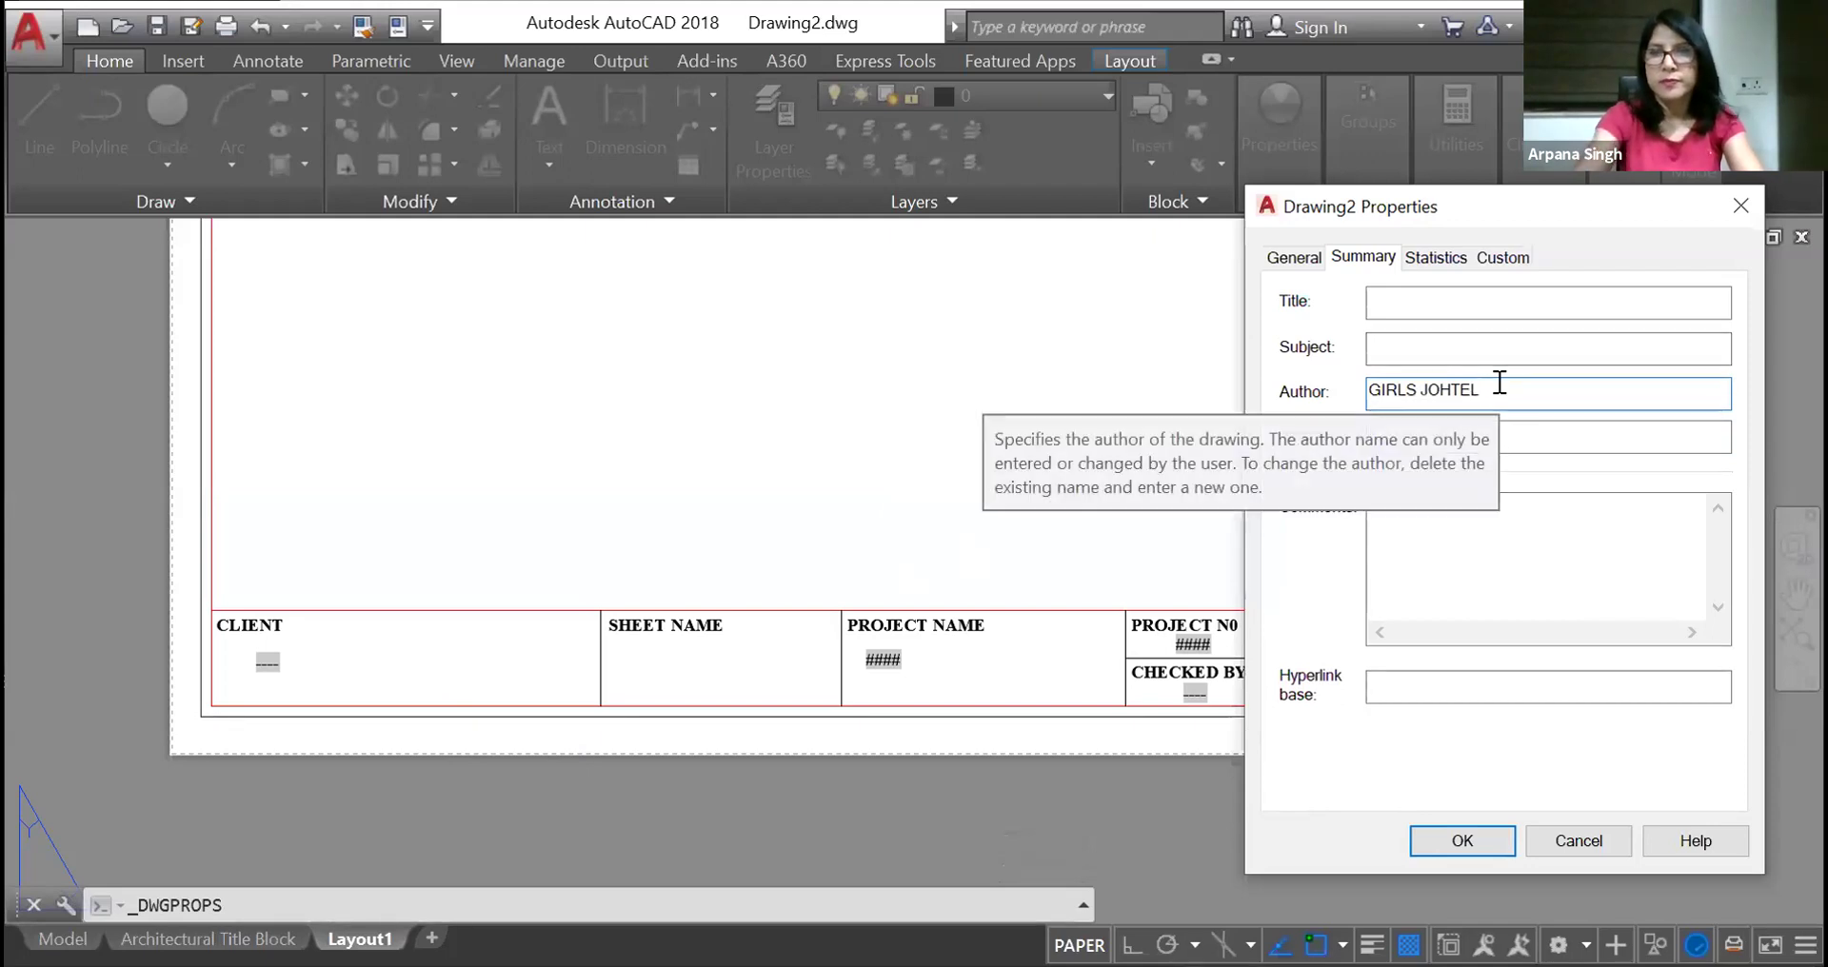
{"action": "key", "text": "BackSpace"}
{"action": "key", "text": "BackSpace"}
{"action": "key", "text": "BackSpace"}
{"action": "key", "text": "BackSpace"}
{"action": "key", "text": "BackSpace"}
{"action": "key", "text": "BackSpace"}
{"action": "type", "text": "HOSTEL"}
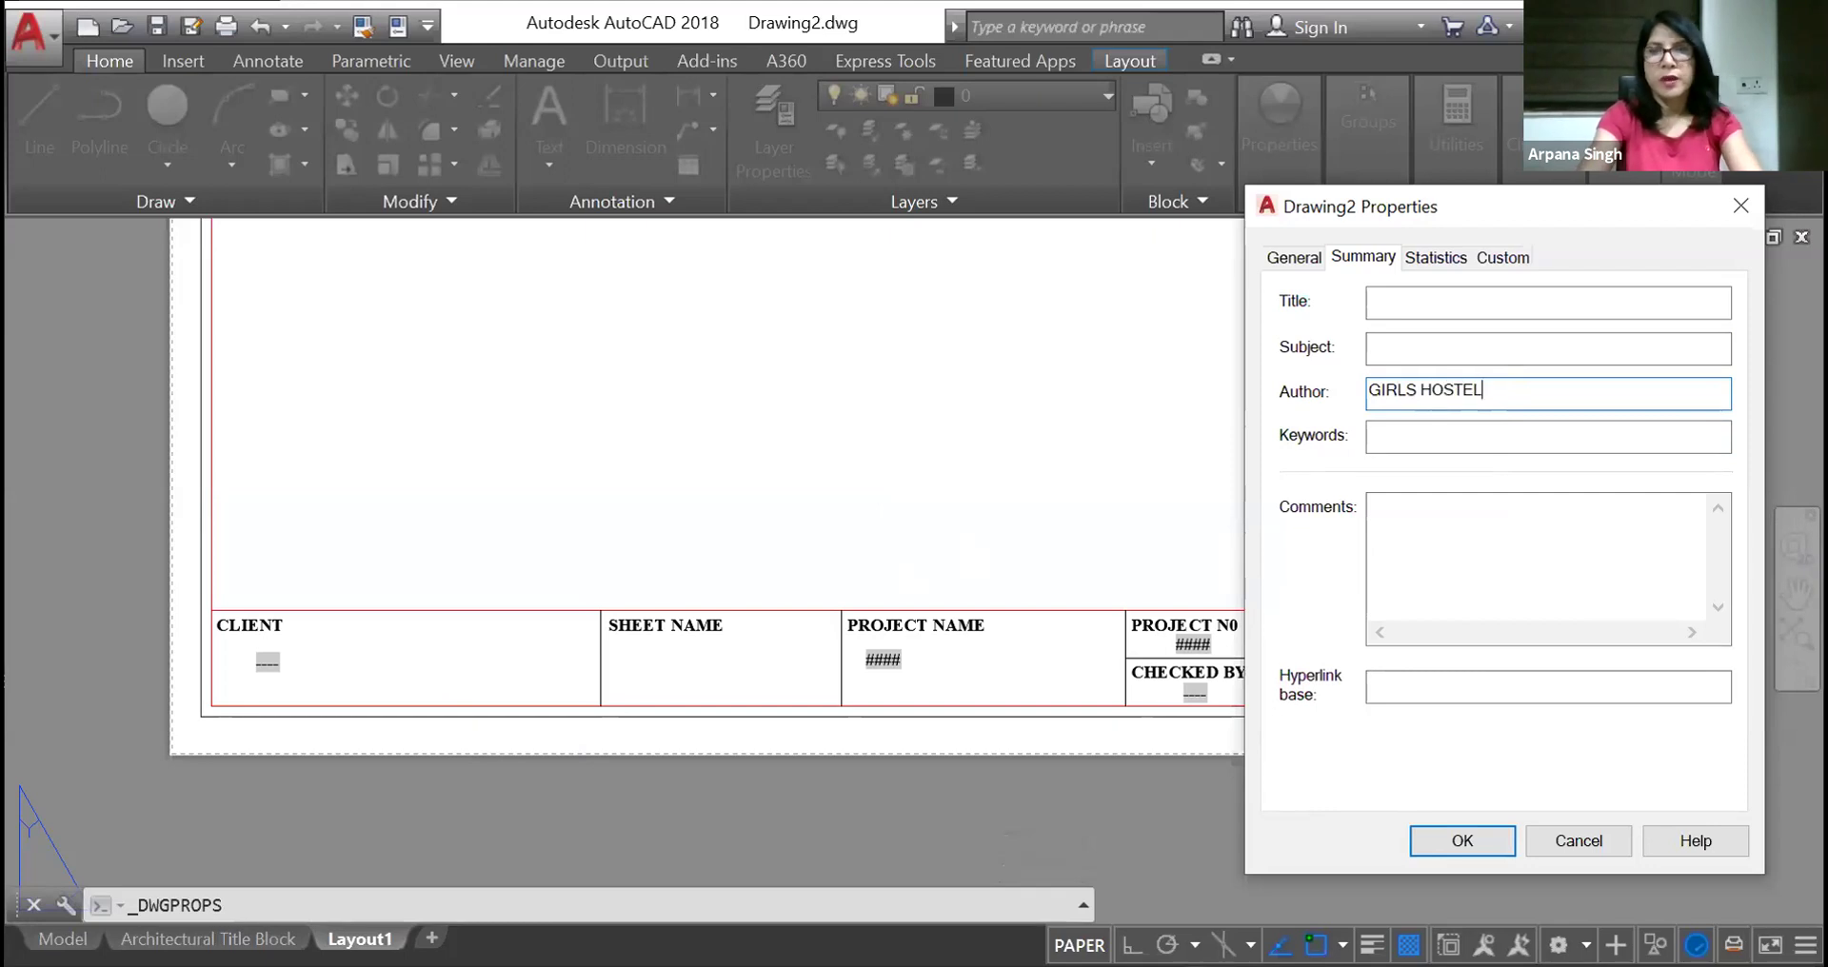
Set the subject in the drawing properties to NSTI (W) and accept the properties
{"action": "left_click", "coordinate": [1408, 303]}
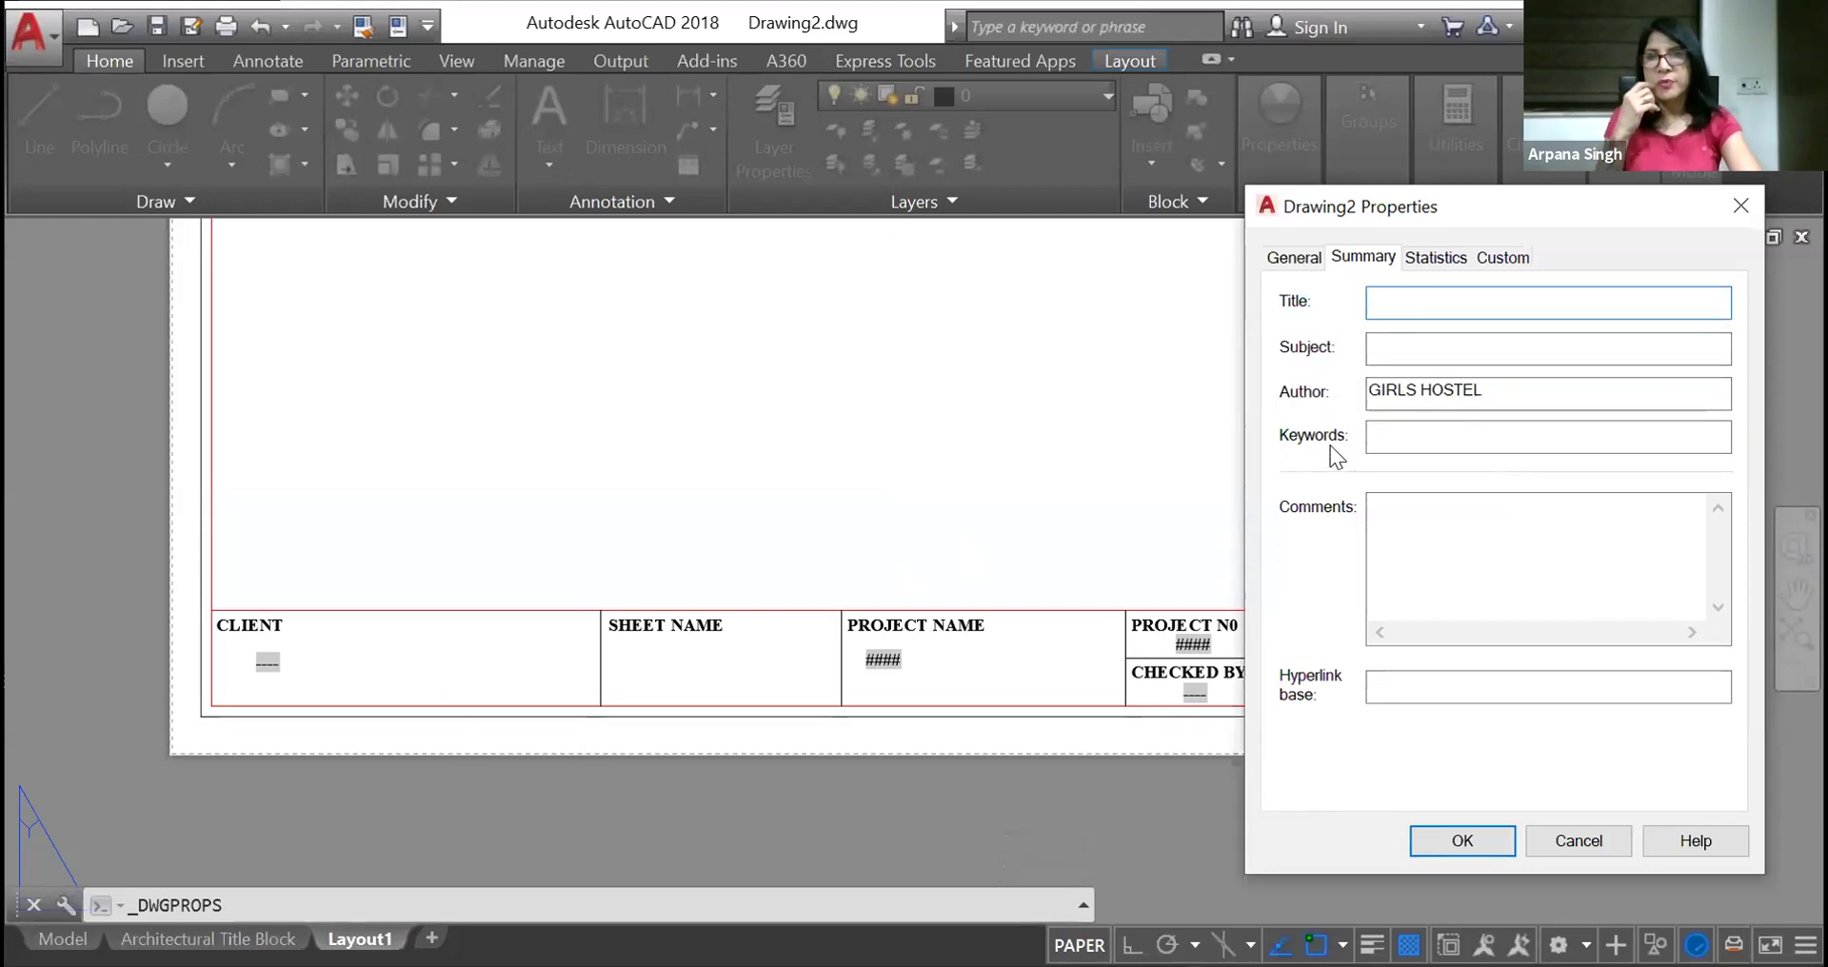
{"action": "left_click", "coordinate": [1384, 346]}
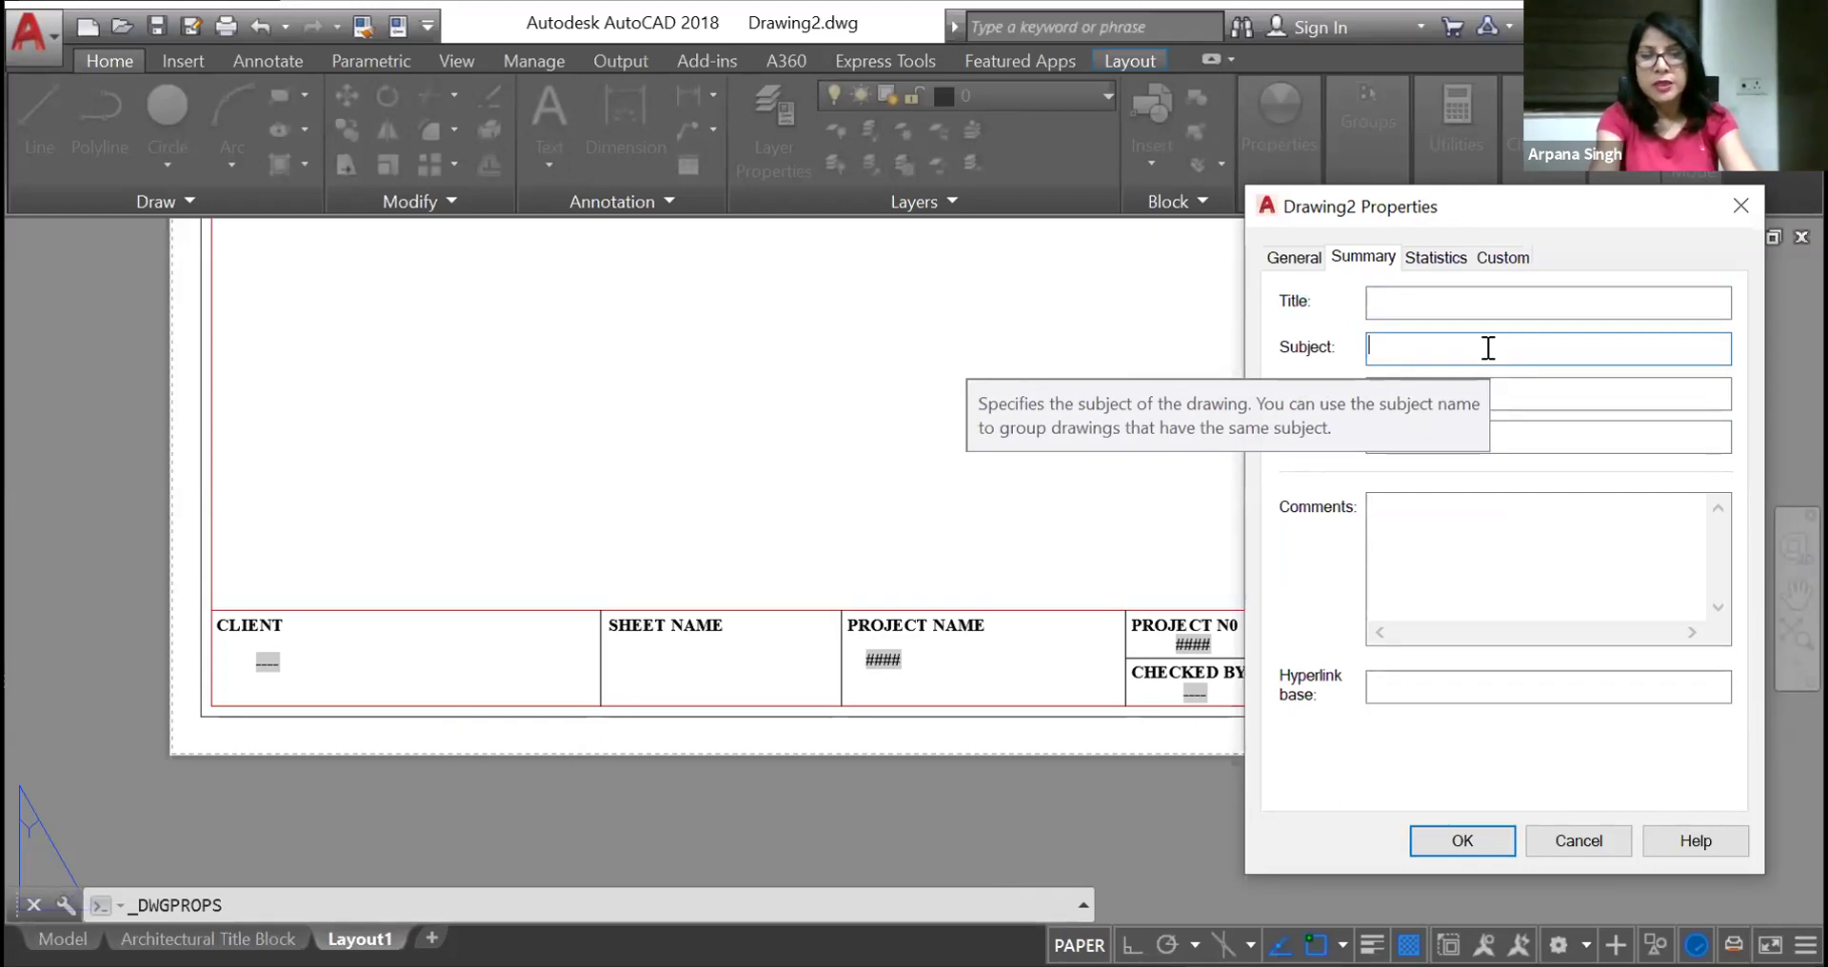
{"action": "type", "text": "A"}
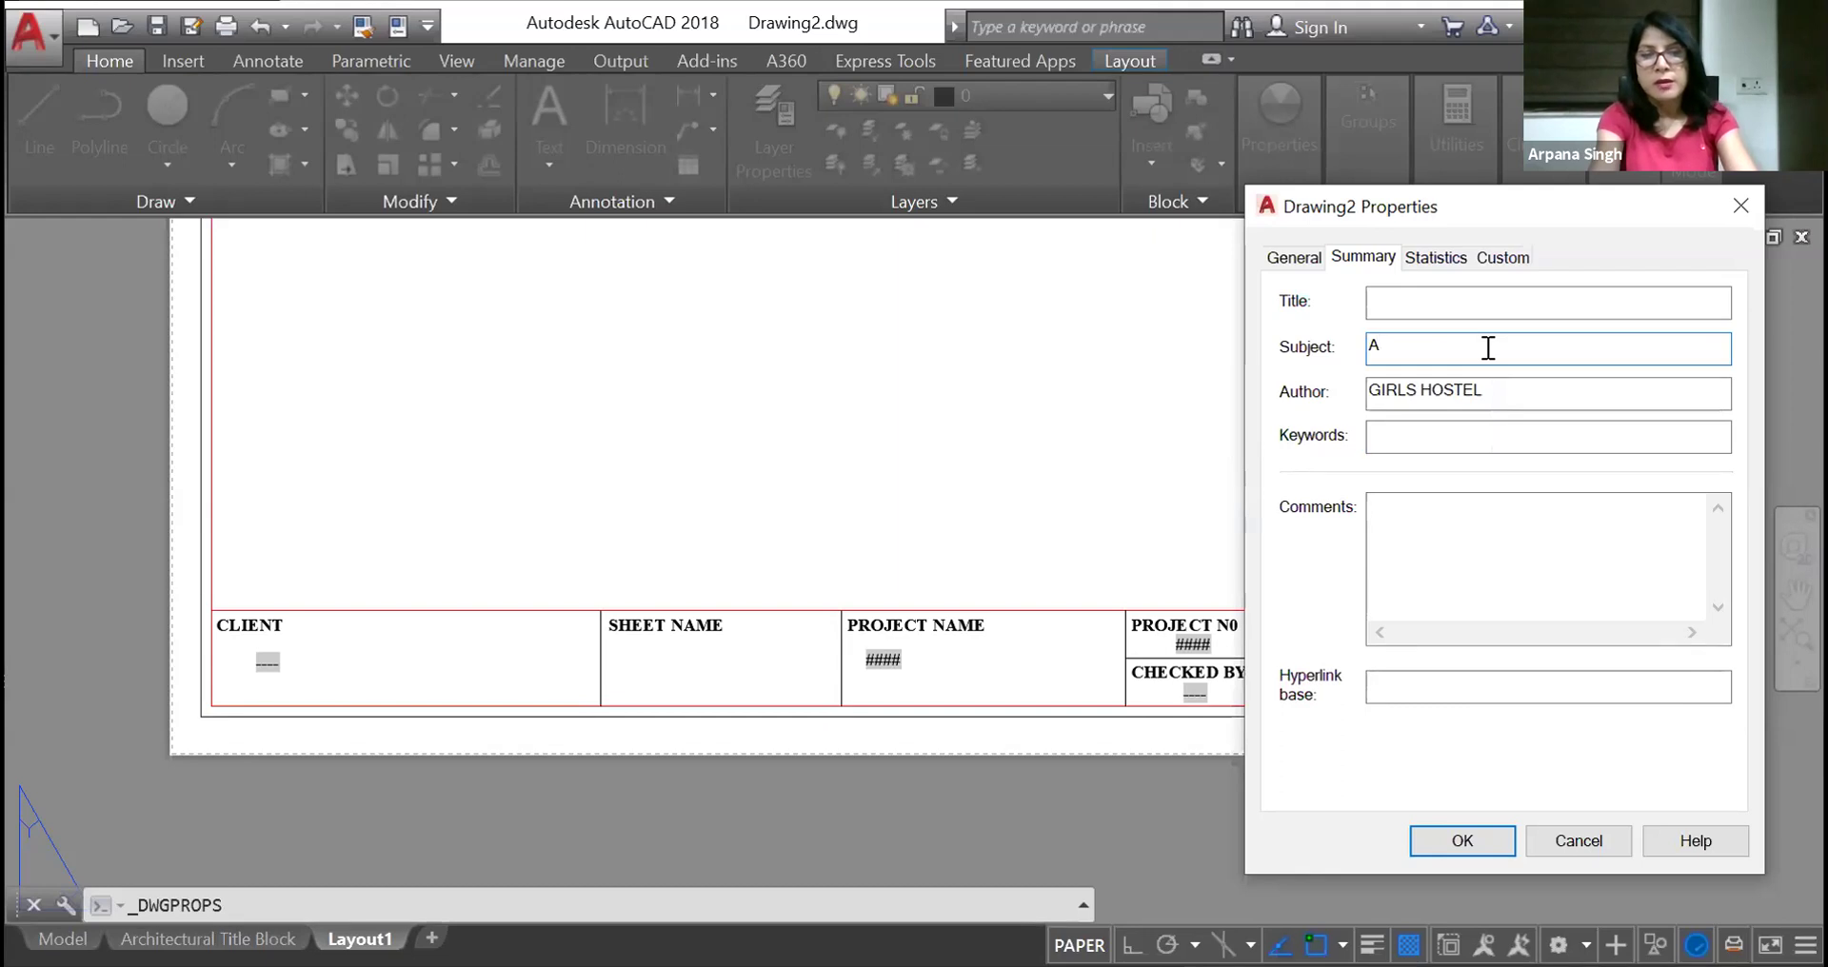
{"action": "key", "text": "BackSpace"}
{"action": "type", "text": "NSR"}
{"action": "key", "text": "BackSpace"}
{"action": "type", "text": "TI"}
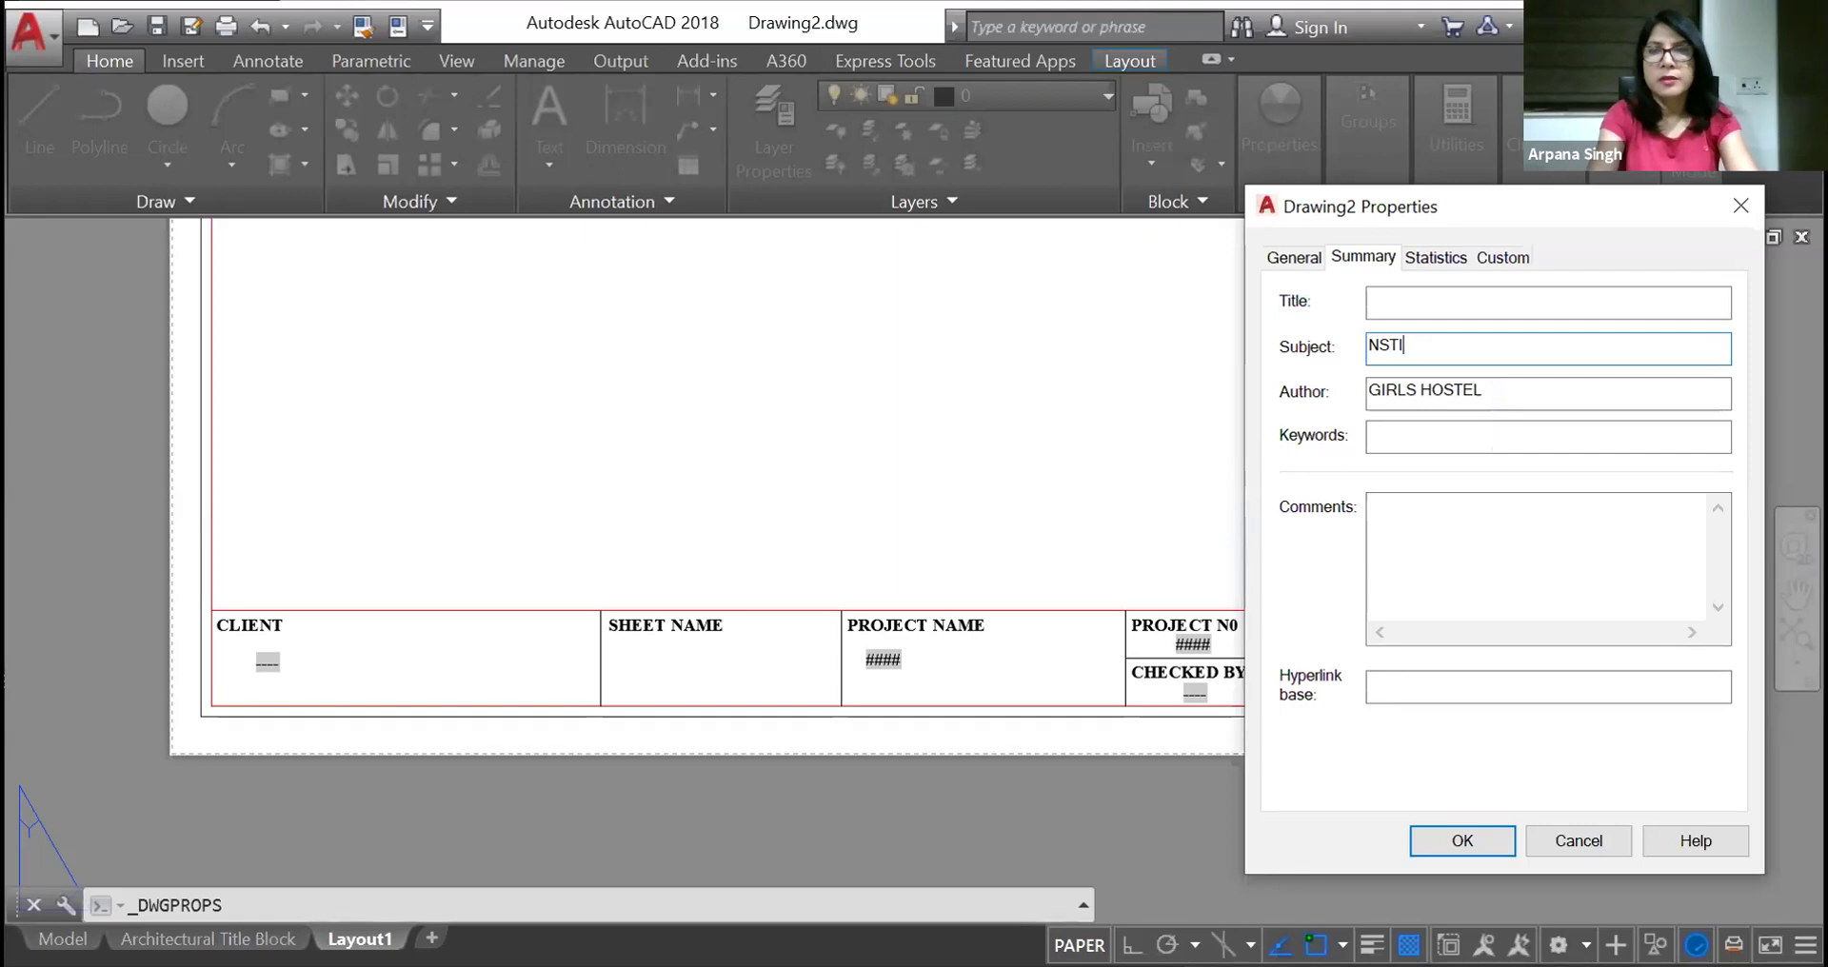
{"action": "type", "text": " (W)"}
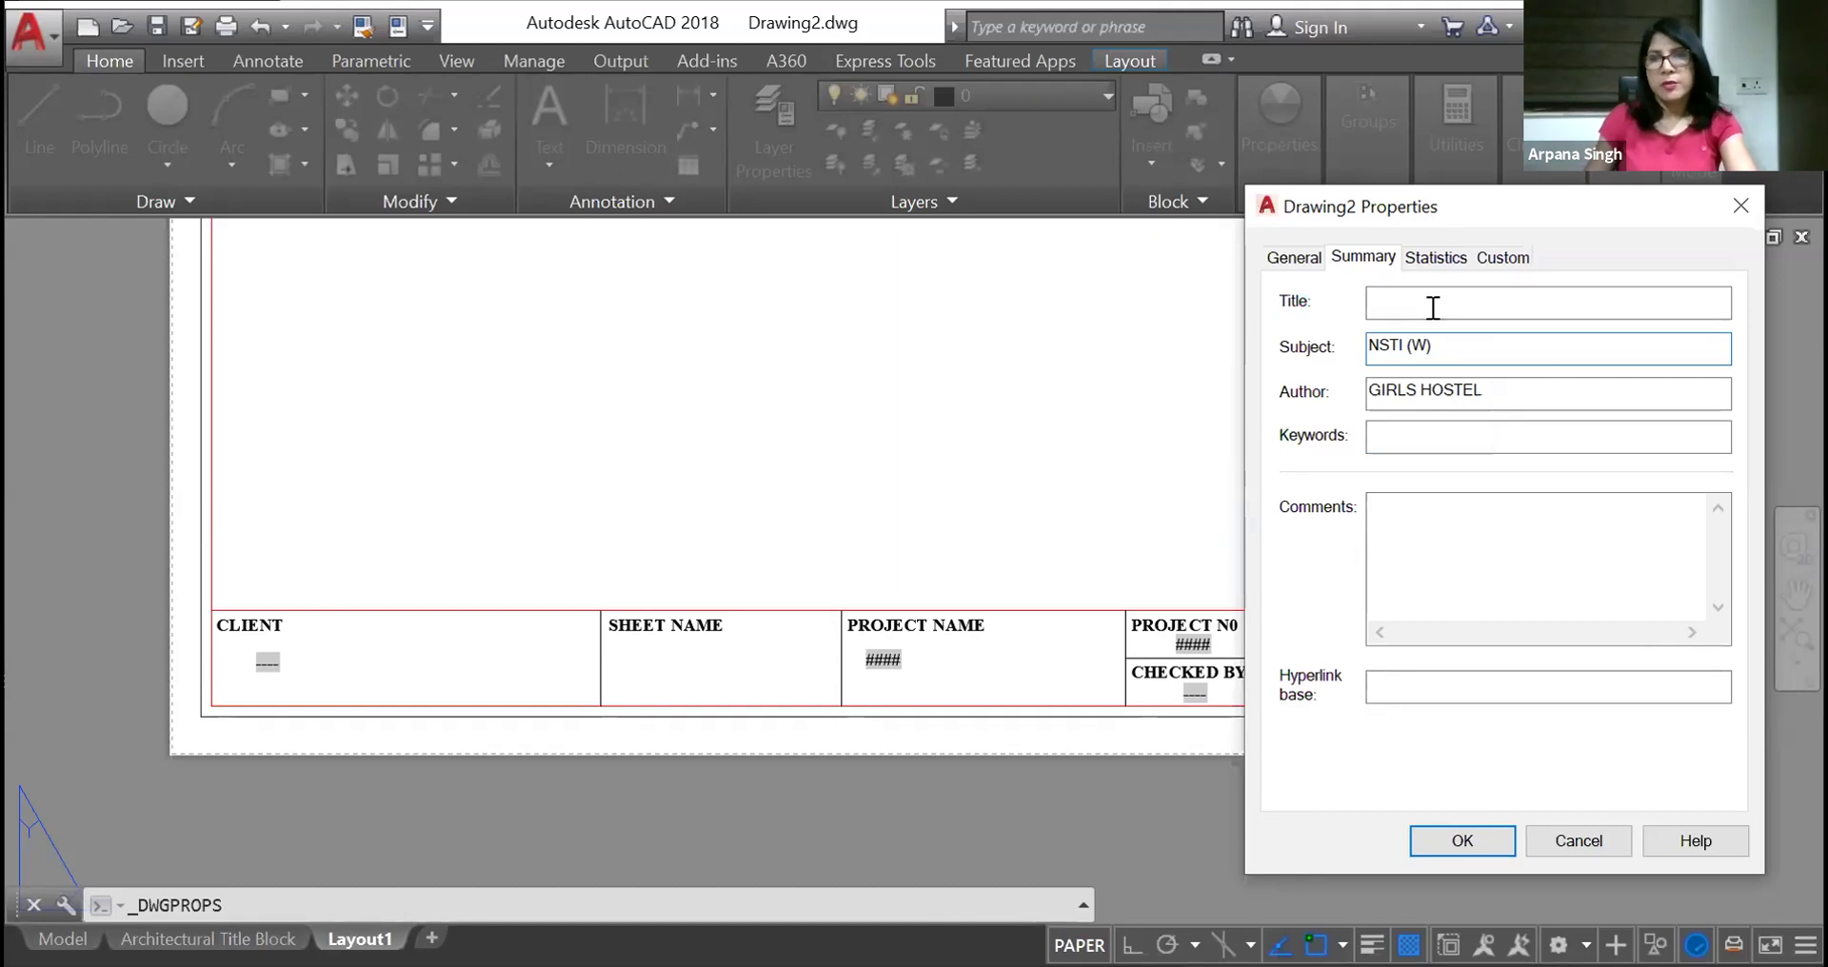
{"action": "left_click", "coordinate": [1478, 842]}
{"action": "left_click", "coordinate": [543, 408]}
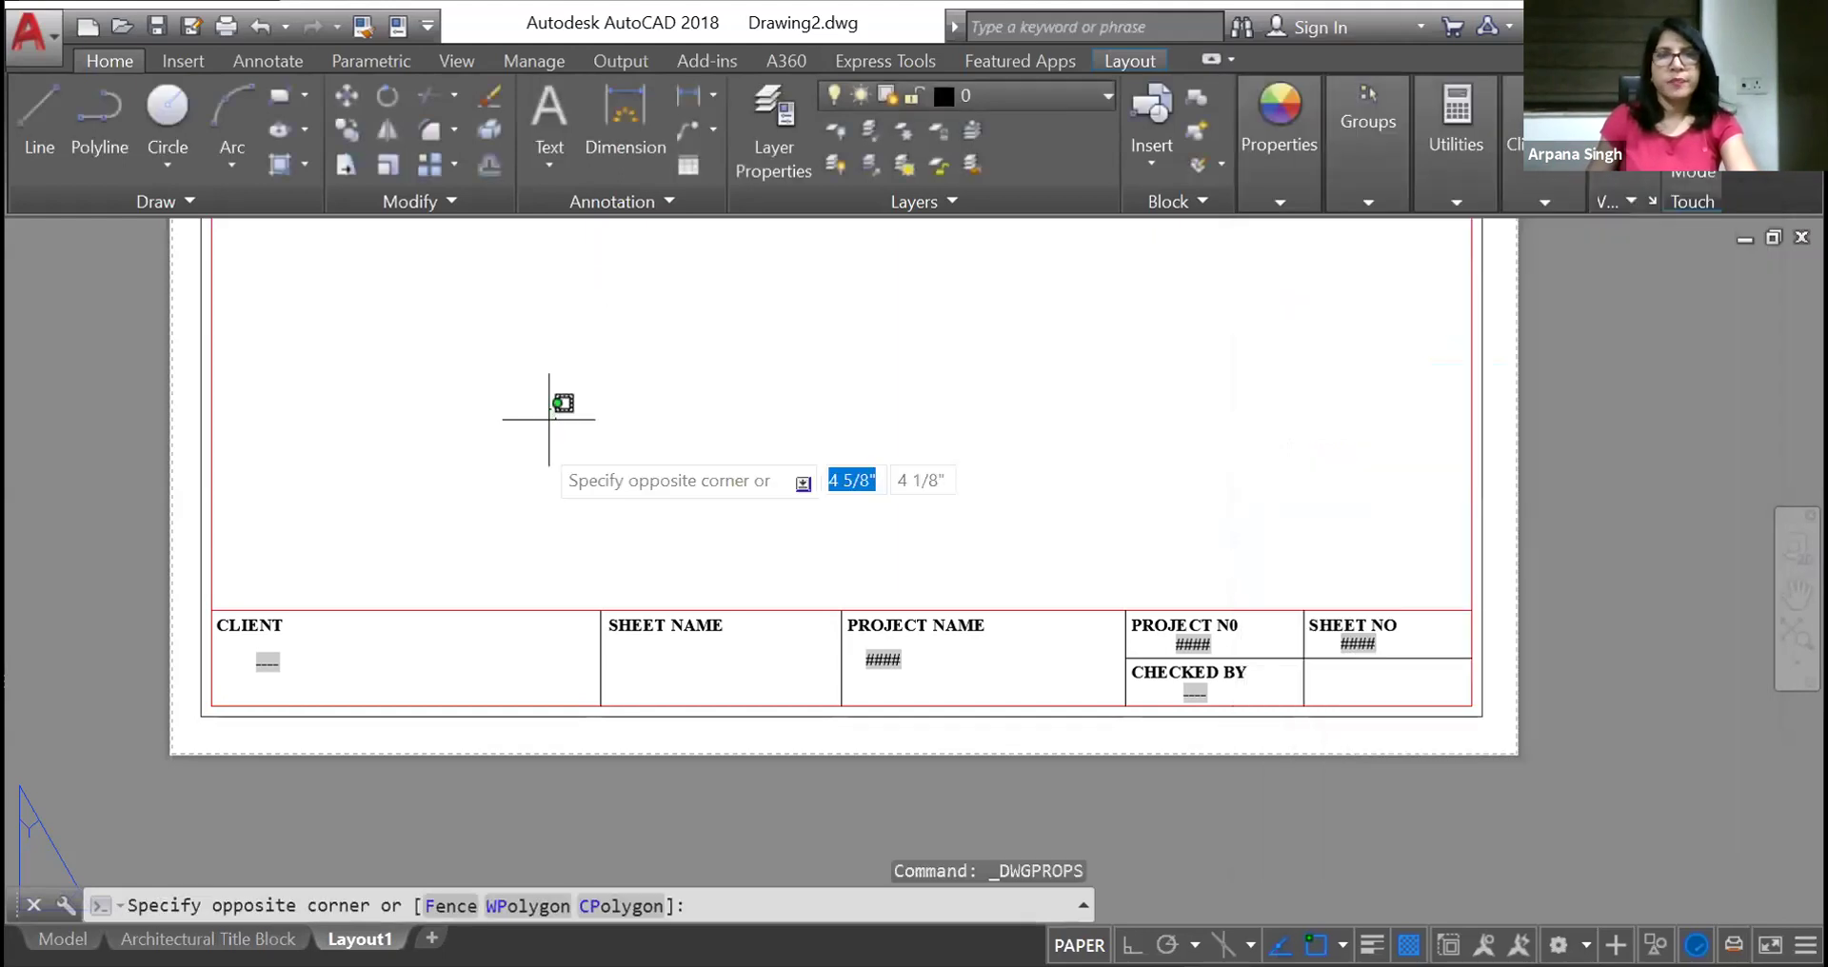
{"action": "left_click", "coordinate": [534, 441]}
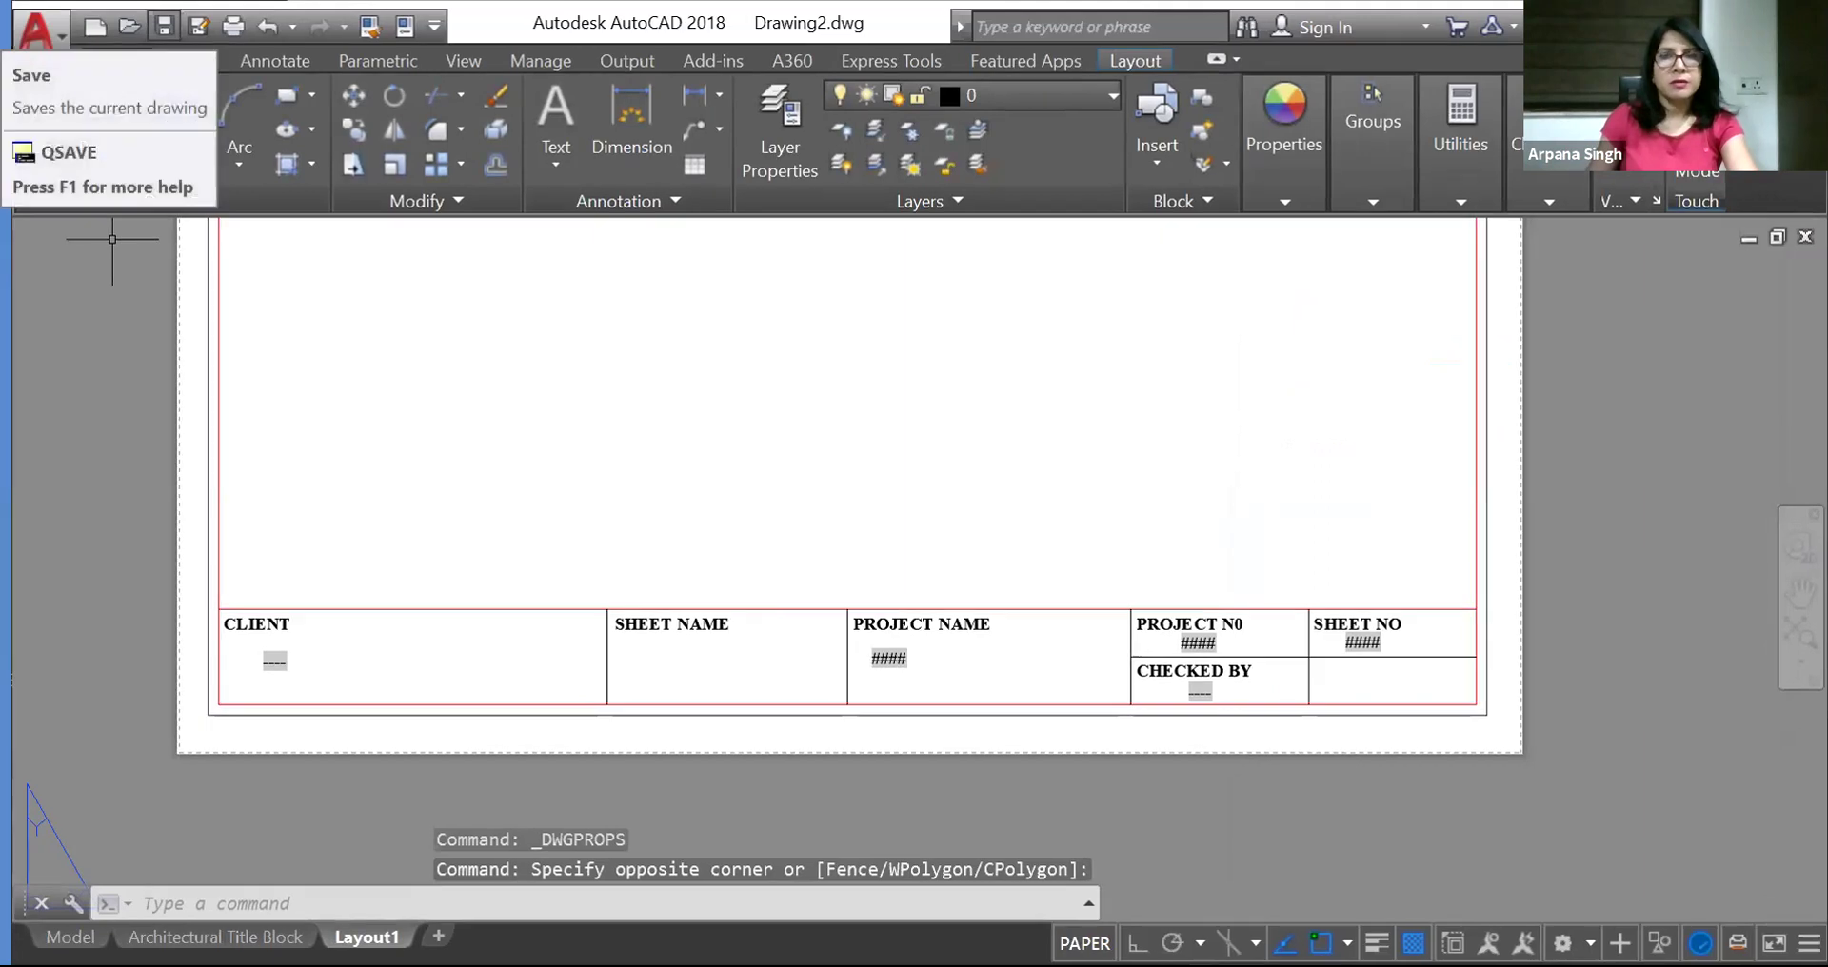
{"action": "scroll", "coordinate": [987, 537], "scroll_direction": "down", "scroll_amount": 3}
{"action": "middle_click_drag", "start_coordinate": [988, 537], "coordinate": [952, 567]}
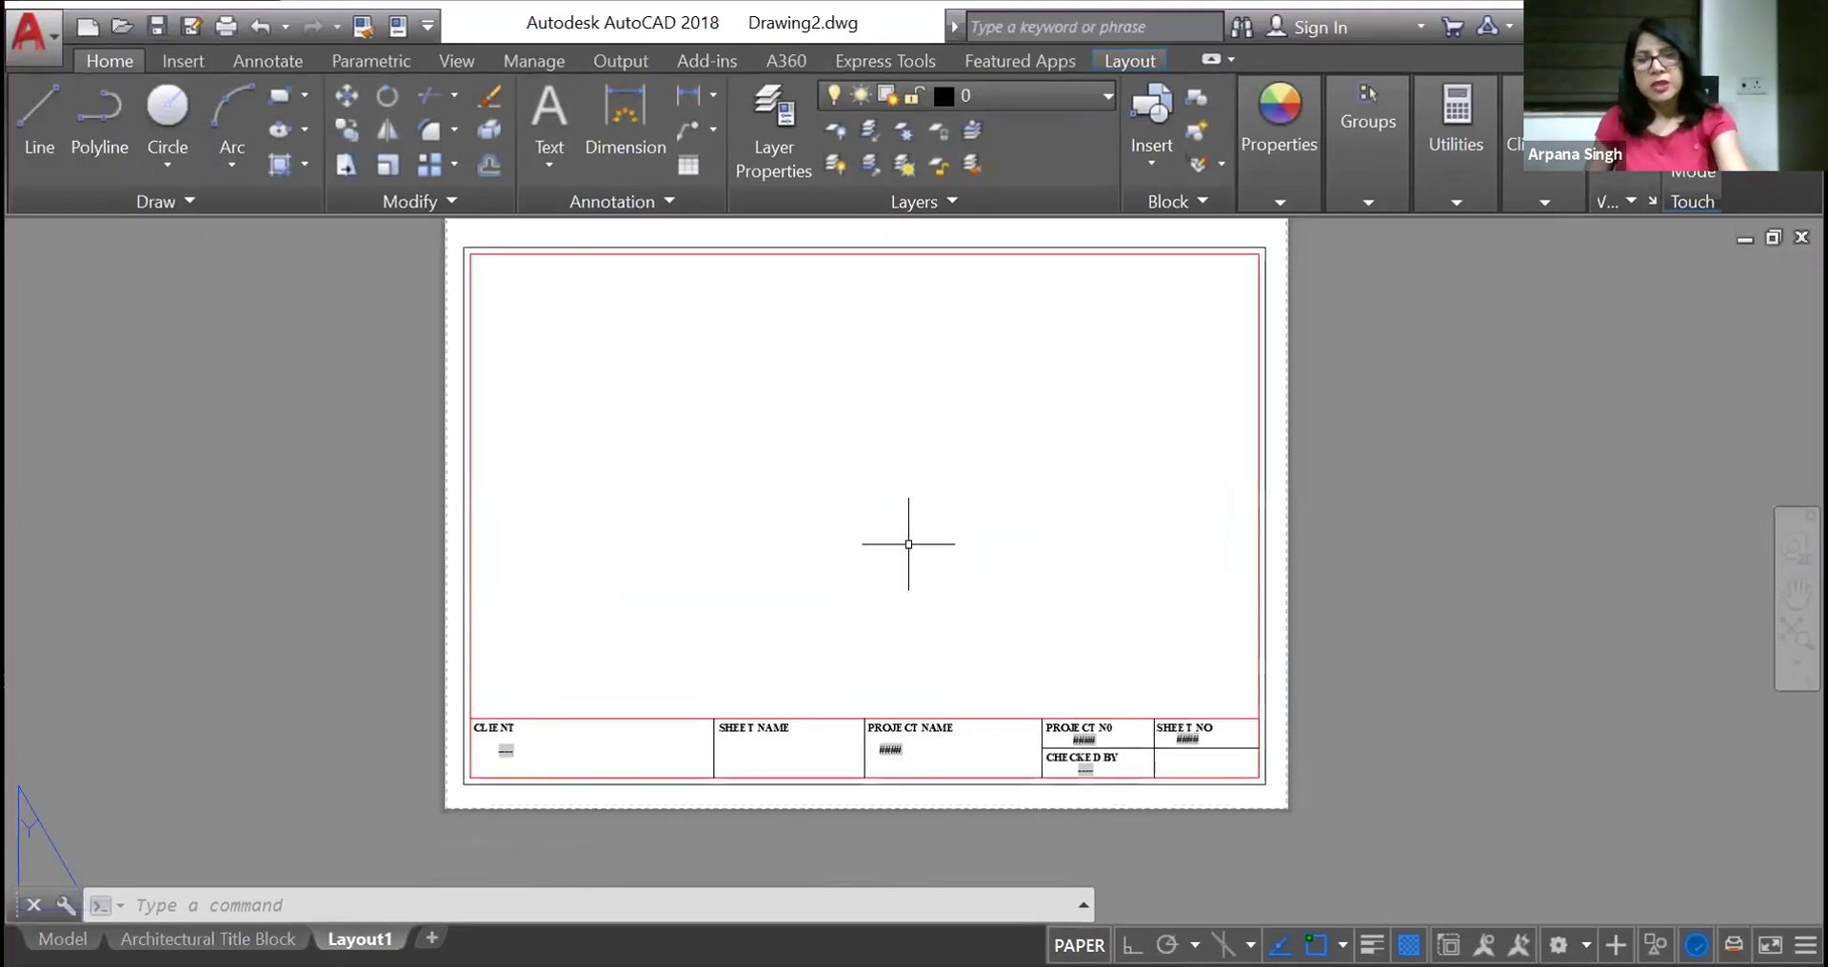
{"action": "type", "text": "REG"}
{"action": "key", "text": "Return"}
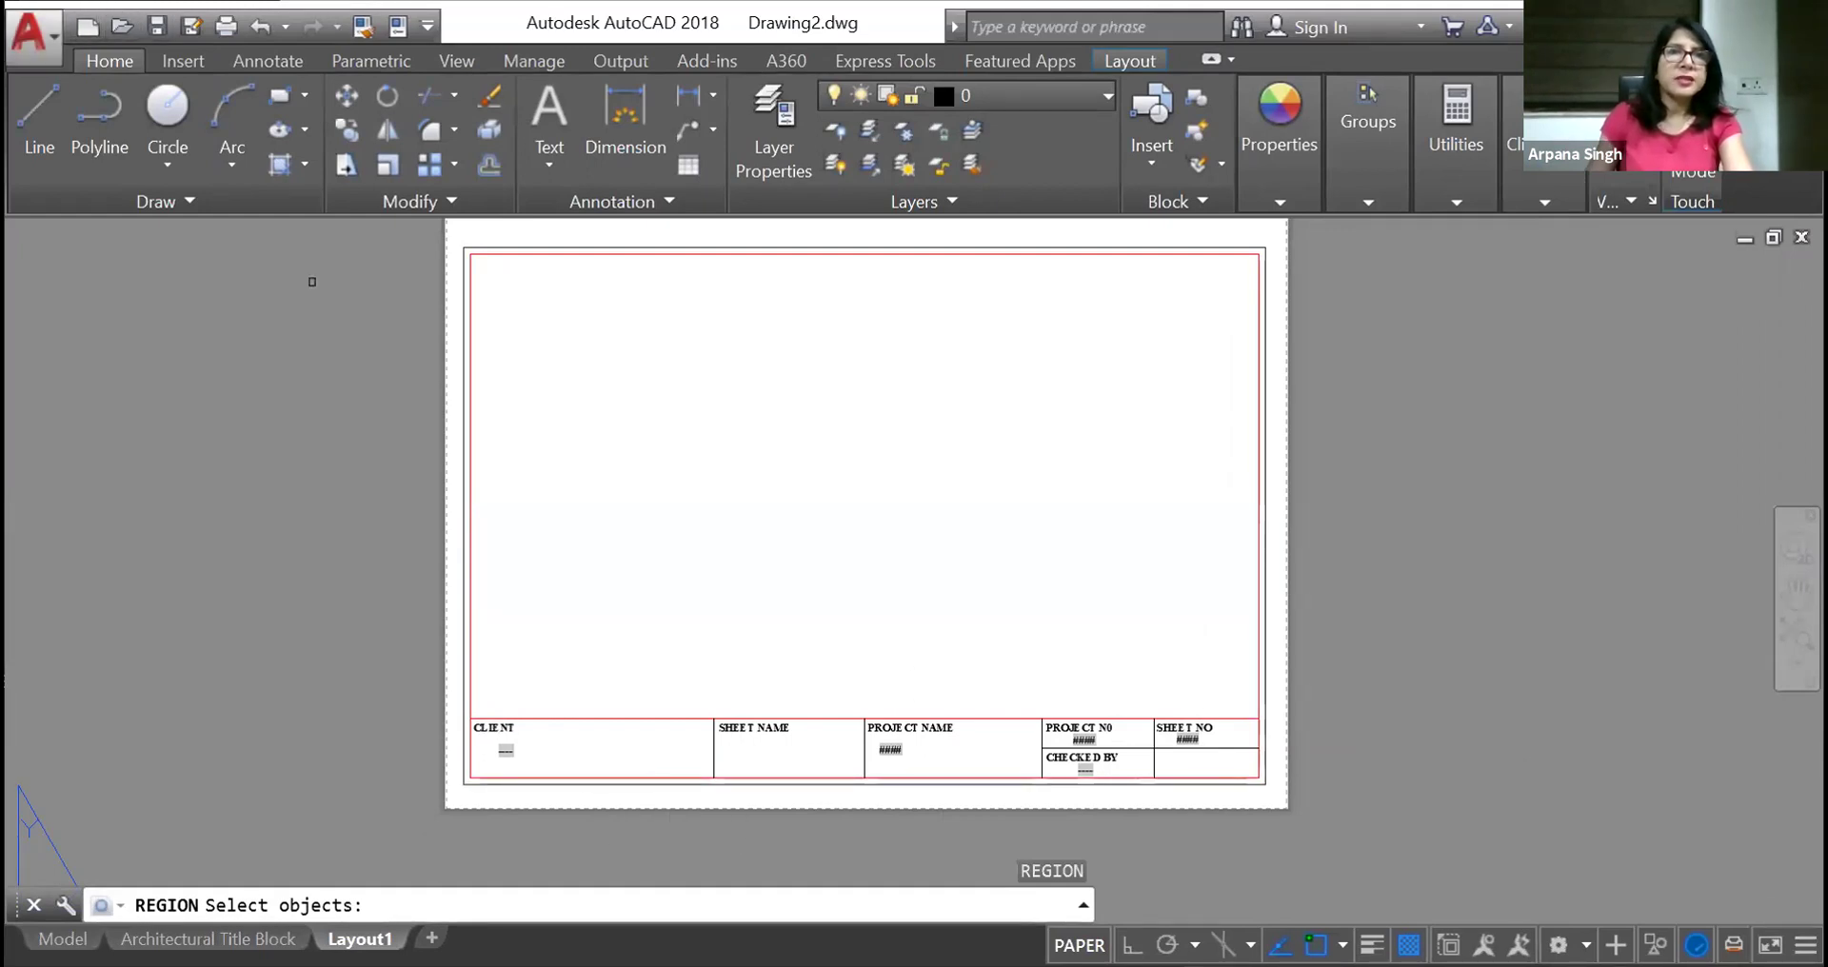
Start saving the drawing under a new name as an AutoCAD Drawing Template (*.dwt) in the Desktop's CLASS folder
{"action": "left_click", "coordinate": [34, 36]}
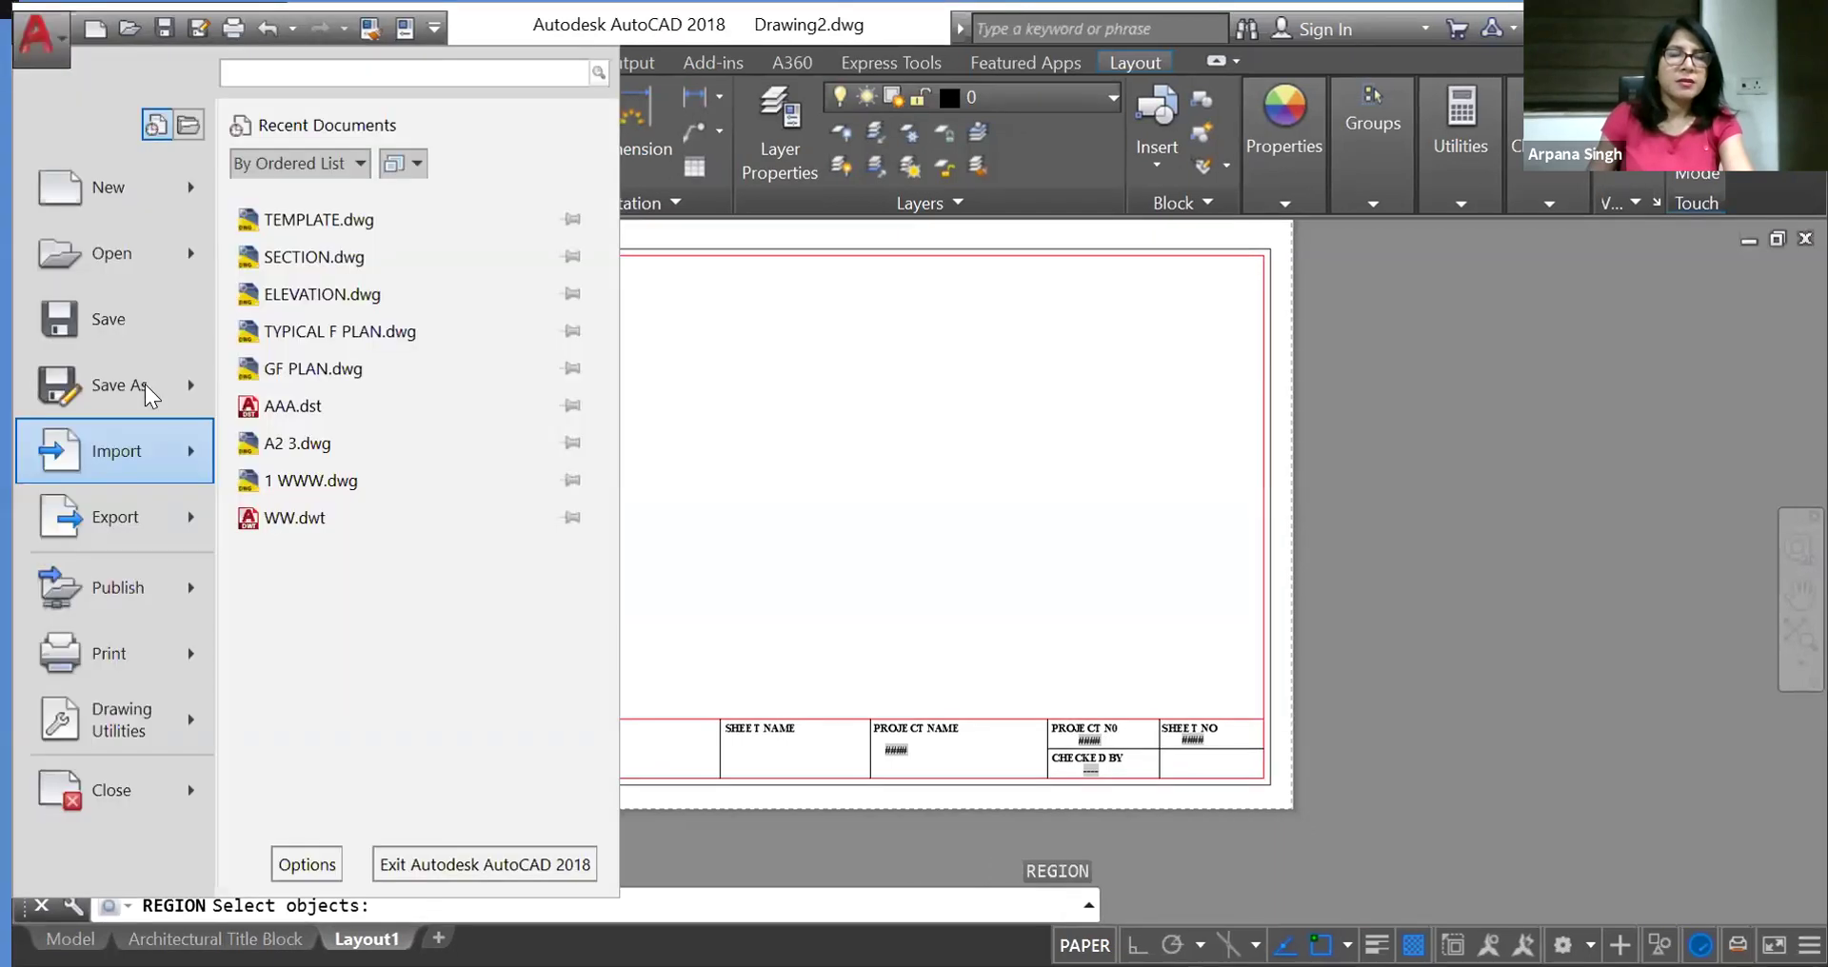
{"action": "left_click", "coordinate": [144, 384]}
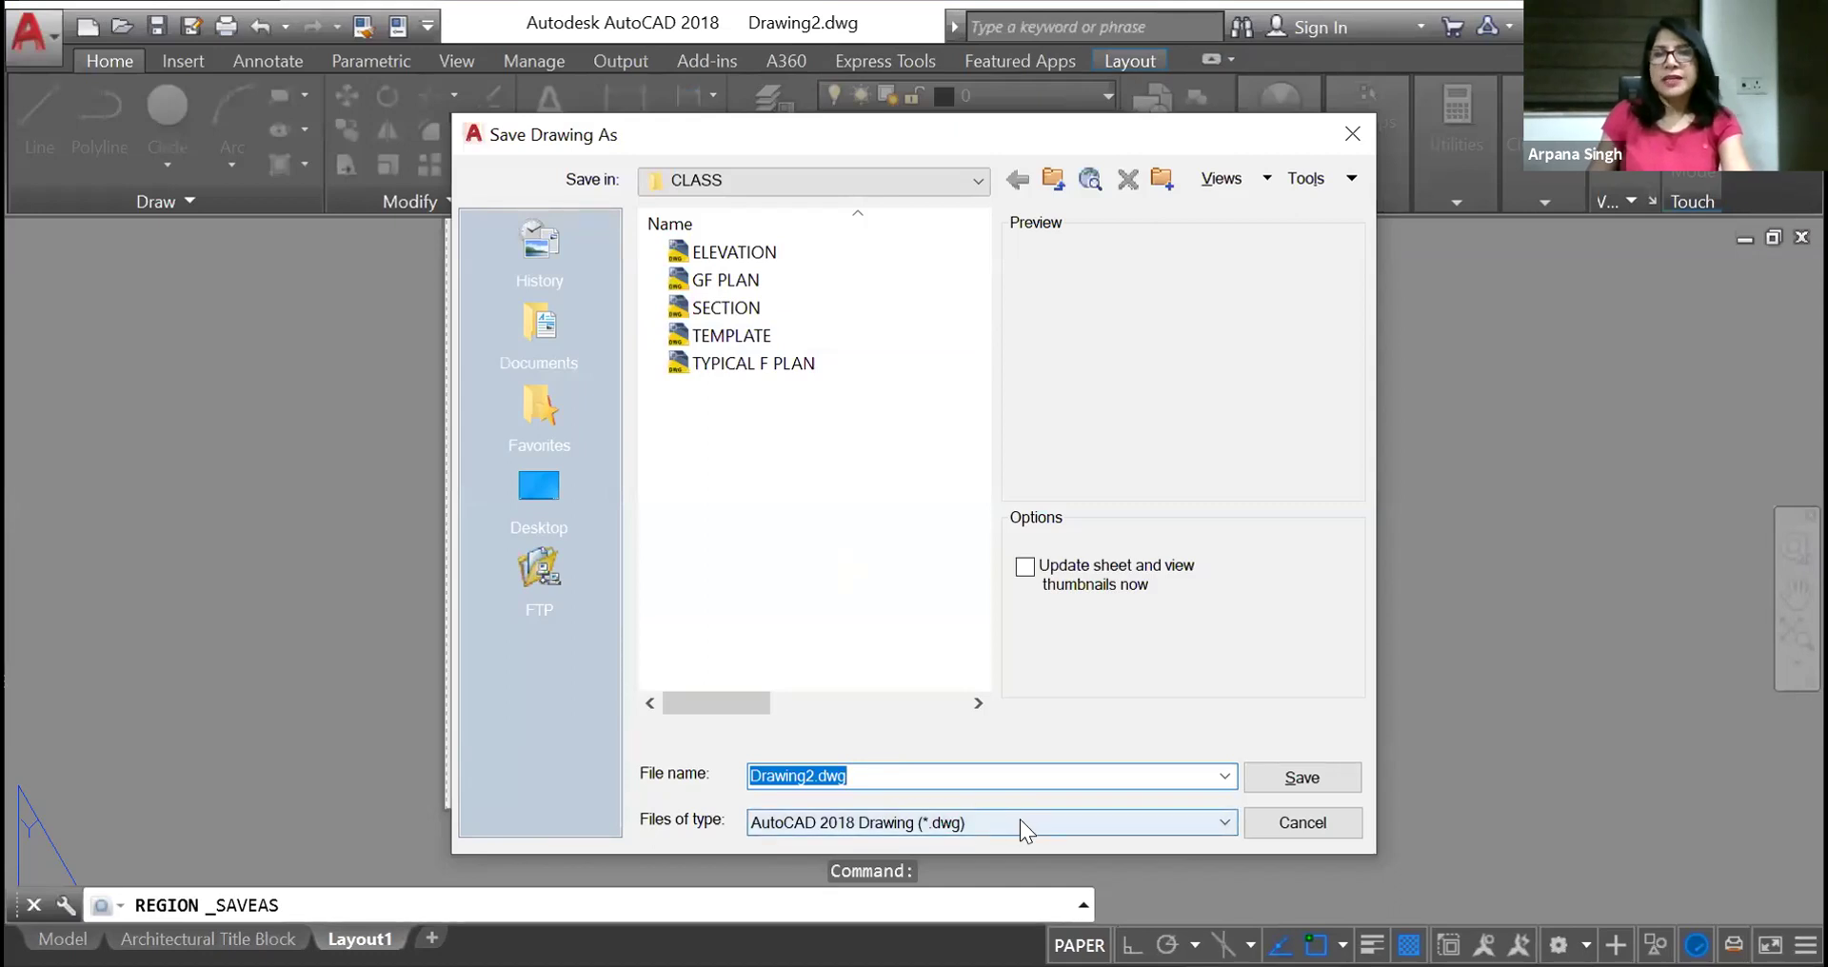
{"action": "left_click", "coordinate": [1020, 819]}
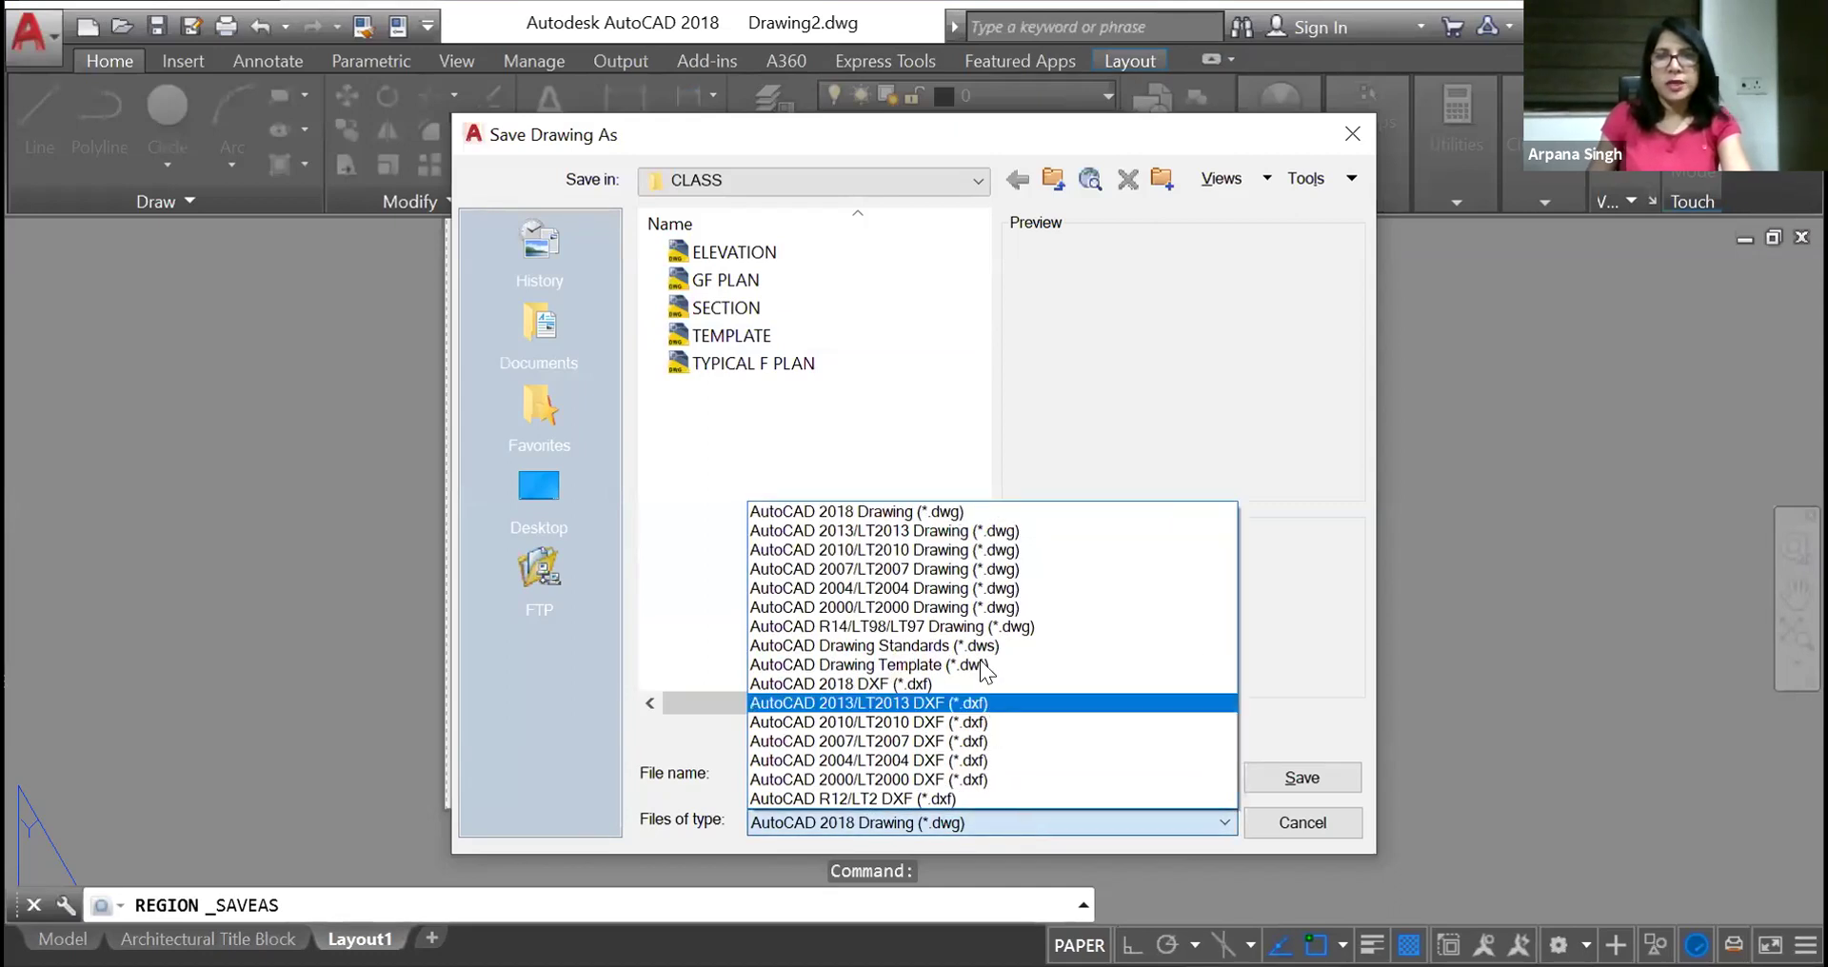
{"action": "left_click", "coordinate": [979, 664]}
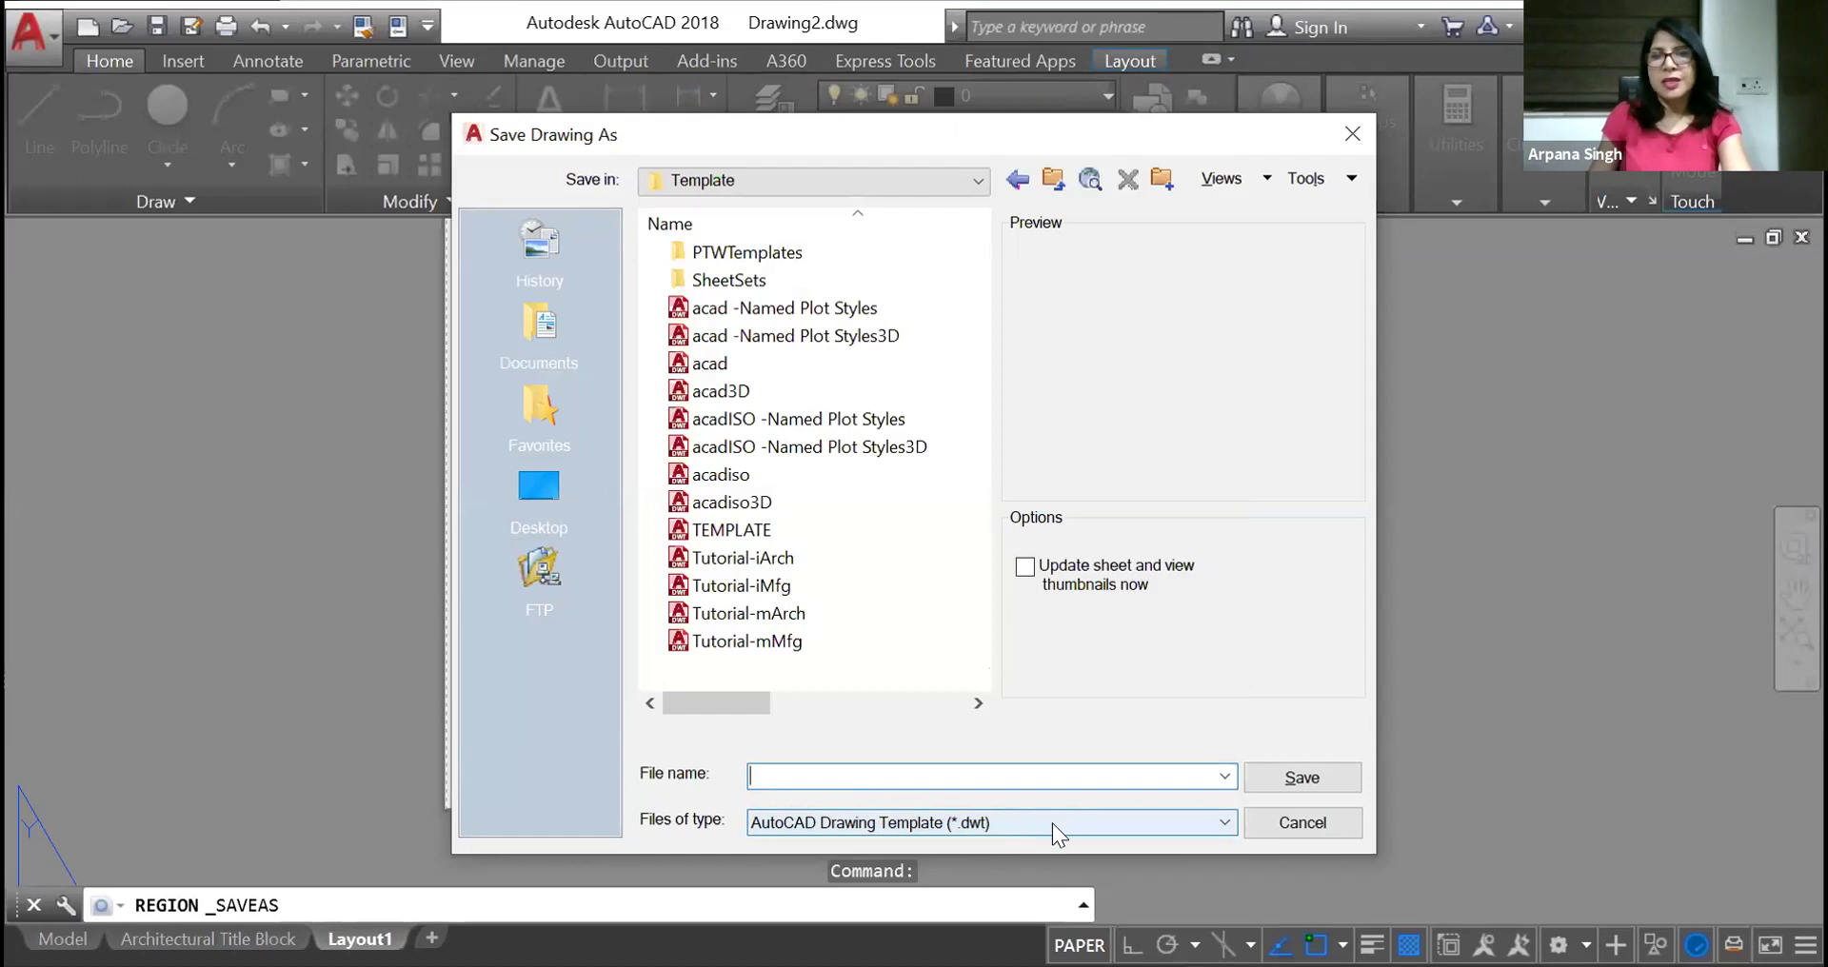
{"action": "left_click", "coordinate": [546, 478]}
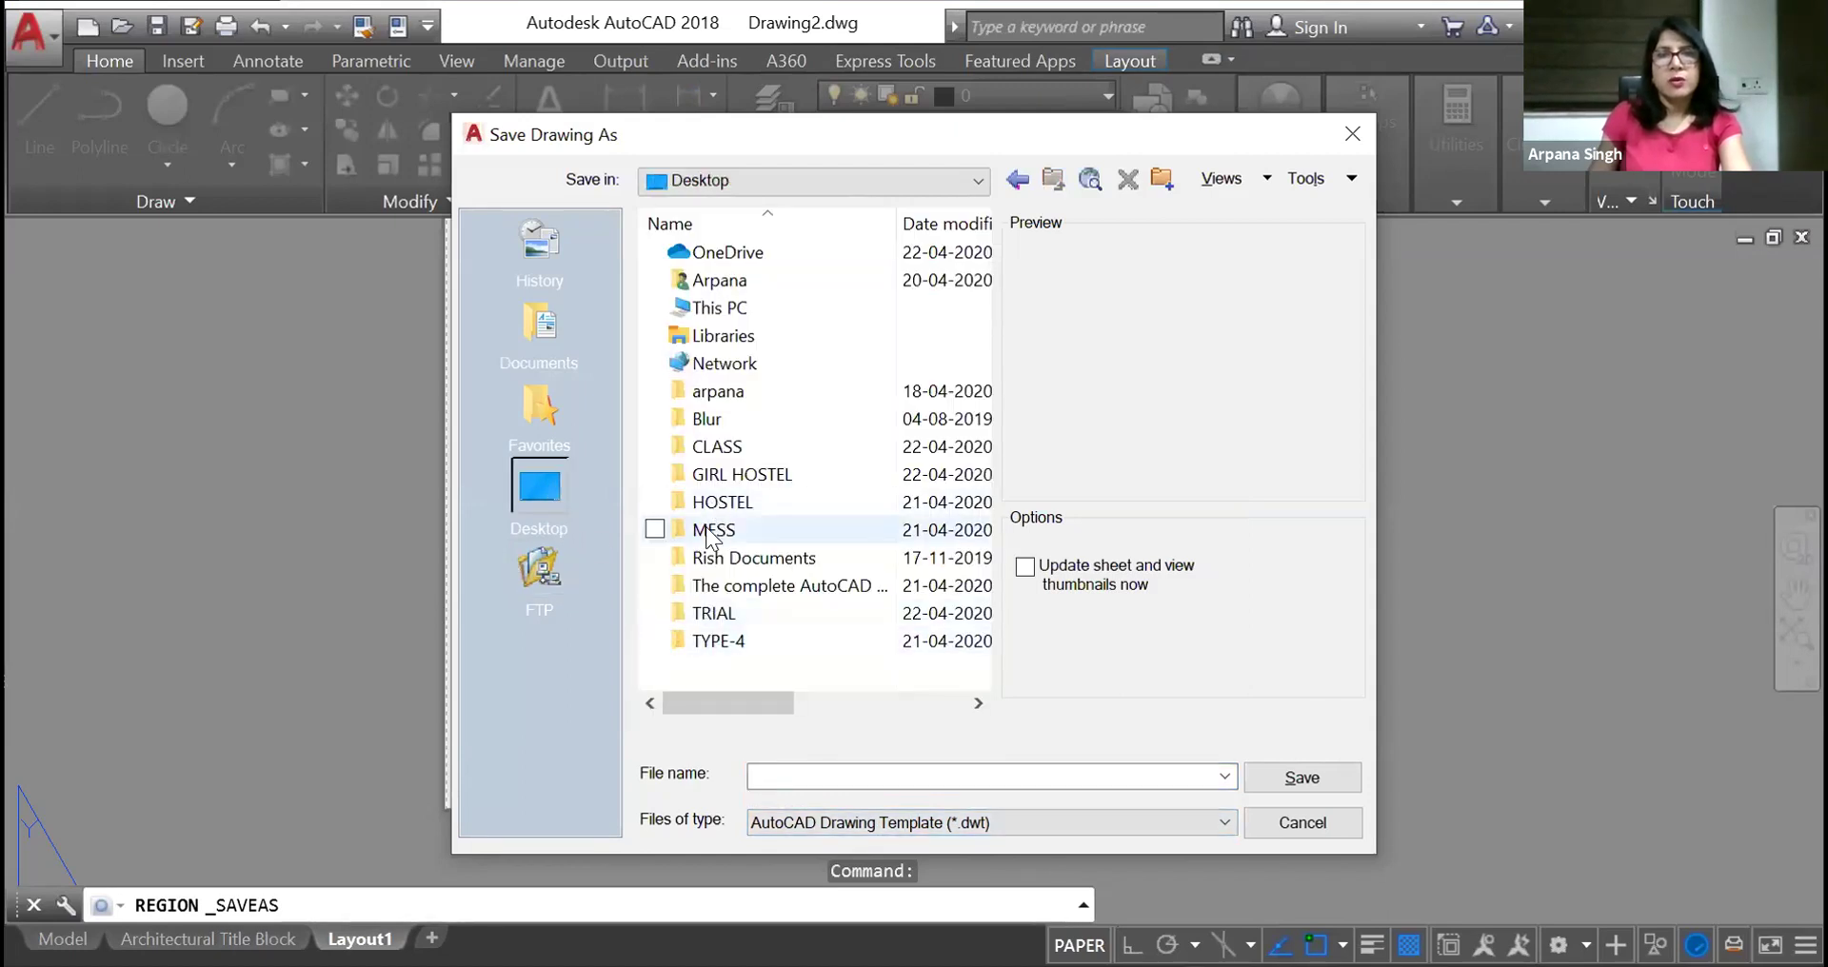
{"action": "double_click", "coordinate": [739, 454]}
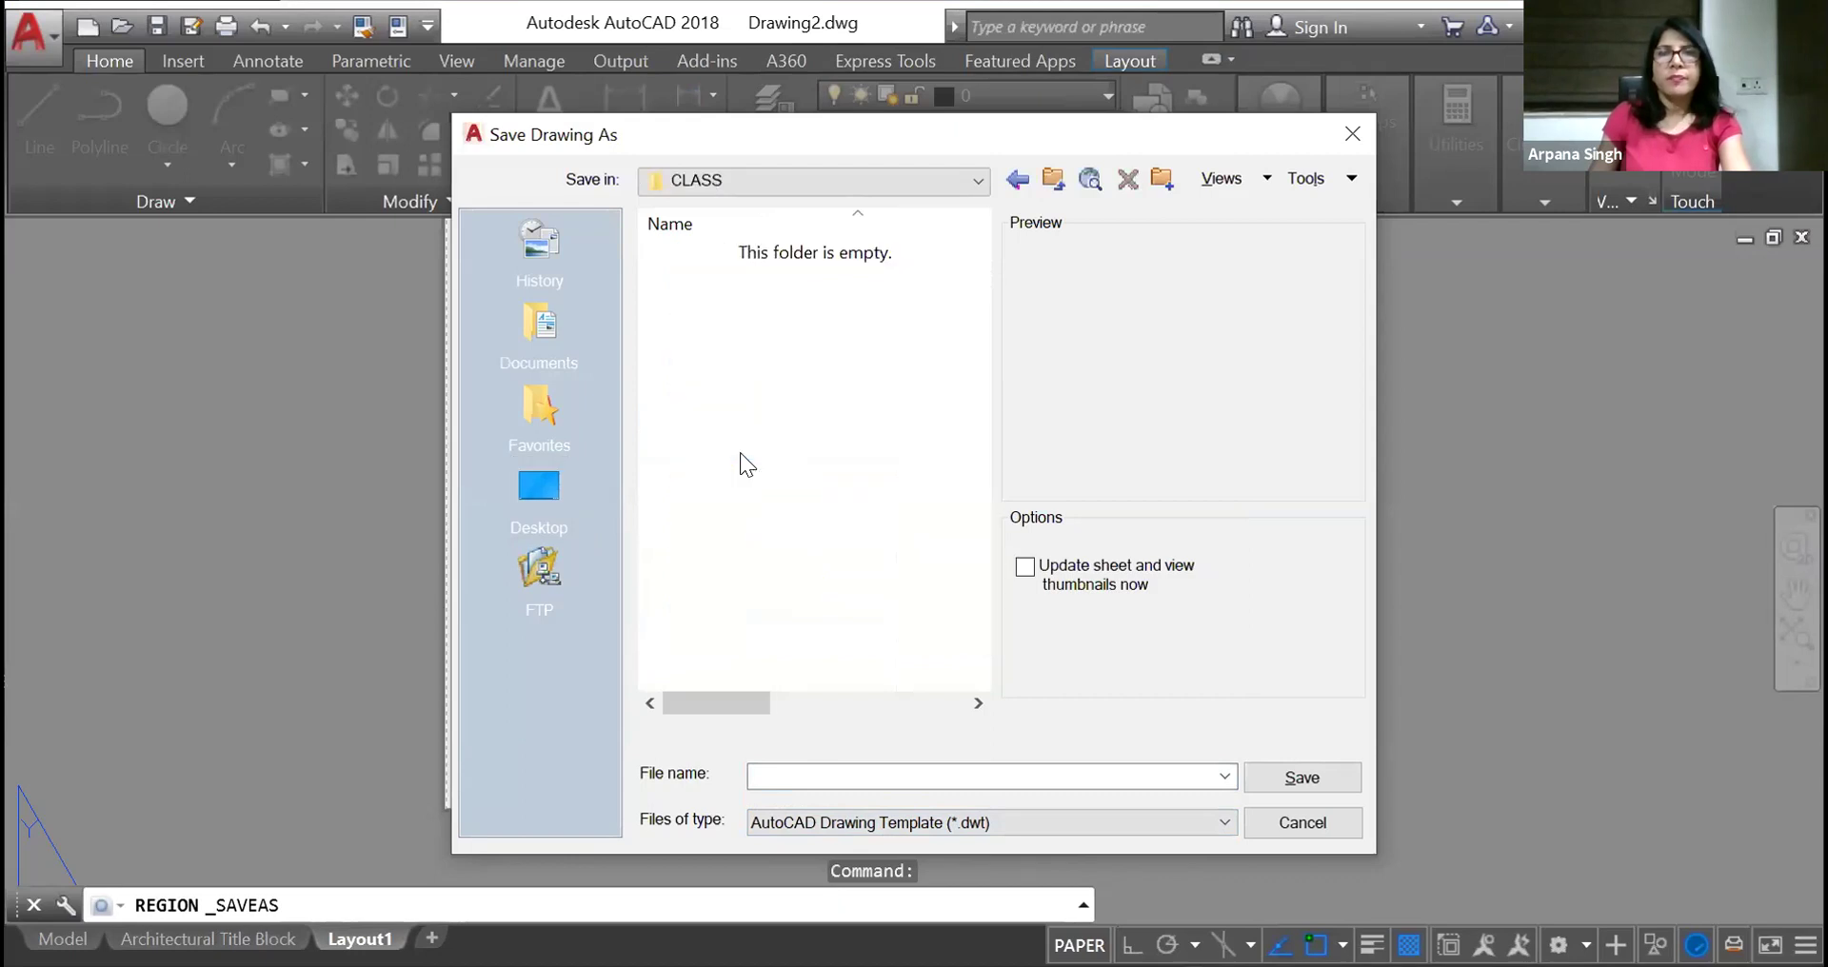
Name the template file TMT and save it
{"action": "left_click", "coordinate": [898, 777]}
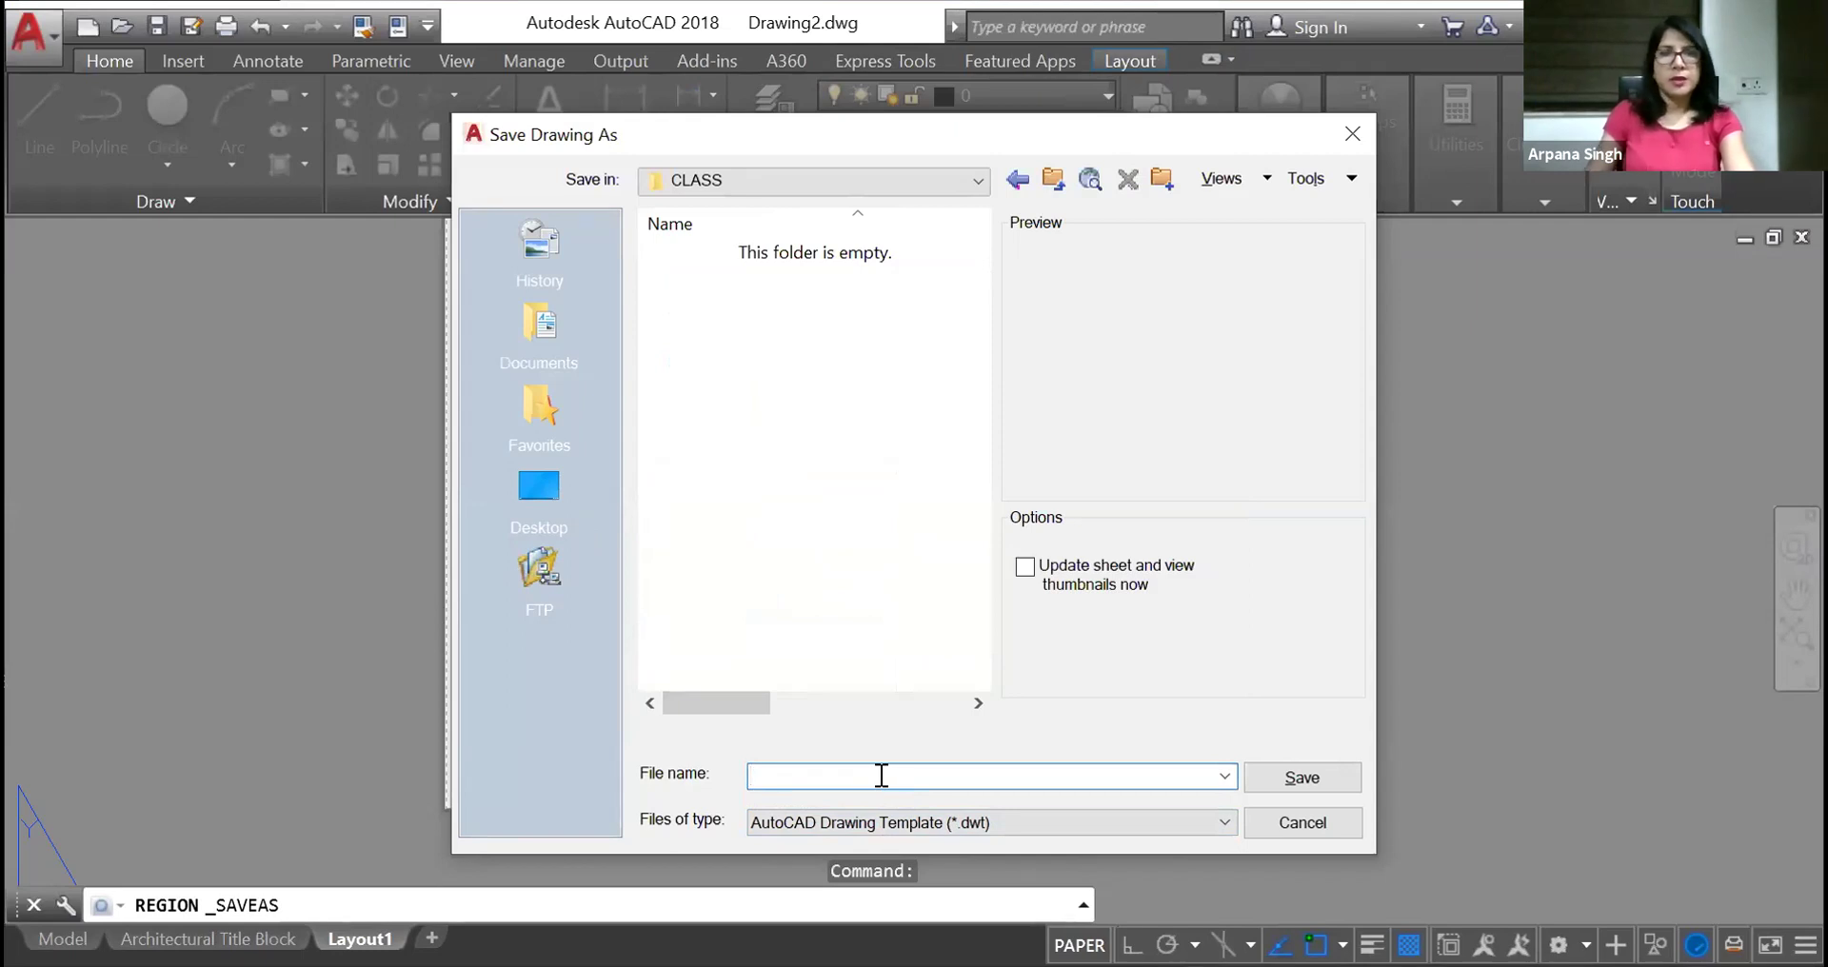
{"action": "type", "text": "TMT"}
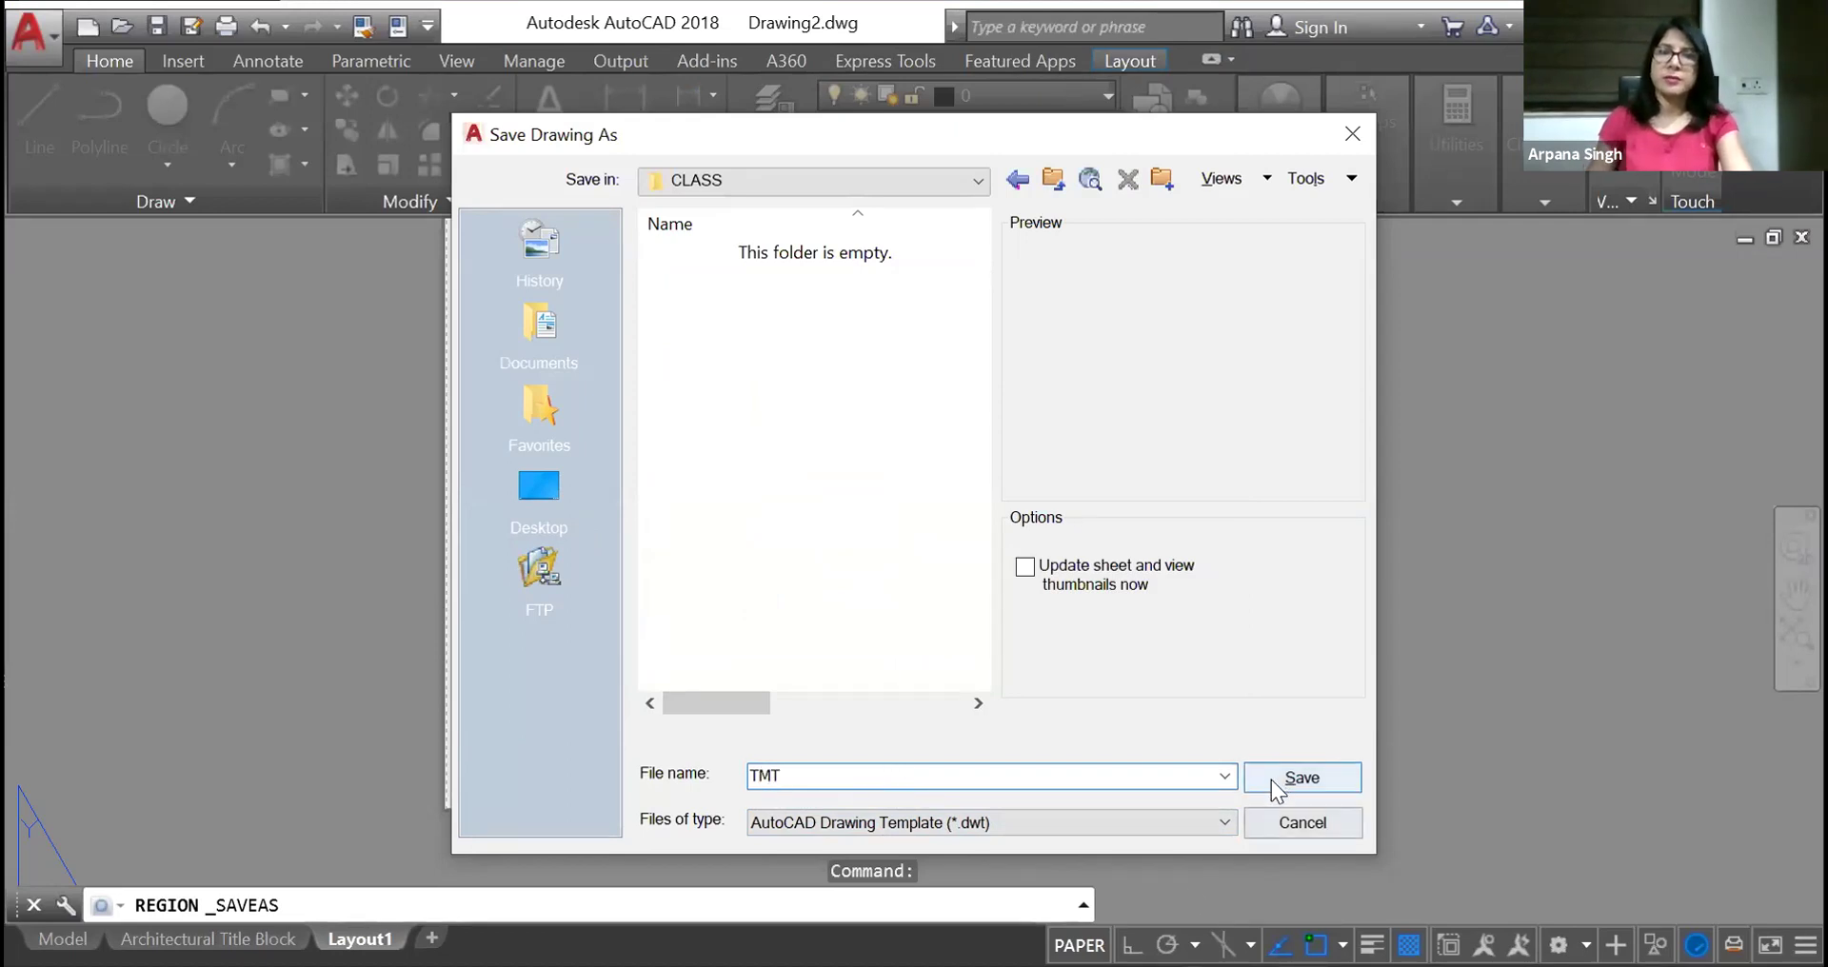
{"action": "left_click", "coordinate": [1272, 779]}
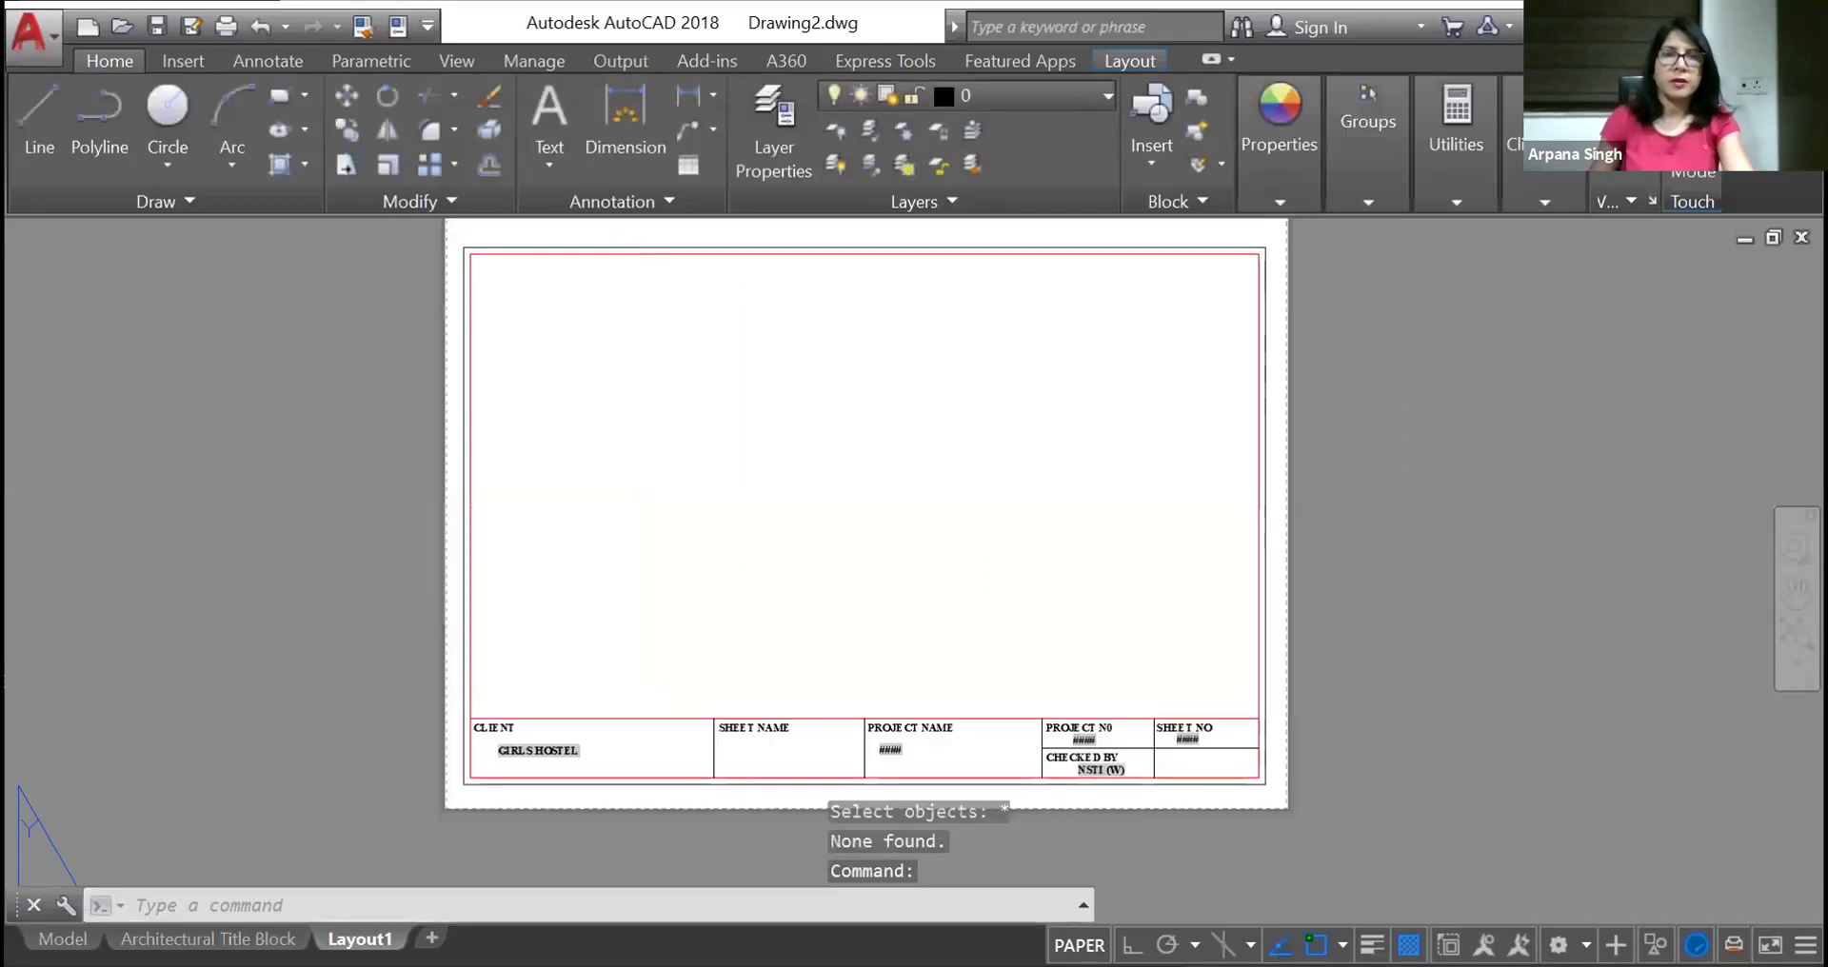
{"action": "left_click", "coordinate": [559, 321]}
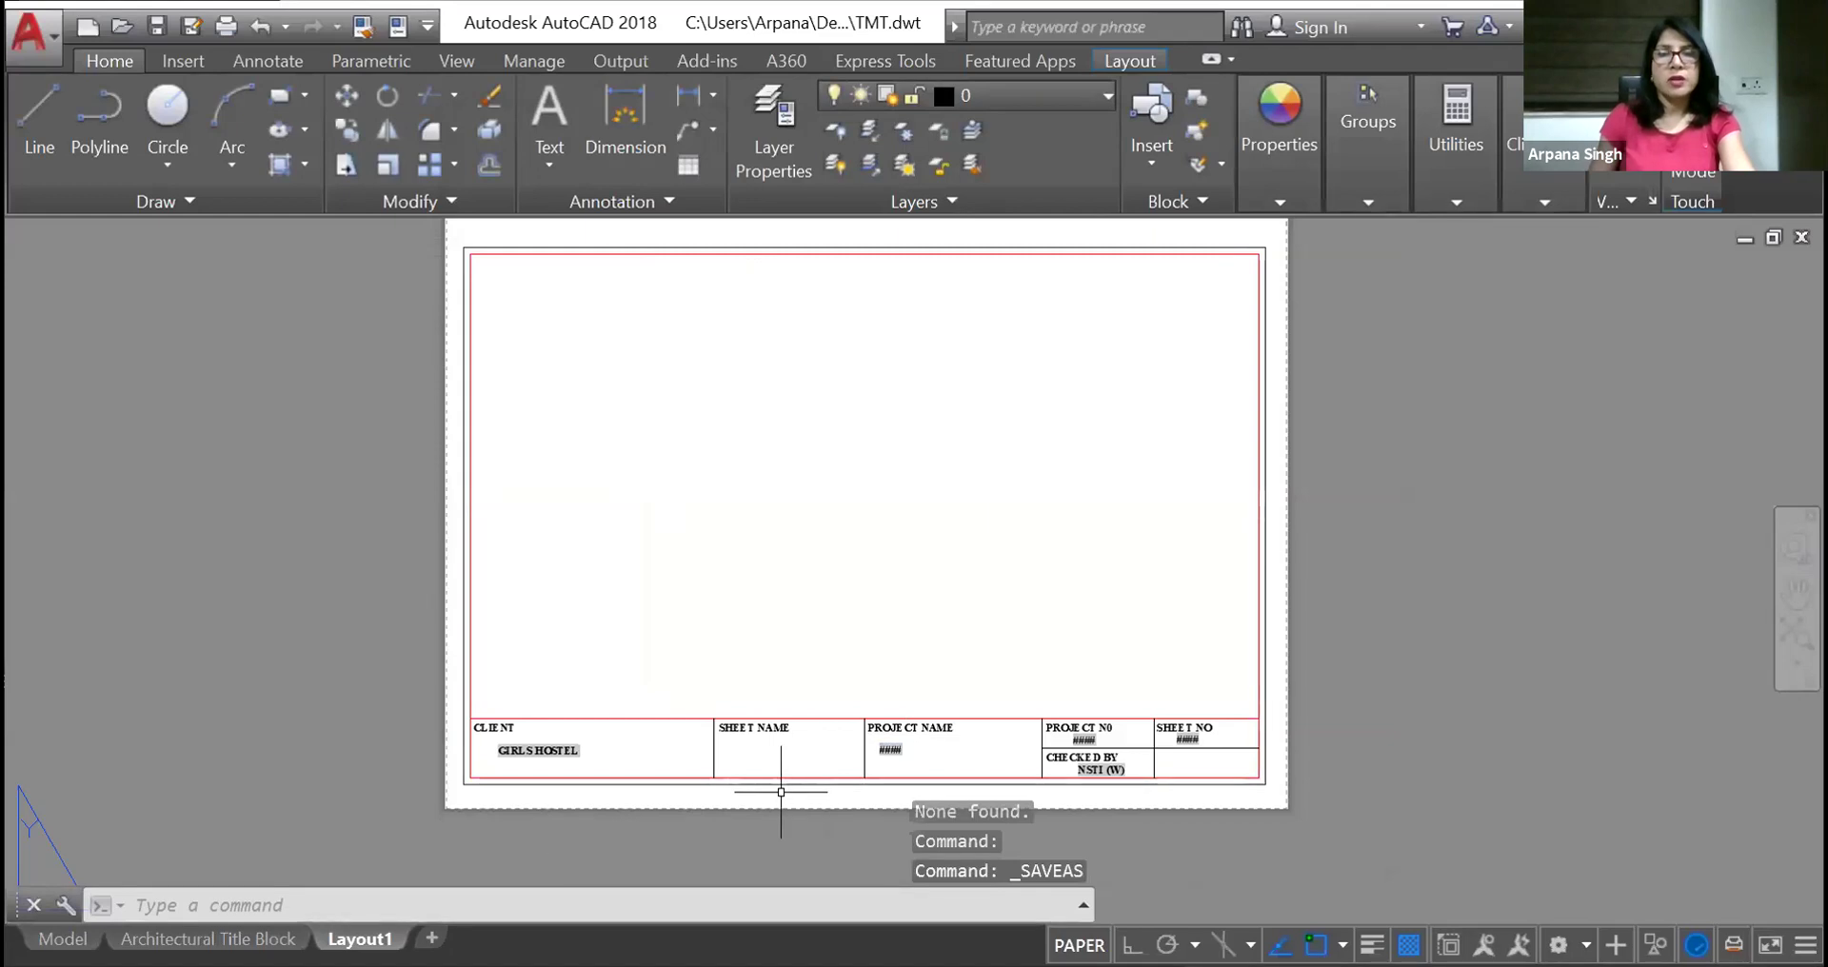
Check the filled-in title block fields and close TMT.dwt without saving further changes
{"action": "scroll", "coordinate": [547, 814], "scroll_direction": "up", "scroll_amount": 2}
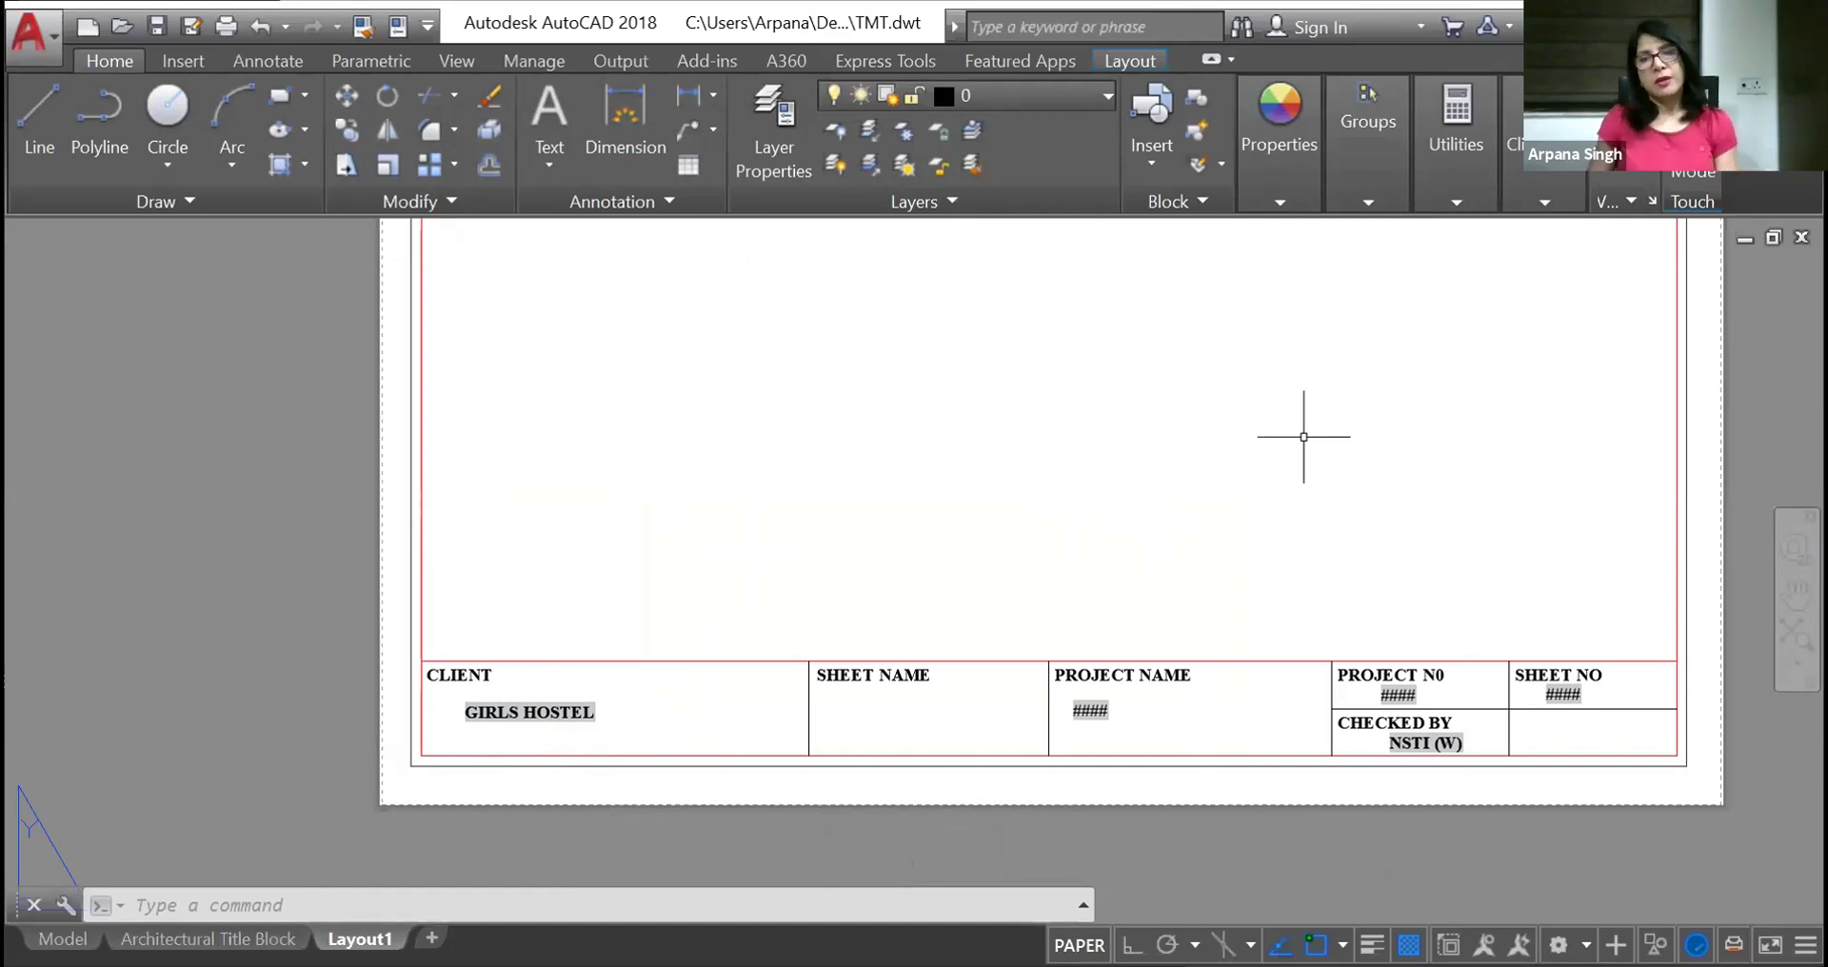
{"action": "scroll", "coordinate": [638, 677], "scroll_direction": "down", "scroll_amount": 4}
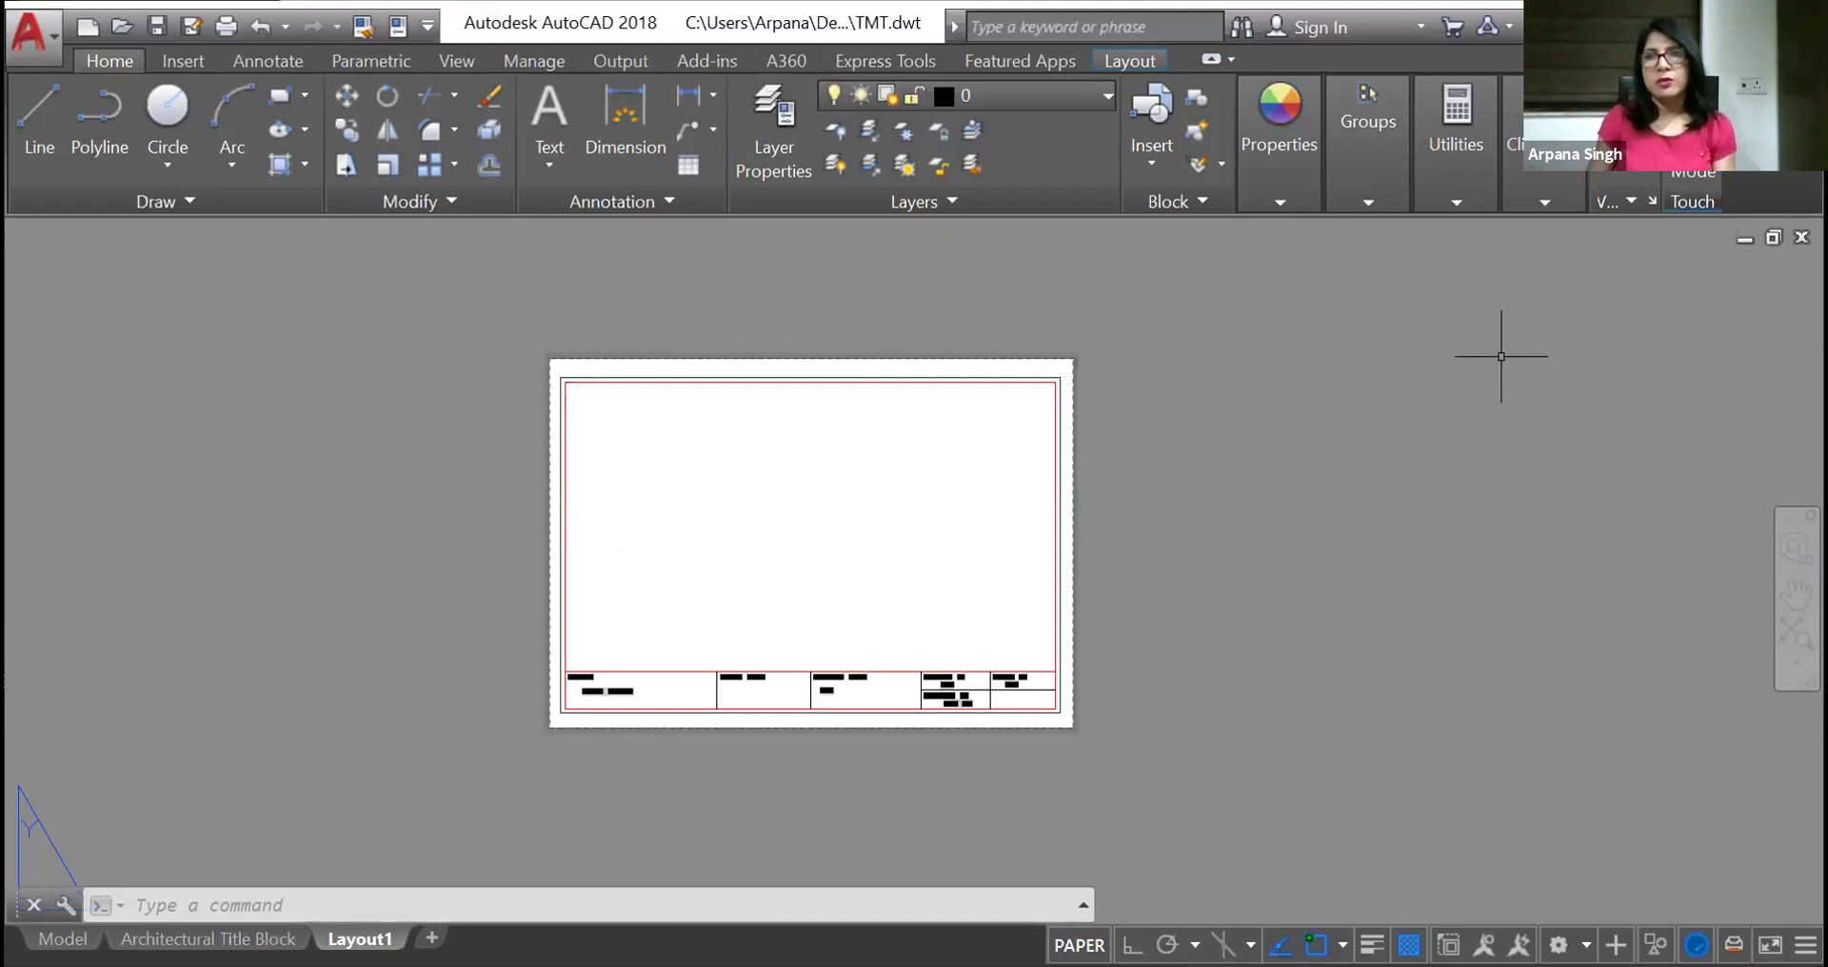
{"action": "key", "text": "ctrl+F4"}
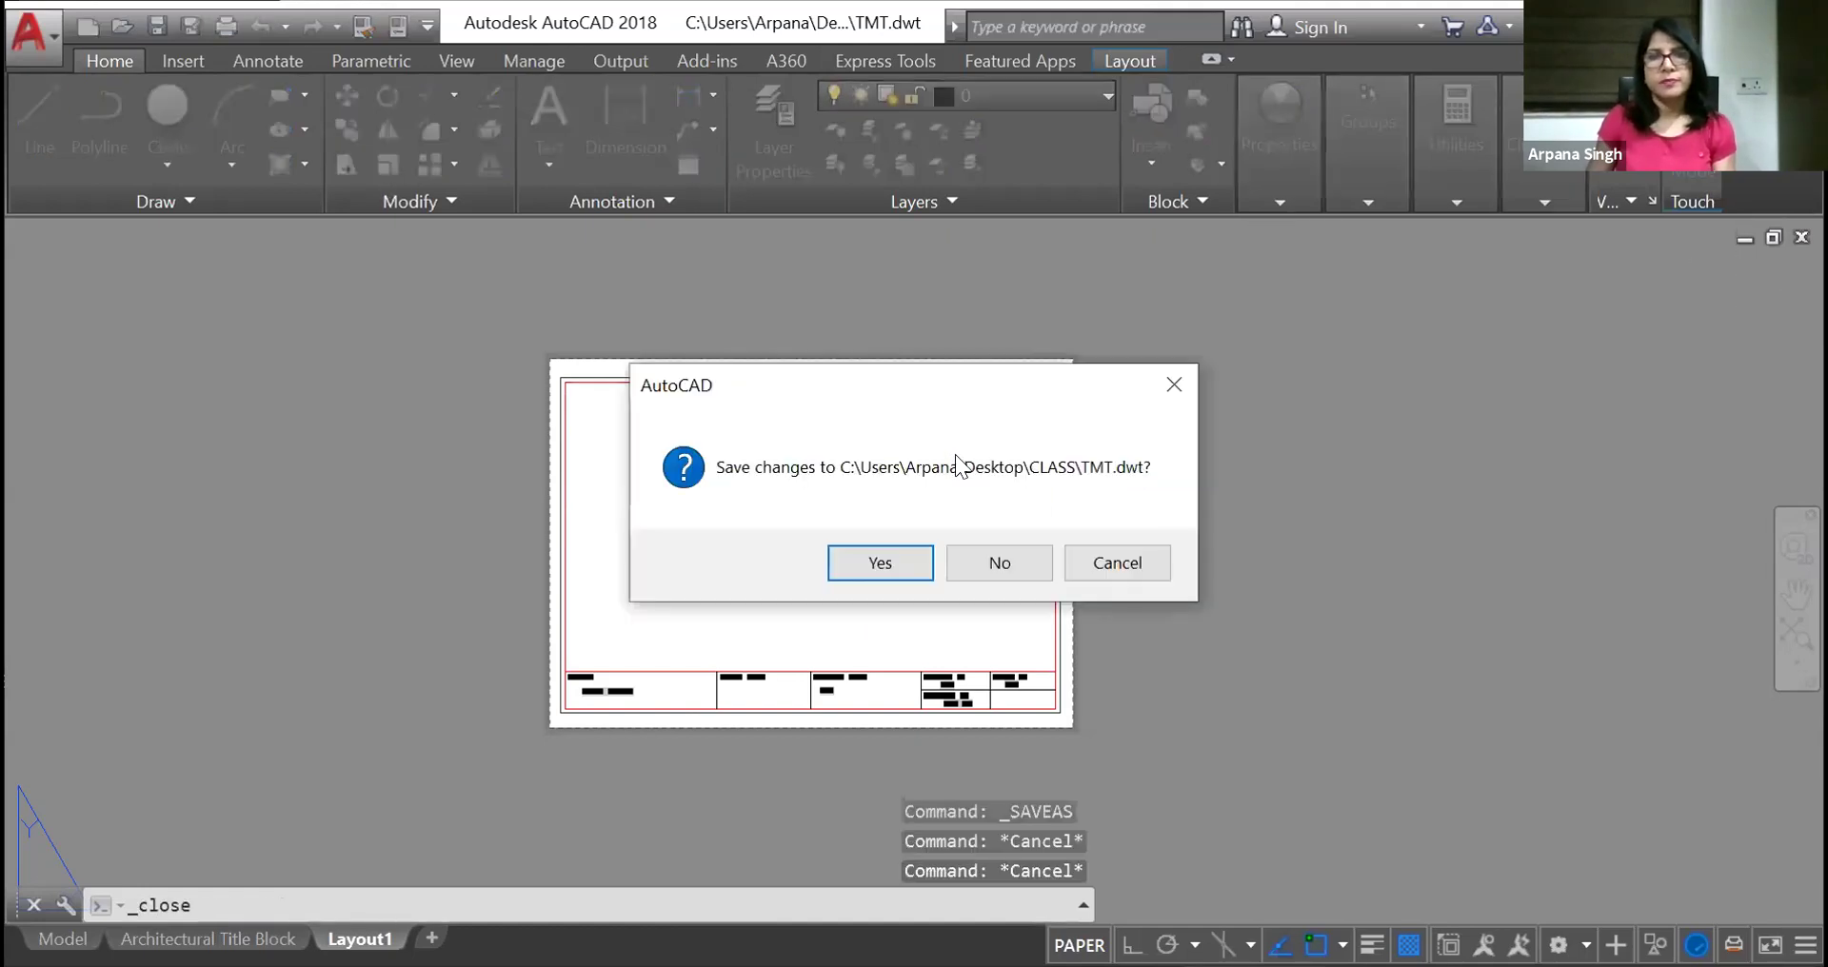
{"action": "left_click", "coordinate": [1014, 574]}
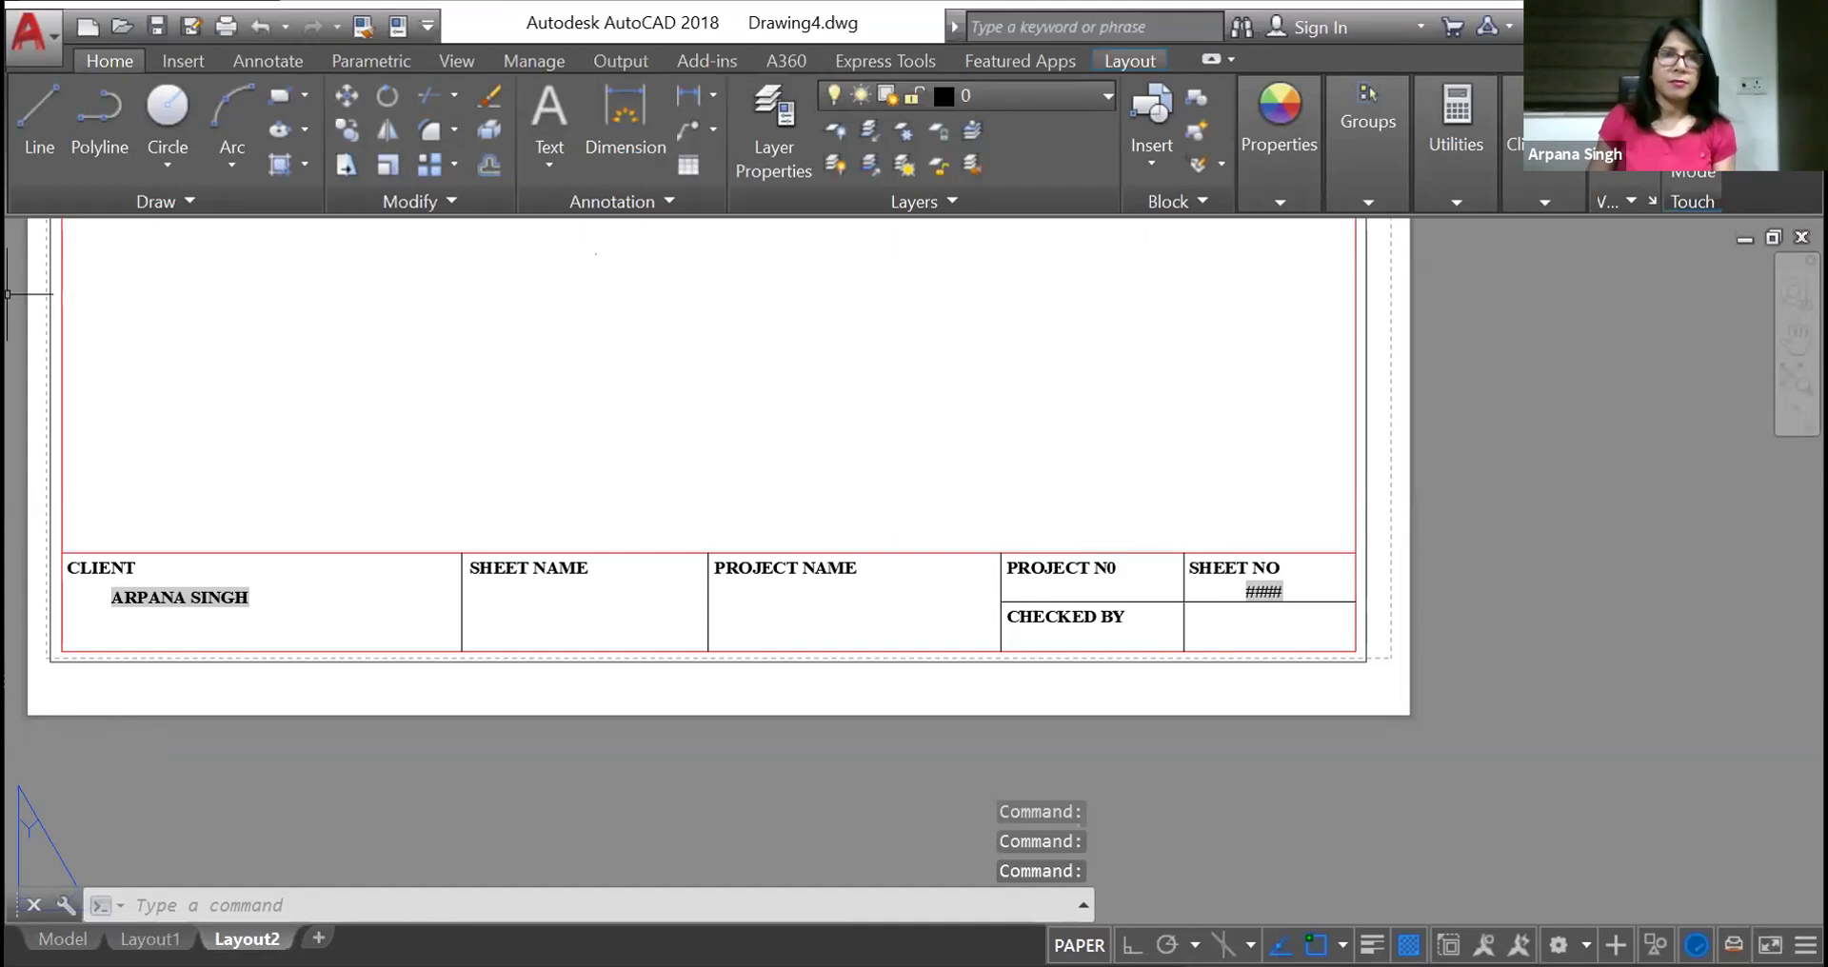
Delete Layout2 and the remaining Layout1 from Drawing4
{"action": "mouse_move", "coordinate": [150, 938]}
{"action": "right_click", "coordinate": [255, 939]}
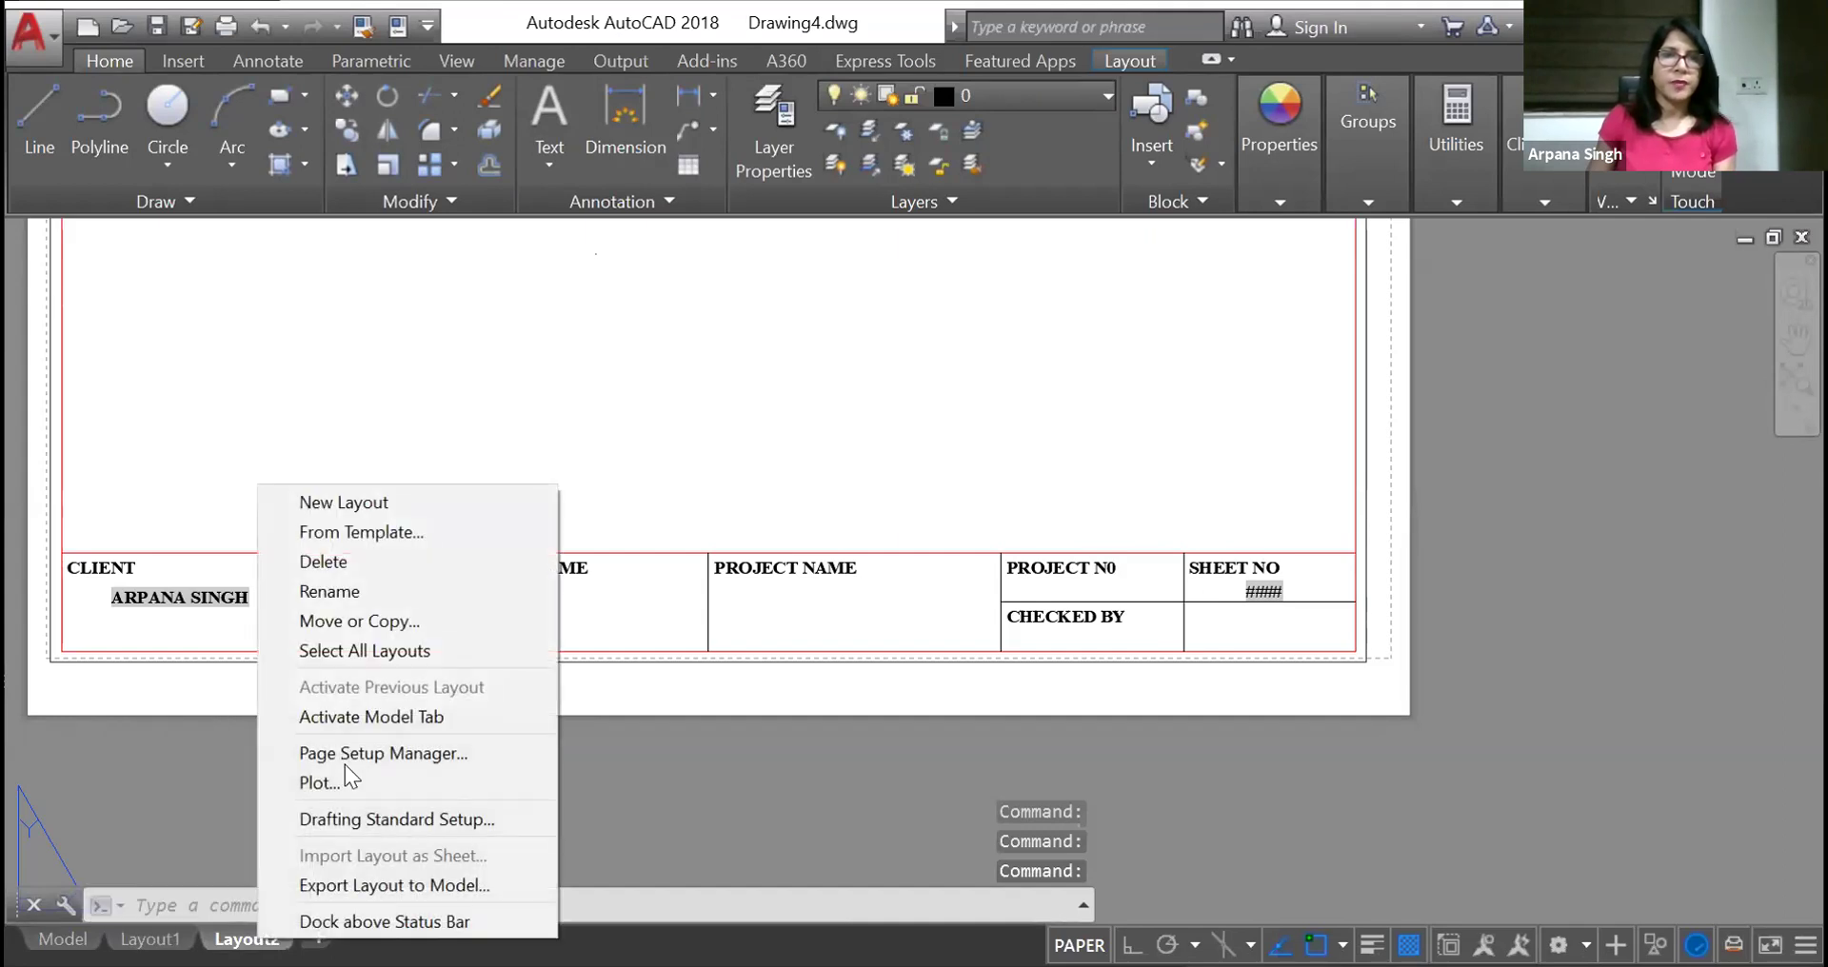
{"action": "left_click", "coordinate": [323, 562]}
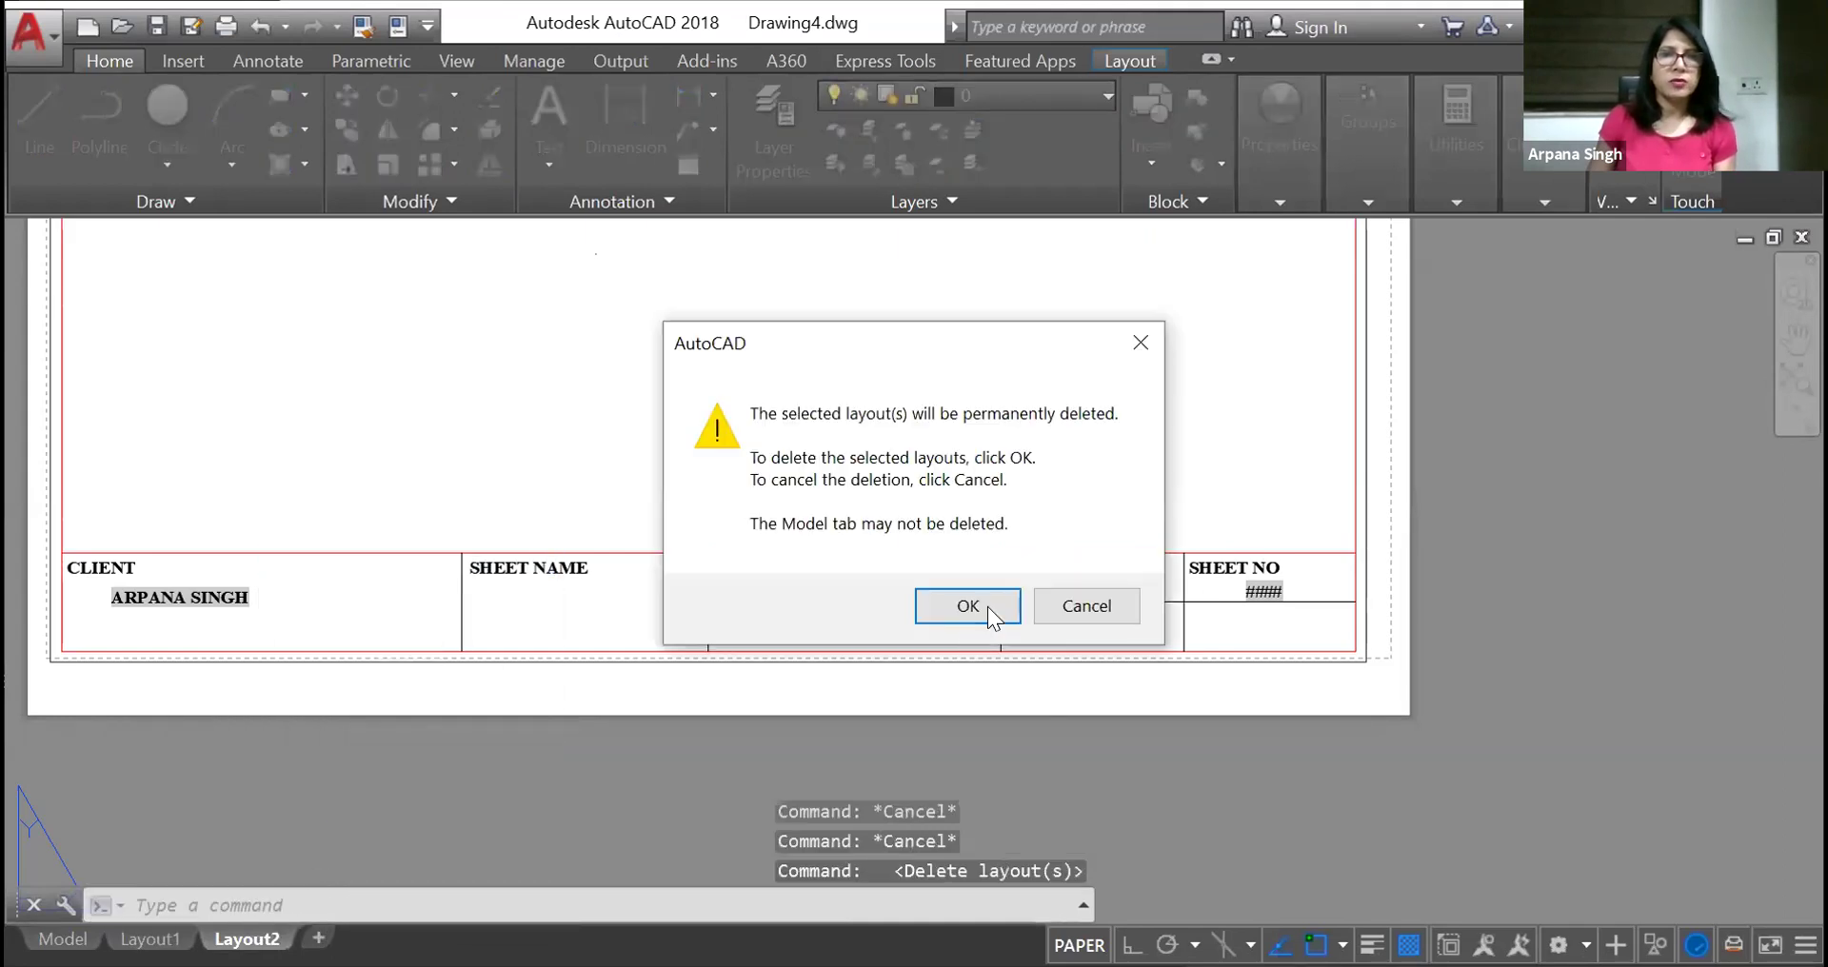
{"action": "left_click", "coordinate": [964, 606]}
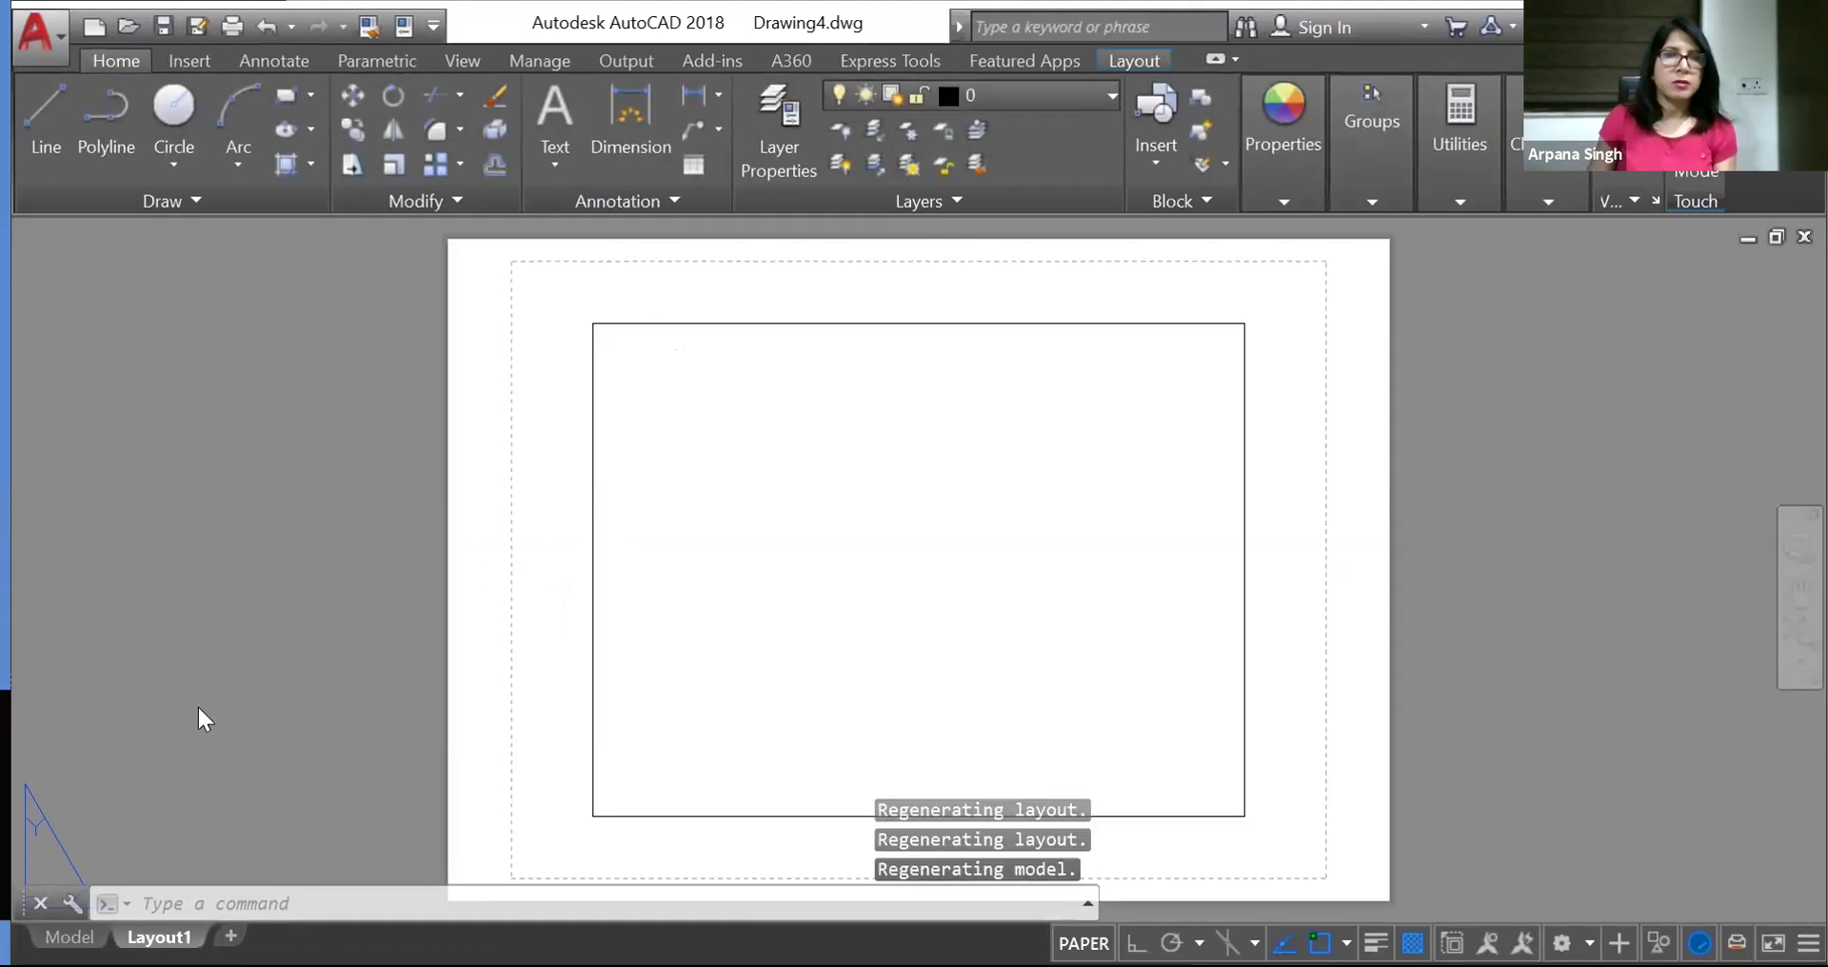
{"action": "right_click", "coordinate": [149, 939]}
{"action": "left_click", "coordinate": [219, 568]}
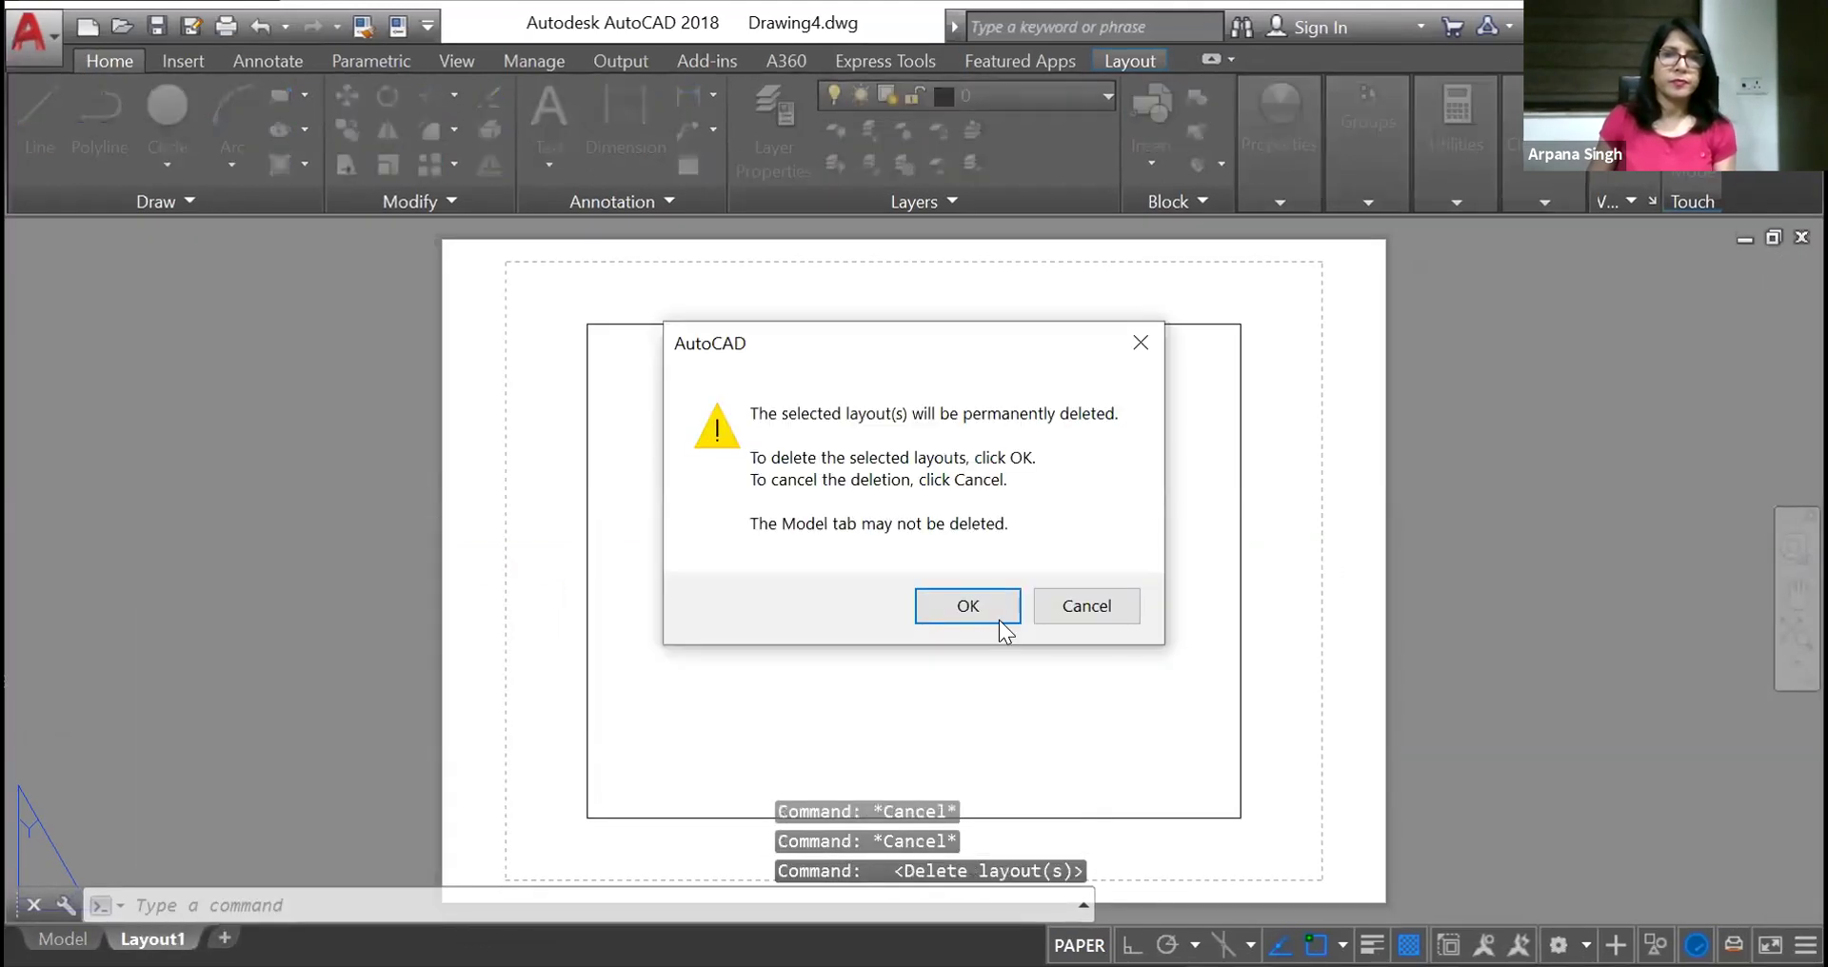
{"action": "left_click", "coordinate": [952, 619]}
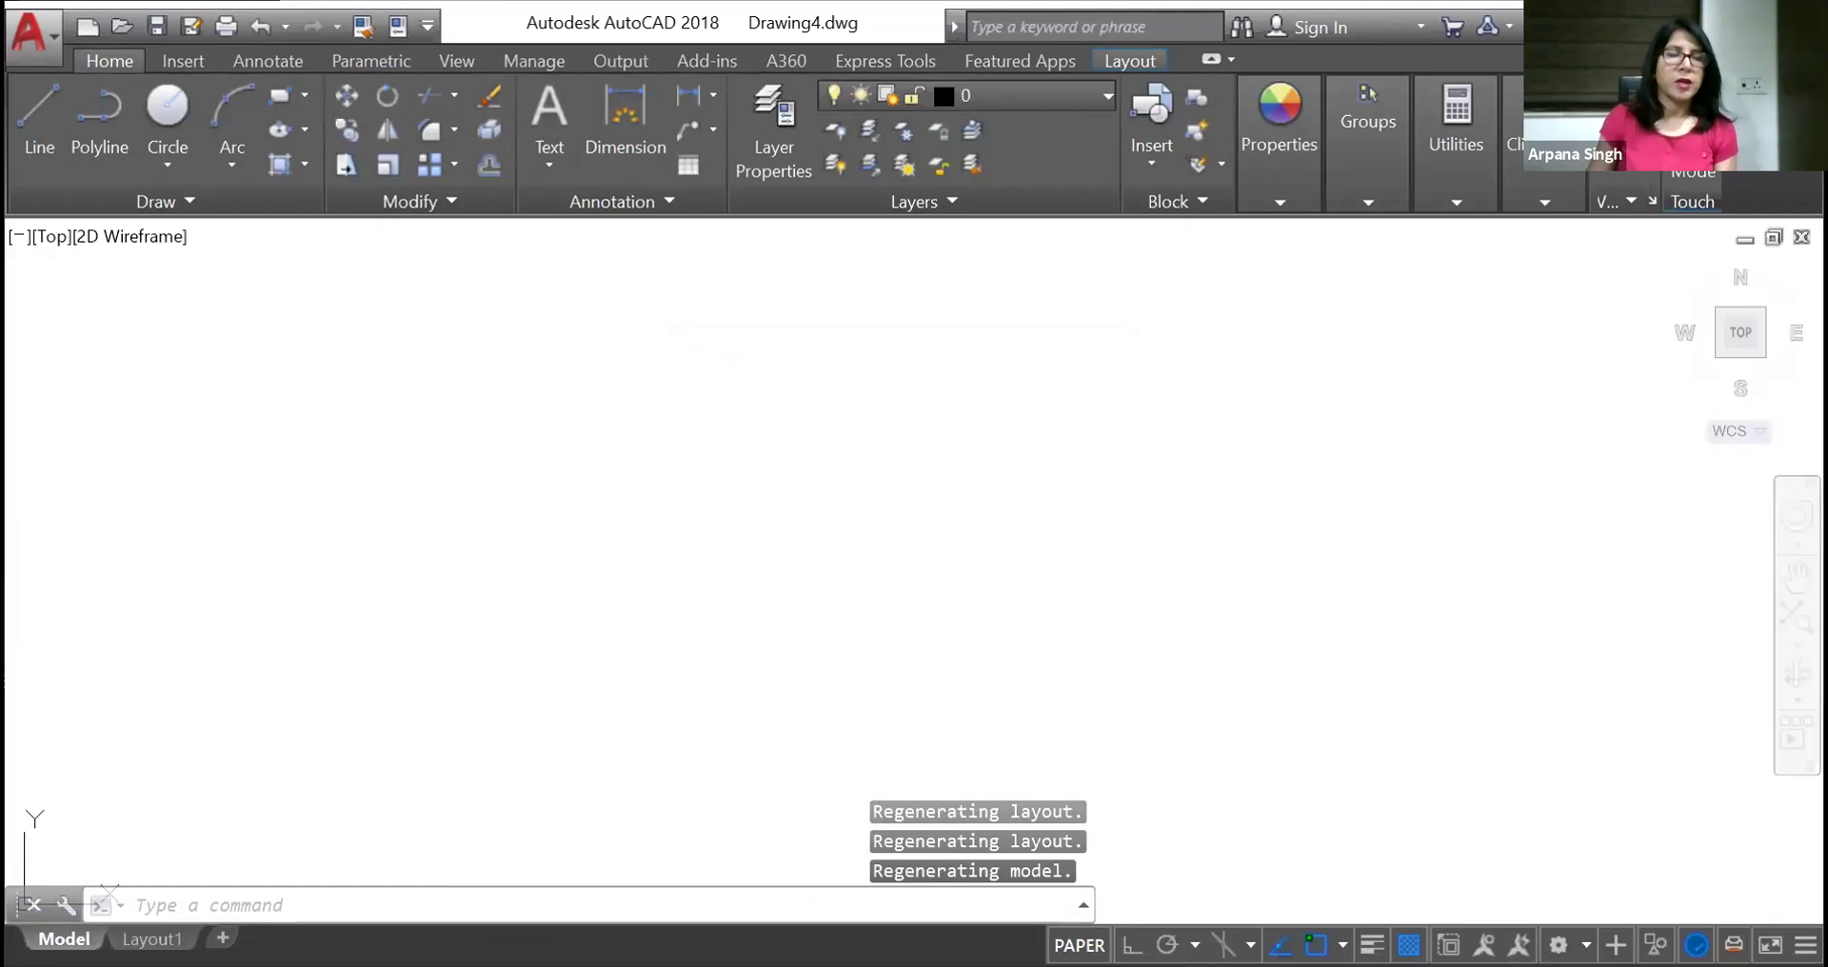
Erase the default viewport from Layout1 of Drawing4, leaving an empty sheet
{"action": "scroll", "coordinate": [695, 486], "scroll_direction": "down", "scroll_amount": 2}
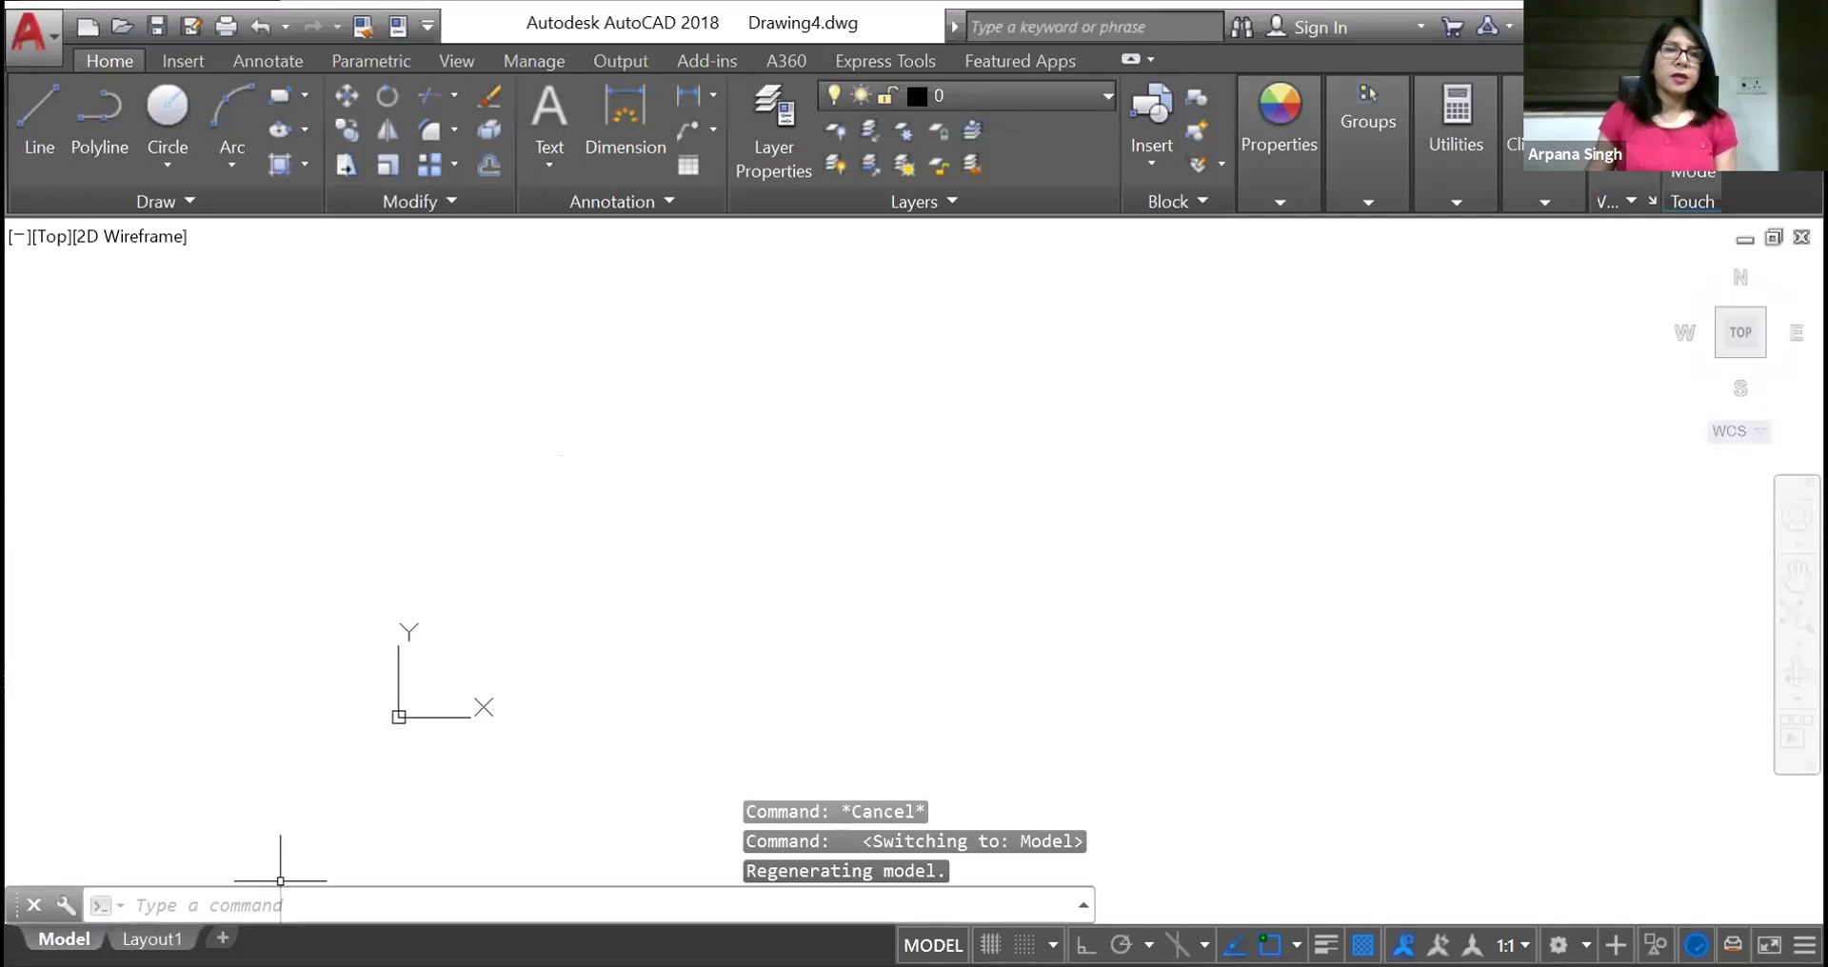
{"action": "left_click", "coordinate": [152, 939]}
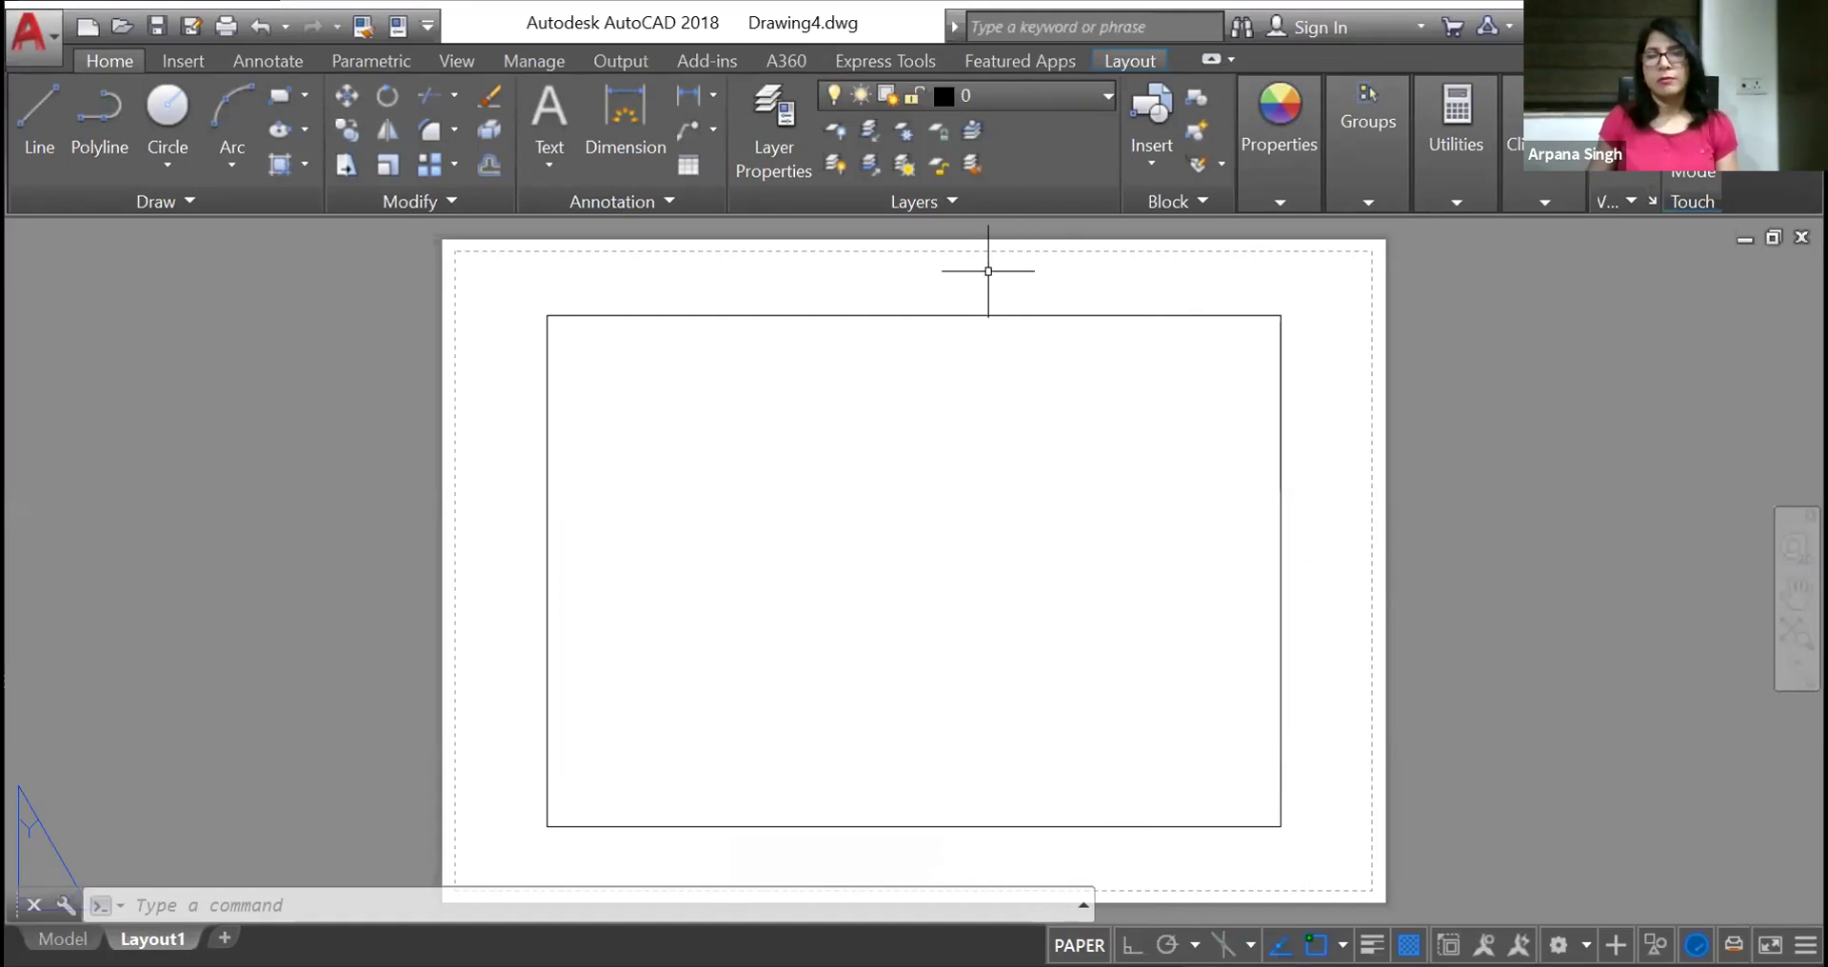
{"action": "mouse_move", "coordinate": [998, 316]}
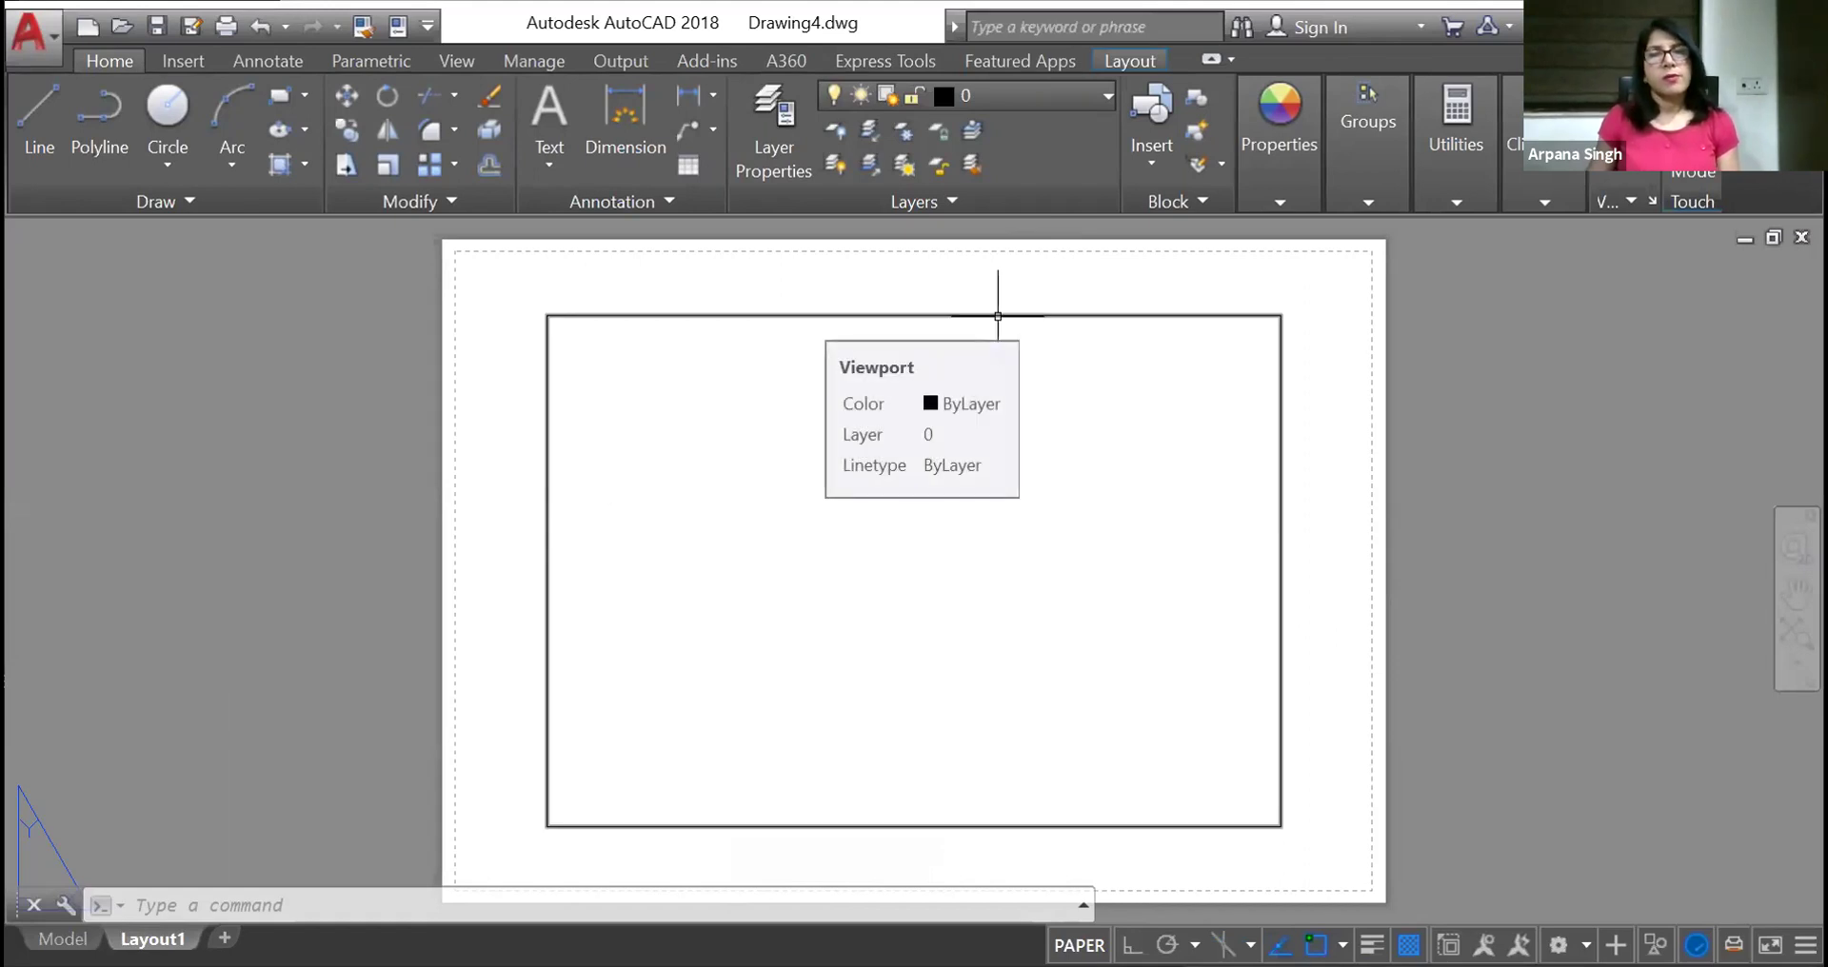
{"action": "left_click", "coordinate": [998, 316]}
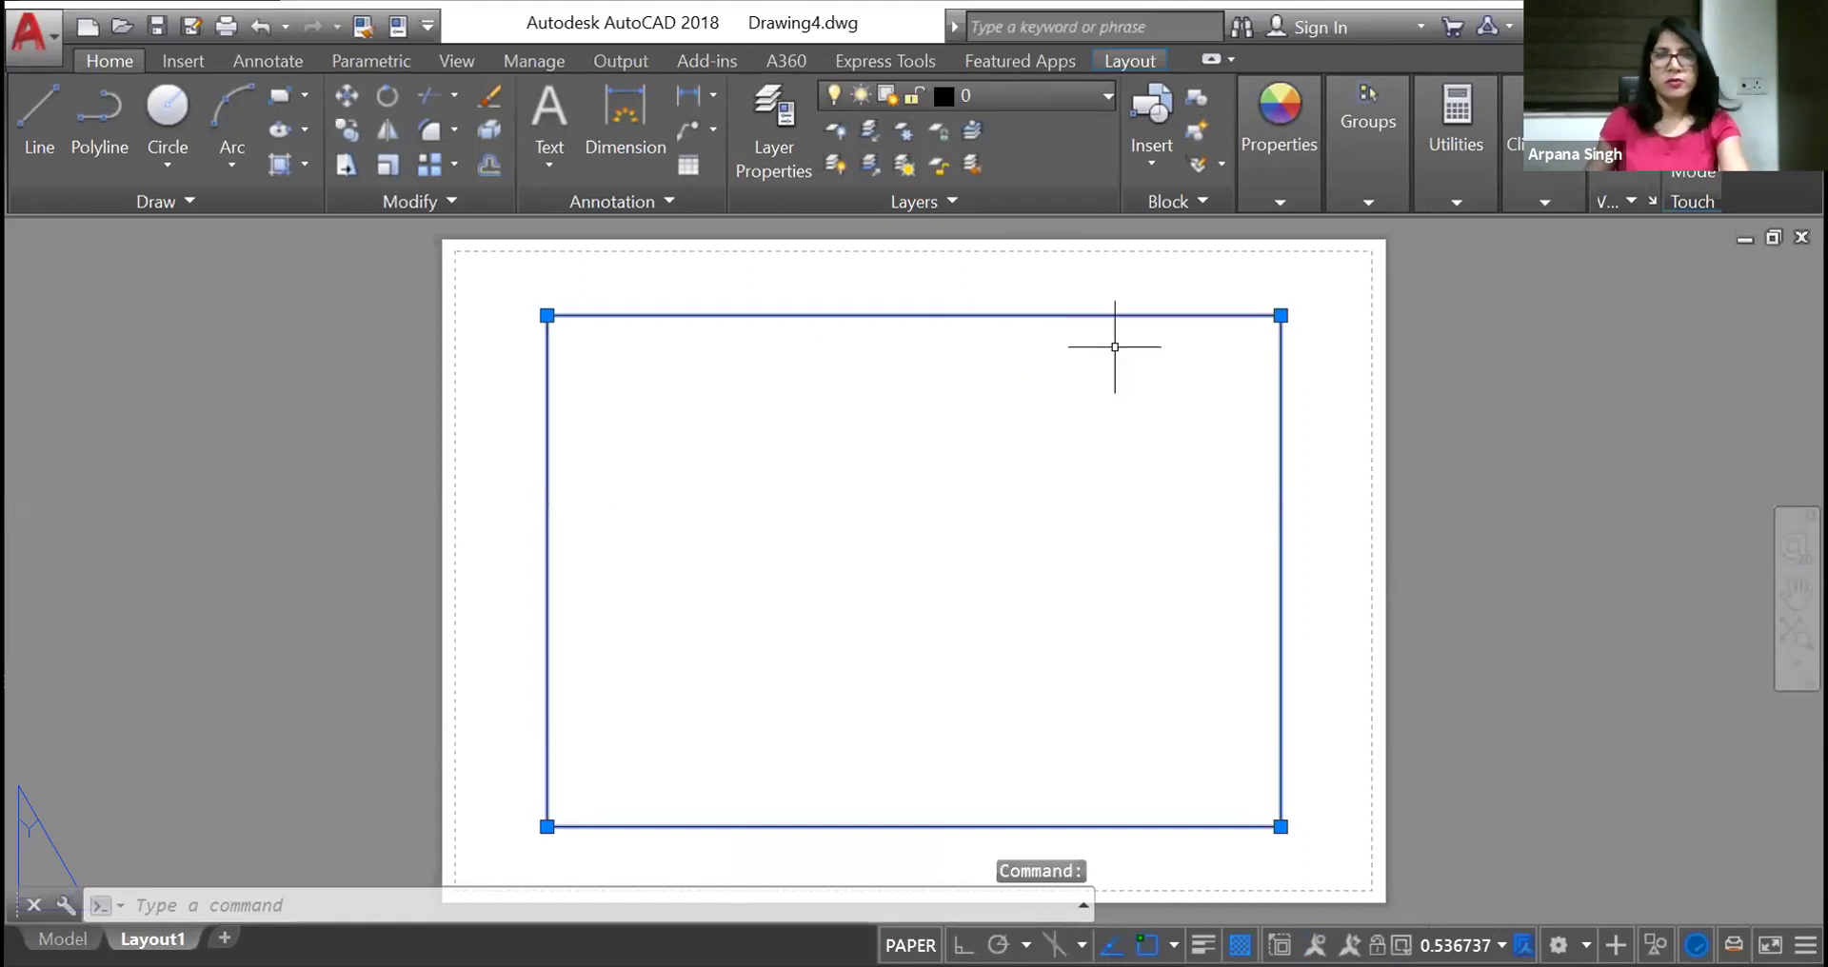
{"action": "type", "text": "E"}
{"action": "key", "text": "Return"}
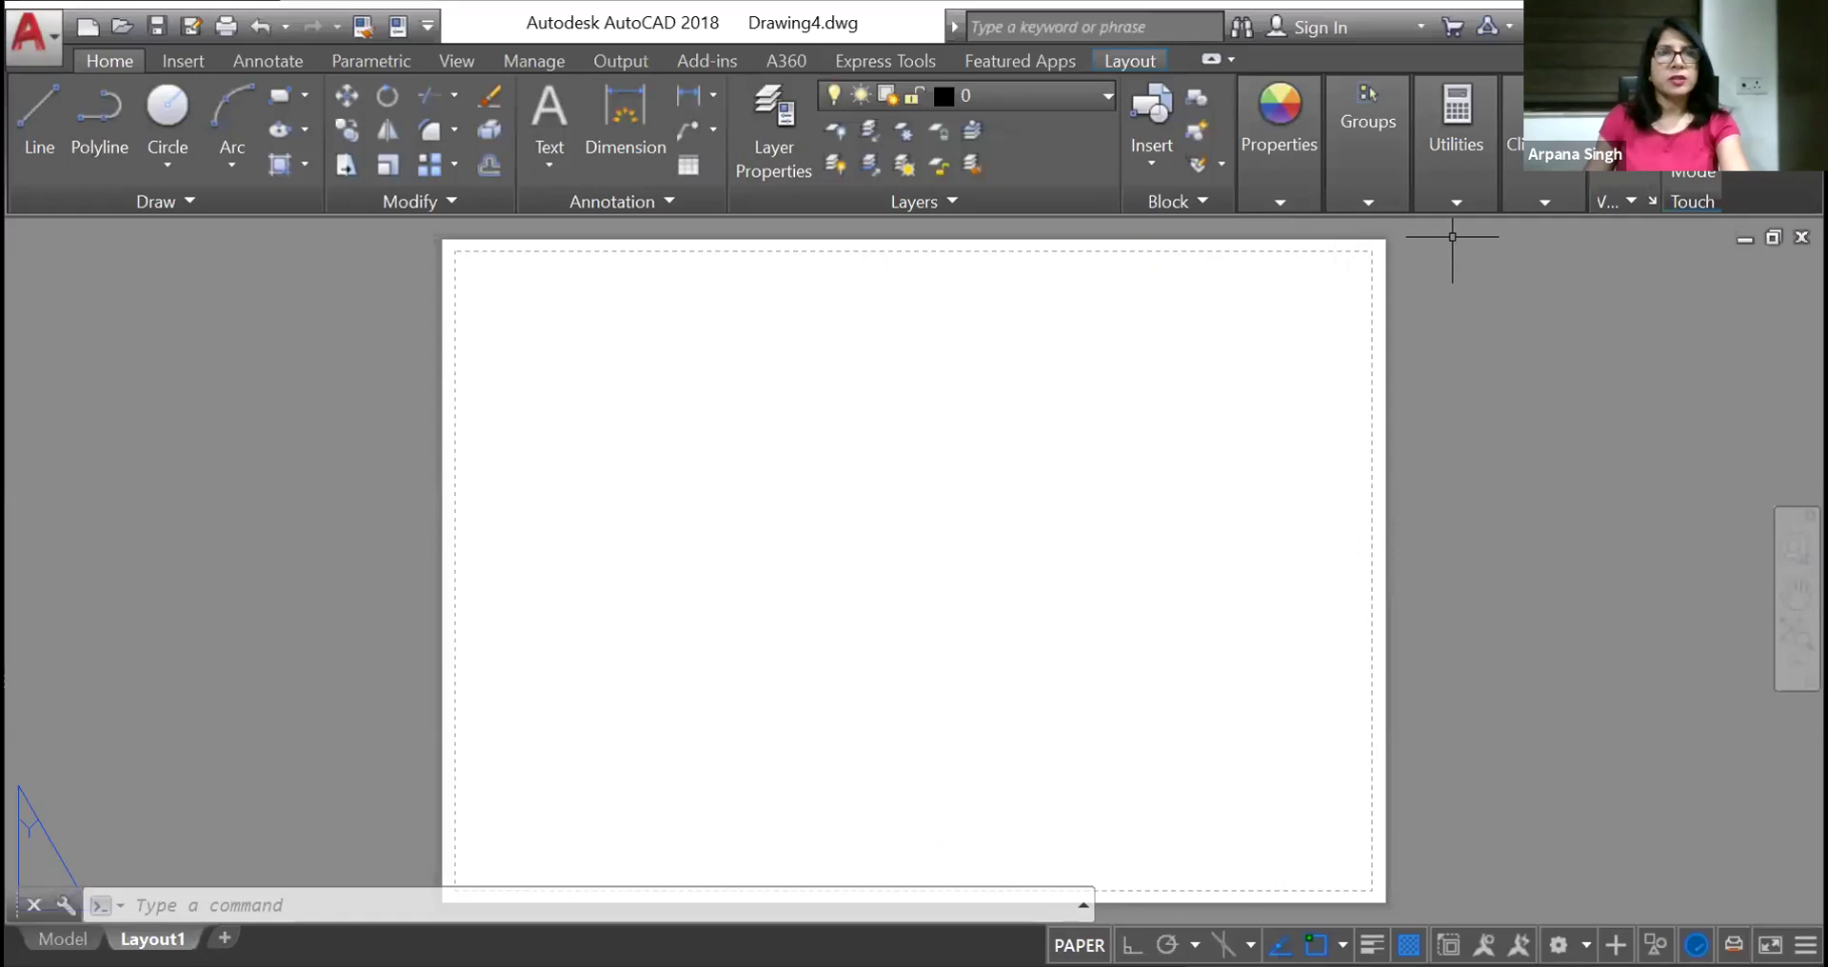
{"action": "left_click", "coordinate": [33, 34]}
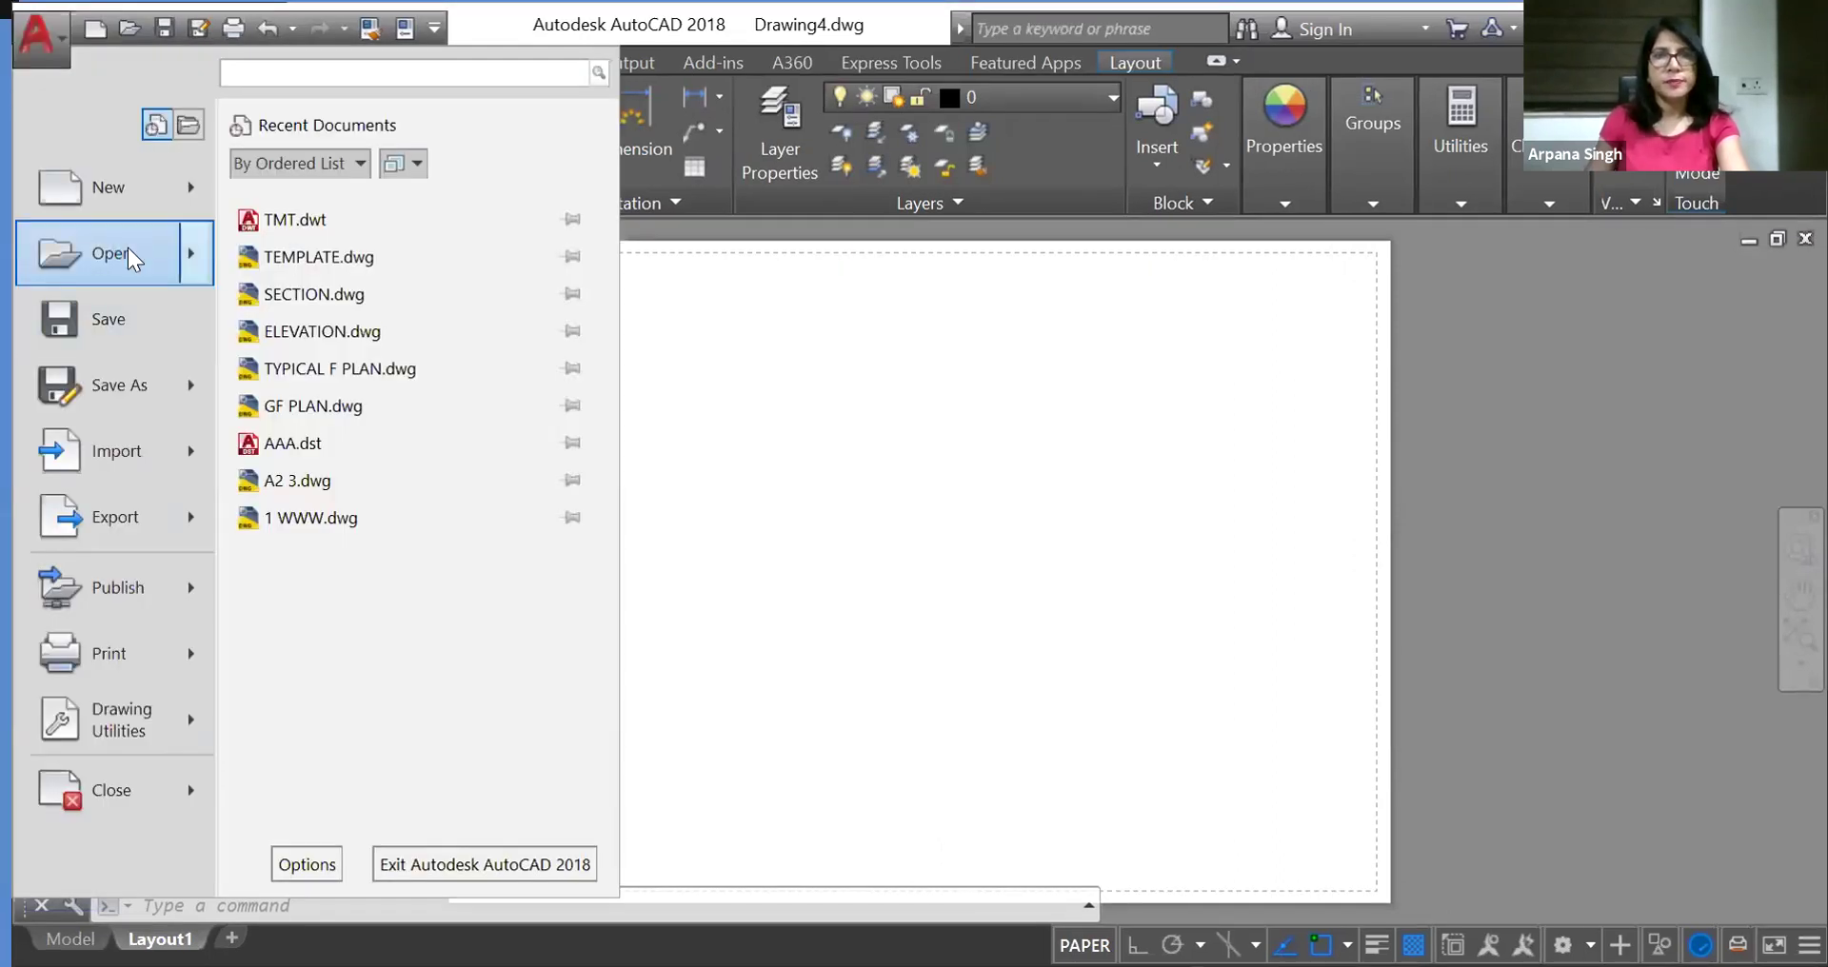
{"action": "left_click", "coordinate": [128, 253]}
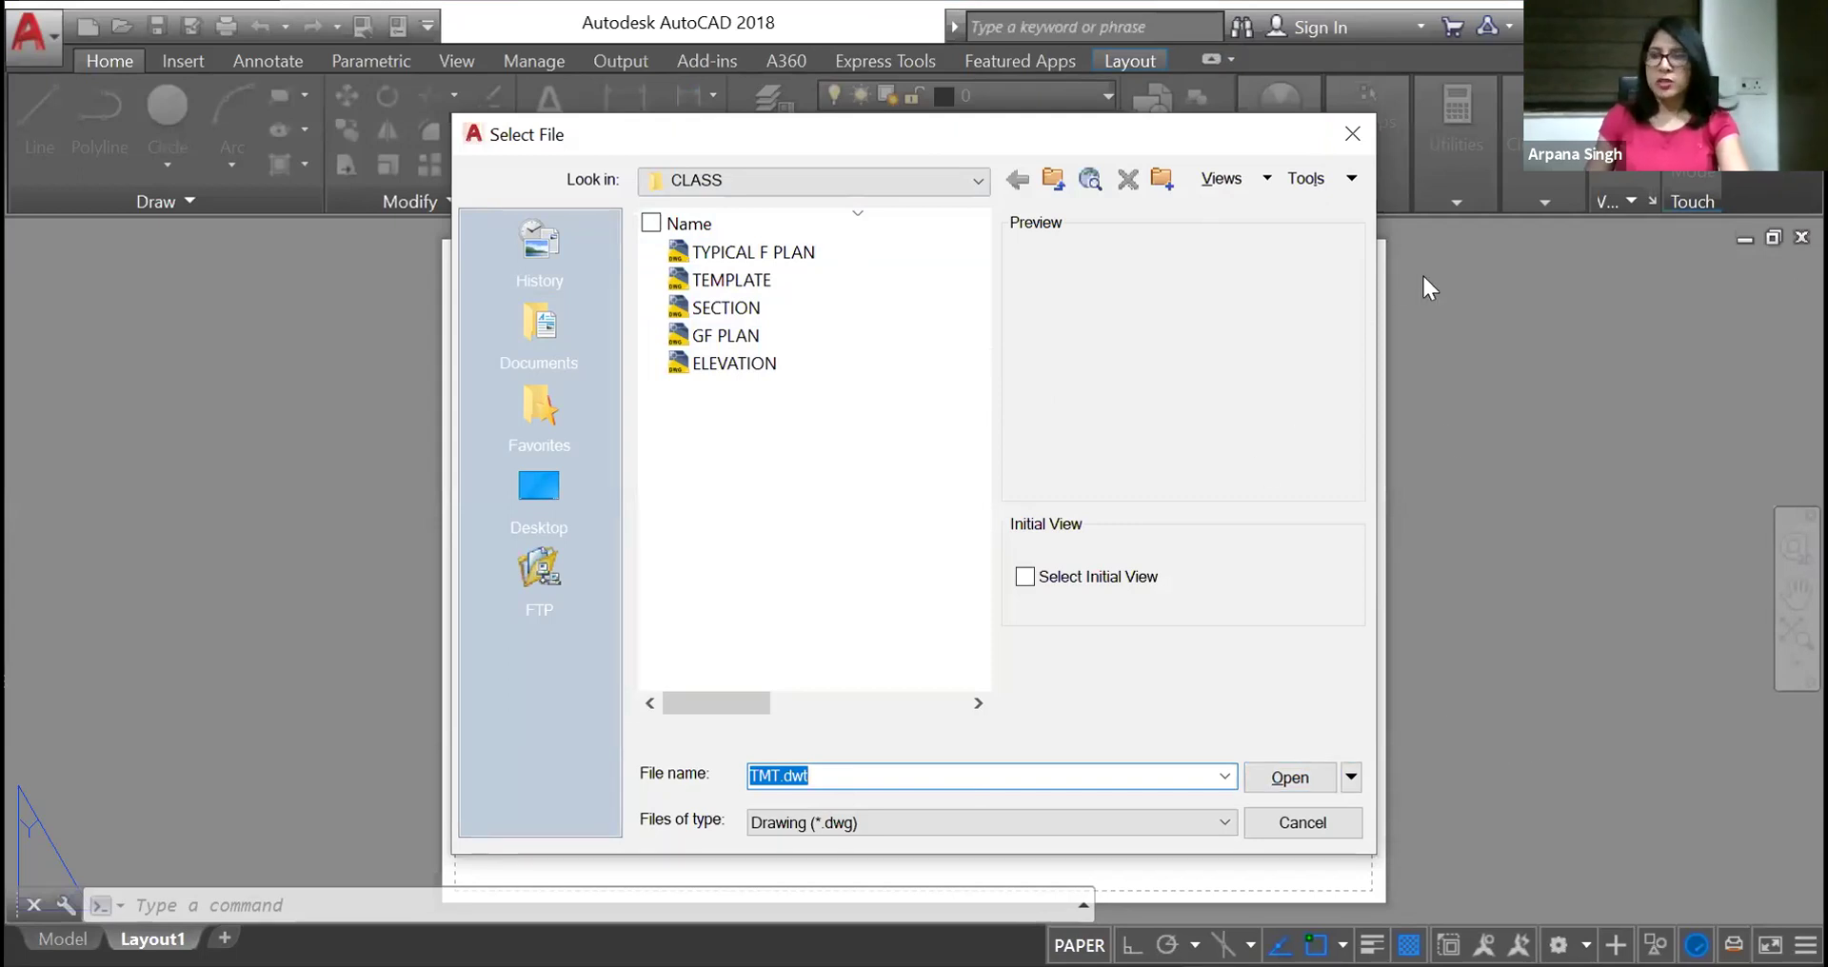
{"action": "left_click", "coordinate": [1356, 129]}
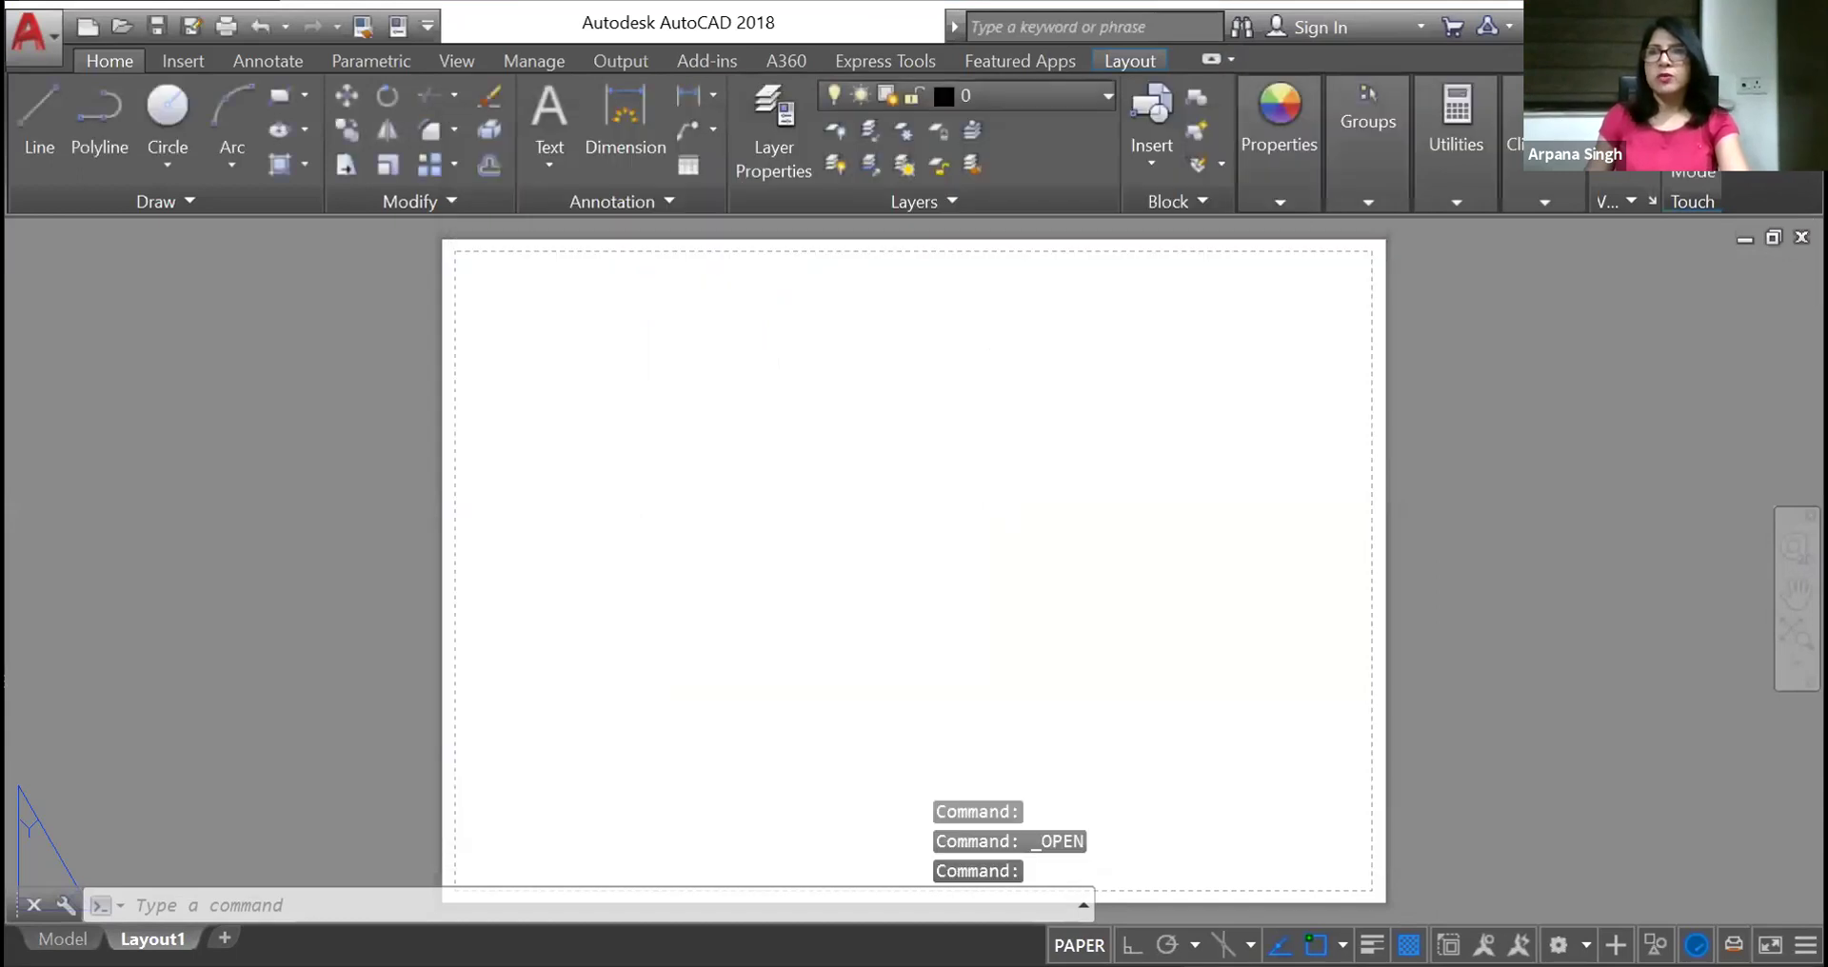
Close Drawing4
{"action": "left_click", "coordinate": [1801, 238]}
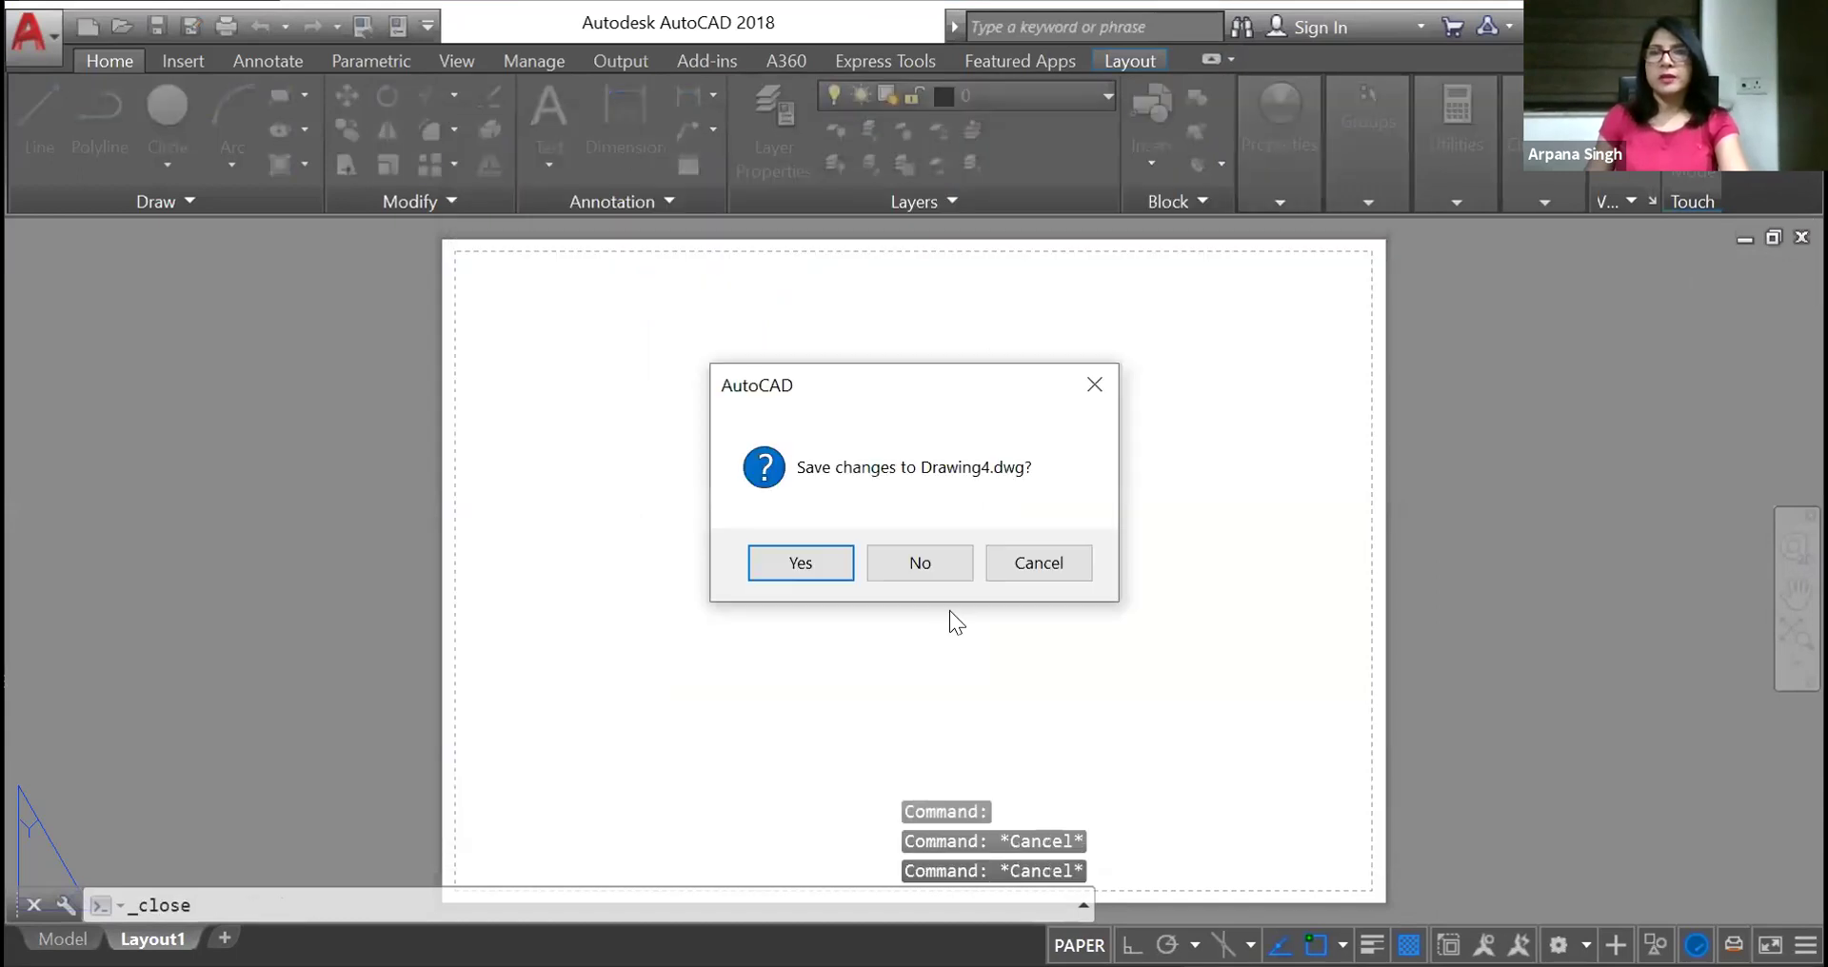
Close Drawing4 without saving its changes and start a new blank drawing
{"action": "left_click", "coordinate": [934, 563]}
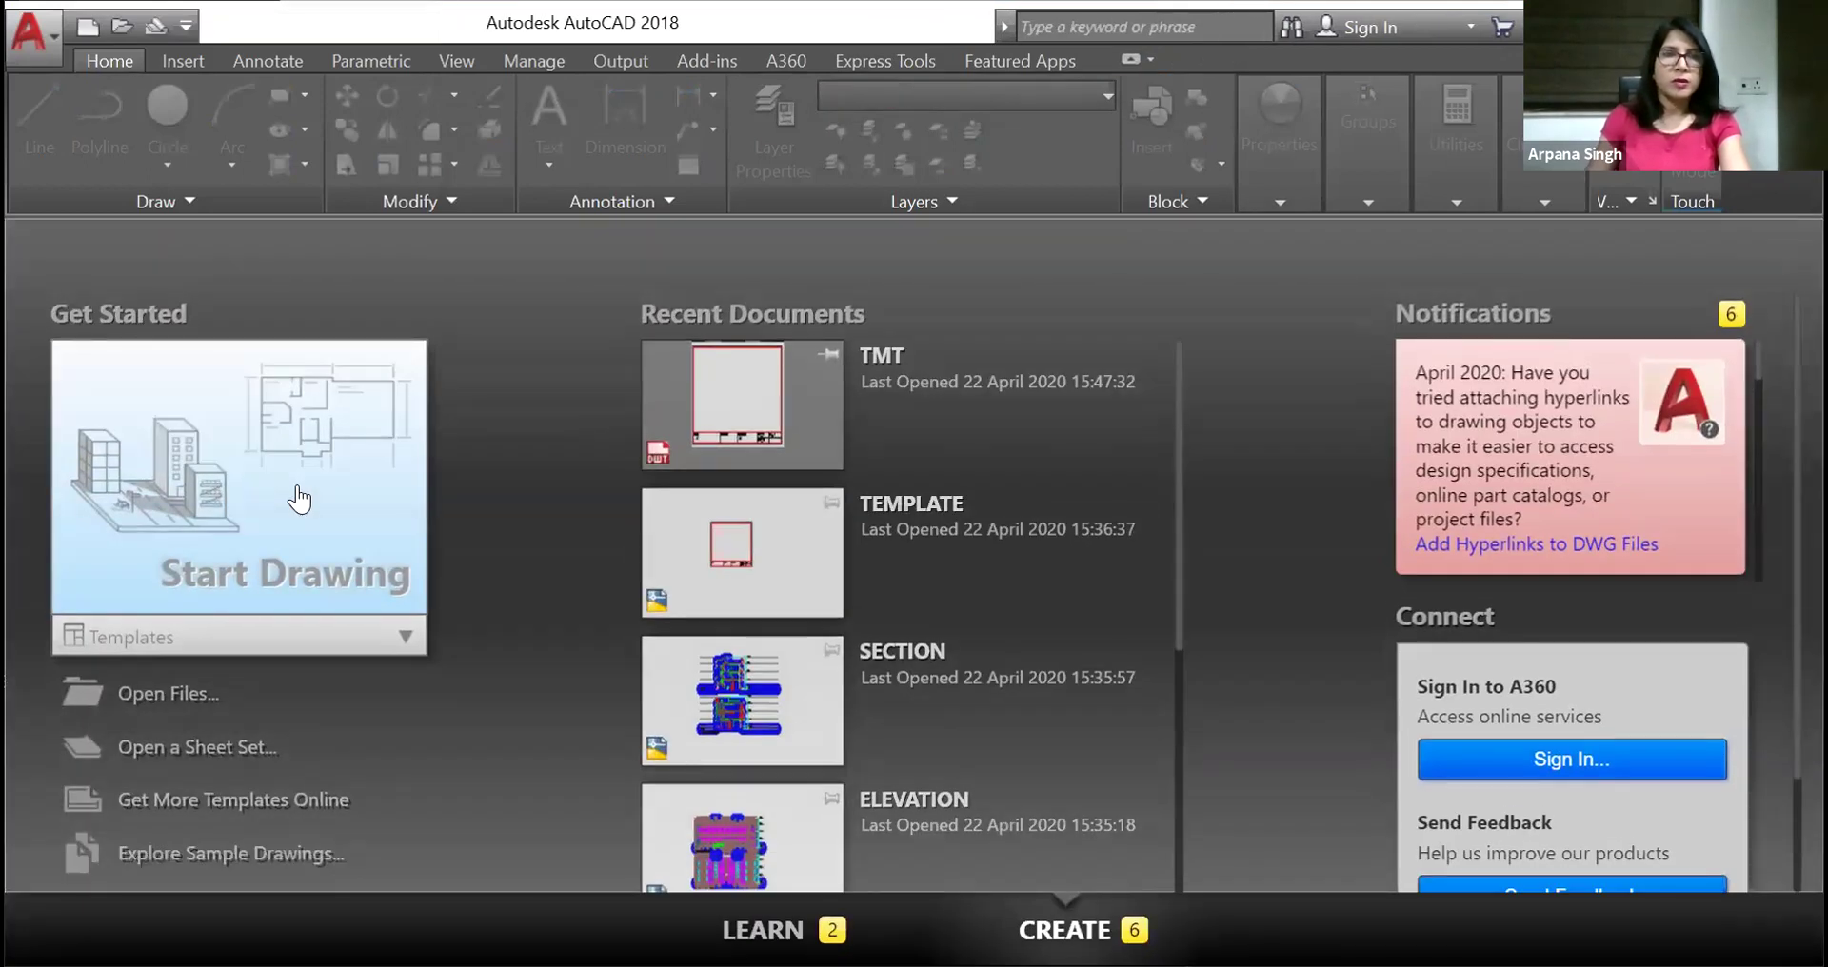
{"action": "left_click", "coordinate": [299, 499]}
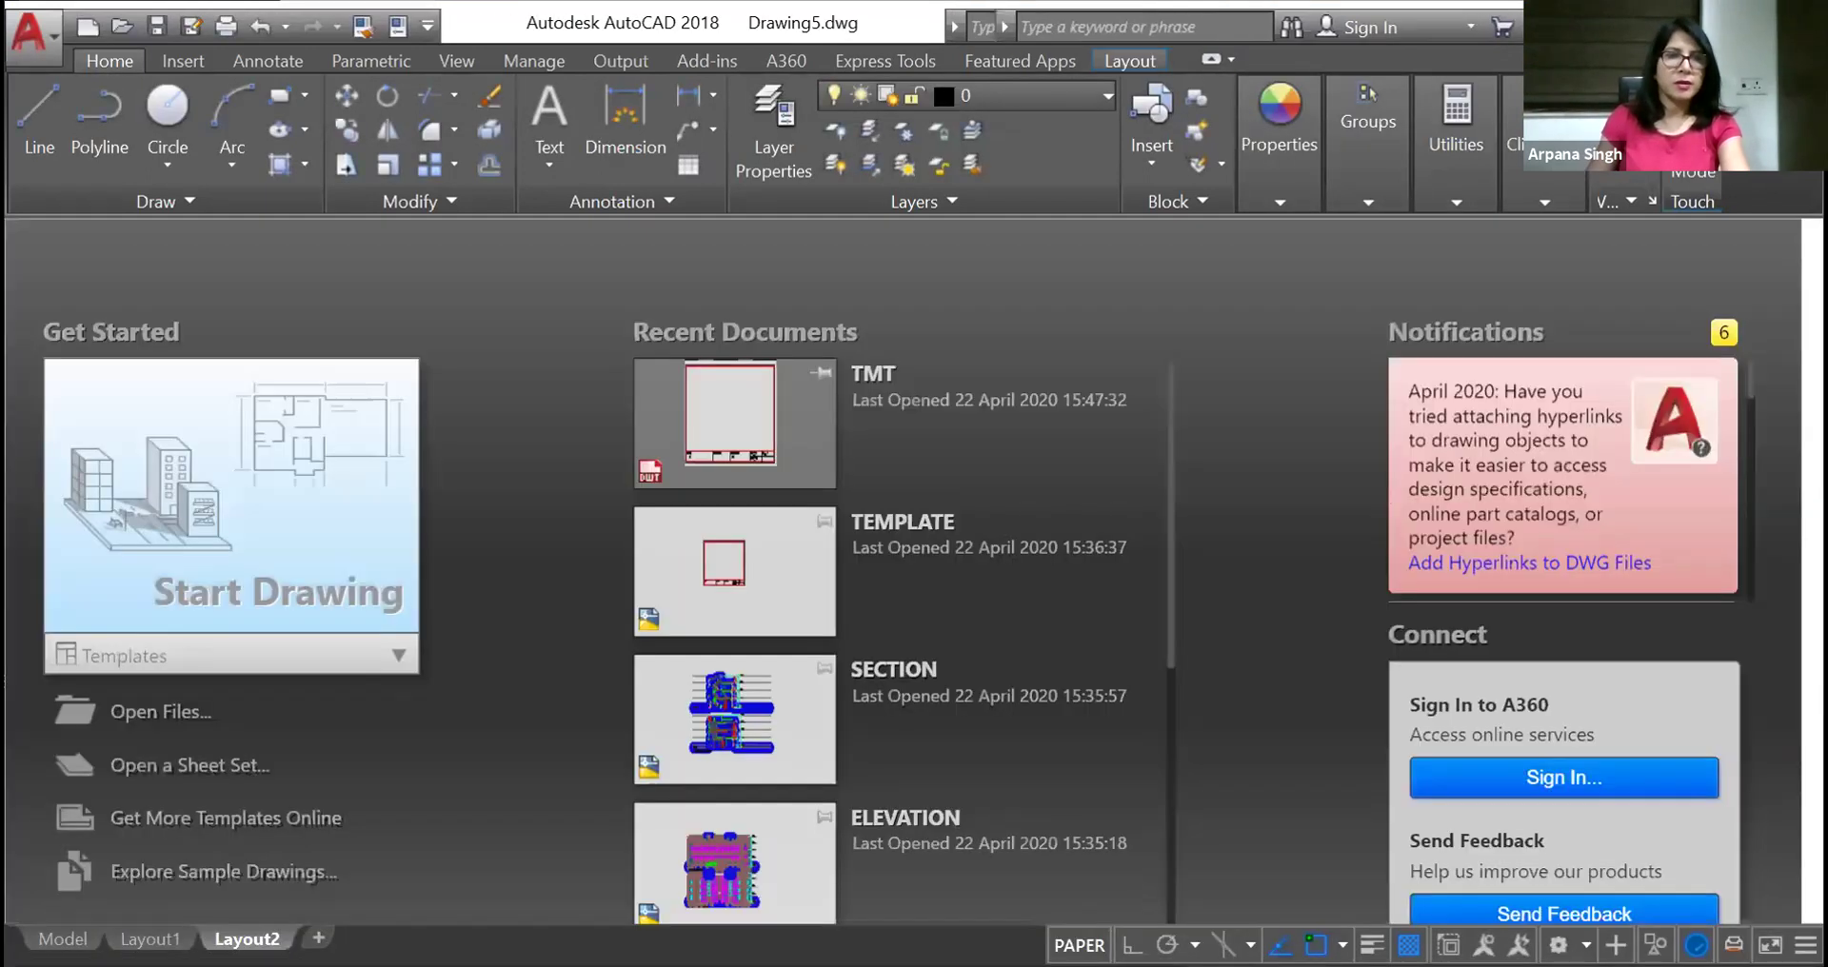
{"action": "left_click", "coordinate": [78, 873]}
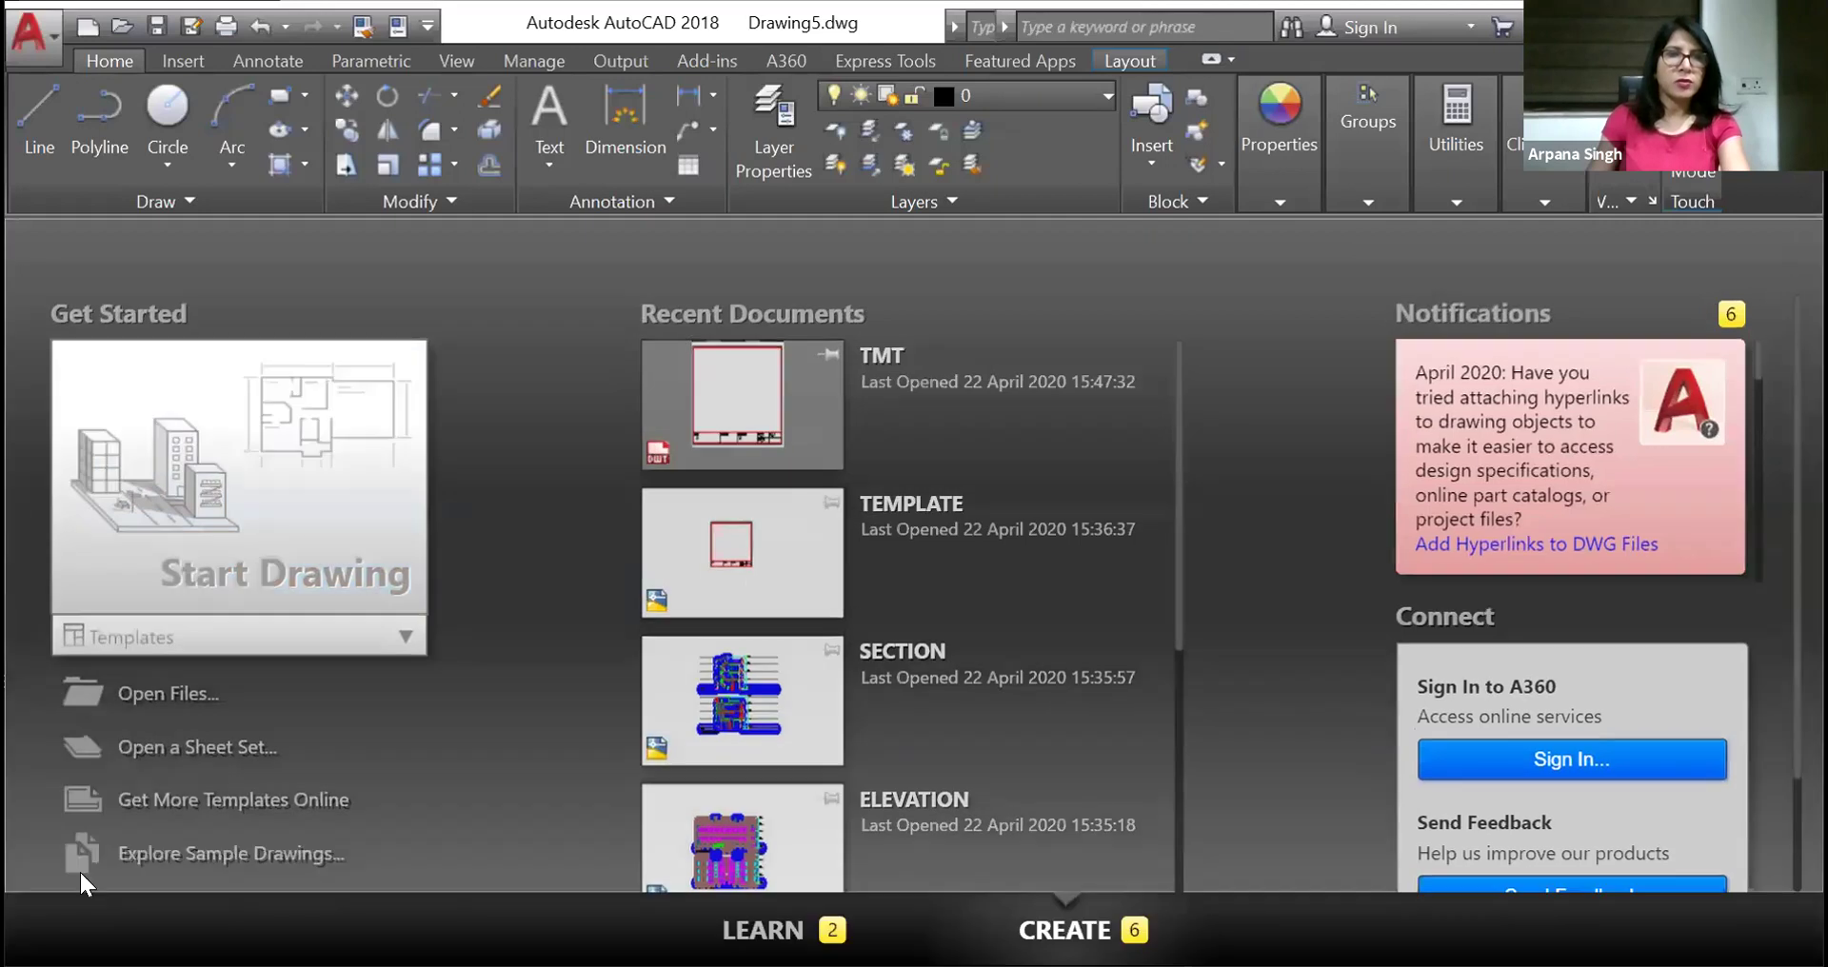
{"action": "left_click", "coordinate": [225, 531]}
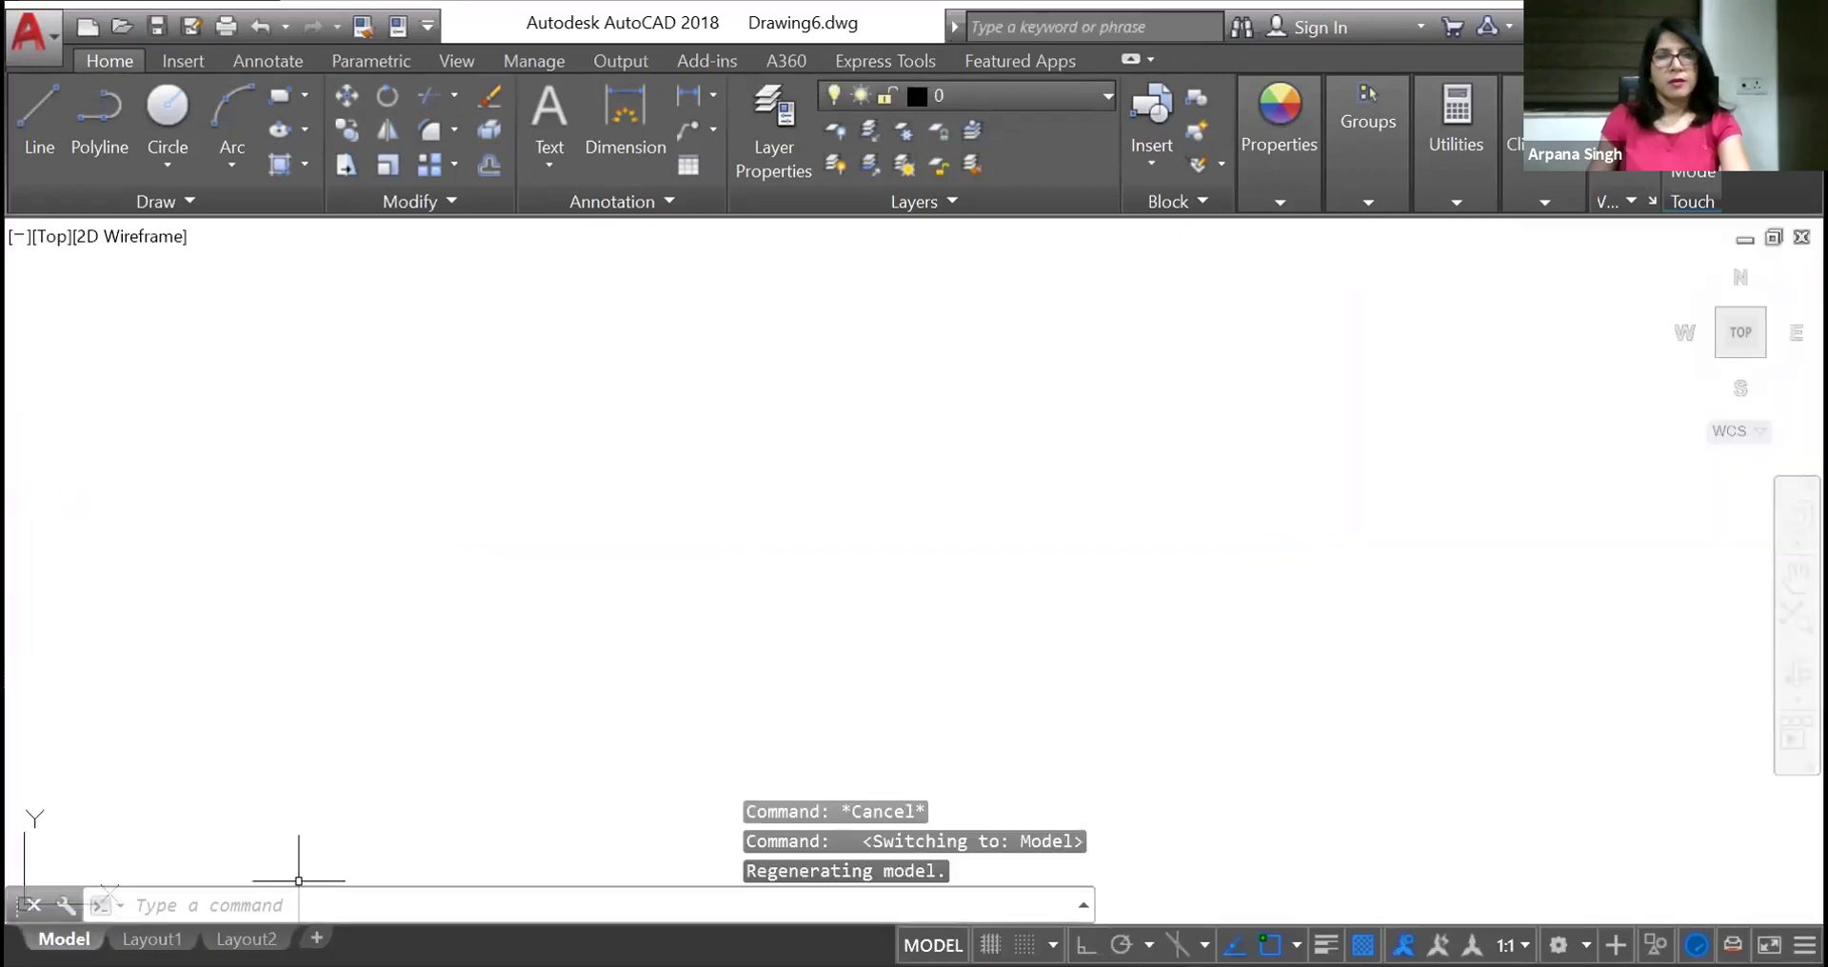
Delete the Layout2 layout from the new drawing
{"action": "right_click", "coordinate": [243, 940]}
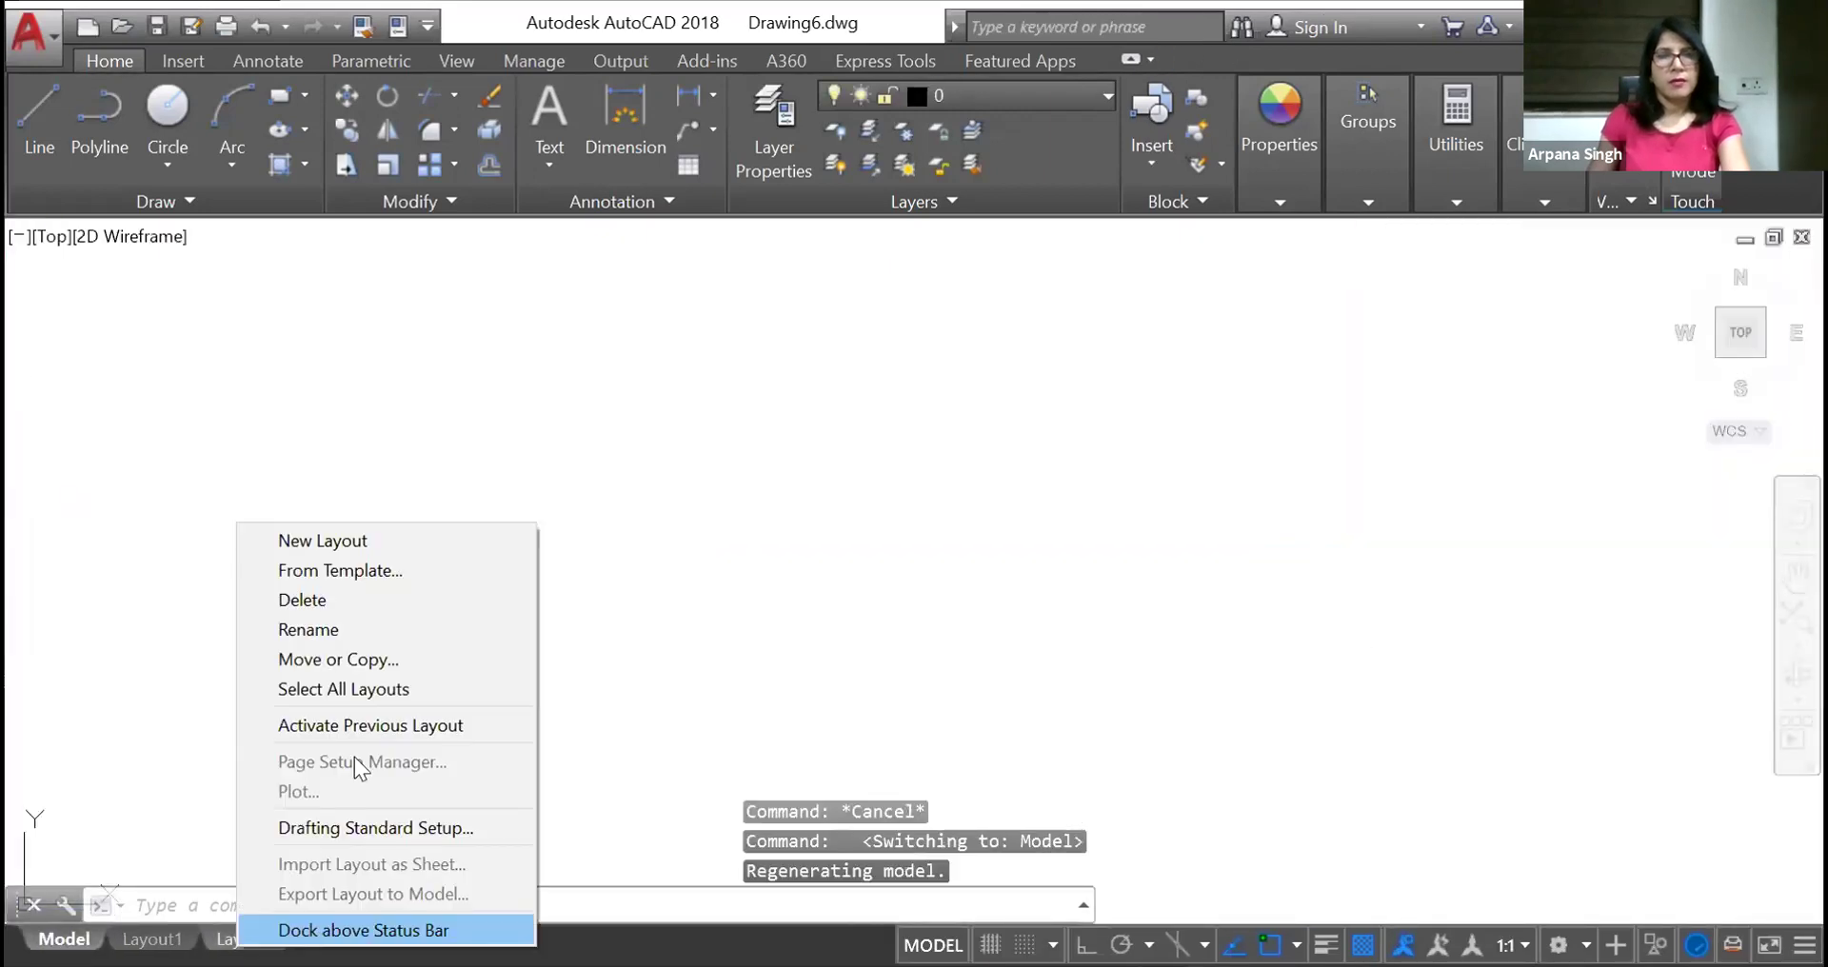
{"action": "left_click", "coordinate": [339, 602]}
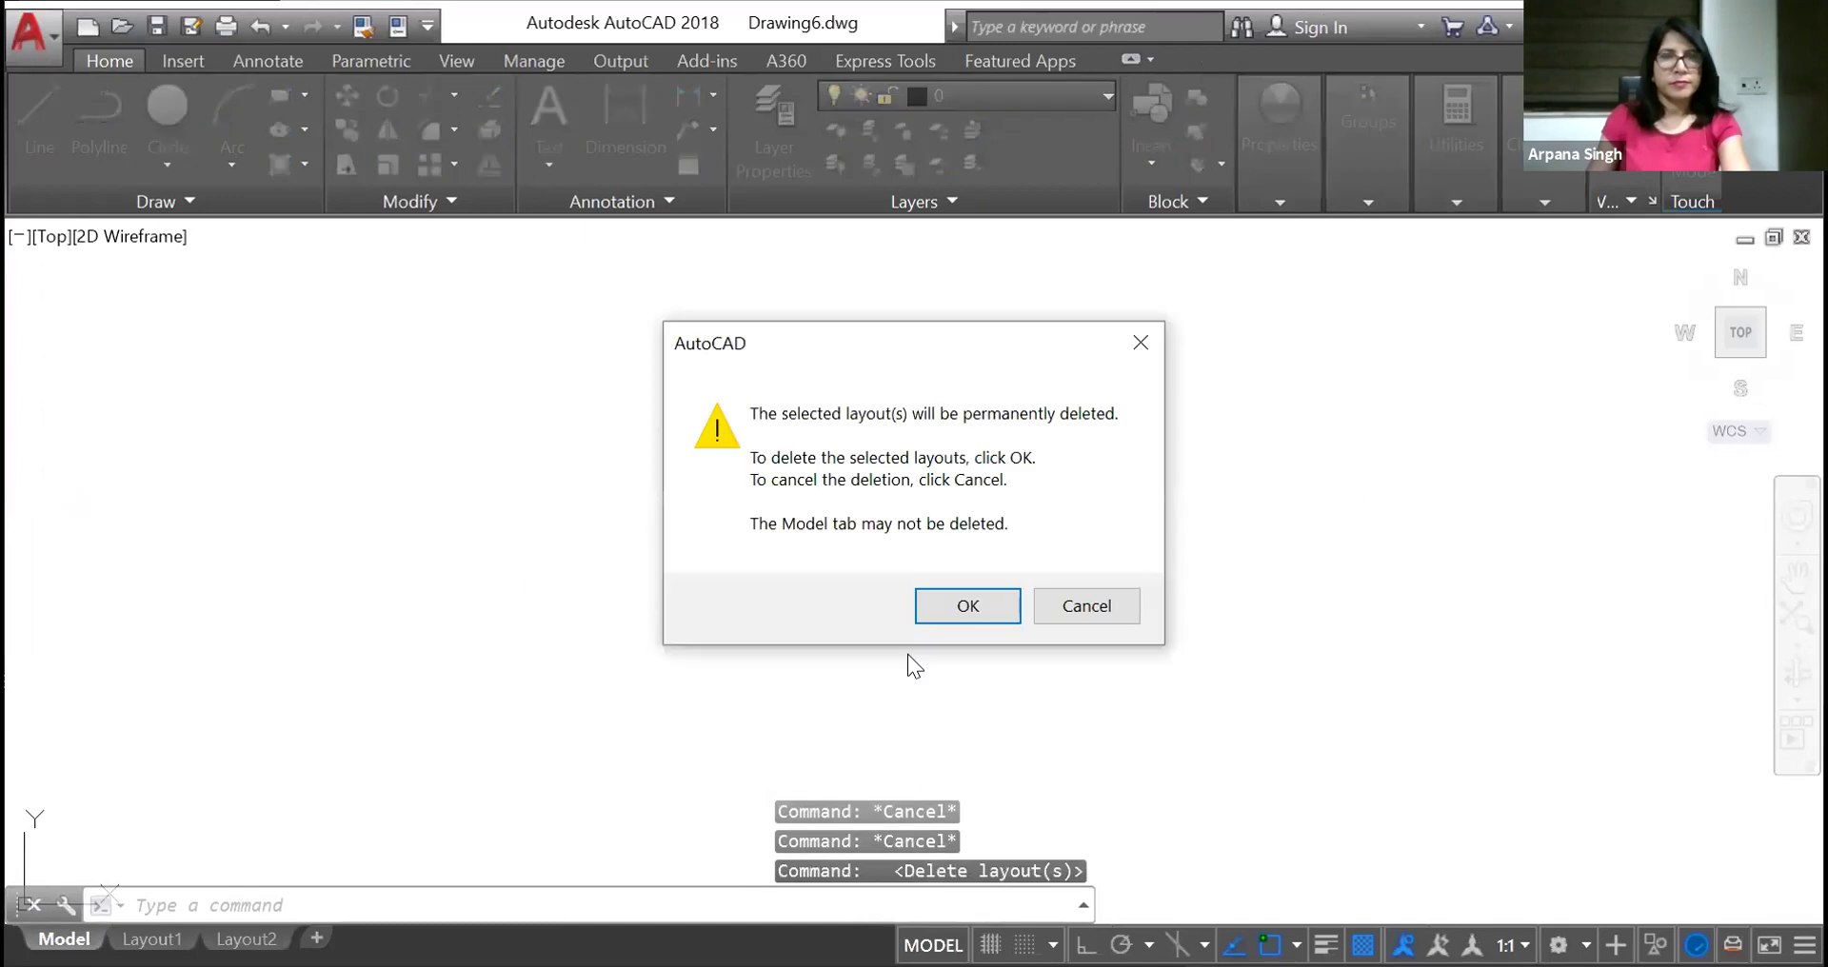
{"action": "left_click", "coordinate": [967, 605]}
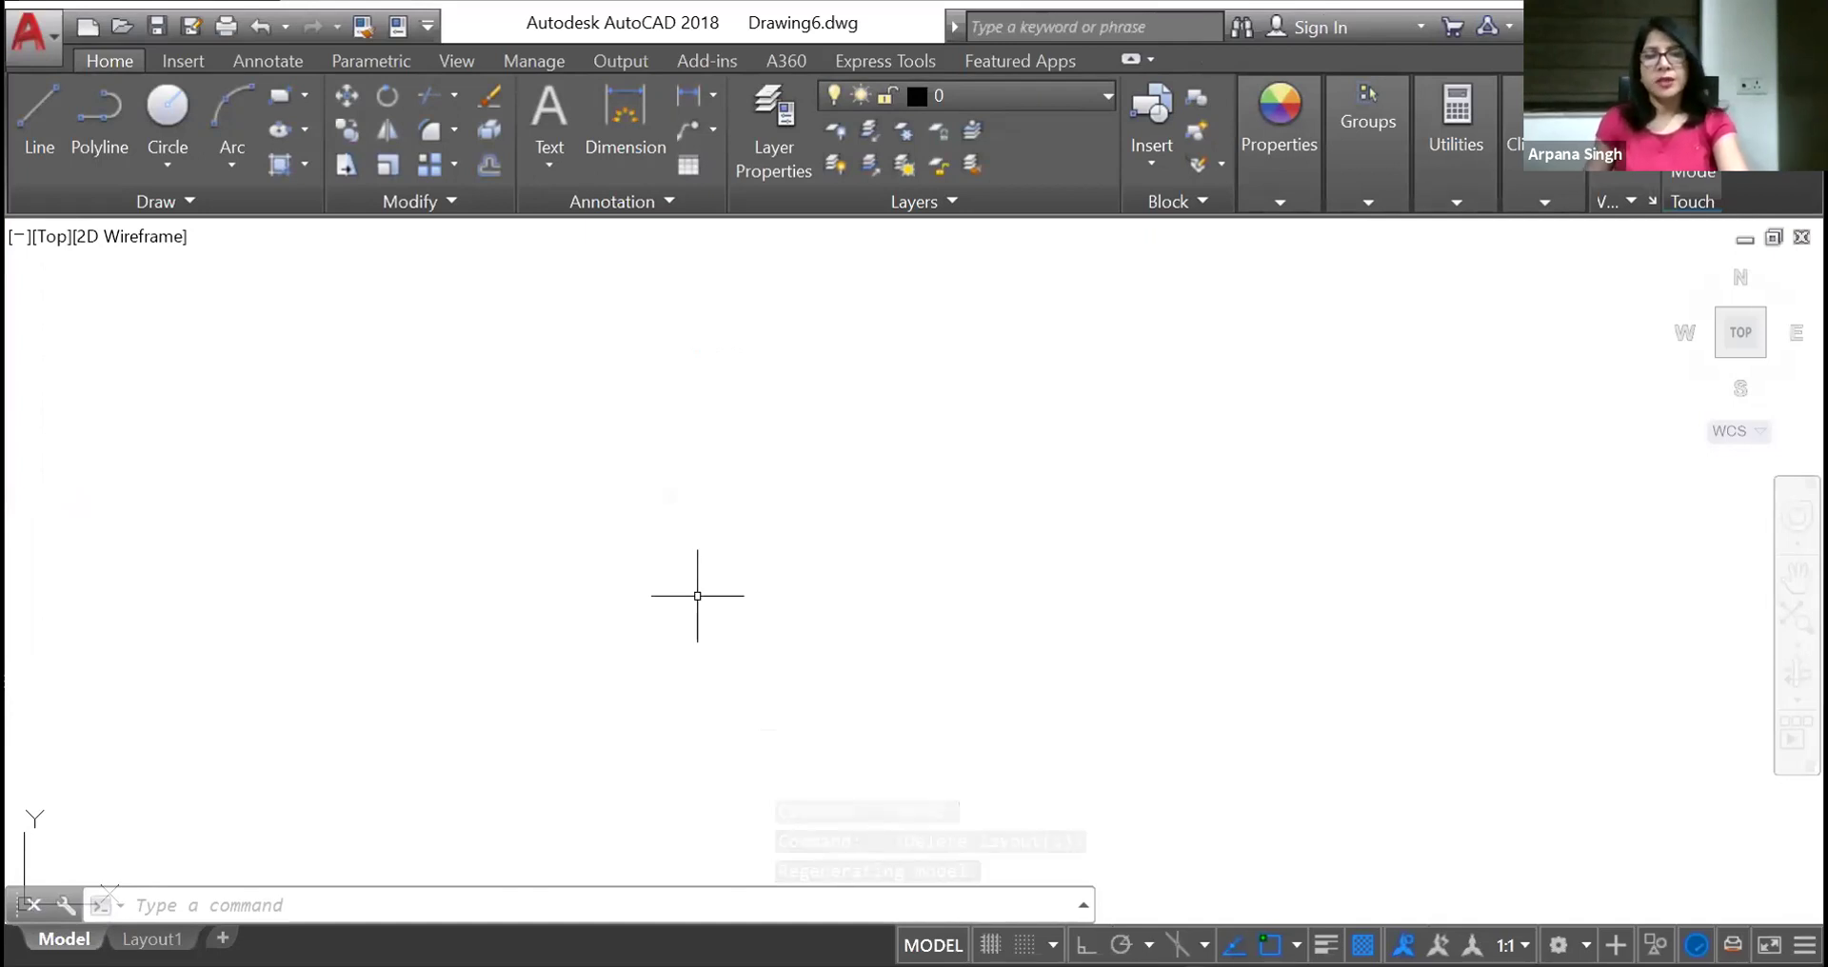
Open the Sheet Set Manager with the SSM command and start creating a new sheet set
{"action": "type", "text": "SSM"}
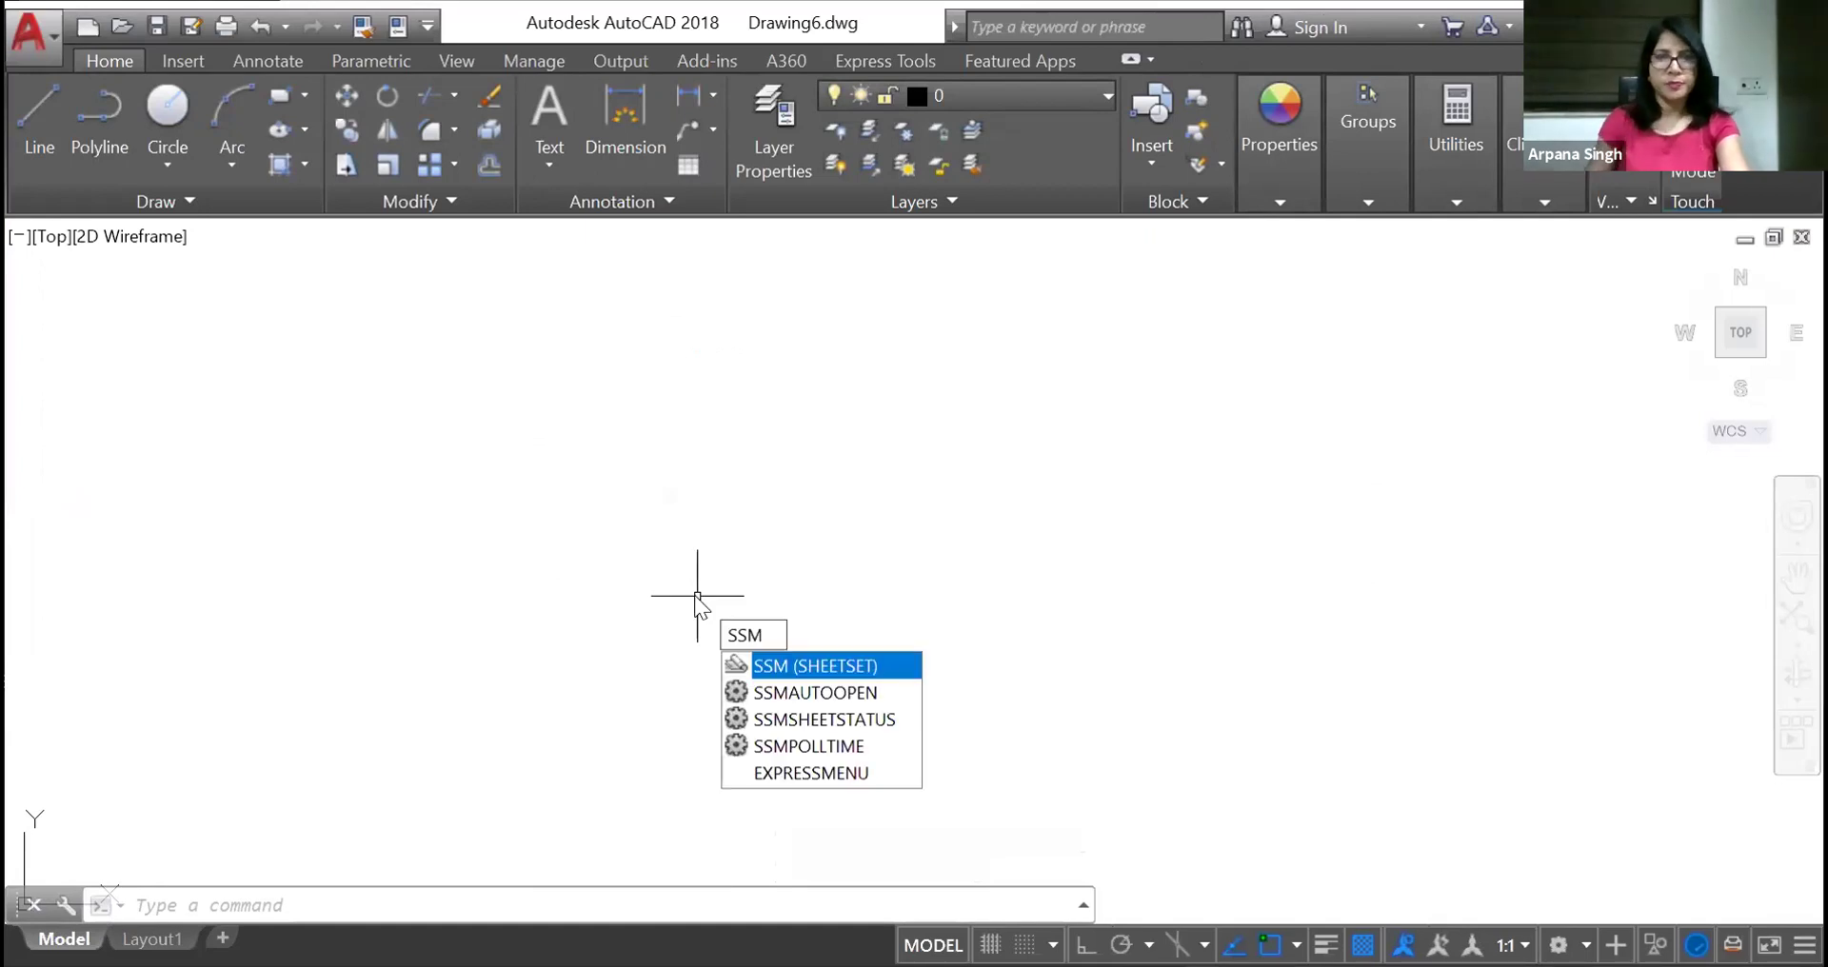
{"action": "left_click", "coordinate": [808, 670]}
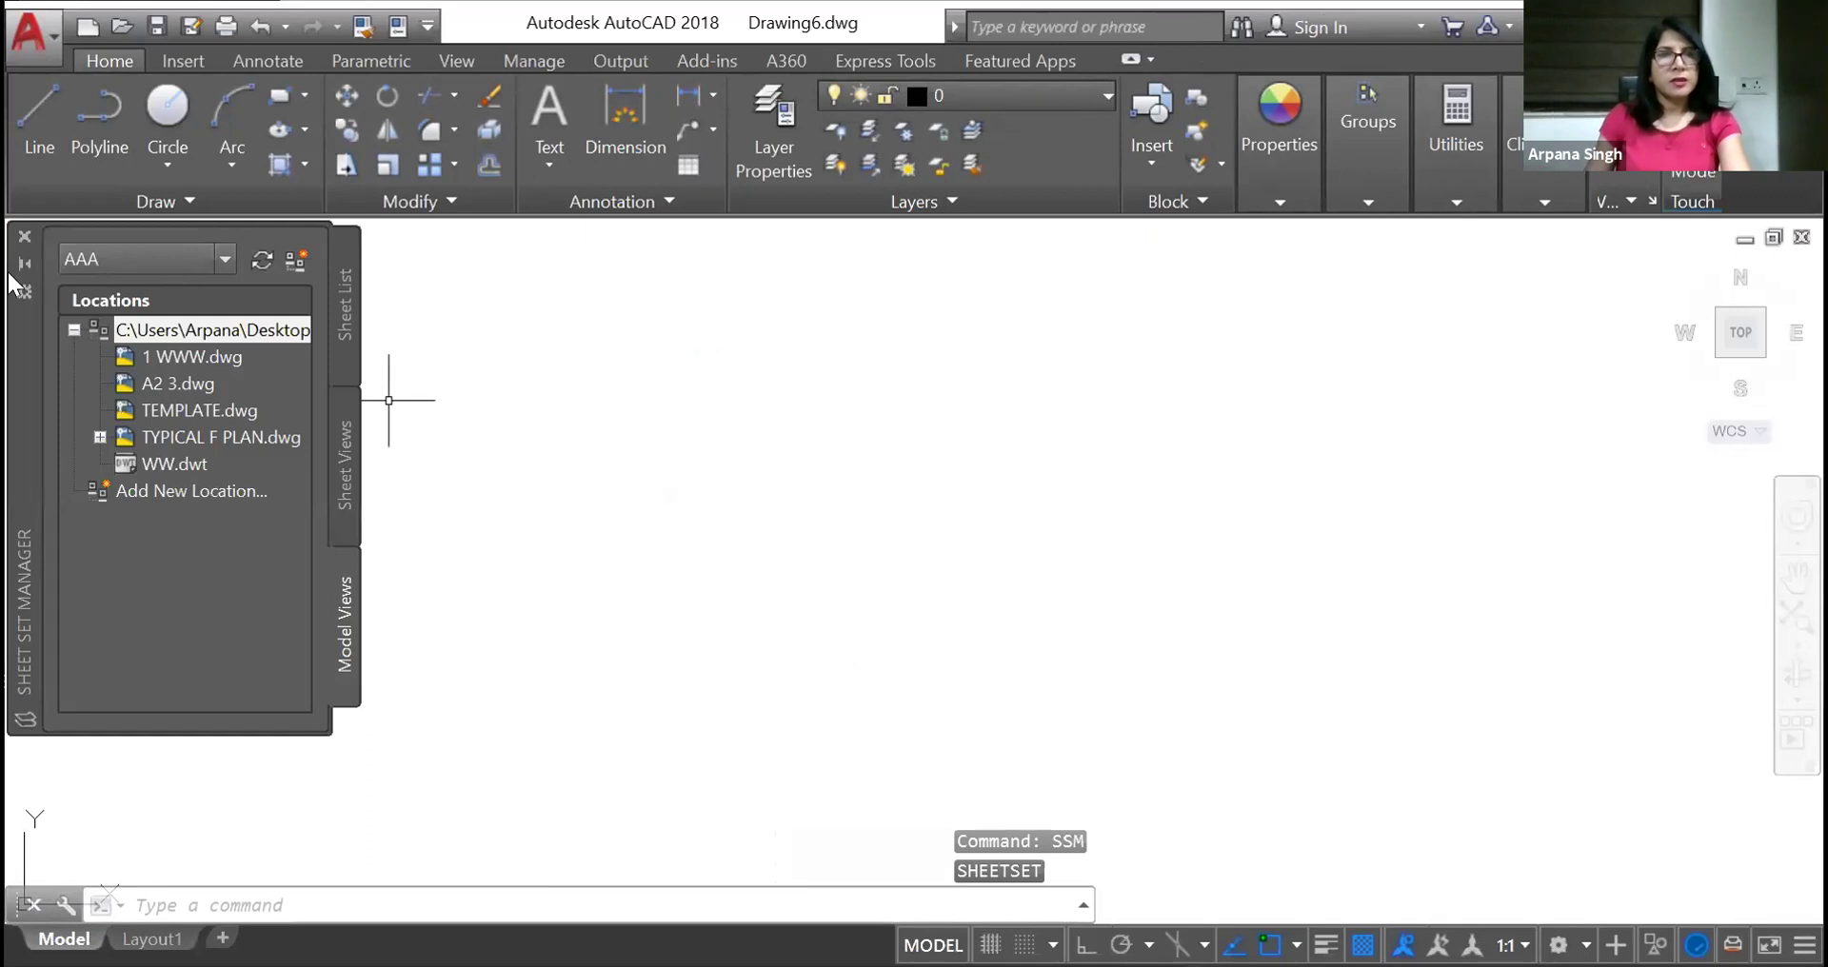
{"action": "left_click", "coordinate": [202, 256]}
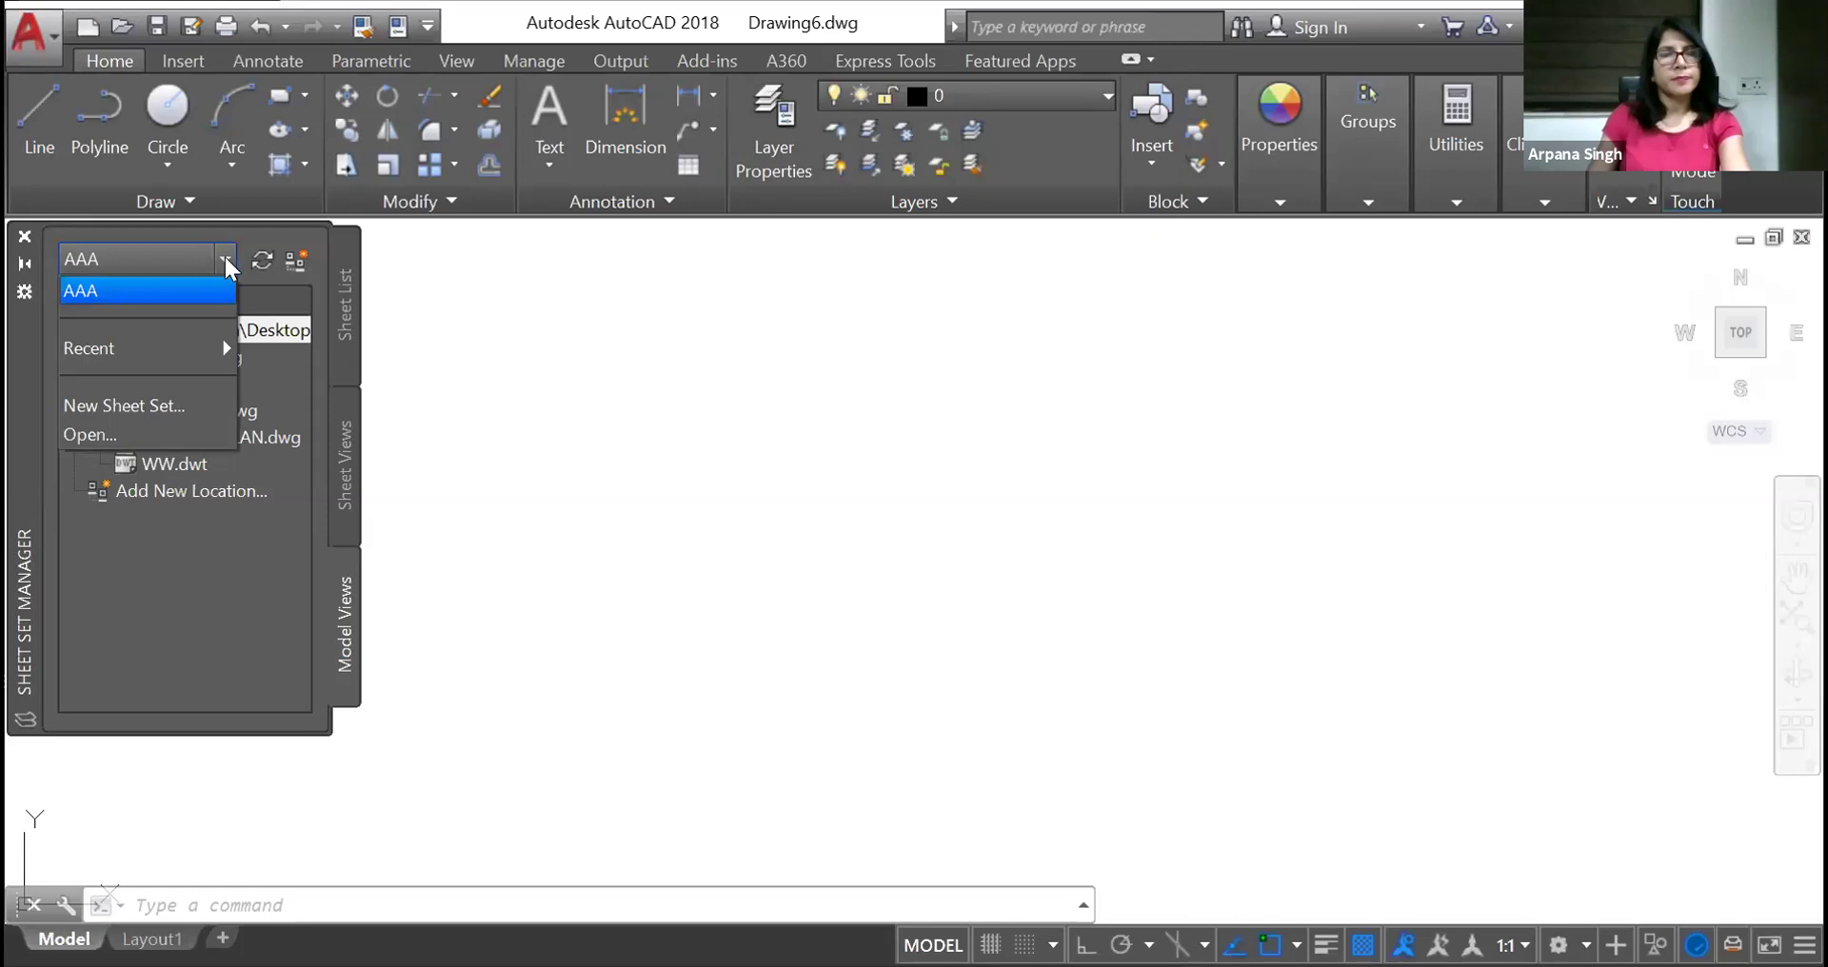
{"action": "left_click", "coordinate": [225, 256]}
{"action": "left_click", "coordinate": [224, 256]}
{"action": "left_click", "coordinate": [137, 407]}
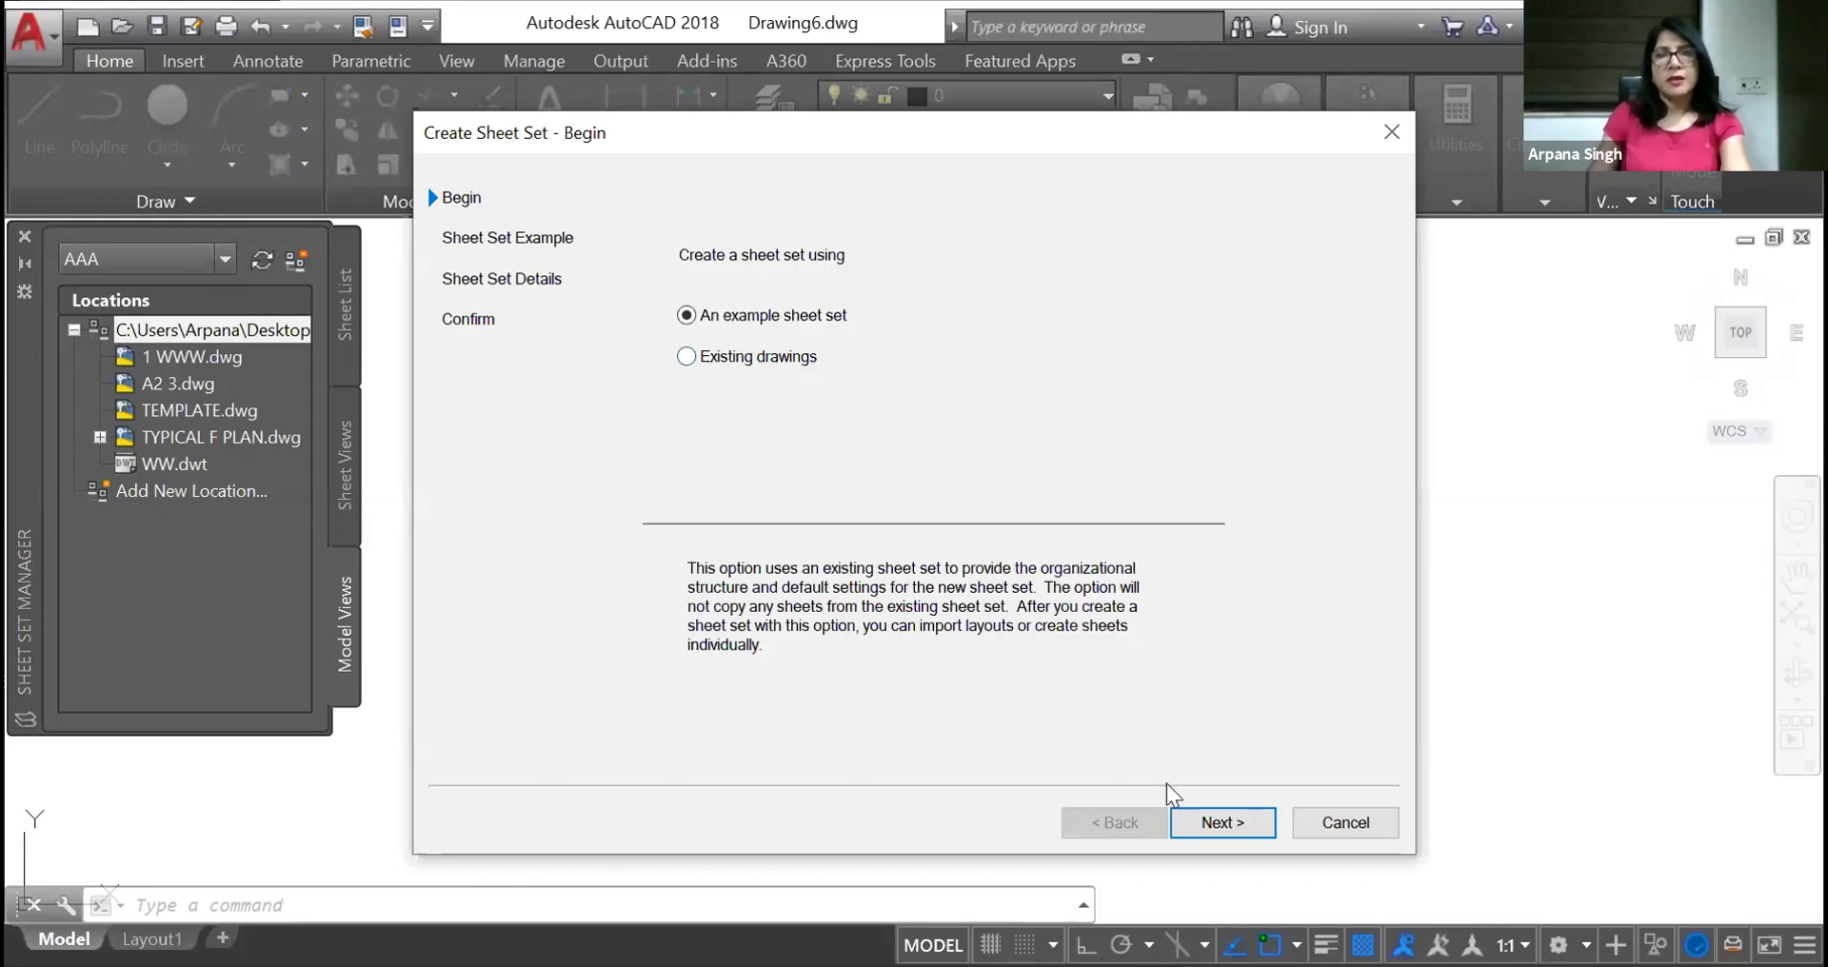
Base the new sheet set on an example sheet set, choosing New Sheet Set as the example
{"action": "left_click", "coordinate": [1220, 824]}
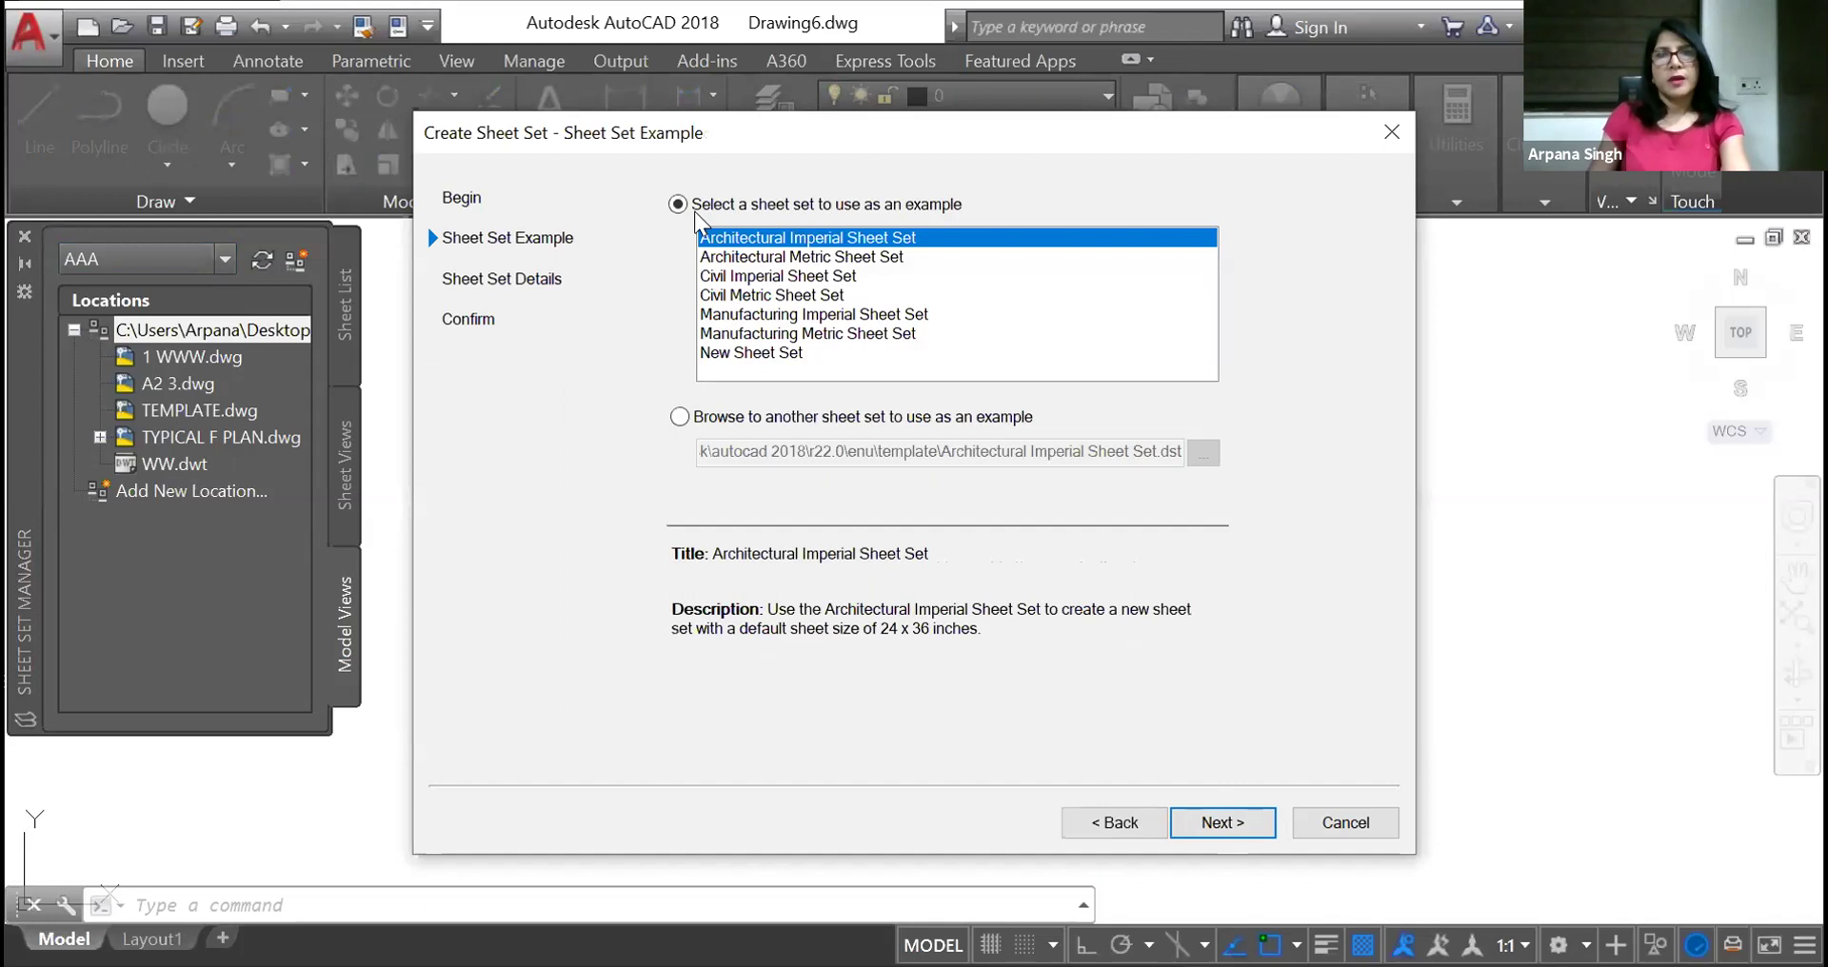
{"action": "left_click", "coordinate": [757, 352]}
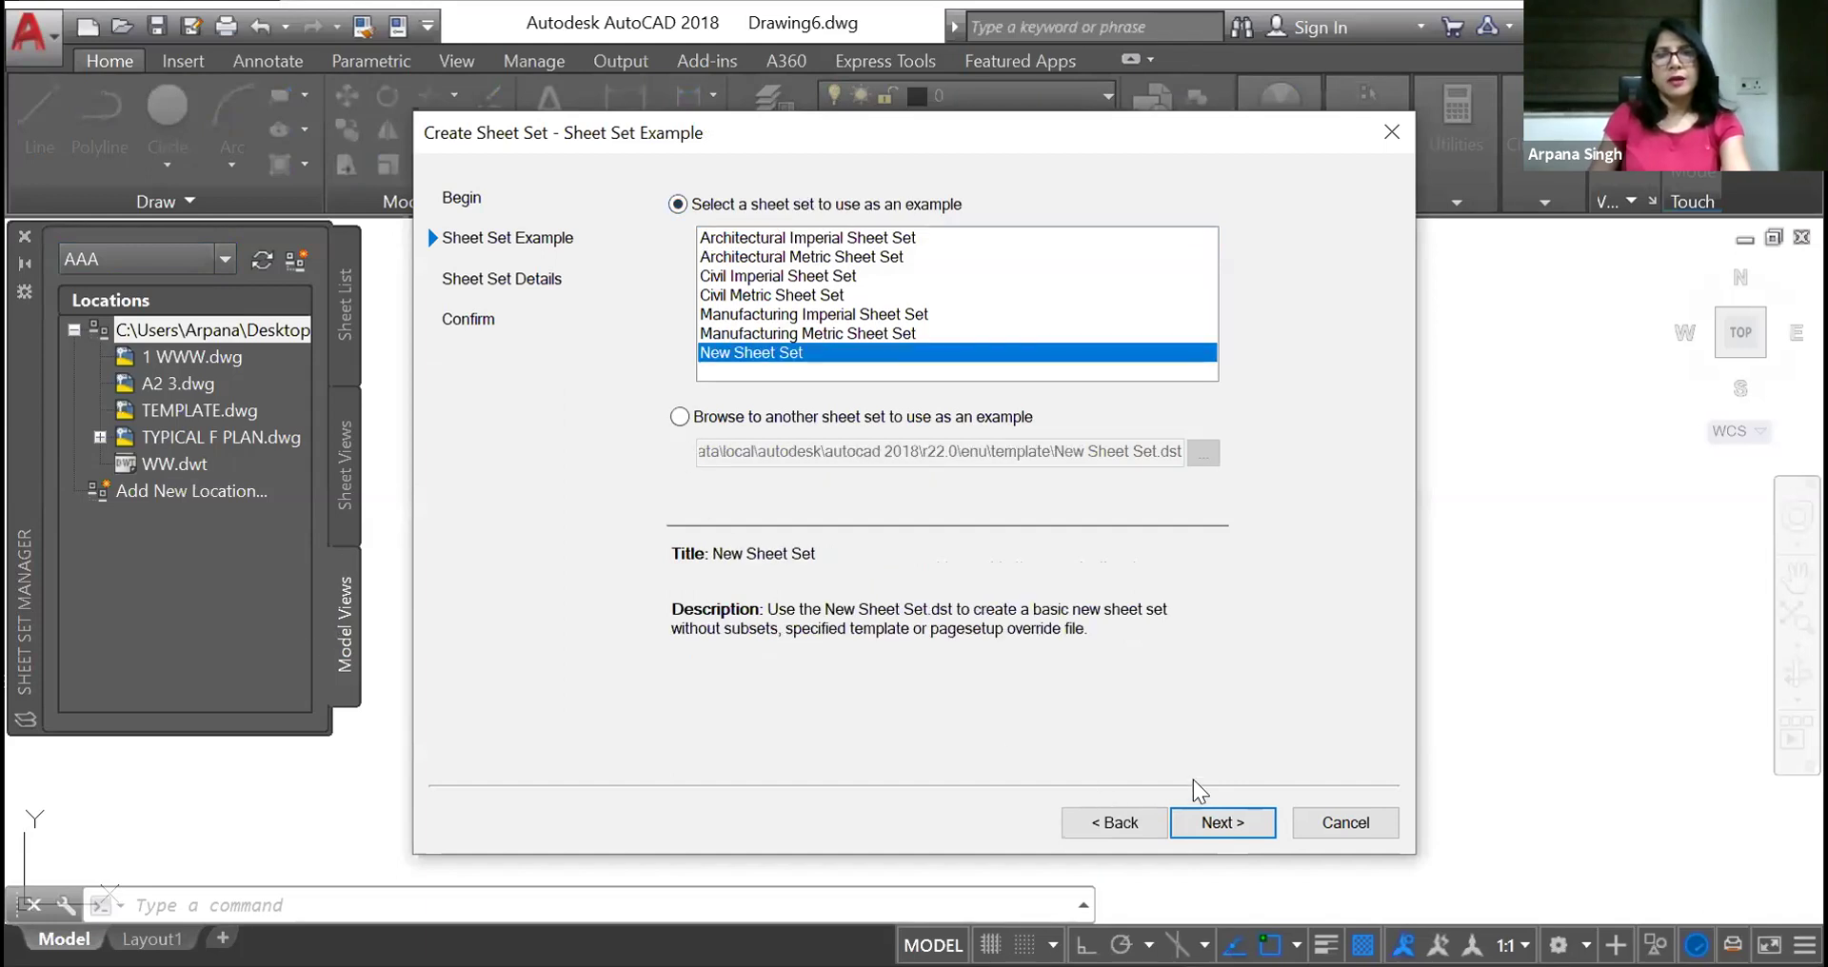
{"action": "left_click", "coordinate": [1228, 831]}
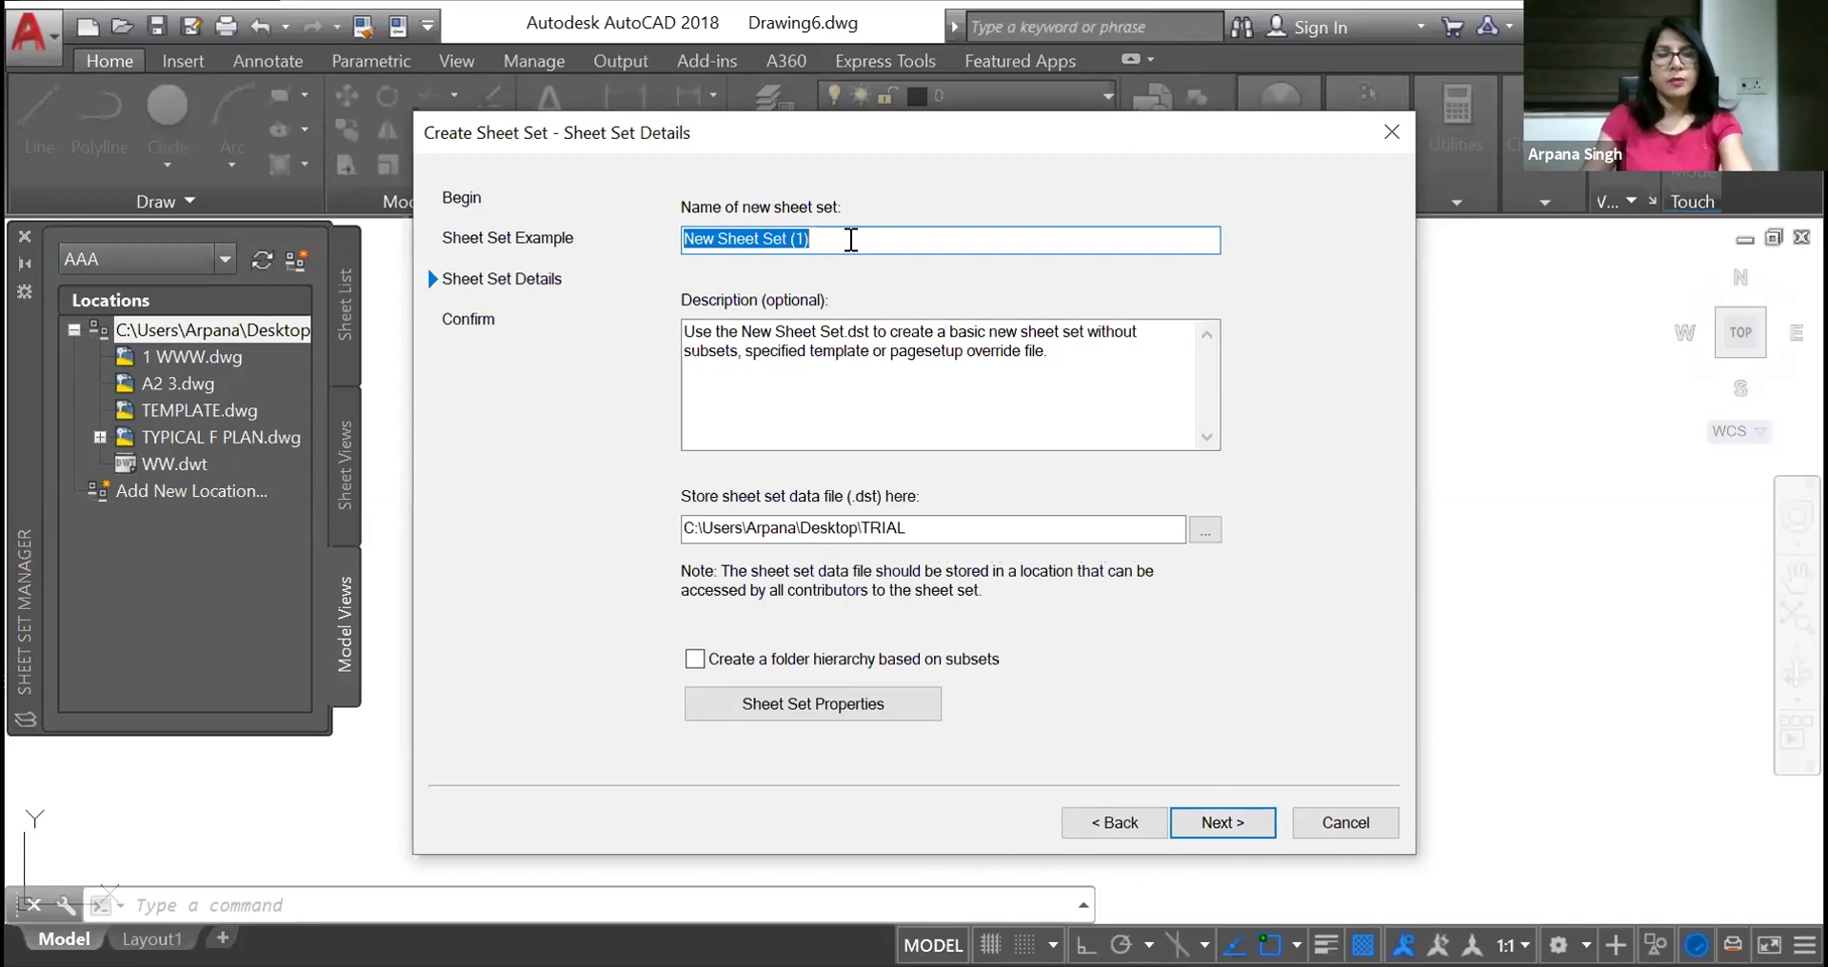
Name the sheet set NSTI and store its data file in the CLASS folder on the desktop
{"action": "type", "text": "NSTI"}
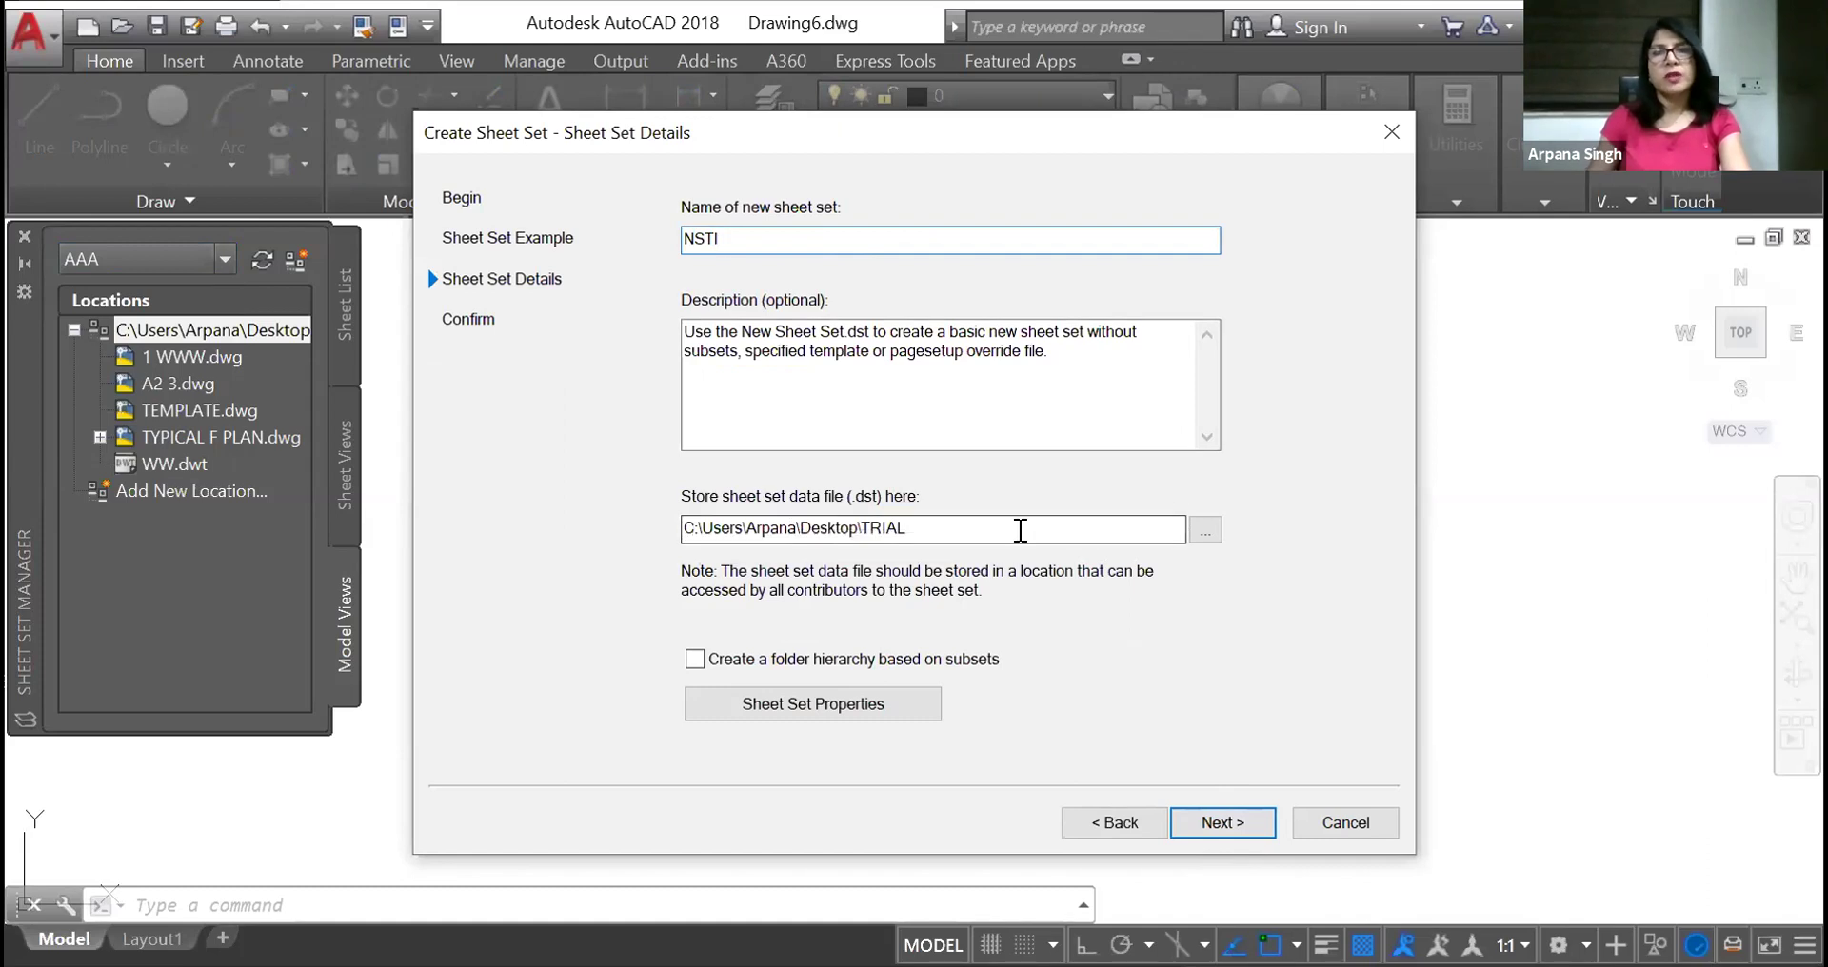
{"action": "left_click", "coordinate": [1208, 539]}
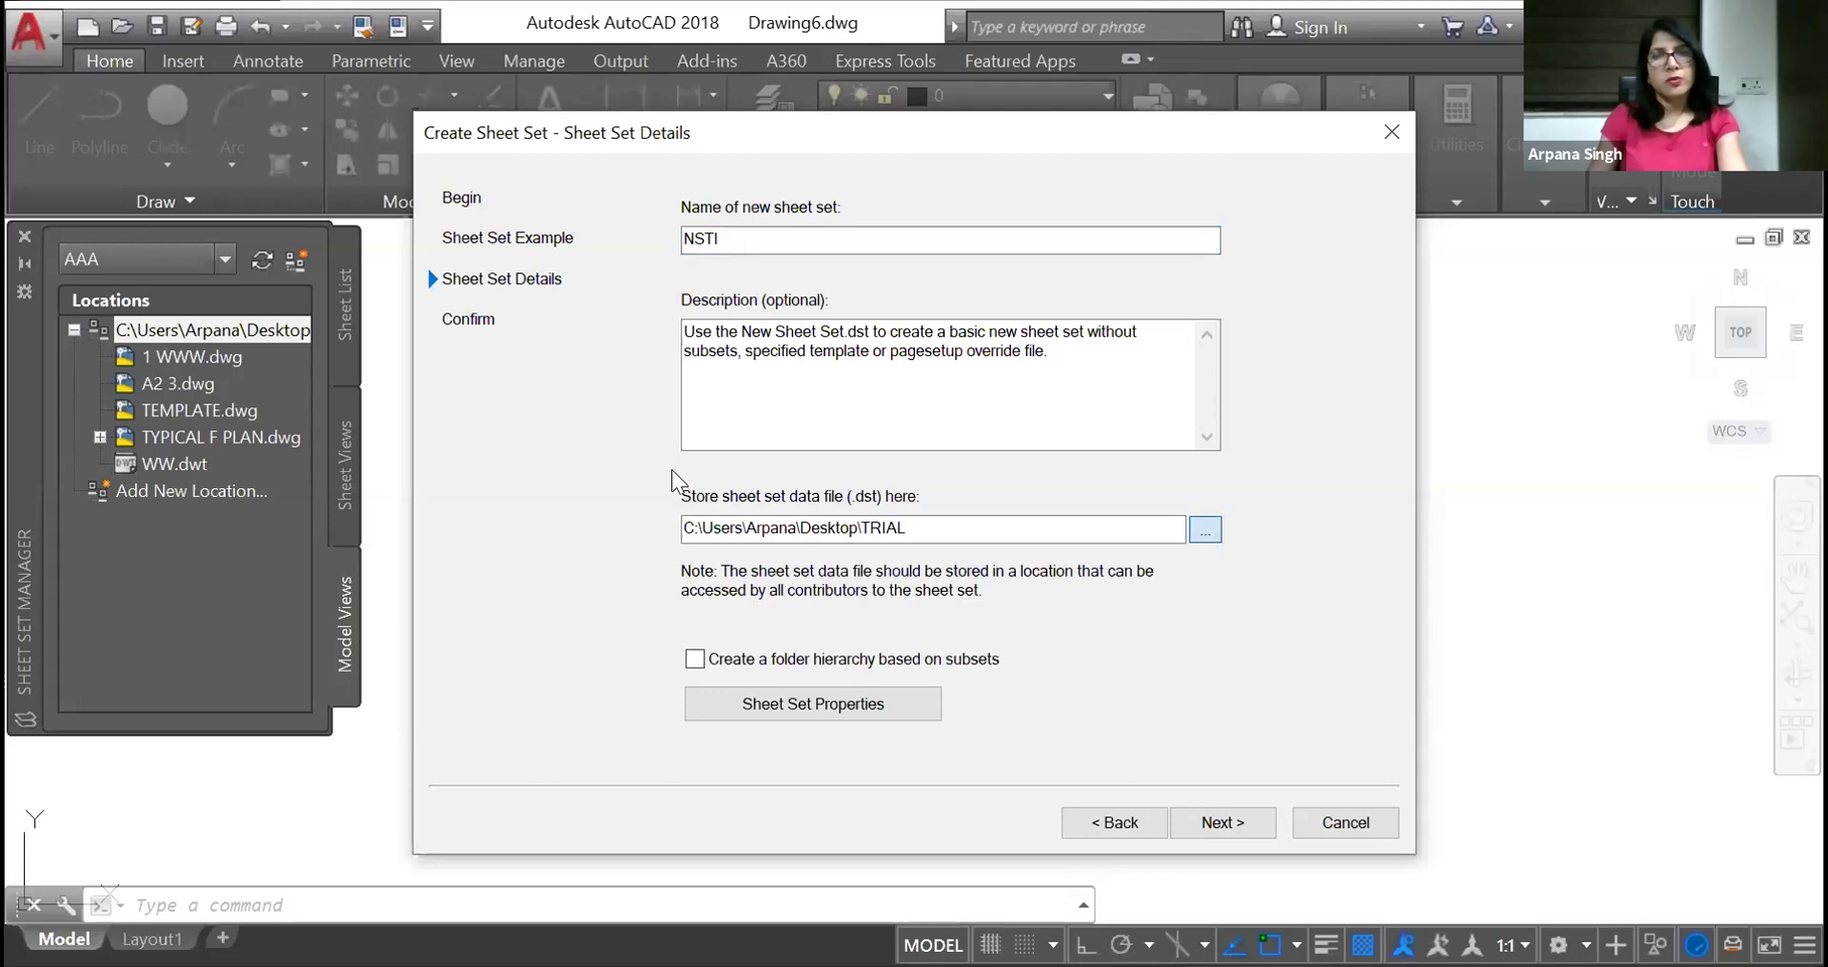
{"action": "left_click", "coordinate": [562, 580]}
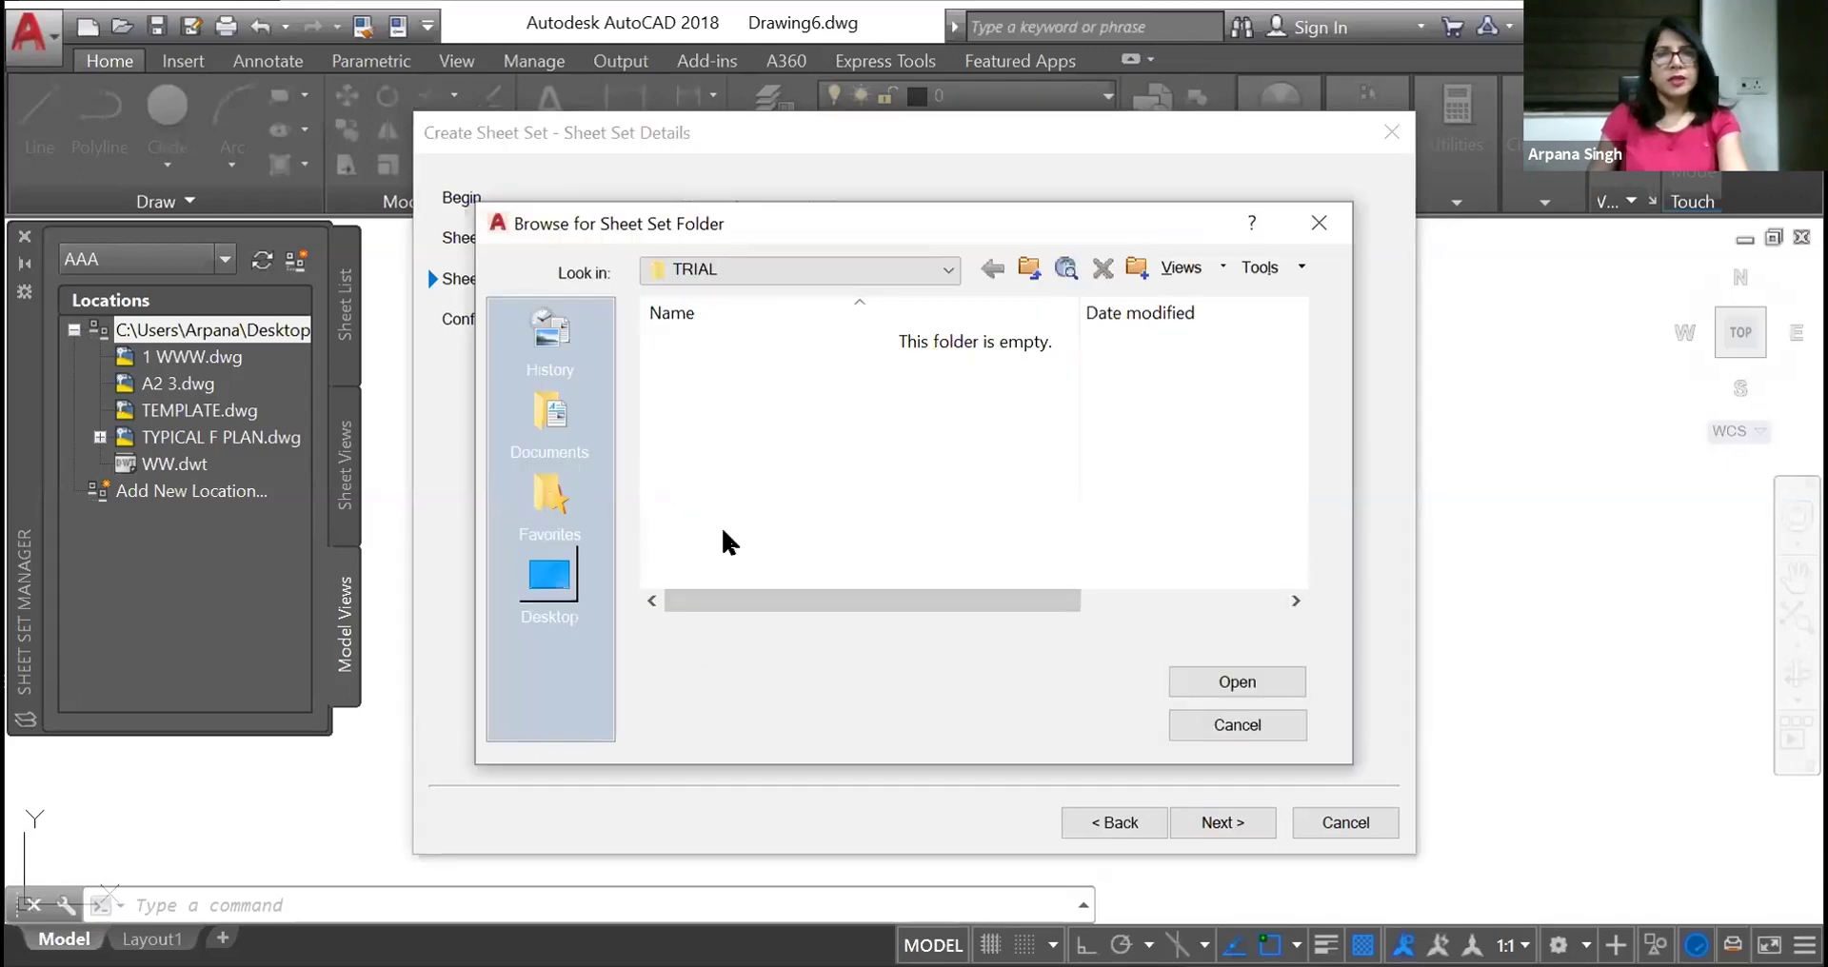
{"action": "double_click", "coordinate": [721, 535]}
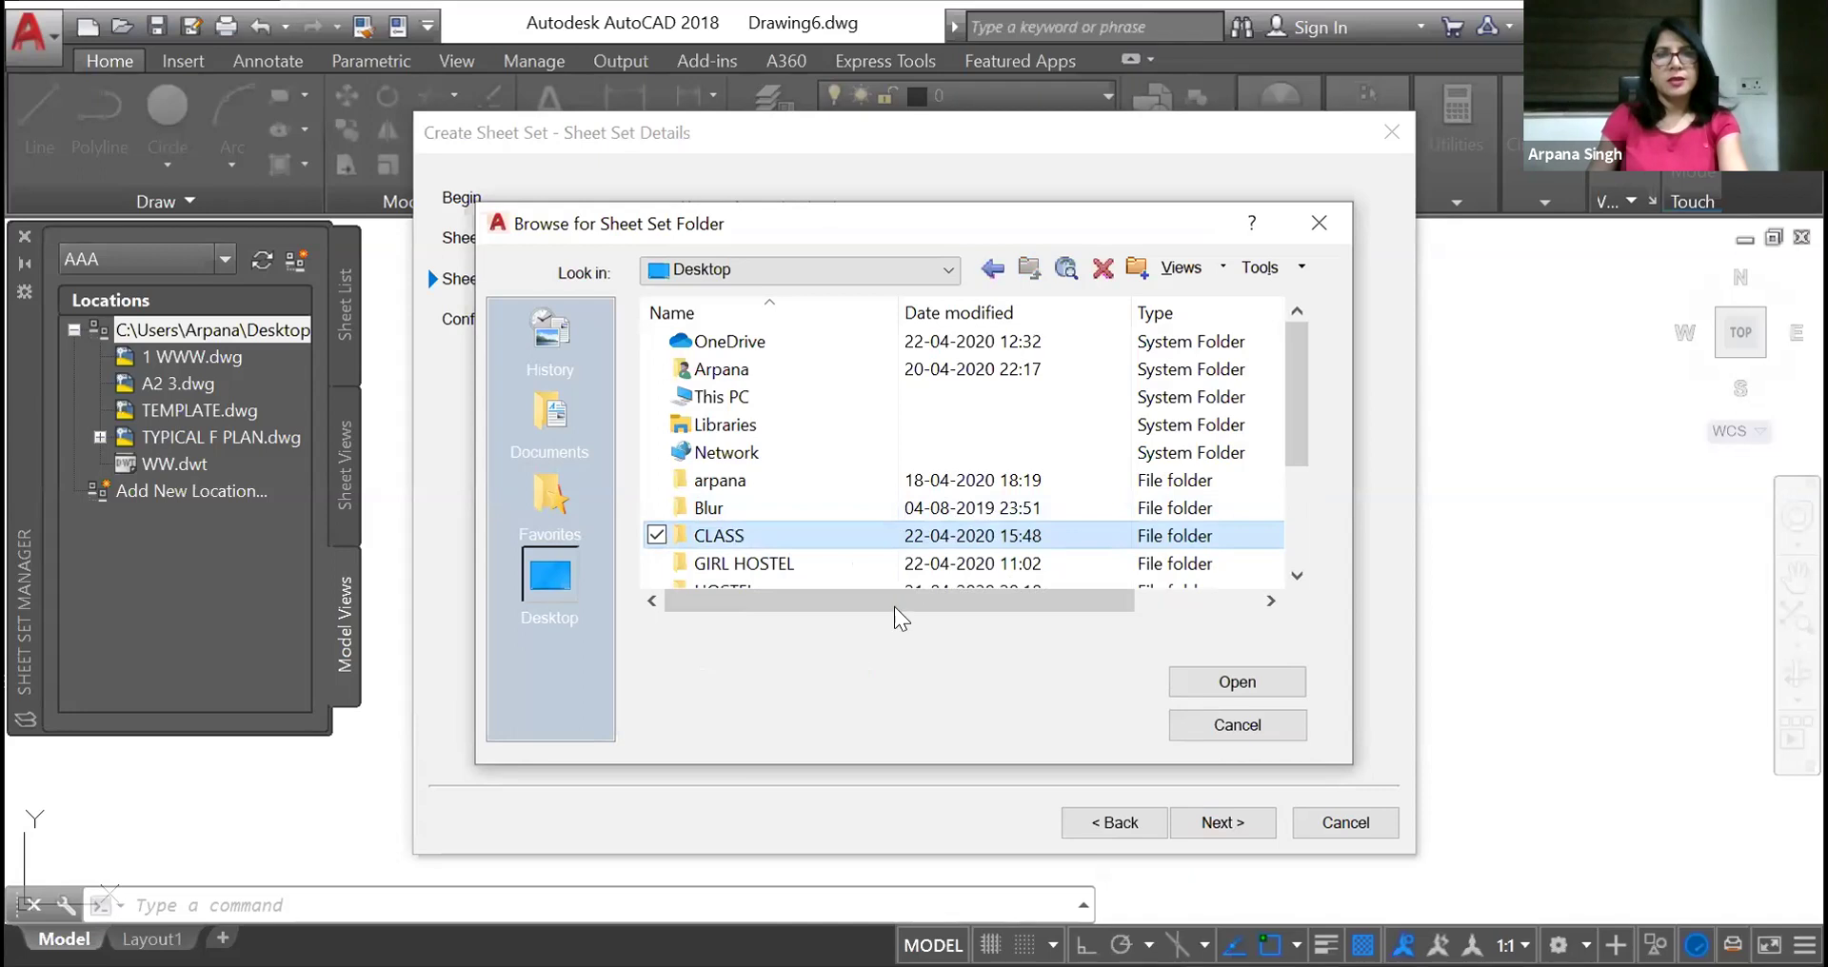
{"action": "left_click", "coordinate": [1238, 683]}
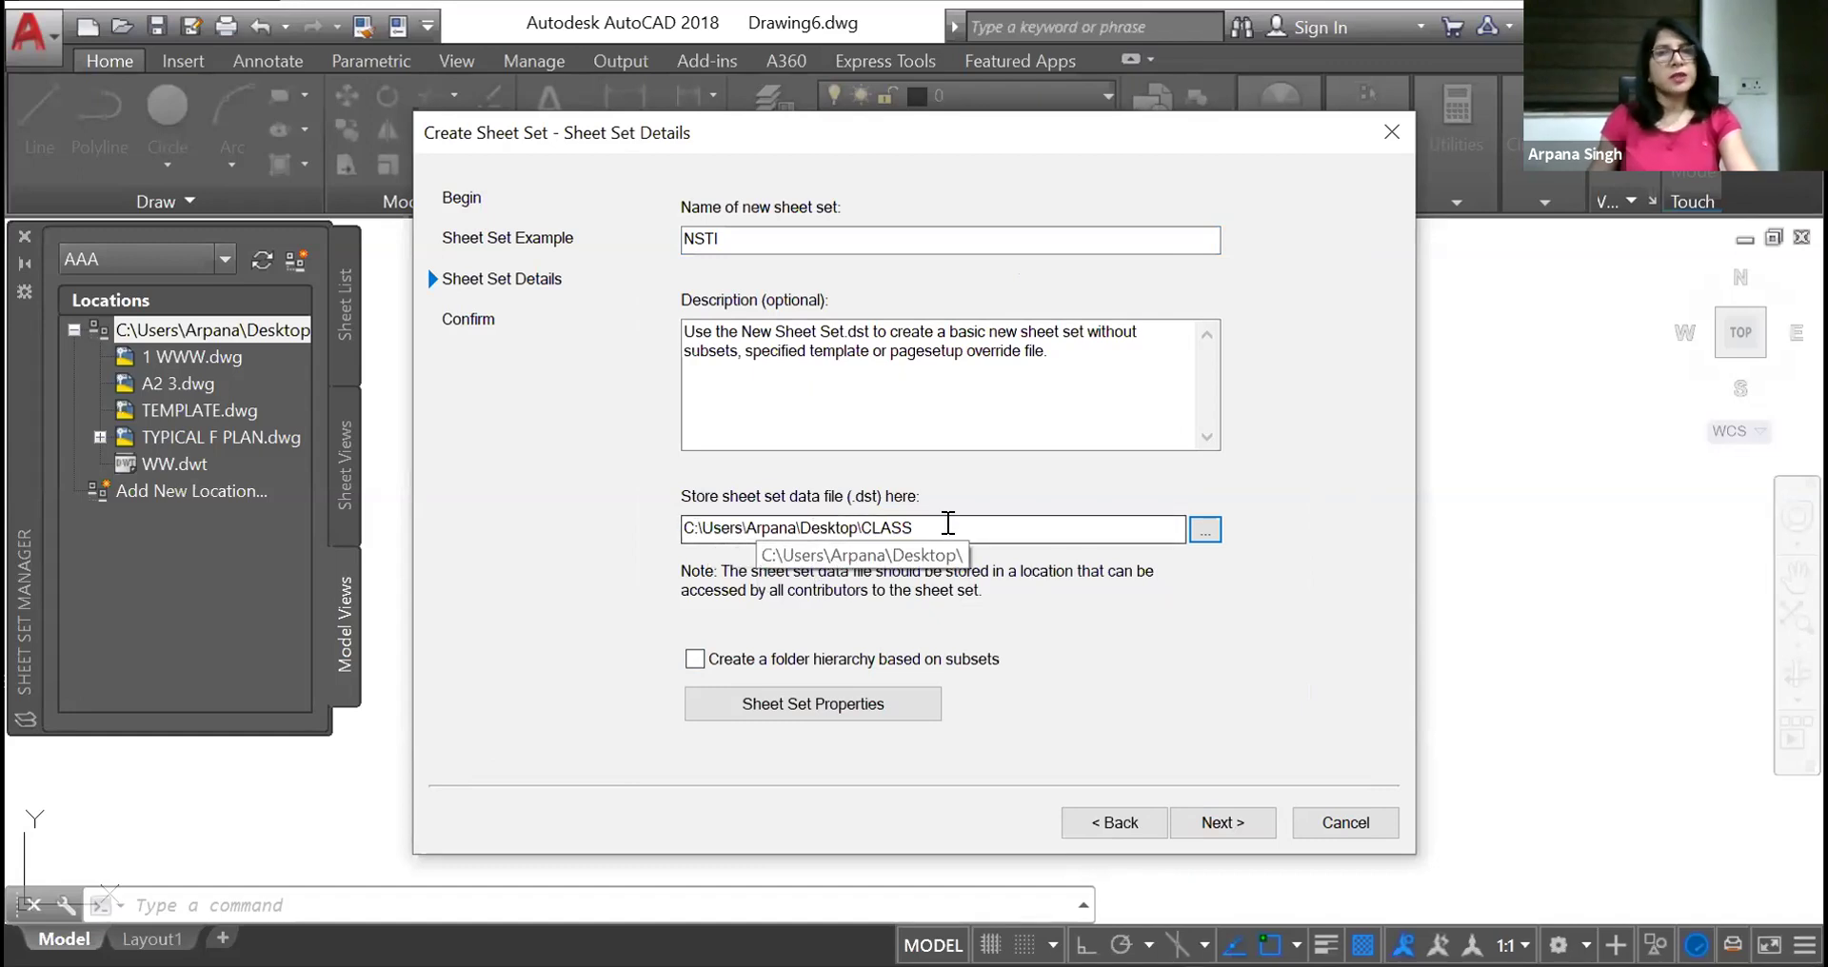
In the sheet set properties, add the desktop's CLASS folder as the model view location
{"action": "left_click", "coordinate": [859, 703]}
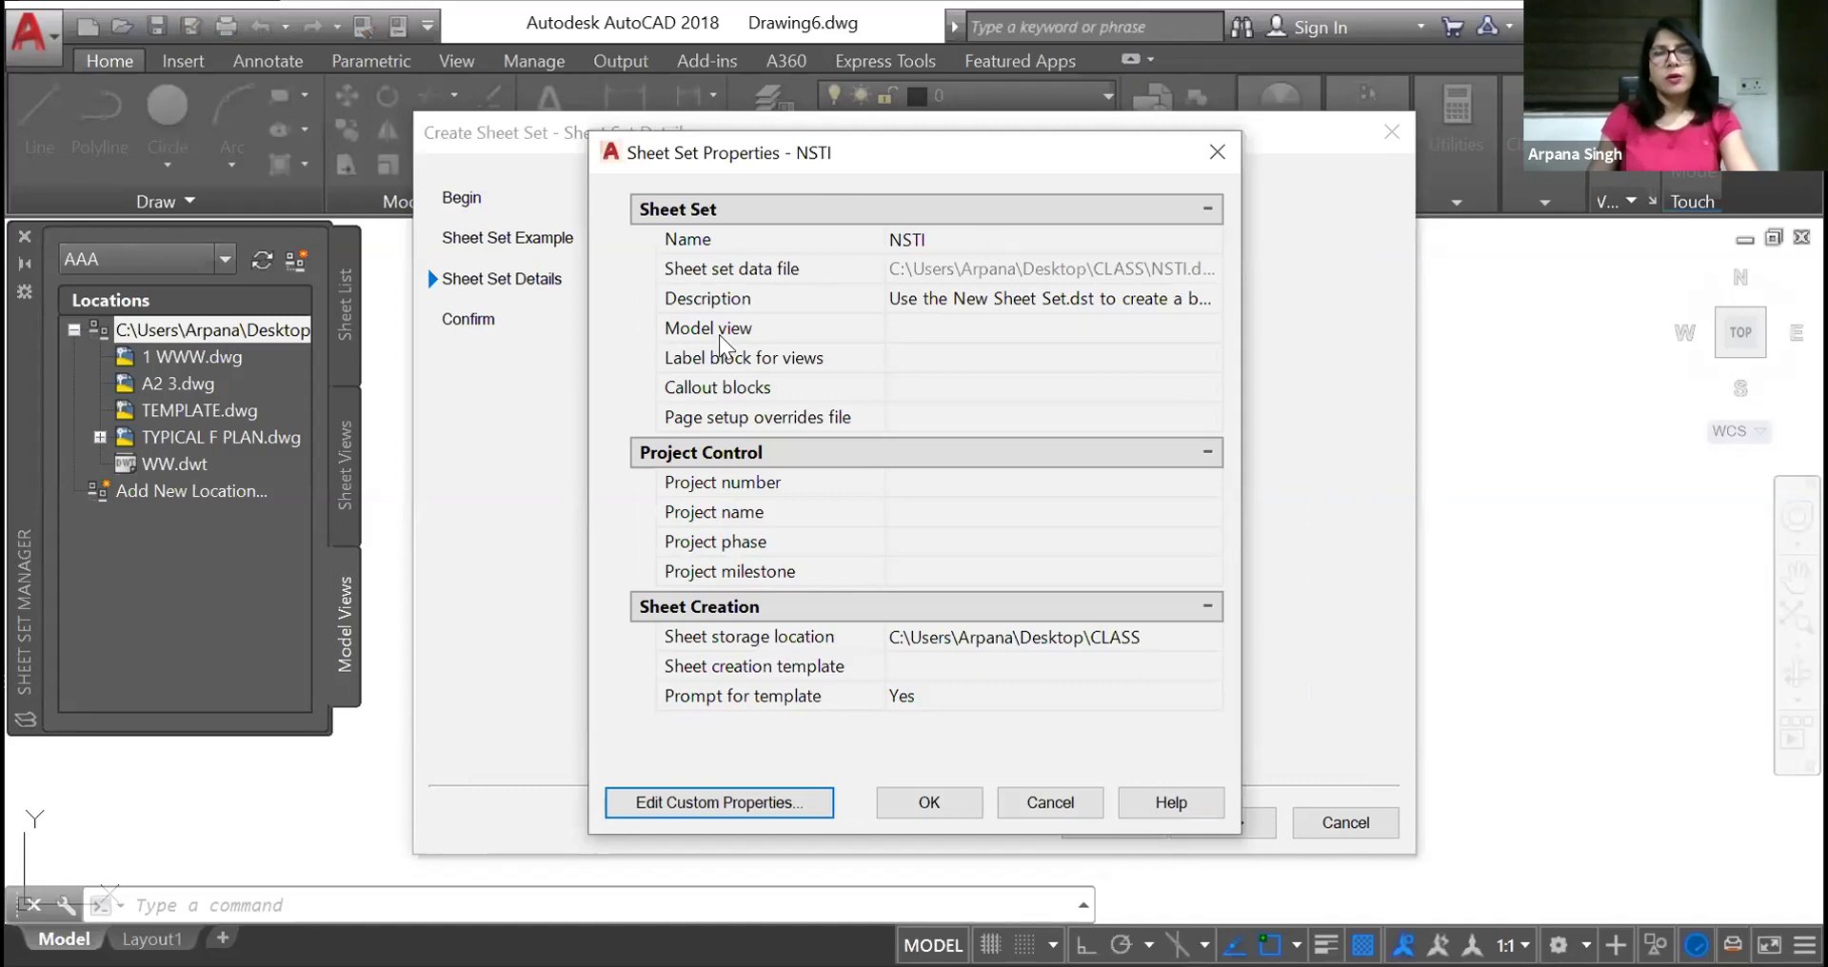
{"action": "left_click", "coordinate": [946, 327]}
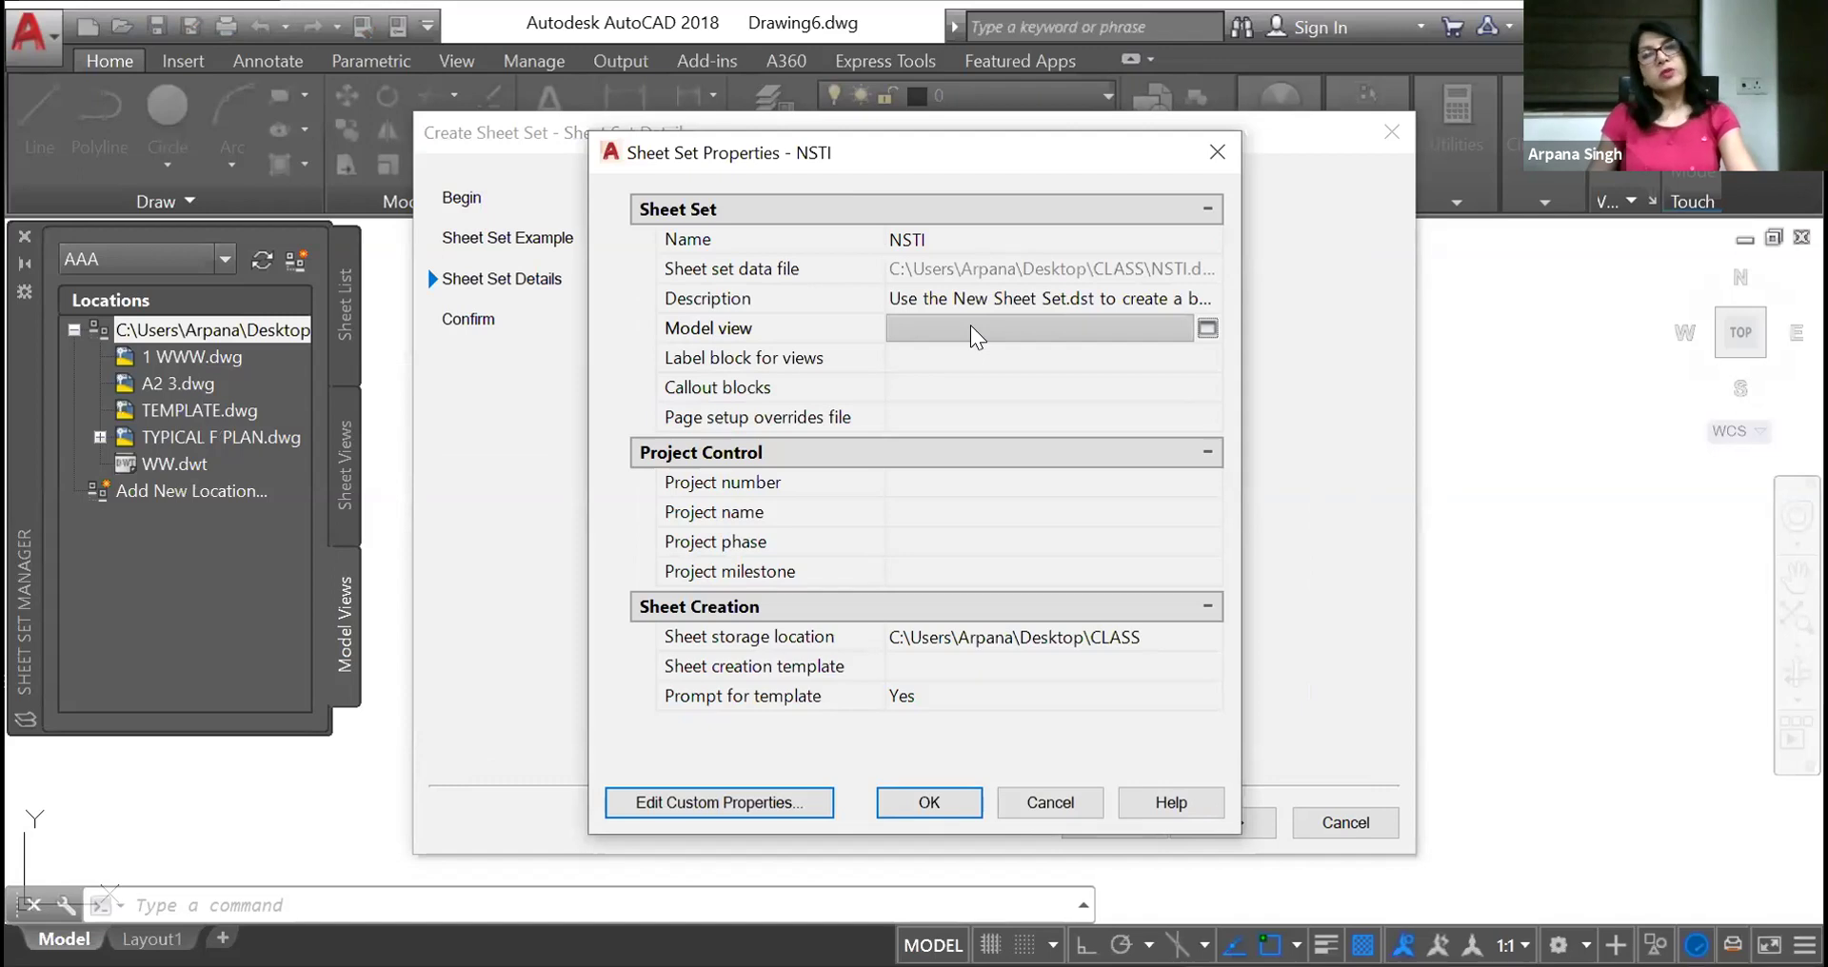
{"action": "left_click", "coordinate": [1207, 328]}
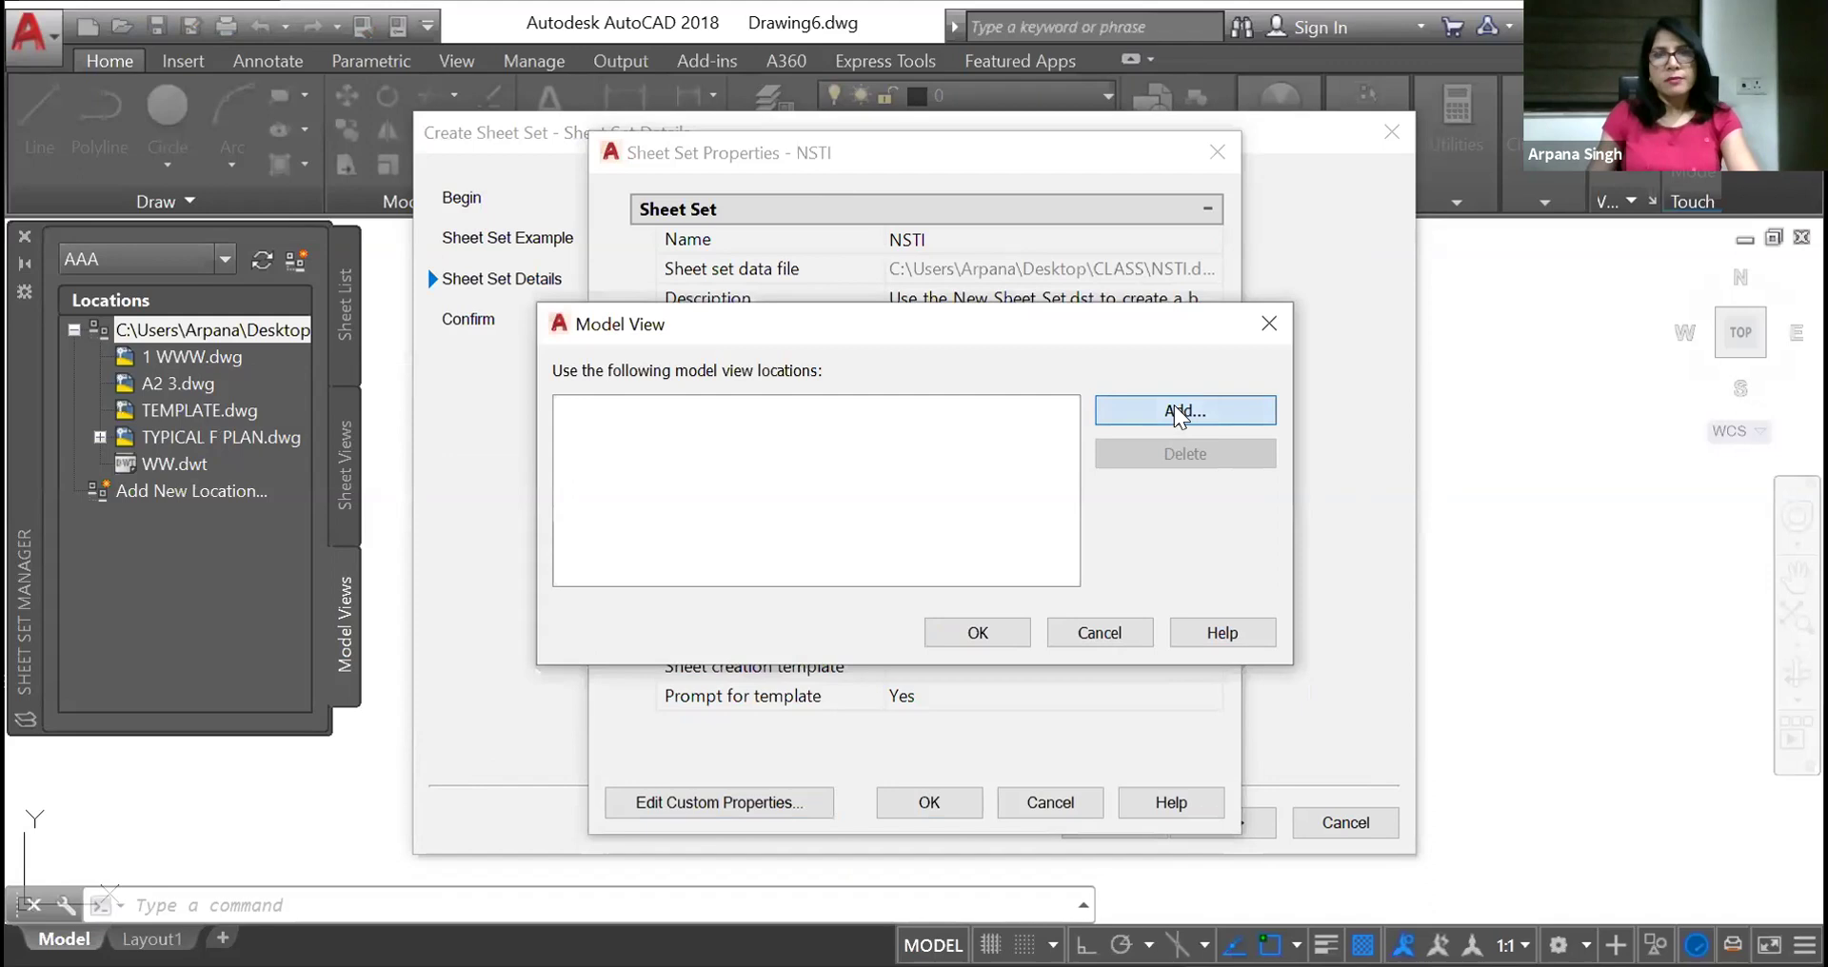
{"action": "left_click", "coordinate": [1177, 411]}
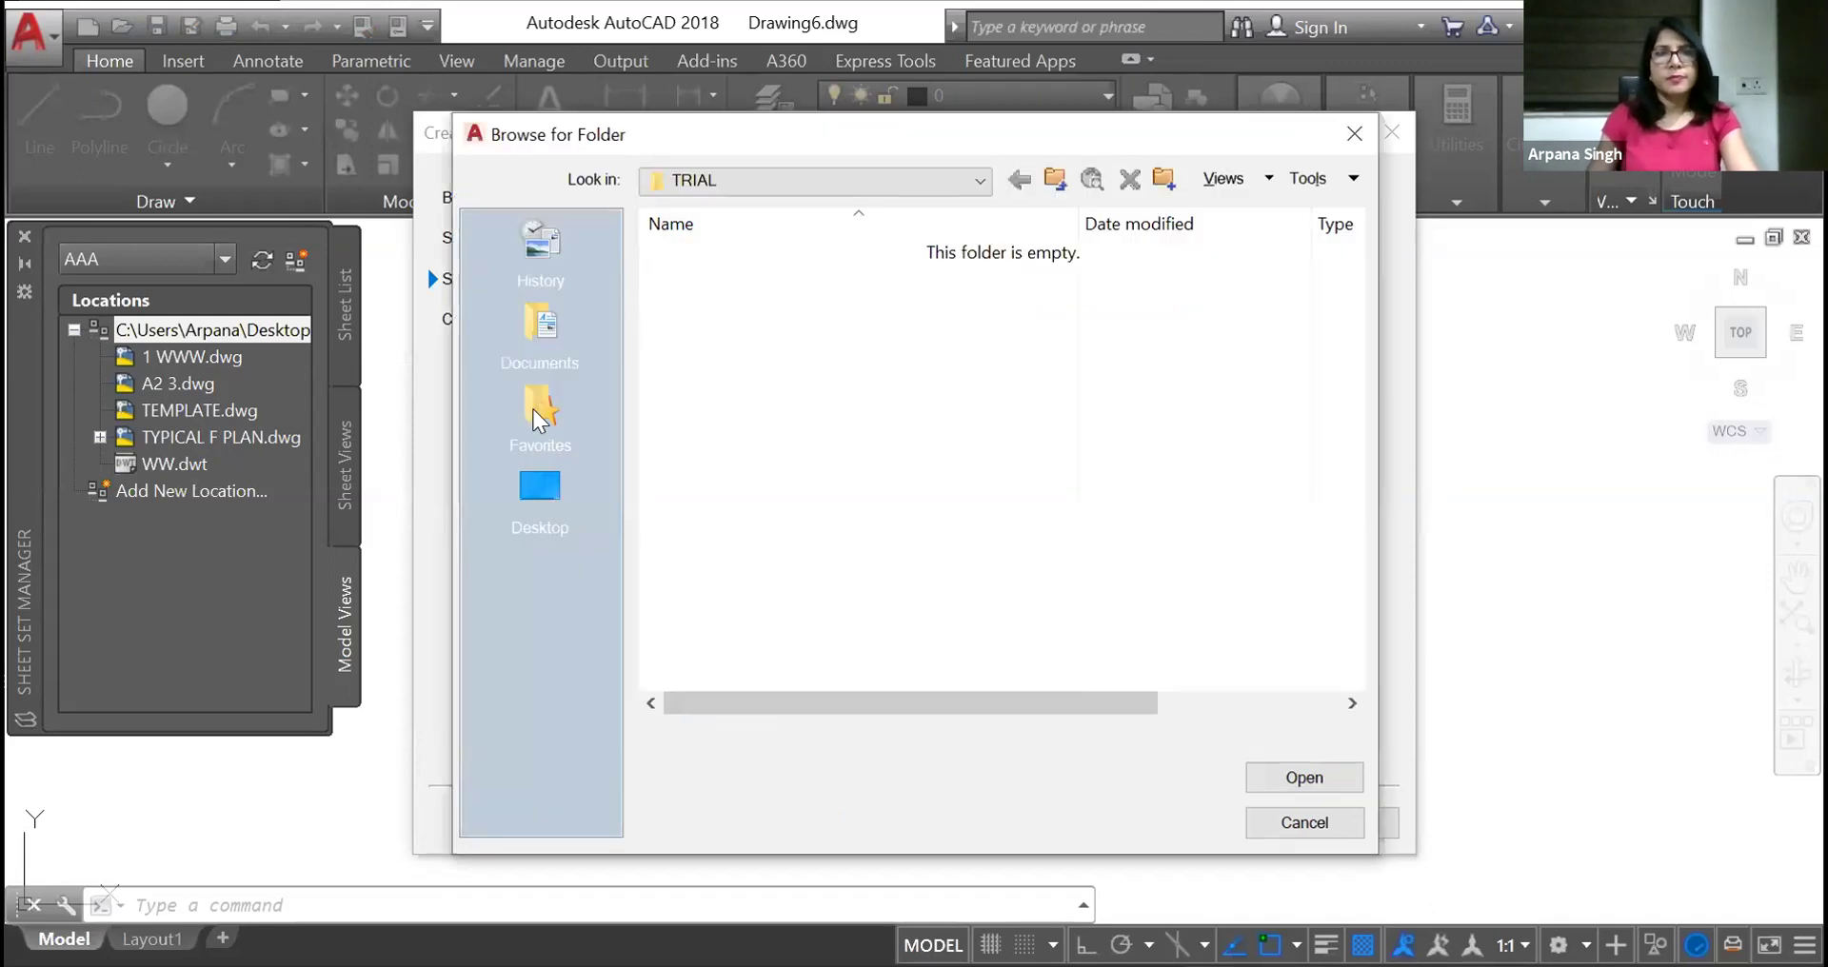
{"action": "left_click", "coordinate": [539, 490]}
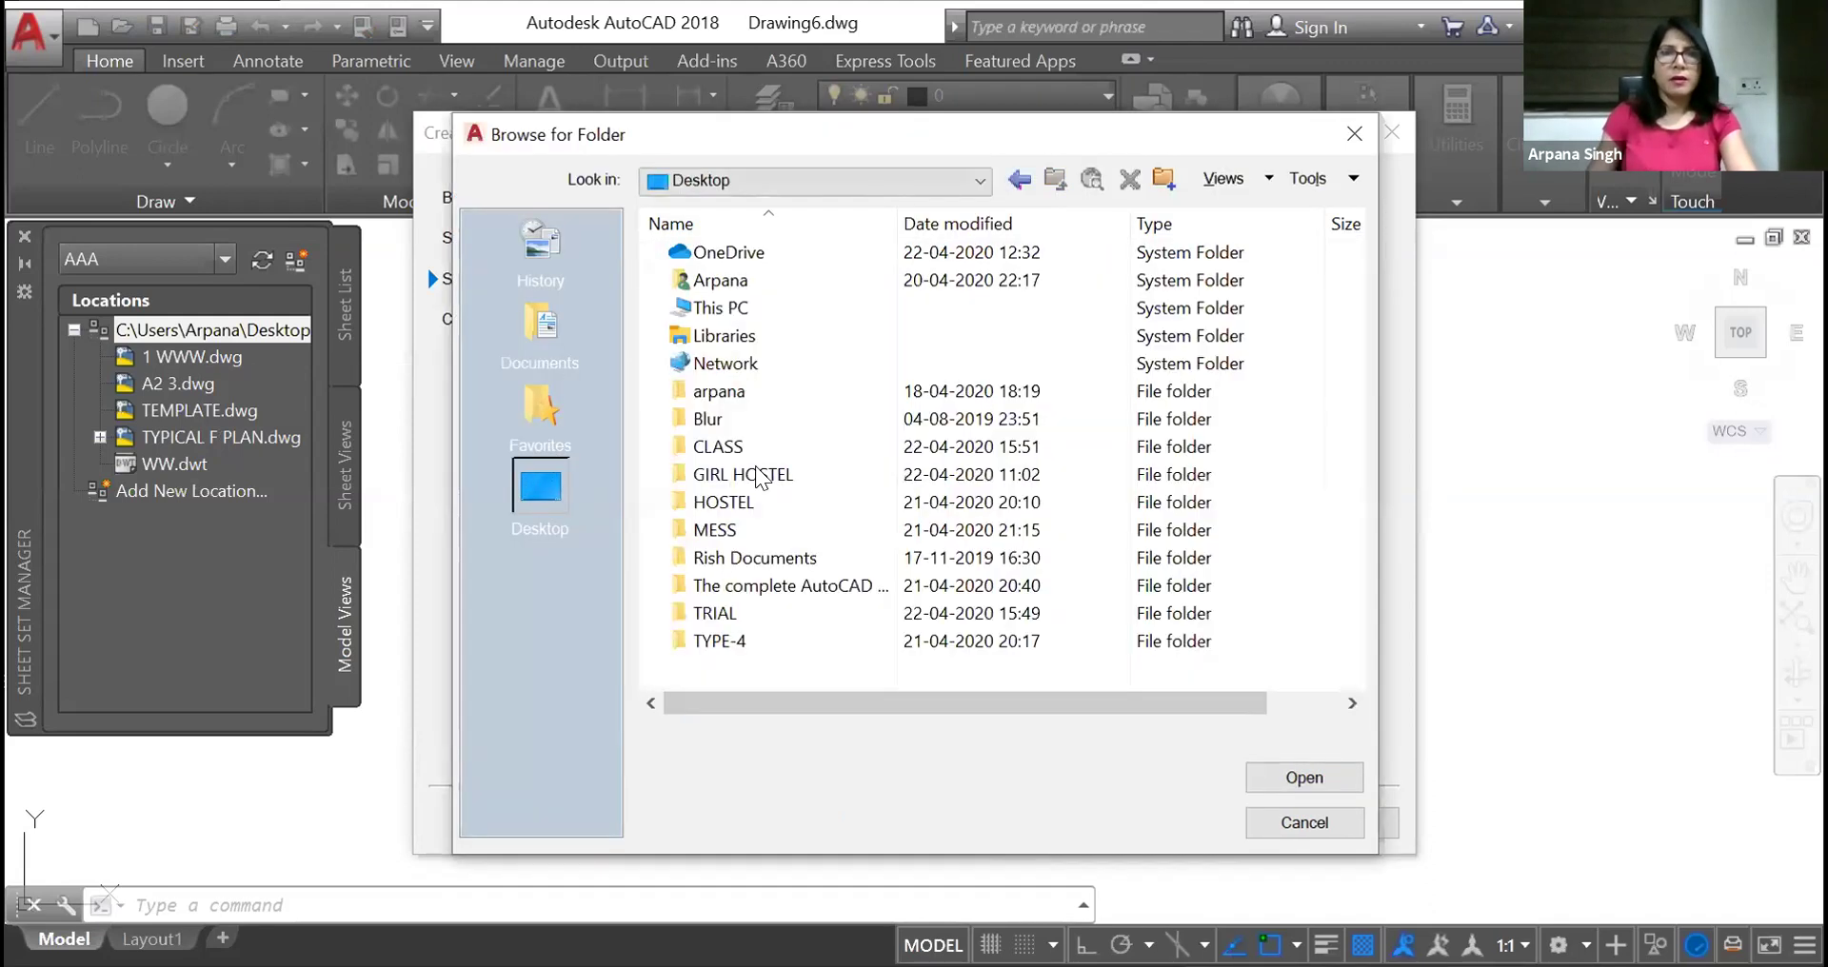
{"action": "double_click", "coordinate": [742, 446]}
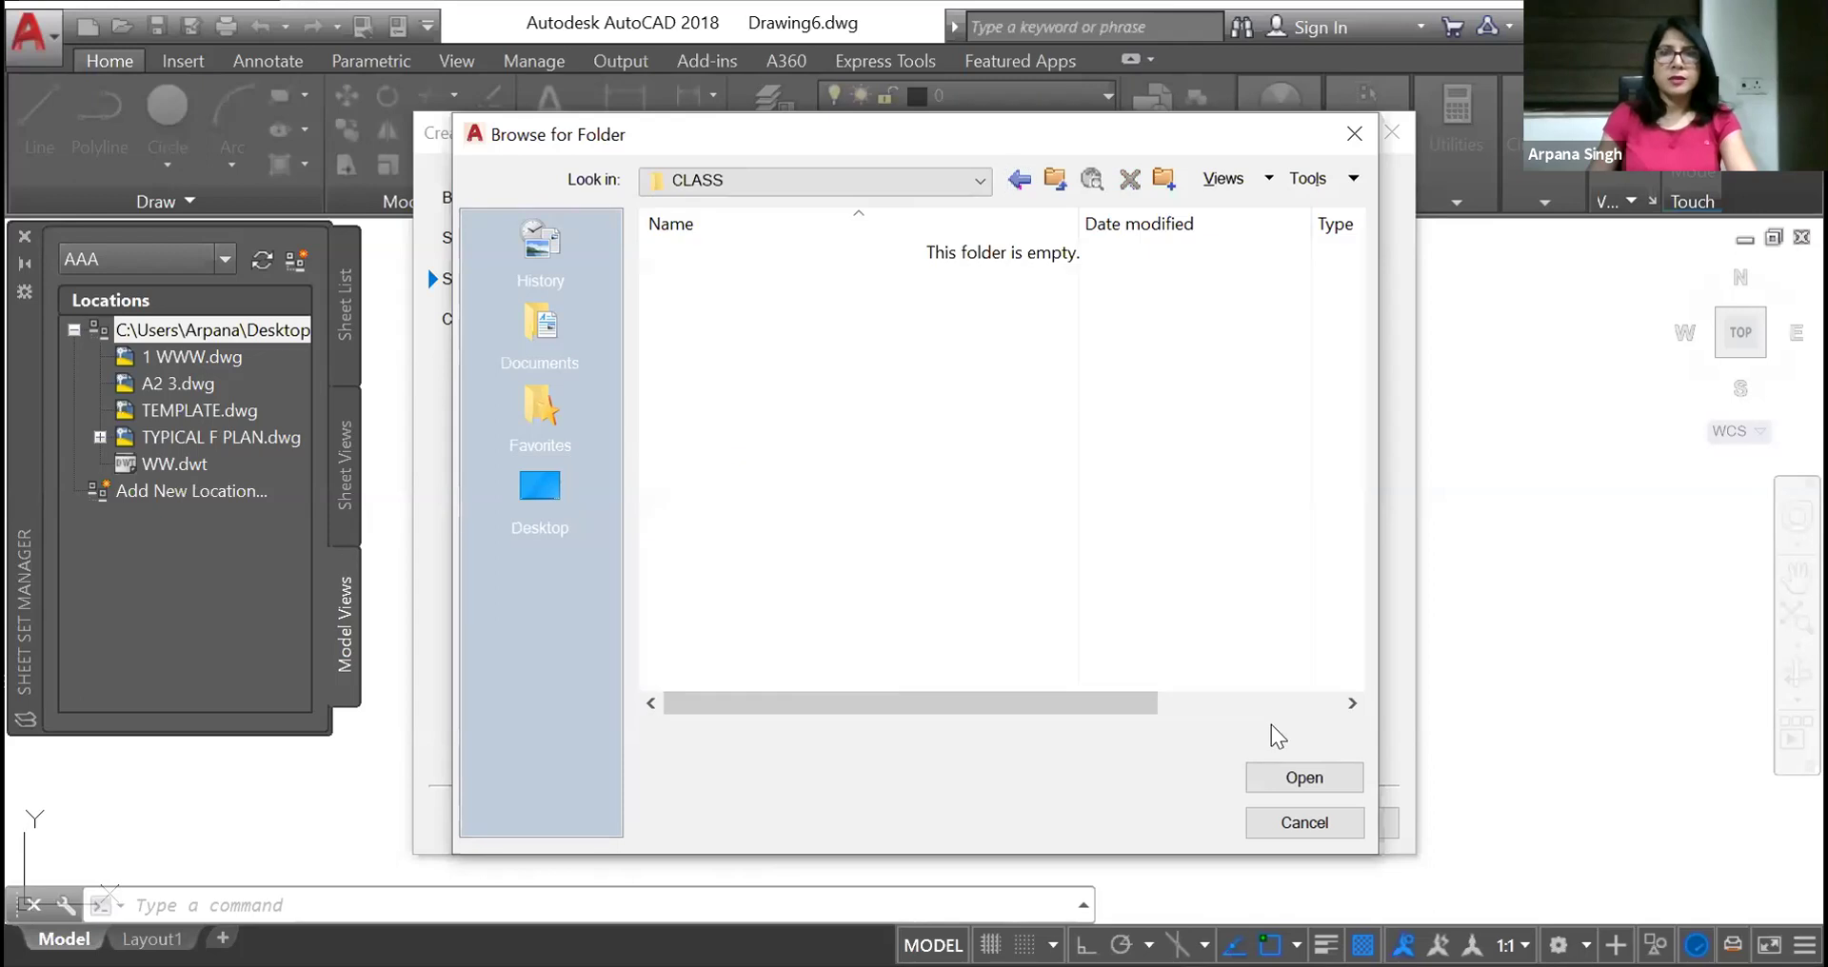
{"action": "left_click", "coordinate": [1287, 776]}
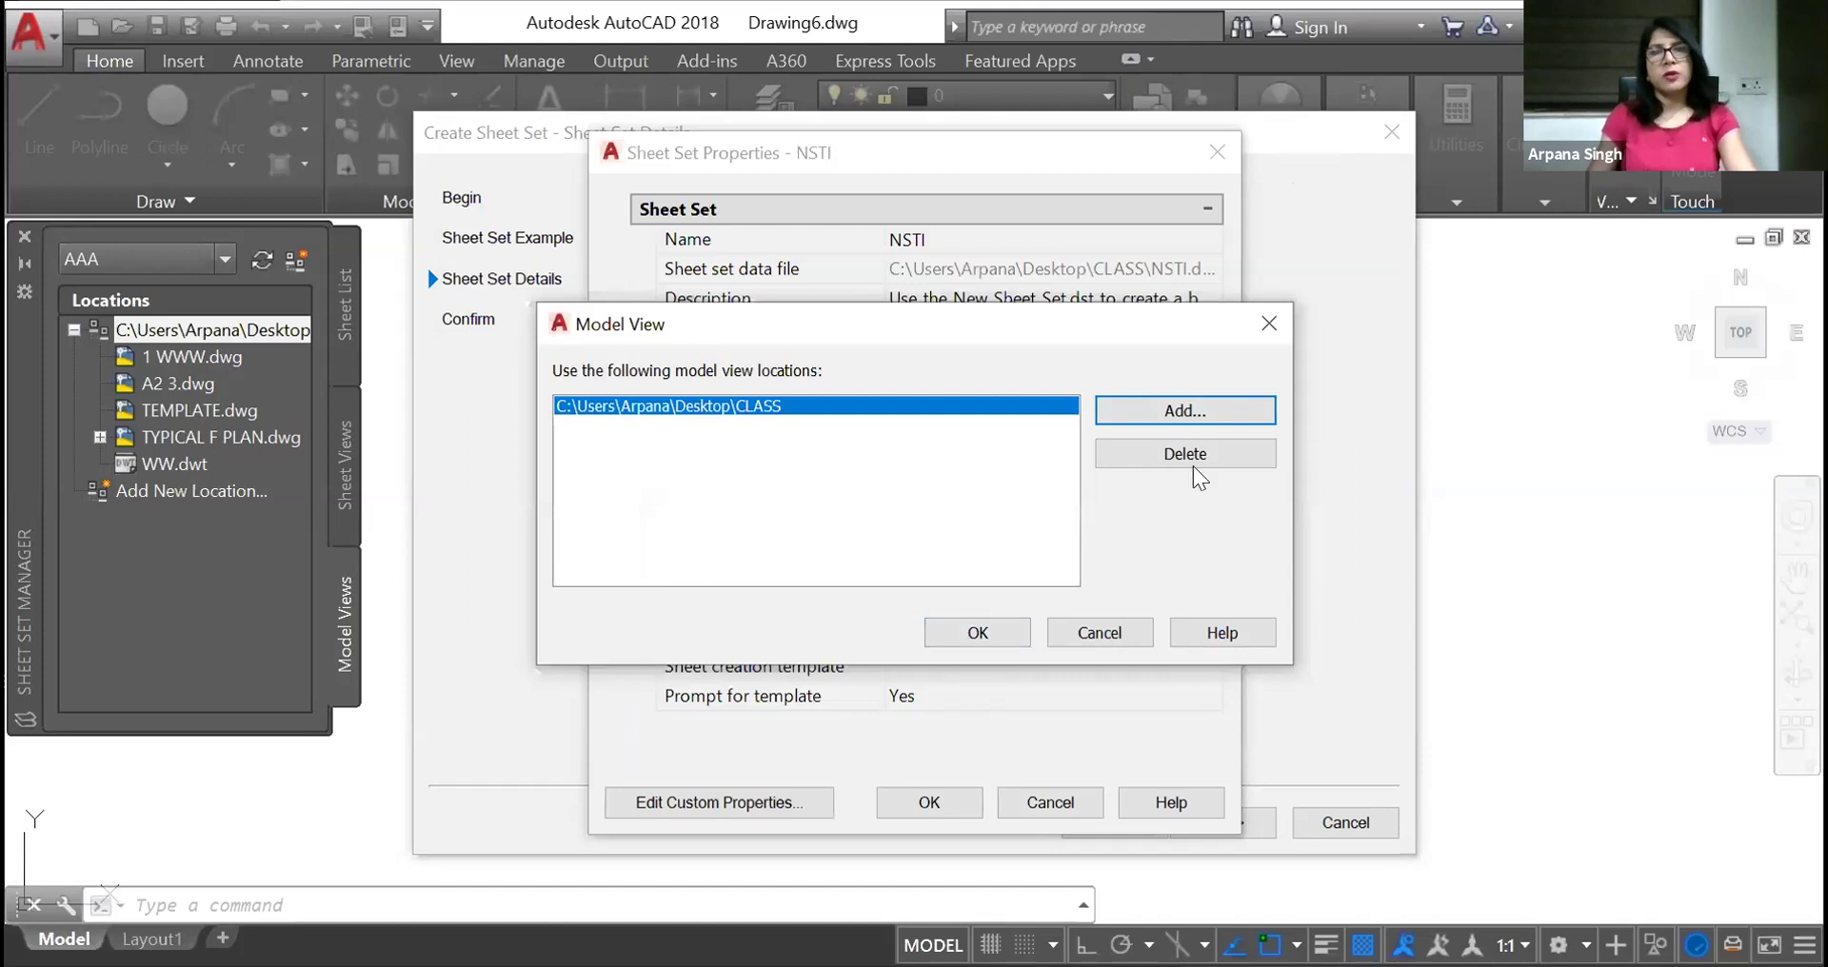
{"action": "left_click", "coordinate": [963, 631]}
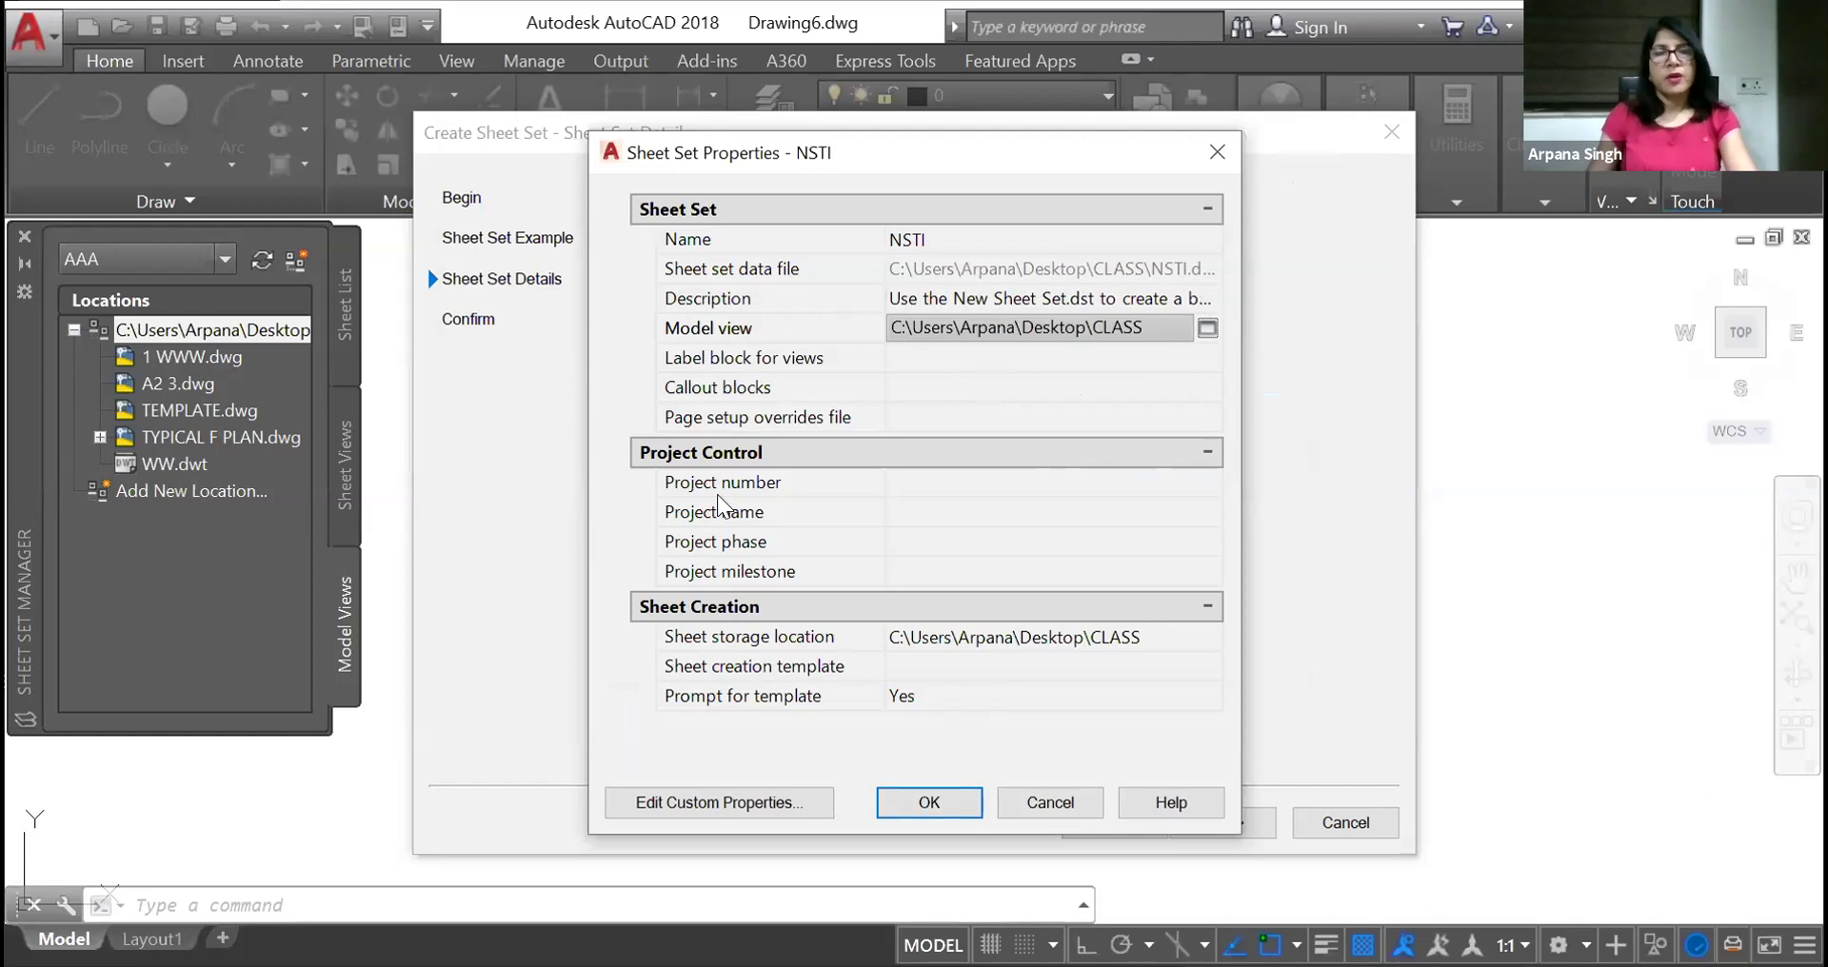
Set the project number to AR 2543 and the project name to GIRLS HOSTEL in the sheet set properties
{"action": "left_click", "coordinate": [997, 477]}
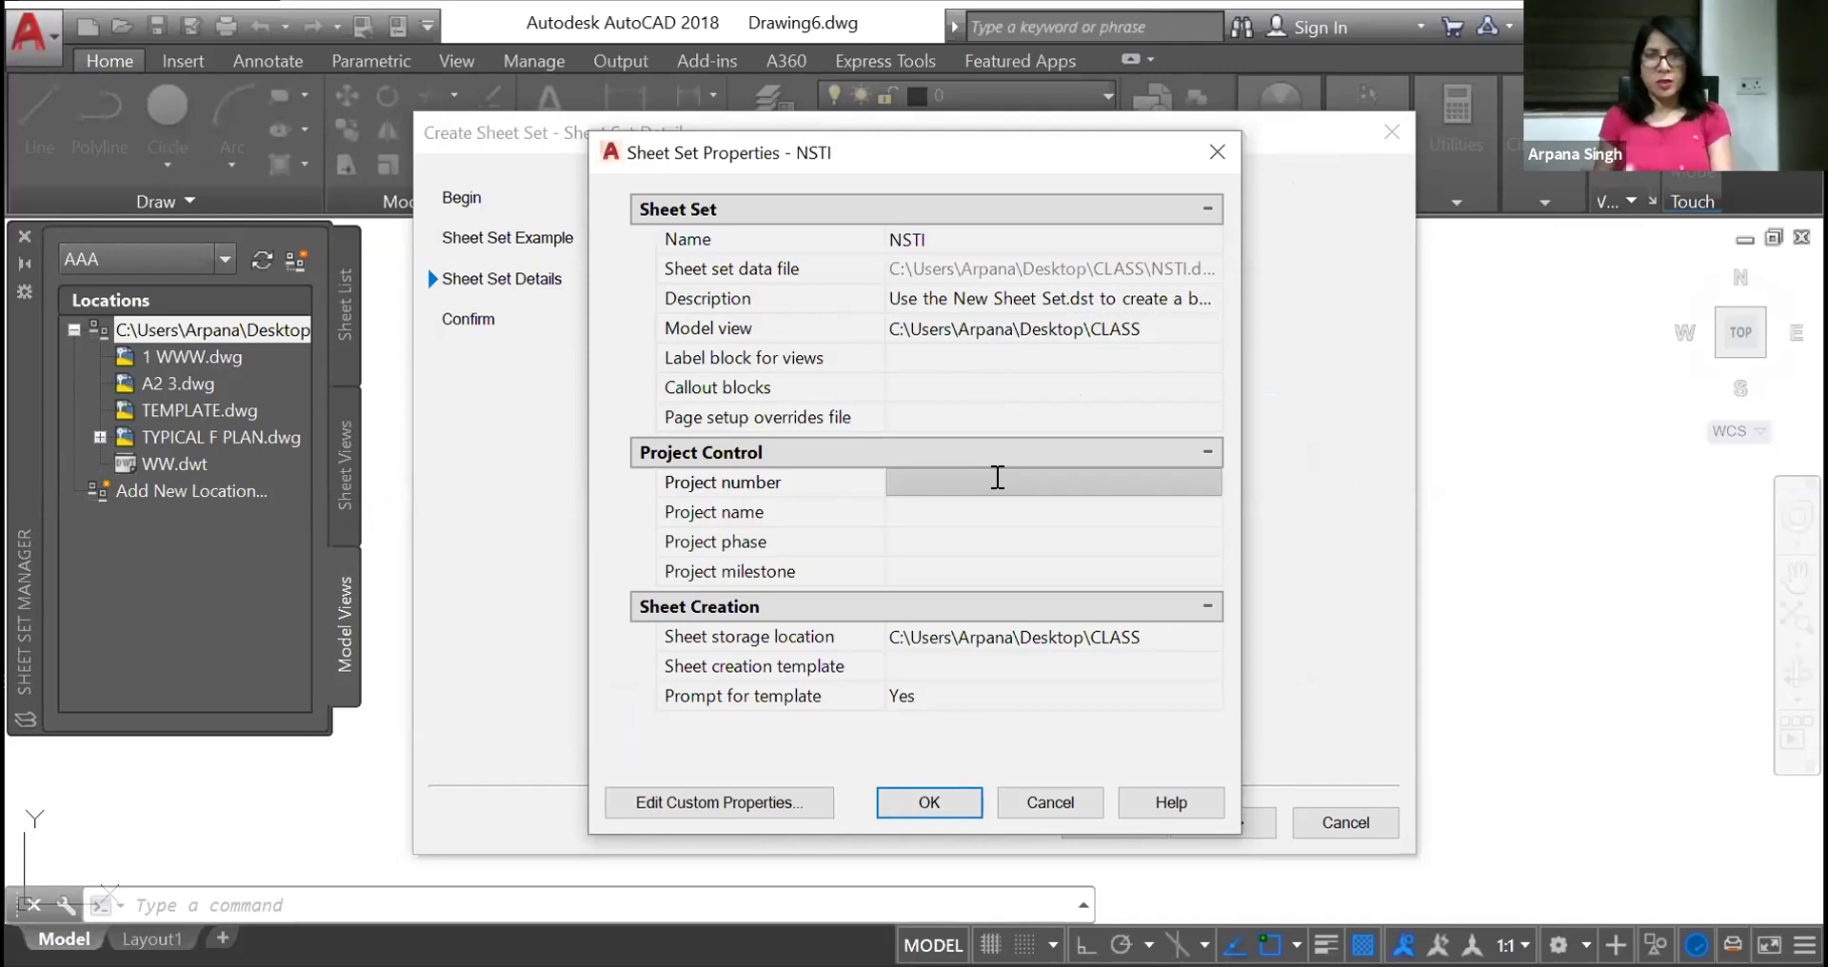
{"action": "type", "text": "A"}
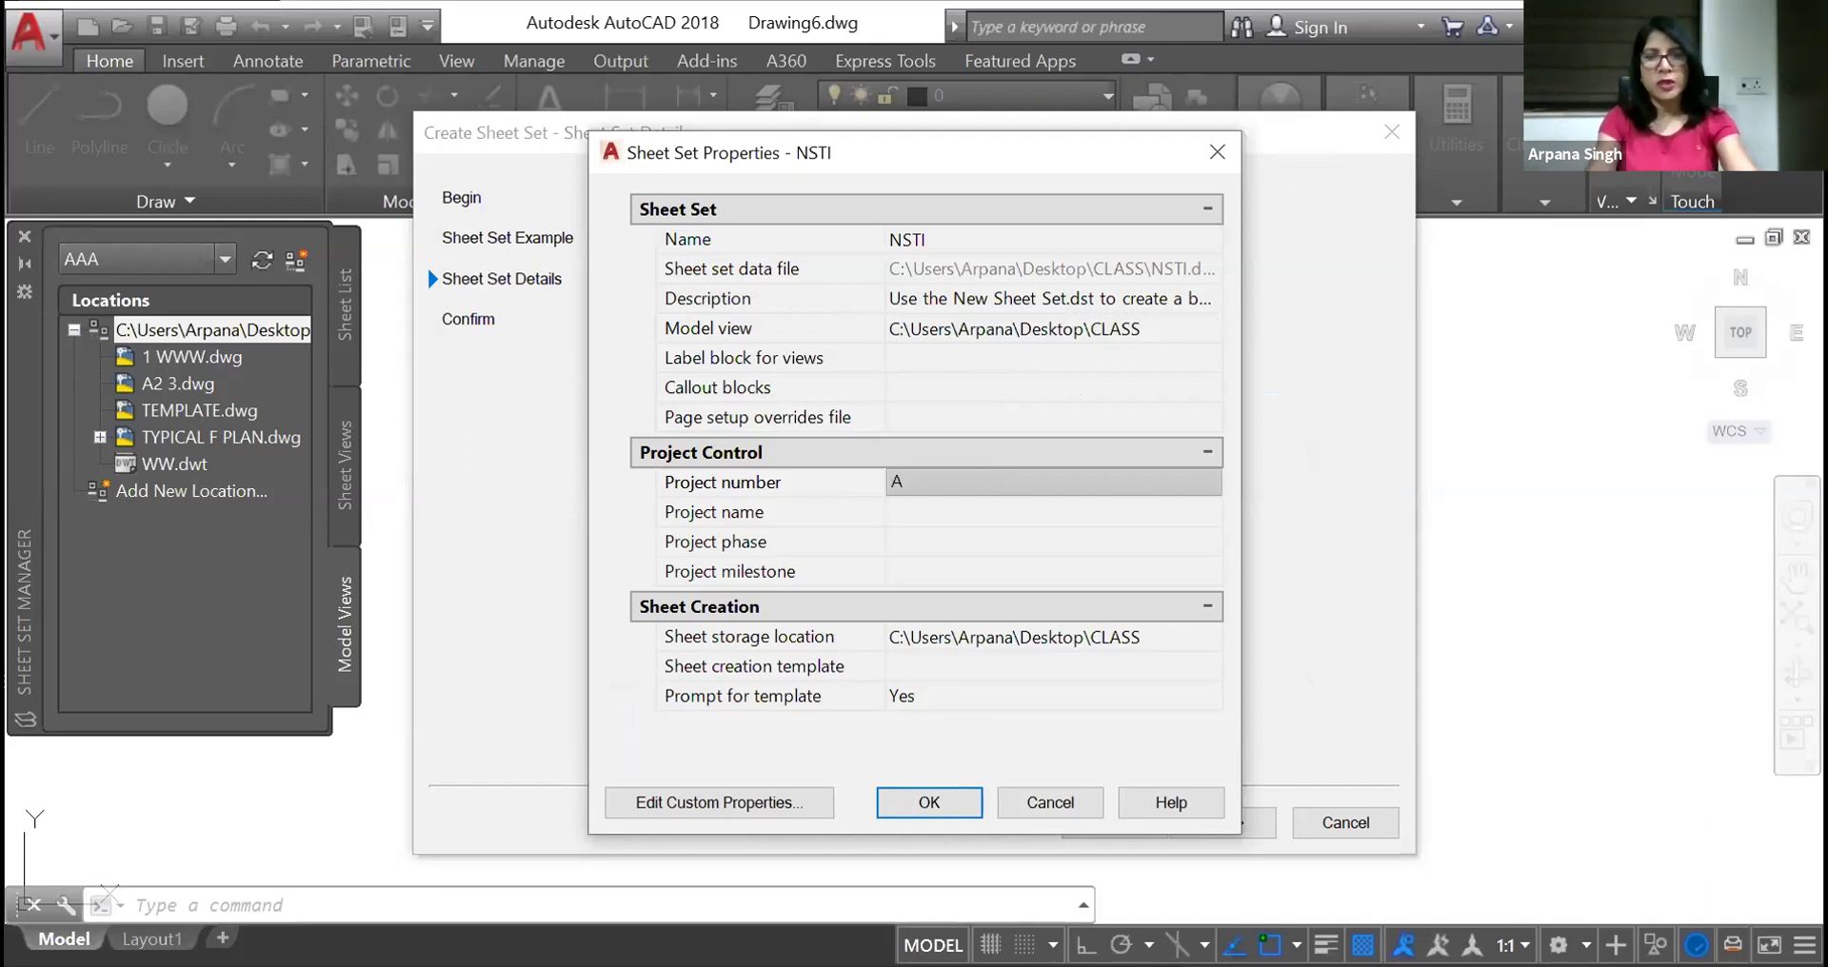
{"action": "type", "text": "R 2543"}
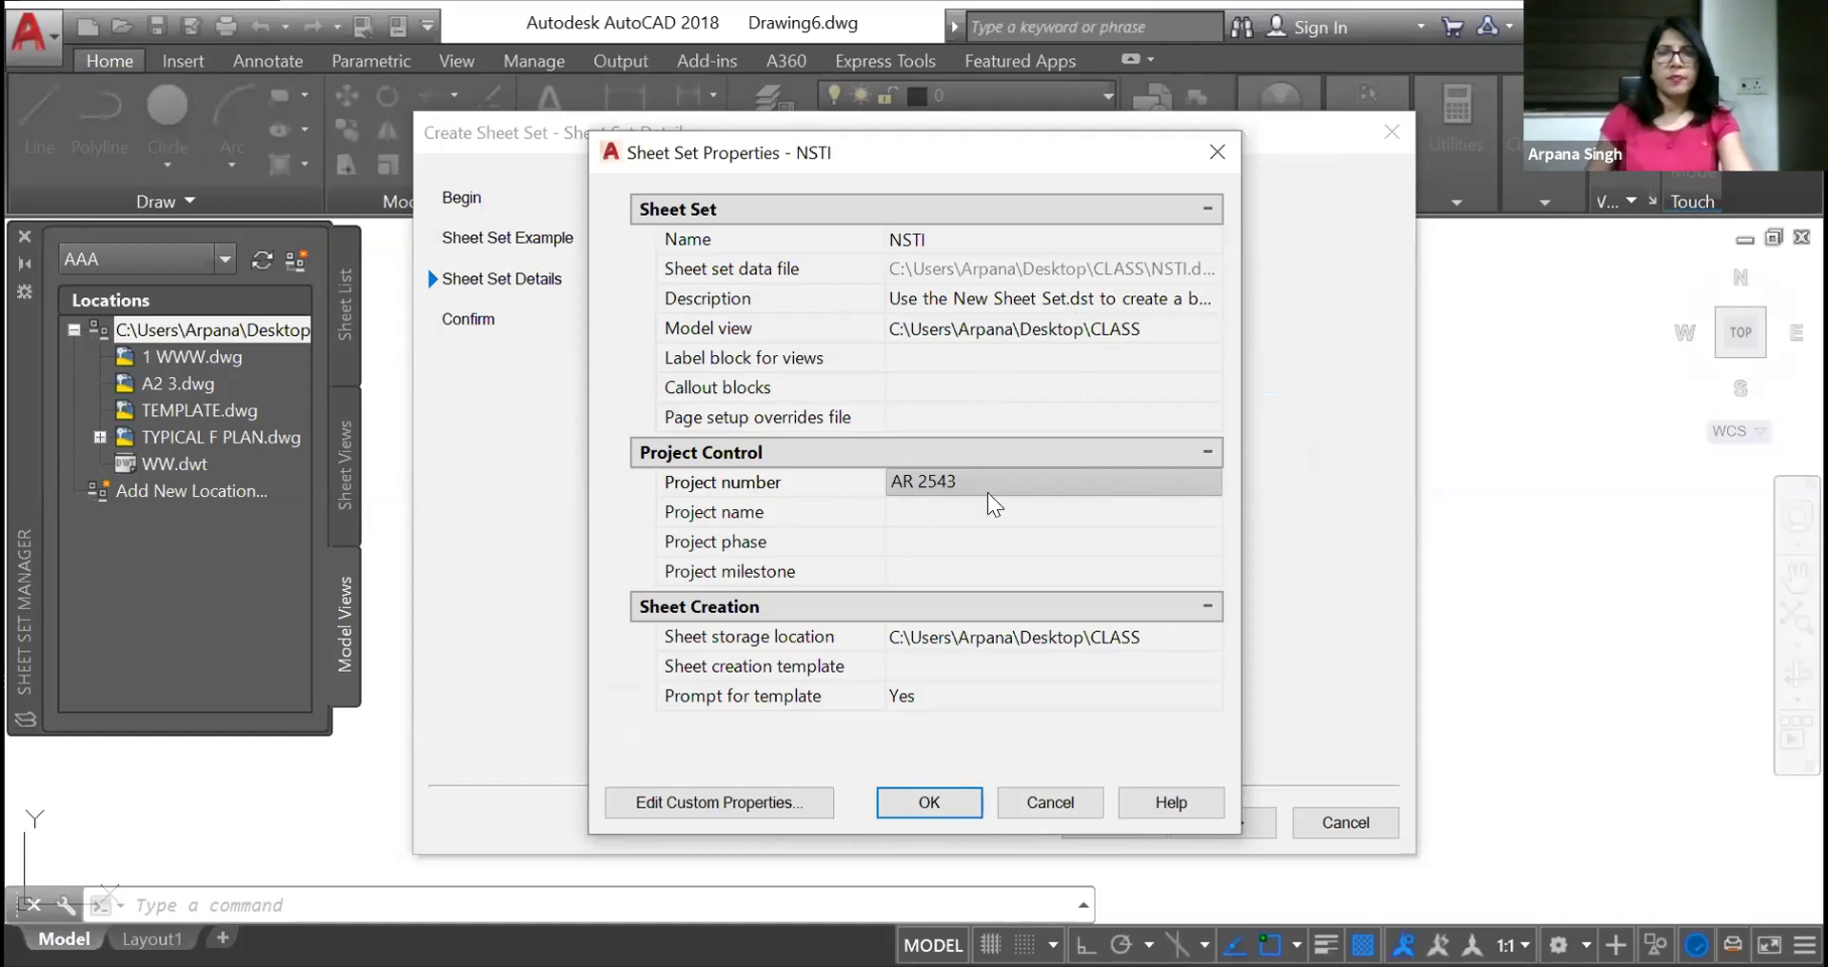
{"action": "left_click", "coordinate": [969, 514]}
{"action": "type", "text": "G"}
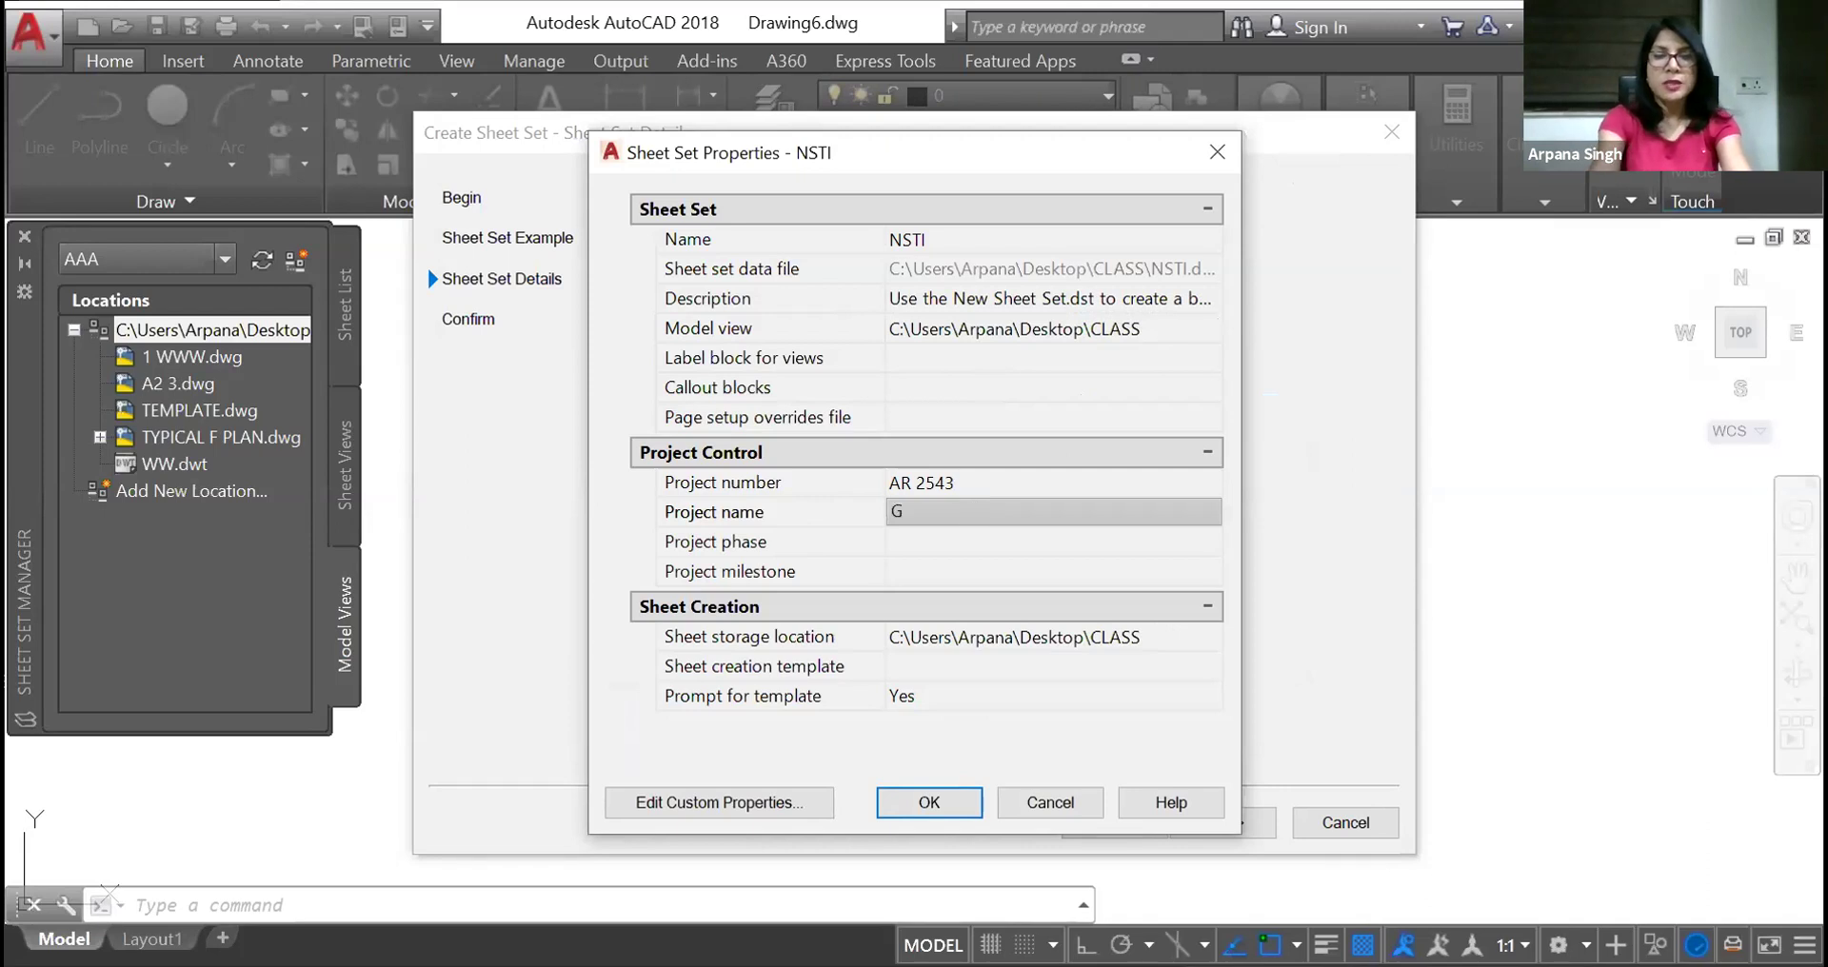
{"action": "type", "text": "IRLS"}
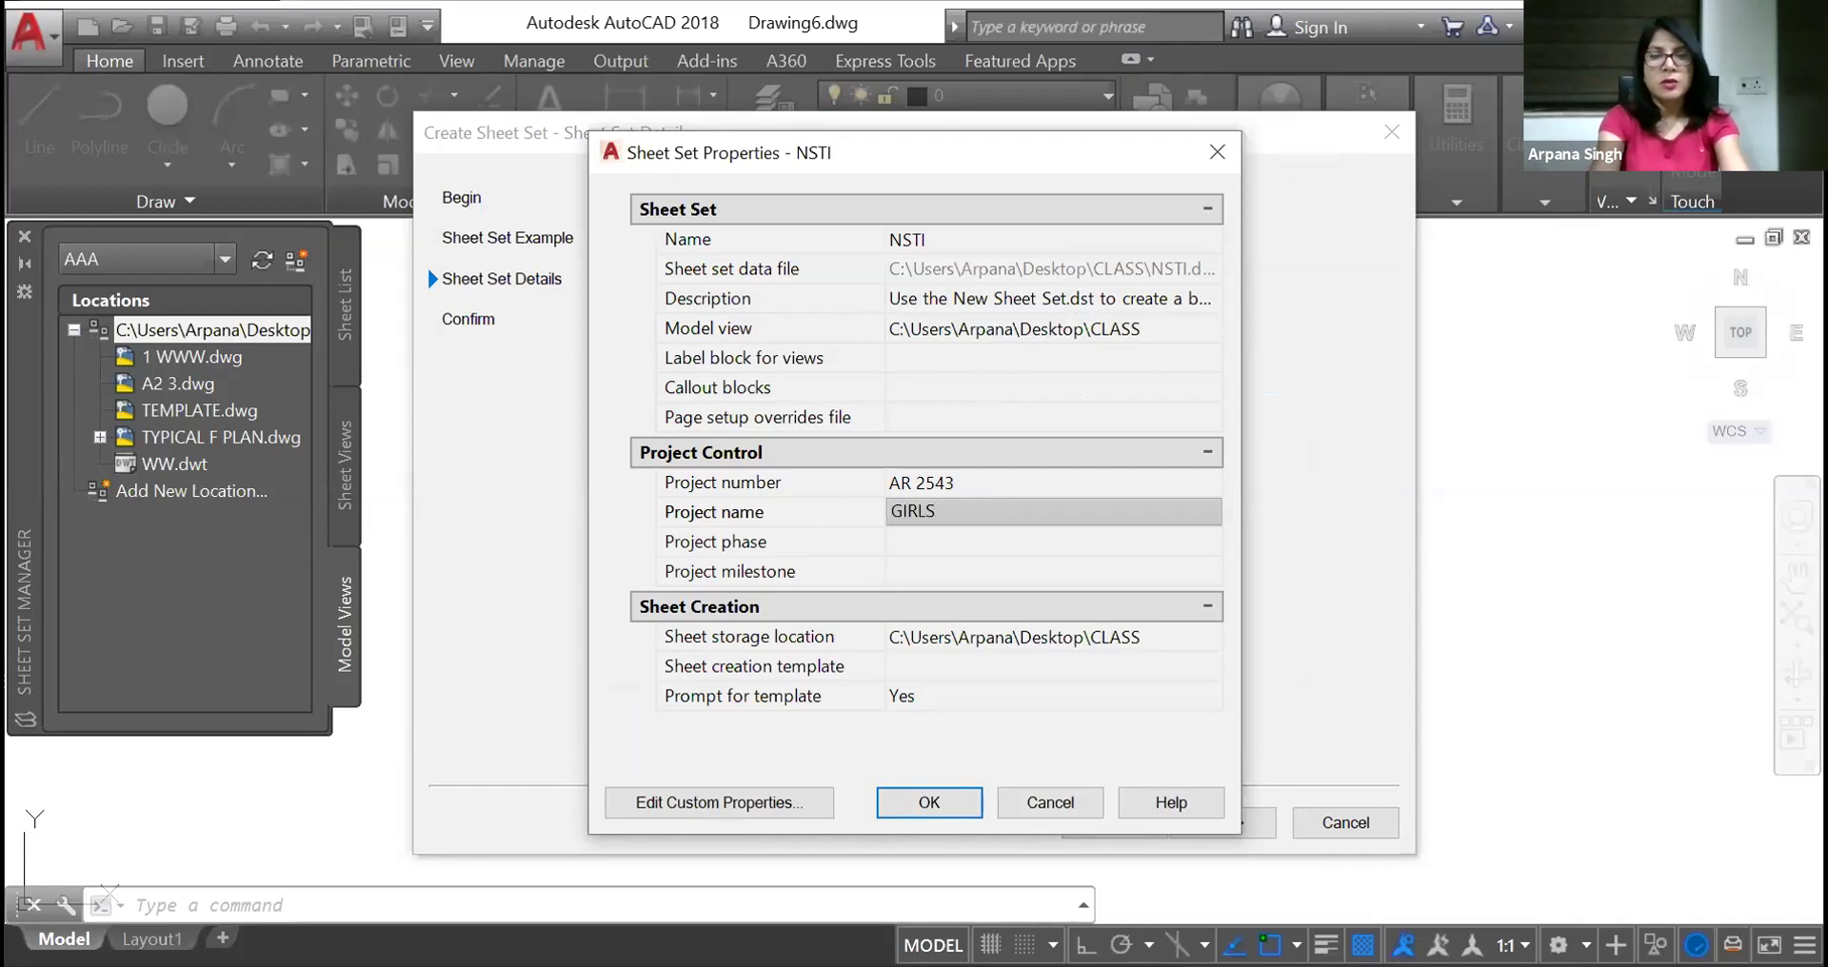
{"action": "type", "text": " HOSTEL"}
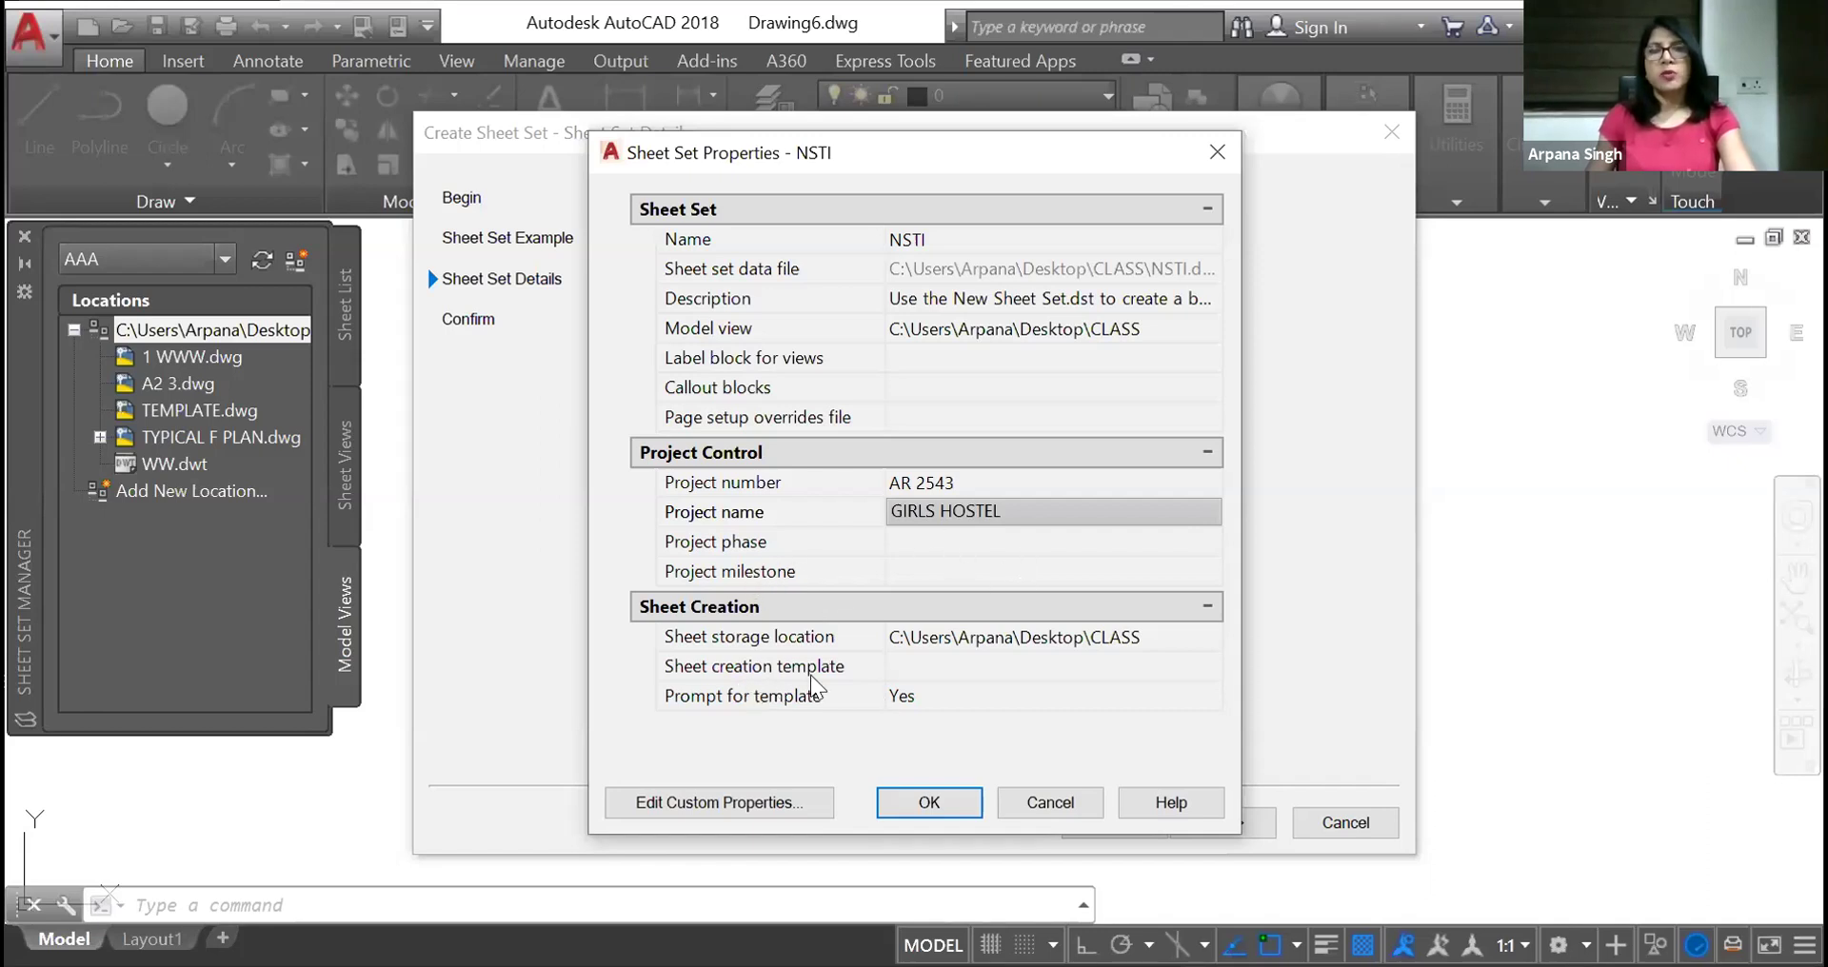
Set the sheet creation template to the Architectural Title Block layout of TMT.dwt in the CLASS folder
{"action": "left_click", "coordinate": [934, 670]}
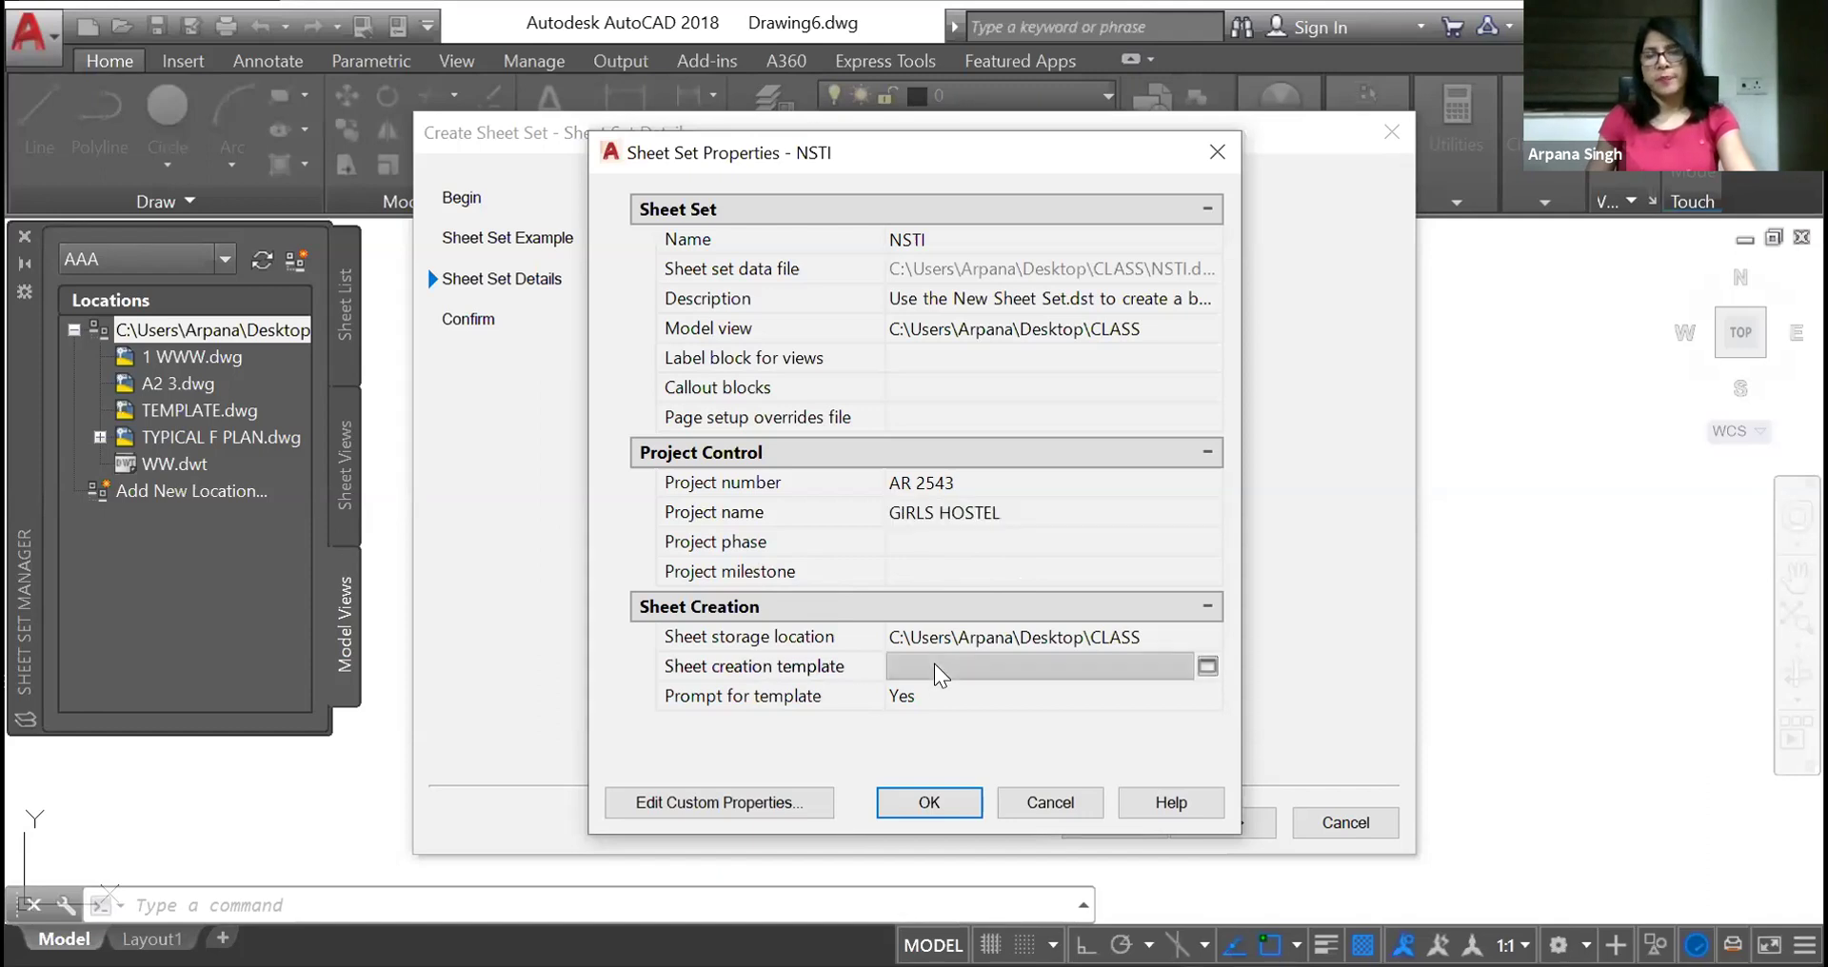
{"action": "left_click", "coordinate": [1207, 667]}
{"action": "left_click", "coordinate": [1238, 381]}
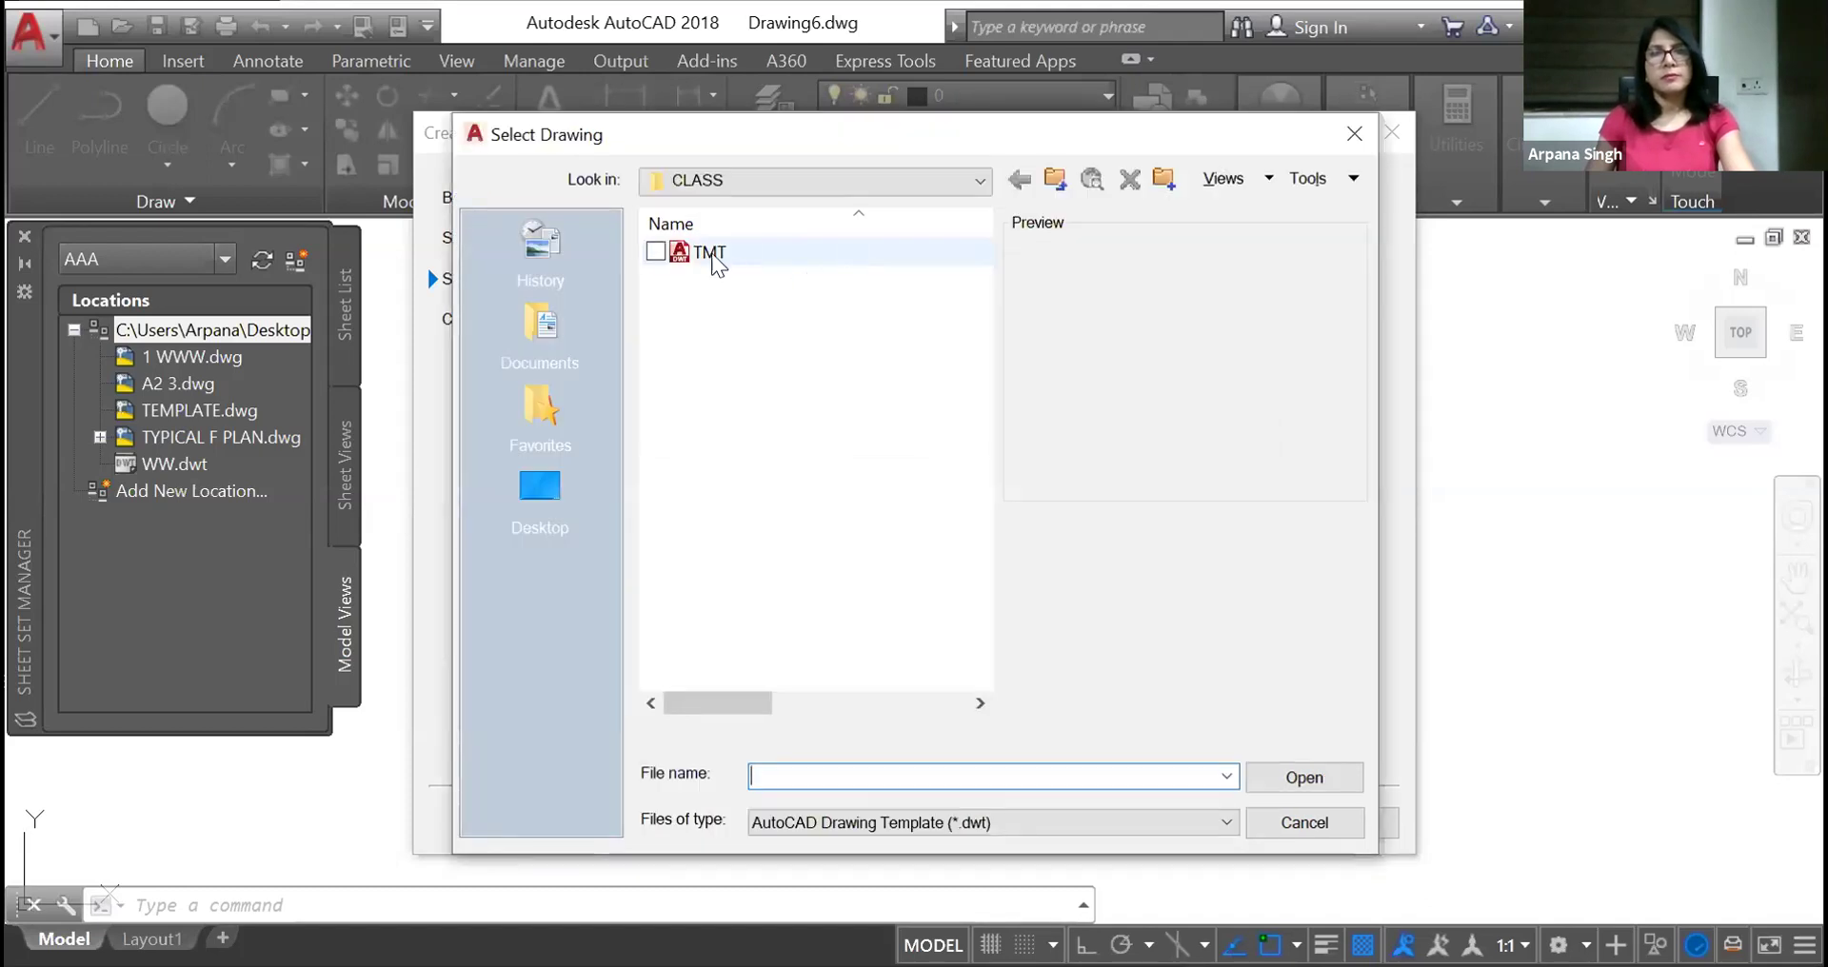
{"action": "left_click", "coordinate": [708, 255]}
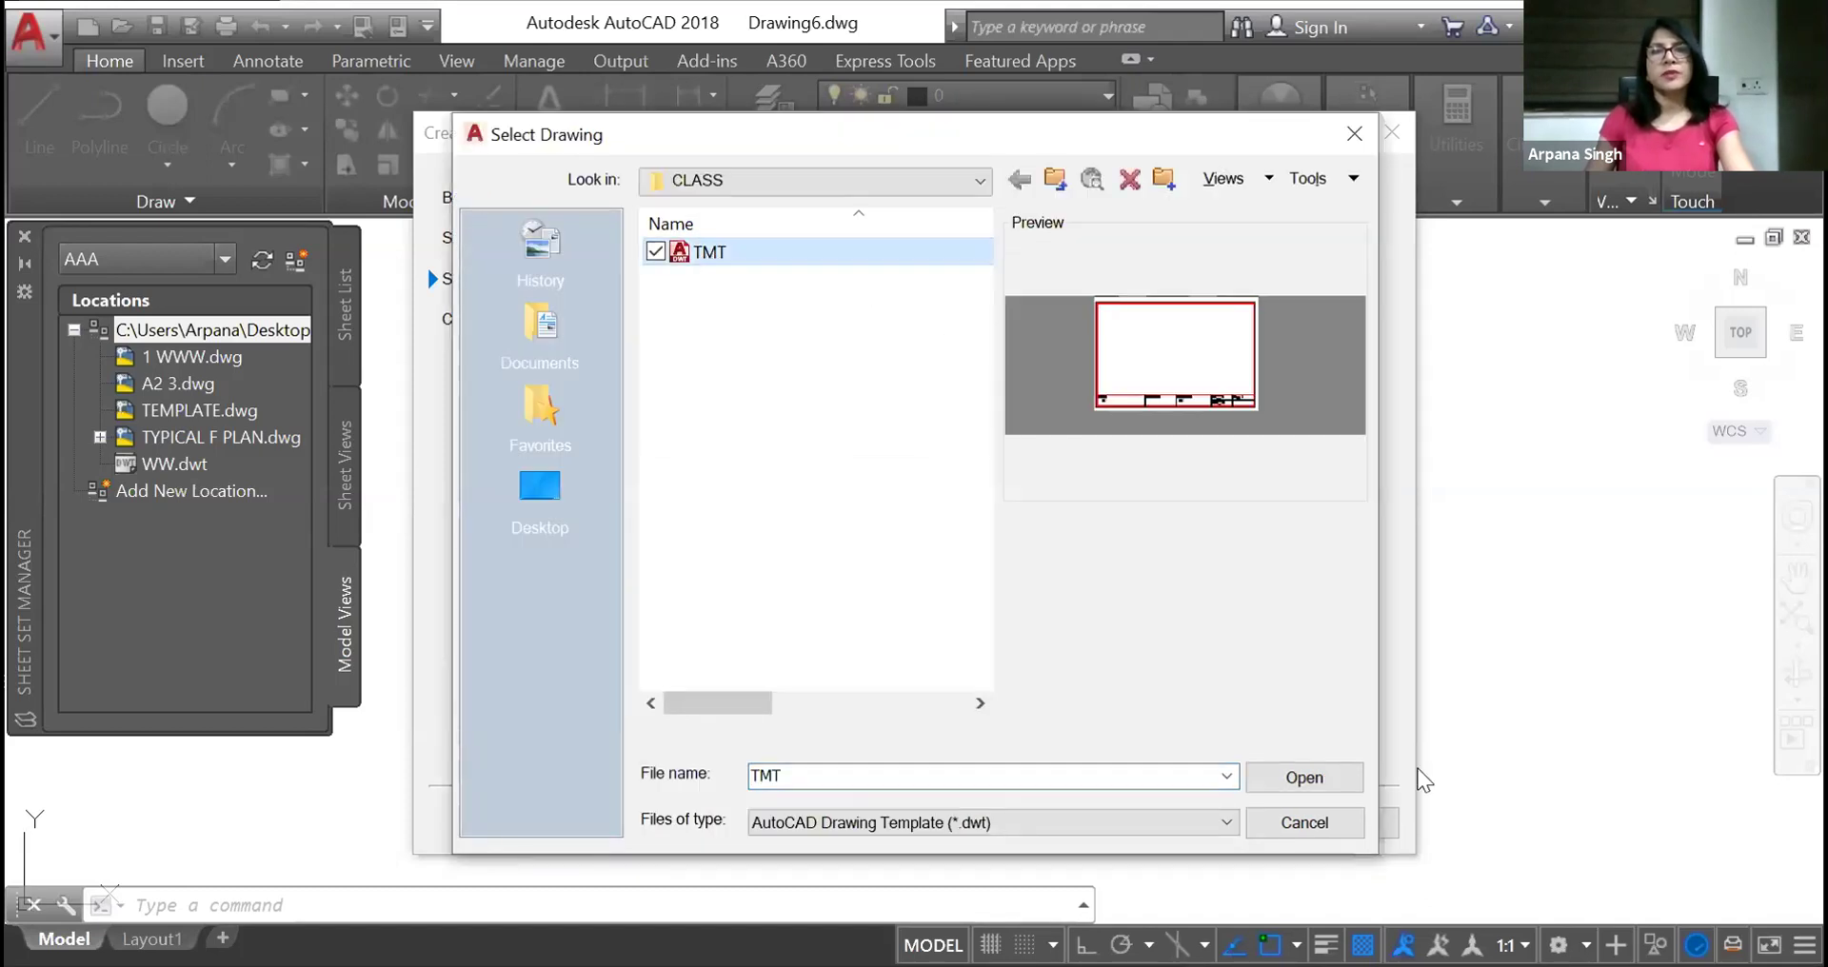
{"action": "left_click", "coordinate": [1305, 779]}
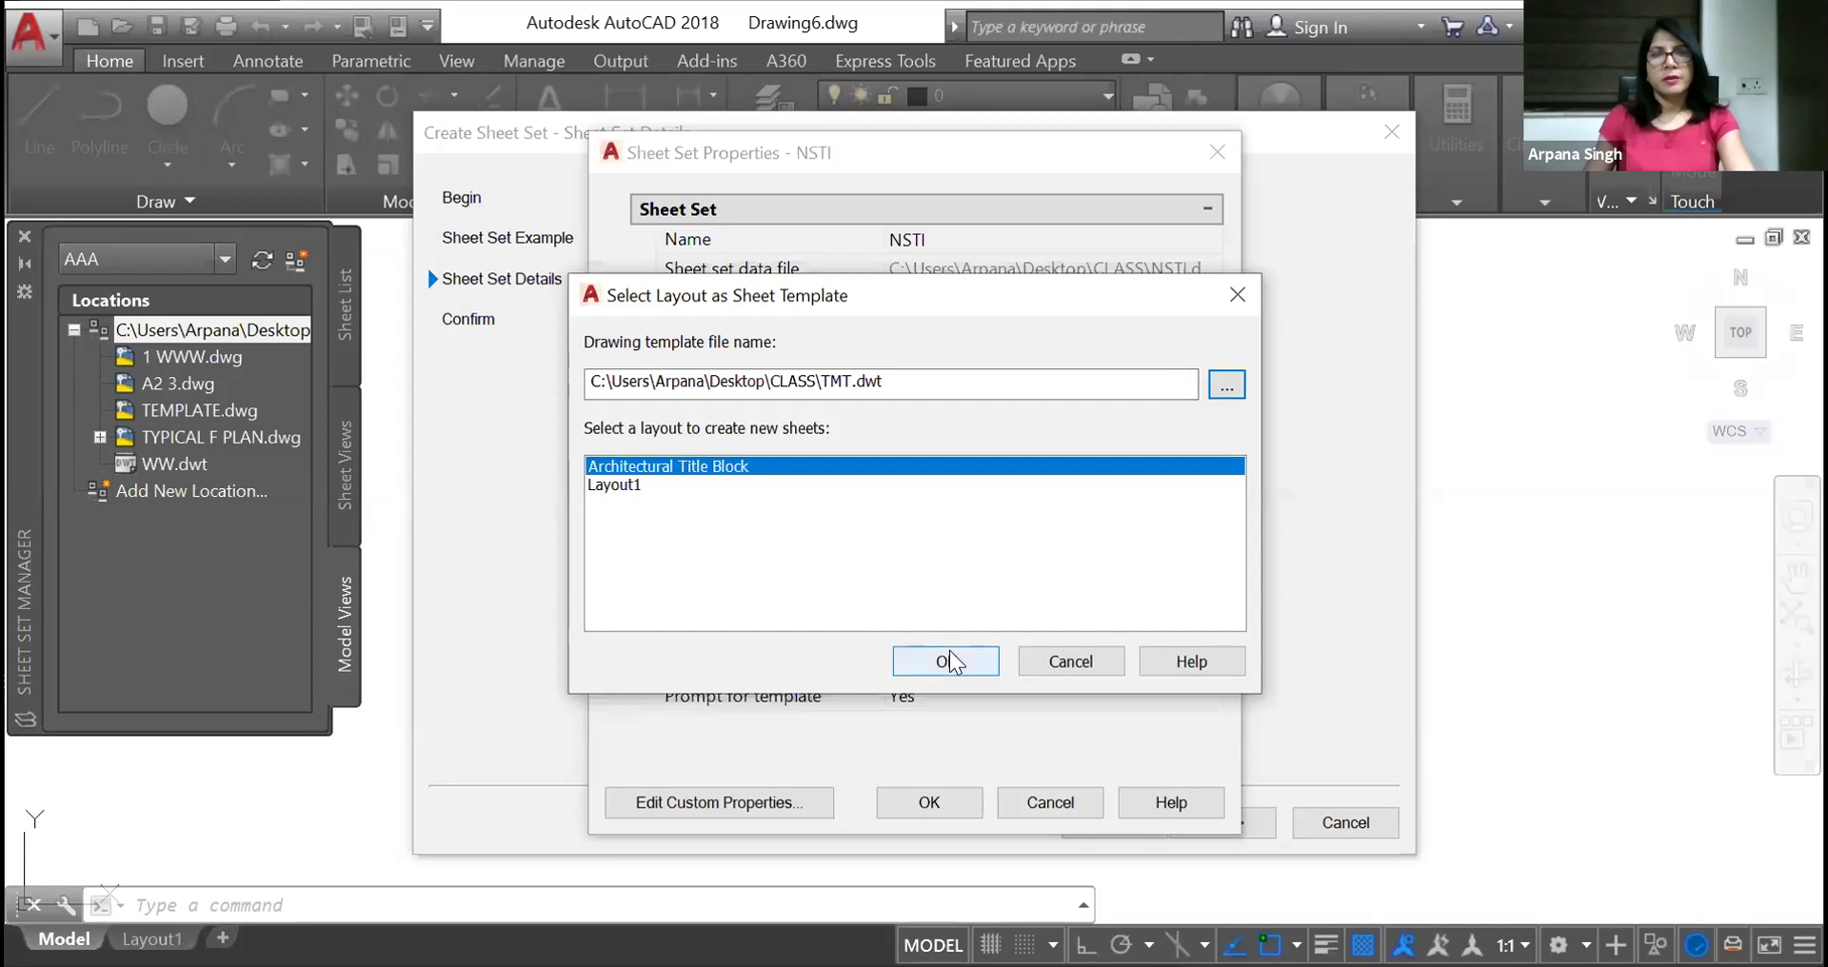
{"action": "left_click", "coordinate": [946, 661]}
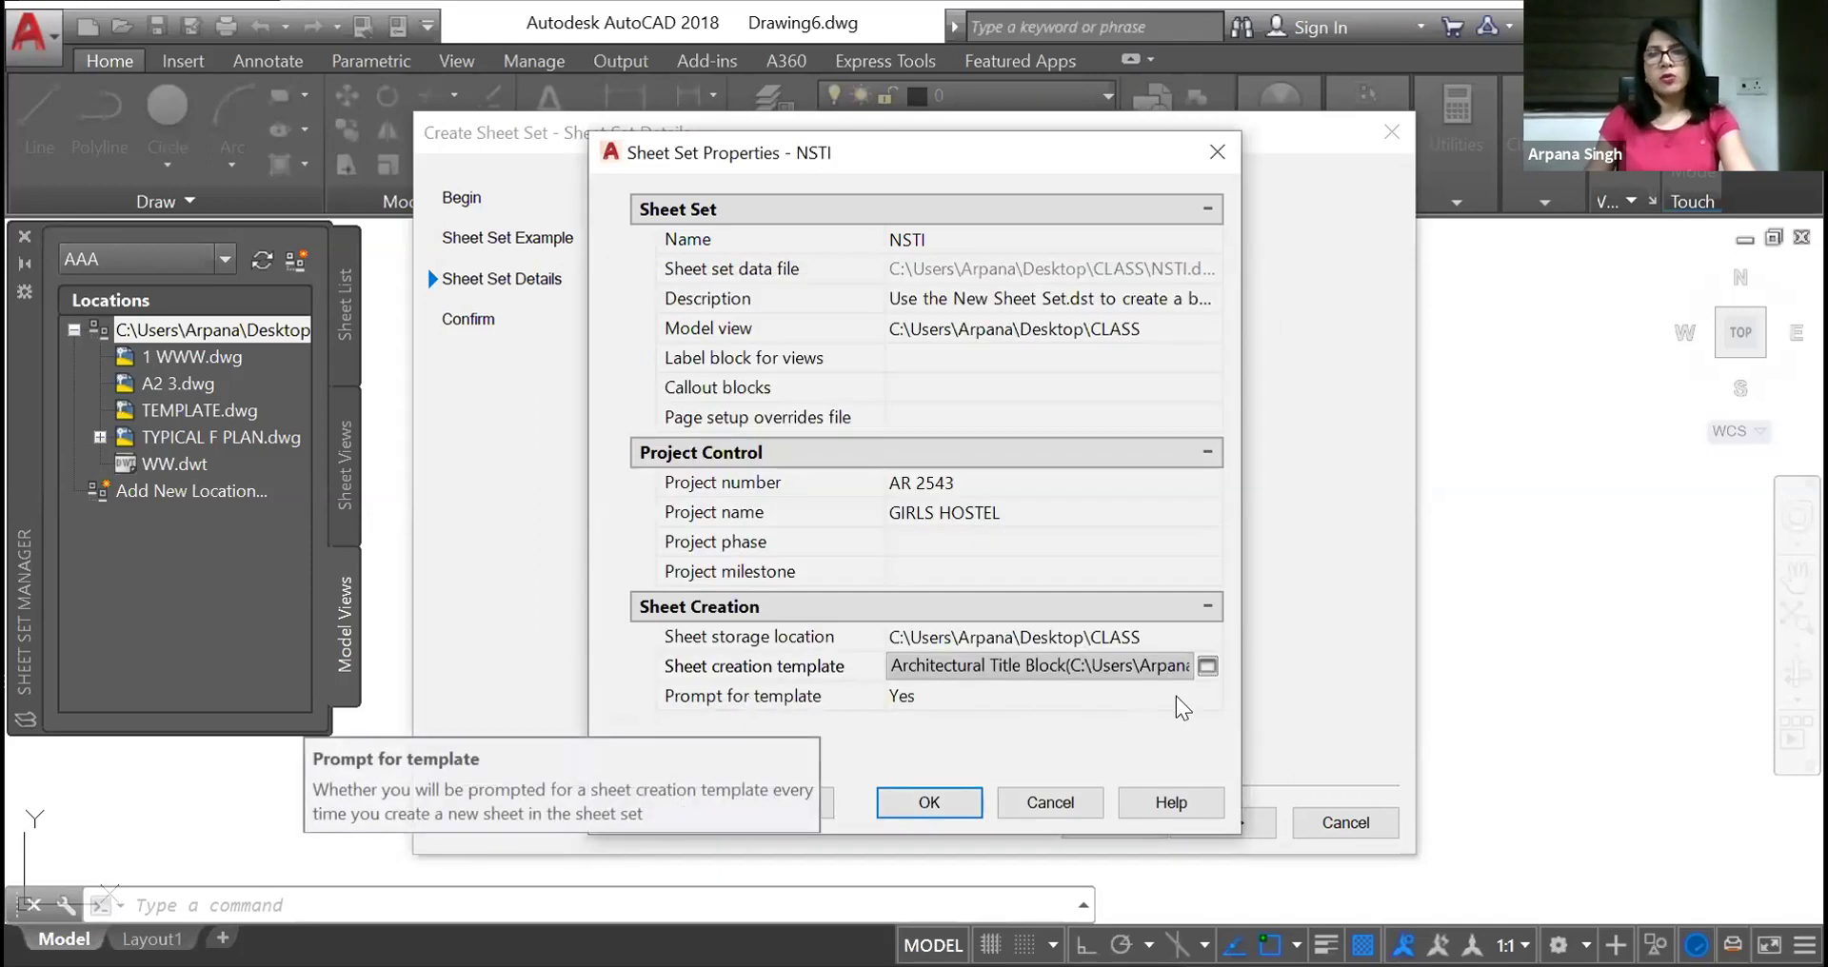
Set Prompt for template to No, accept the sheet set properties and finish creating the NSTI sheet set
{"action": "left_click", "coordinate": [1203, 695]}
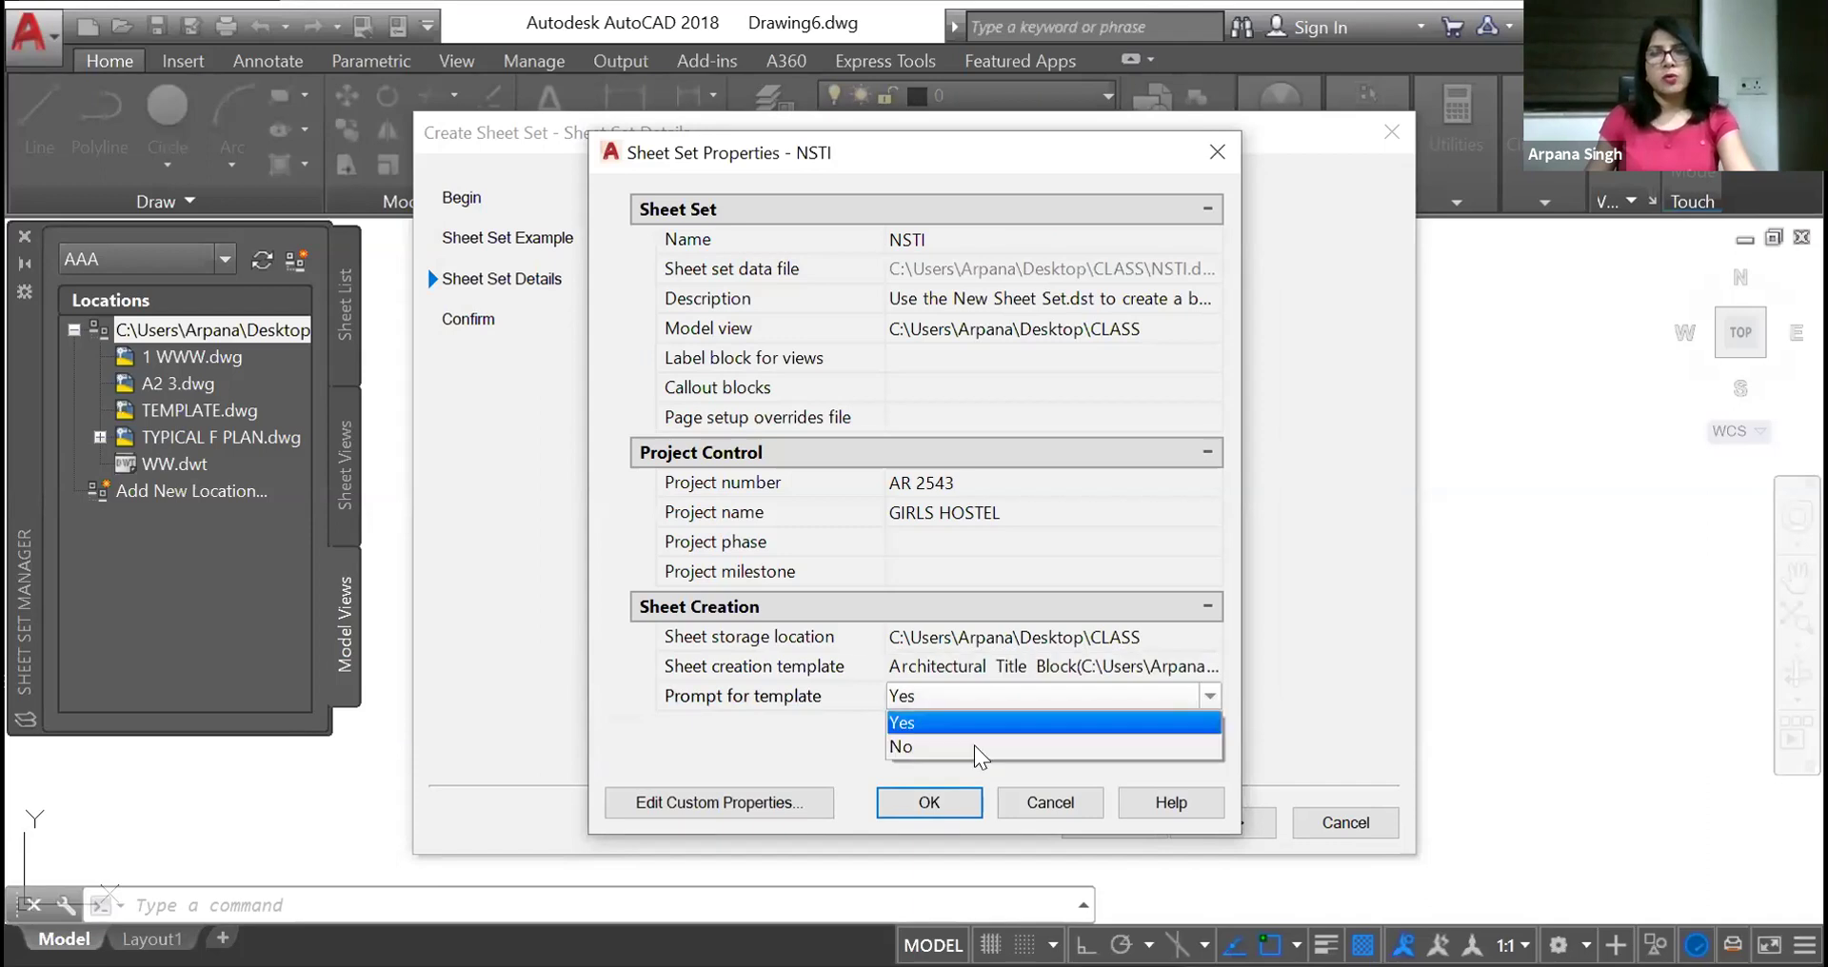
{"action": "left_click", "coordinate": [1020, 744]}
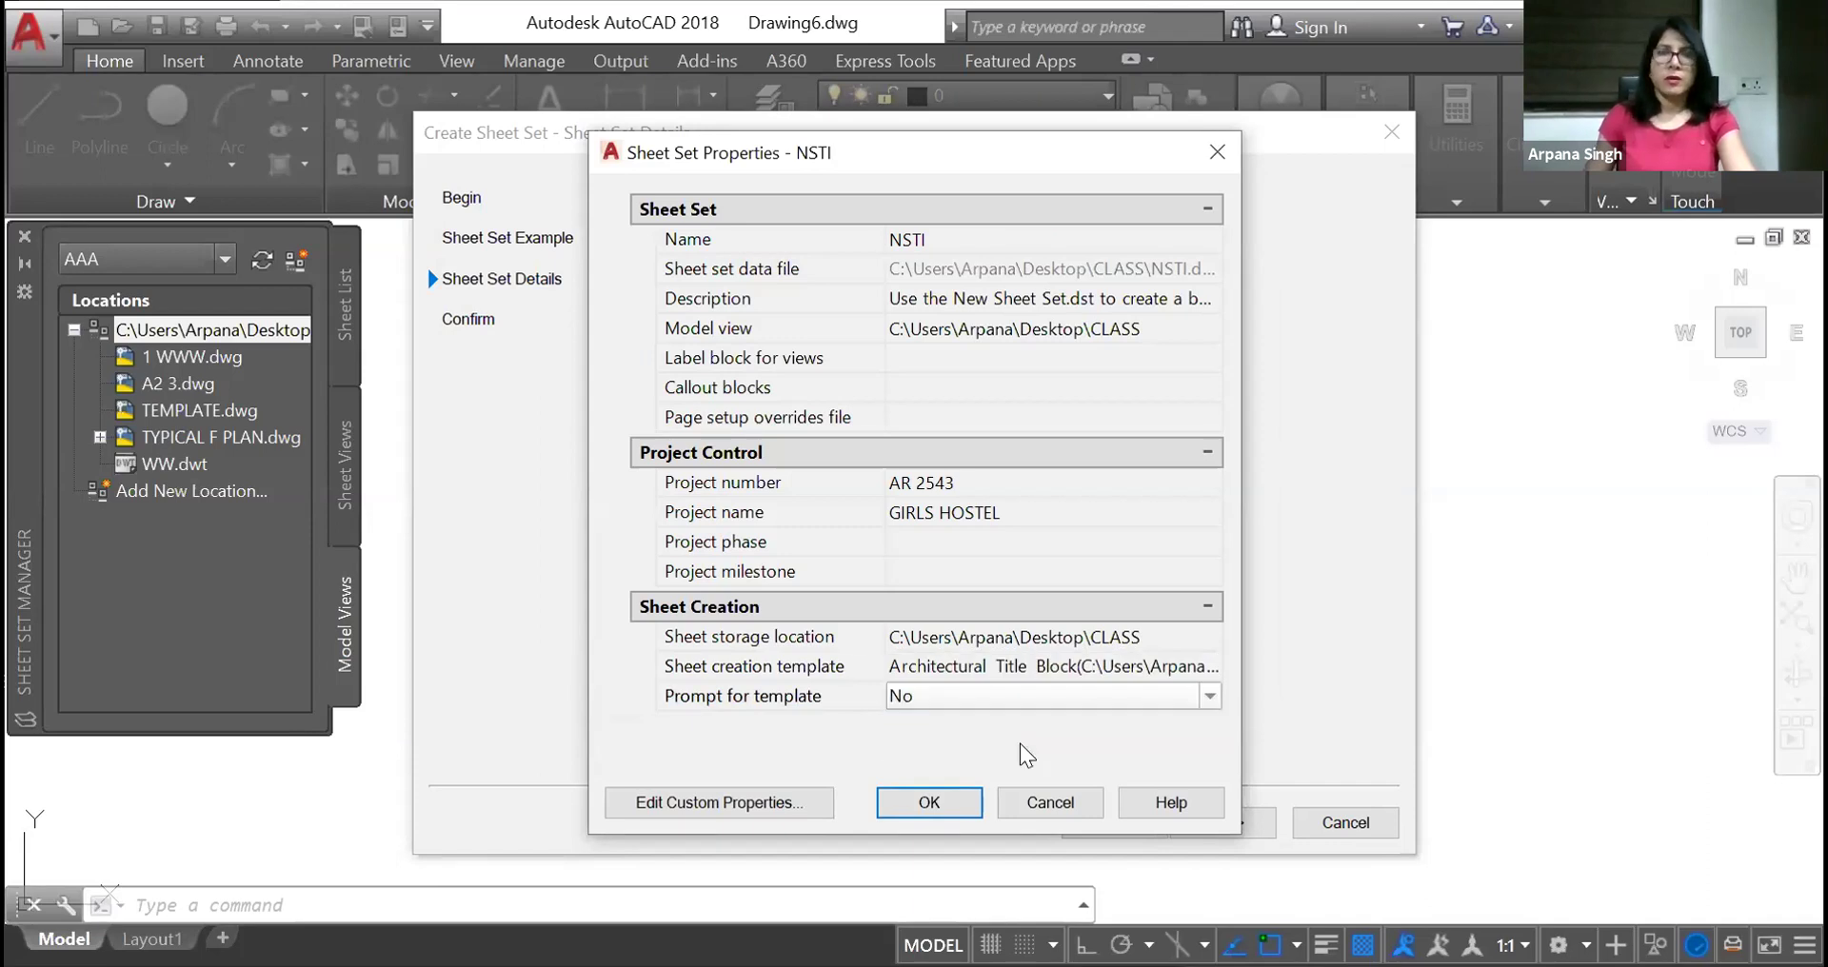
{"action": "left_click", "coordinate": [929, 805]}
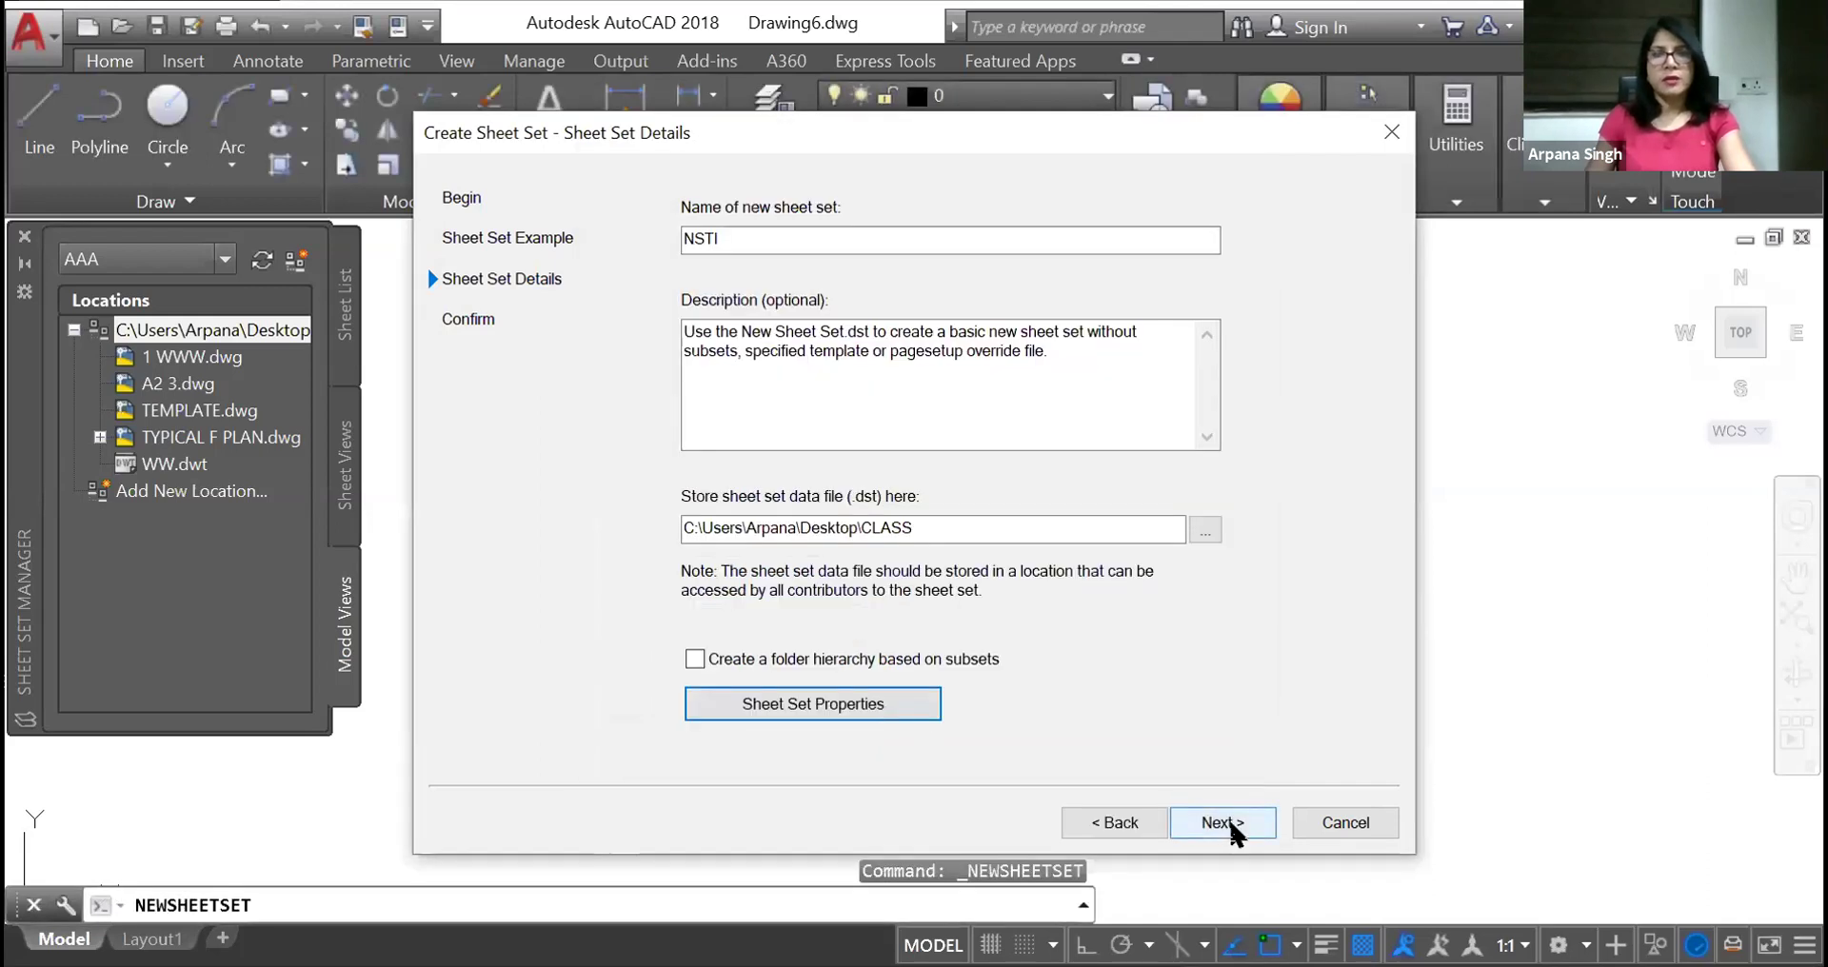
{"action": "left_click", "coordinate": [1226, 824]}
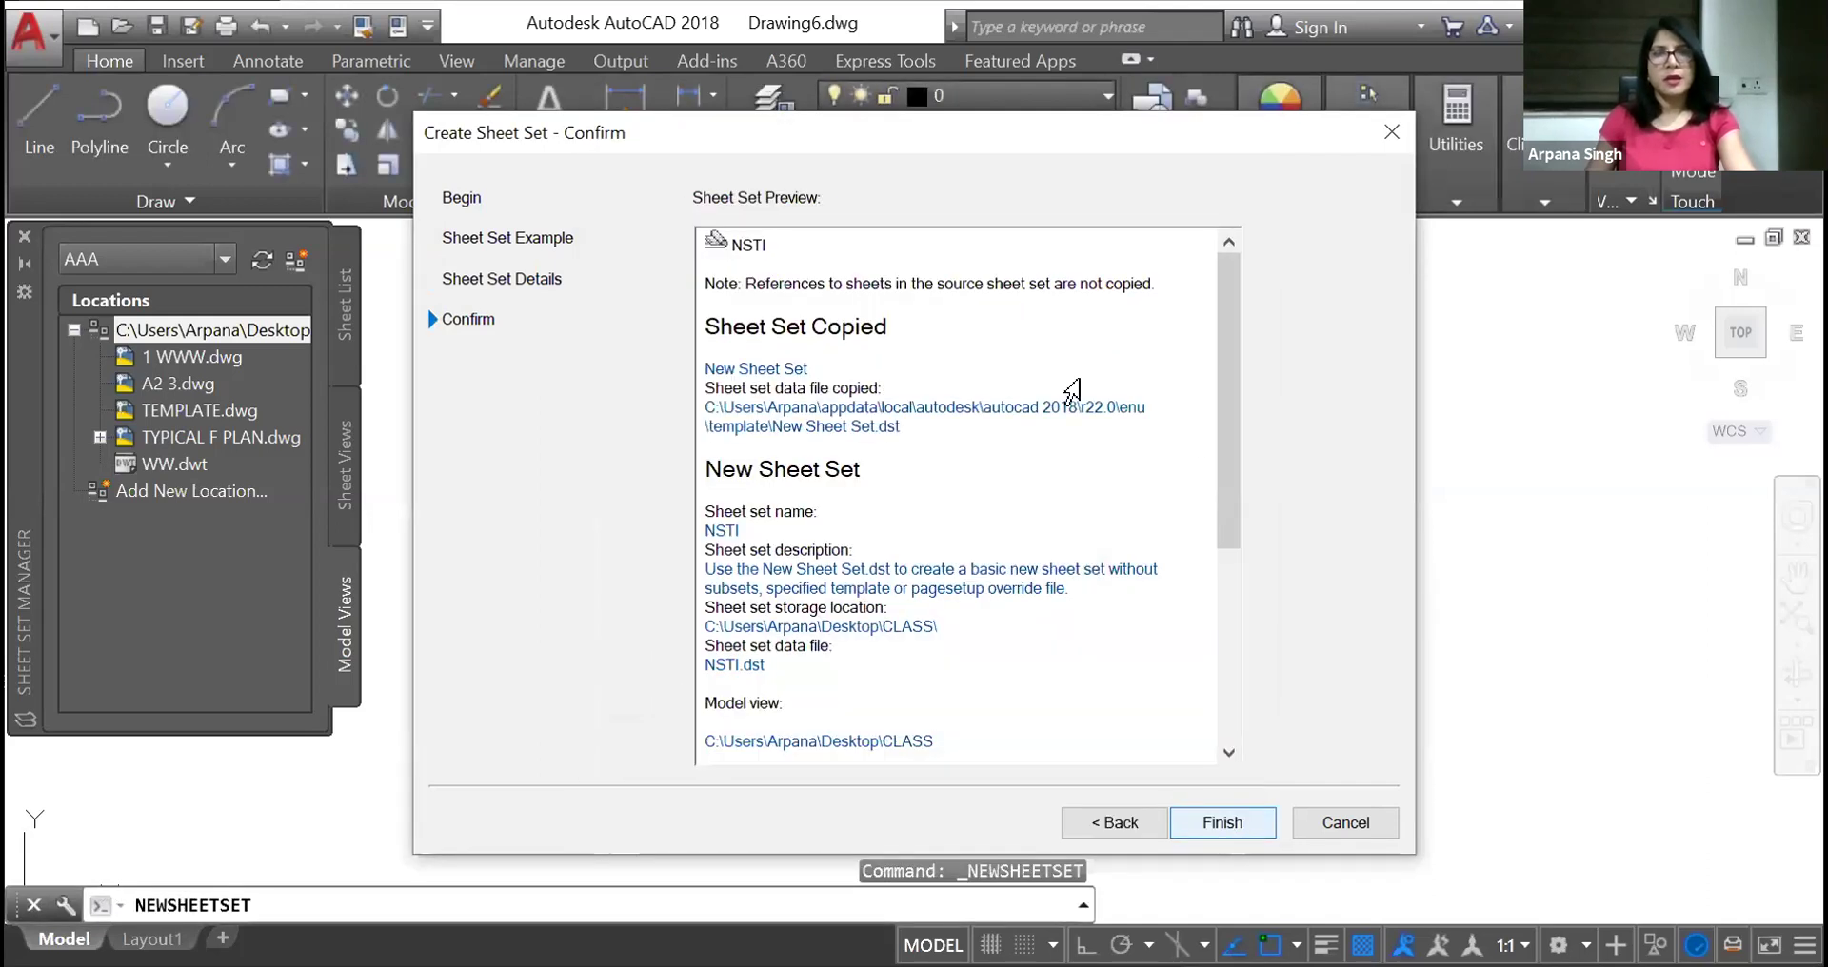
{"action": "left_click", "coordinate": [1219, 825]}
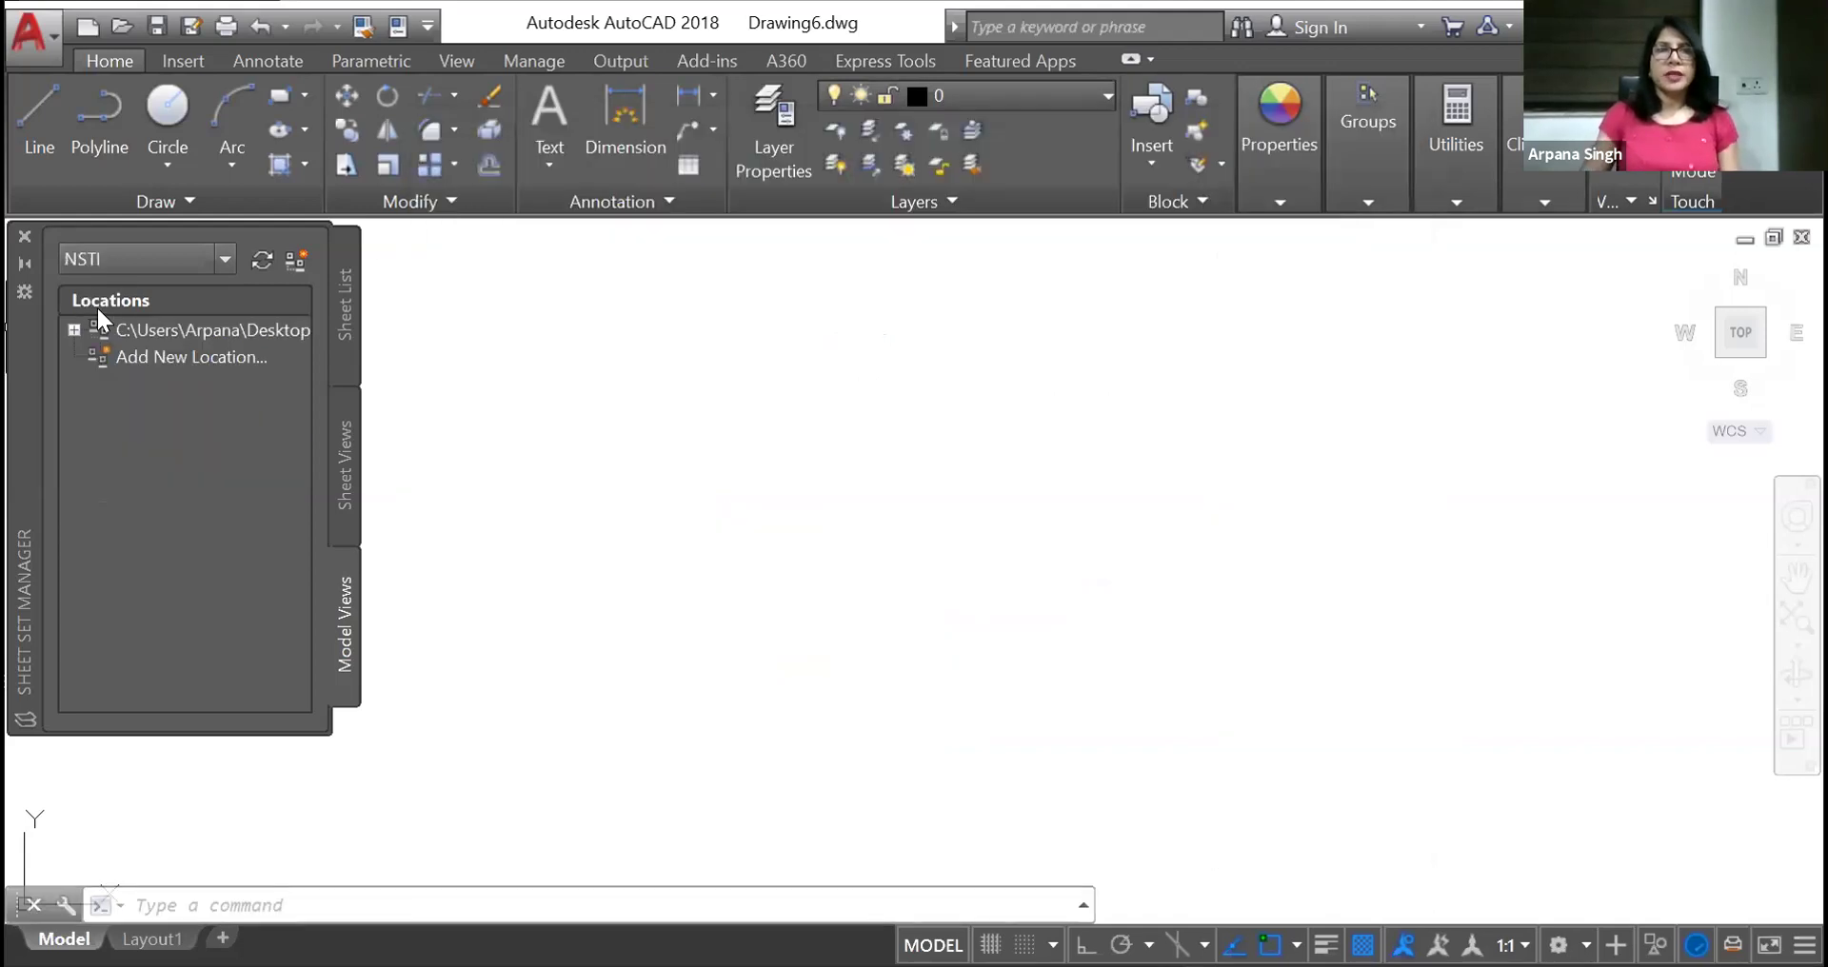
Examine the drawings in the NSTI set's model view location, then look over its sheet list and sheet views
{"action": "left_click", "coordinate": [187, 255]}
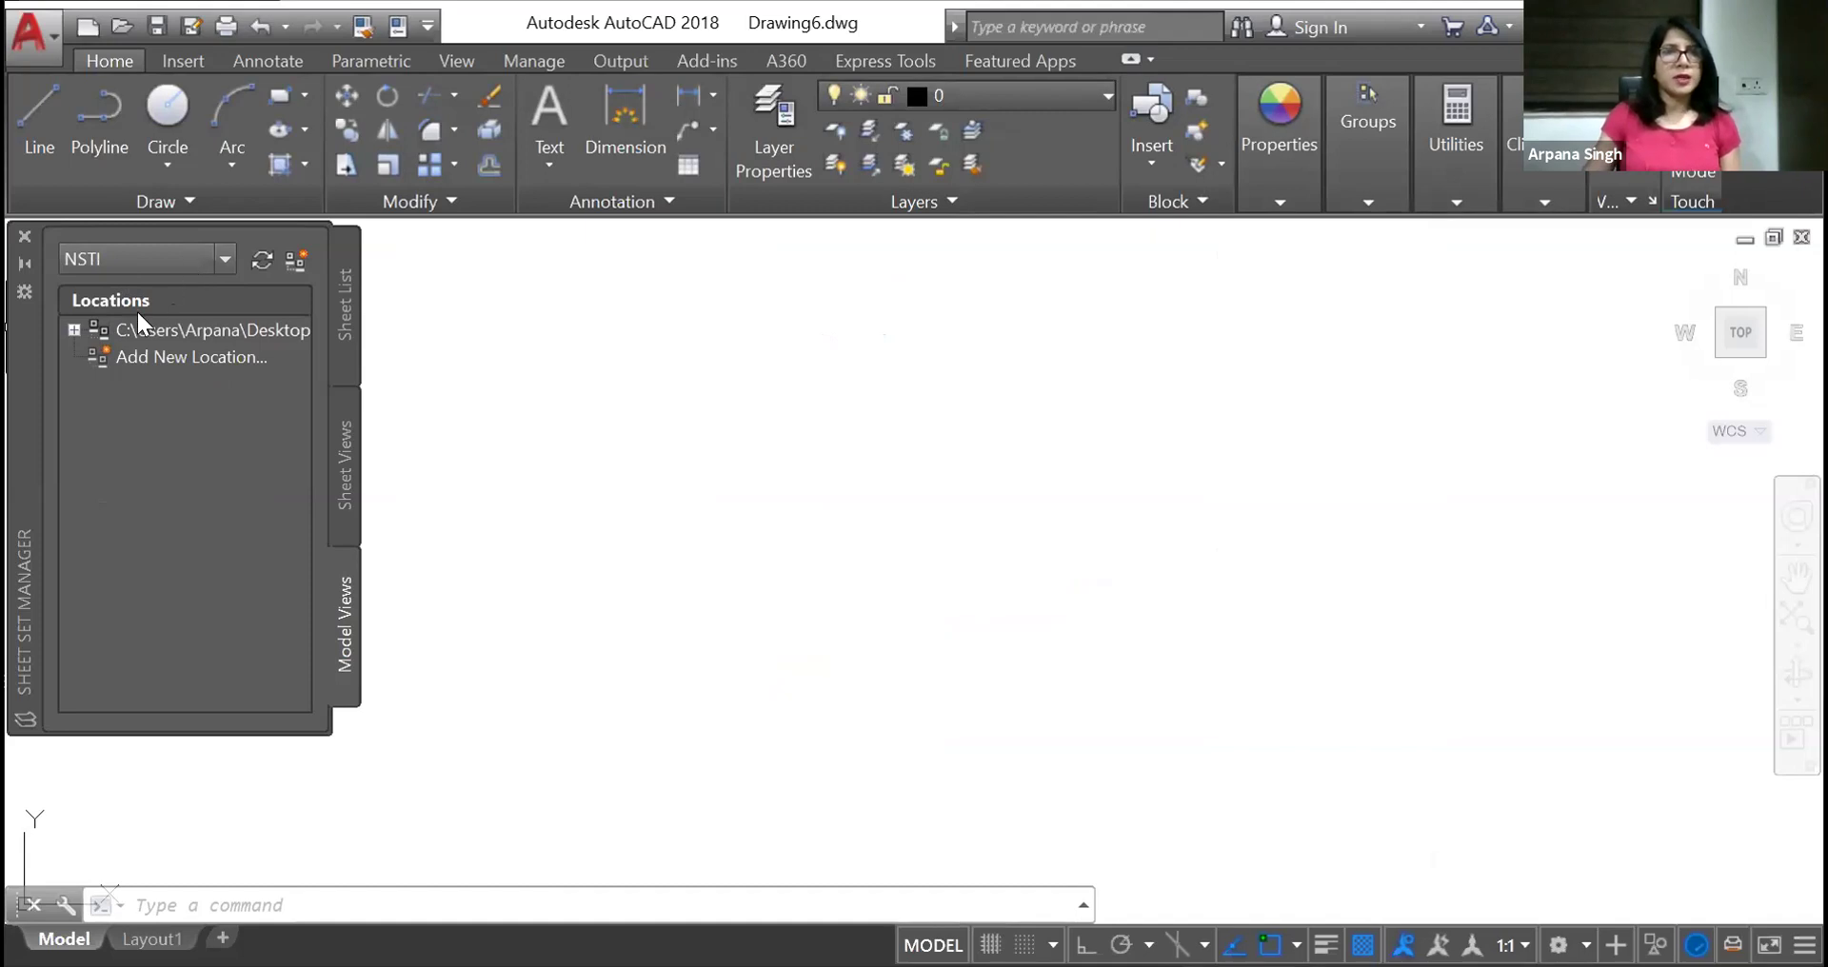
{"action": "left_click", "coordinate": [137, 322]}
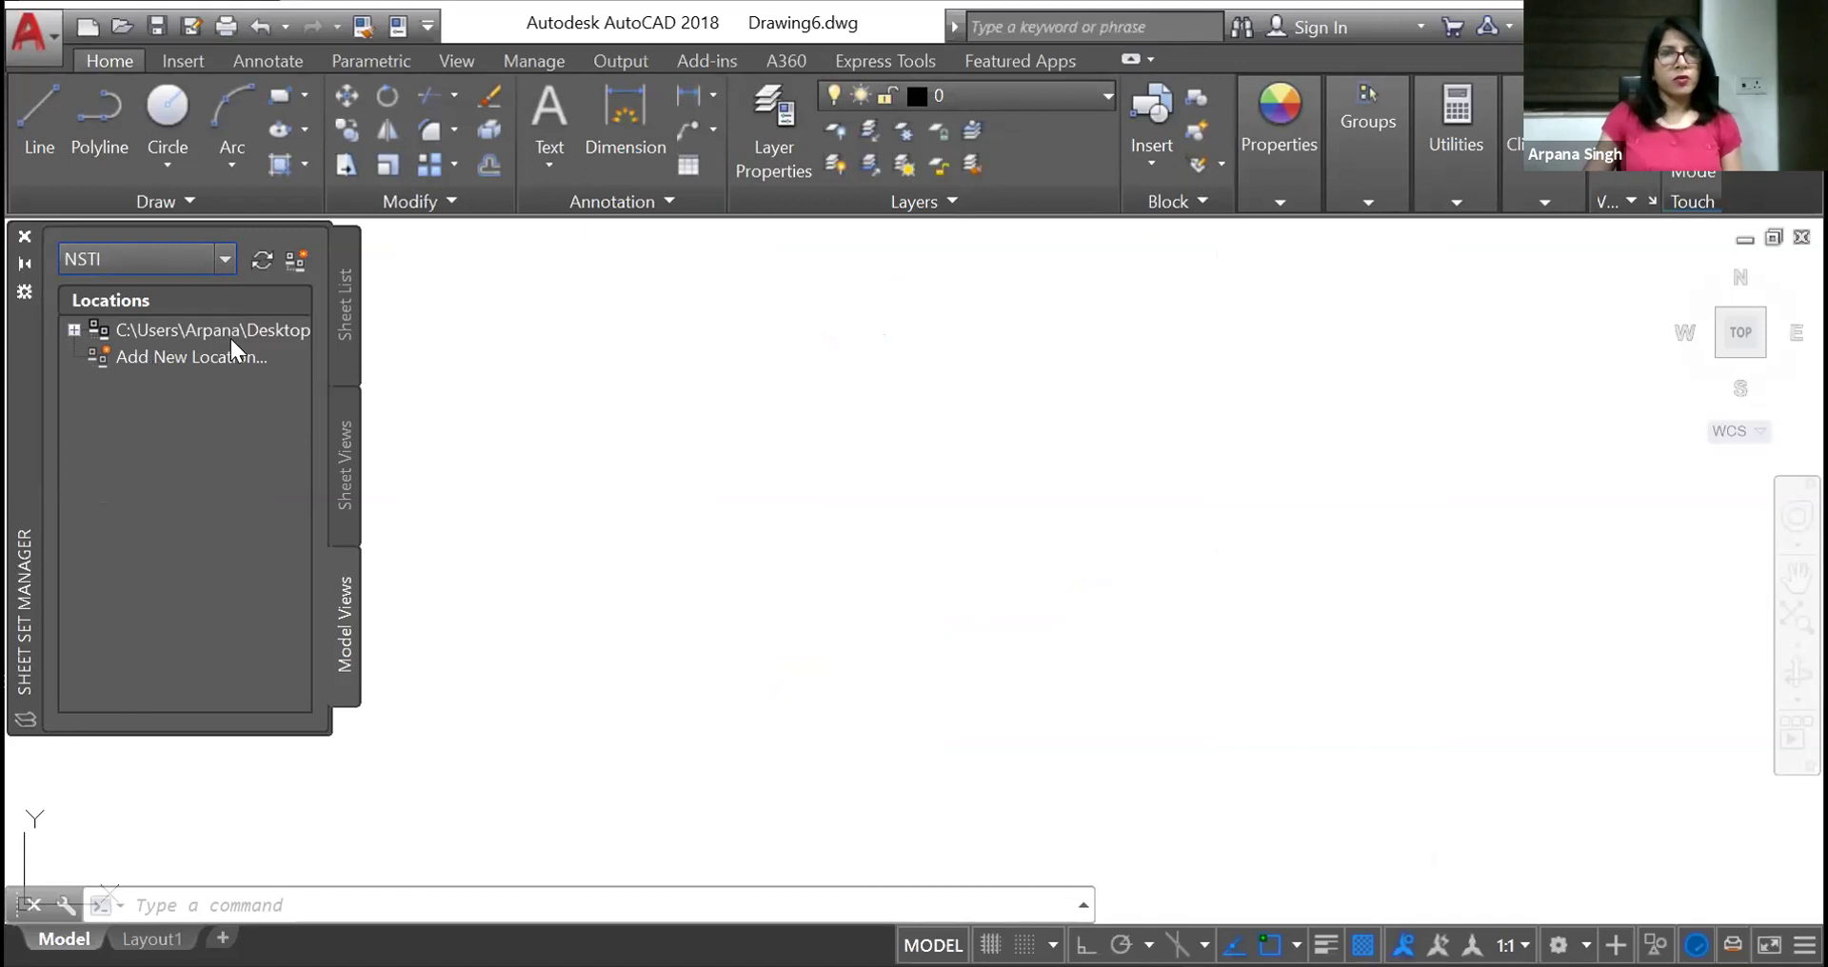
{"action": "left_click", "coordinate": [73, 330]}
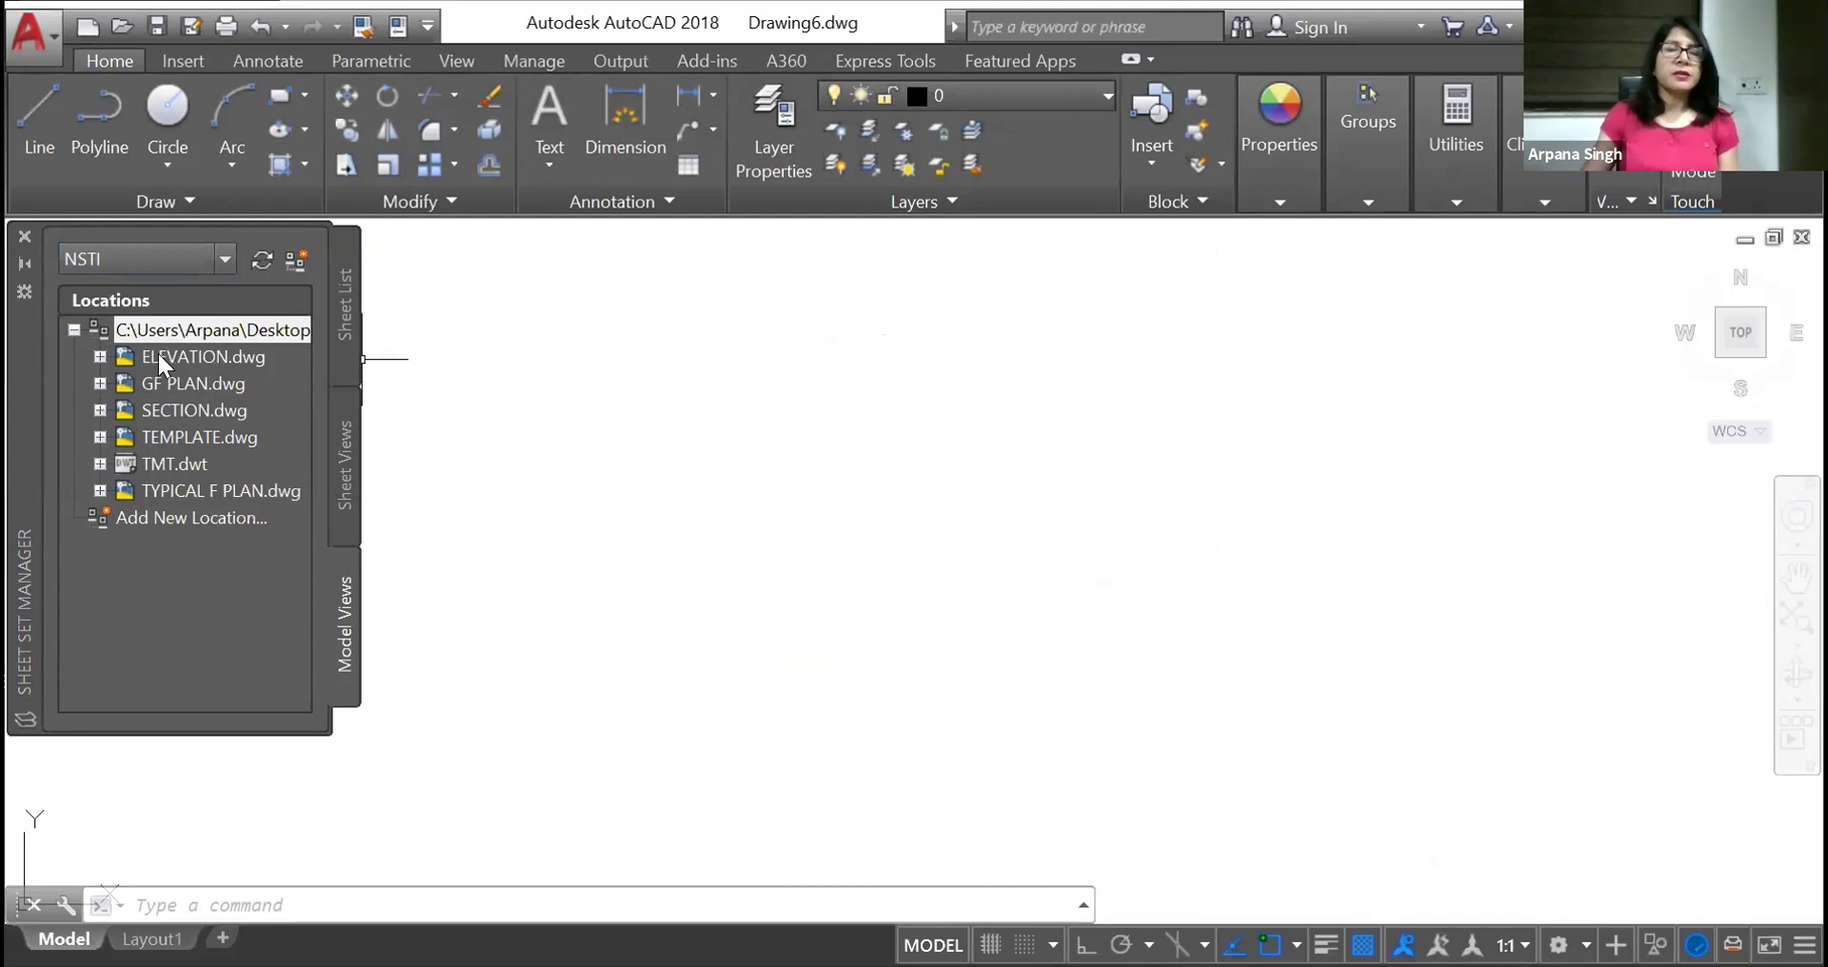
{"action": "mouse_move", "coordinate": [158, 357]}
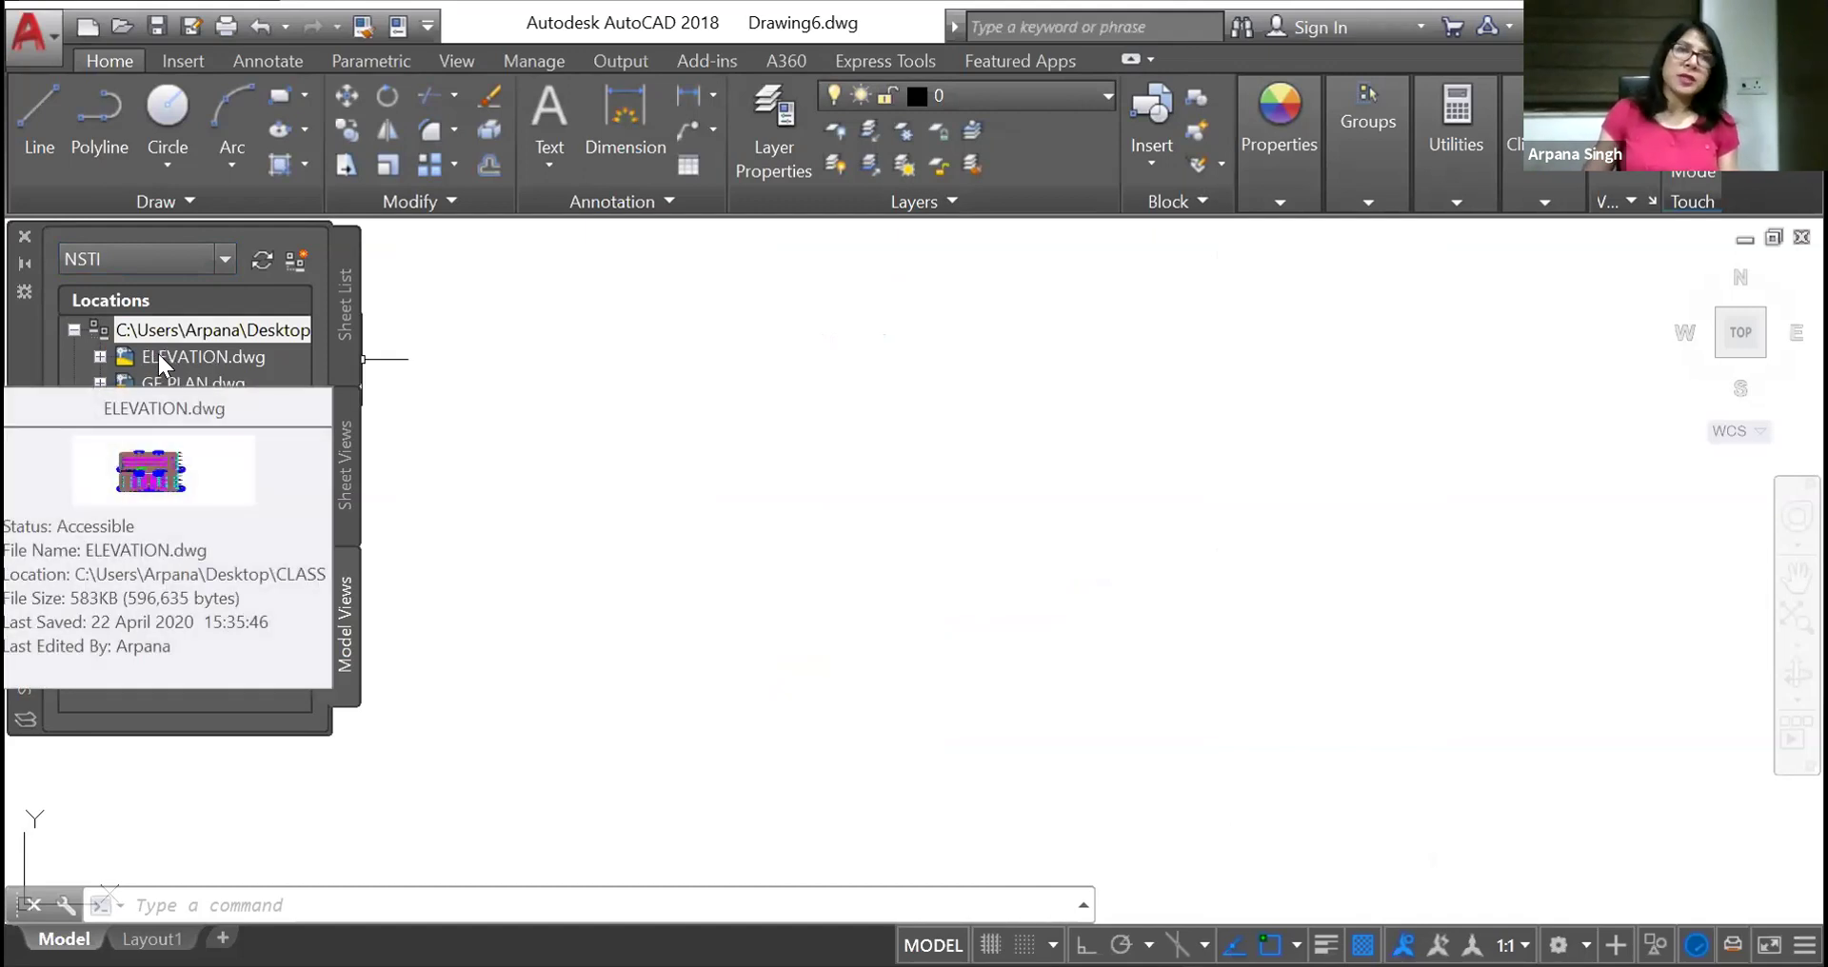
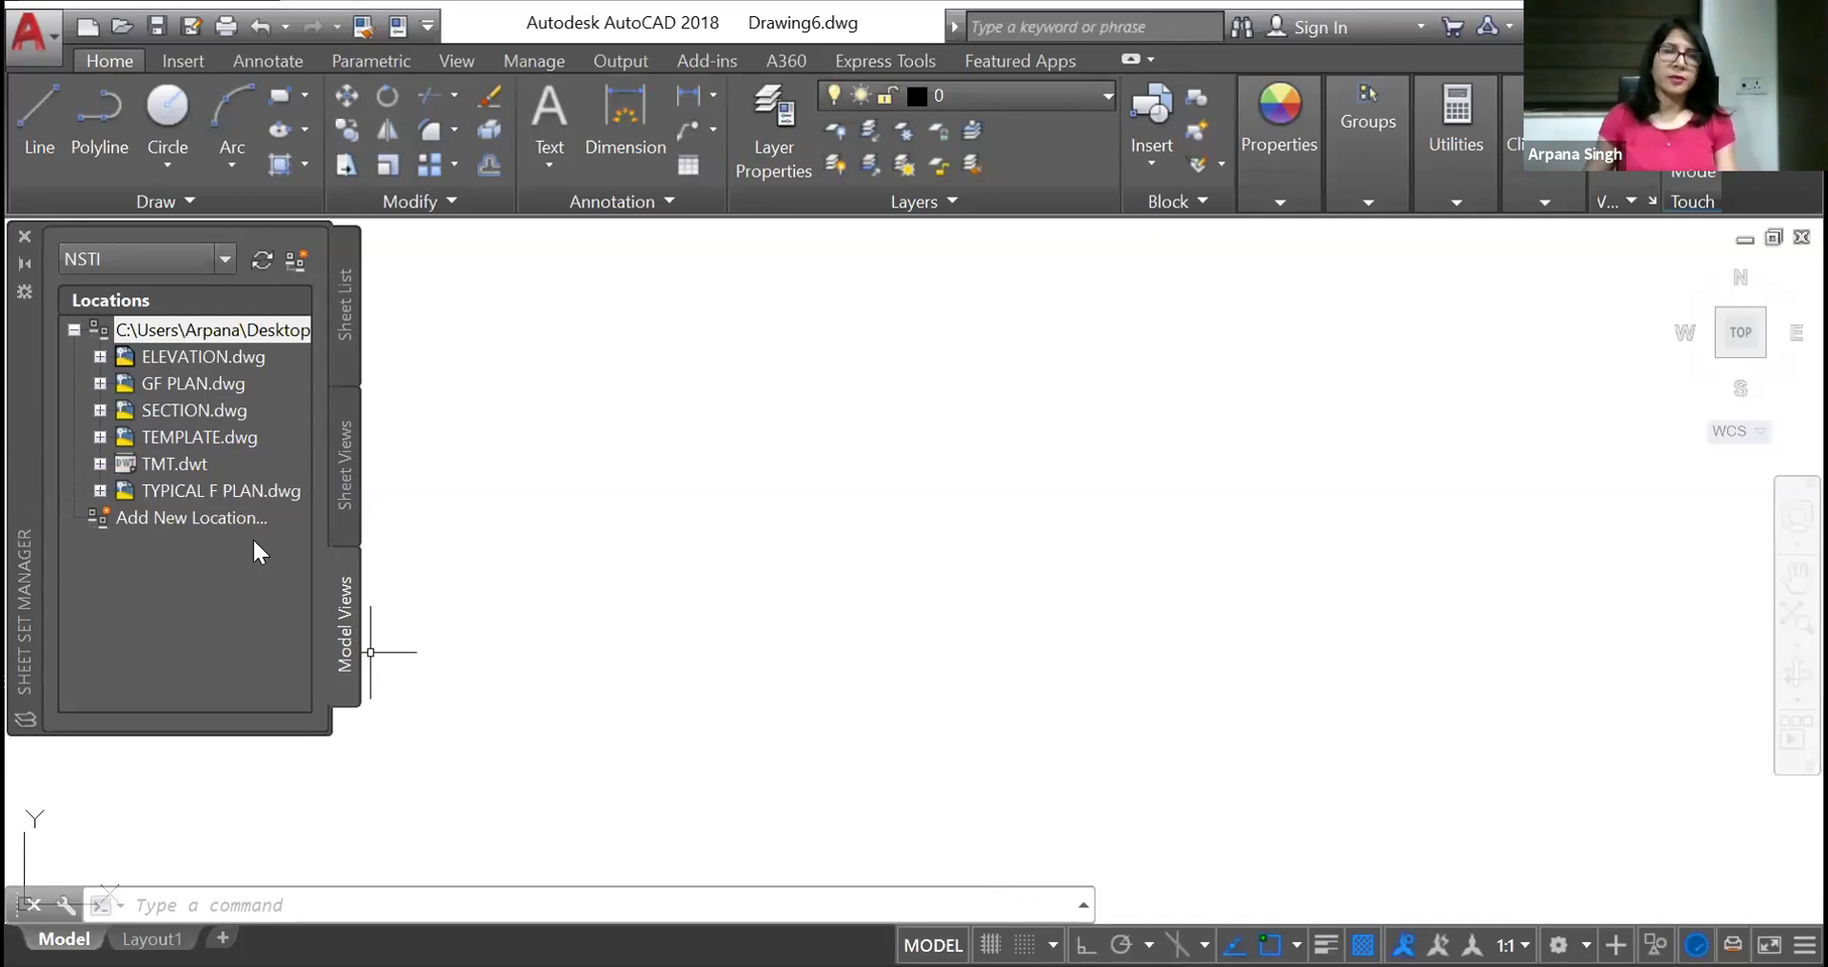
{"action": "left_click", "coordinate": [348, 302]}
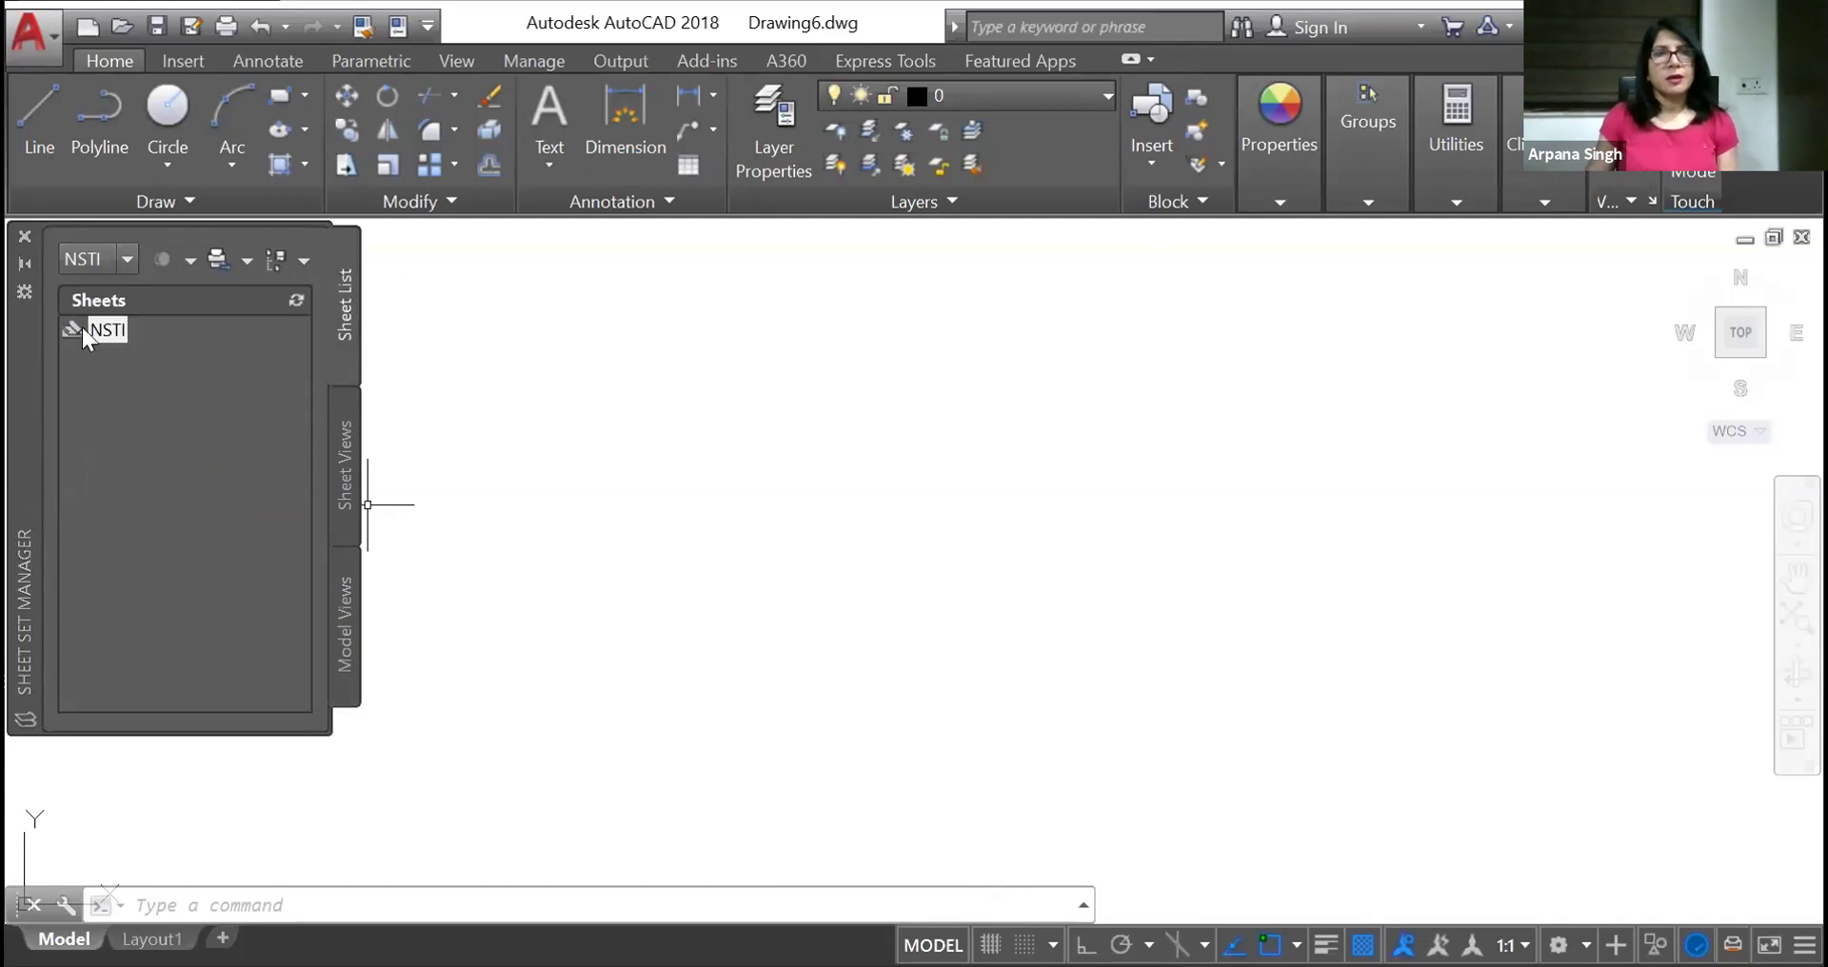
{"action": "left_click", "coordinate": [348, 476]}
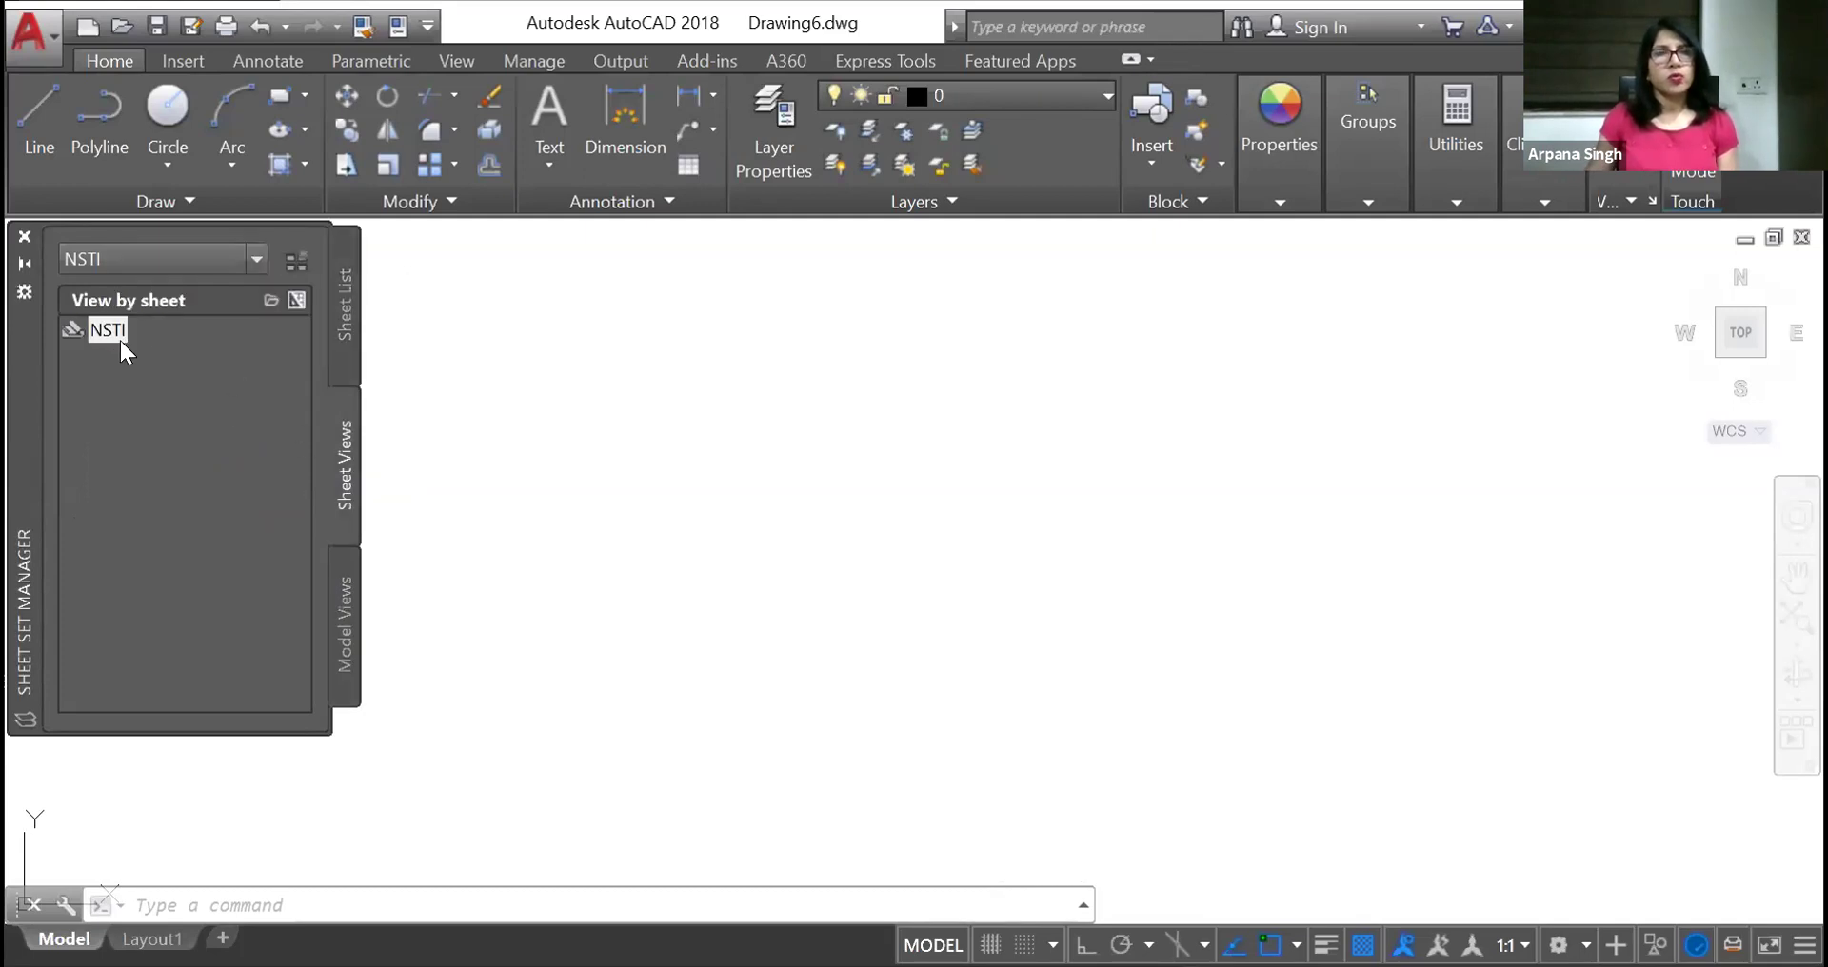
Create a new sheet in the NSTI sheet set numbered A01 and titled GROUND FLOOR PLAN, opening it in the drawing editor
{"action": "left_click", "coordinate": [109, 332]}
{"action": "right_click", "coordinate": [114, 336]}
{"action": "left_click", "coordinate": [344, 341]}
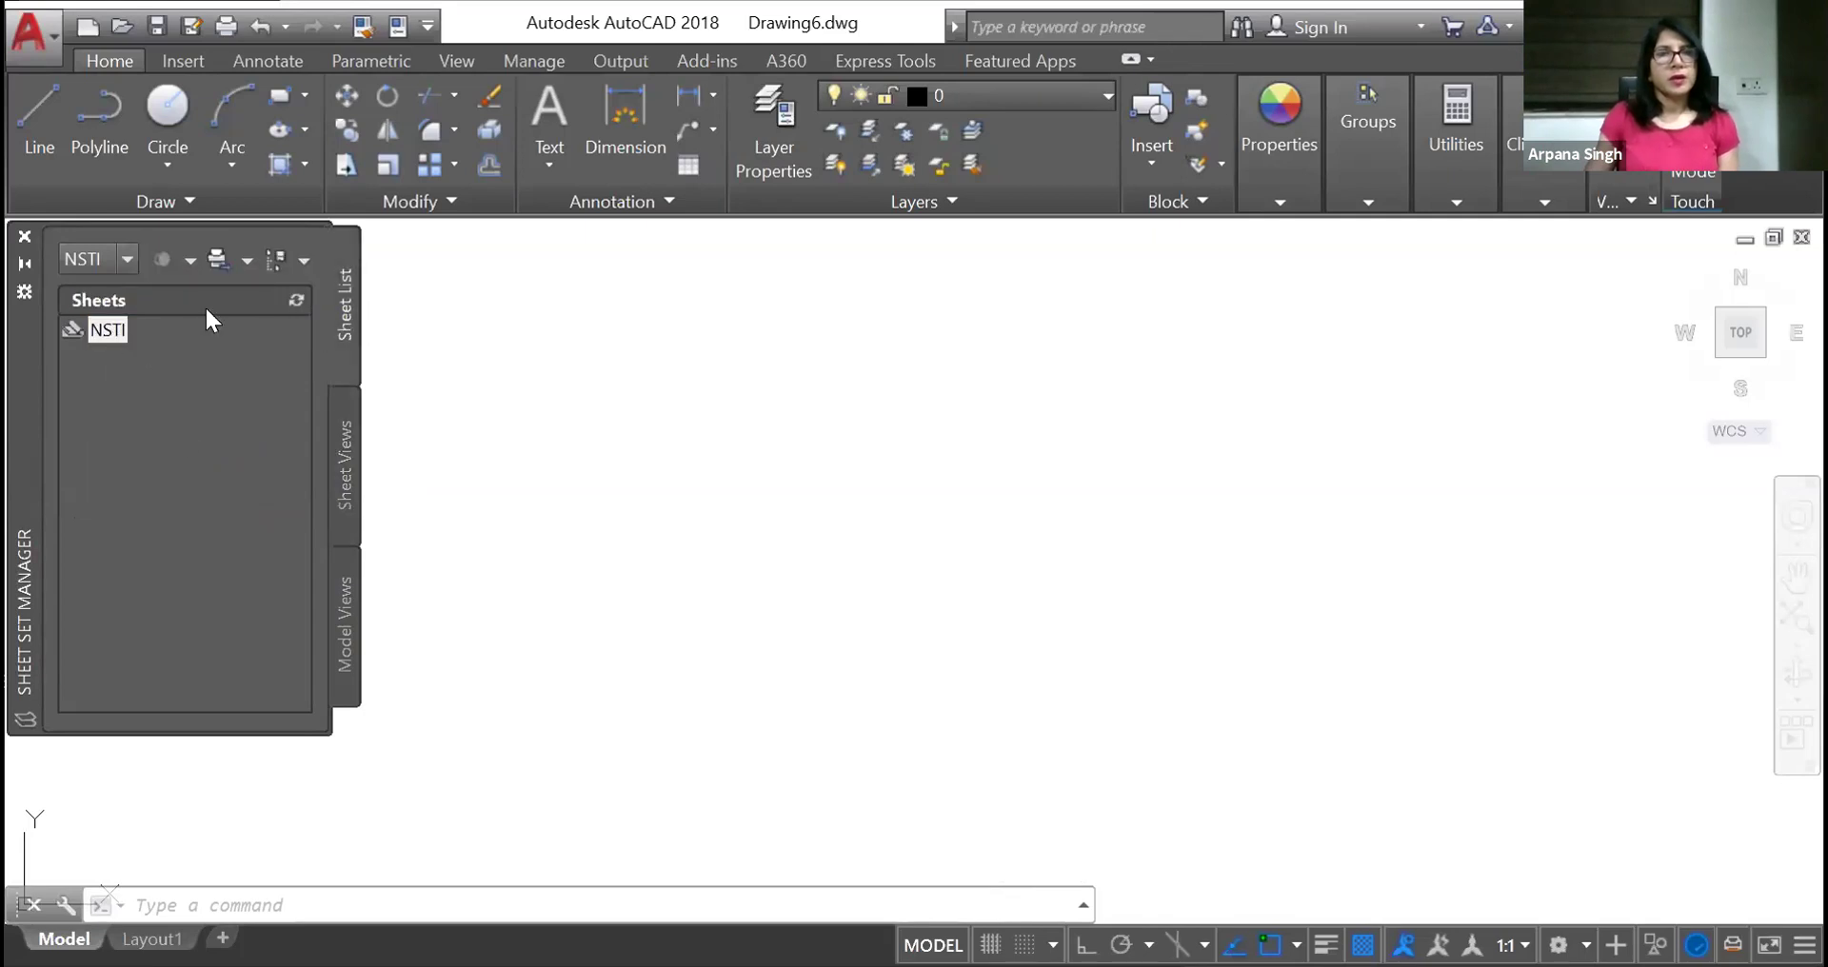
{"action": "right_click", "coordinate": [109, 329]}
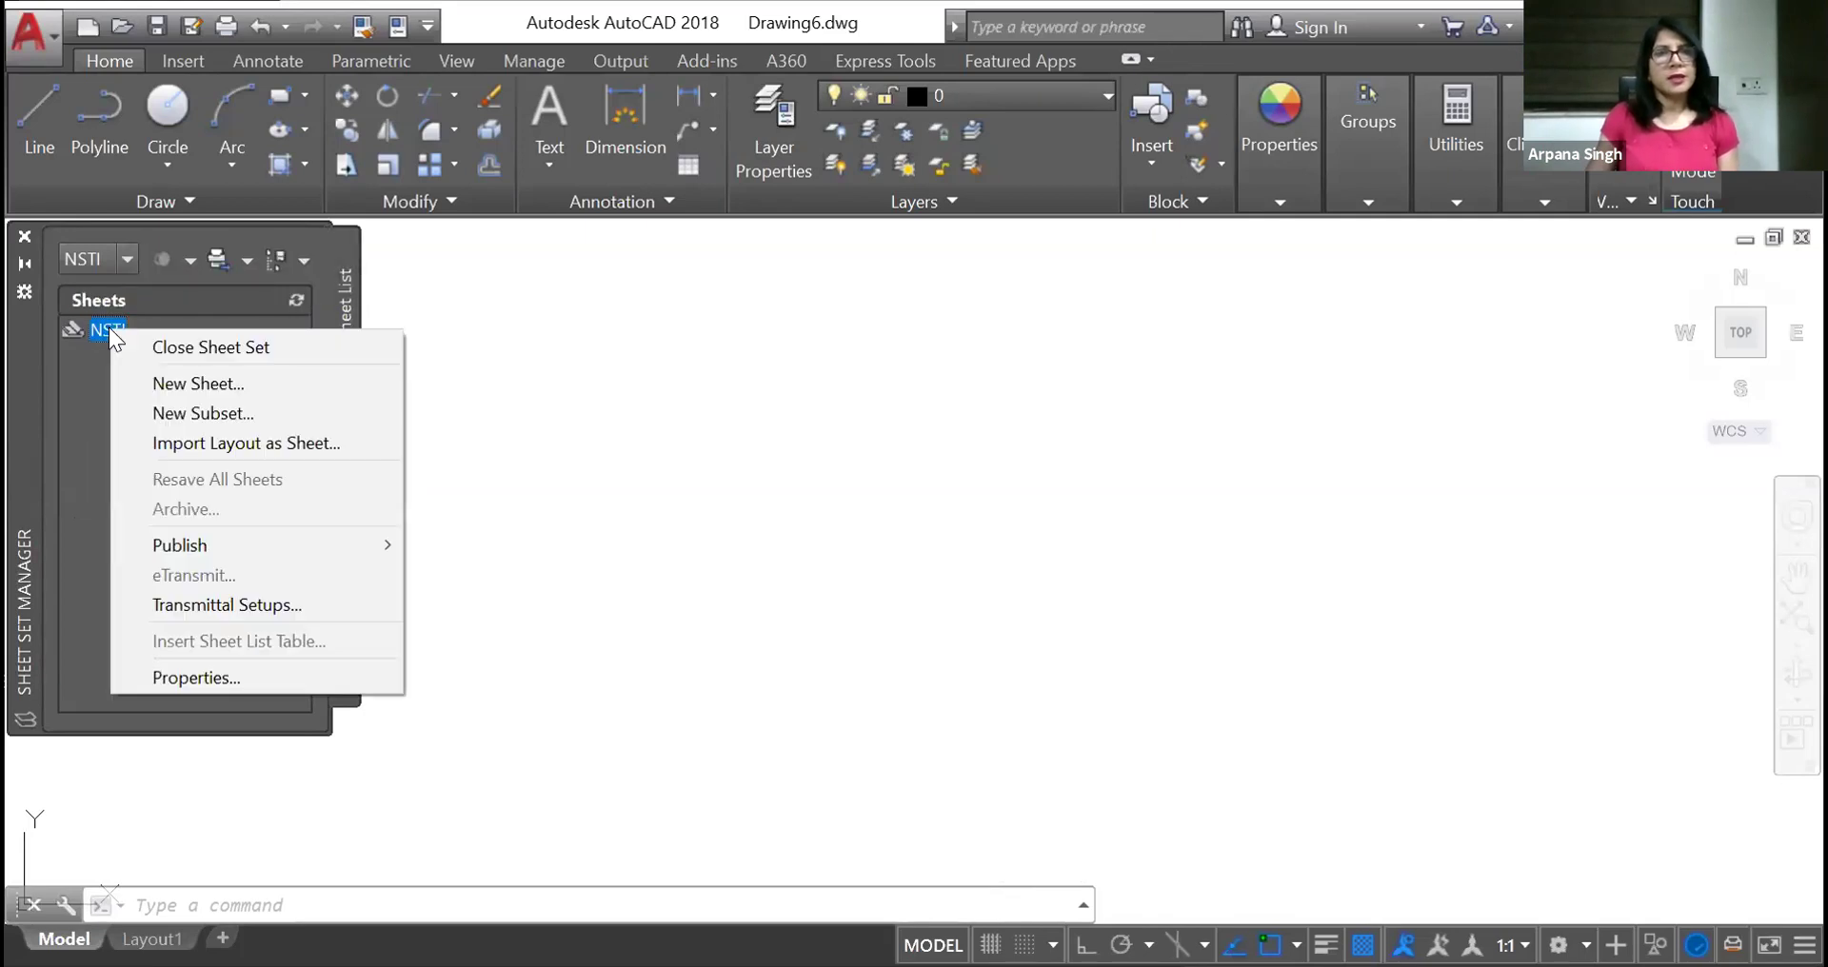
{"action": "left_click", "coordinate": [190, 385]}
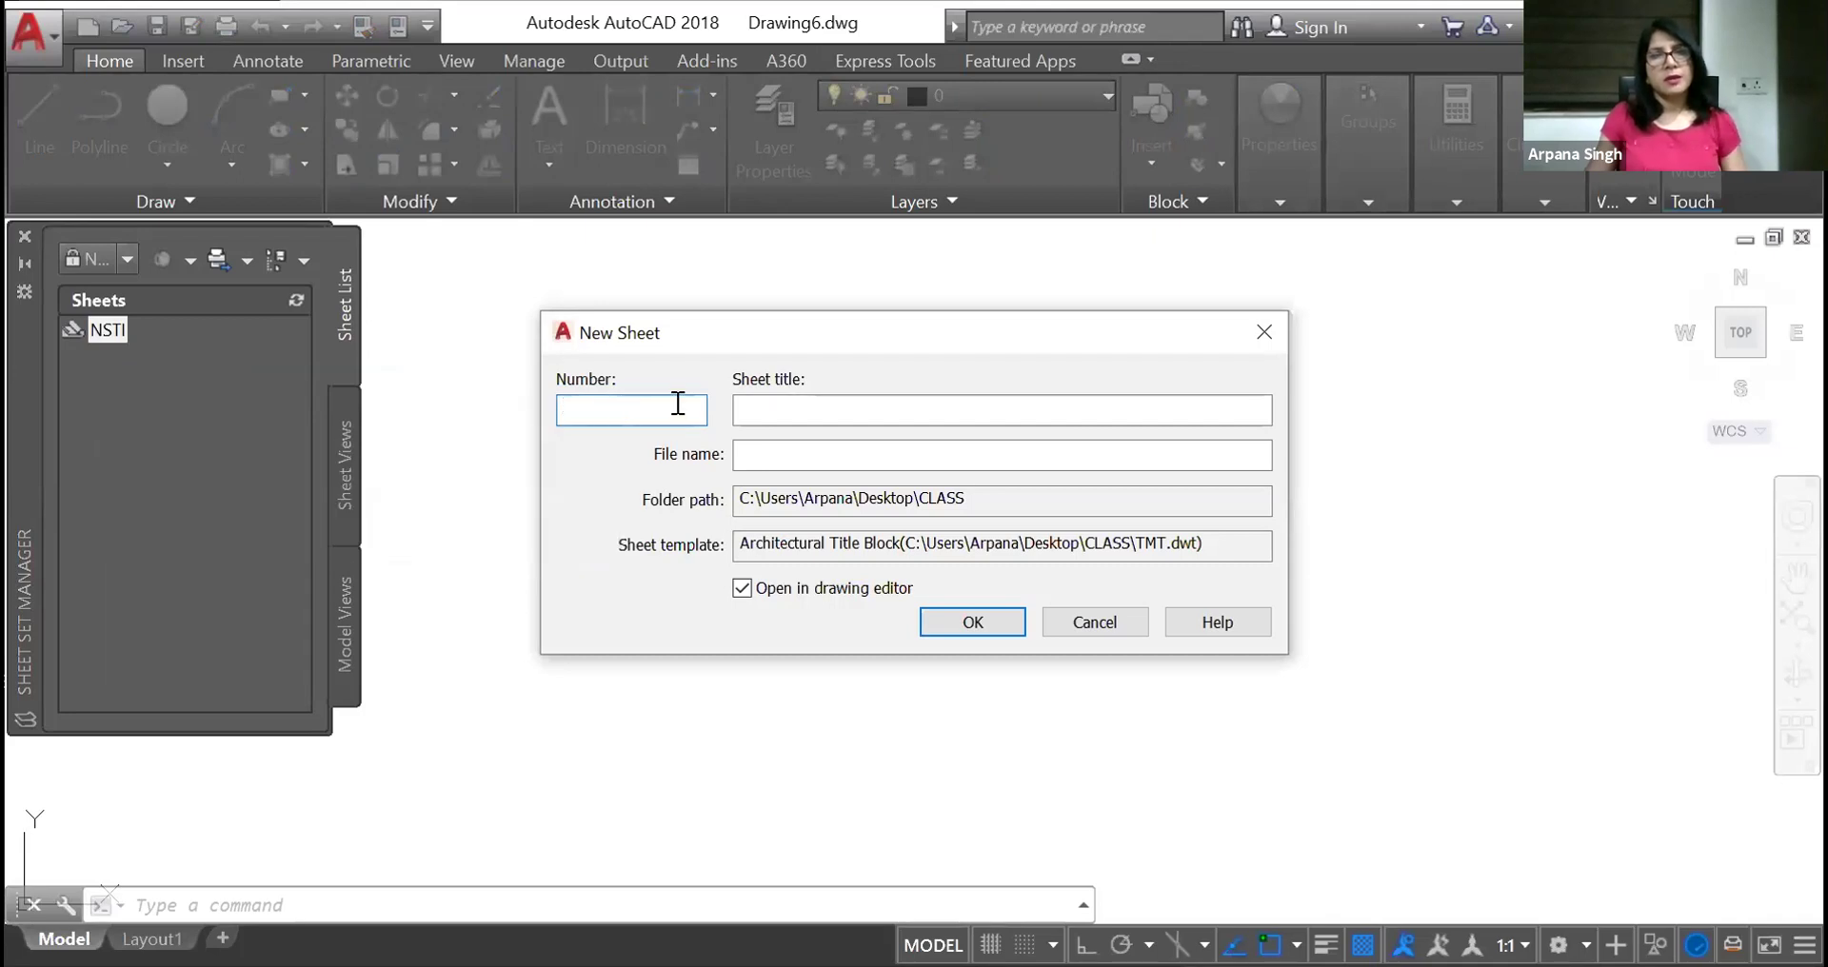
{"action": "type", "text": "A"}
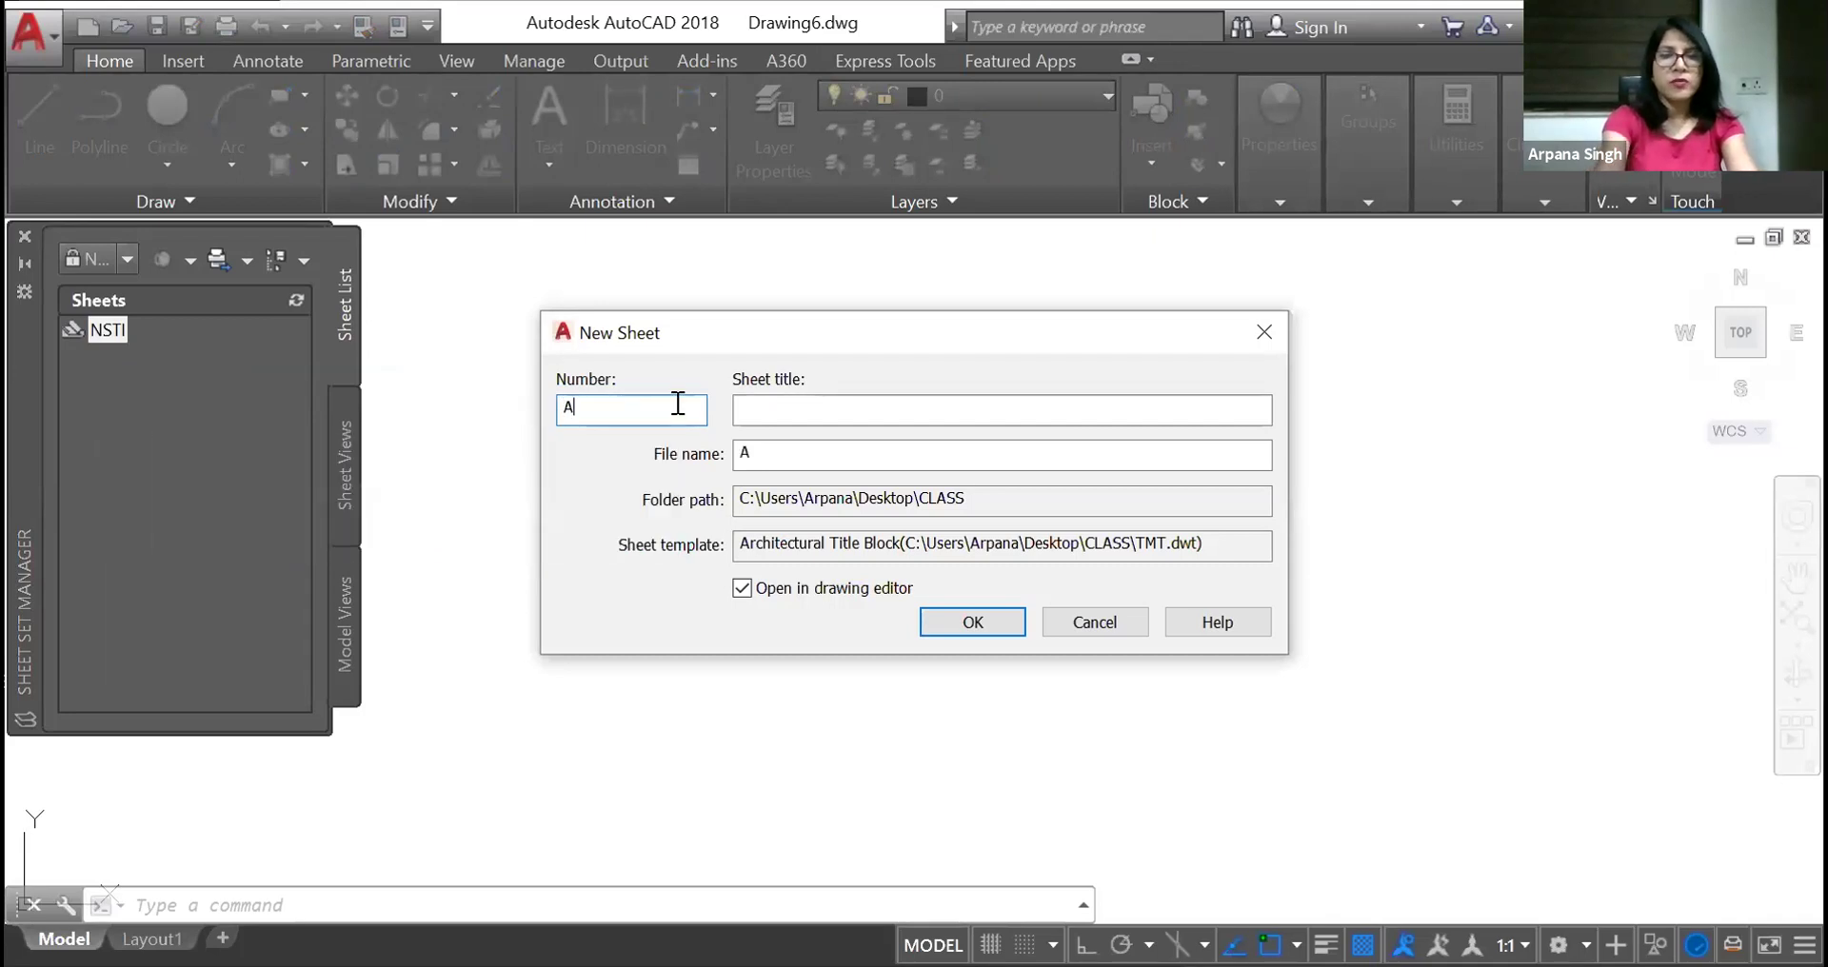
{"action": "type", "text": "01"}
{"action": "left_click", "coordinate": [842, 410]}
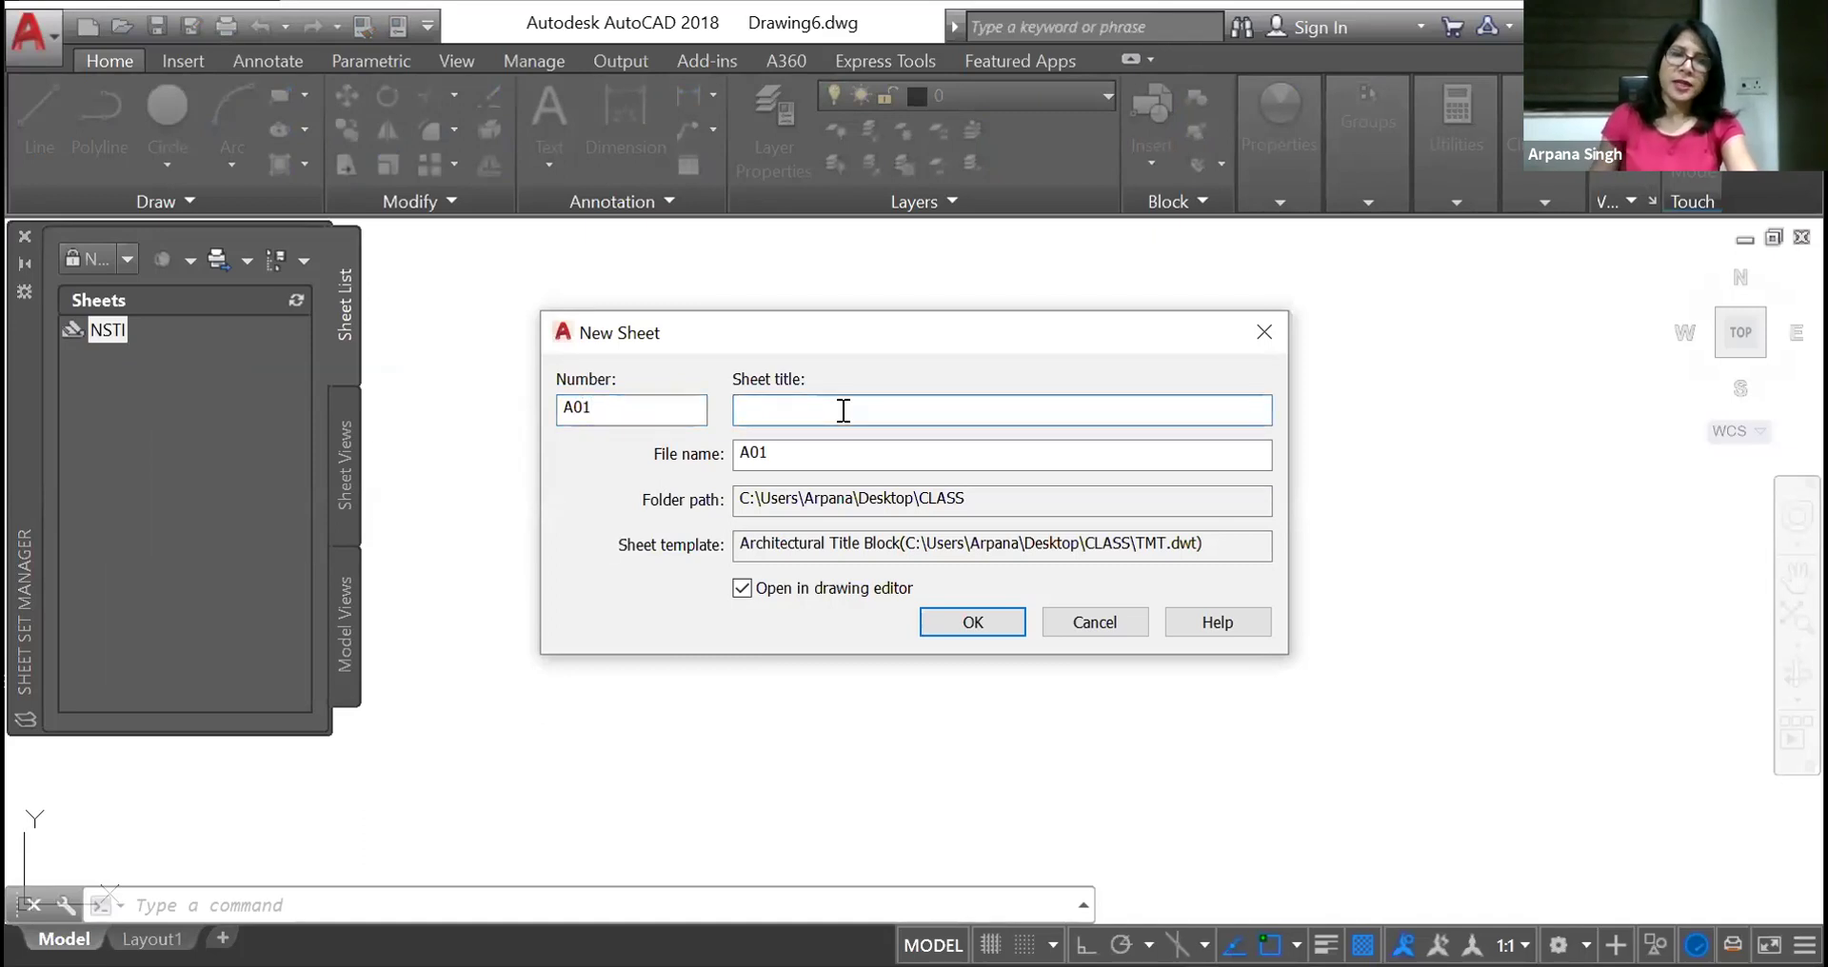
{"action": "type", "text": "GR"}
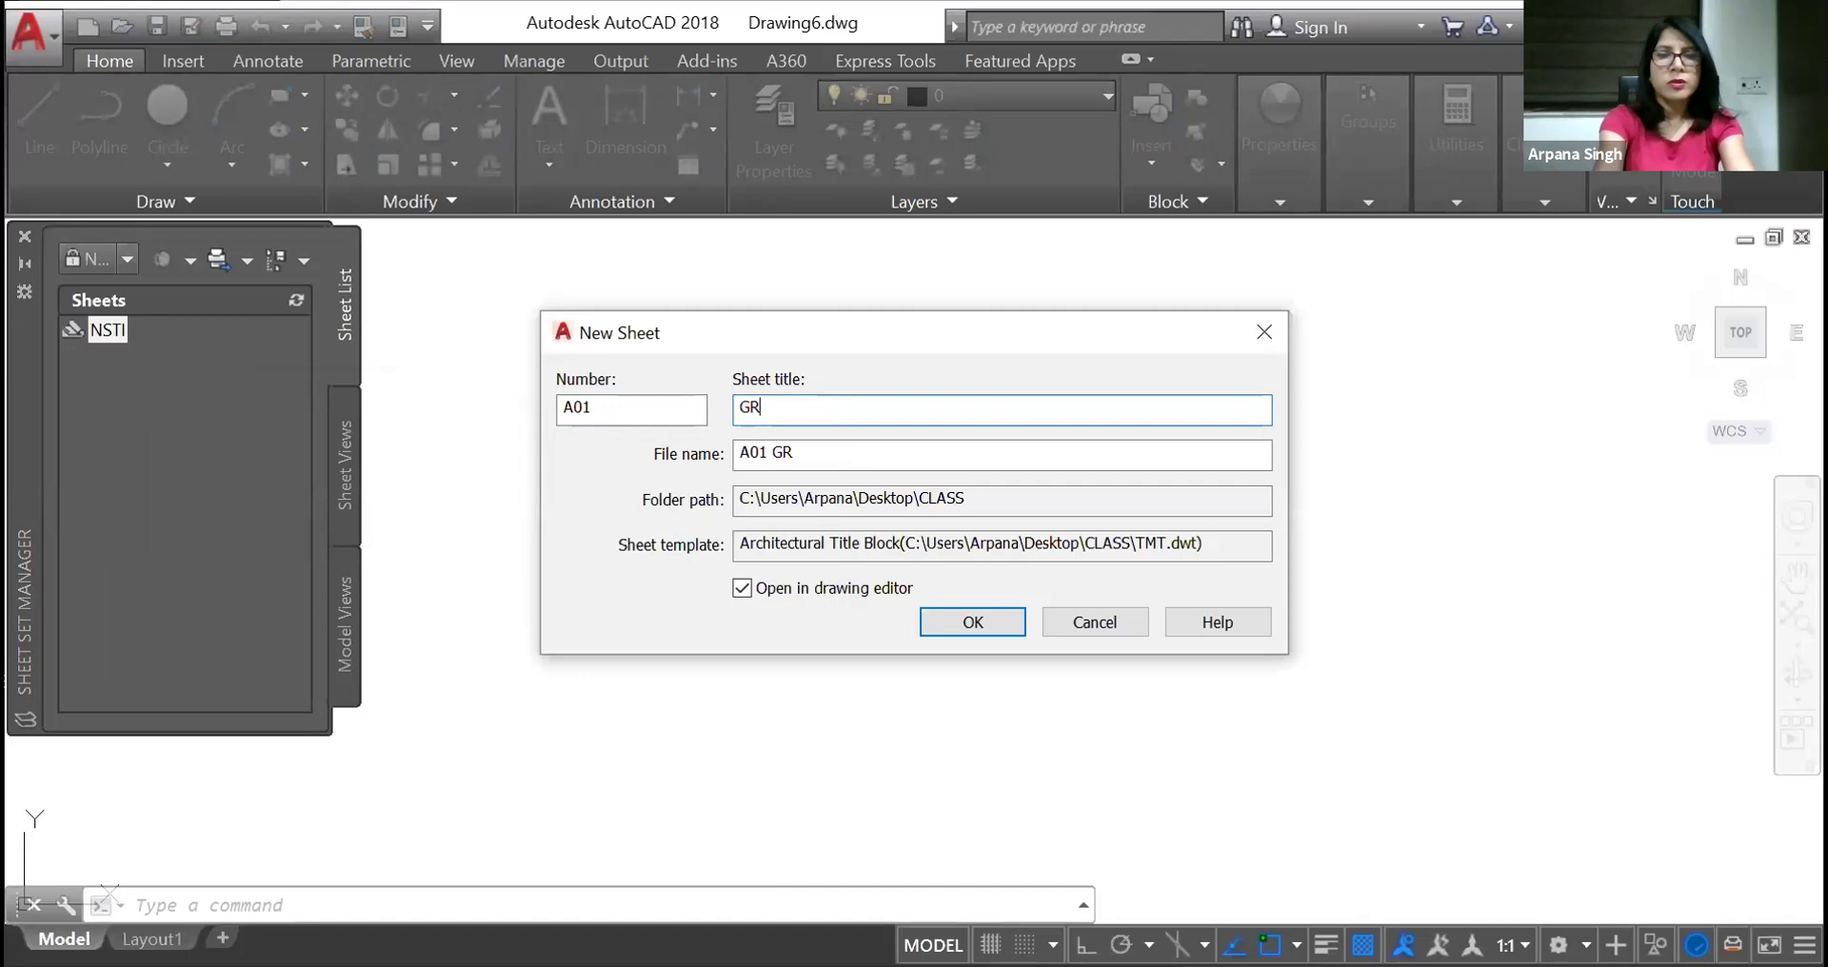
{"action": "type", "text": "OUND FLO"}
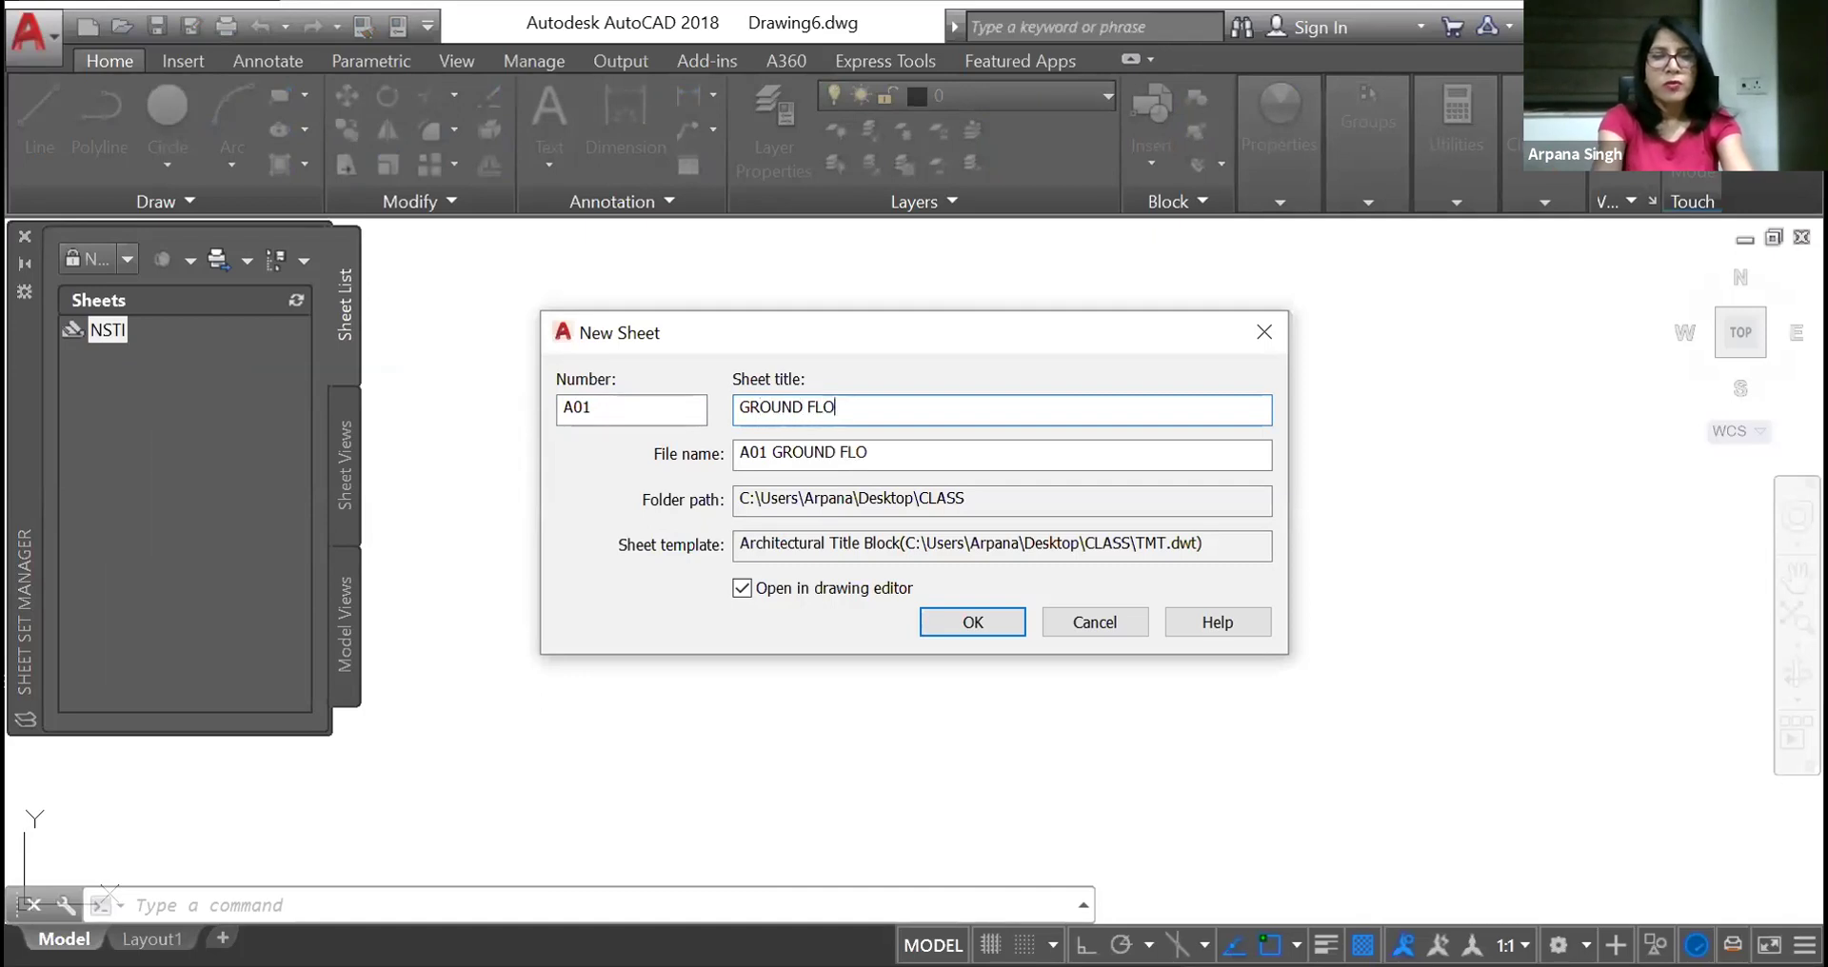
{"action": "type", "text": "OR PLAN"}
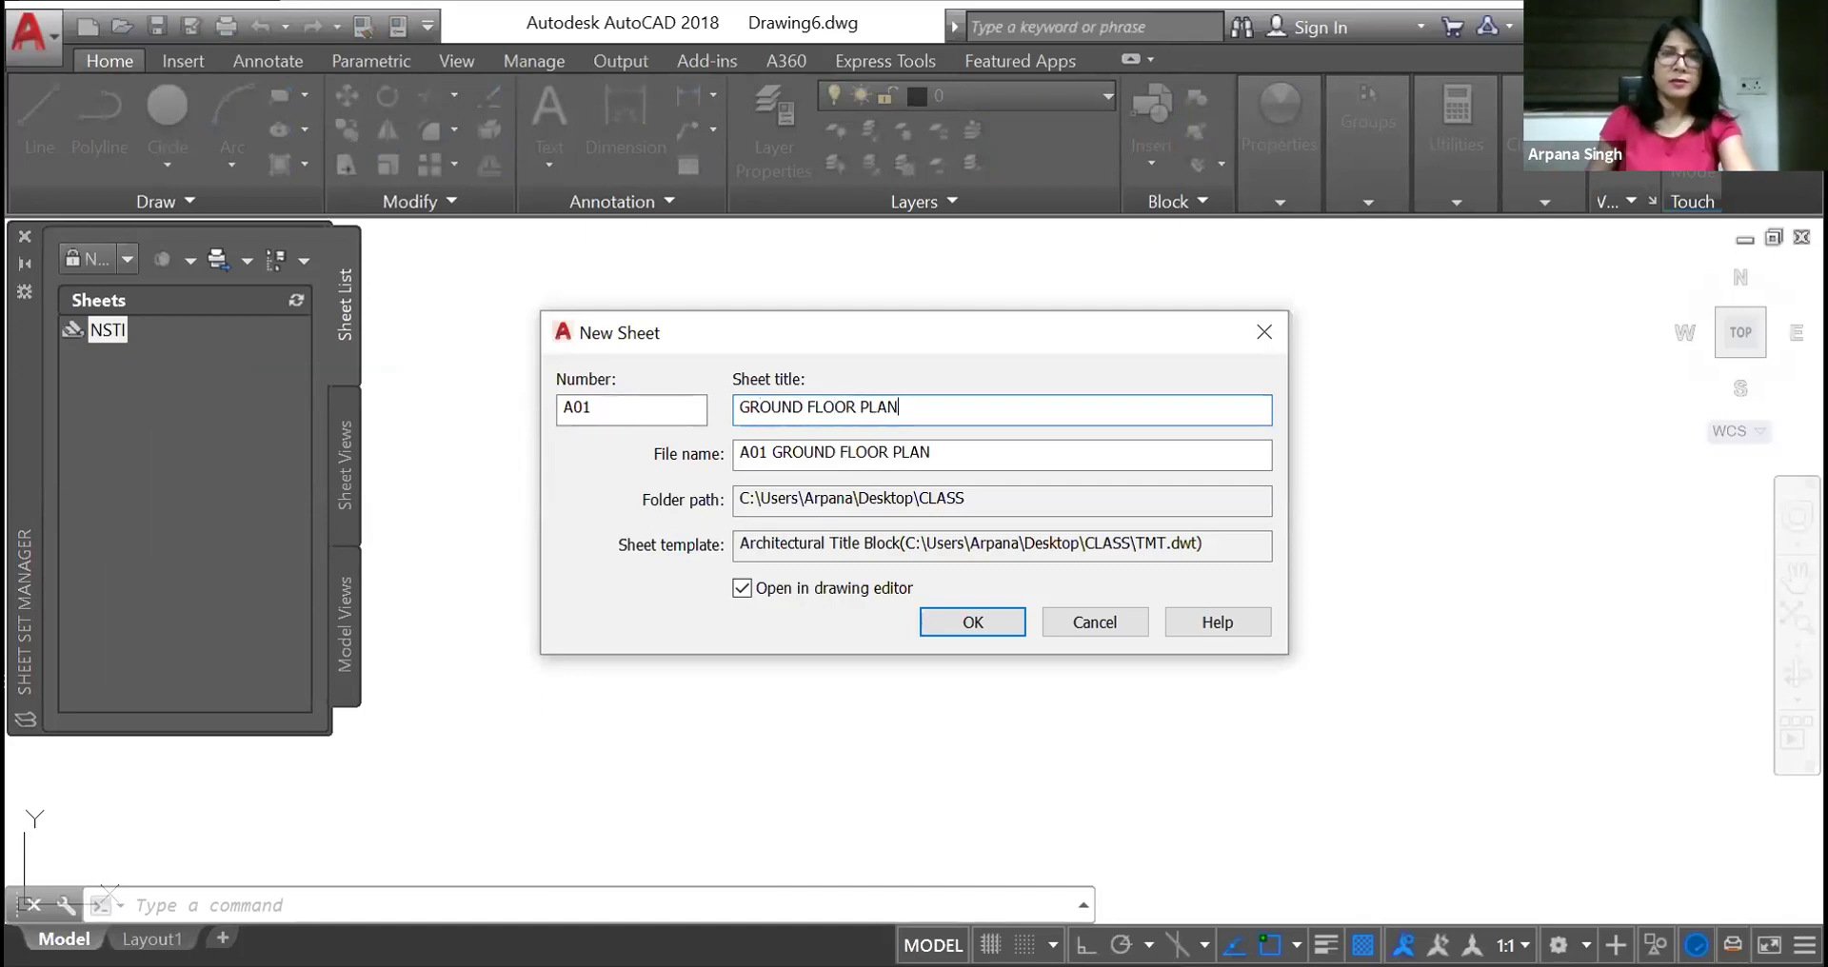
{"action": "left_click", "coordinate": [945, 624]}
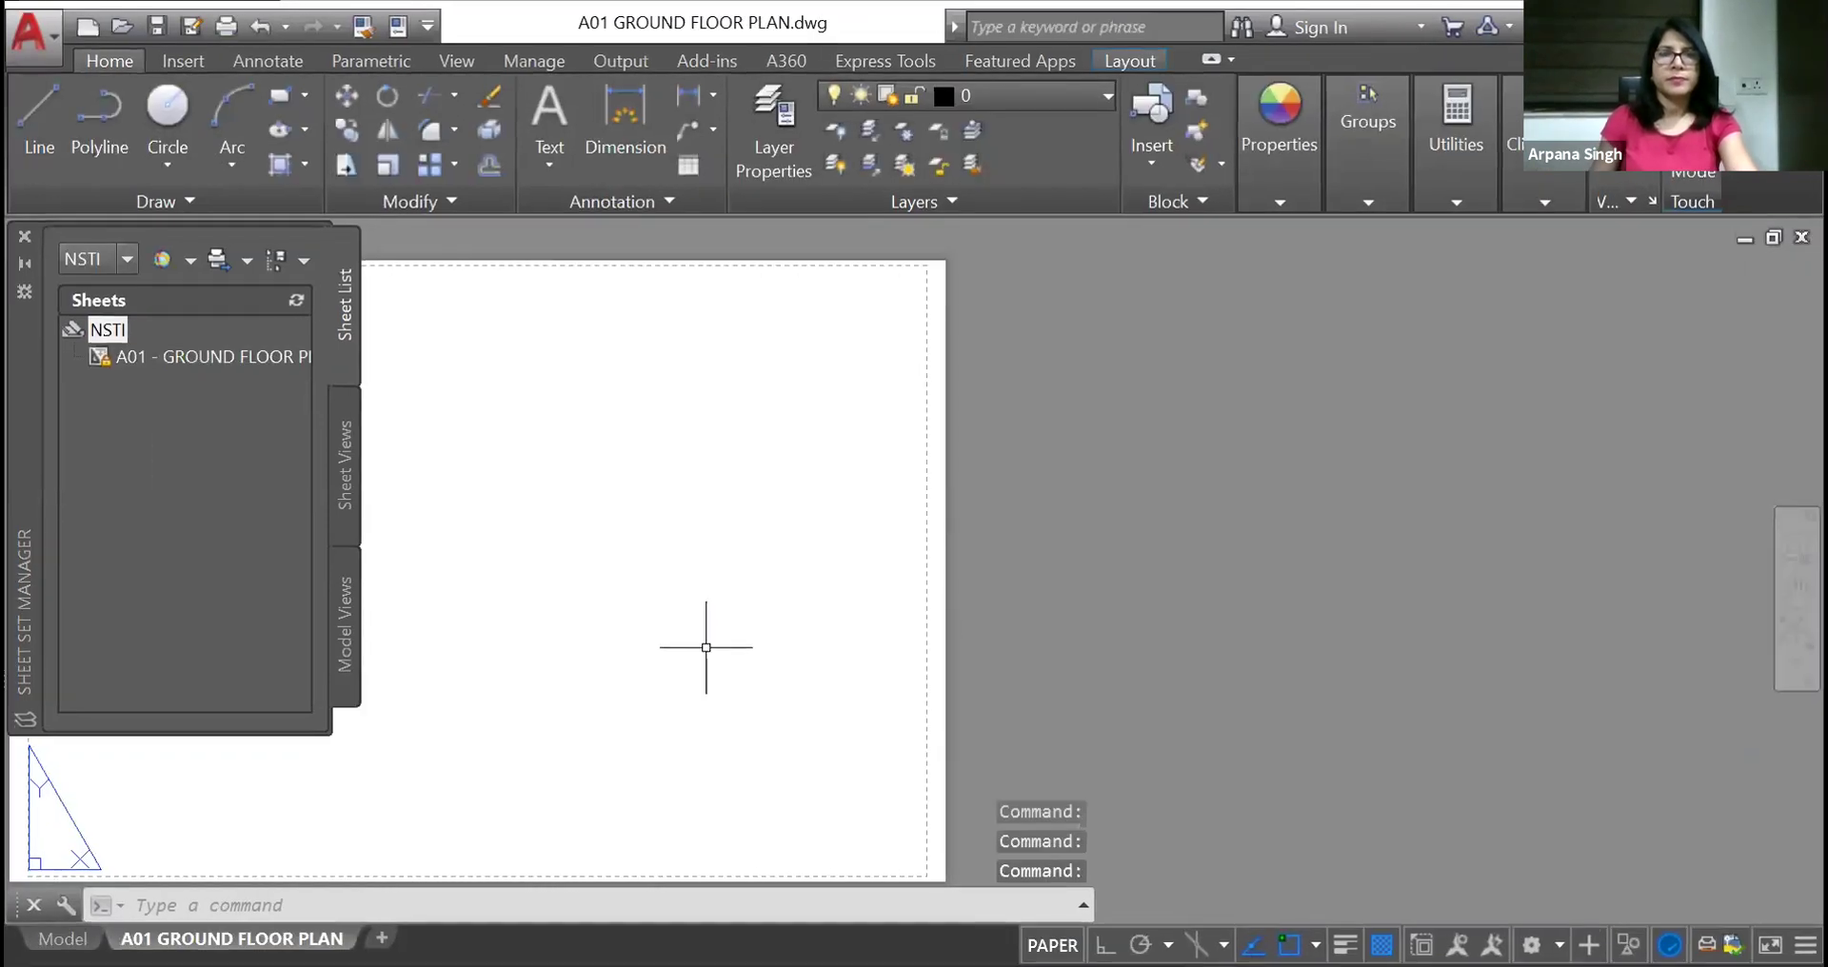
Inspect the new A01 sheet's layout, then open the recent template file TMT.dwt
{"action": "scroll", "coordinate": [973, 532], "scroll_direction": "down", "scroll_amount": 2}
{"action": "middle_click_drag", "start_coordinate": [980, 530], "coordinate": [1175, 482]}
{"action": "scroll", "coordinate": [1022, 477], "scroll_direction": "up", "scroll_amount": 2}
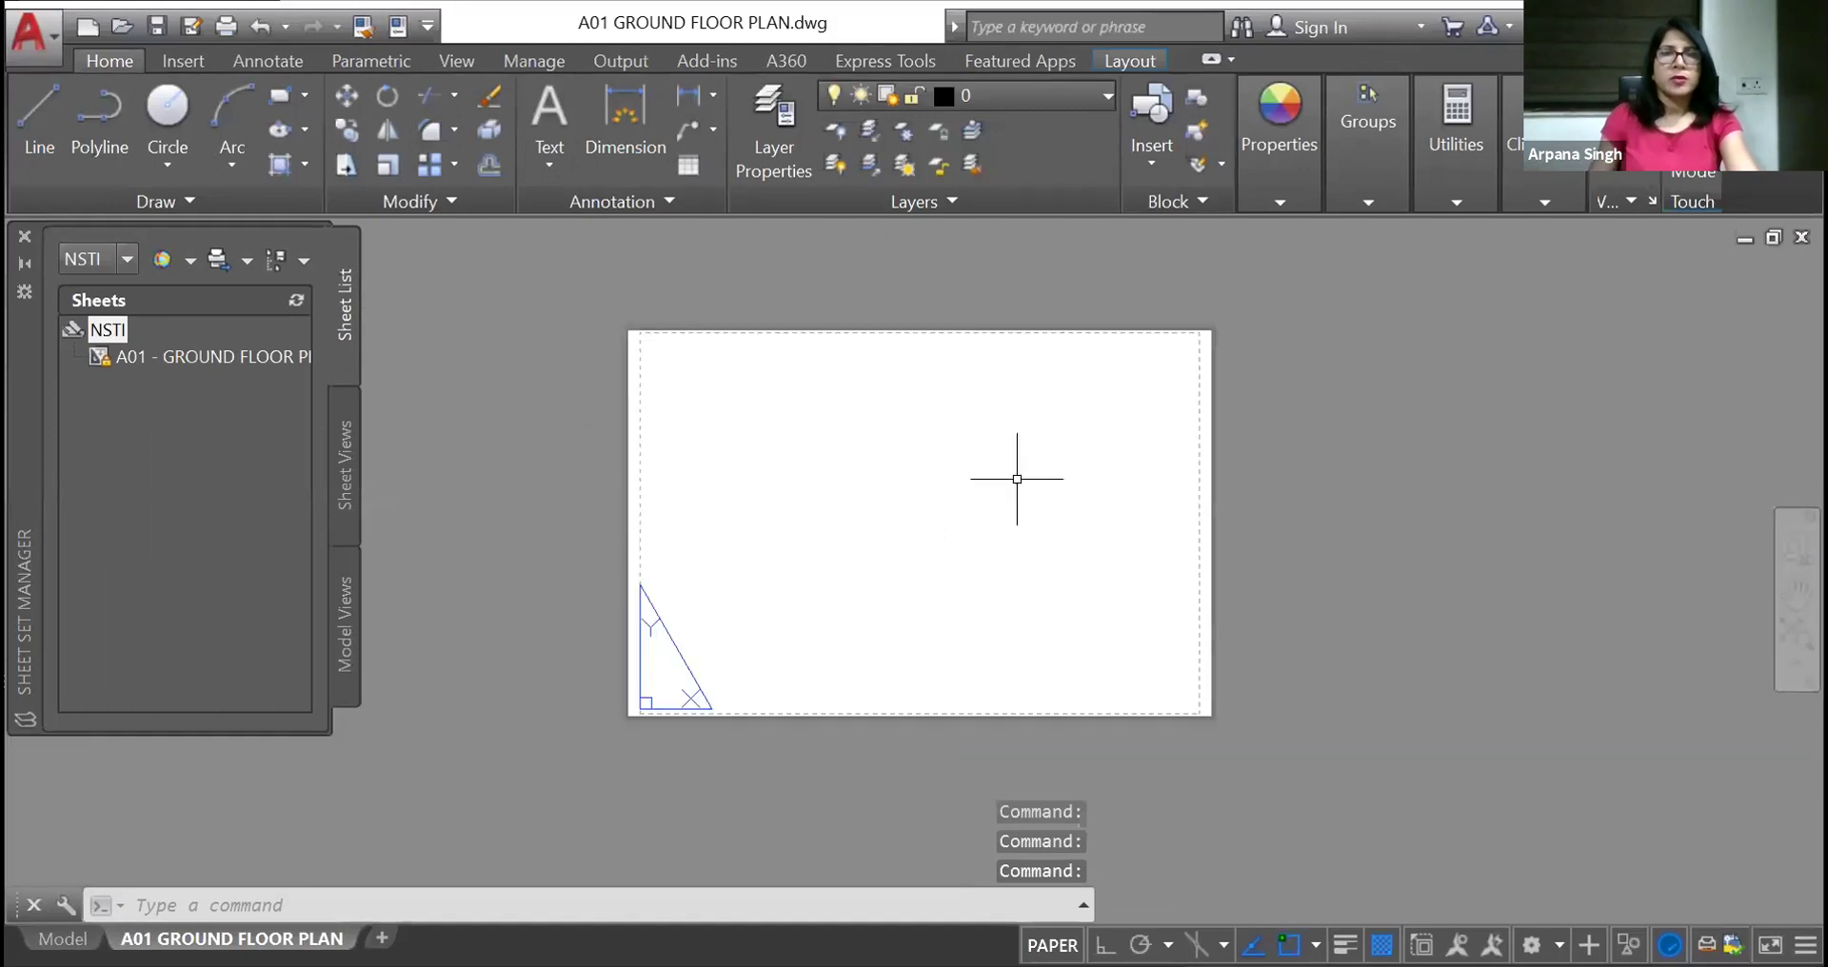
{"action": "middle_click_drag", "start_coordinate": [1019, 473], "coordinate": [941, 512]}
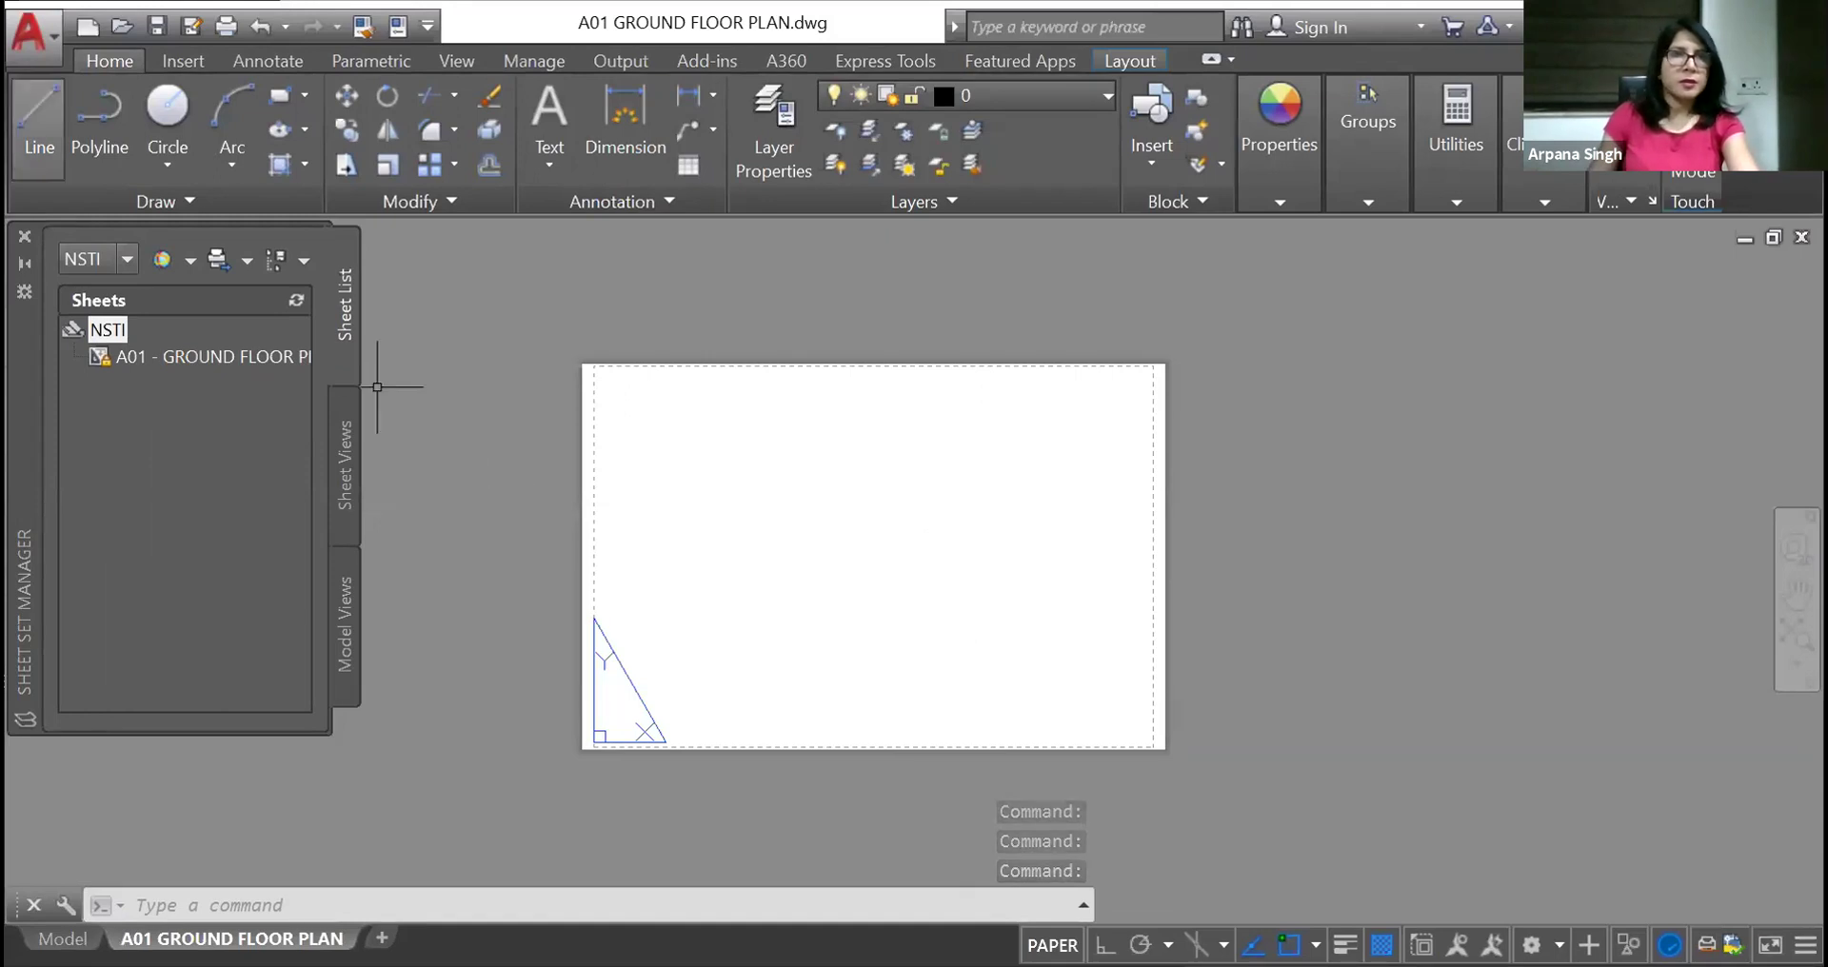
{"action": "left_click", "coordinate": [33, 33]}
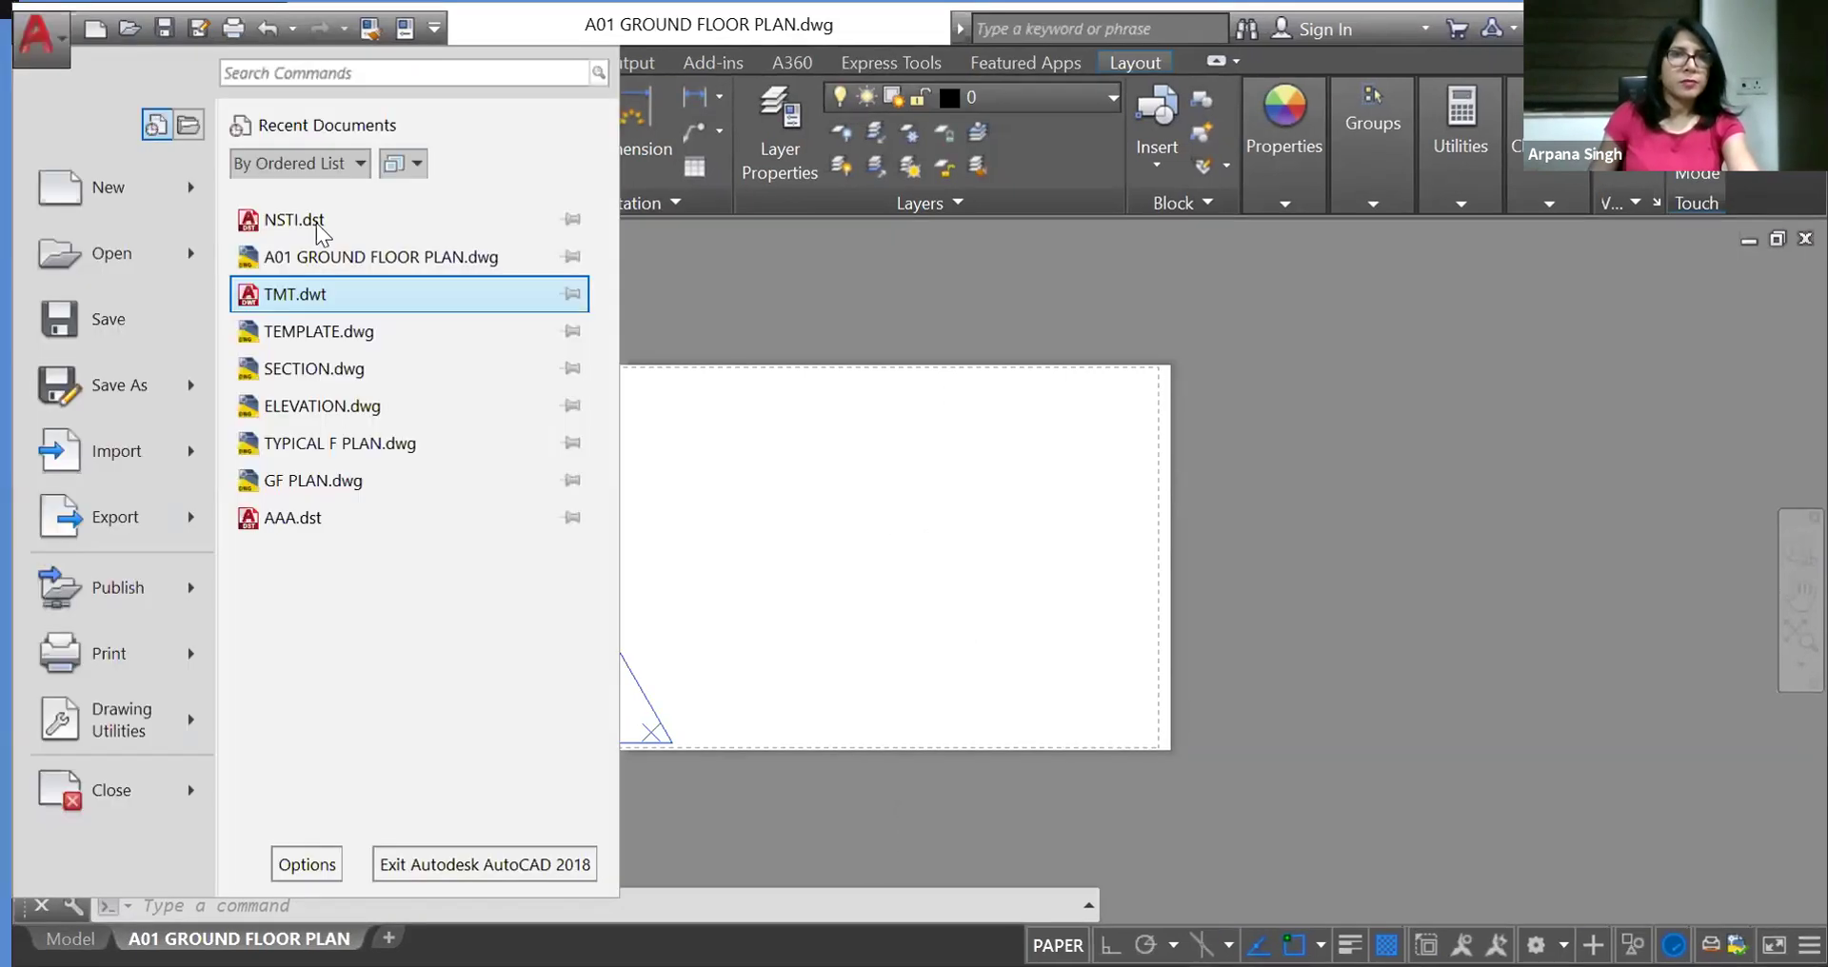
{"action": "left_click", "coordinate": [298, 296]}
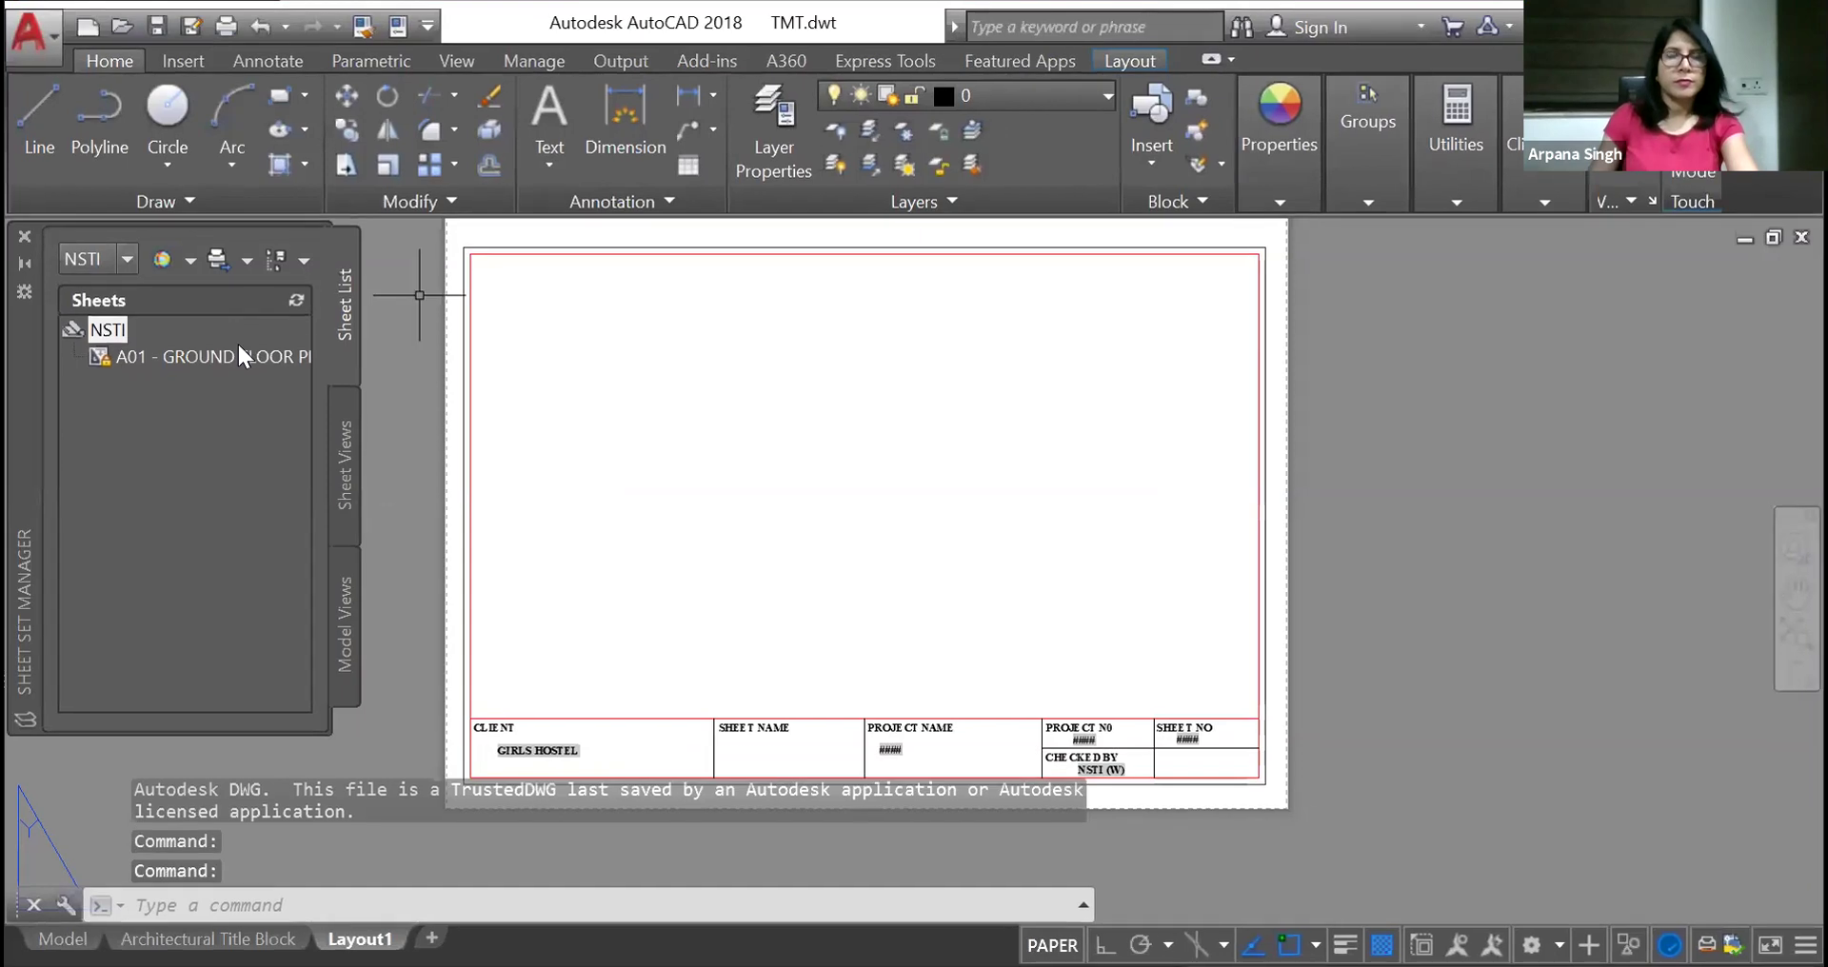
Remove the A01 GROUND FLOOR PLAN sheet from the NSTI sheet set and start another new sheet
{"action": "right_click", "coordinate": [160, 359]}
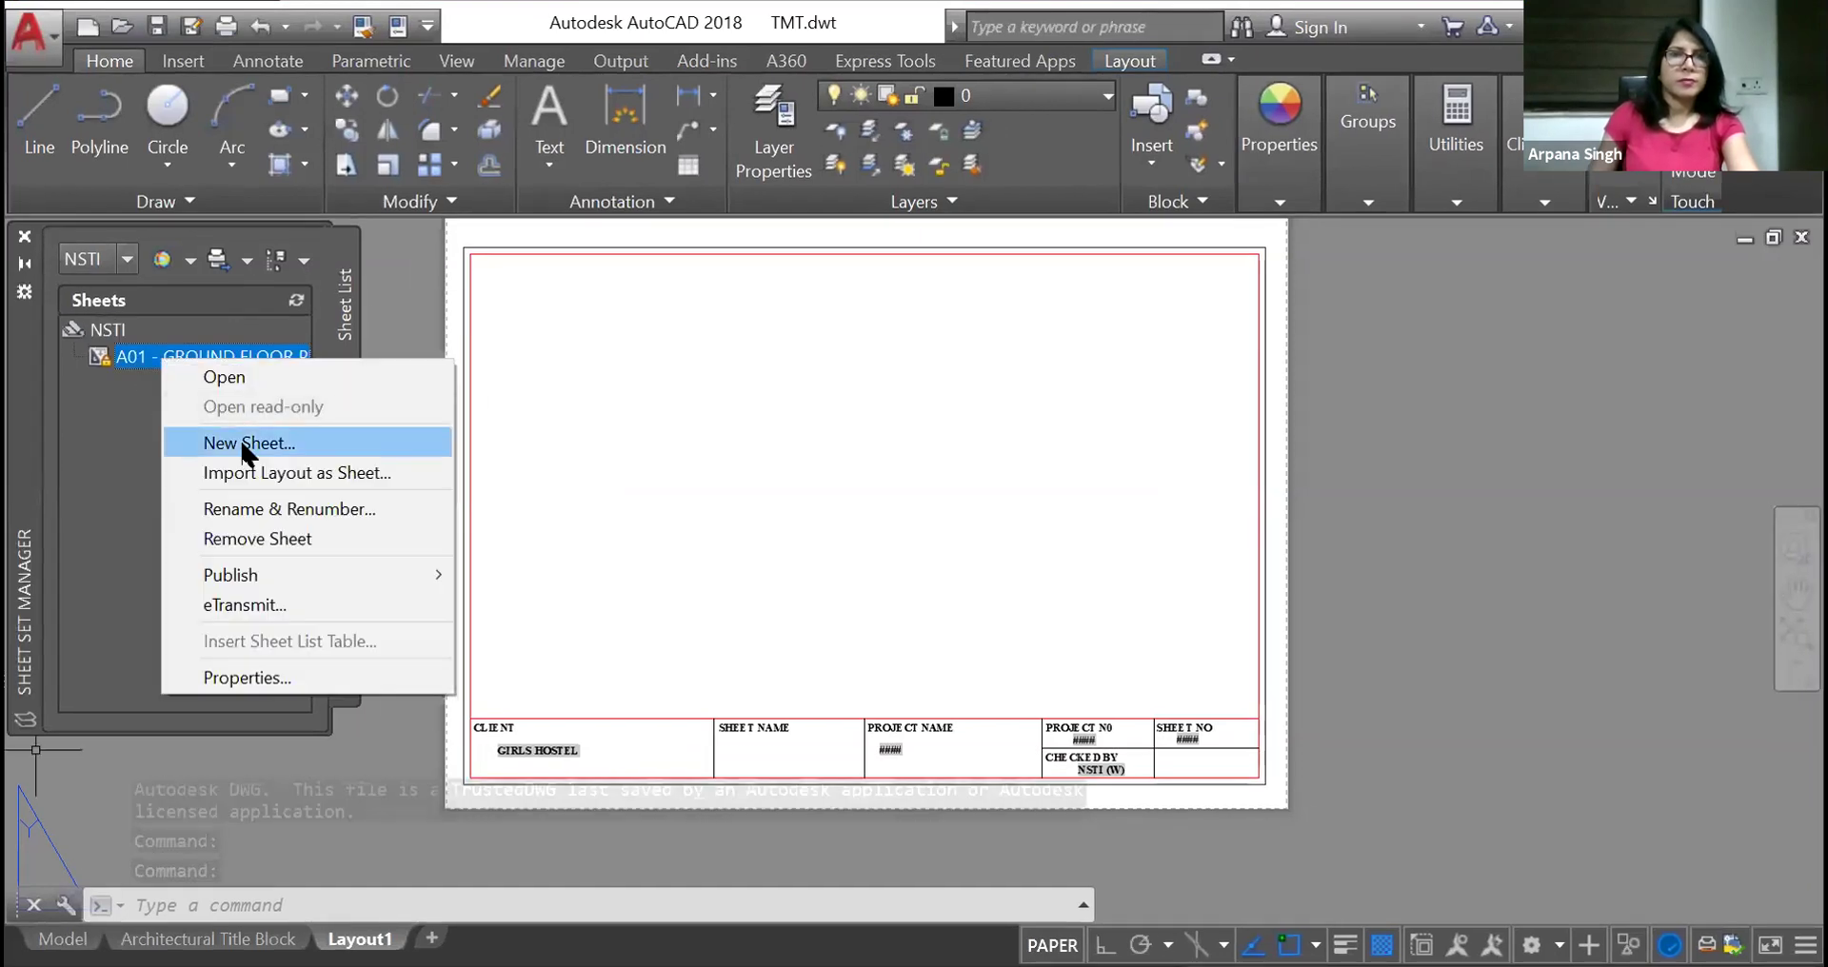
{"action": "left_click", "coordinate": [246, 543]}
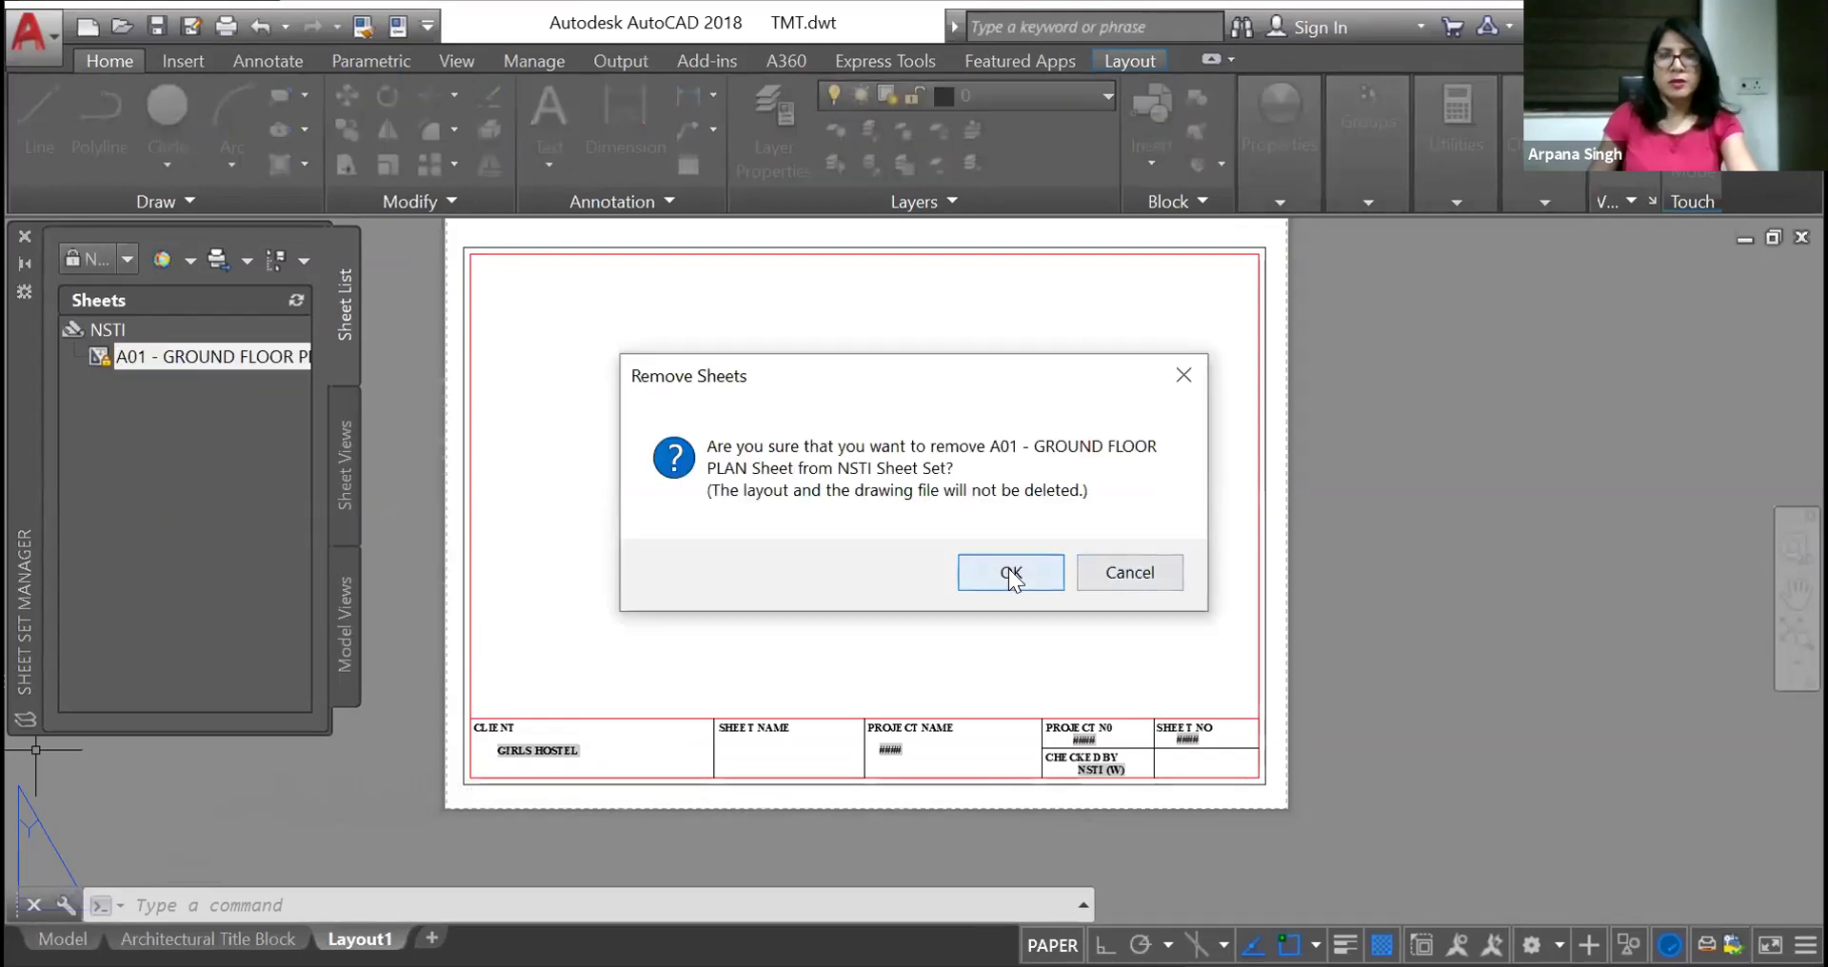
{"action": "left_click", "coordinate": [1010, 573]}
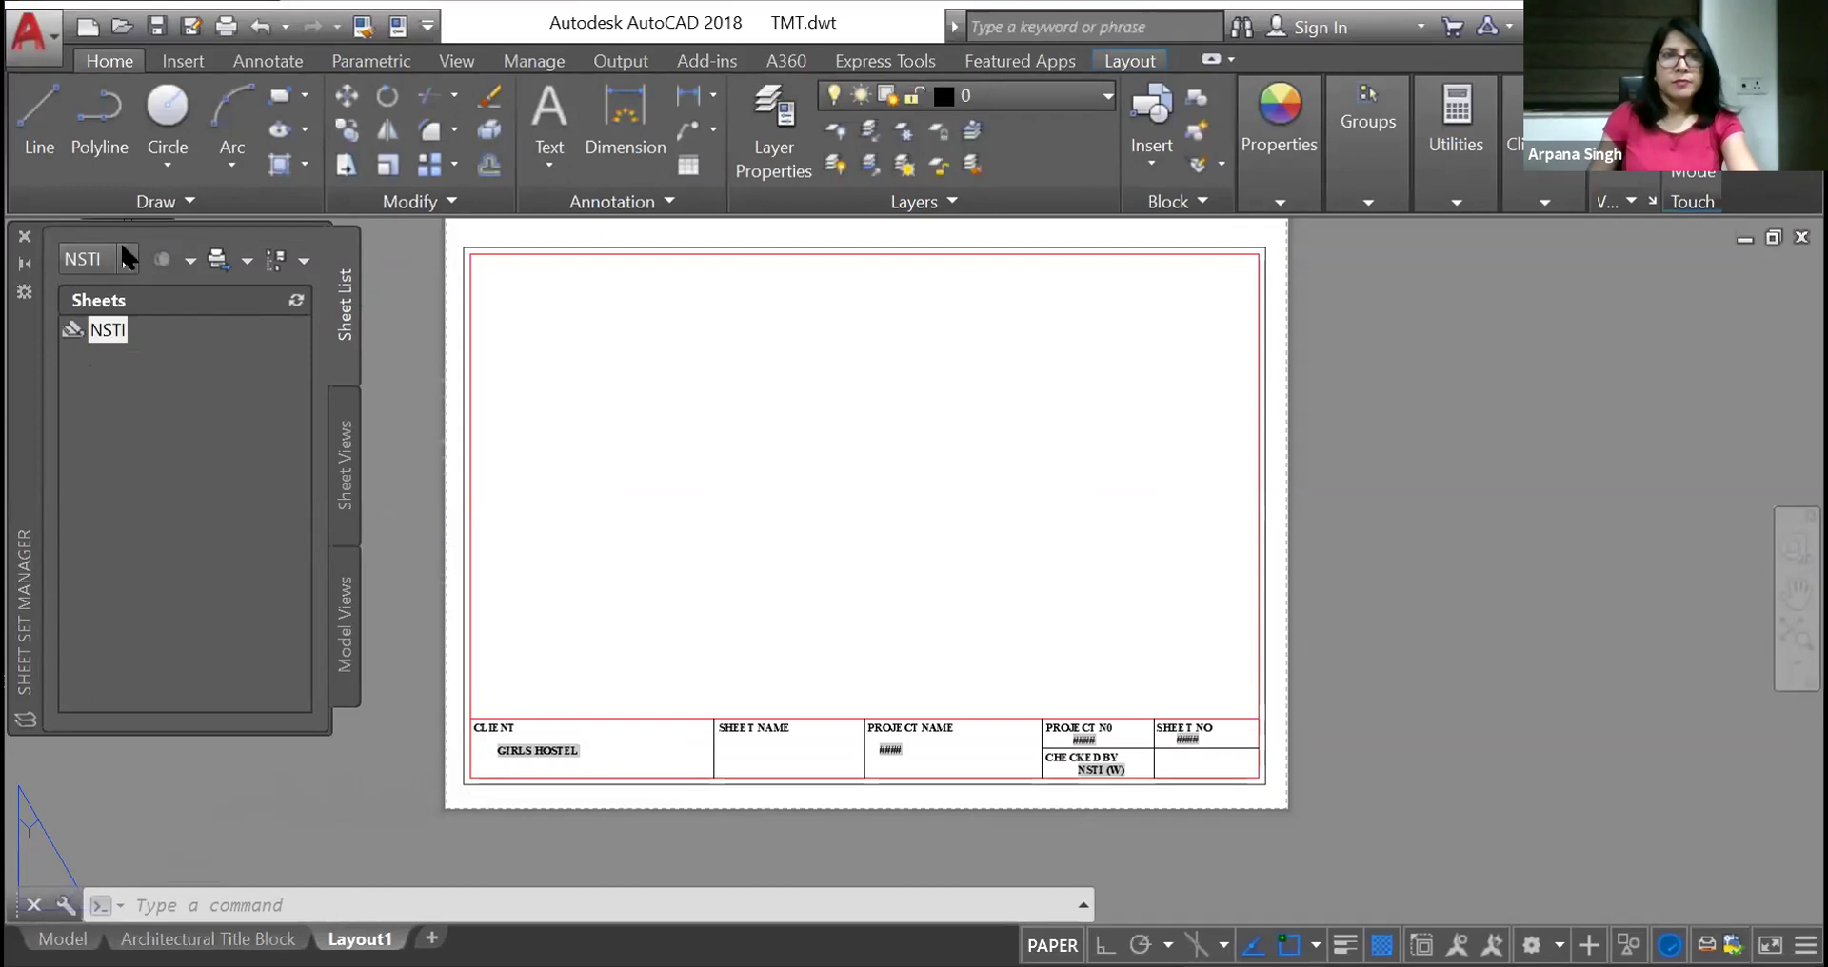
{"action": "right_click", "coordinate": [105, 330]}
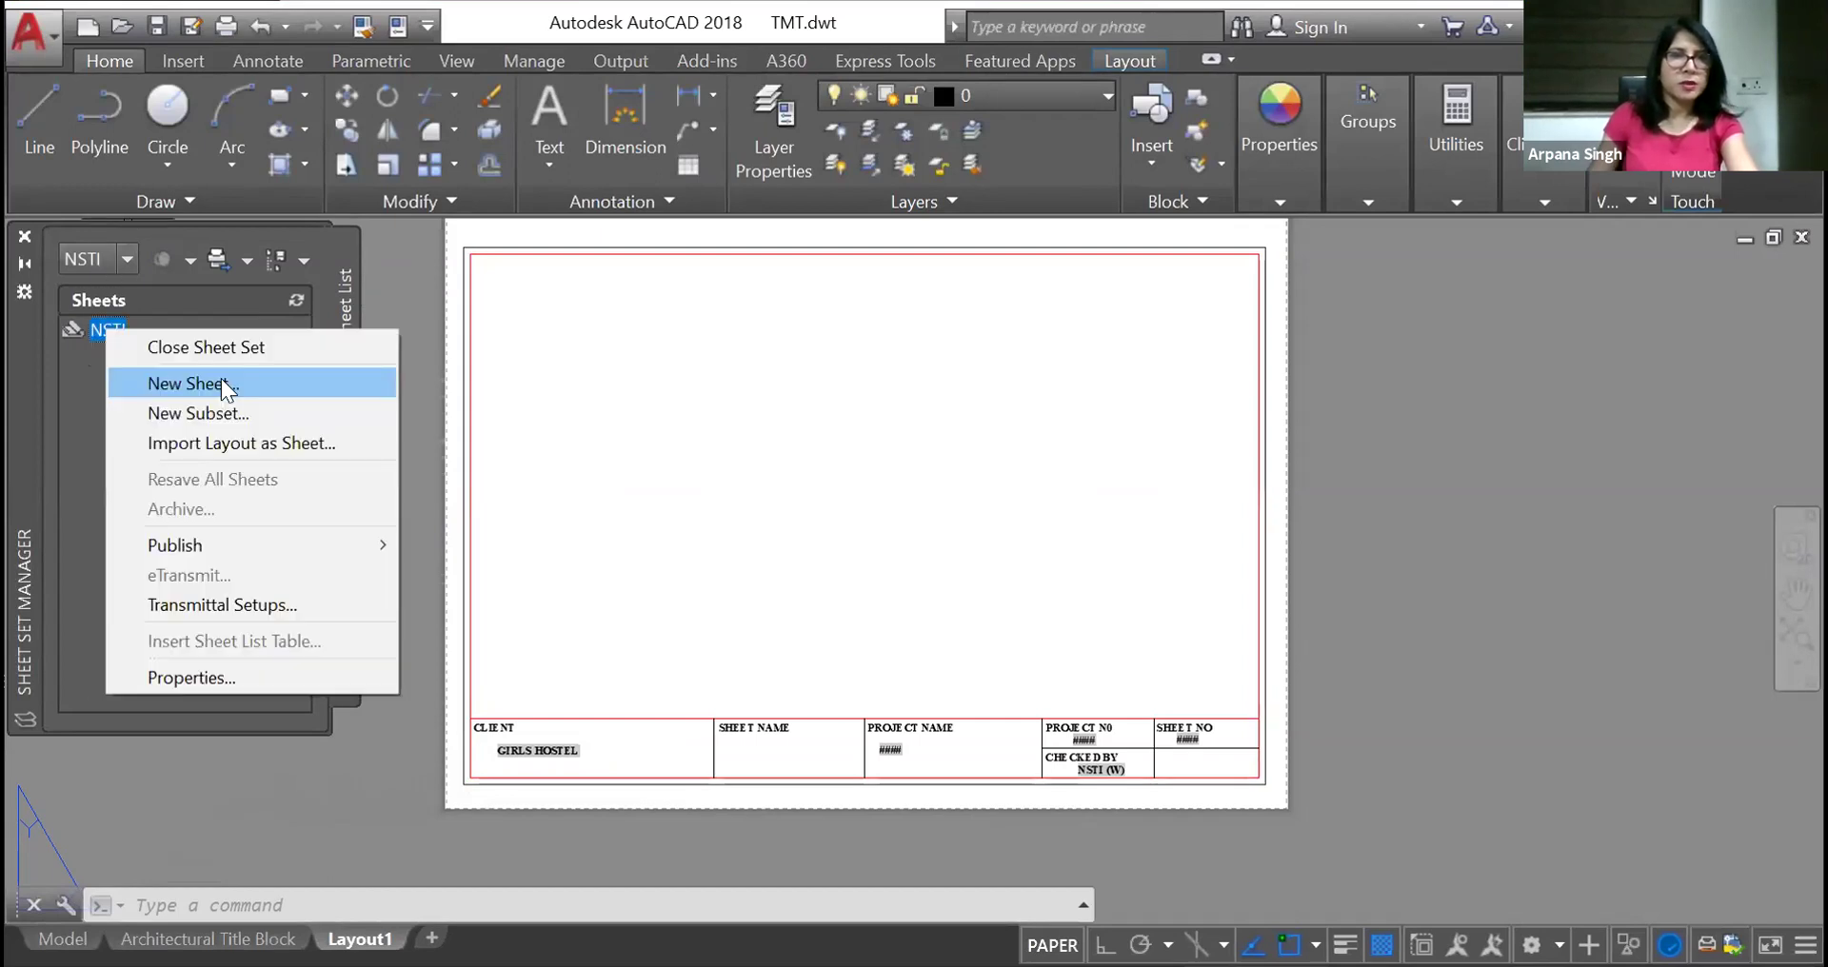
{"action": "left_click", "coordinate": [225, 385]}
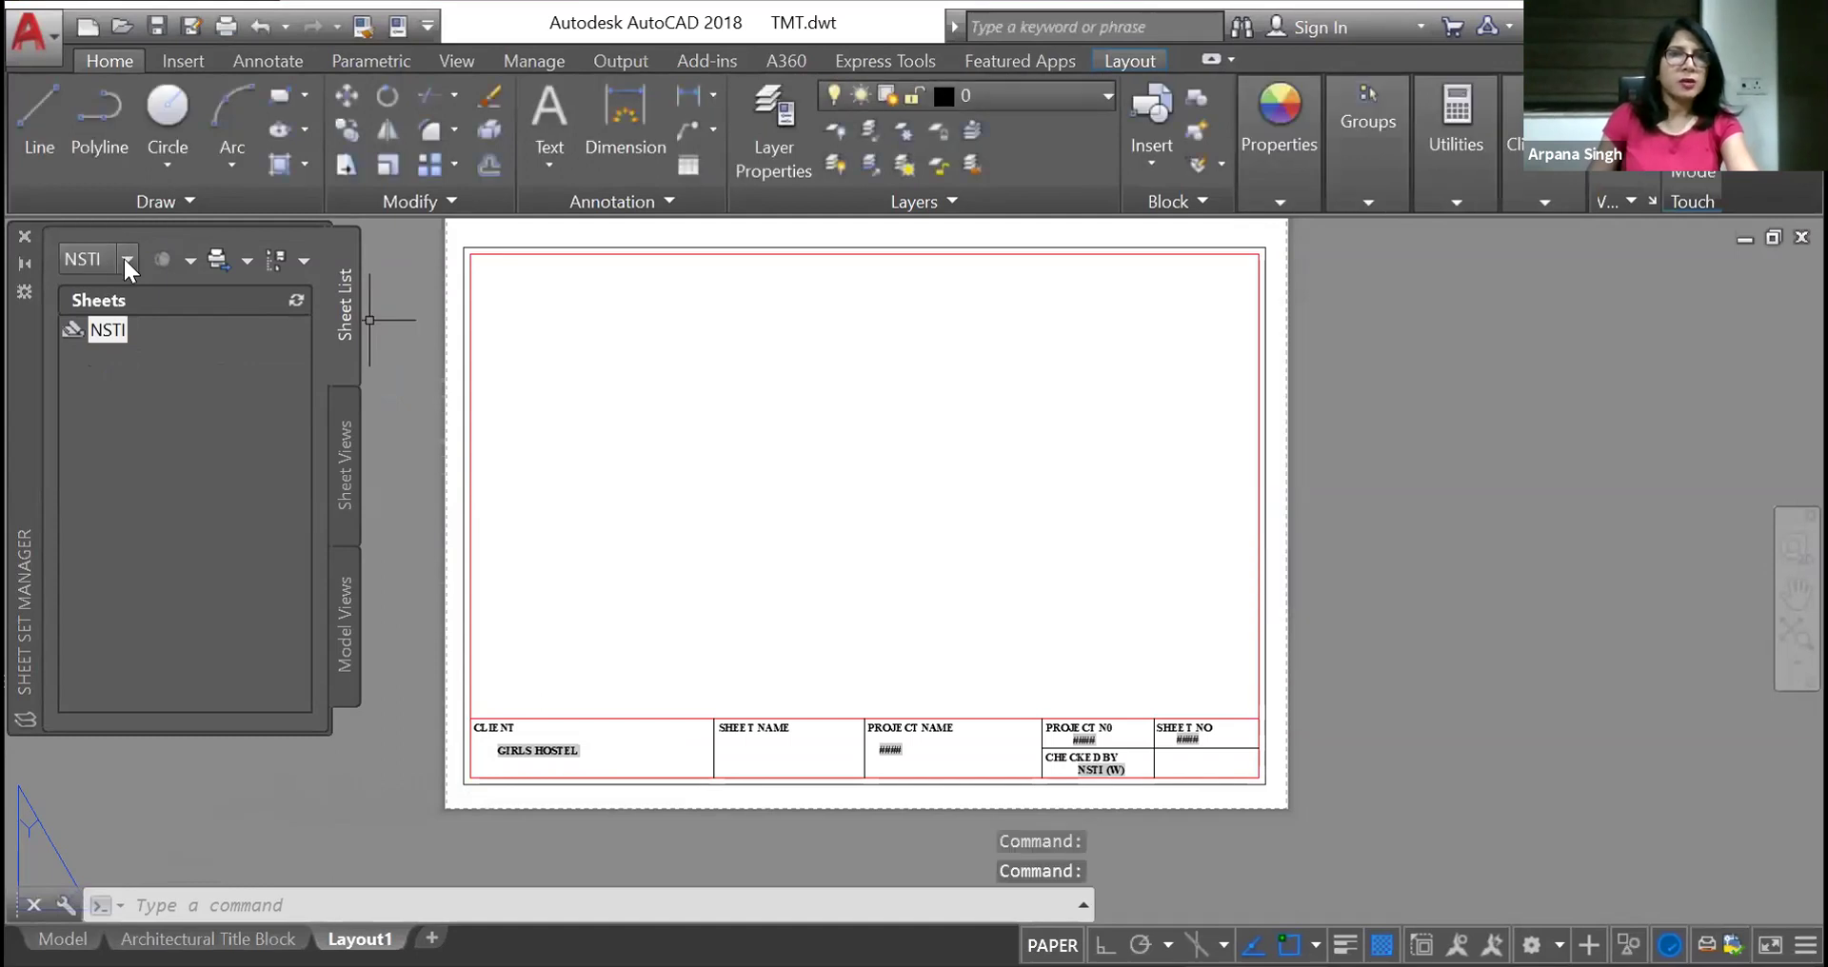
Open the NSTI sheet set file from the CLASS folder on the Desktop
{"action": "left_click", "coordinate": [124, 259]}
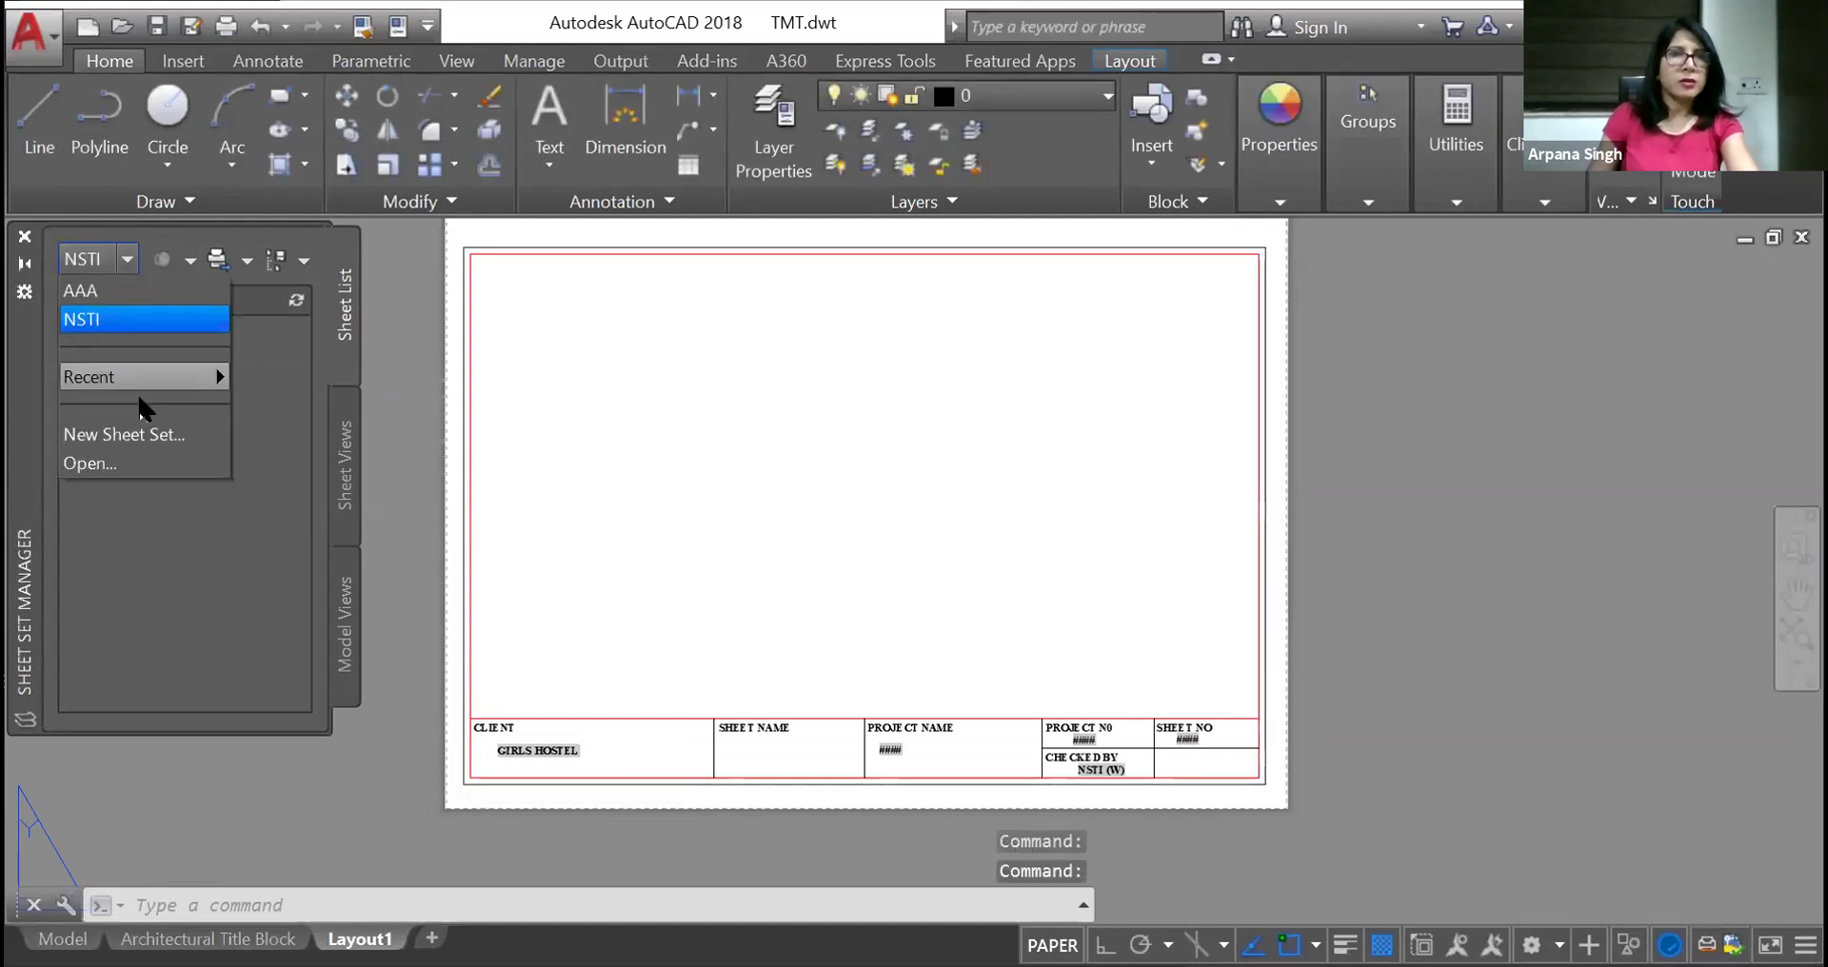
{"action": "left_click", "coordinate": [136, 454]}
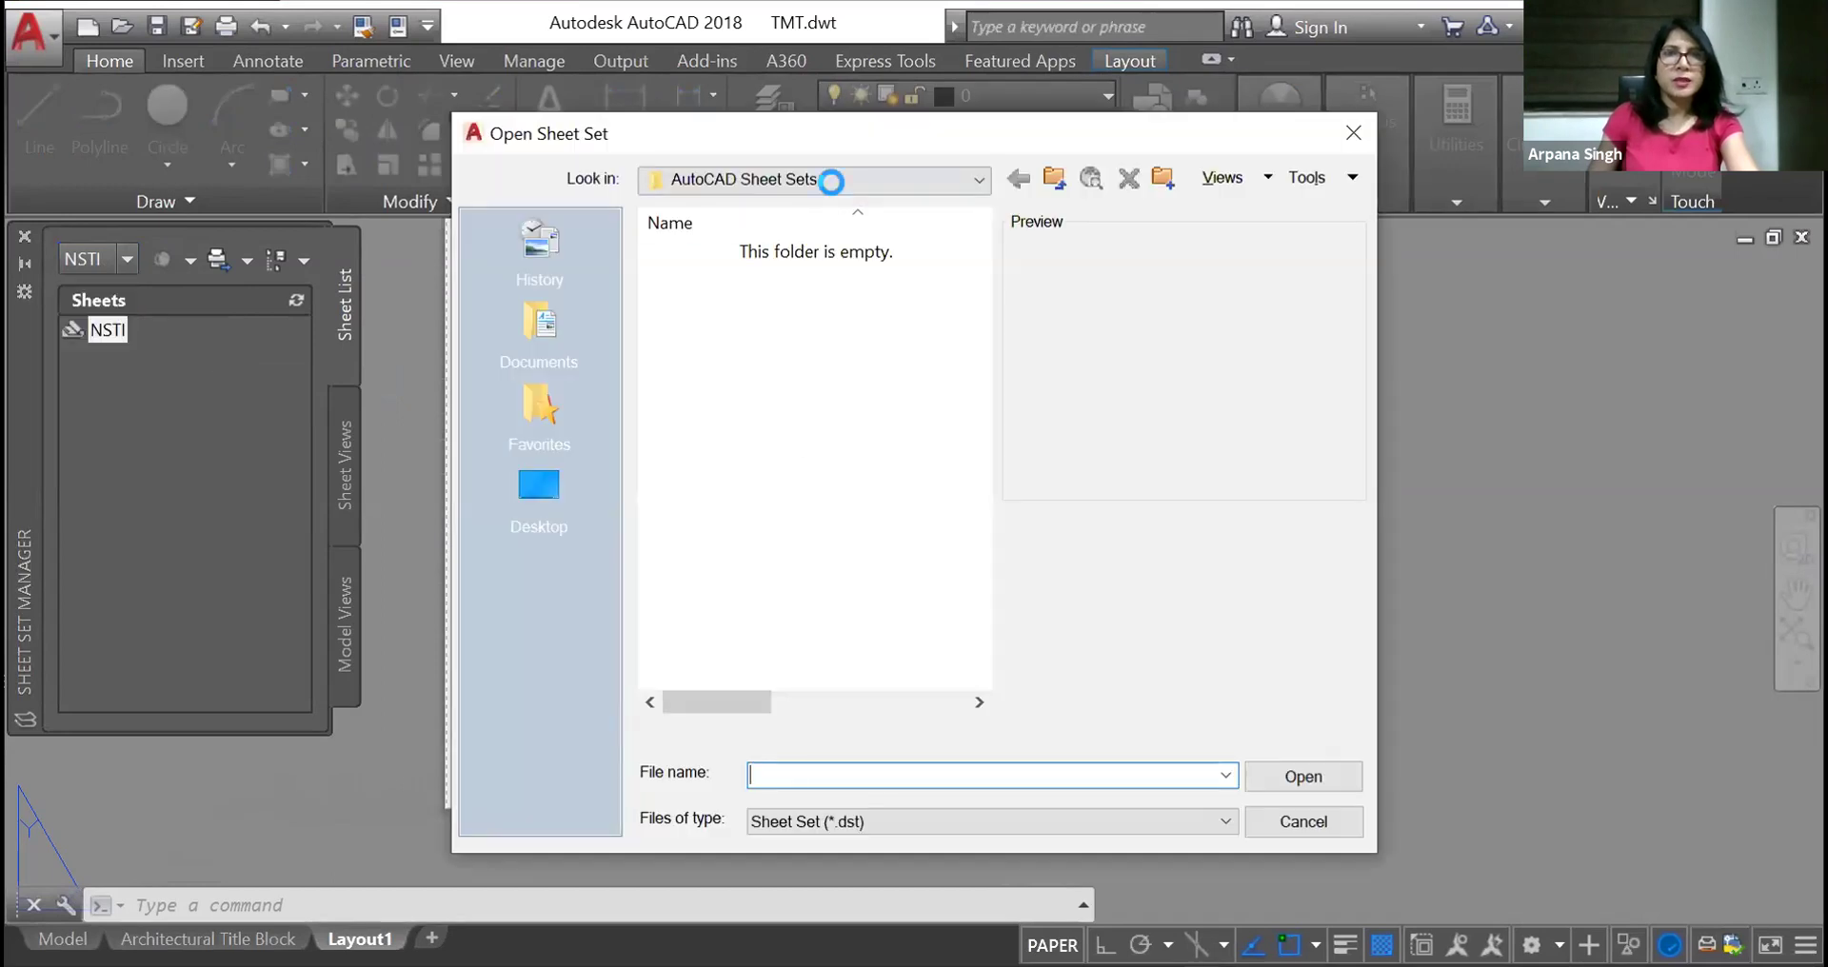
{"action": "left_click", "coordinate": [830, 178]}
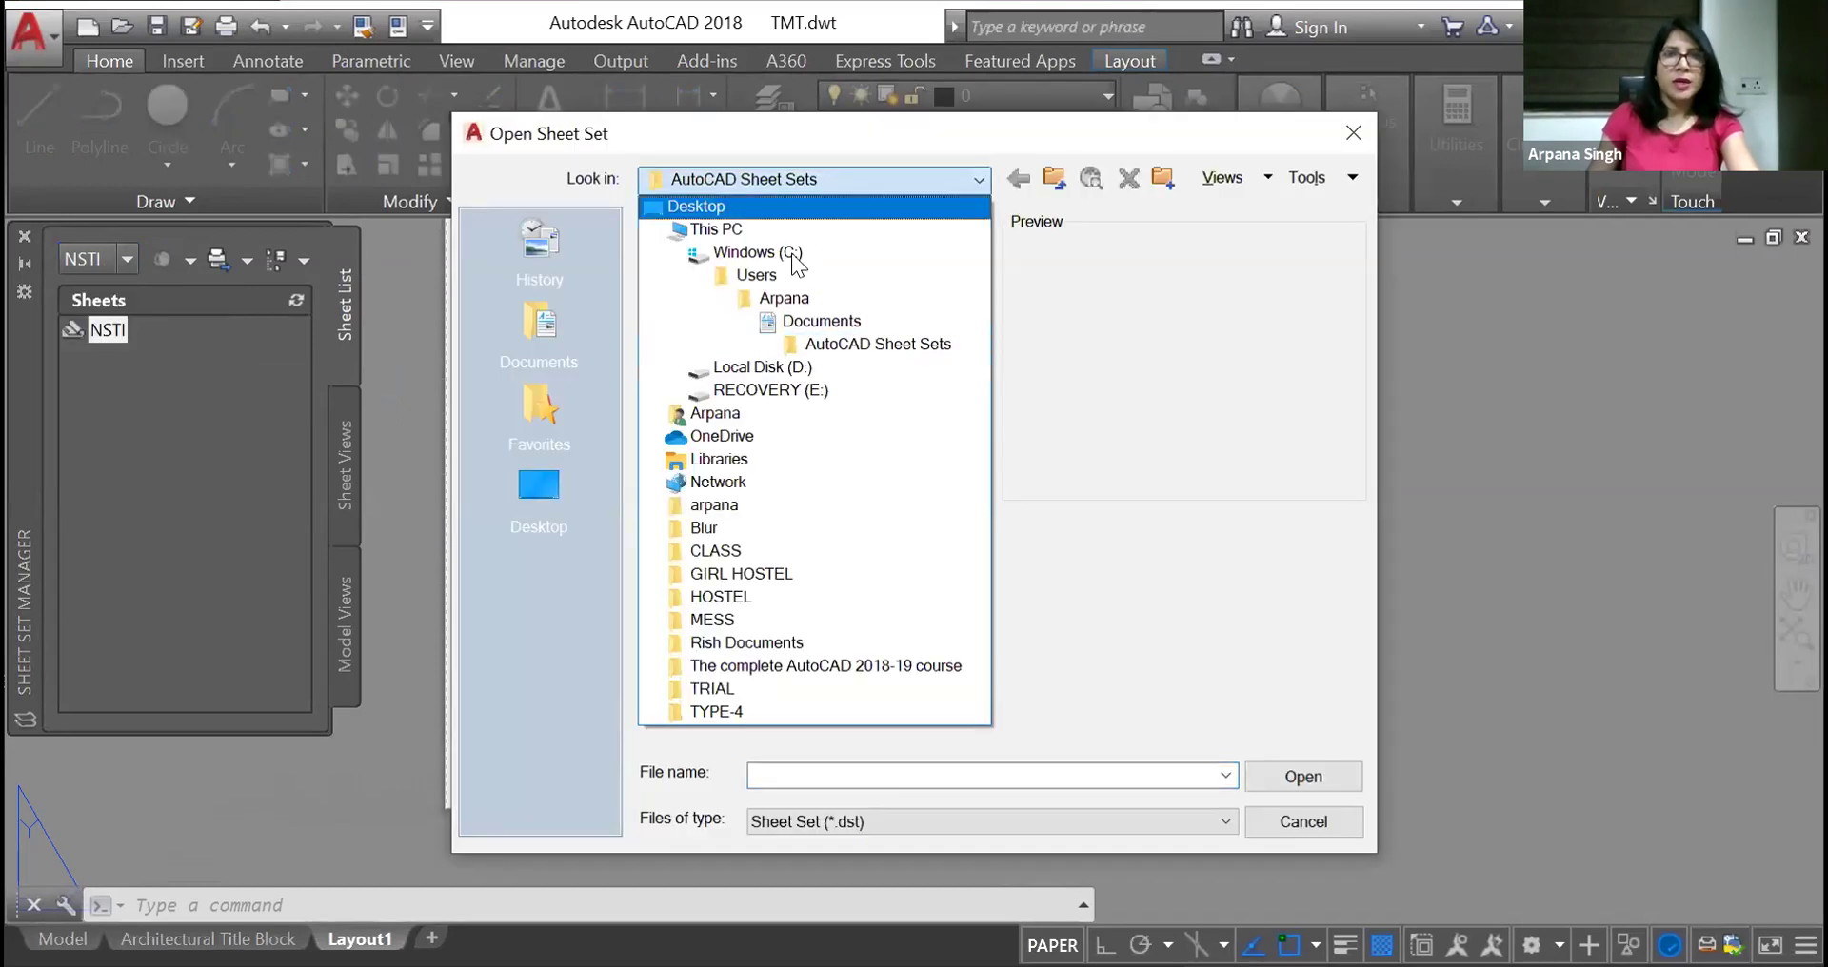
{"action": "left_click", "coordinate": [546, 478]}
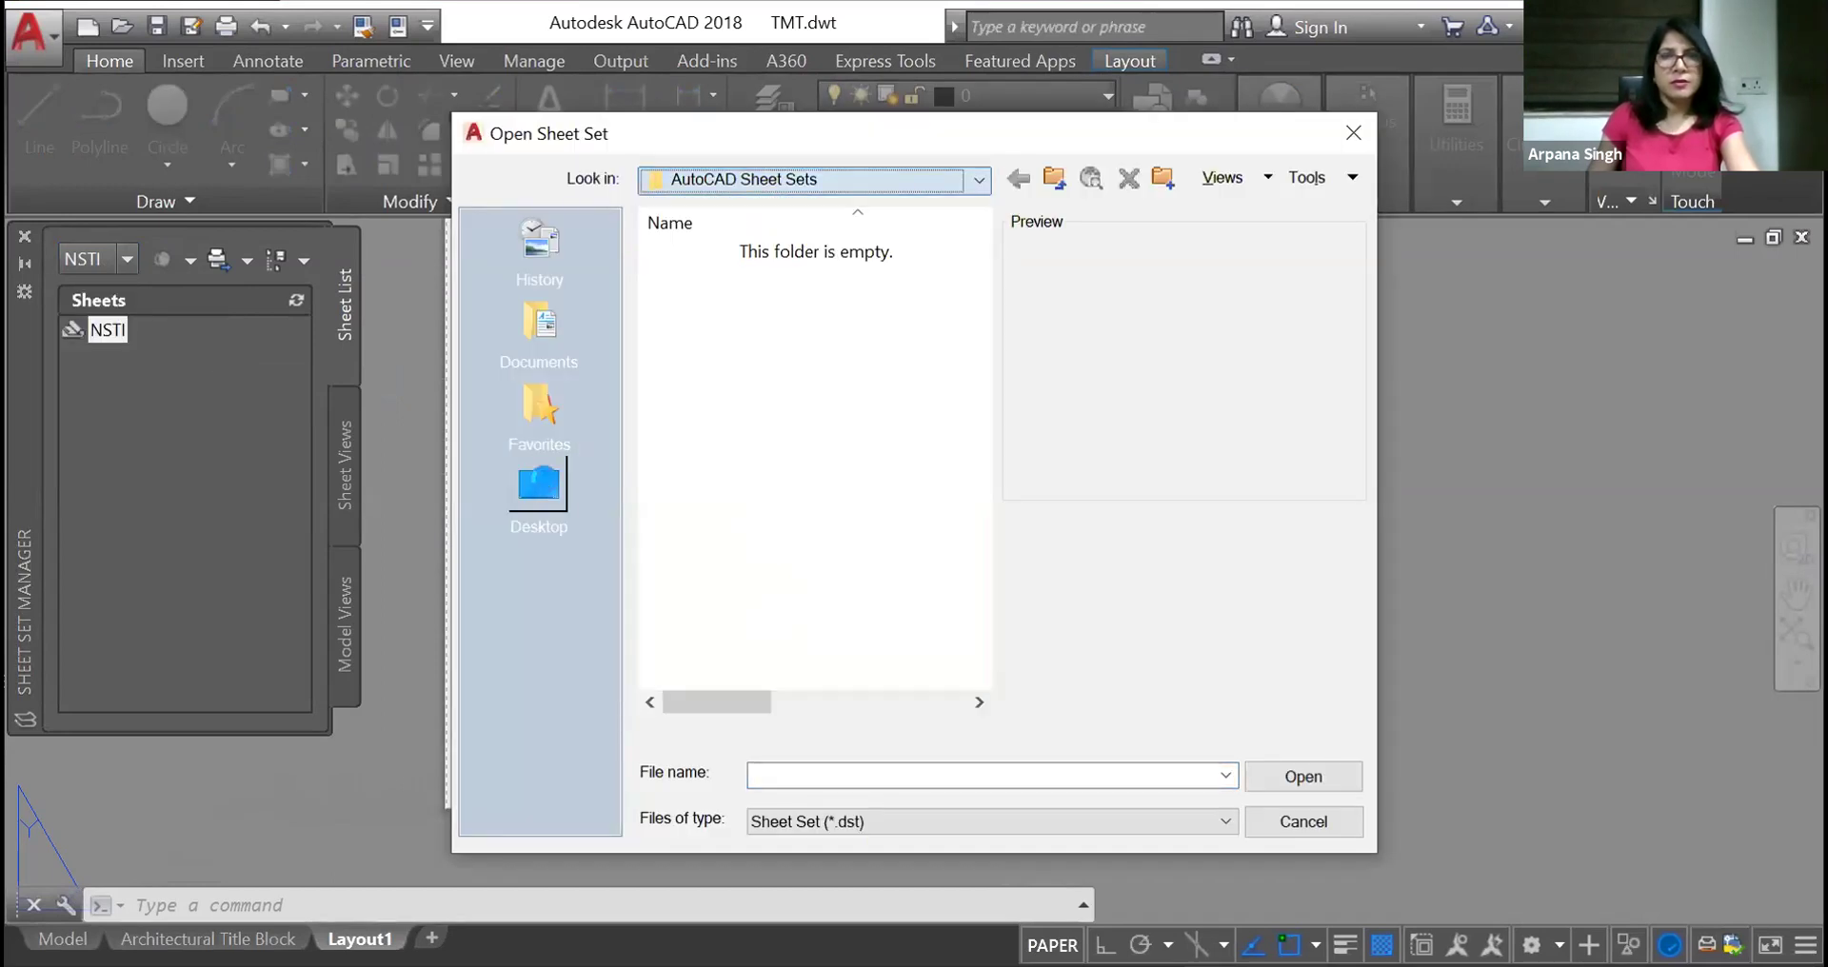
{"action": "left_click", "coordinate": [546, 478]}
{"action": "double_click", "coordinate": [745, 443]}
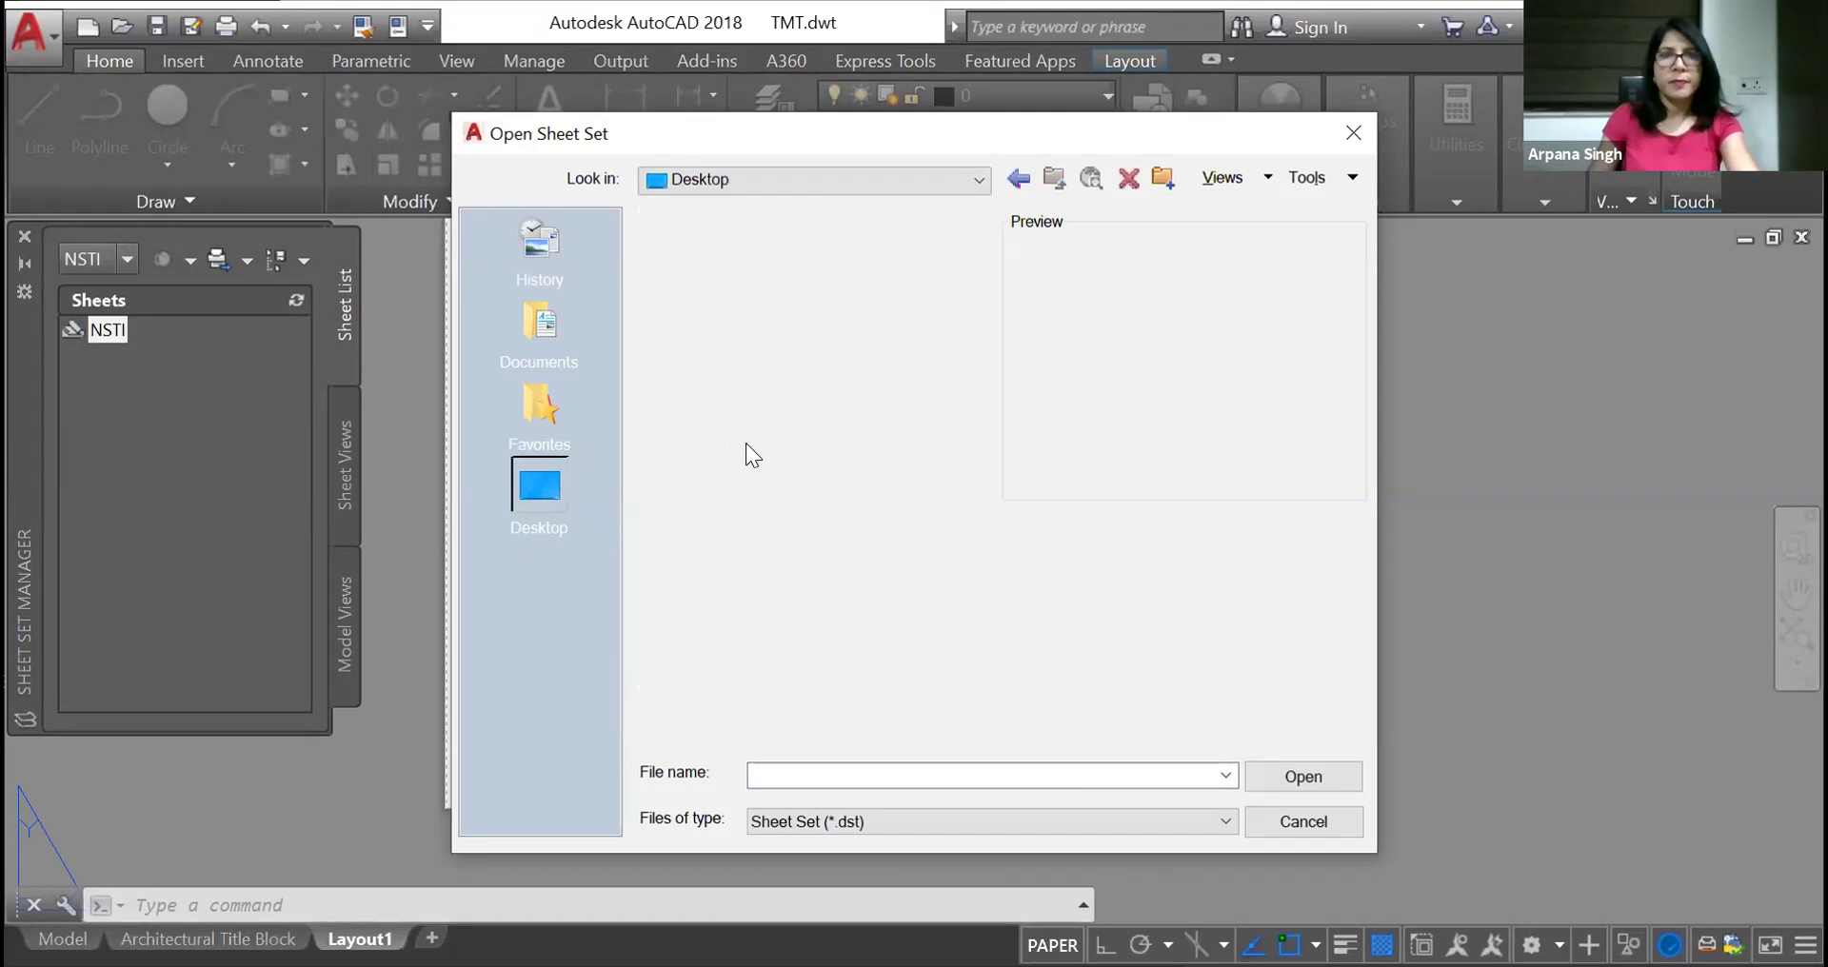
{"action": "left_click", "coordinate": [704, 253]}
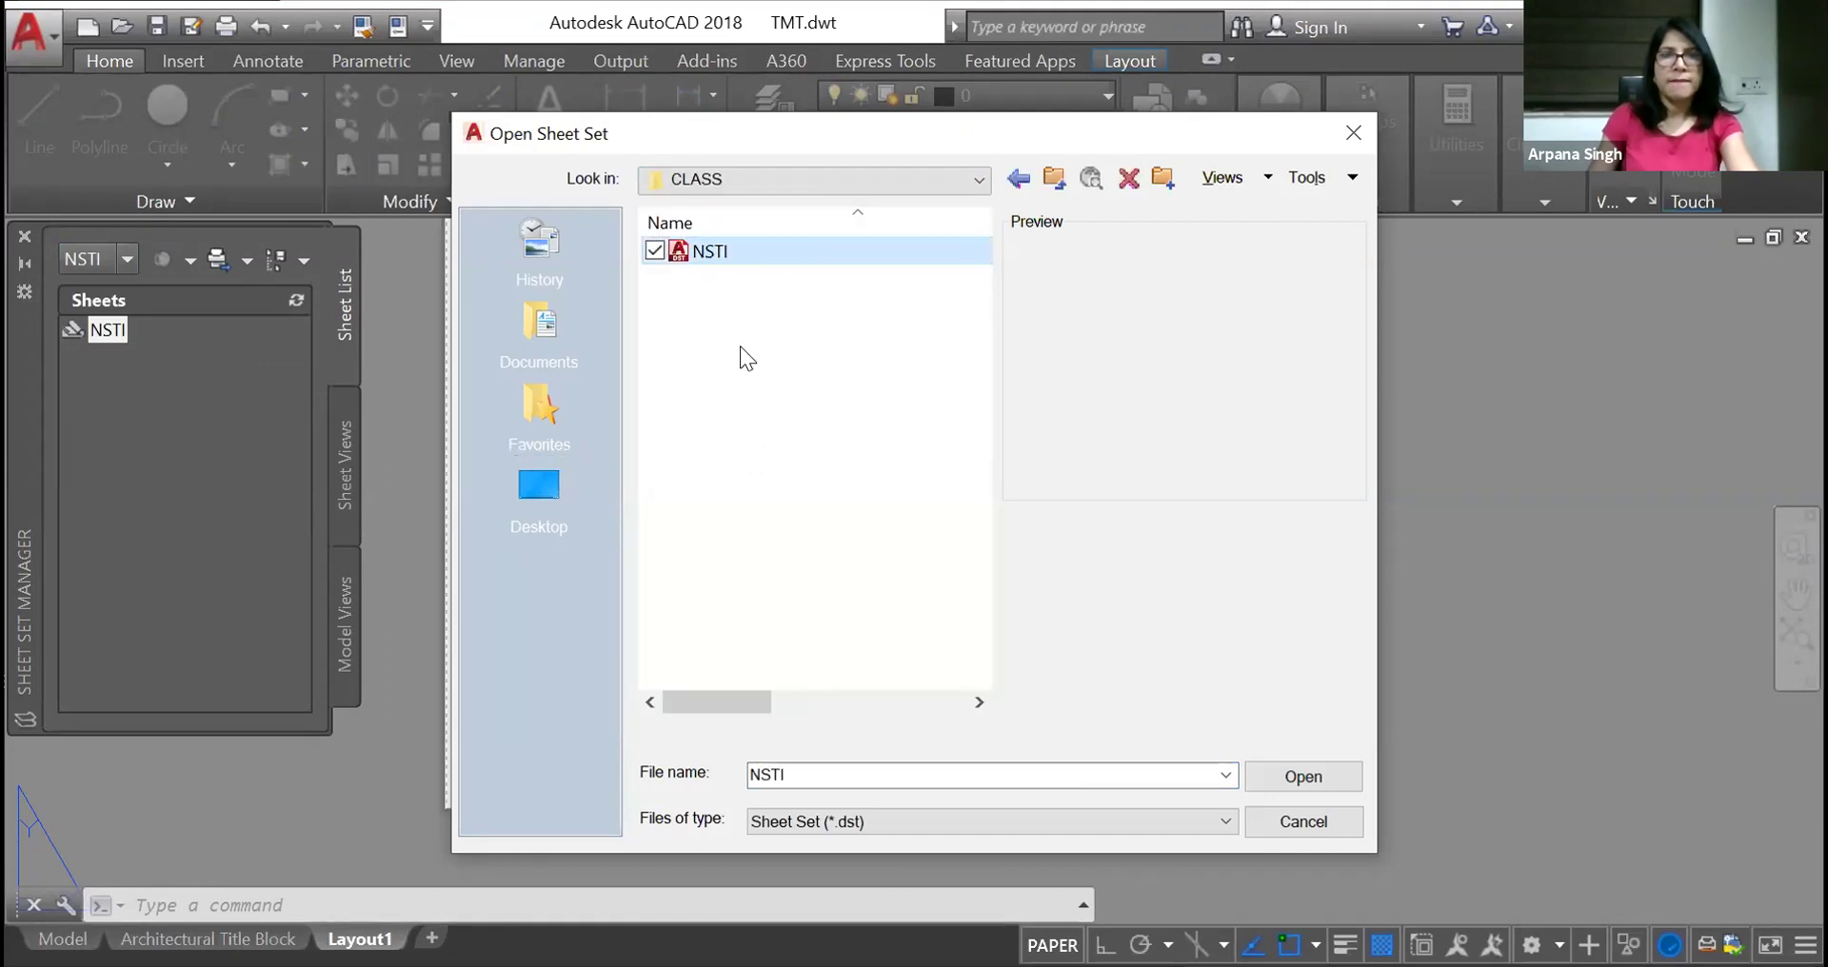
{"action": "left_click", "coordinate": [708, 255]}
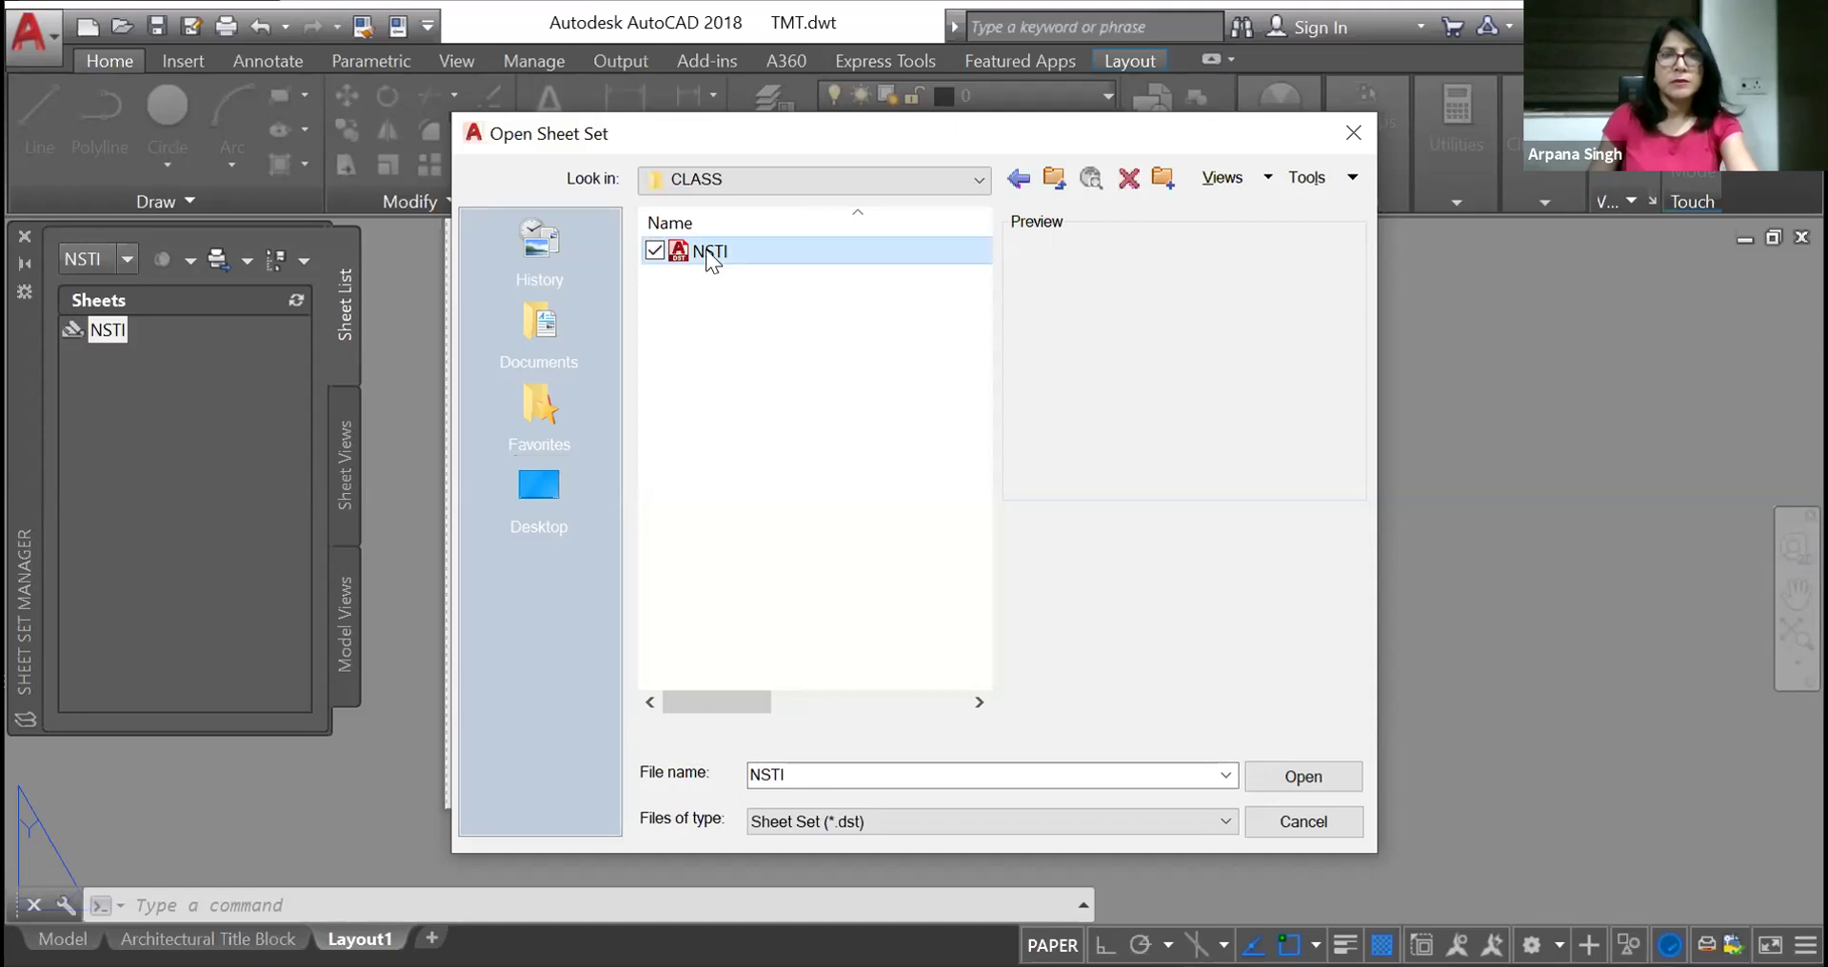
{"action": "double_click", "coordinate": [708, 253]}
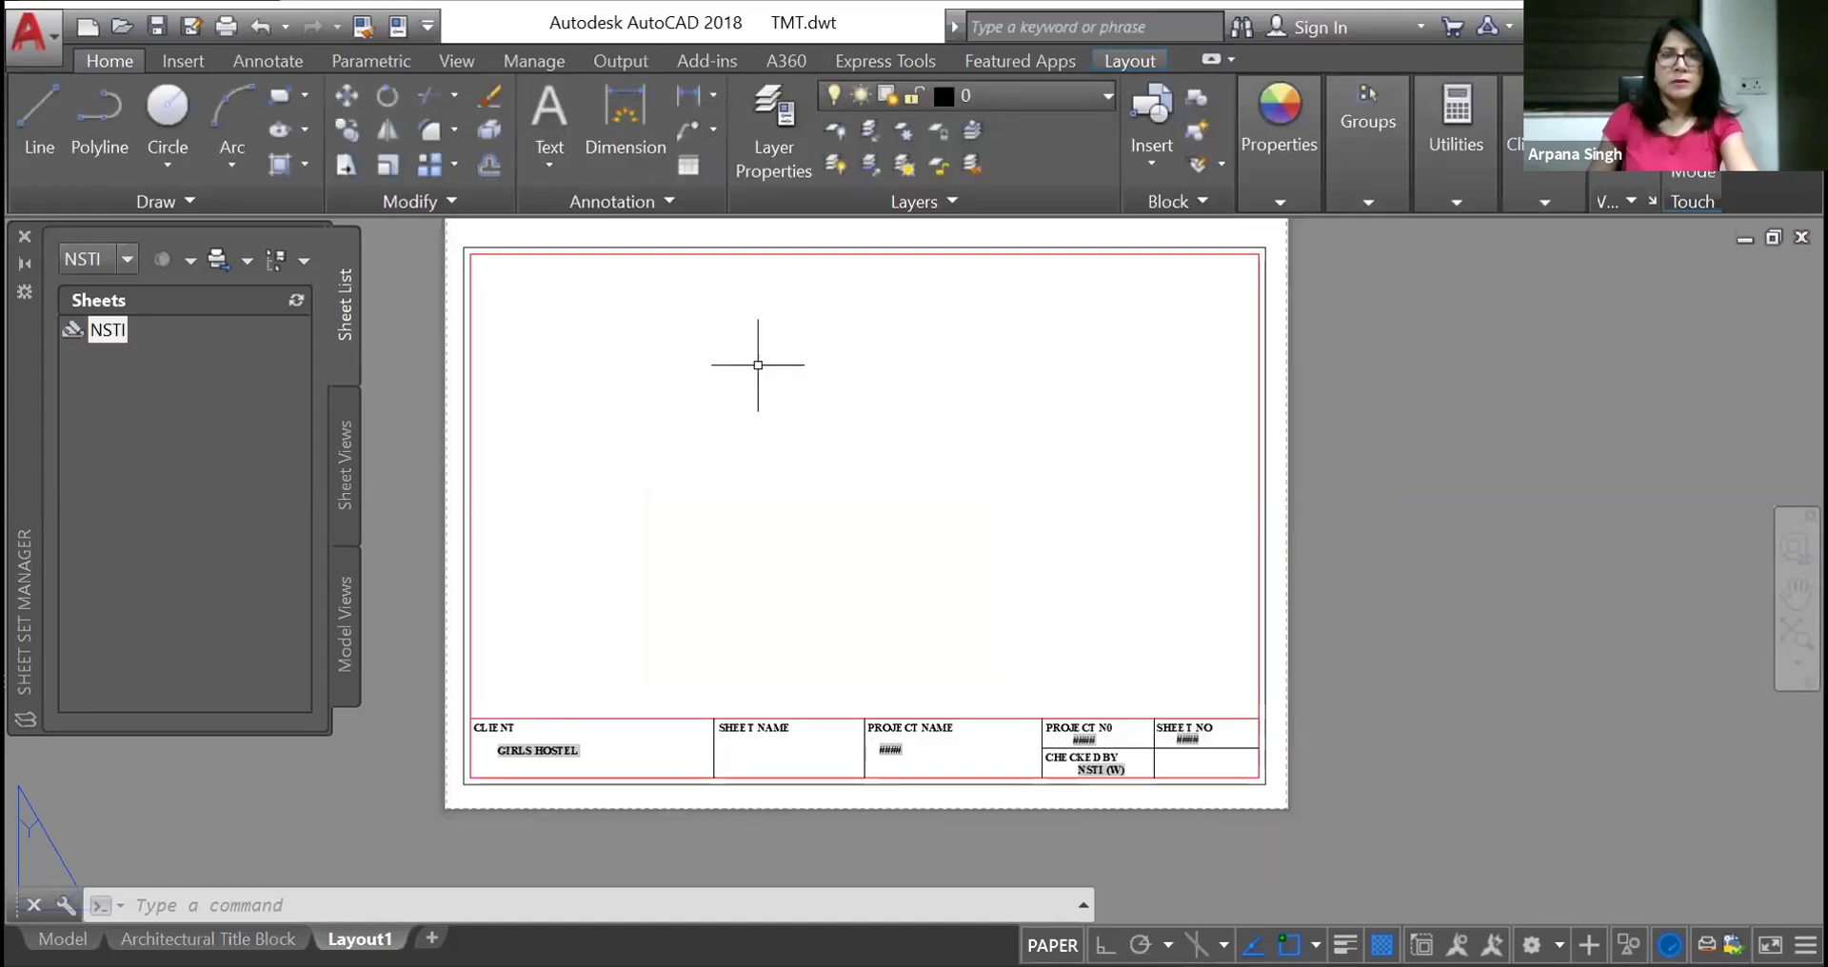
{"action": "scroll", "coordinate": [803, 379], "scroll_direction": "down", "scroll_amount": 2}
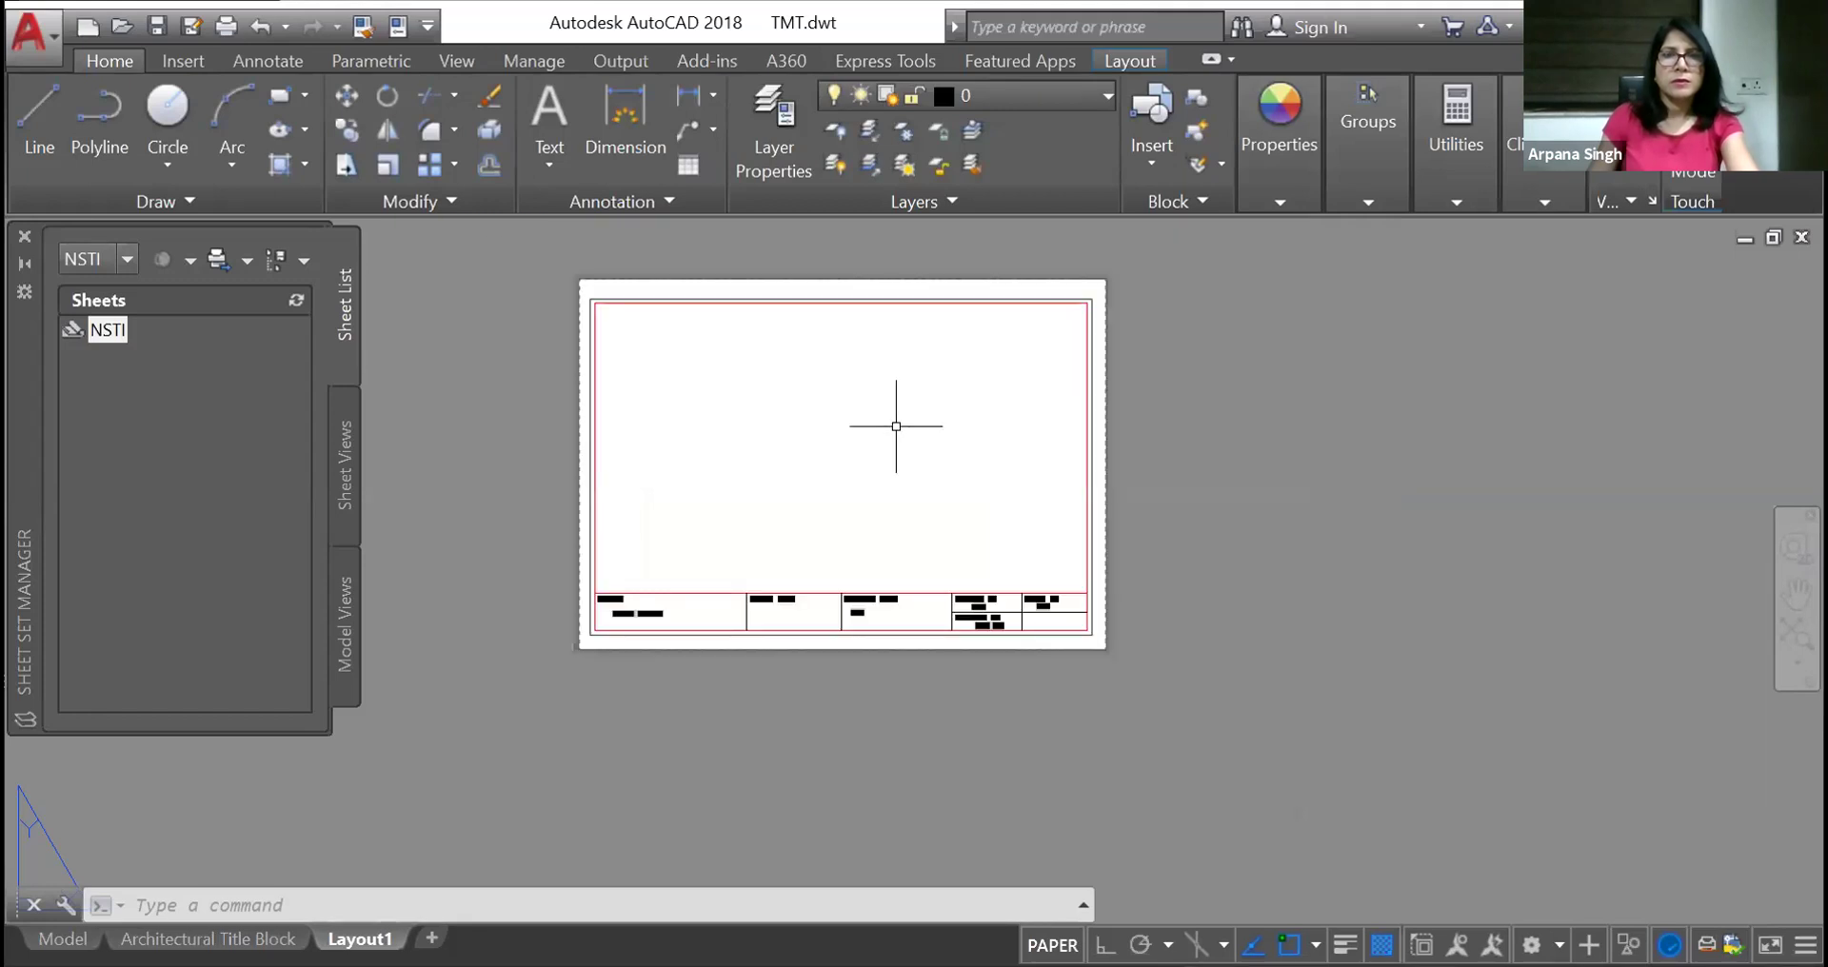
{"action": "scroll", "coordinate": [857, 424], "scroll_direction": "up", "scroll_amount": 2}
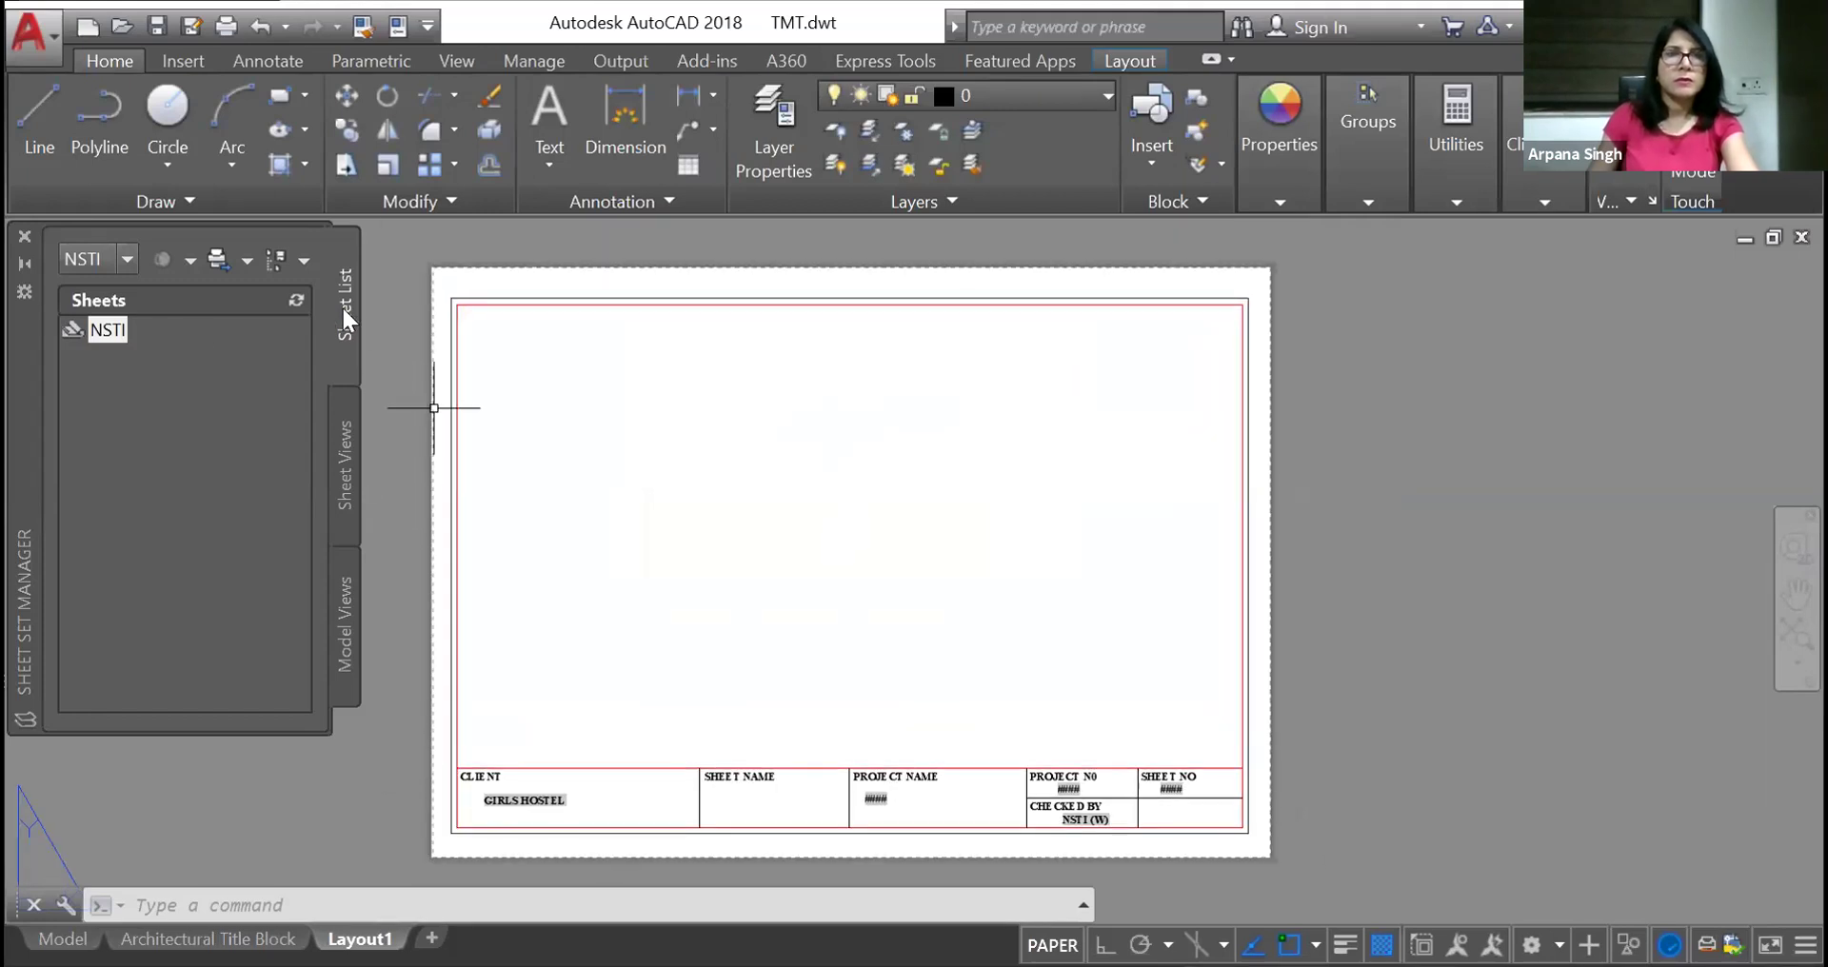
{"action": "right_click", "coordinate": [118, 330]}
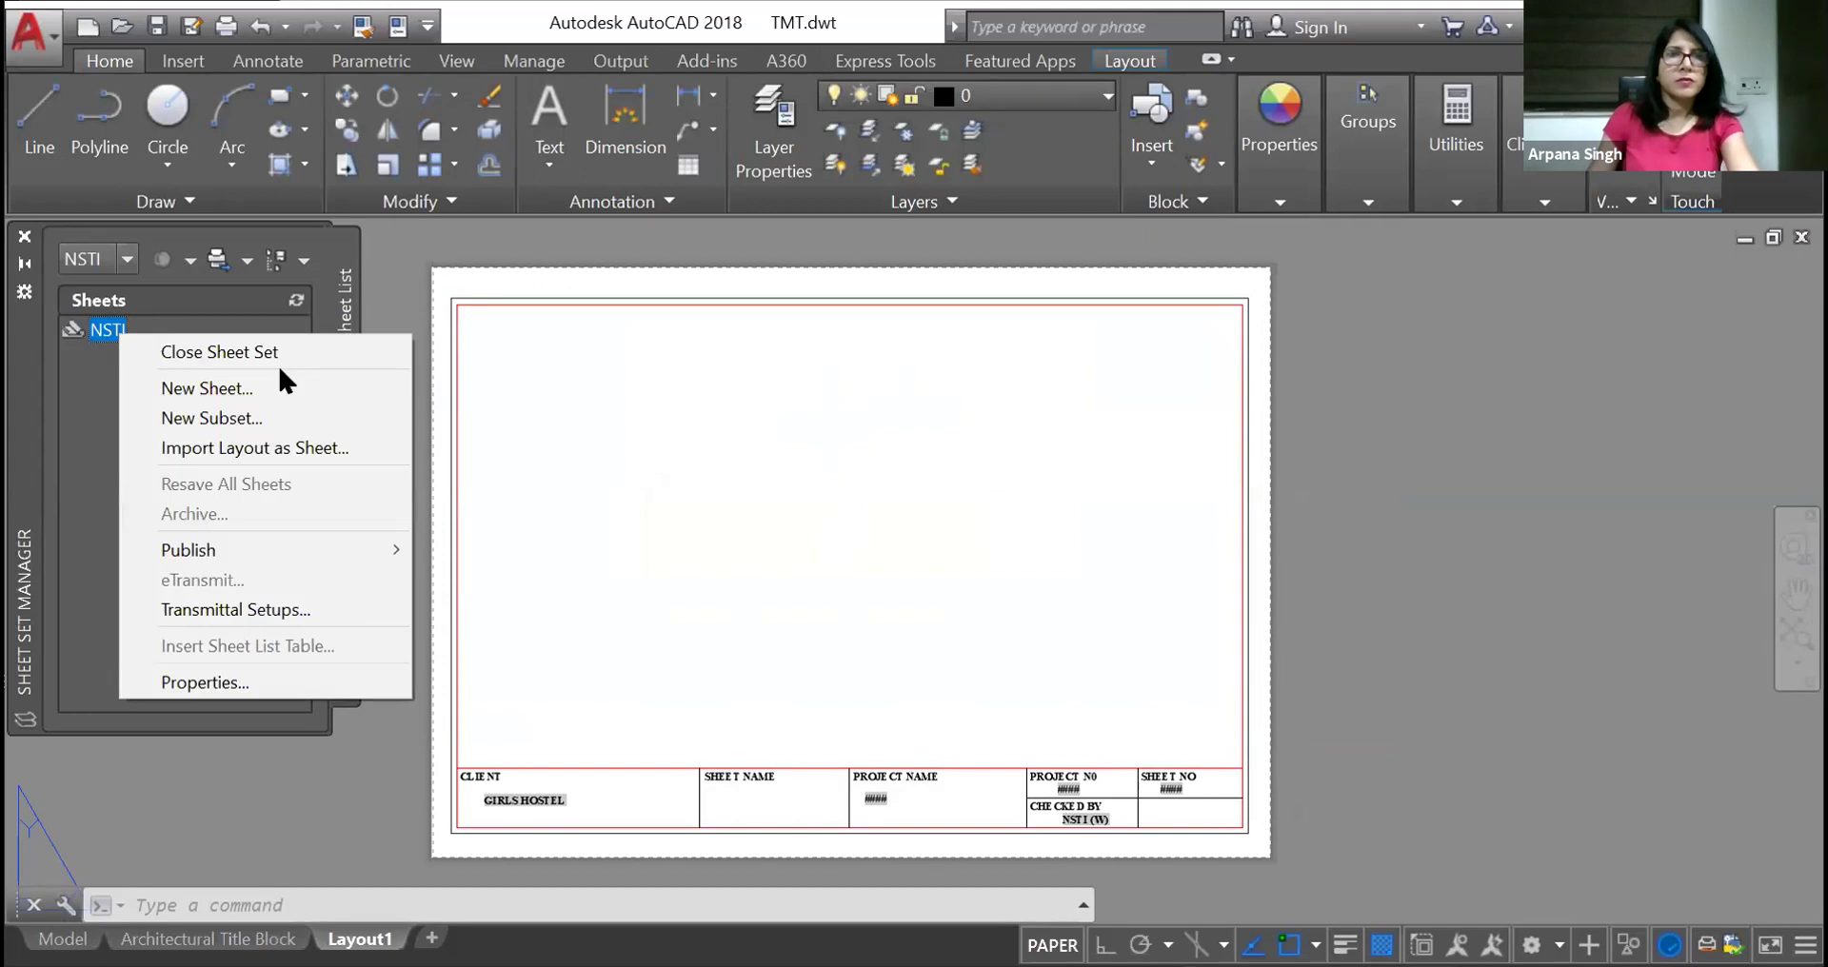
{"action": "left_click", "coordinate": [240, 390]}
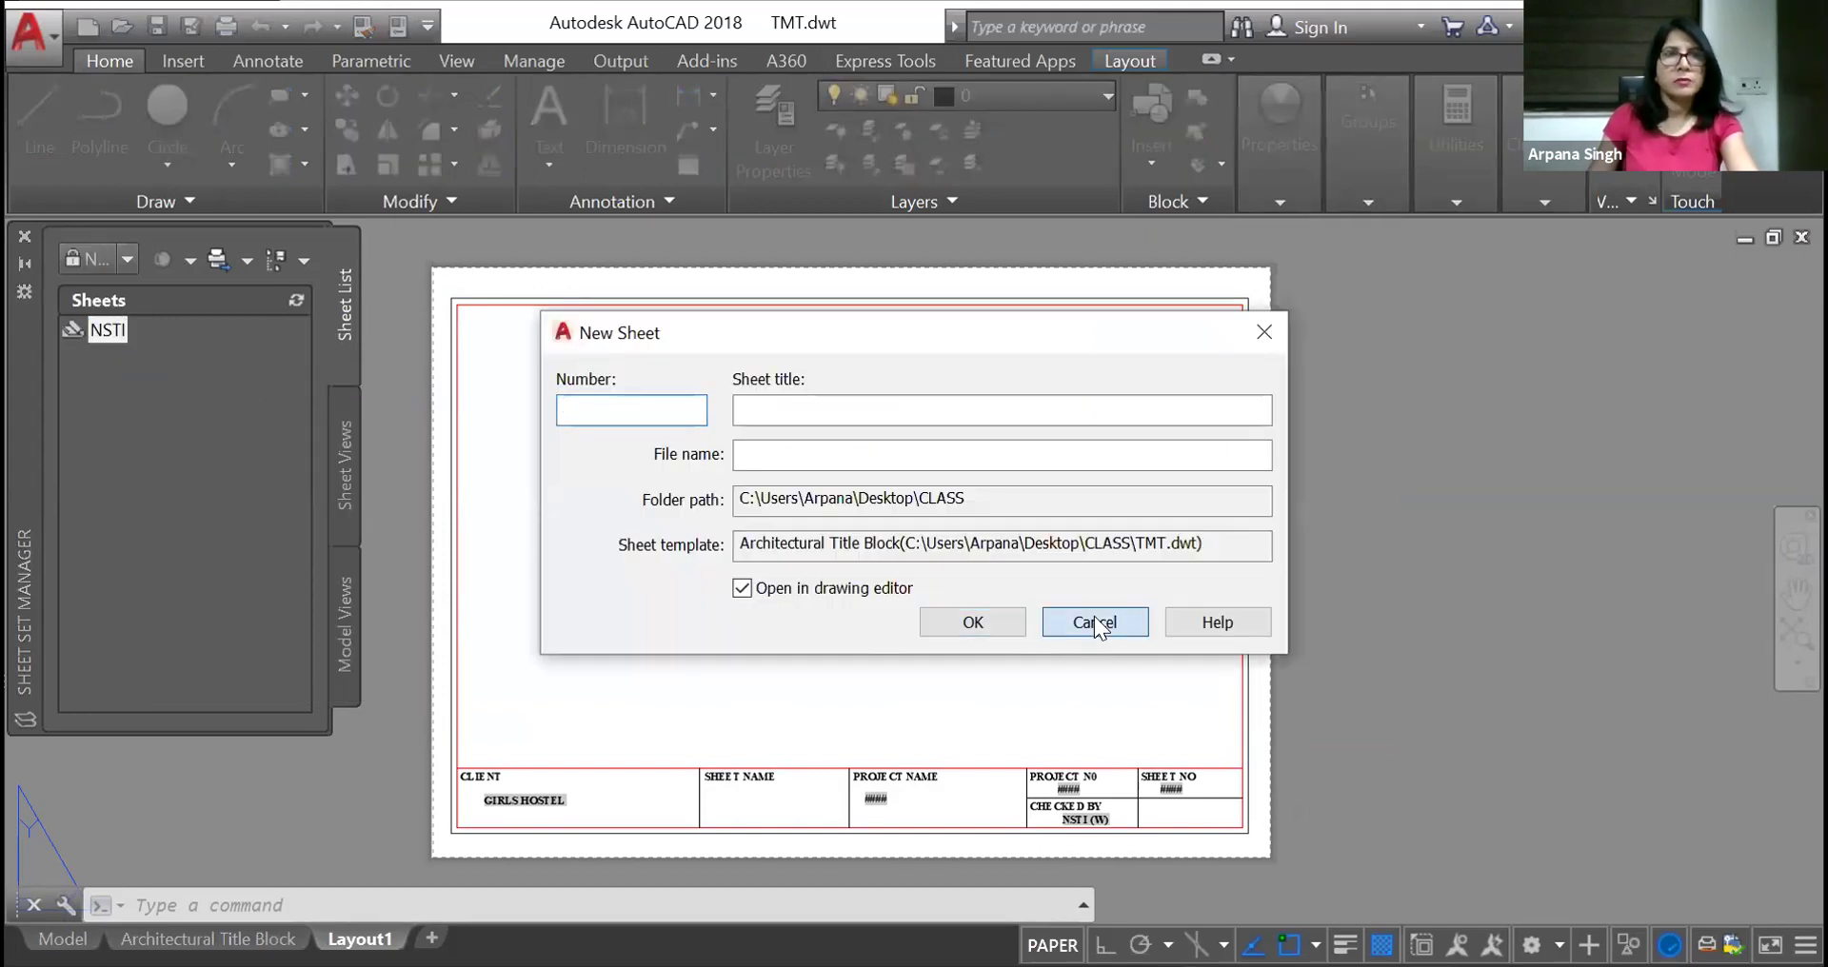
{"action": "left_click", "coordinate": [1094, 623]}
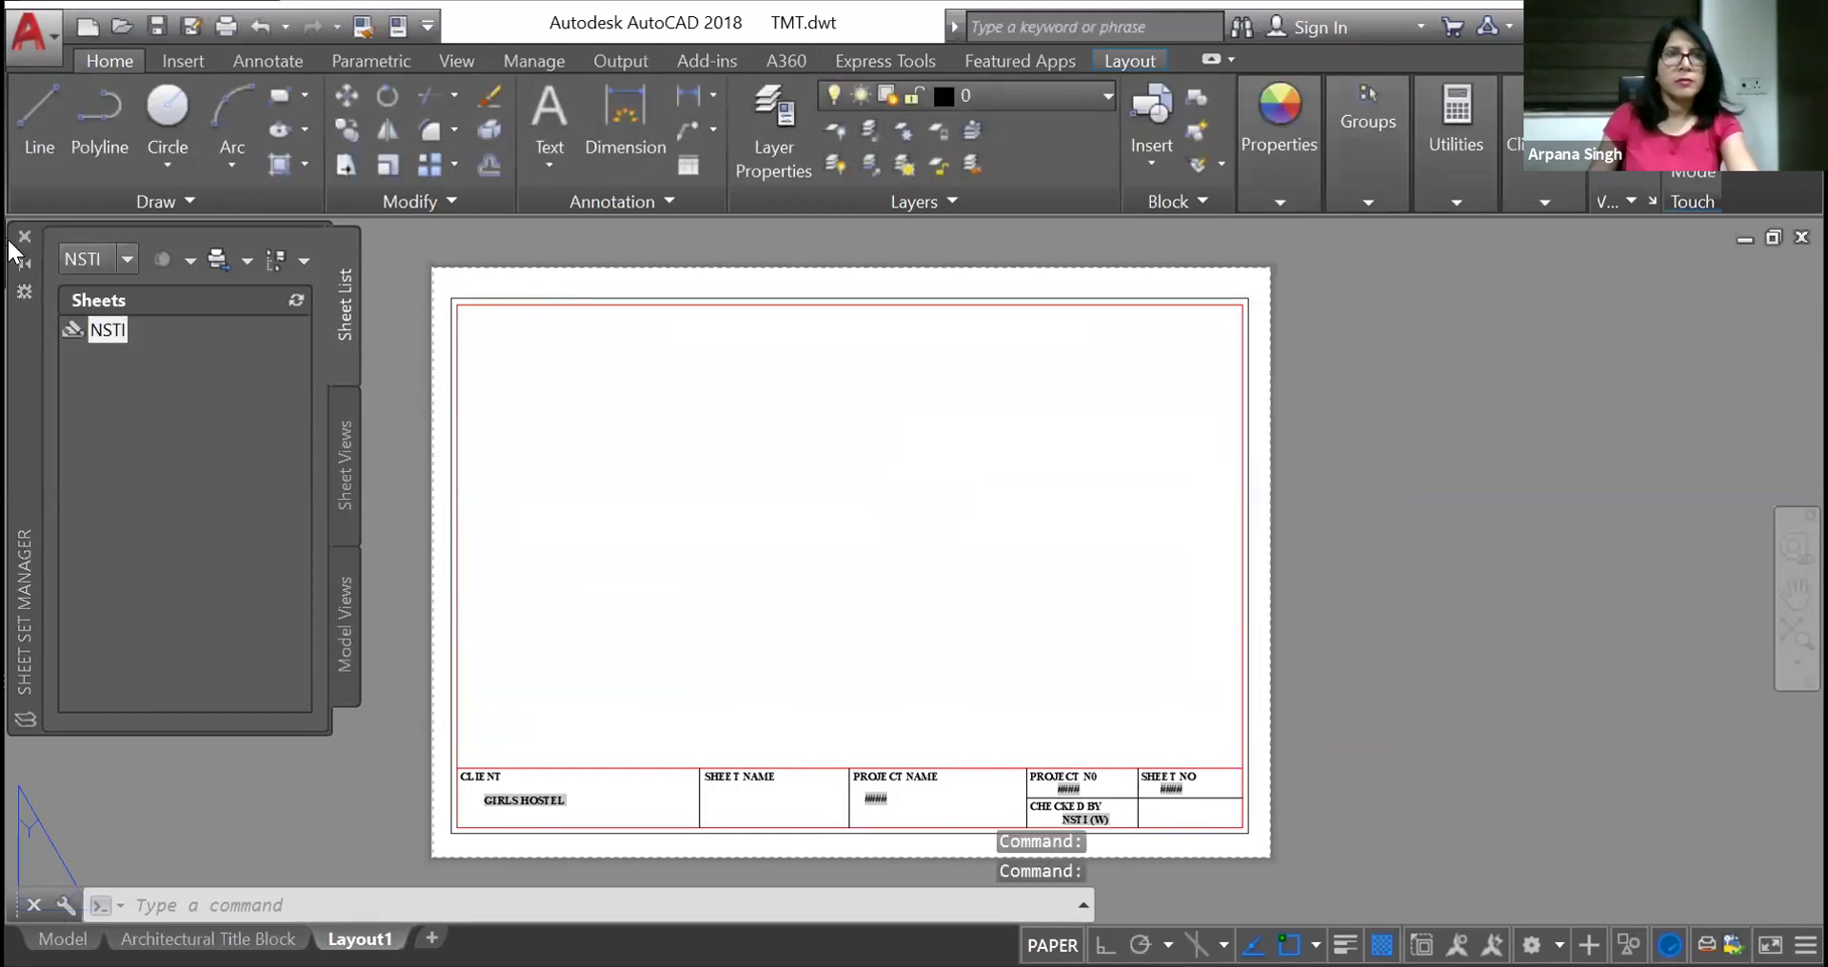
Close the NSTI sheet set and display the AAA sheet set instead
{"action": "left_click", "coordinate": [125, 259]}
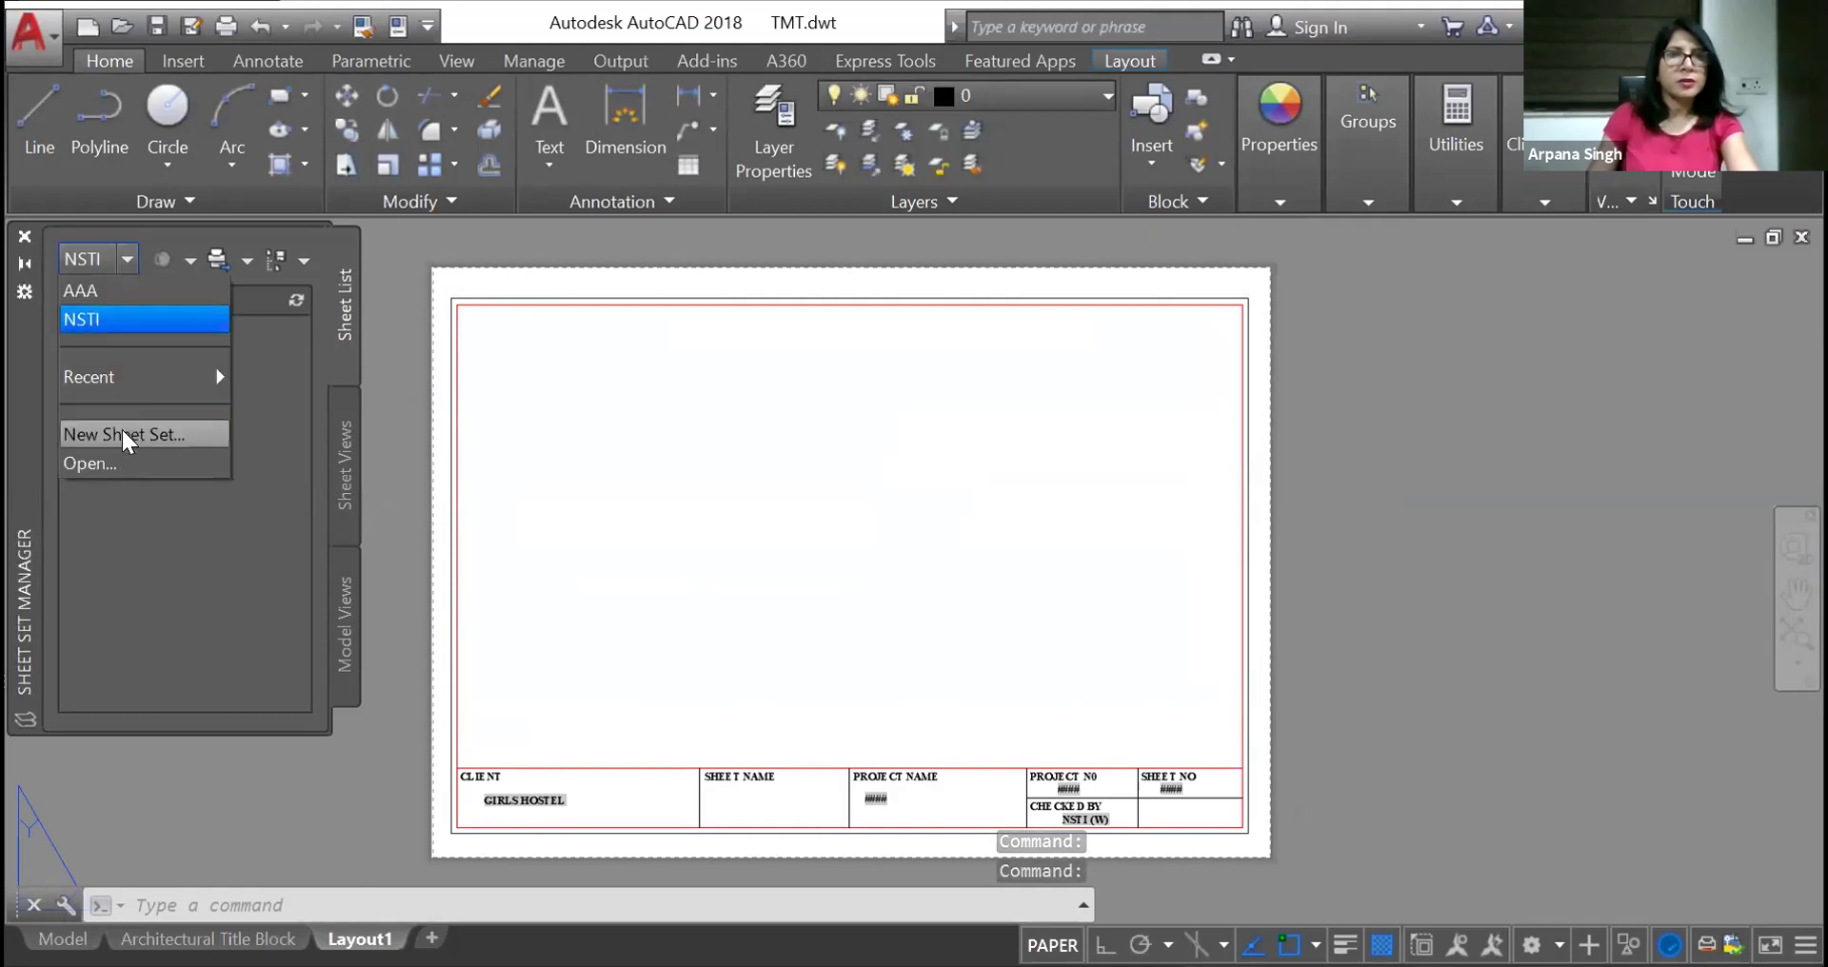
{"action": "right_click", "coordinate": [123, 319]}
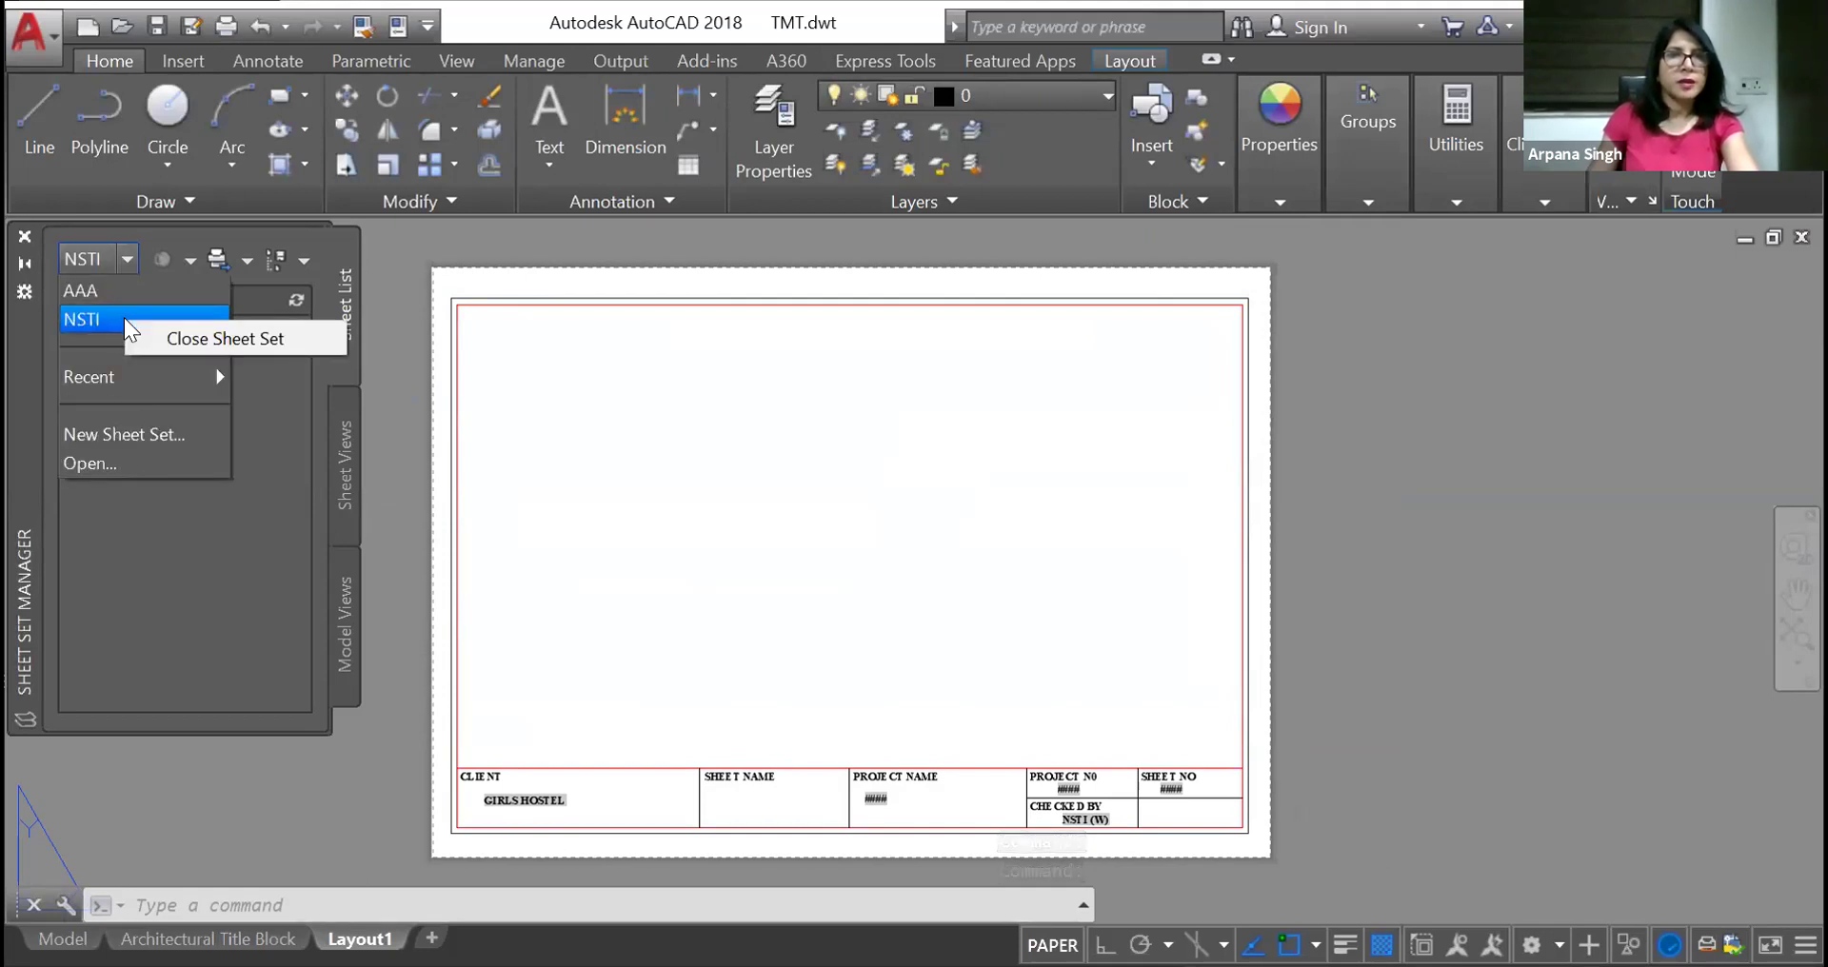
{"action": "left_click", "coordinate": [188, 340]}
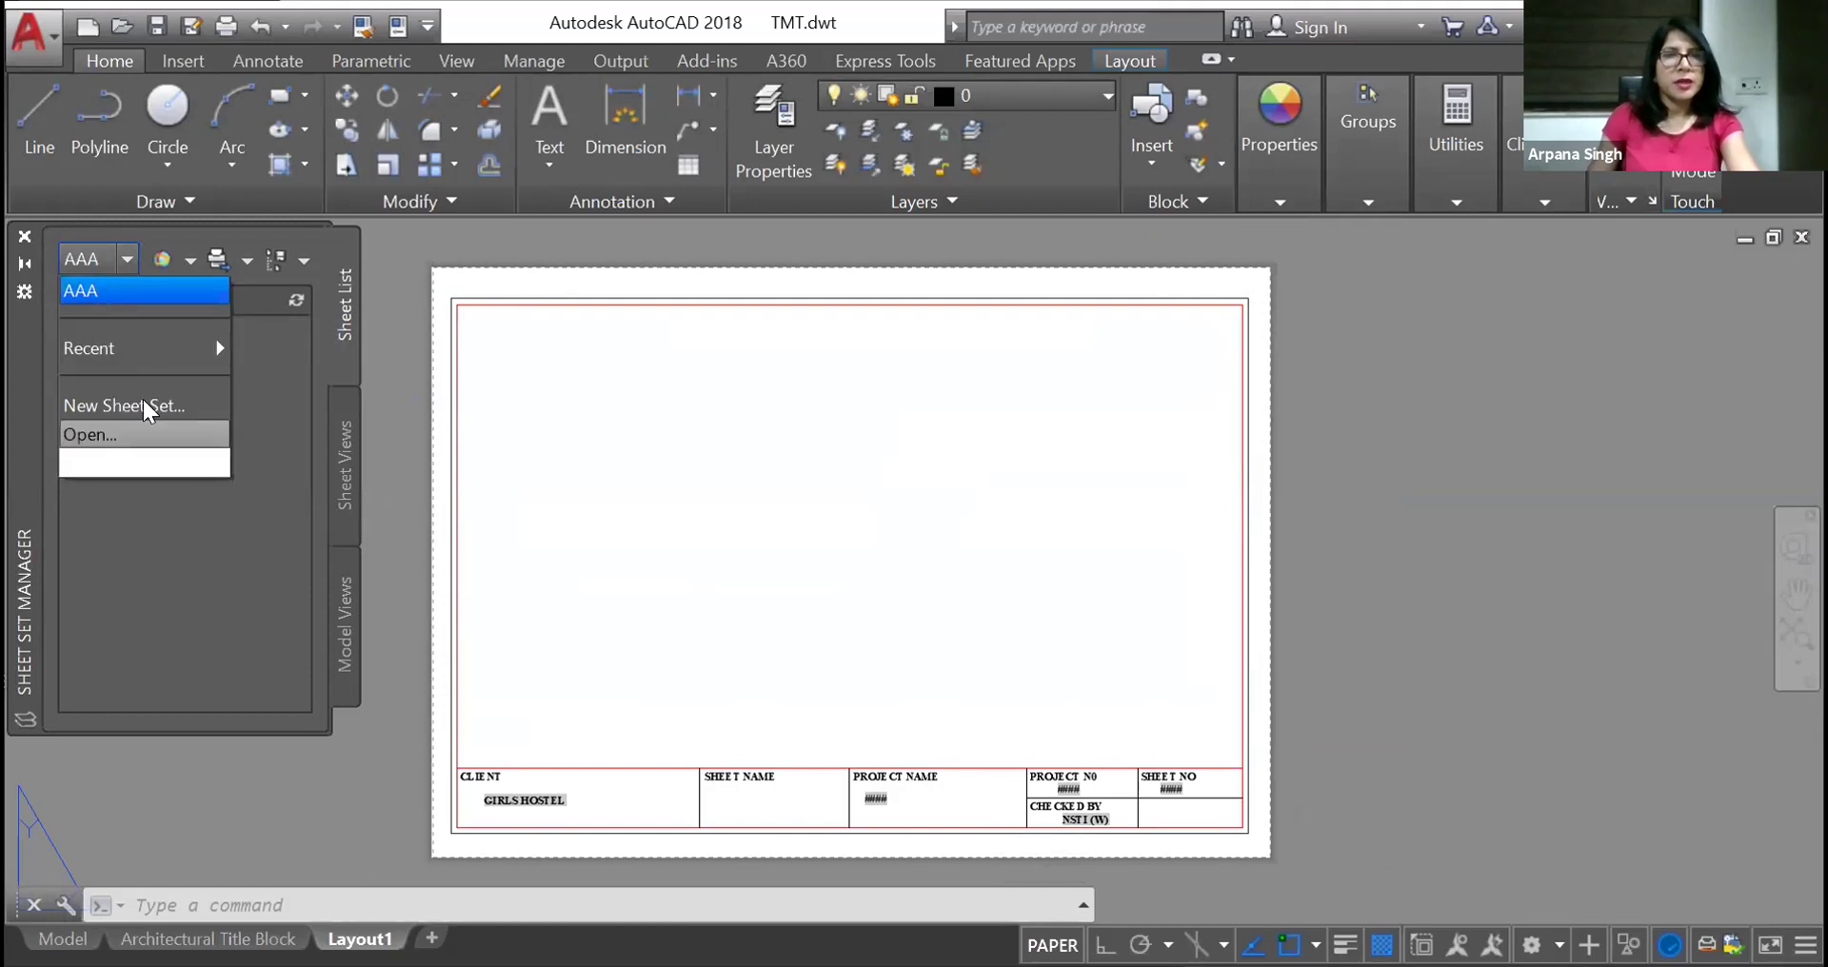
{"action": "left_click", "coordinate": [72, 286]}
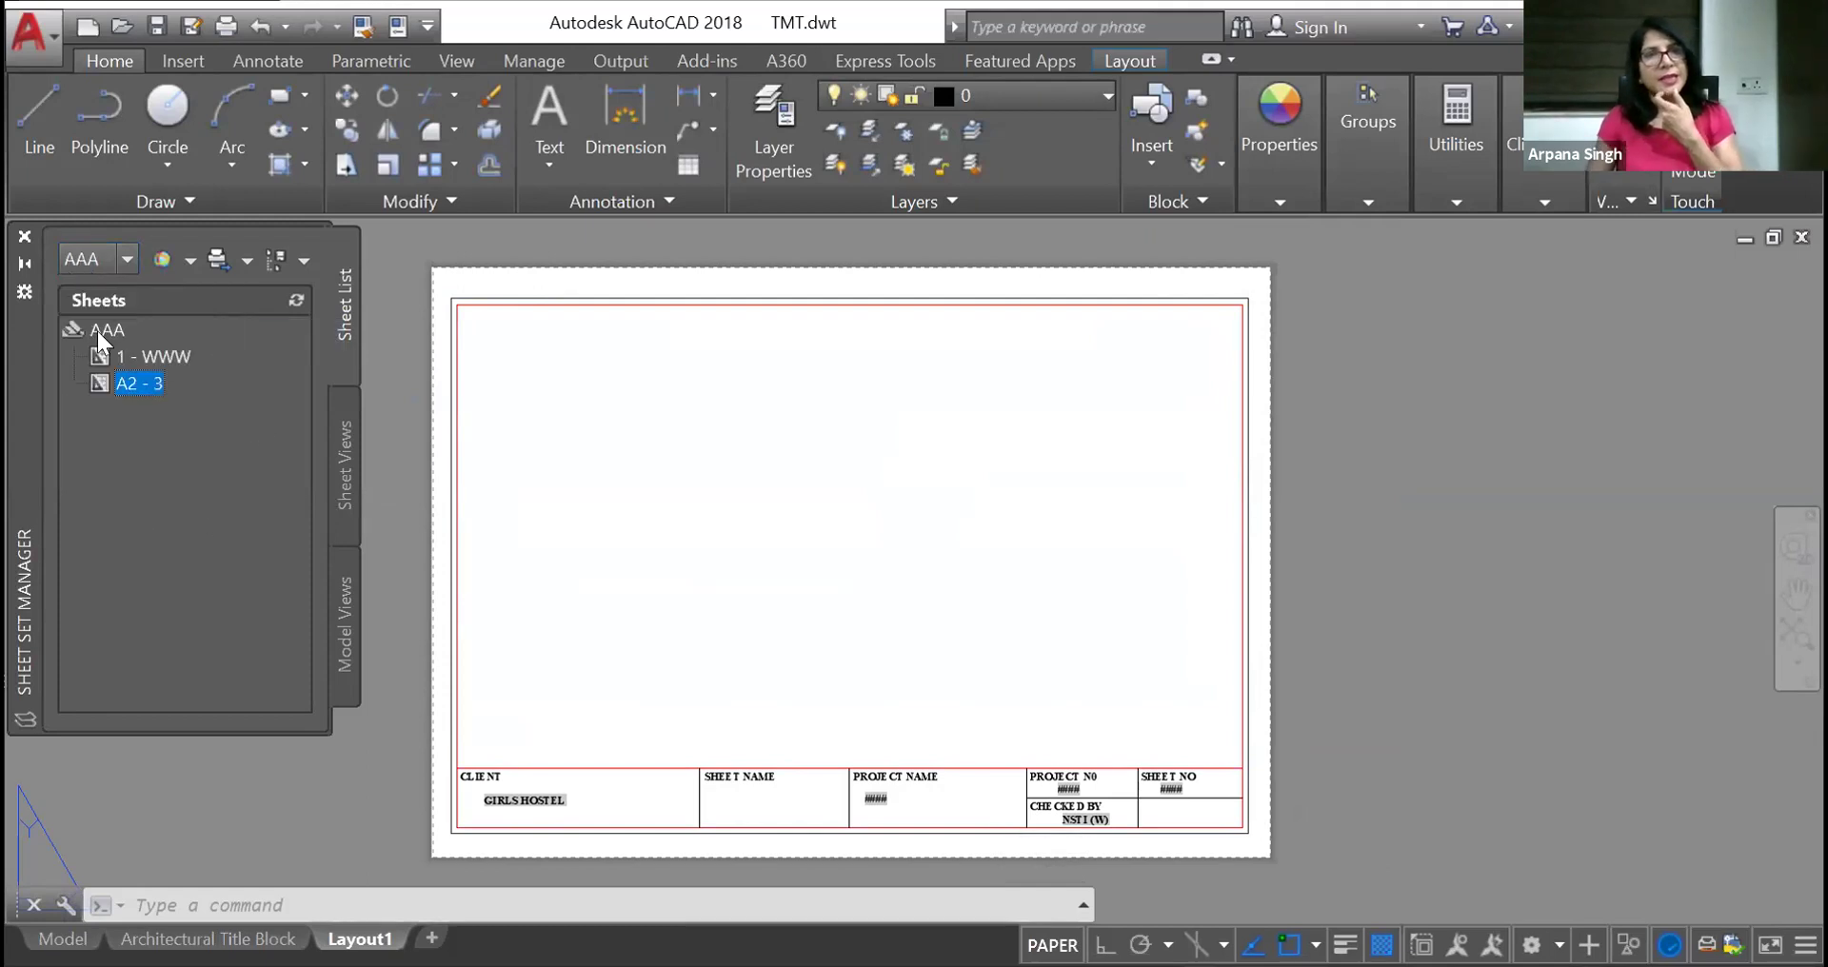
Switch TMT.dwt to model space and reopen the Sheet Set Manager
{"action": "left_click", "coordinate": [25, 245]}
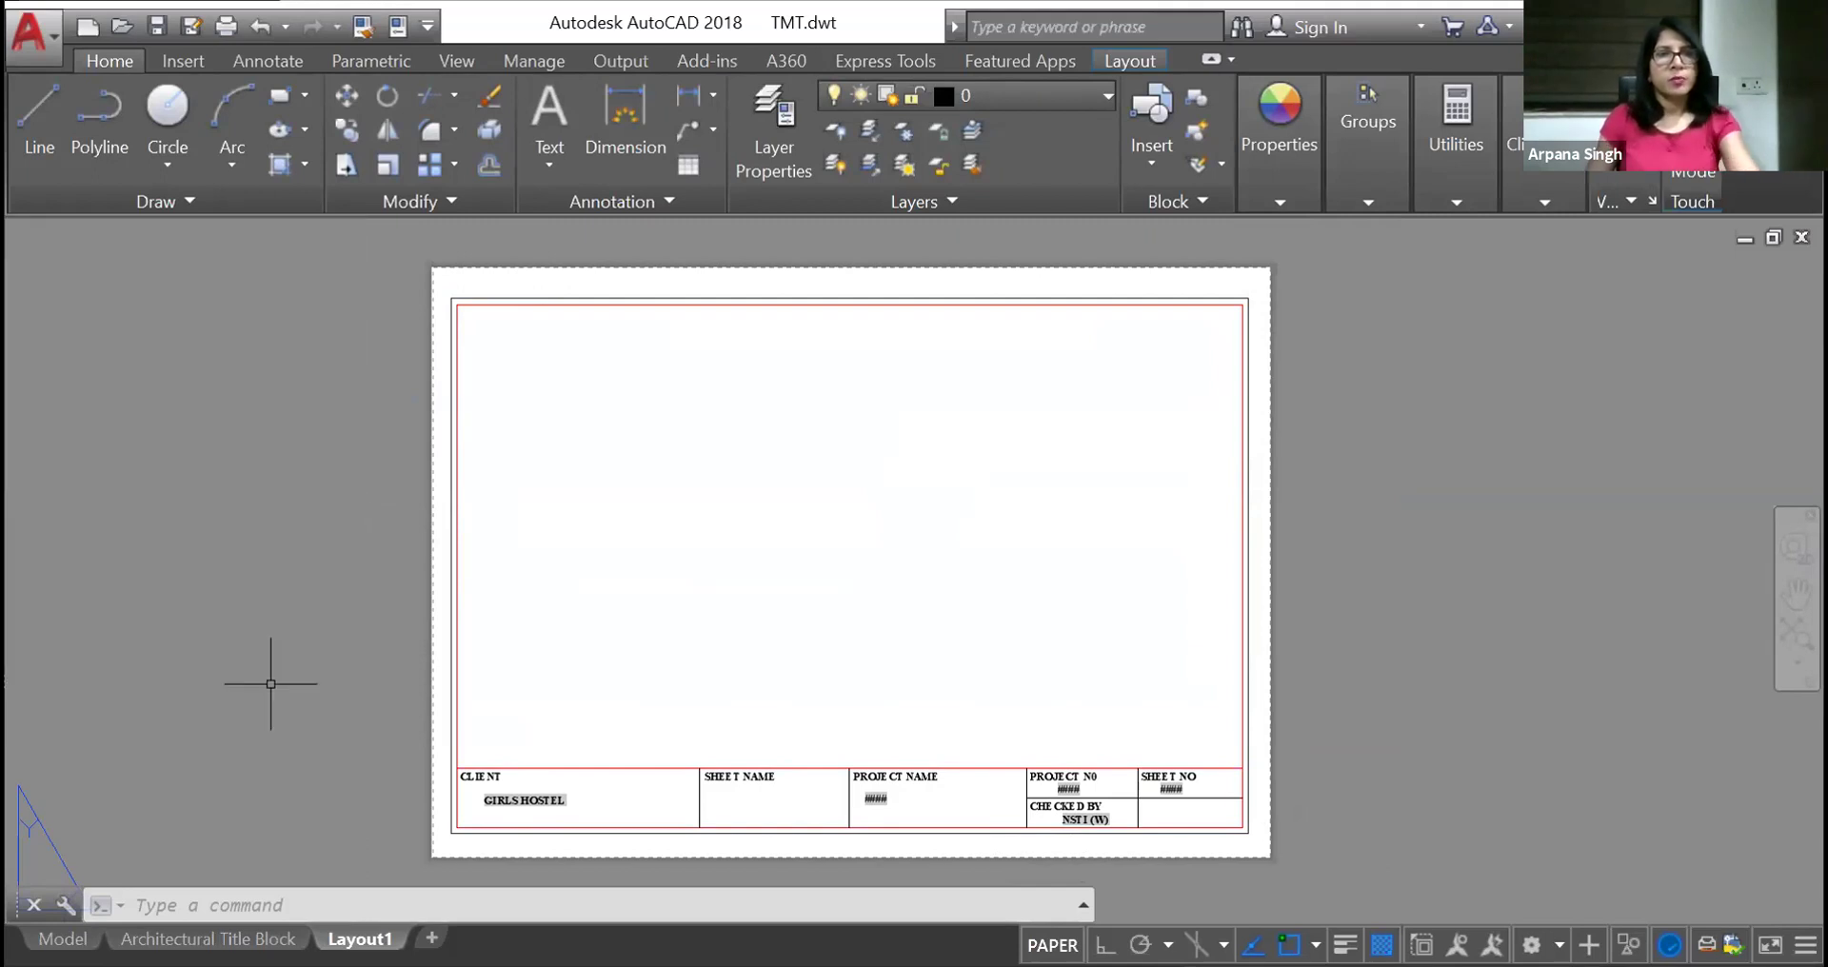
{"action": "left_click", "coordinate": [63, 938]}
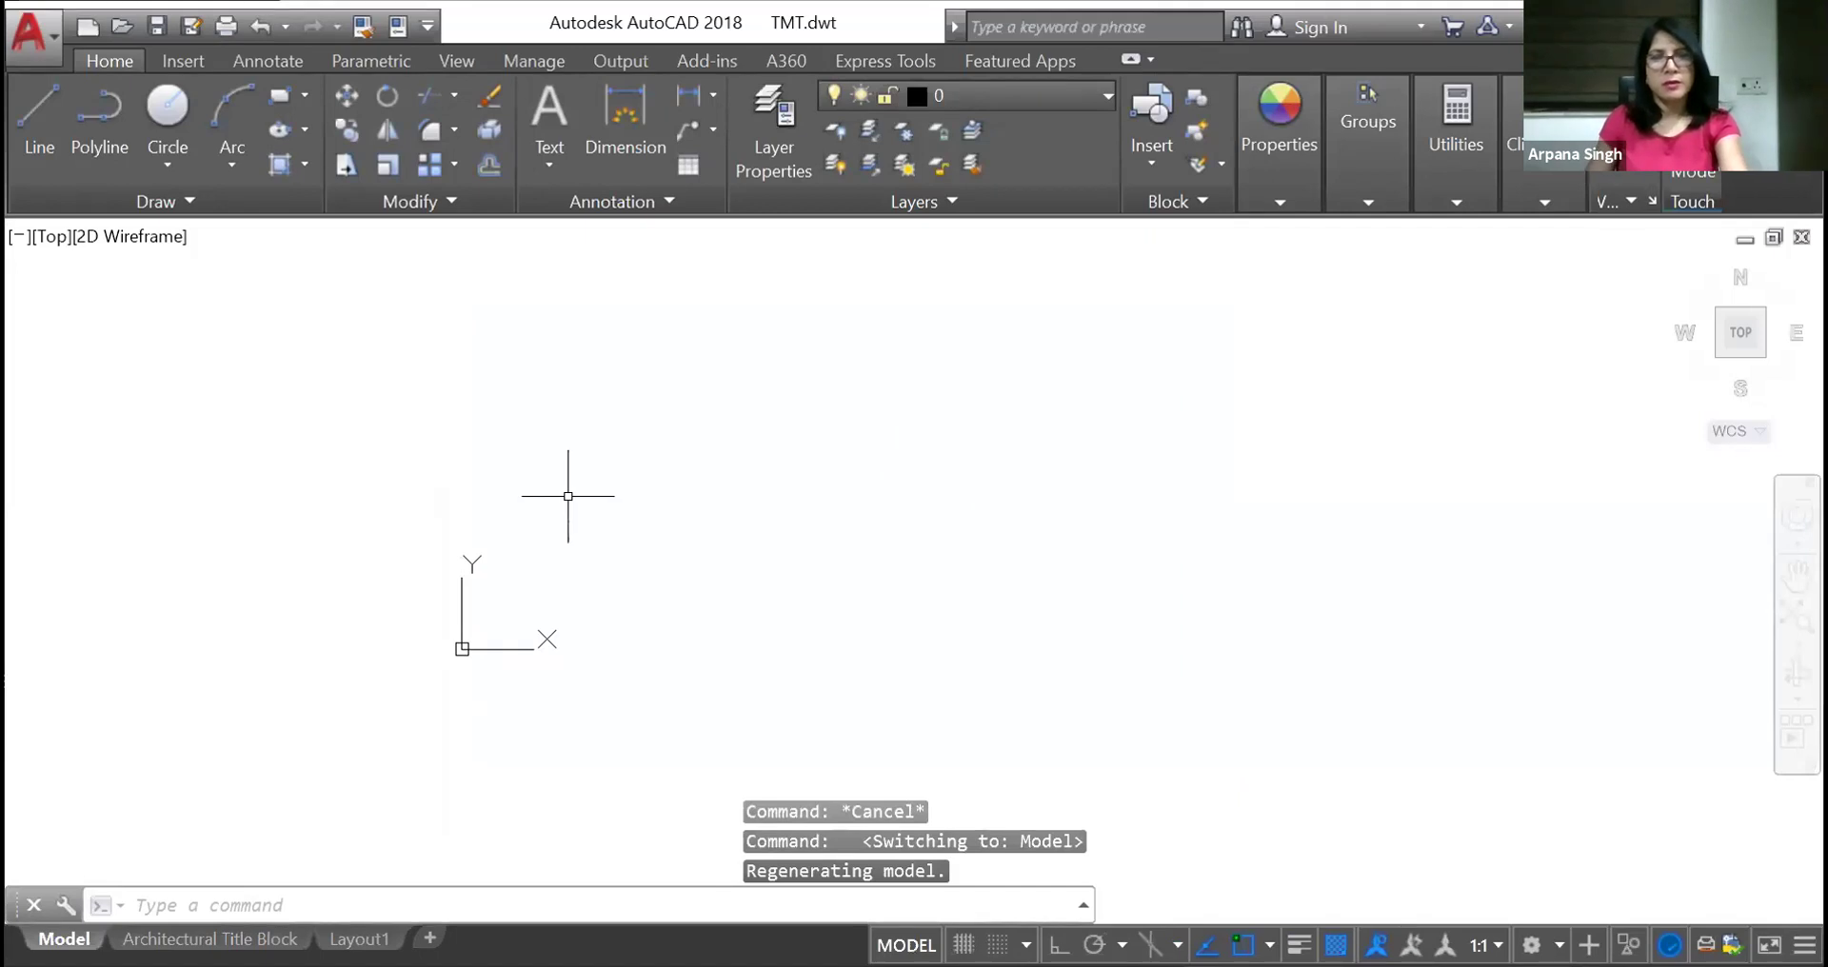
{"action": "type", "text": "SSM"}
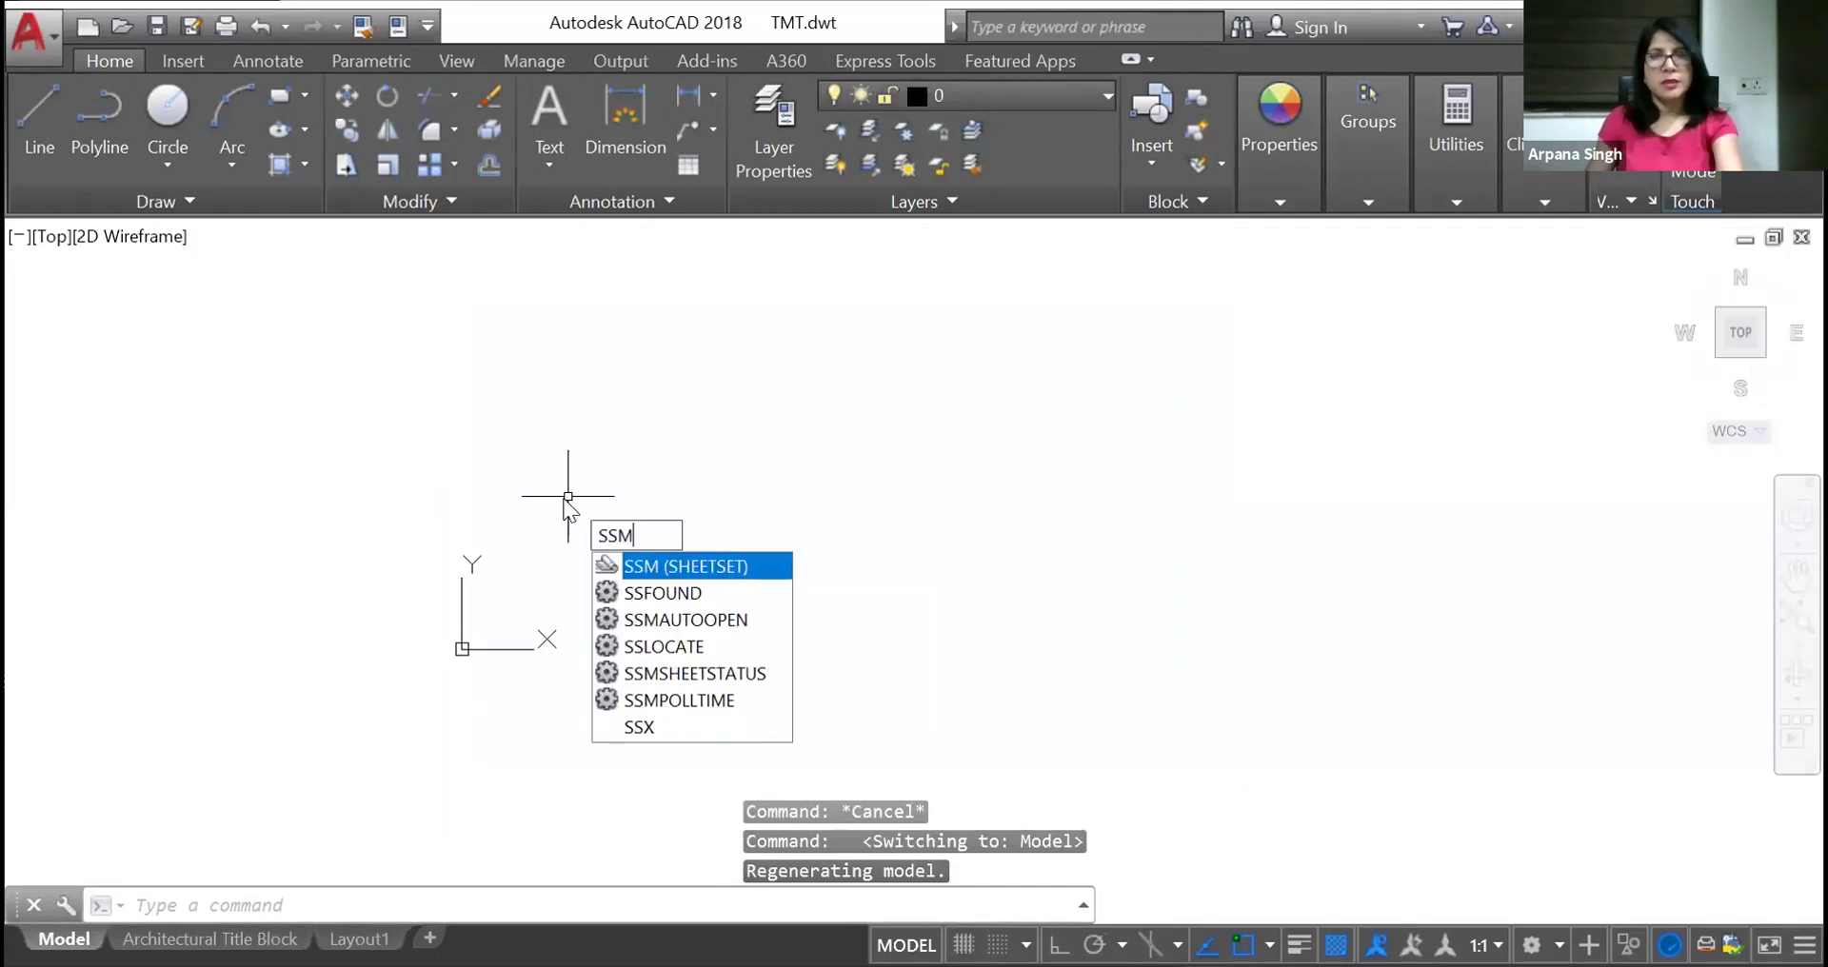
{"action": "key", "text": "Return"}
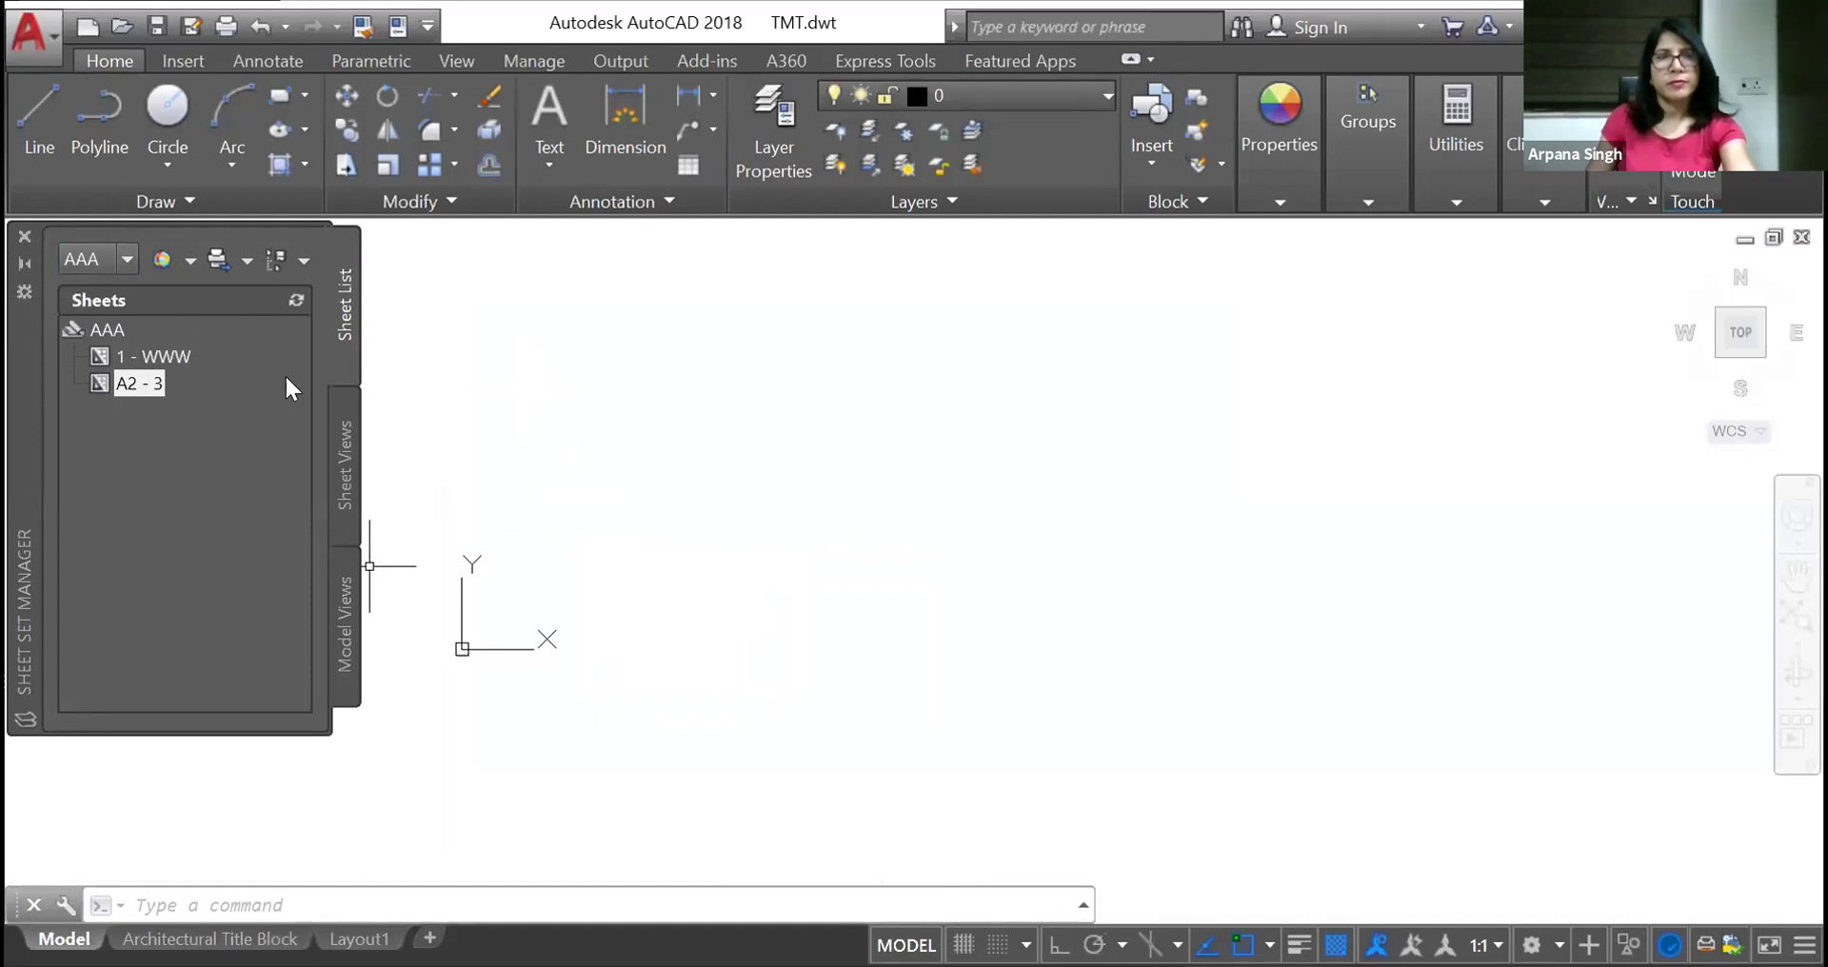
Start a new sheet set from an example sheet set, using New Sheet Set as the basis
{"action": "left_click", "coordinate": [130, 259]}
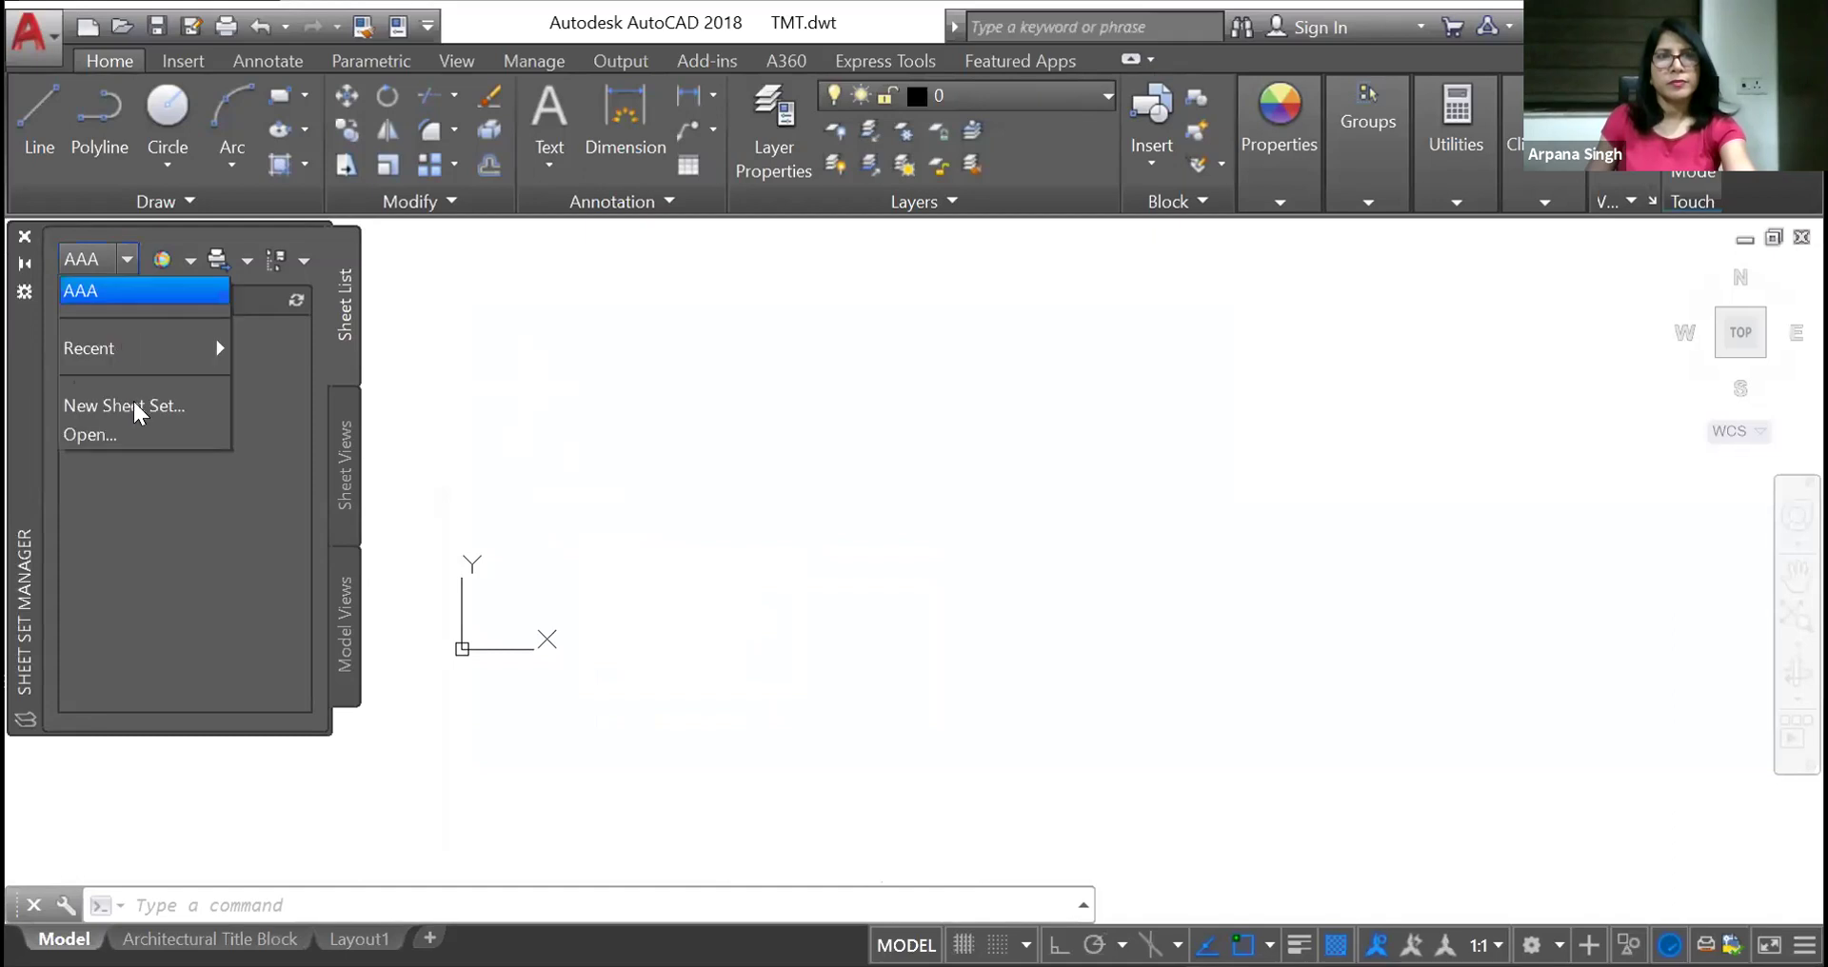
{"action": "left_click", "coordinate": [134, 403]}
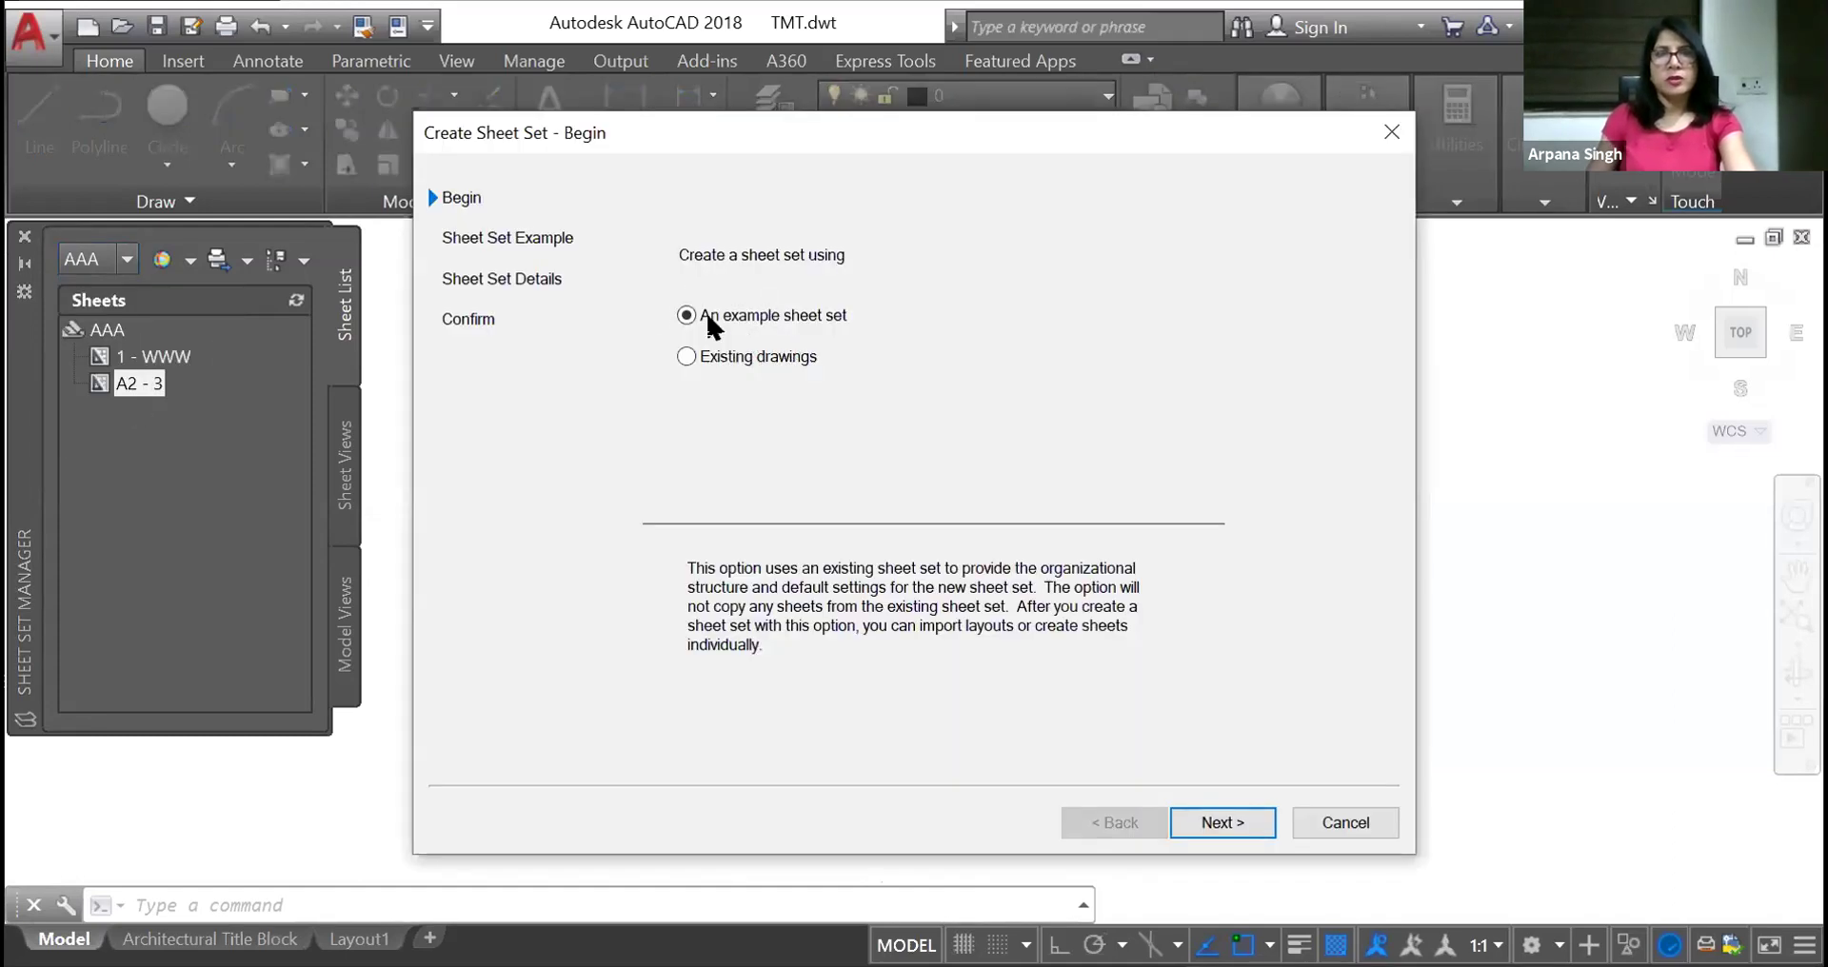
{"action": "left_click", "coordinate": [1229, 823]}
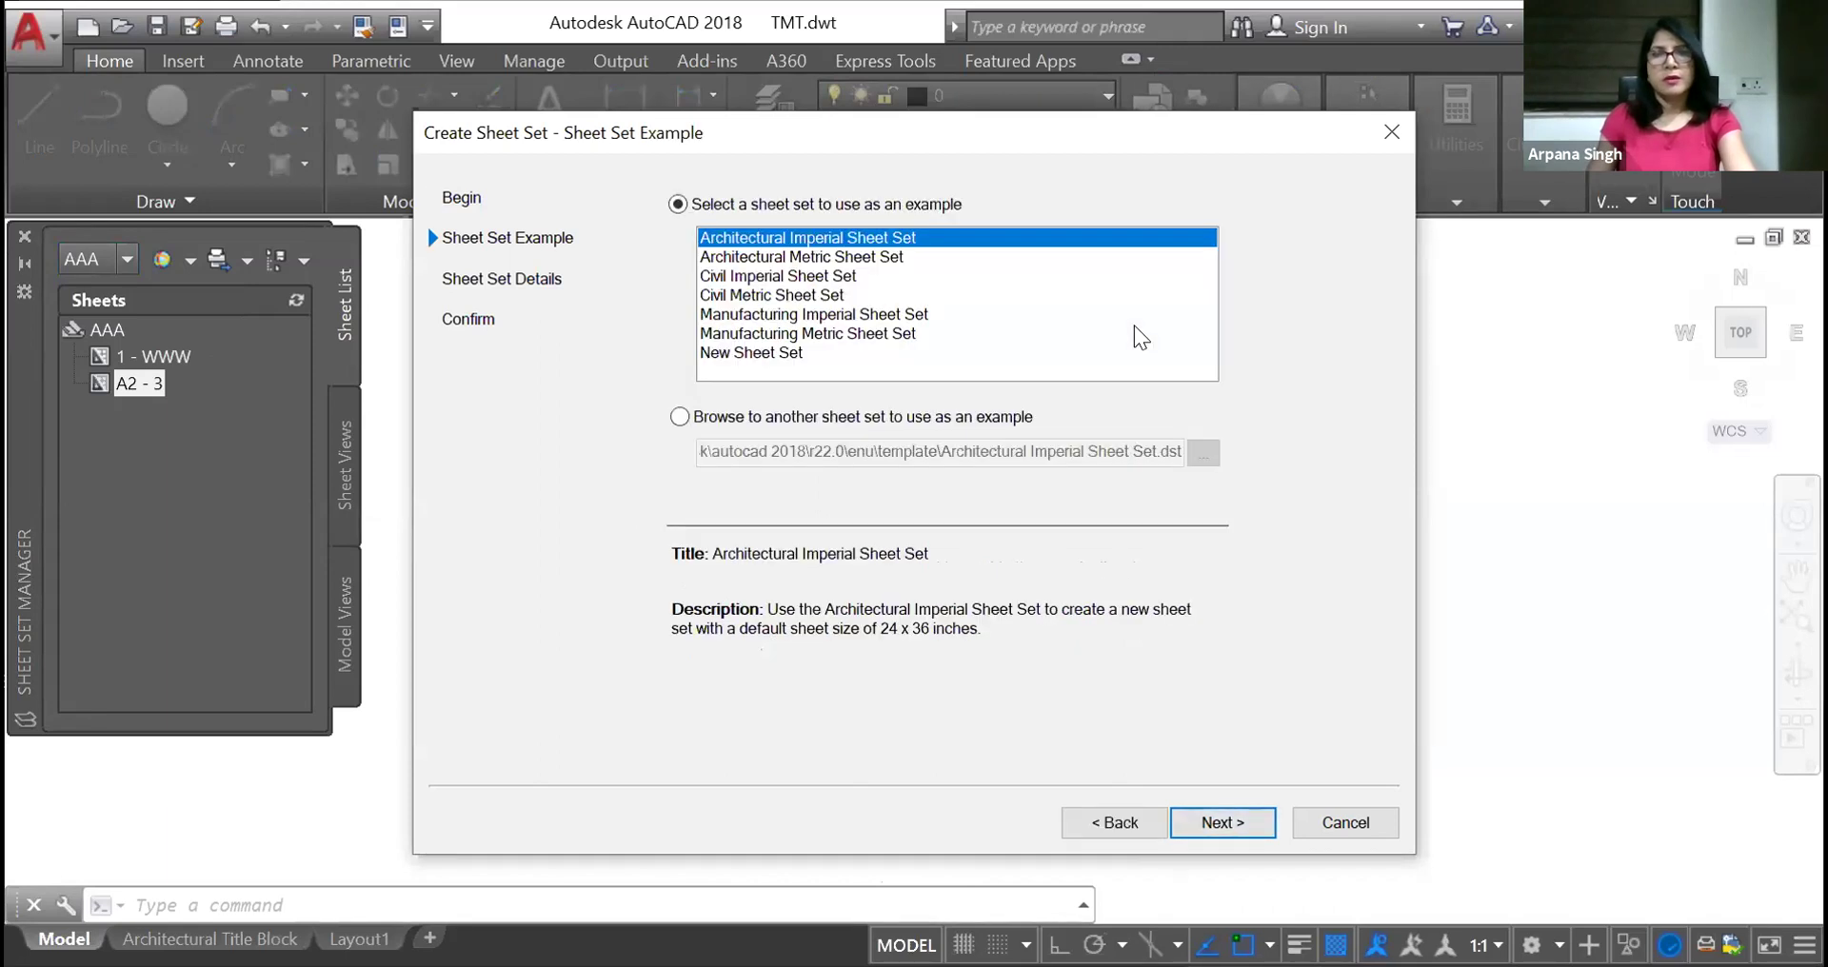
{"action": "left_click", "coordinate": [751, 353]}
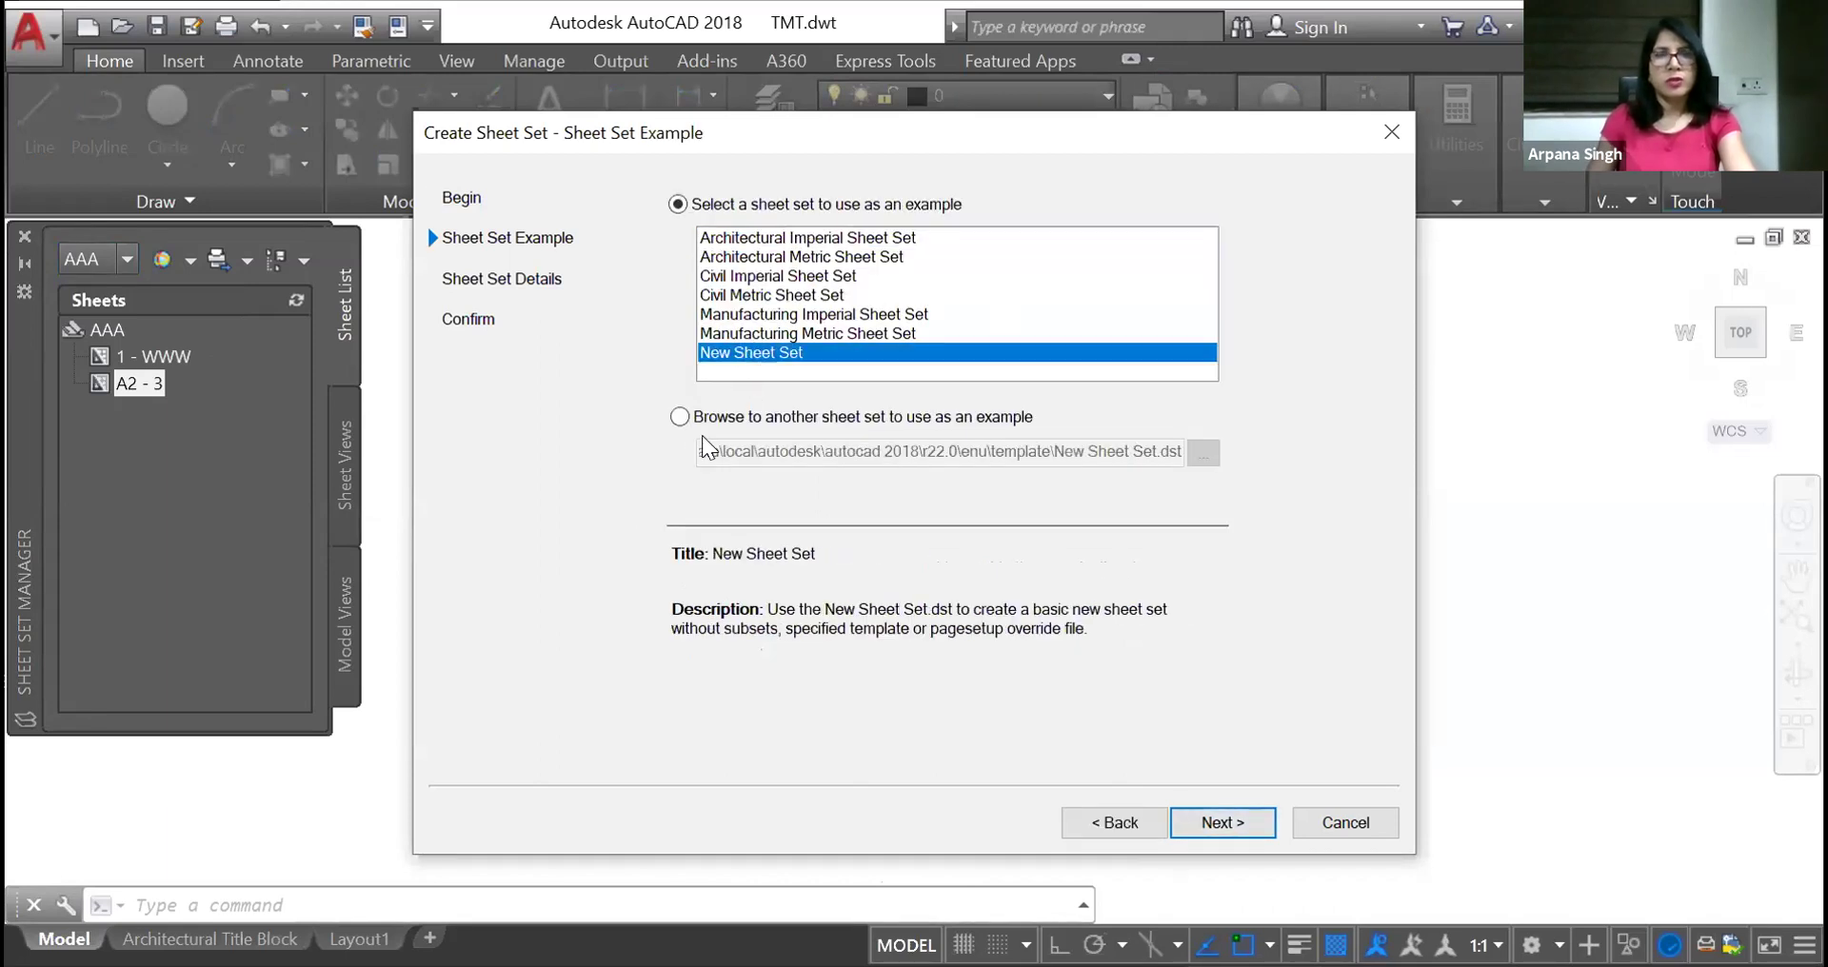
{"action": "left_click", "coordinate": [680, 418]}
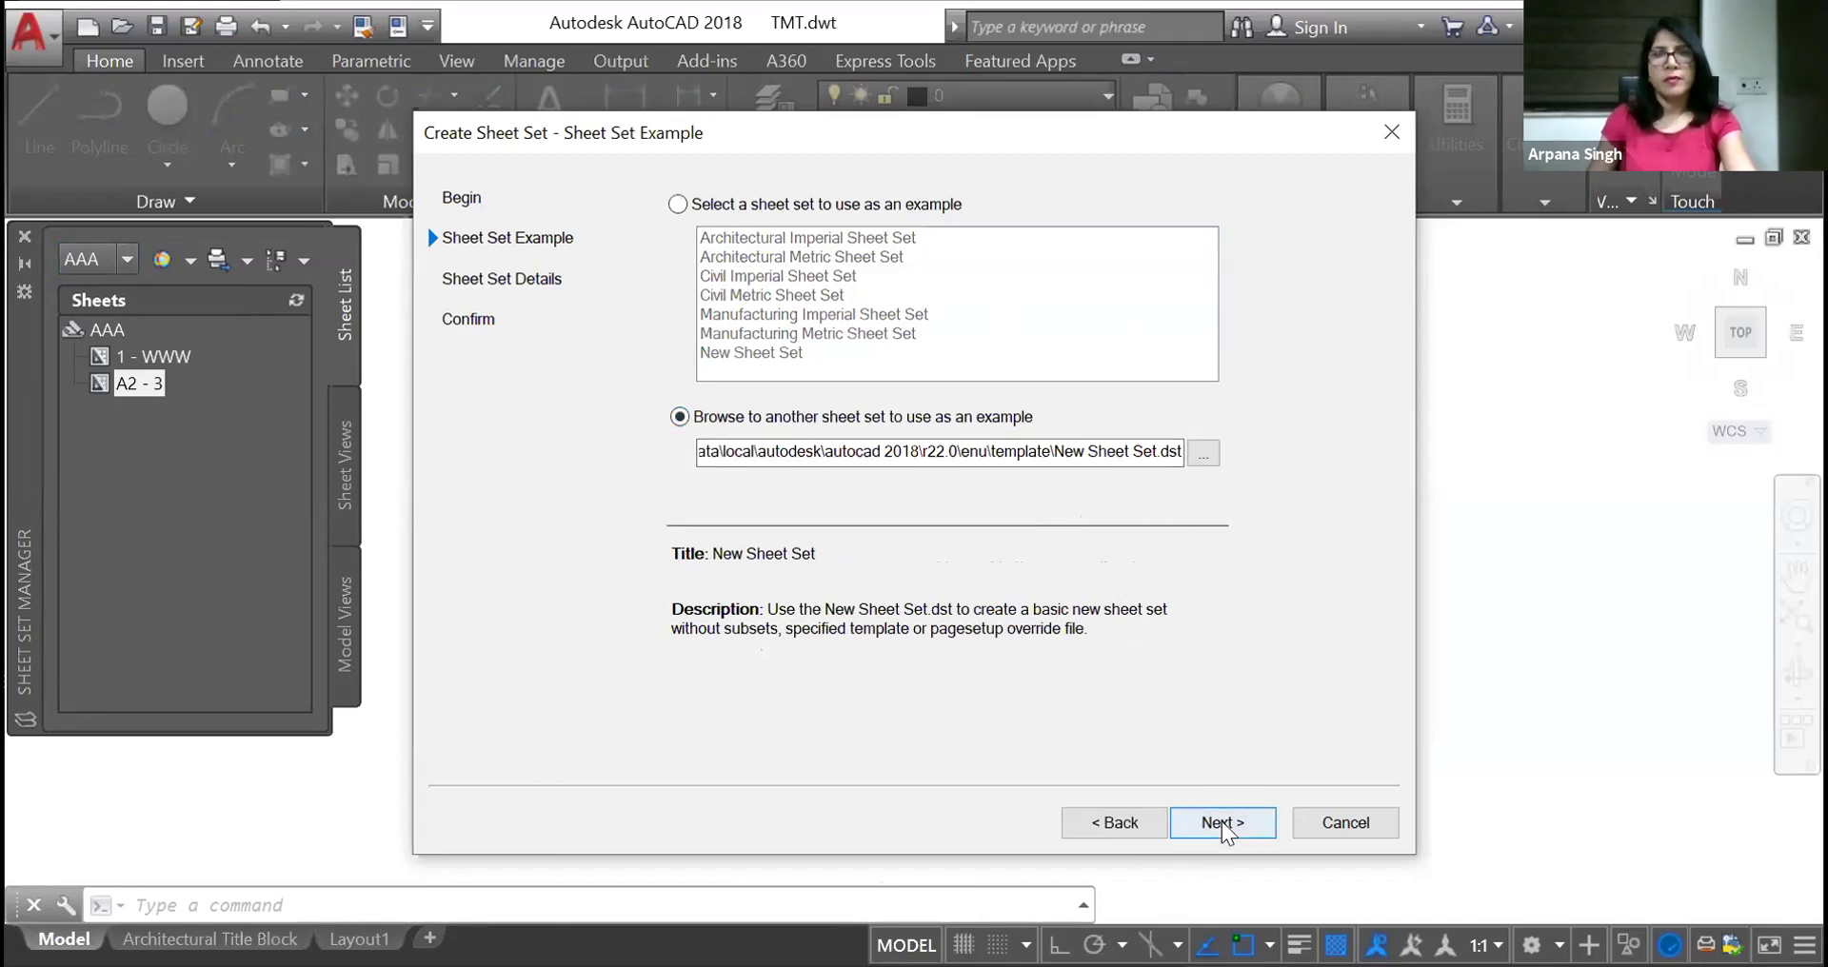
{"action": "left_click", "coordinate": [679, 204]}
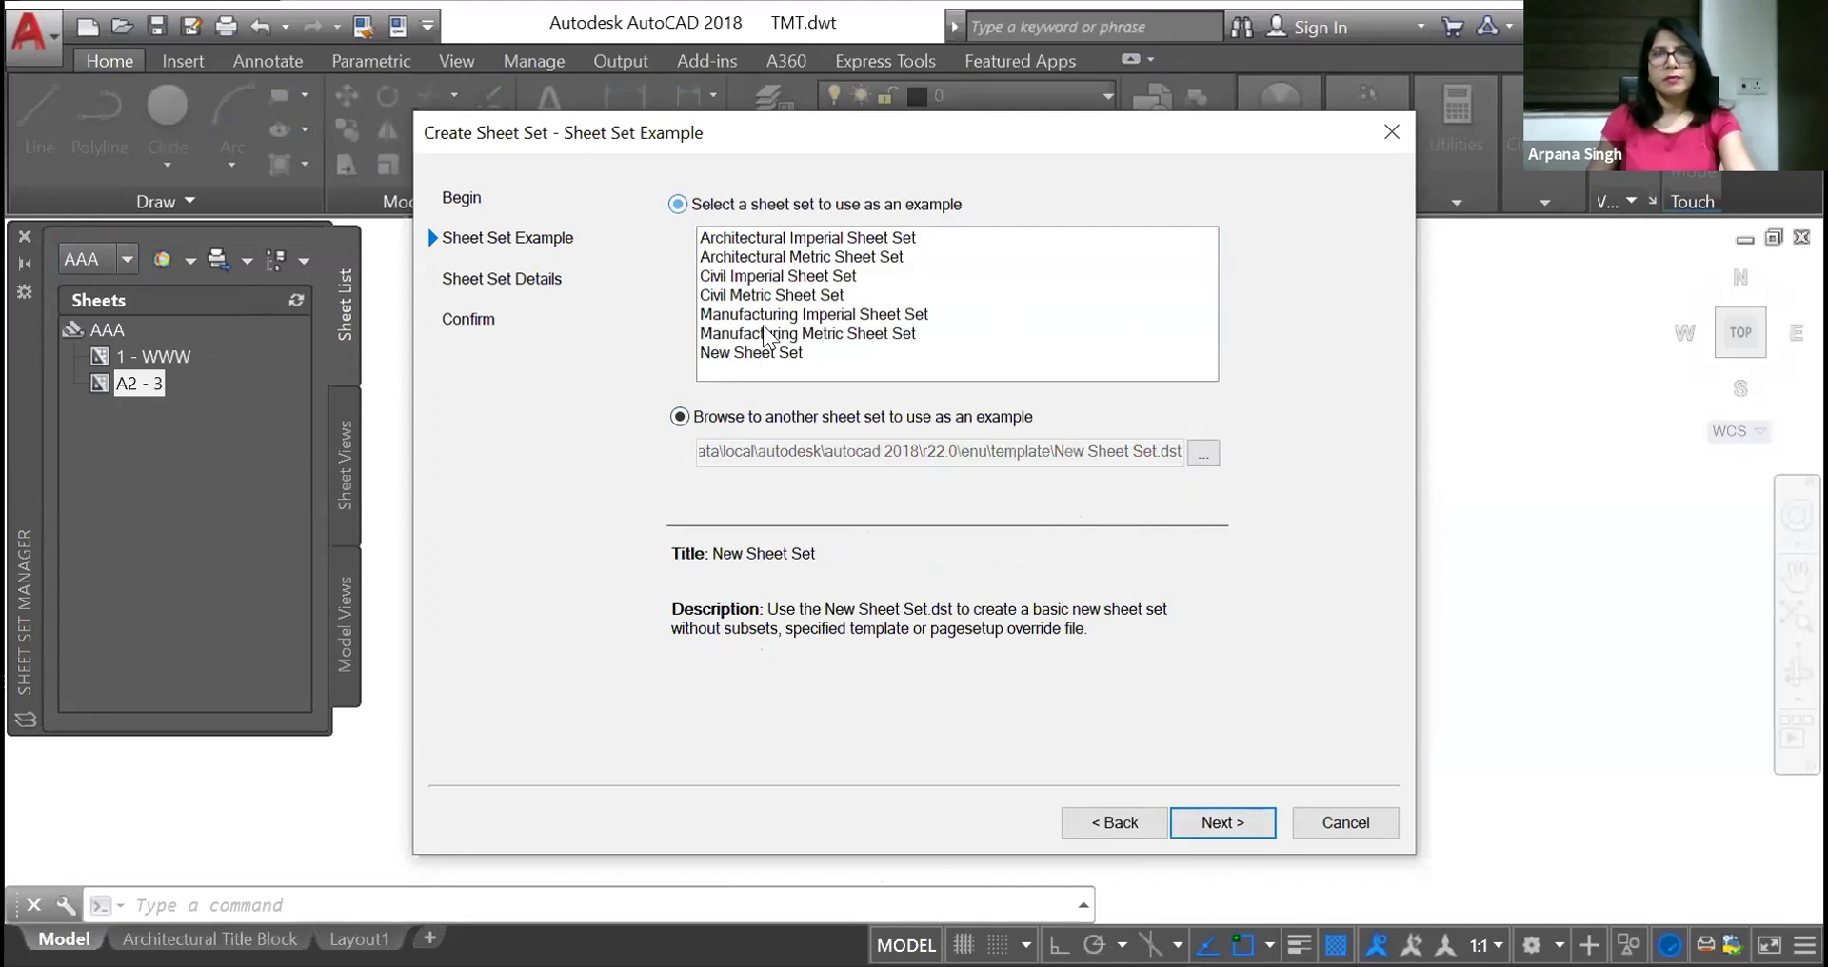
{"action": "left_click", "coordinate": [856, 357]}
{"action": "left_click", "coordinate": [1236, 824]}
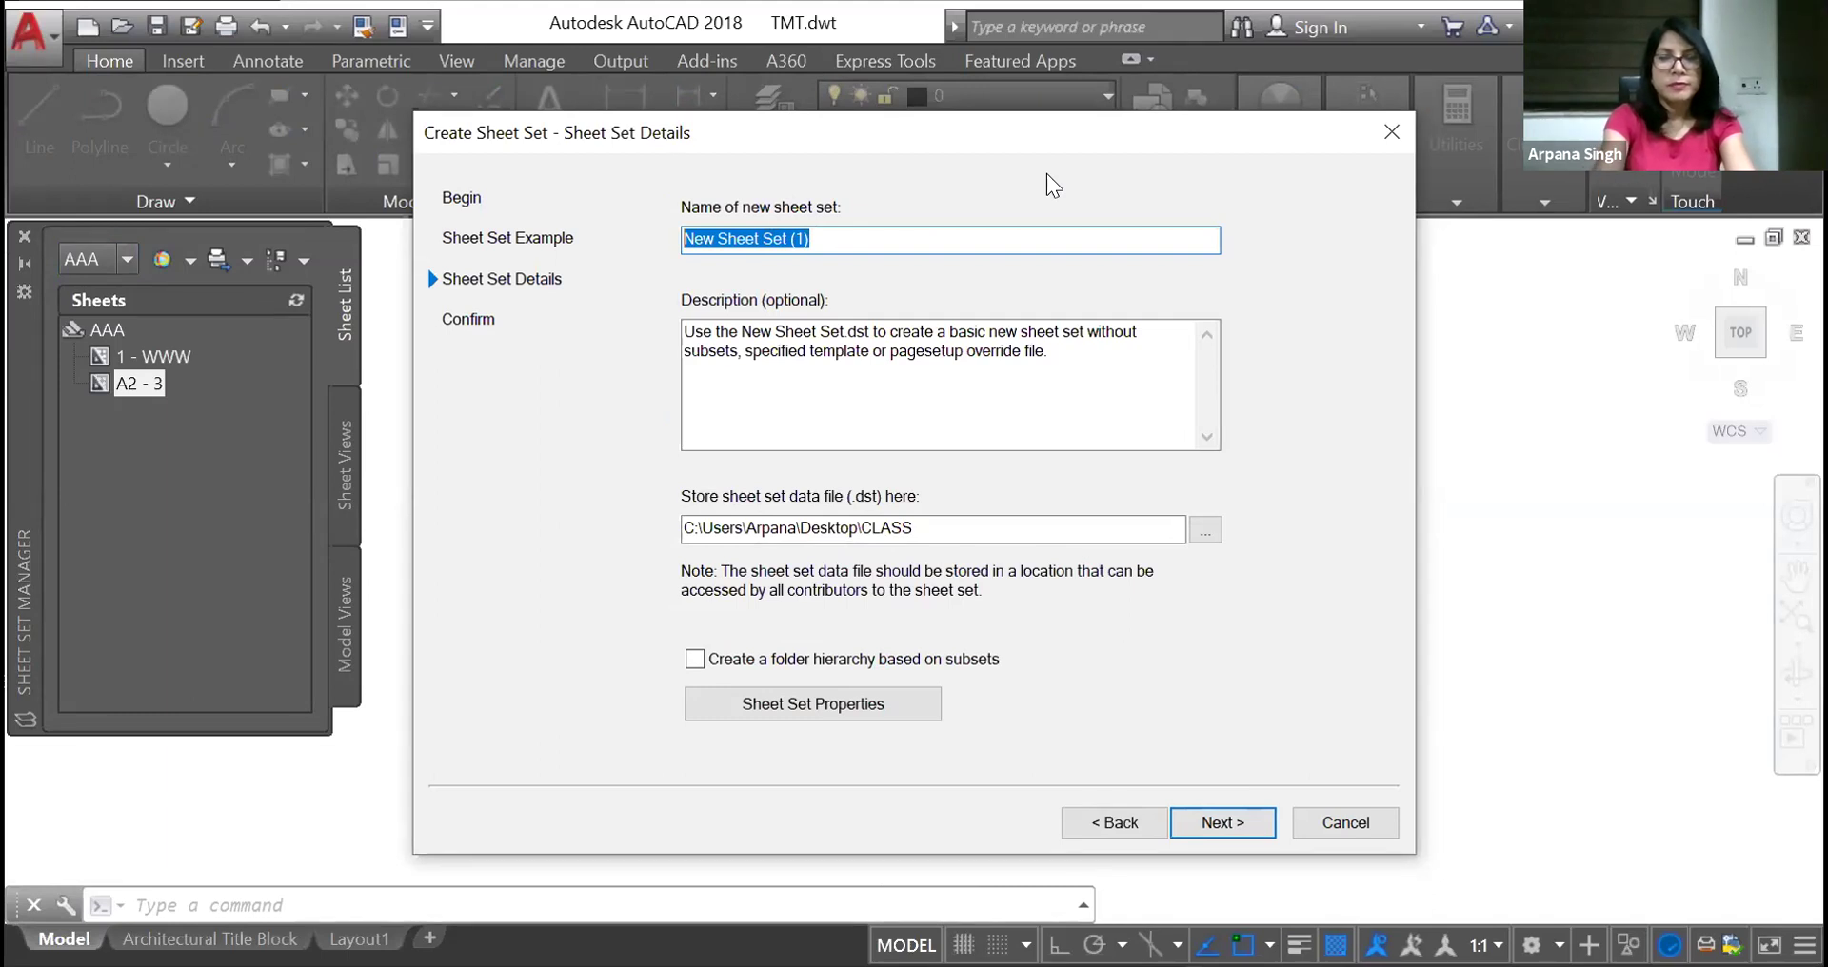
Name the new sheet set SAMPLE and store its data file in the CLASS folder on the Desktop
{"action": "type", "text": "SA"}
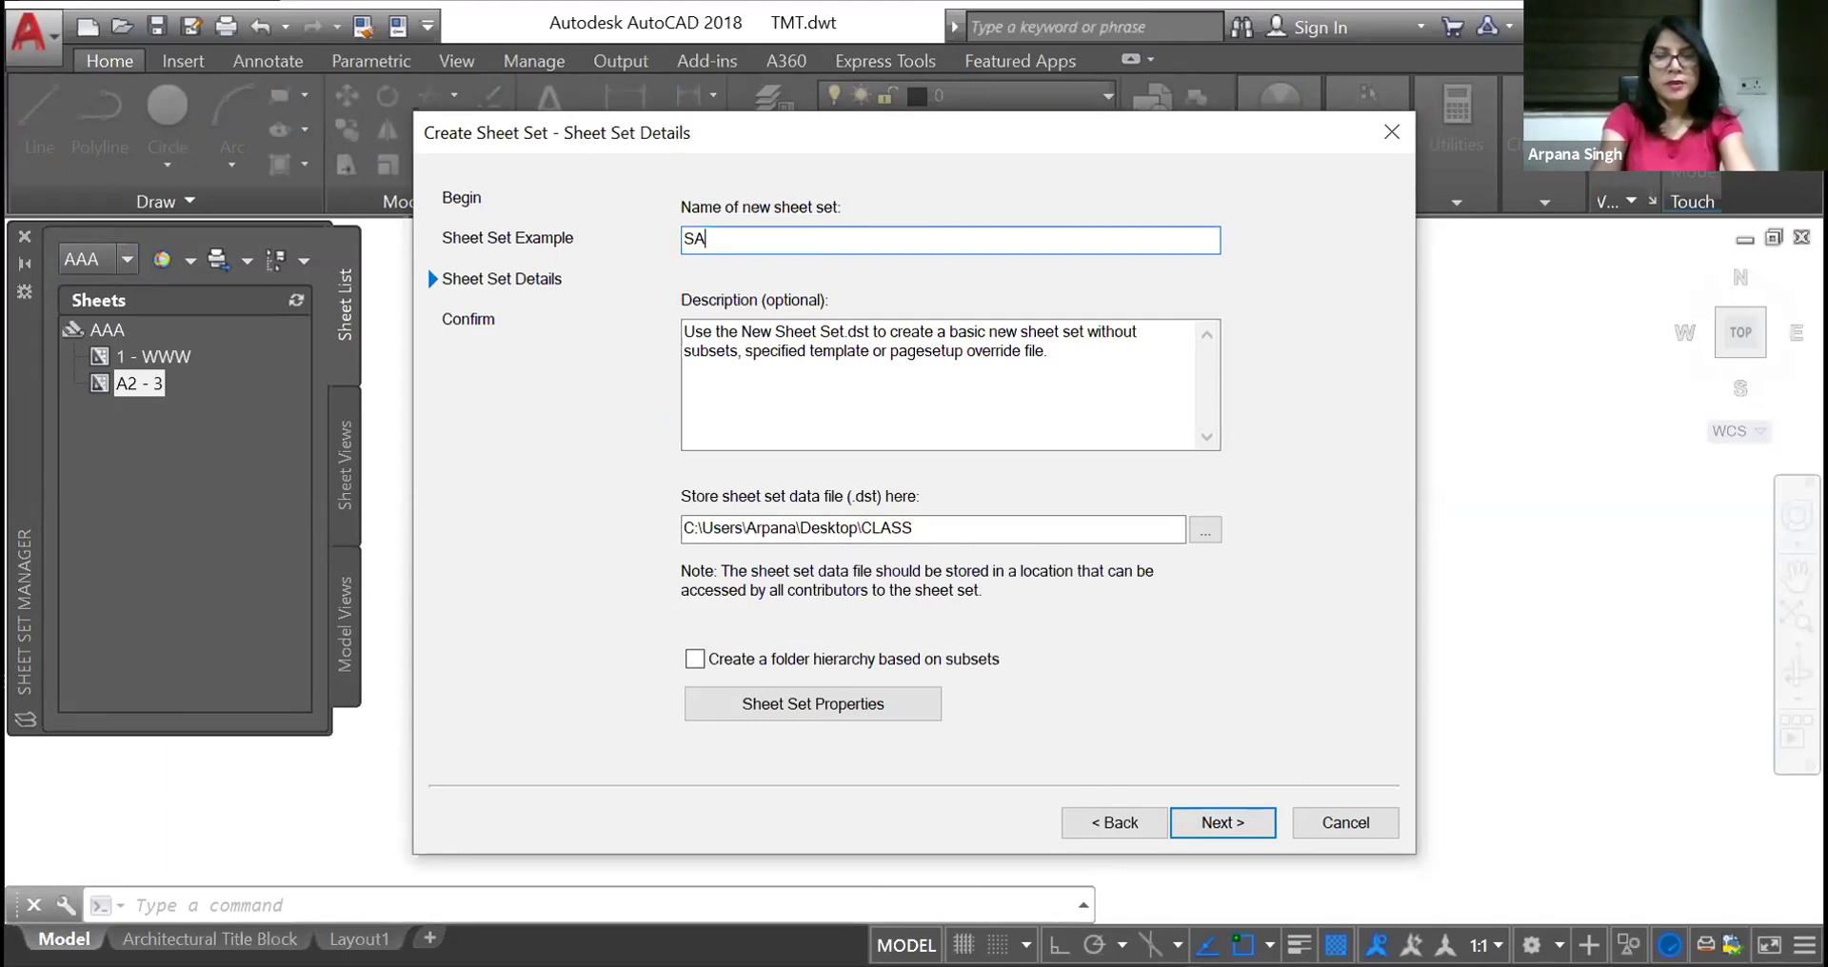
{"action": "type", "text": "MPLE"}
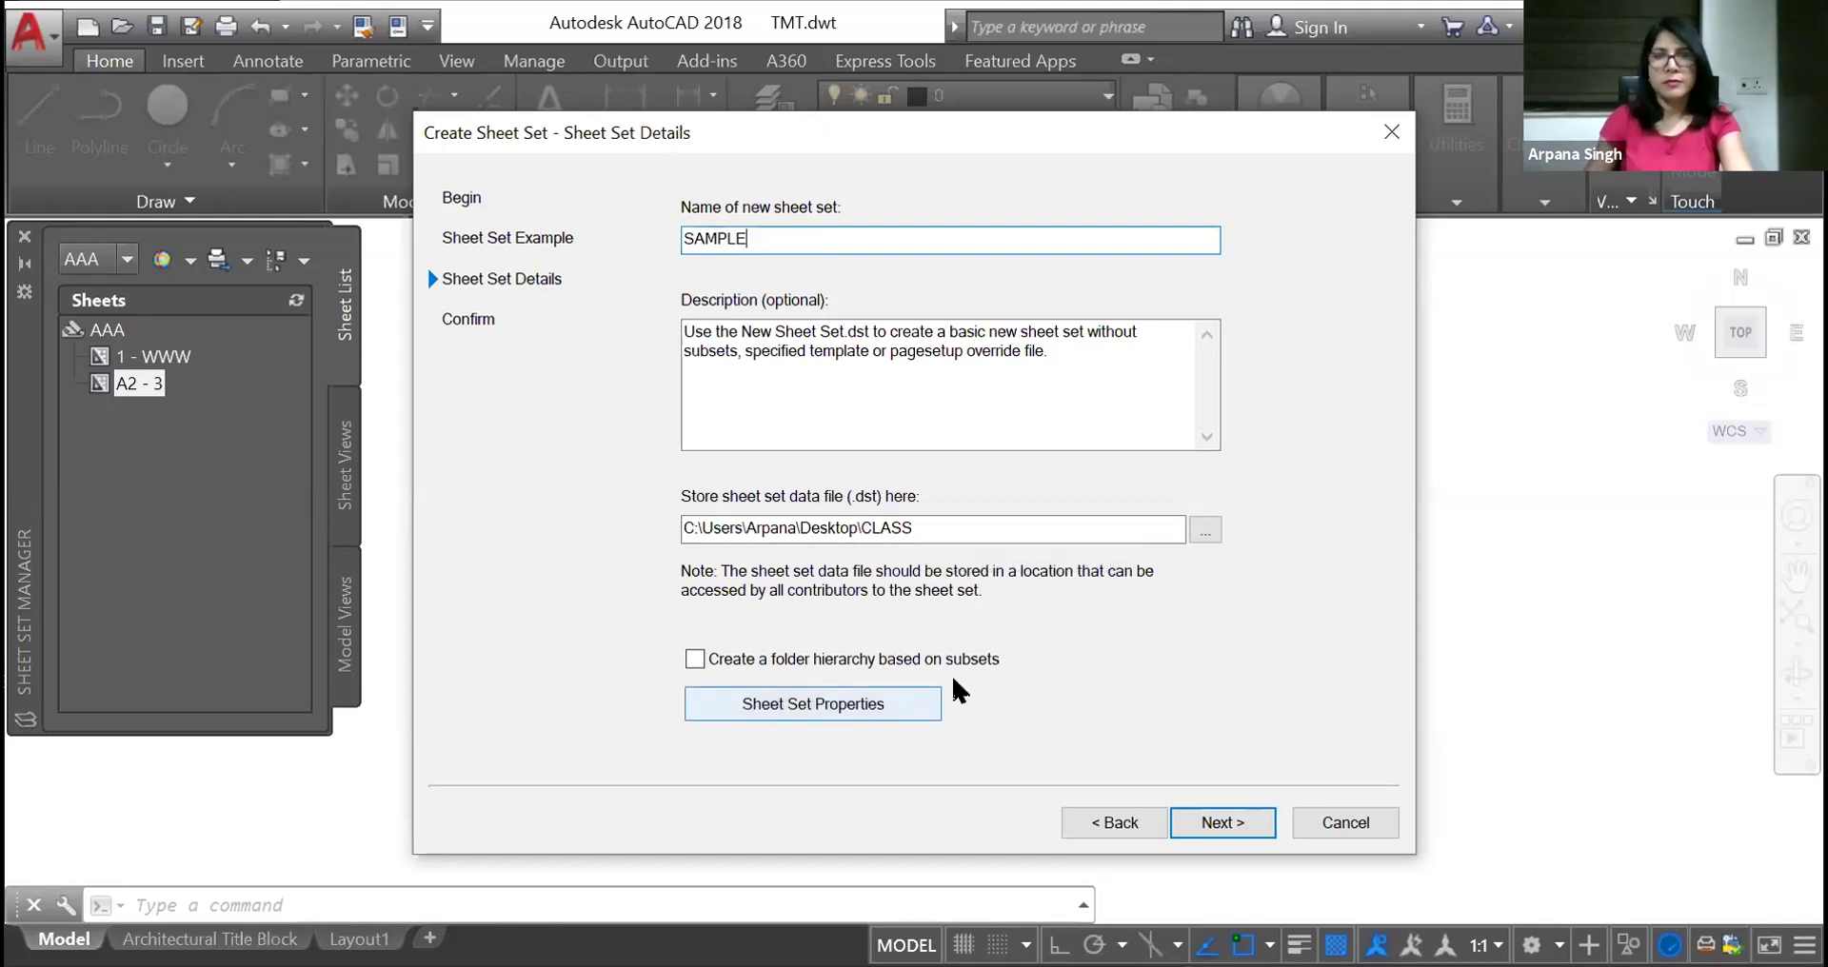
{"action": "left_click", "coordinate": [1202, 531]}
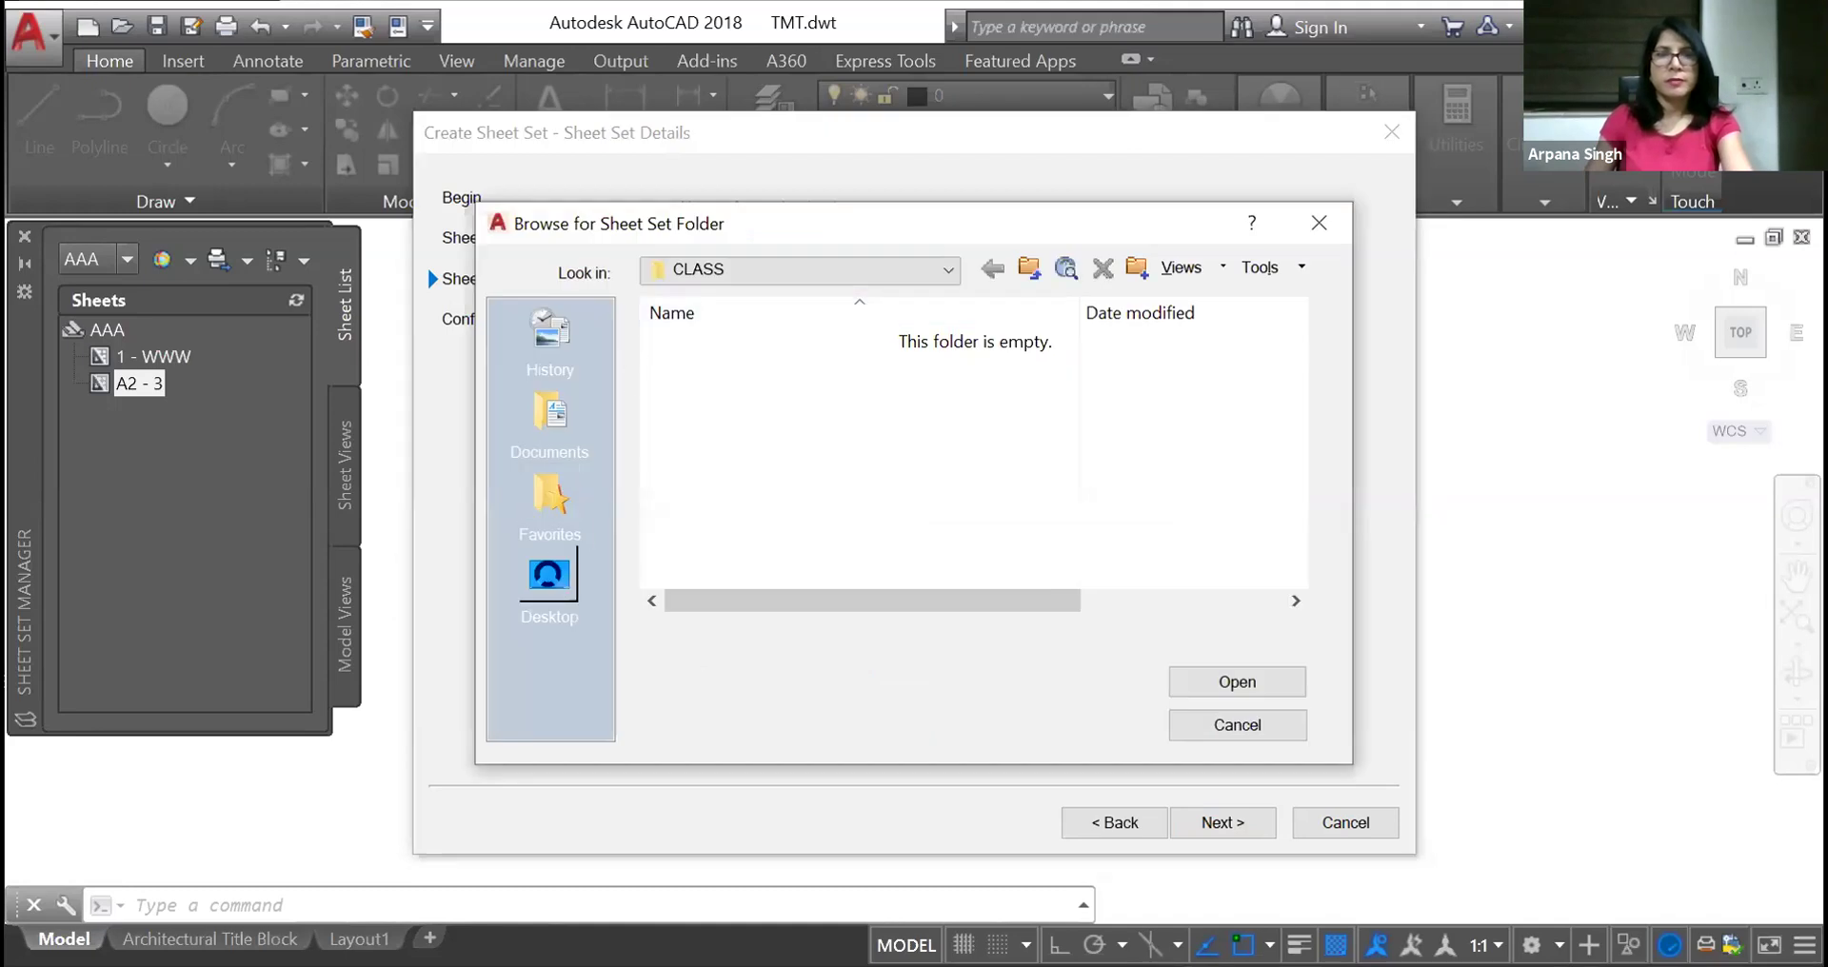
{"action": "left_click", "coordinate": [551, 575]}
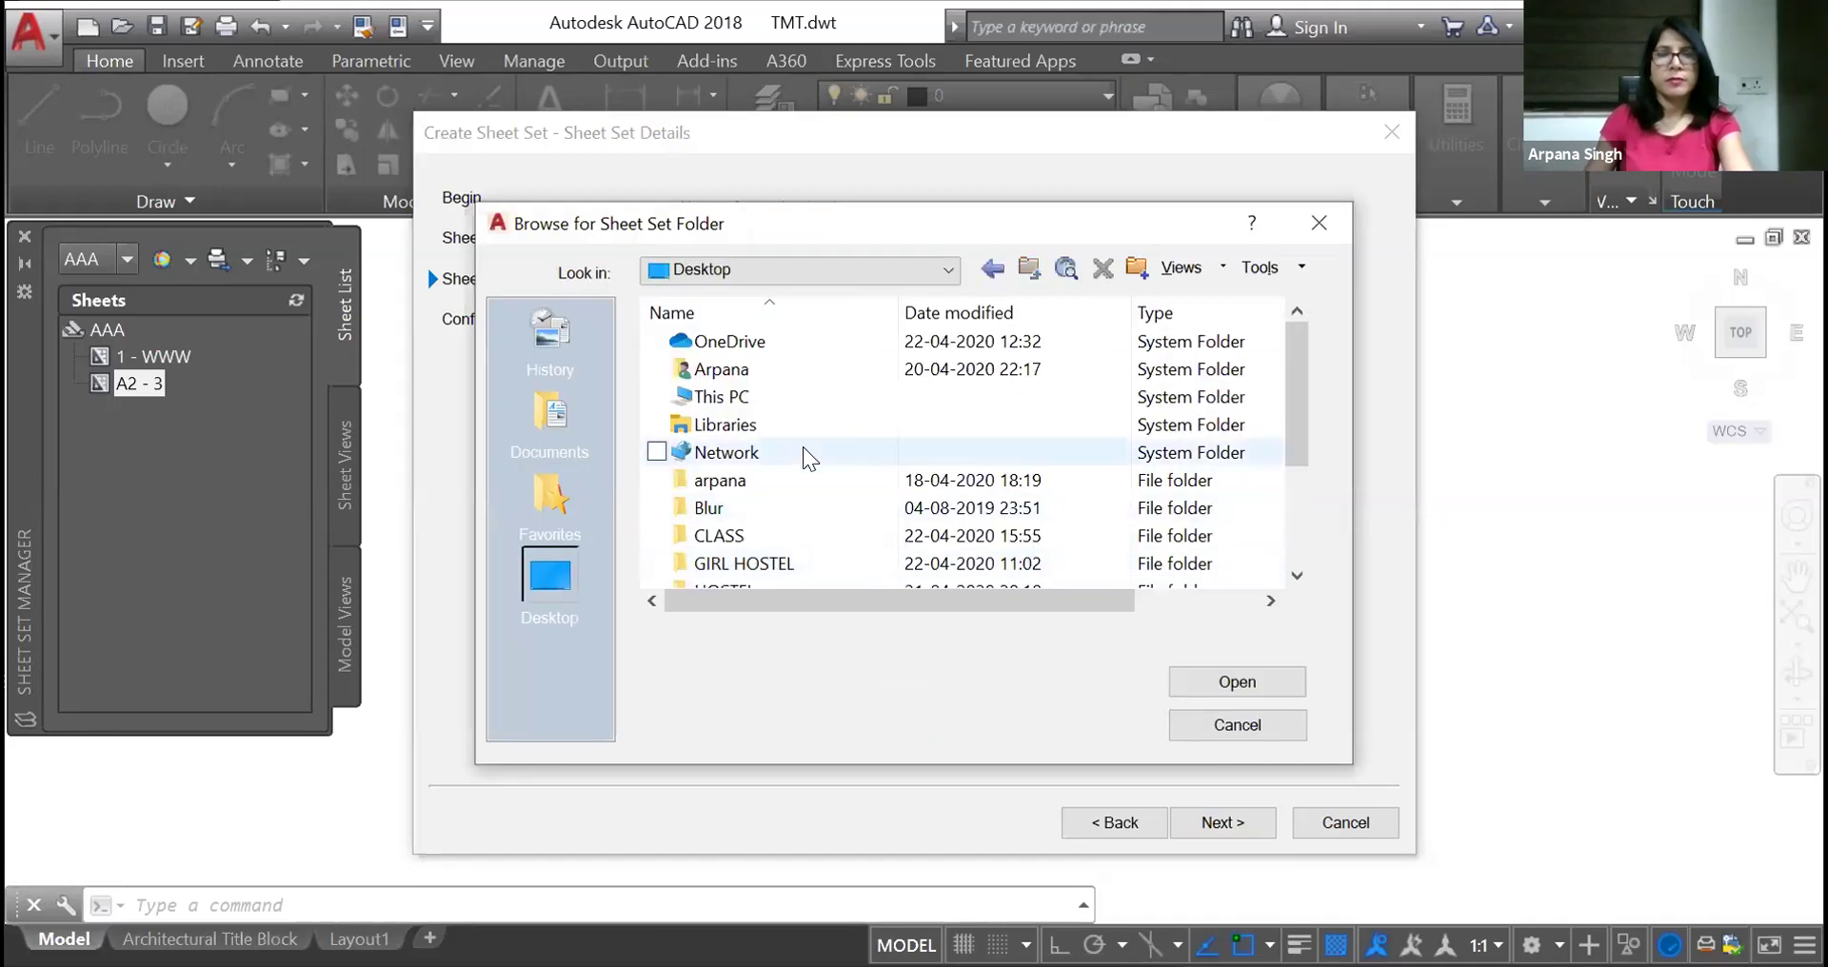
{"action": "scroll", "coordinate": [803, 452], "scroll_direction": "down", "scroll_amount": 2}
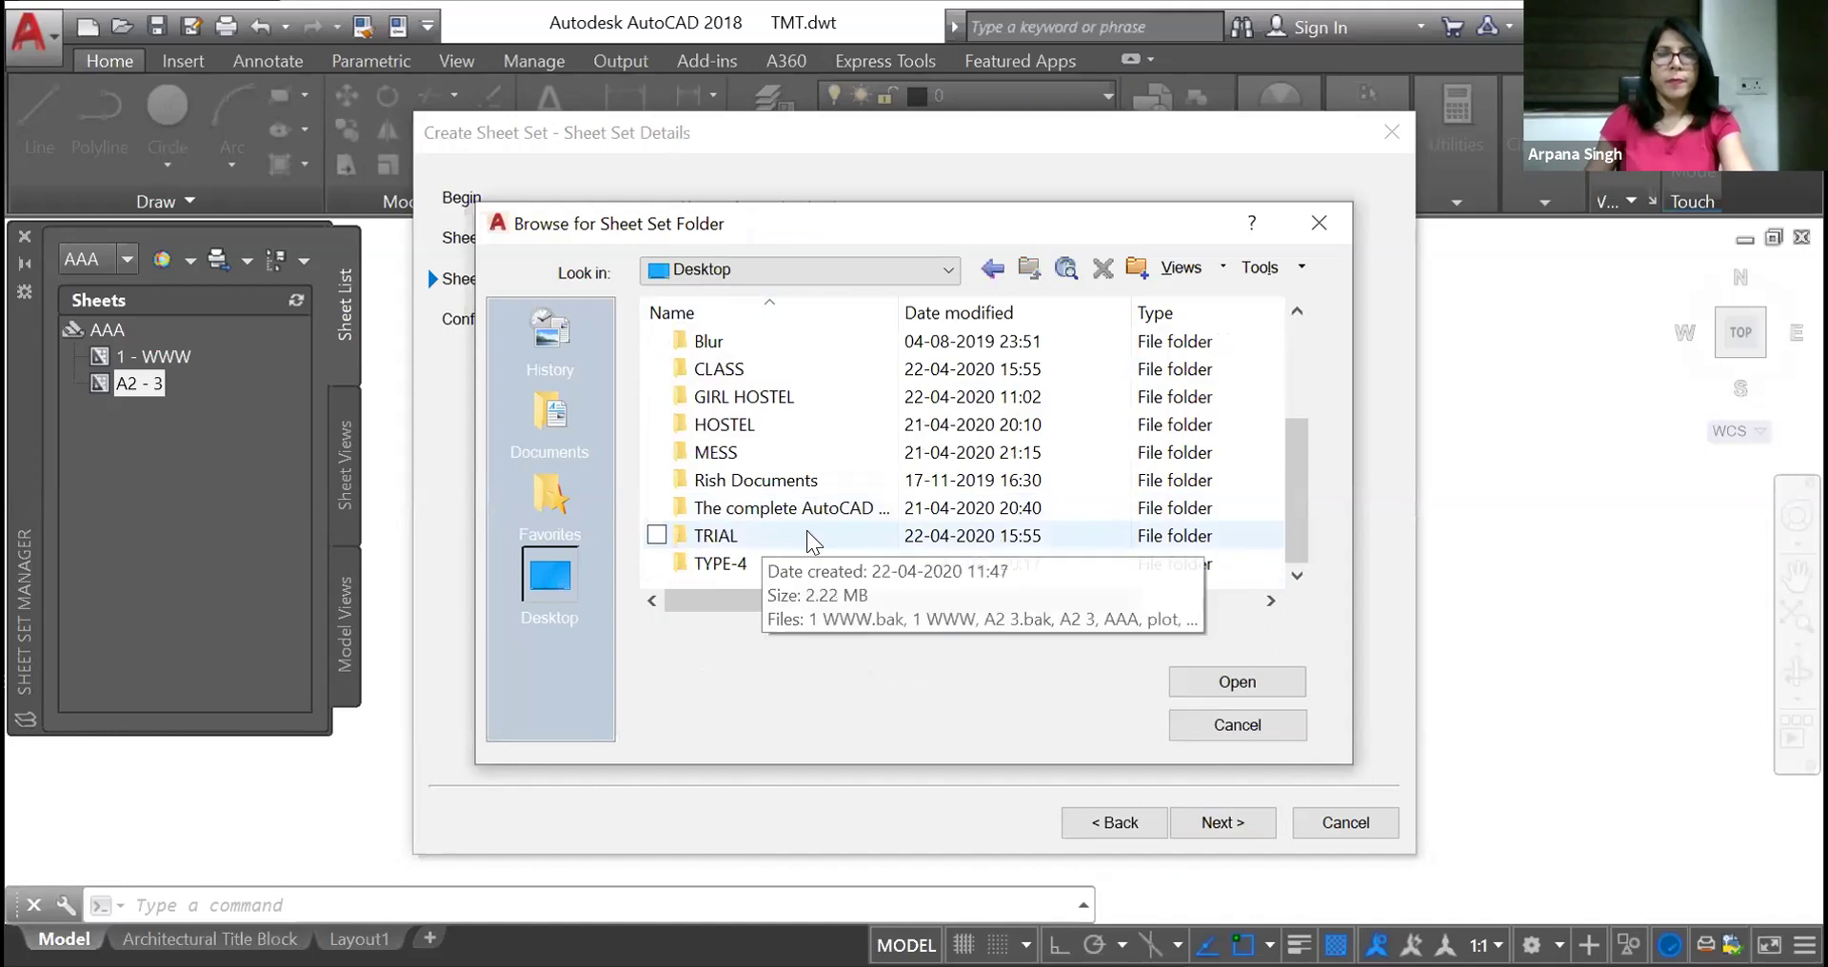
{"action": "scroll", "coordinate": [756, 510], "scroll_direction": "up", "scroll_amount": 2}
{"action": "double_click", "coordinate": [719, 535]}
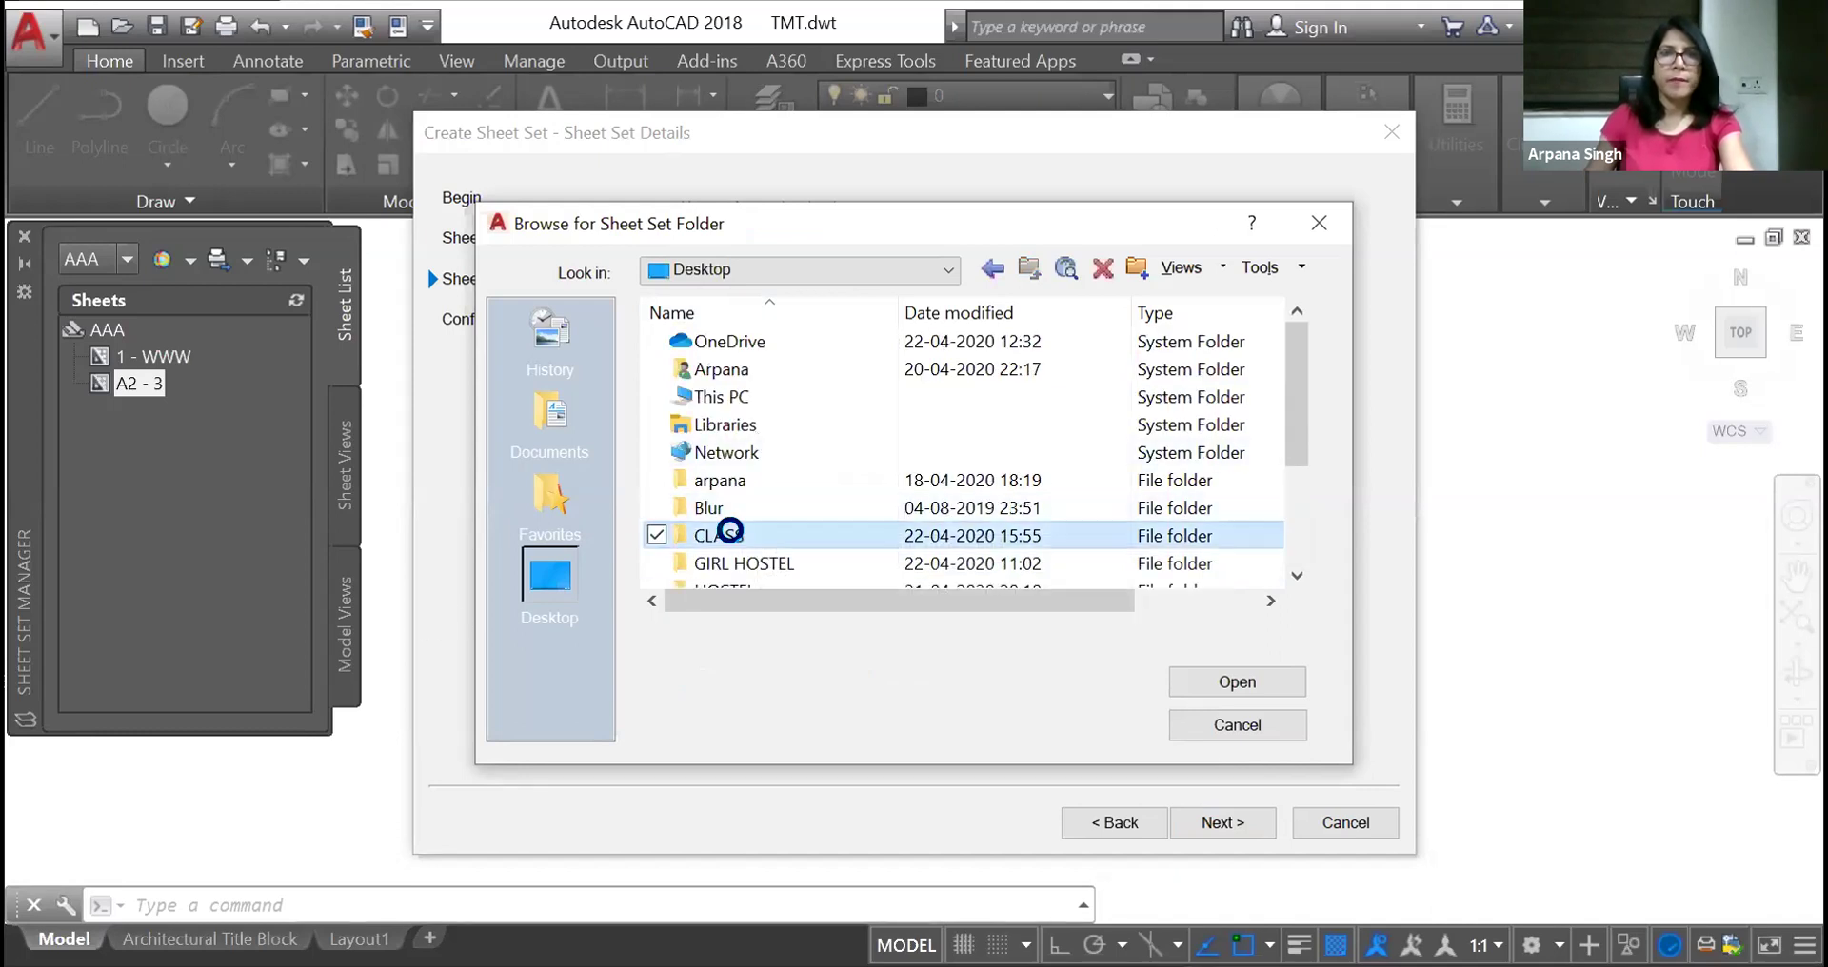
{"action": "left_click", "coordinate": [1243, 682]}
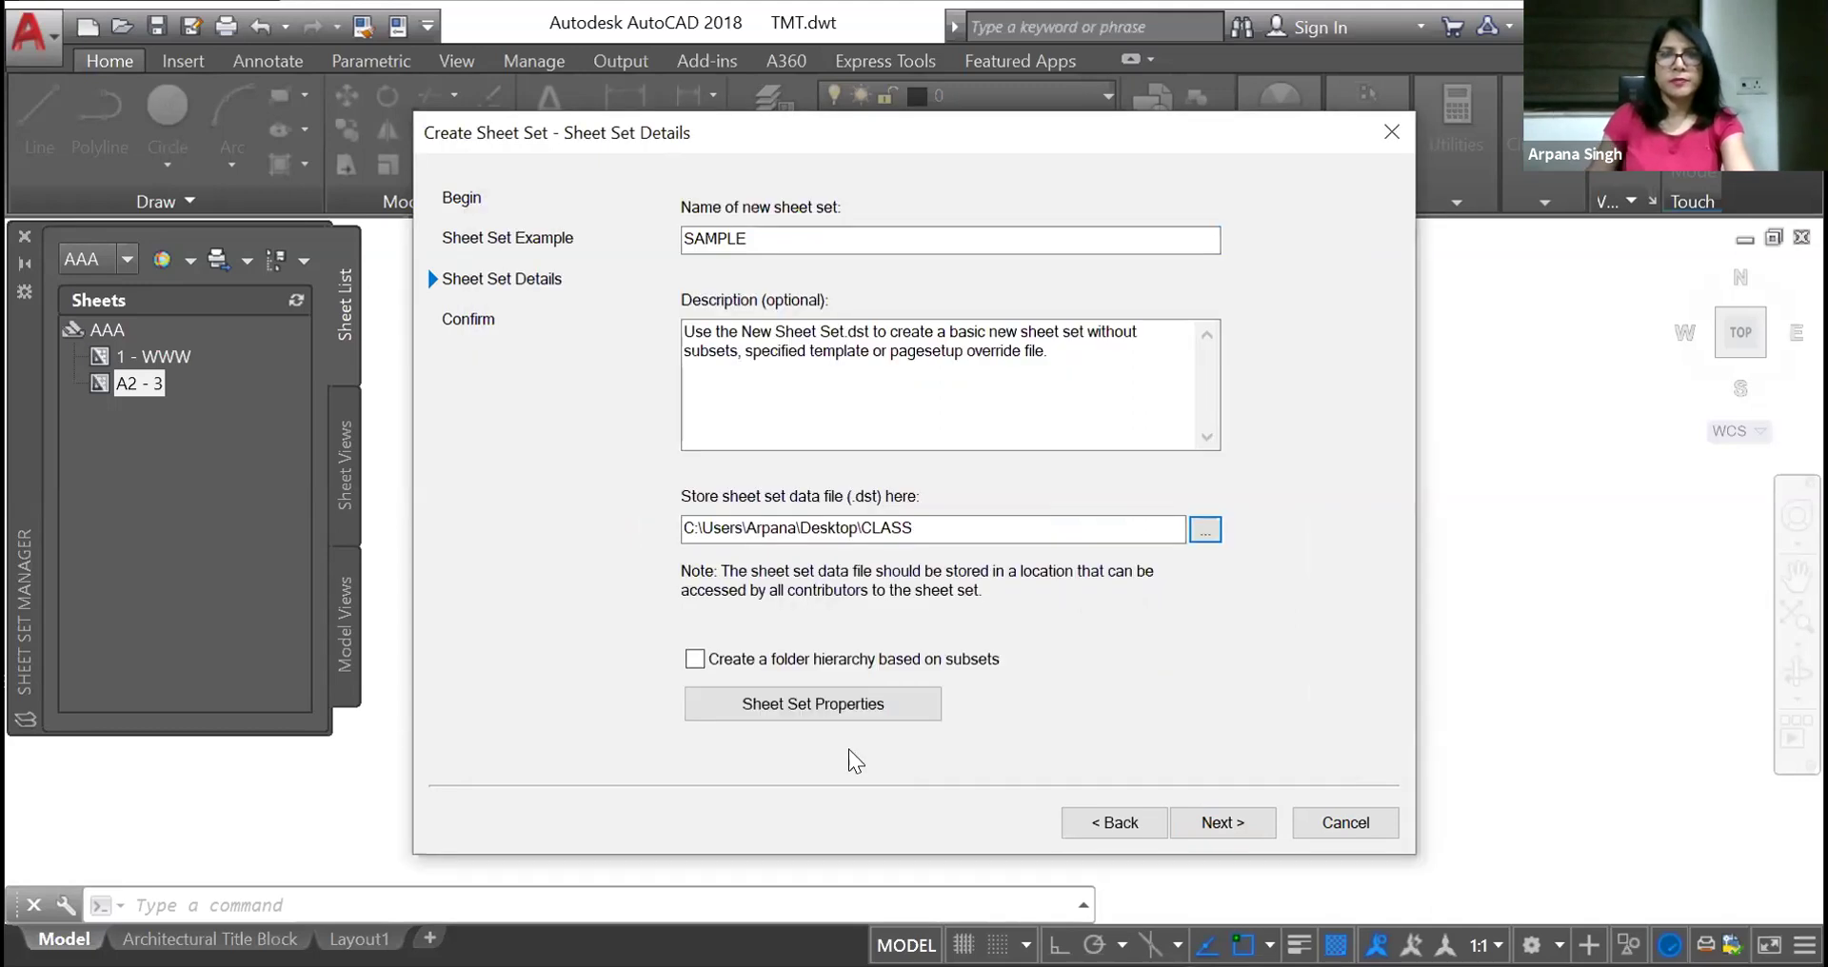
Add the CLASS folder on the Desktop as a model view location in the SAMPLE sheet set properties
{"action": "left_click", "coordinate": [828, 709]}
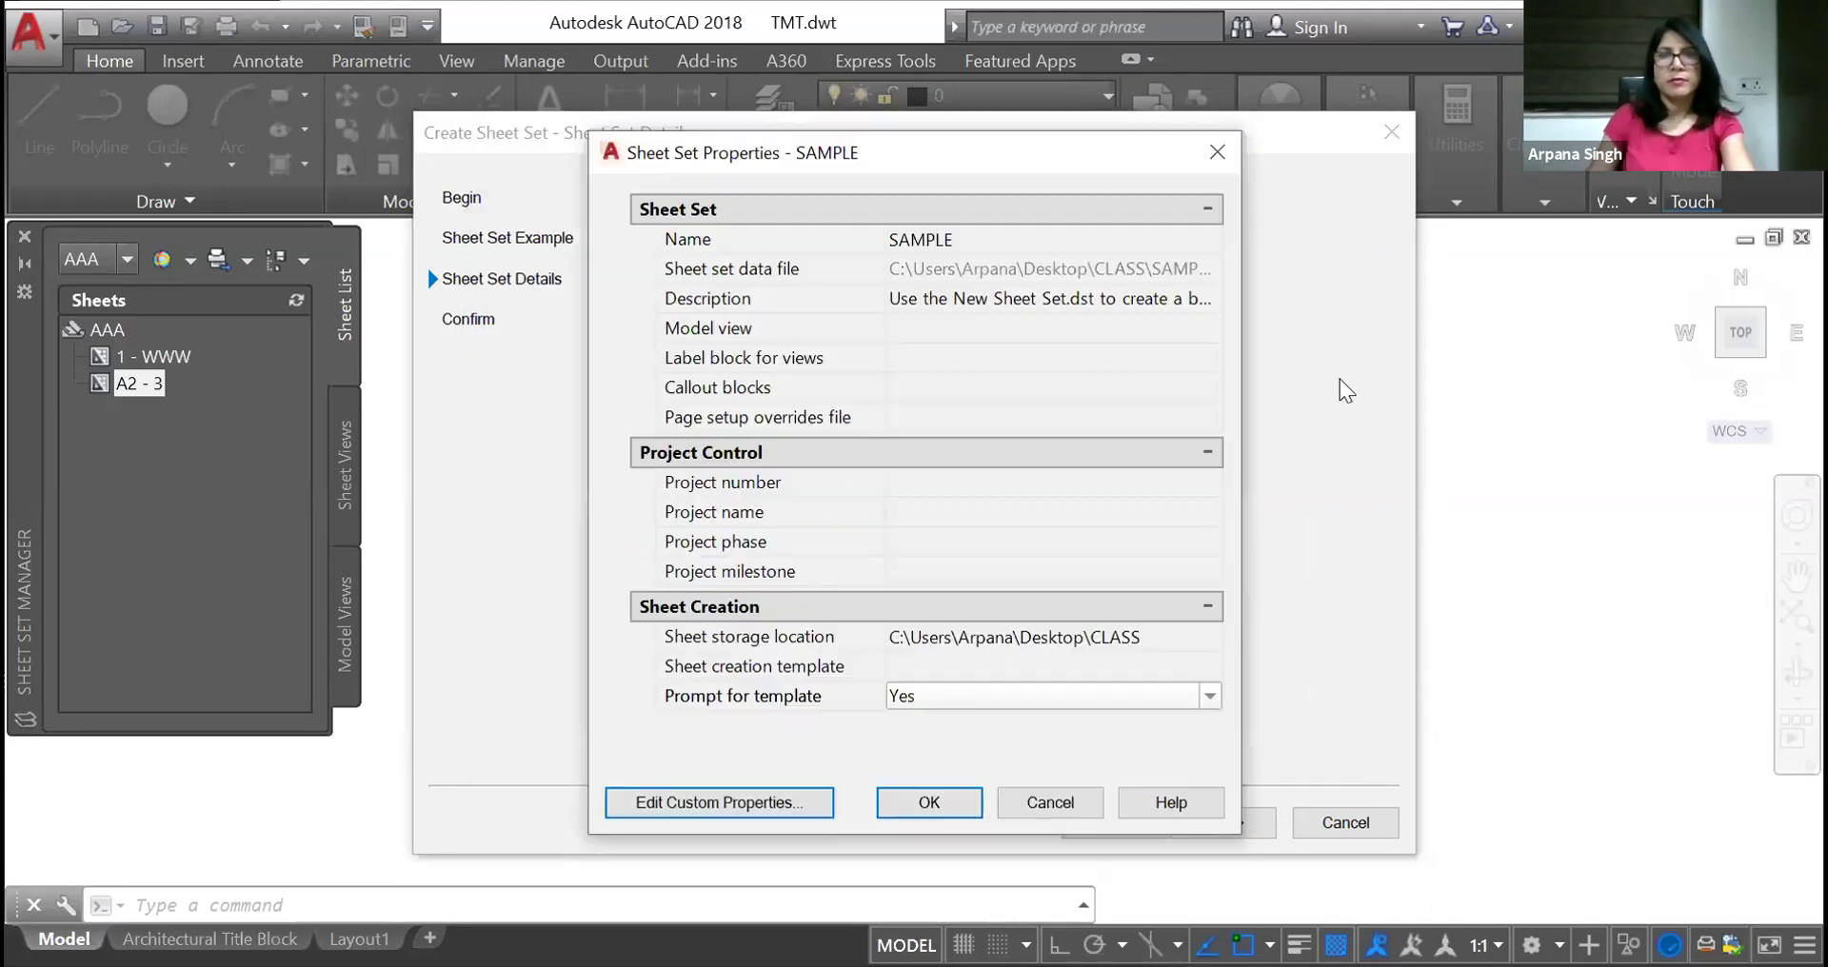
{"action": "left_click", "coordinate": [937, 327]}
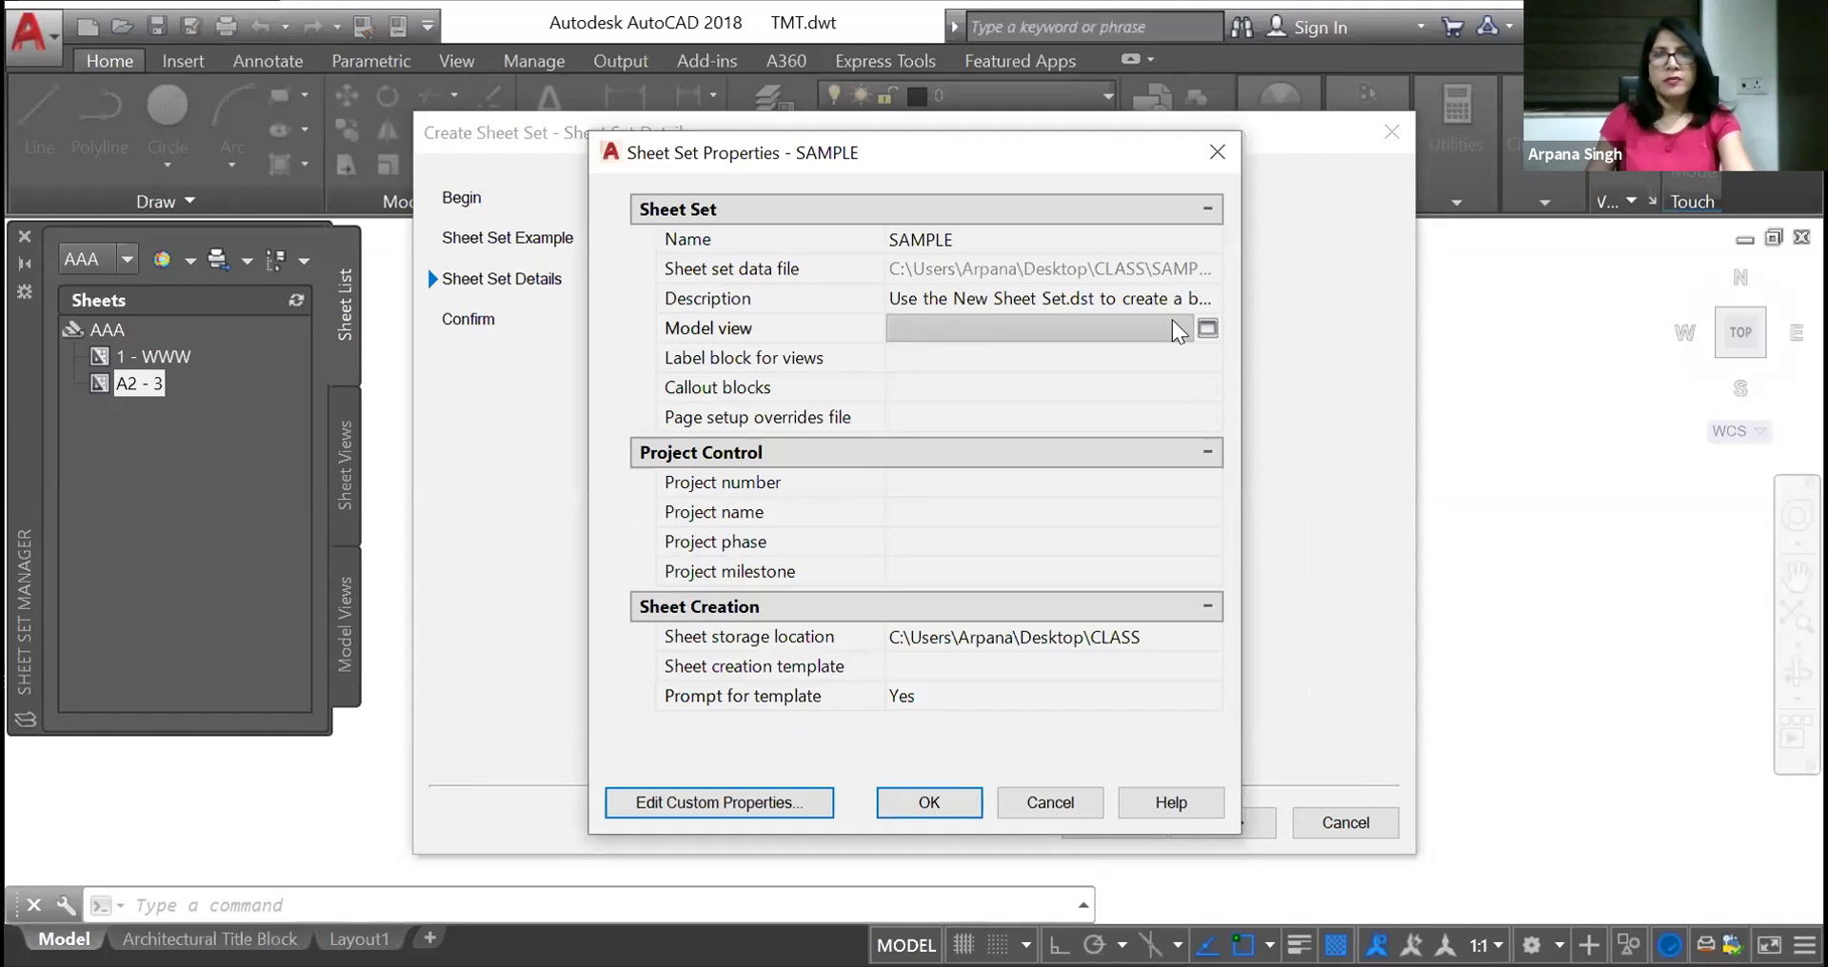
{"action": "left_click", "coordinate": [1207, 327]}
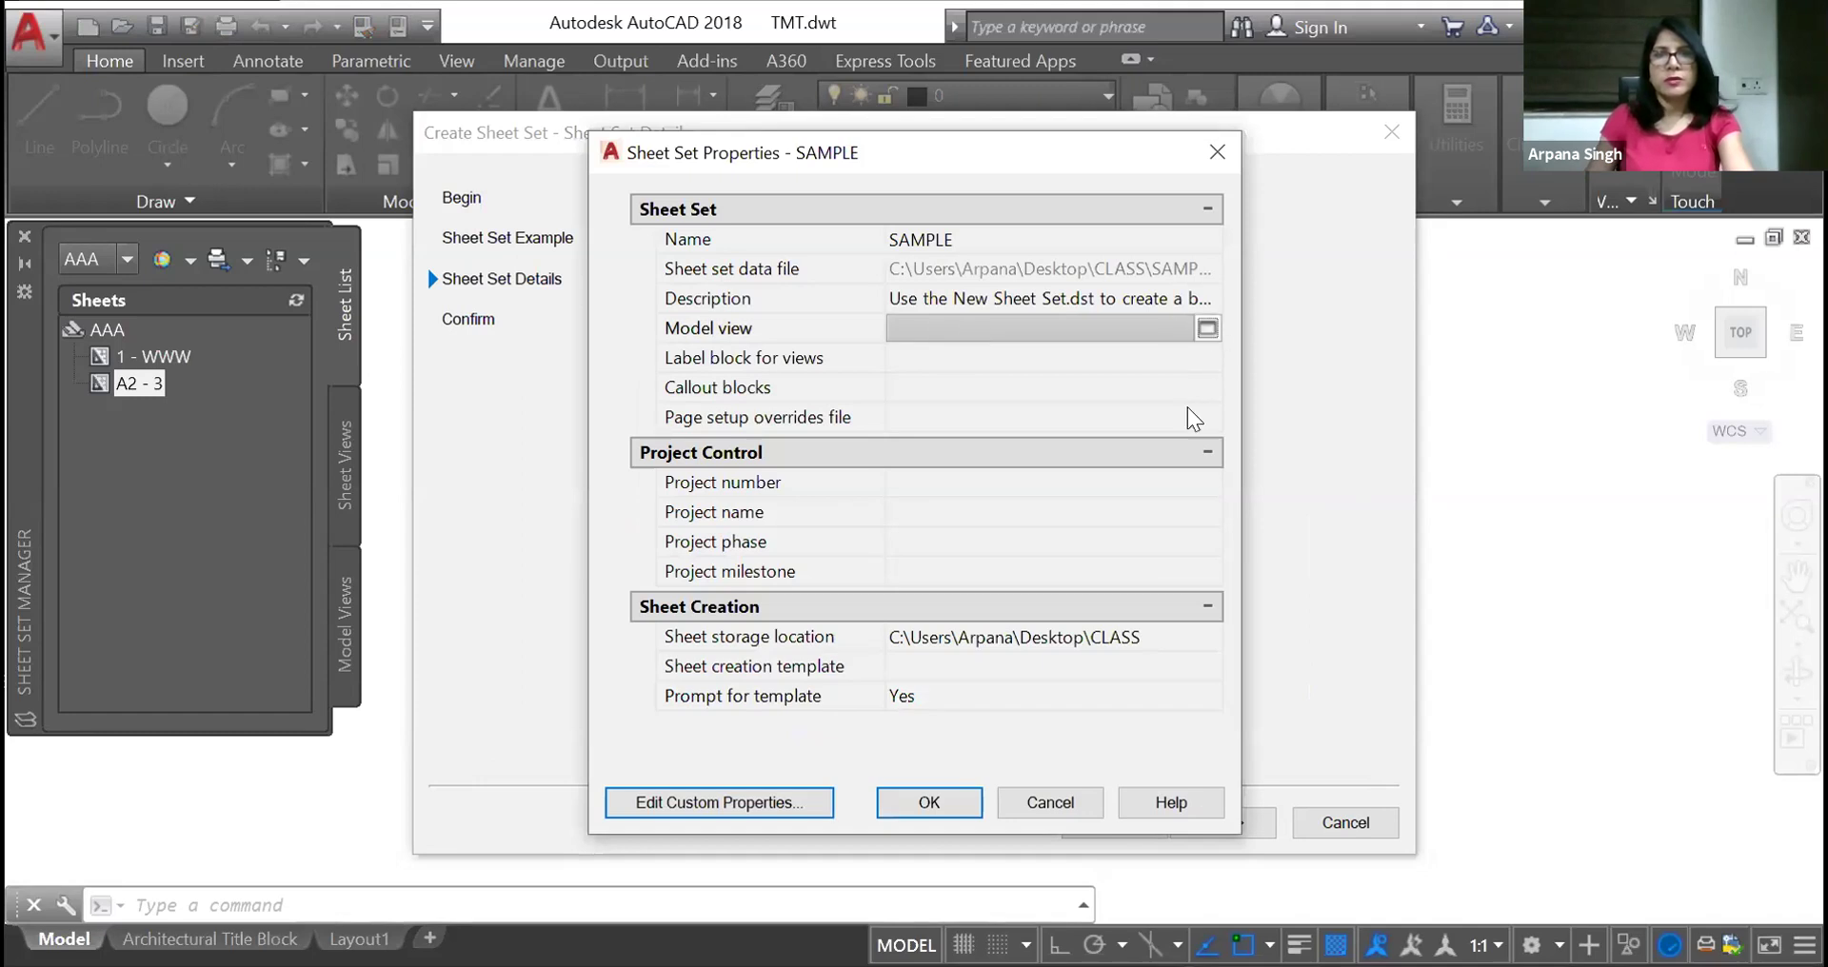
{"action": "left_click", "coordinate": [1180, 400]}
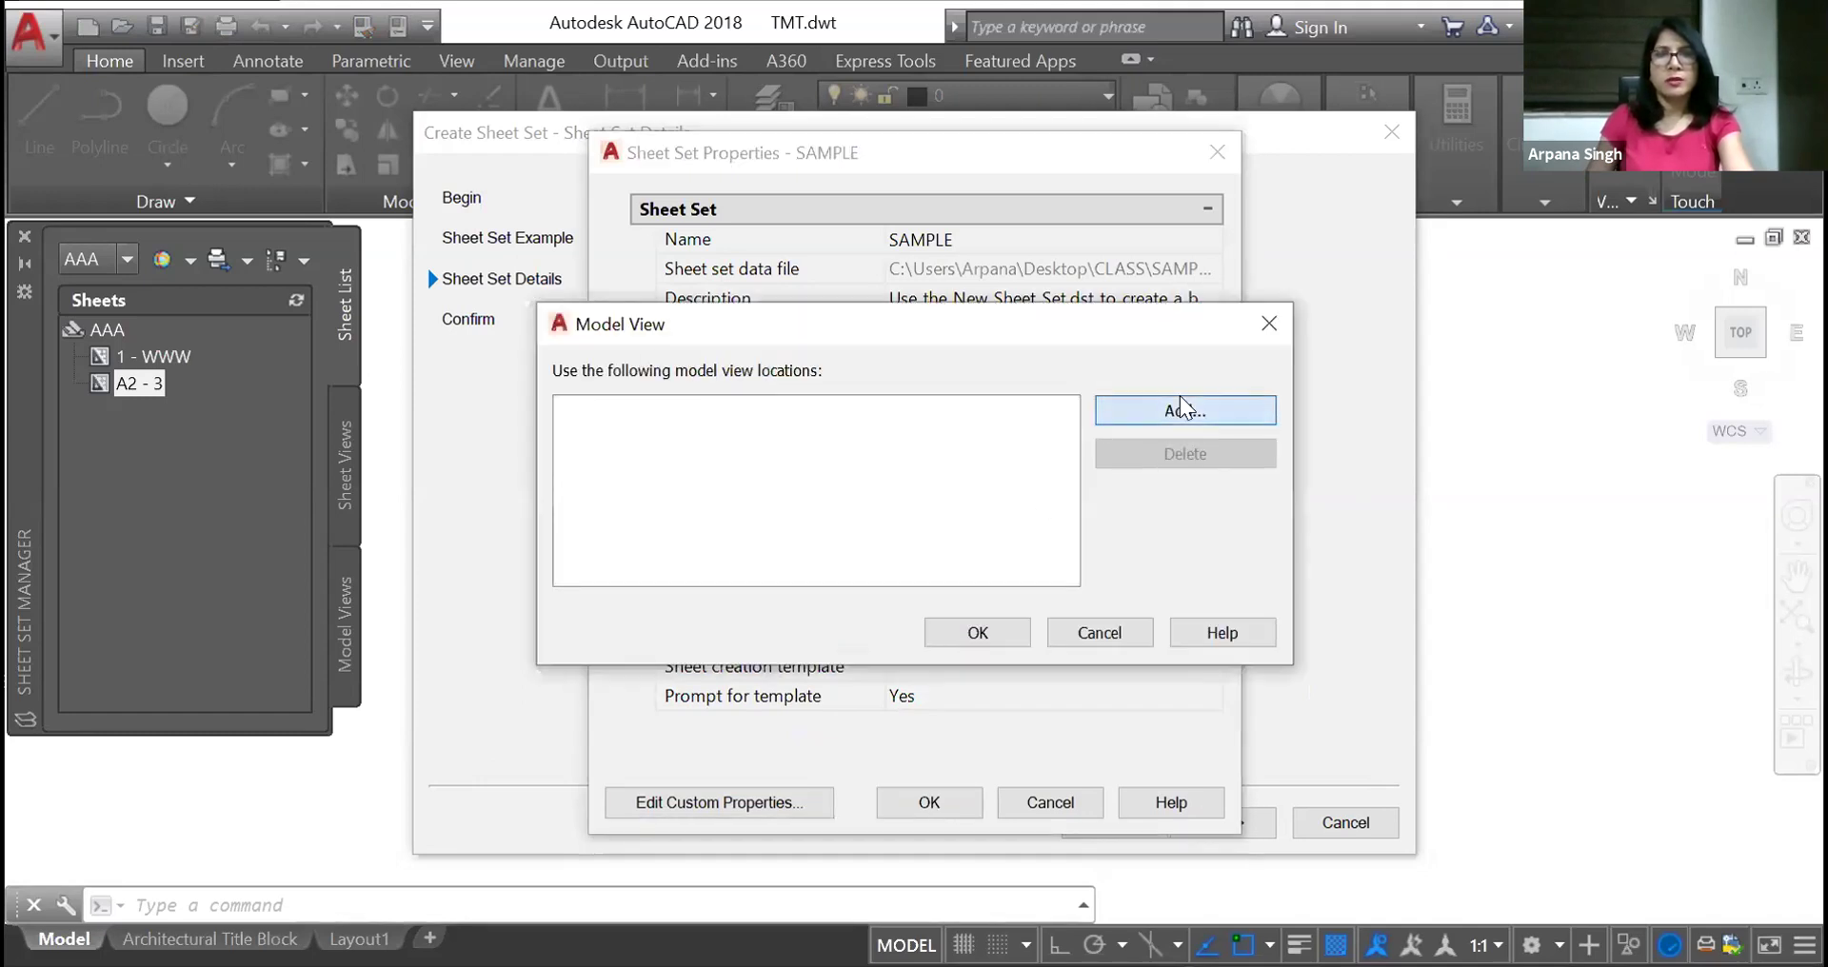
{"action": "left_click", "coordinate": [536, 491]}
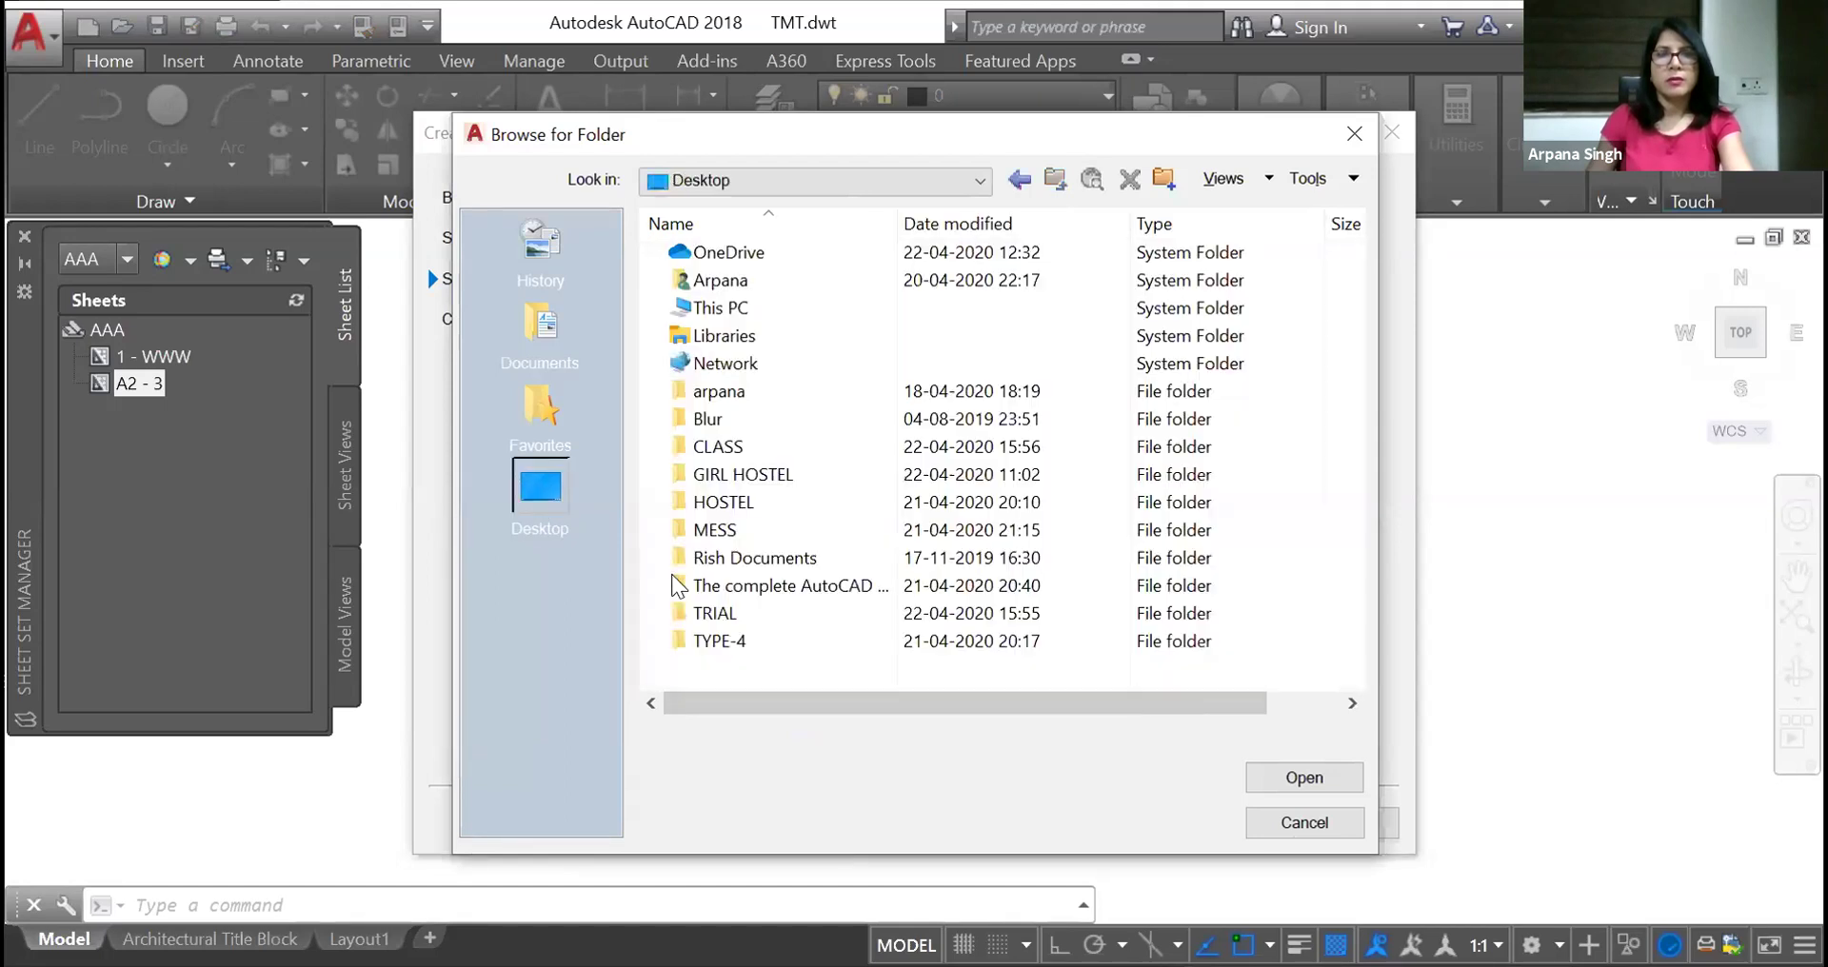
{"action": "left_click", "coordinate": [720, 454]}
{"action": "double_click", "coordinate": [721, 455]}
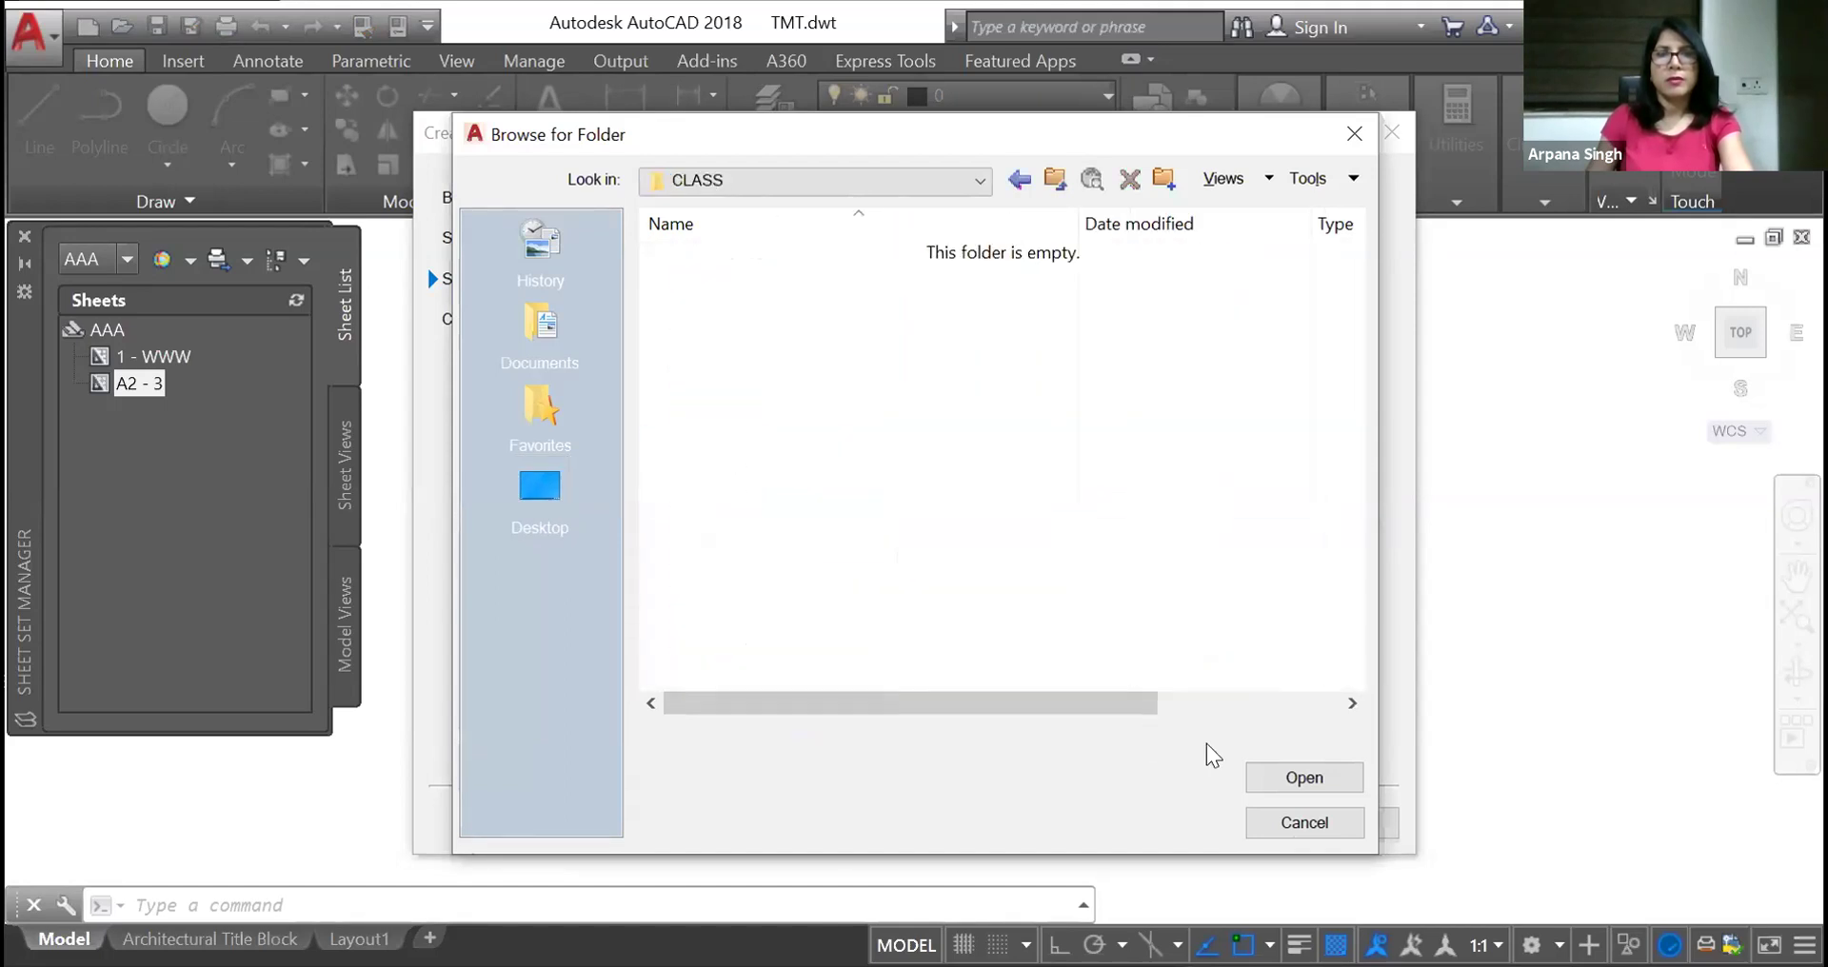
{"action": "left_click", "coordinate": [1305, 778]}
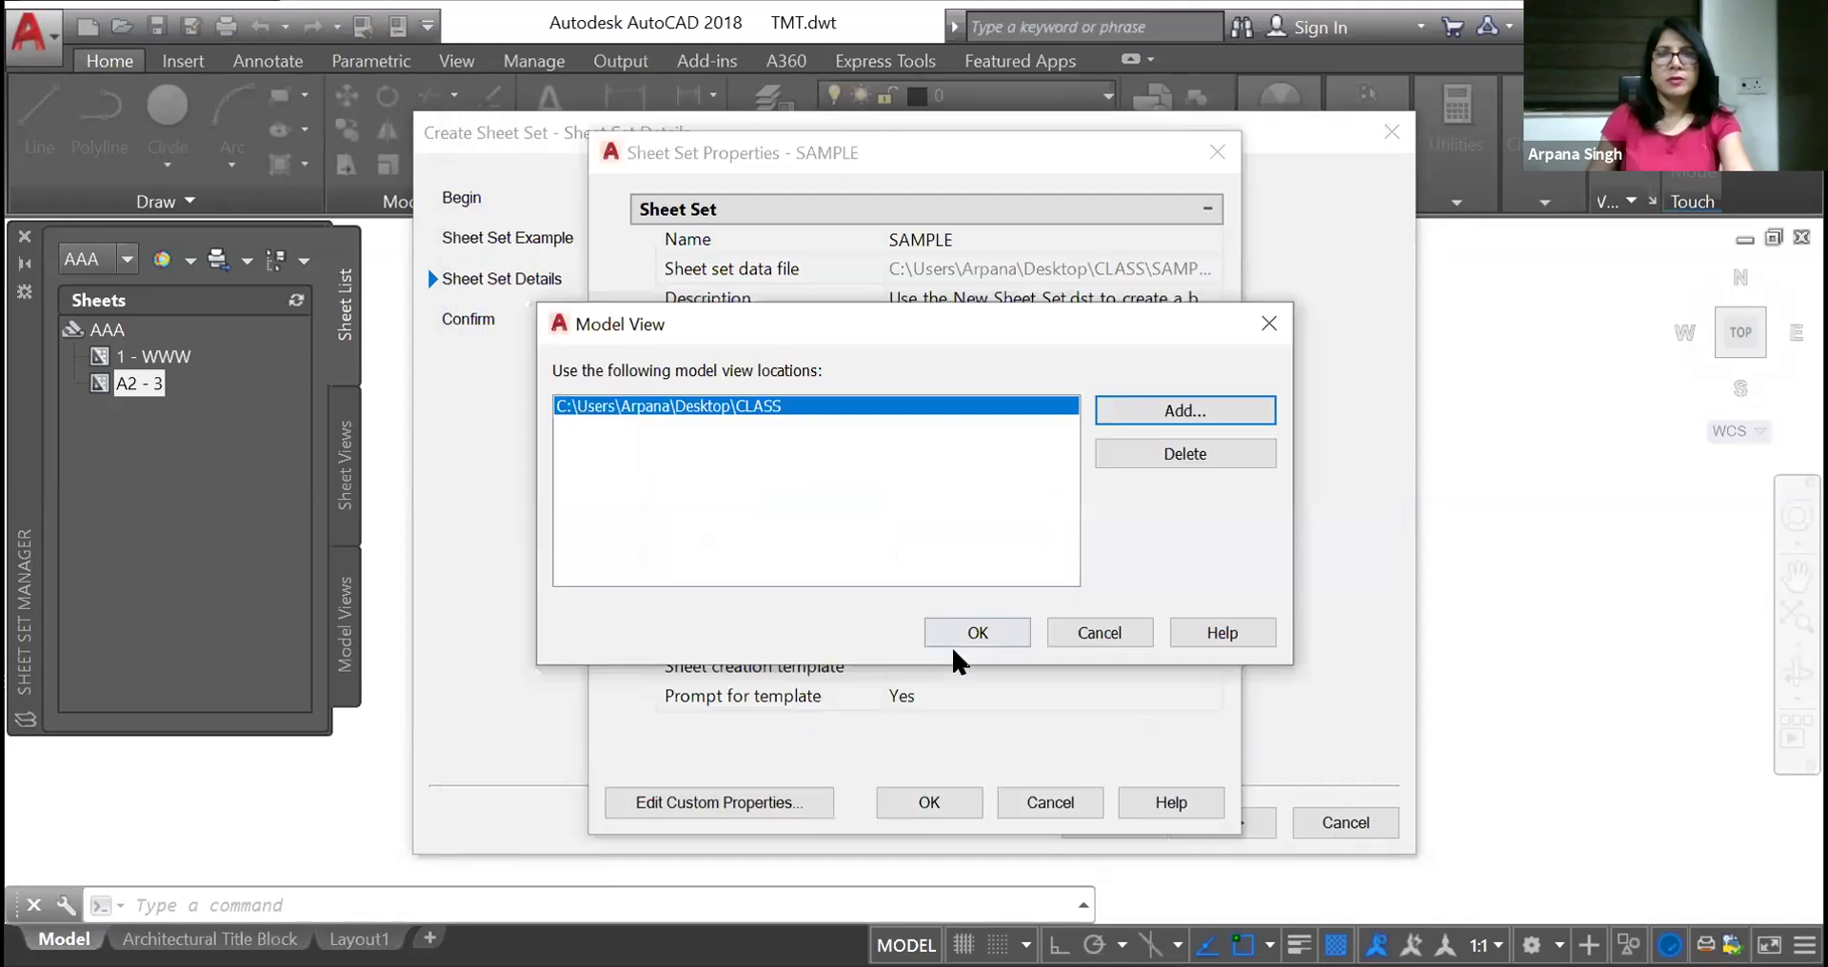
{"action": "left_click", "coordinate": [971, 636]}
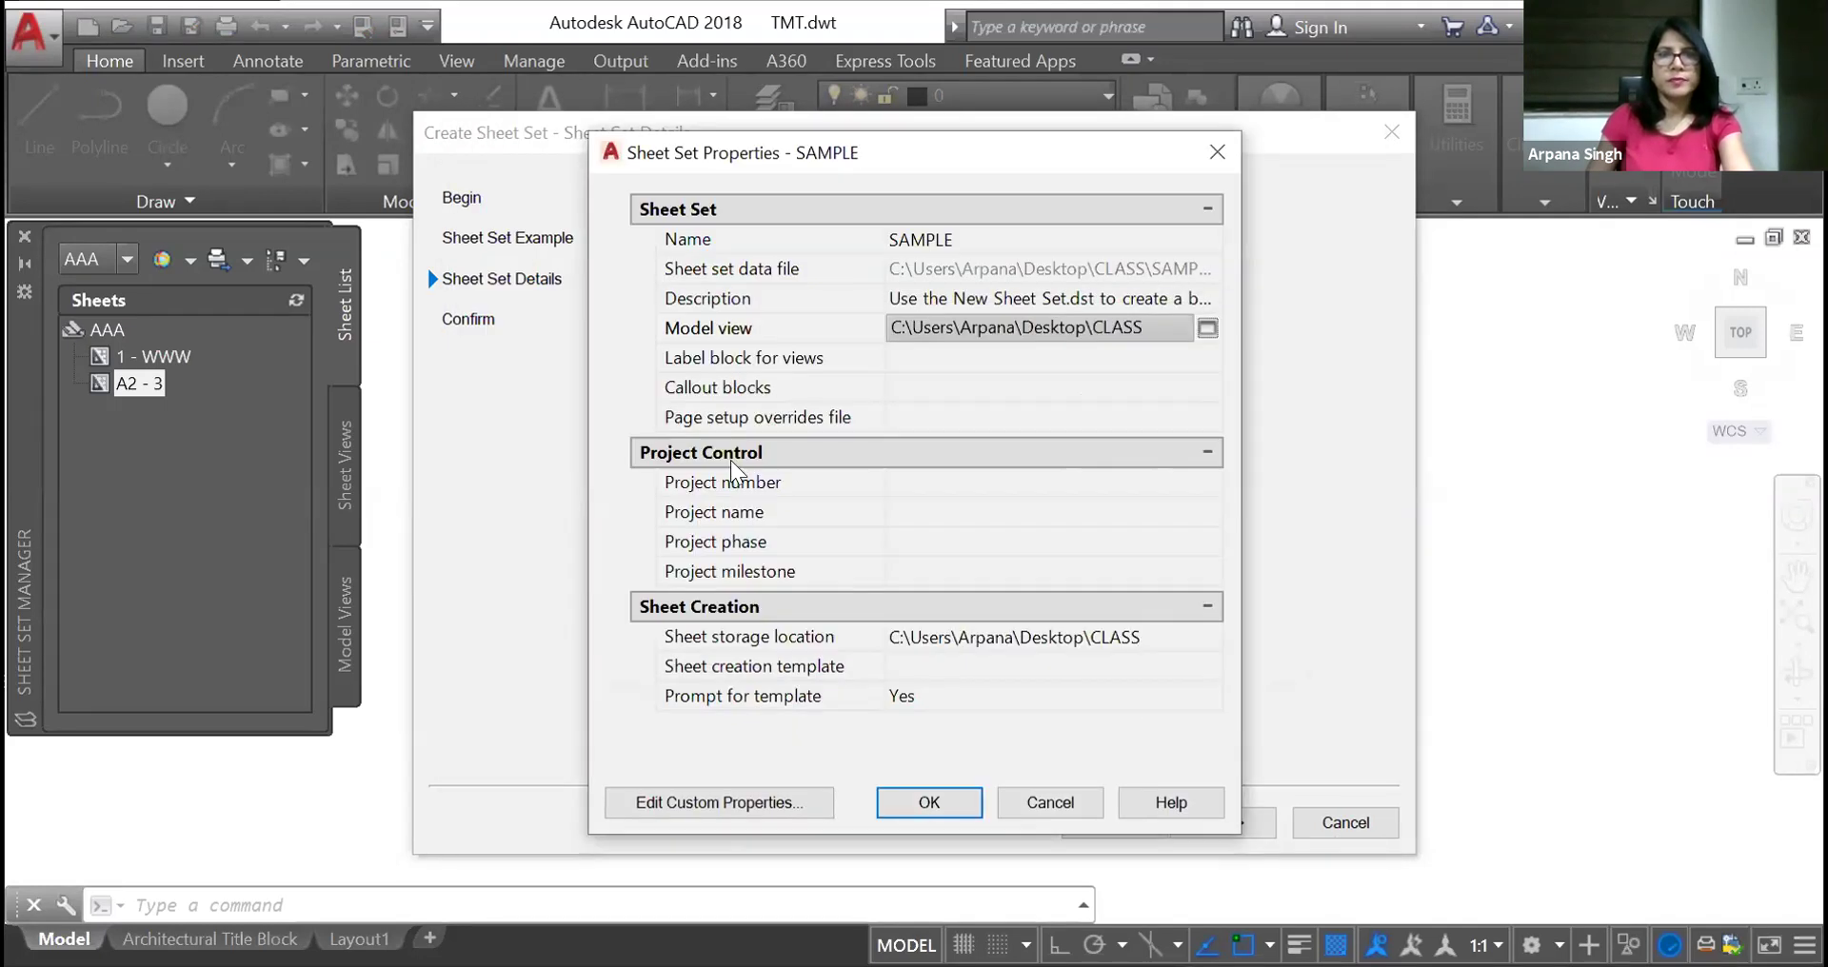
Set the sheet set's project number to AR 2354 and its project name to GIRLS HOSTEL
{"action": "left_click", "coordinate": [940, 491]}
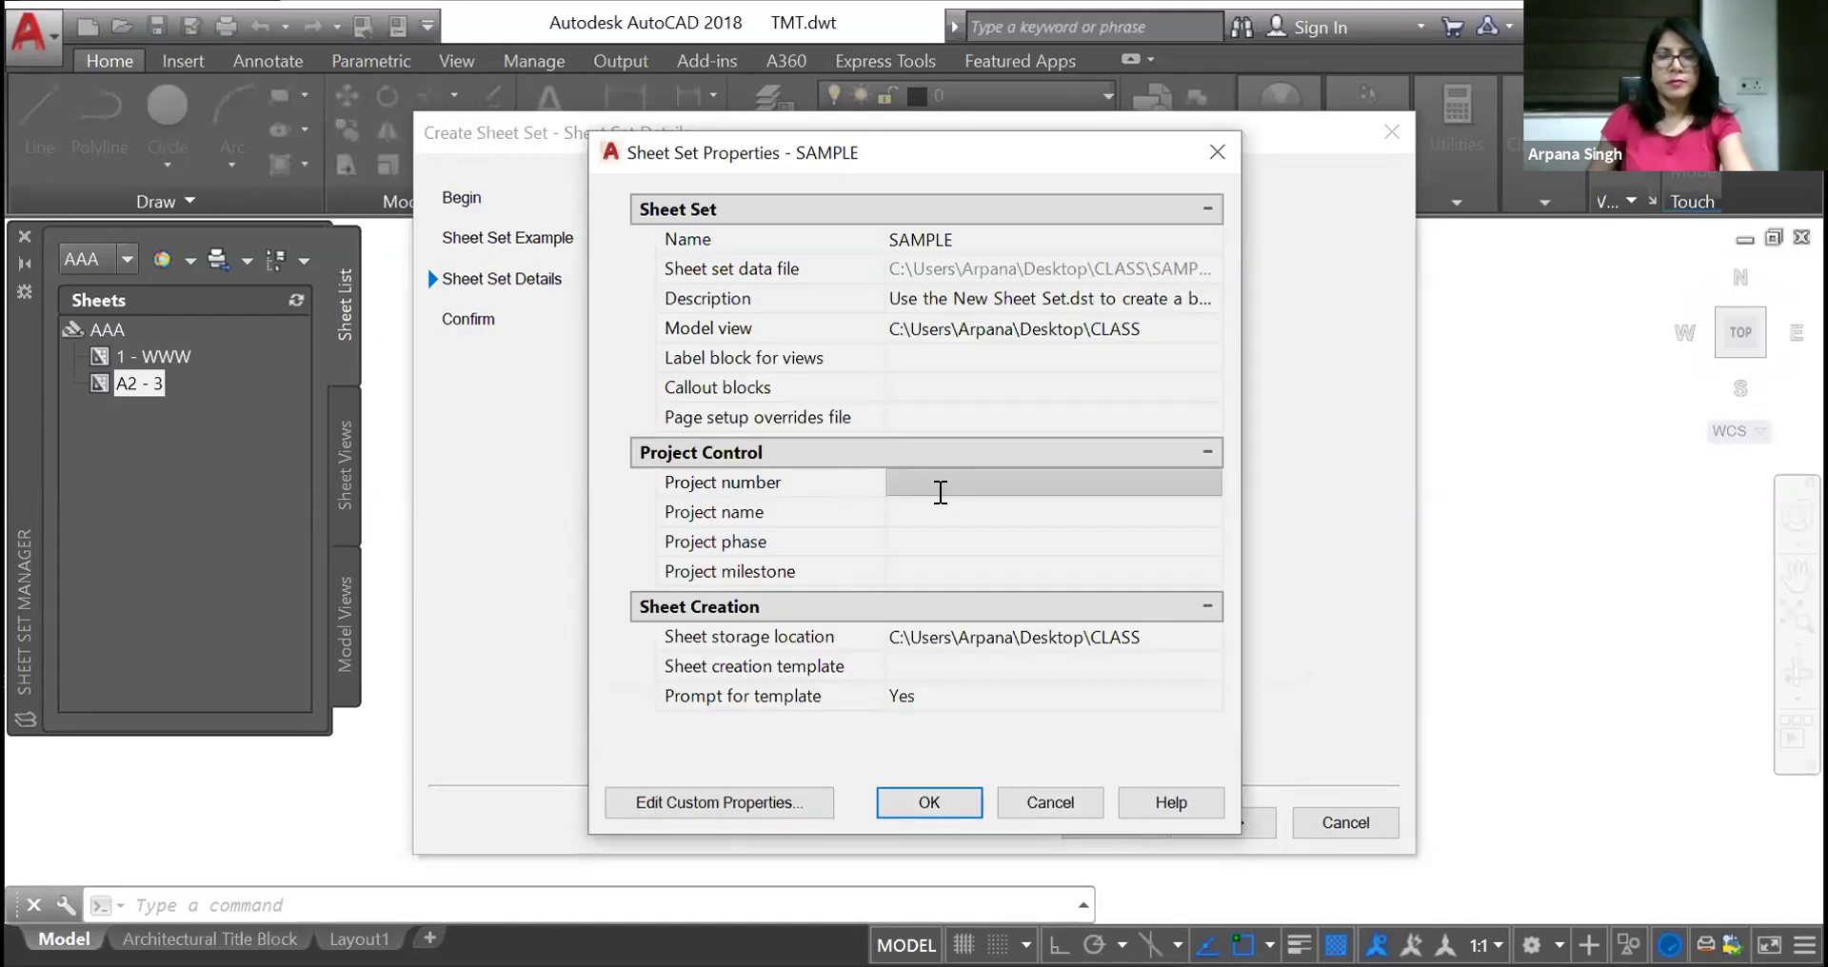
{"action": "type", "text": "AR"}
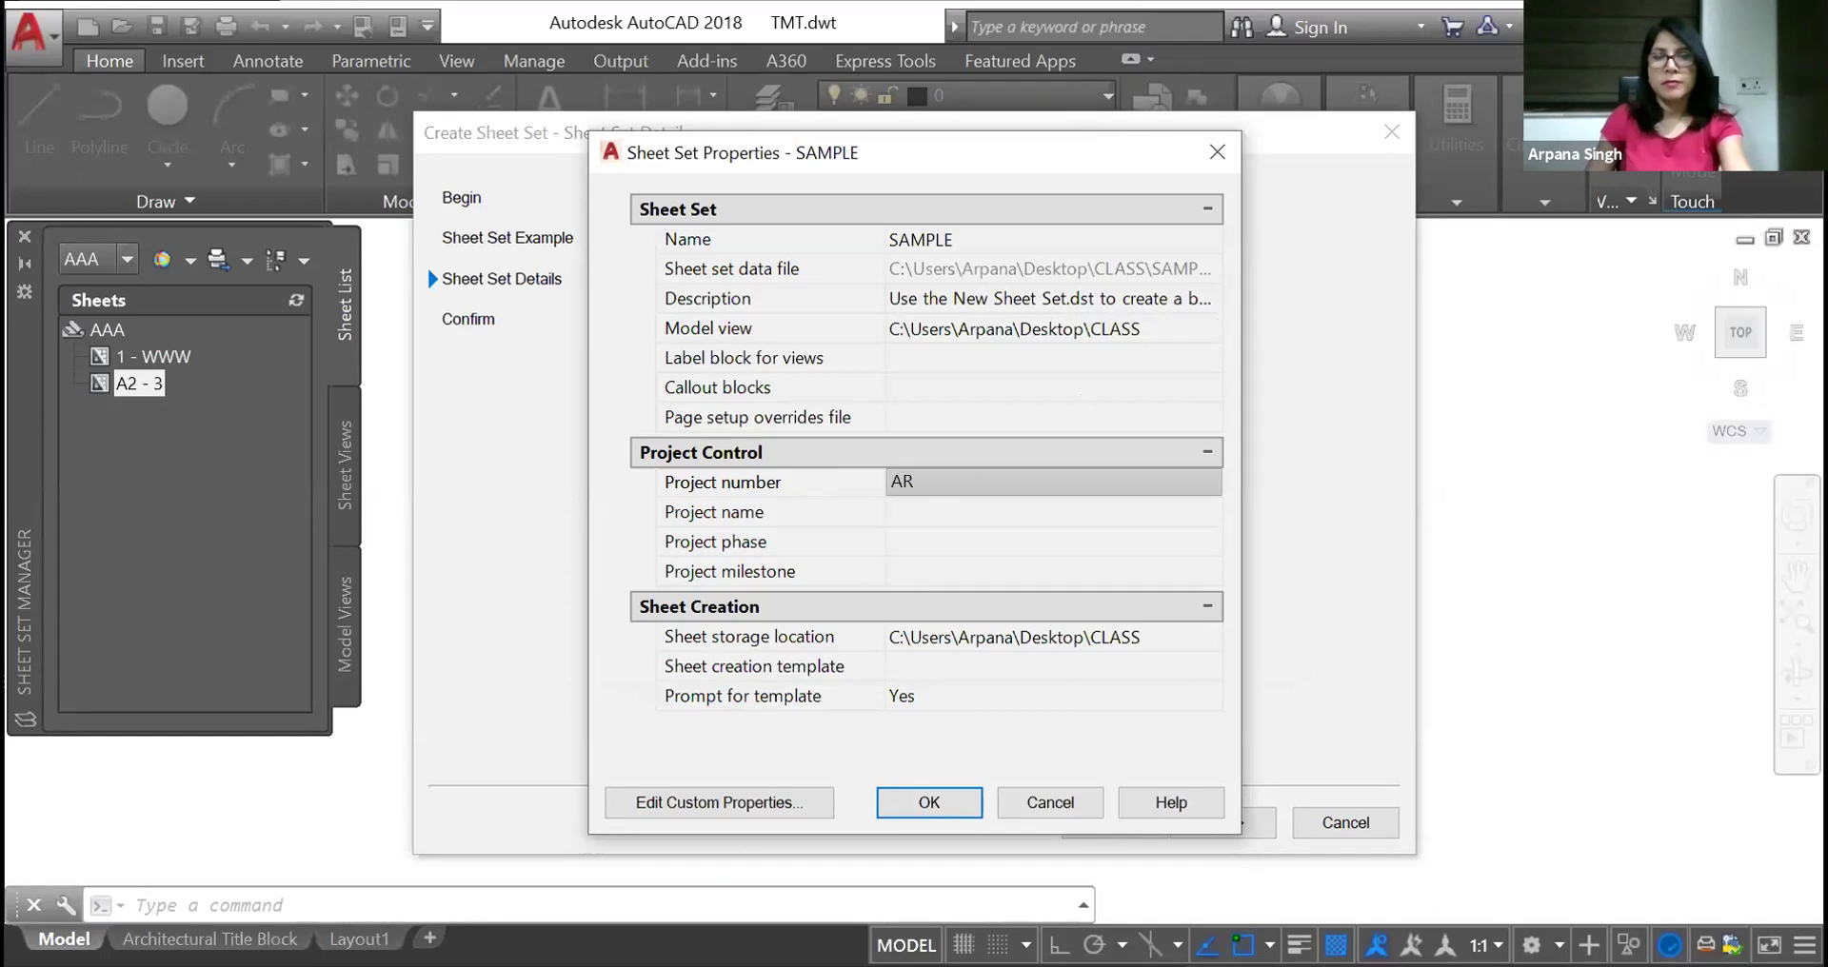
{"action": "type", "text": " 2354"}
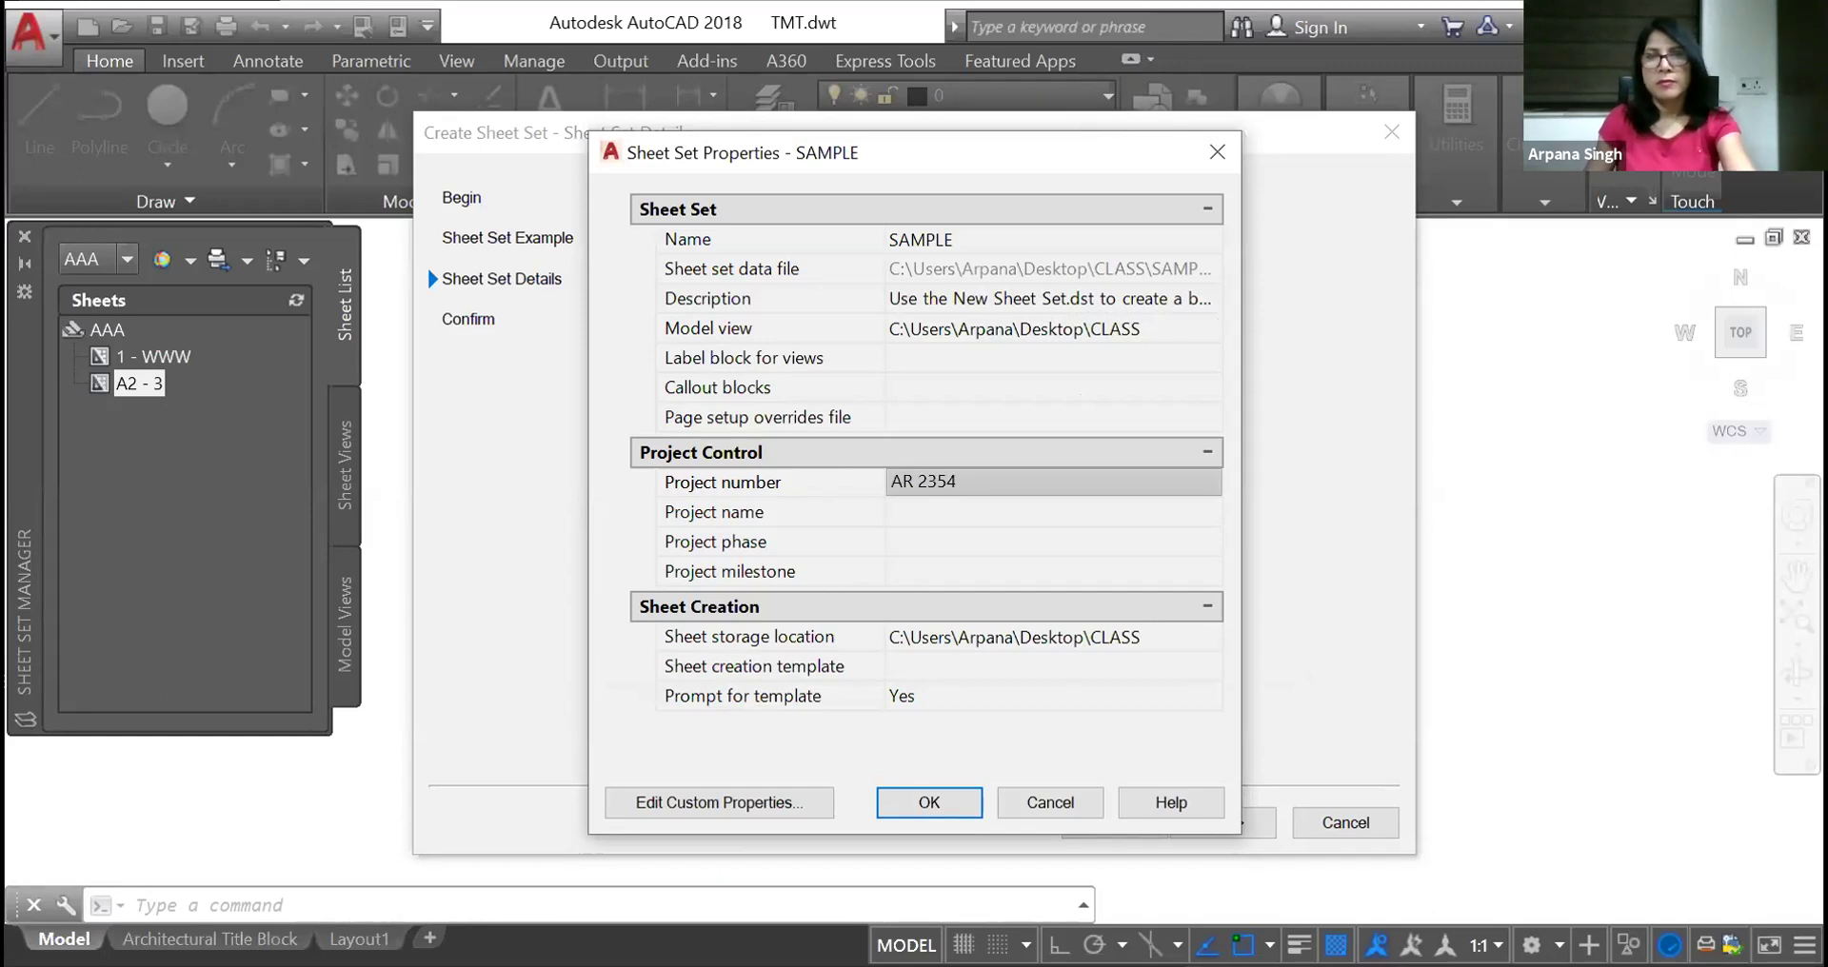
{"action": "left_click", "coordinate": [926, 519]}
{"action": "type", "text": "G"}
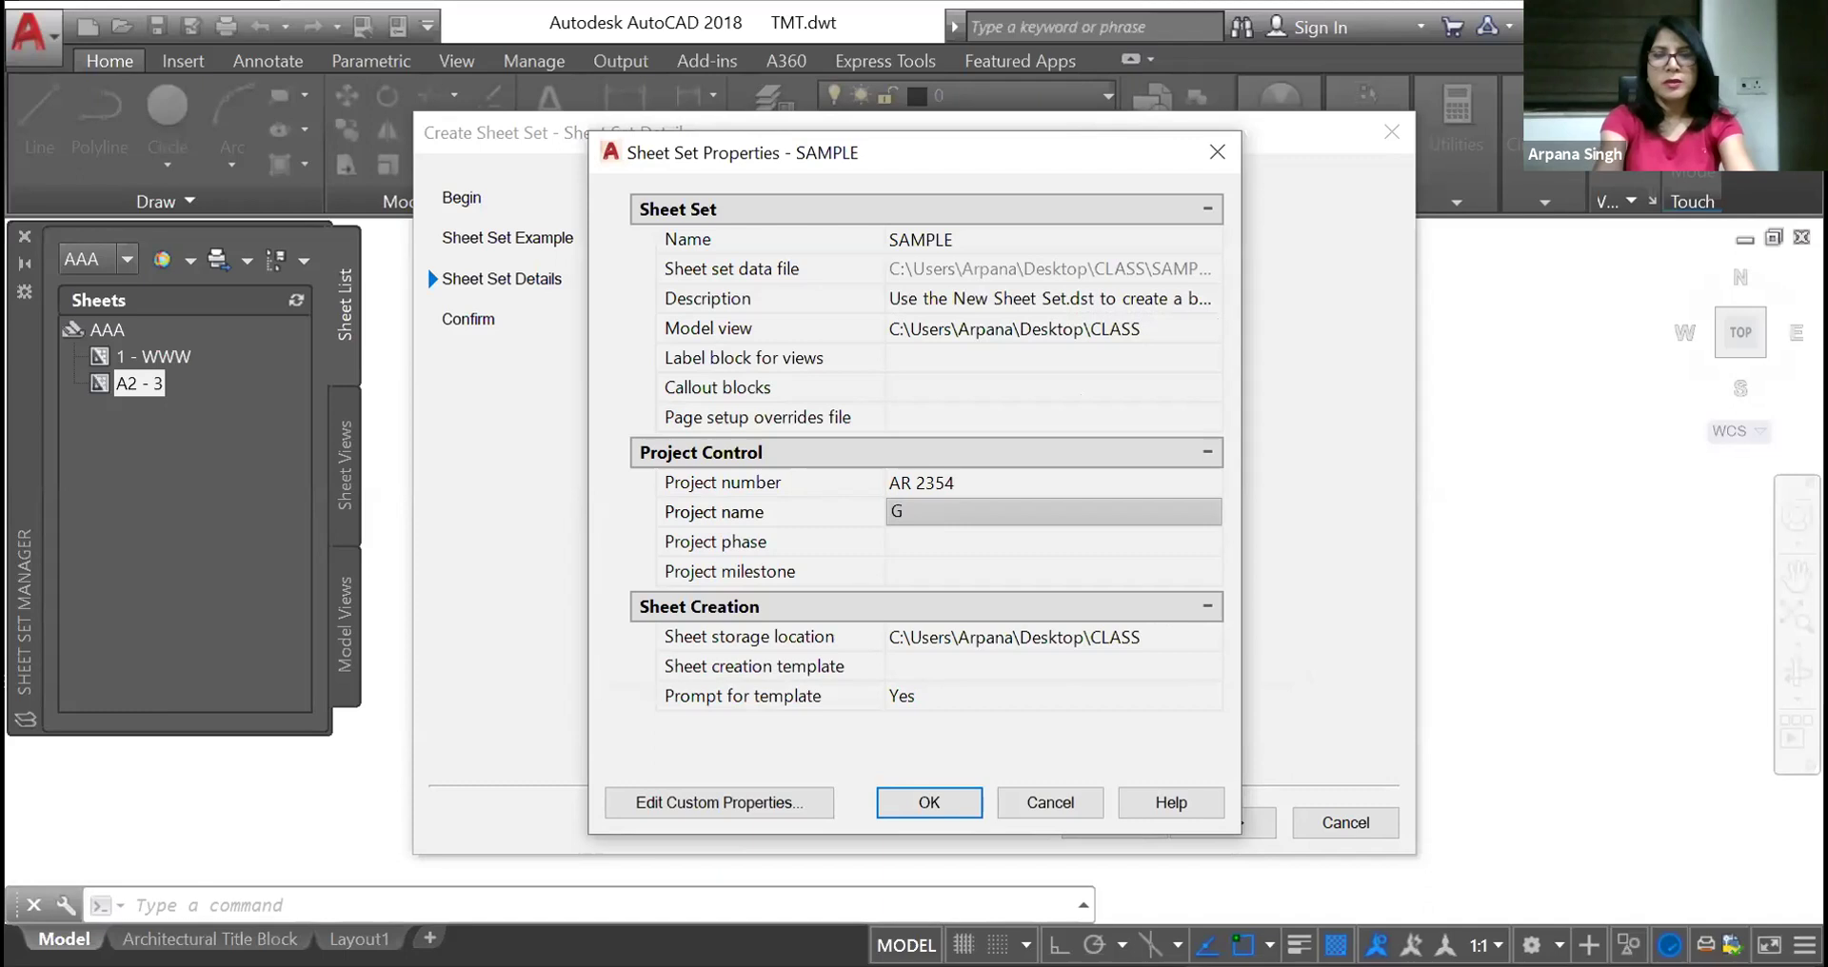
{"action": "type", "text": "IRLS"}
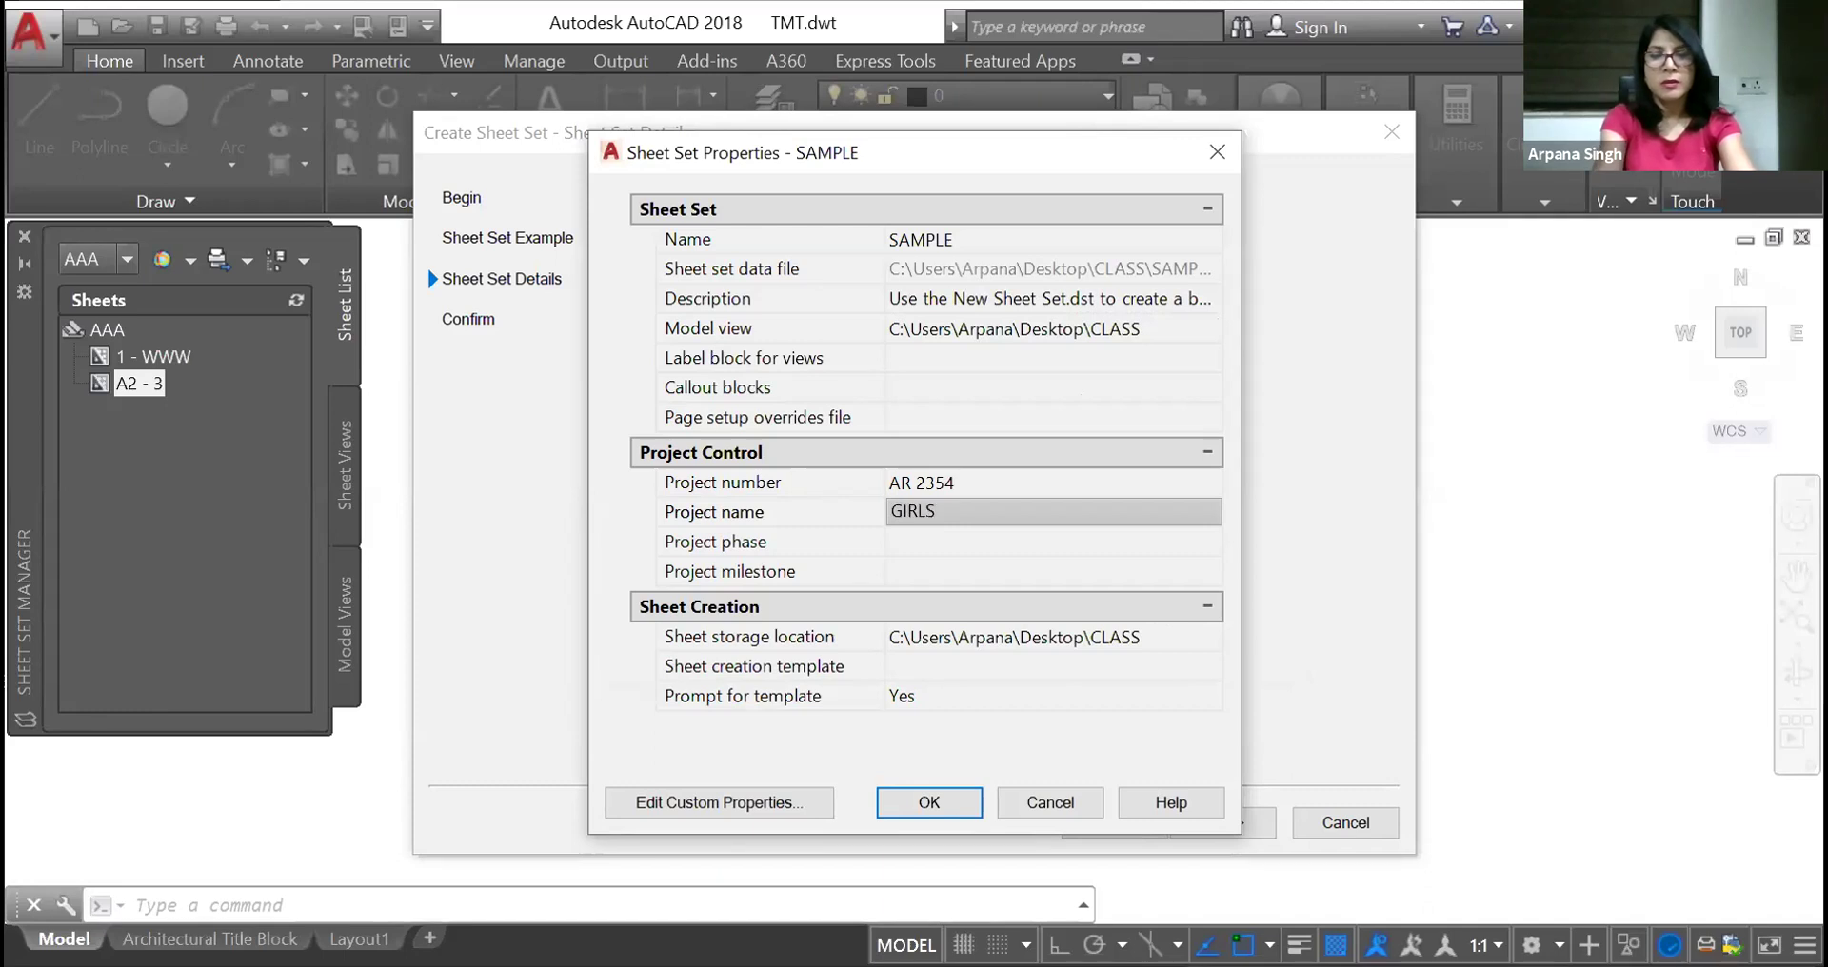
{"action": "type", "text": " HOSTEL"}
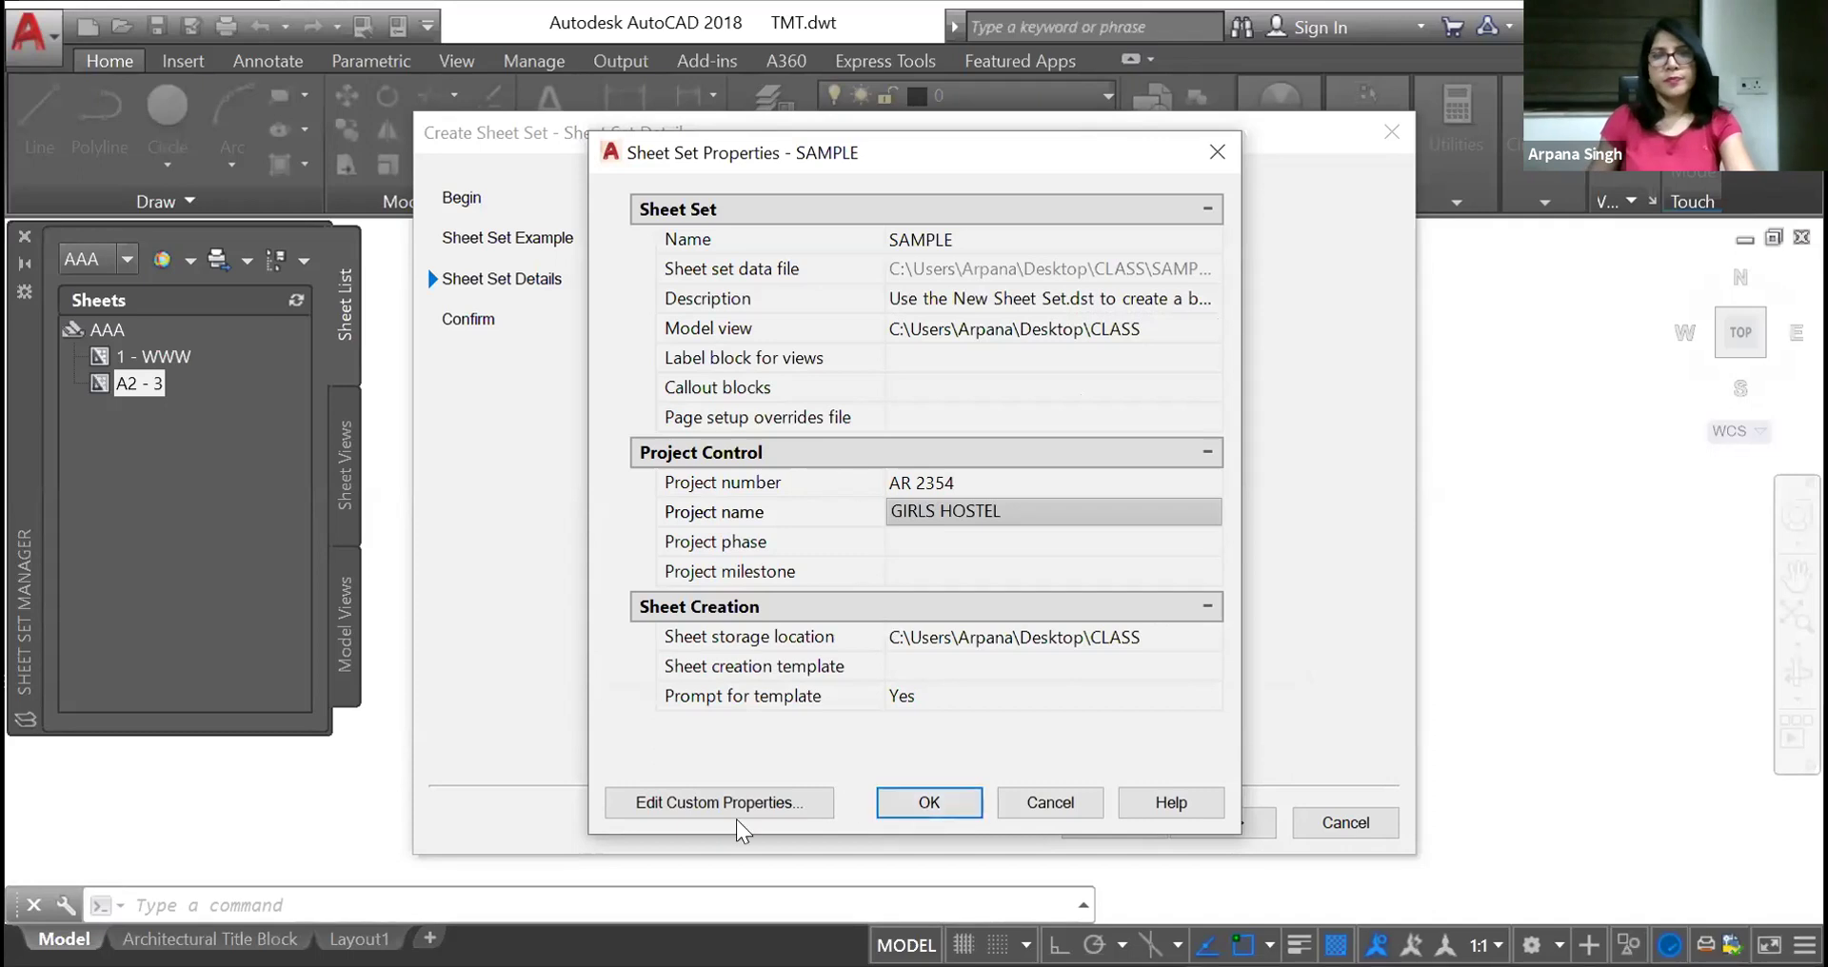
Set the sheet creation template to the Architectural Title Block layout of TMT.dwt in the CLASS folder
{"action": "left_click", "coordinate": [1118, 661]}
{"action": "left_click", "coordinate": [1208, 666]}
{"action": "left_click", "coordinate": [1225, 385]}
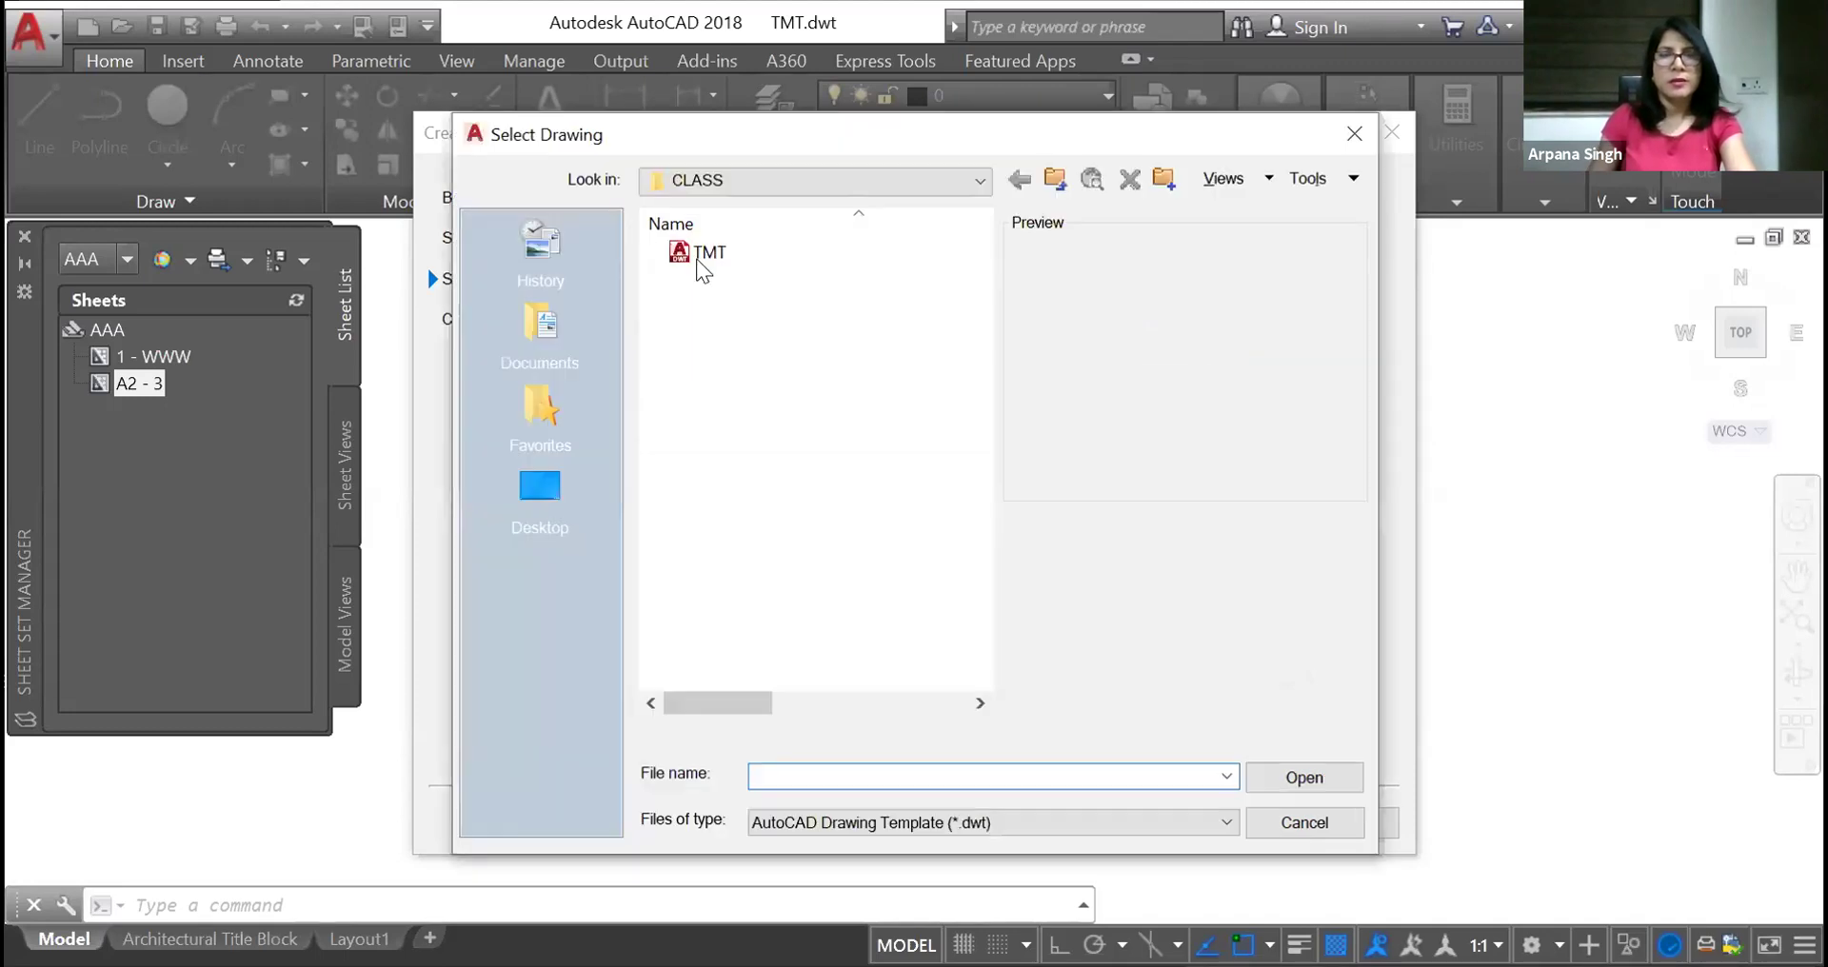
{"action": "left_click", "coordinate": [698, 255]}
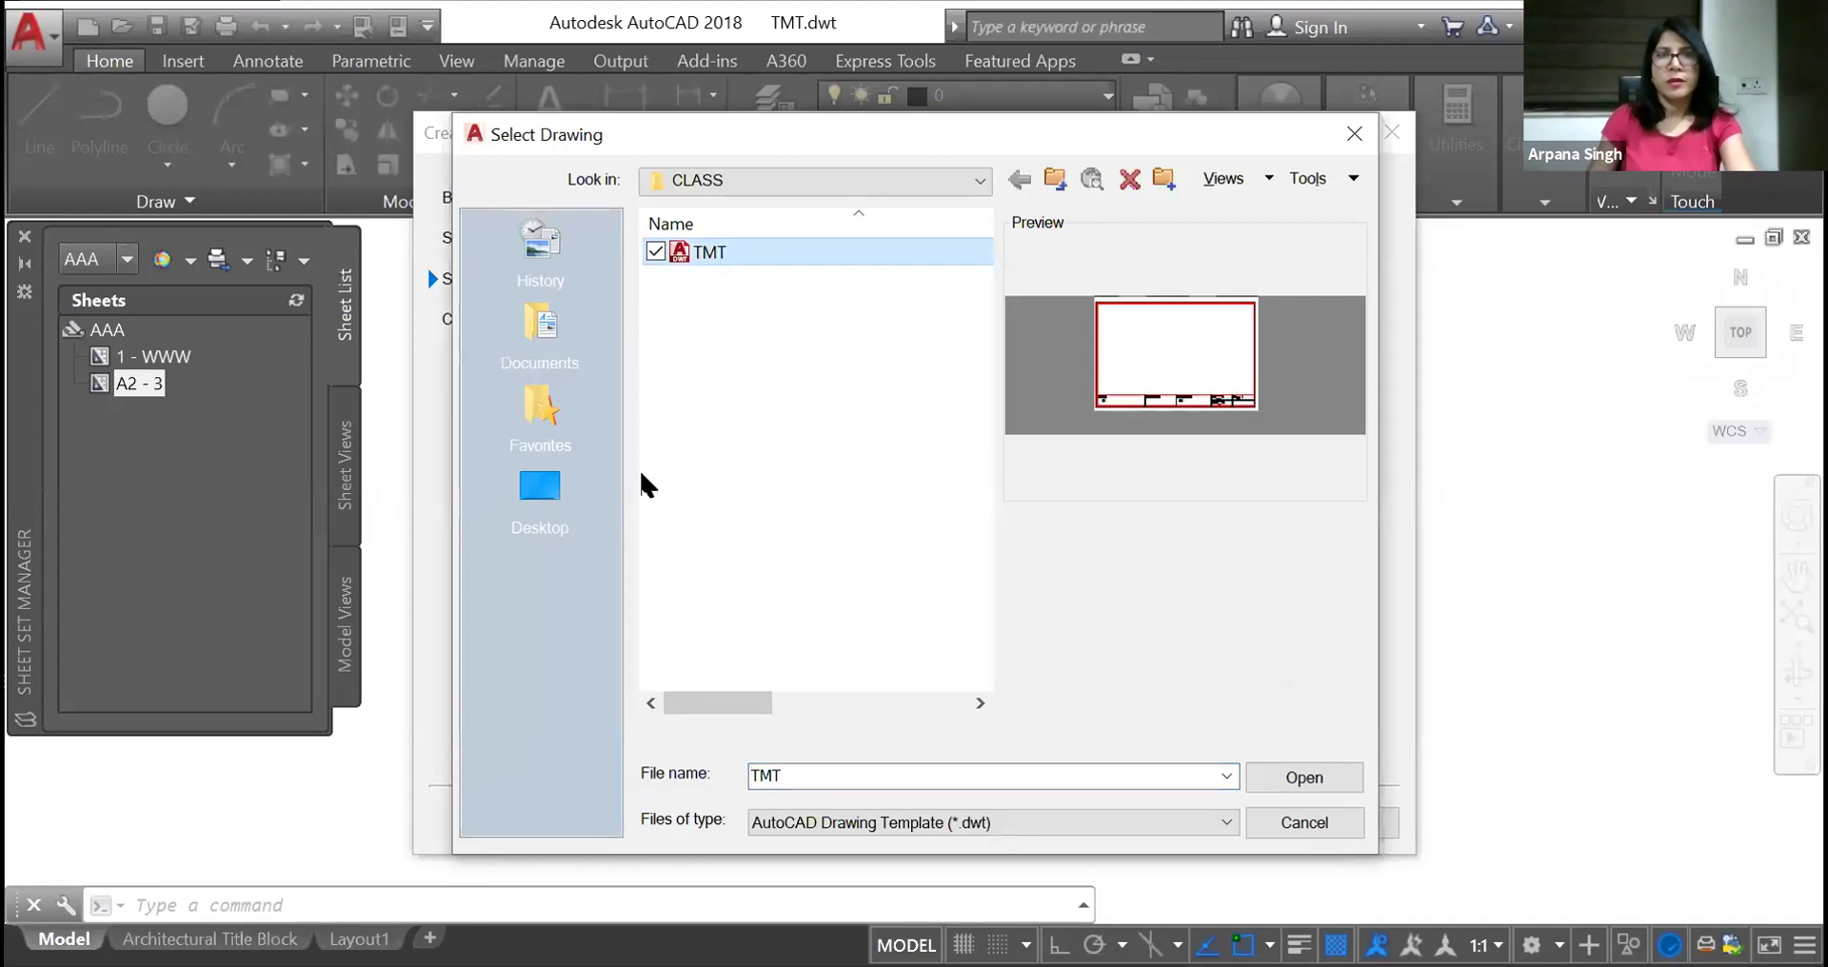
{"action": "key", "text": "Return"}
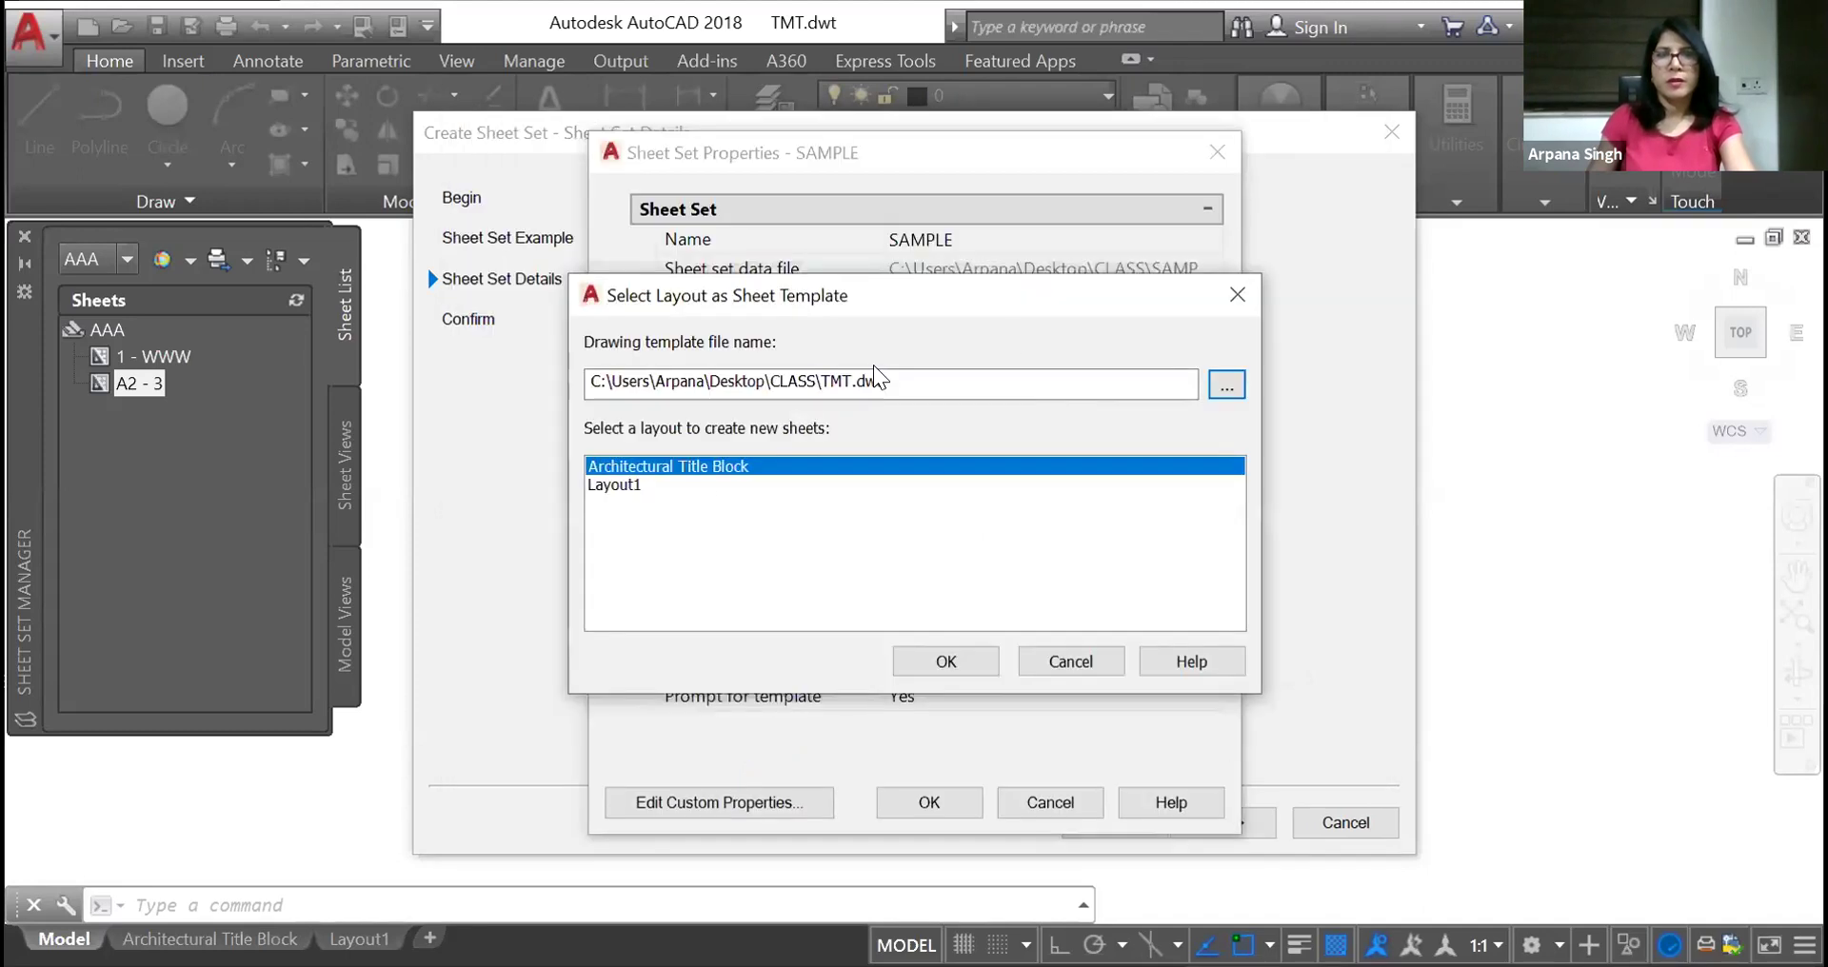
{"action": "left_click", "coordinate": [947, 661]}
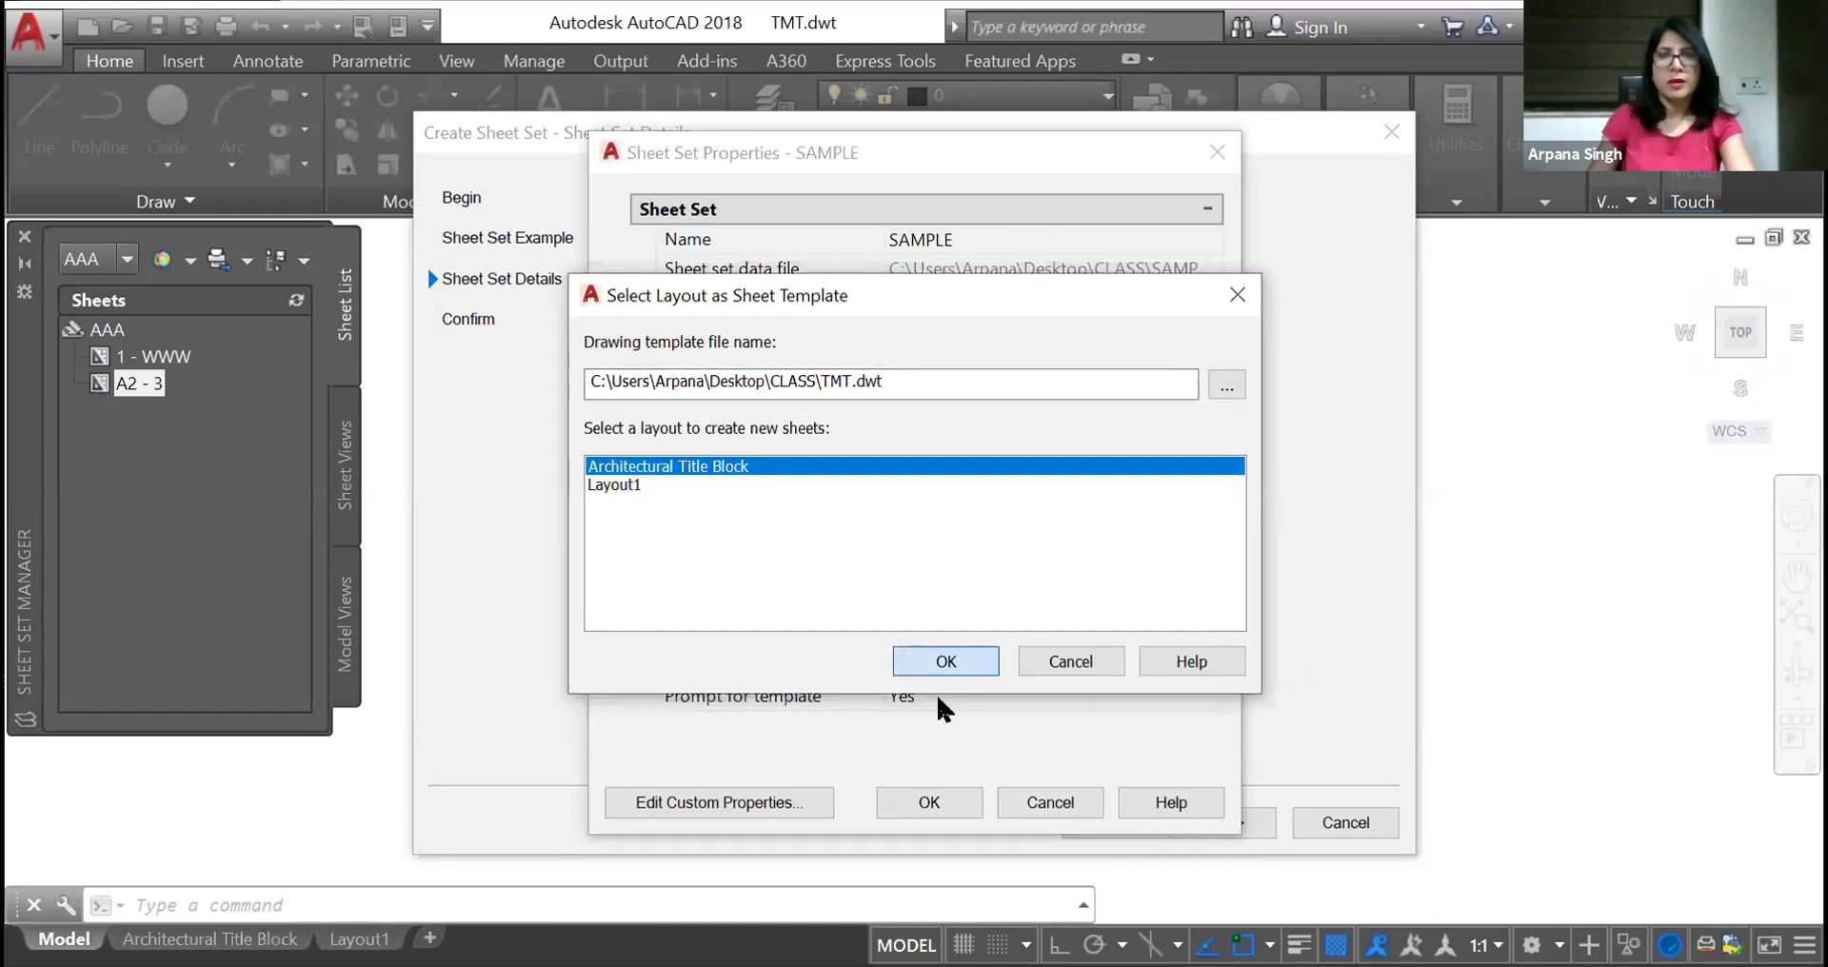
Set Prompt for template to No, accept the properties and finish creating the SAMPLE sheet set
{"action": "left_click", "coordinate": [1204, 687]}
{"action": "left_click", "coordinate": [980, 696]}
{"action": "left_click", "coordinate": [952, 747]}
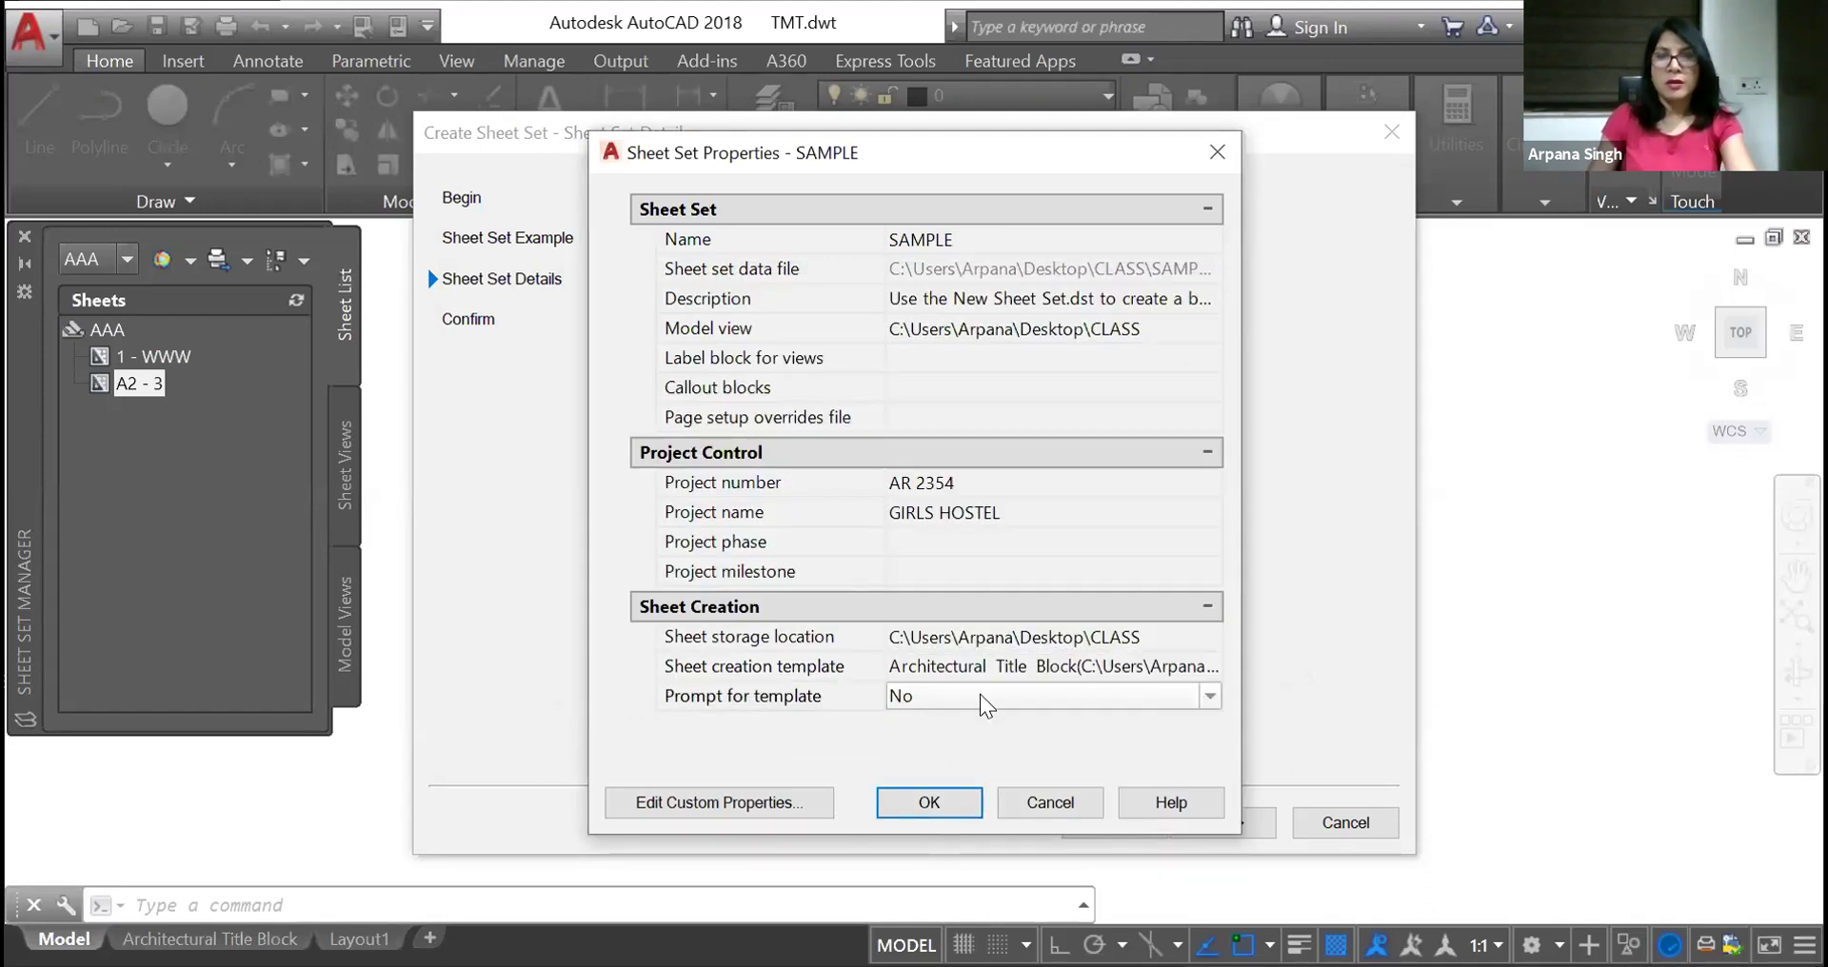
{"action": "left_click", "coordinate": [929, 806]}
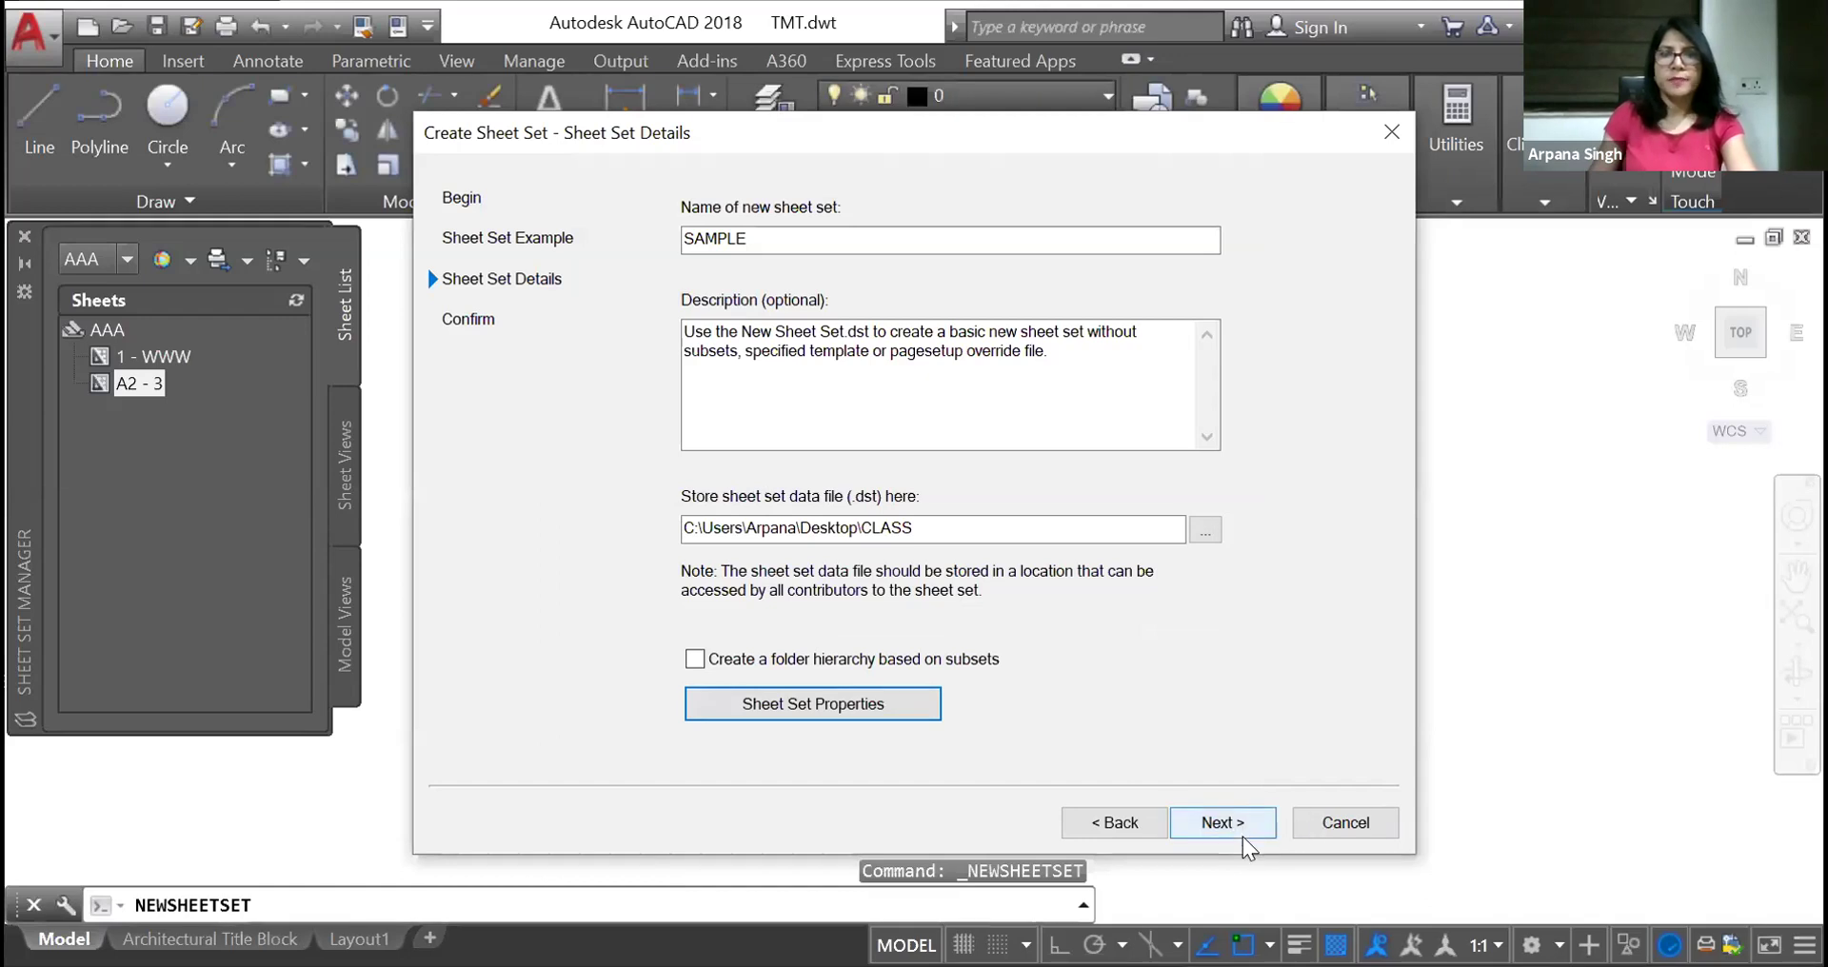
{"action": "left_click", "coordinate": [1238, 829]}
{"action": "left_click", "coordinate": [1227, 821]}
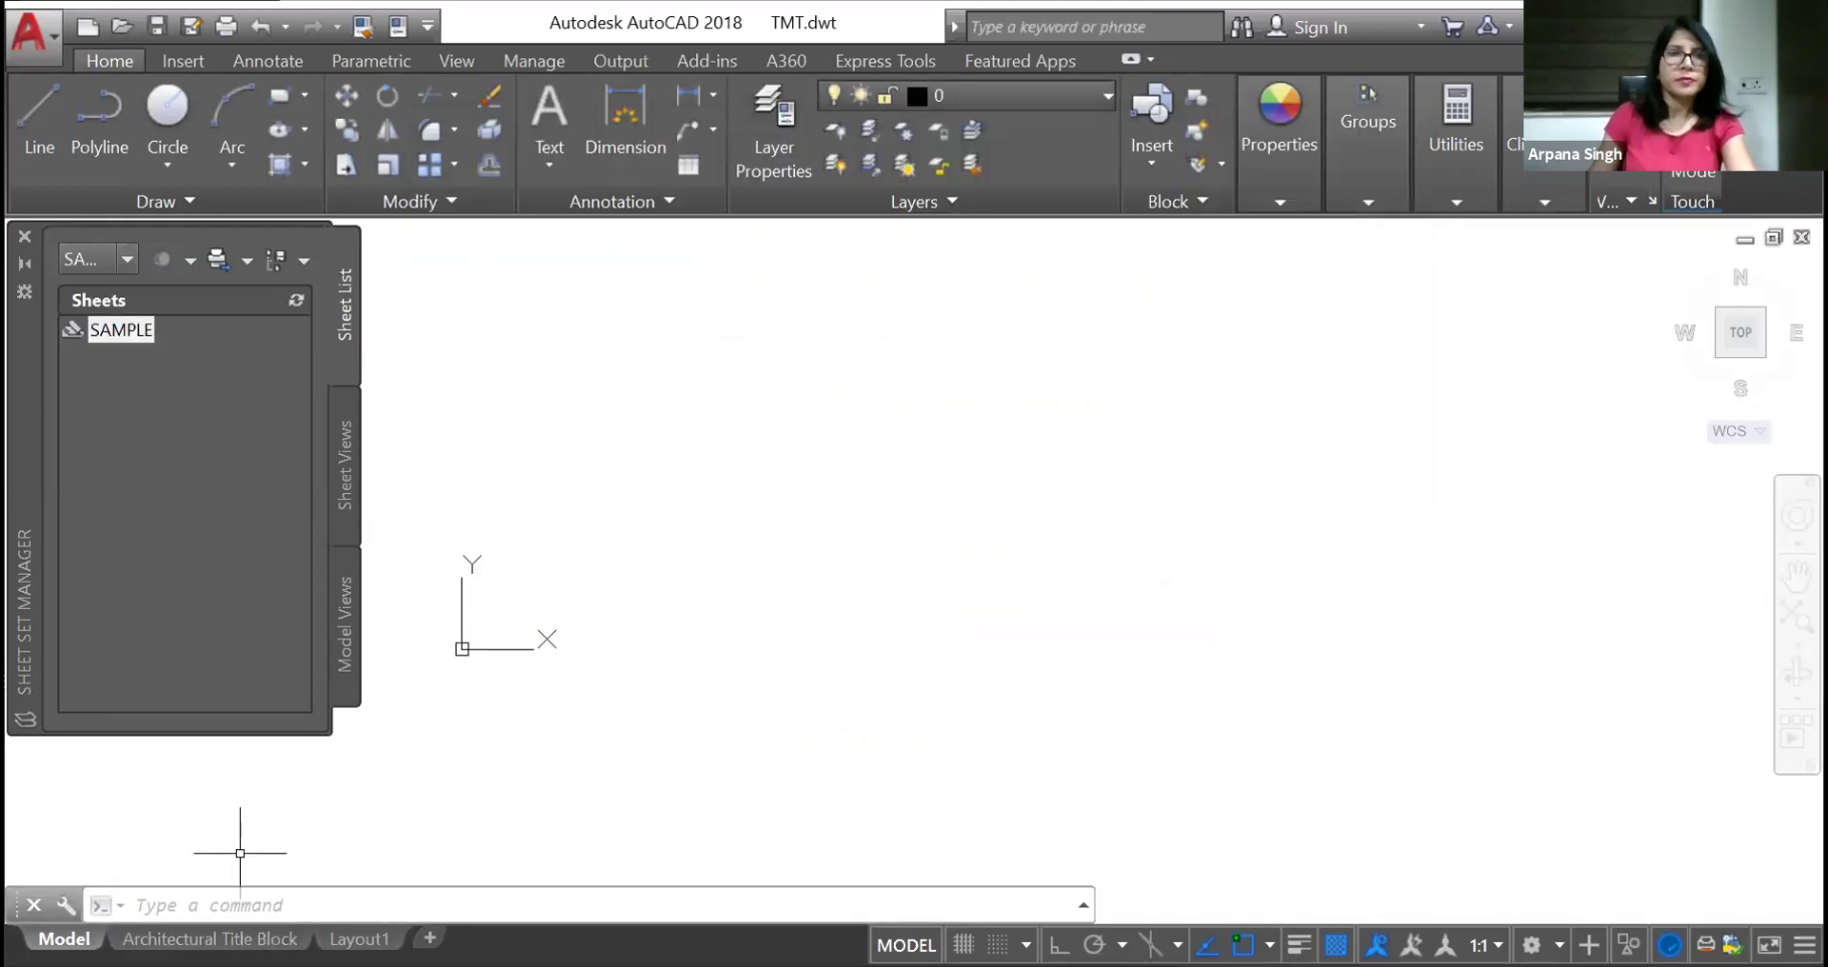
Show Layout1 of TMT.dwt and check the drawings listed under the SAMPLE set's model view location
{"action": "left_click", "coordinate": [214, 940]}
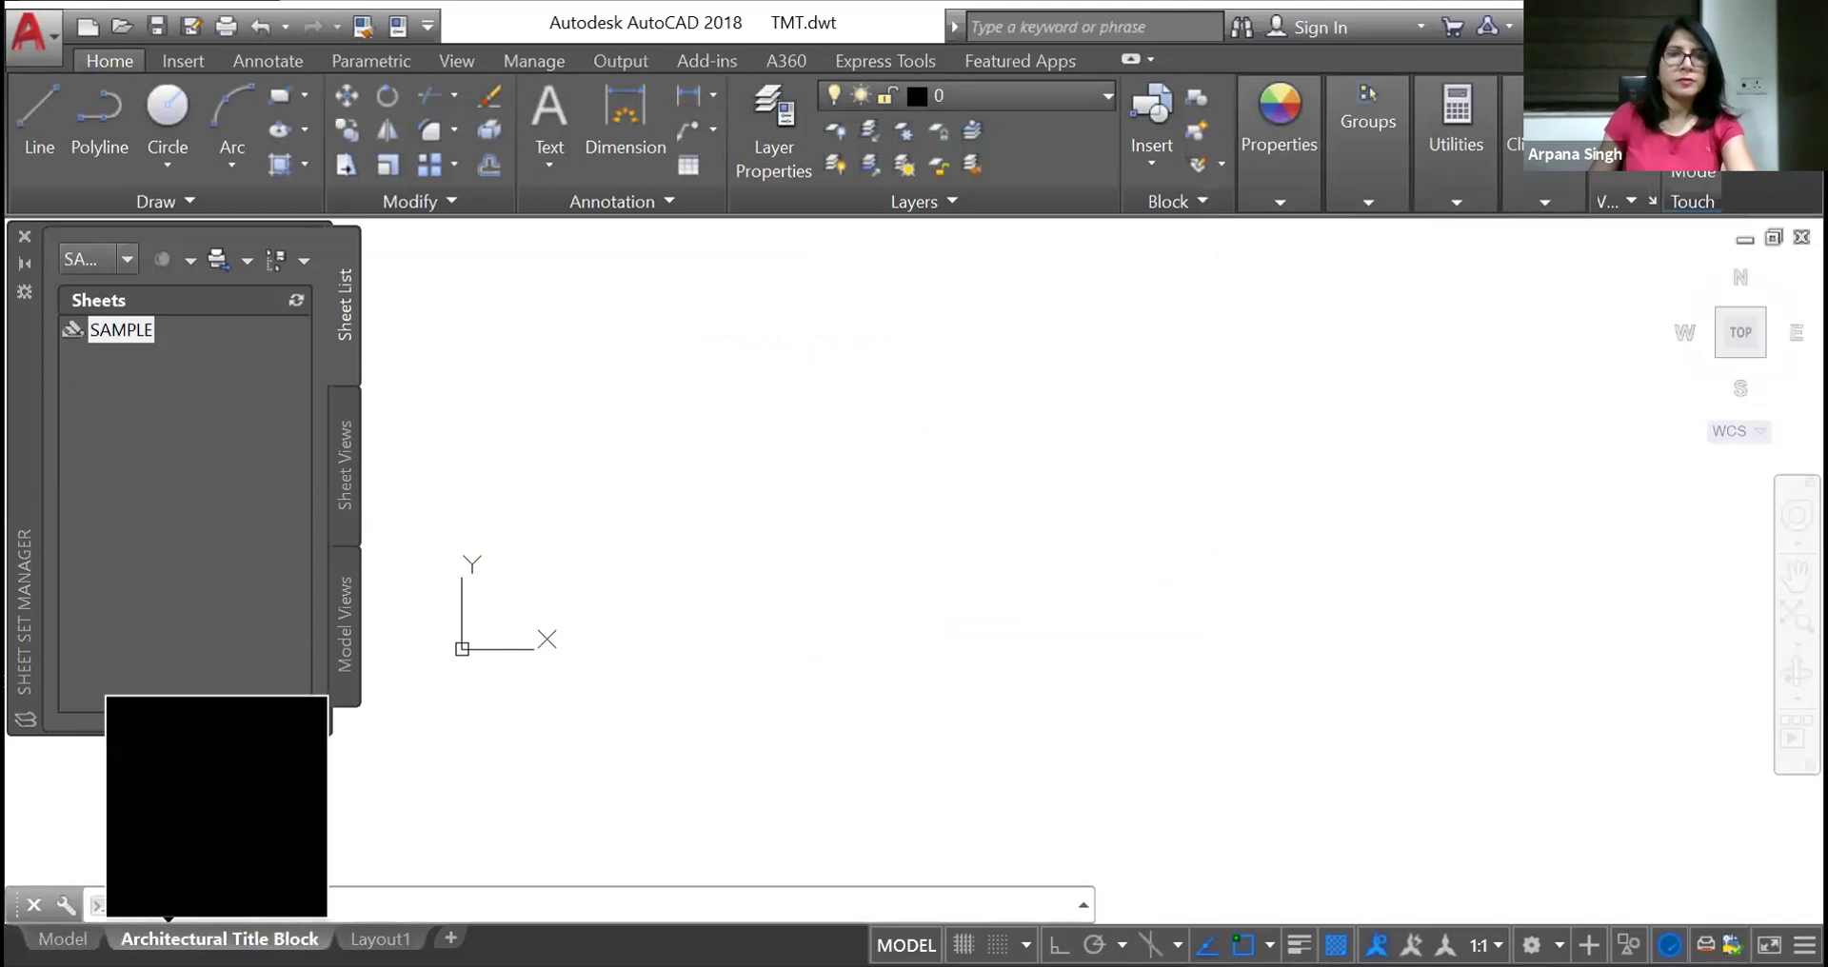
{"action": "left_click", "coordinate": [360, 940]}
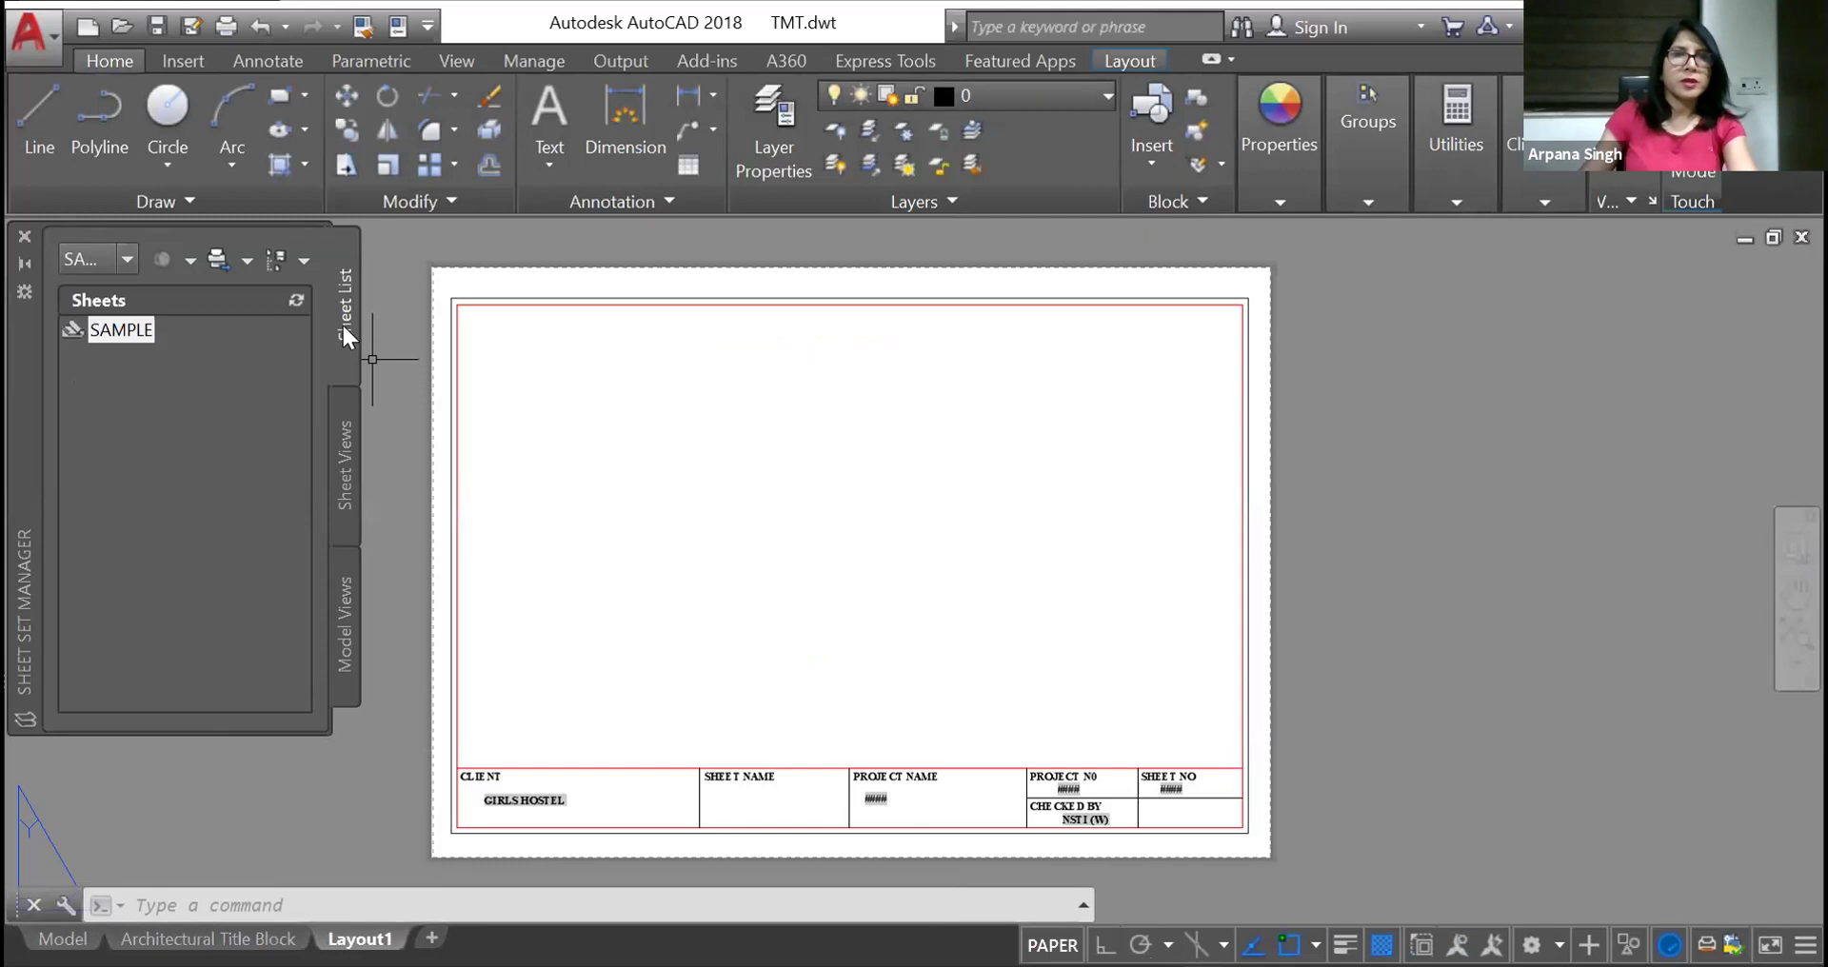
{"action": "left_click", "coordinate": [347, 636]}
{"action": "left_click", "coordinate": [73, 331]}
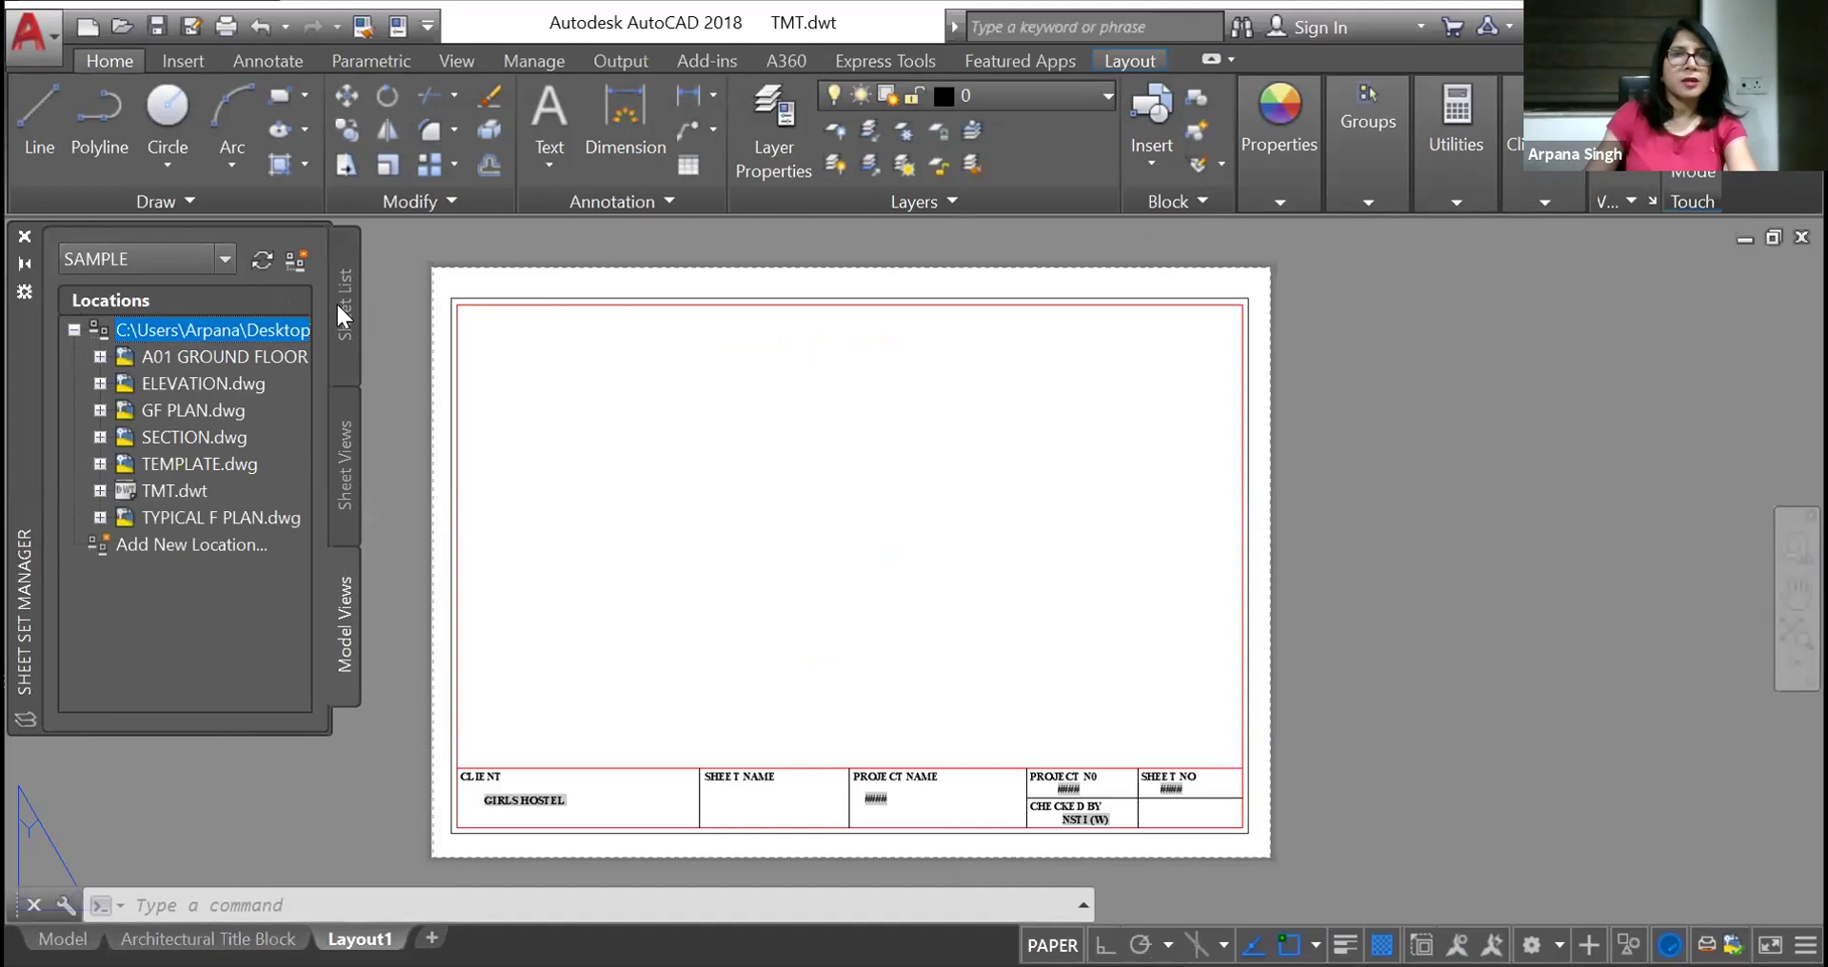
Start a new sheet in the SAMPLE sheet set and number it A01
{"action": "right_click", "coordinate": [105, 327]}
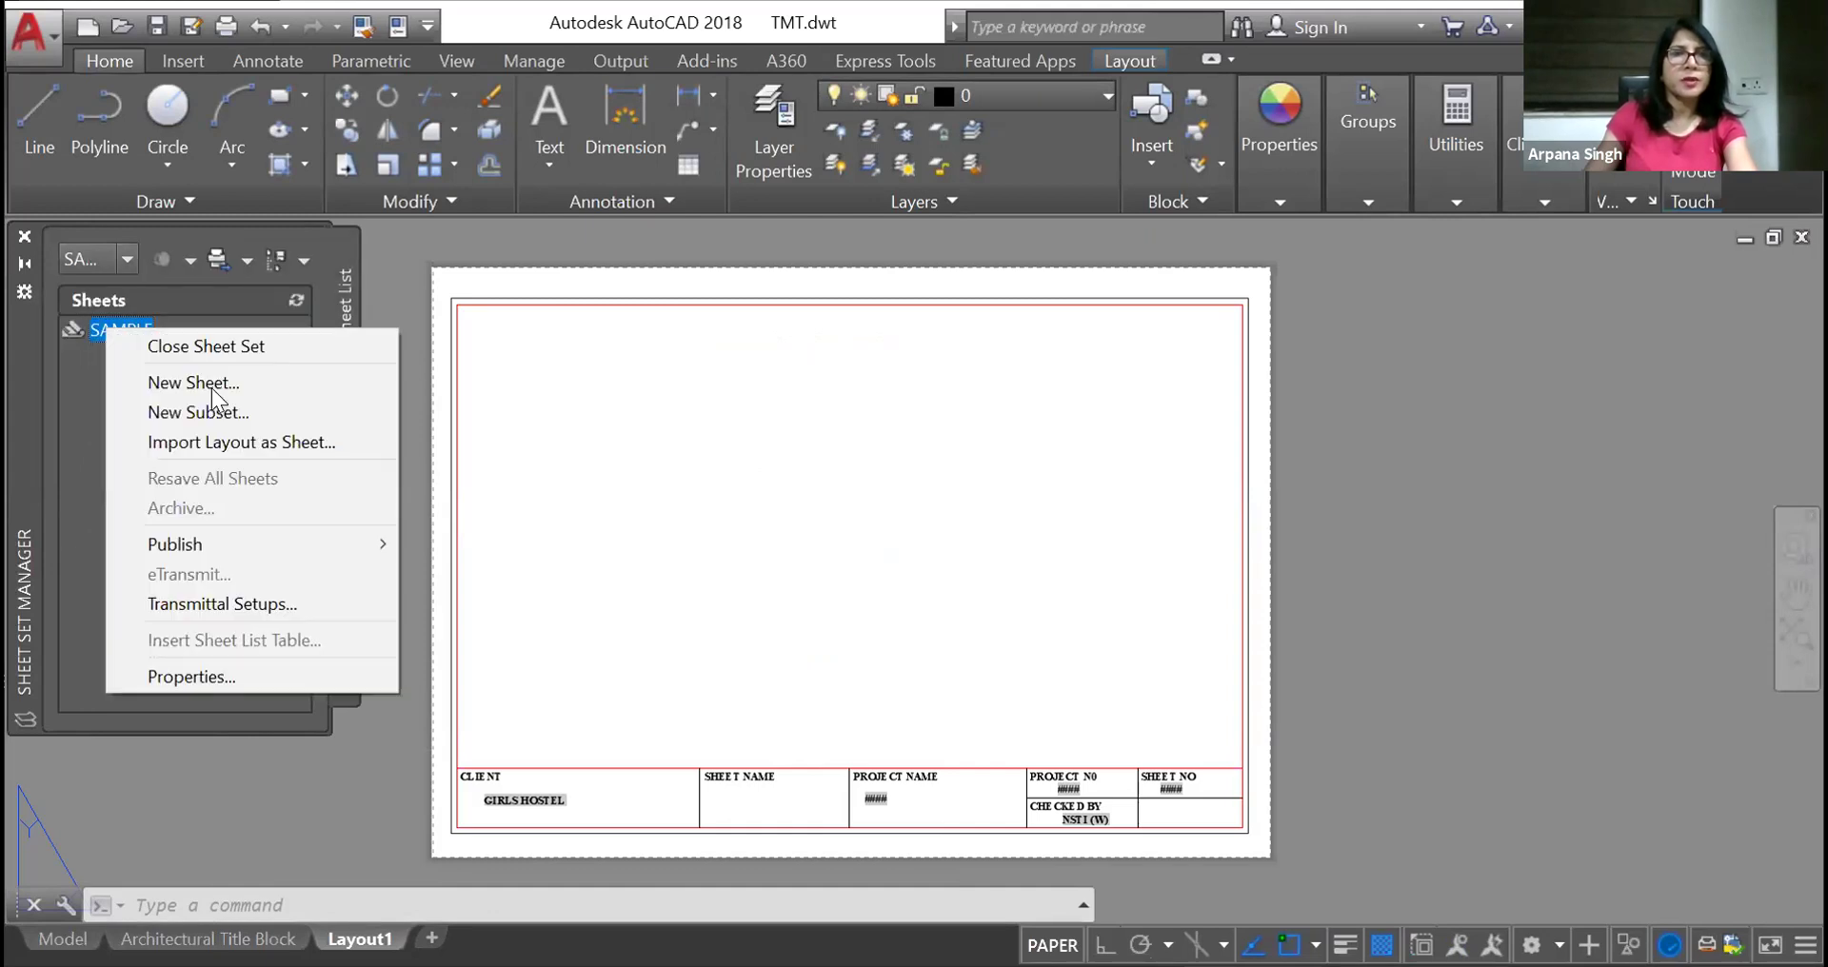
{"action": "left_click", "coordinate": [212, 384]}
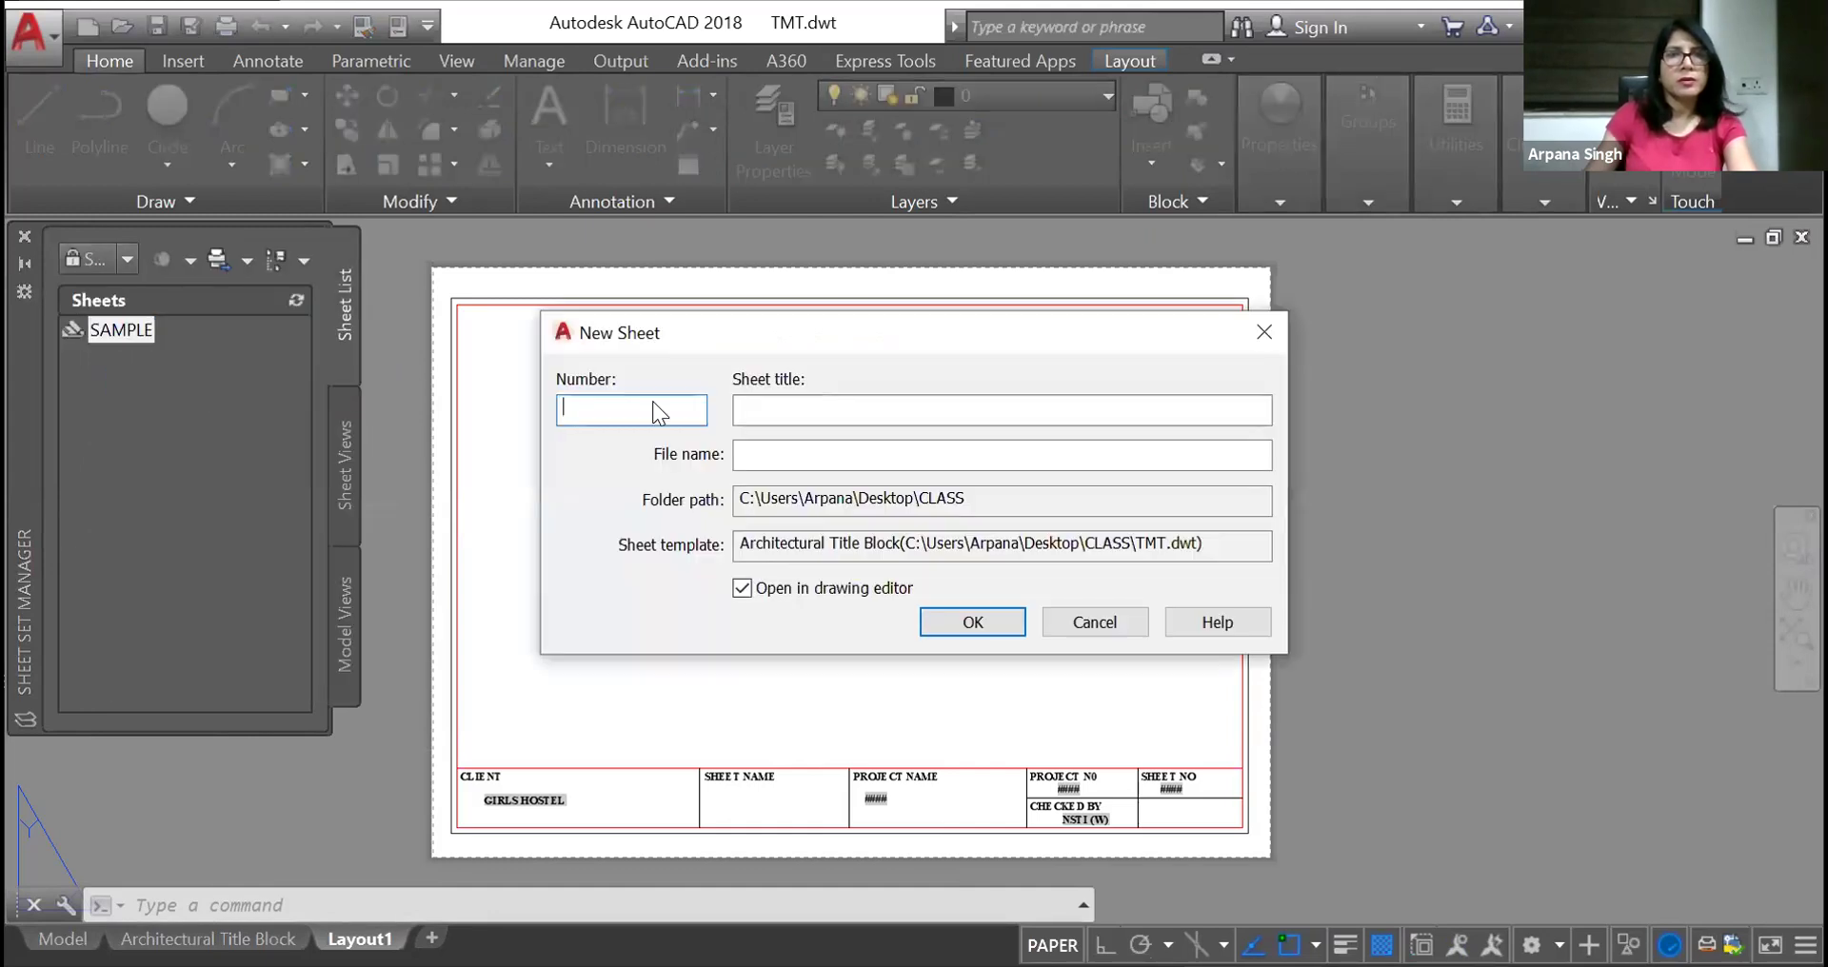
{"action": "type", "text": "A"}
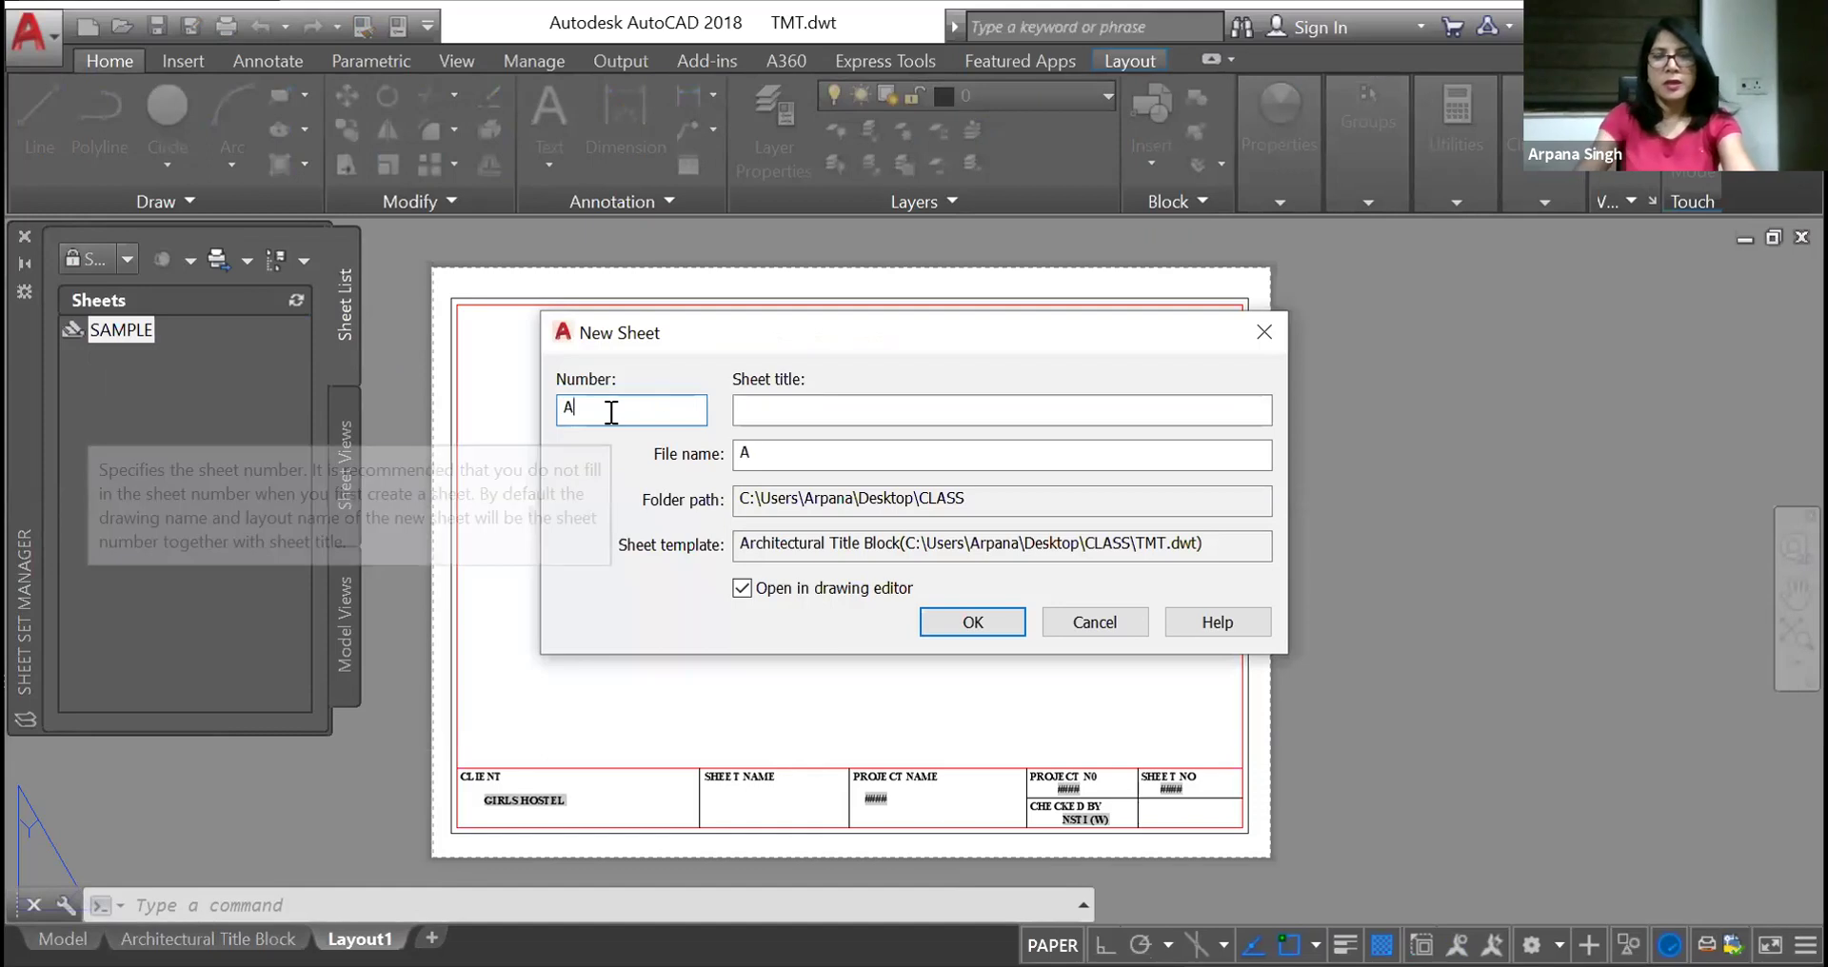
{"action": "type", "text": "01"}
Title the new sheet GROUND FLOOR PLAN and create it, keeping it set to open in the drawing editor
{"action": "left_click", "coordinate": [808, 410]}
{"action": "type", "text": "GRON"}
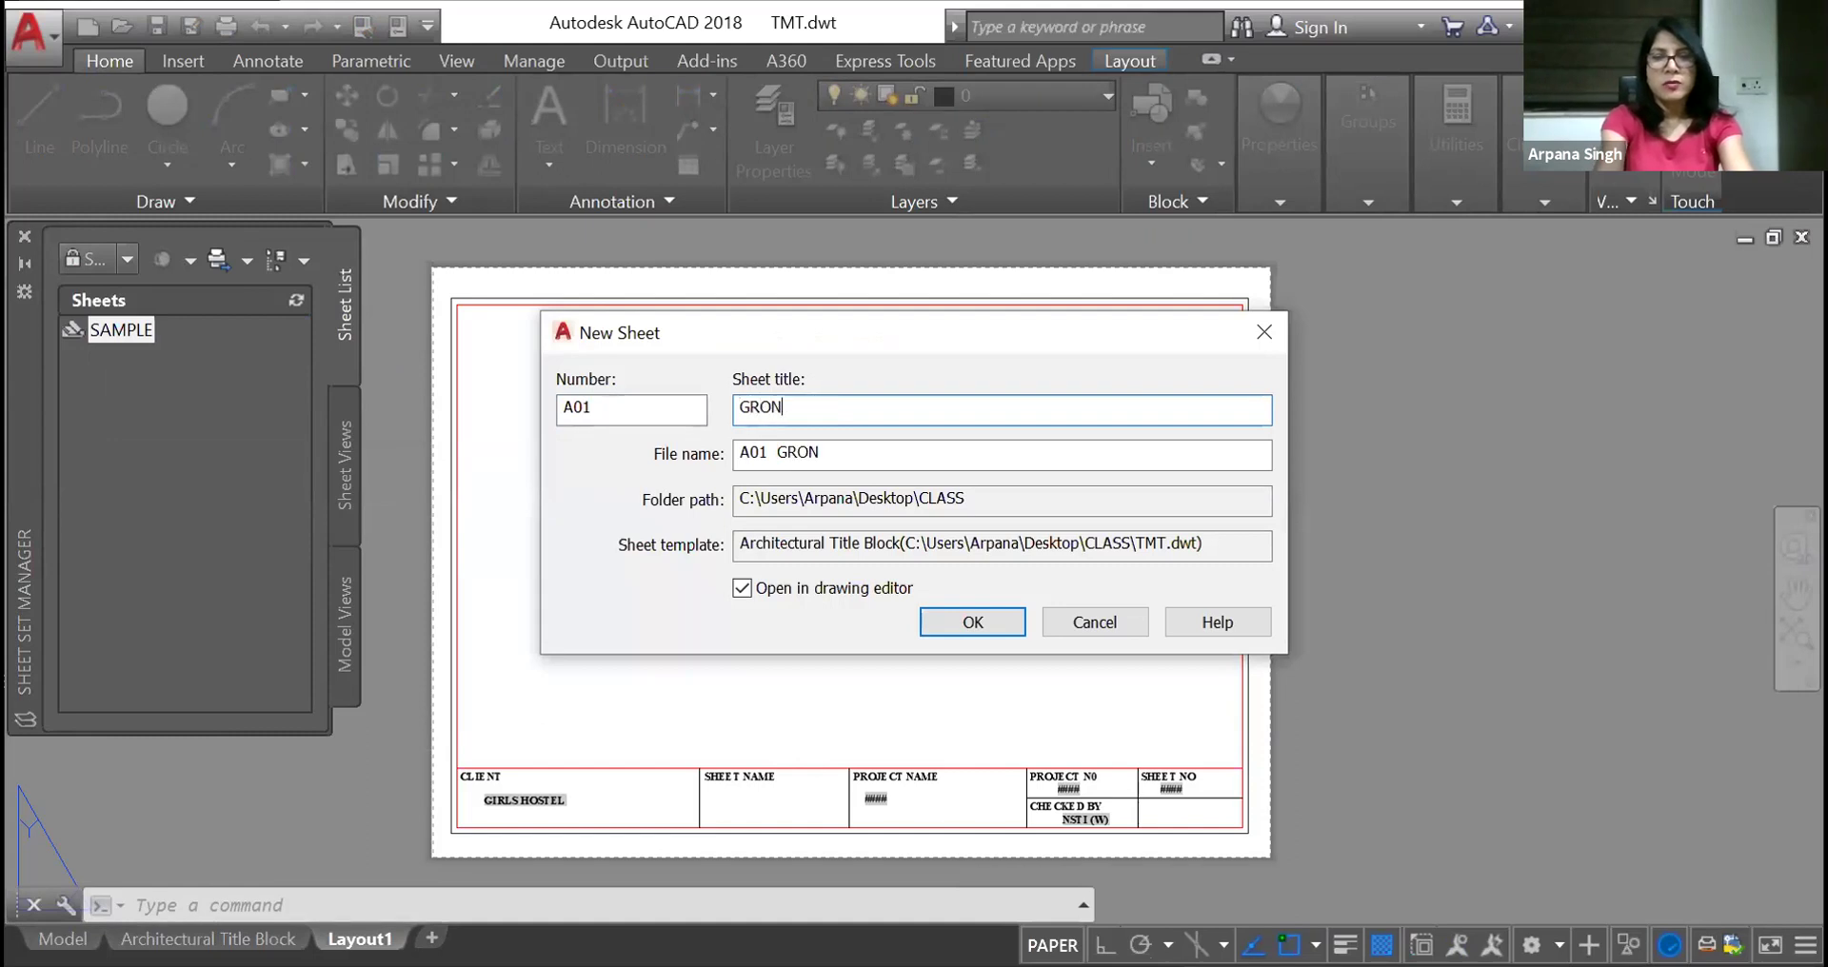
{"action": "key", "text": "BackSpace"}
{"action": "type", "text": "UND "}
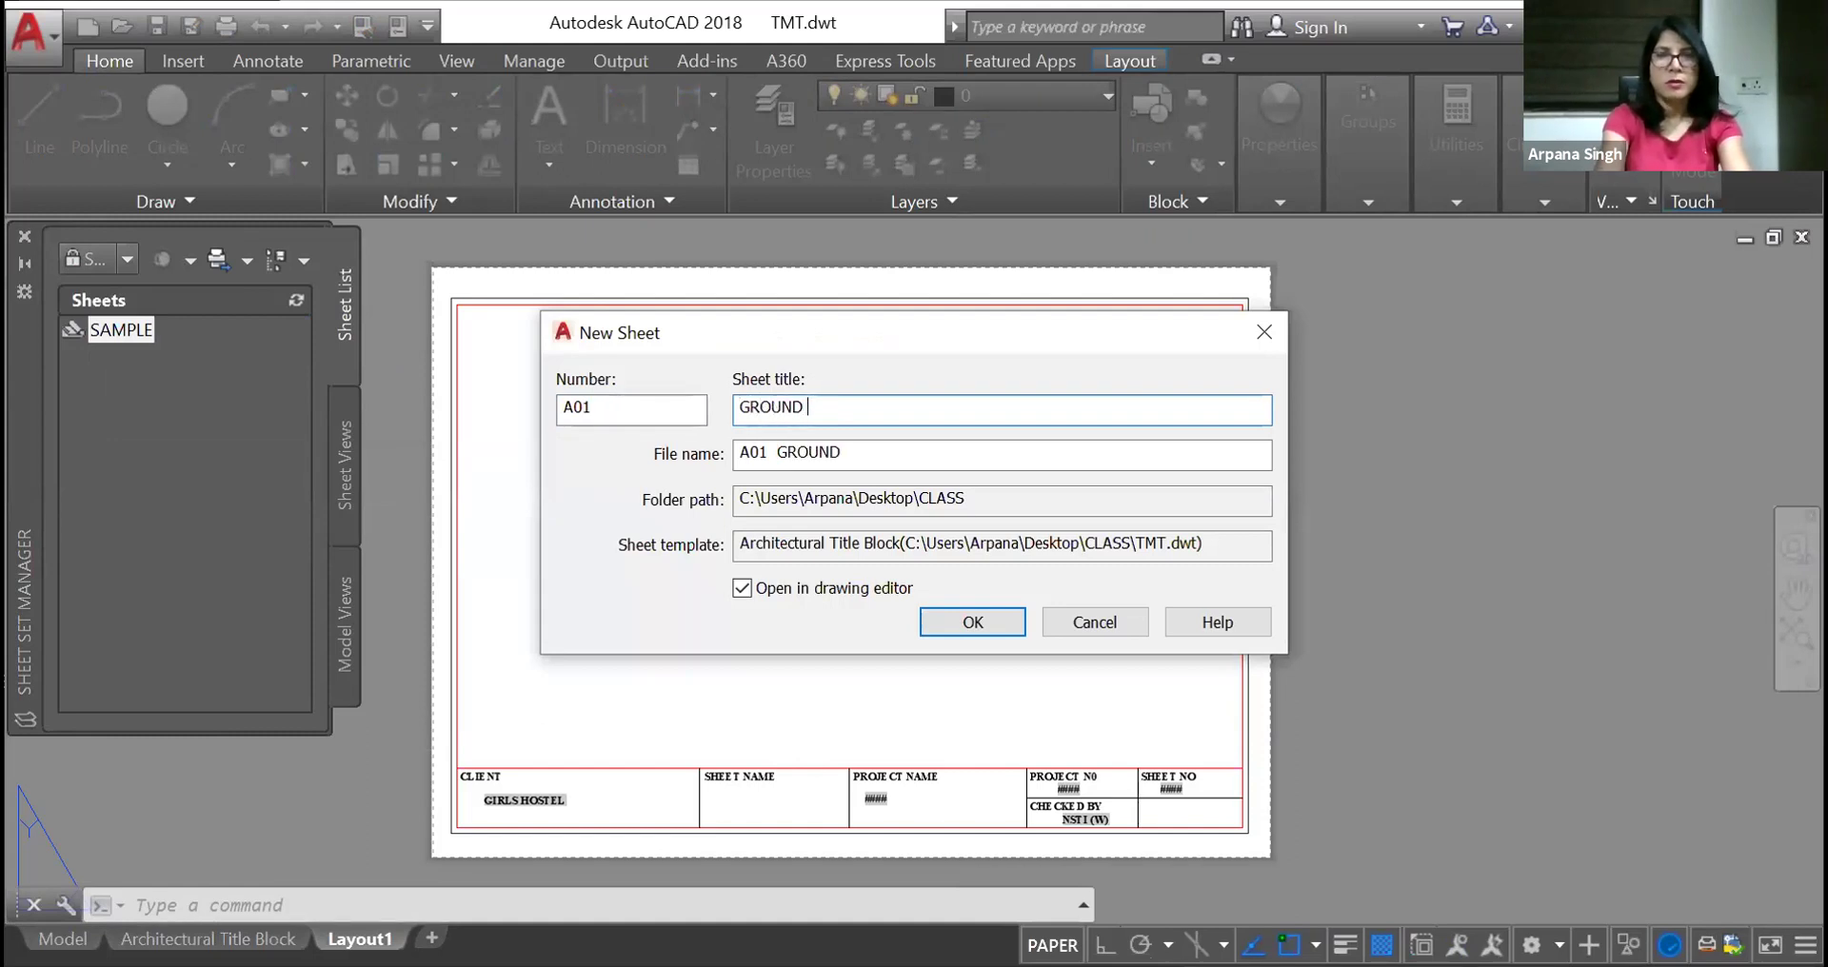
{"action": "type", "text": "FLOO R"}
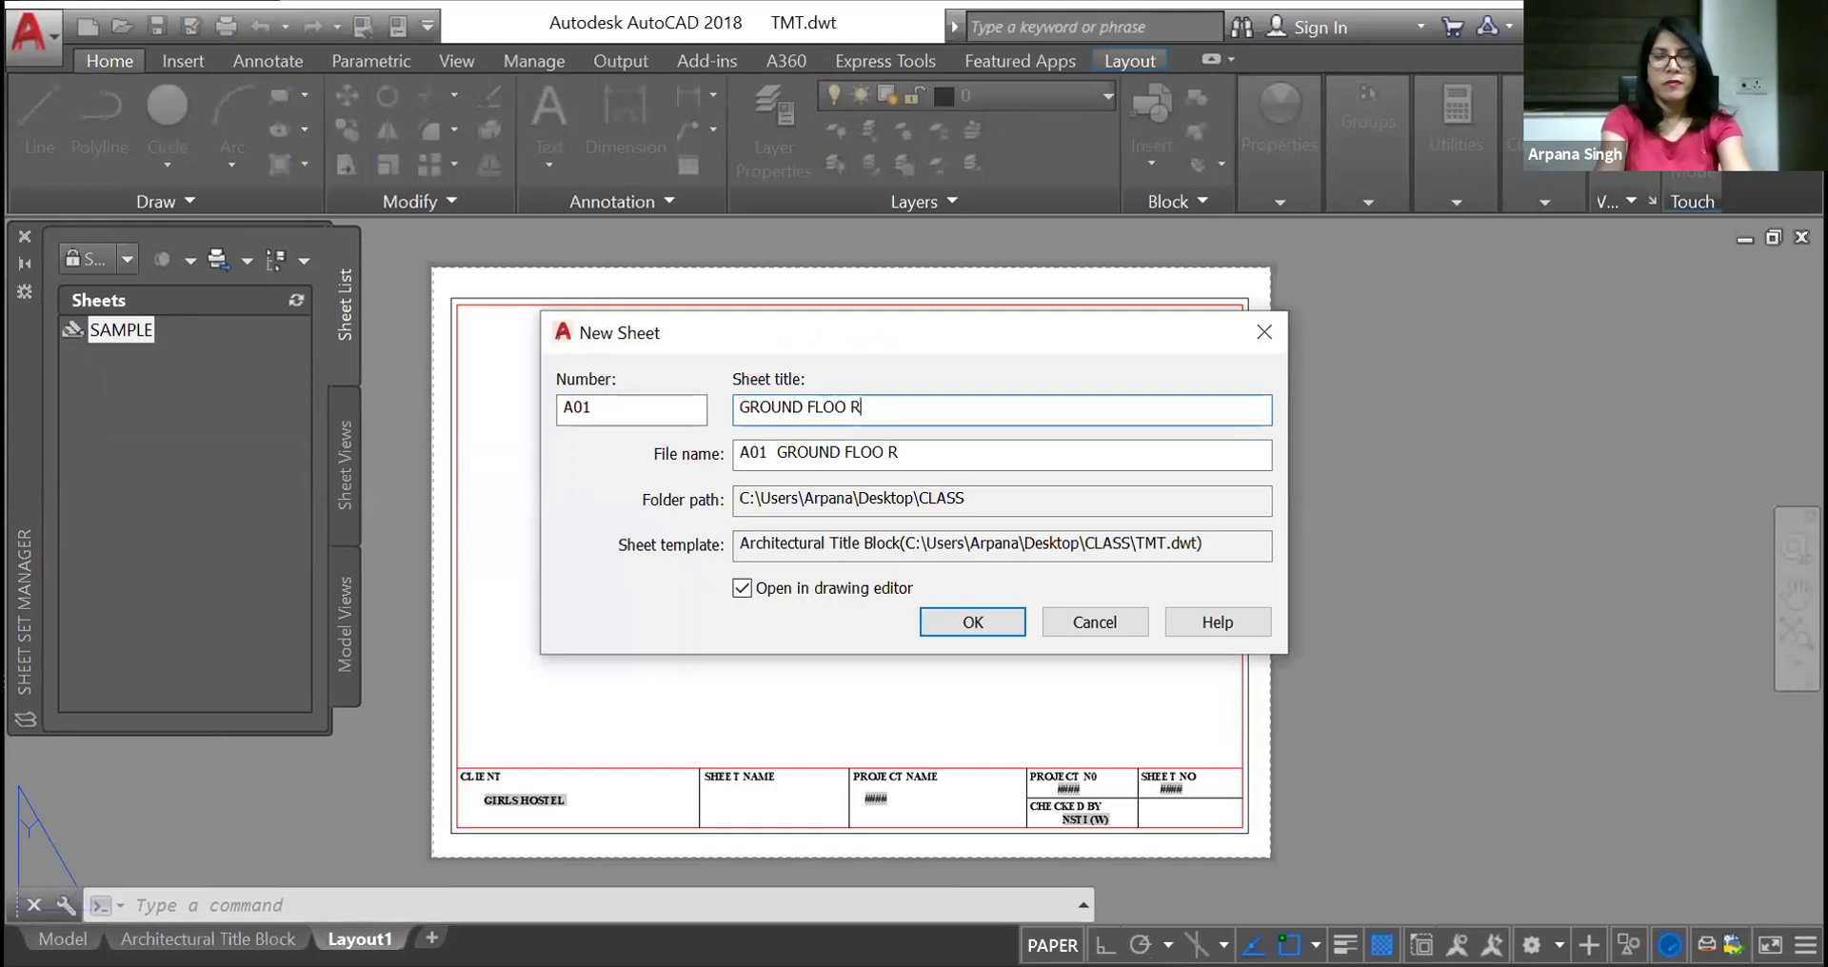
{"action": "type", "text": "]]"}
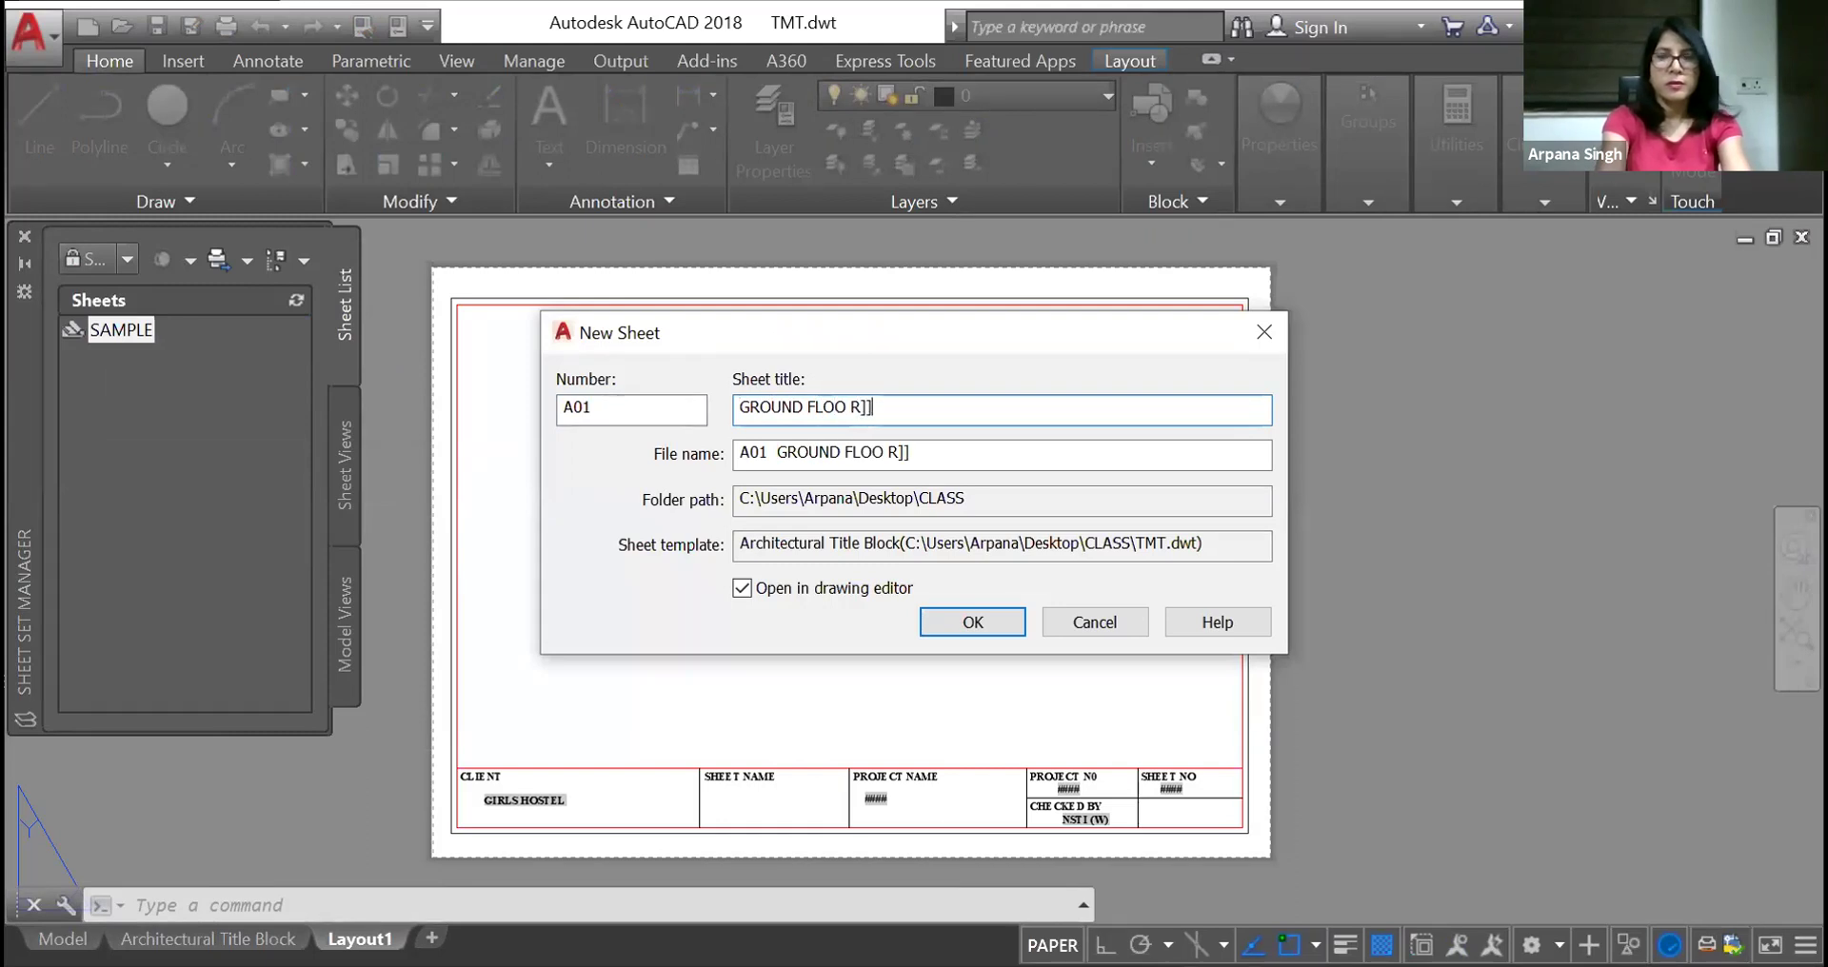
{"action": "key", "text": "BackSpace"}
{"action": "key", "text": "BackSpace"}
{"action": "key", "text": "BackSpace"}
{"action": "key", "text": "BackSpace"}
{"action": "type", "text": "R PLAN"}
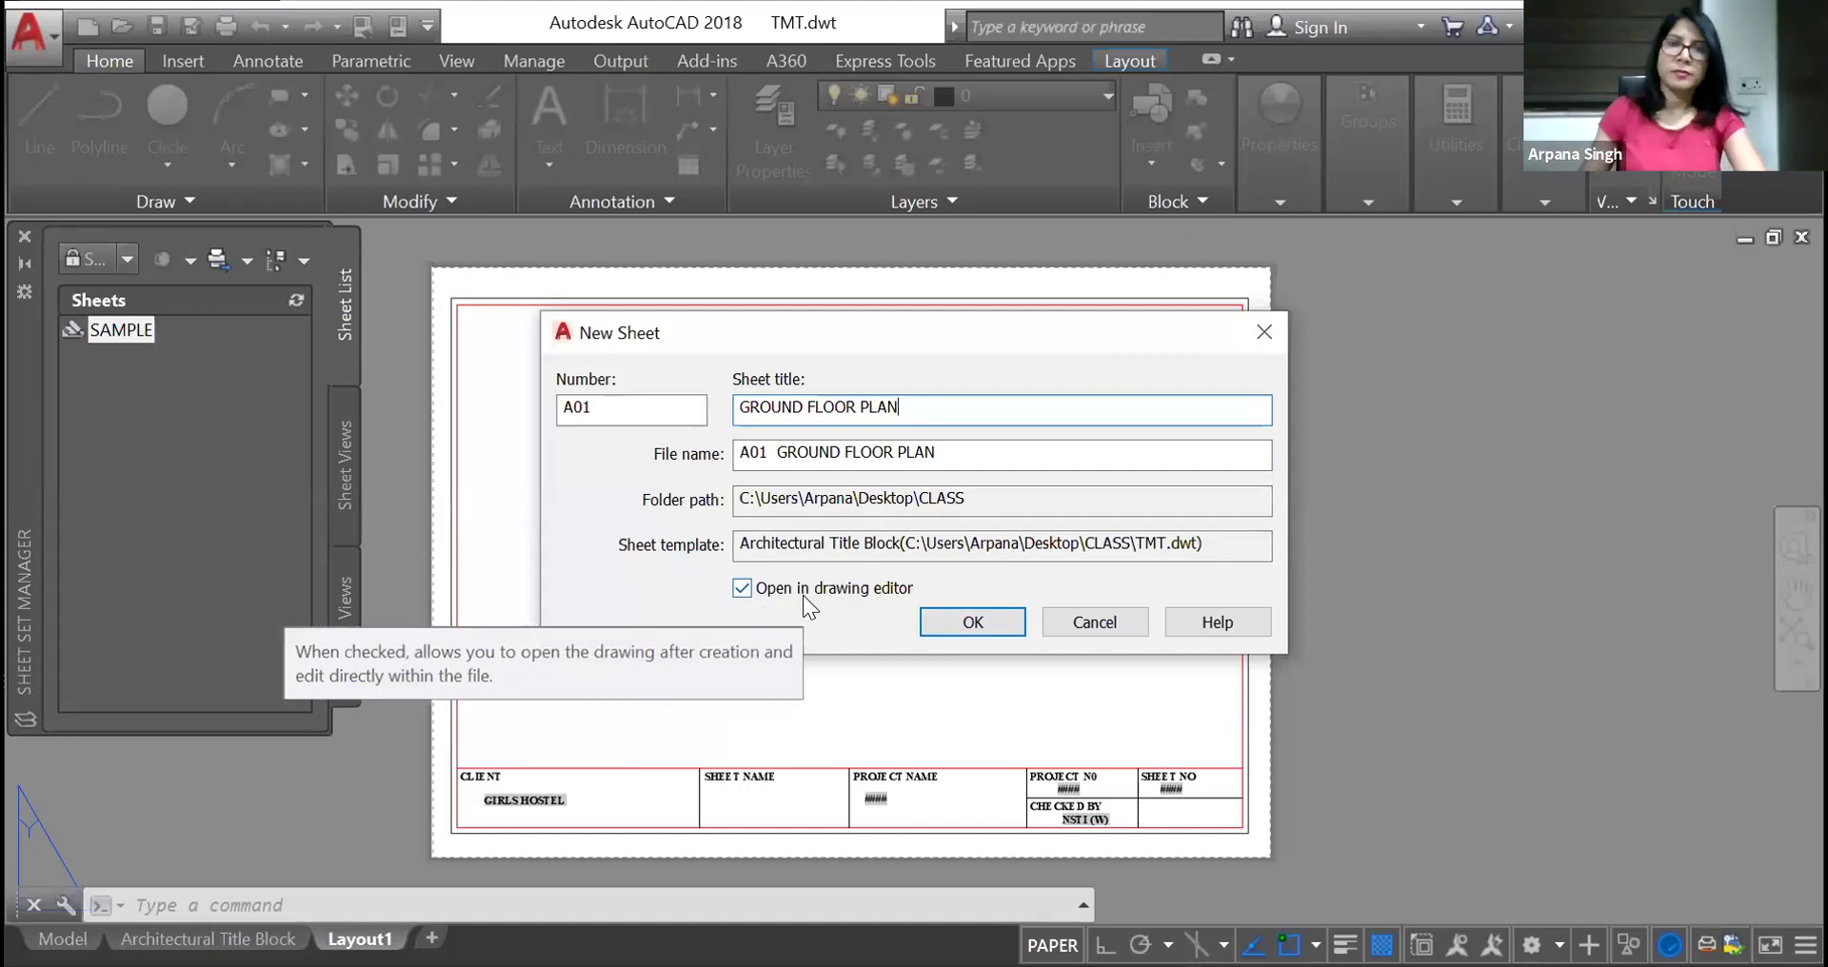
{"action": "left_click", "coordinate": [987, 621]}
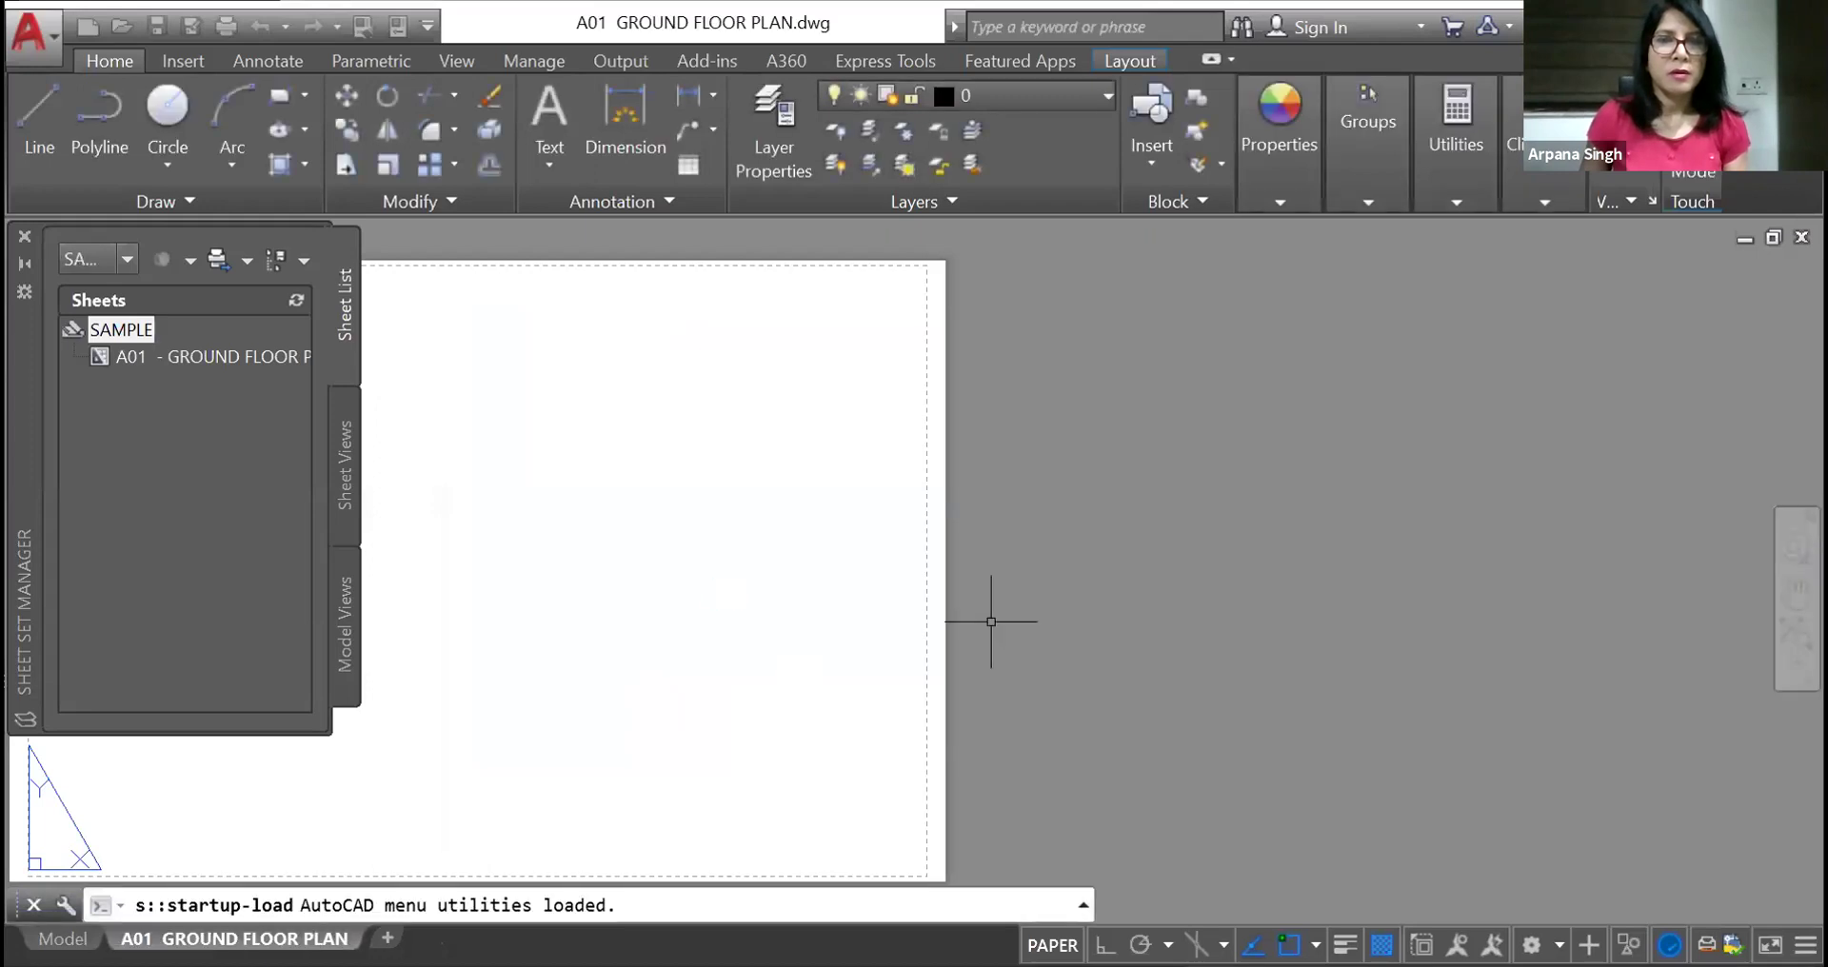
Close the Sheet Set Manager while viewing the whole A01 GROUND FLOOR PLAN sheet
{"action": "scroll", "coordinate": [796, 658], "scroll_direction": "down", "scroll_amount": 4}
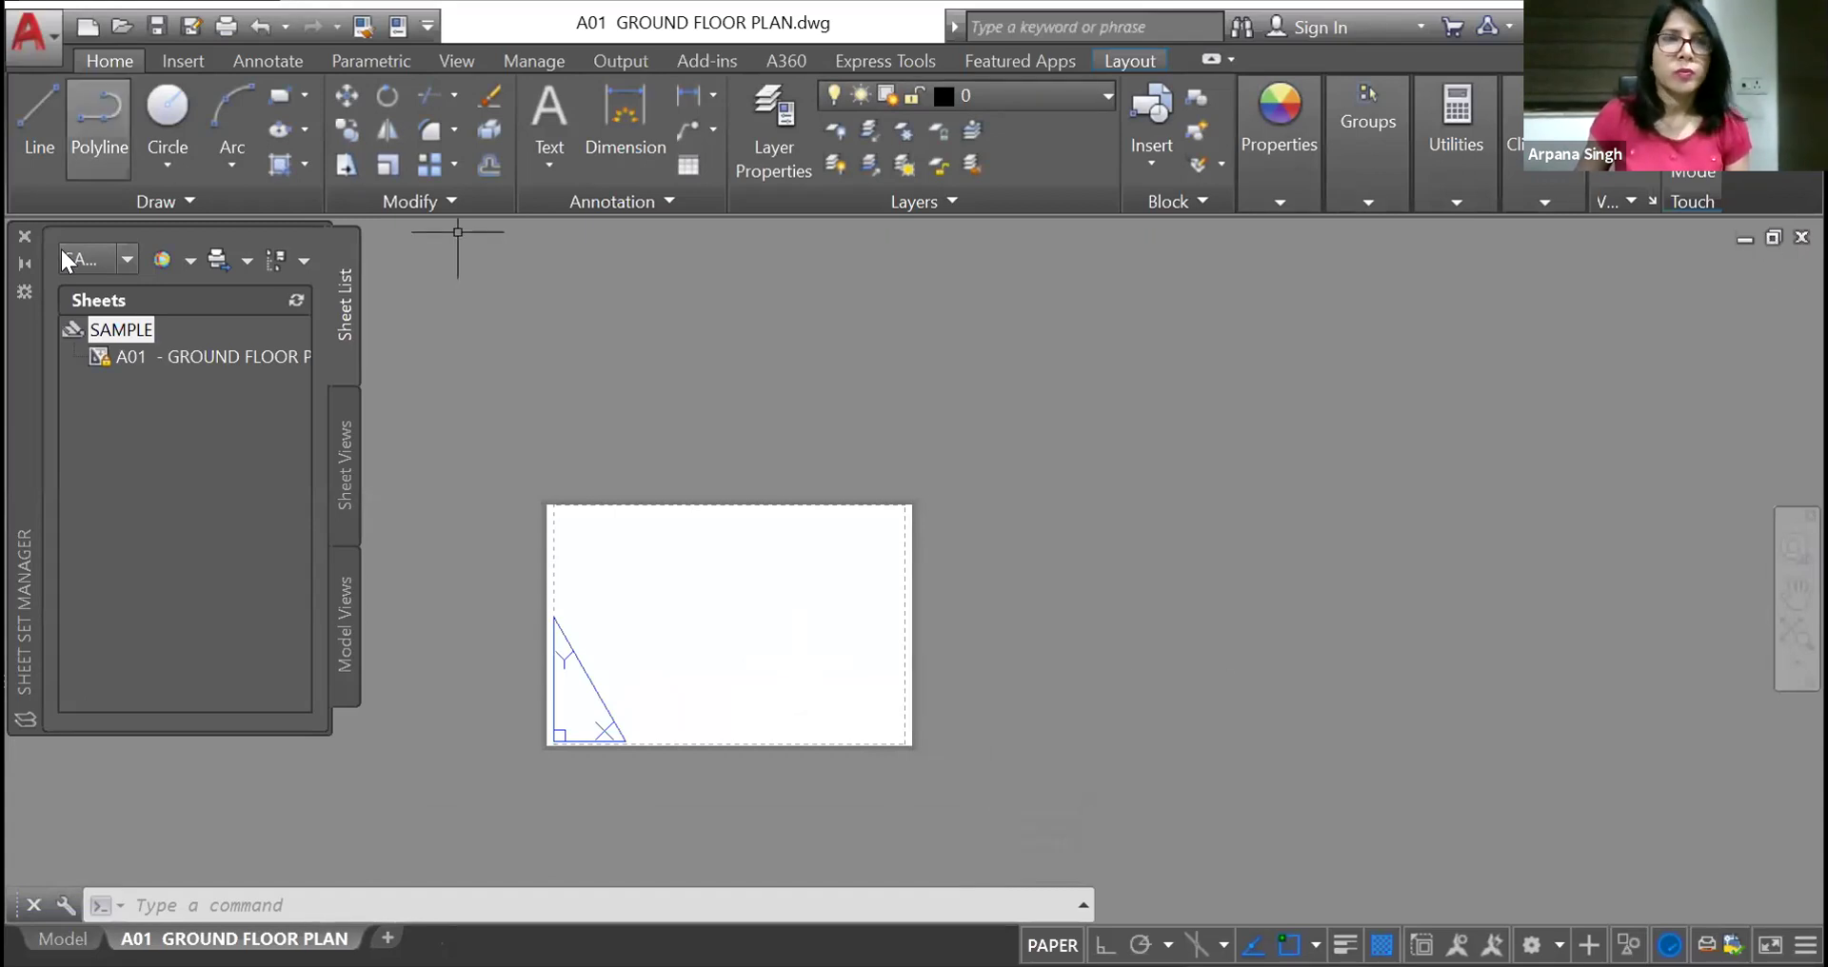
{"action": "left_click", "coordinate": [26, 237]}
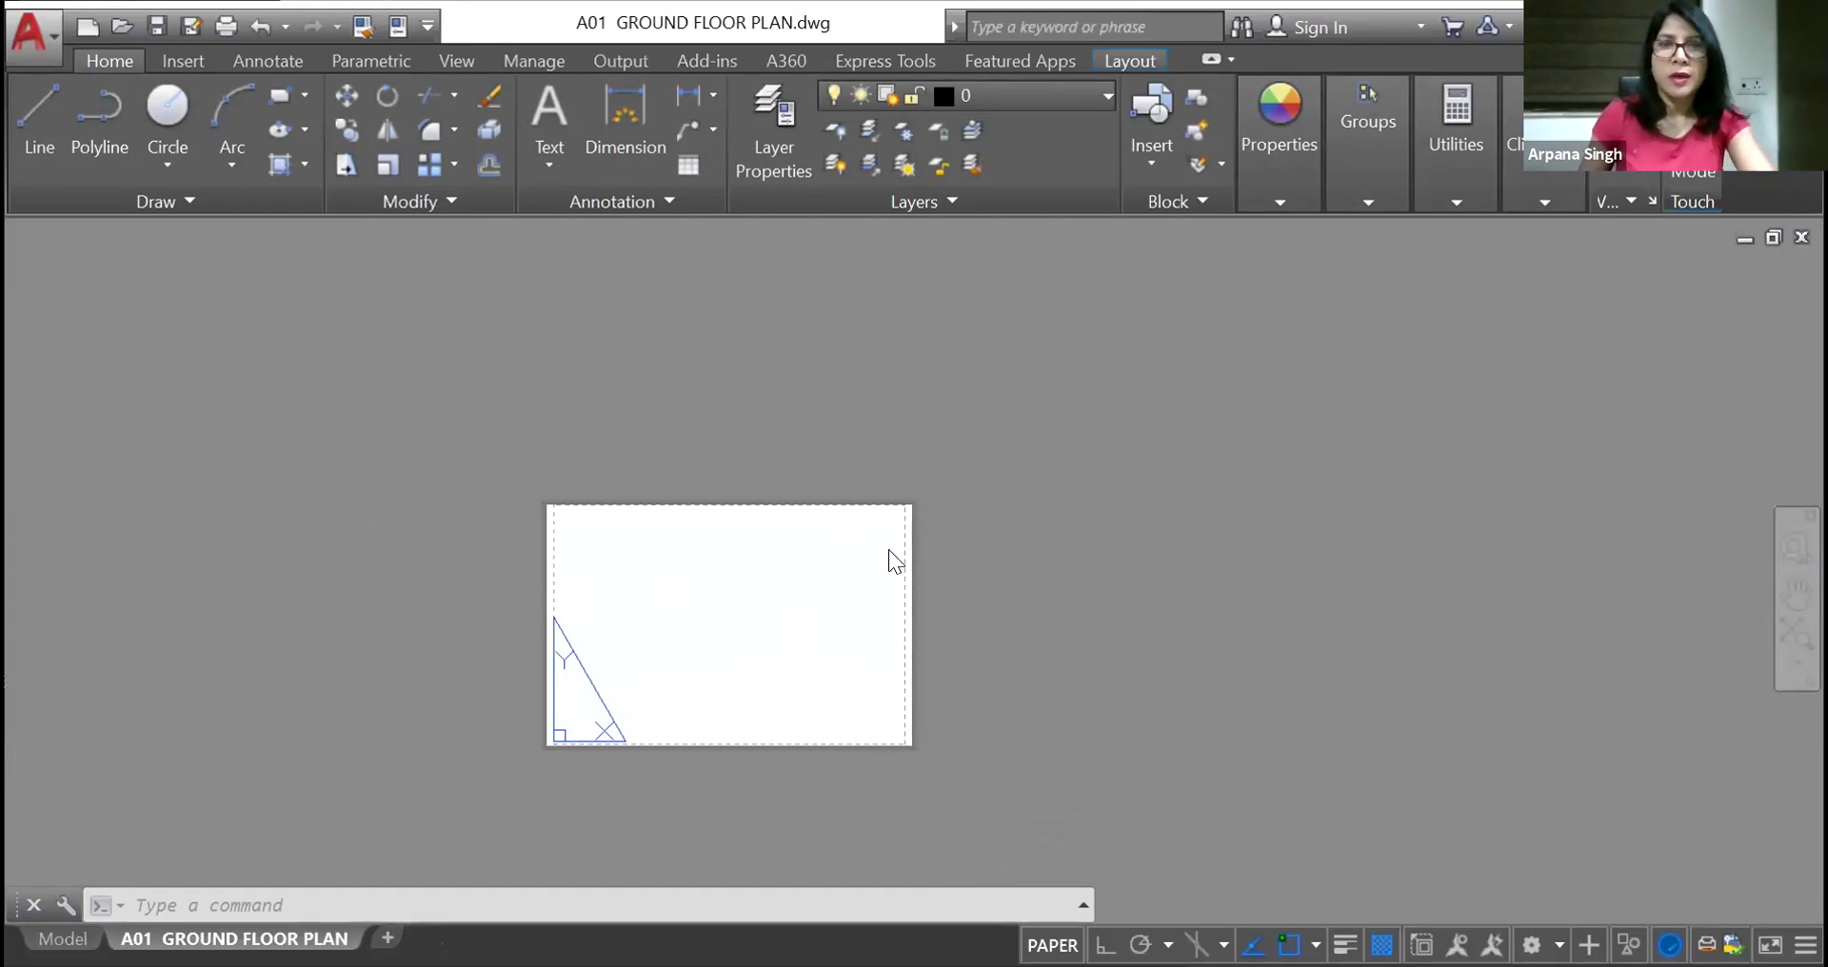
Close the TMT.dwt template without saving its changes
{"action": "key", "text": "Return"}
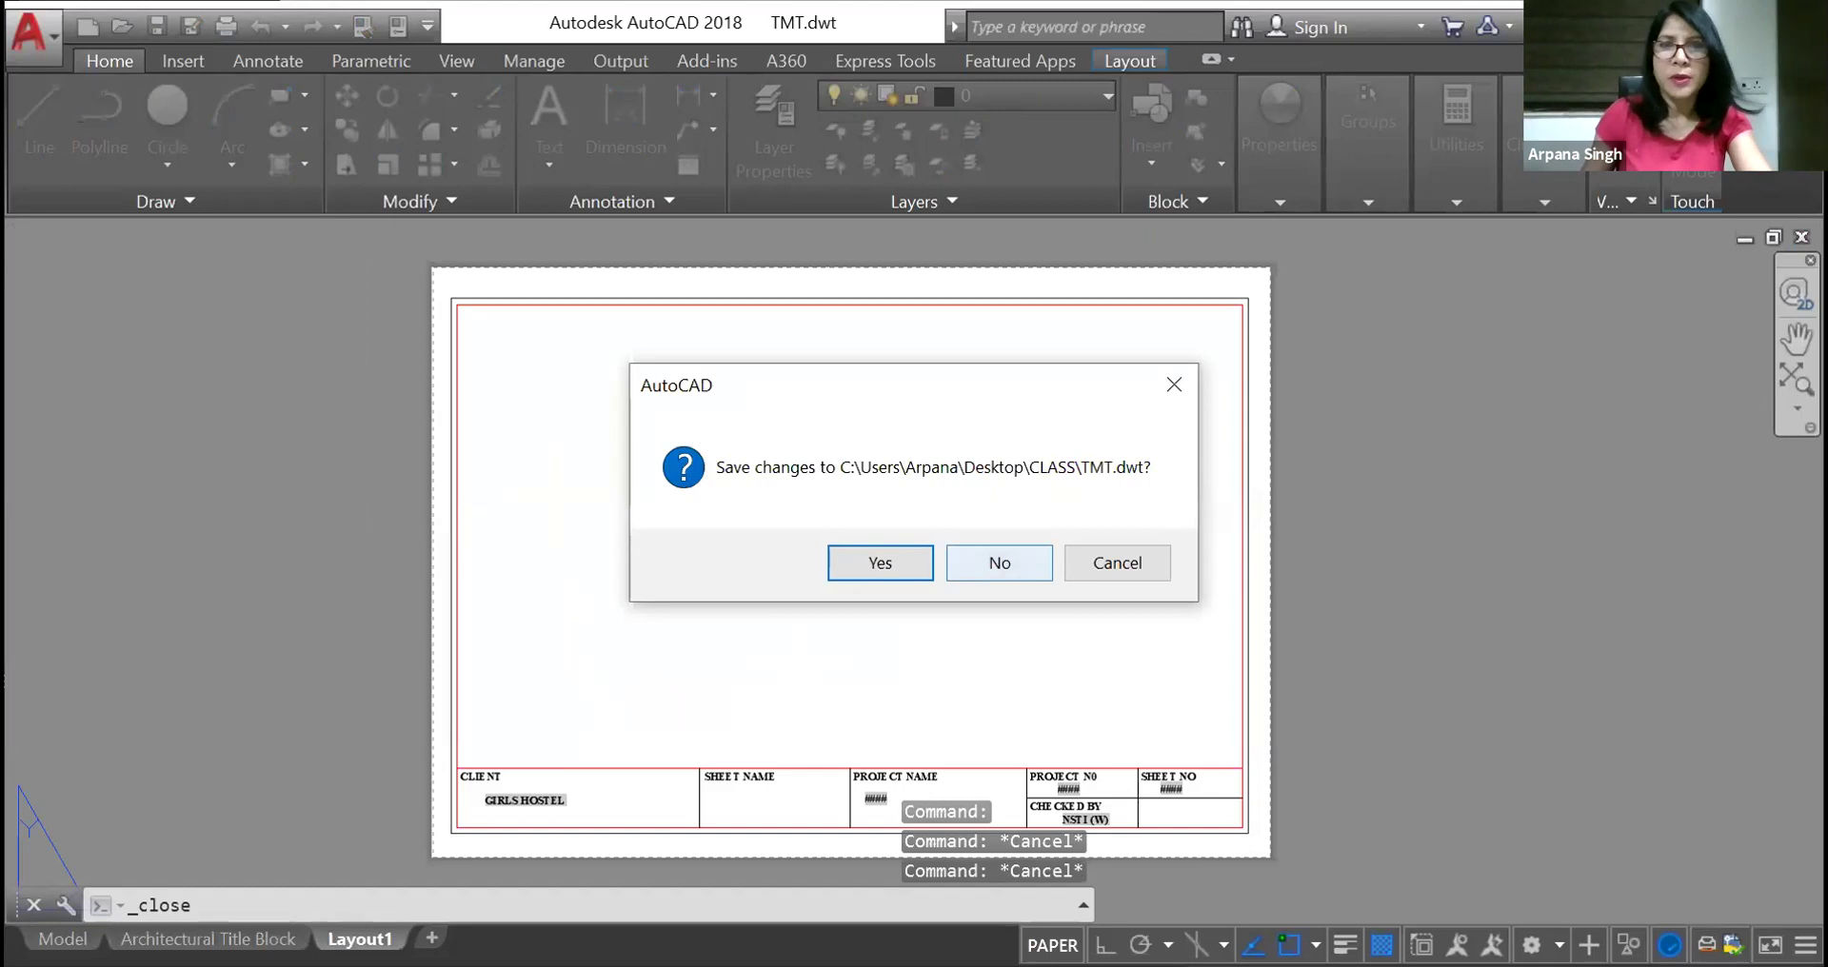
{"action": "left_click", "coordinate": [1024, 560]}
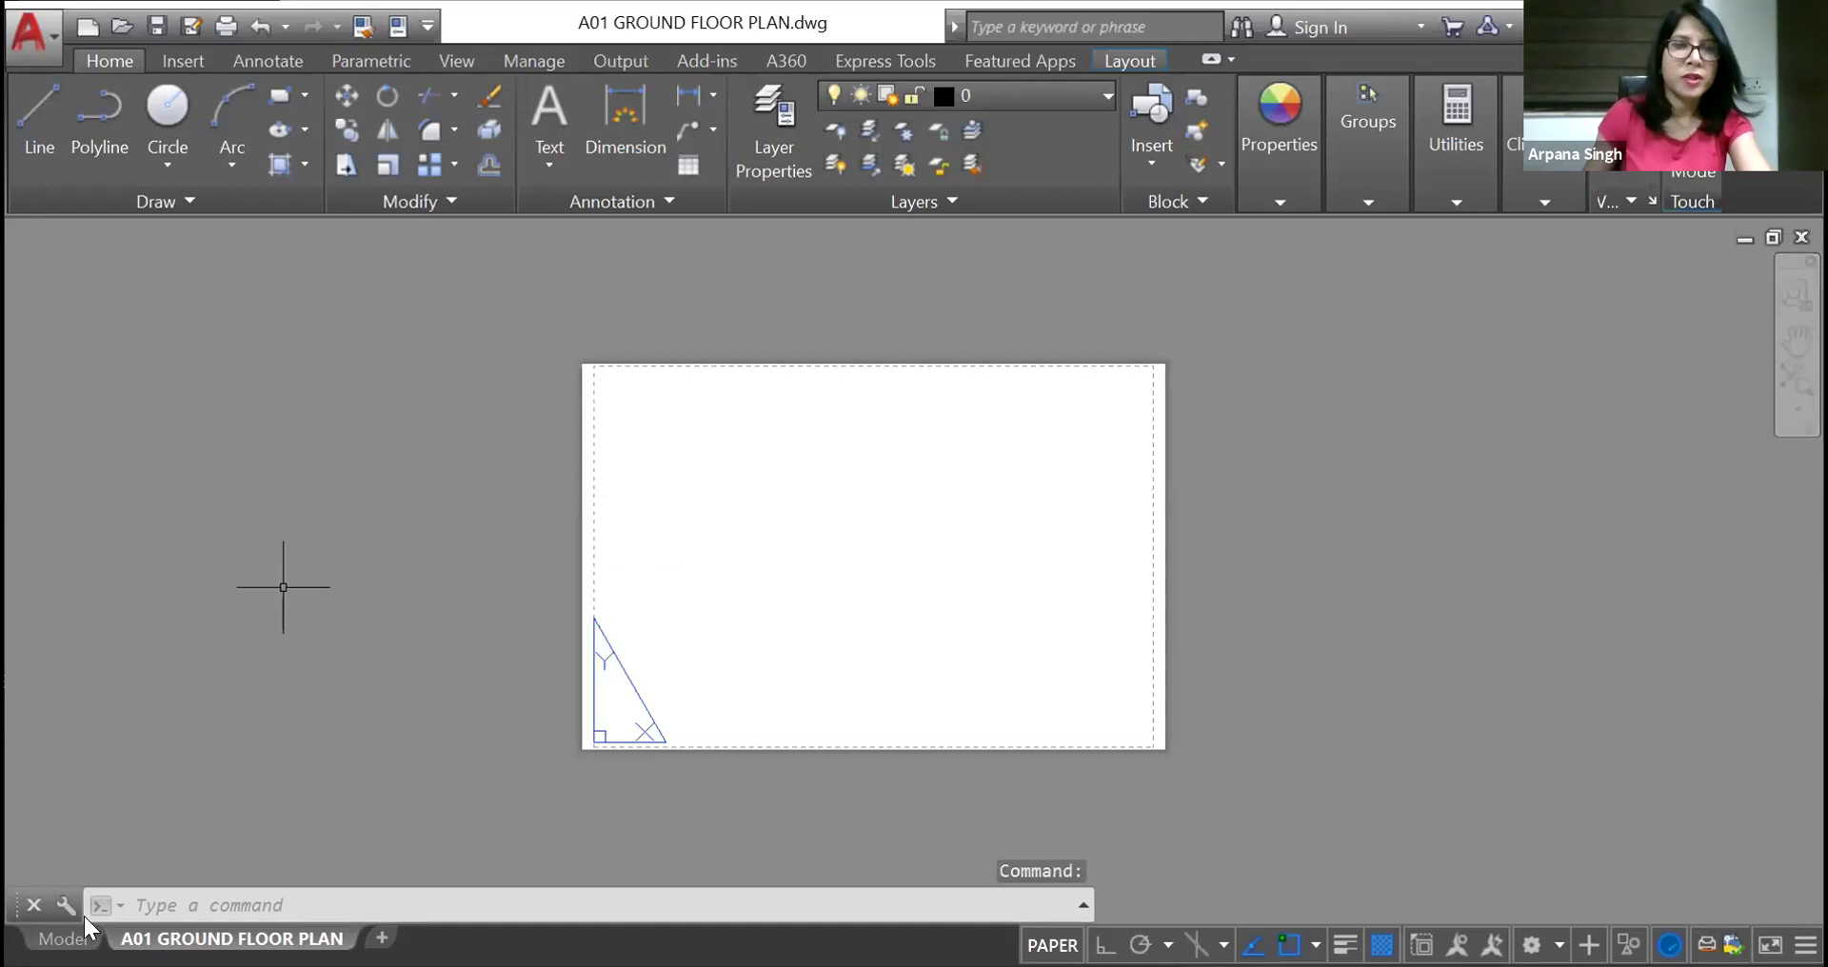
Add a new layout to A01 GROUND FLOOR PLAN.dwg and erase the default viewport on it
{"action": "left_click", "coordinate": [63, 939]}
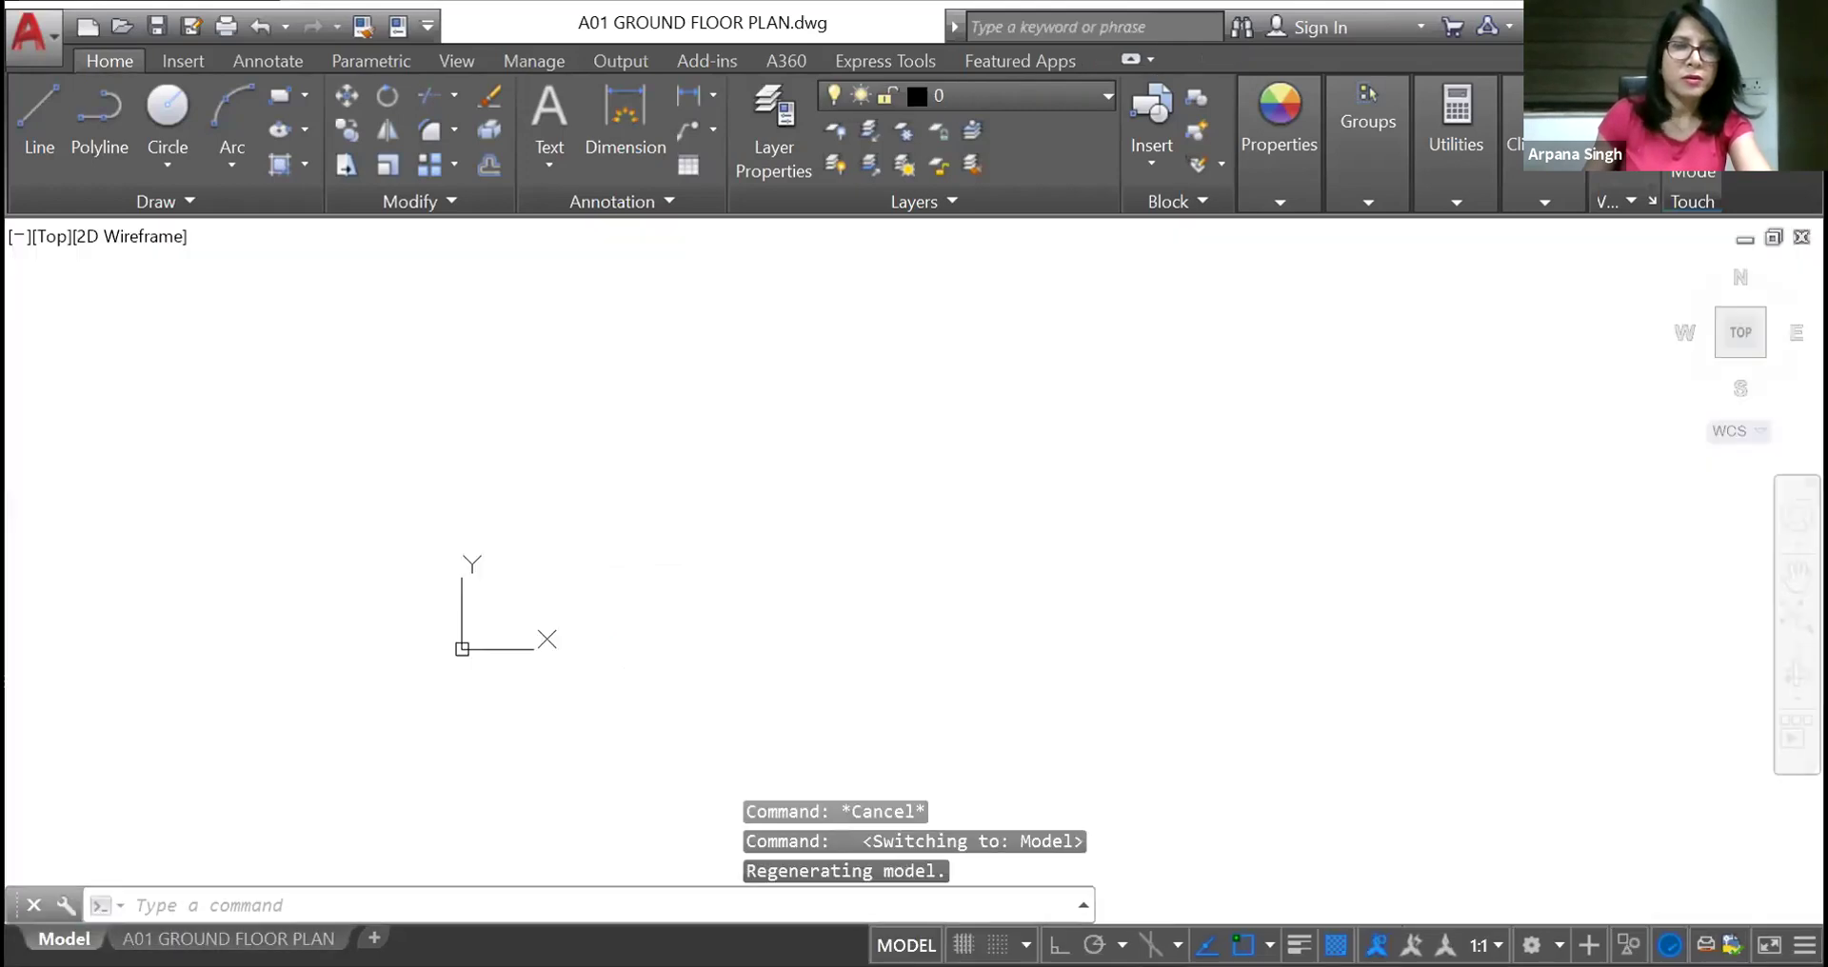
{"action": "left_click", "coordinate": [374, 939]}
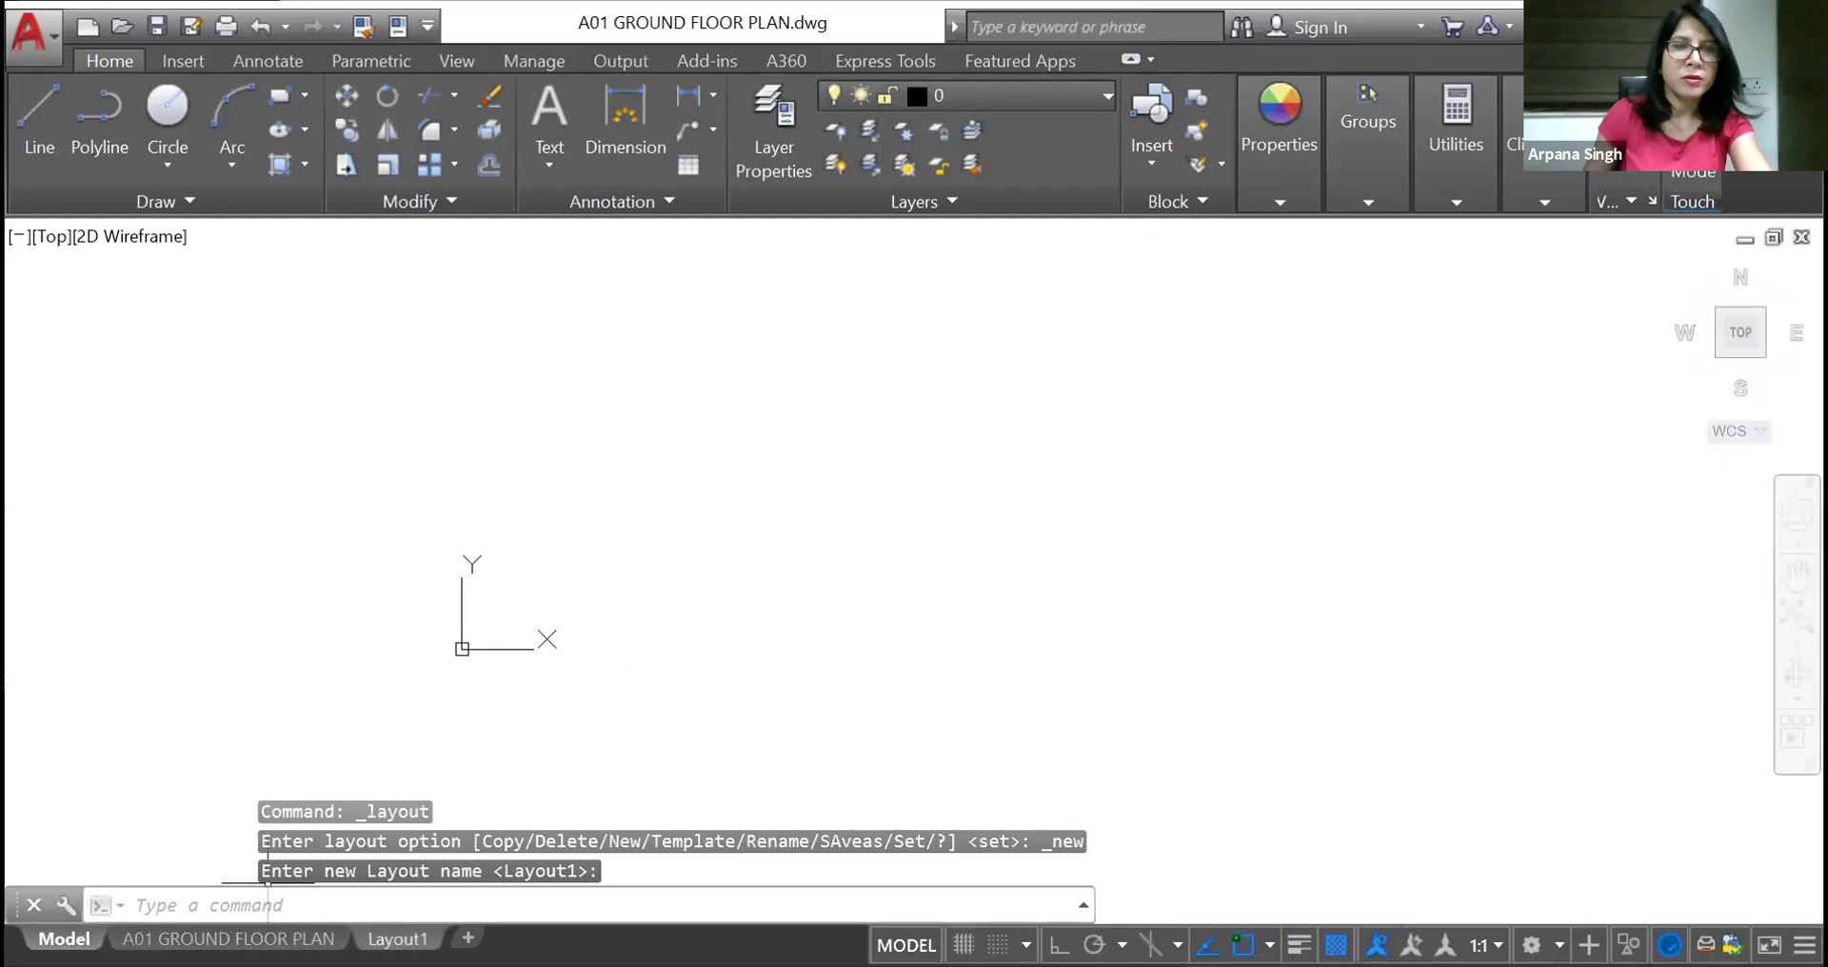
{"action": "left_click", "coordinate": [397, 938]}
{"action": "left_click", "coordinate": [763, 305]}
{"action": "left_click", "coordinate": [724, 373]}
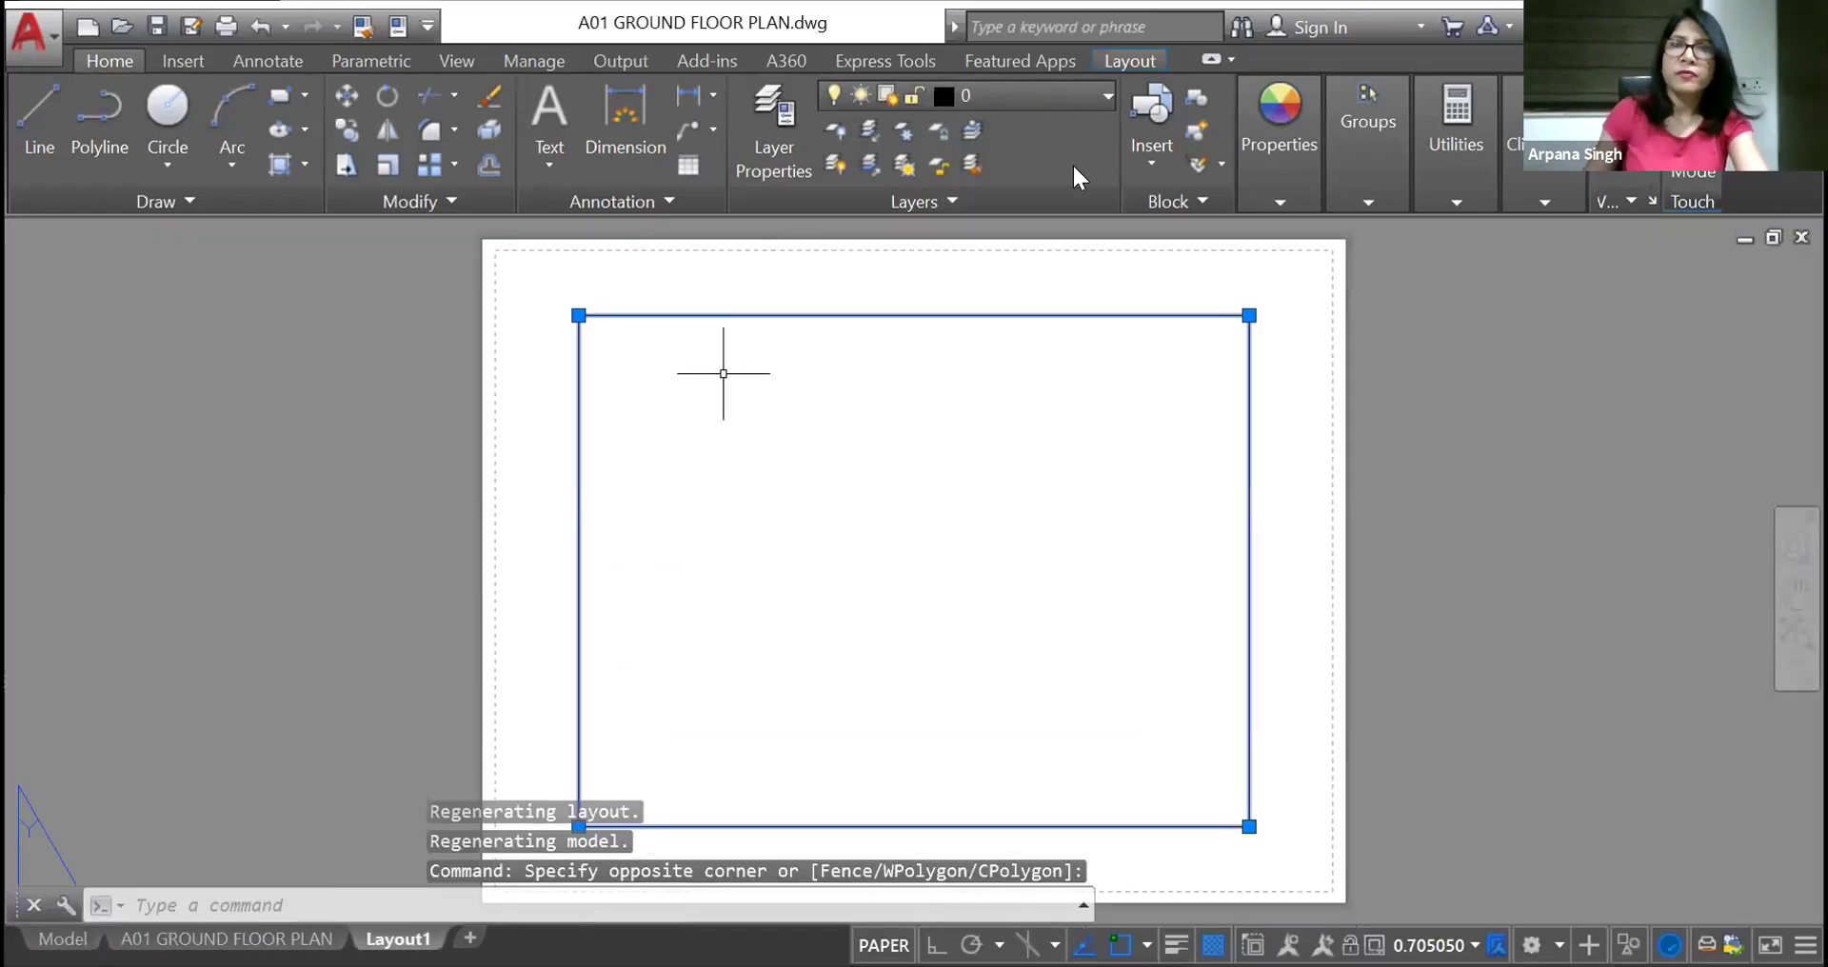
{"action": "type", "text": "E"}
{"action": "key", "text": "Return"}
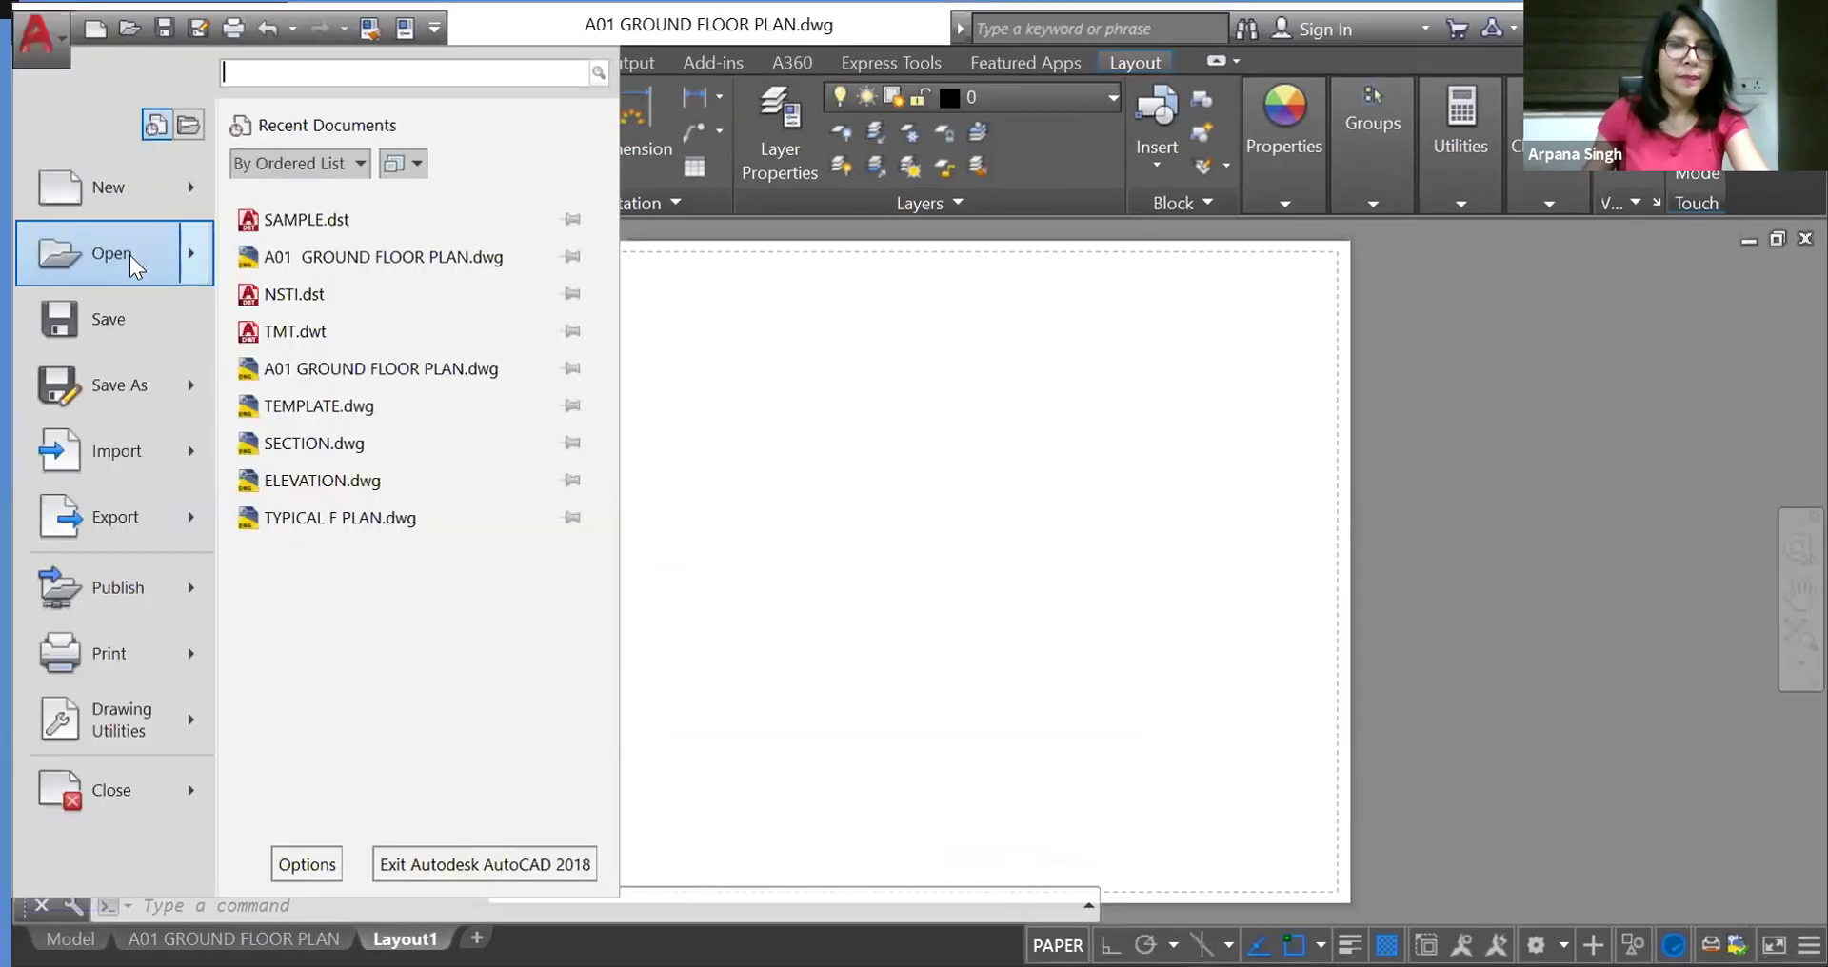
Open the TEMPLATE drawing from the CLASS folder
{"action": "mouse_move", "coordinate": [129, 255]}
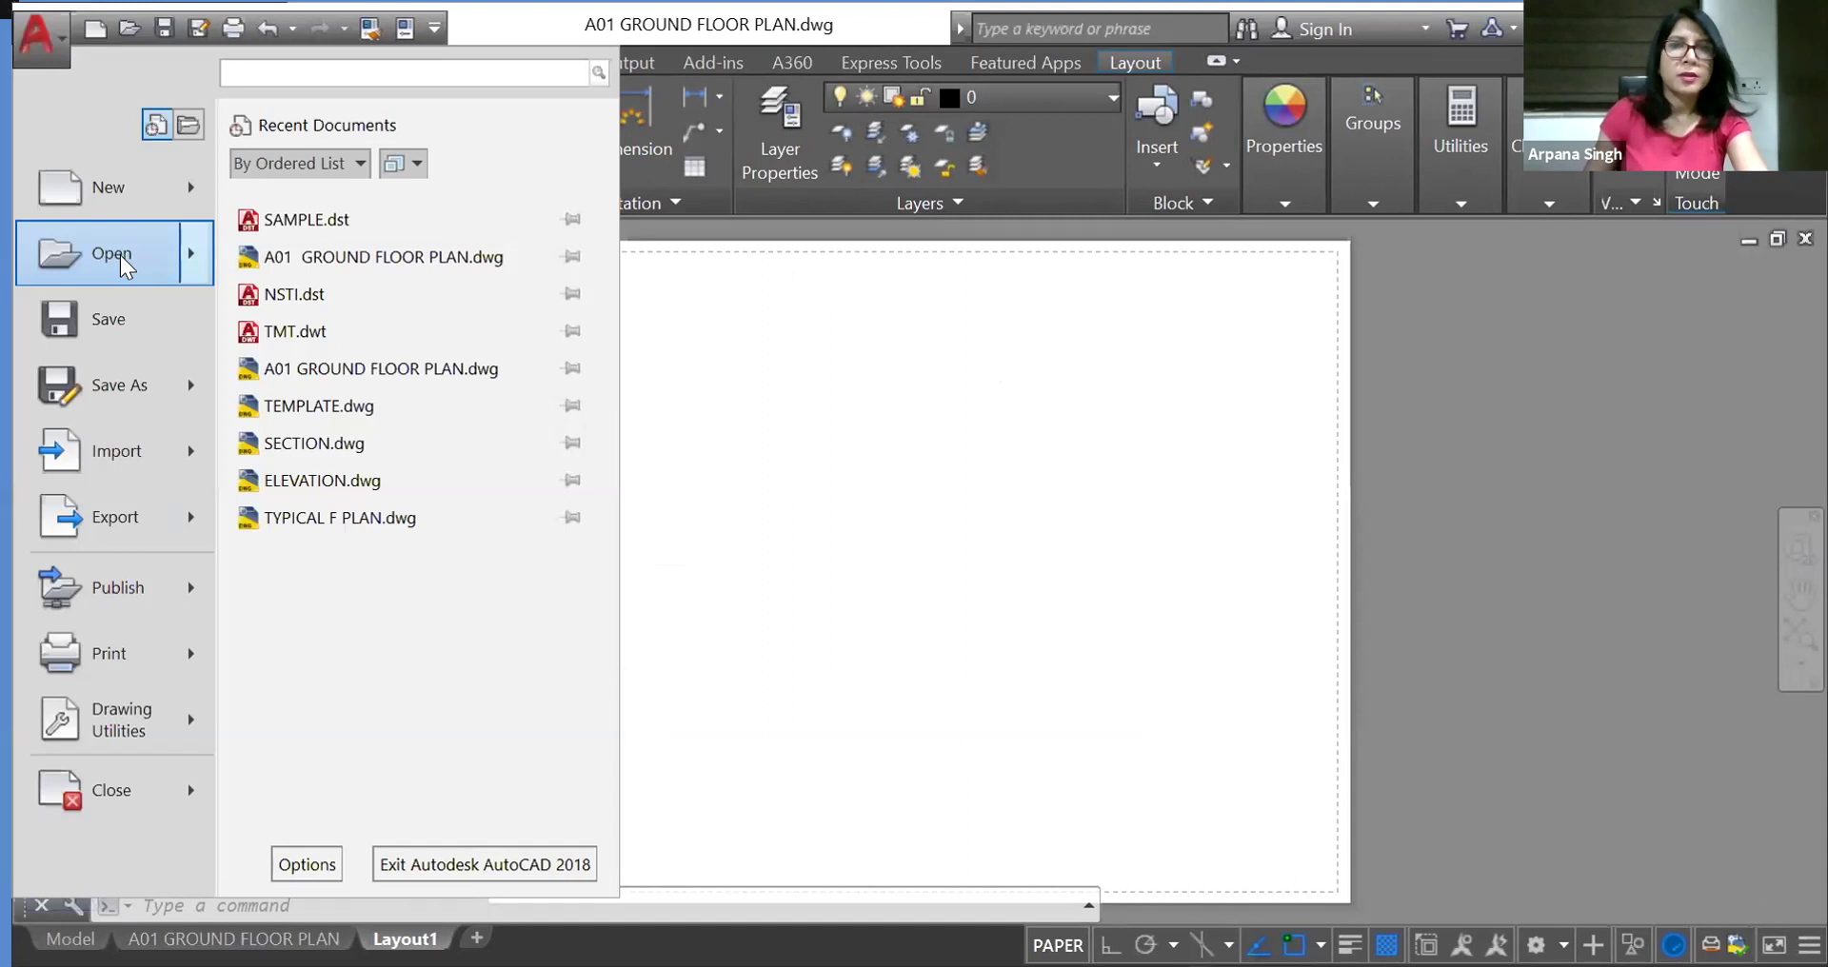
{"action": "left_click", "coordinate": [120, 255]}
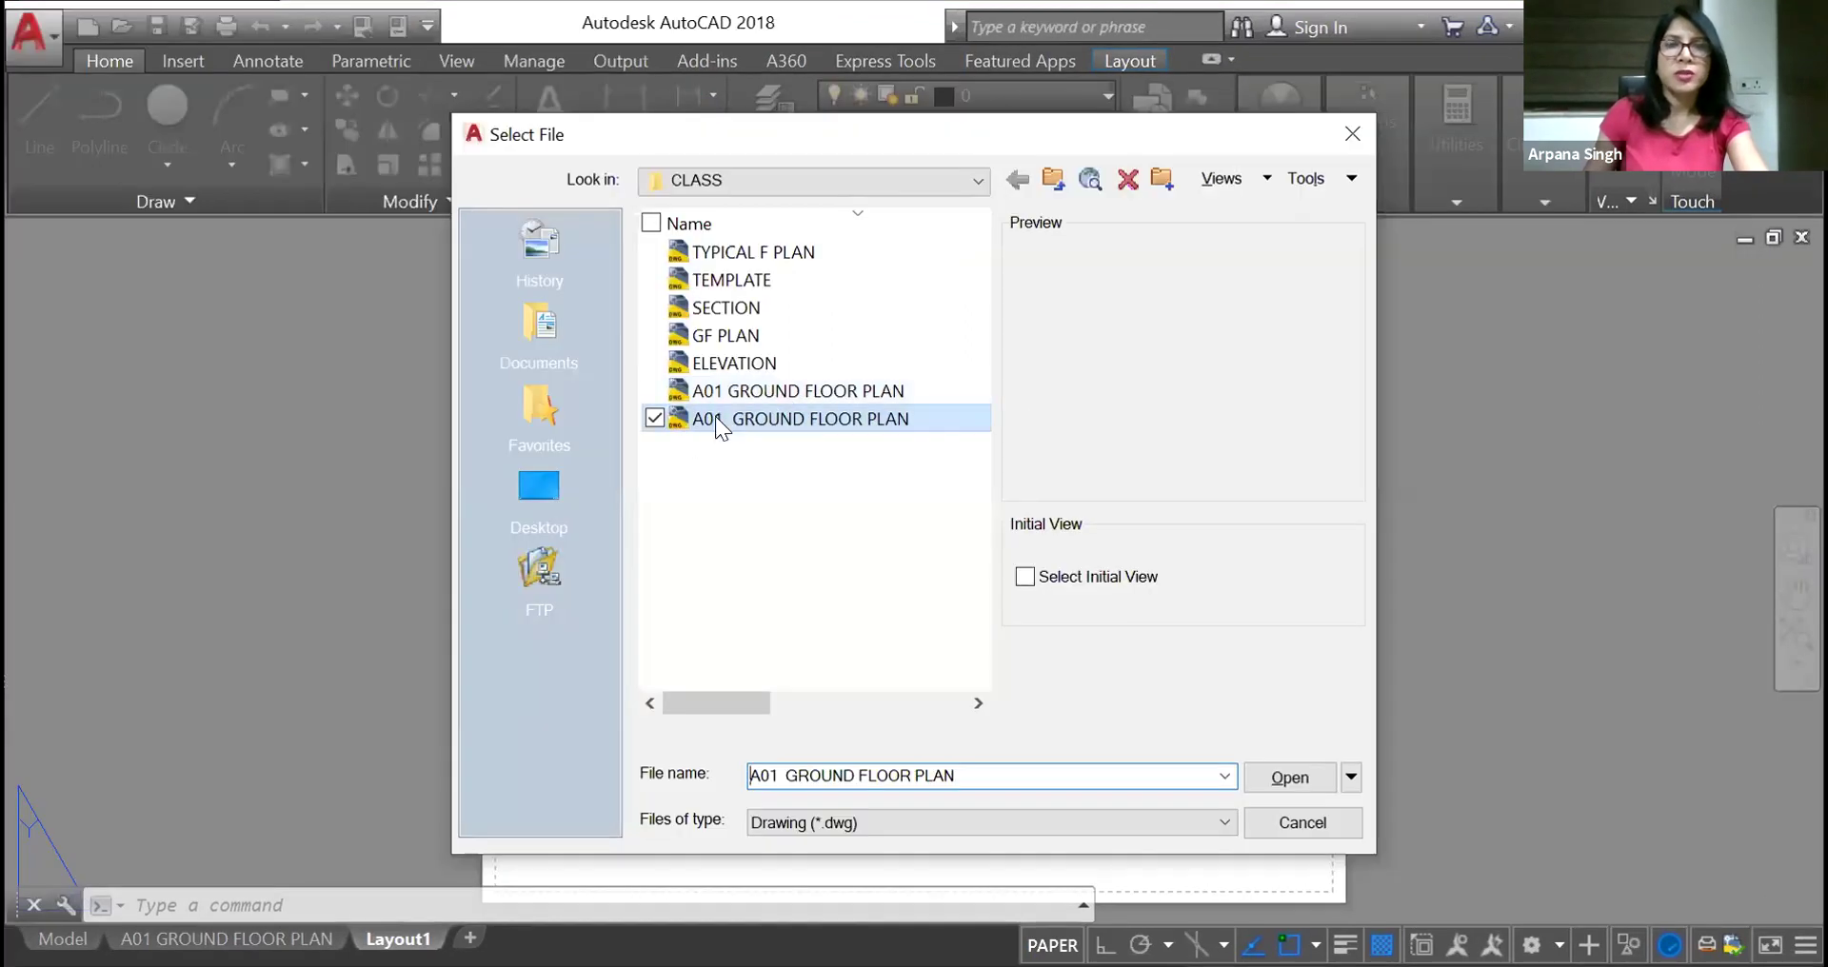
{"action": "left_click", "coordinate": [735, 282]}
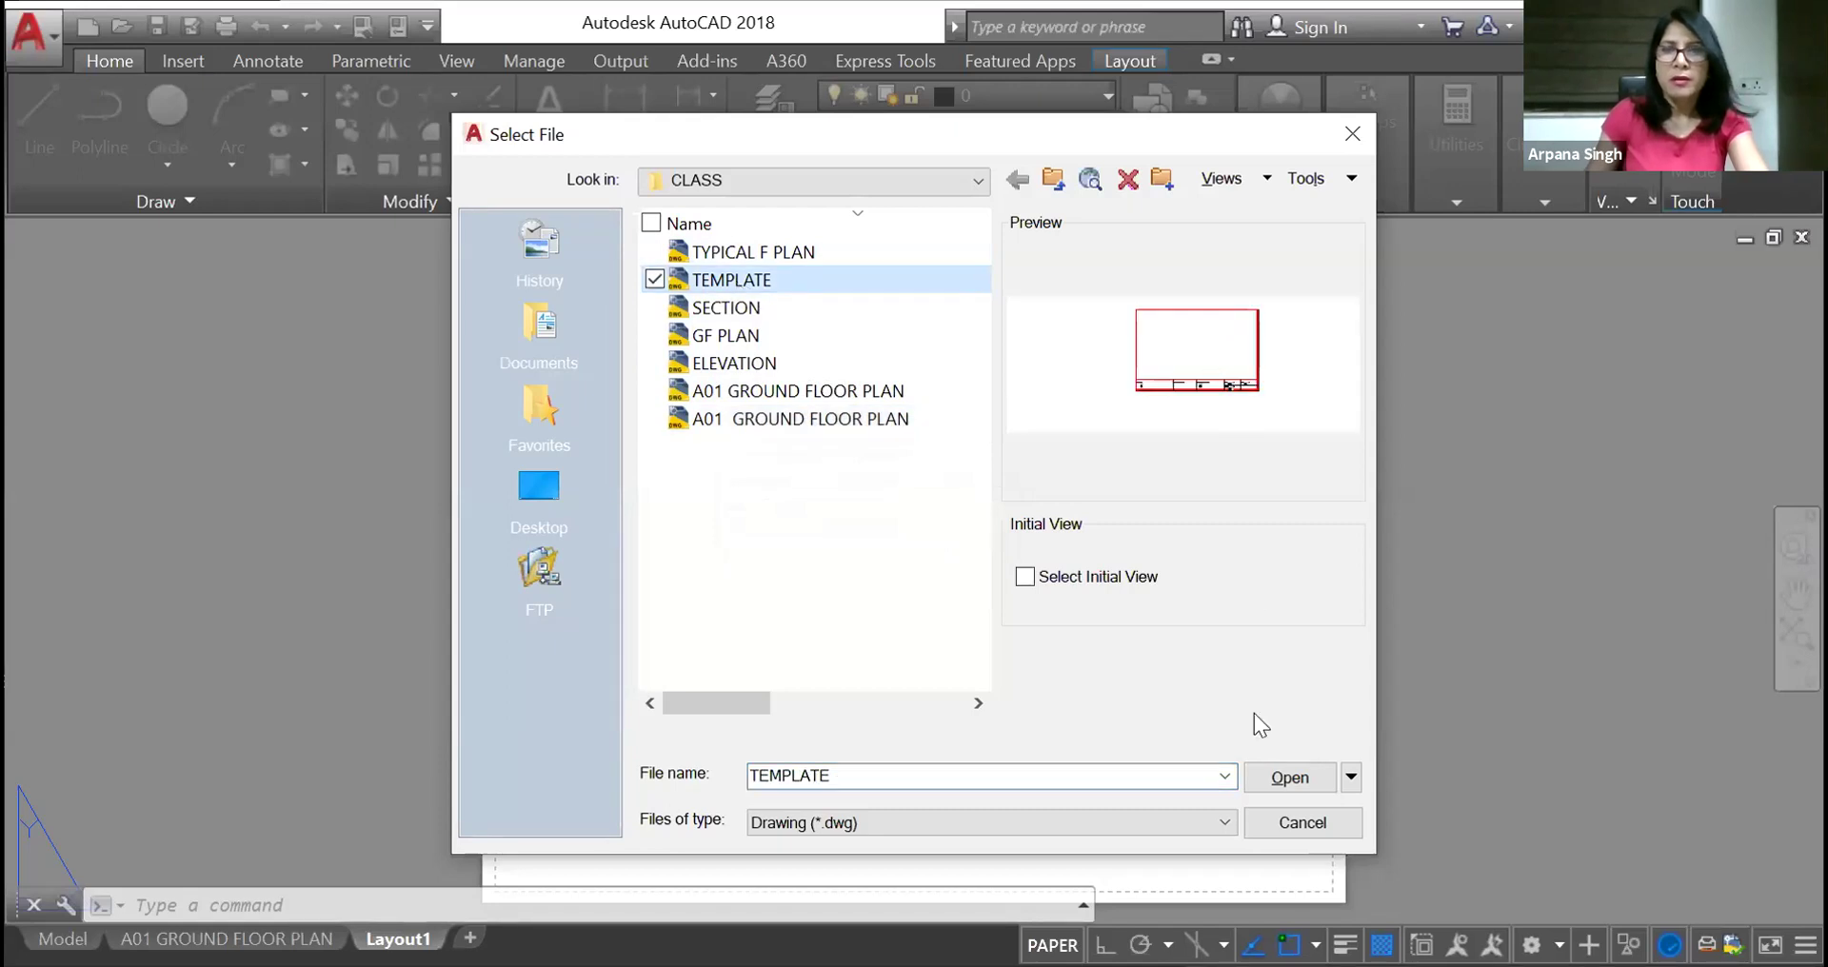
{"action": "left_click", "coordinate": [1290, 779]}
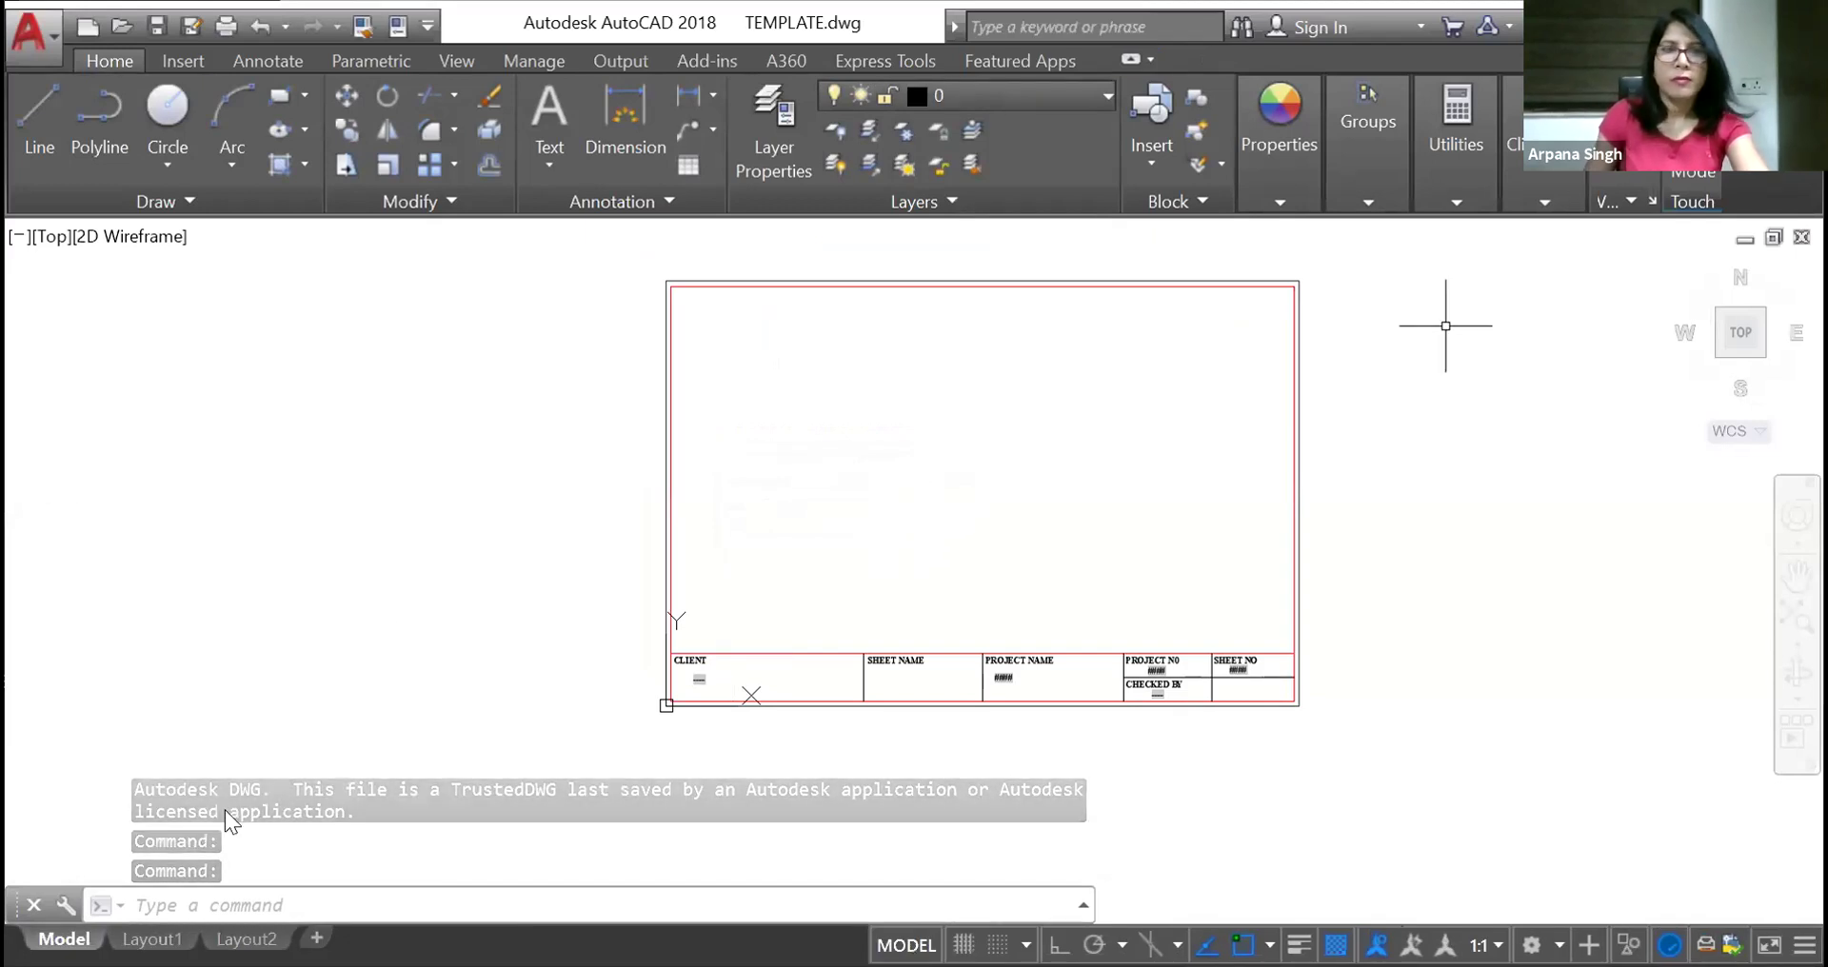
{"action": "key", "text": "Escape"}
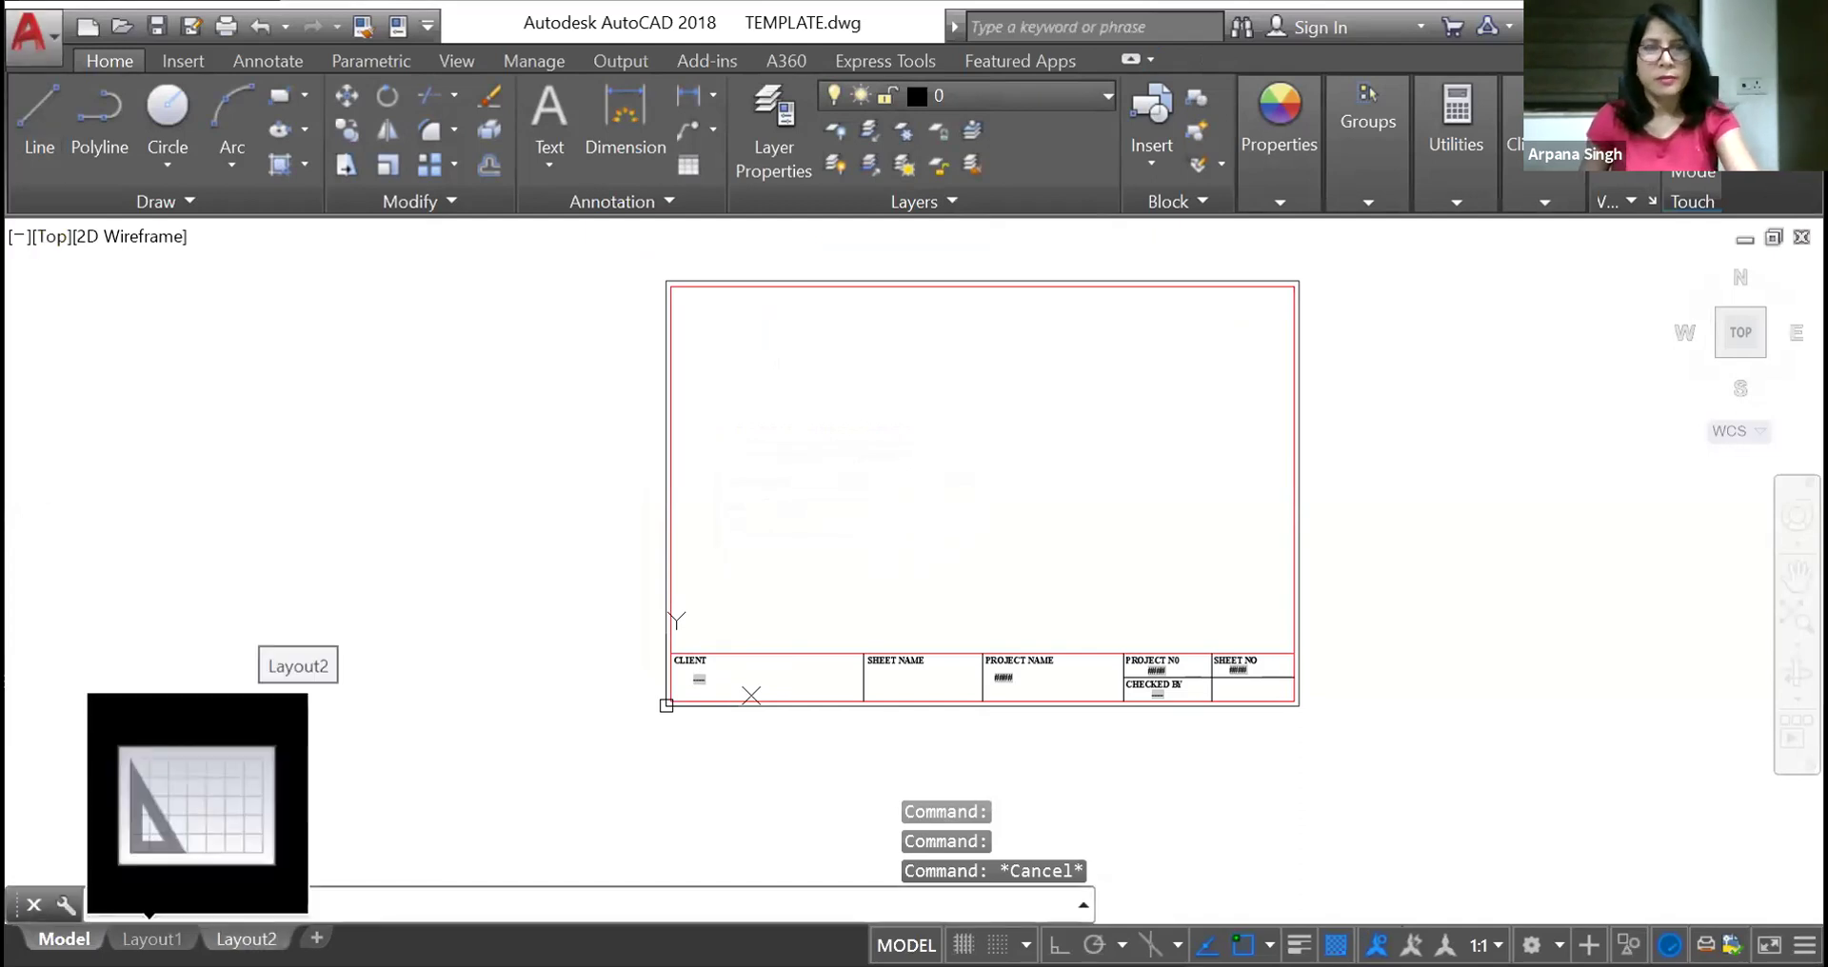
Bring up the Sheet Set Manager and open the A01 - GROUND FLOOR PLAN sheet of the SAMPLE set
{"action": "type", "text": "SSM"}
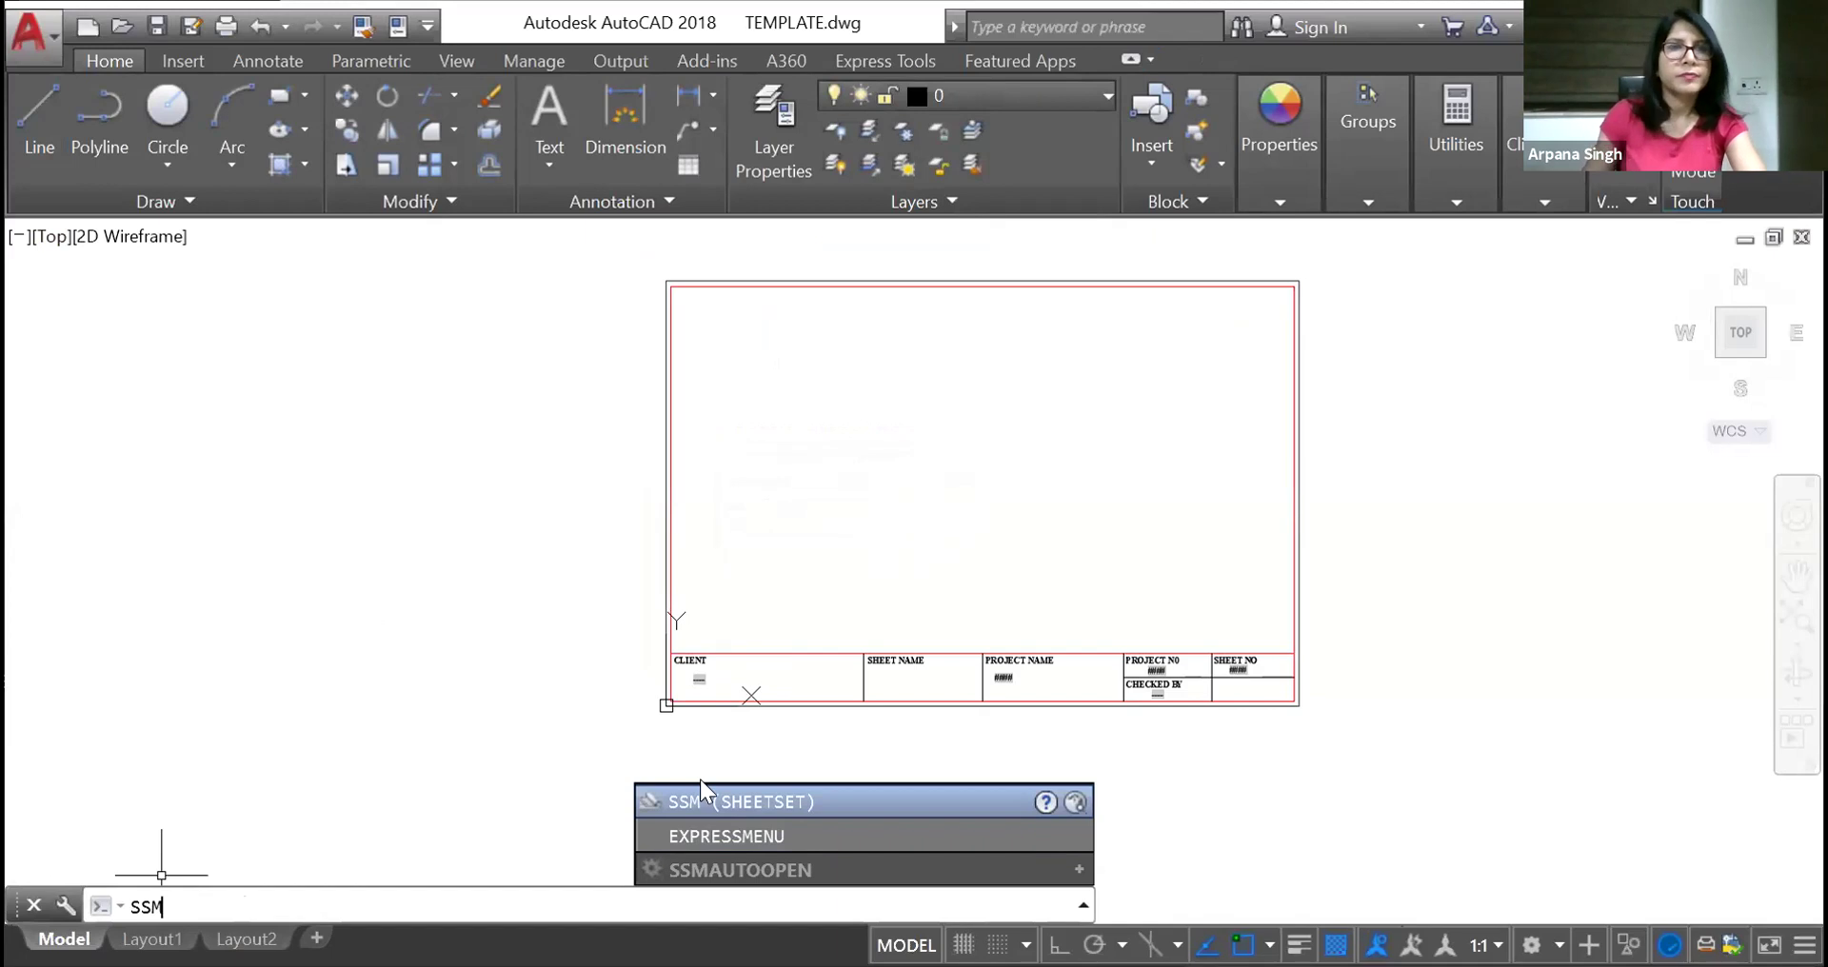
{"action": "key", "text": "Return"}
{"action": "left_click", "coordinate": [226, 356]}
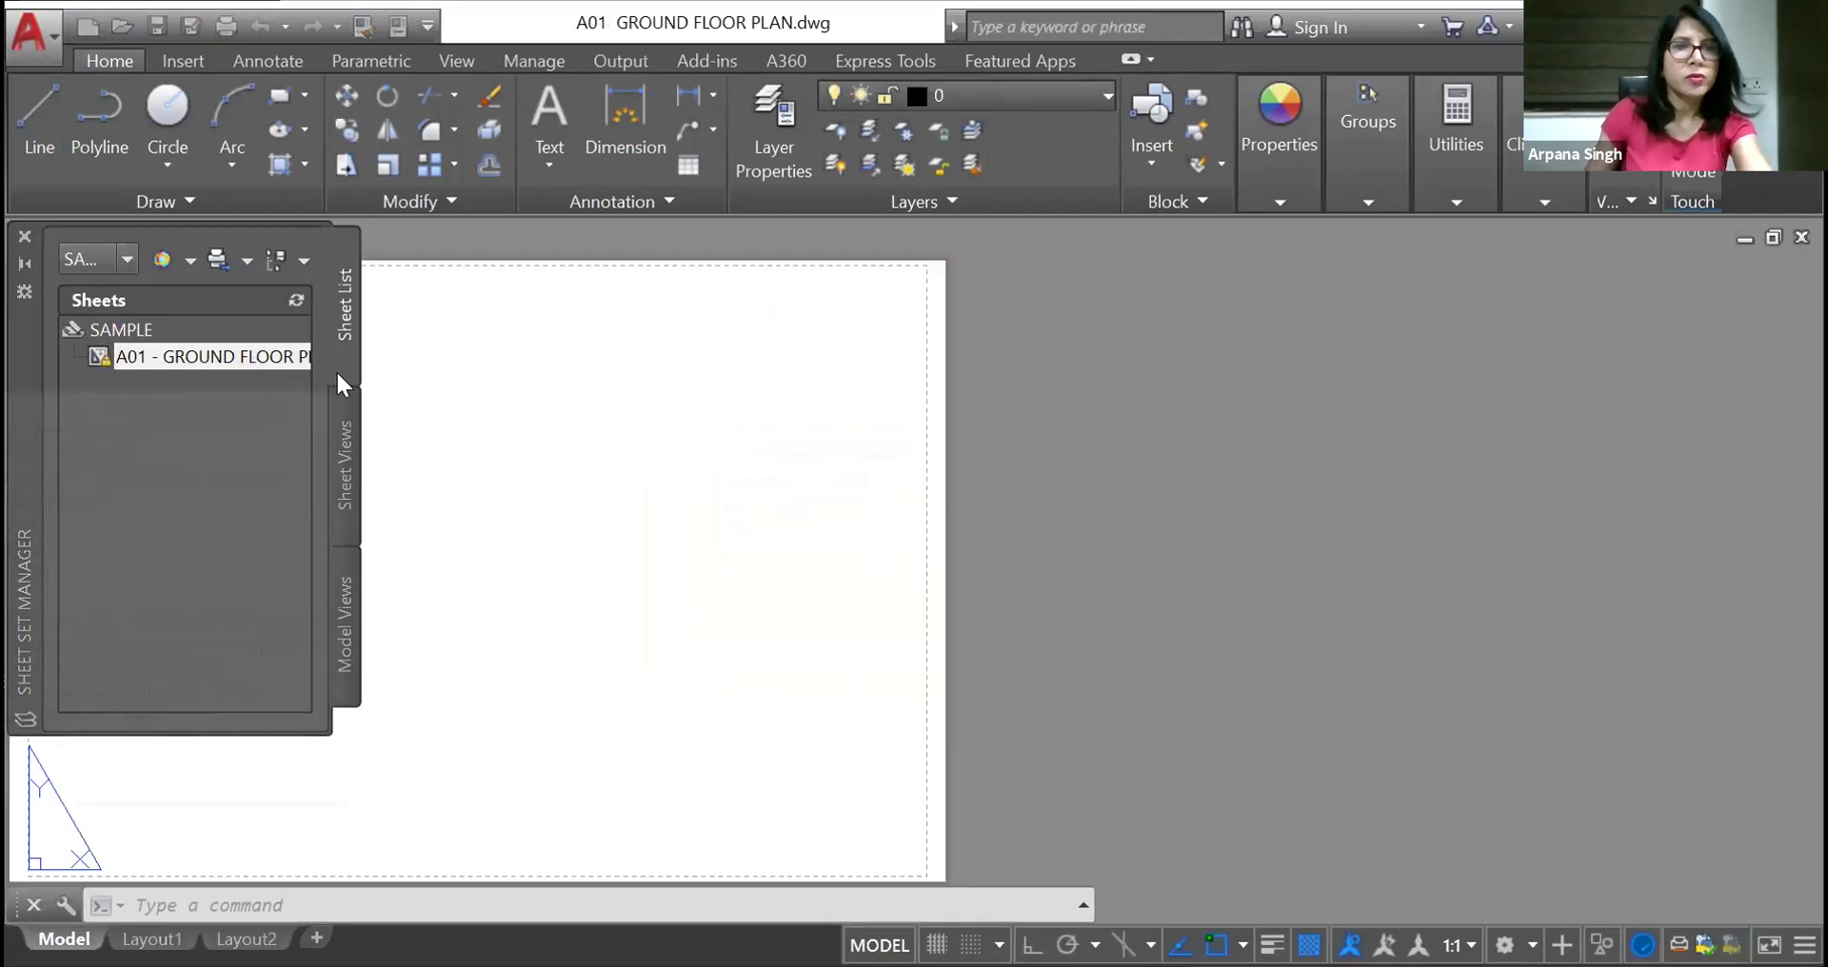
Check the SAMPLE set's sheet views and the drawings in its model view location beside the blank A01 sheet
{"action": "left_click", "coordinate": [343, 621]}
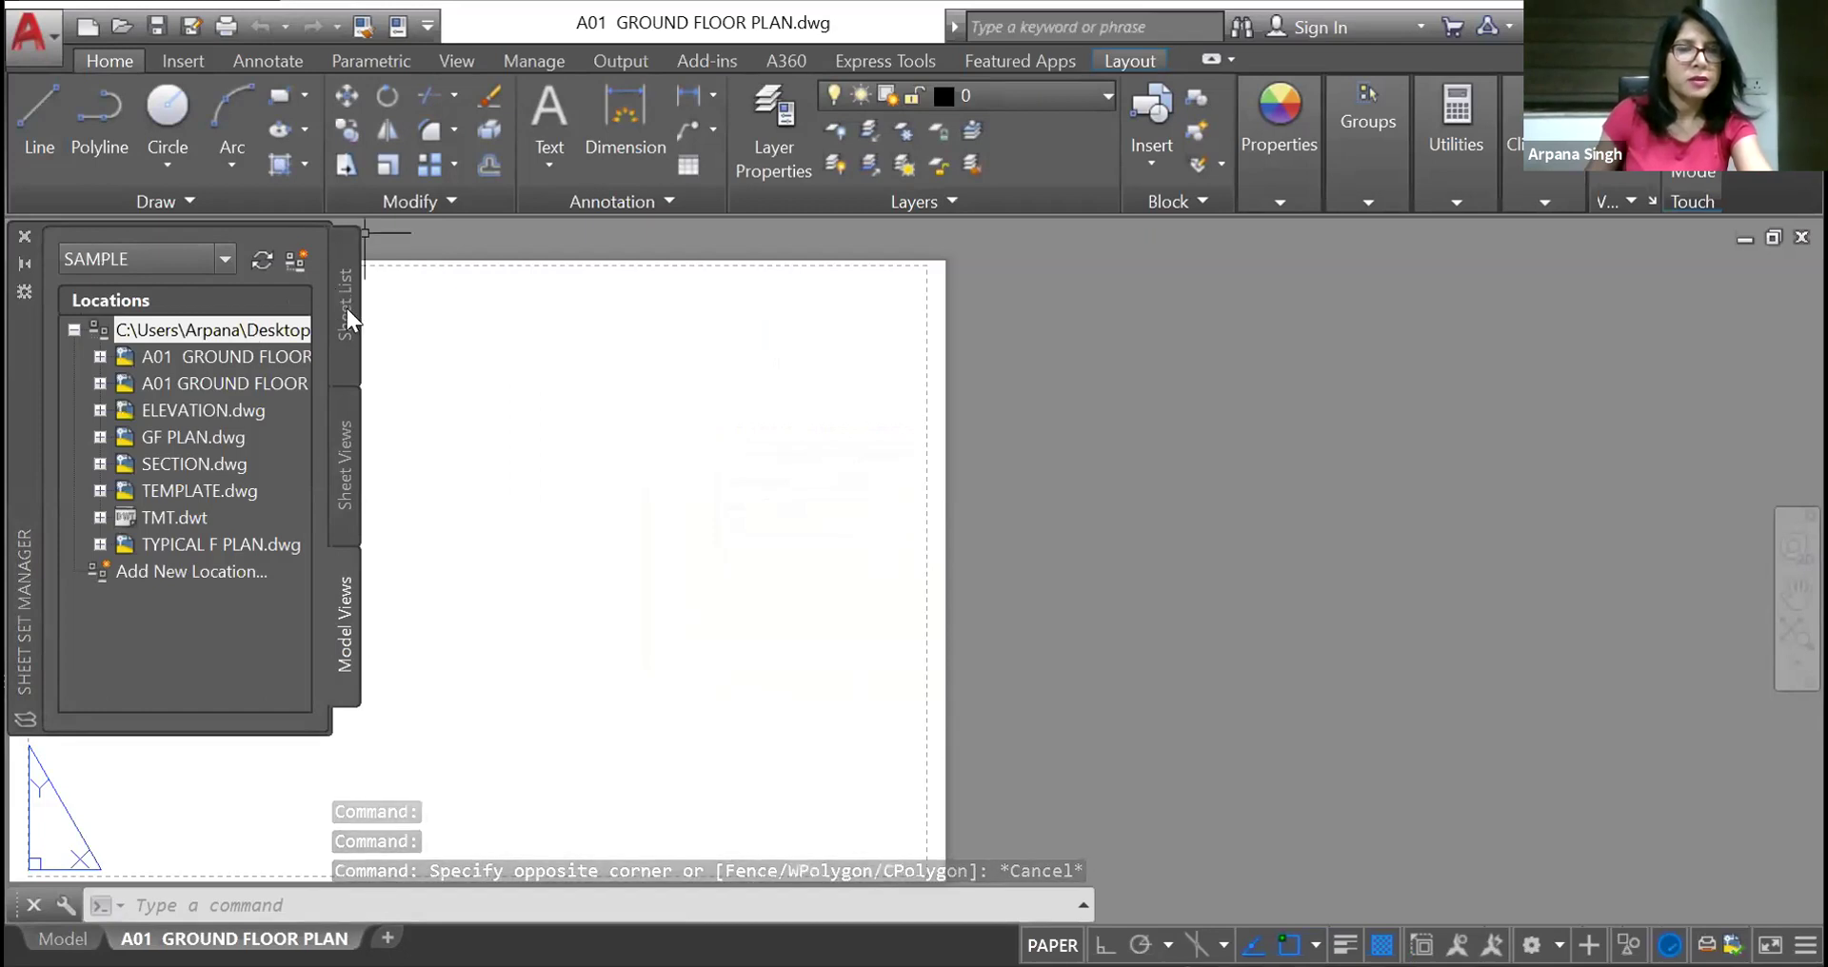
{"action": "left_click", "coordinate": [338, 410]}
{"action": "left_click", "coordinate": [113, 329]}
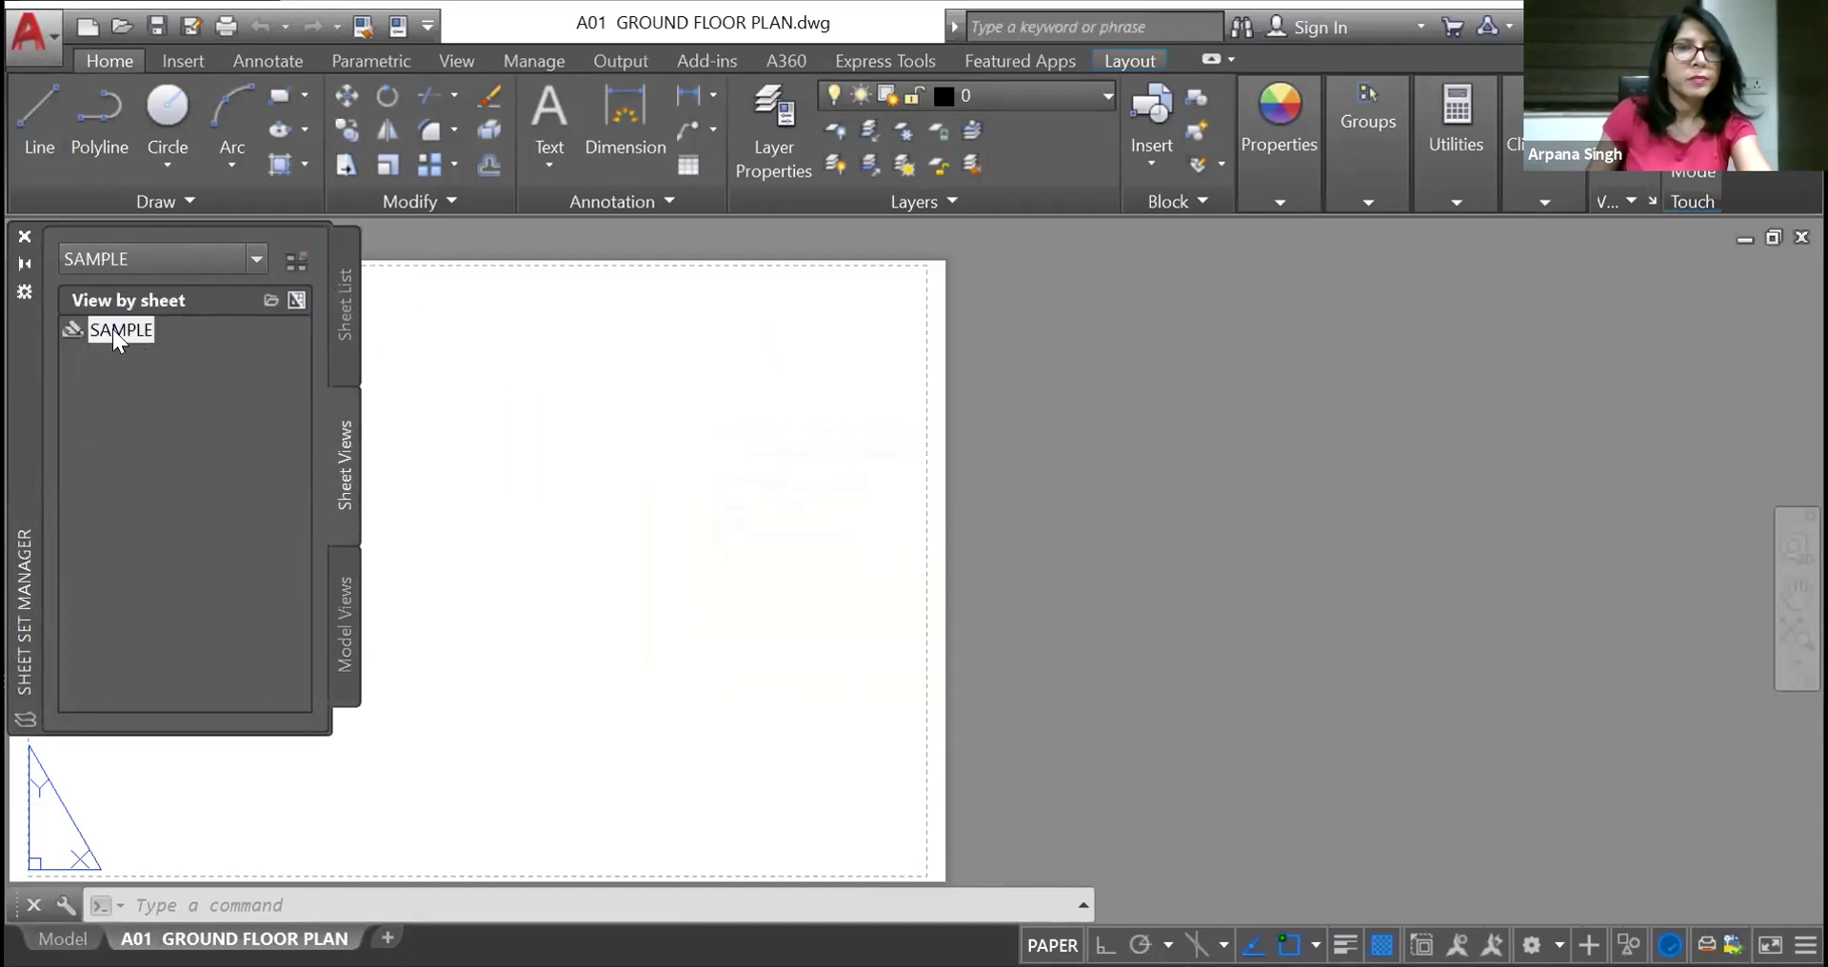
{"action": "left_click", "coordinate": [341, 610]}
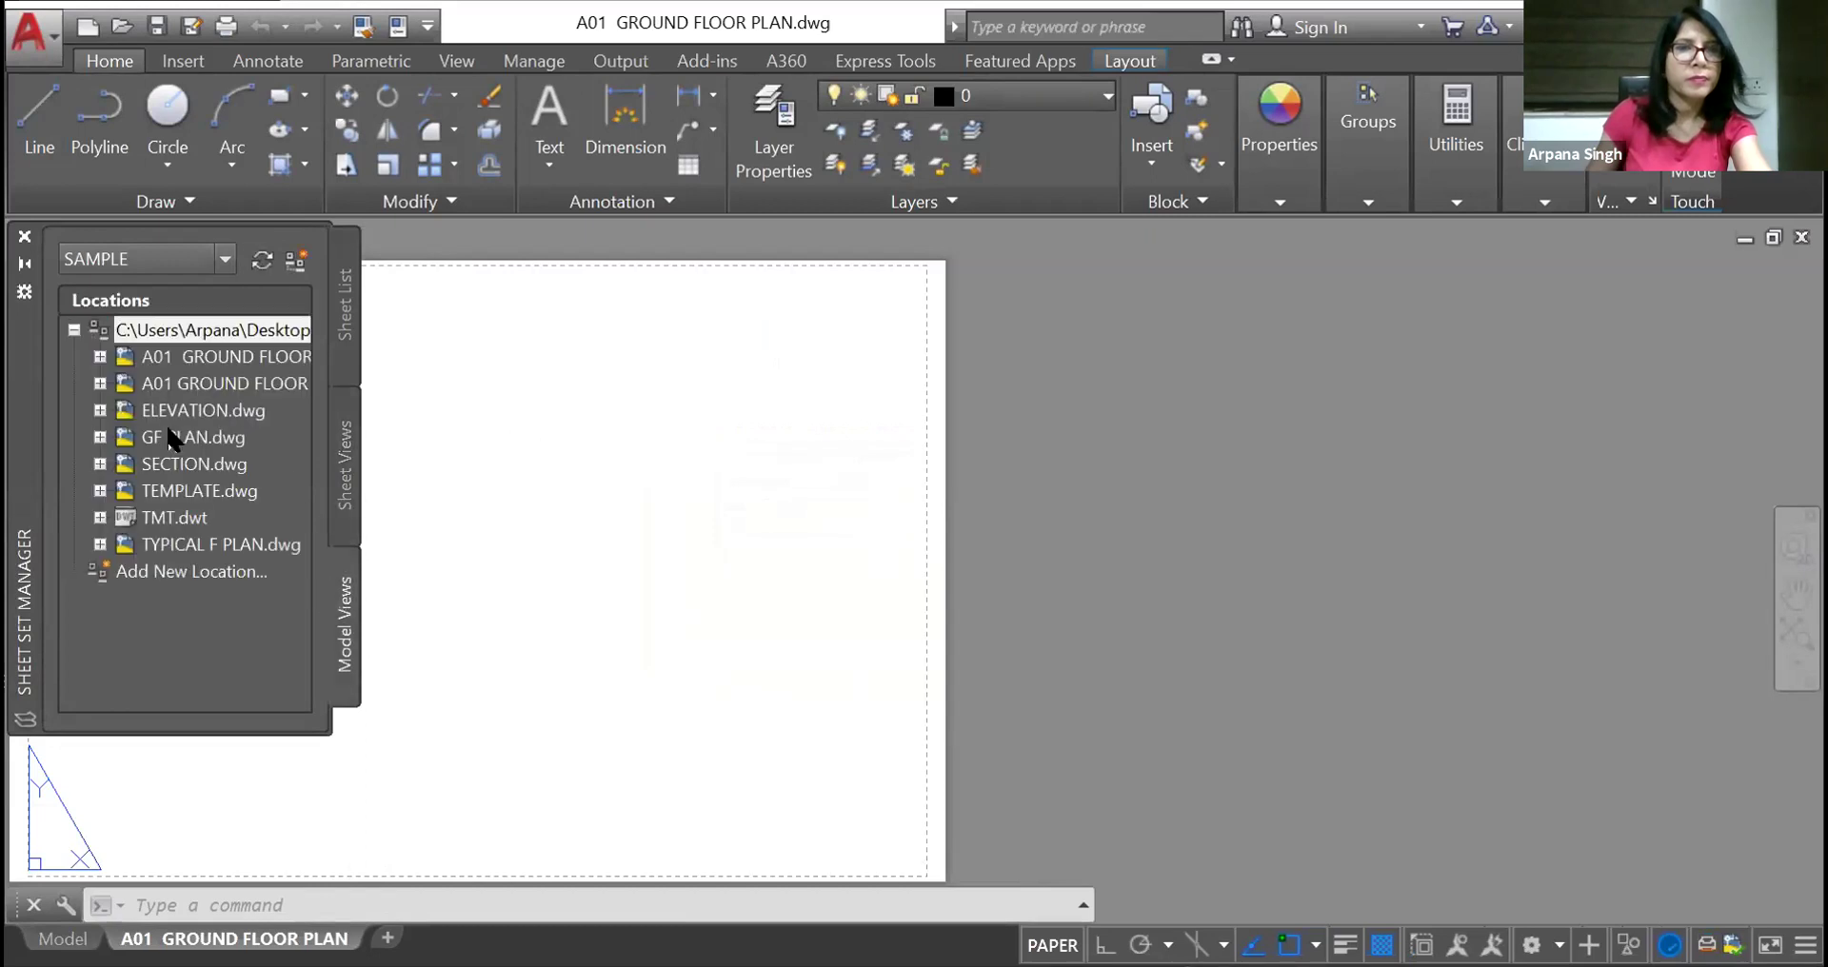
{"action": "left_click", "coordinate": [217, 348]}
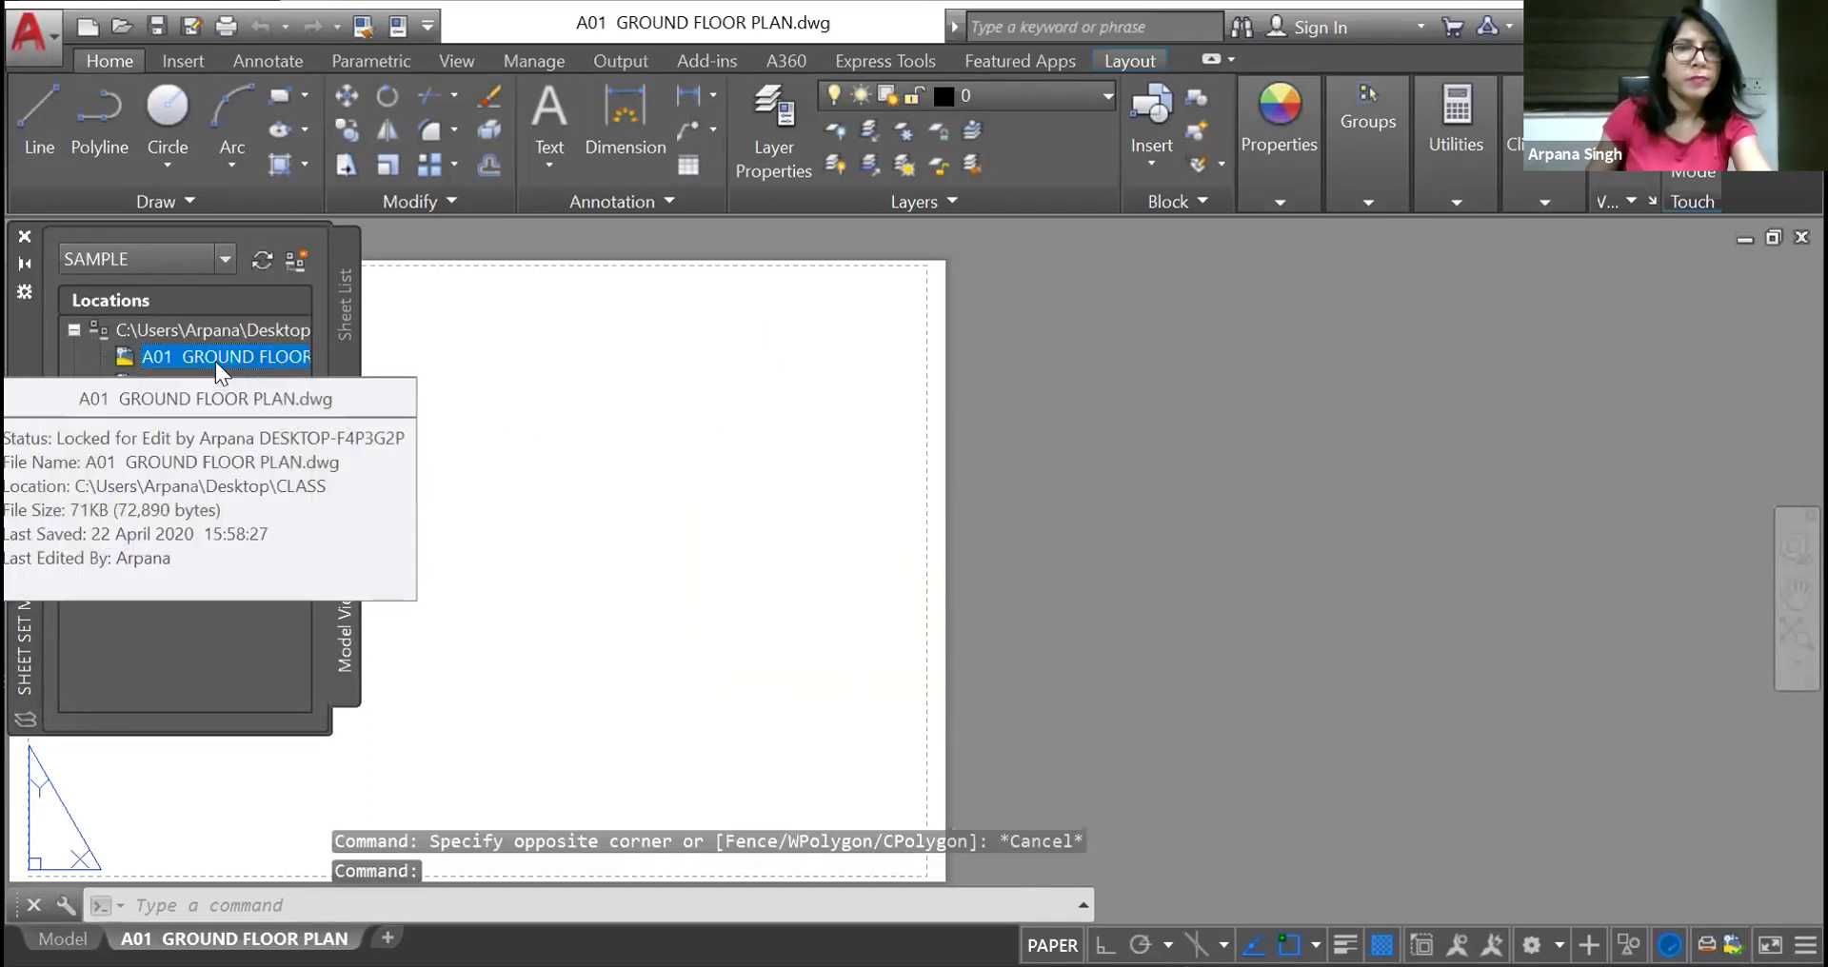
{"action": "left_click", "coordinate": [595, 351]}
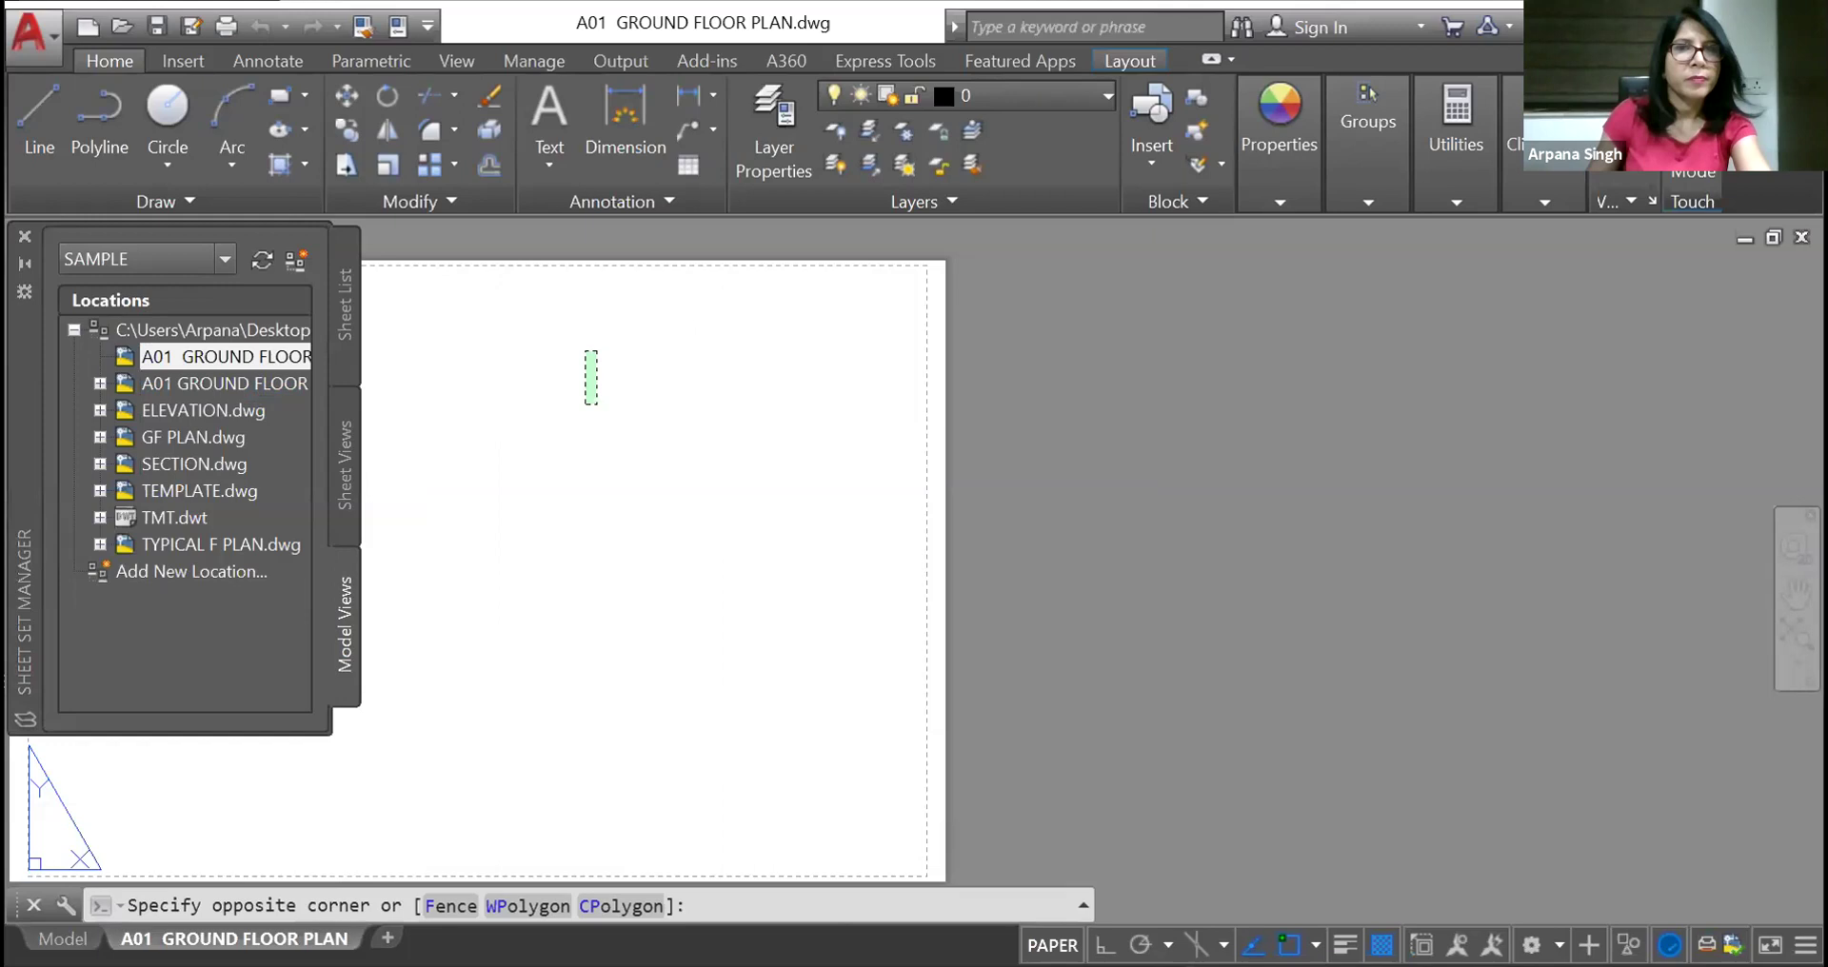
{"action": "left_click", "coordinate": [584, 400]}
{"action": "scroll", "coordinate": [762, 403], "scroll_direction": "down", "scroll_amount": 2}
{"action": "middle_click_drag", "start_coordinate": [572, 393], "coordinate": [818, 400]}
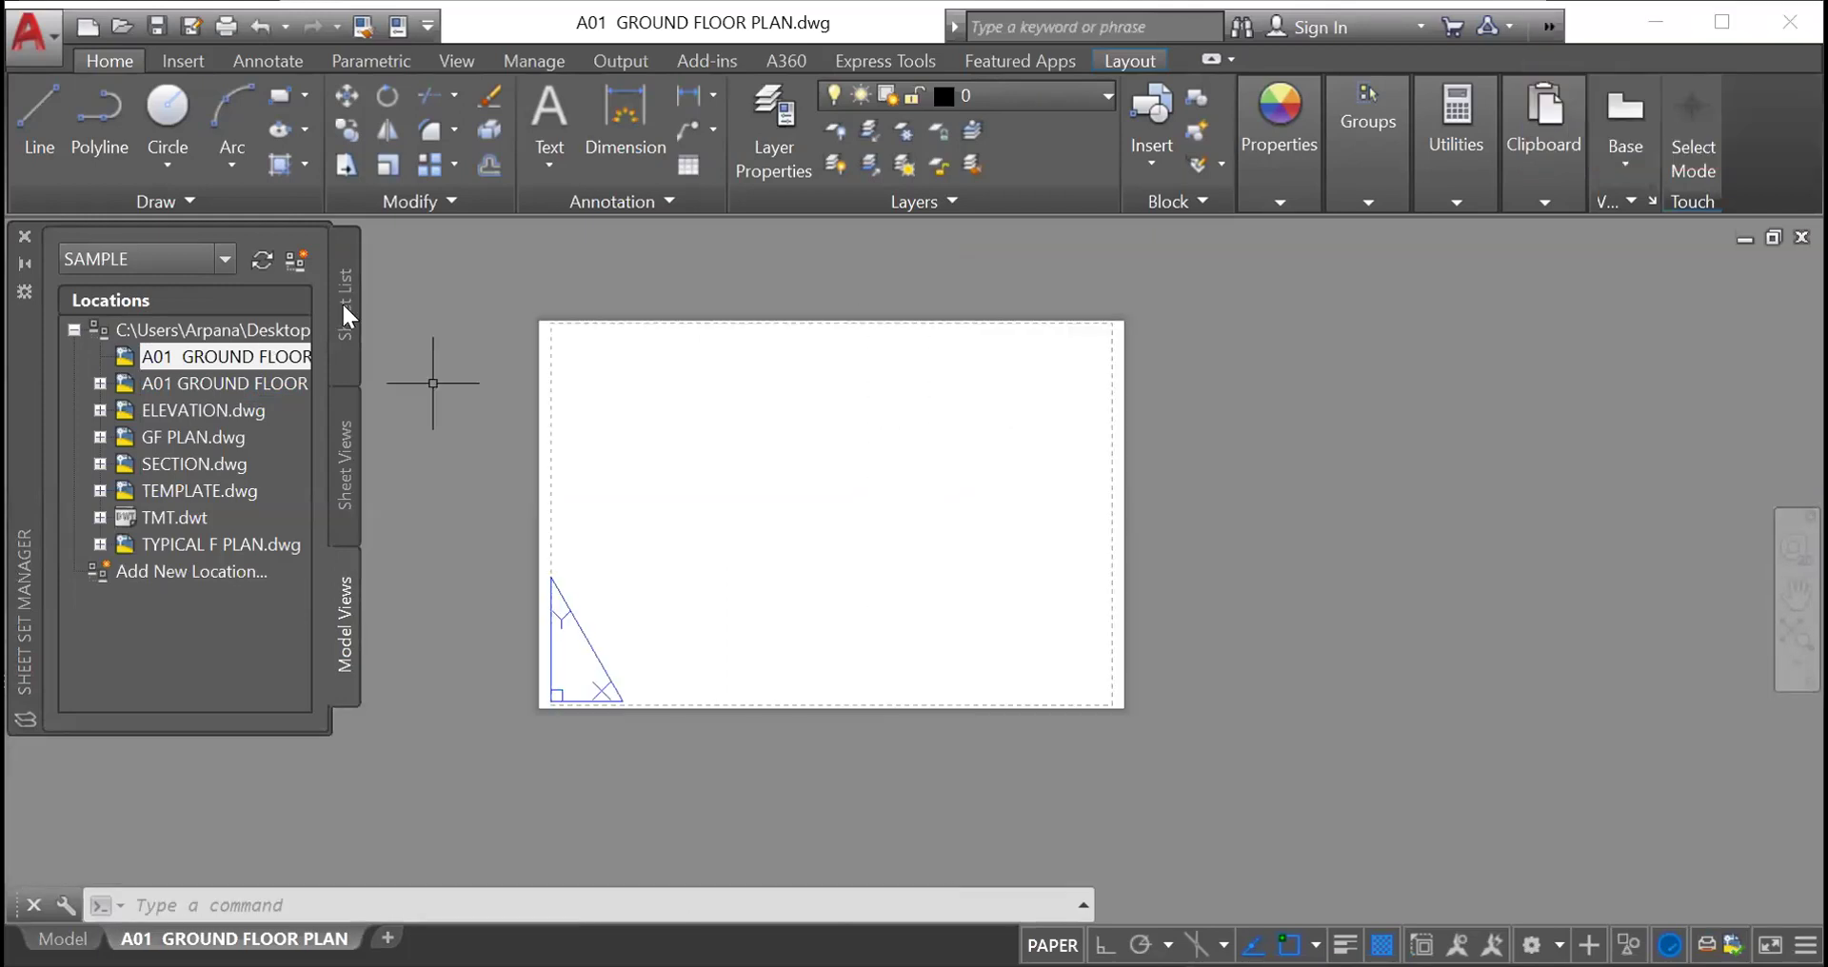
Check the details of the A01 - GROUND FLOOR PLAN sheet in the SAMPLE sheet list
{"action": "left_click", "coordinate": [343, 304]}
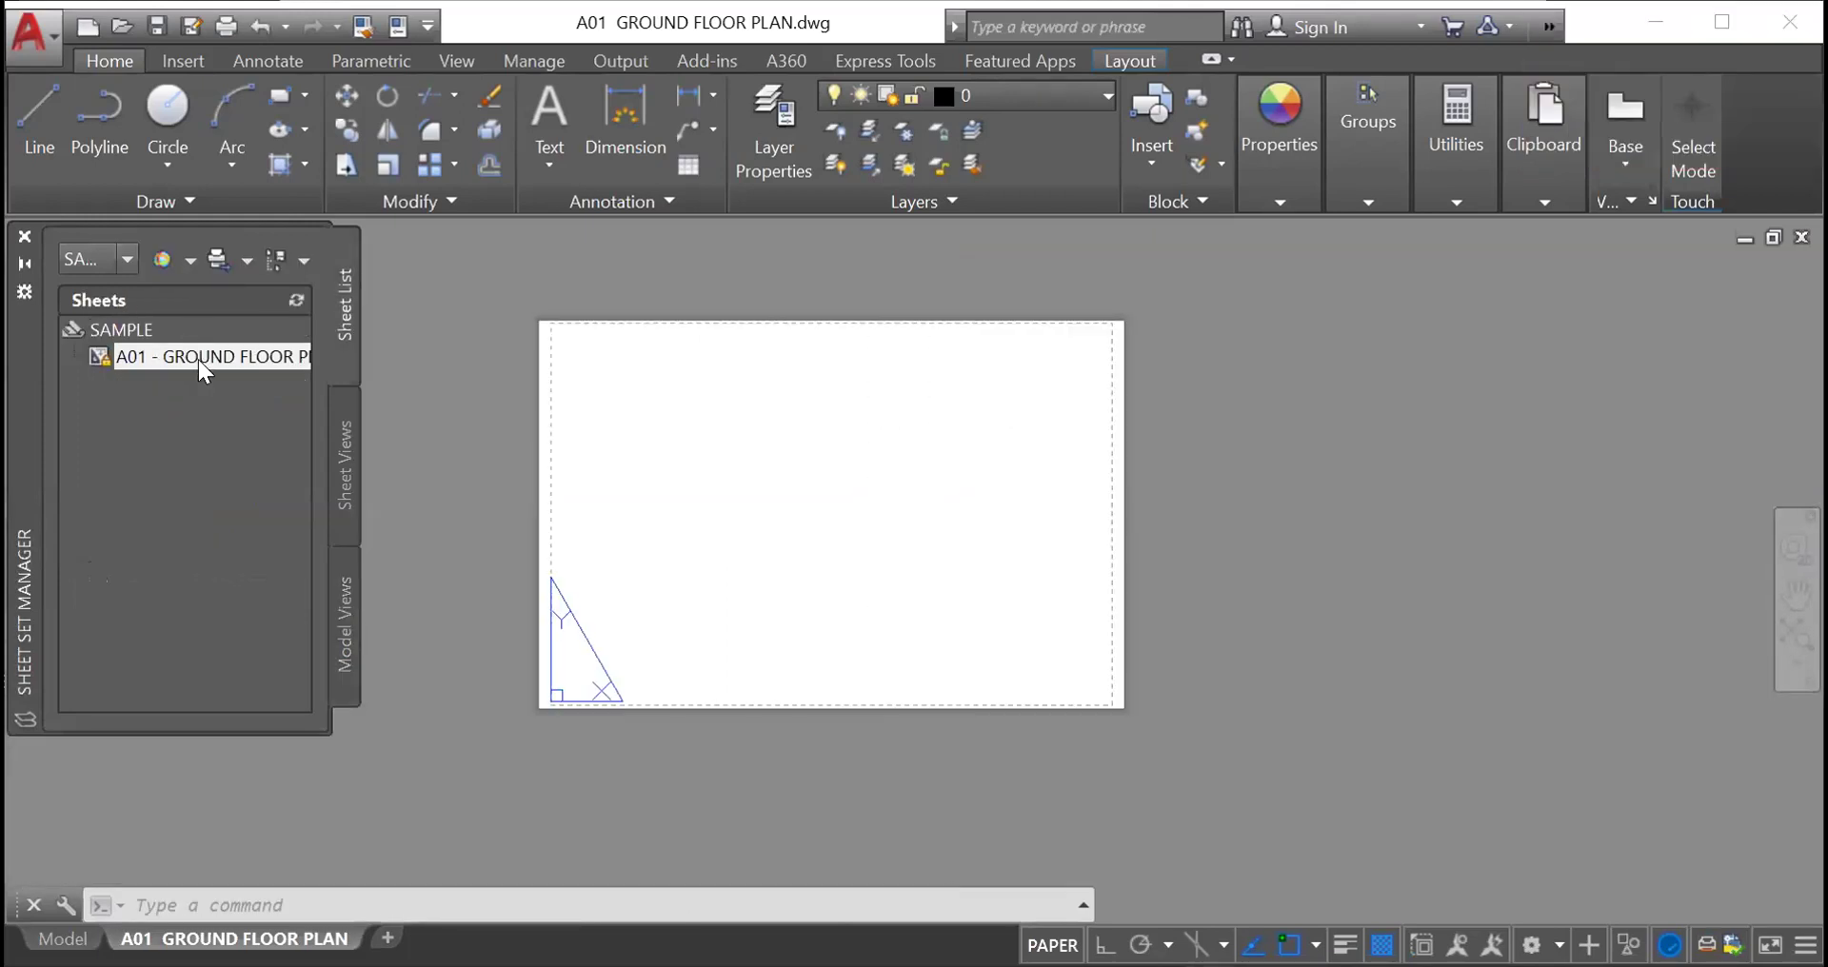
{"action": "left_click", "coordinate": [198, 358]}
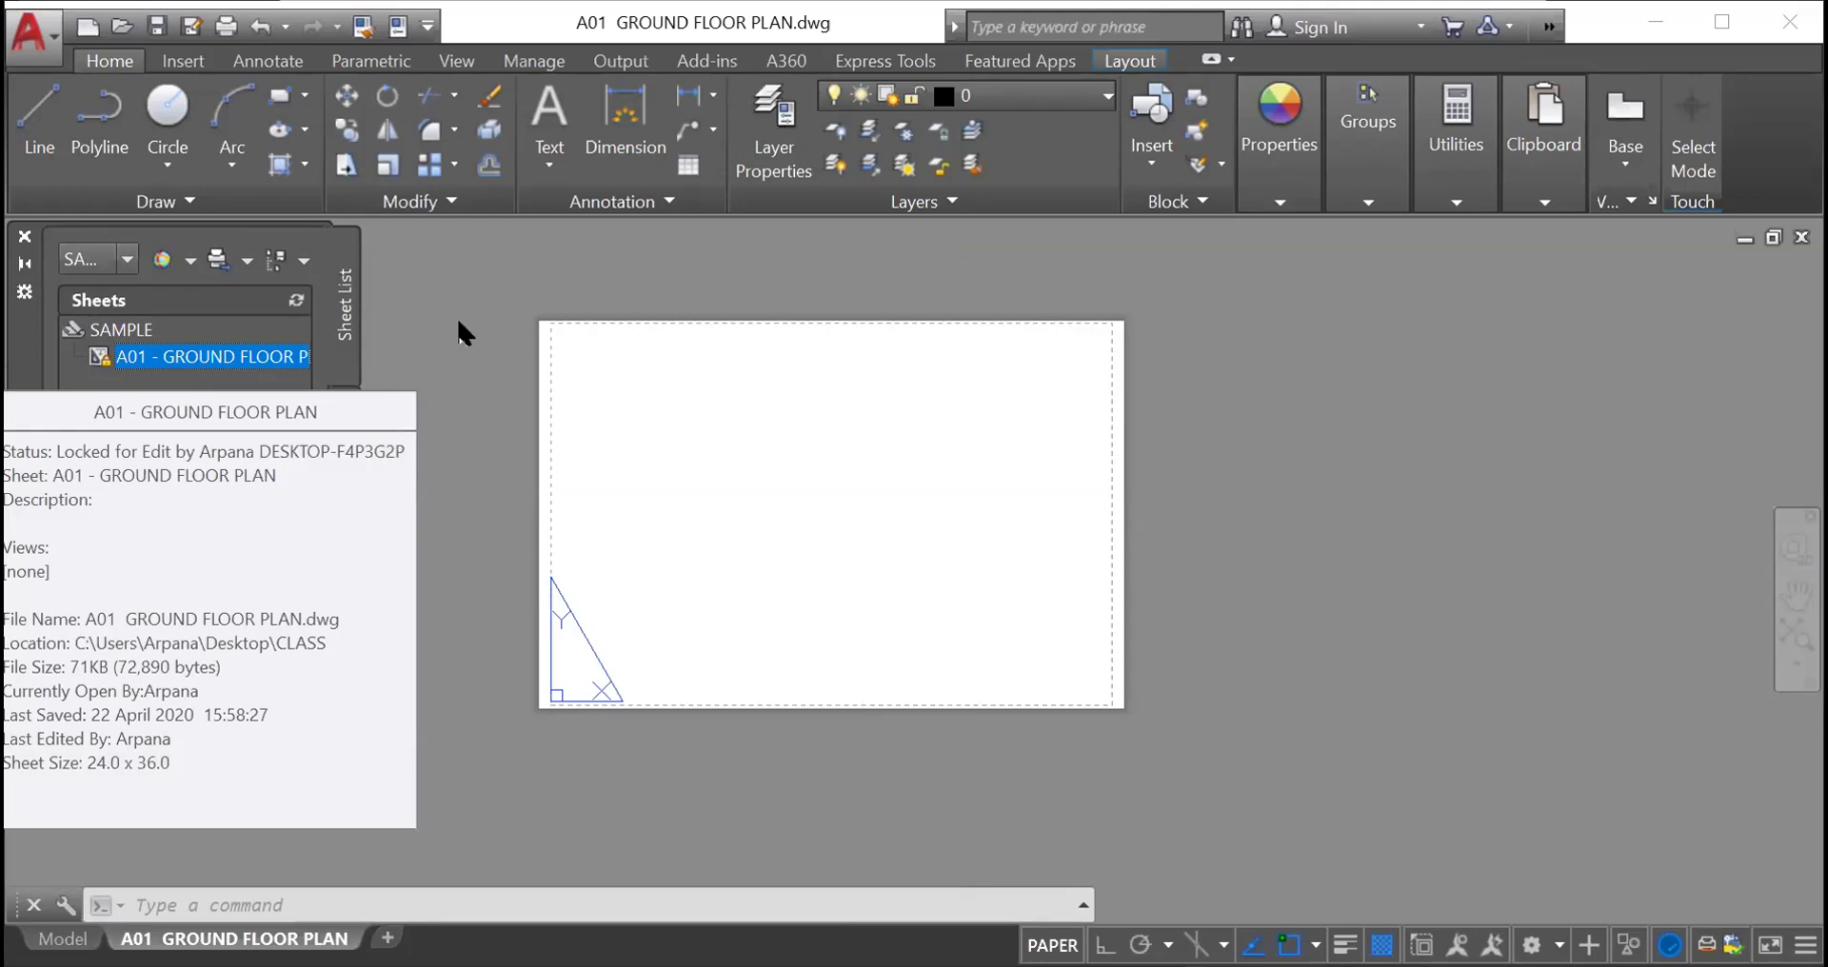
{"action": "left_click", "coordinate": [446, 331]}
{"action": "key", "text": "Escape"}
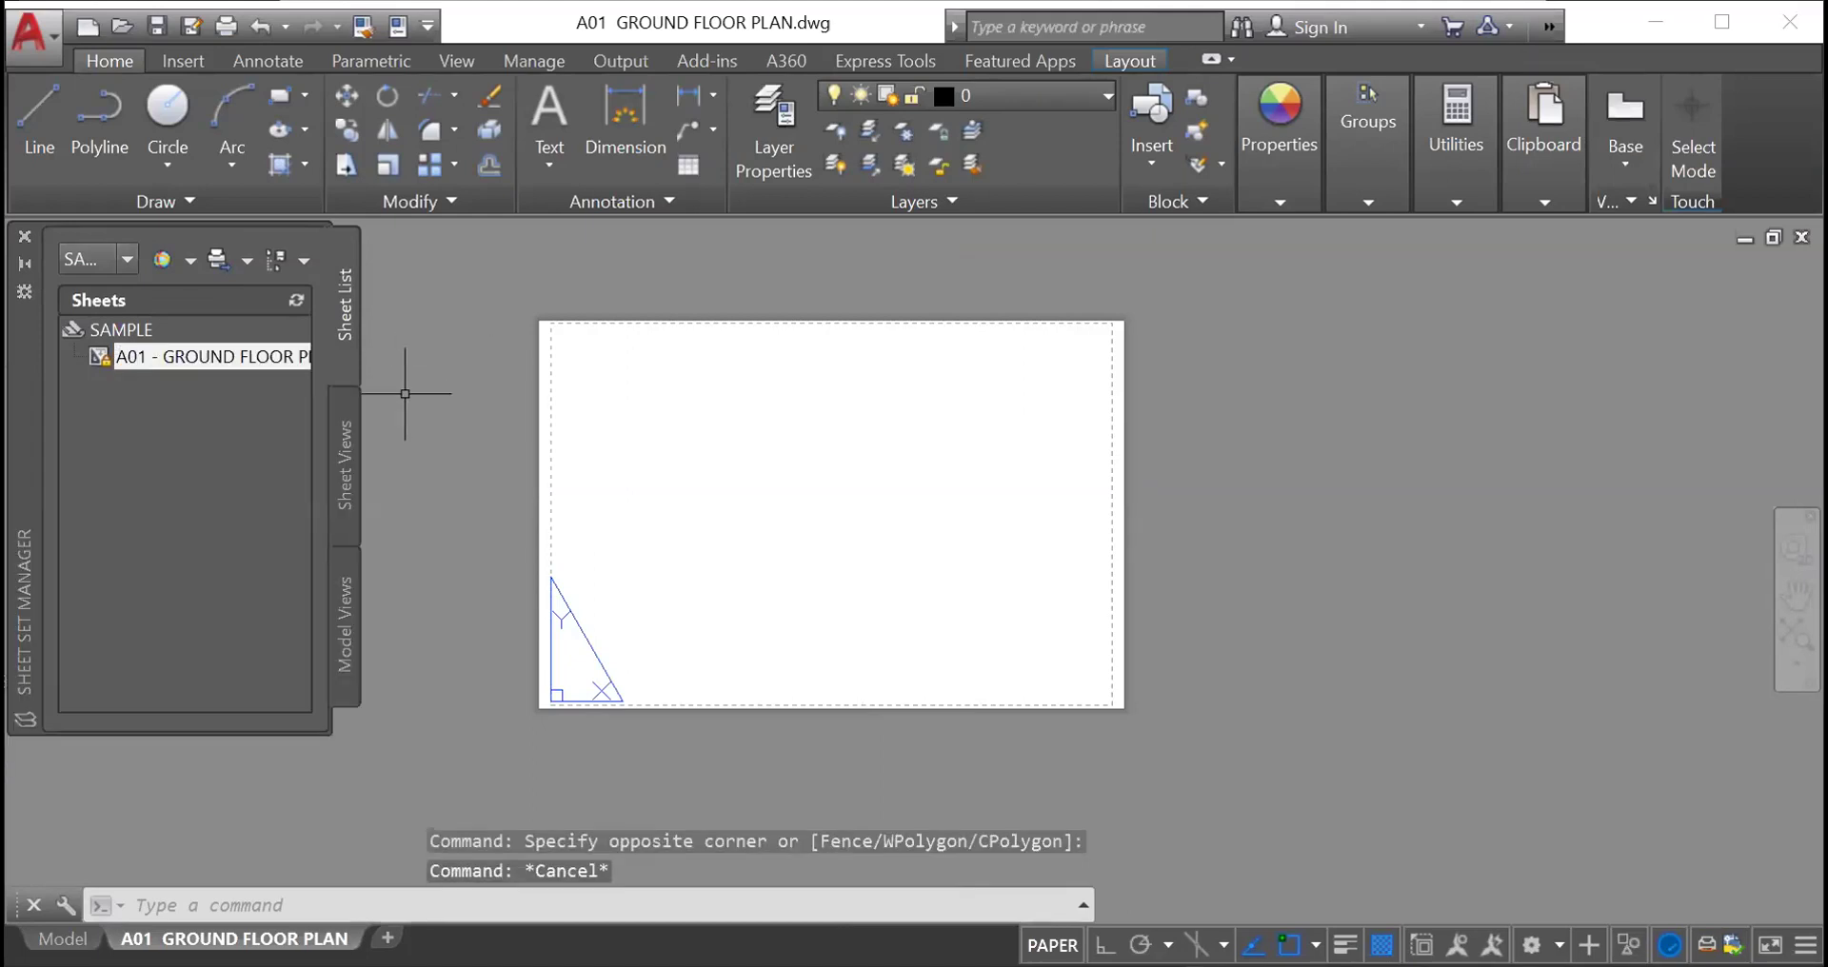
{"action": "key", "text": "Escape"}
{"action": "key", "text": "Escape"}
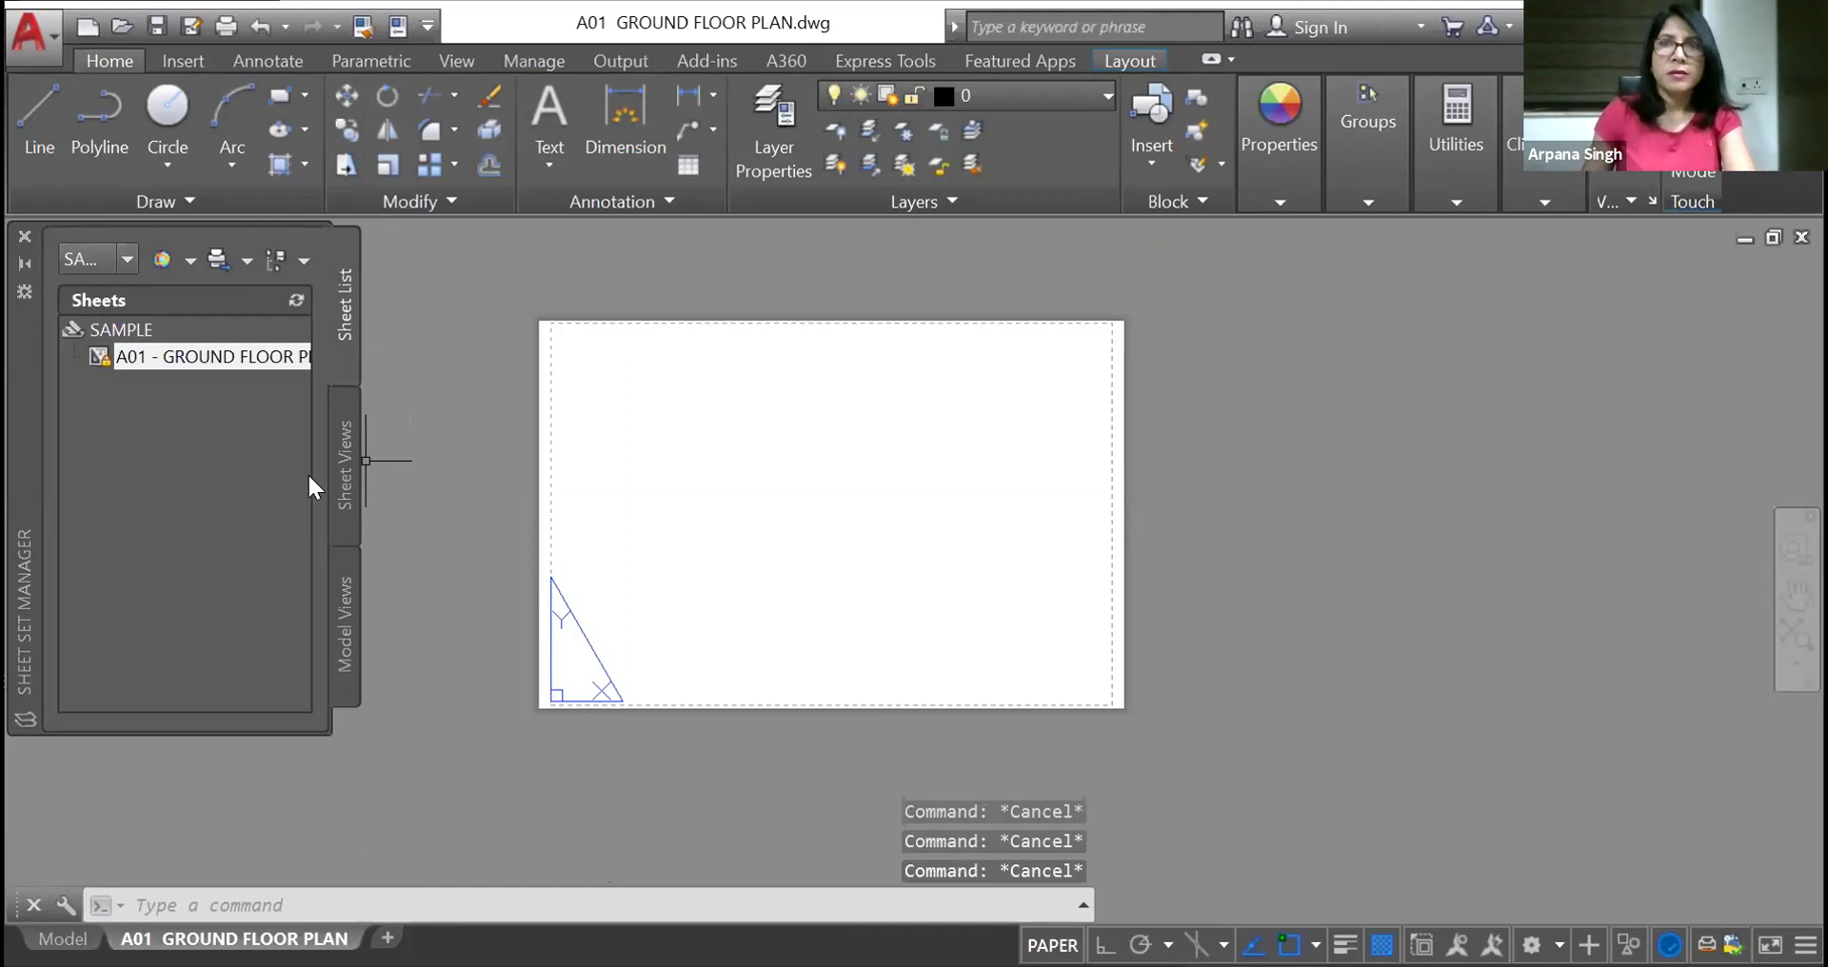
{"action": "key", "text": "F1"}
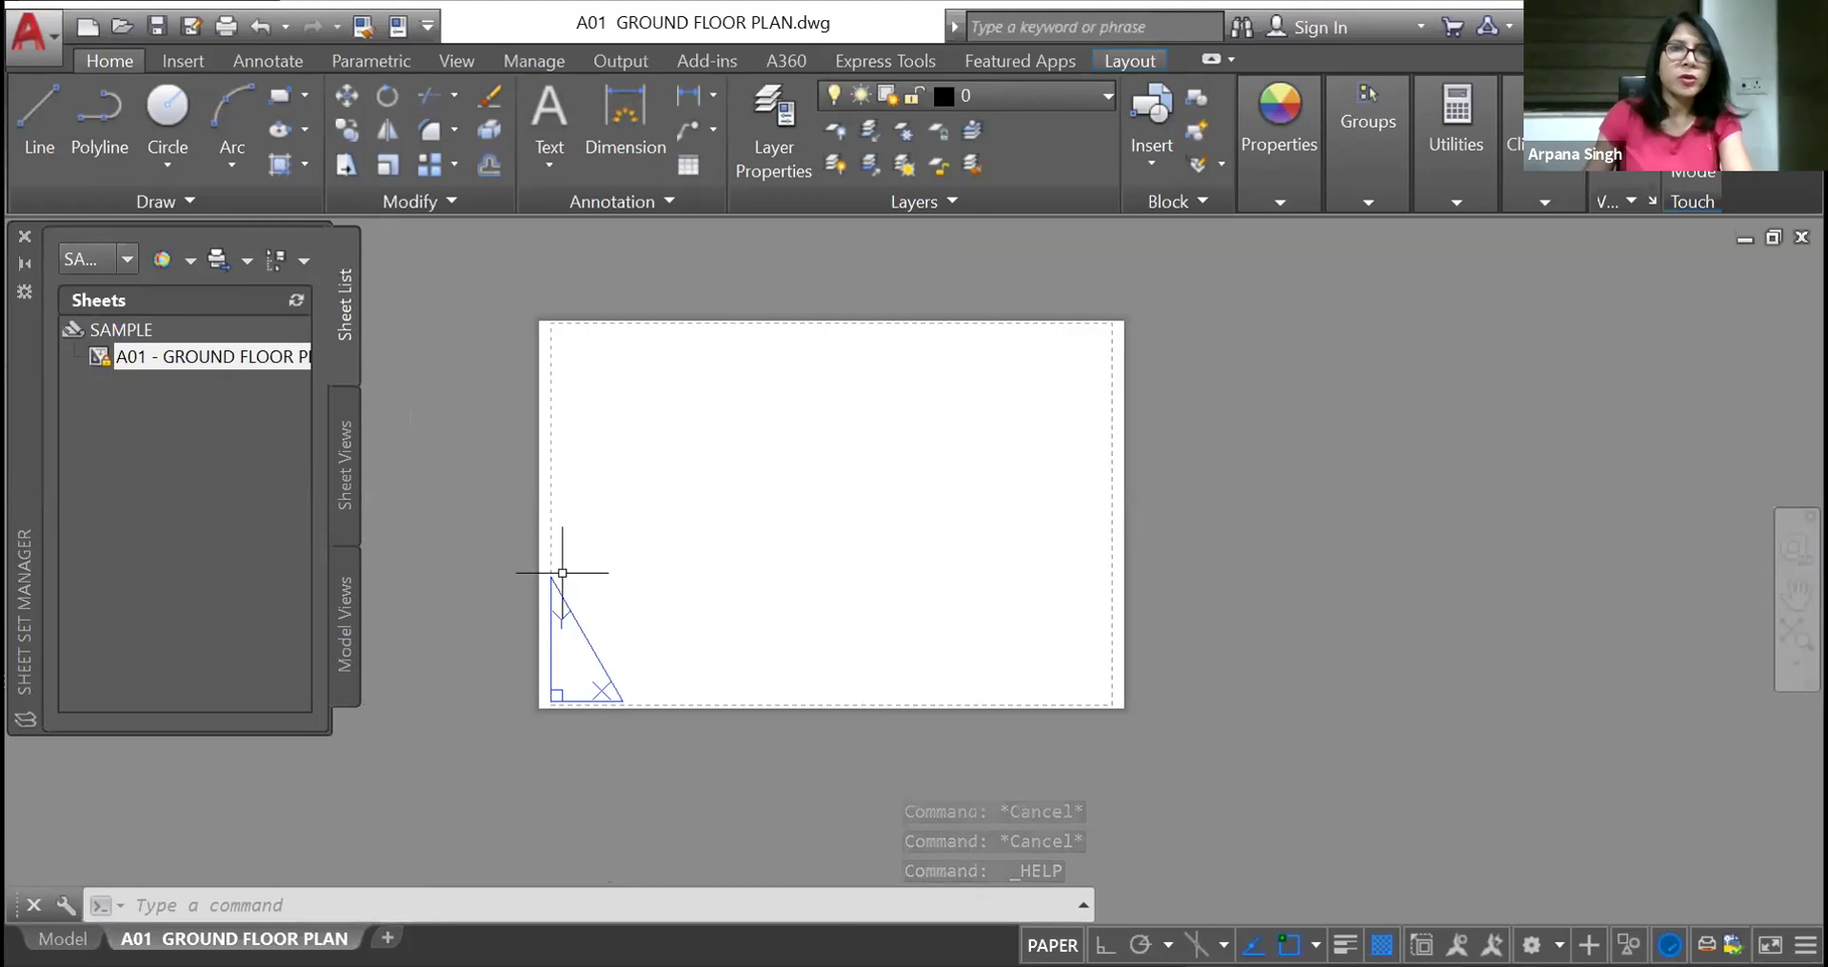
Place ELEVATION.dwg from the model views on the A01 sheet, inserting it at the lower-left corner of the printable area
{"action": "left_click", "coordinate": [347, 583]}
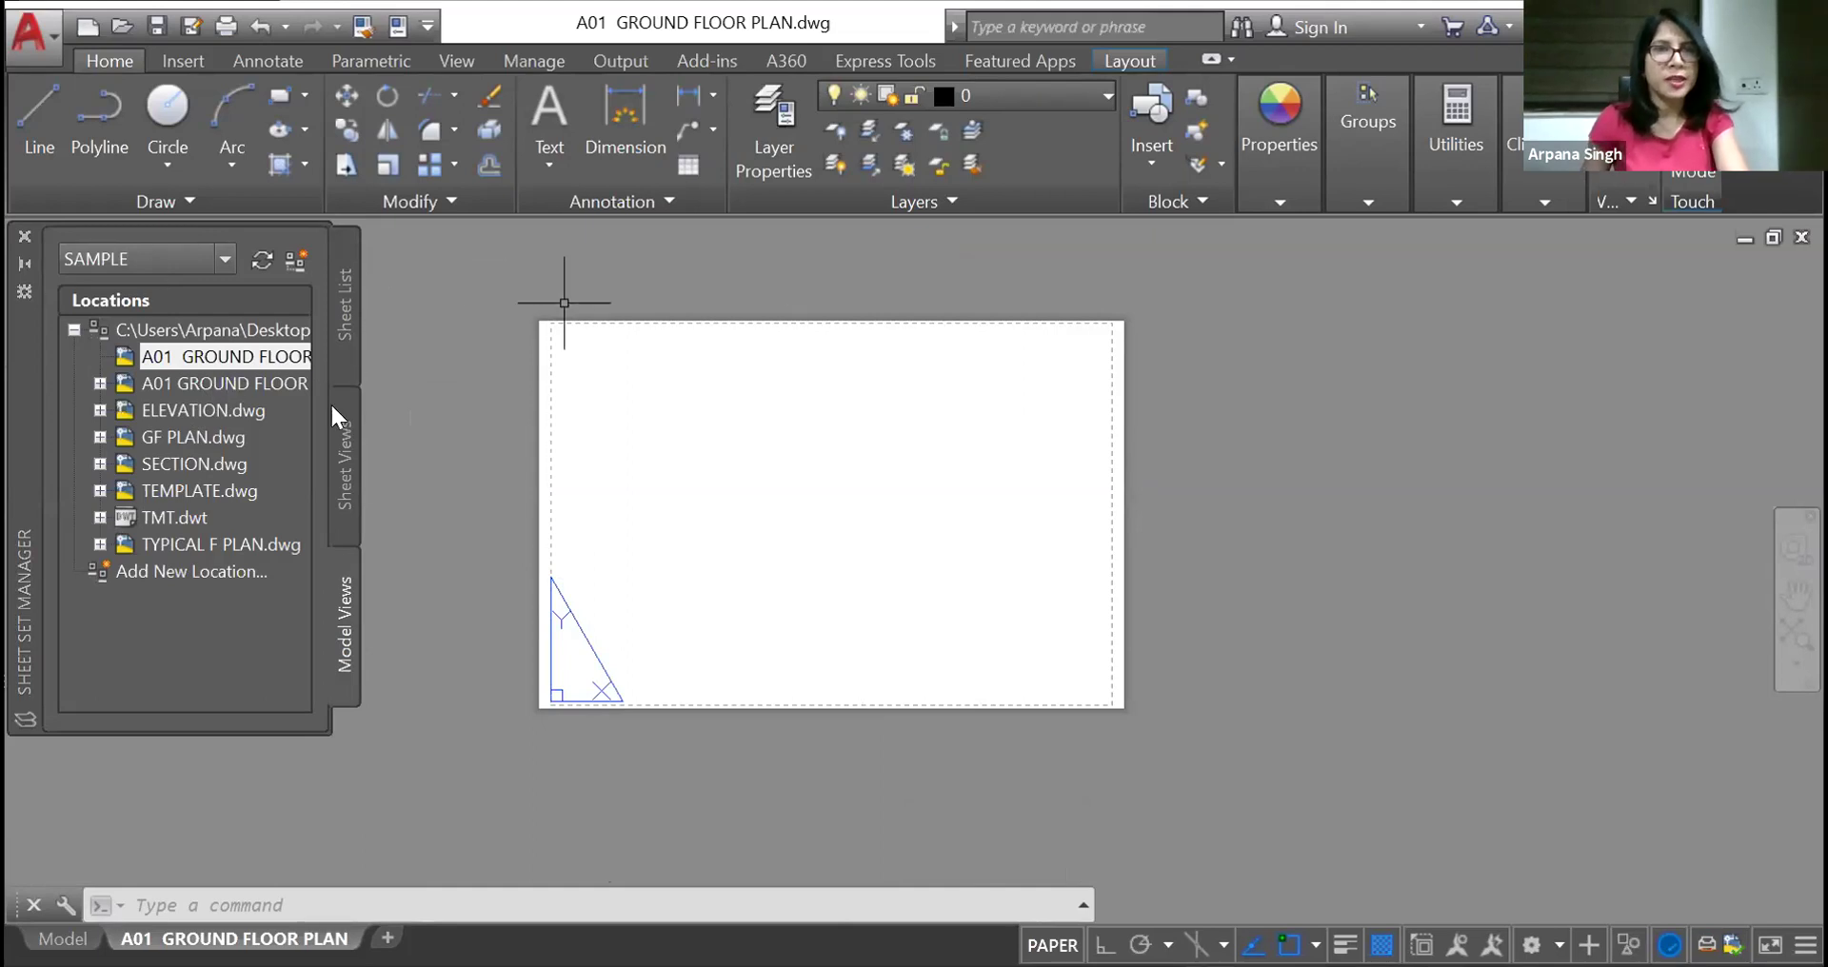
{"action": "double_click", "coordinate": [167, 408]}
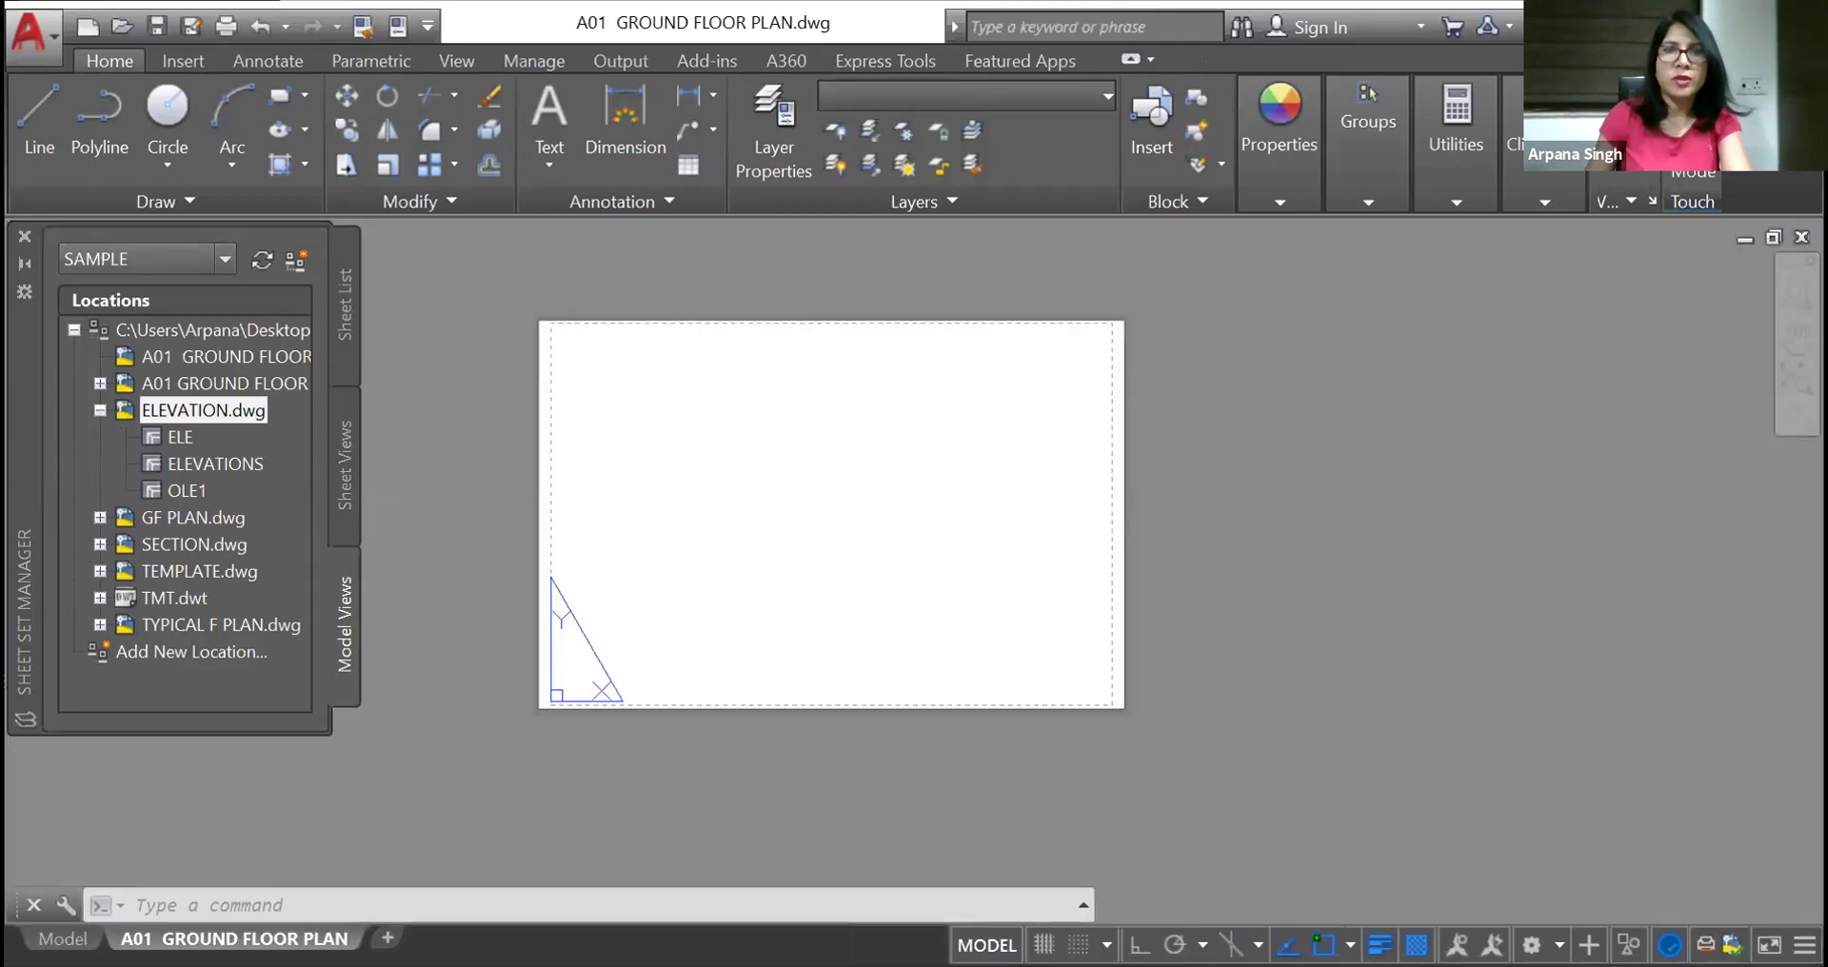
{"action": "right_click", "coordinate": [175, 408]}
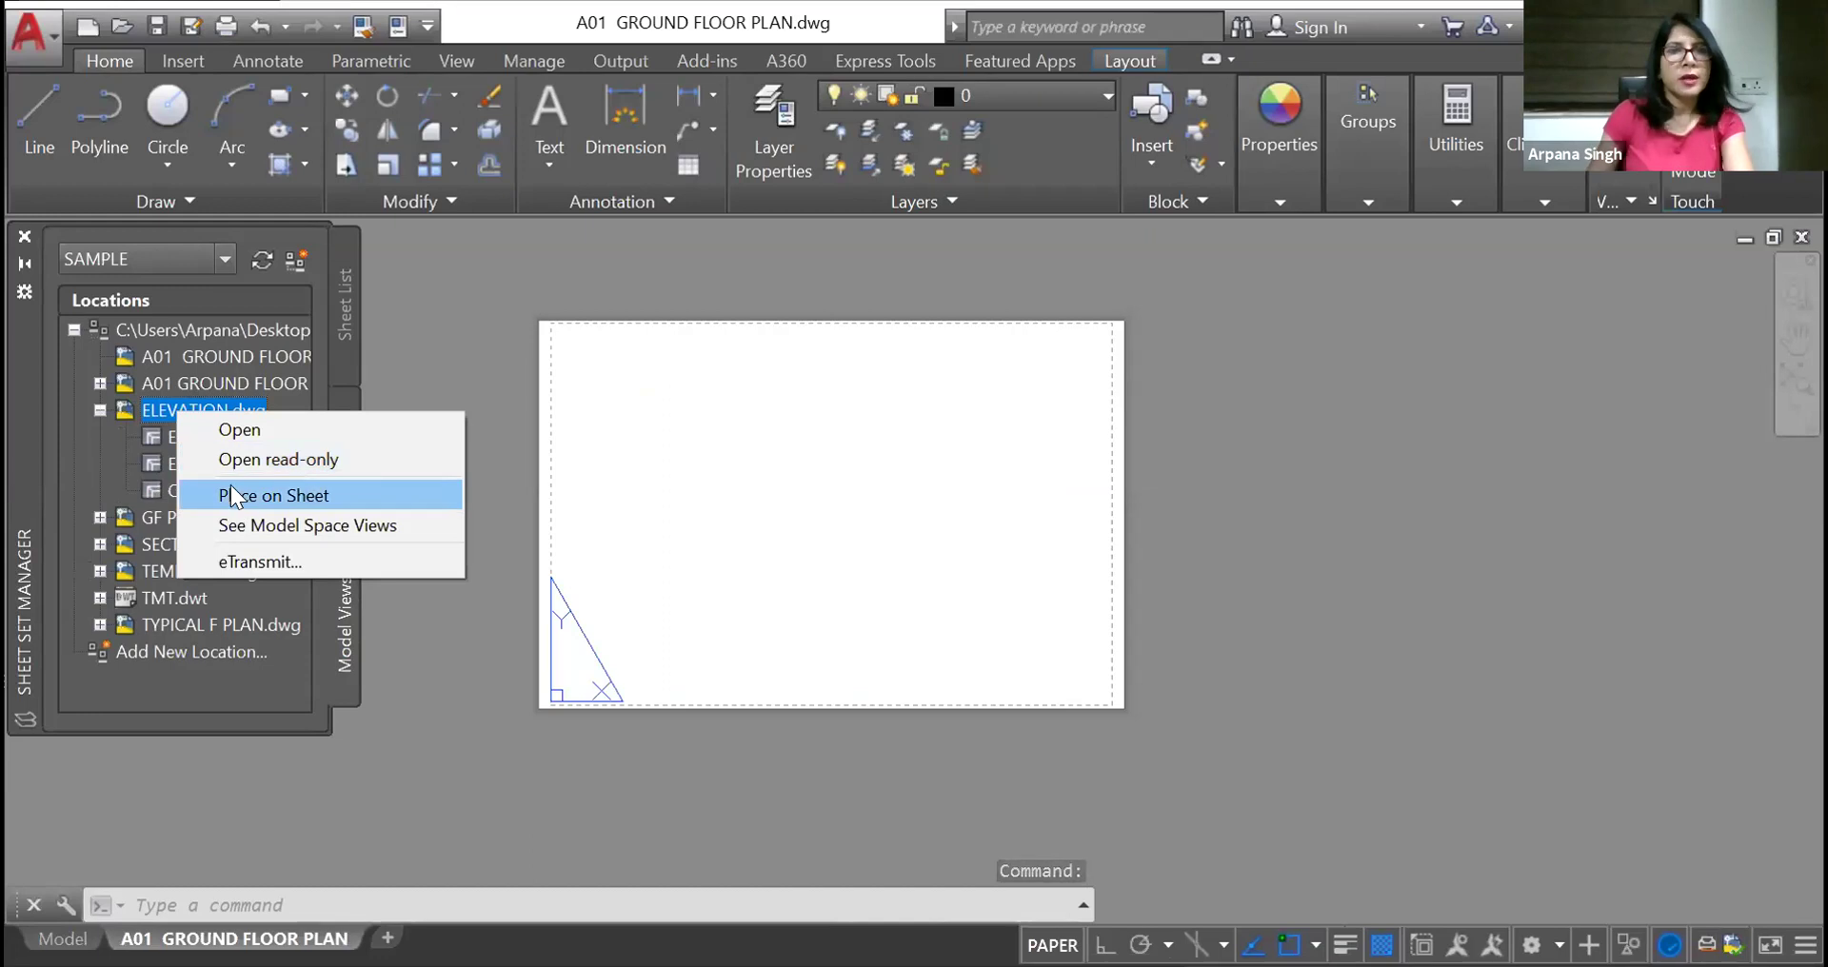
{"action": "left_click", "coordinate": [276, 495]}
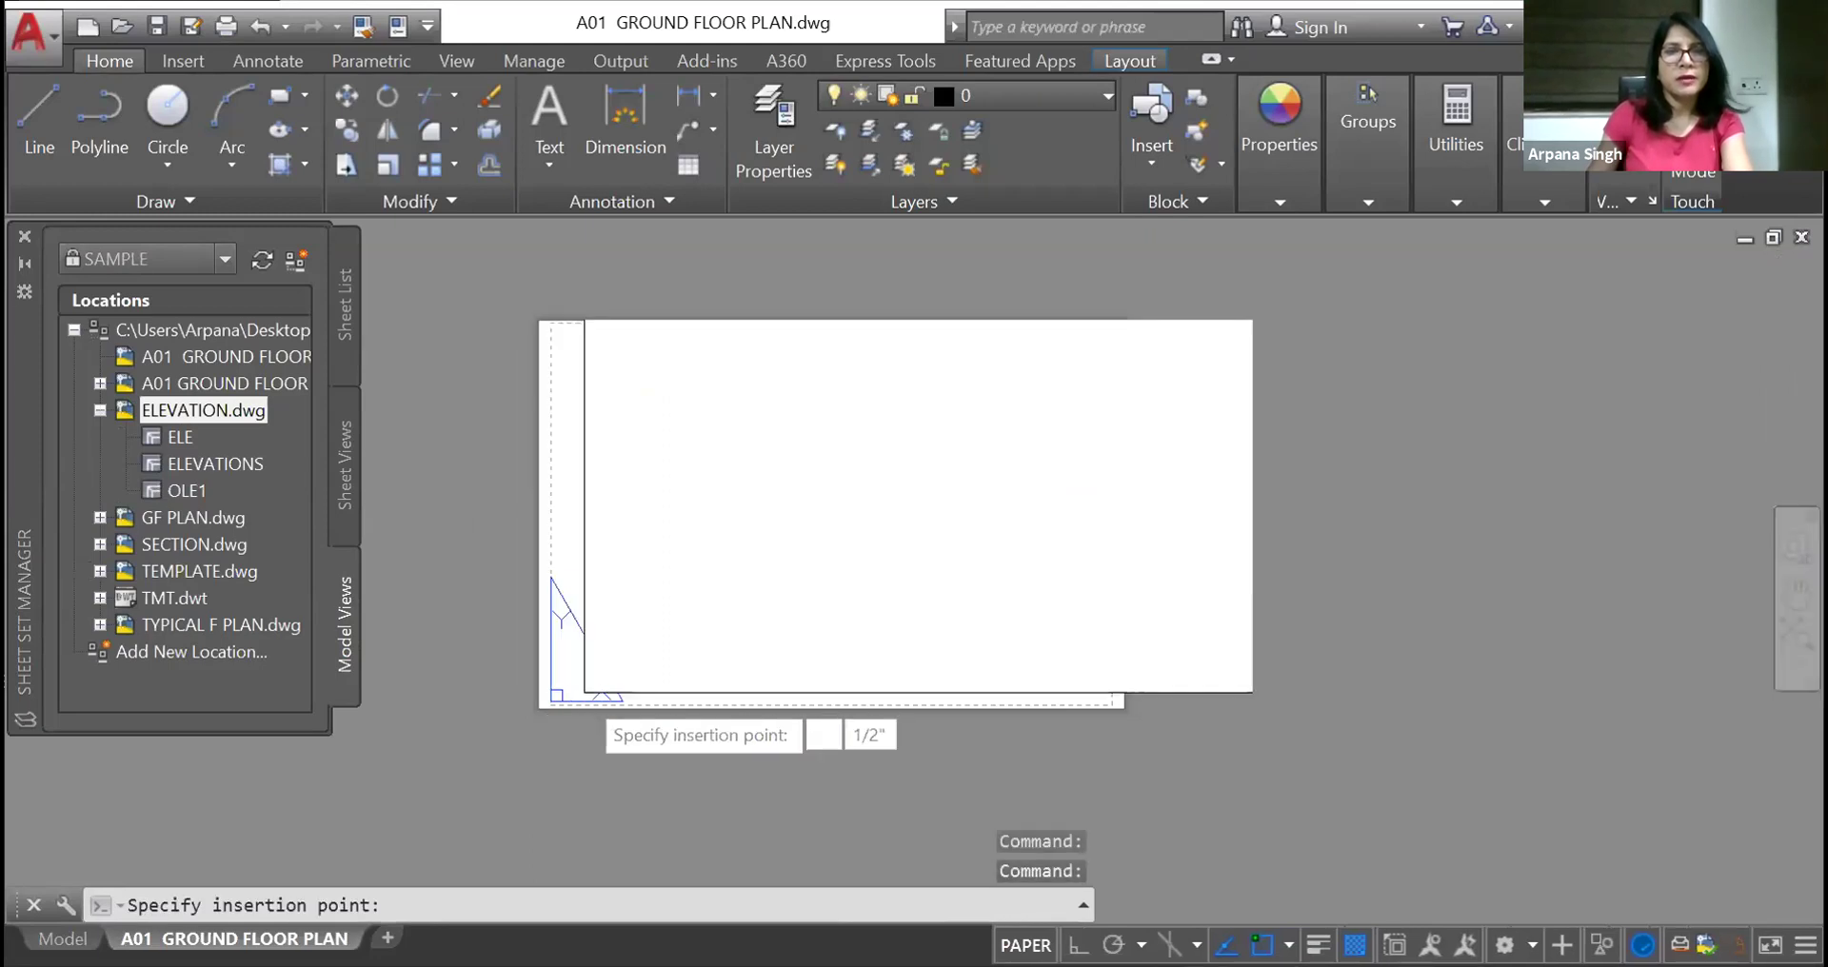
{"action": "left_click", "coordinate": [553, 698]}
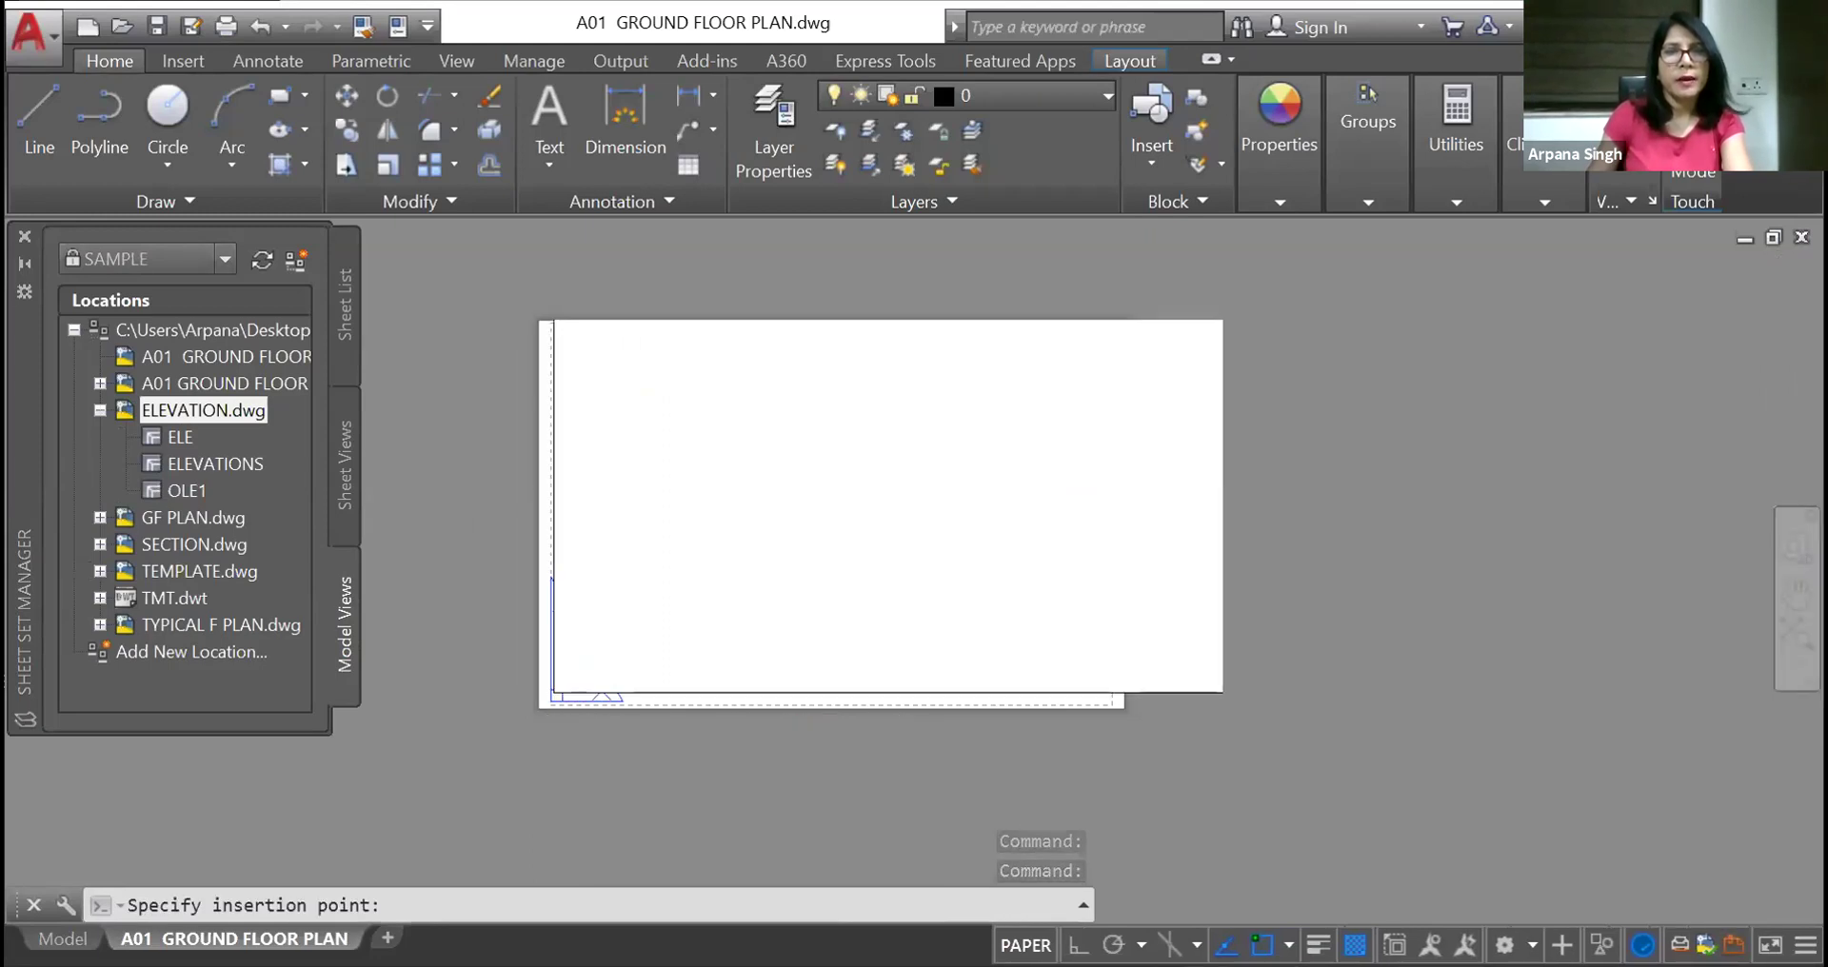
Stretch the elevation viewport's upper-right corner inward so the viewport fits inside the sheet's printable area
{"action": "left_click", "coordinate": [1167, 314]}
{"action": "left_click", "coordinate": [1229, 320]}
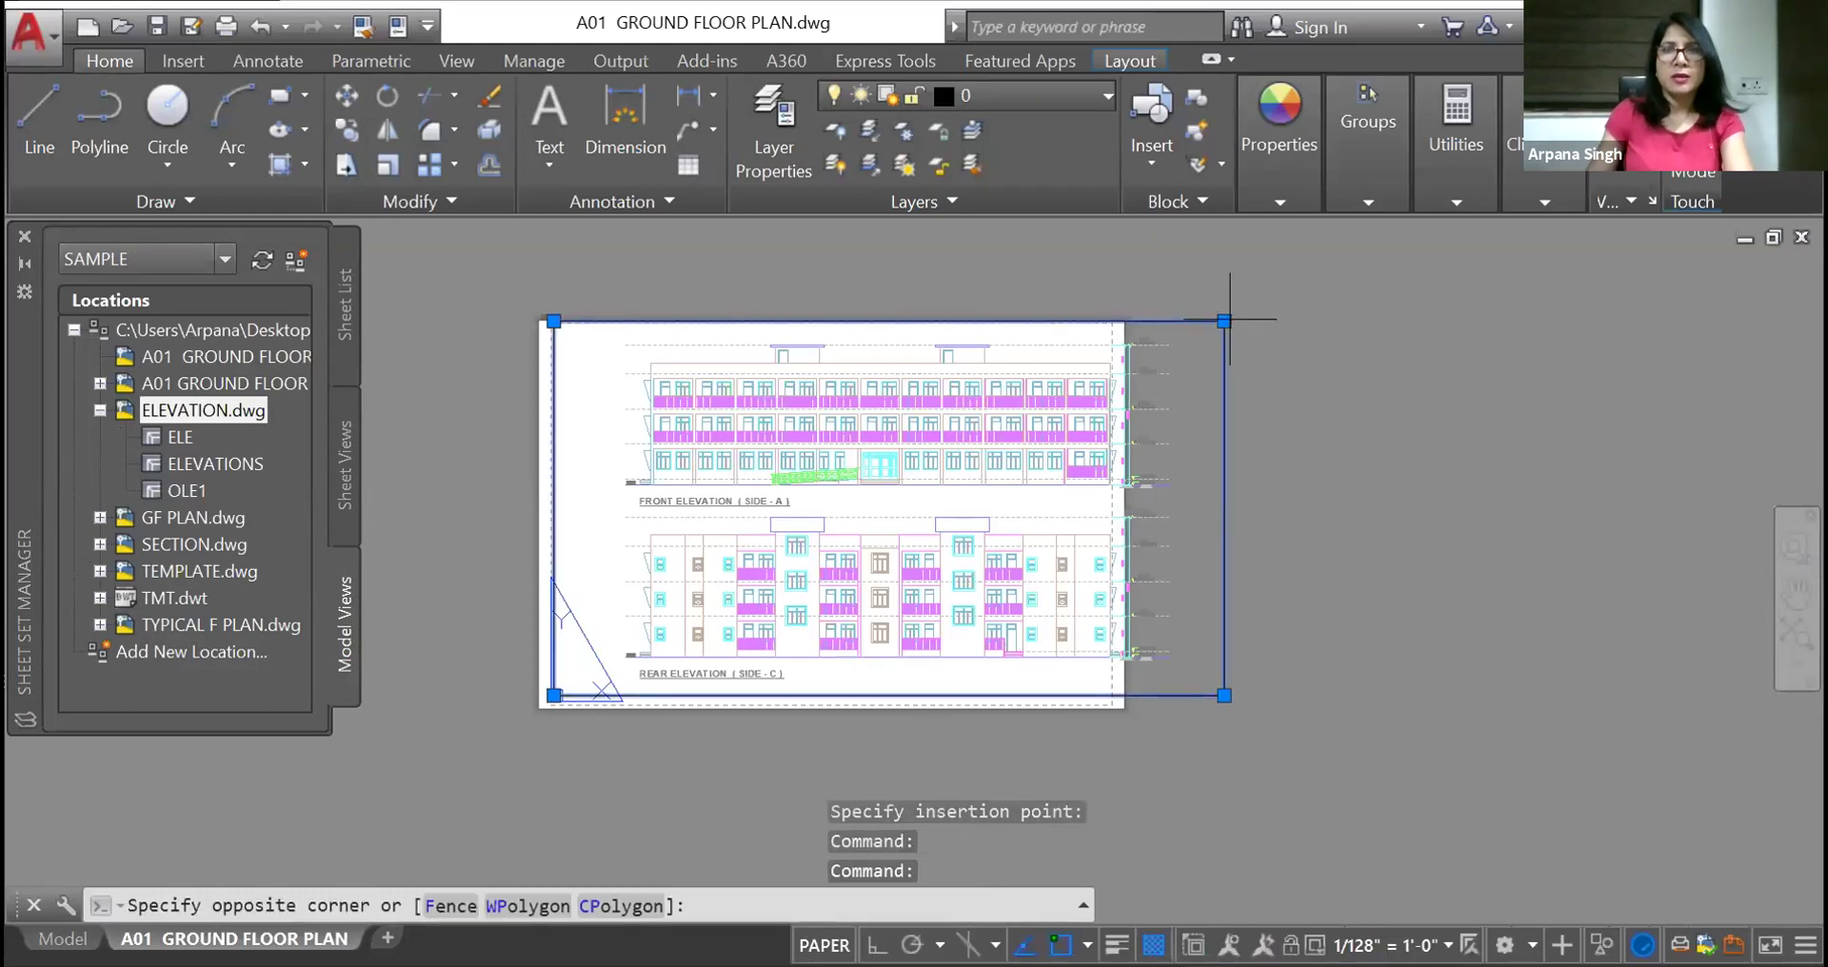
{"action": "left_click", "coordinate": [1228, 320]}
{"action": "left_click", "coordinate": [1225, 321]}
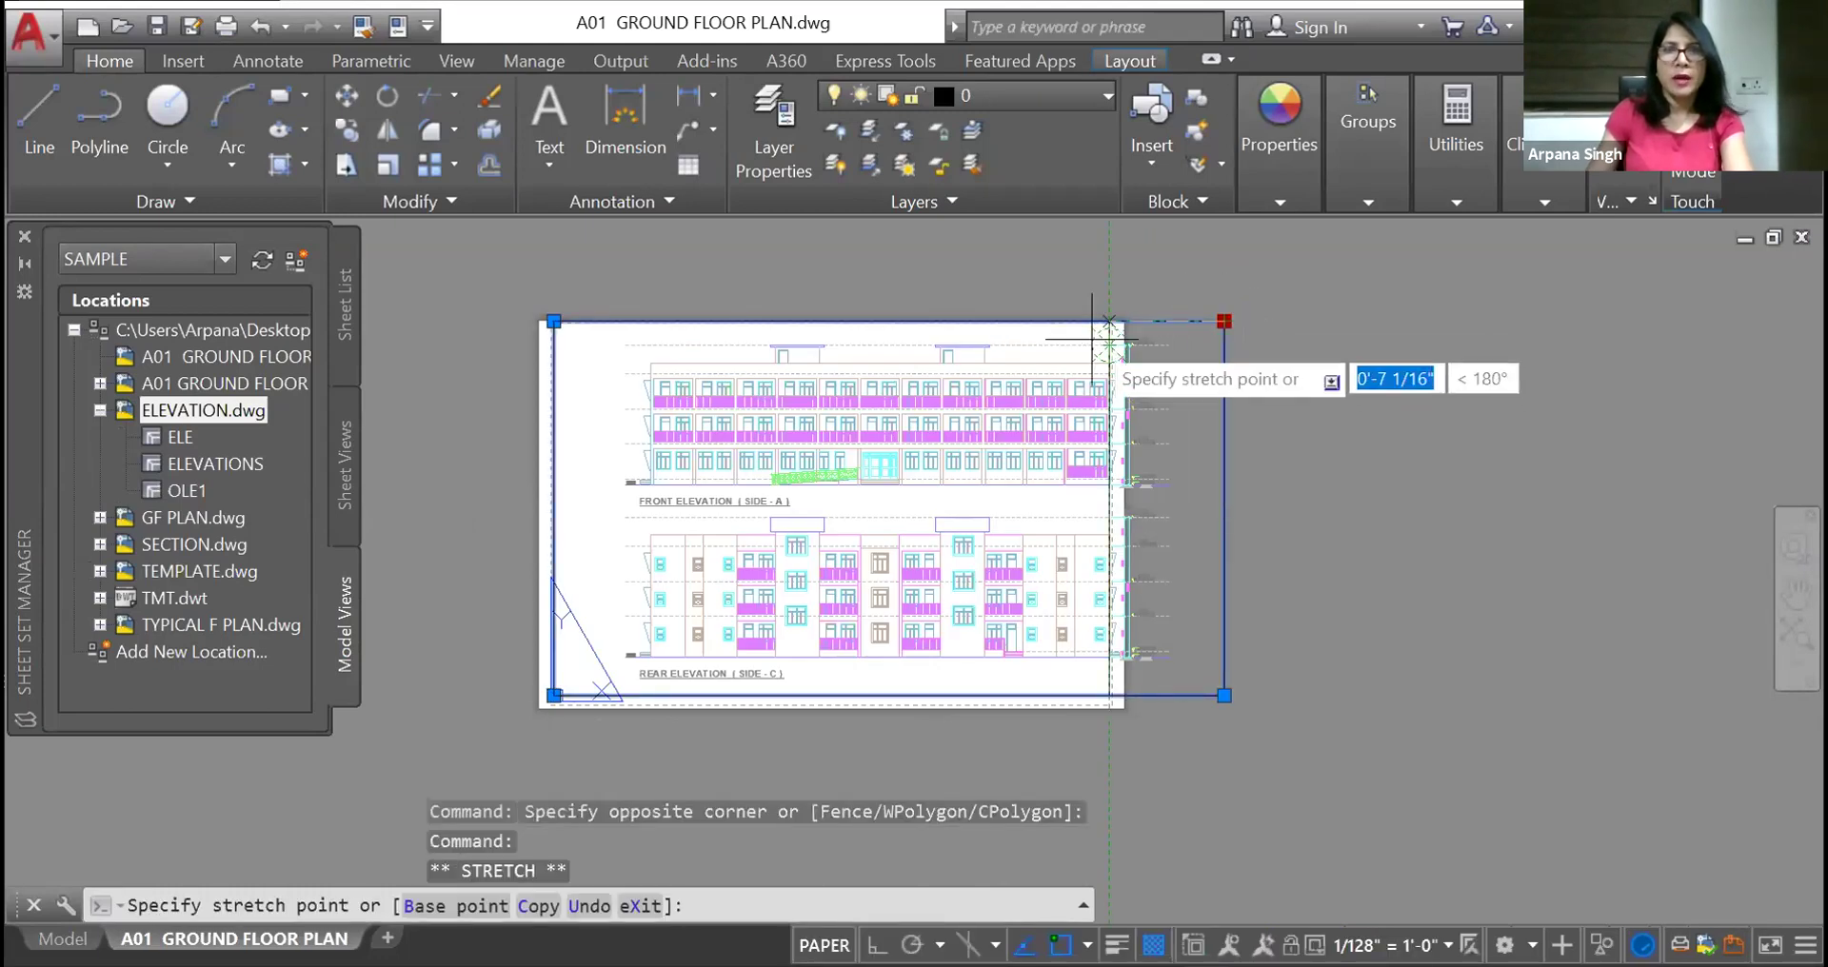
{"action": "left_click", "coordinate": [1109, 346]}
Activate the elevation viewport and zoom its model view so the front and rear elevations both fit inside the frame
{"action": "double_click", "coordinate": [695, 440]}
{"action": "scroll", "coordinate": [768, 430], "scroll_direction": "down", "scroll_amount": 2}
{"action": "scroll", "coordinate": [838, 450], "scroll_direction": "up", "scroll_amount": 3}
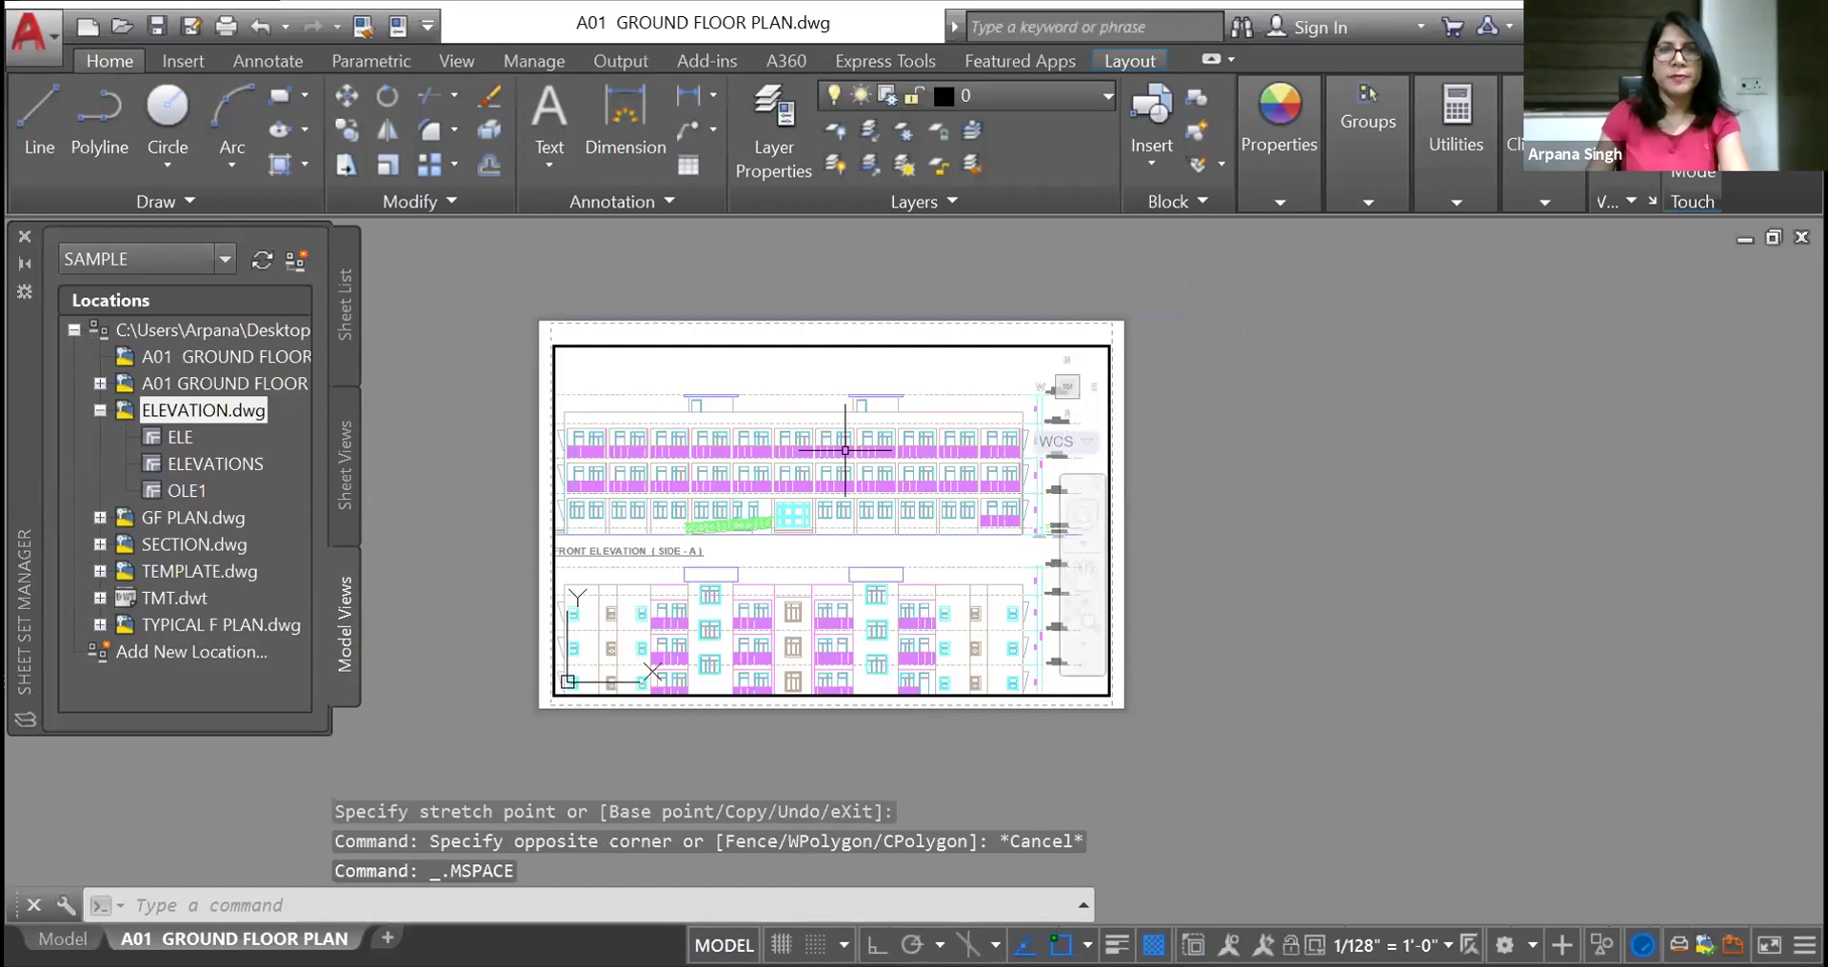
{"action": "scroll", "coordinate": [845, 450], "scroll_direction": "down", "scroll_amount": 3}
{"action": "mouse_move", "coordinate": [844, 449]}
{"action": "middle_mouse_down"}
{"action": "mouse_move", "coordinate": [873, 440]}
{"action": "mouse_move", "coordinate": [854, 457]}
{"action": "middle_mouse_up"}
{"action": "right_click", "coordinate": [762, 392]}
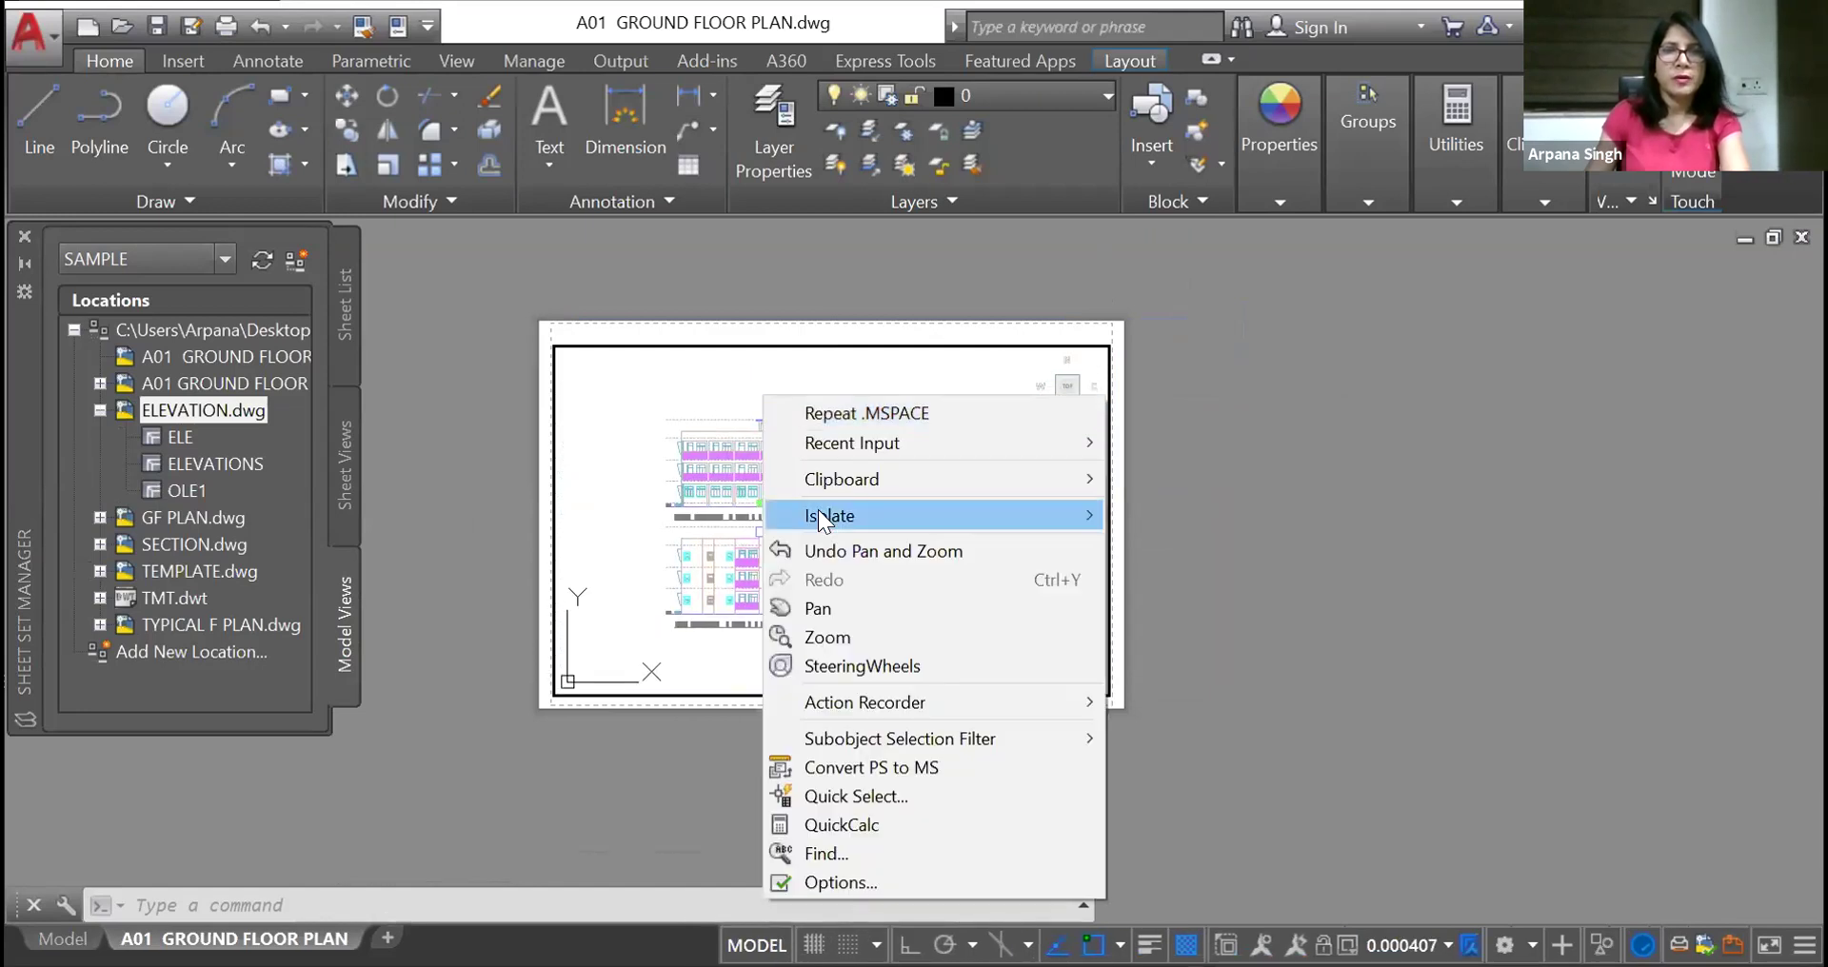
{"action": "left_click", "coordinate": [820, 637]}
{"action": "left_click_drag", "start_coordinate": [800, 539], "coordinate": [830, 409]}
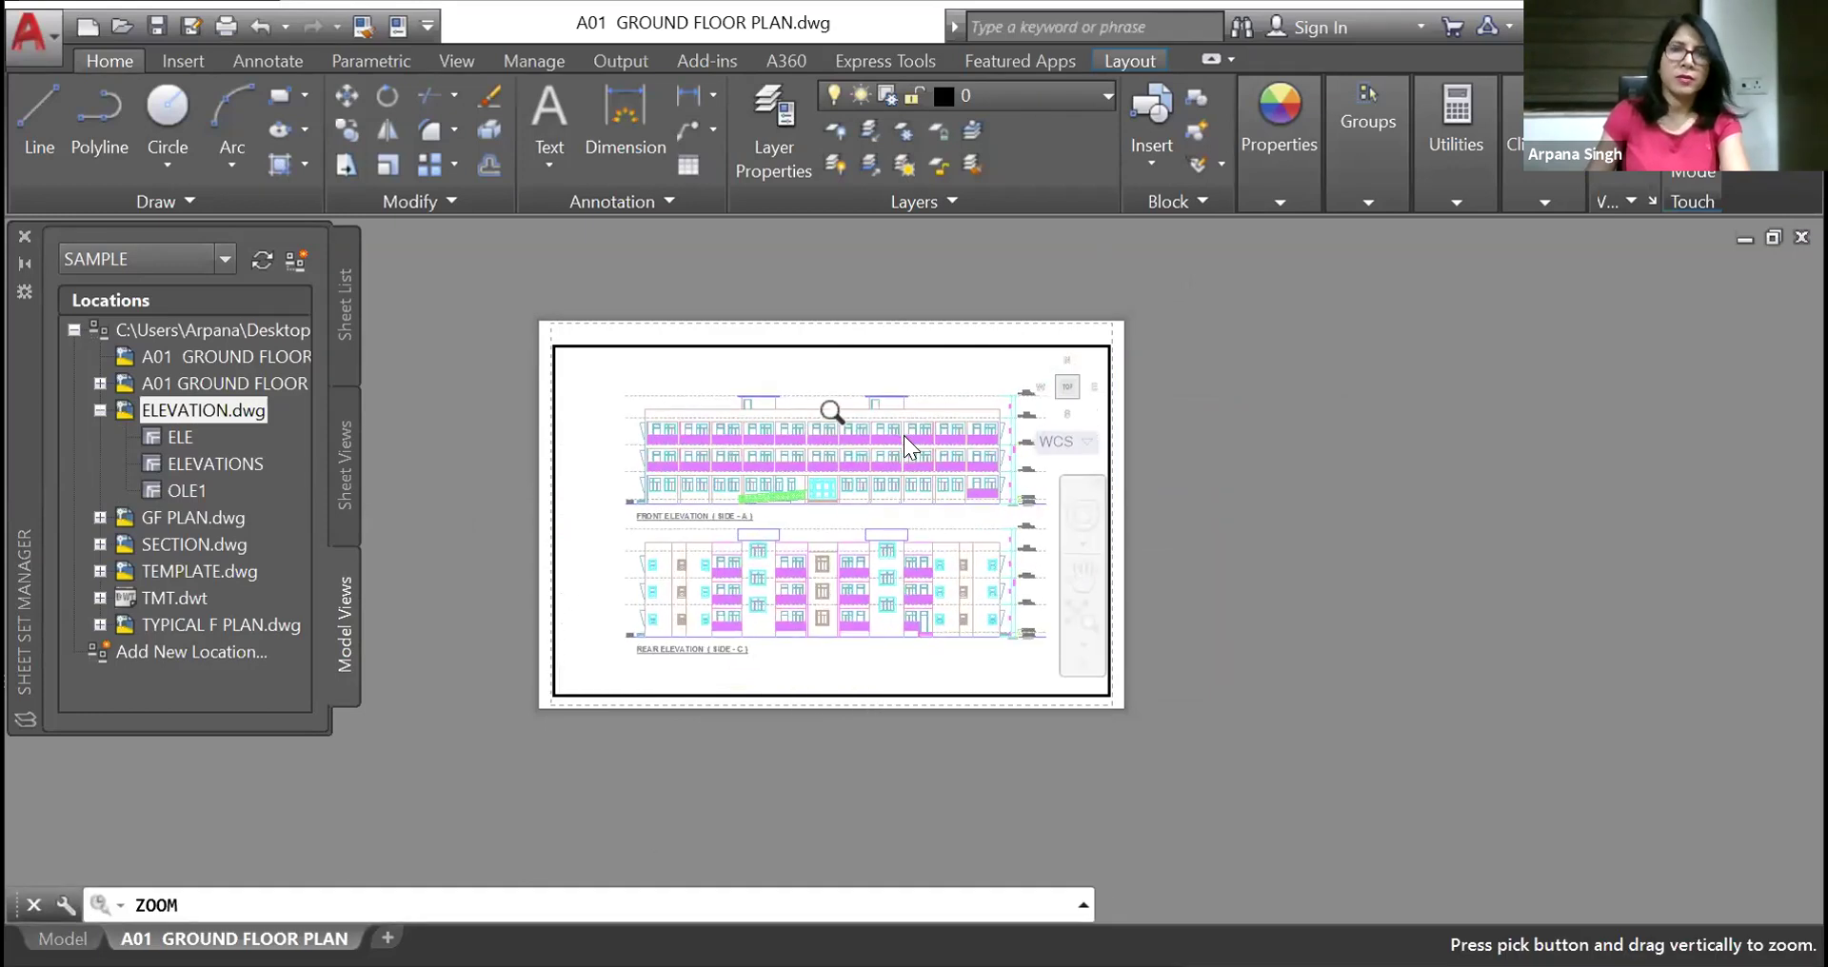
{"action": "right_click", "coordinate": [844, 419]}
{"action": "left_click", "coordinate": [900, 435]}
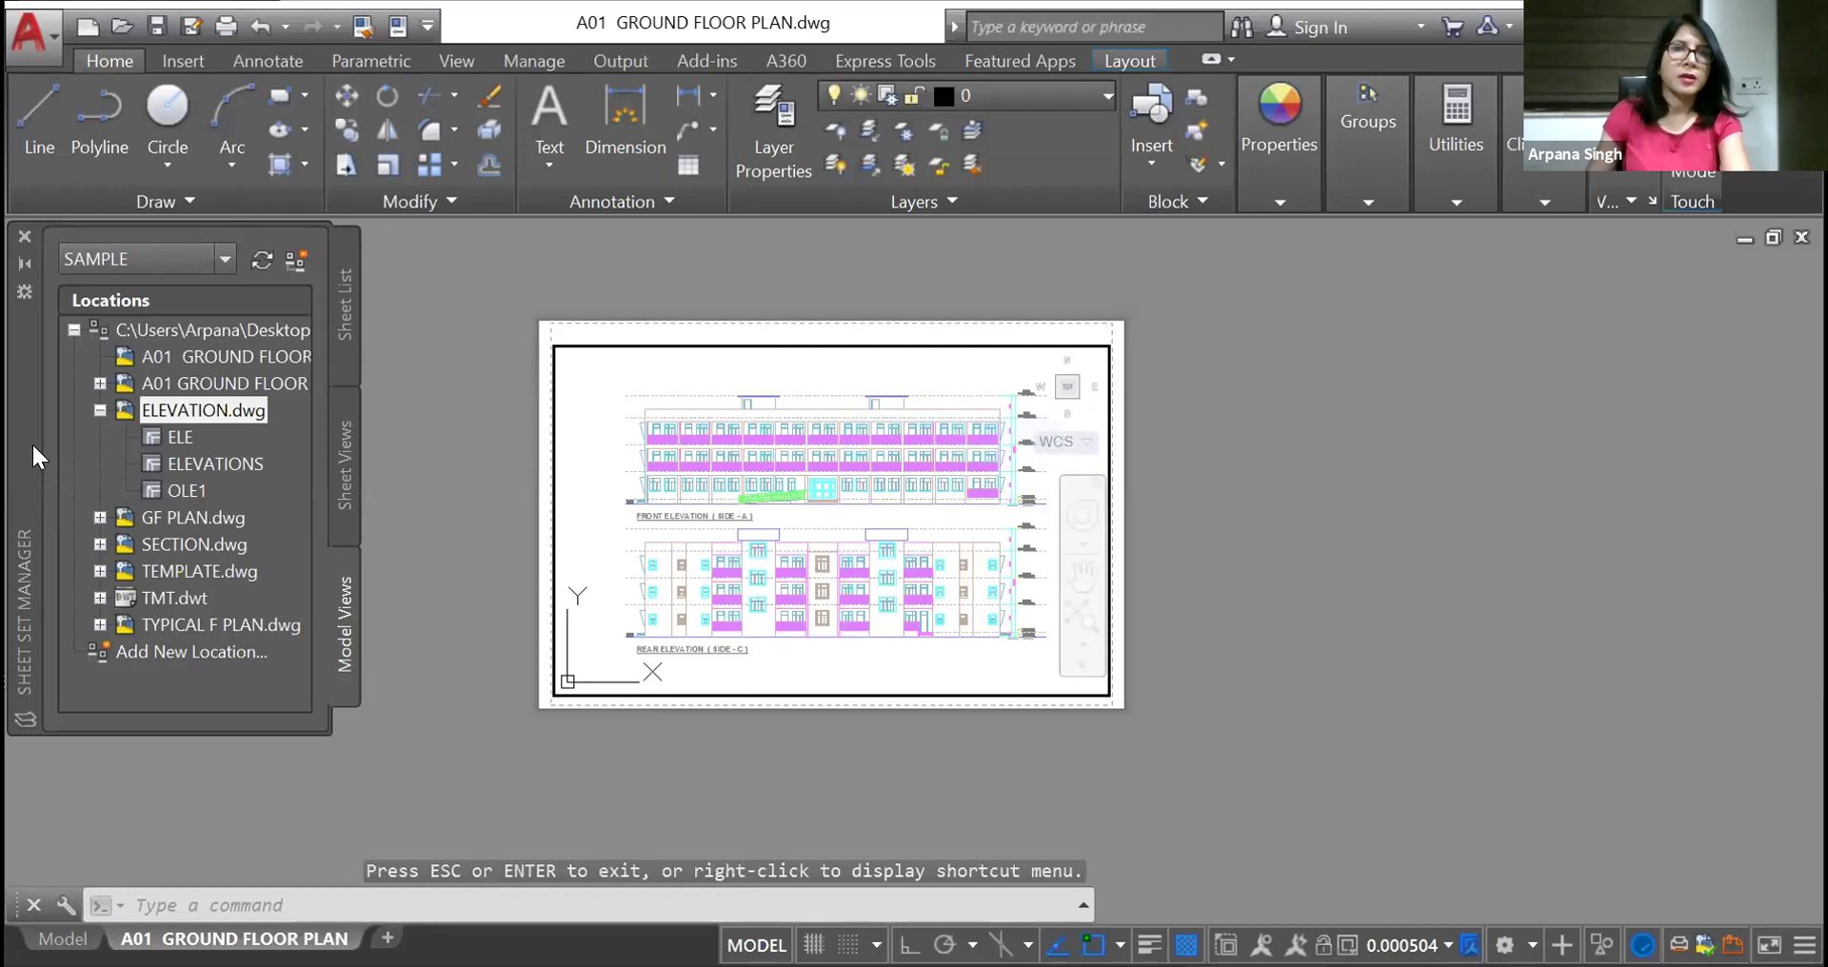
Add a new sheet numbered A2 and titled FIRST FLOOR PLAN to the SAMPLE sheet set and select it in the sheet list
{"action": "right_click", "coordinate": [174, 517]}
{"action": "left_click", "coordinate": [345, 318]}
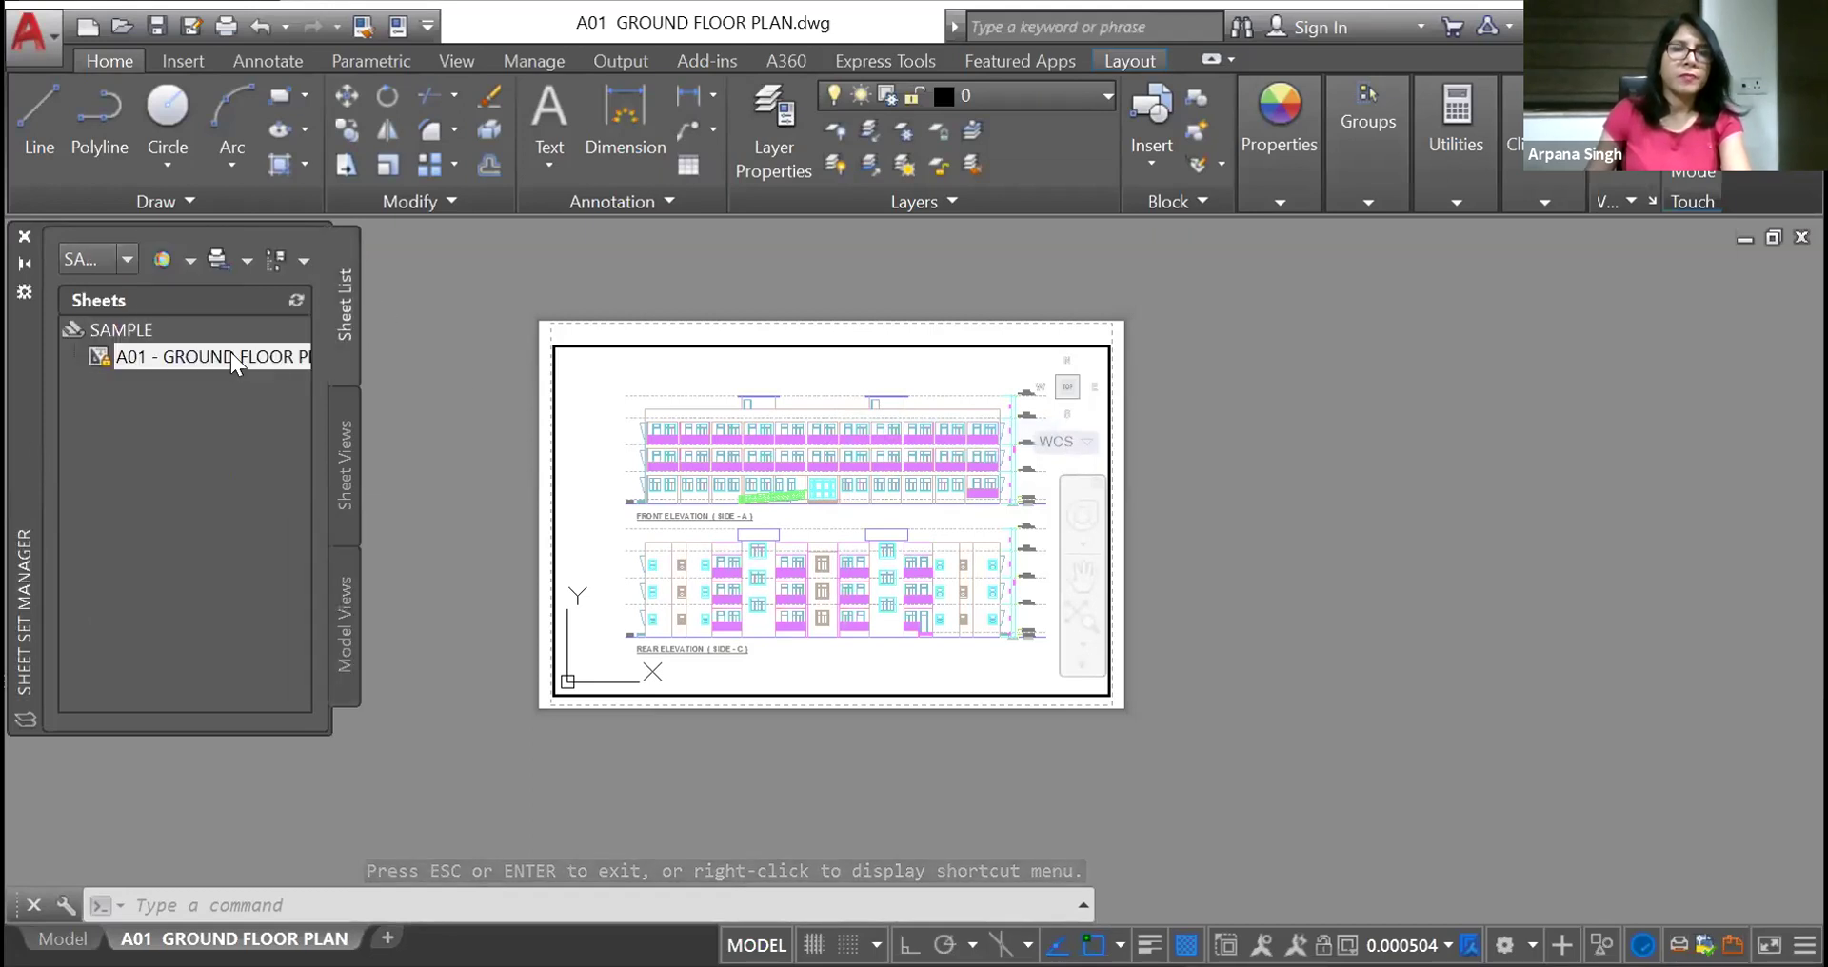
{"action": "right_click", "coordinate": [230, 352]}
{"action": "left_click", "coordinate": [301, 438]}
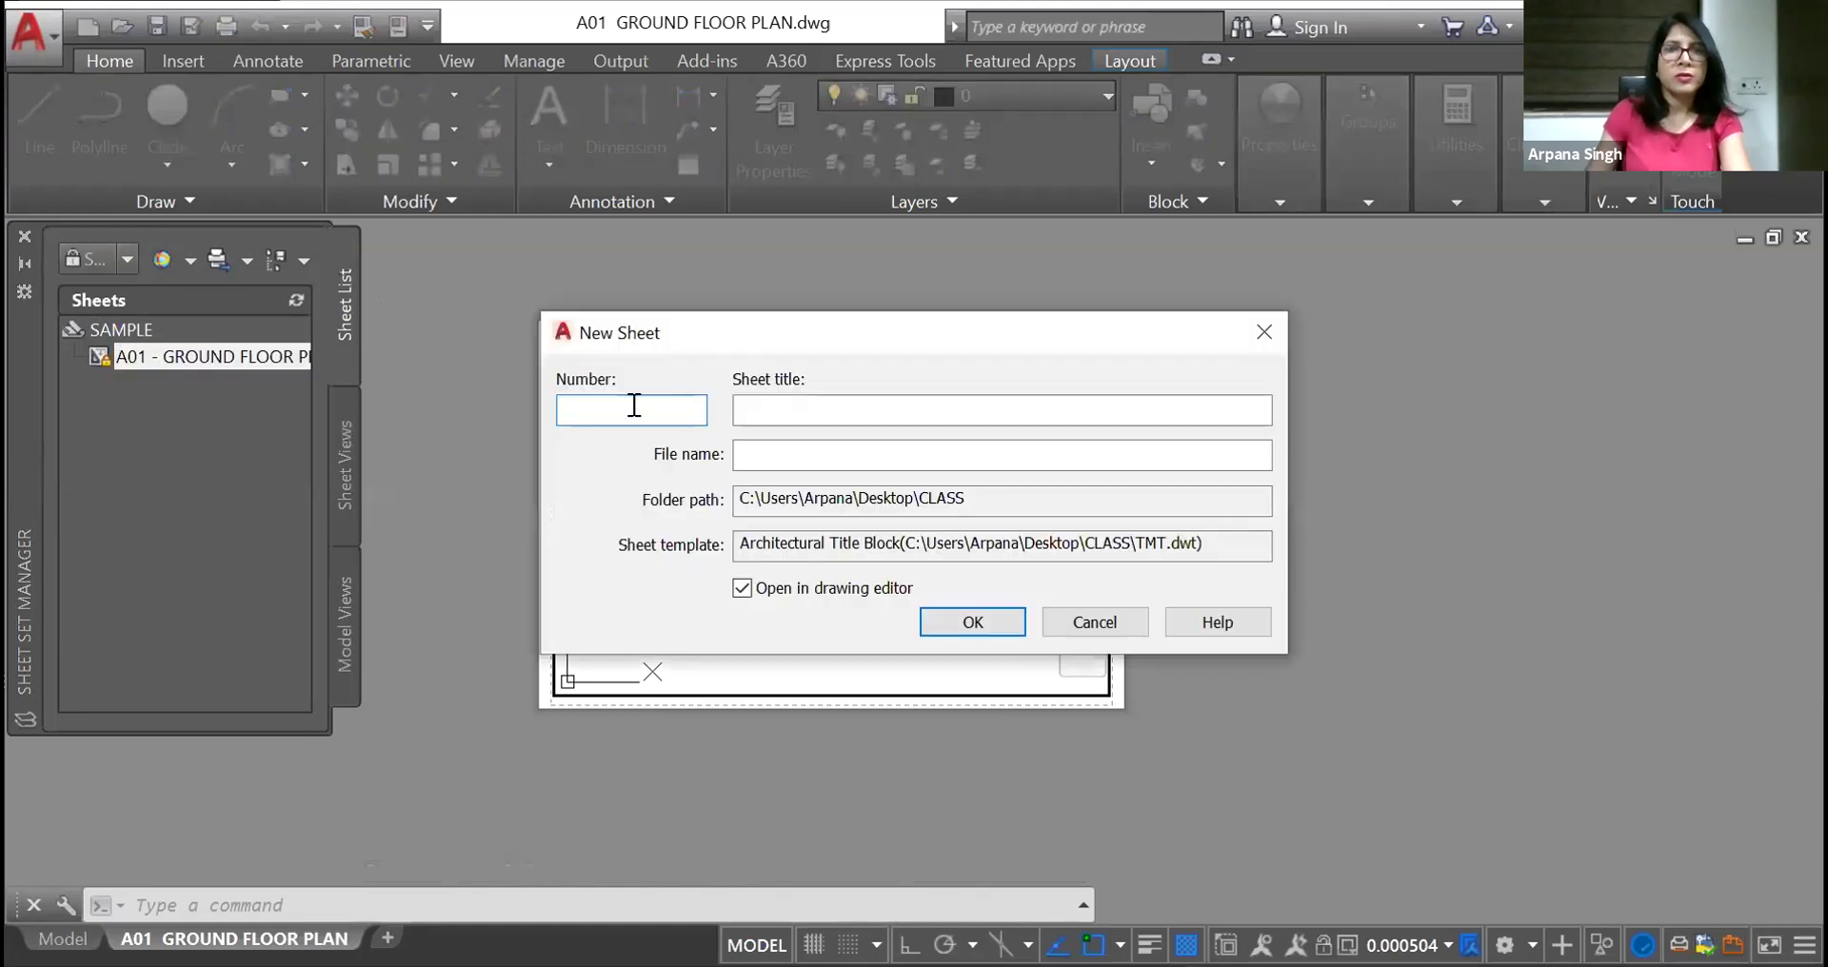
{"action": "type", "text": "A2"}
{"action": "left_click", "coordinate": [938, 401]}
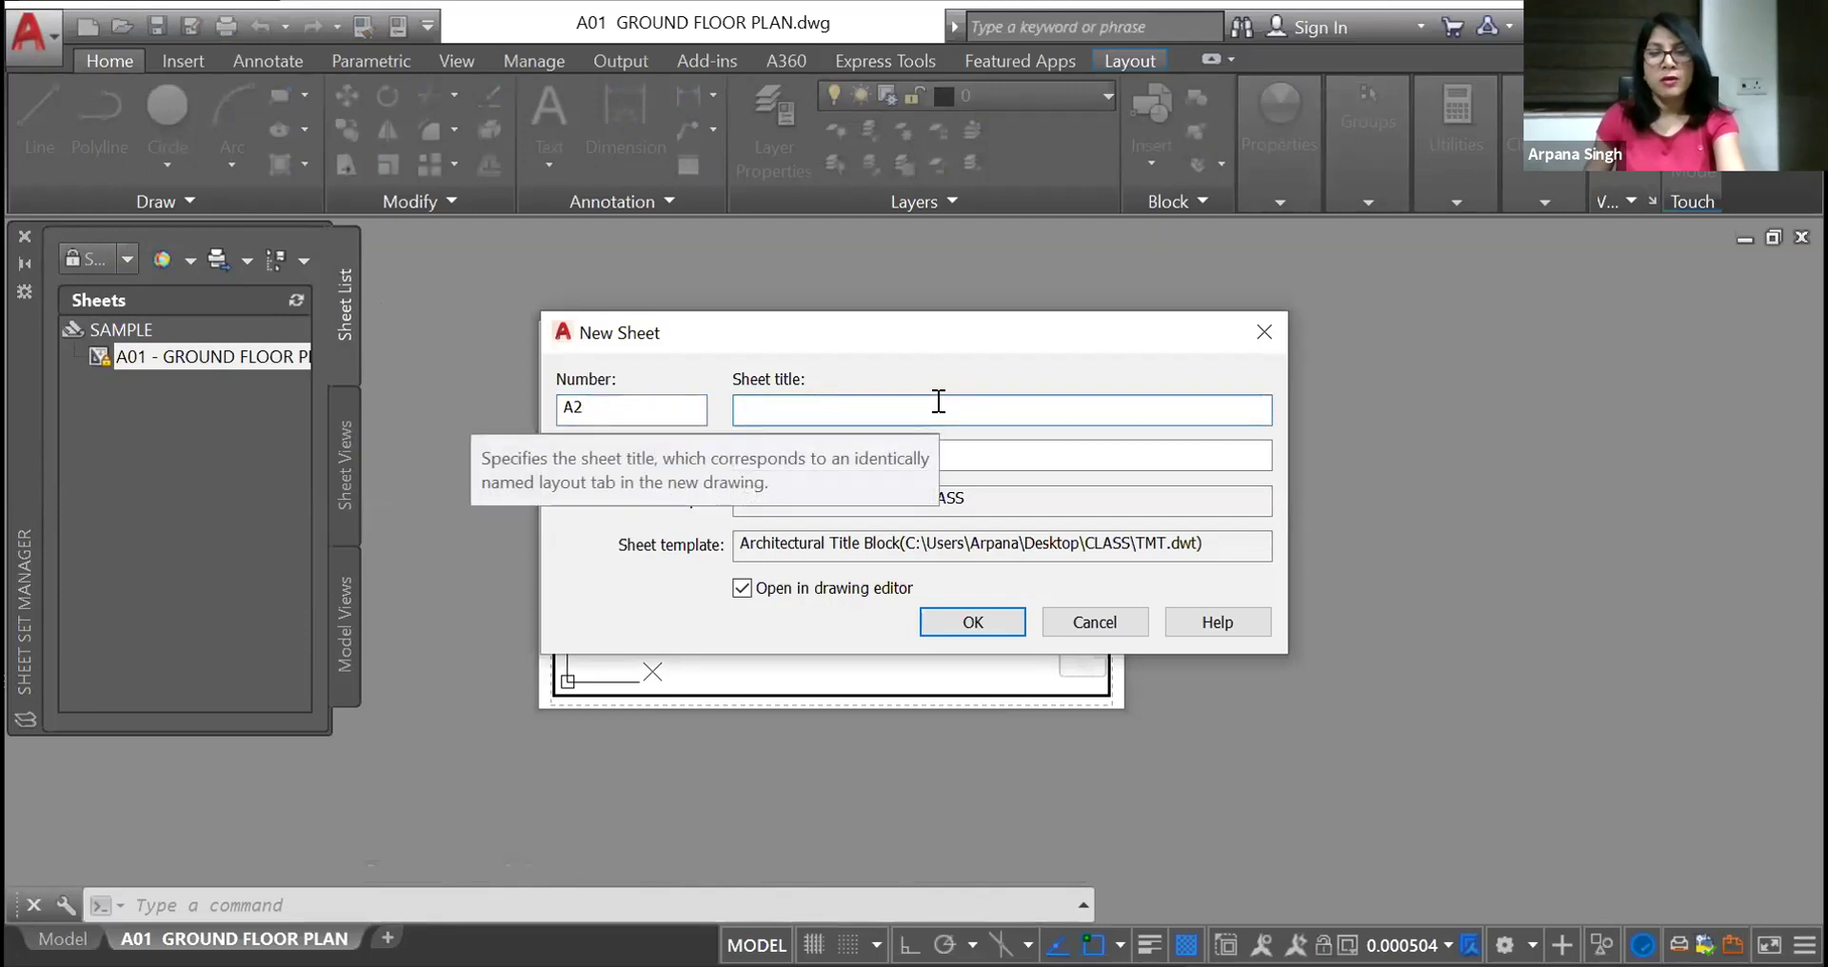
{"action": "type", "text": "FIR"}
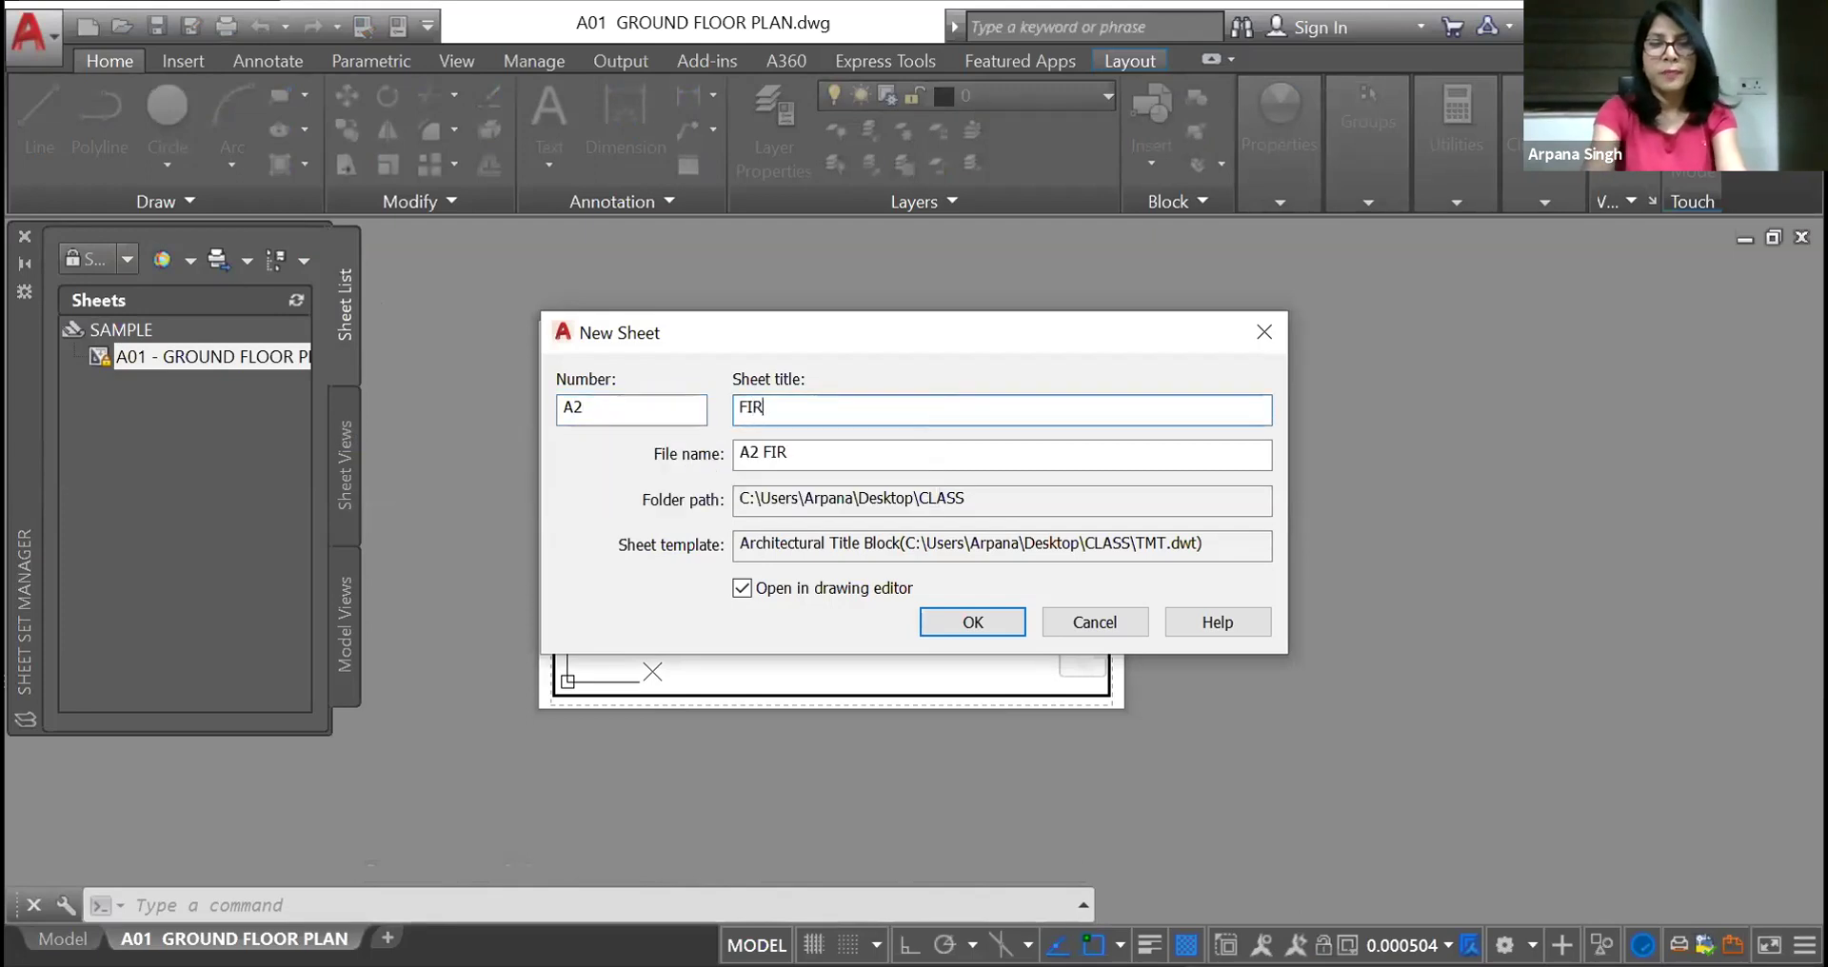
{"action": "type", "text": "ST FLOO"}
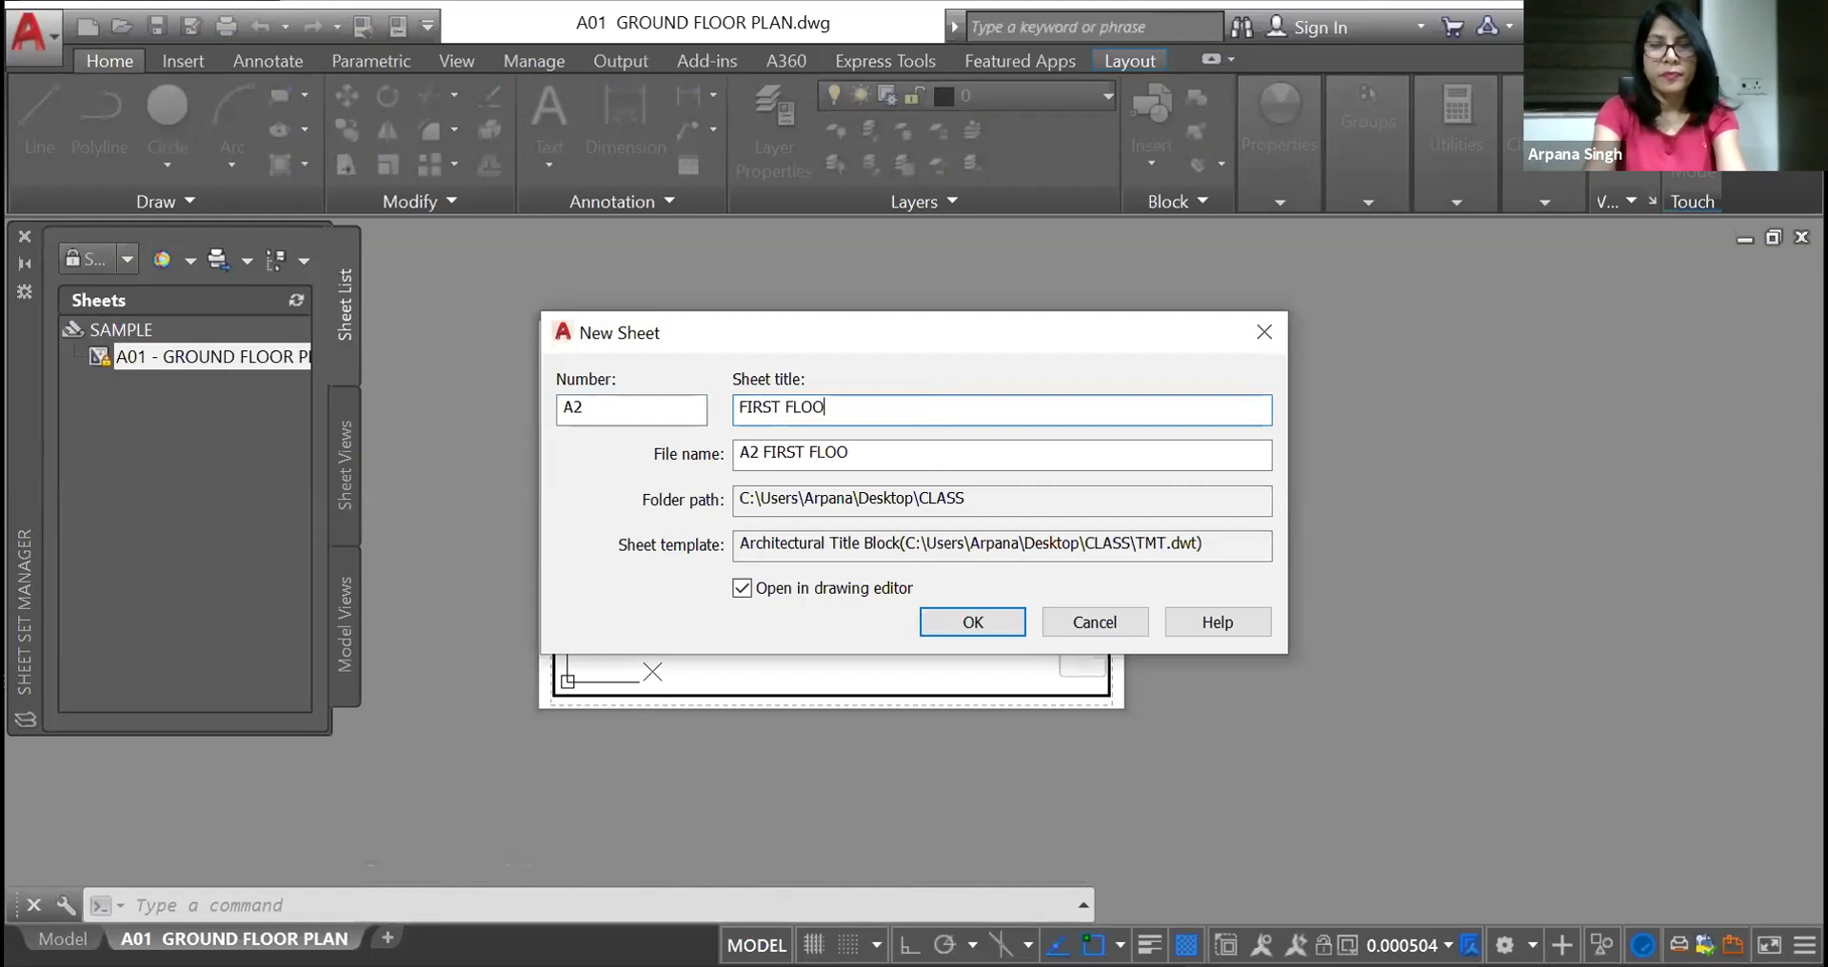
{"action": "type", "text": "R PLAN"}
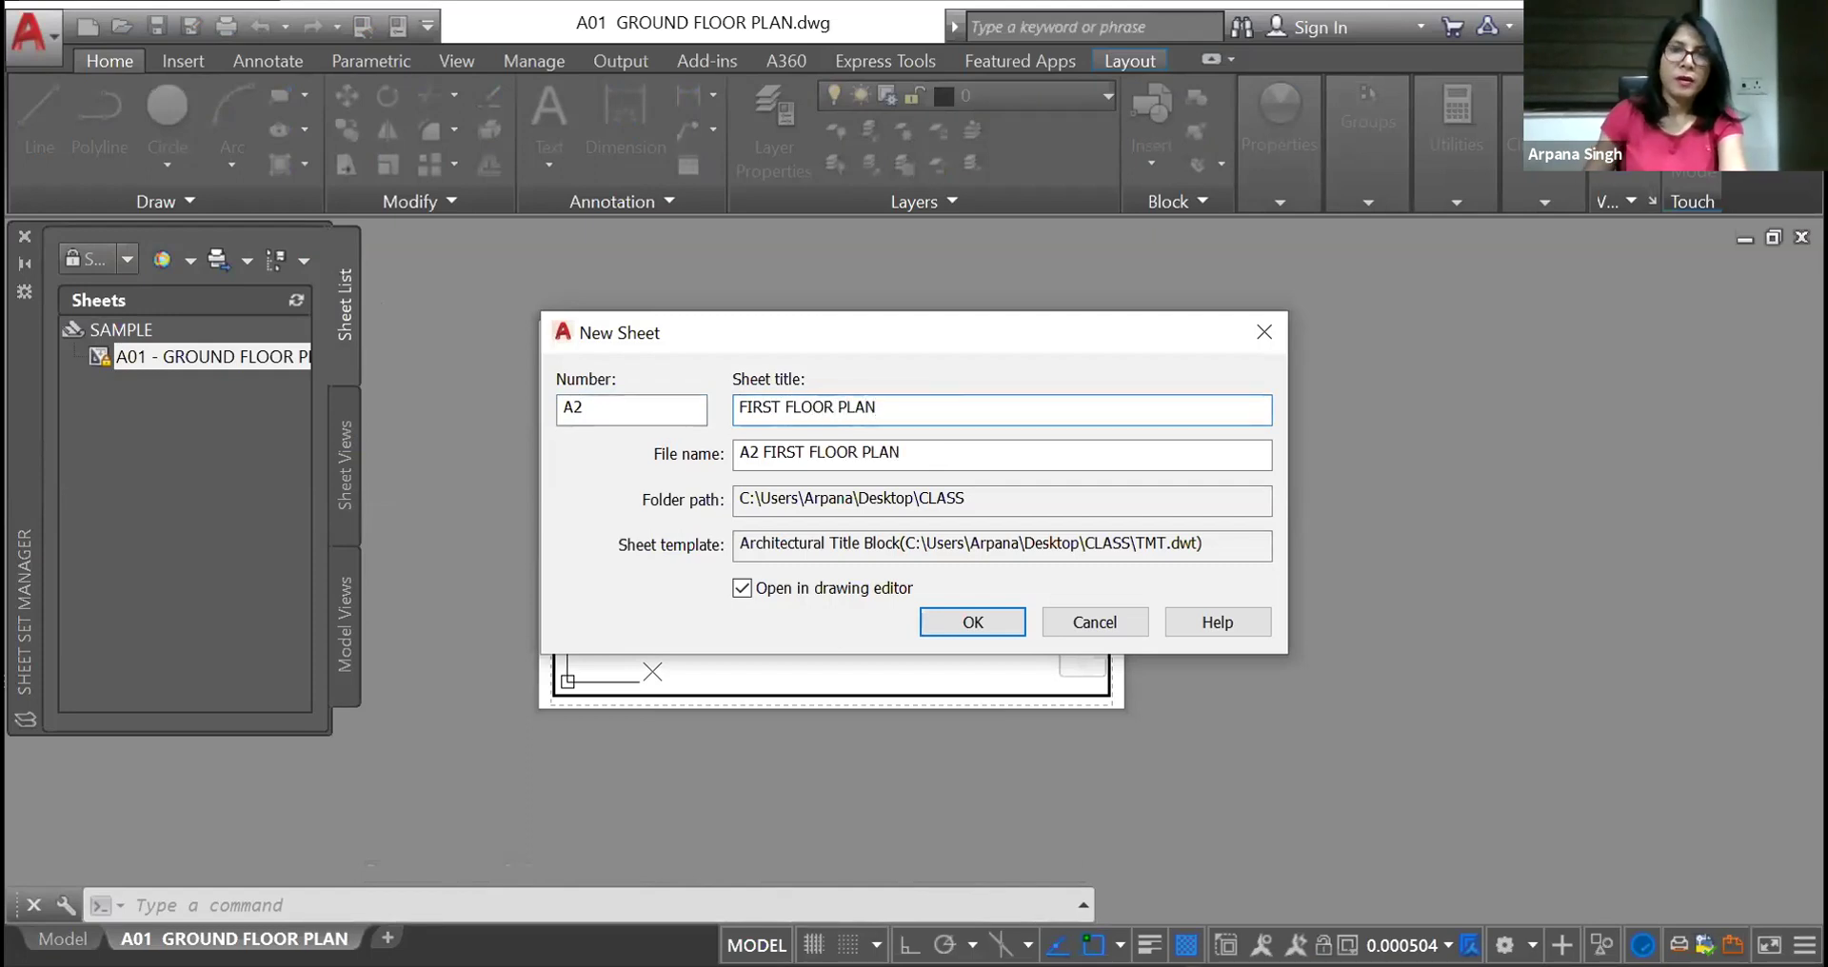
{"action": "left_click", "coordinate": [952, 620]}
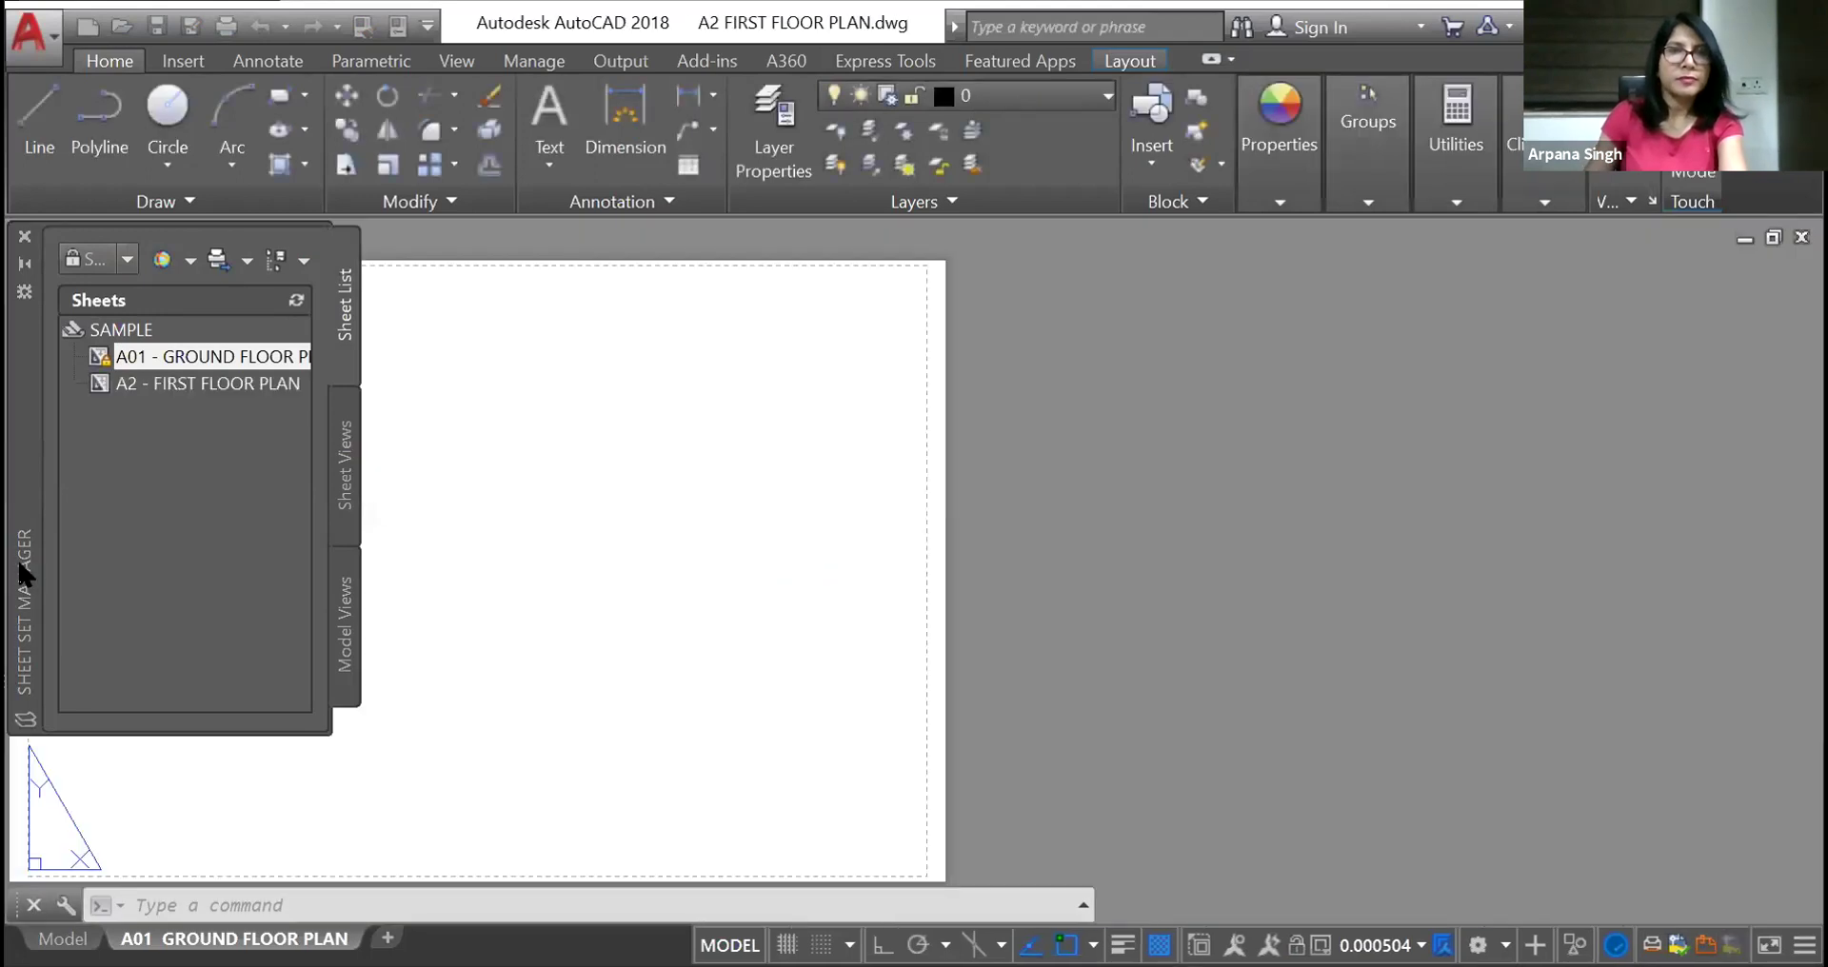
{"action": "left_click", "coordinate": [198, 381]}
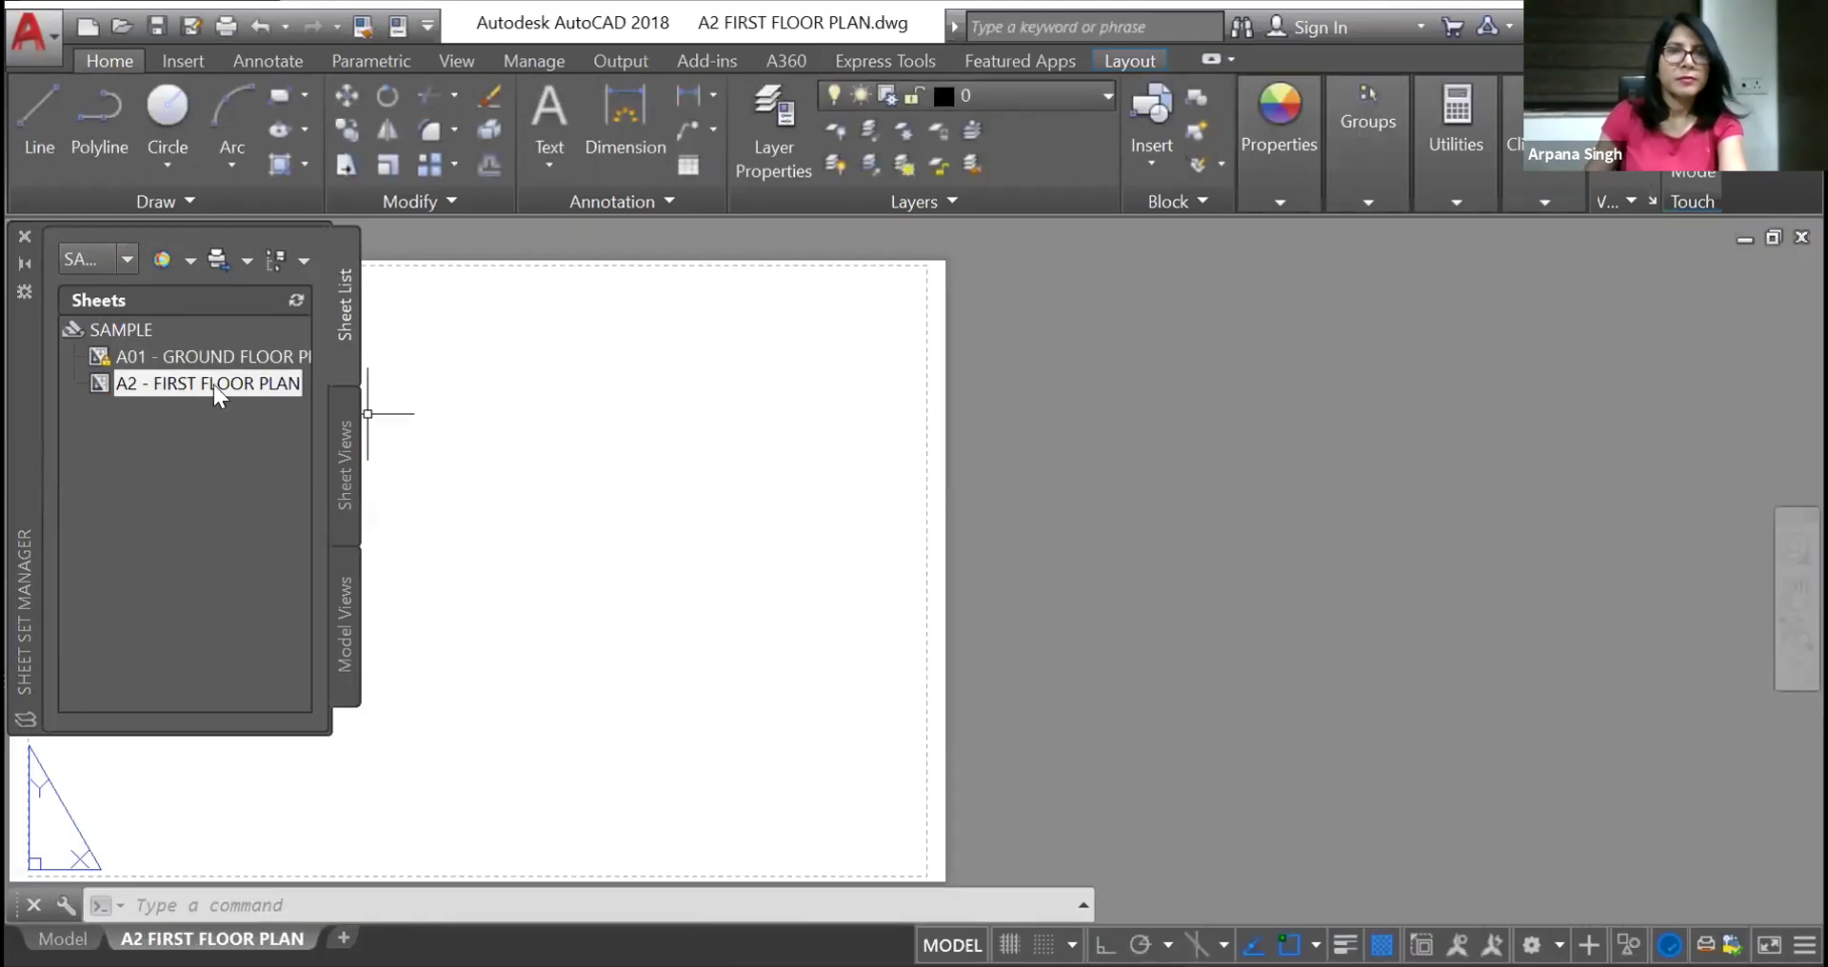
{"action": "right_click", "coordinate": [204, 373]}
{"action": "left_click", "coordinate": [314, 386]}
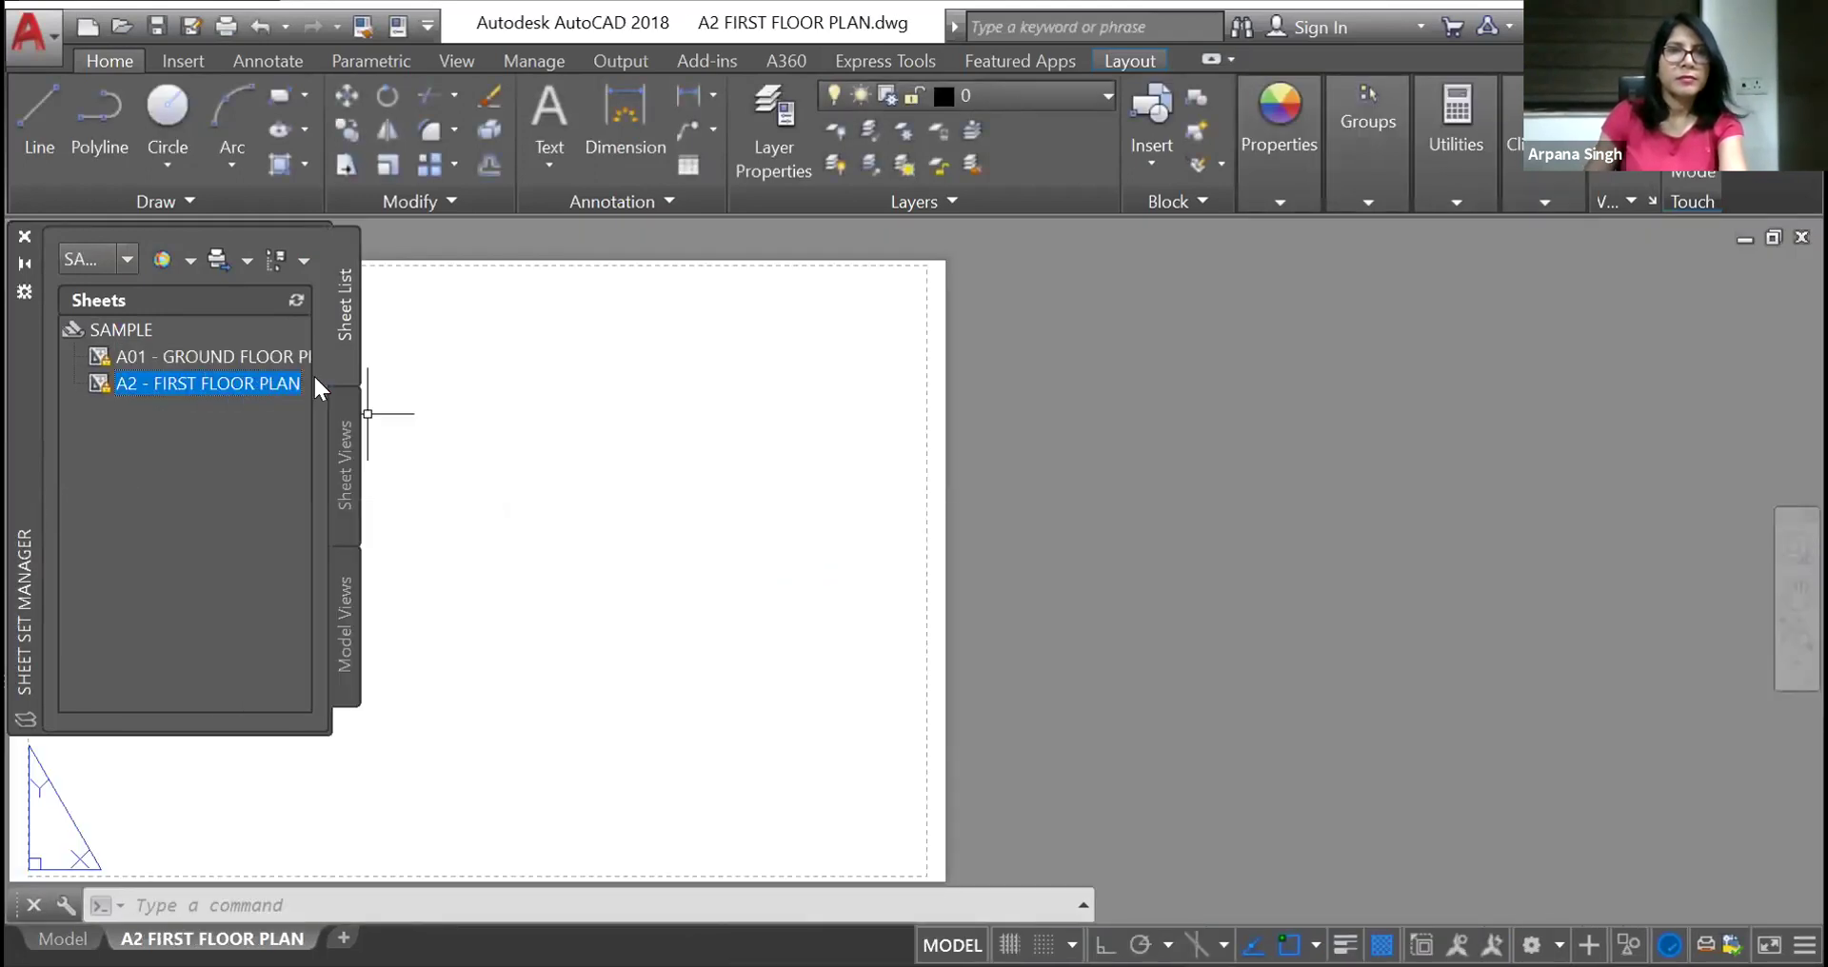
Try to place A2 FIRST FLOOR PLAN.dwg from the model views on the A2 sheet
{"action": "left_click", "coordinate": [344, 636]}
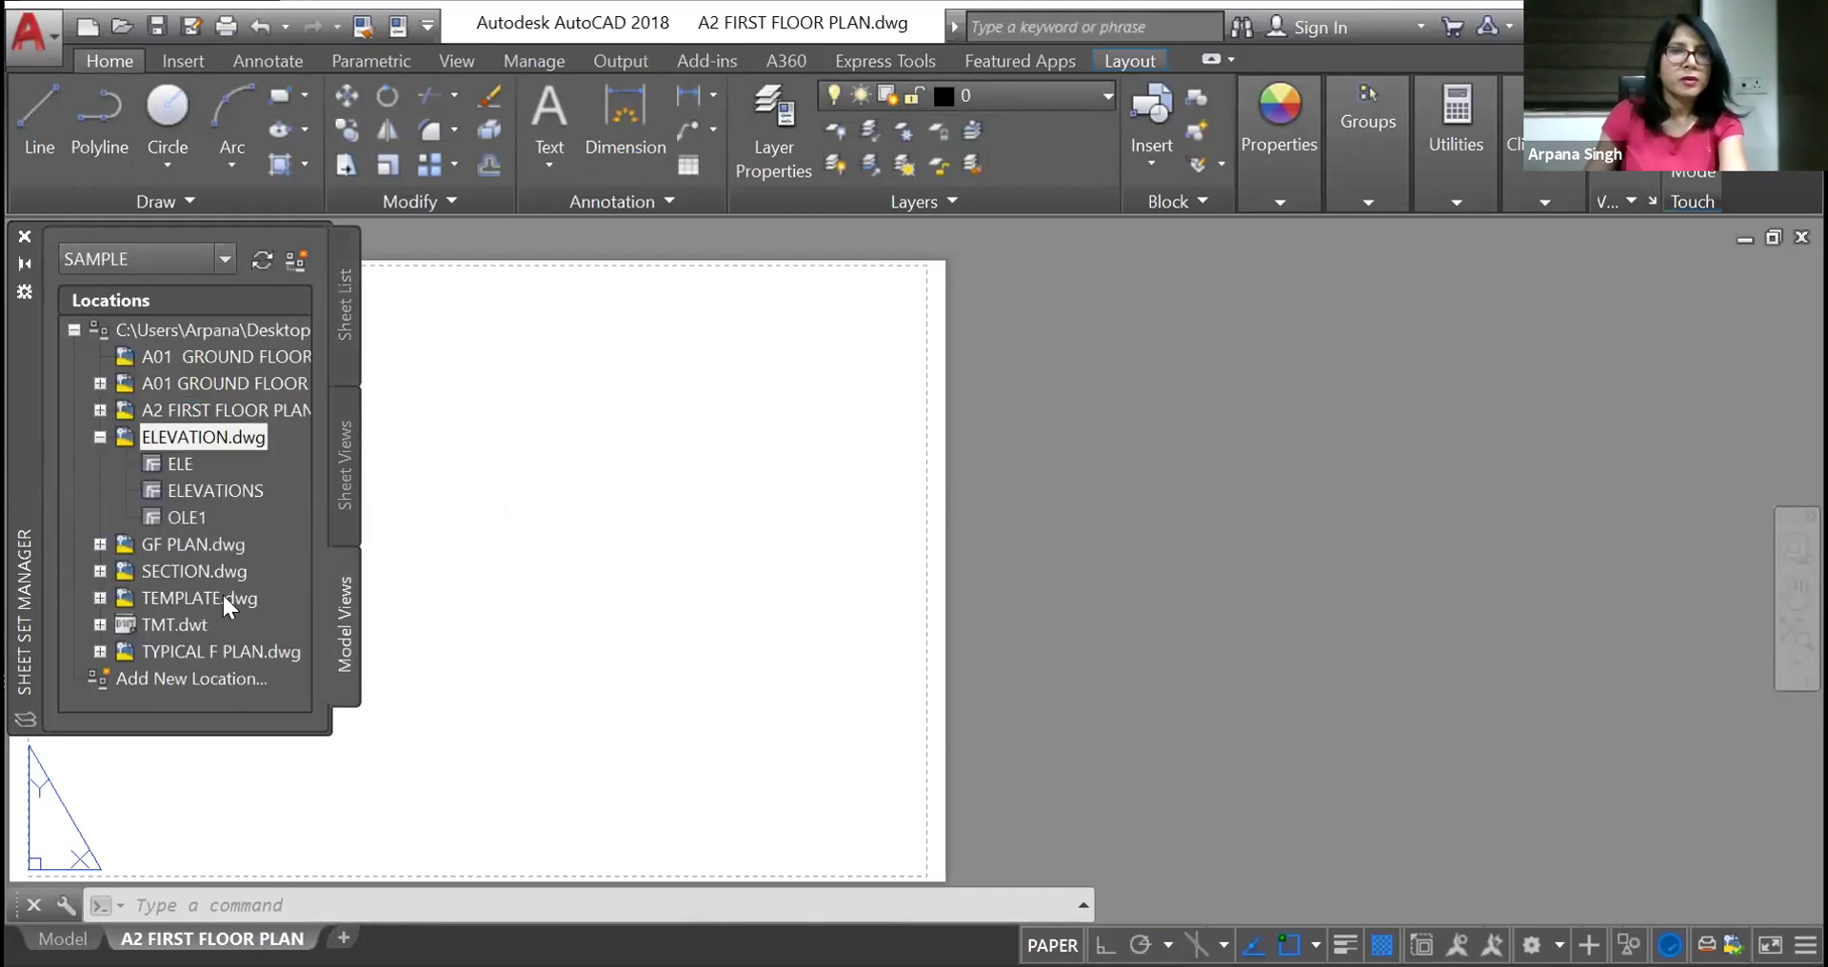
{"action": "right_click", "coordinate": [189, 405]}
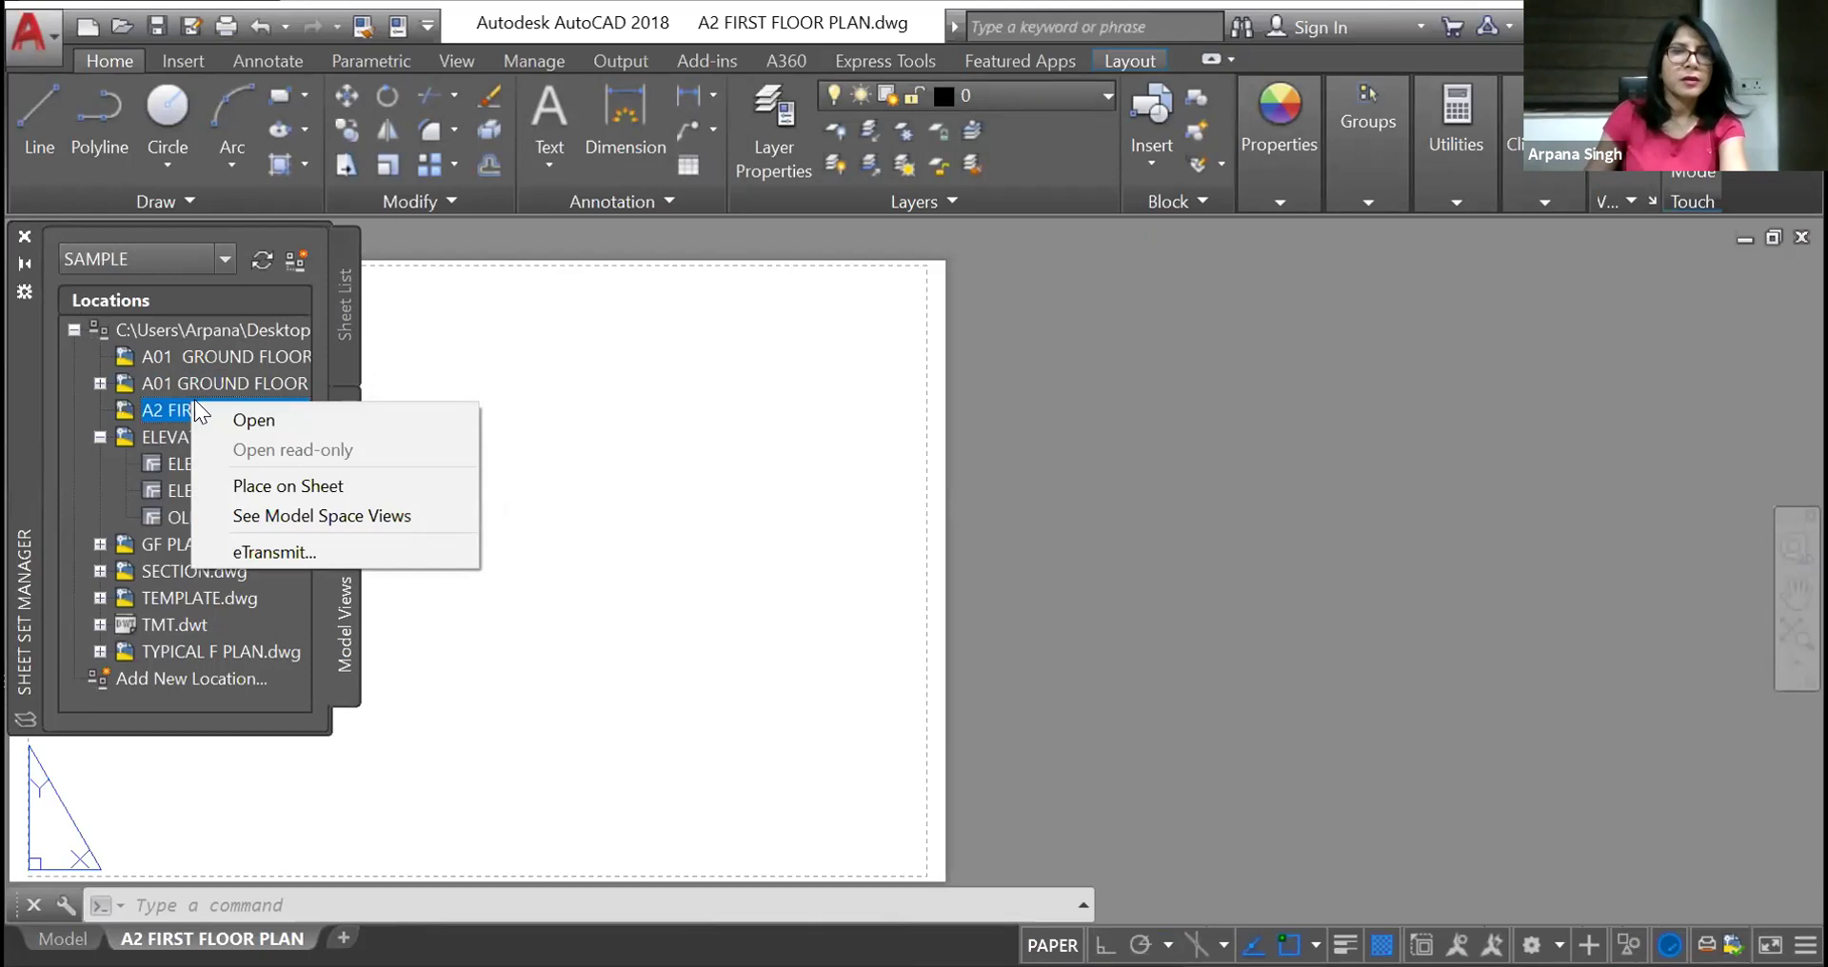
{"action": "left_click", "coordinate": [263, 488]}
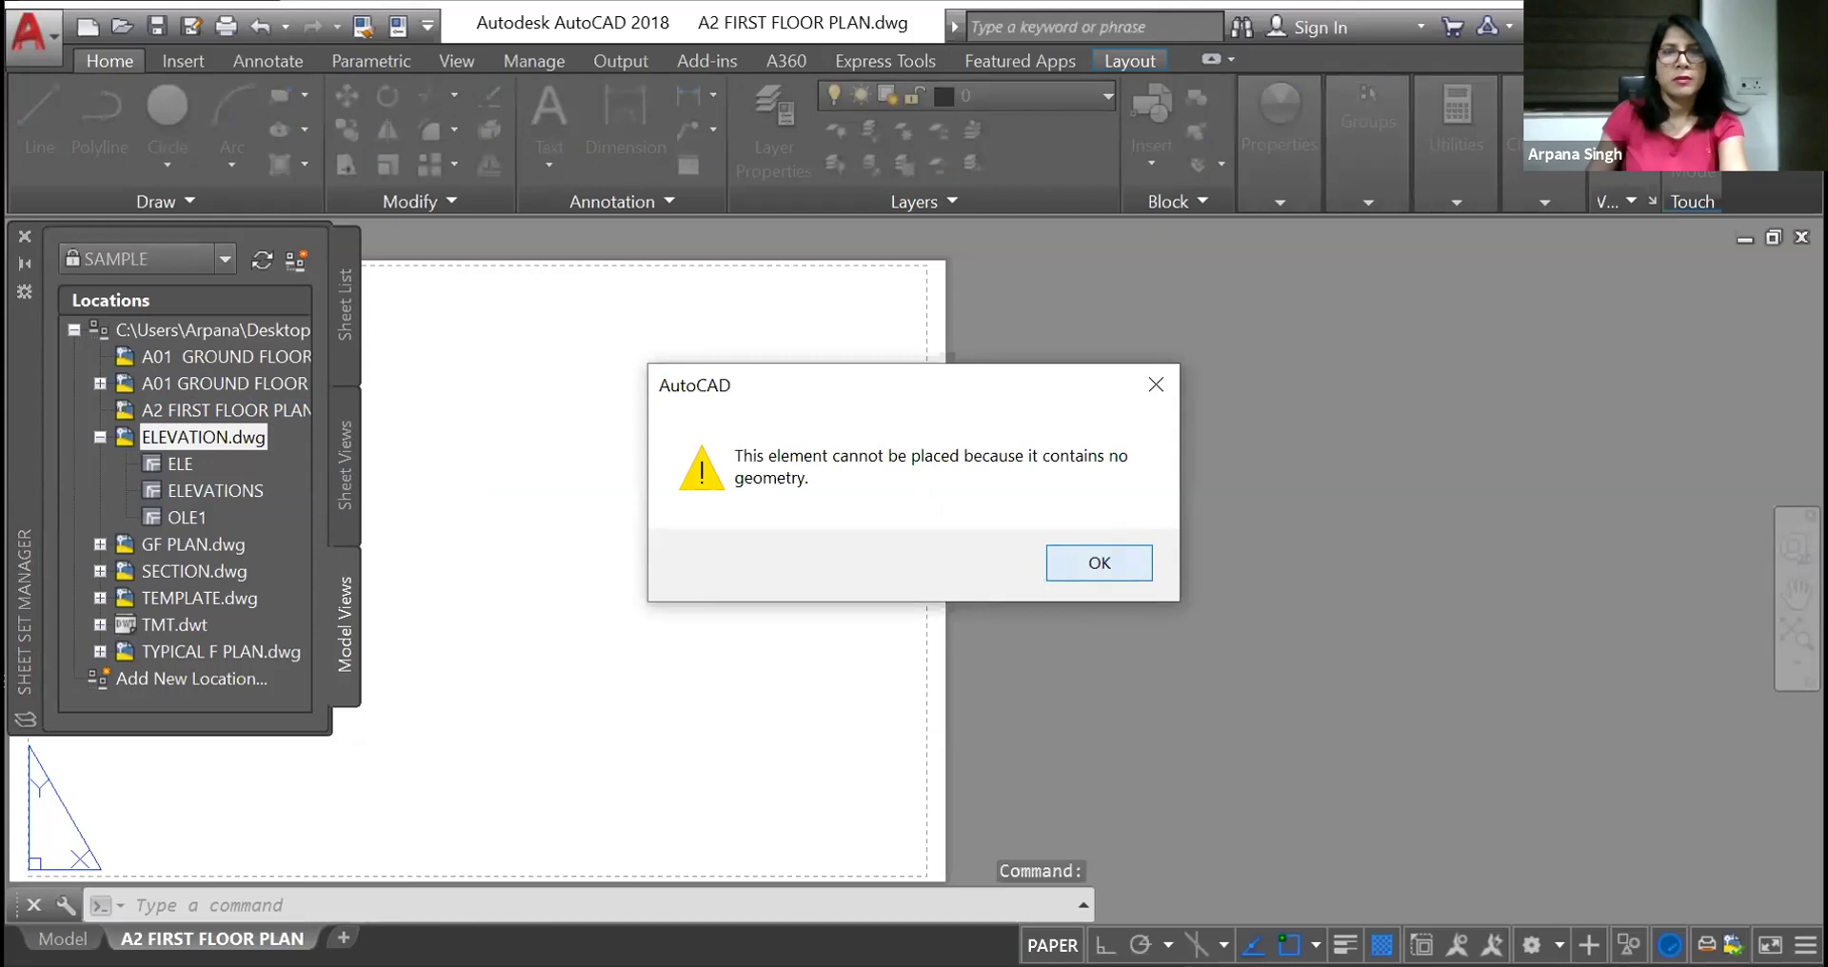
{"action": "left_click", "coordinate": [1104, 558]}
Place TYPICAL F PLAN.dwg from the model views on the A2 sheet, inserting it at the lower-left corner of the printable area
{"action": "middle_click_drag", "start_coordinate": [783, 457], "coordinate": [1209, 465]}
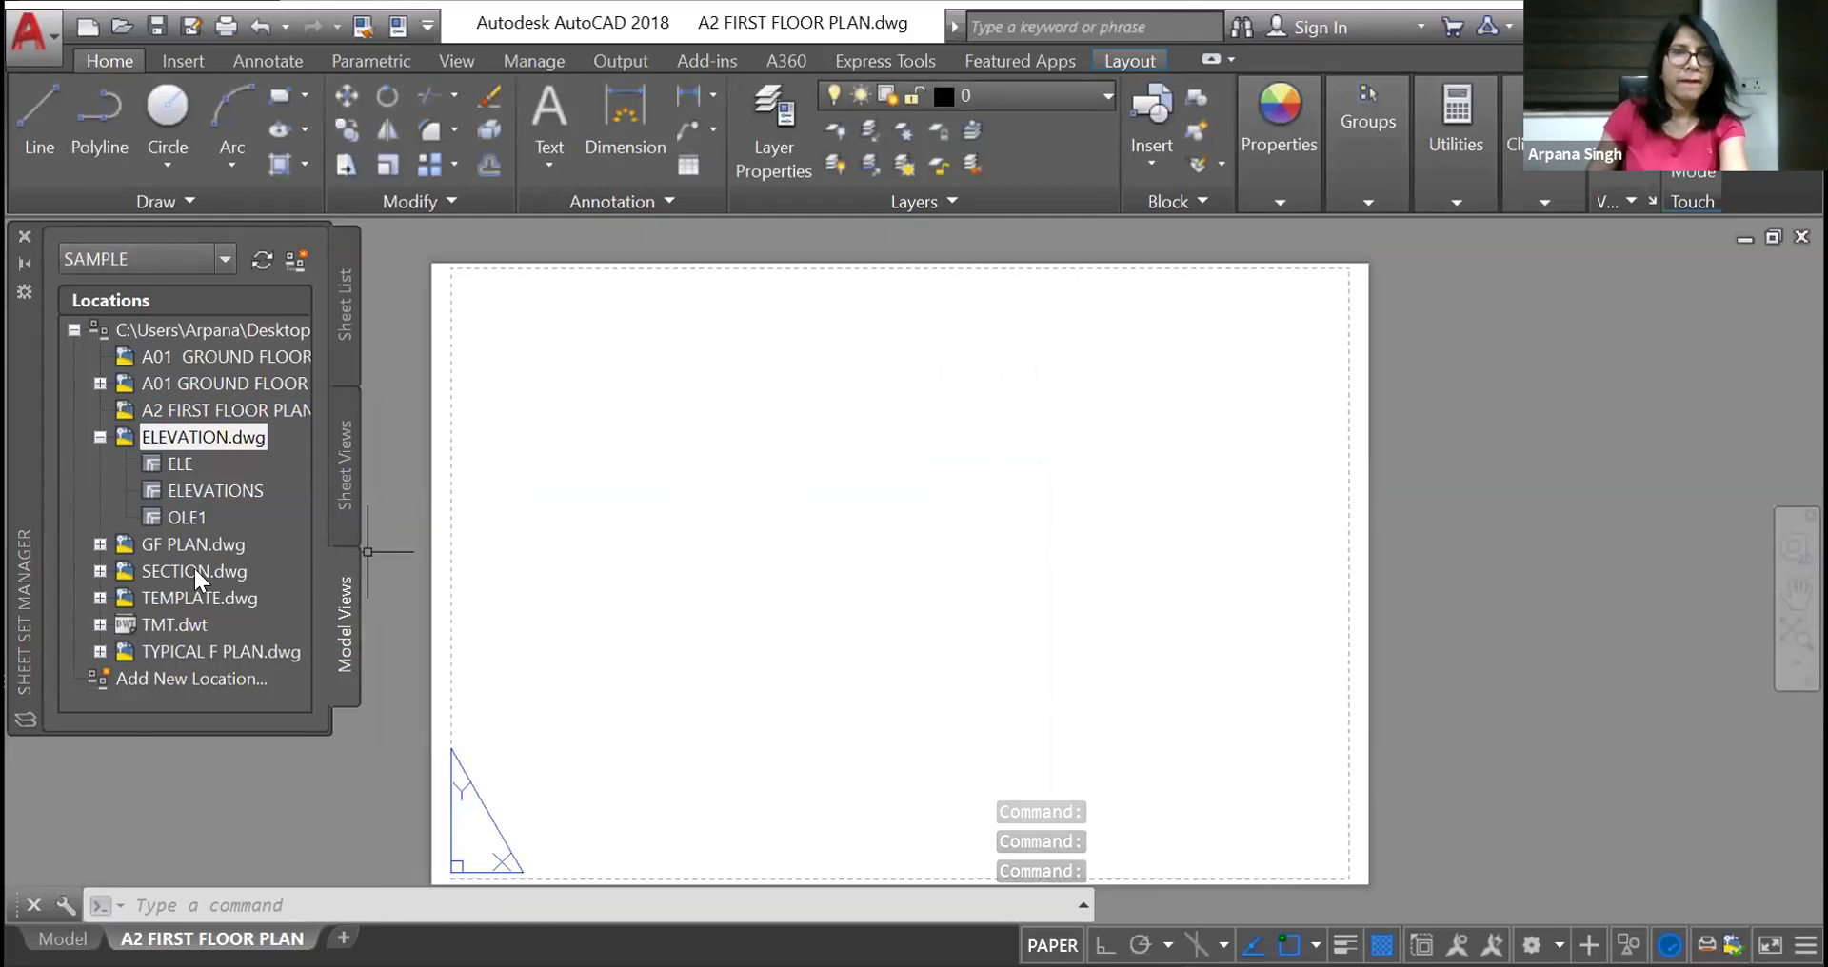
{"action": "left_click", "coordinate": [159, 653]}
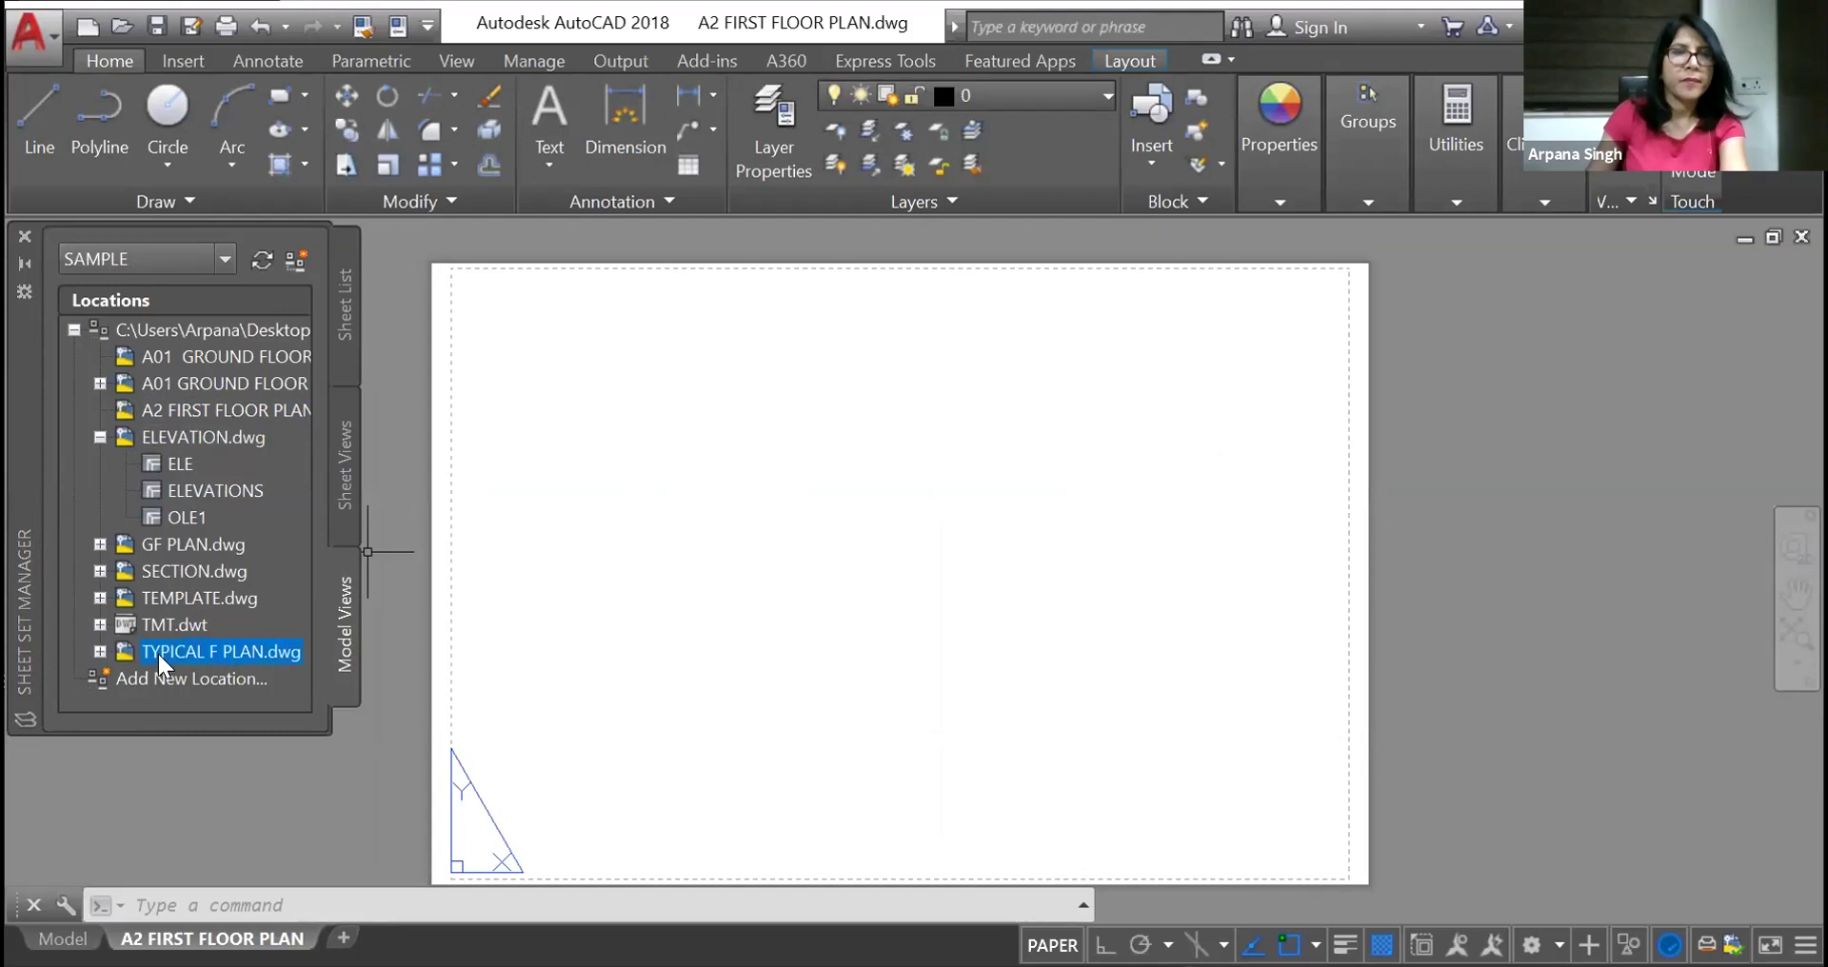
{"action": "right_click", "coordinate": [158, 654]}
{"action": "left_click", "coordinate": [277, 739]}
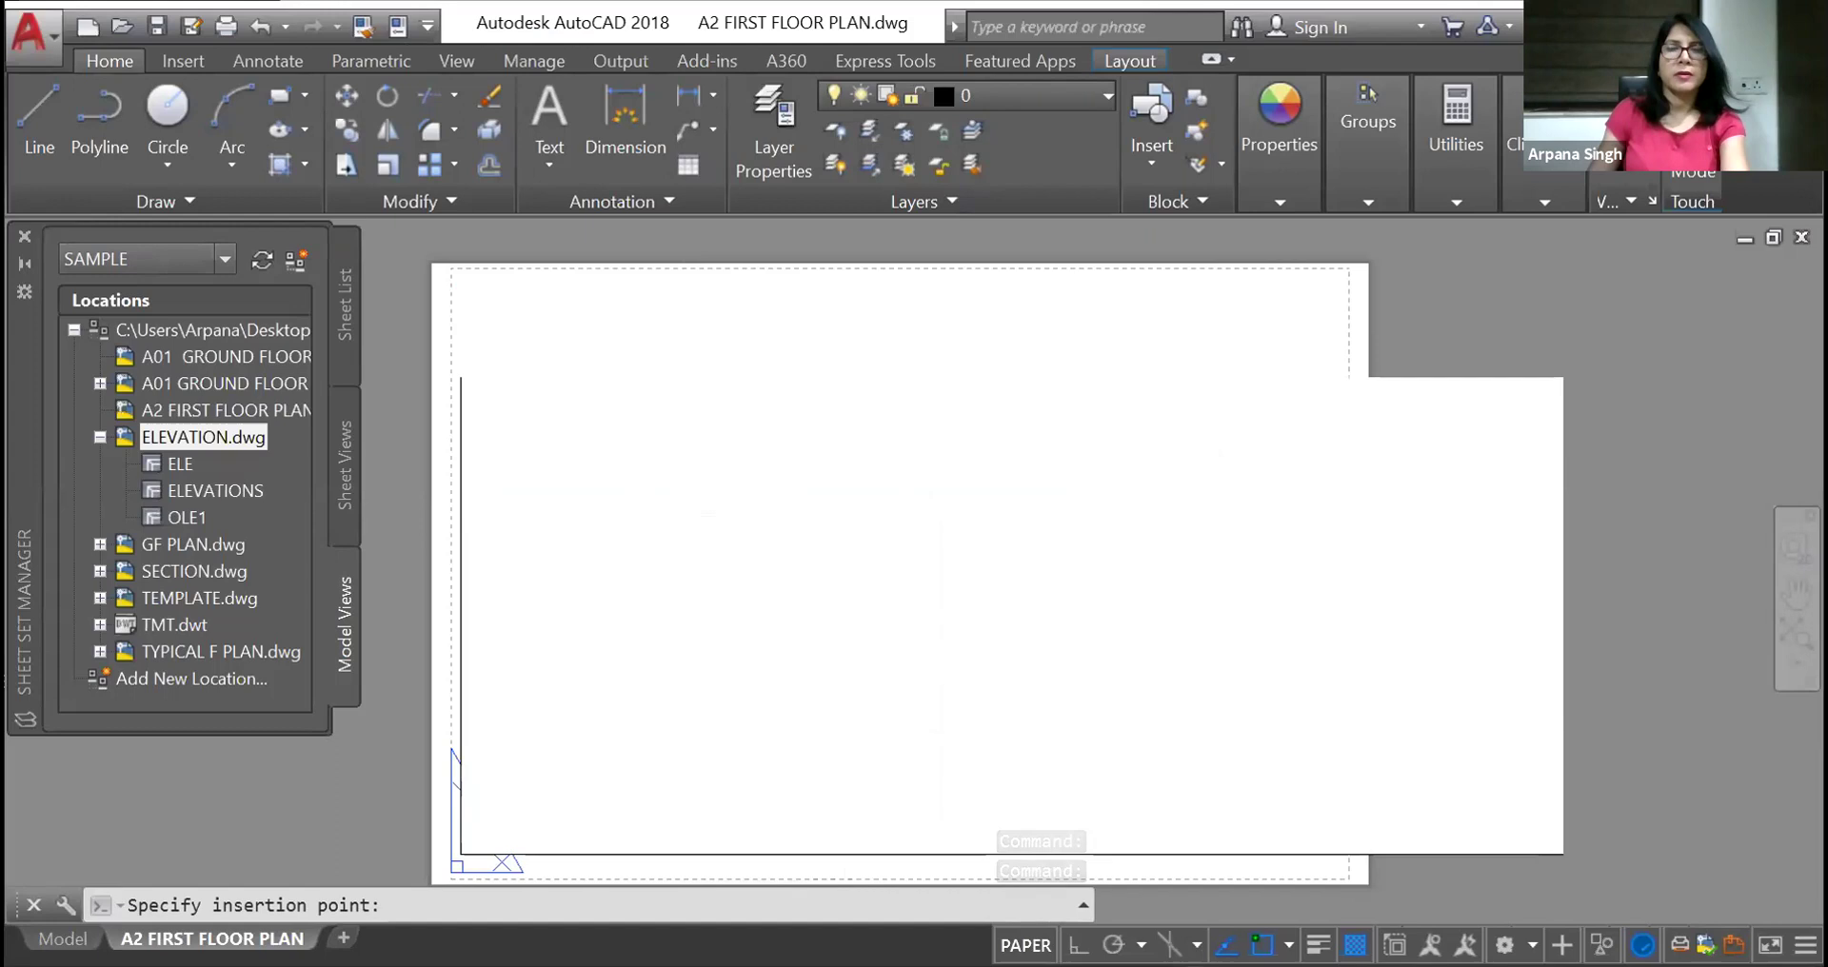
{"action": "left_click", "coordinate": [461, 855]}
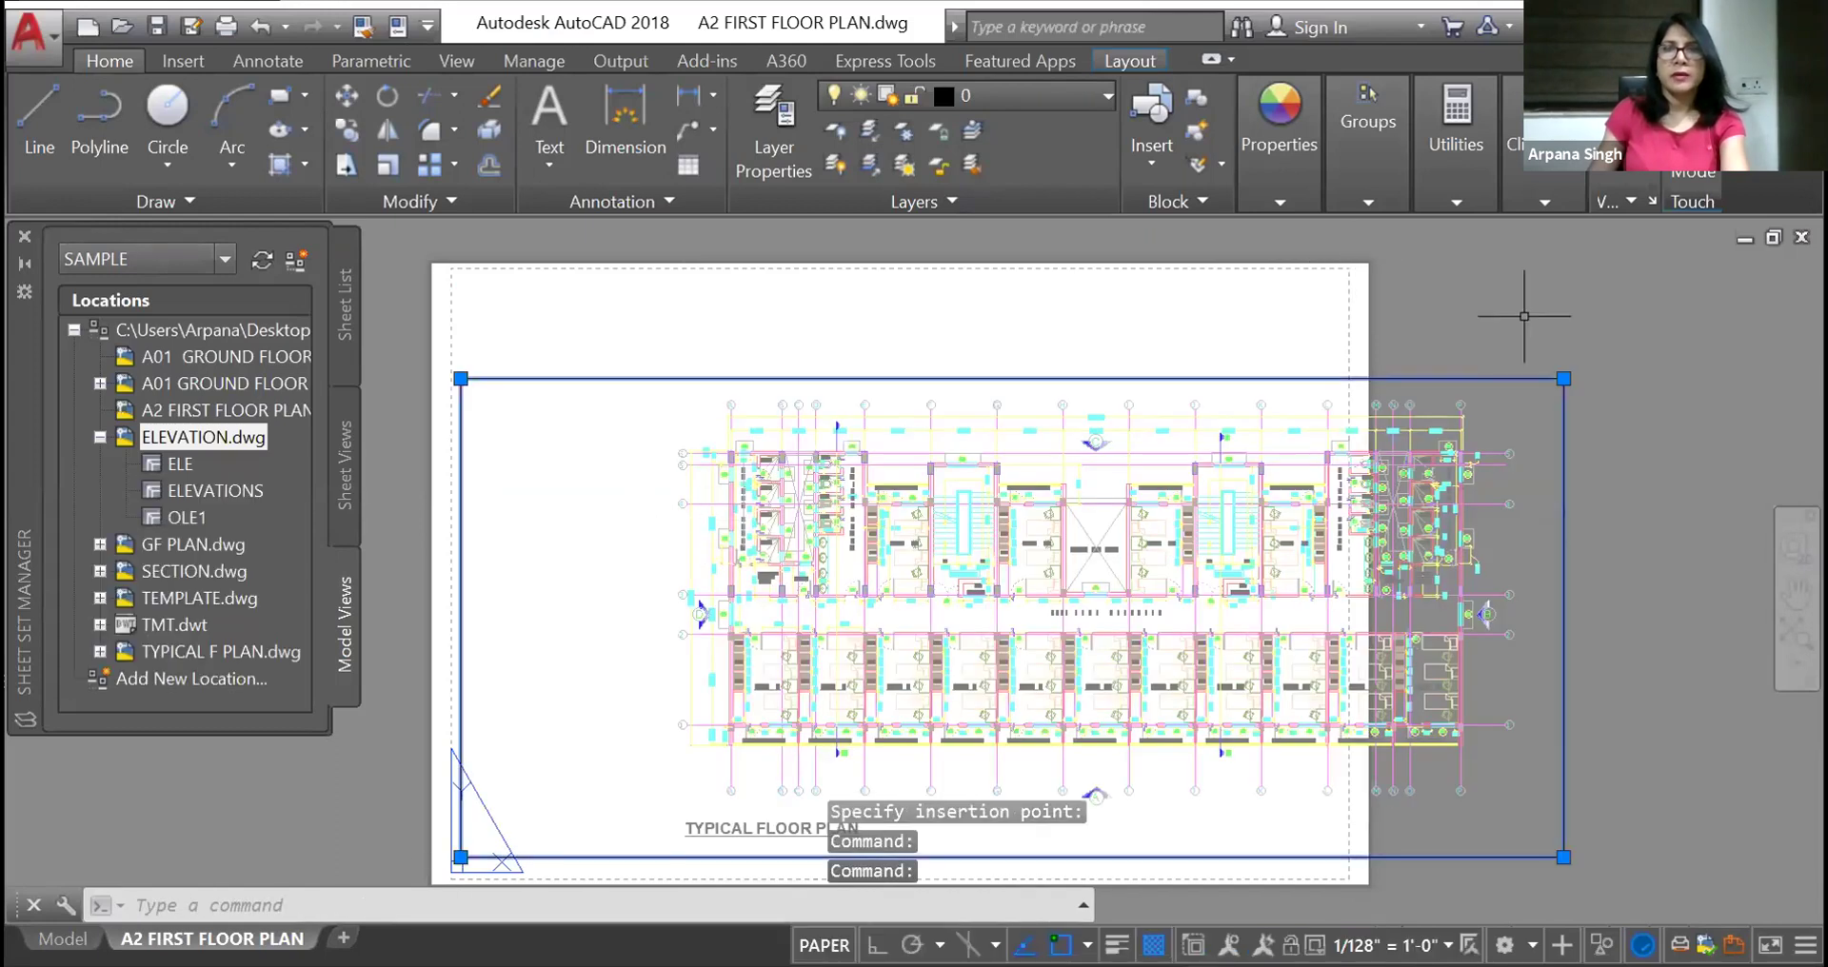
Stretch the viewport's upper-right corner to fit the A2 sheet's printable area and adjust its model view so the whole typical floor plan fits
{"action": "left_click", "coordinate": [1564, 378]}
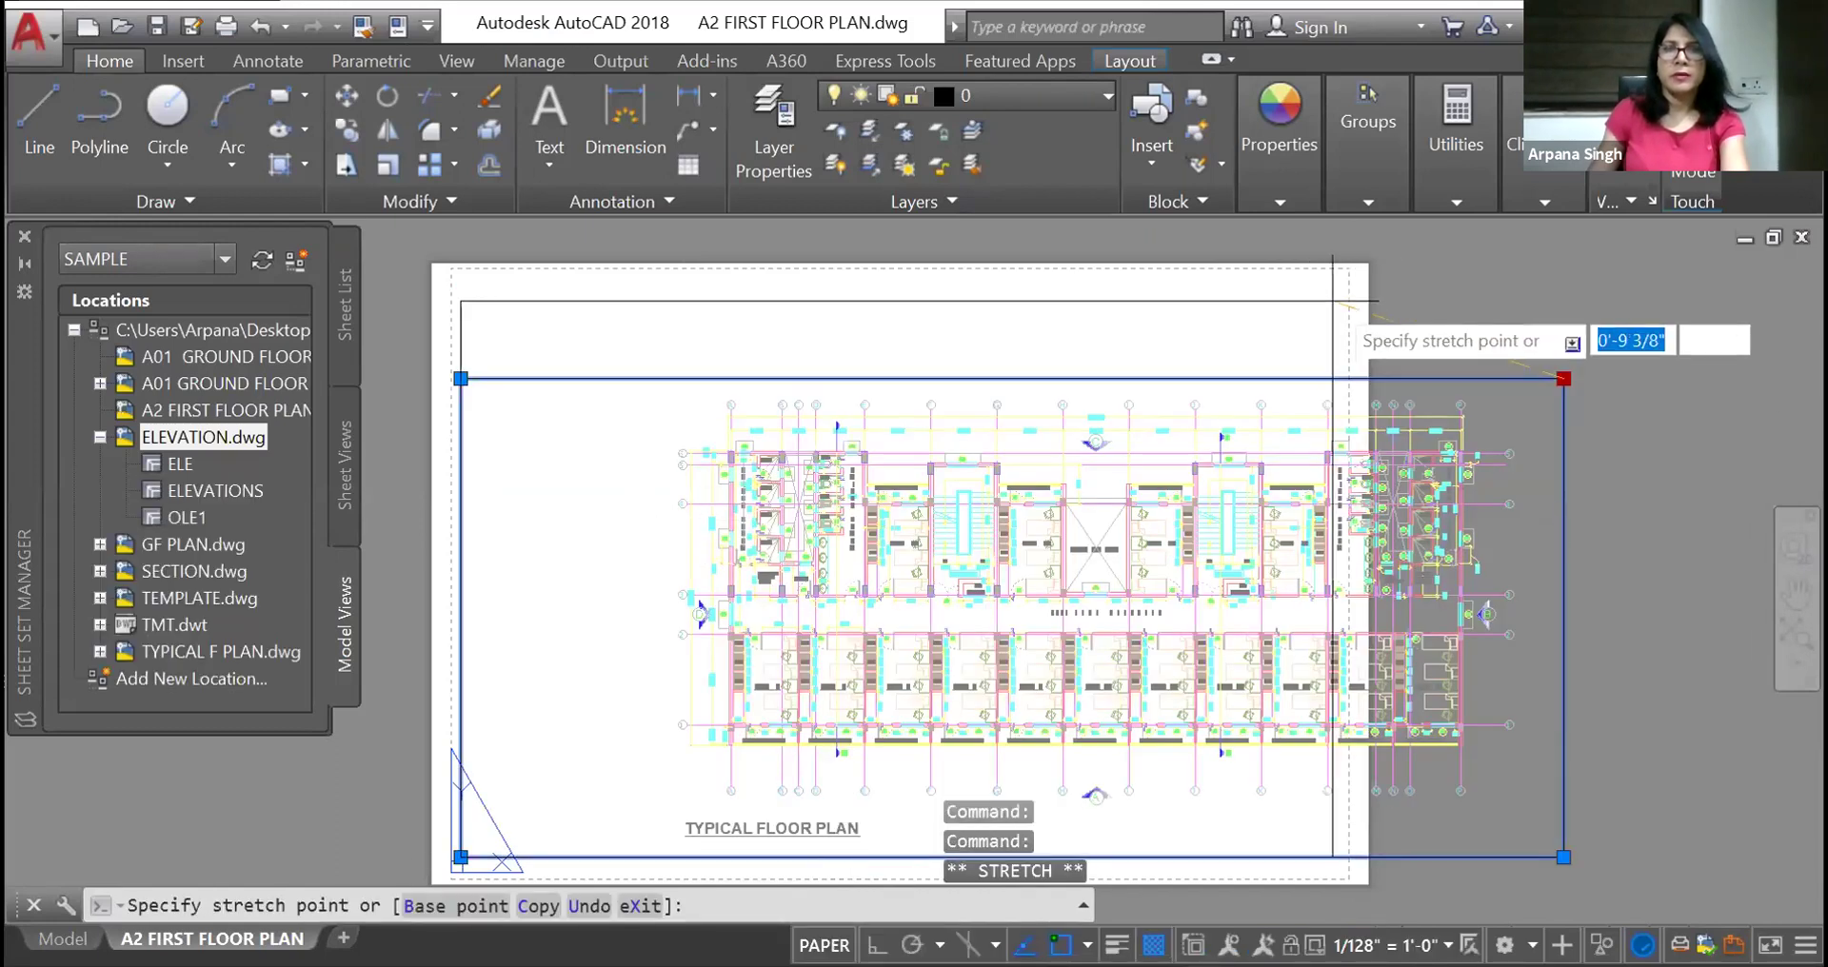
{"action": "left_click", "coordinate": [1333, 299]}
{"action": "double_click", "coordinate": [610, 528]}
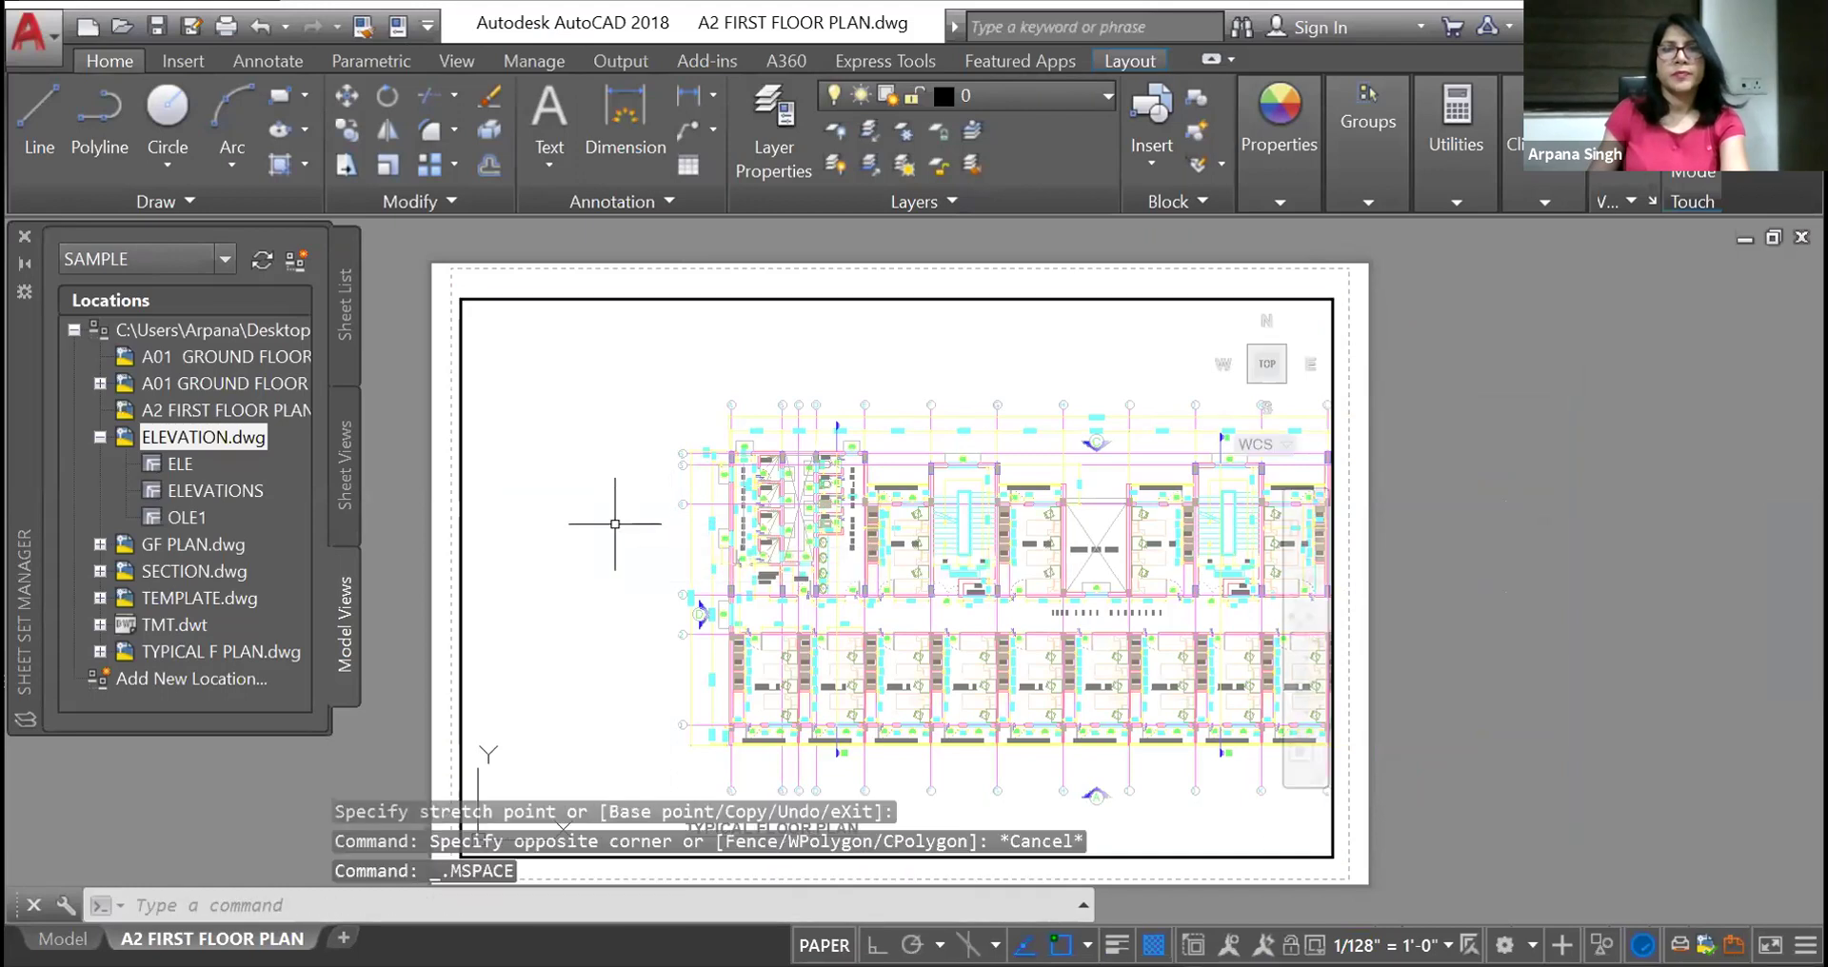
{"action": "scroll", "coordinate": [609, 528], "scroll_direction": "down", "scroll_amount": 5}
{"action": "scroll", "coordinate": [740, 514], "scroll_direction": "up", "scroll_amount": 4}
{"action": "middle_click_drag", "start_coordinate": [741, 515], "coordinate": [834, 468]}
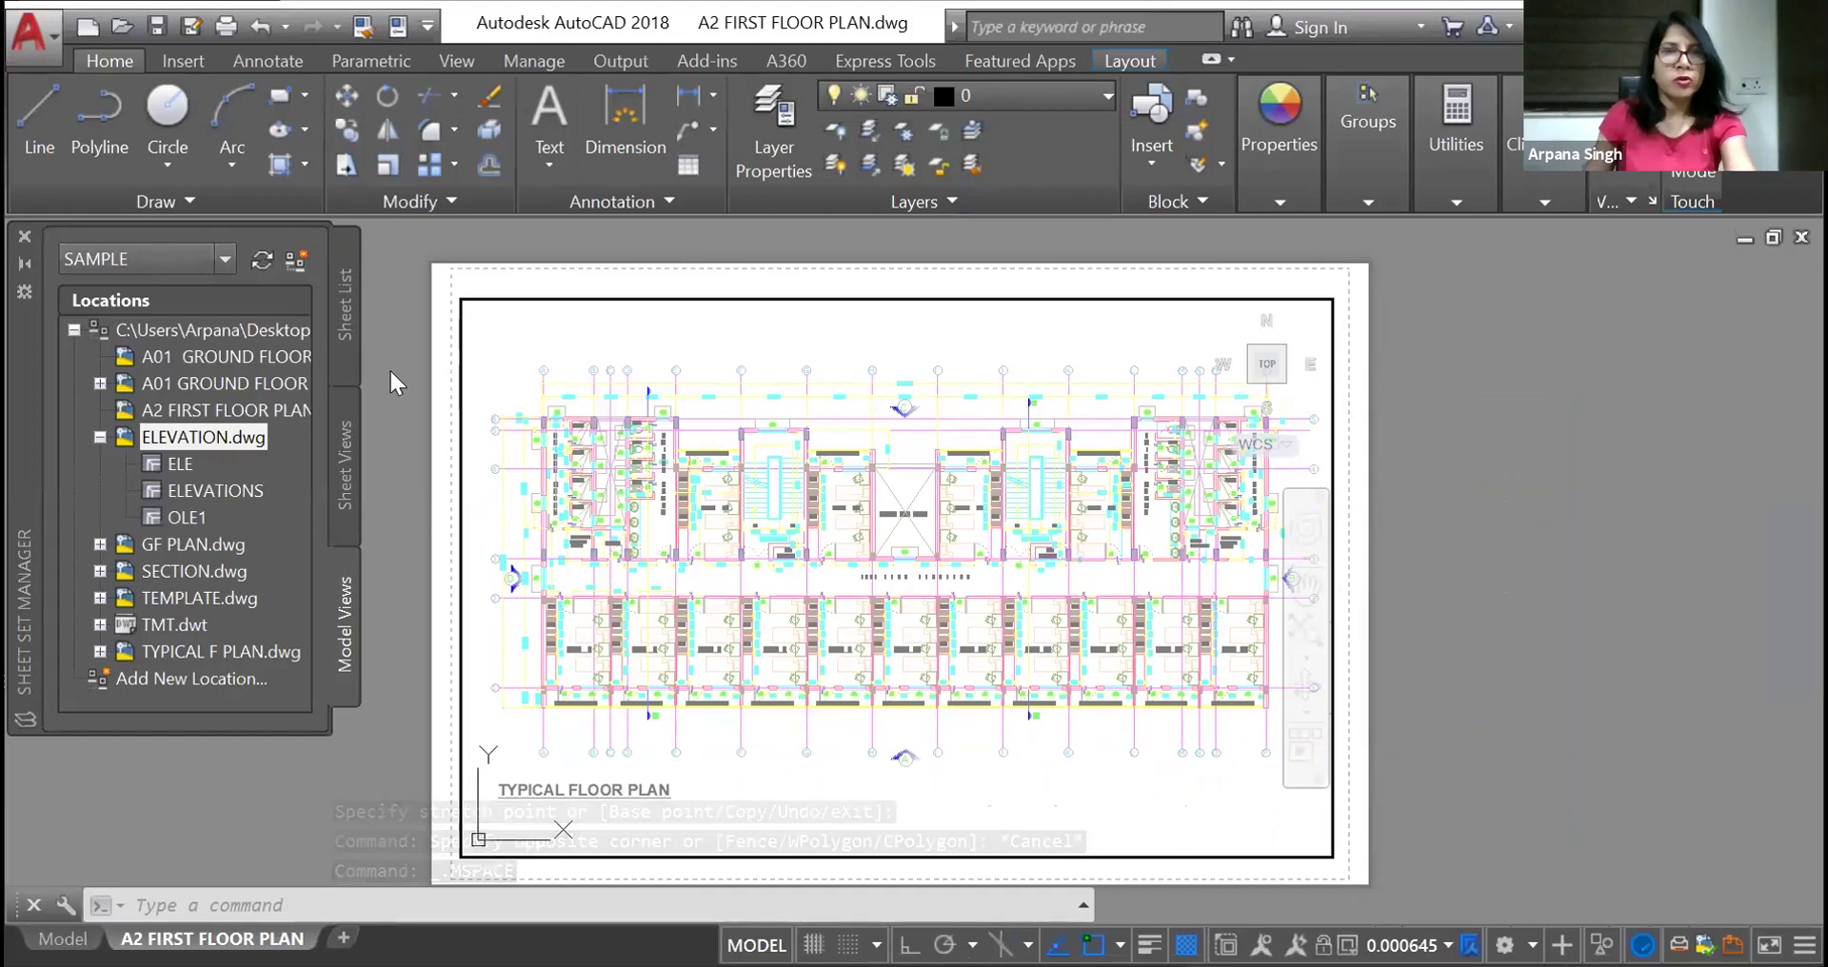
{"action": "key", "text": "Escape"}
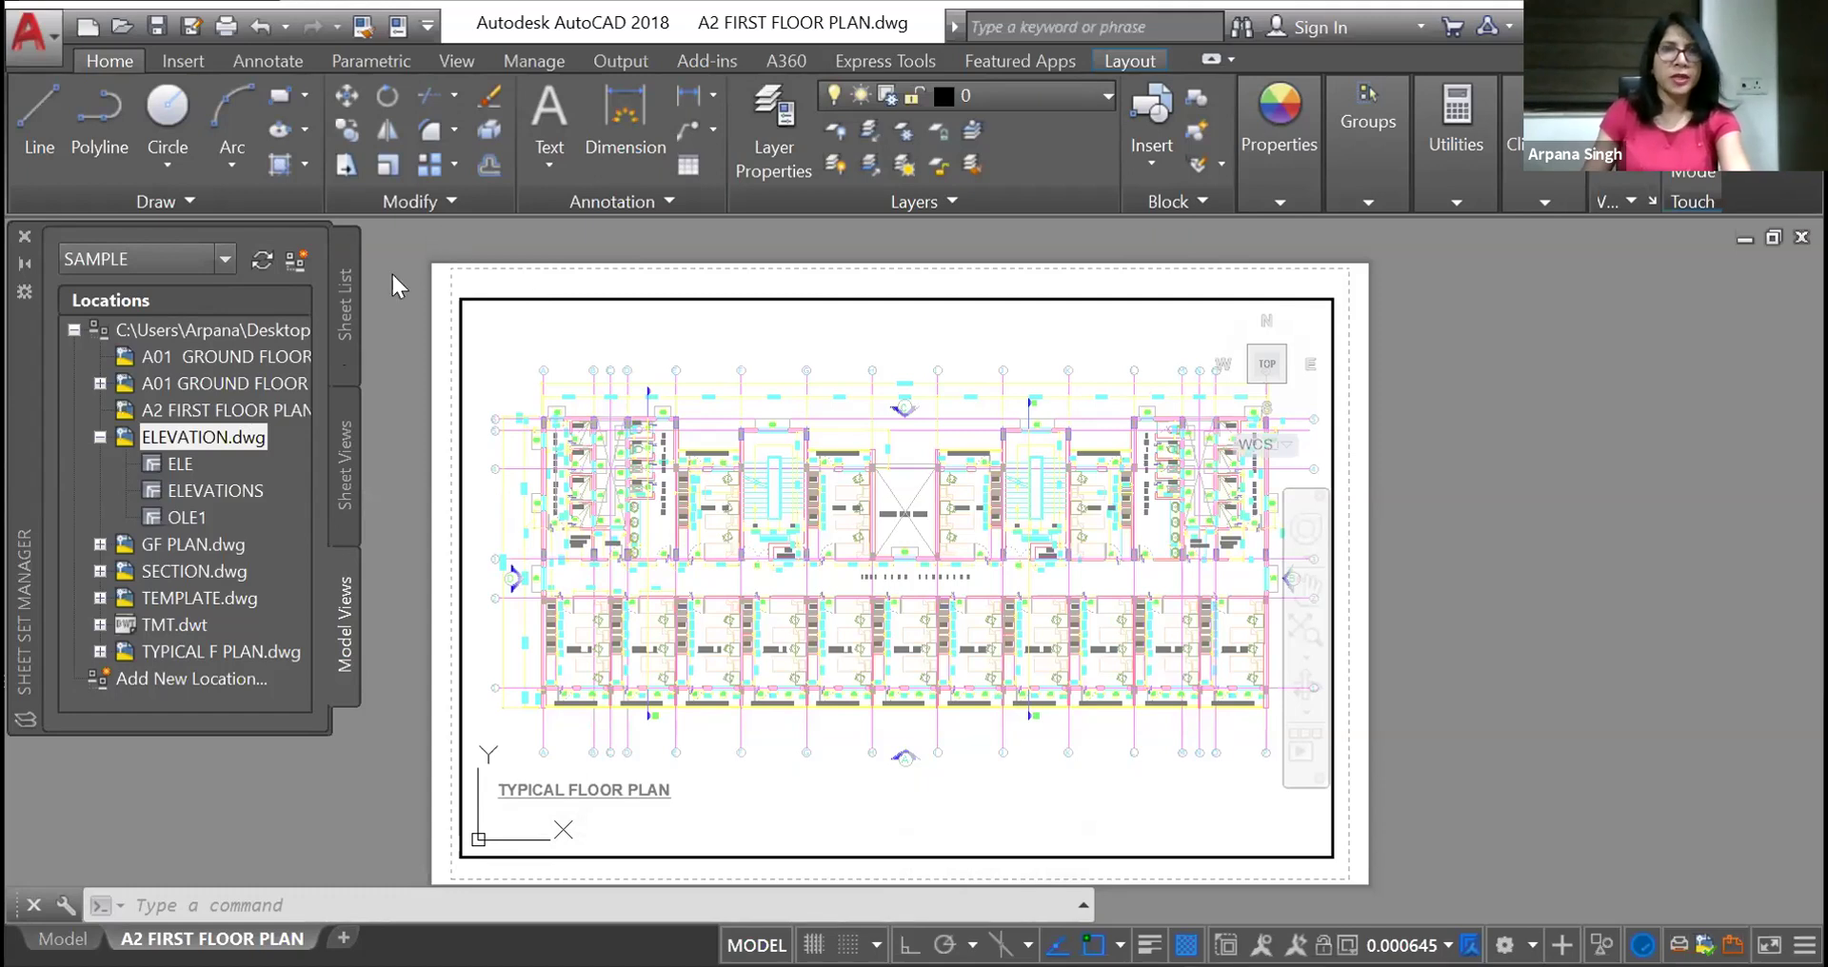
Review the SAMPLE sheet list, its model views and the choices for switching, creating or opening a sheet set
{"action": "left_click", "coordinate": [345, 323]}
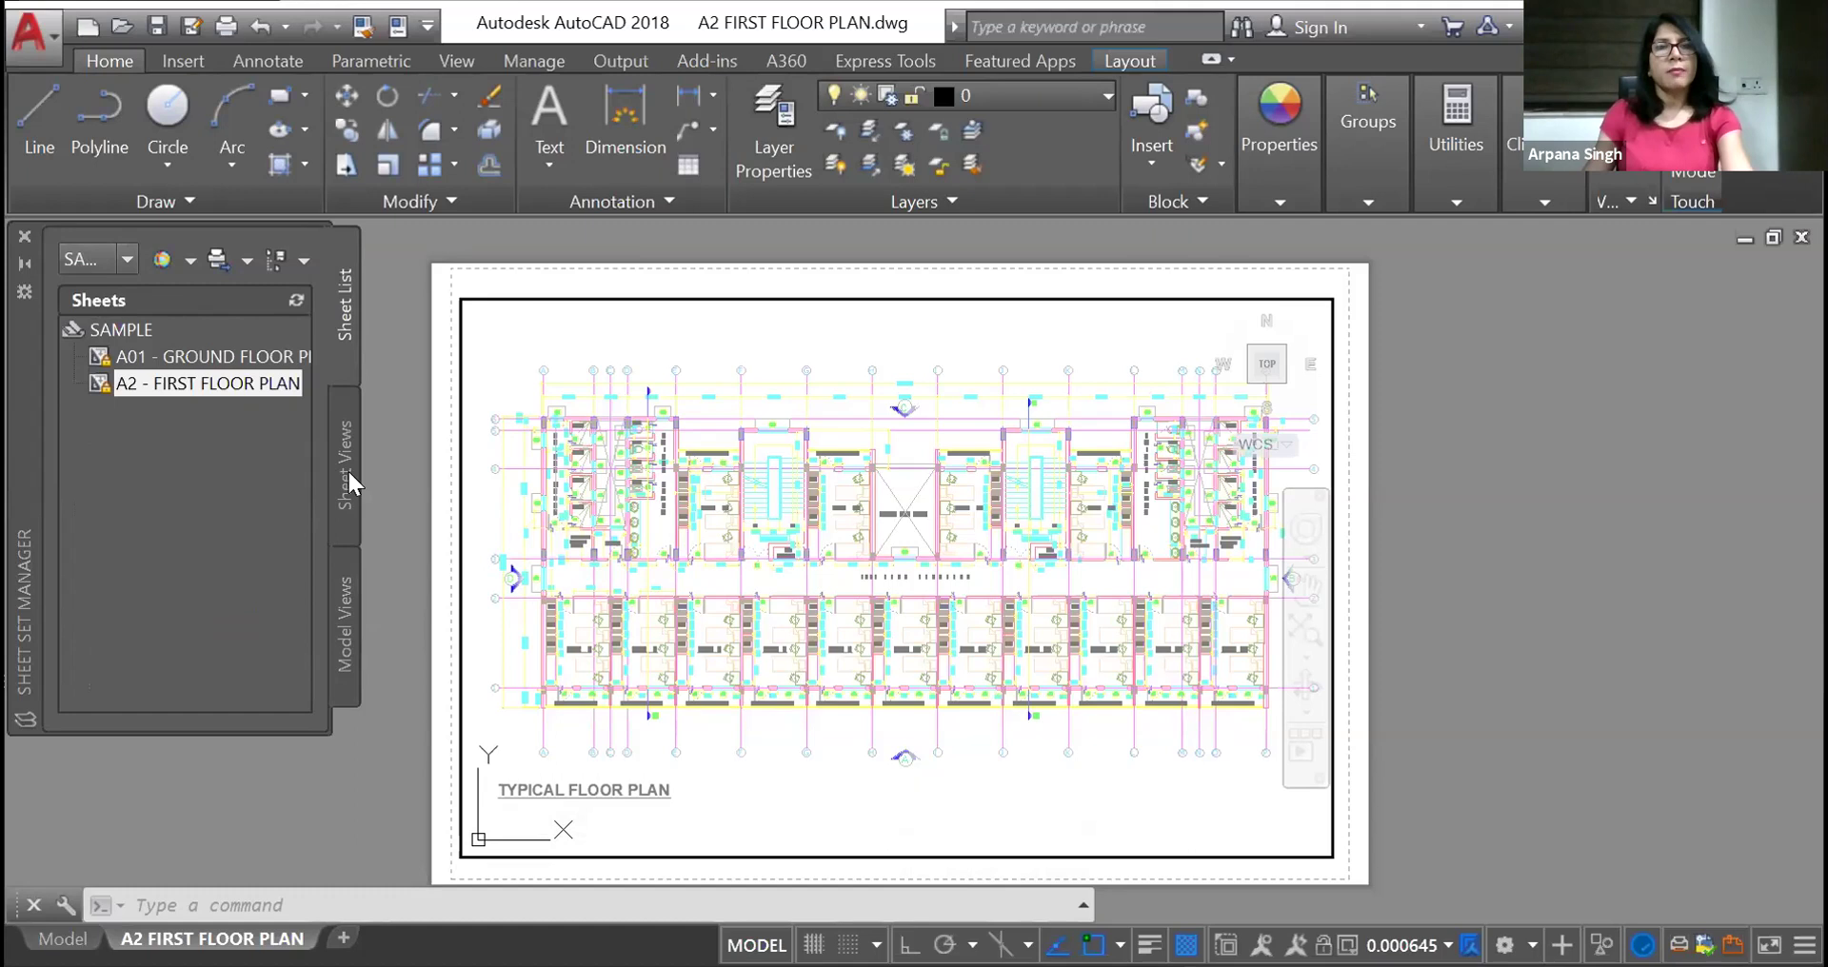
{"action": "left_click", "coordinate": [345, 624]}
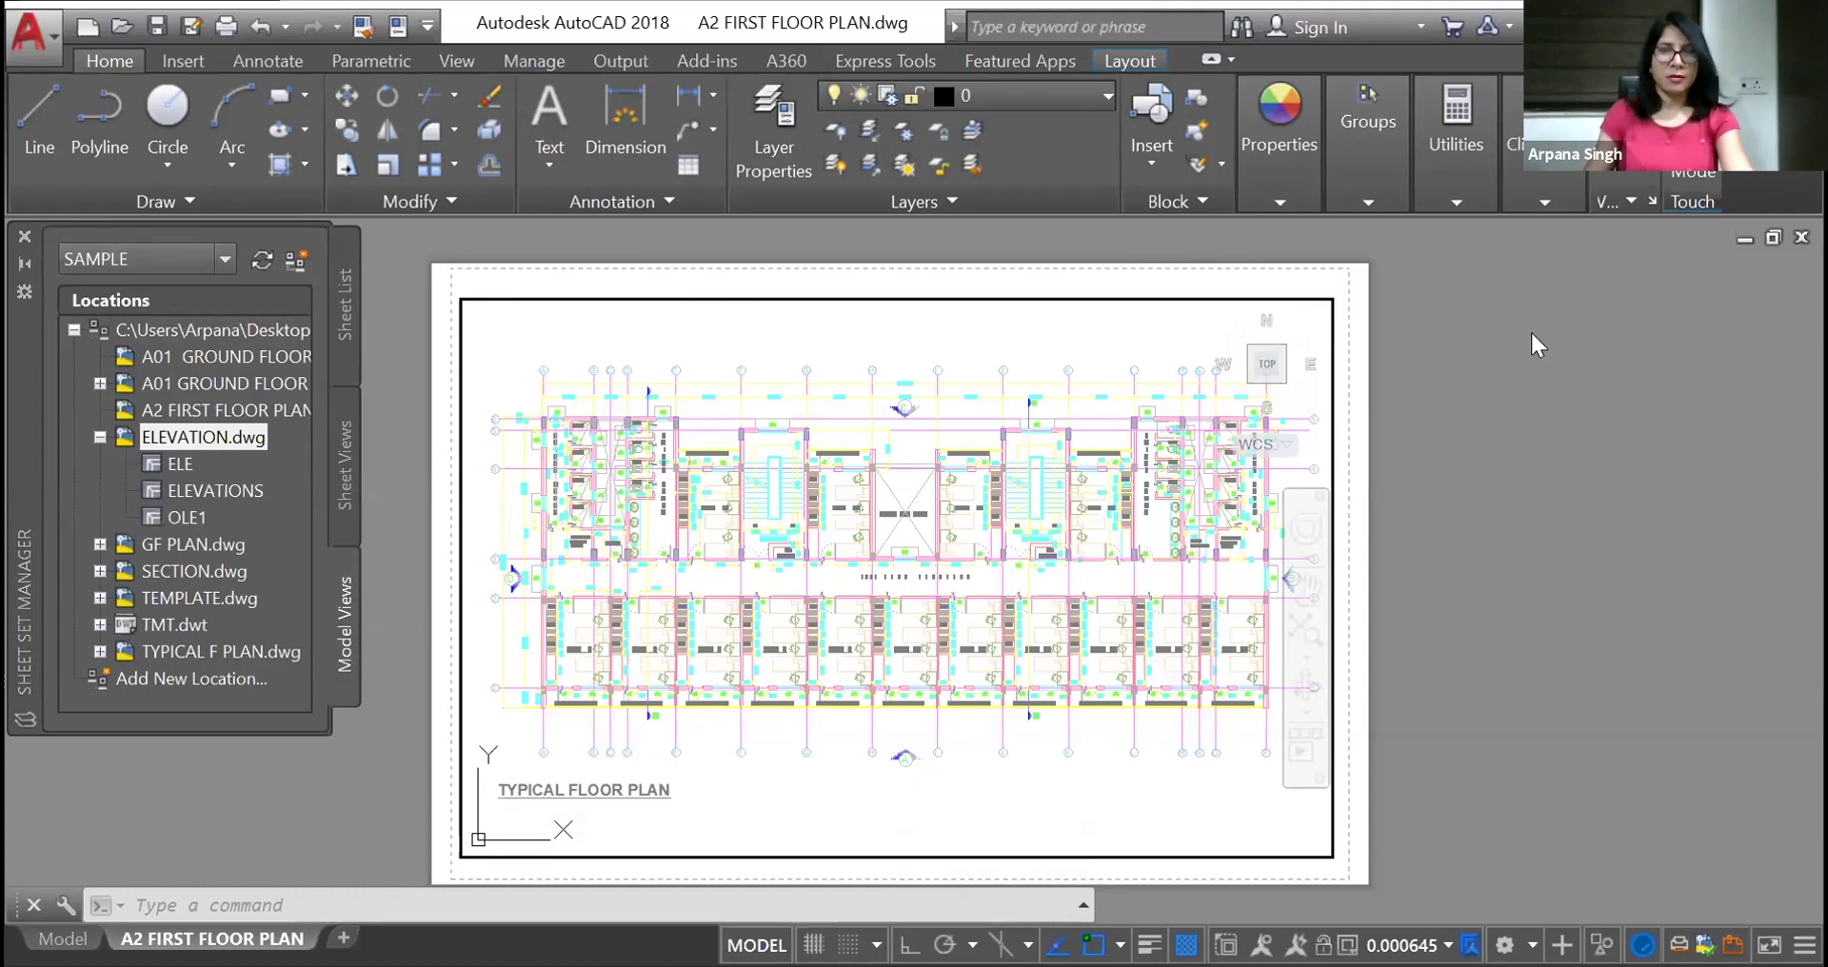
{"action": "left_click", "coordinate": [184, 254]}
{"action": "left_click", "coordinate": [157, 305]}
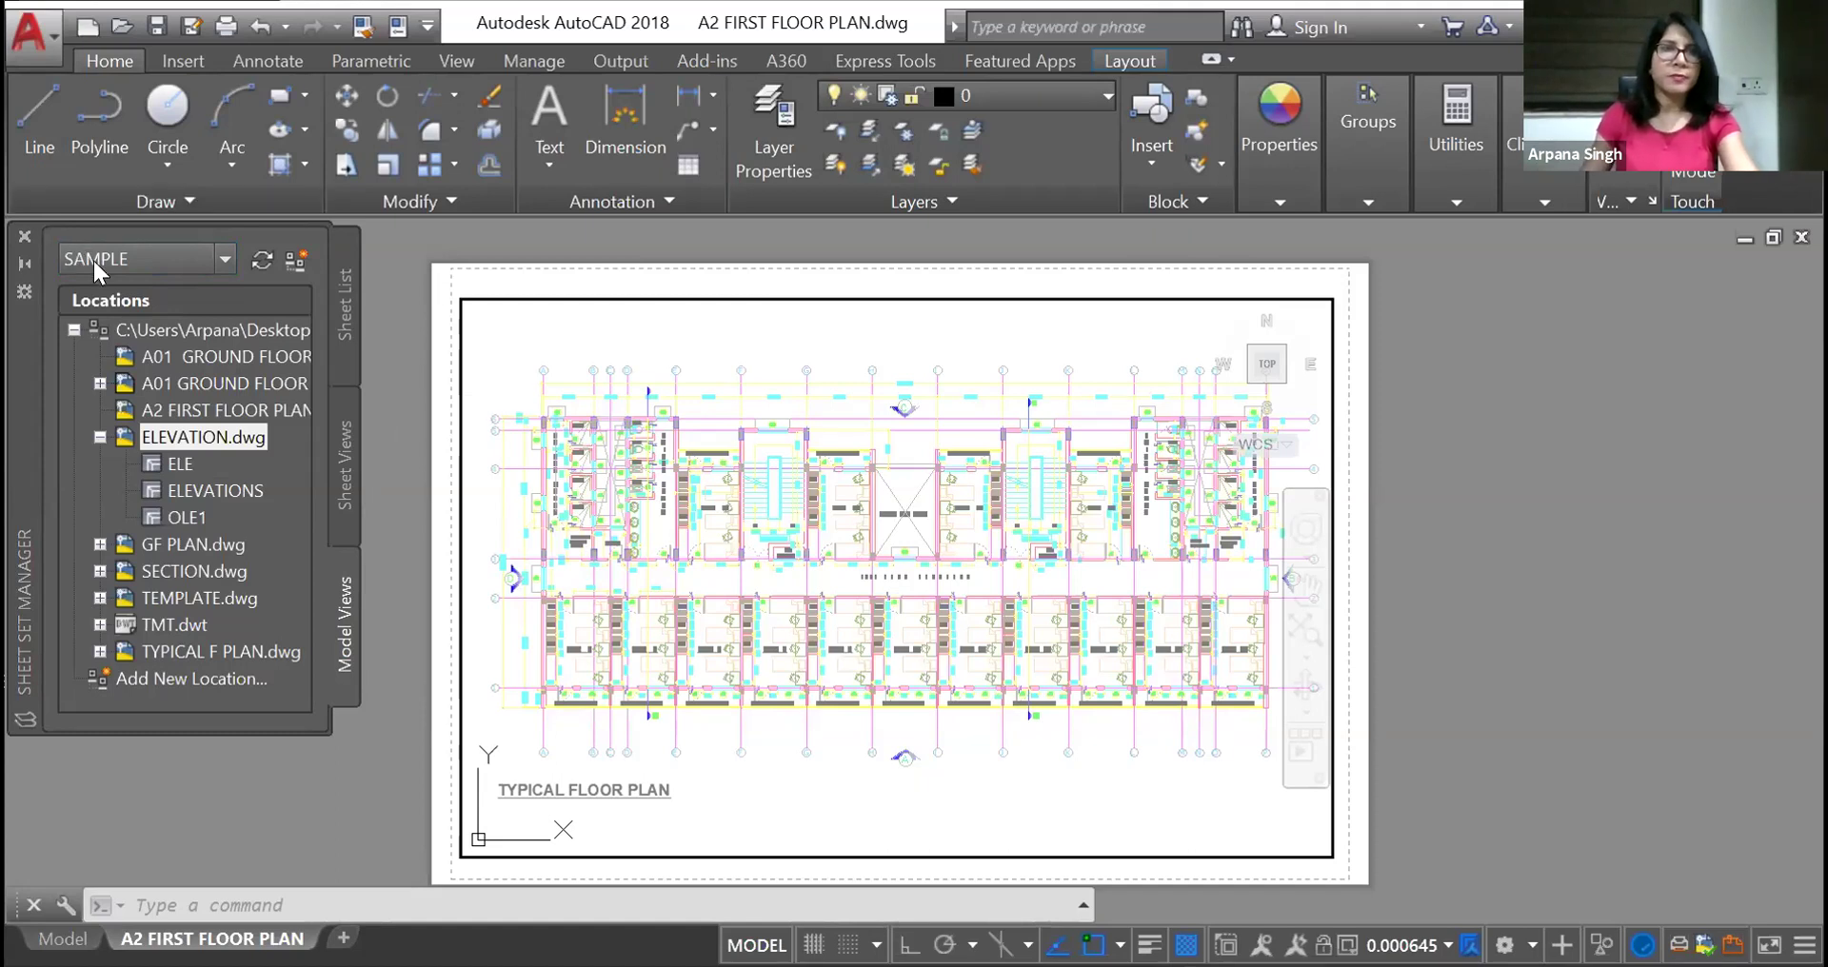
{"action": "left_click", "coordinate": [222, 257]}
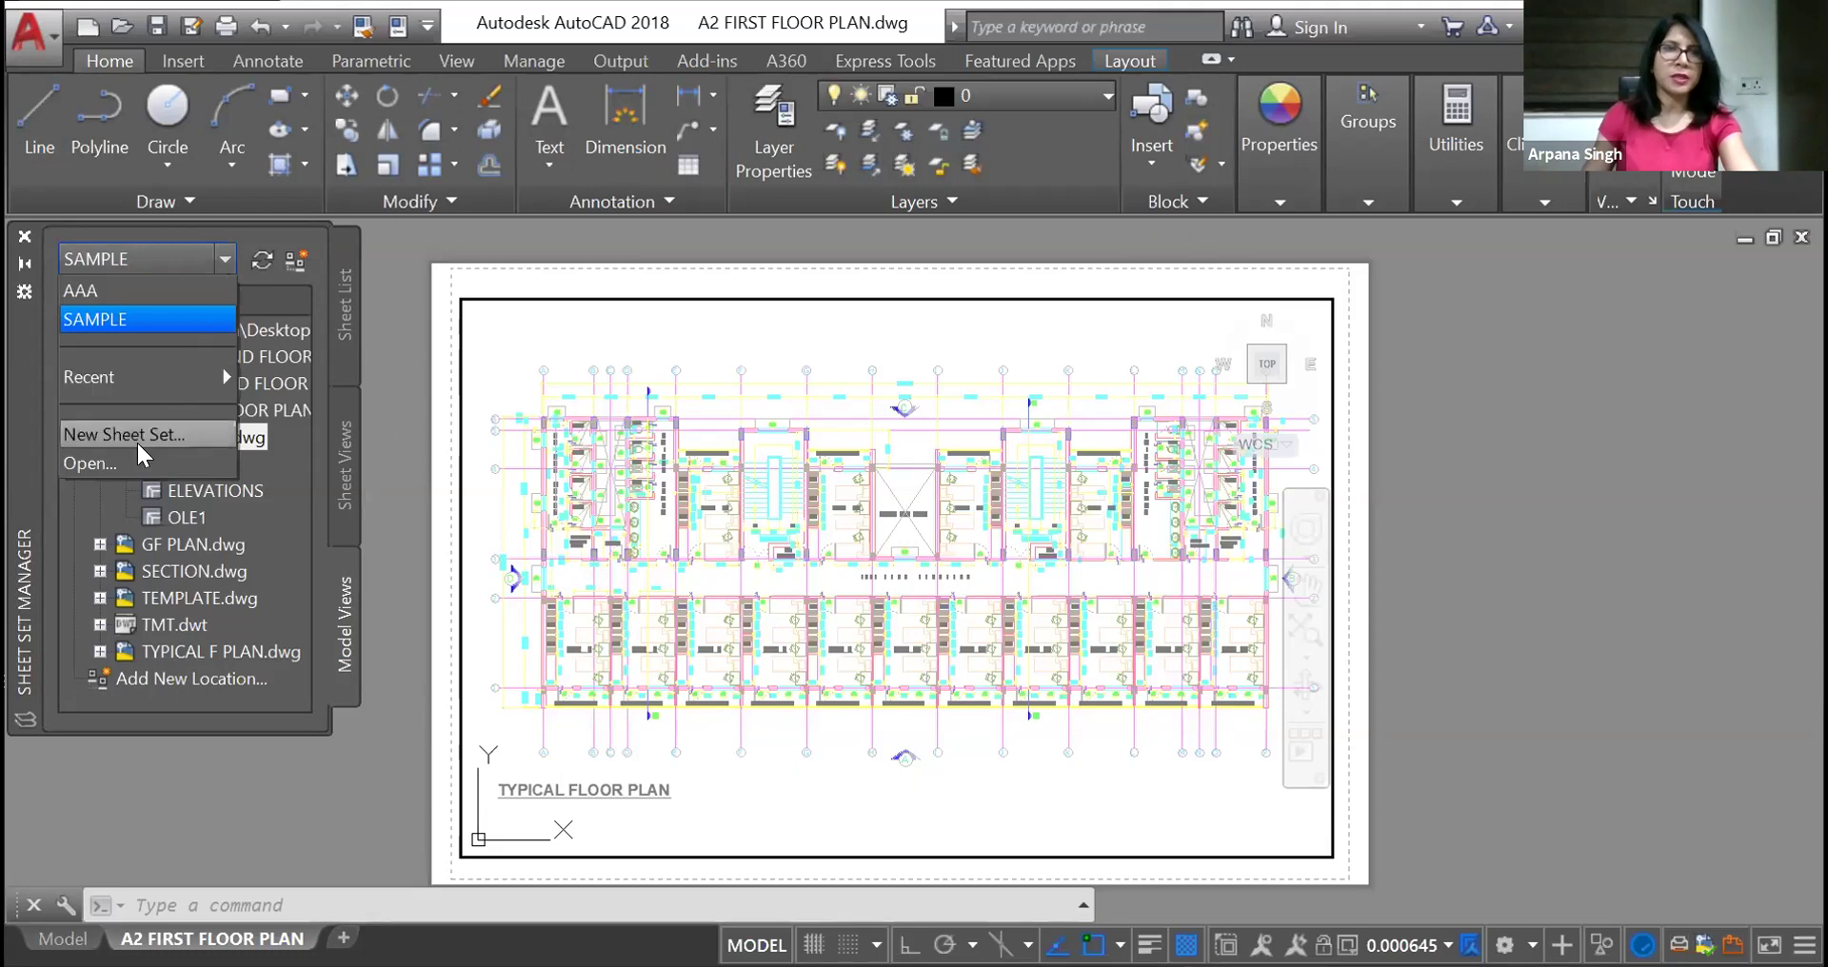
{"action": "left_click", "coordinate": [120, 464]}
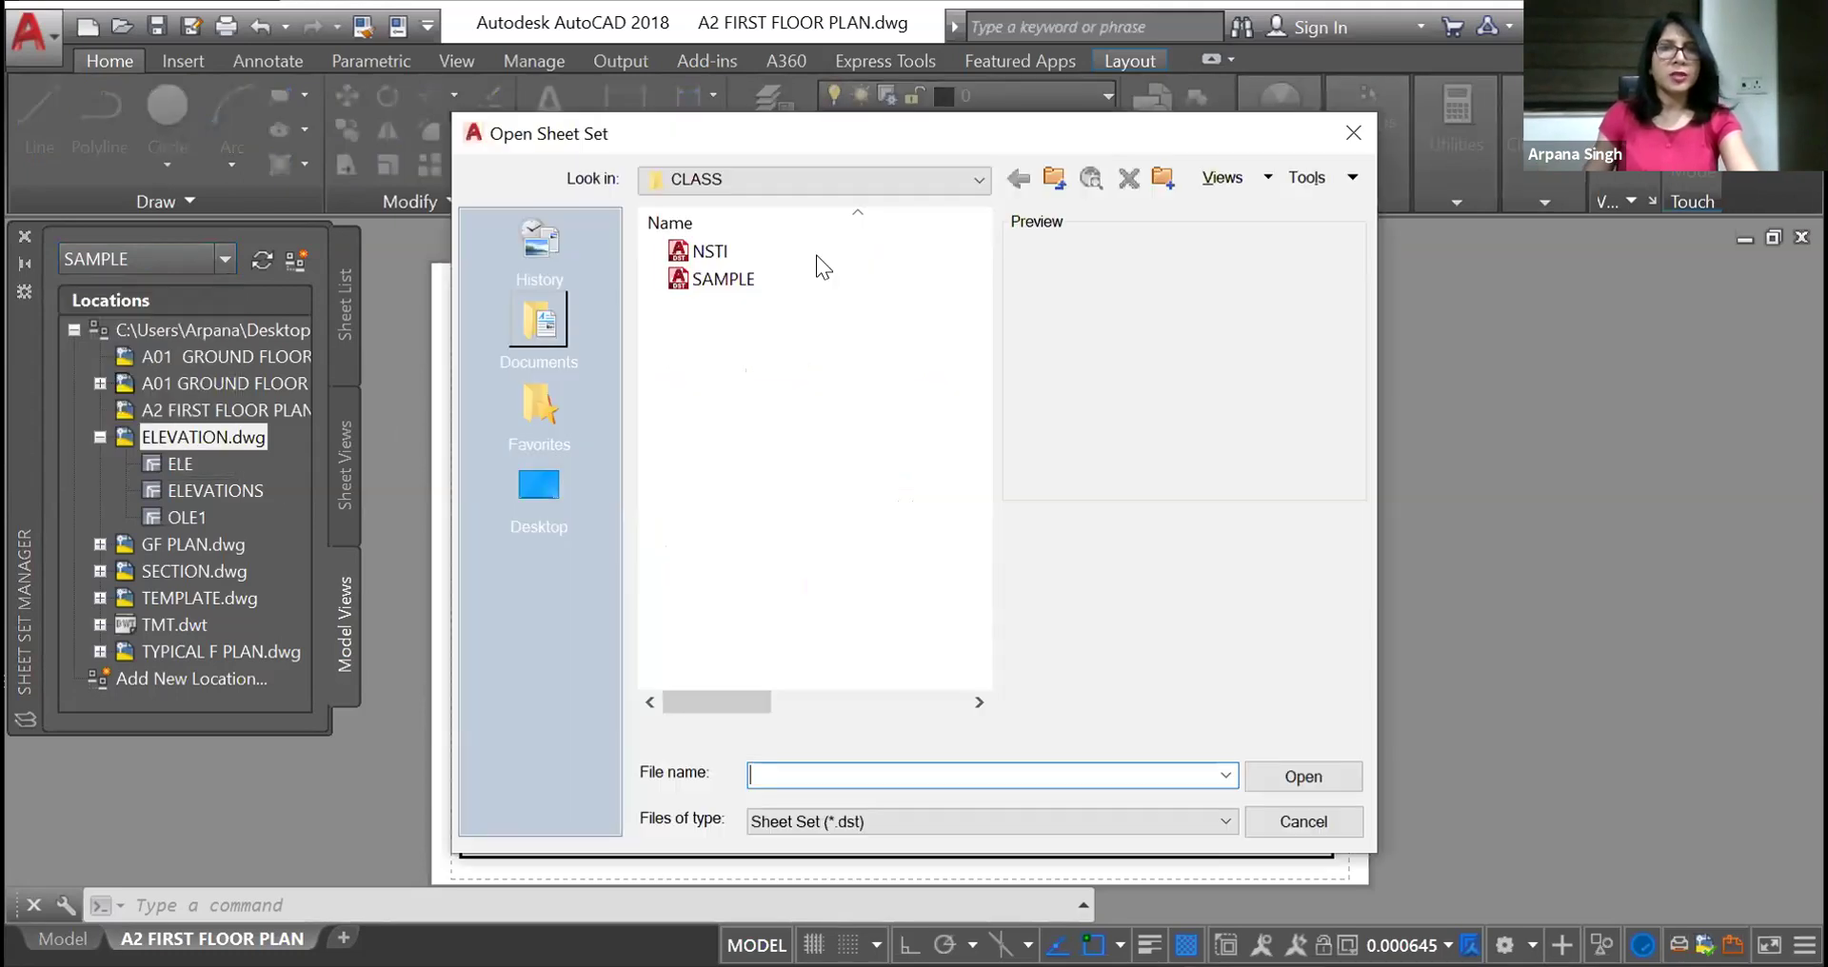
{"action": "left_click", "coordinate": [1354, 133]}
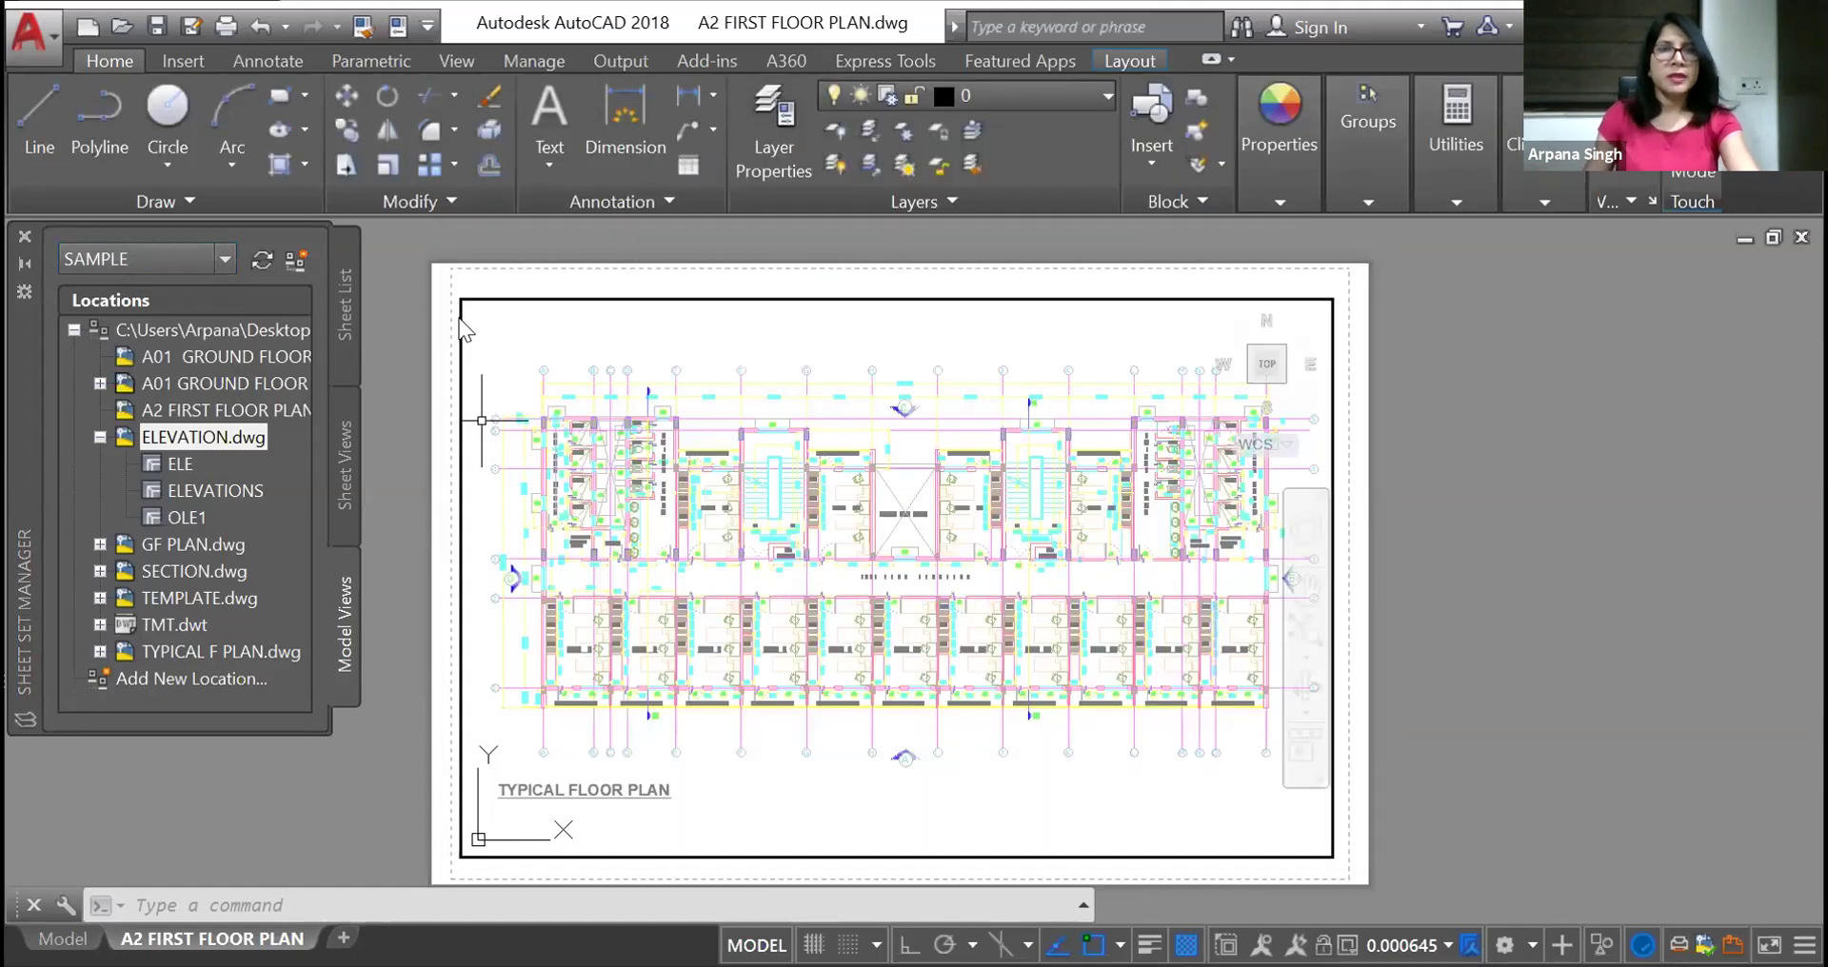
{"action": "left_click", "coordinate": [225, 259]}
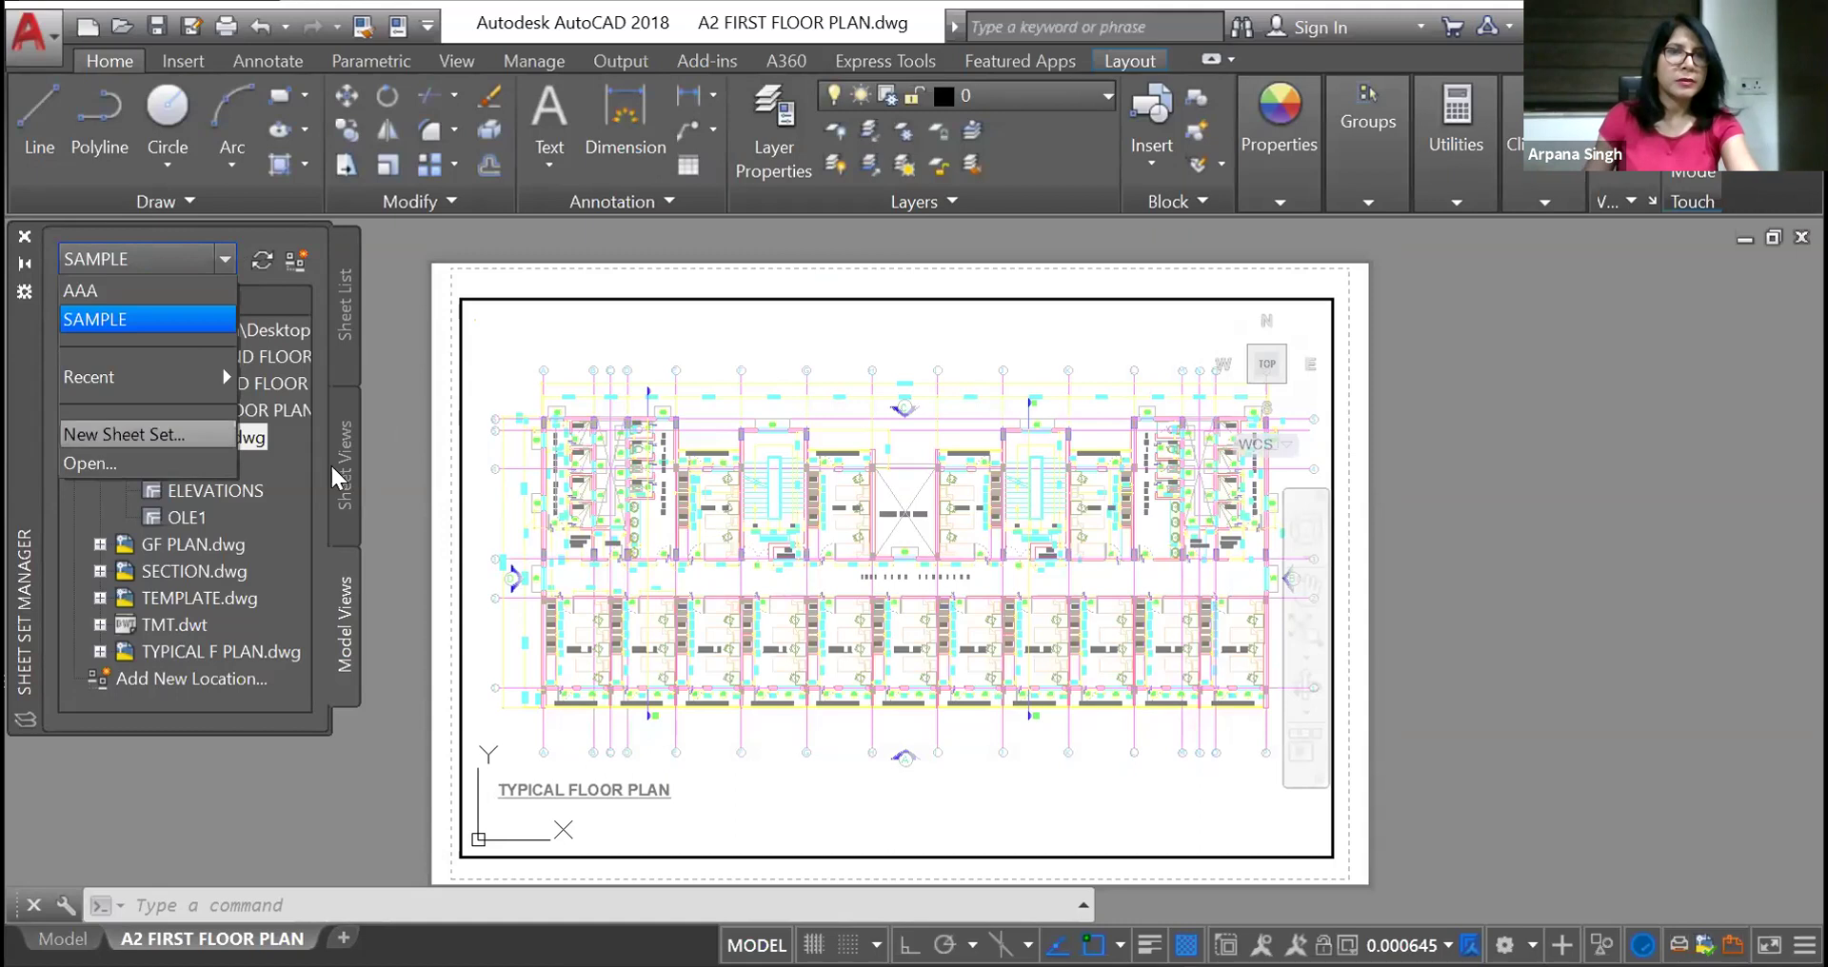
{"action": "left_click", "coordinate": [424, 464]}
{"action": "key", "text": "Escape"}
{"action": "key", "text": "Escape"}
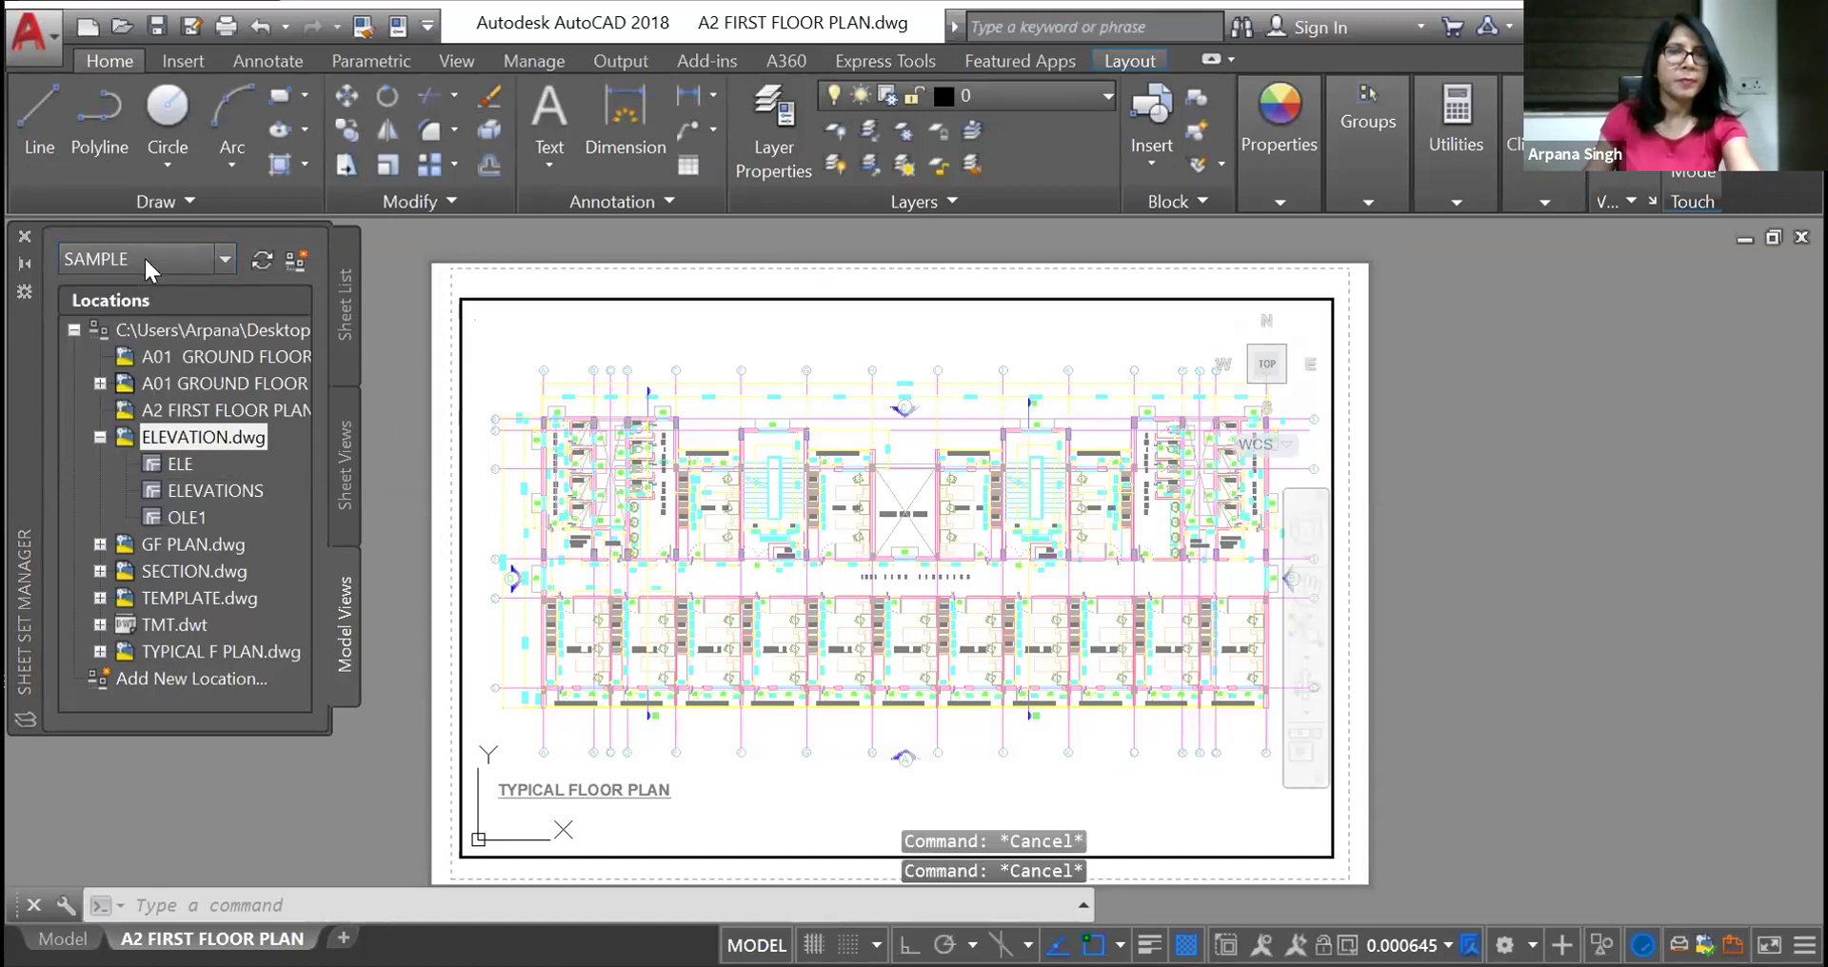
{"action": "left_click", "coordinate": [346, 309]}
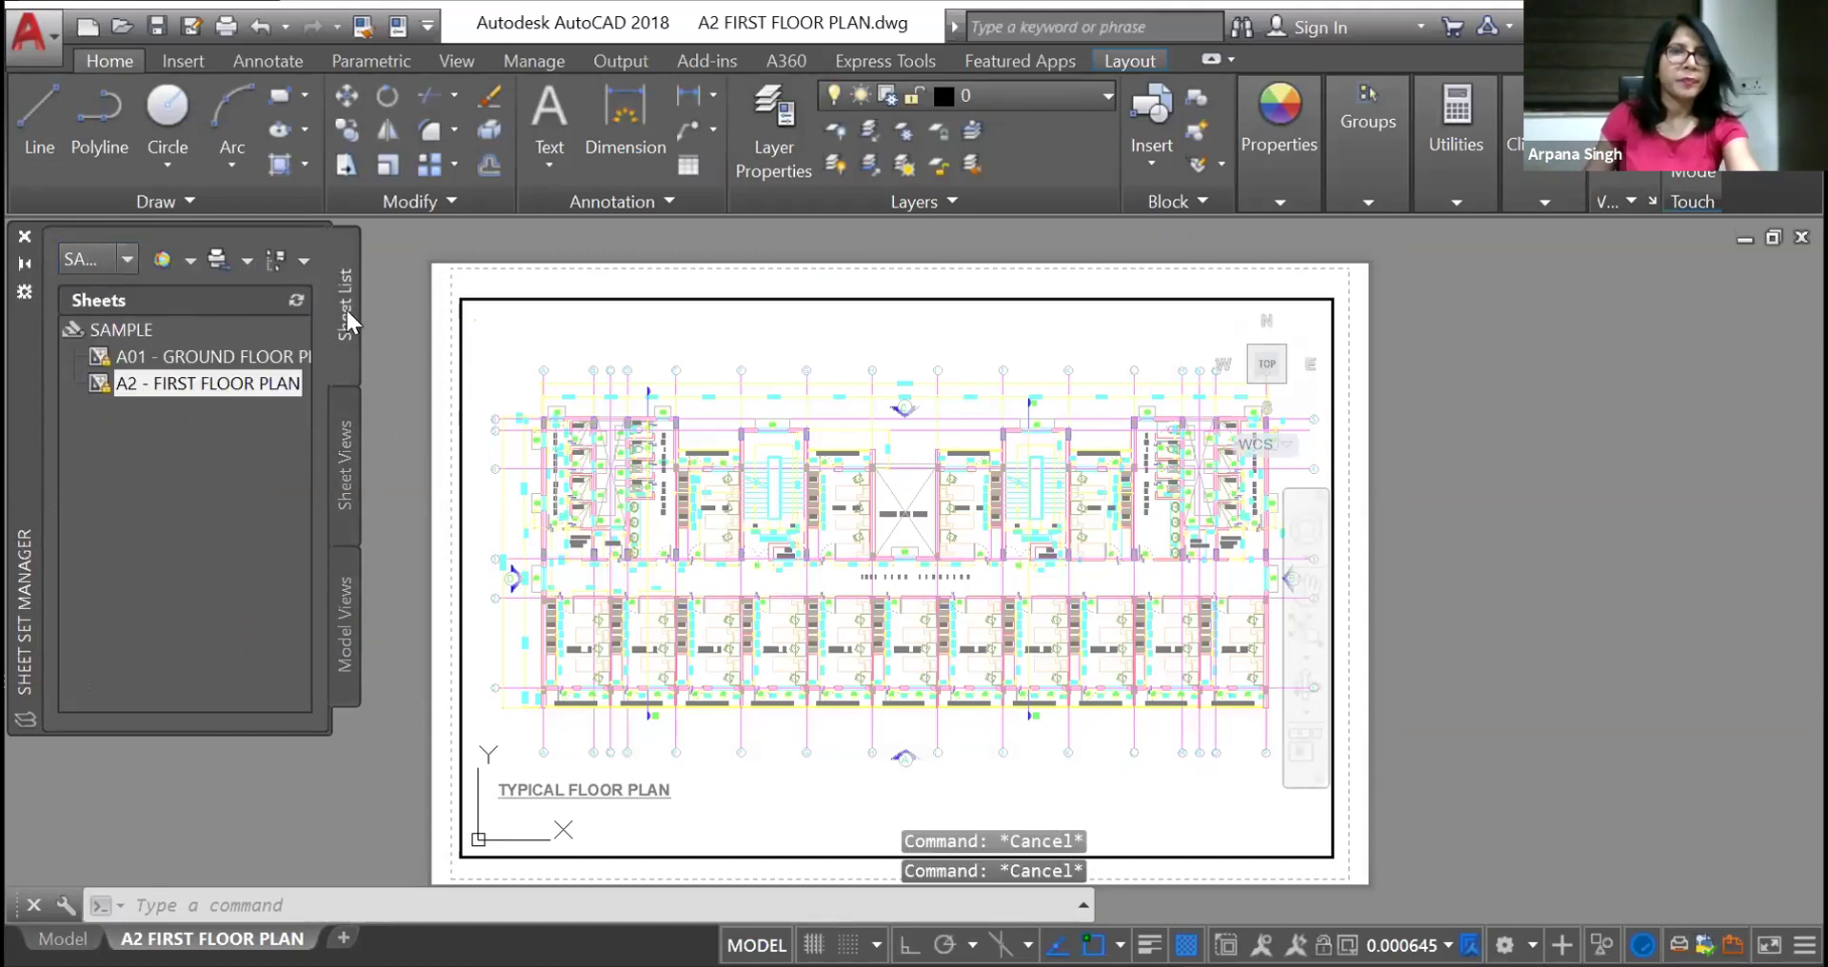
{"action": "left_click", "coordinate": [87, 260]}
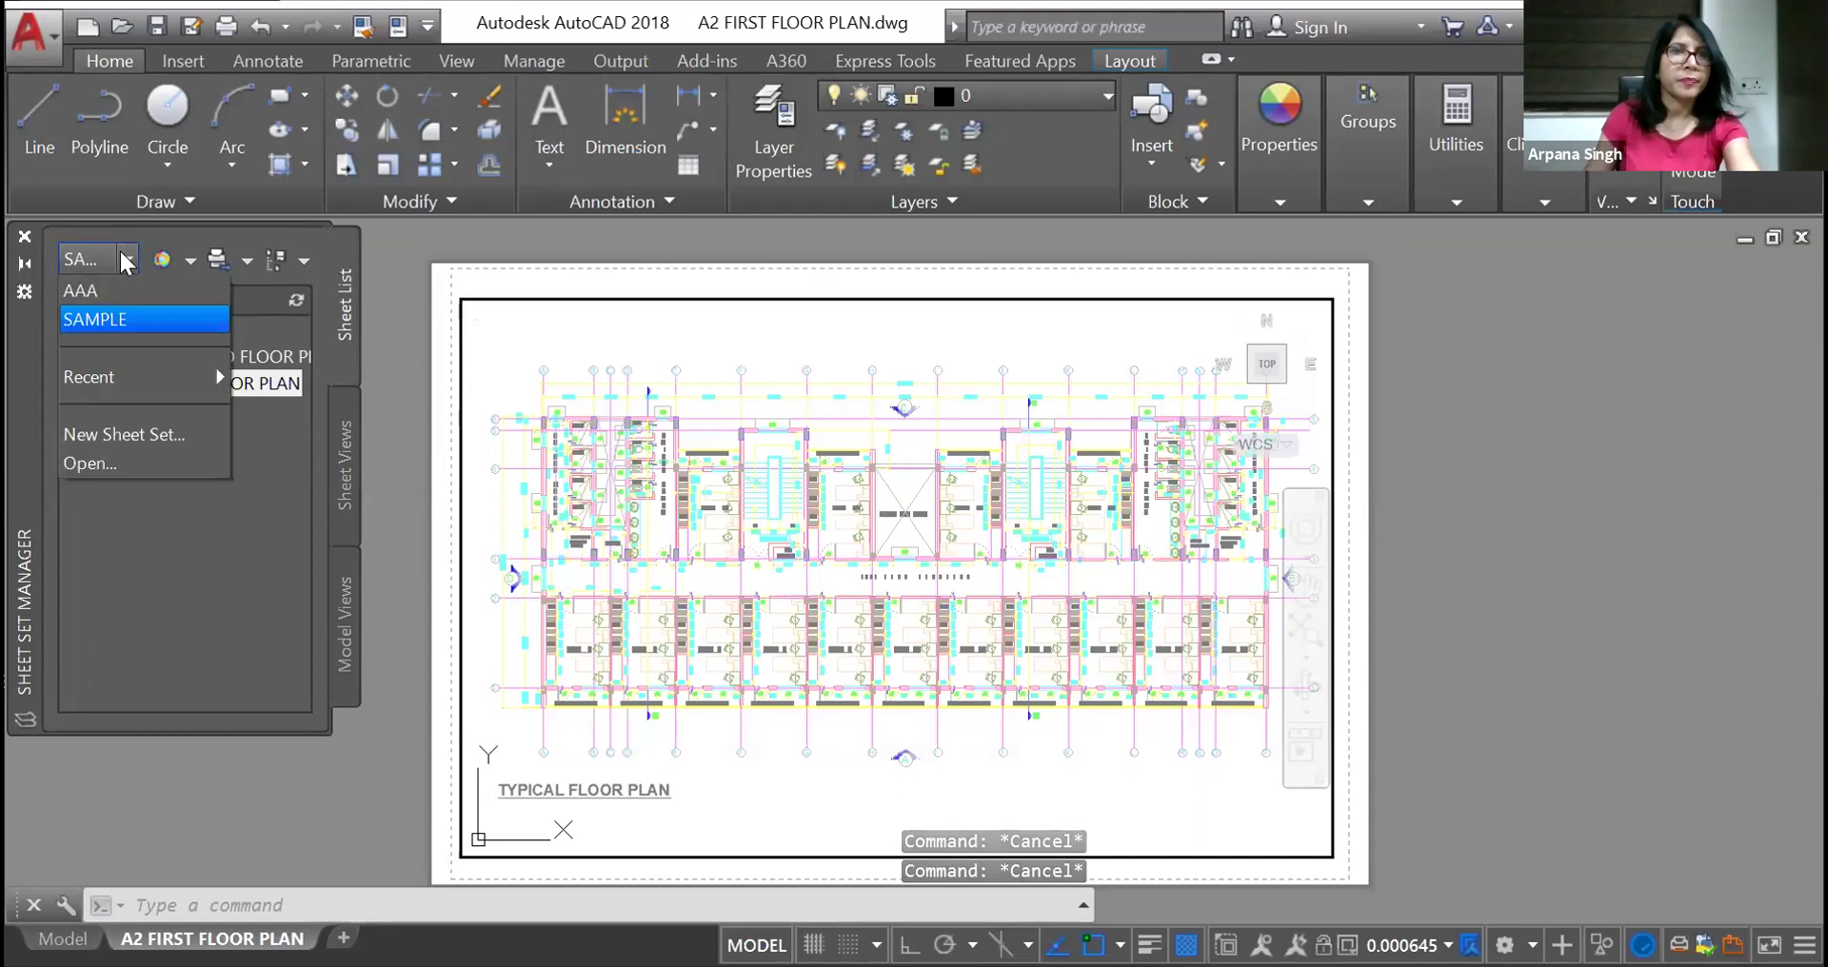
{"action": "left_click", "coordinate": [341, 306]}
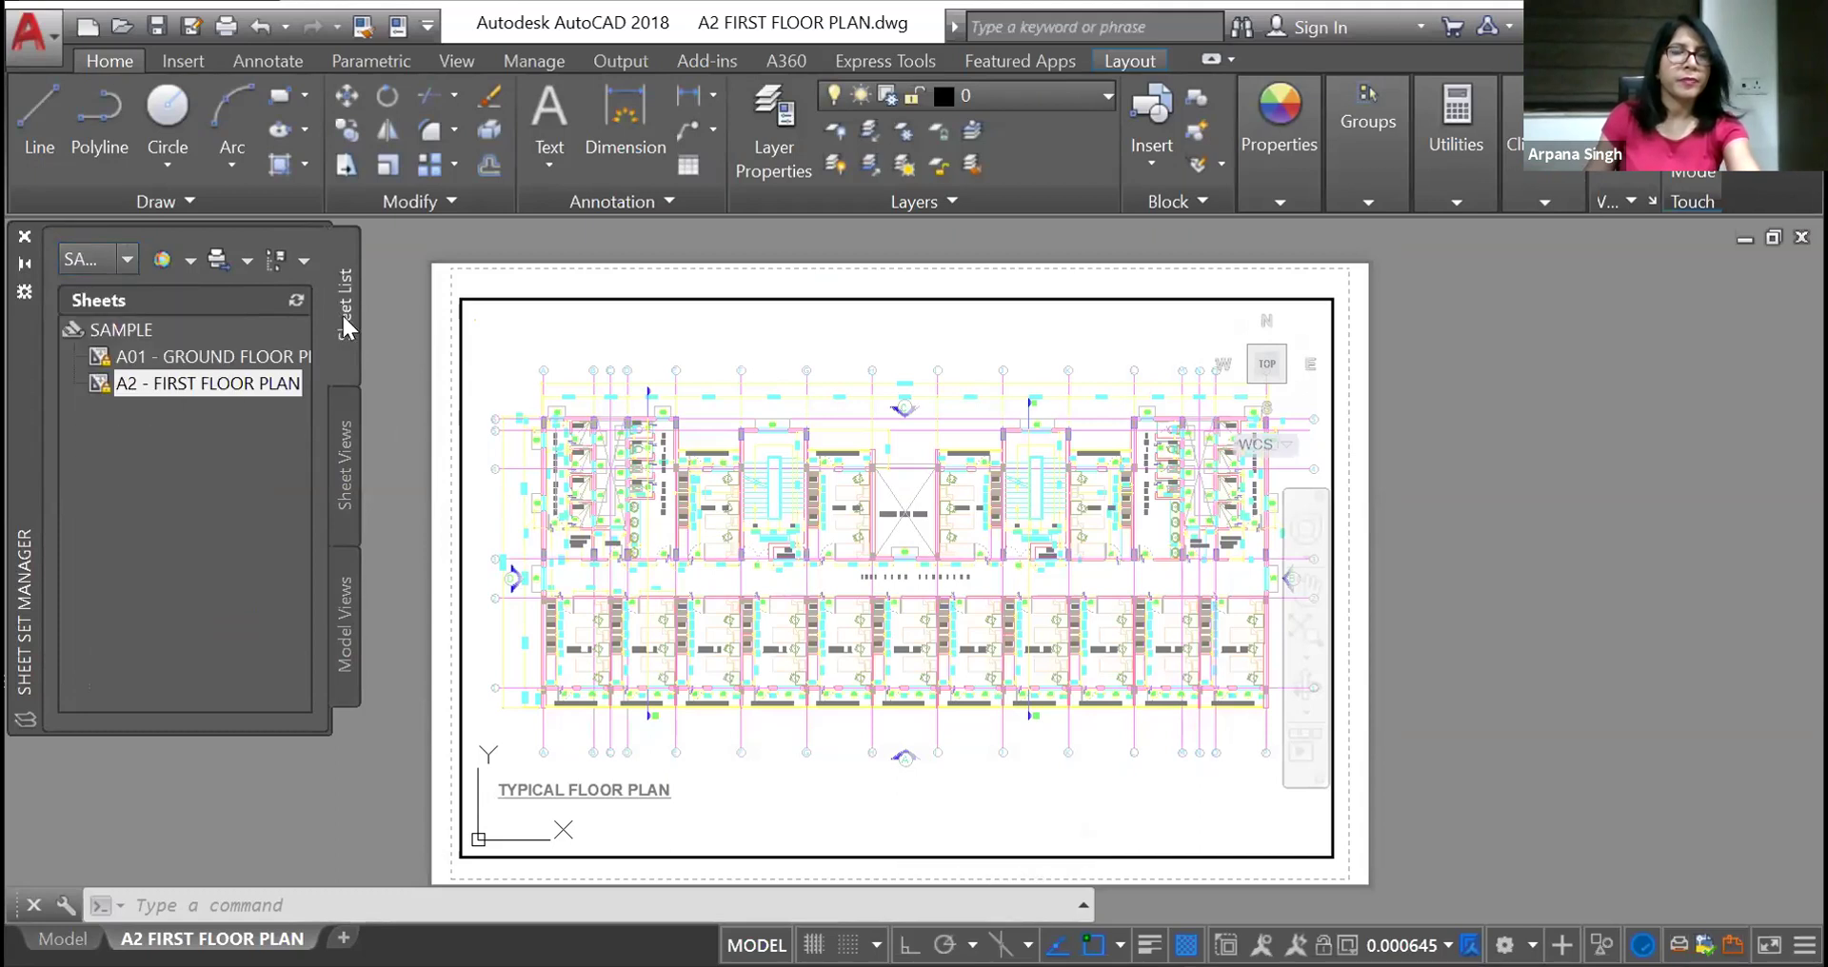
Publish the whole SAMPLE sheet set to PDF, saving it as SAMPLE.pdf on the Desktop, and dismiss the job notices
{"action": "right_click", "coordinate": [129, 330]}
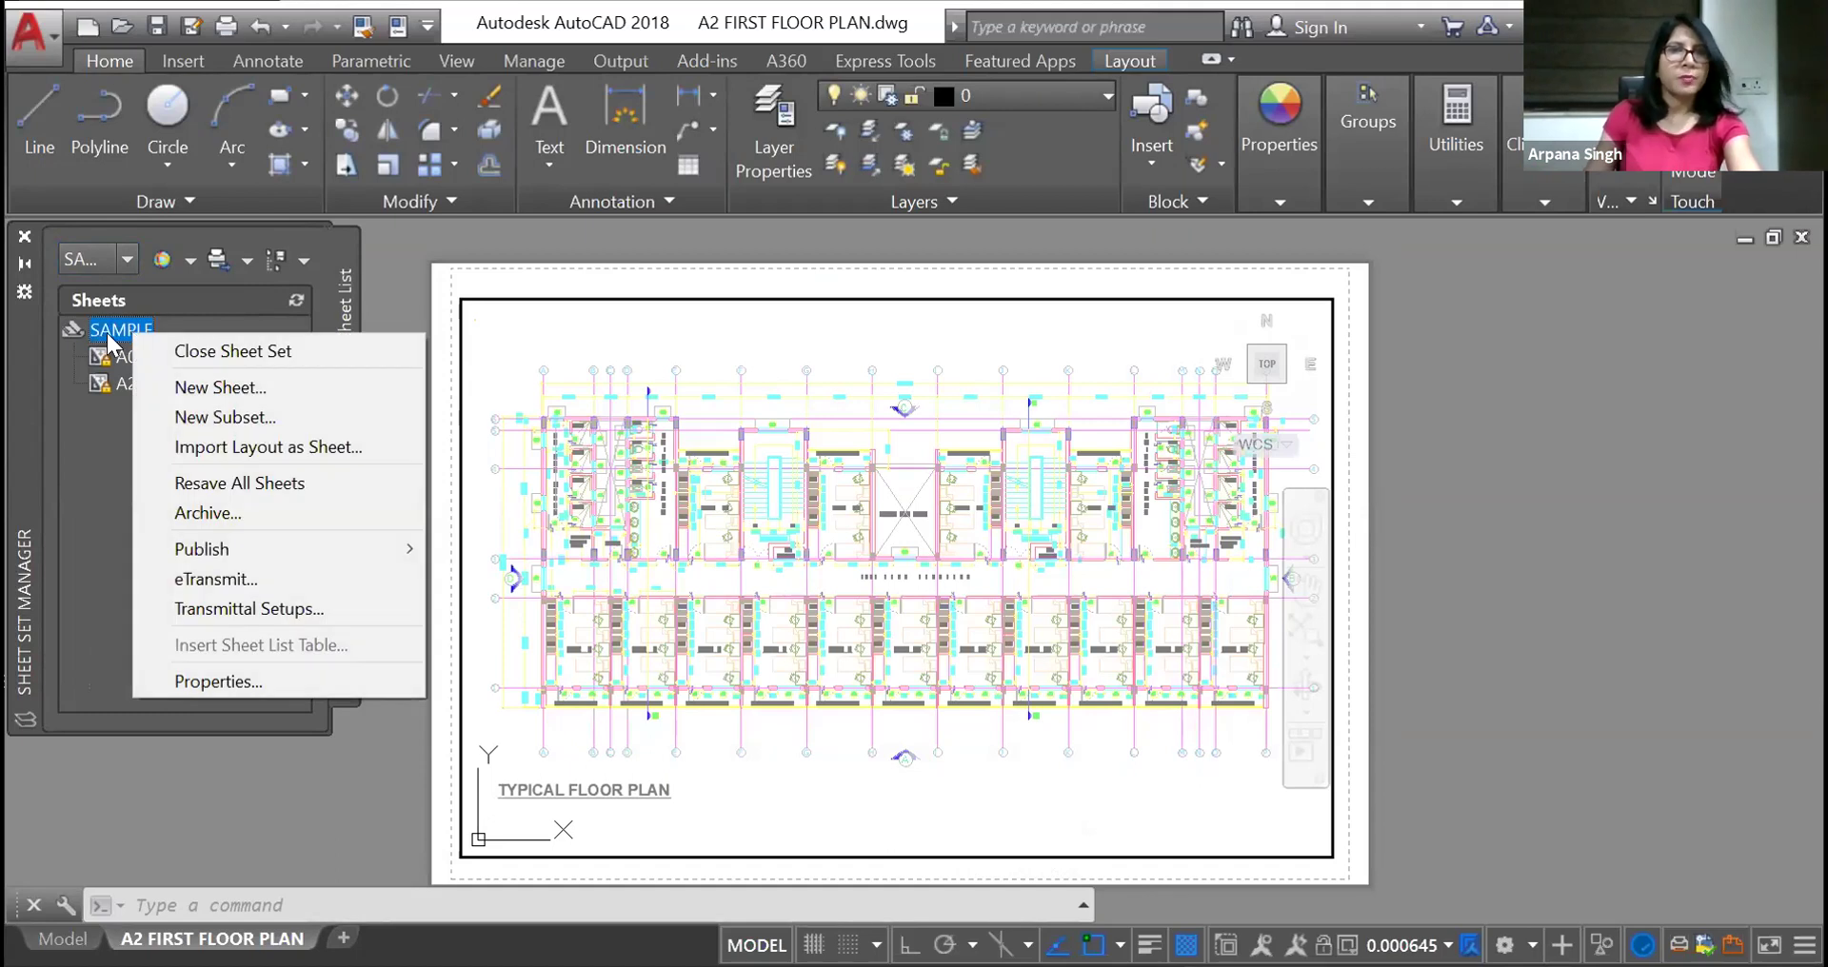
{"action": "mouse_move", "coordinate": [179, 548]}
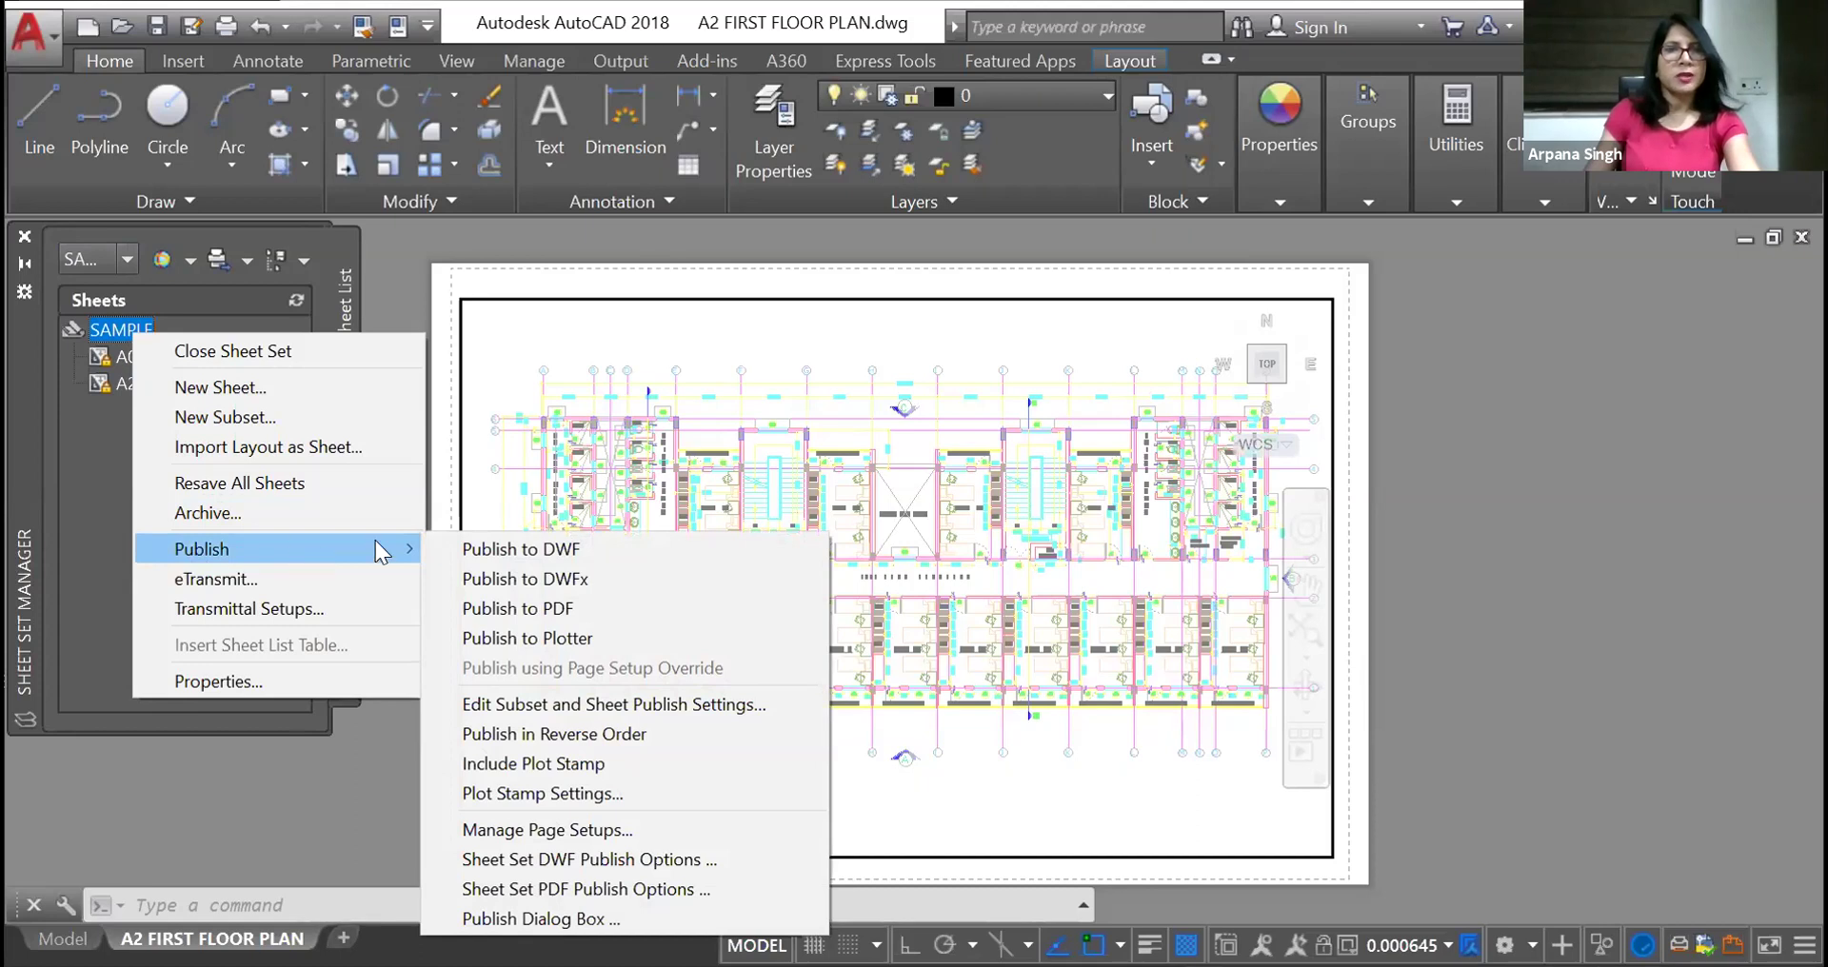
{"action": "left_click", "coordinate": [531, 614]}
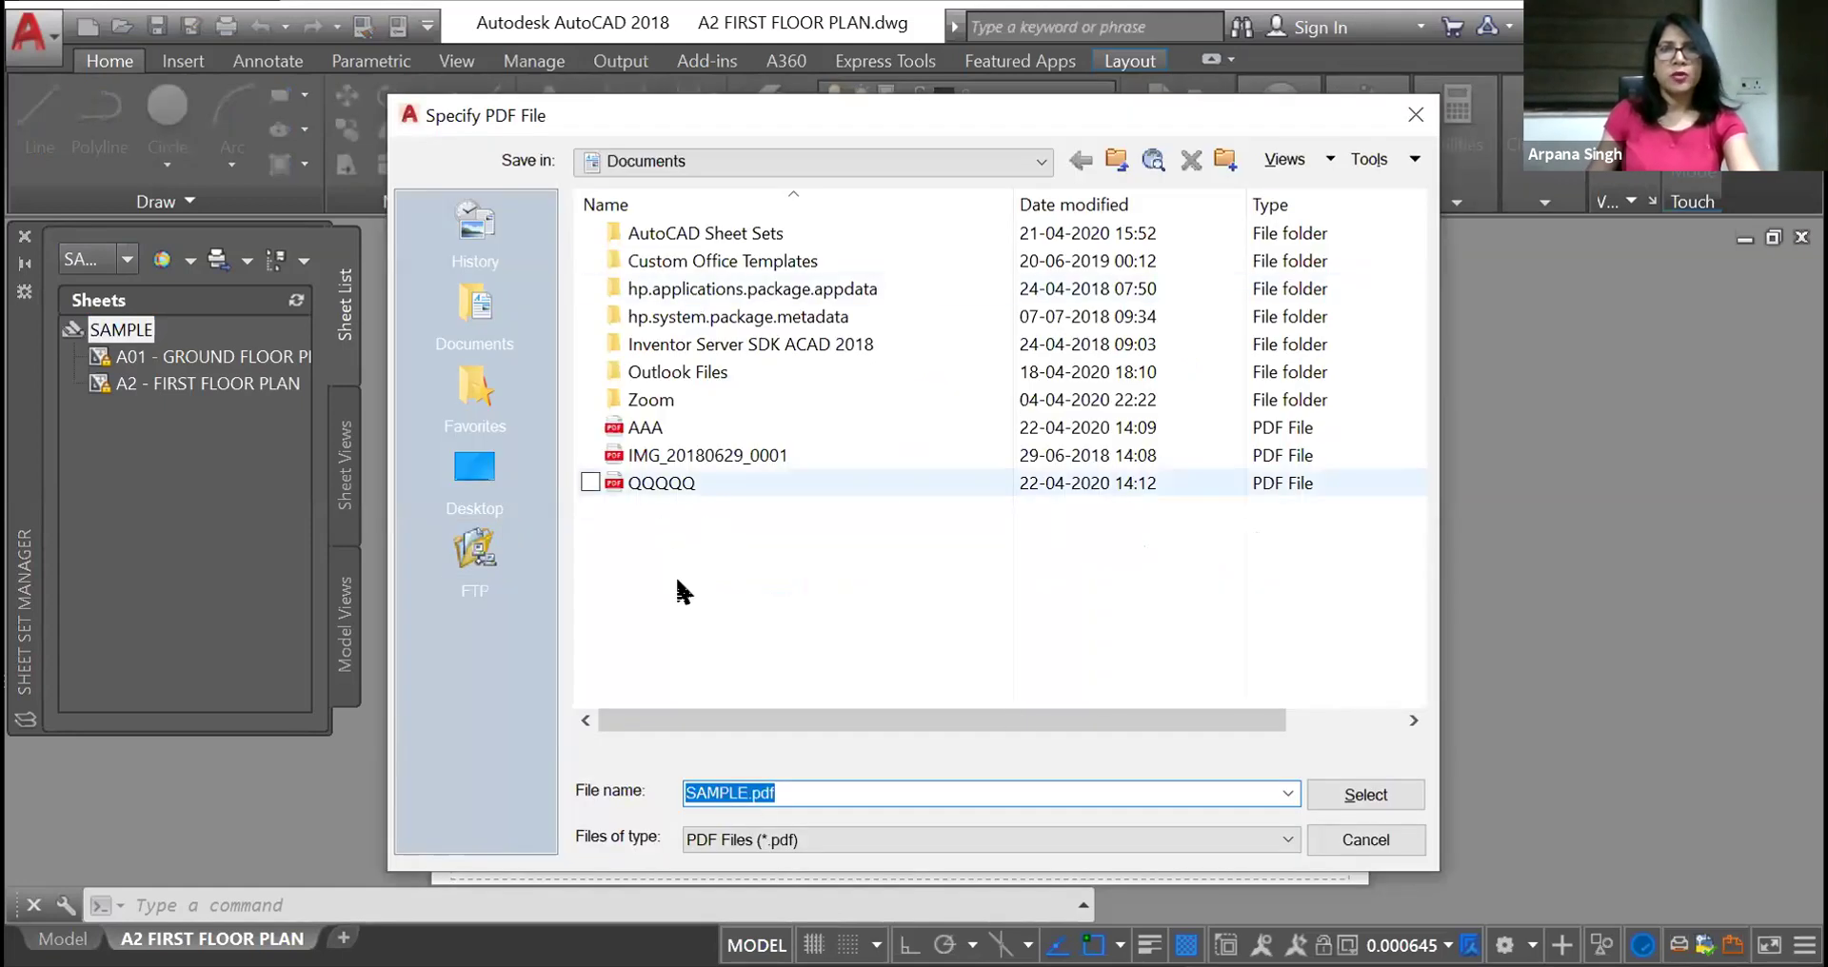
{"action": "left_click", "coordinate": [483, 484]}
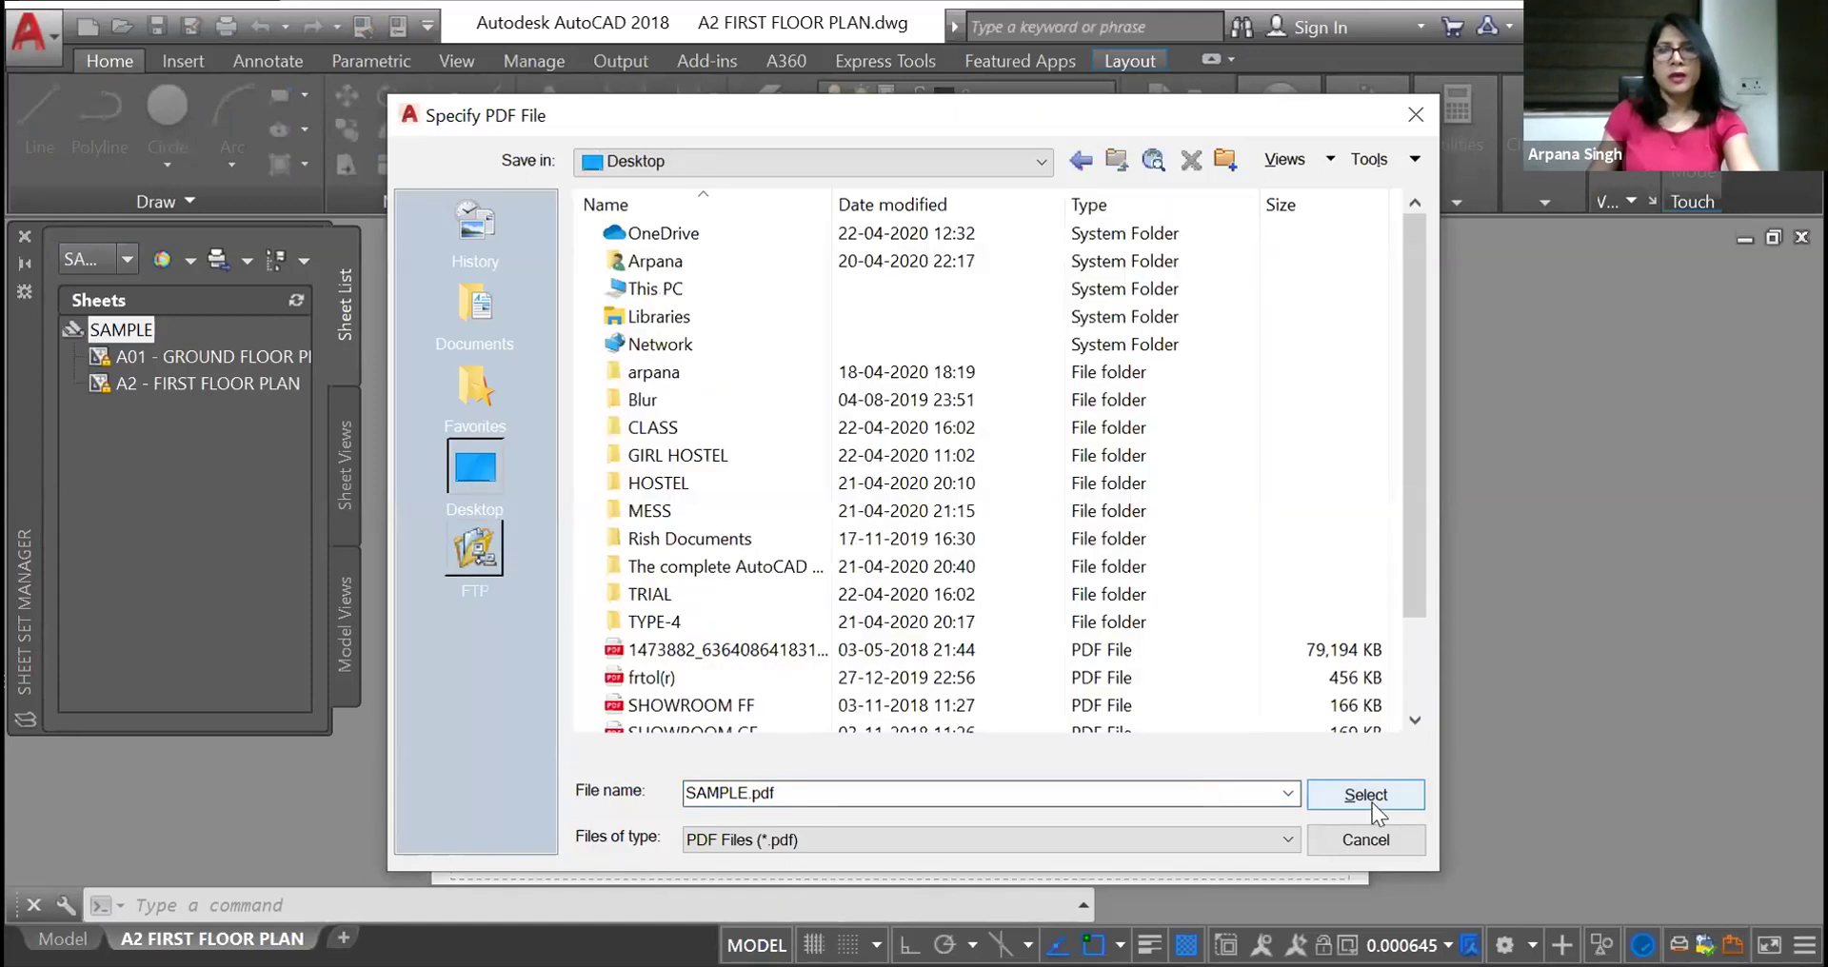
{"action": "left_click", "coordinate": [1398, 797]}
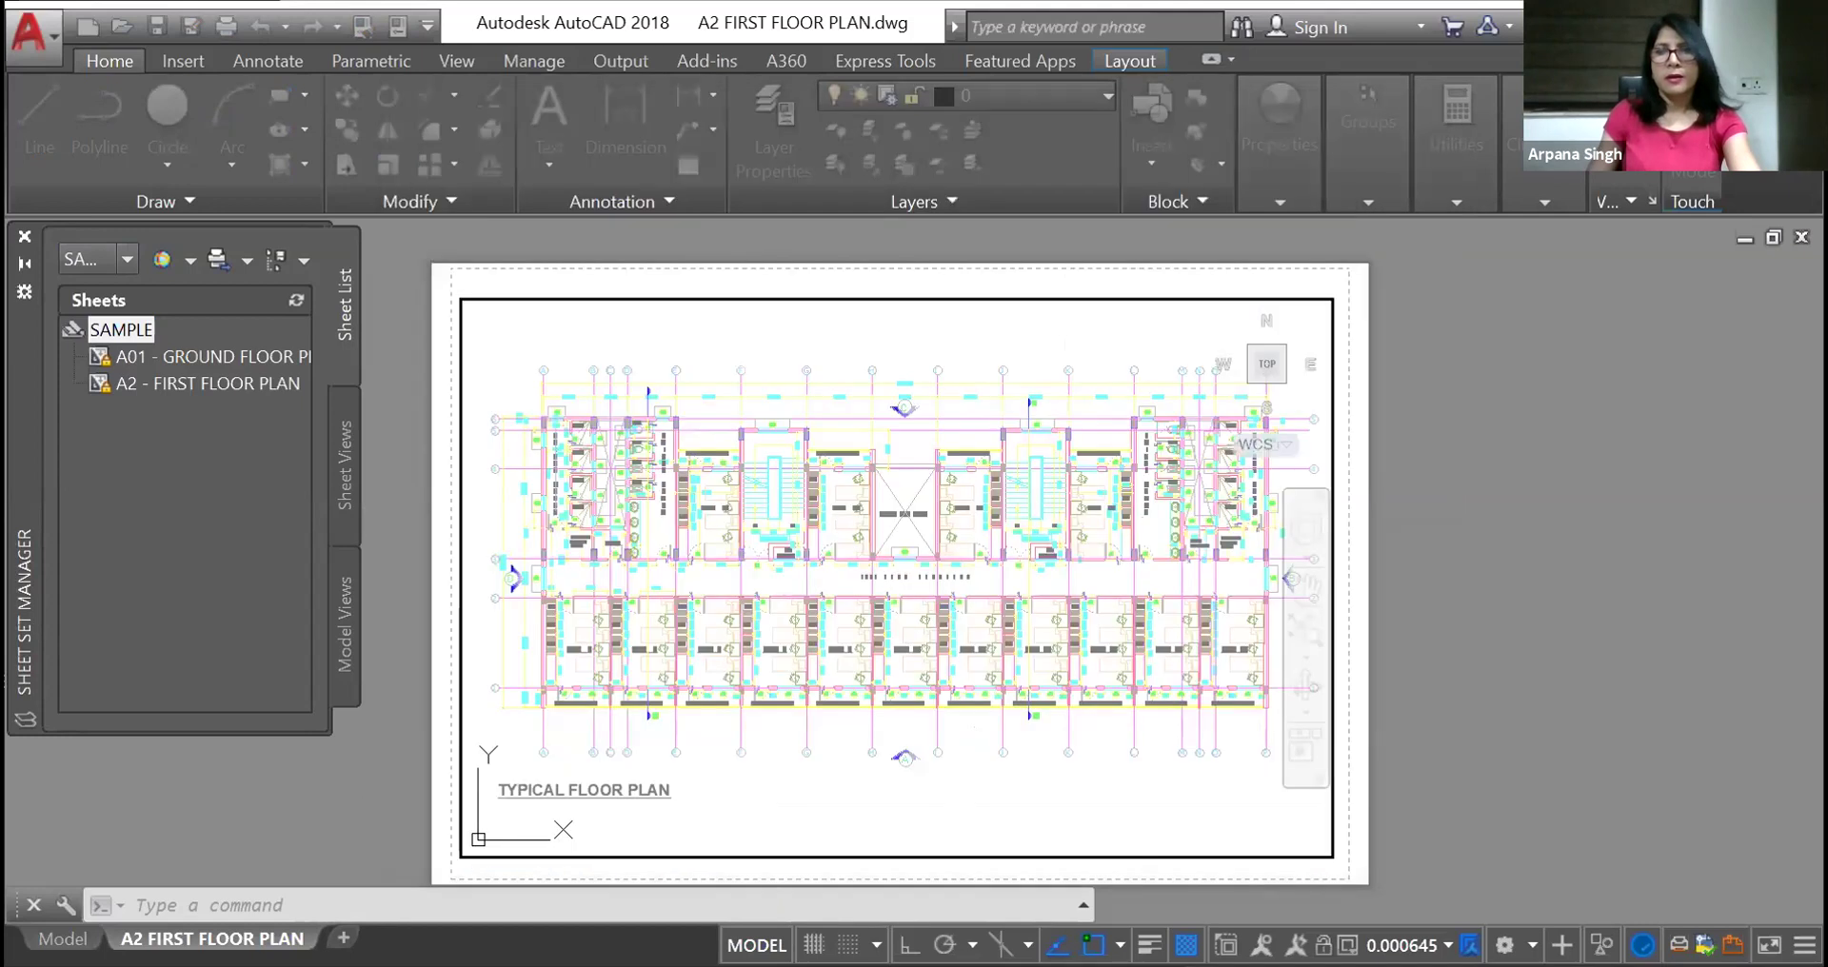
{"action": "left_click", "coordinate": [1091, 553]}
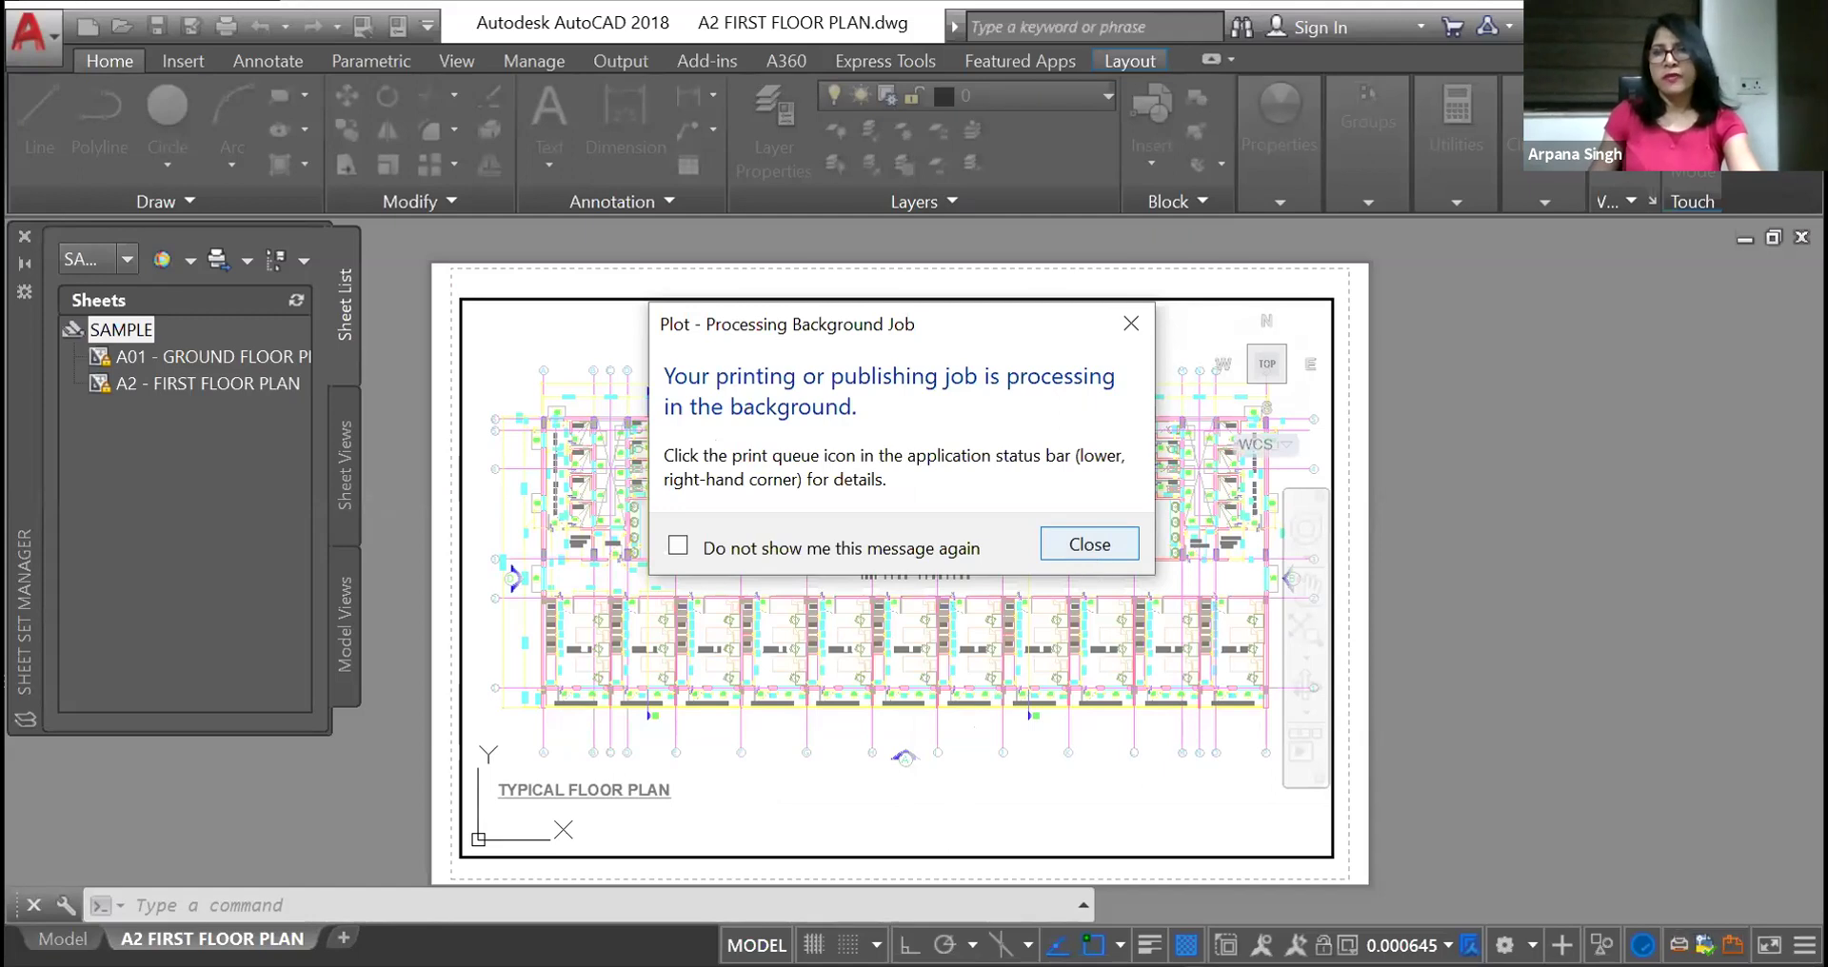
{"action": "left_click", "coordinate": [1089, 545]}
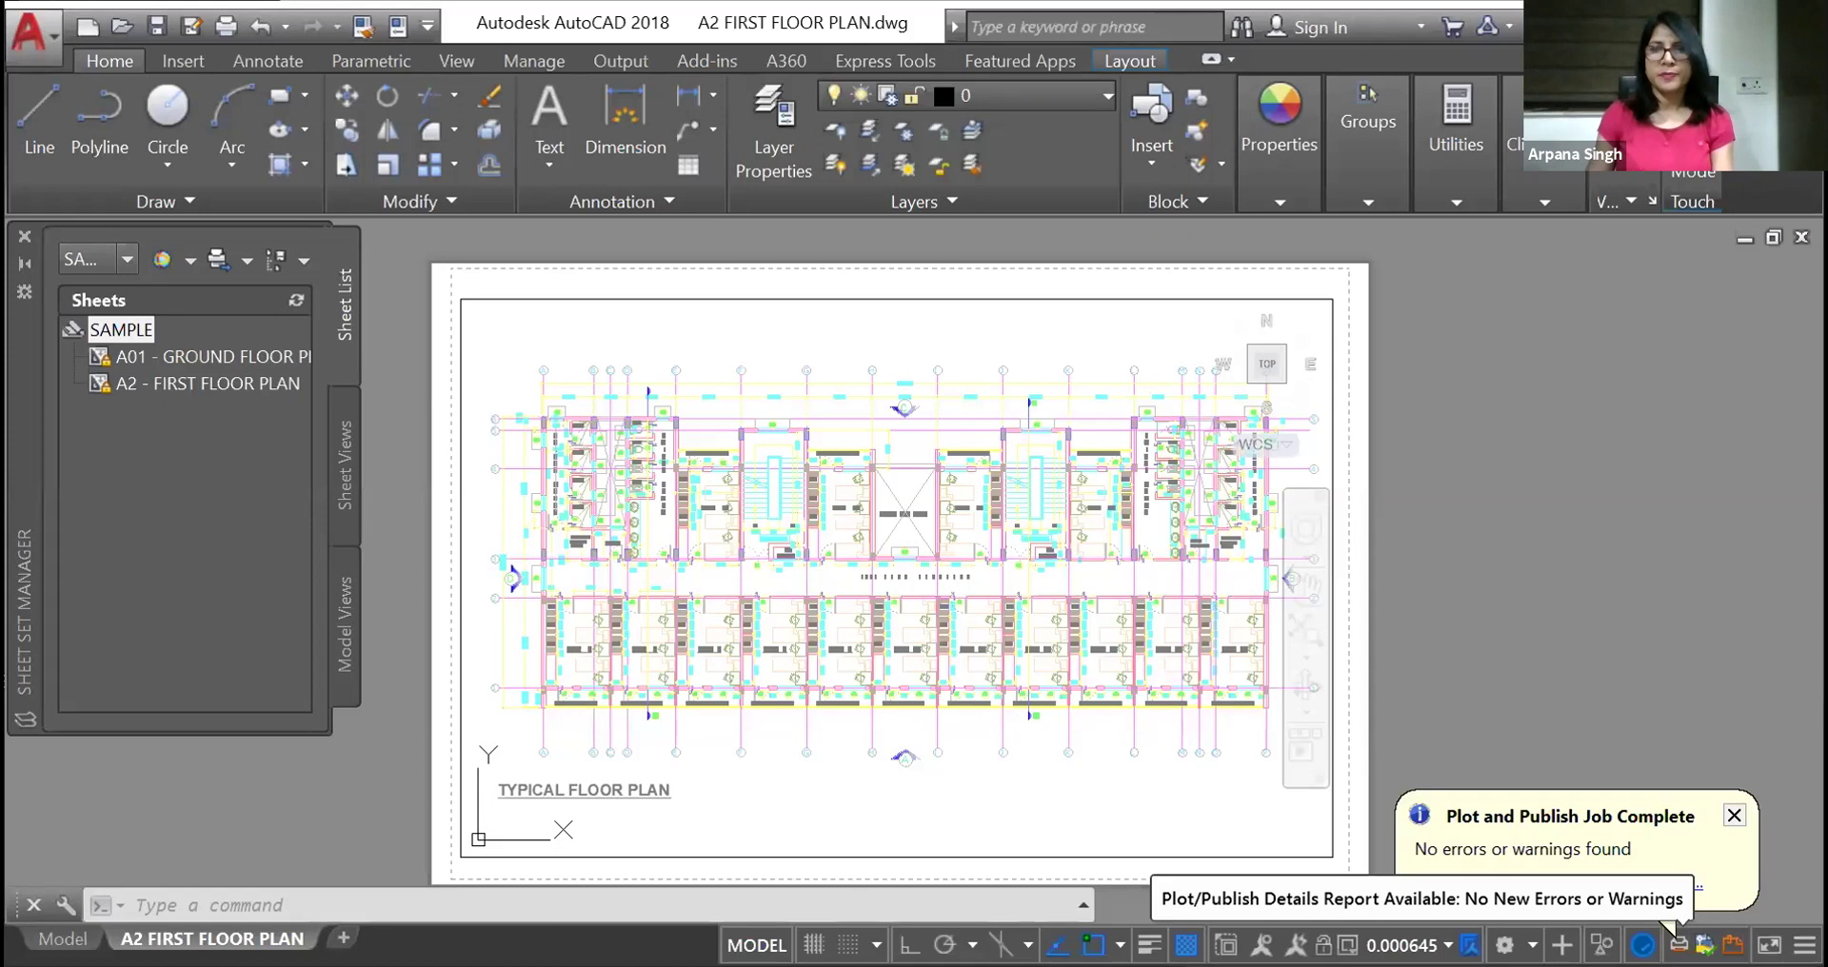
{"action": "left_click", "coordinate": [1733, 817]}
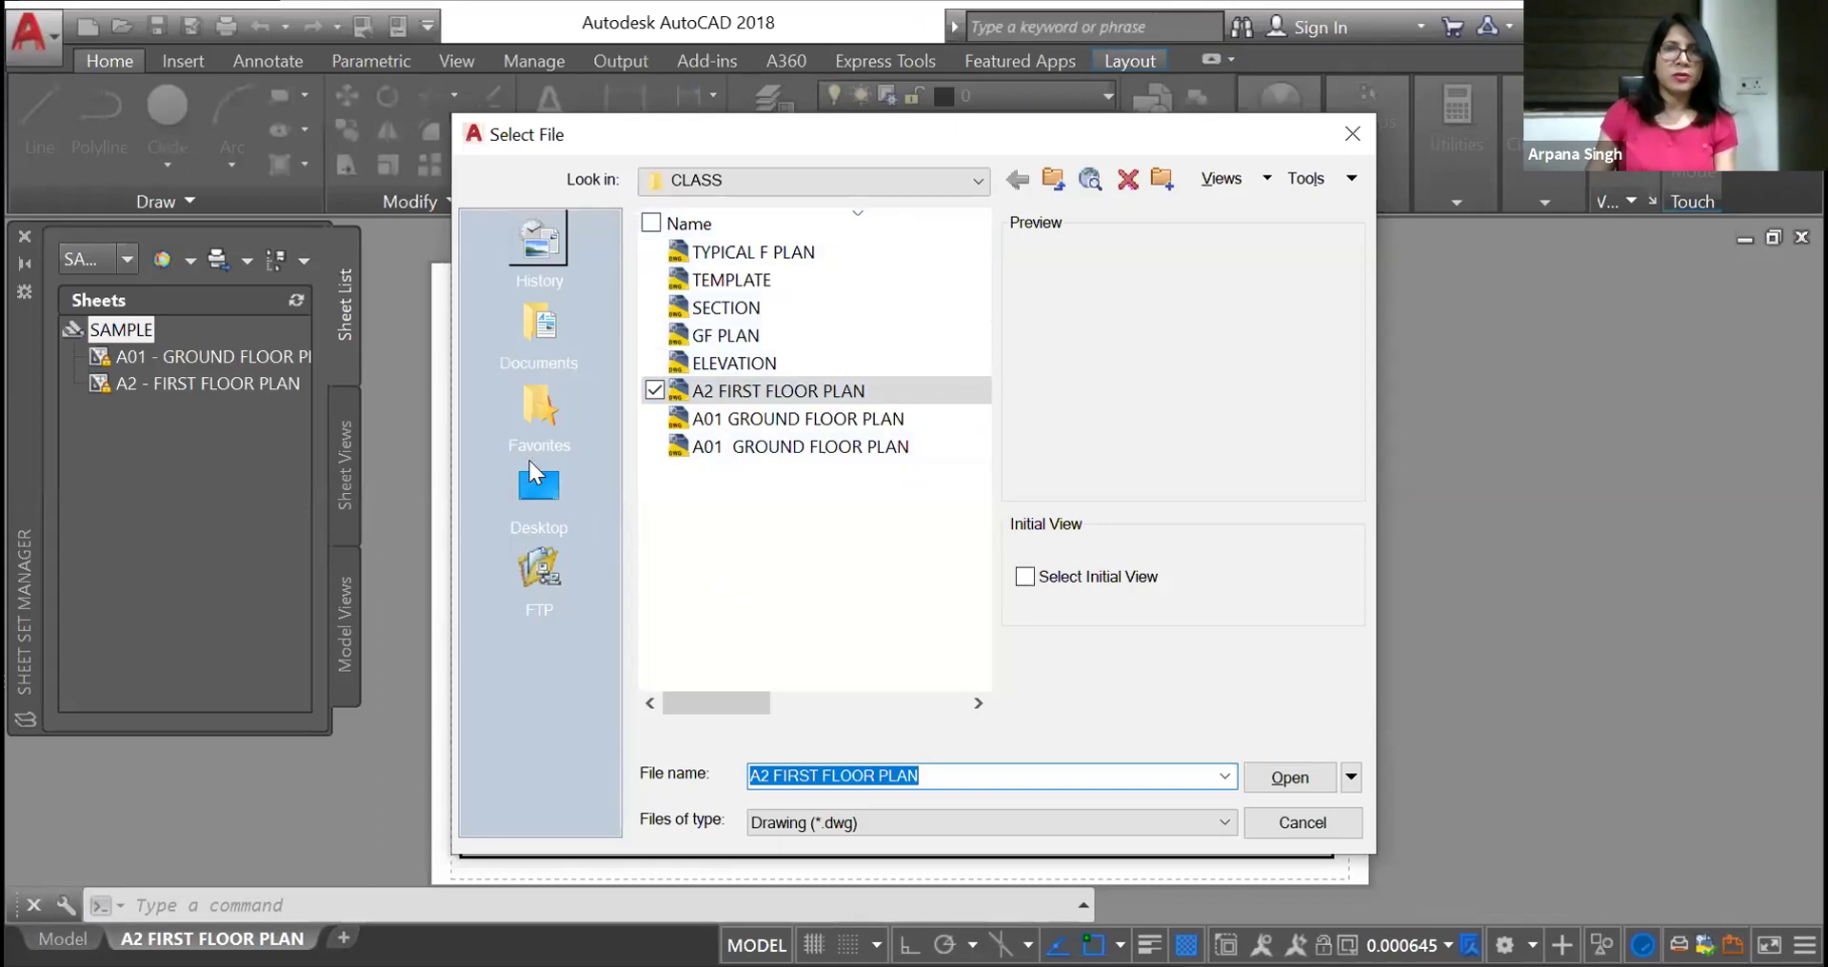
Browse to the Desktop folder in the file selection dialog
{"action": "left_click", "coordinate": [537, 500]}
{"action": "left_click", "coordinate": [536, 499]}
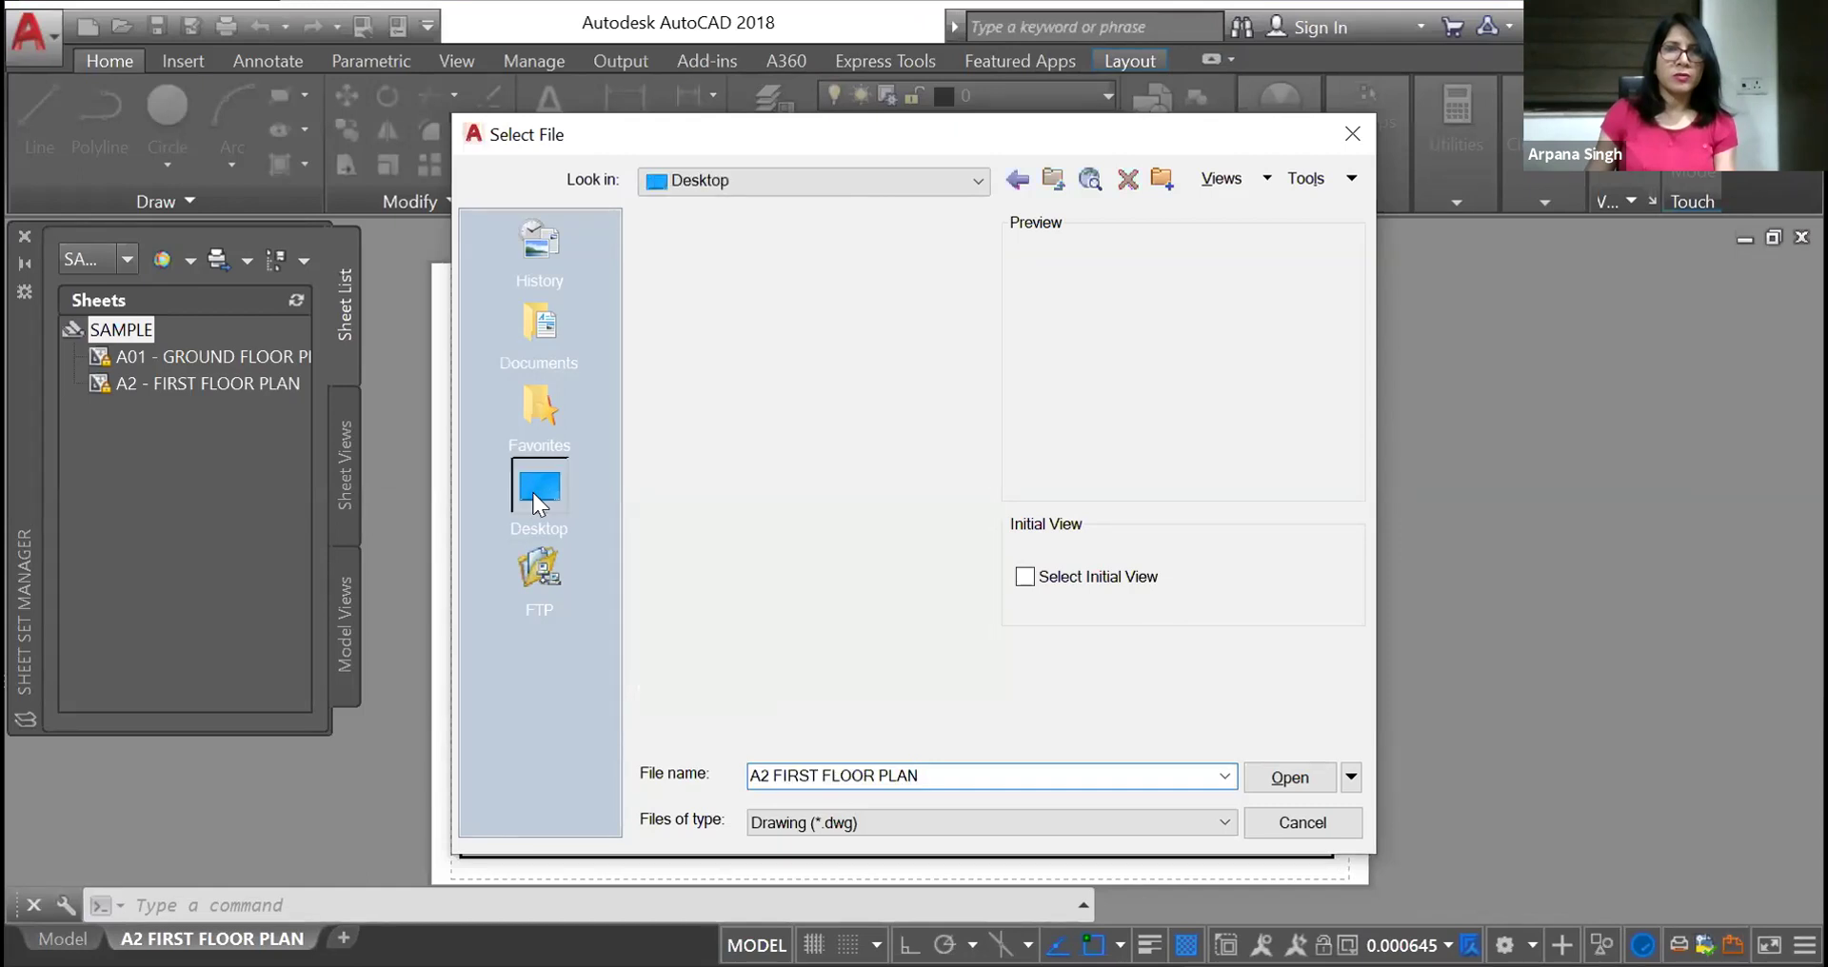